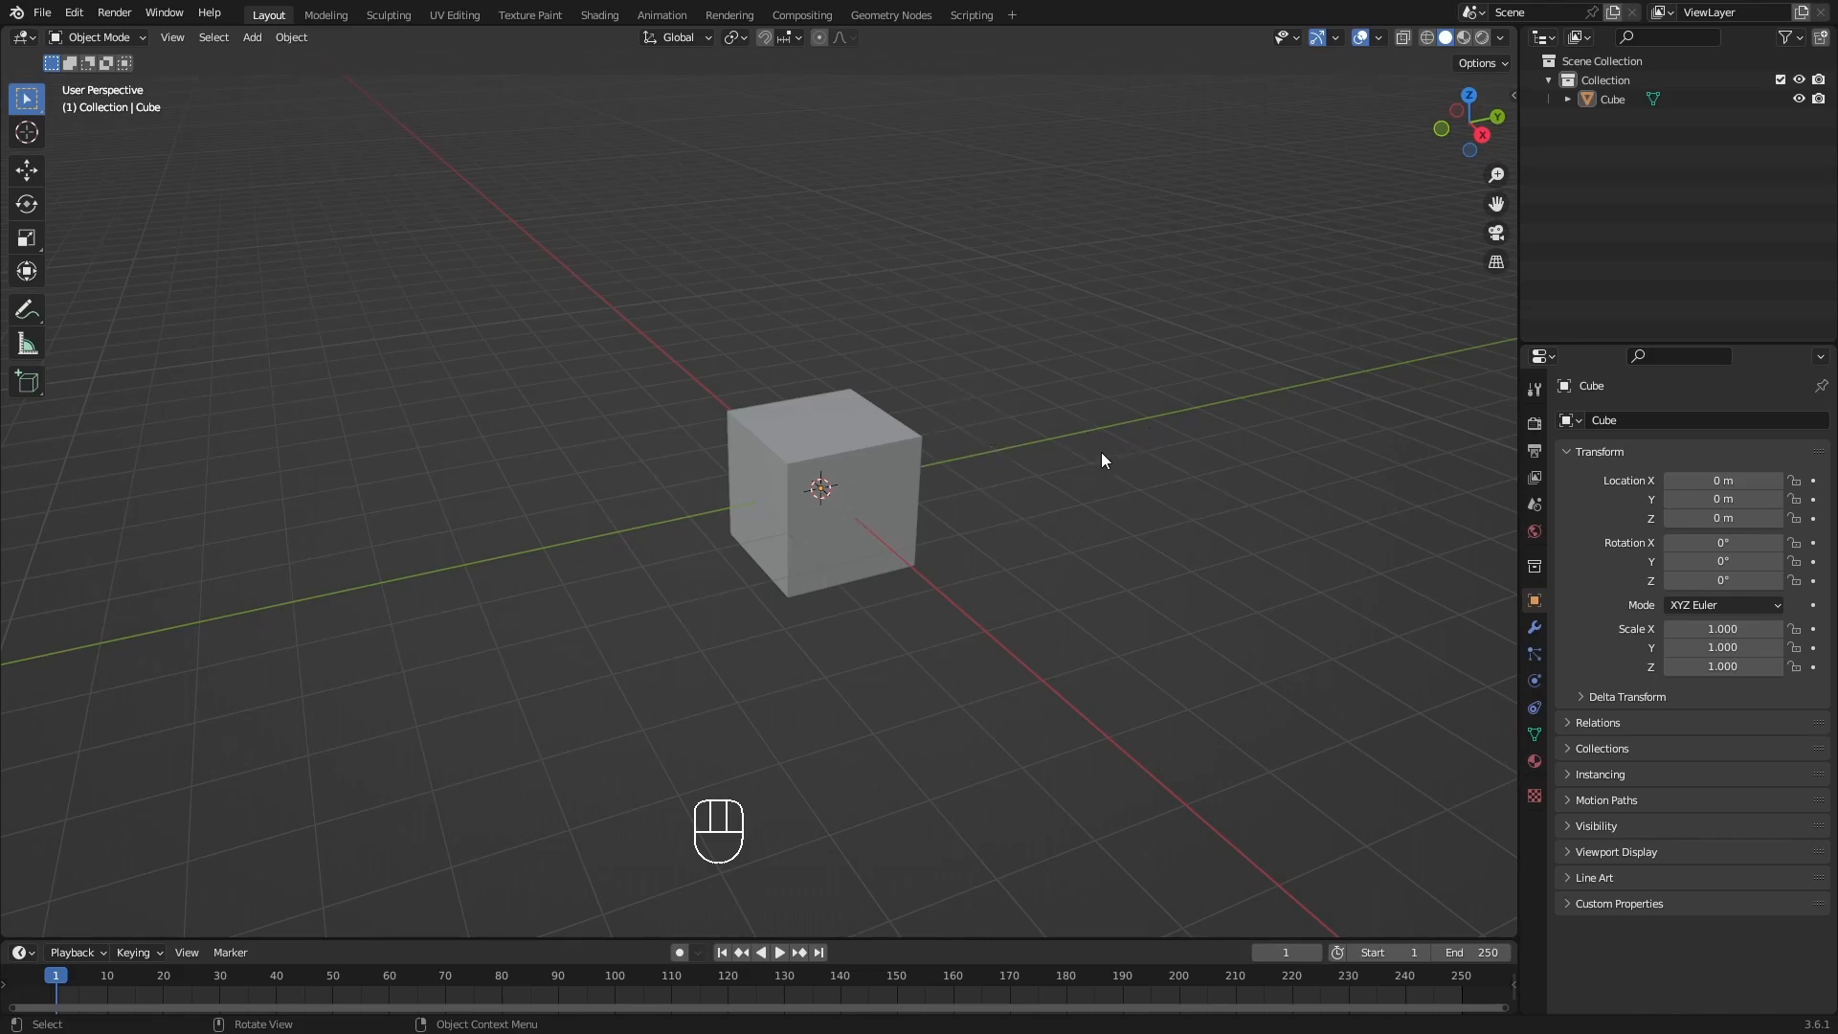
Select the cube and switch to the Shading workspace.
left_click(861, 468)
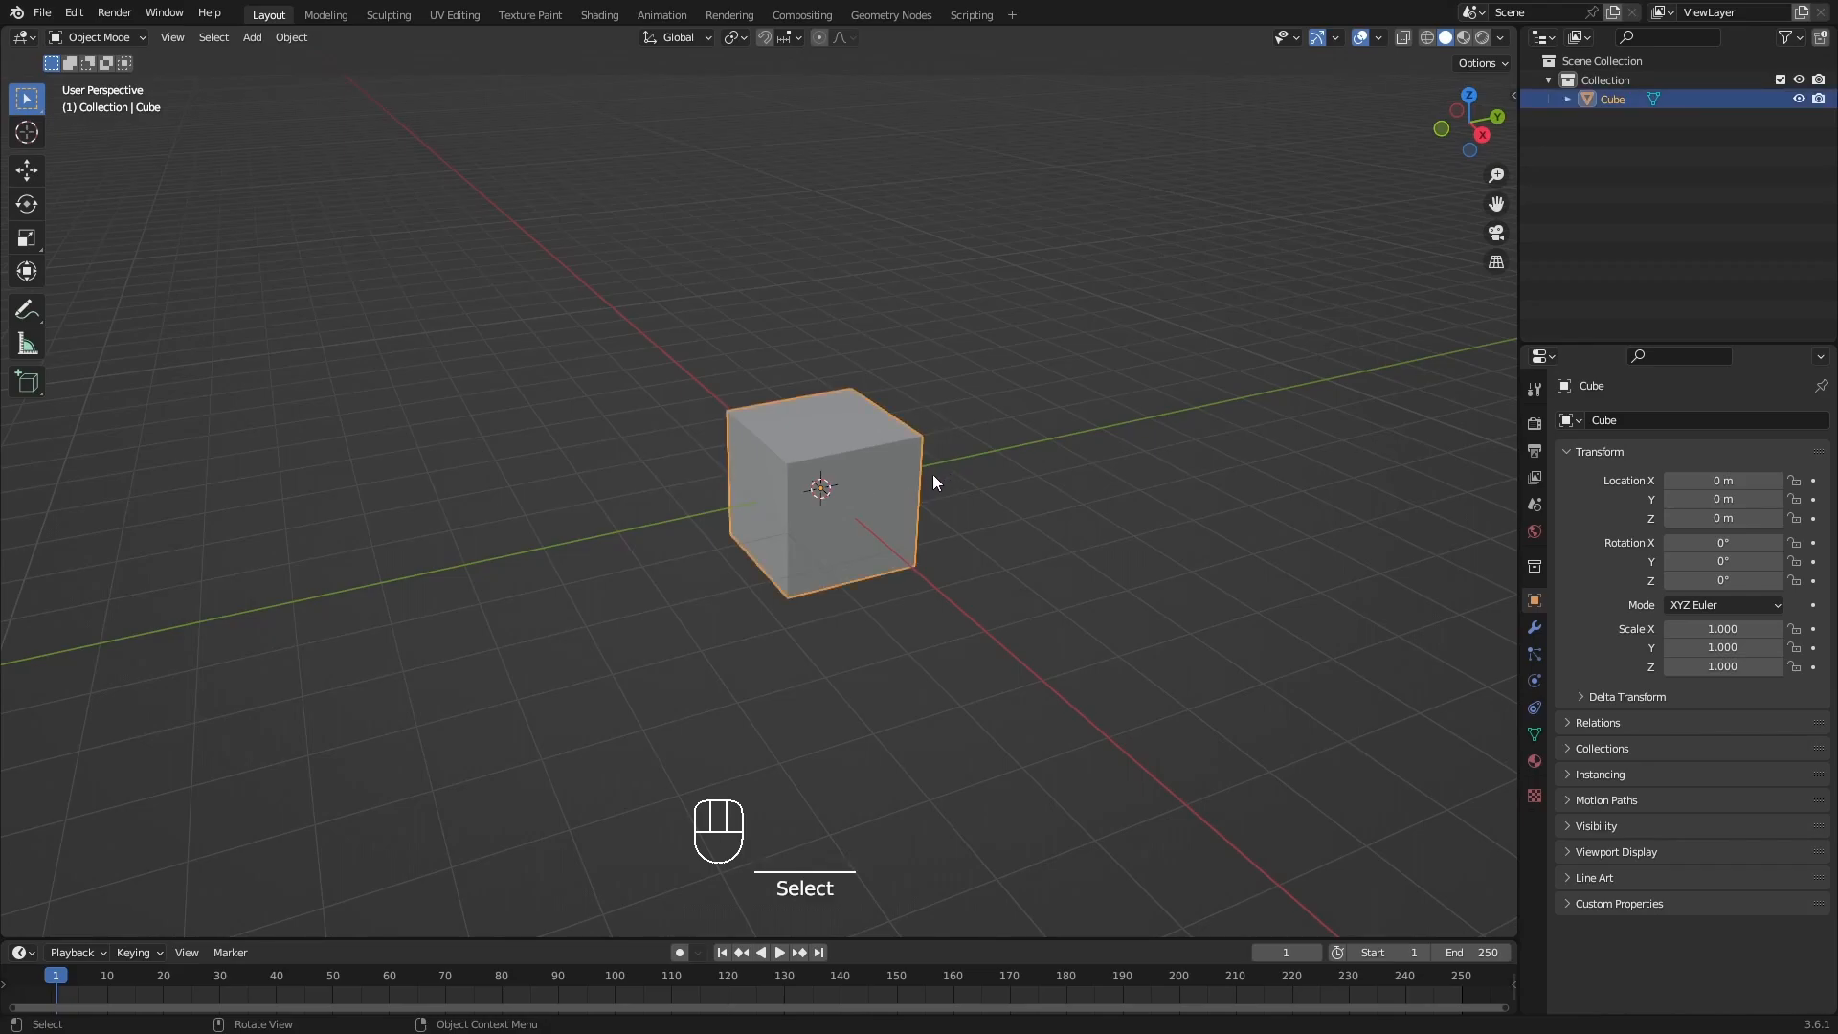
middle_click_drag(934, 473, 916, 471, "shift")
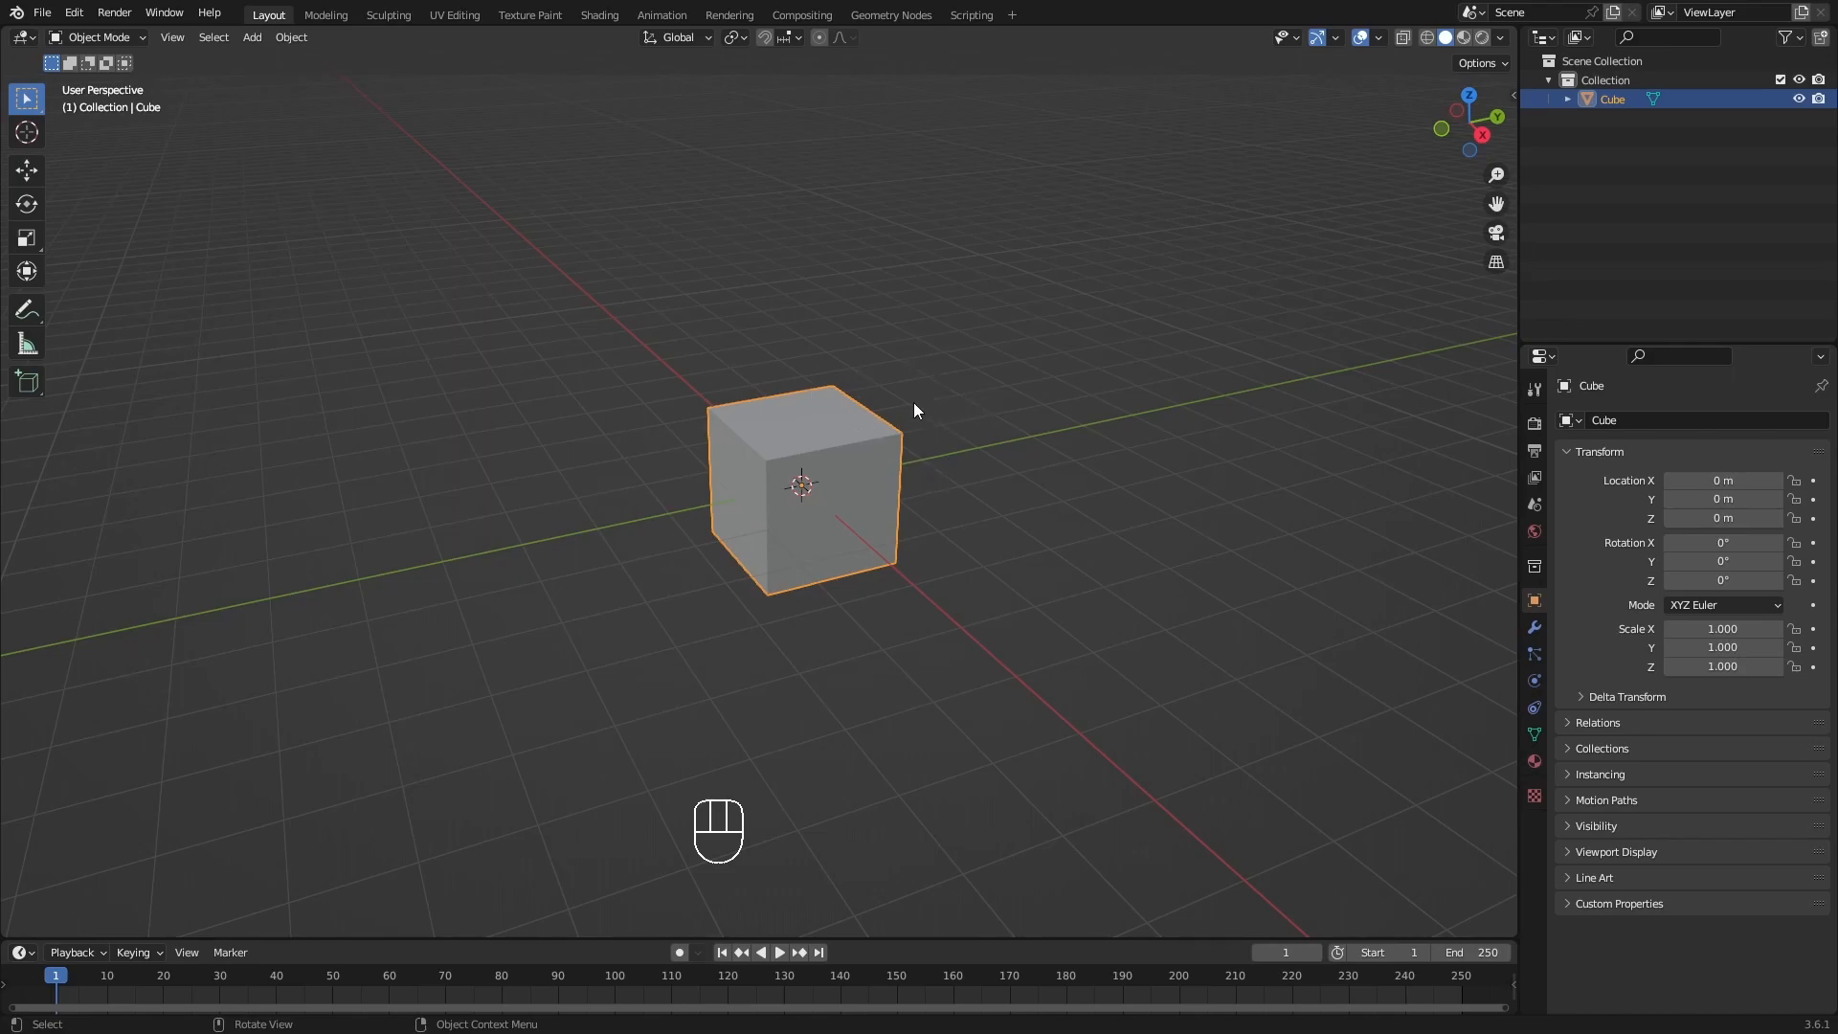
left_click(603, 15)
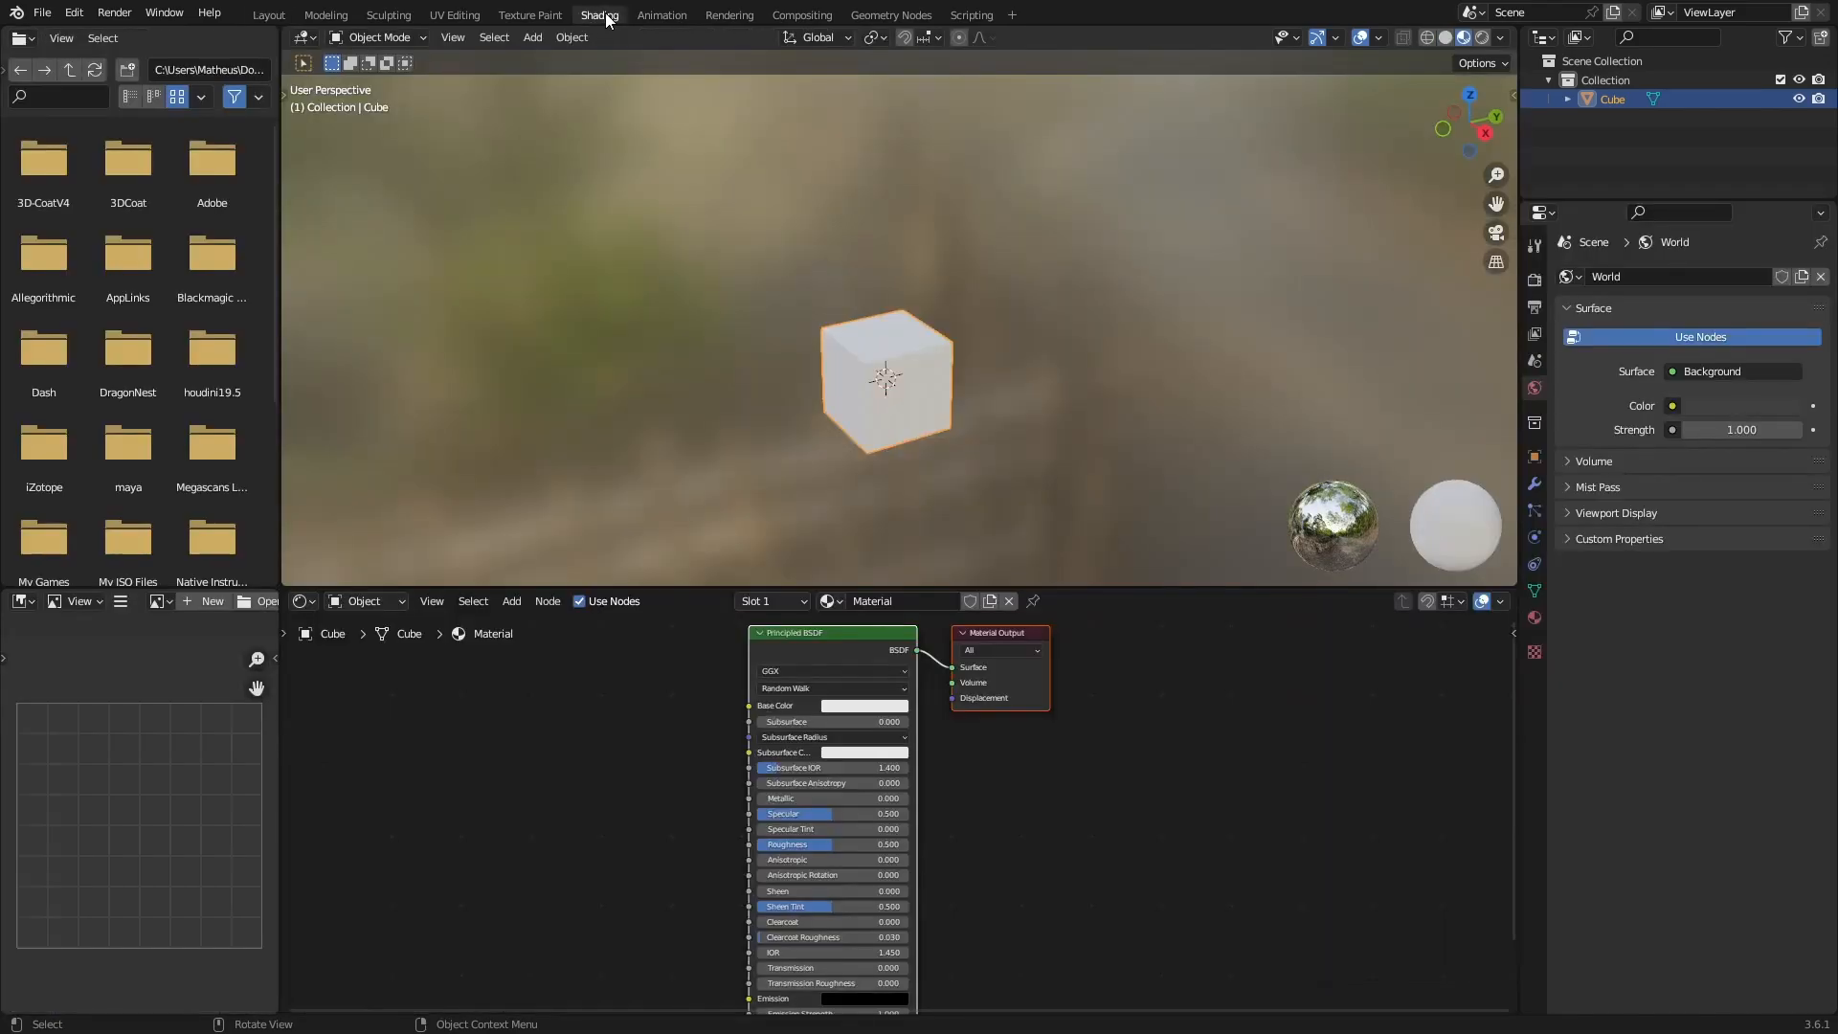
Add an Image Texture node to the cube's material, in the empty area before the Principled BSDF node.
scroll(921, 394, "up", 1)
middle_click_drag(682, 836, 878, 861)
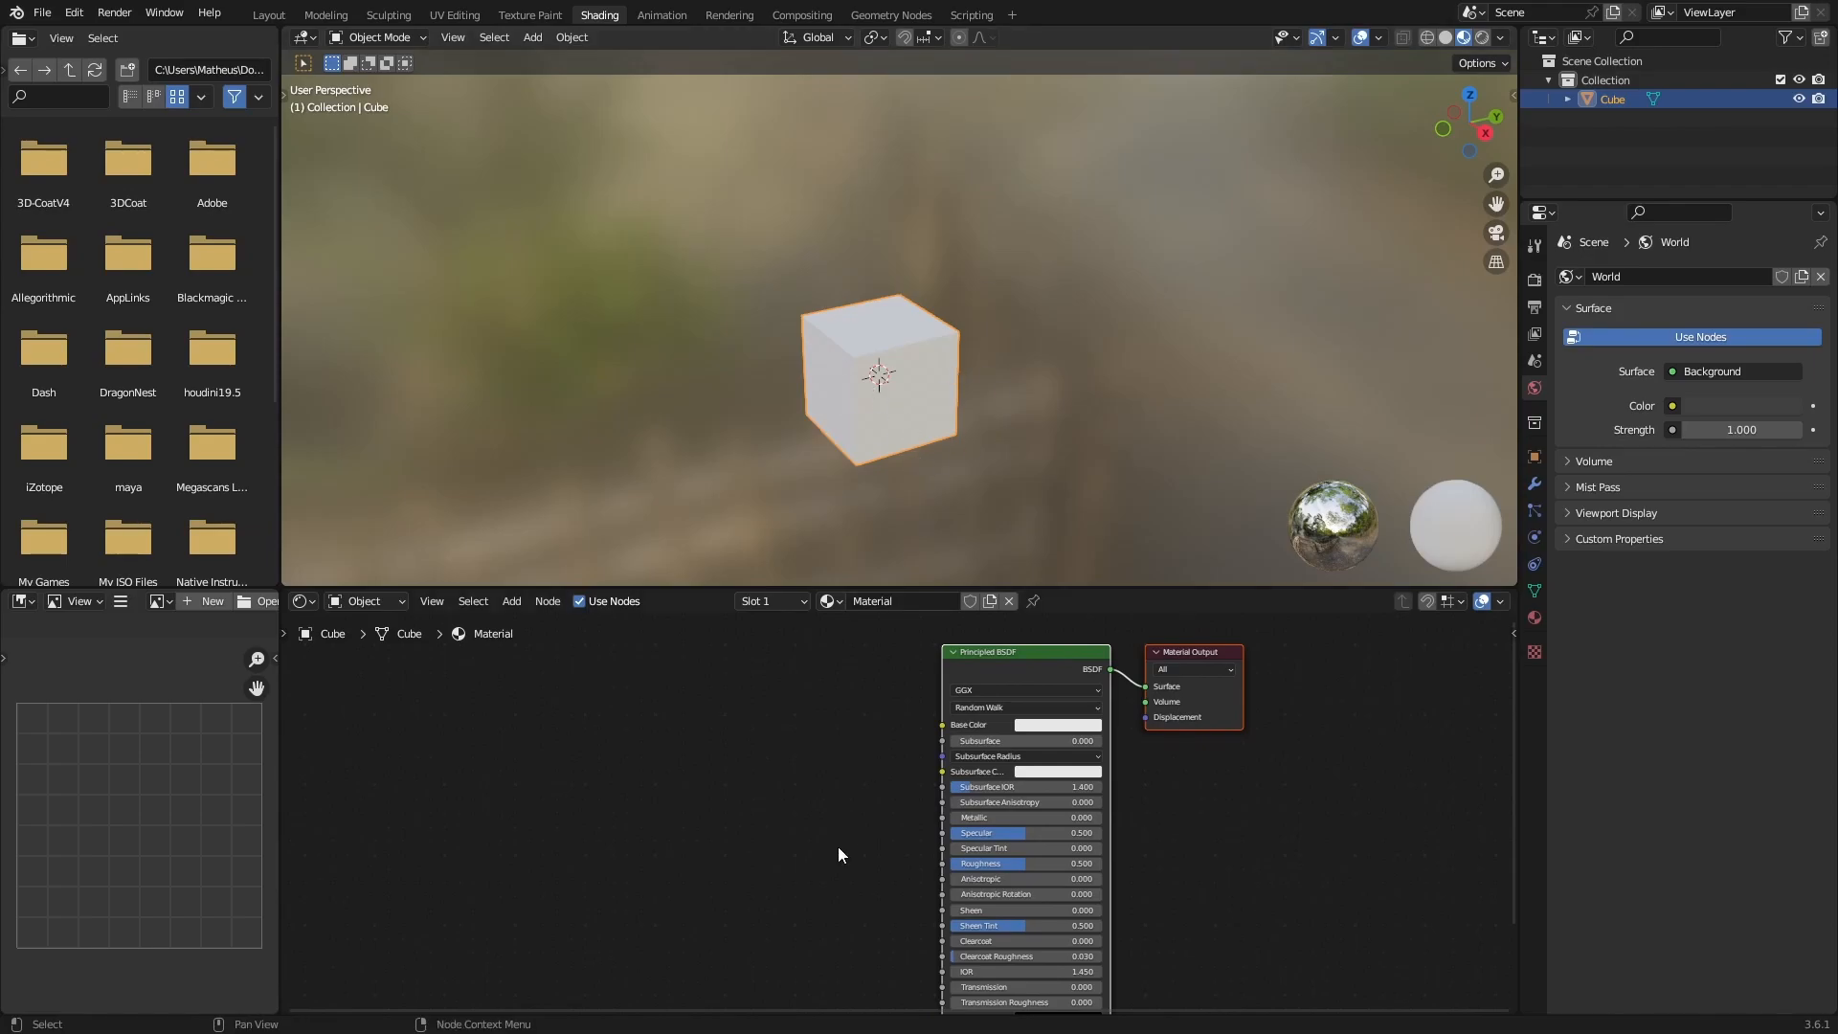
scroll(846, 785, "up", 1)
scroll(847, 787, "up", 1)
middle_click_drag(846, 787, 963, 772)
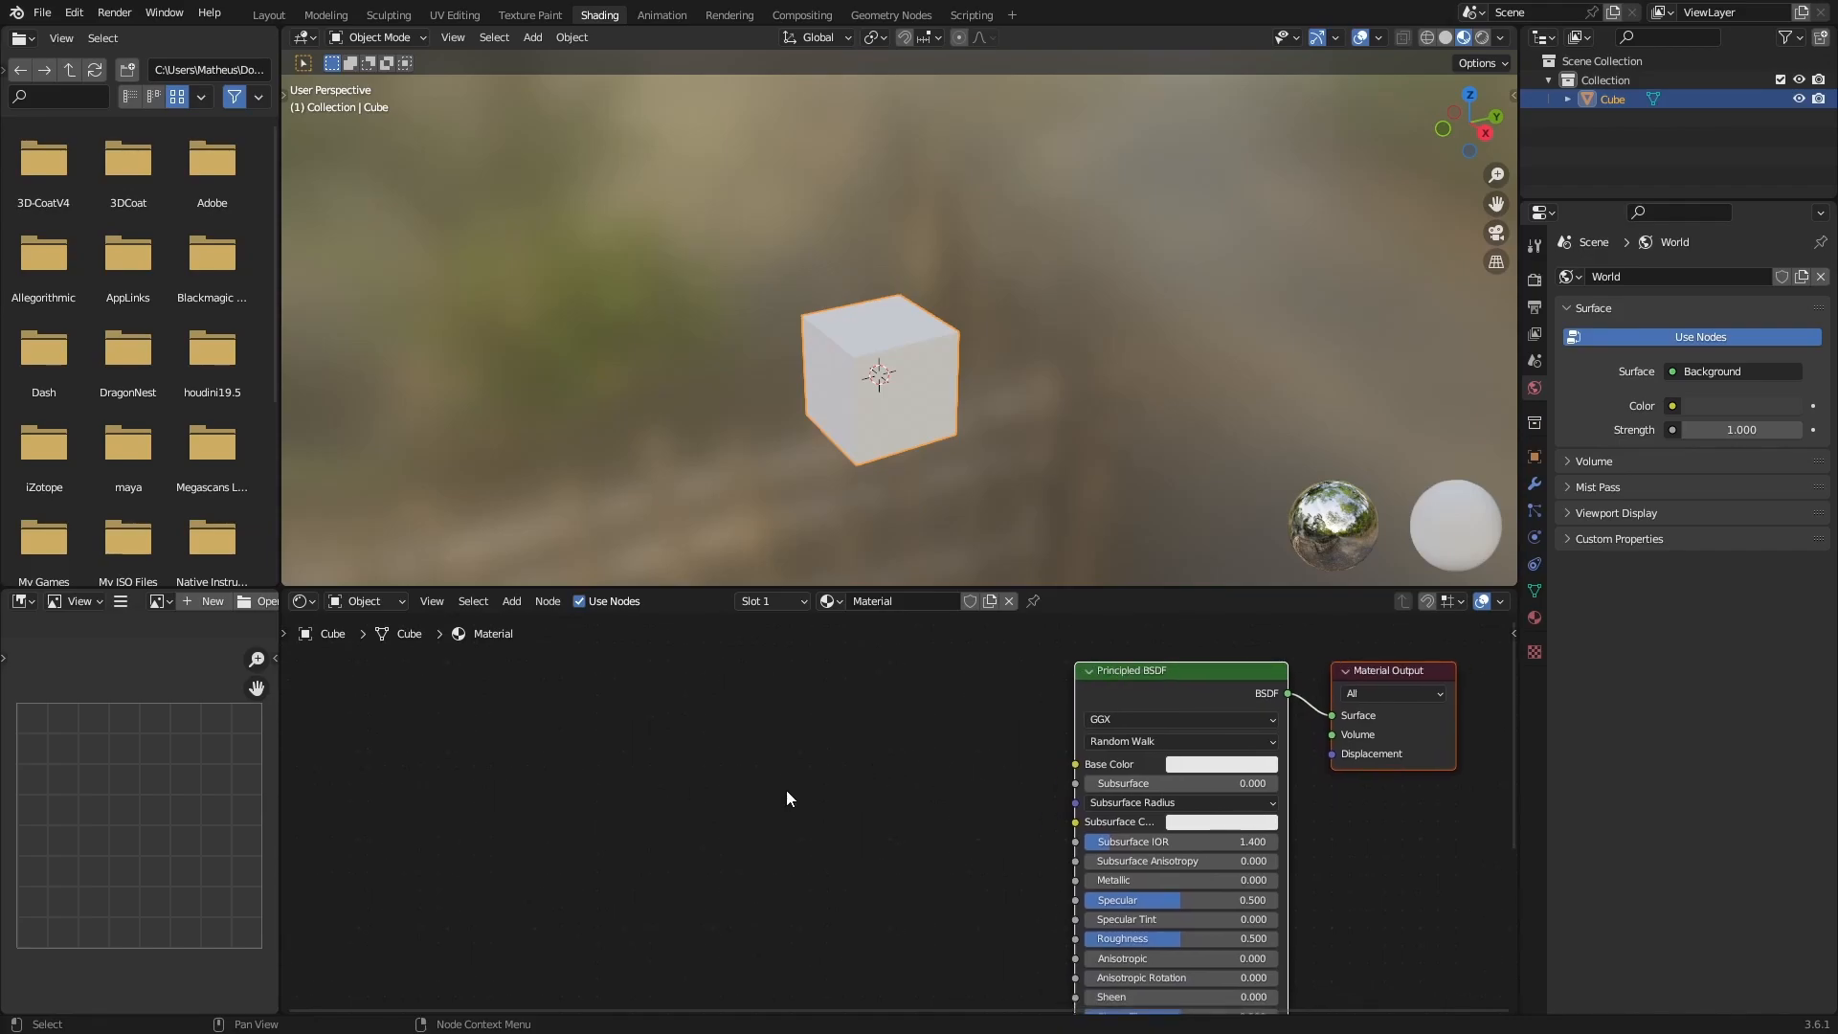
key("shift")
key("shift+a")
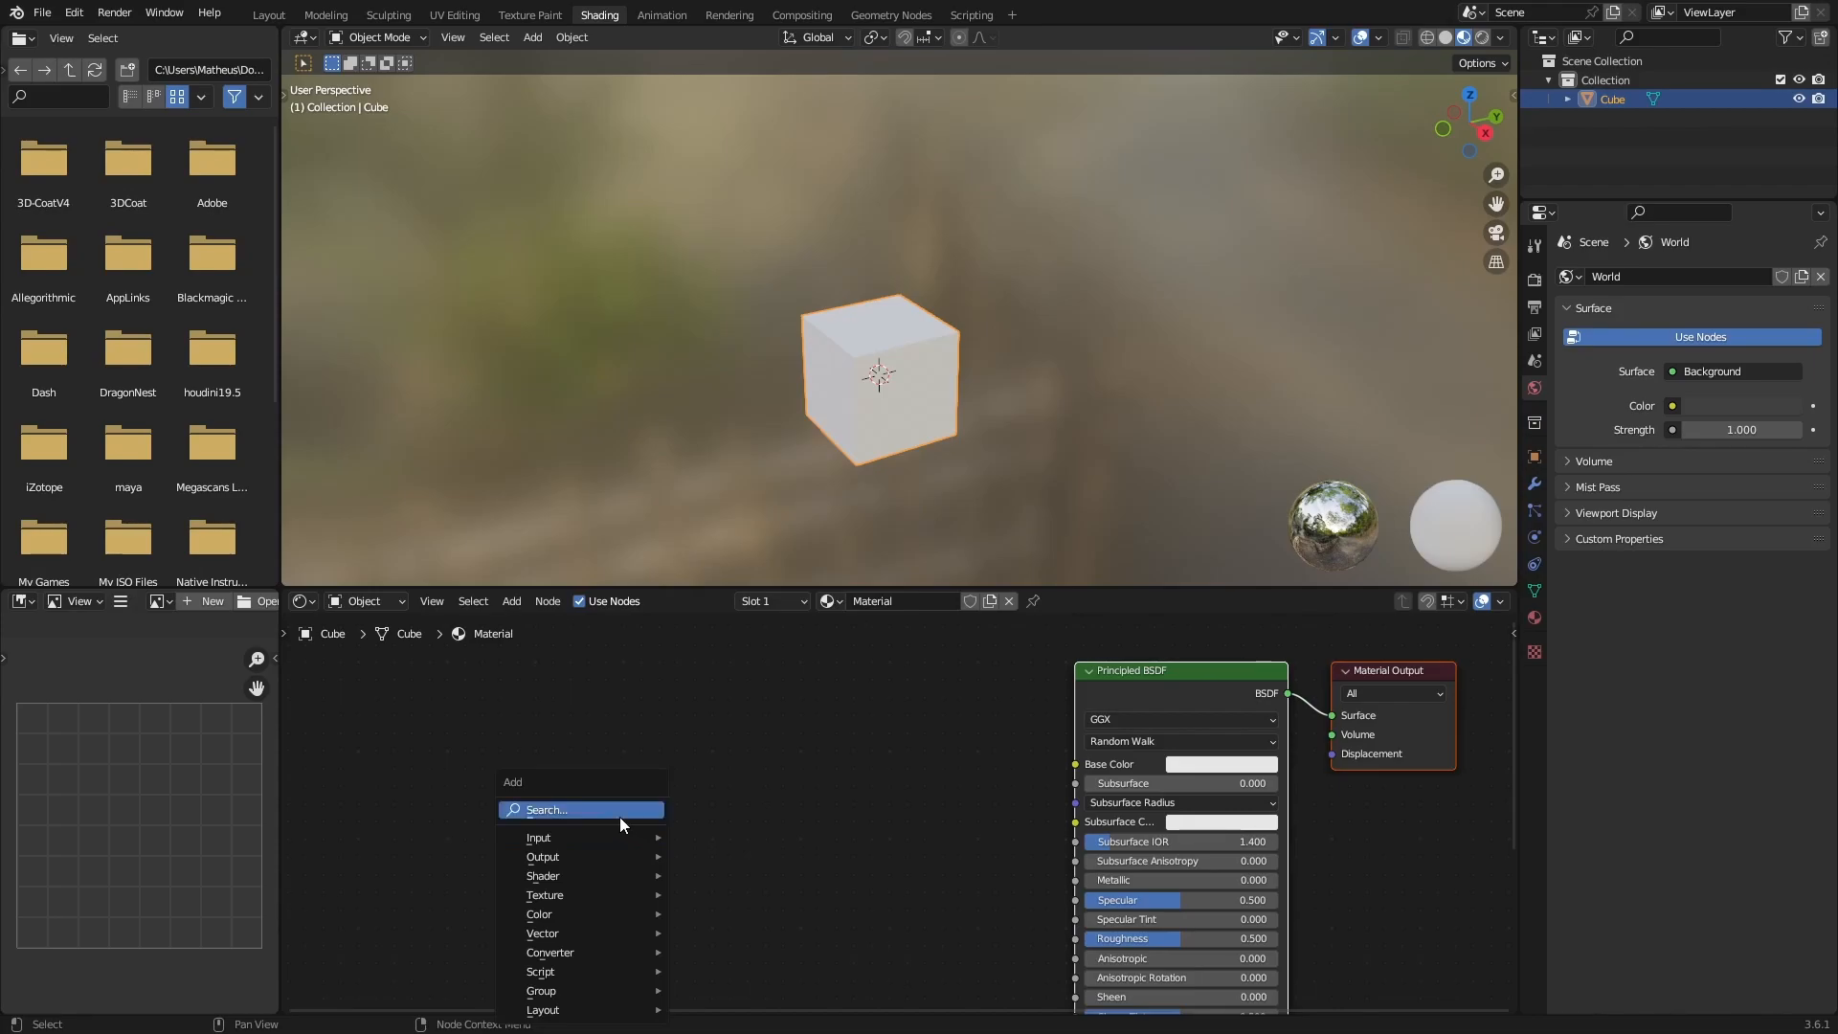
left_click(613, 813)
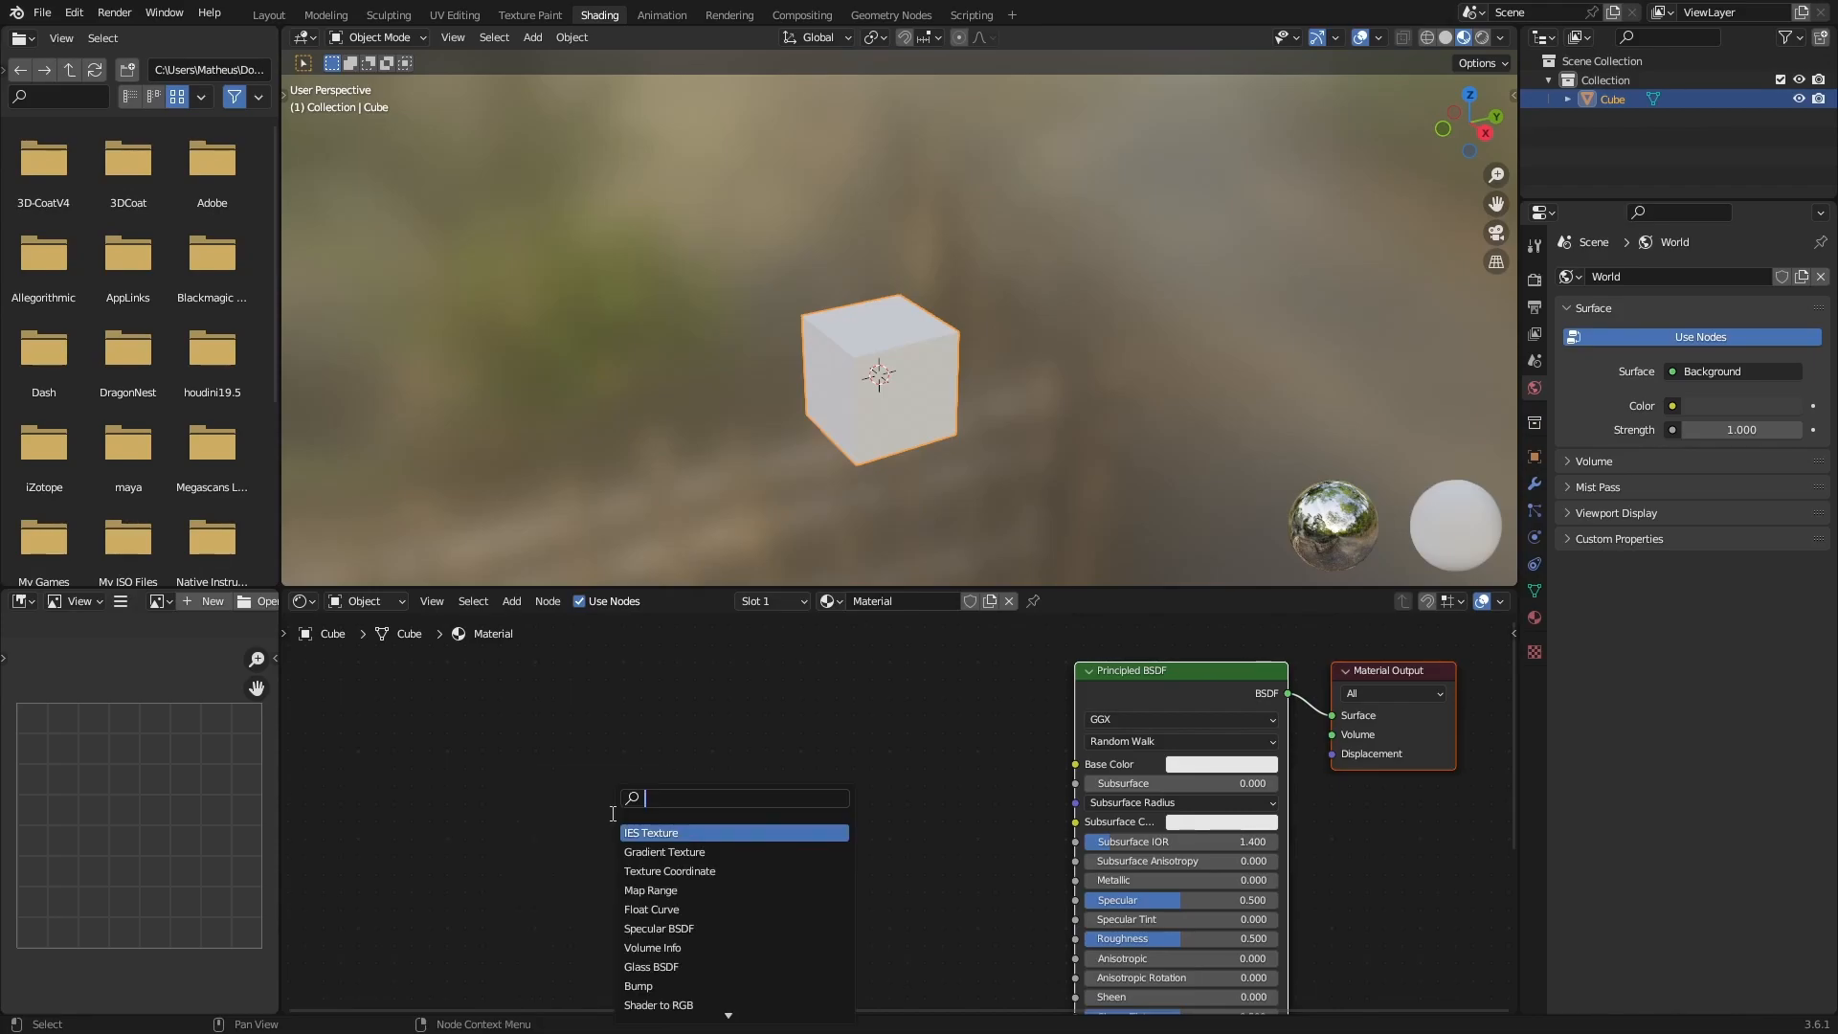
type("image")
key("Return")
left_click(610, 813)
Position the Image Texture node and connect its Color output to the Principled BSDF's Base Color.
left_click_drag(691, 807, 667, 711)
left_click_drag(789, 728, 1075, 763)
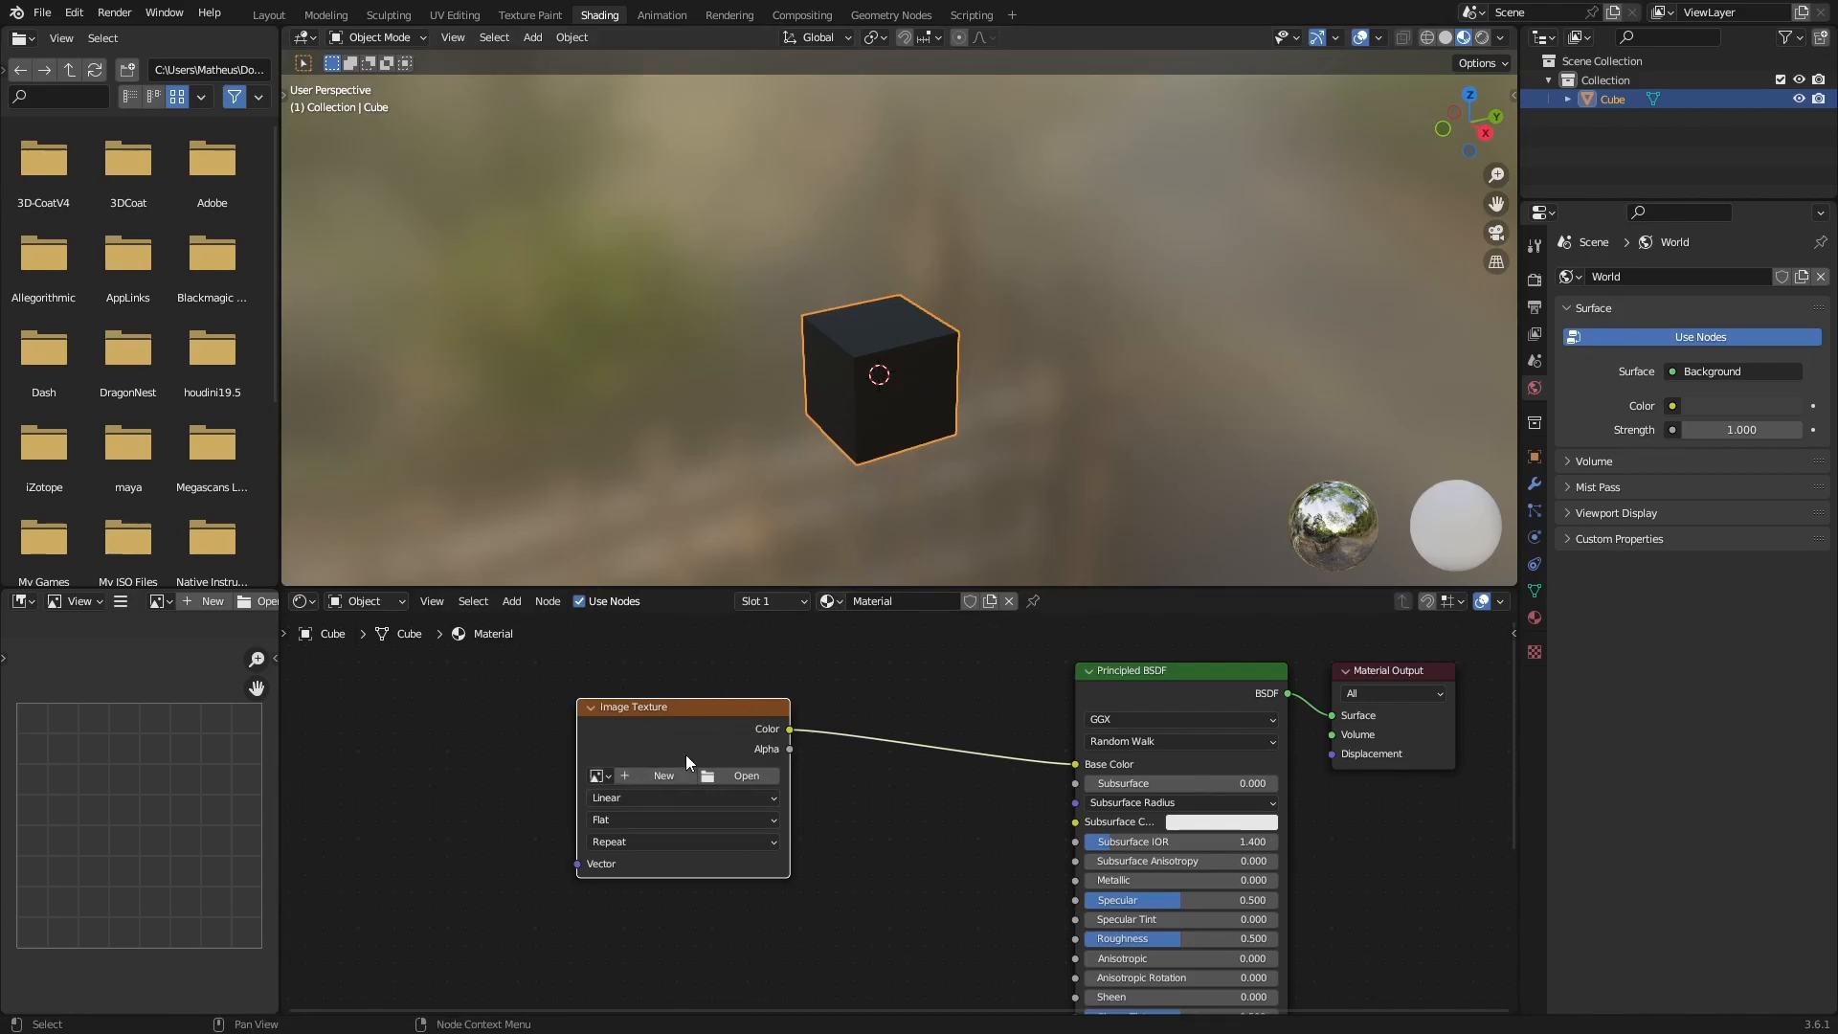
left_click_drag(695, 711, 720, 711)
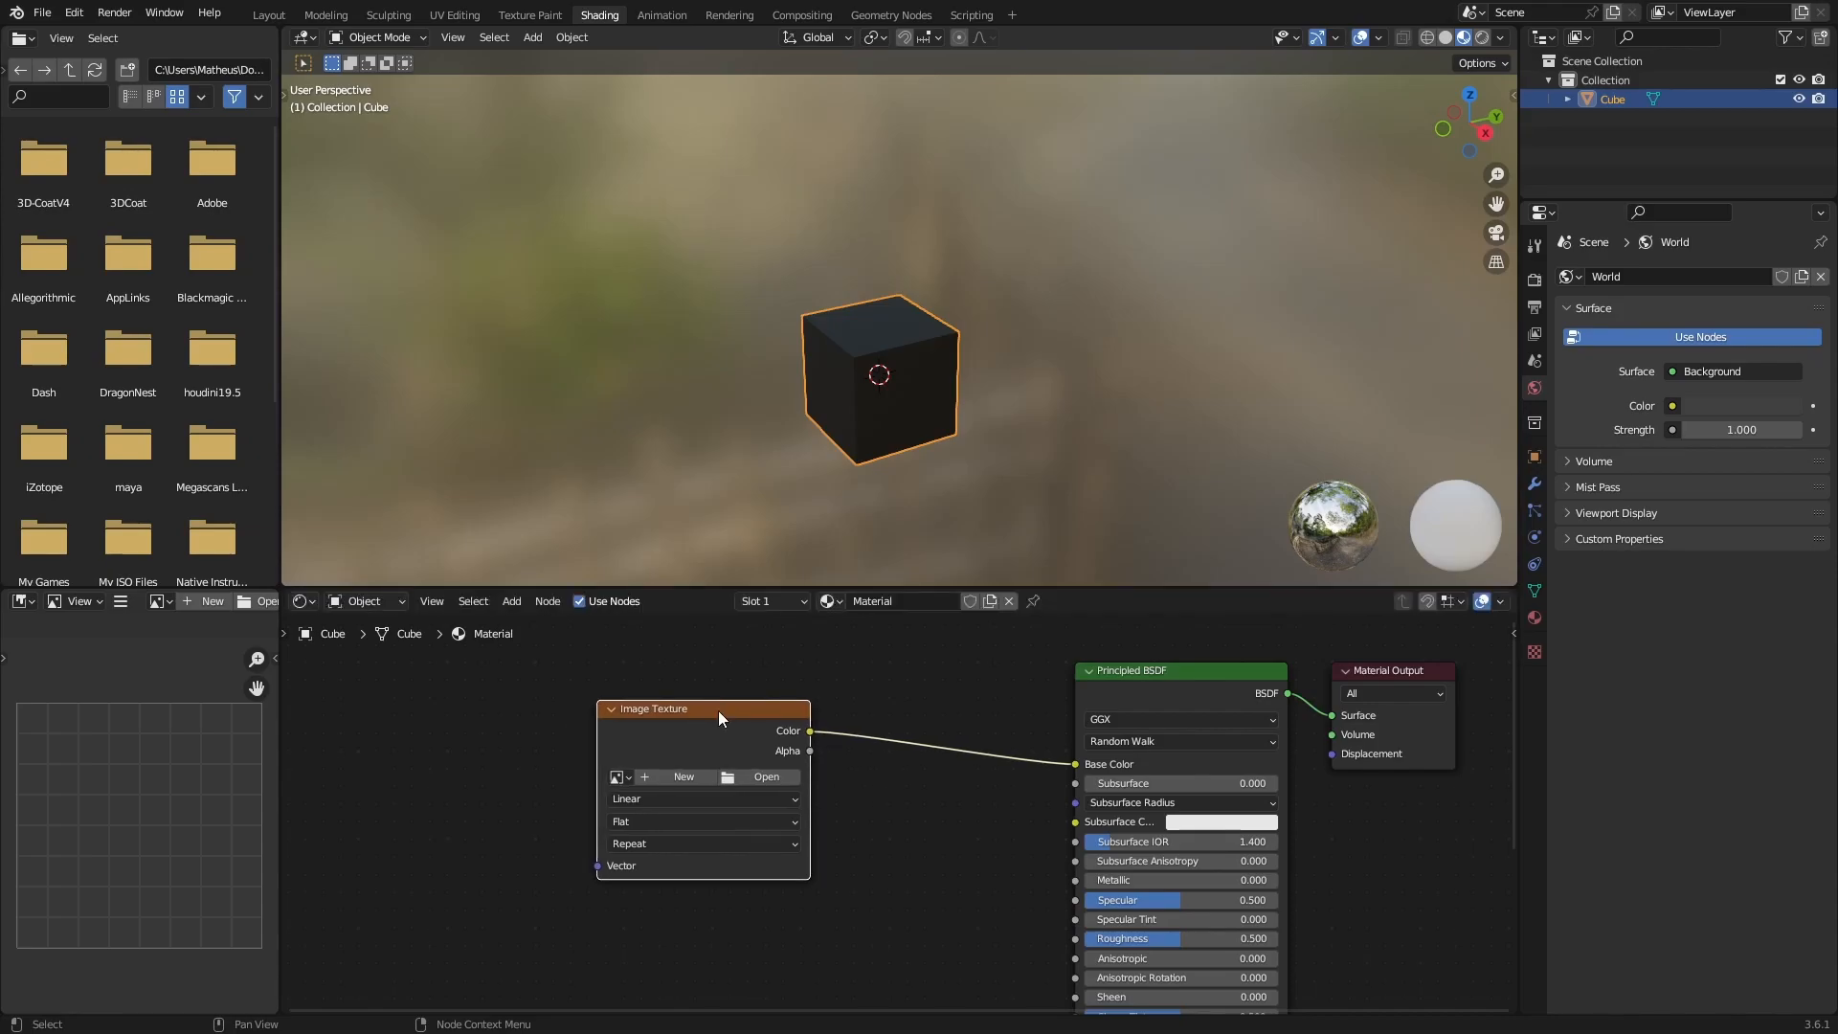
Create a new image named UV_Texture in the Image Texture node, with alpha disabled and UV Grid as the generated type.
left_click(682, 776)
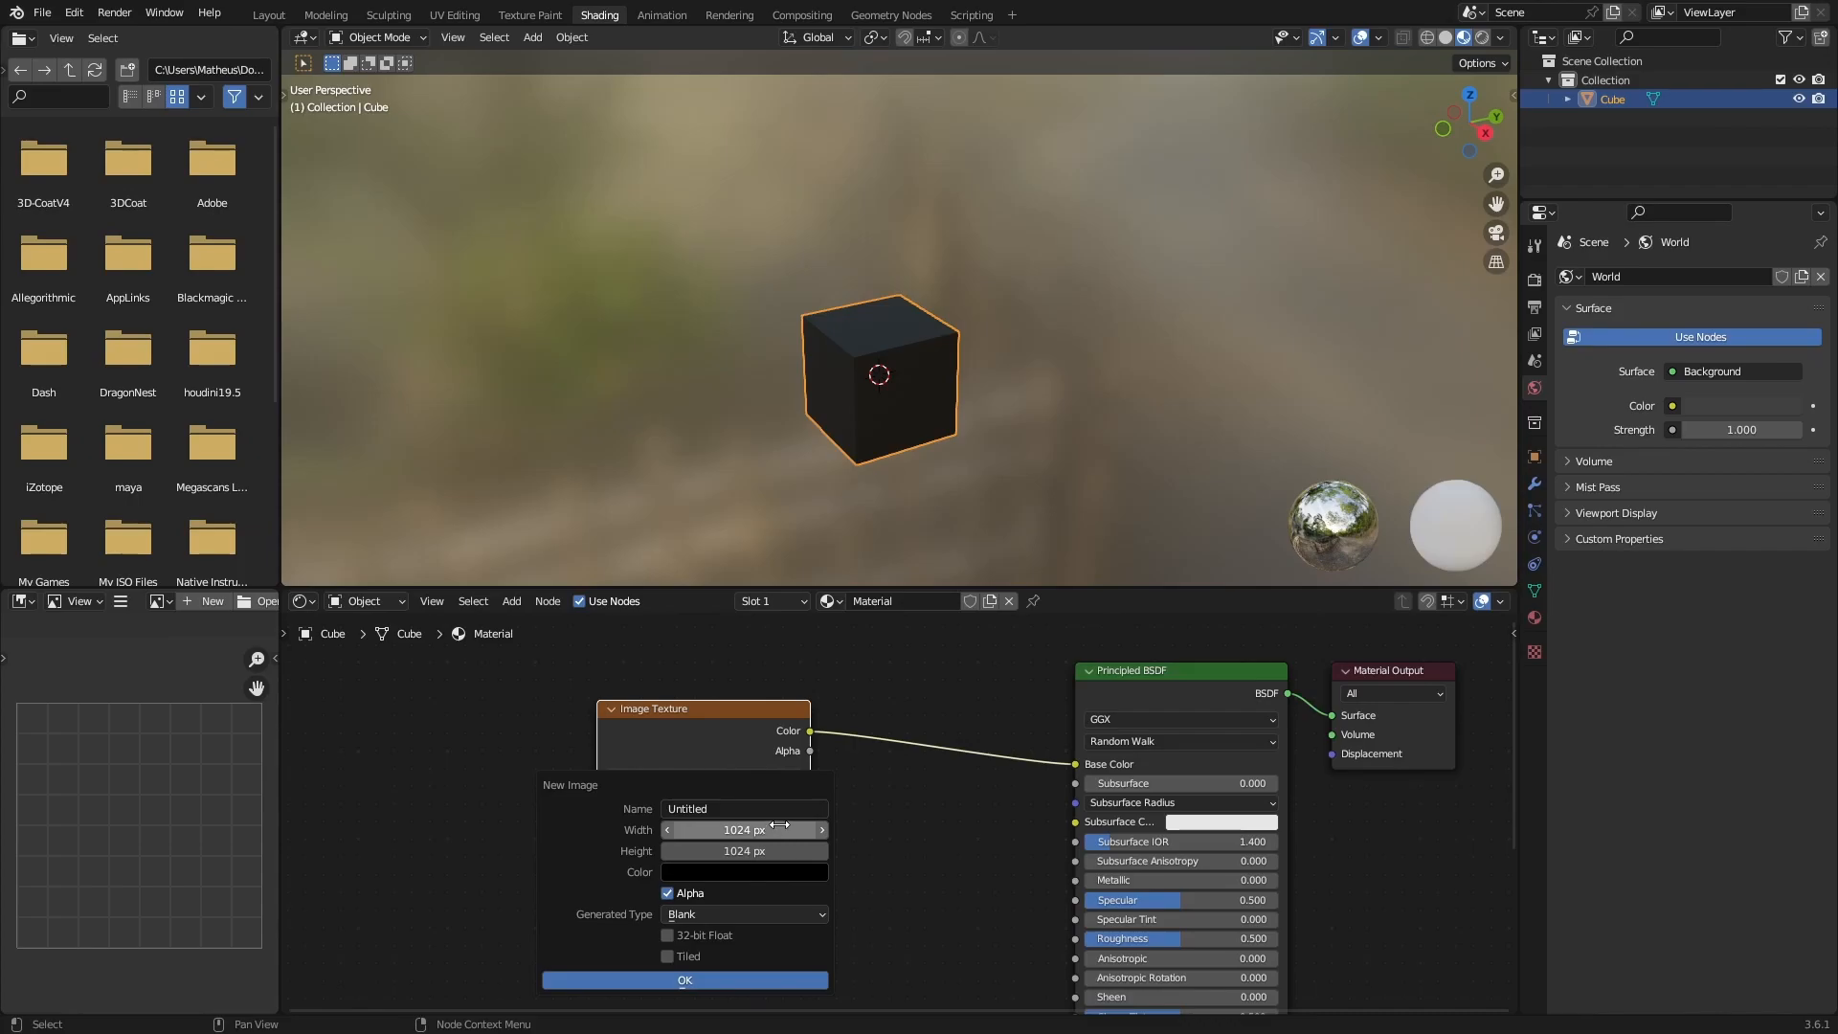
left_click(734, 802)
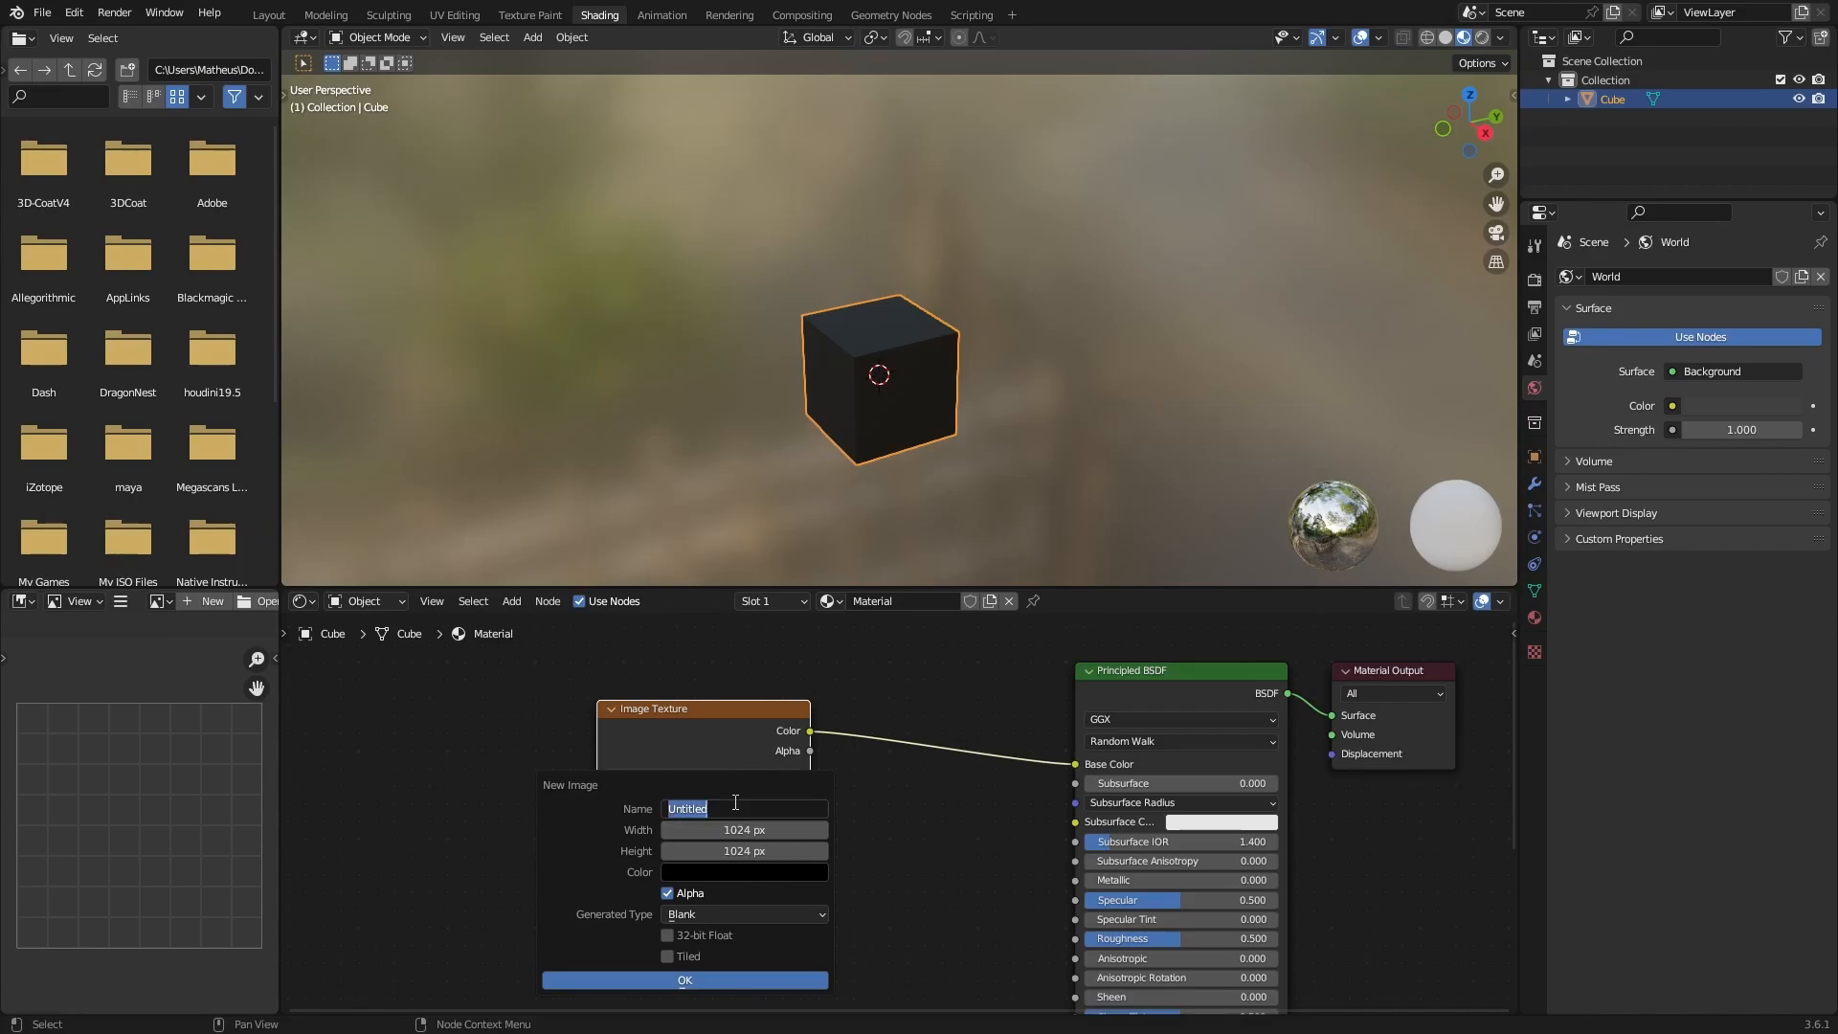
type("UV_Texture")
left_click(726, 913)
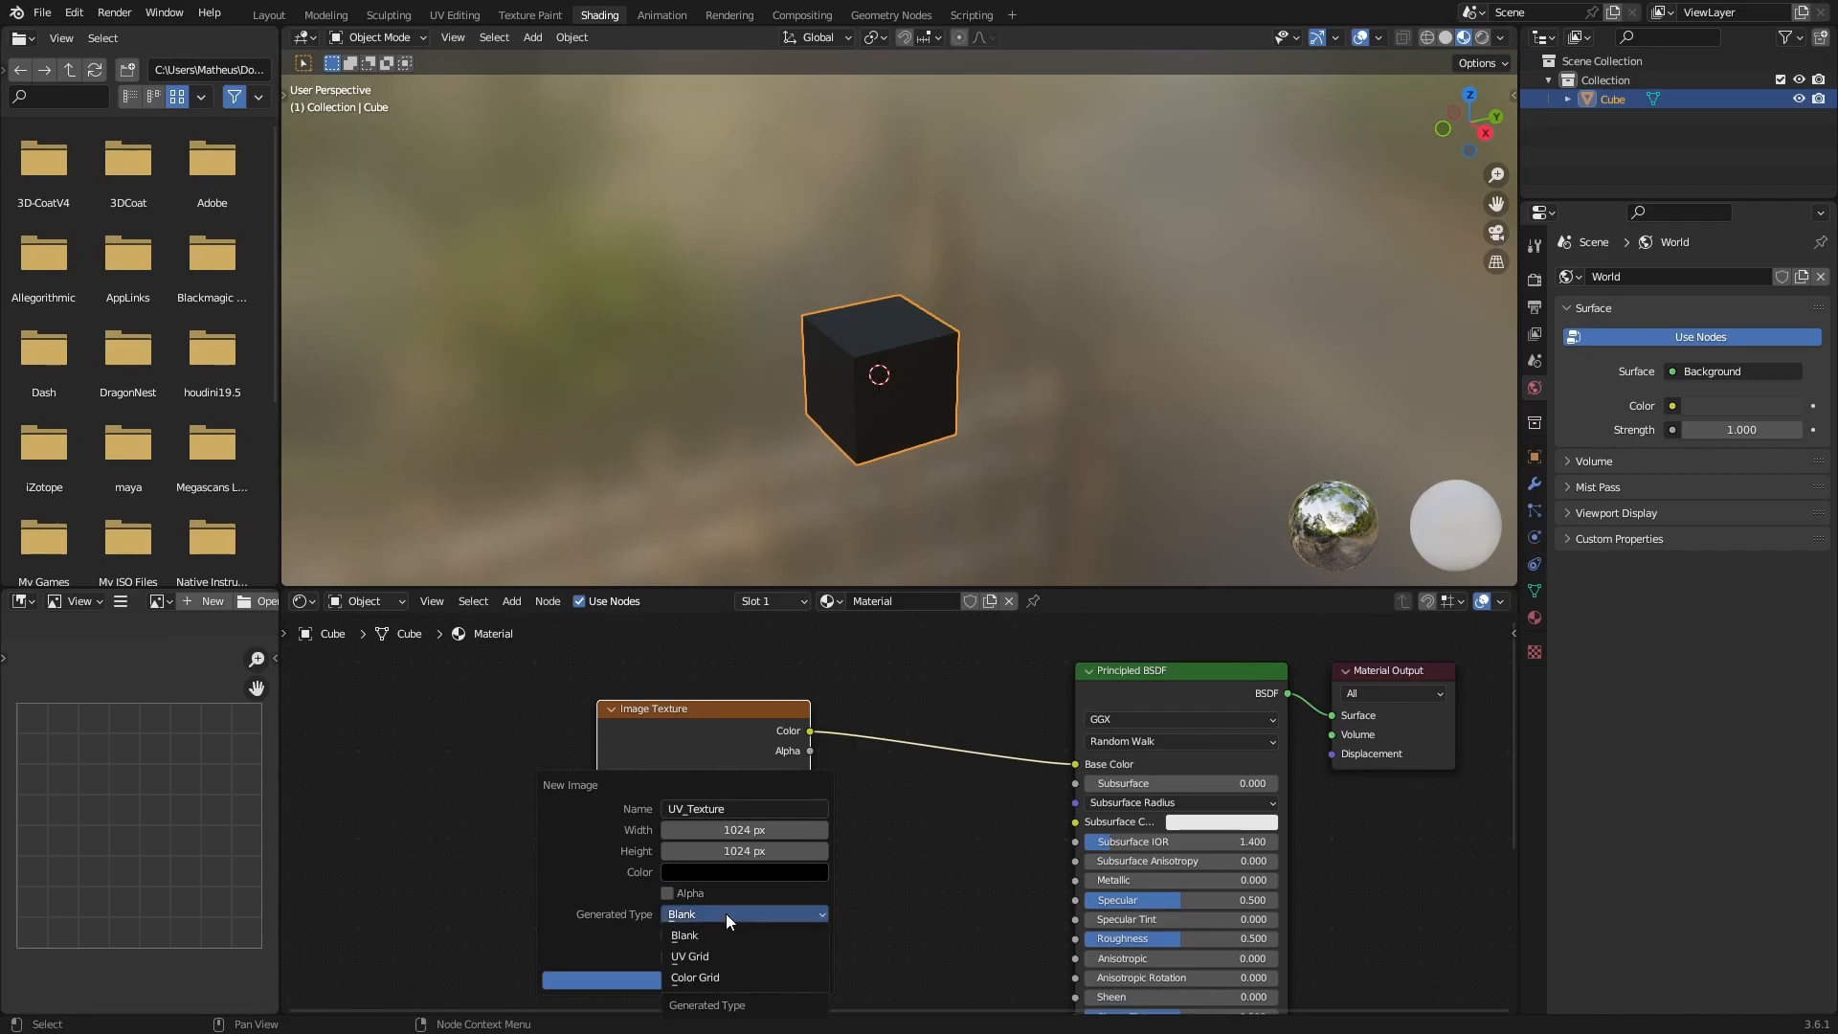
left_click(715, 957)
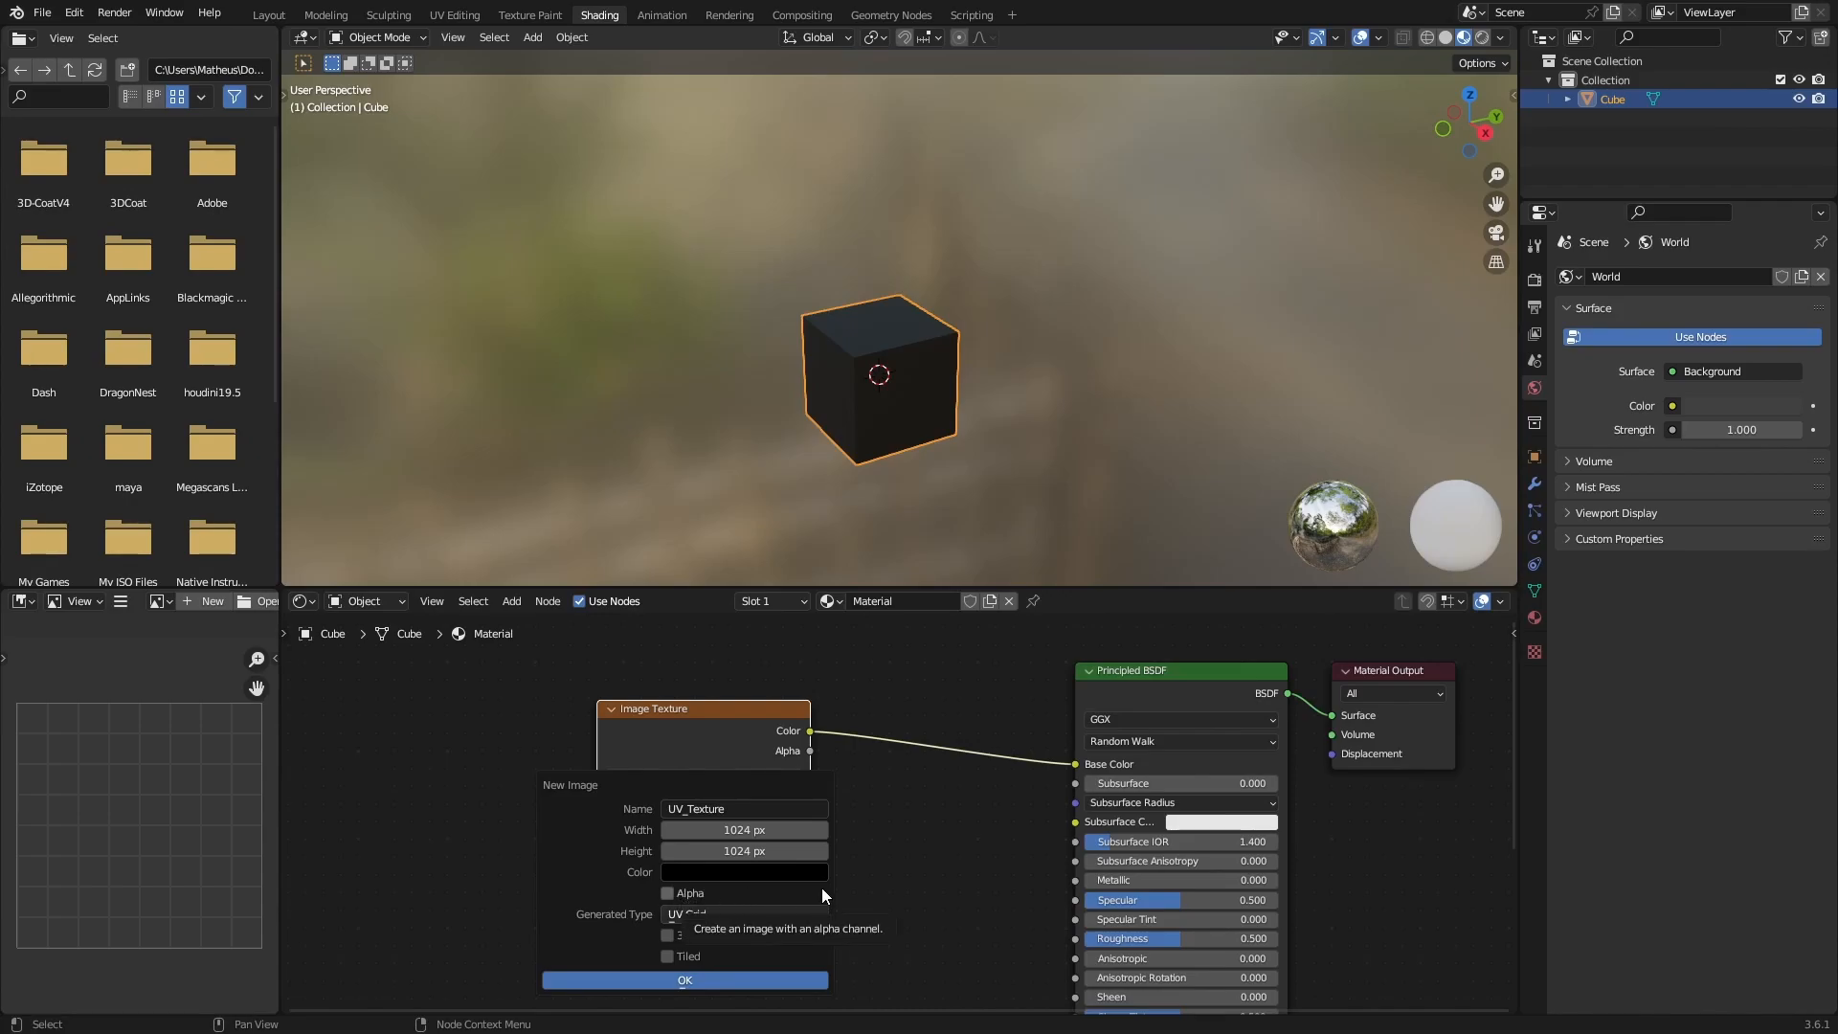
left_click(704, 982)
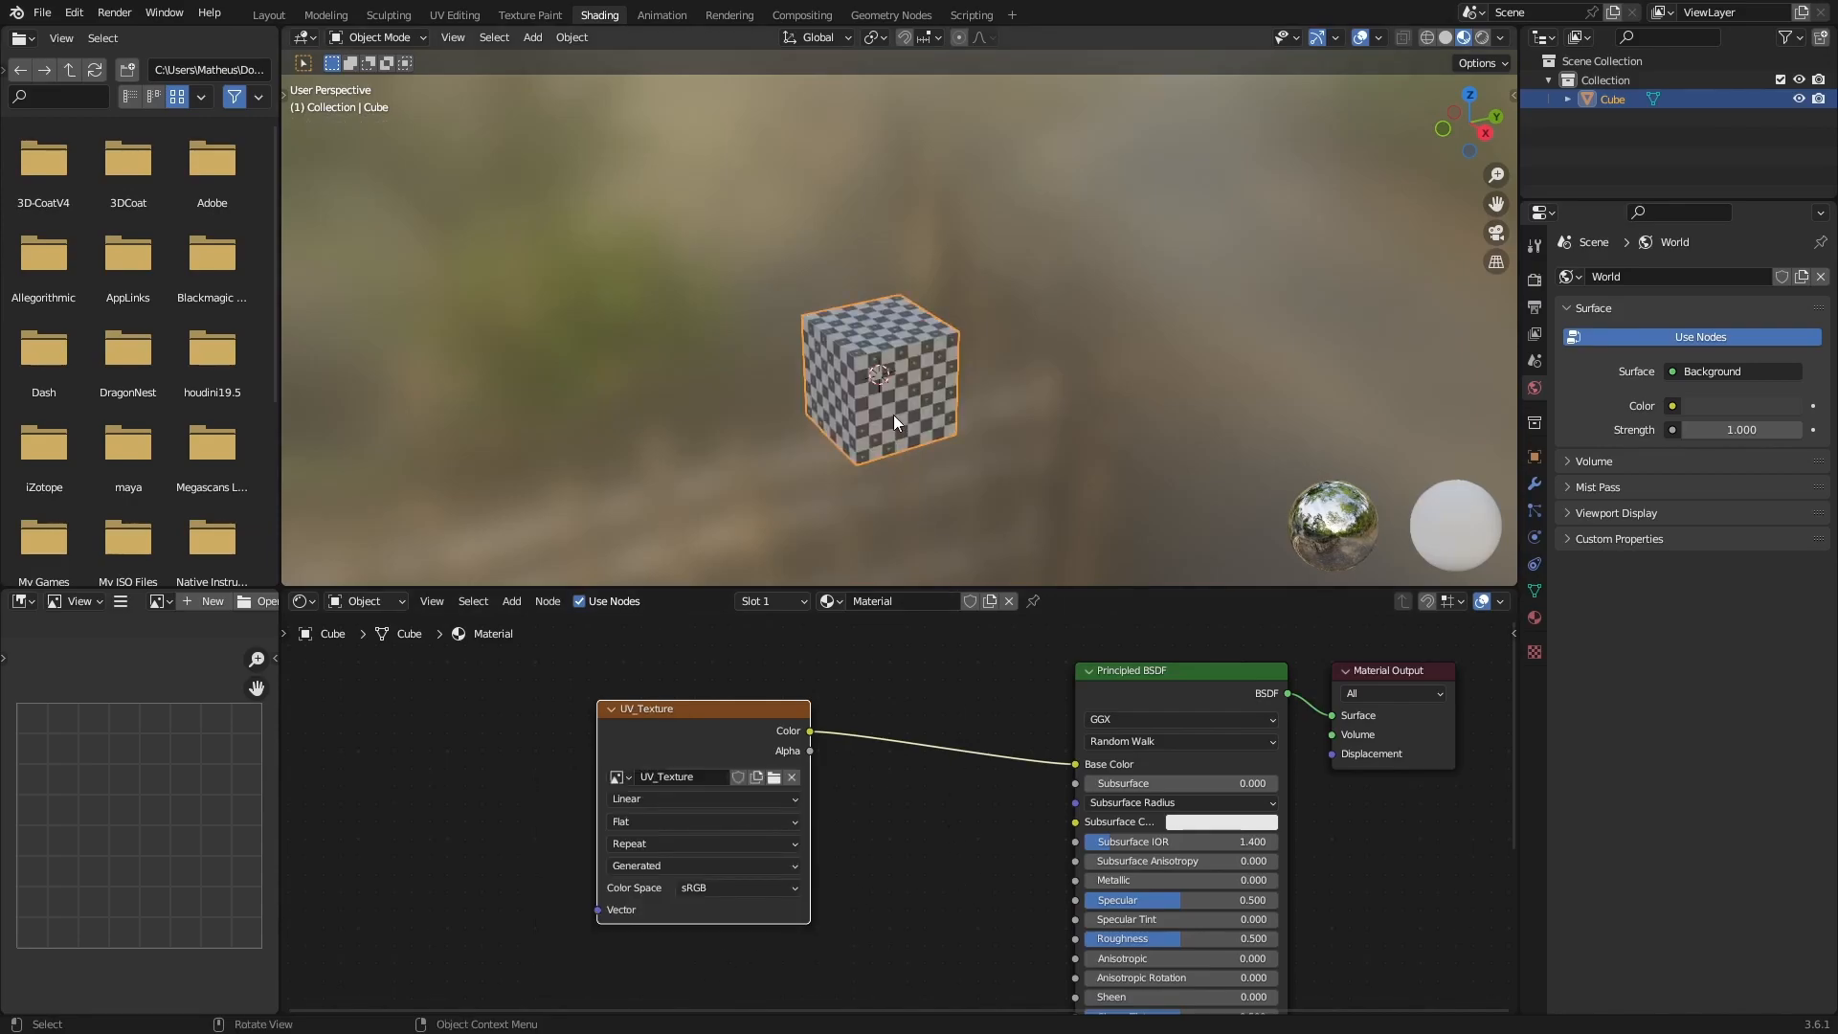
Check the grid texture on the cube's faces and switch to the UV Editing workspace.
middle_click_drag(928, 390, 857, 365)
scroll(917, 363, "up", 4)
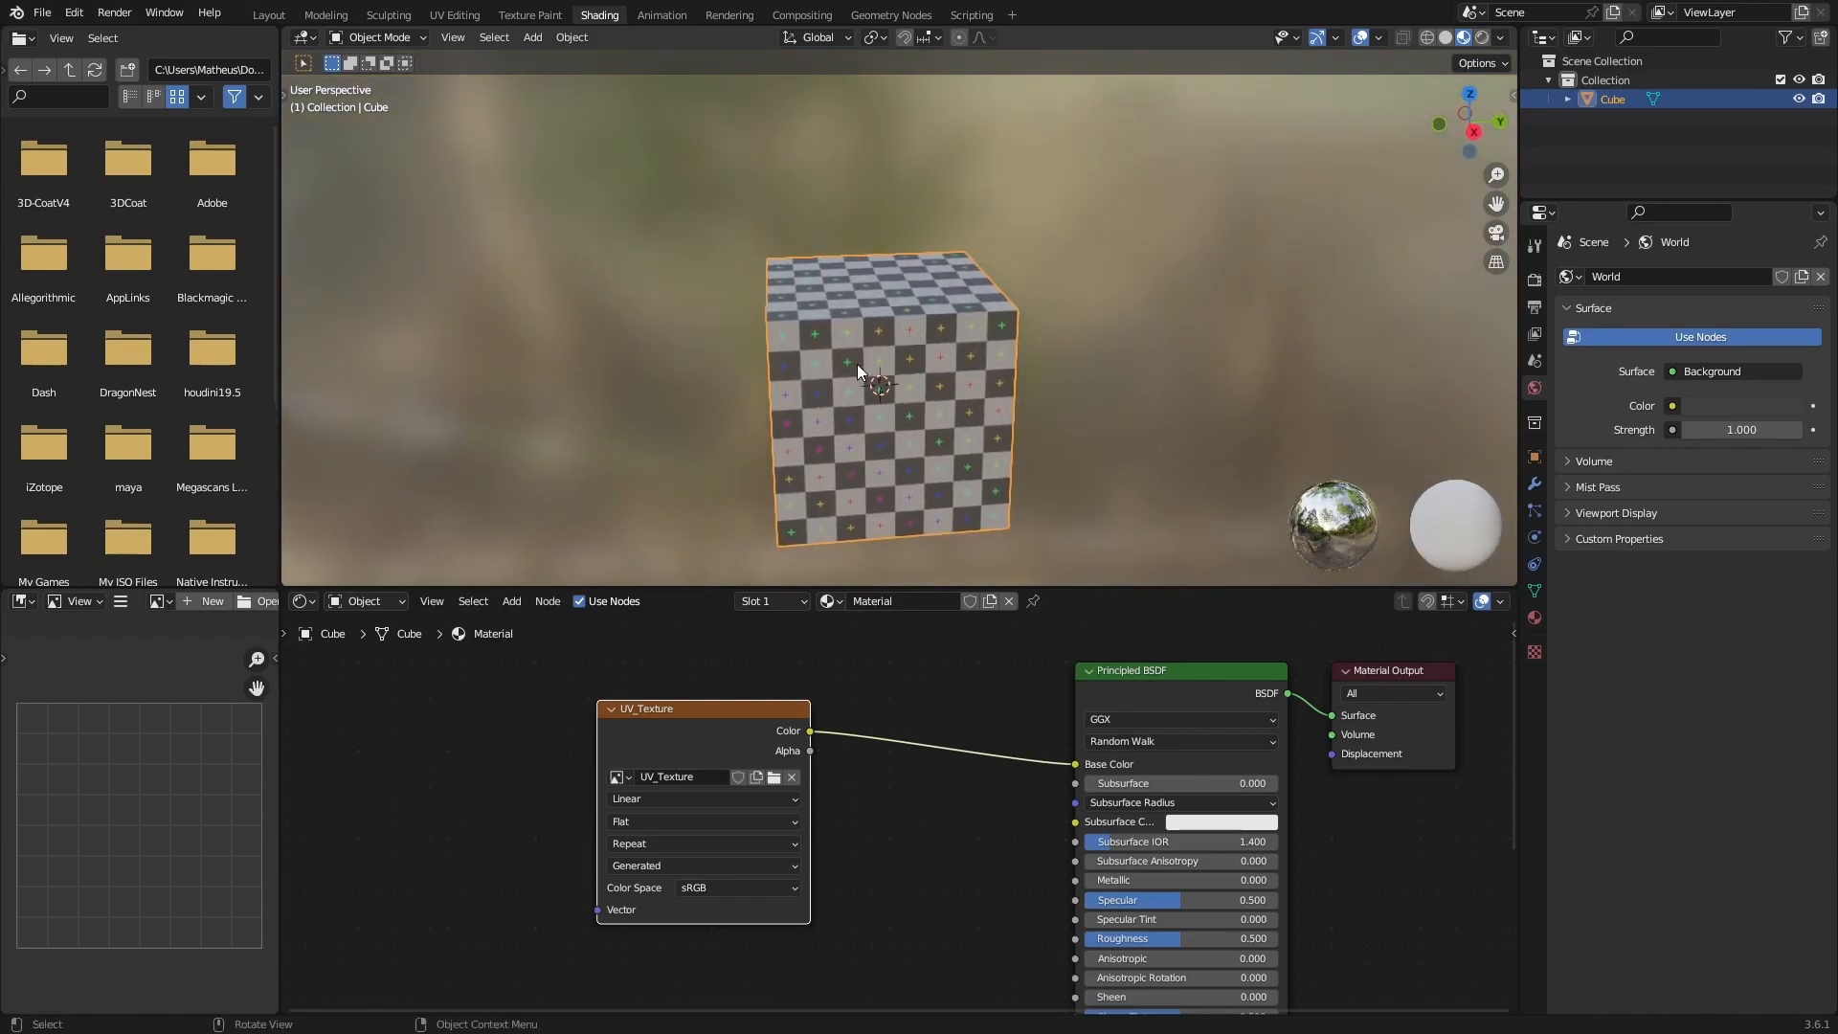
scroll(844, 369, "up", 3)
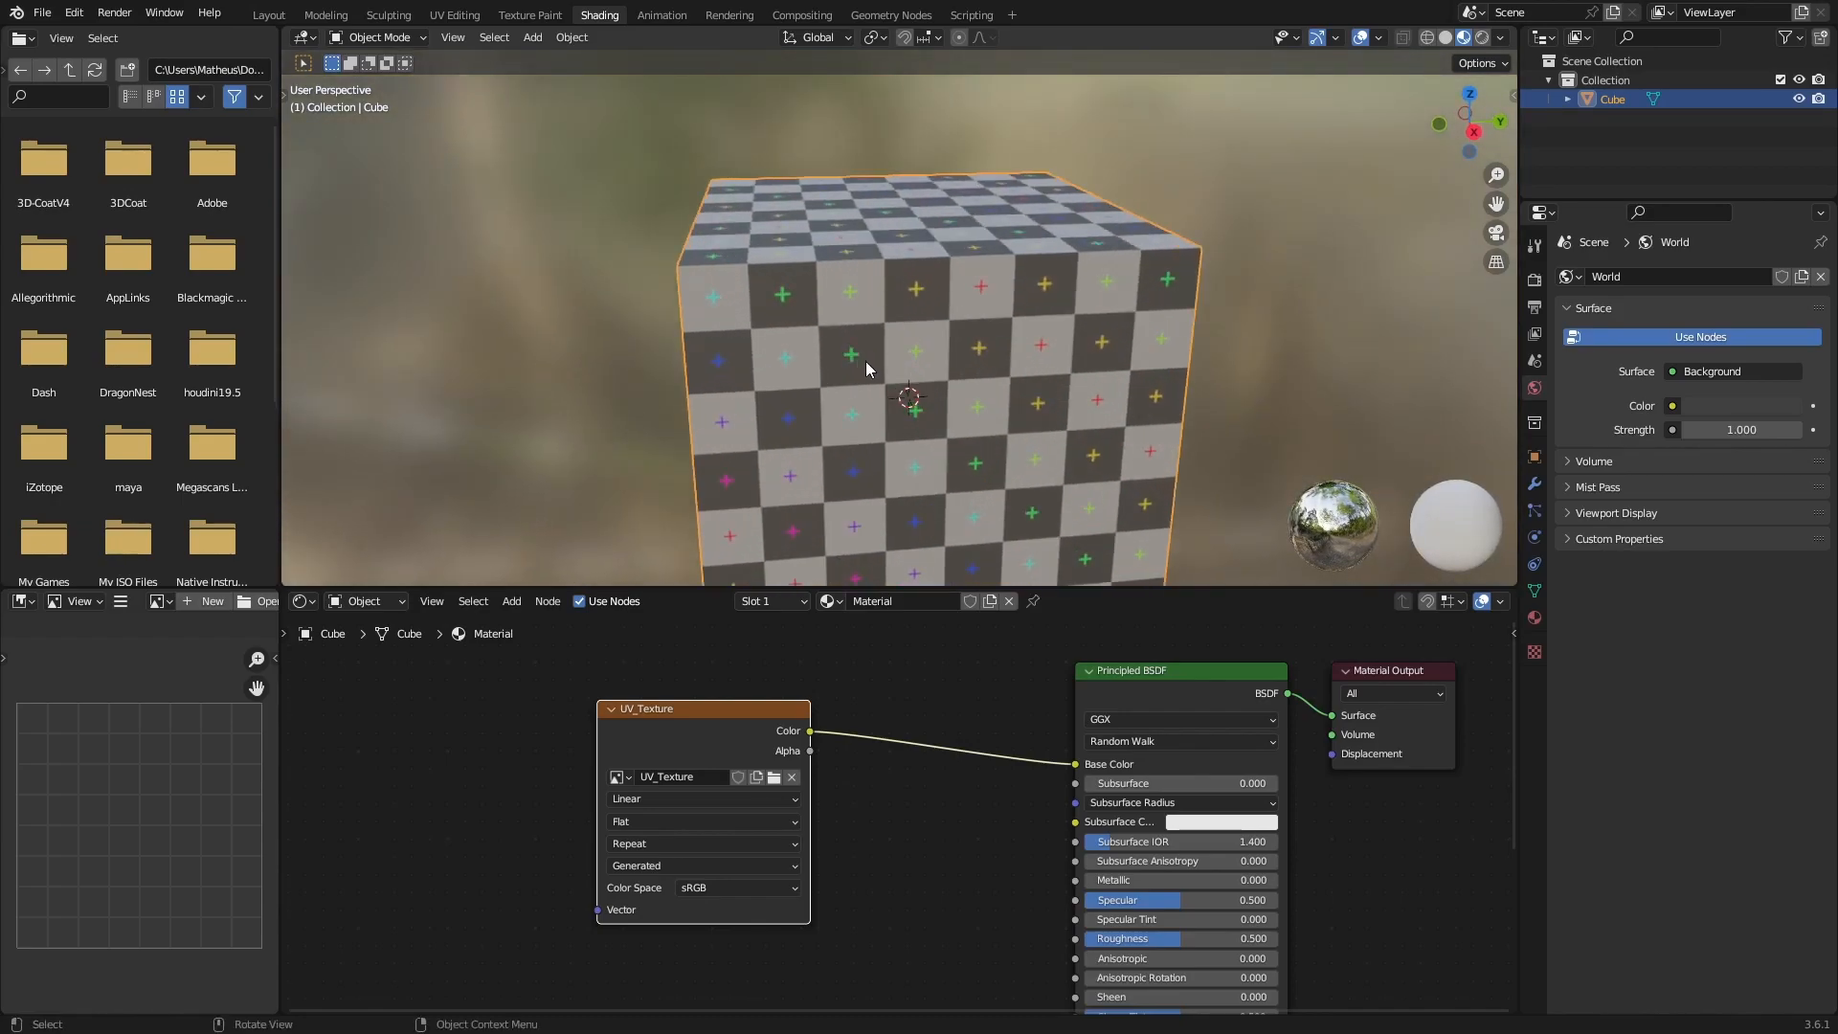
scroll(915, 379, "down", 3)
middle_click_drag(978, 415, 929, 371, "shift")
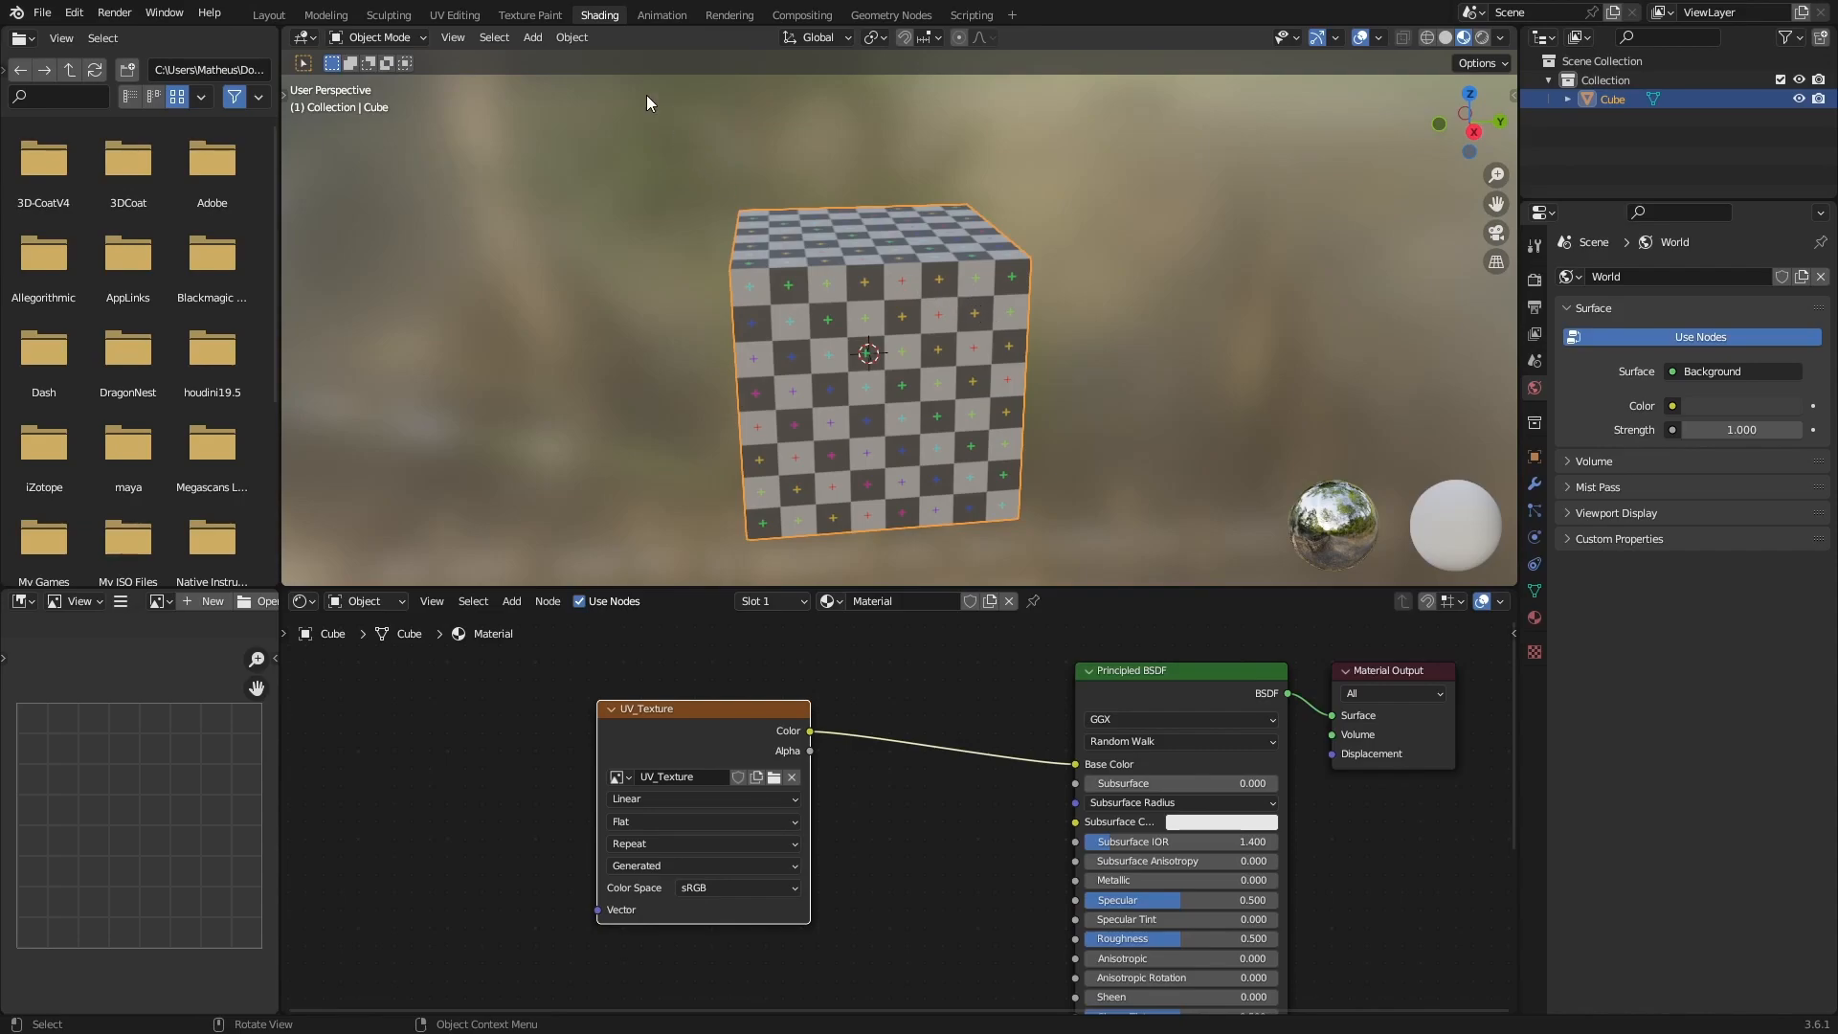
left_click(456, 15)
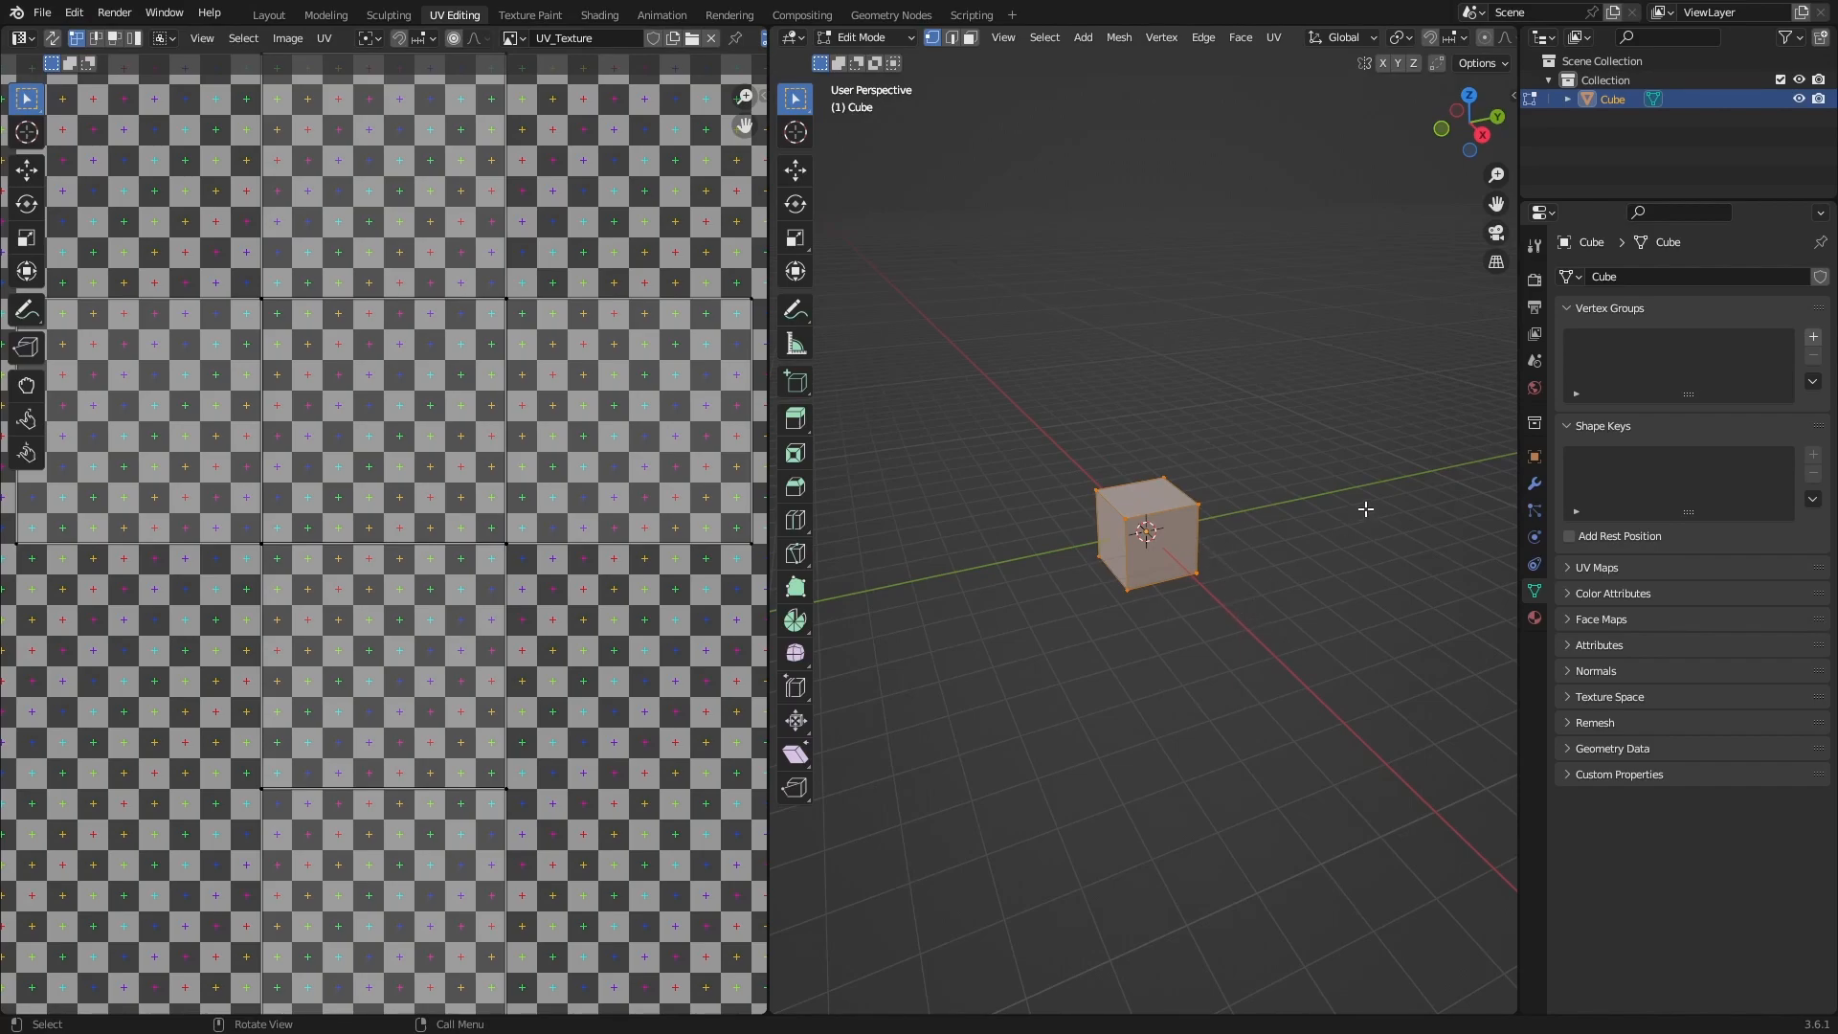
Set the Screencast Keys display origin to the 3D viewport region and hide its settings.
key("n")
left_click(1507, 250)
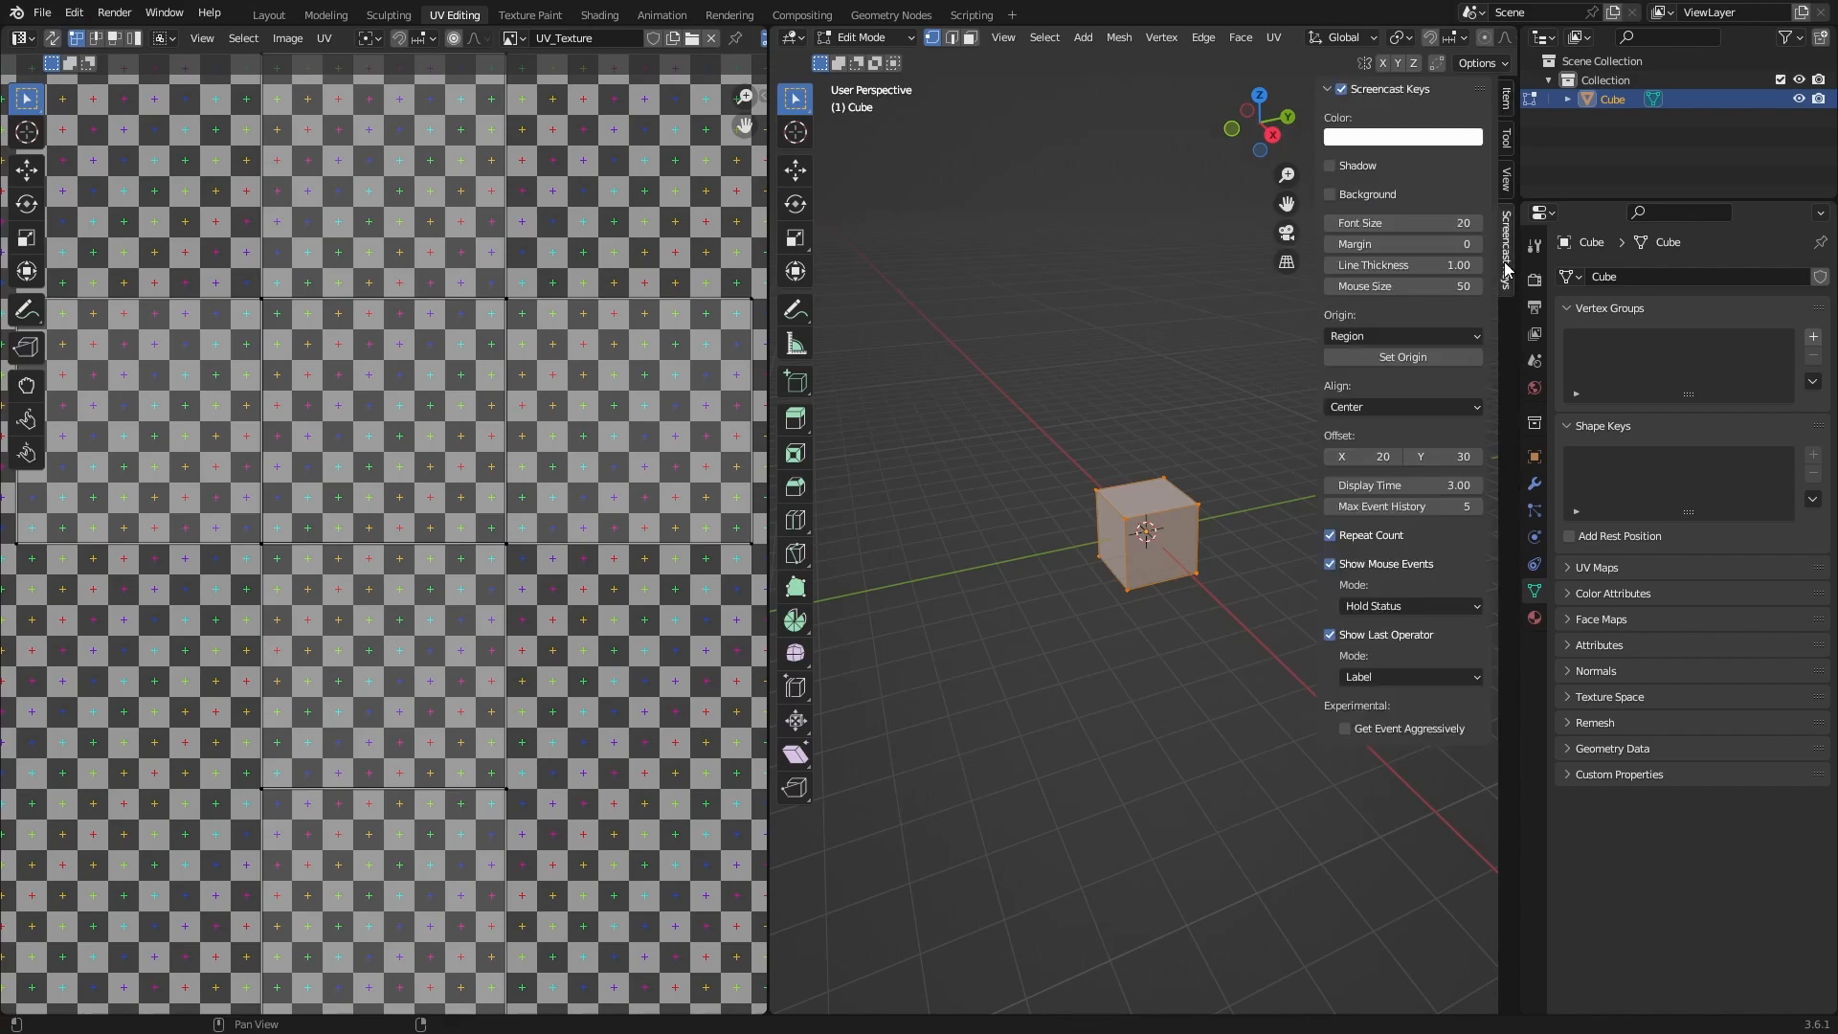
left_click(1407, 356)
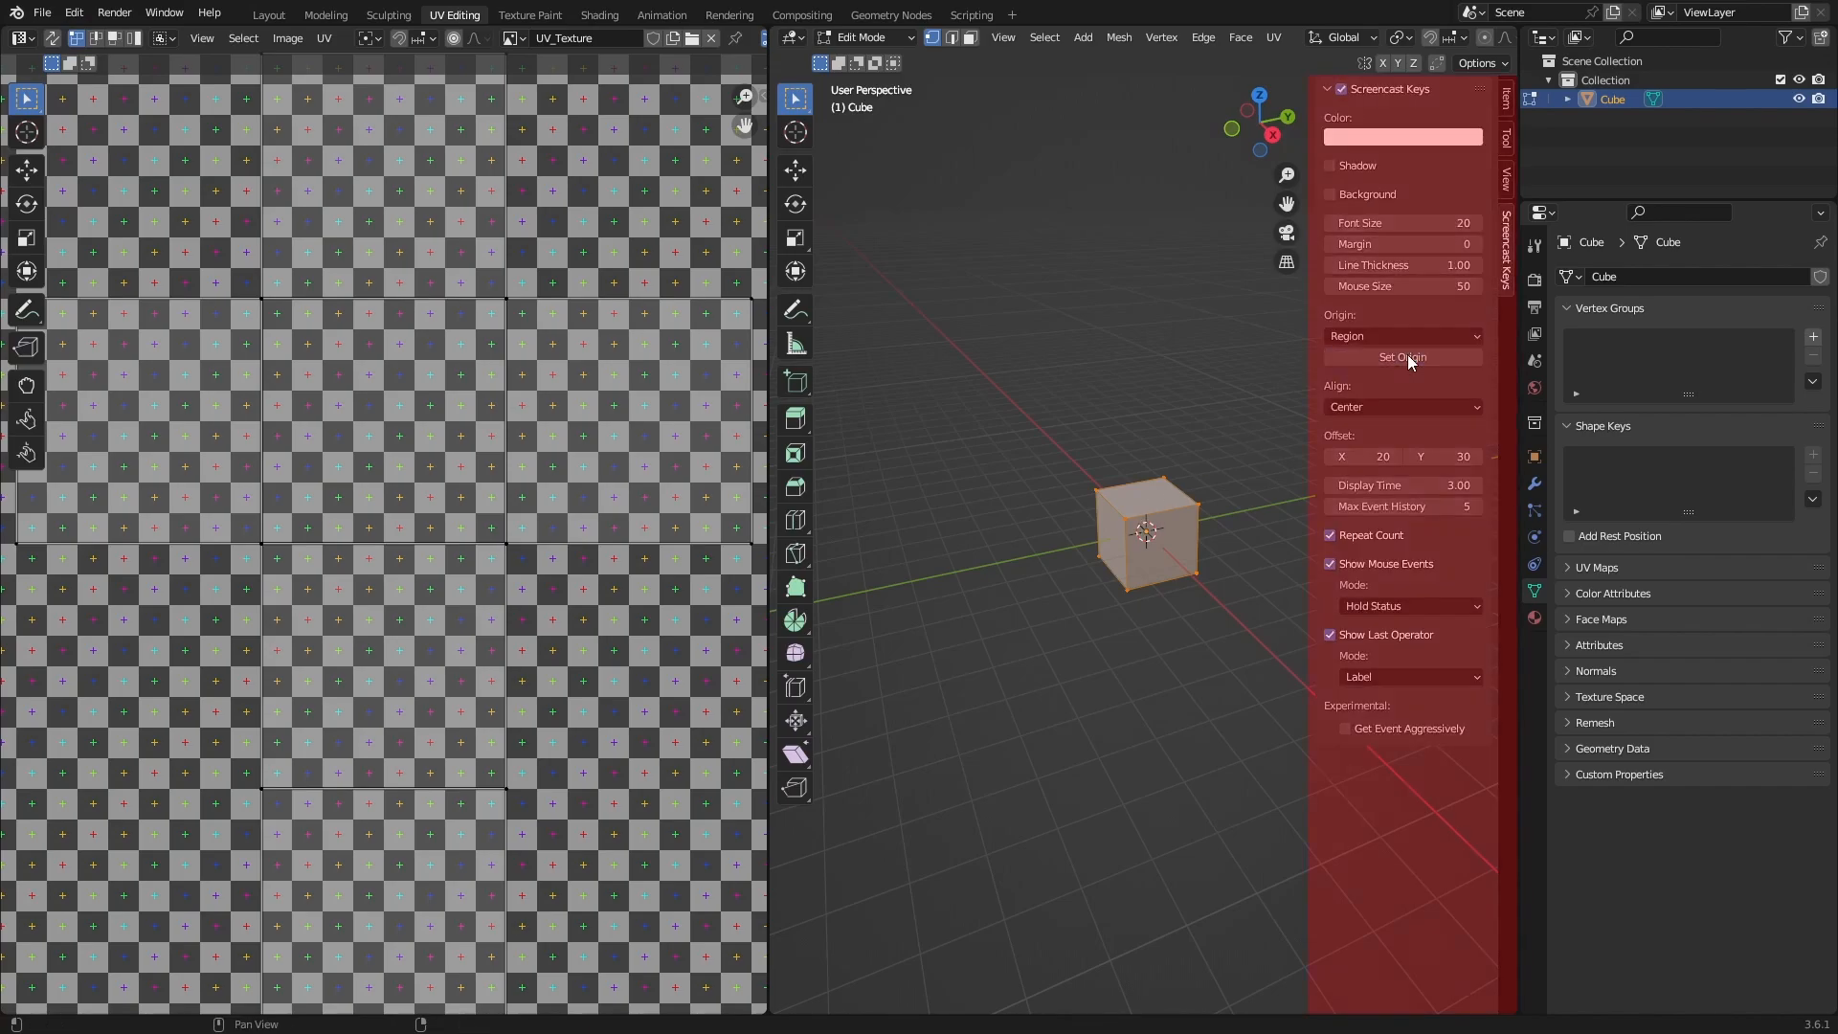
left_click(973, 739)
key("n")
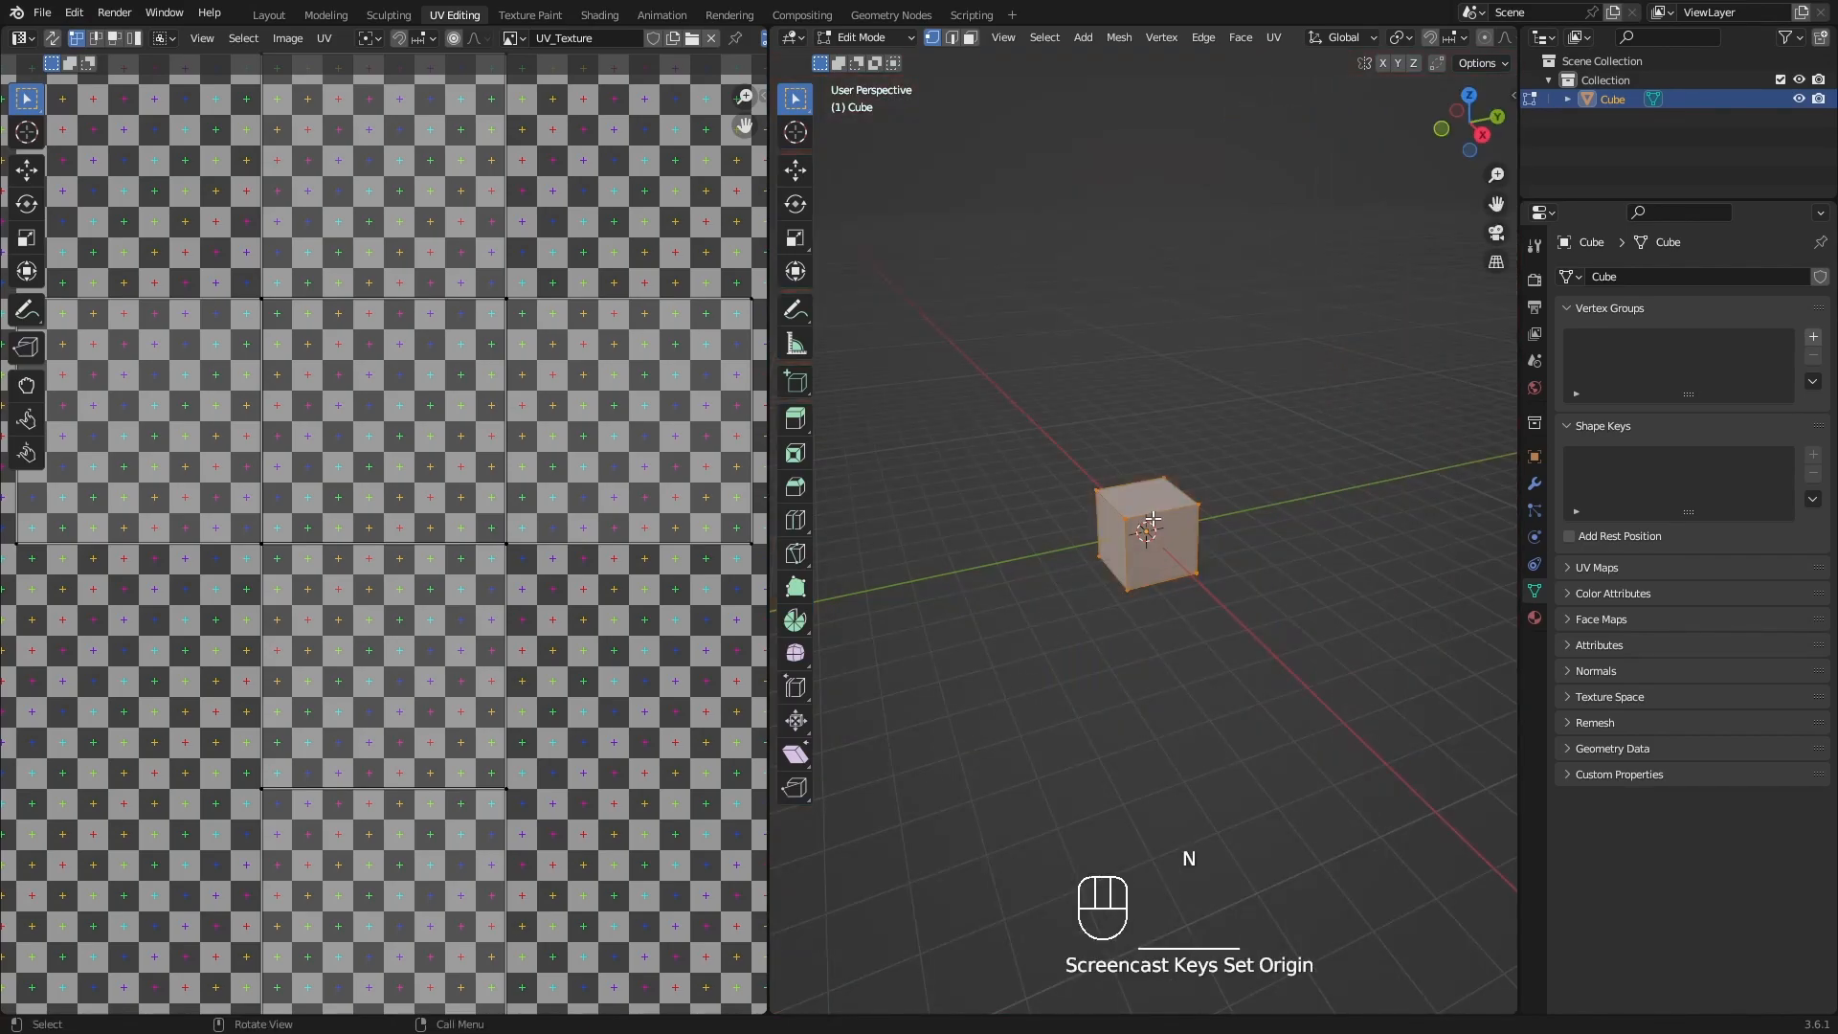
Select the cube's entire mesh and all of its UVs in the UV editor.
key("a")
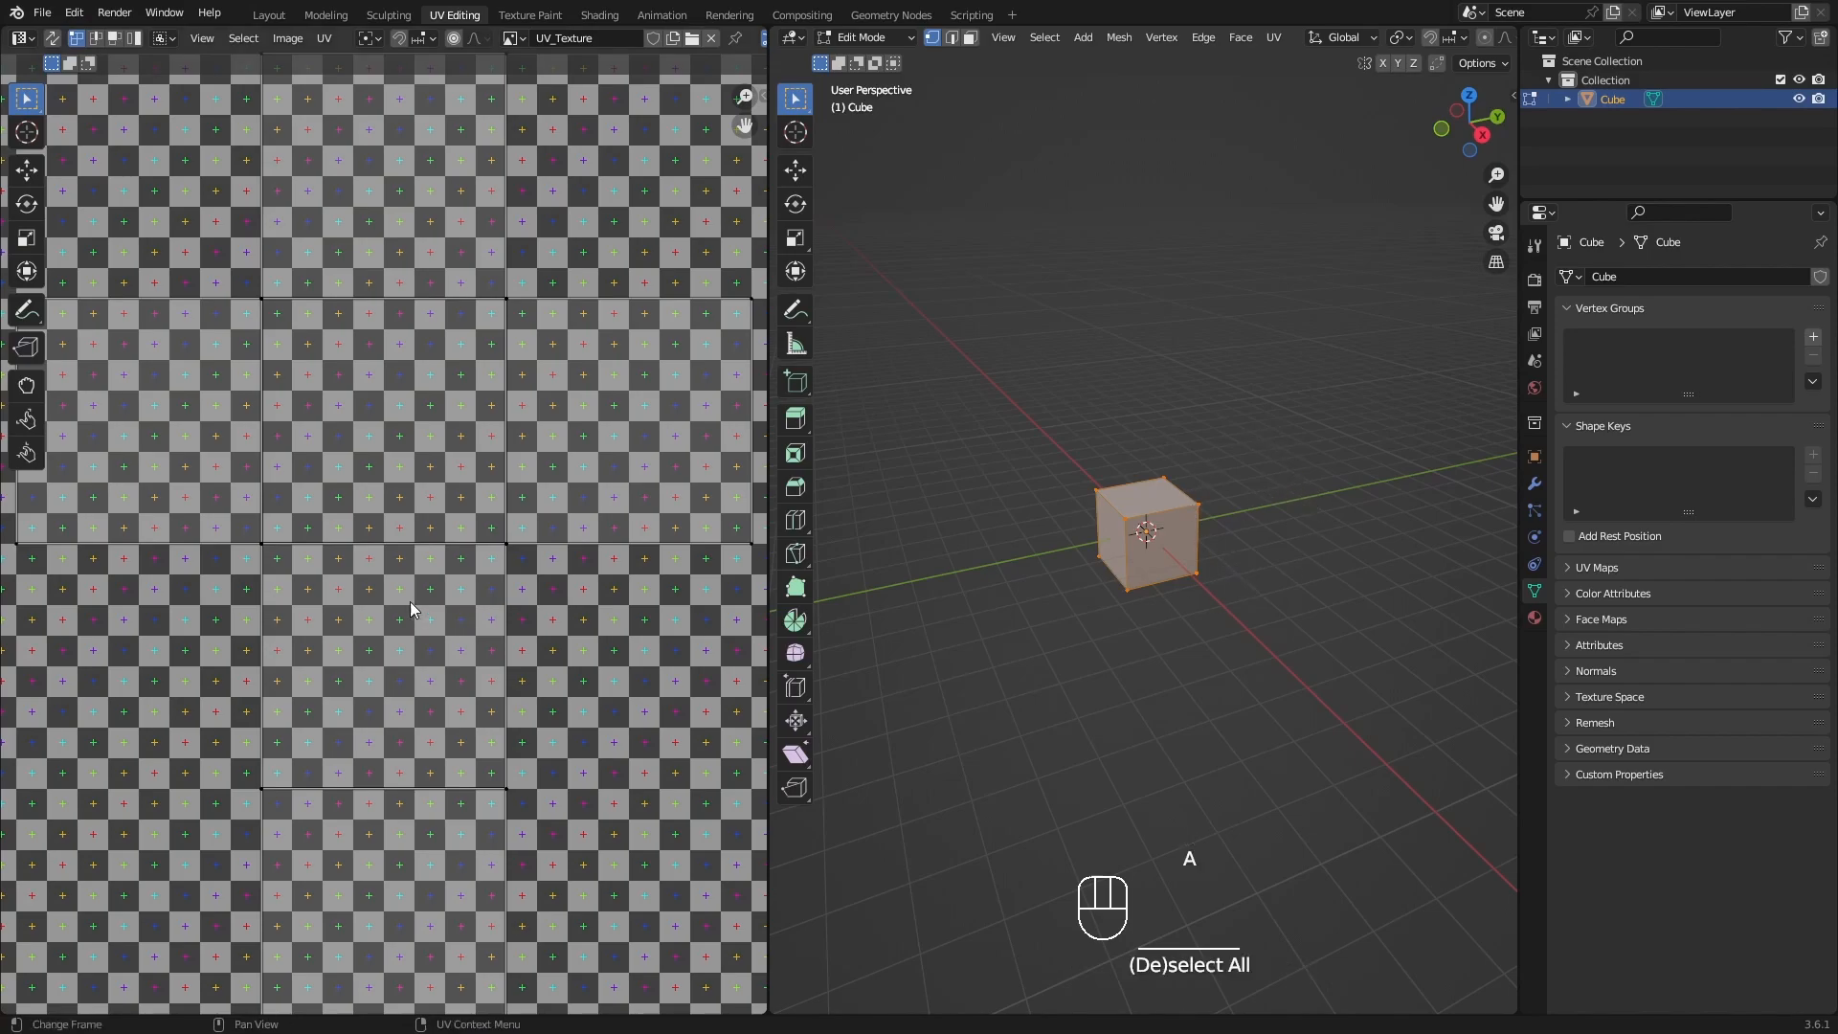
scroll(412, 601, "down", 3)
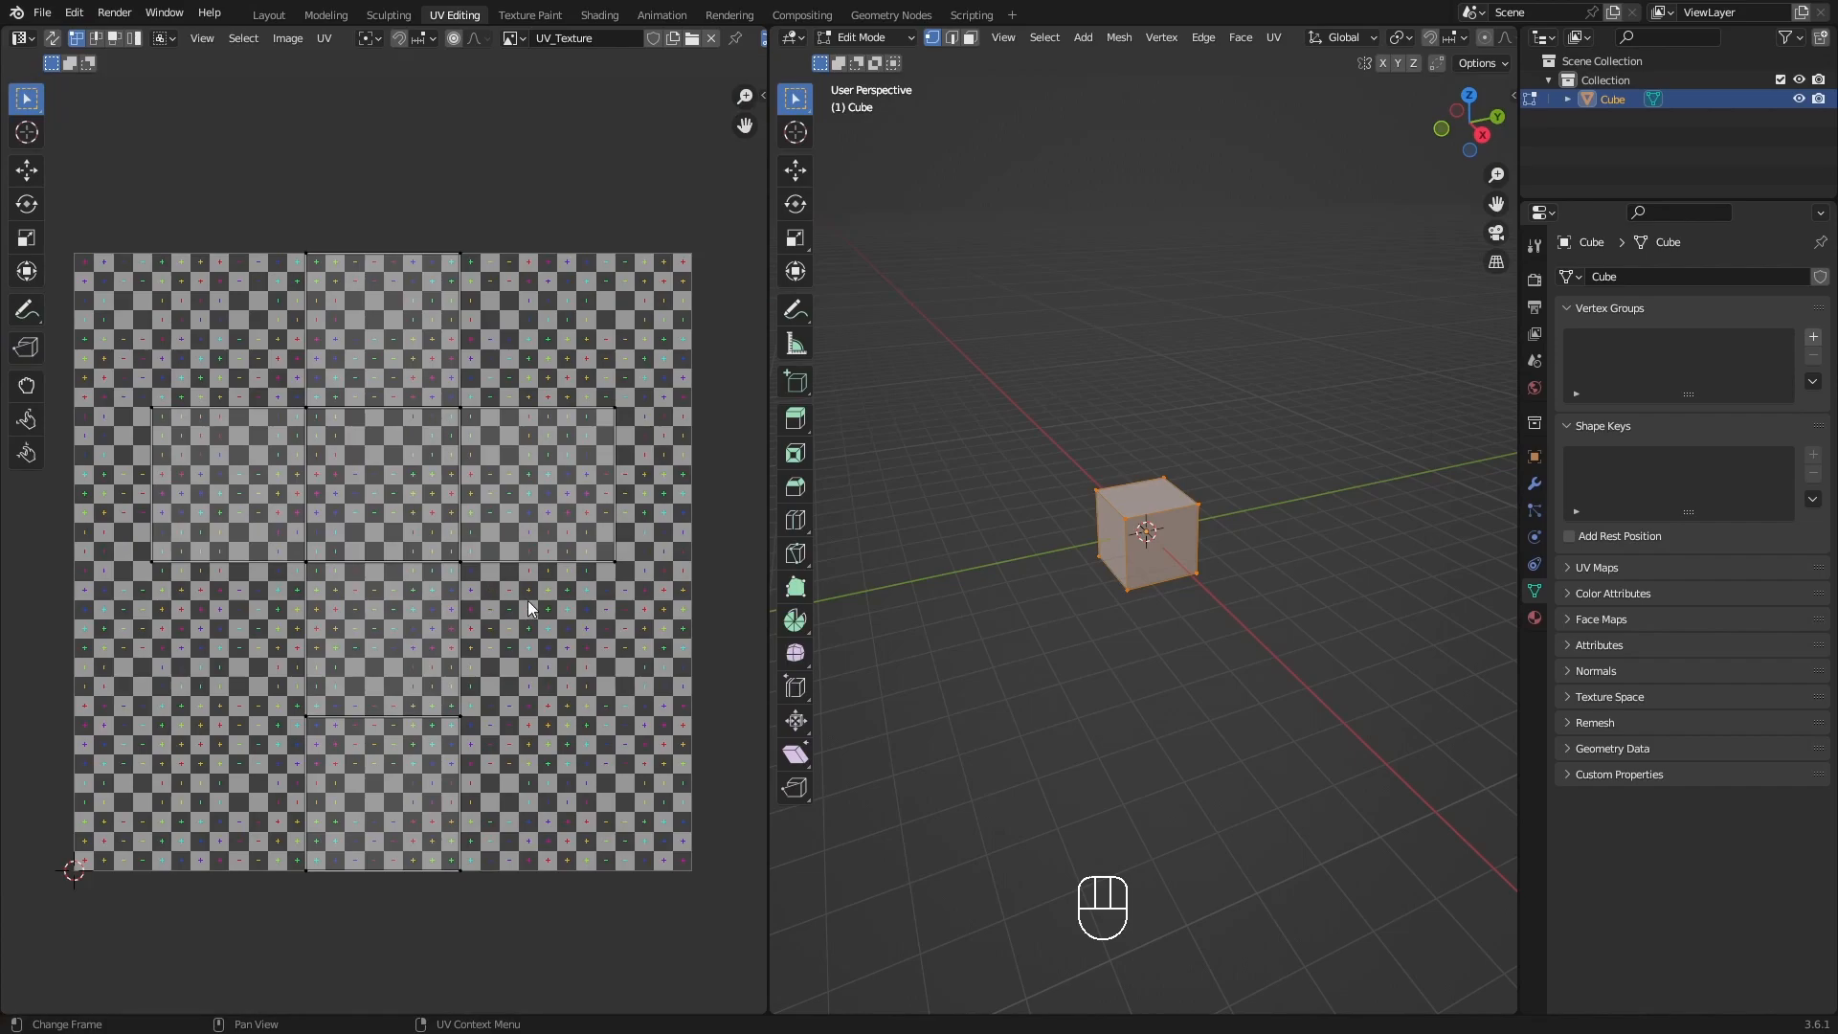
key("a")
middle_click_drag(526, 605, 520, 590)
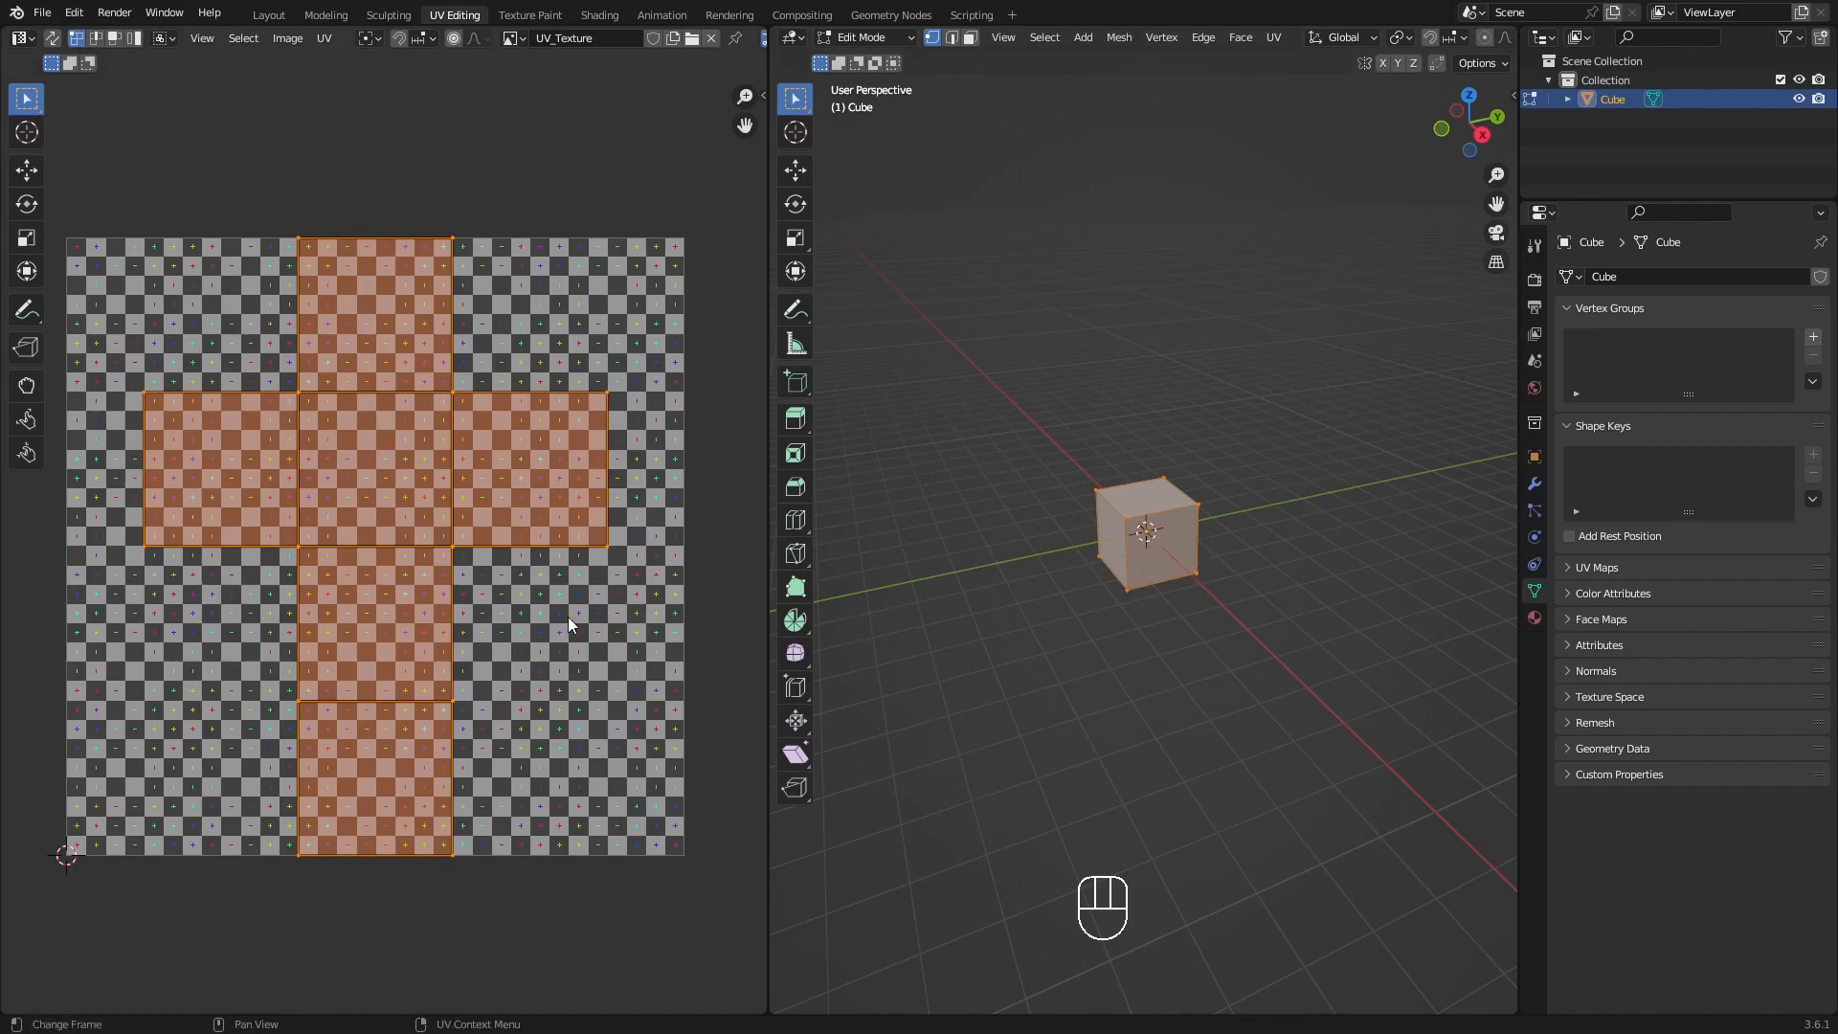
middle_click_drag(559, 612, 603, 613, "shift")
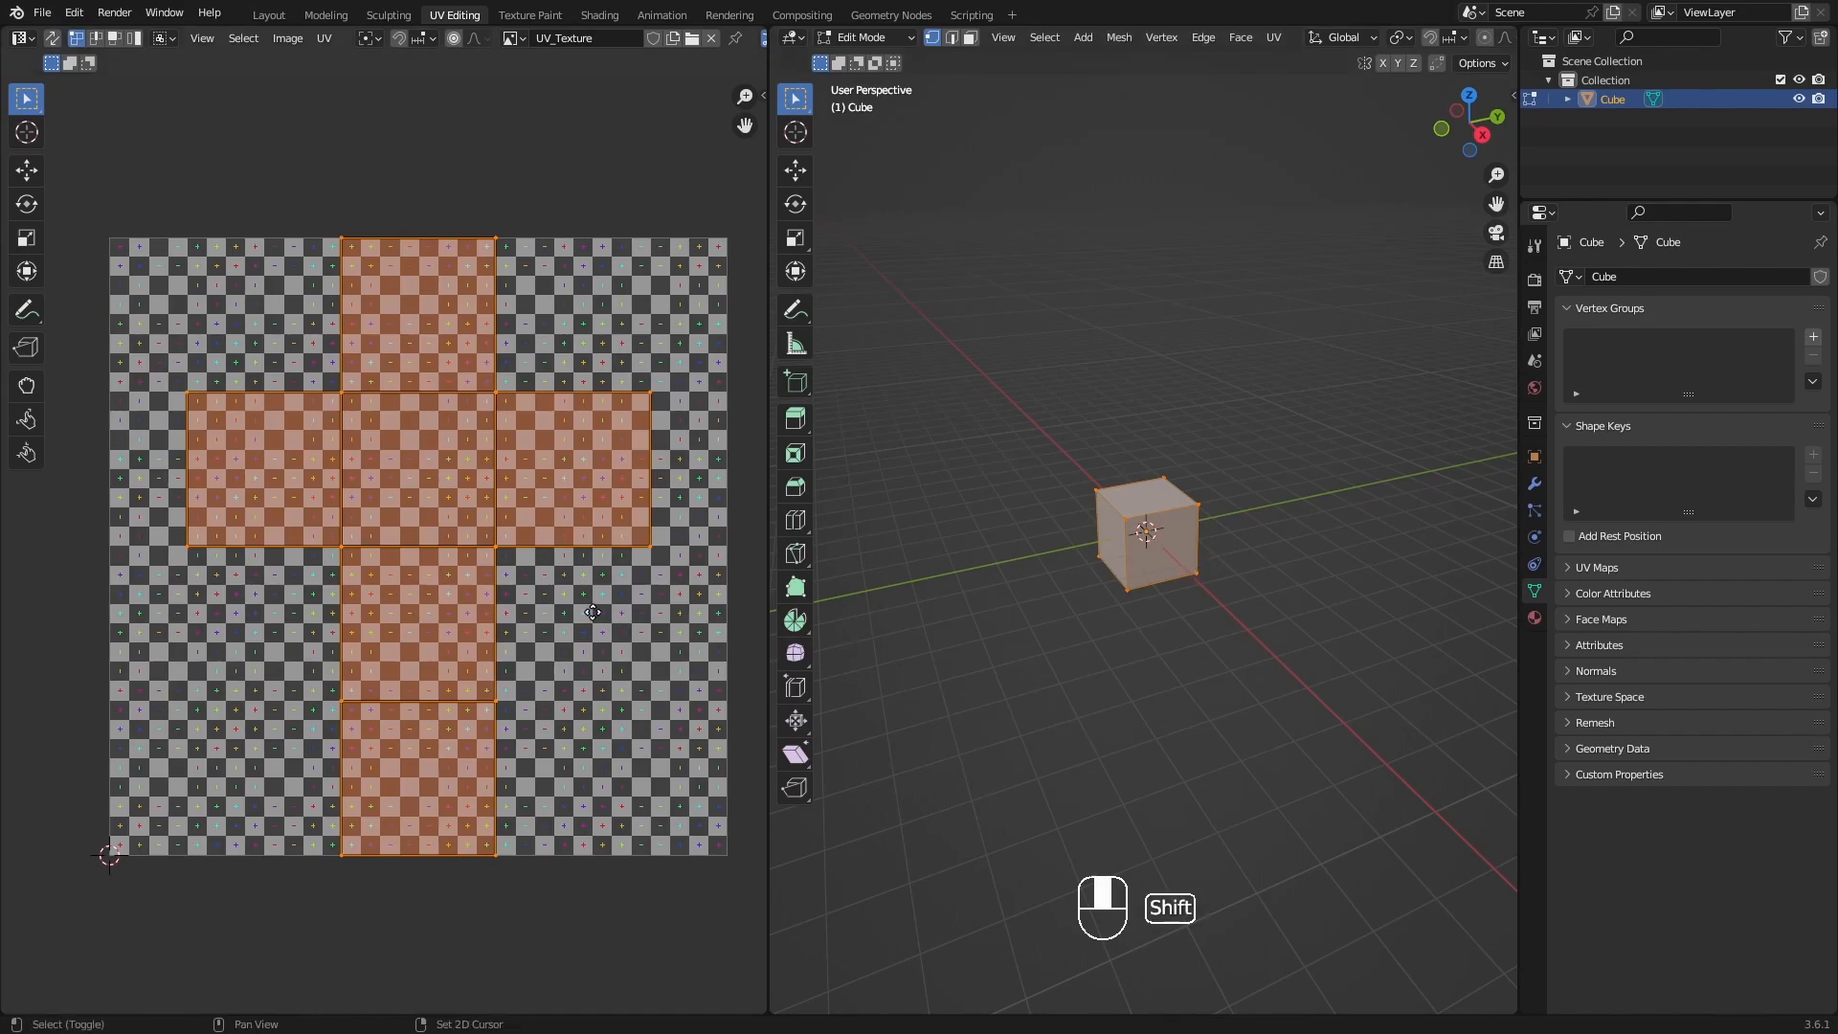
middle_click_drag(459, 274, 422, 290, "shift")
scroll(469, 419, "down", 1)
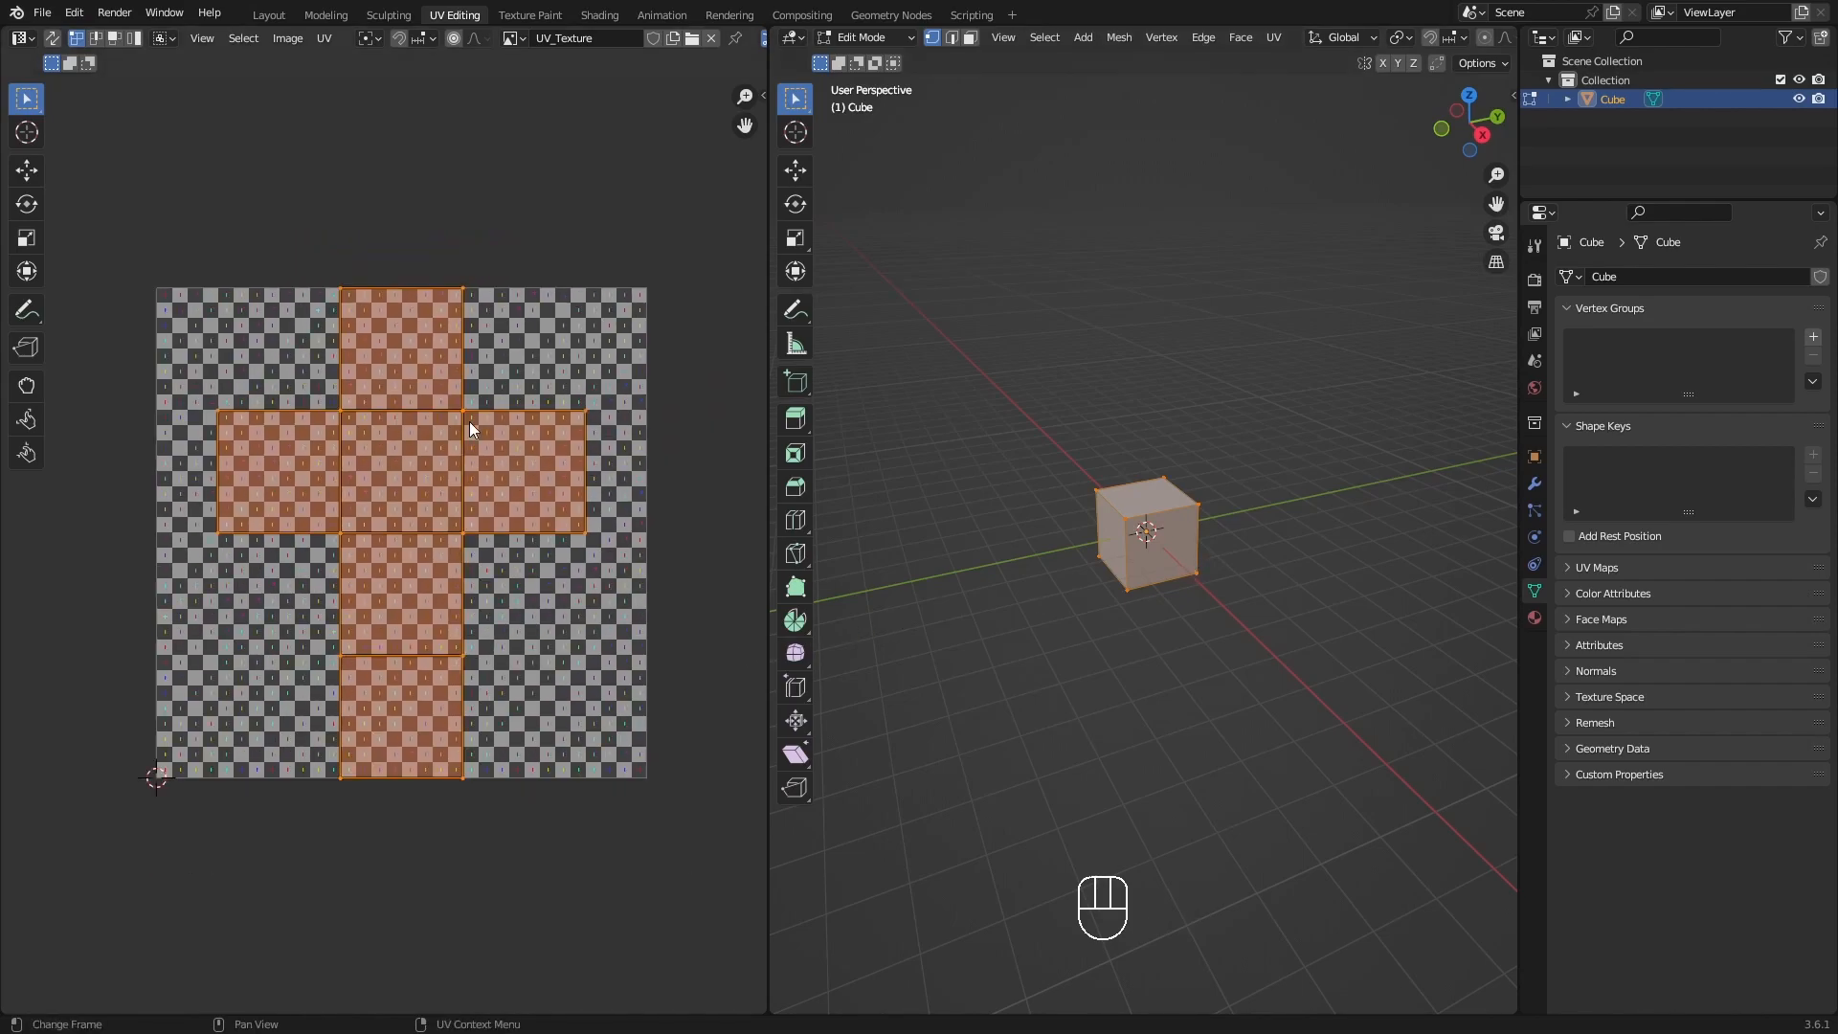
middle_click_drag(444, 511, 455, 508, "shift")
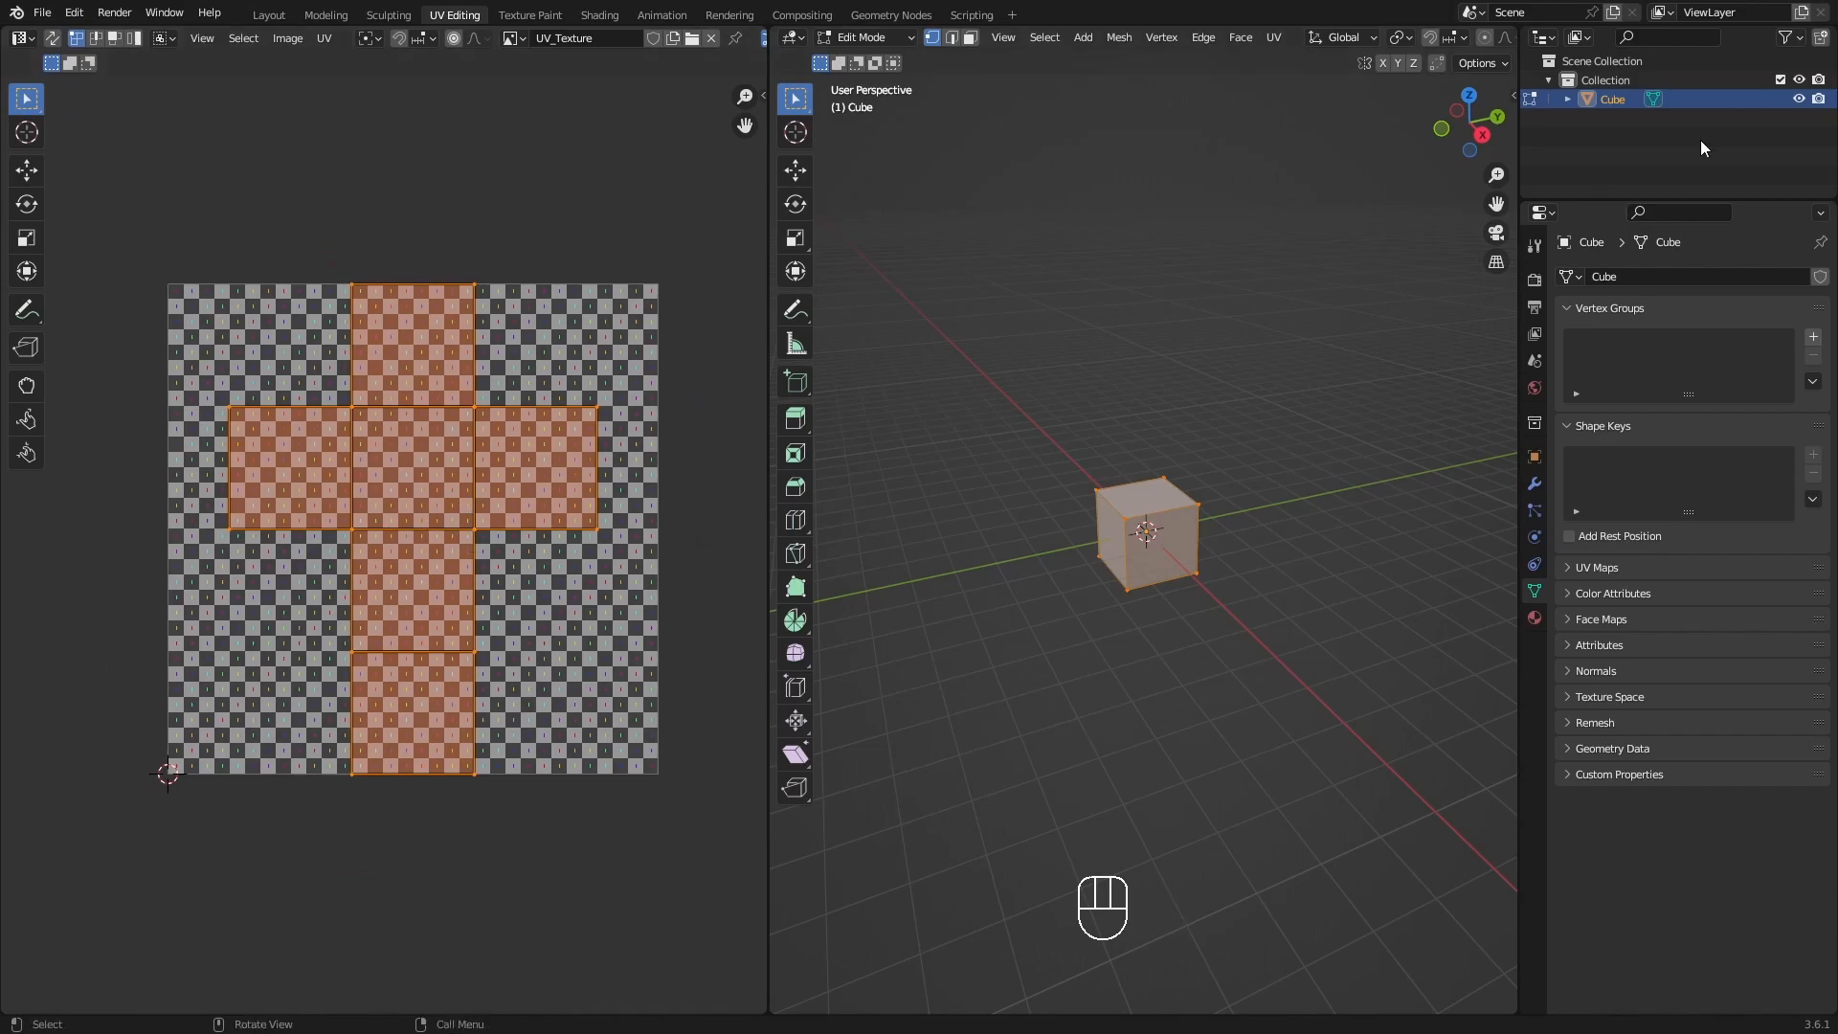
Switch the 3D viewport to Material Preview shading to display the grid texture on the cube.
scroll(1335, 61, "down", 1)
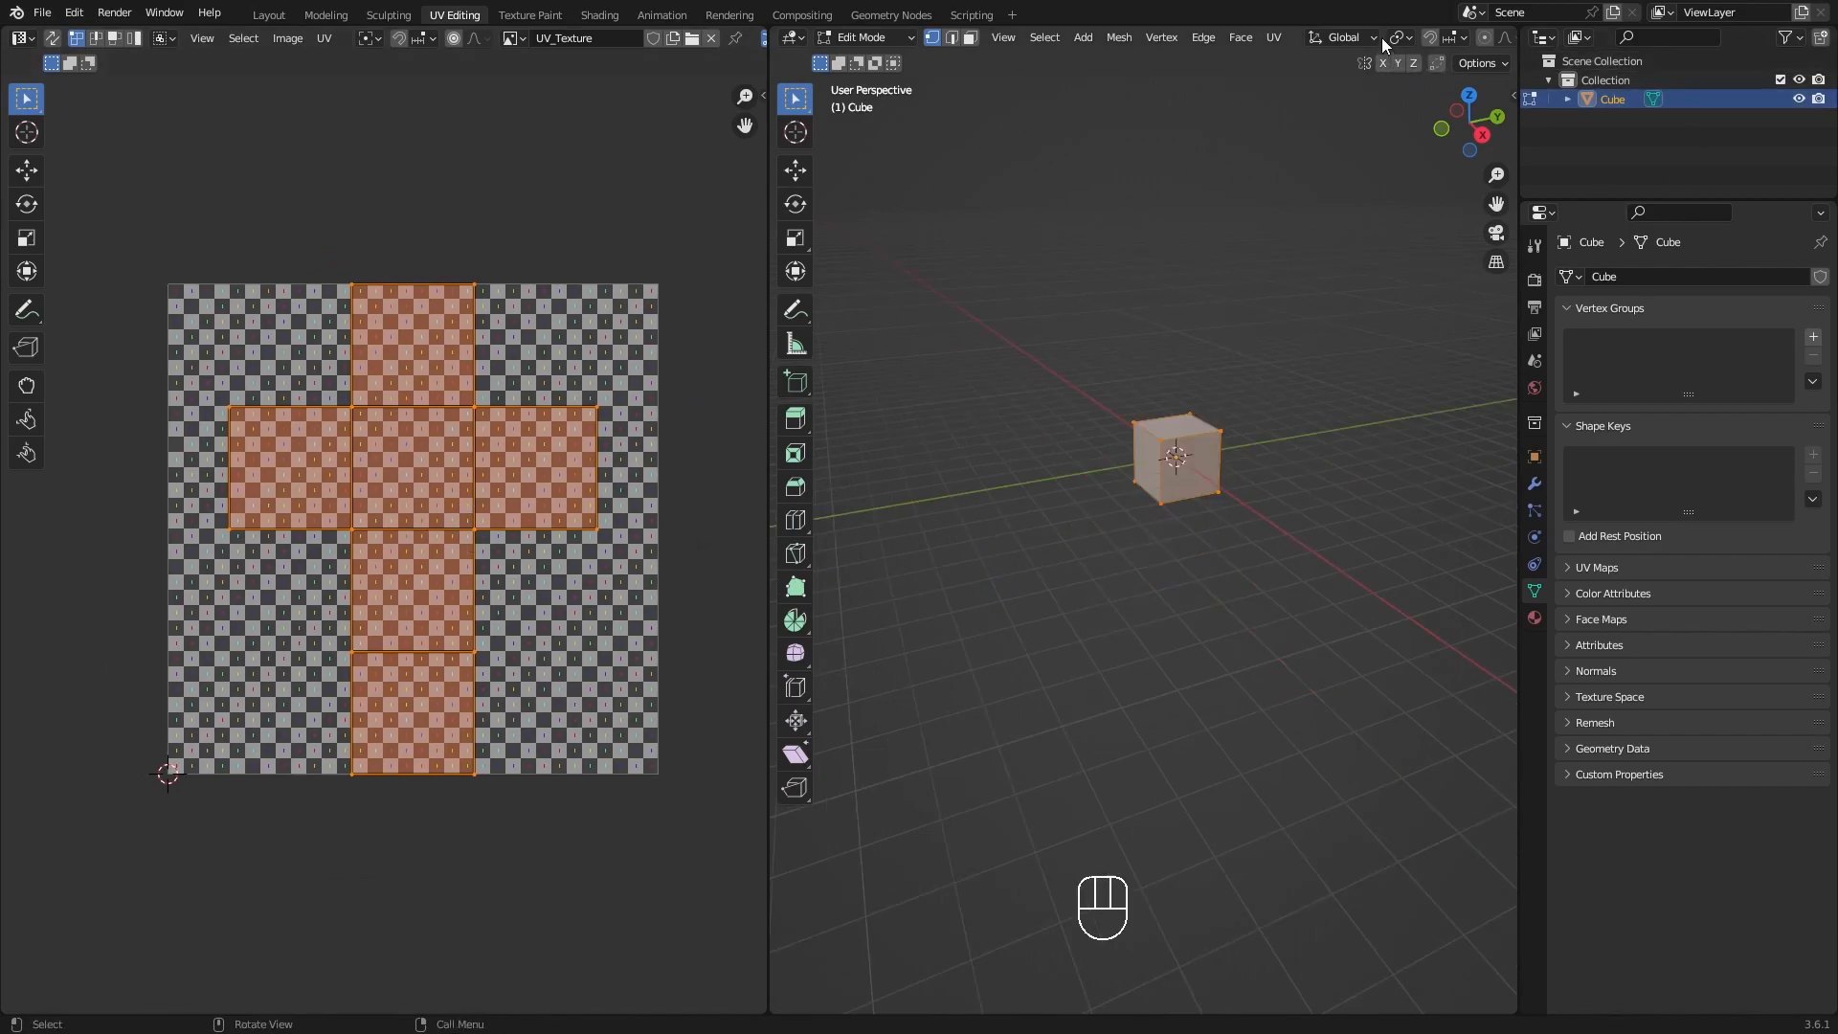
scroll(1332, 44, "right", 5)
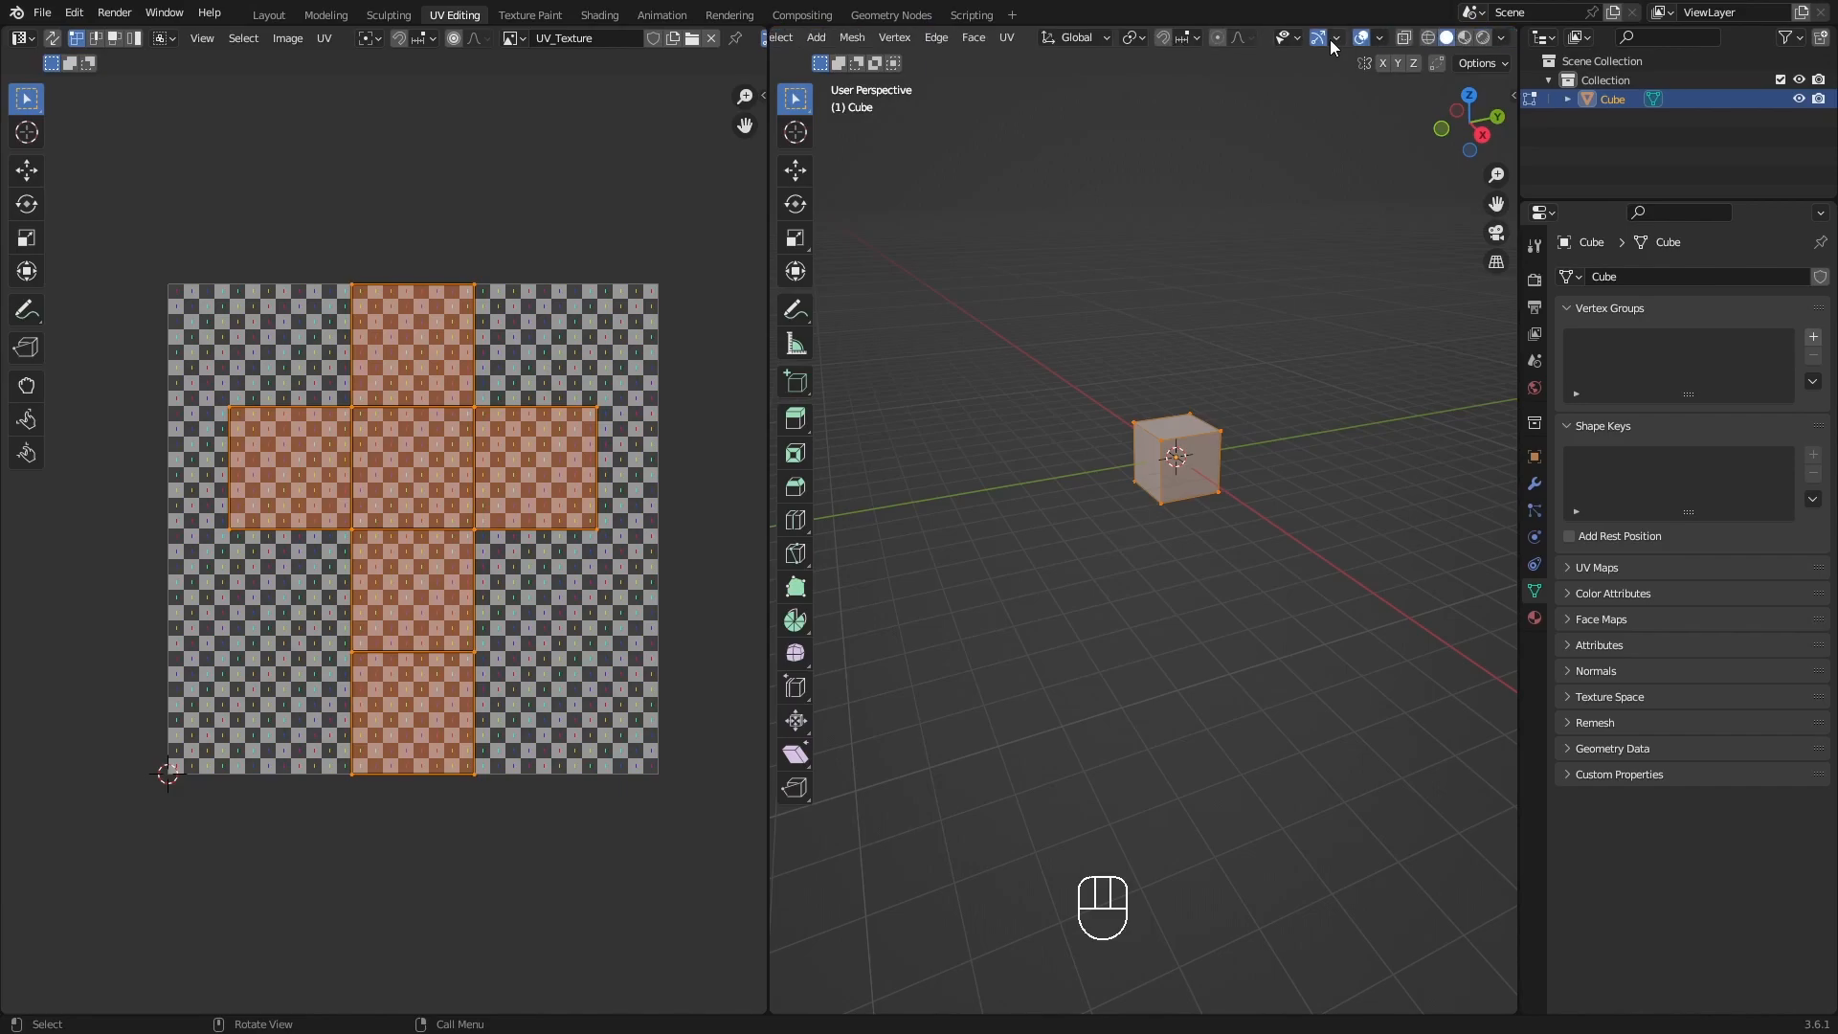
left_click(1464, 37)
scroll(1254, 490, "up", 5)
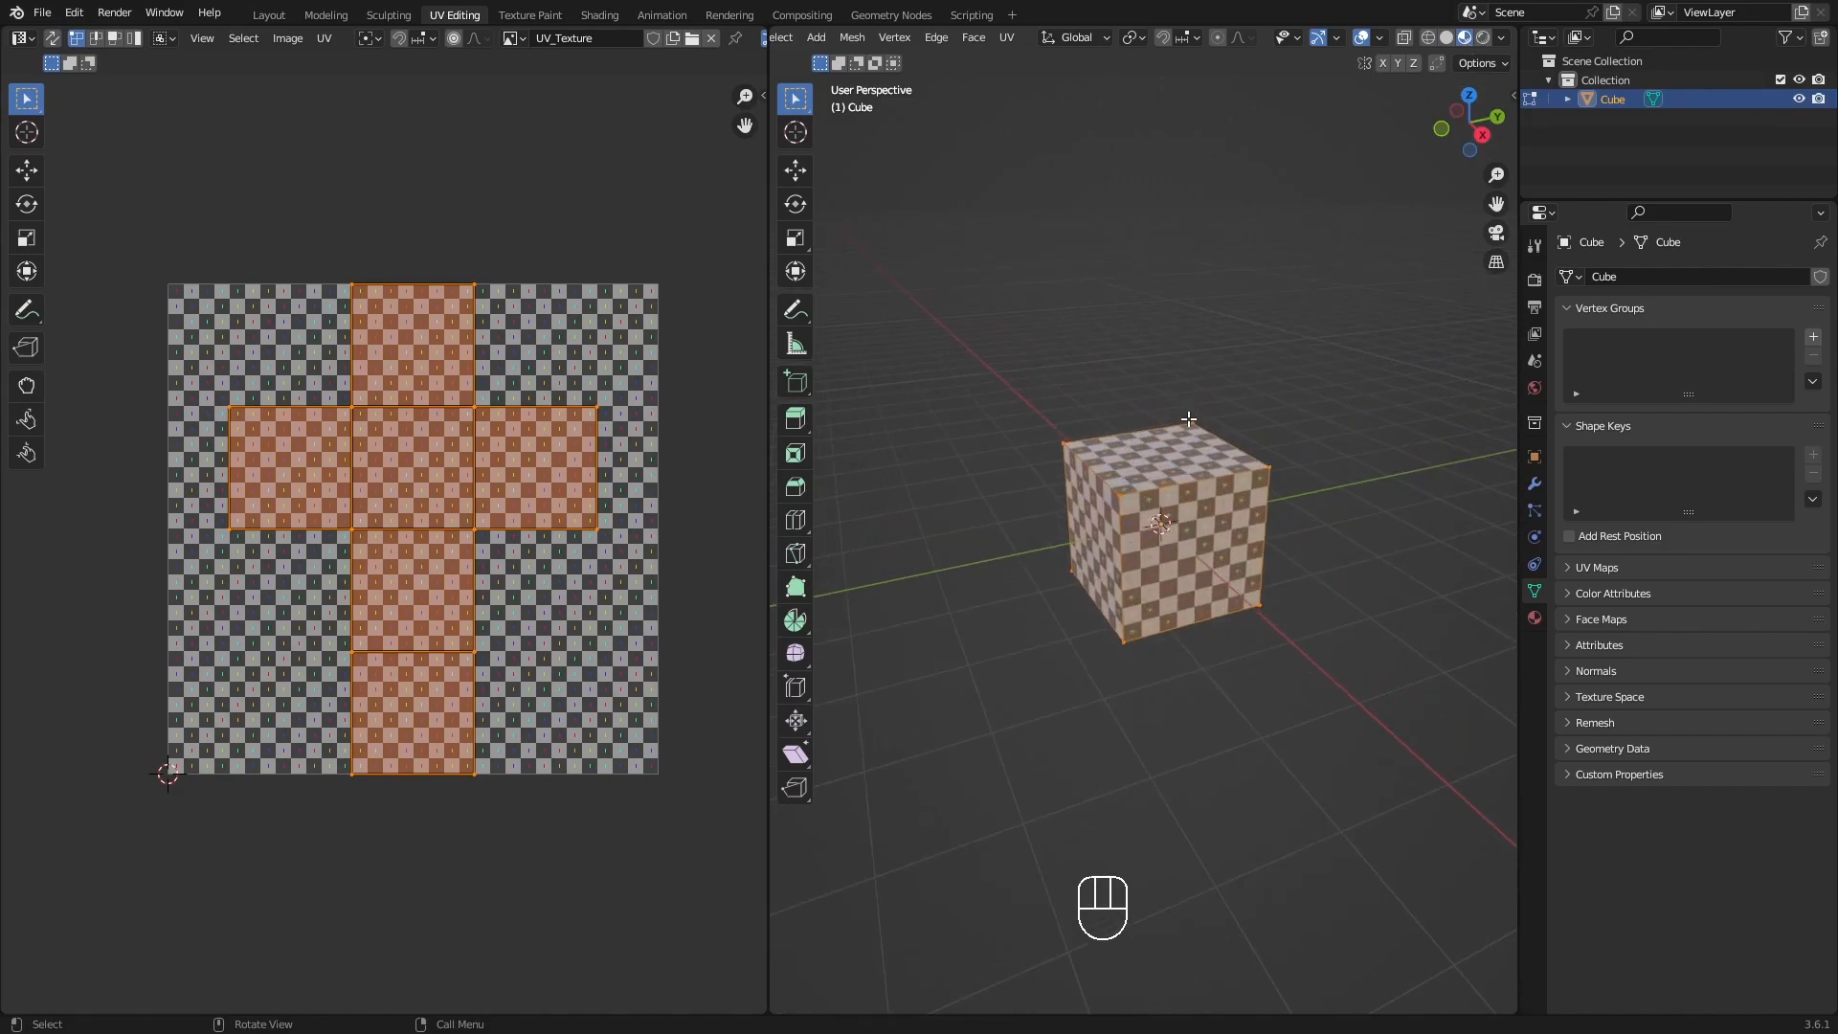
middle_click_drag(1199, 490, 1193, 490)
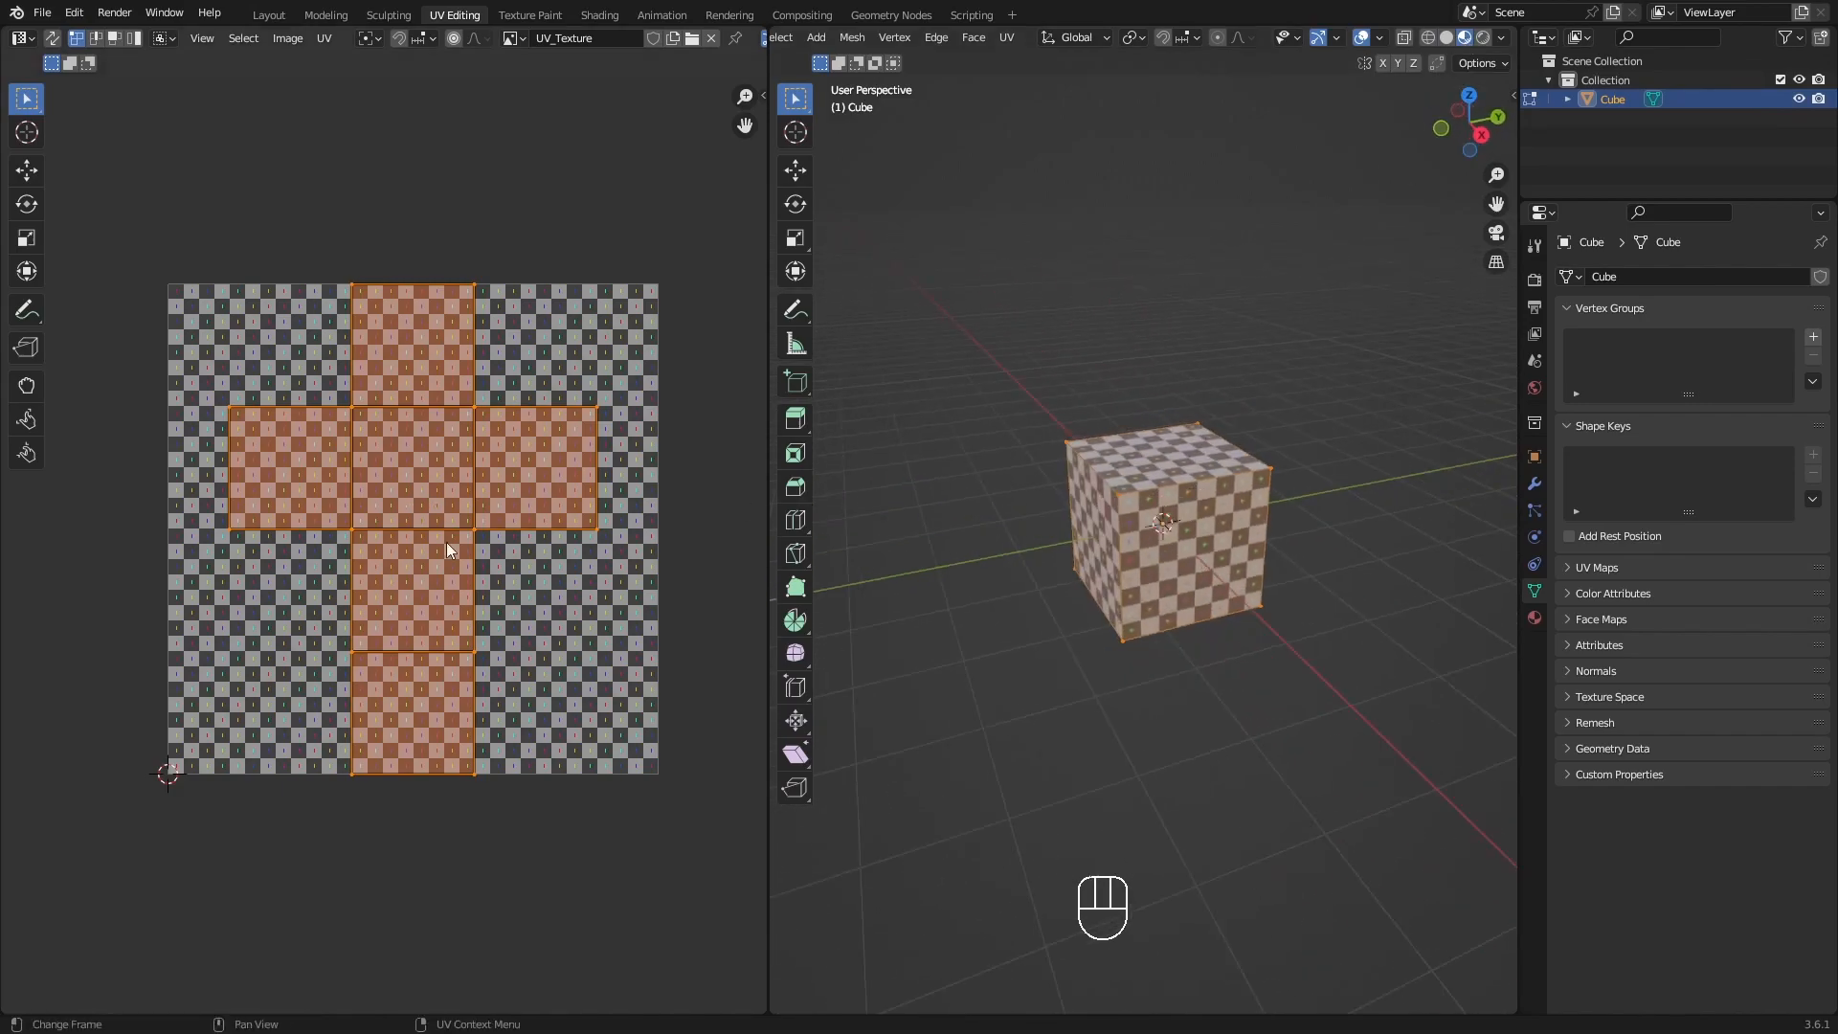
Try moving and scaling all of the cube's UVs over the grid texture, restoring their original layout.
key("a")
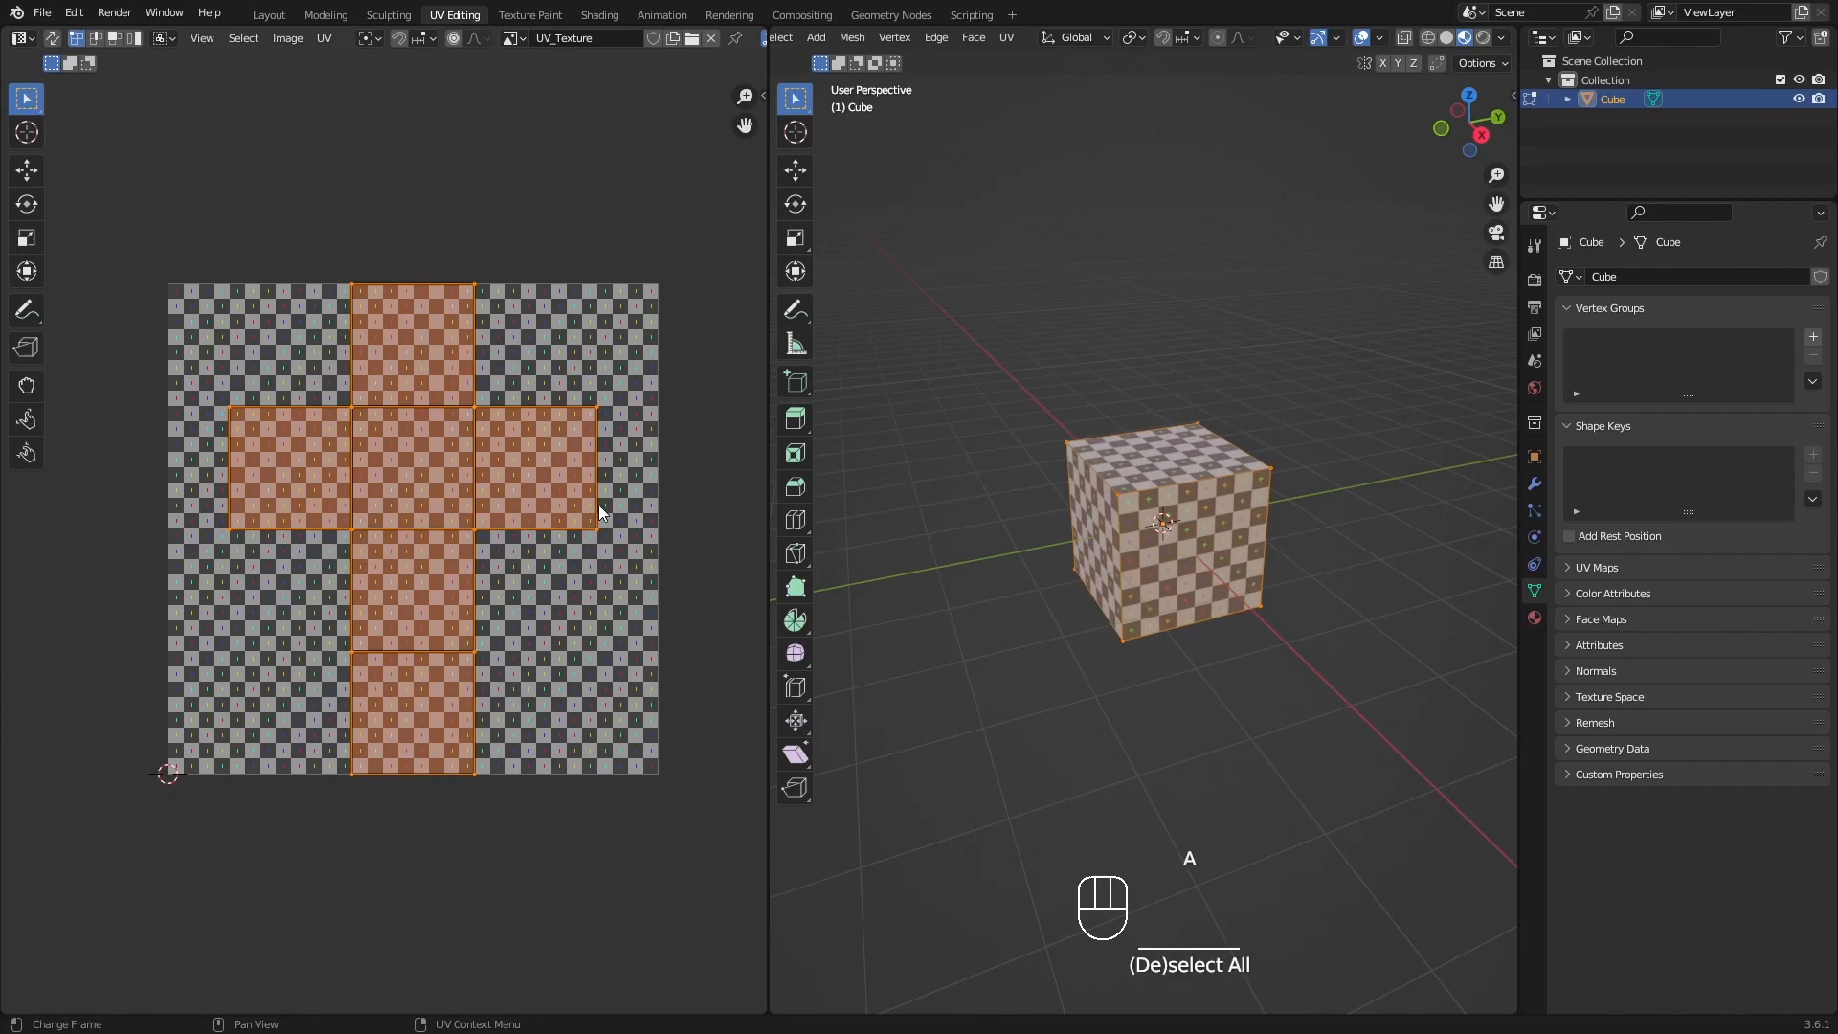
middle_click_drag(450, 540, 459, 527, "shift")
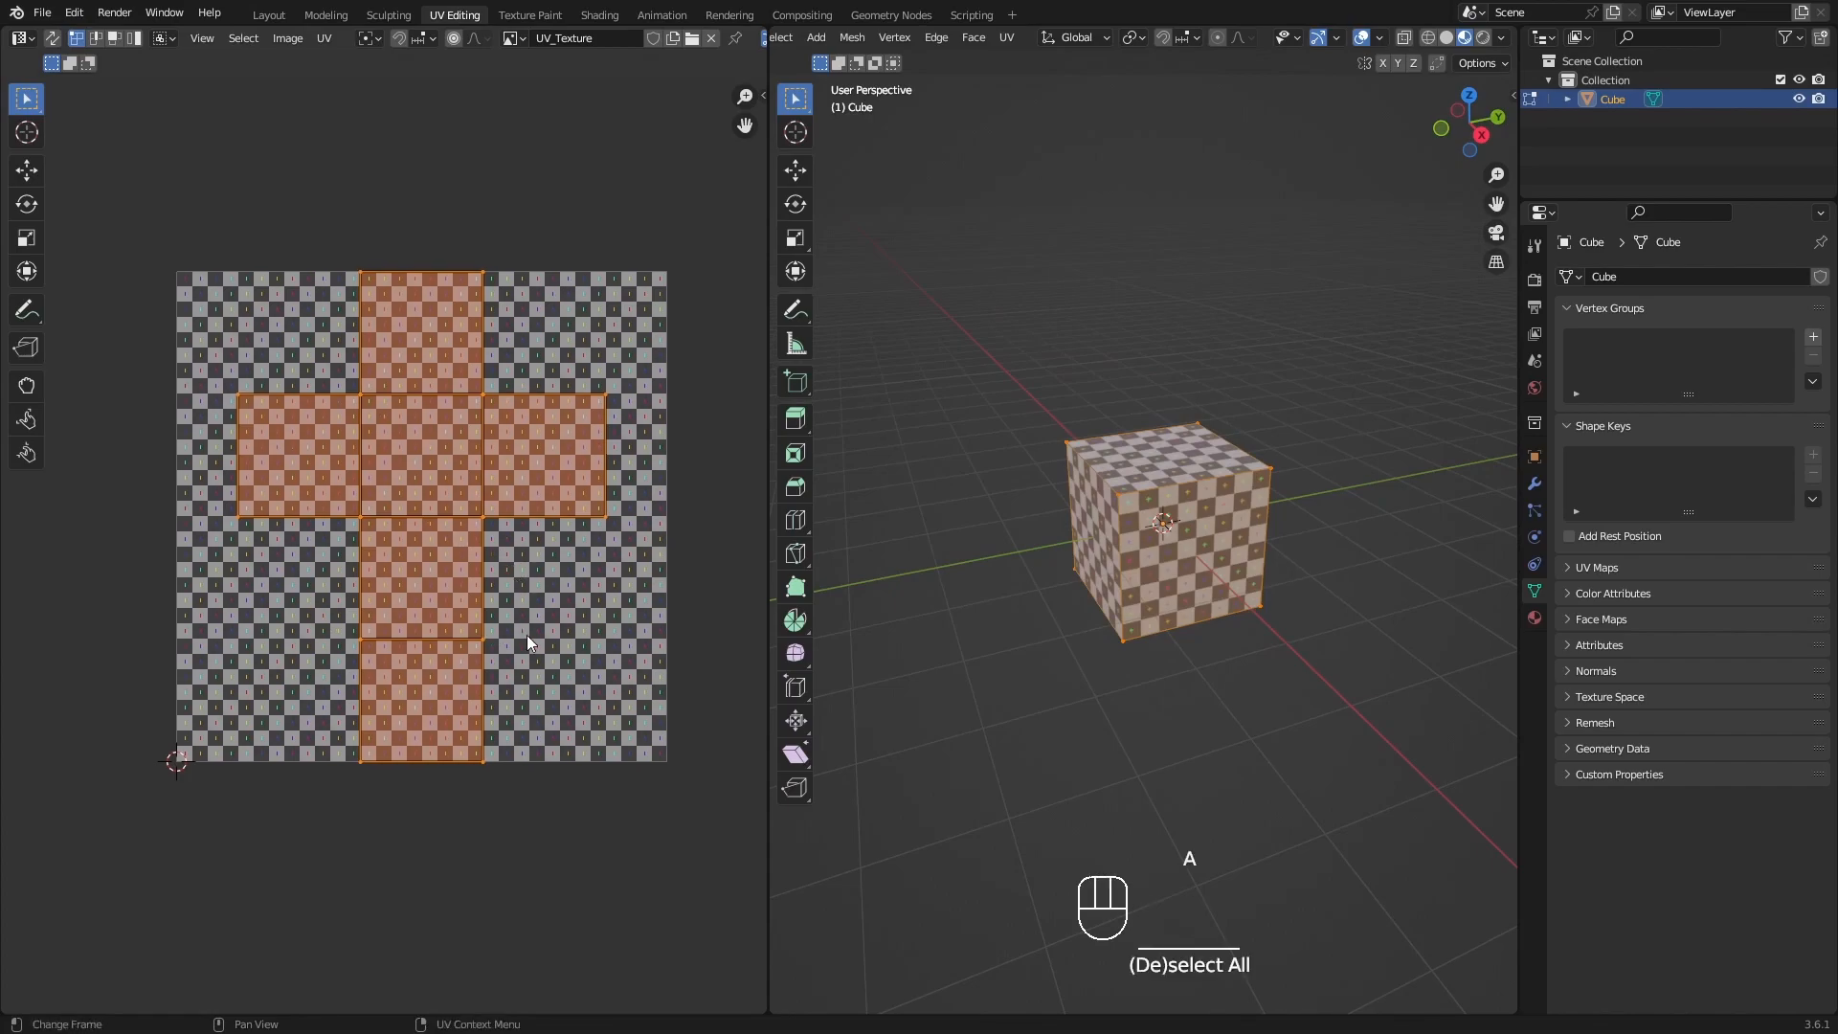
key("g")
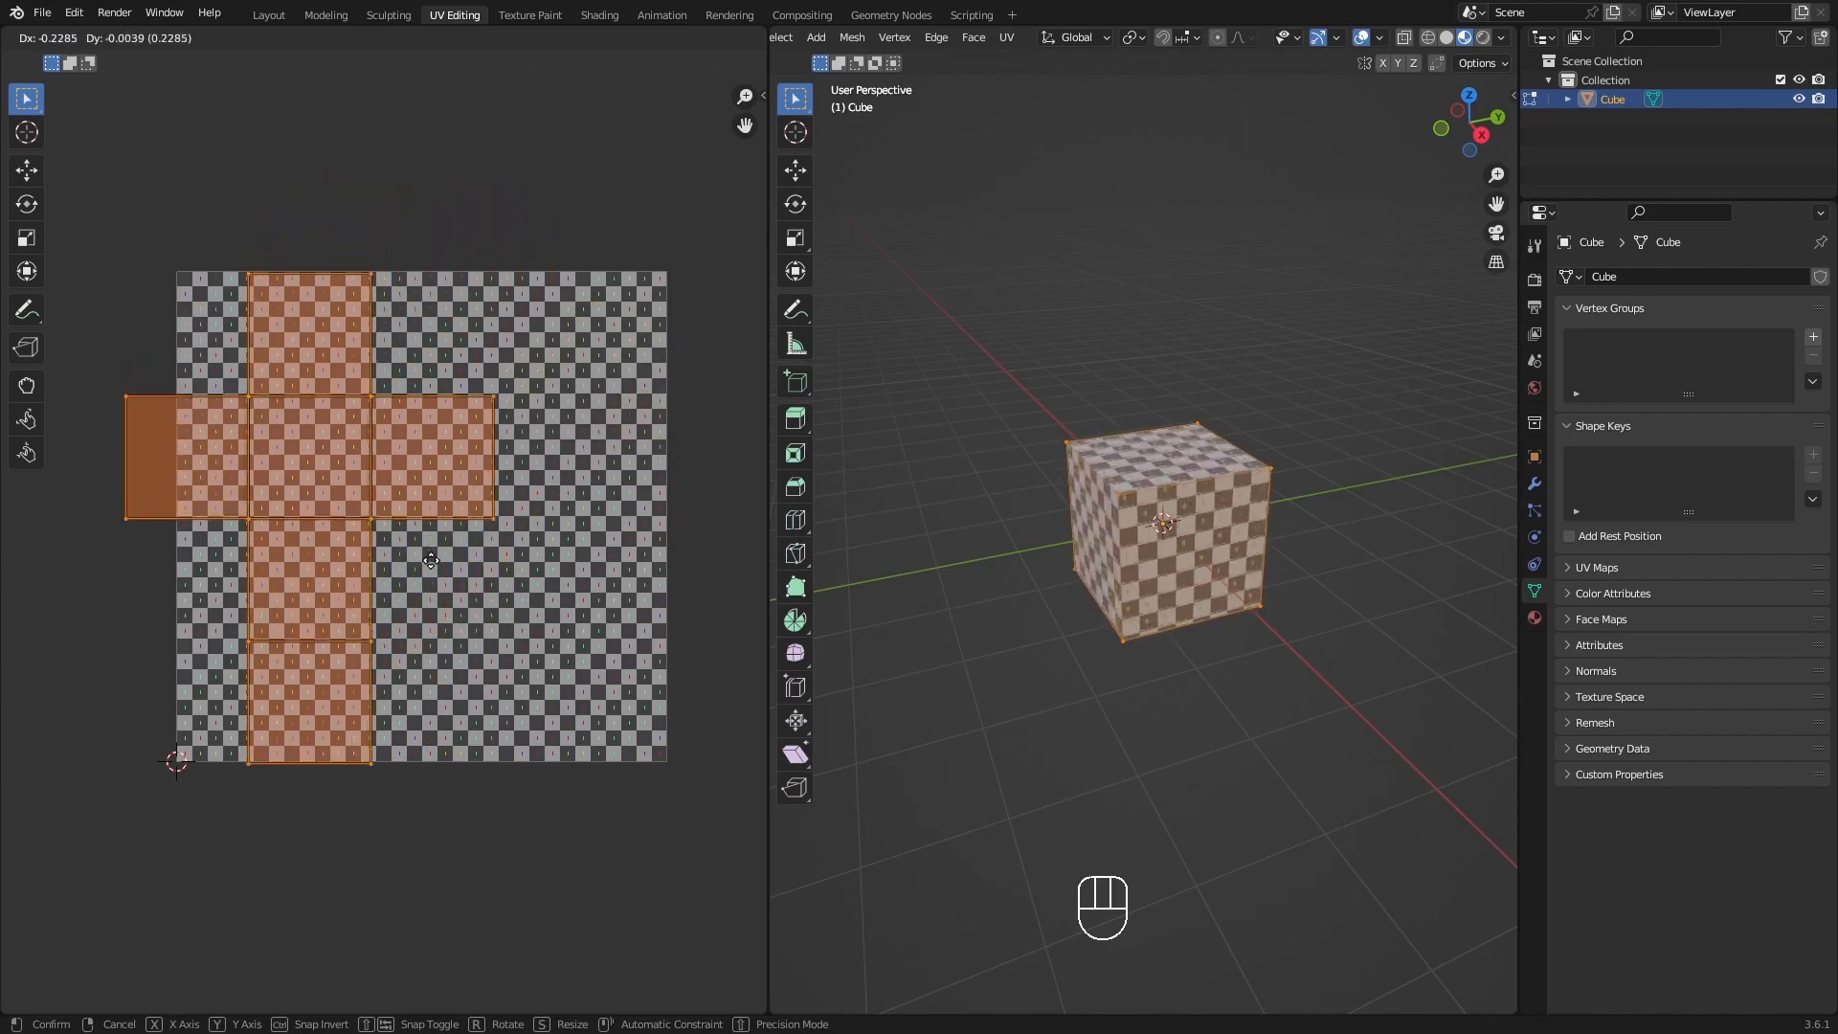
key("s")
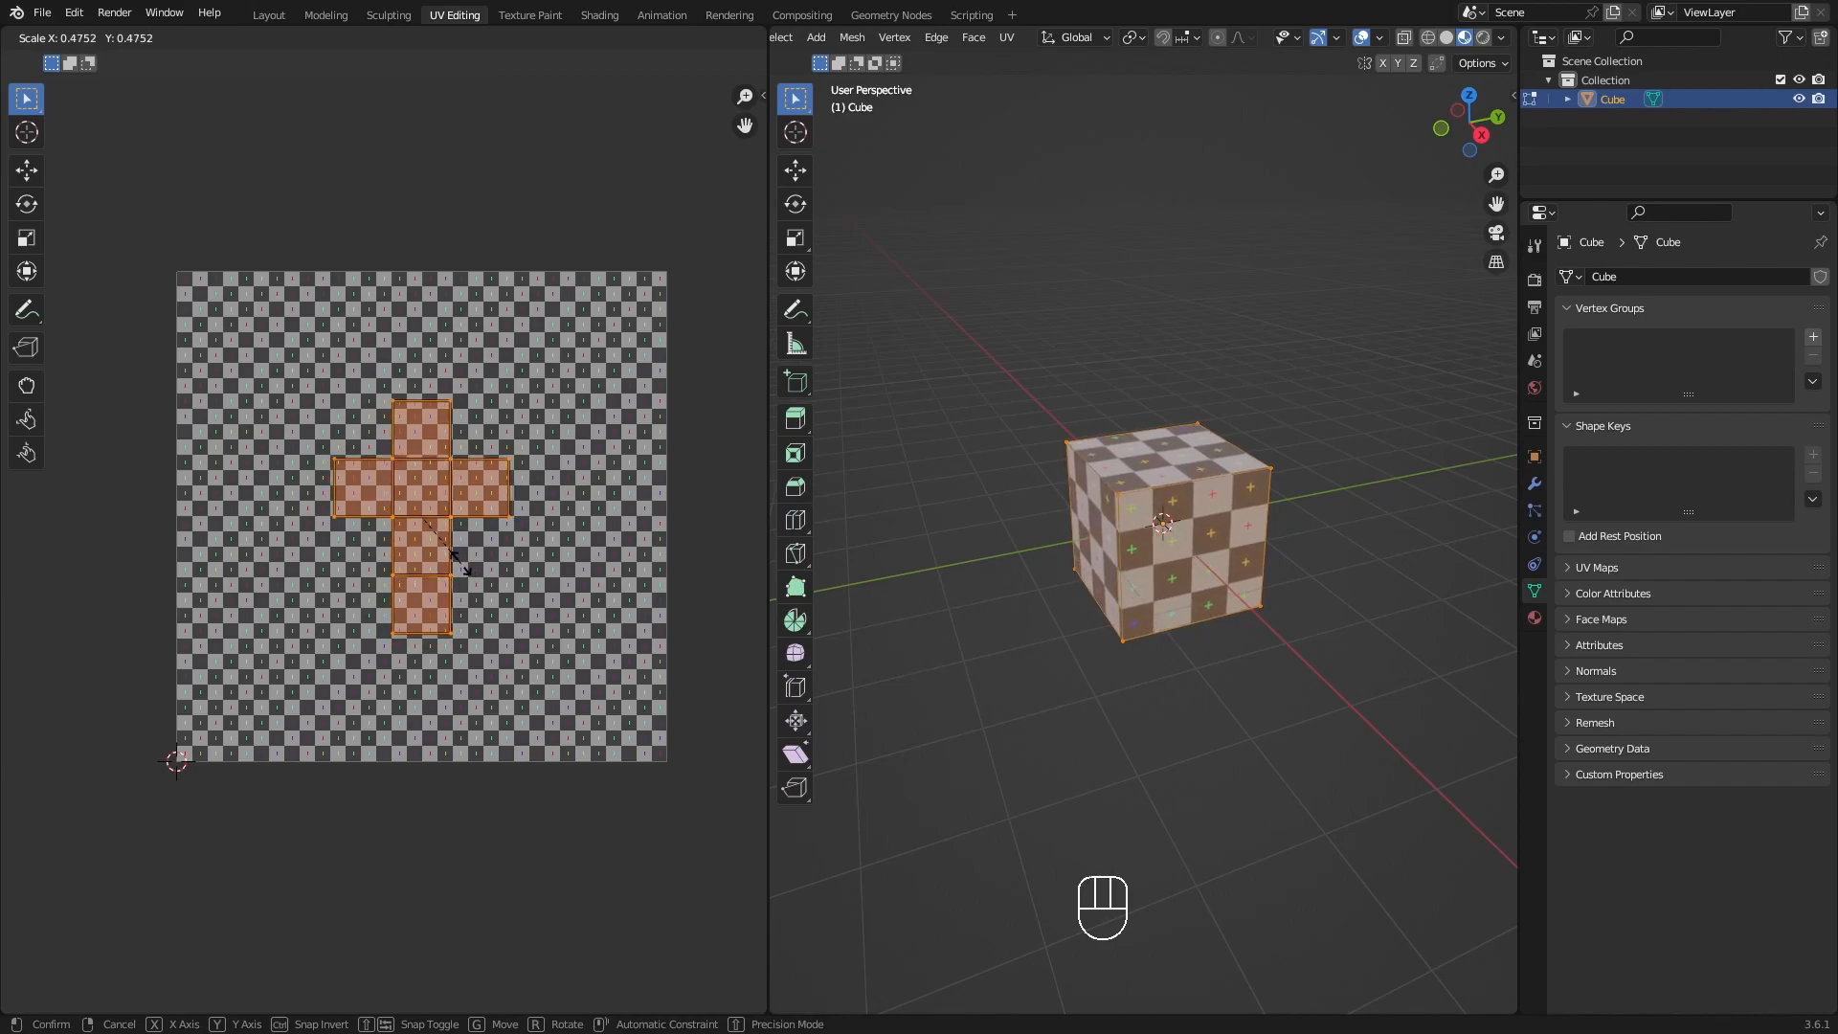
right_click(536, 617)
middle_click_drag(536, 618, 559, 618)
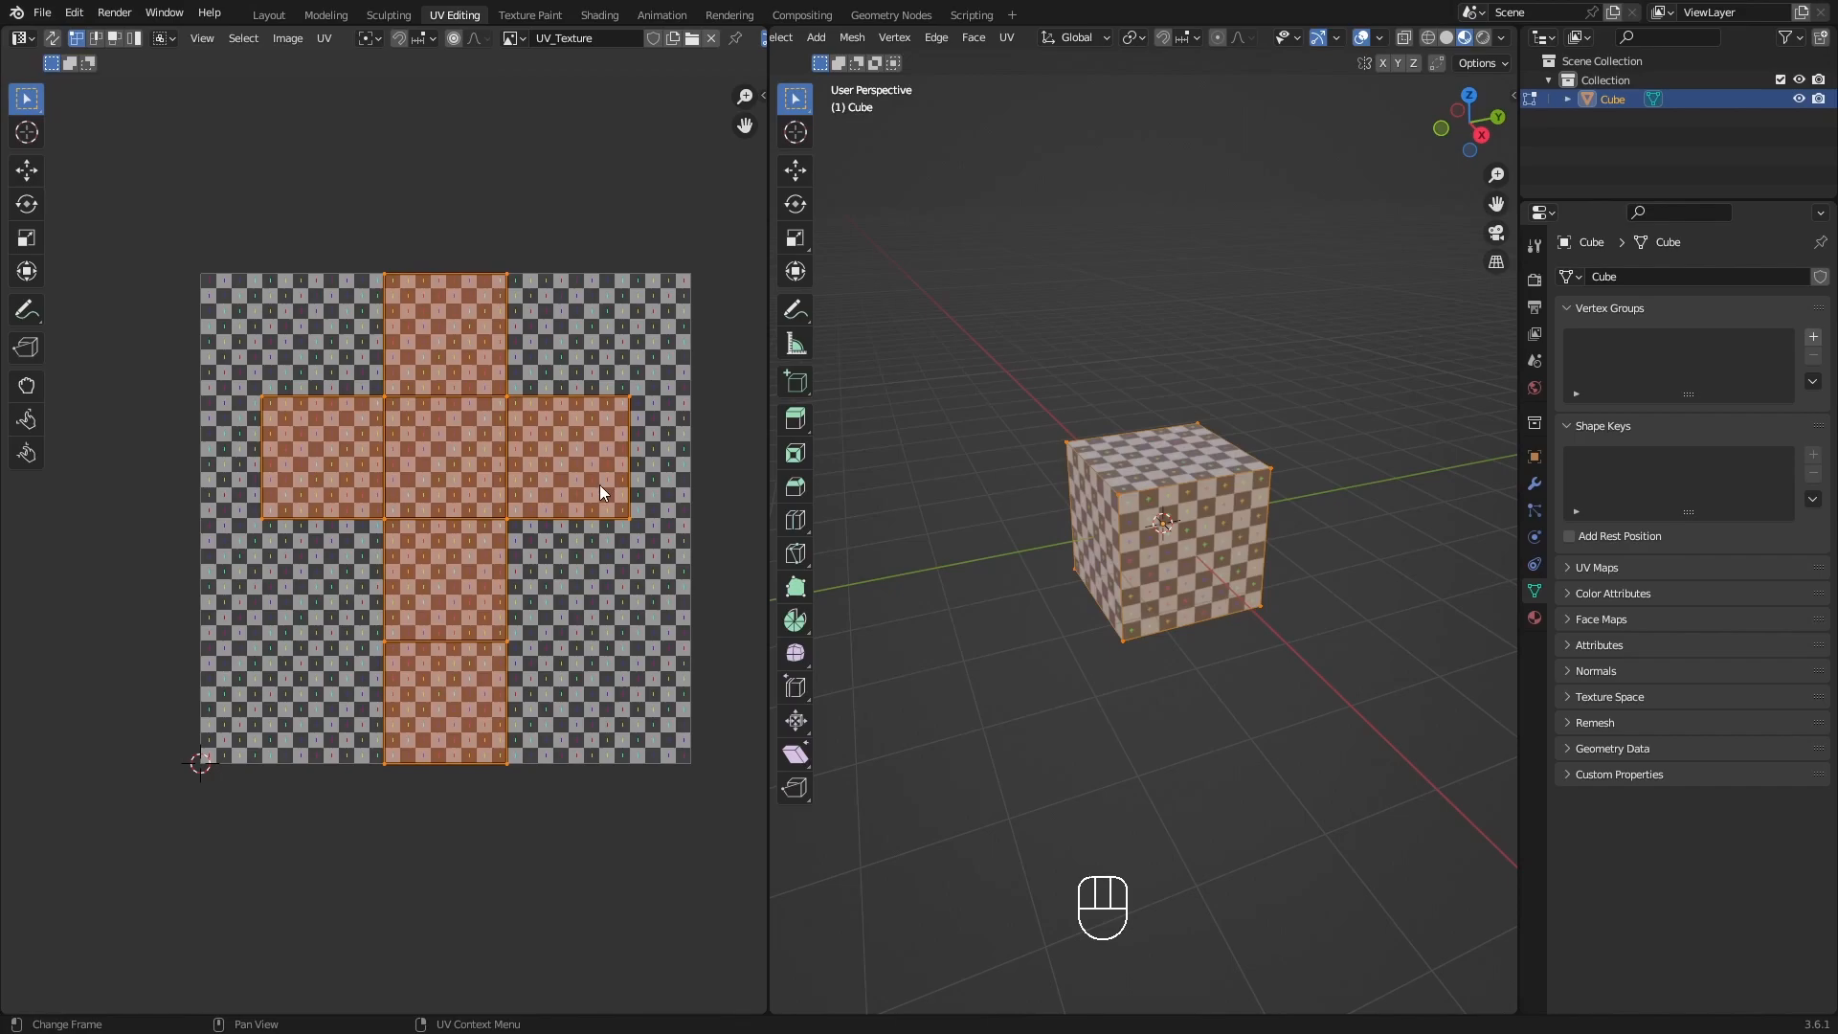
key("g")
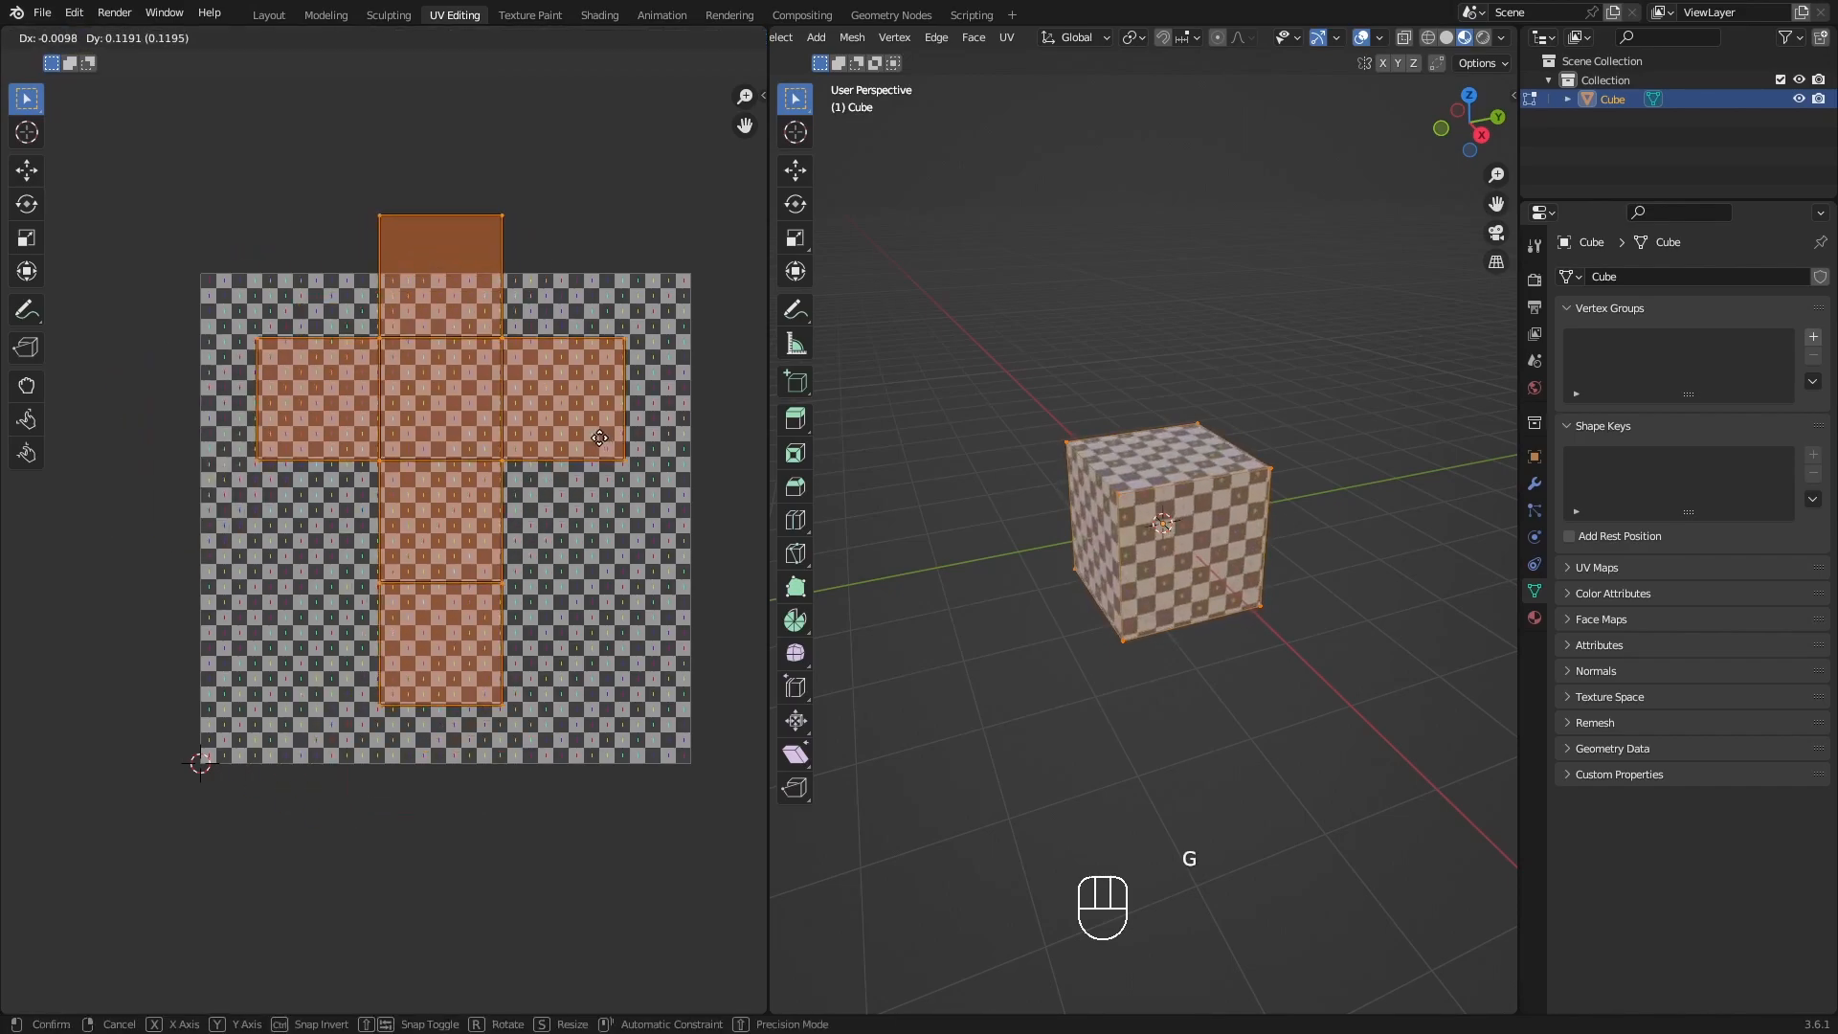
left_click(607, 445)
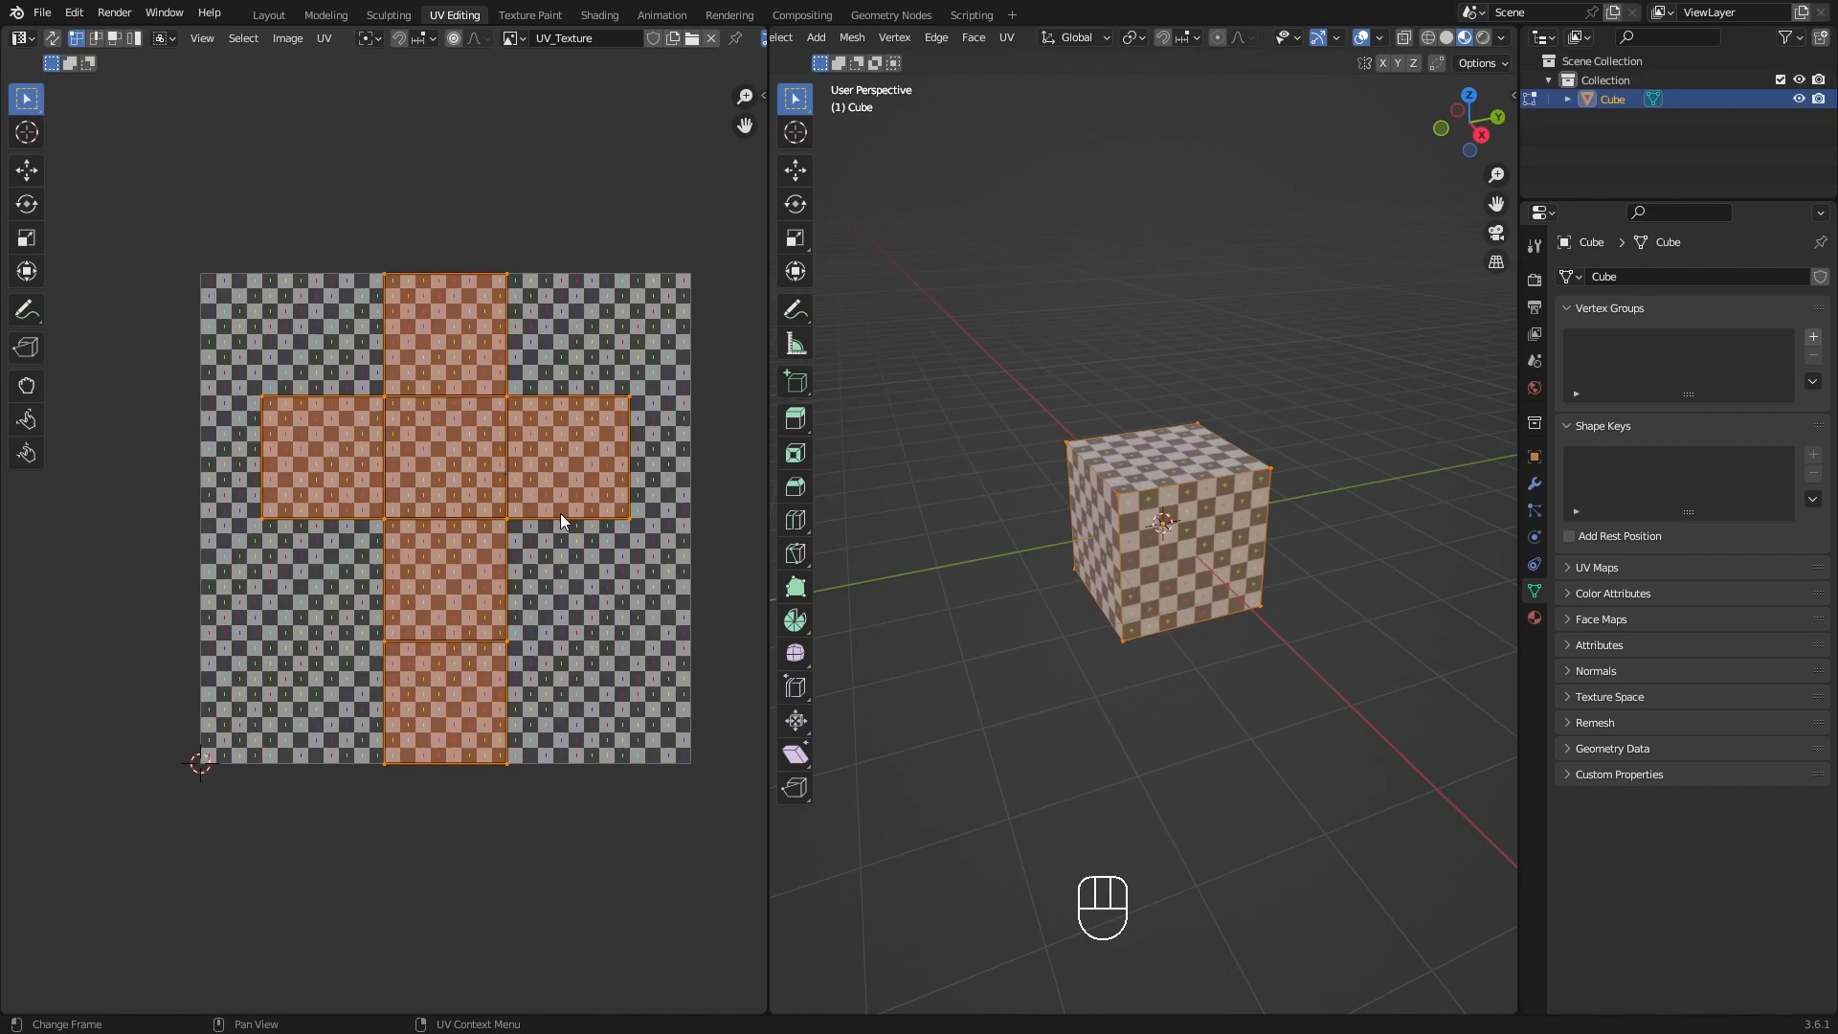
middle_click_drag(560, 519, 542, 521)
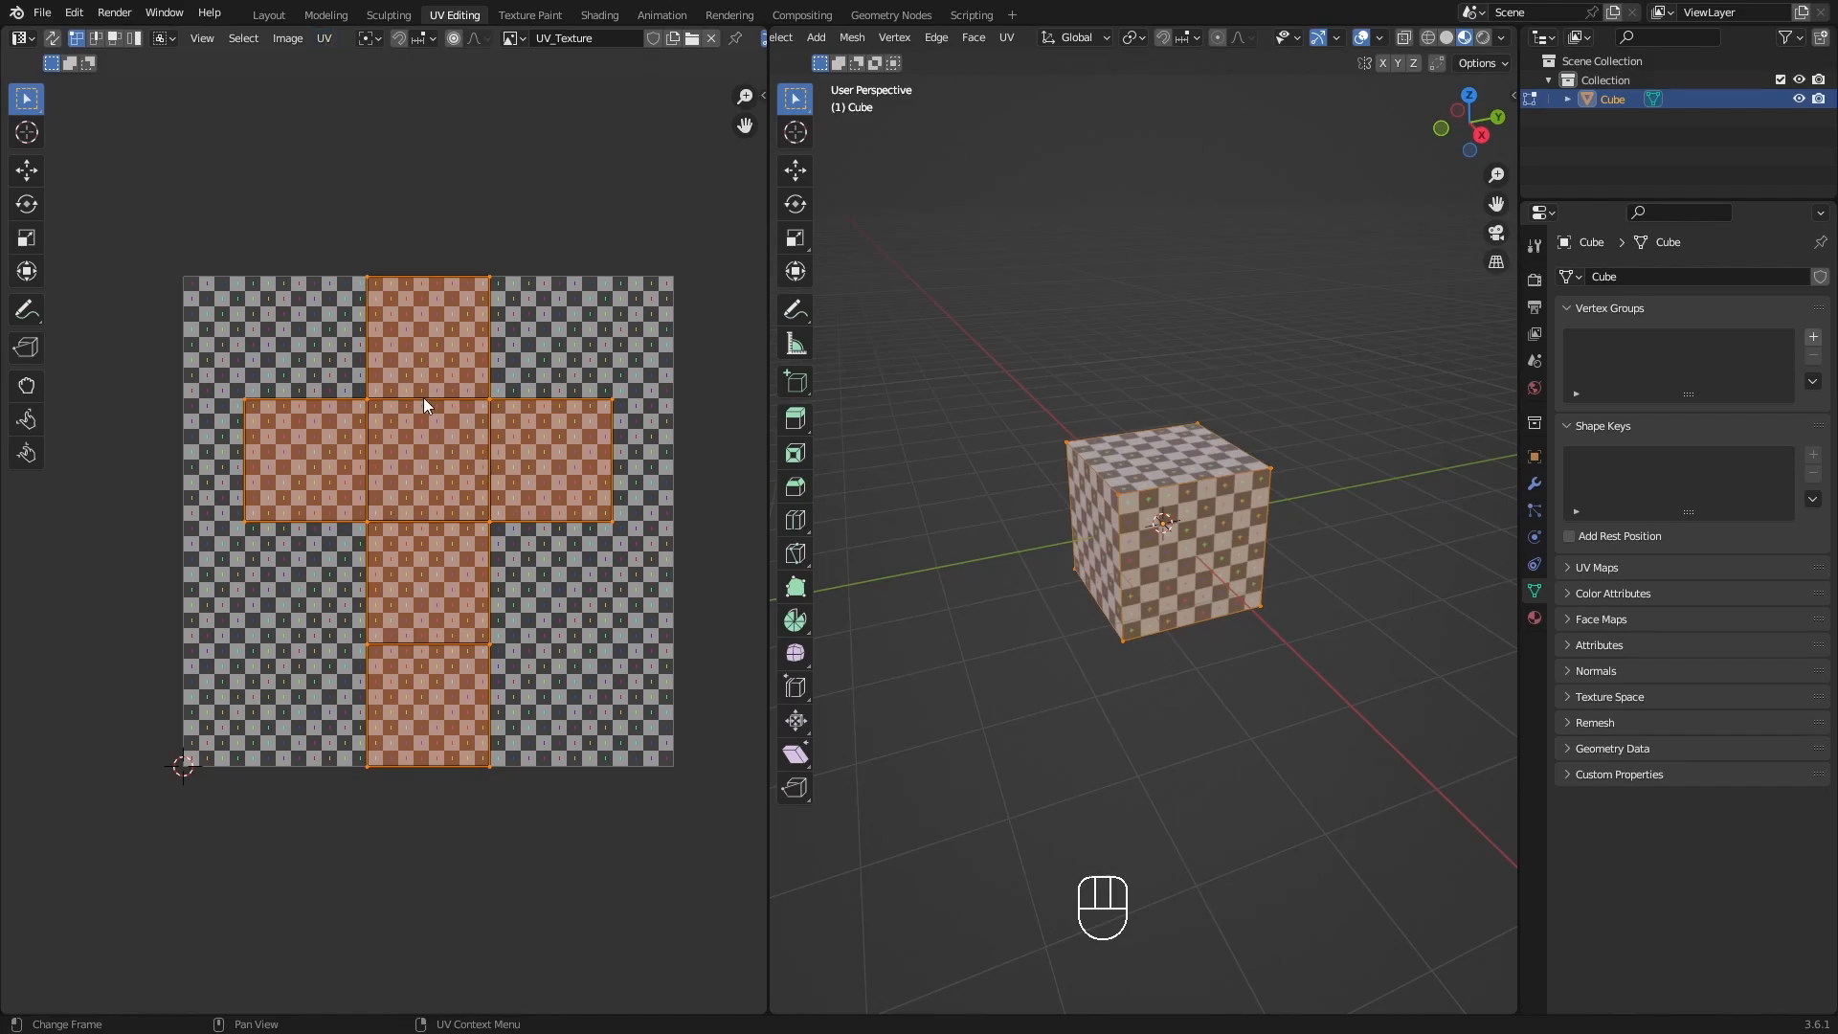
Select all of the cube's UVs and generate seams from the UV islands.
key("a")
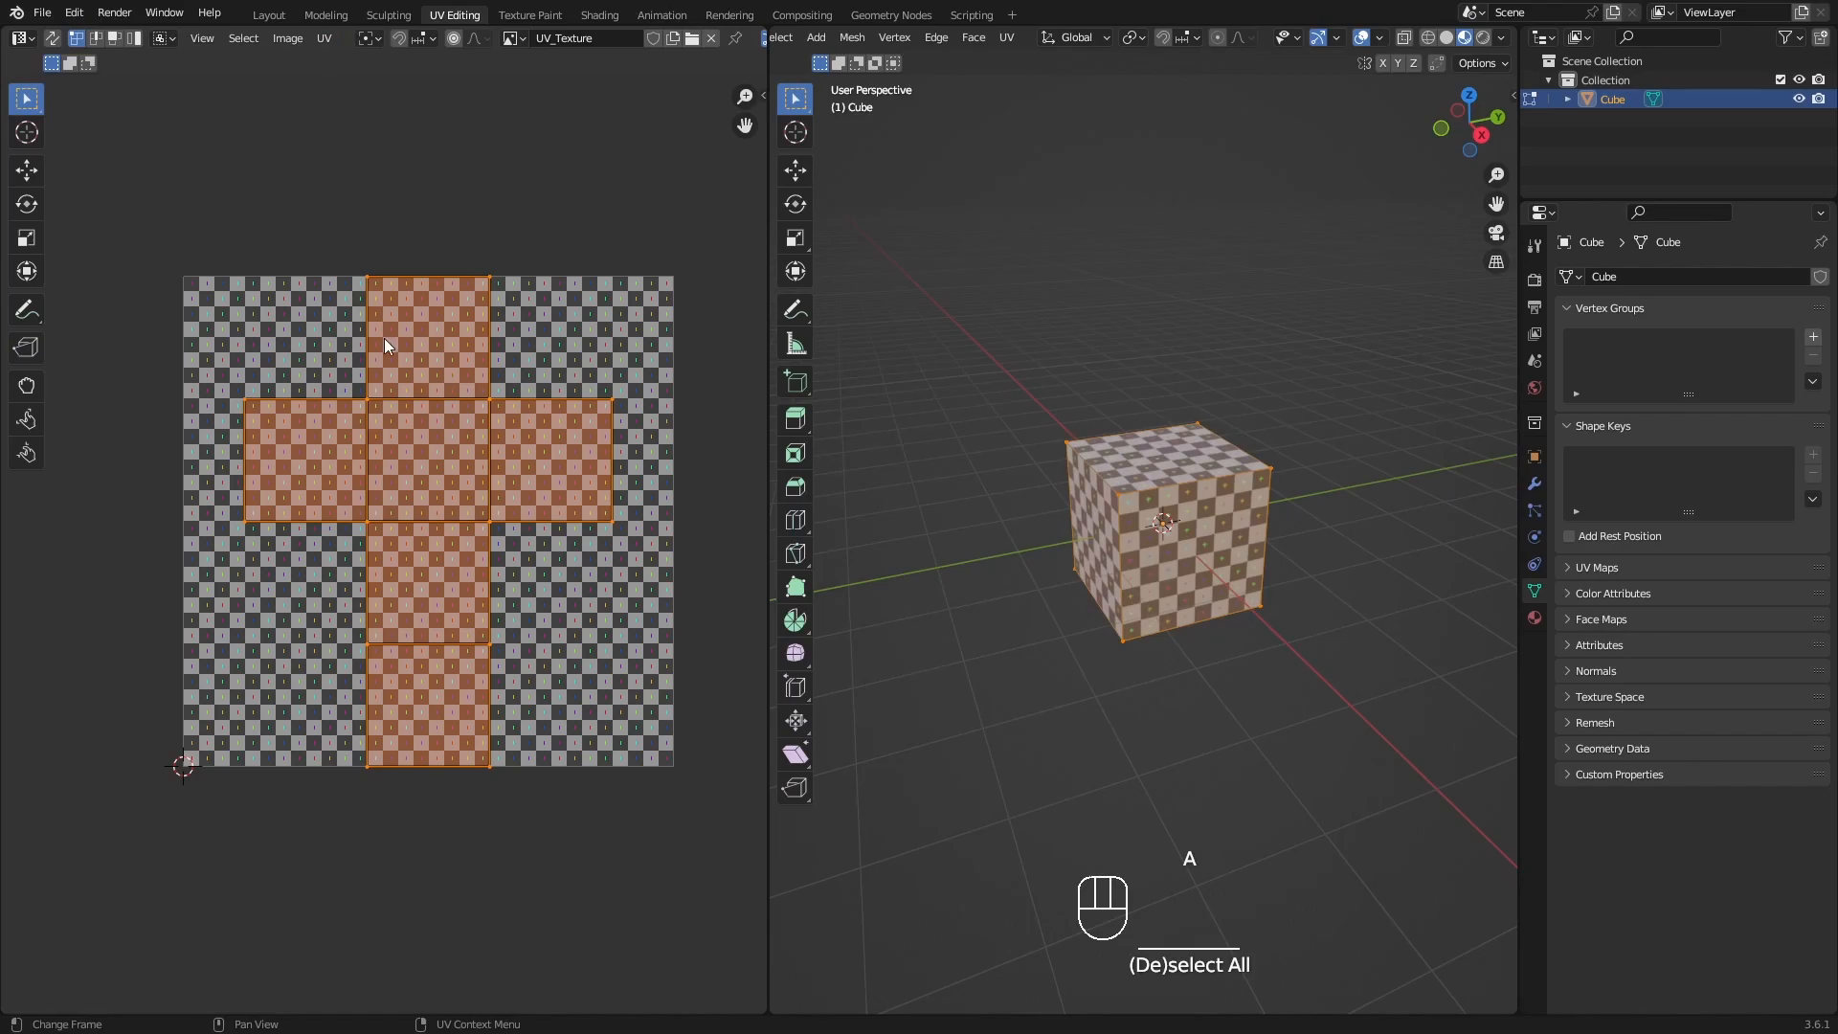
left_click(326, 41)
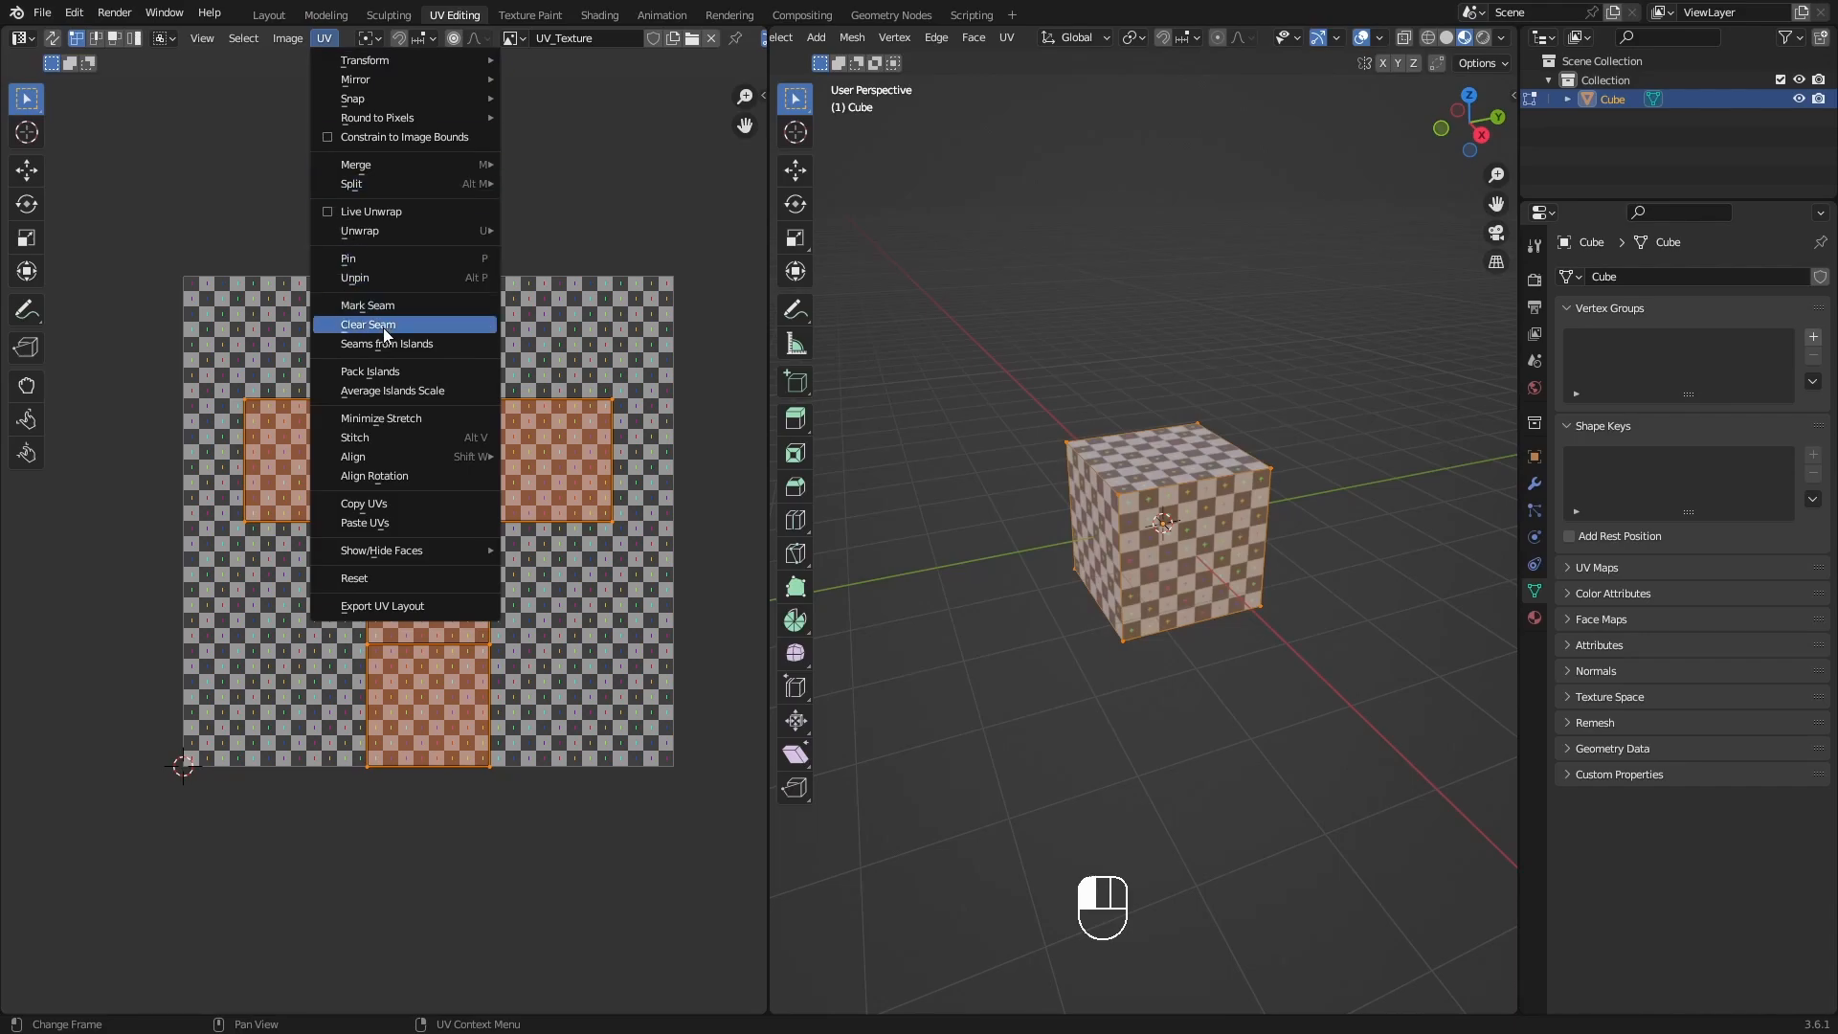
left_click(398, 346)
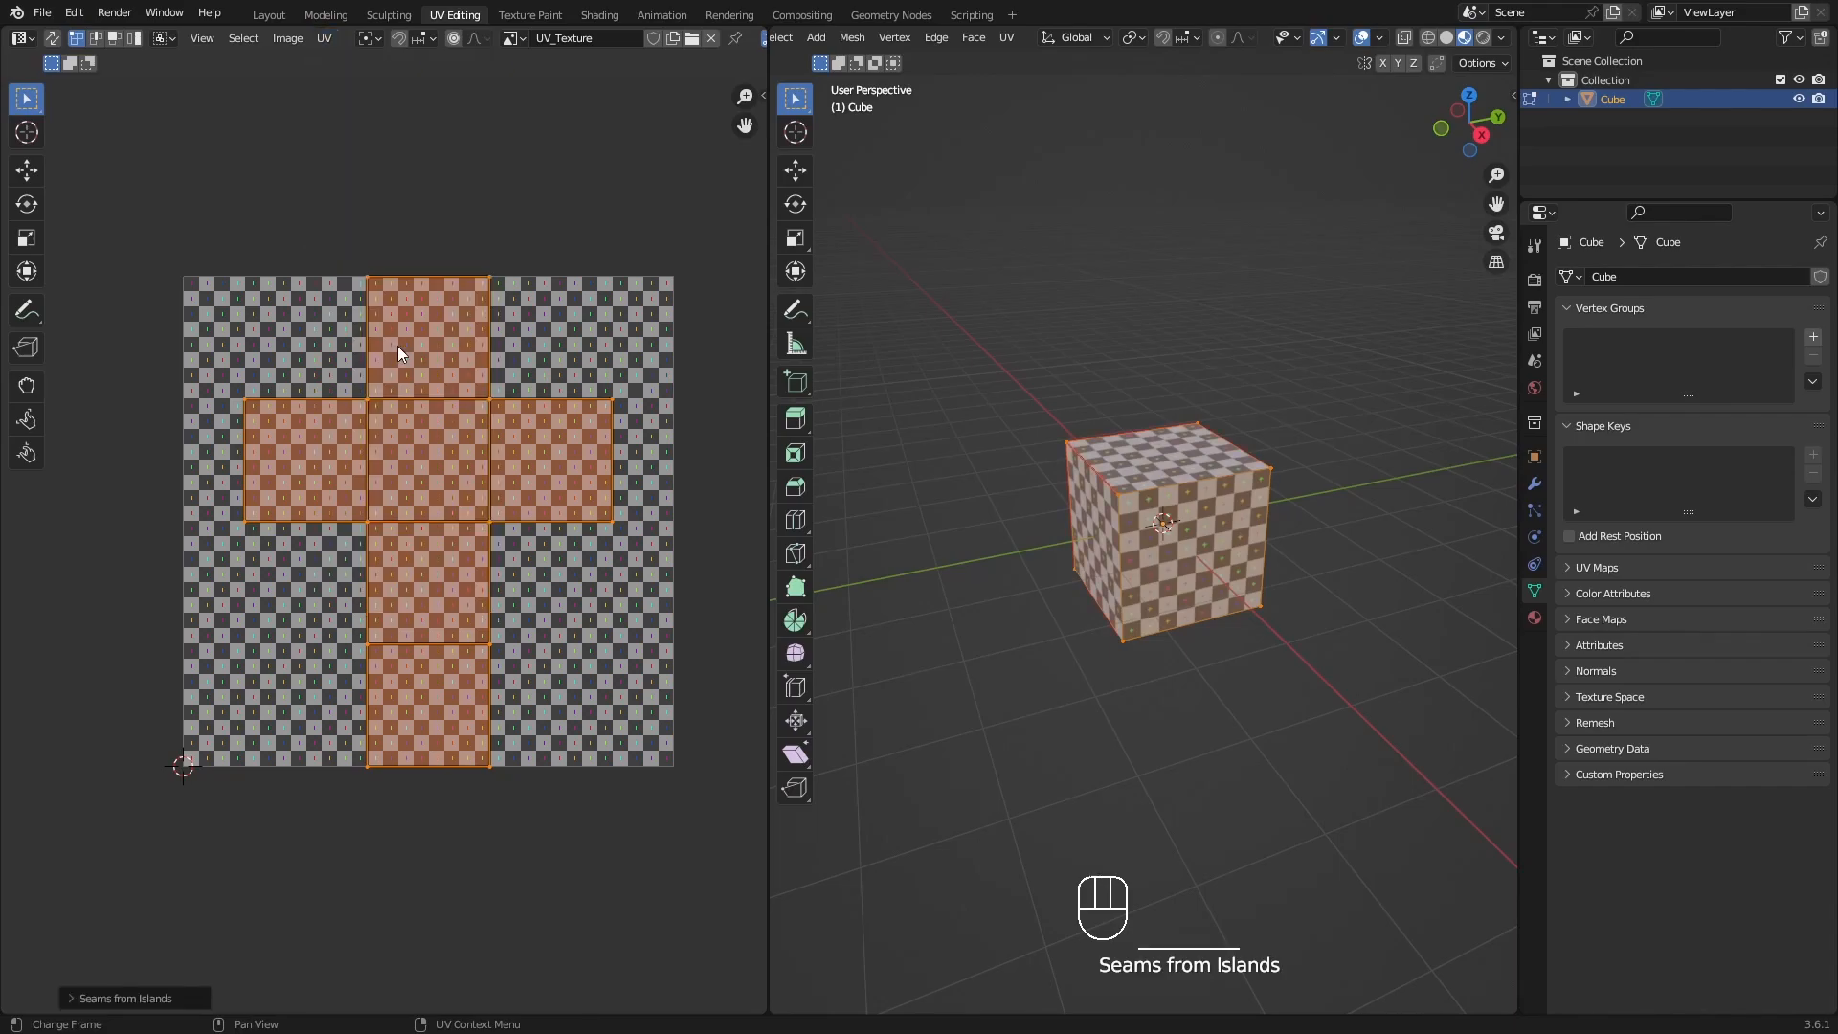
Deselect the mesh and examine from all sides which of the cube's edges carry red seams.
key("alt+a")
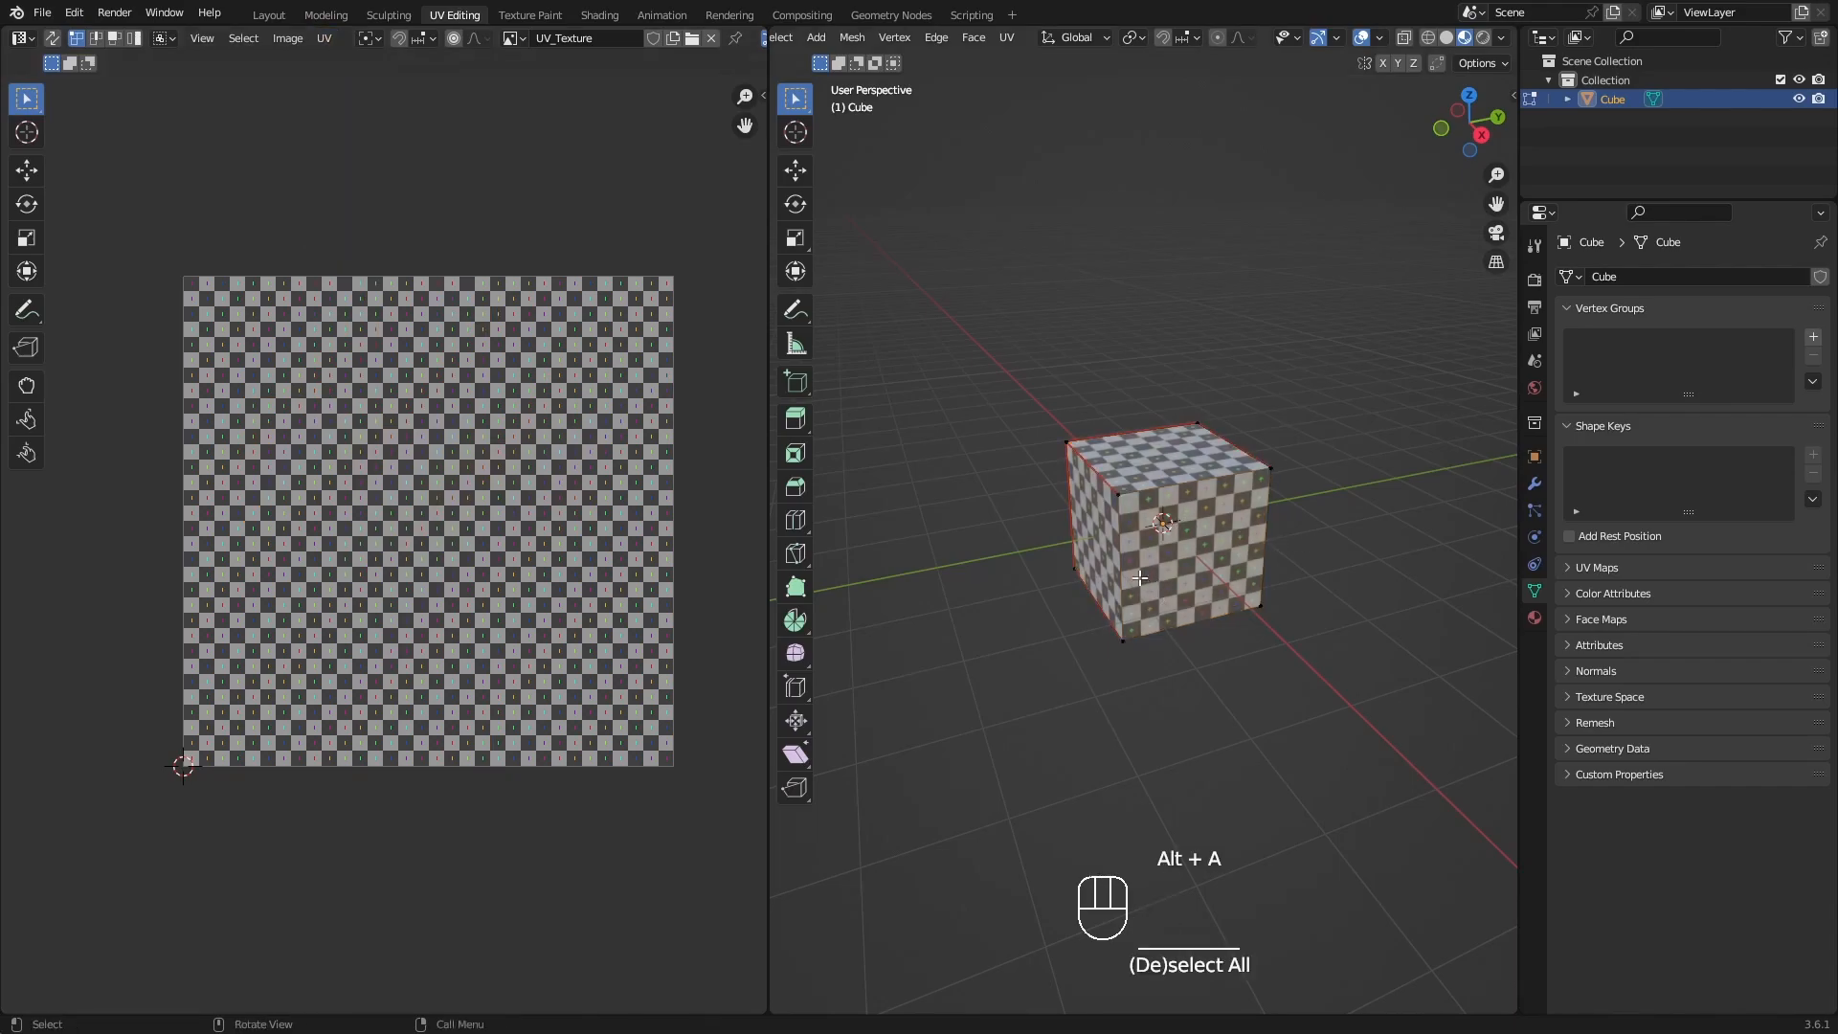
middle_click_drag(1148, 579, 1300, 582)
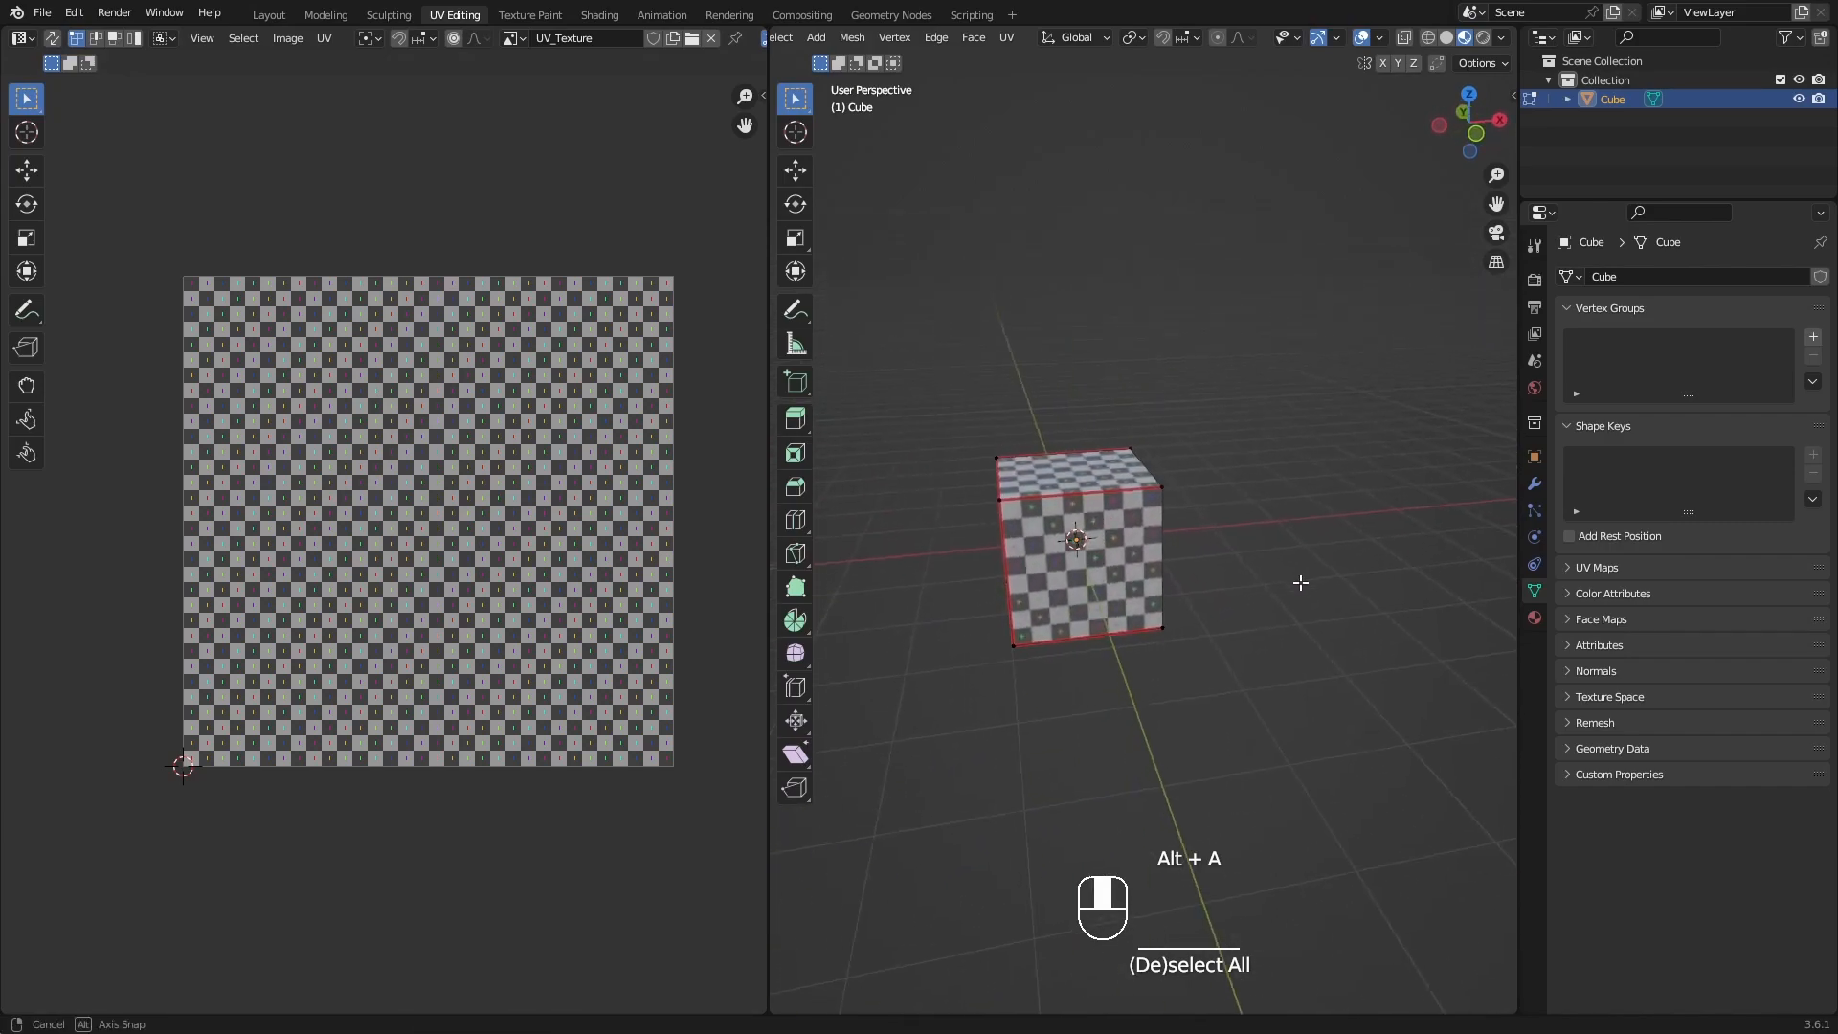
scroll(1299, 582, "up", 3)
mouse_move(1148, 495)
middle_mouse_down("shift")
mouse_move(1232, 530)
mouse_move(1132, 526)
mouse_move(1162, 514)
middle_mouse_up("shift")
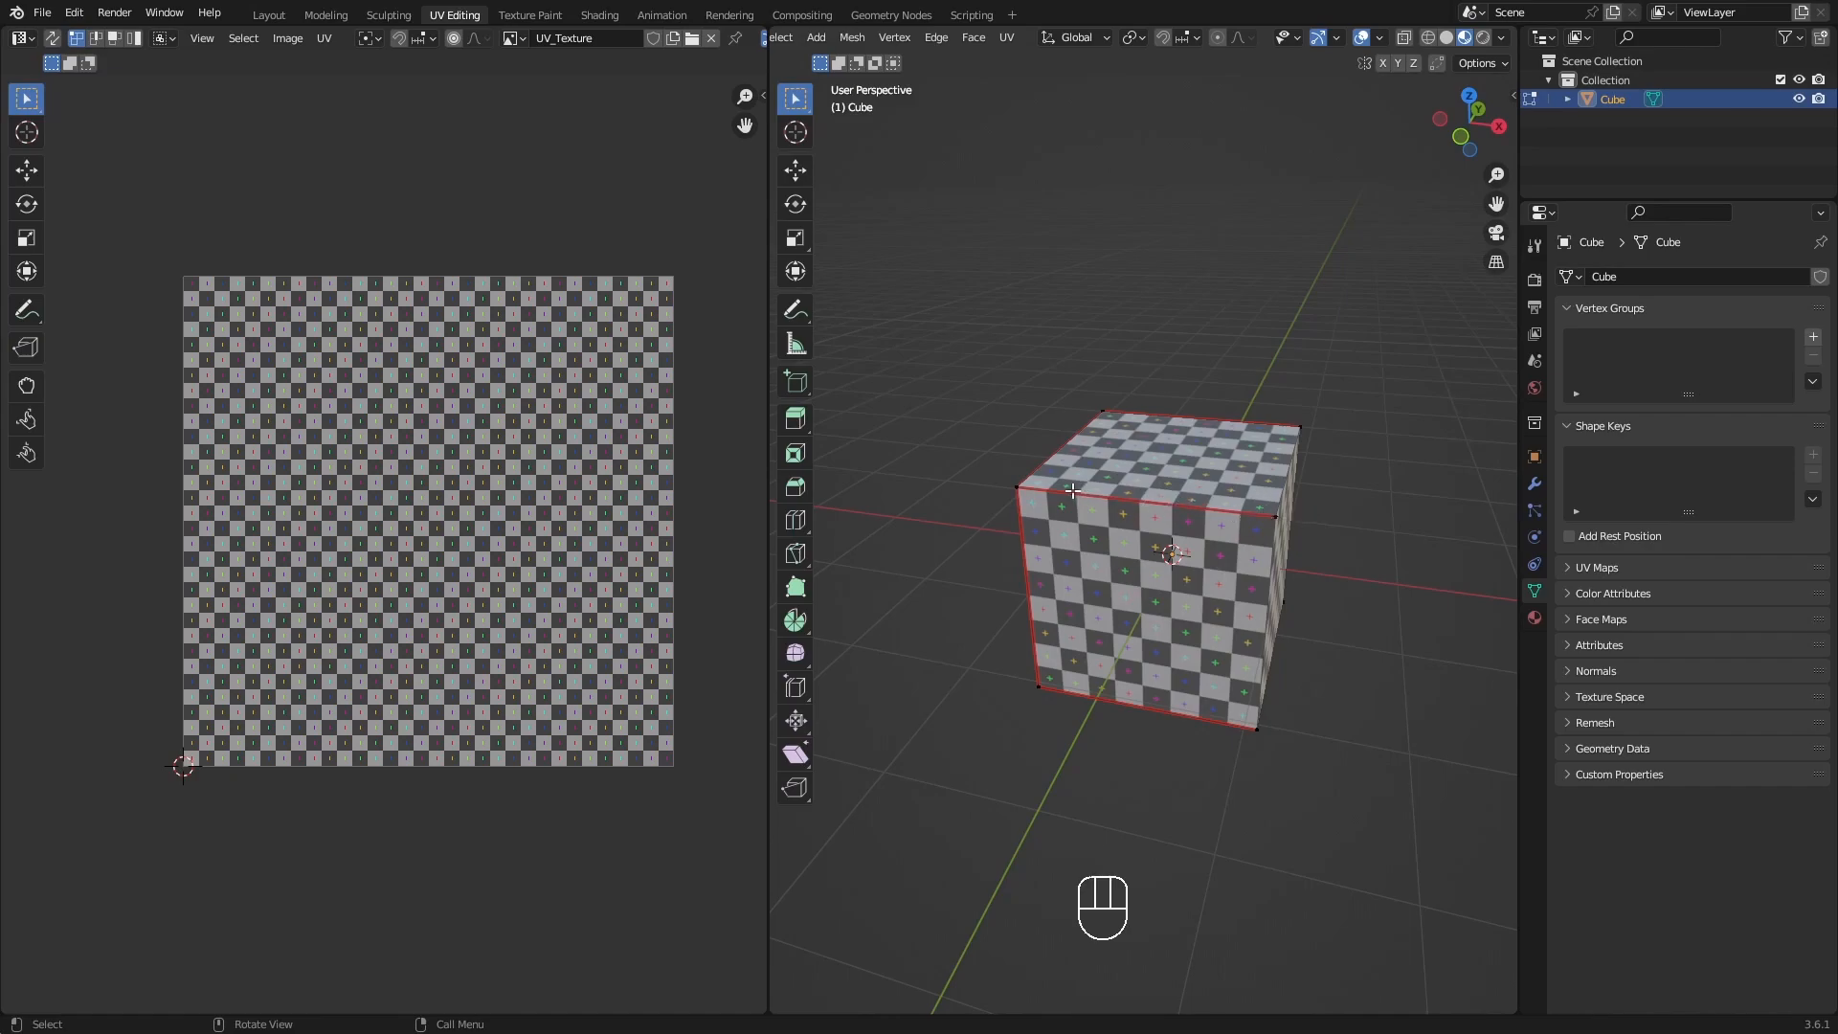
middle_click_drag(1139, 498, 983, 497)
middle_click_drag(1329, 600, 1205, 557, "shift")
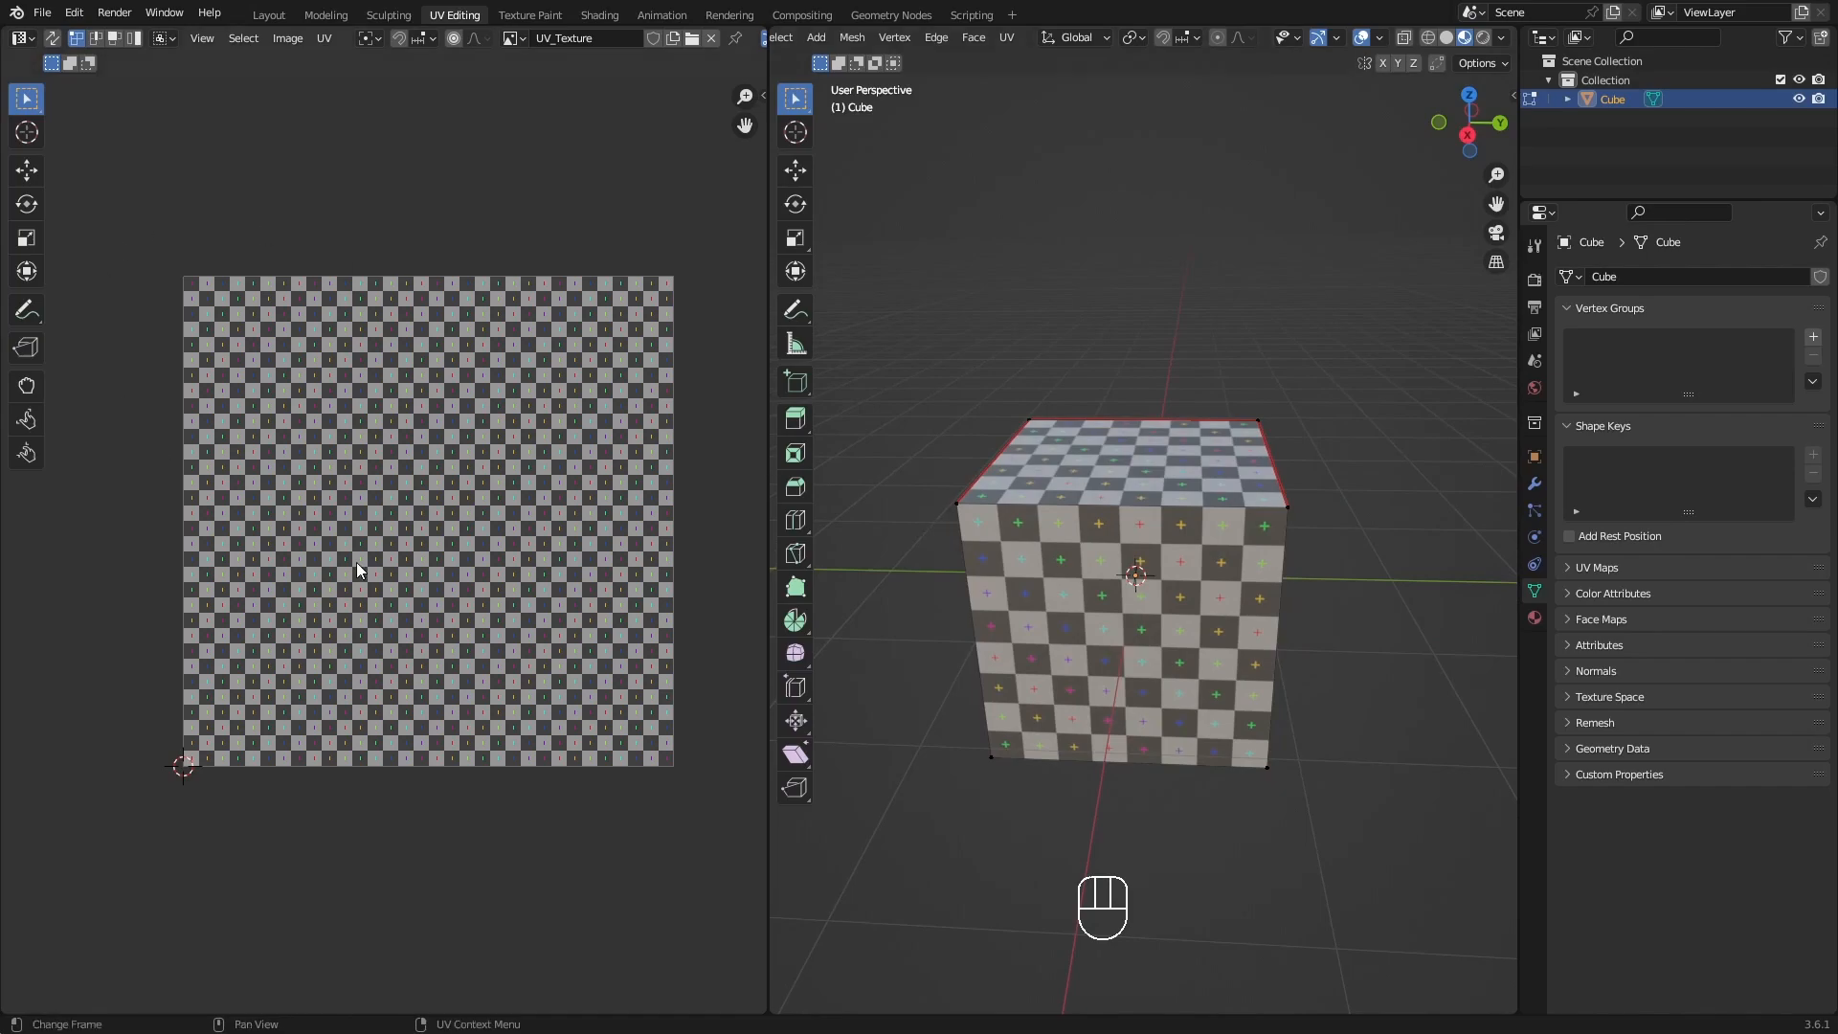
middle_click_drag(1349, 629, 1157, 624)
middle_click_drag(1331, 676, 985, 587, "shift")
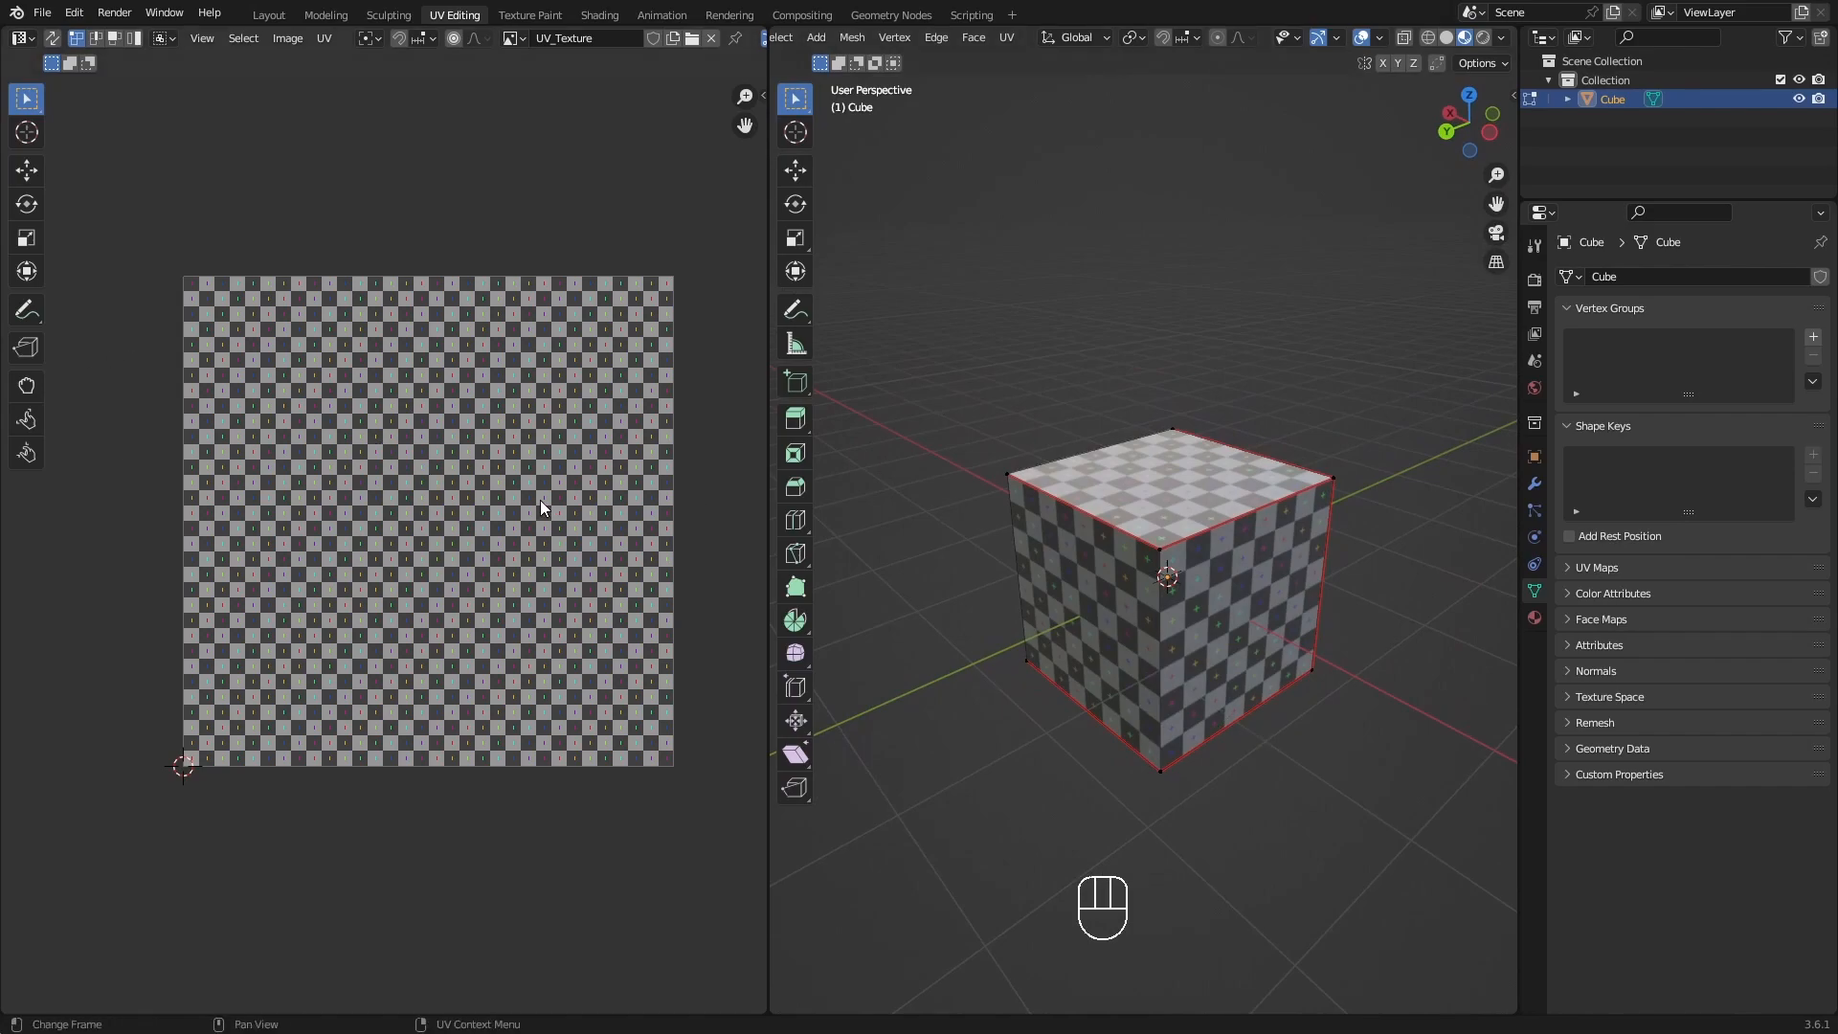
middle_click_drag(1014, 574, 976, 591, "shift")
middle_click_drag(1170, 567, 1153, 575, "shift")
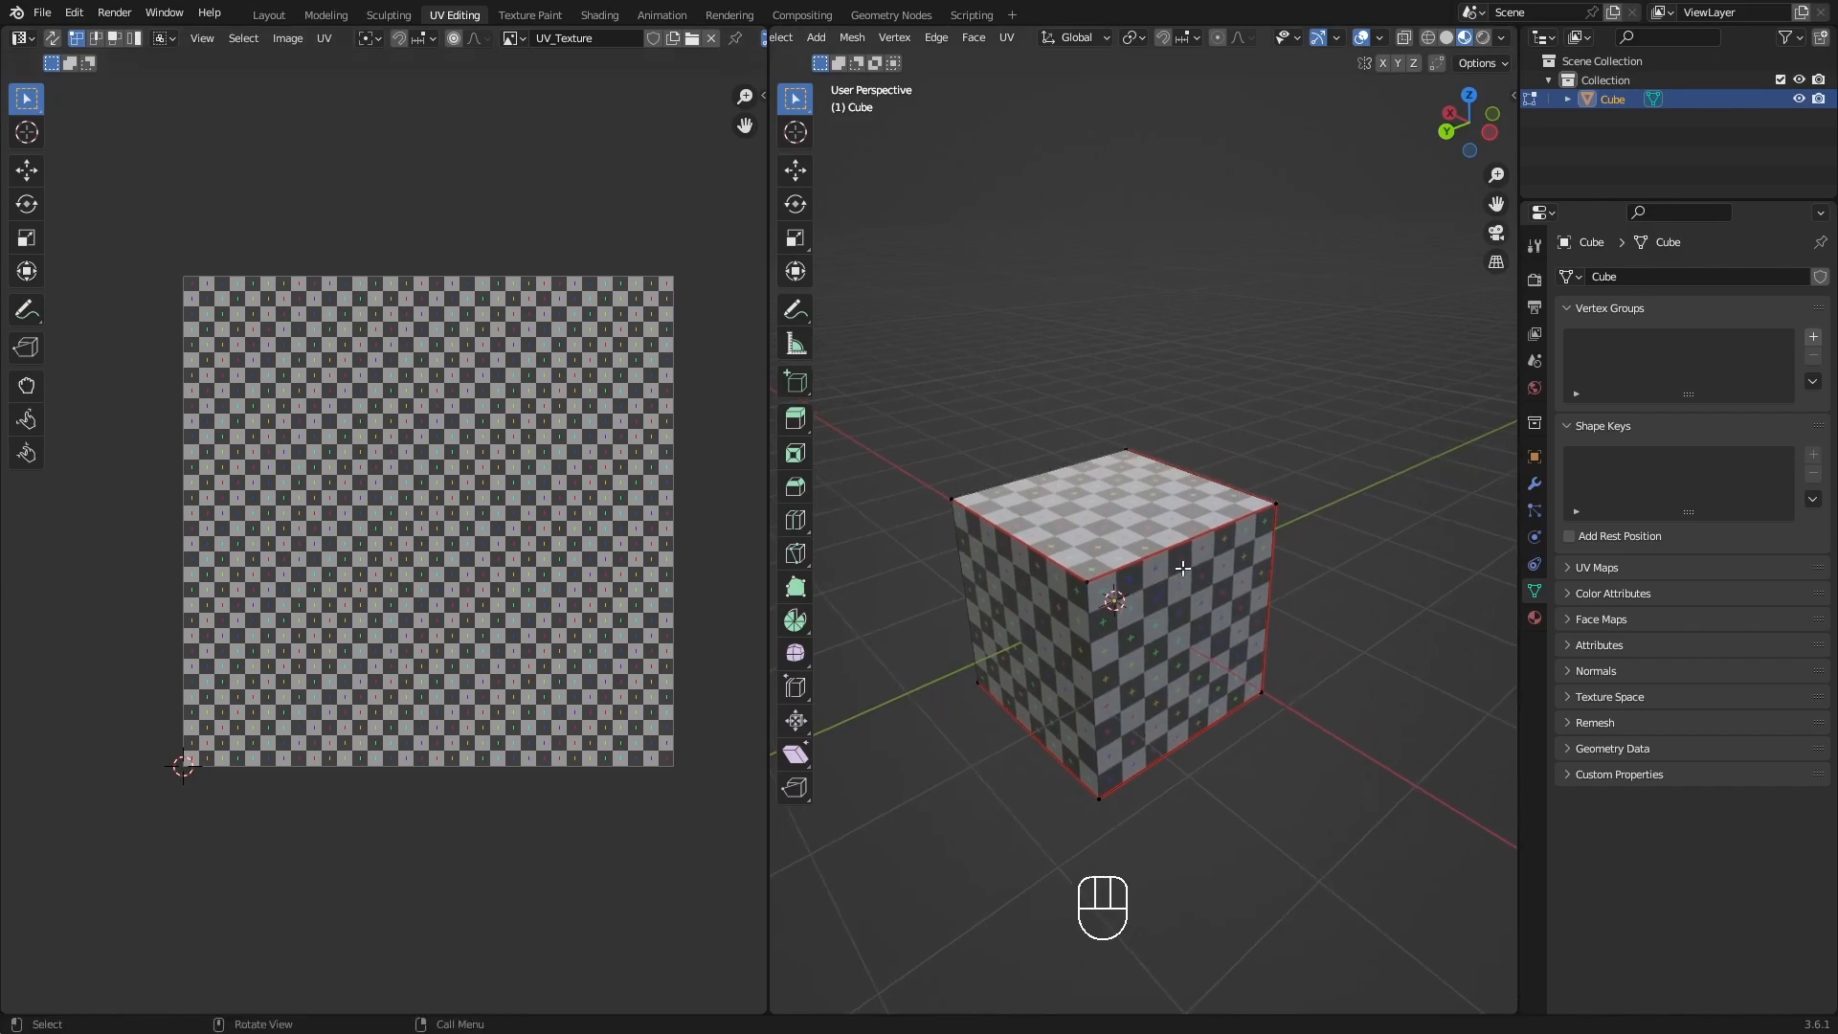
middle_click_drag(1189, 586, 1170, 615)
Select the cube's nearest vertical edge in edge select mode and mark it as a seam.
key("2")
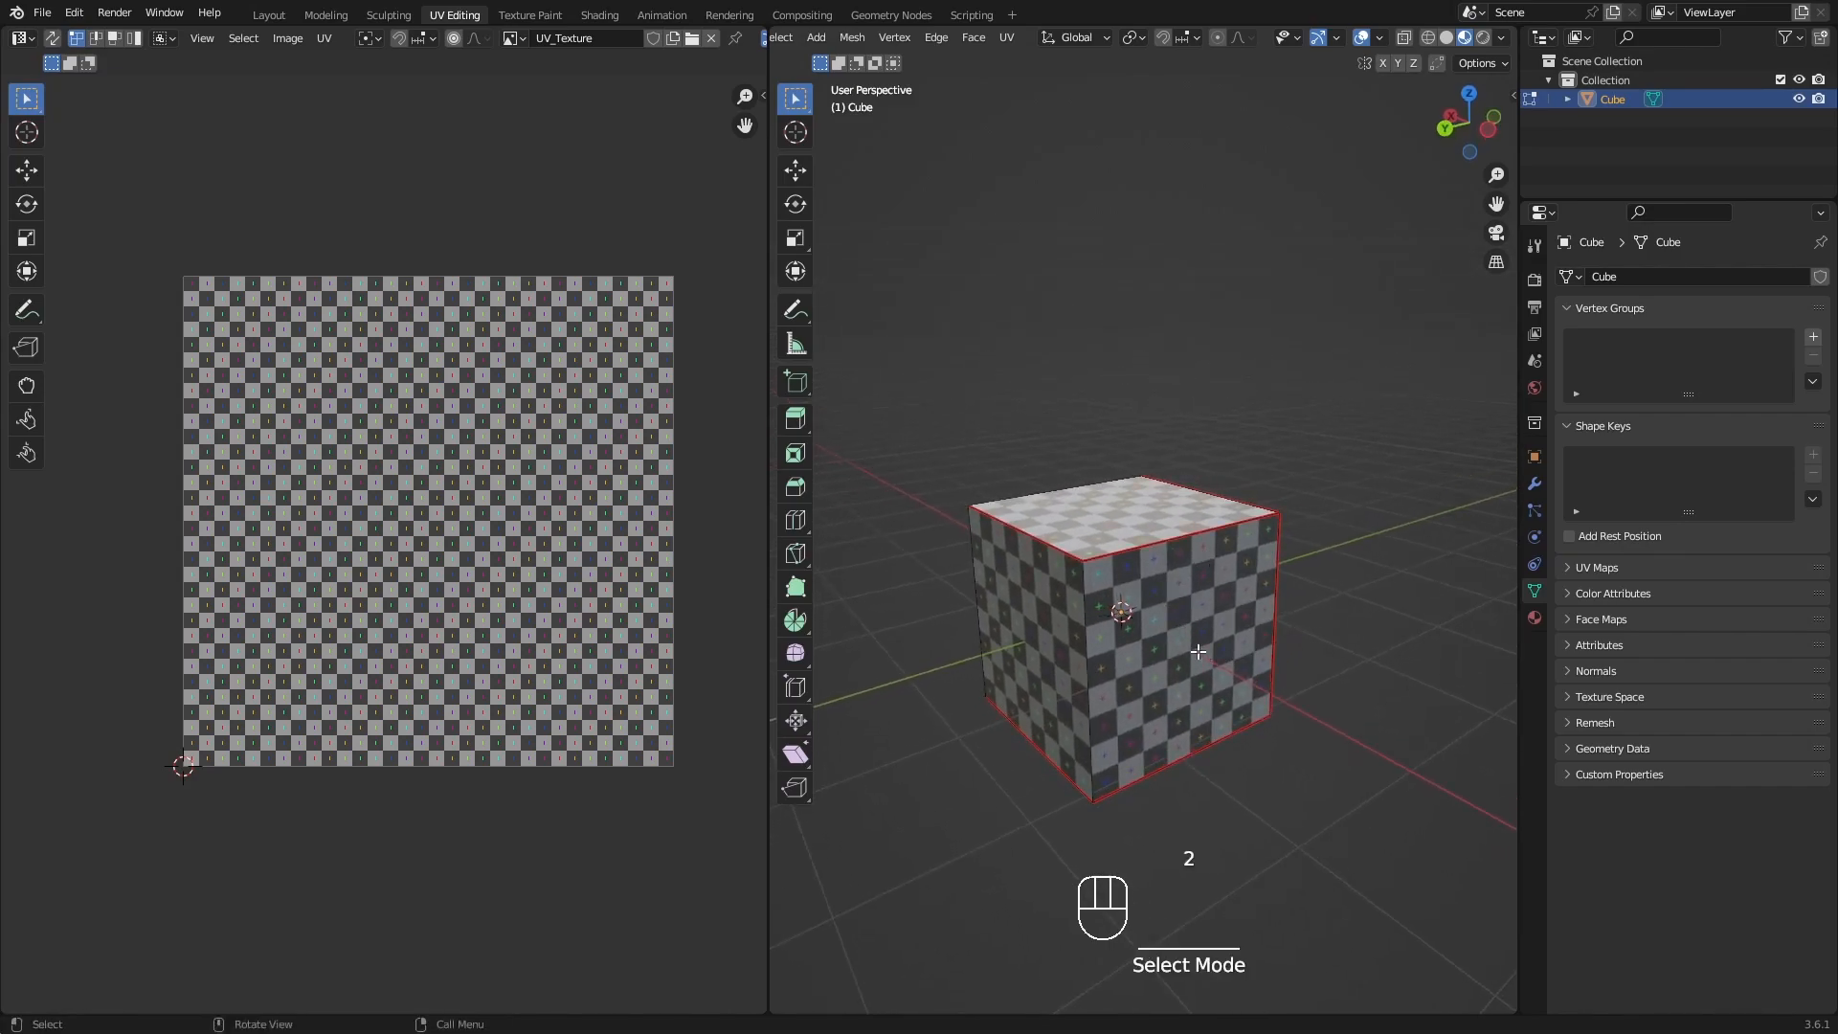
left_click(1091, 668)
mouse_move(1122, 660)
middle_mouse_down()
mouse_move(1185, 658)
mouse_move(1154, 672)
middle_mouse_up()
key("ctrl+e")
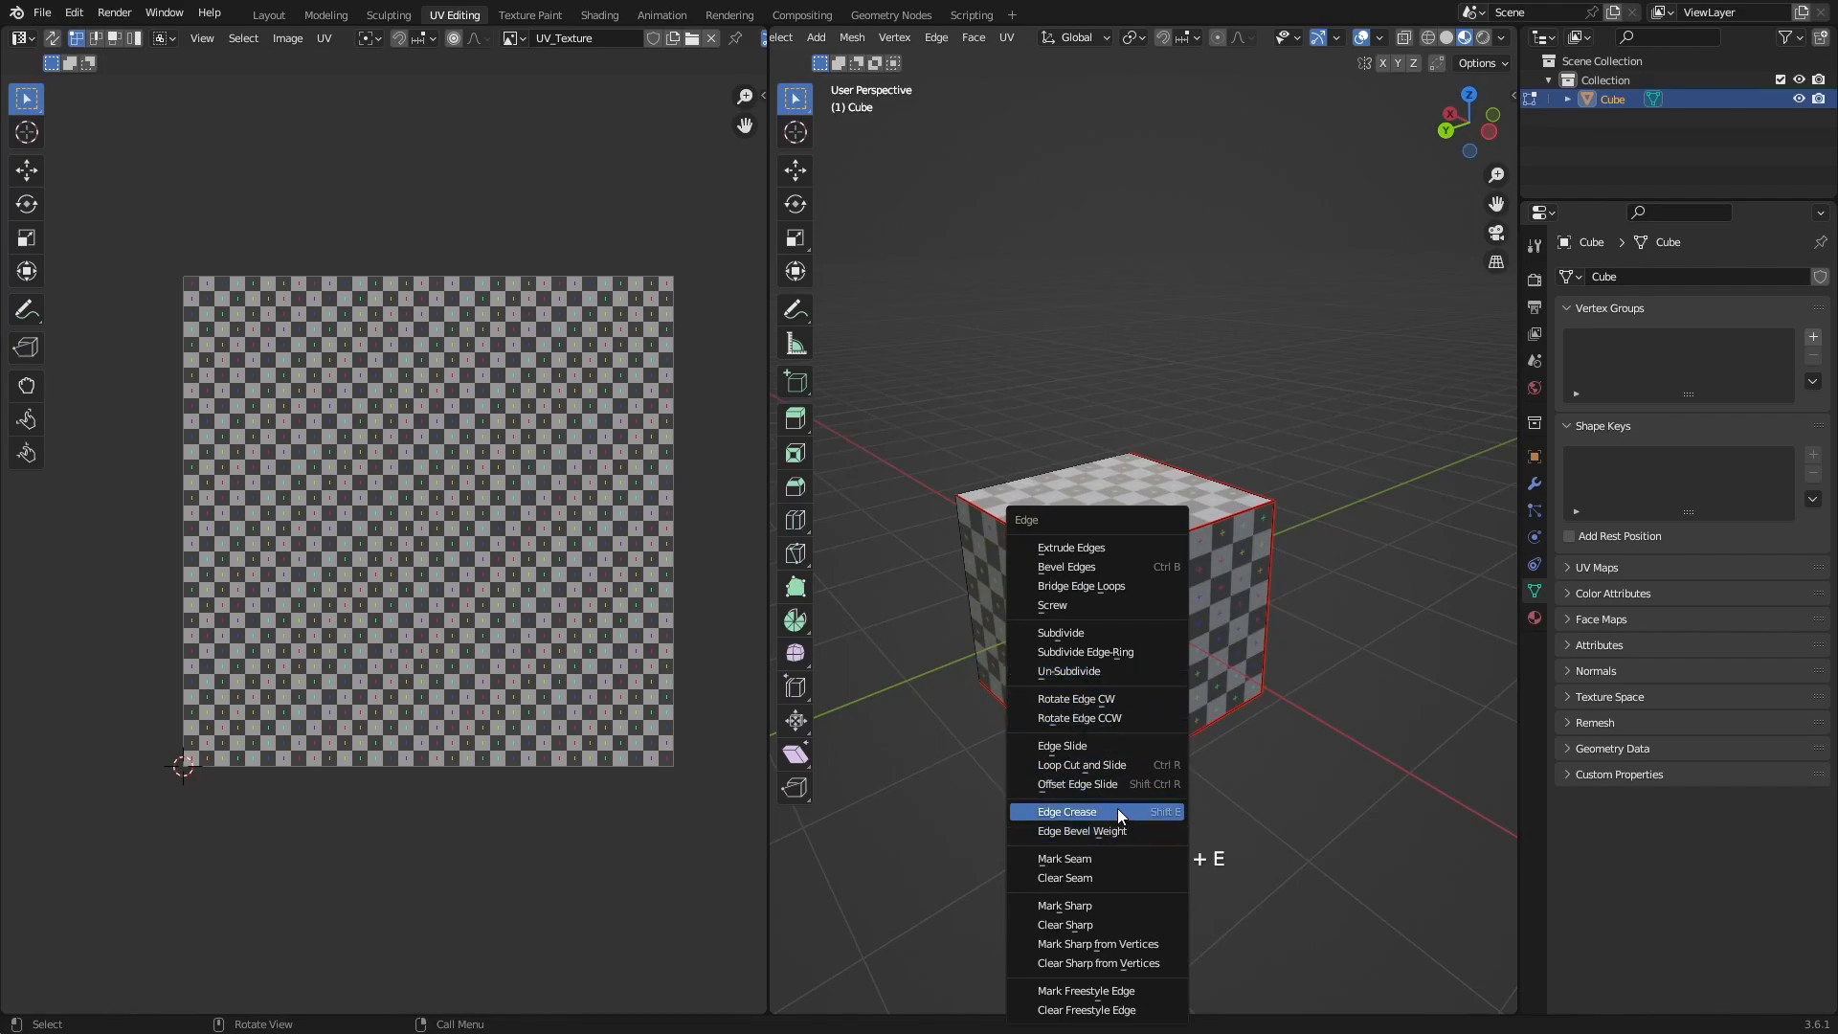
left_click(1098, 859)
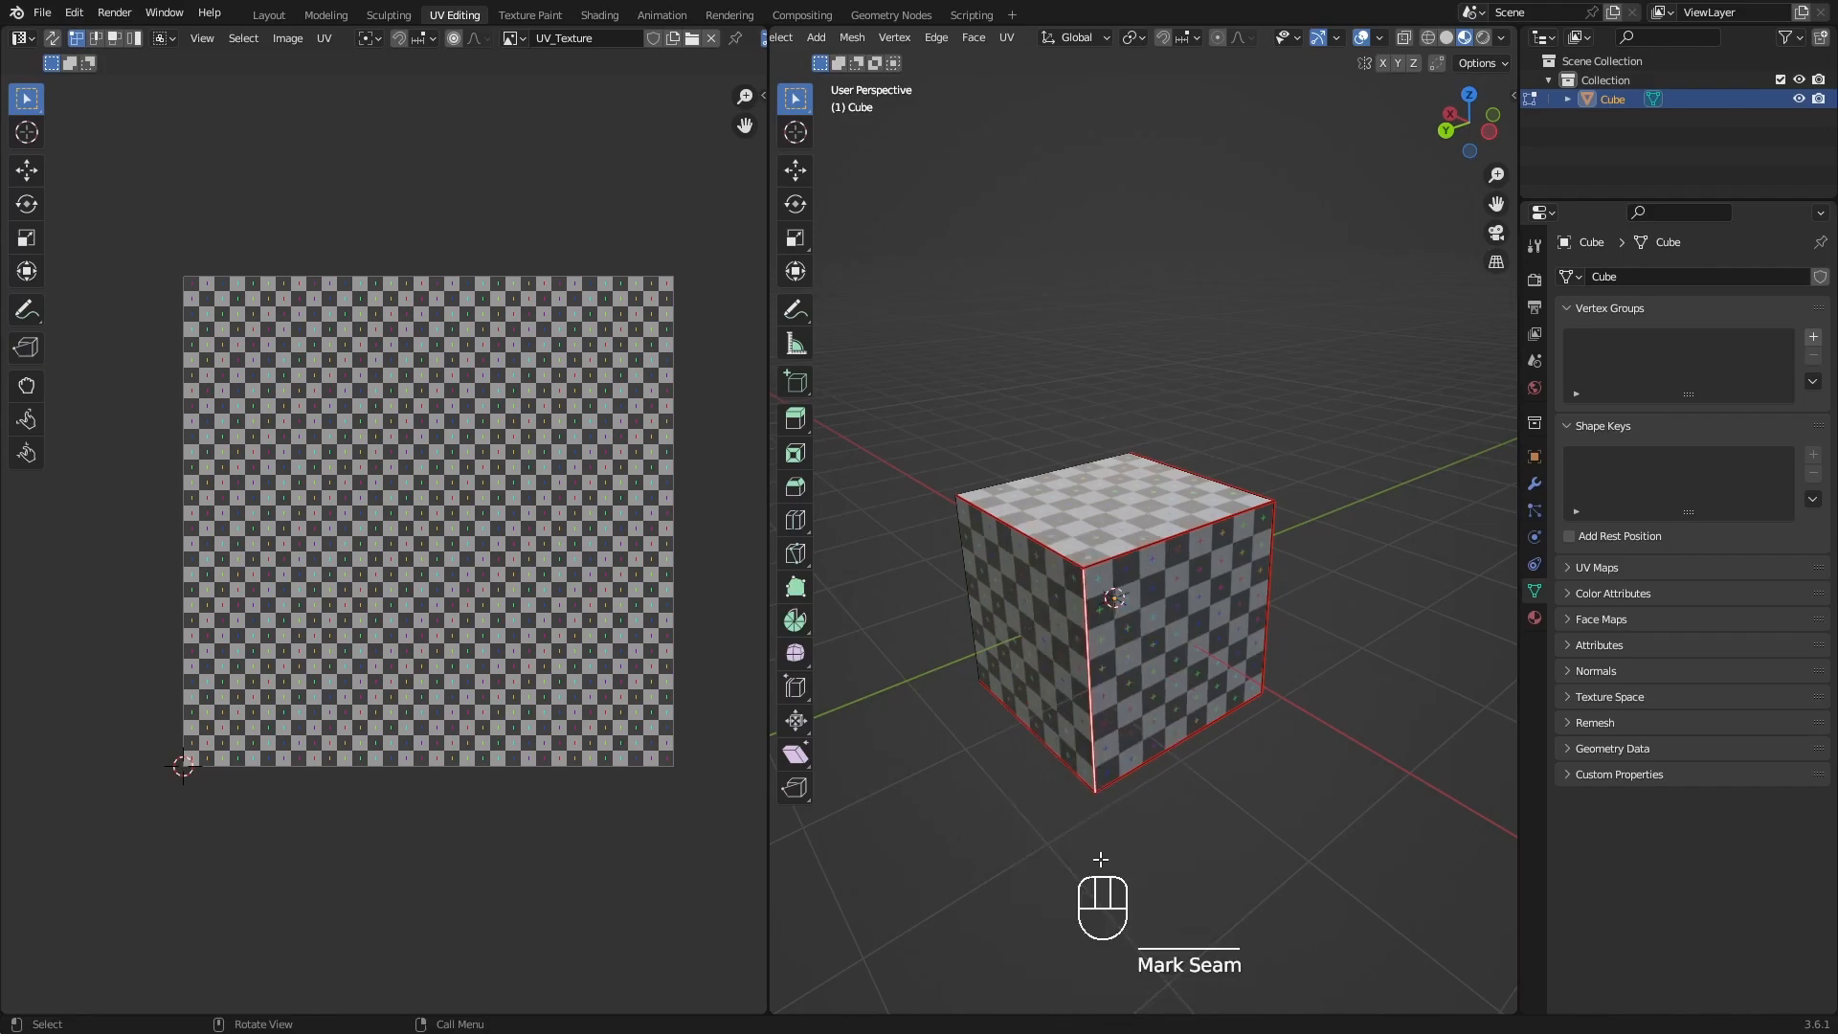
left_click(1170, 753)
Clear the seam from the selected vertical edge of the cube.
middle_click_drag(1149, 663, 1121, 659)
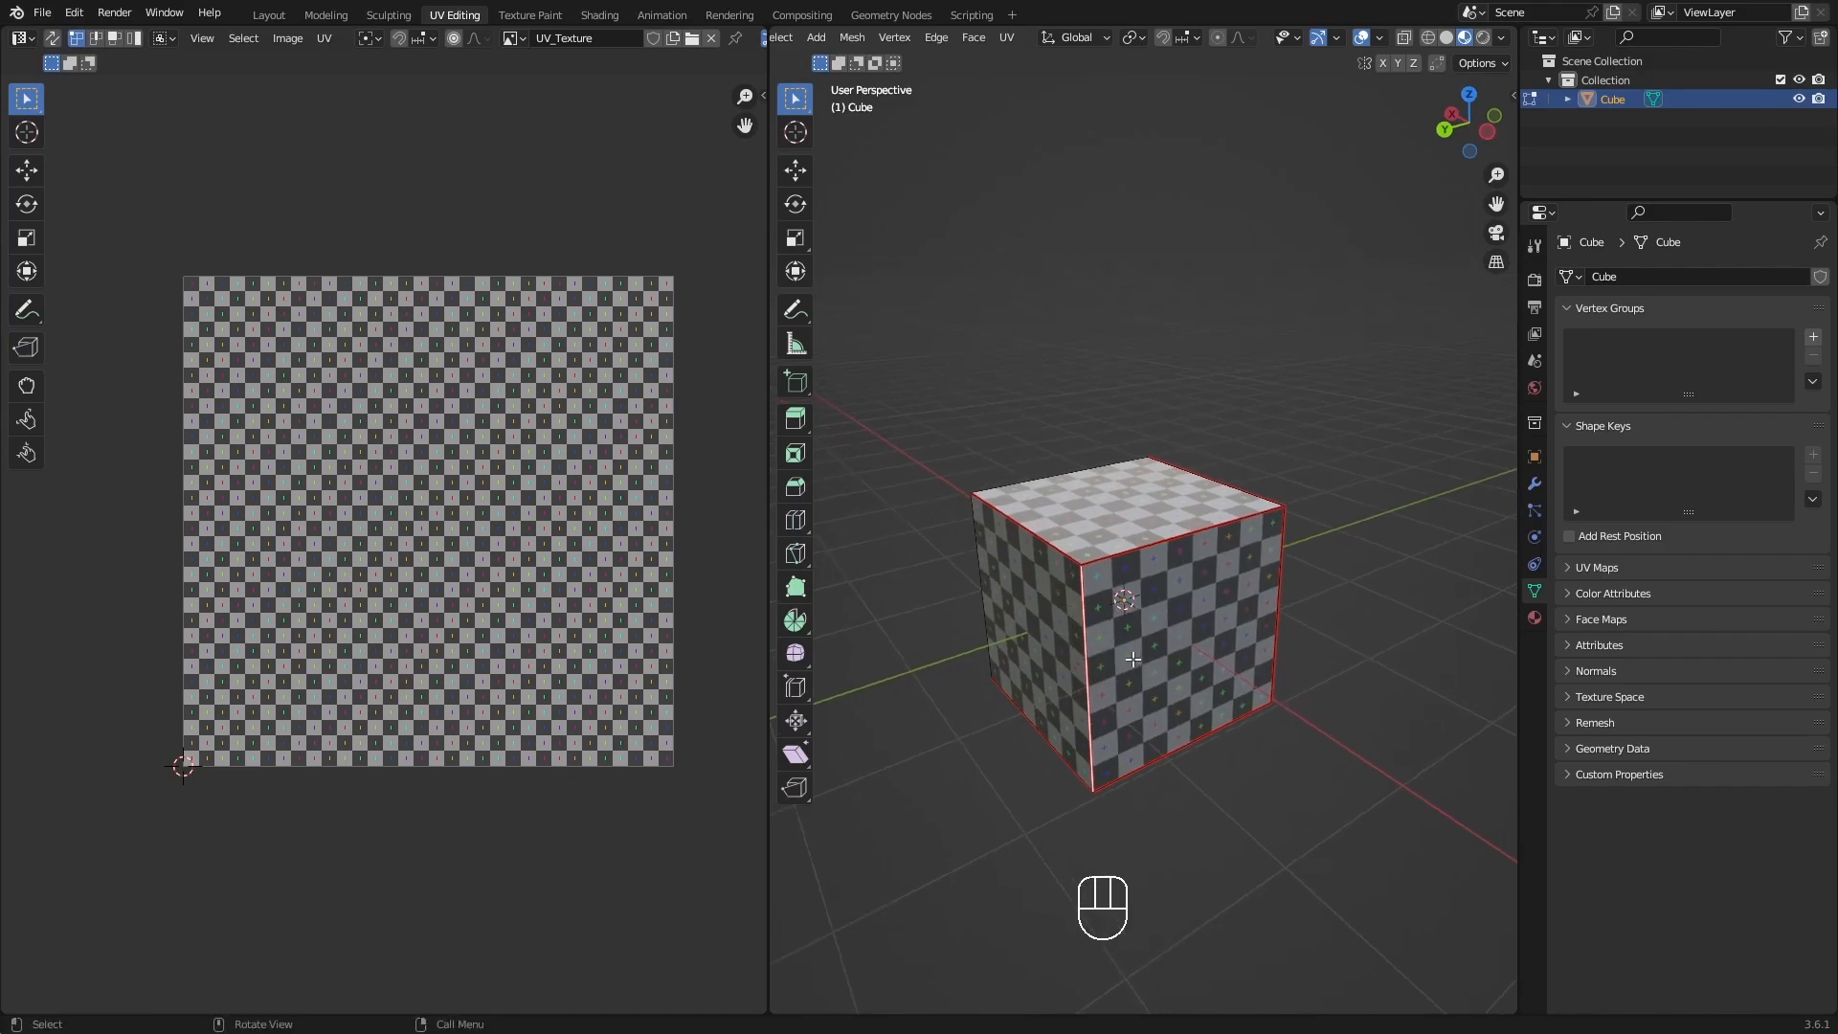
key("ctrl+e")
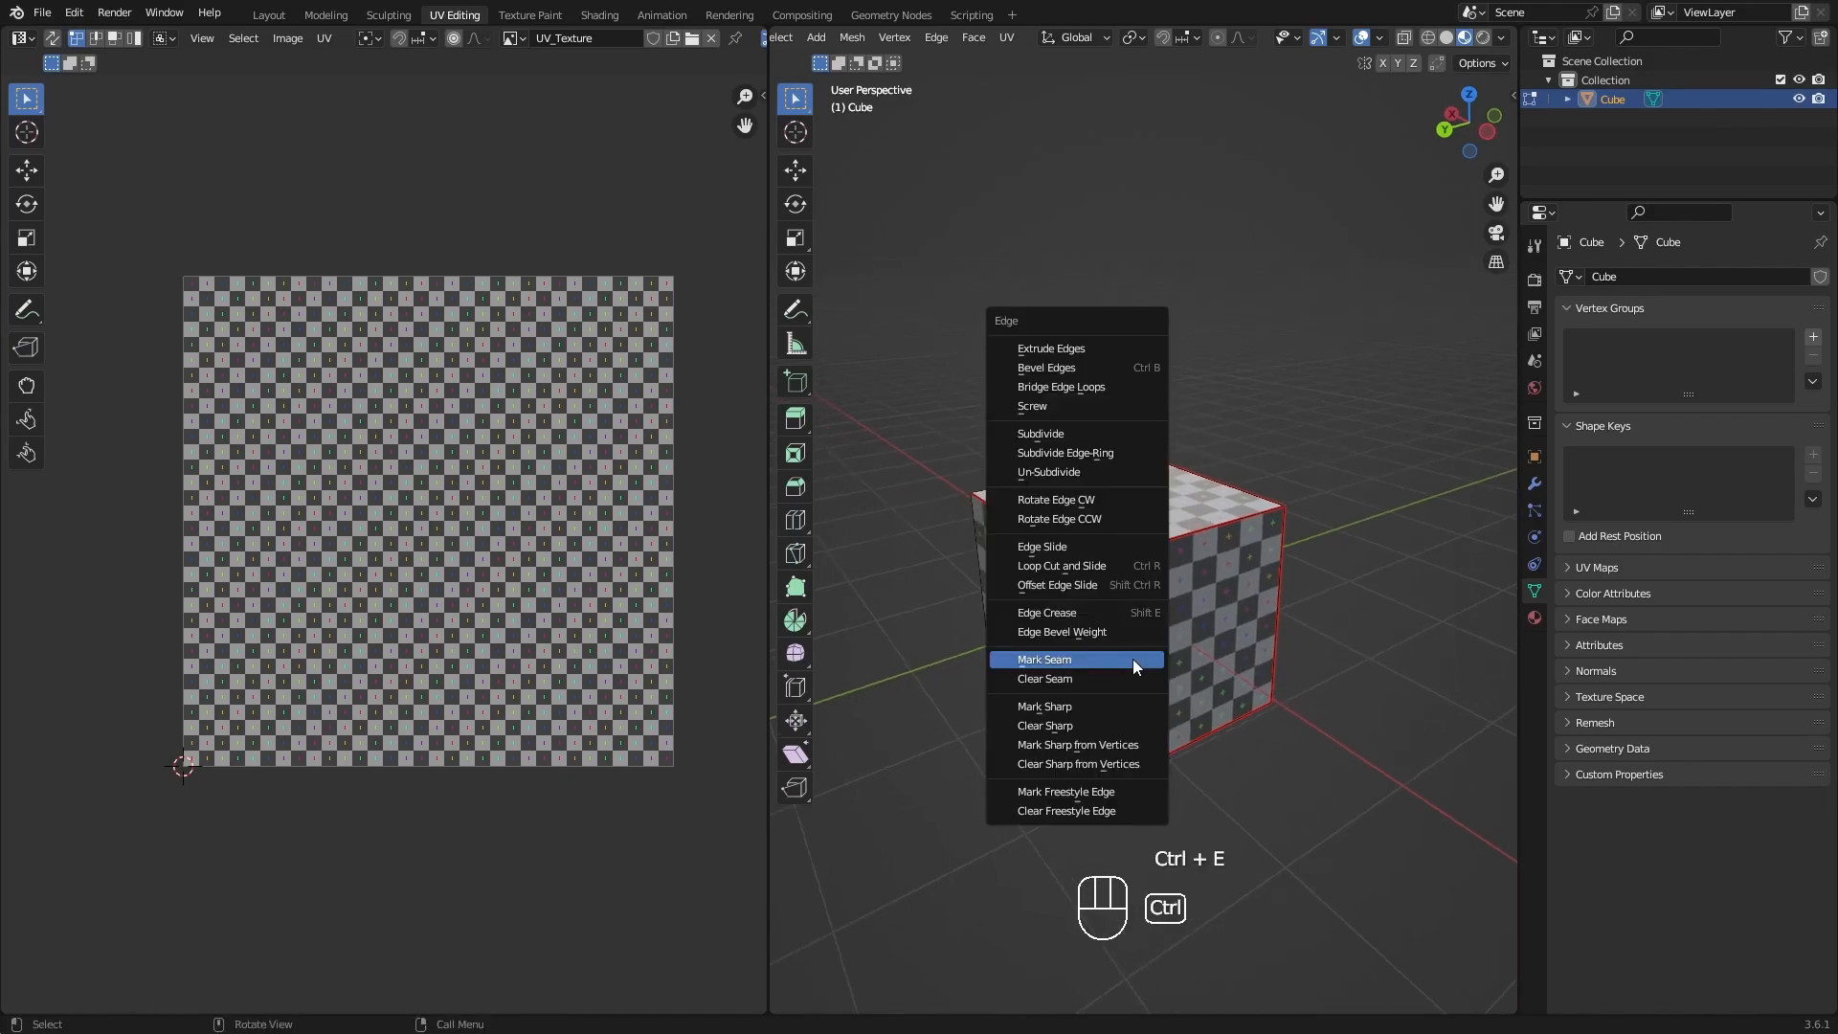
left_click(1071, 677)
middle_click_drag(1248, 771, 1333, 677)
left_click(1233, 767)
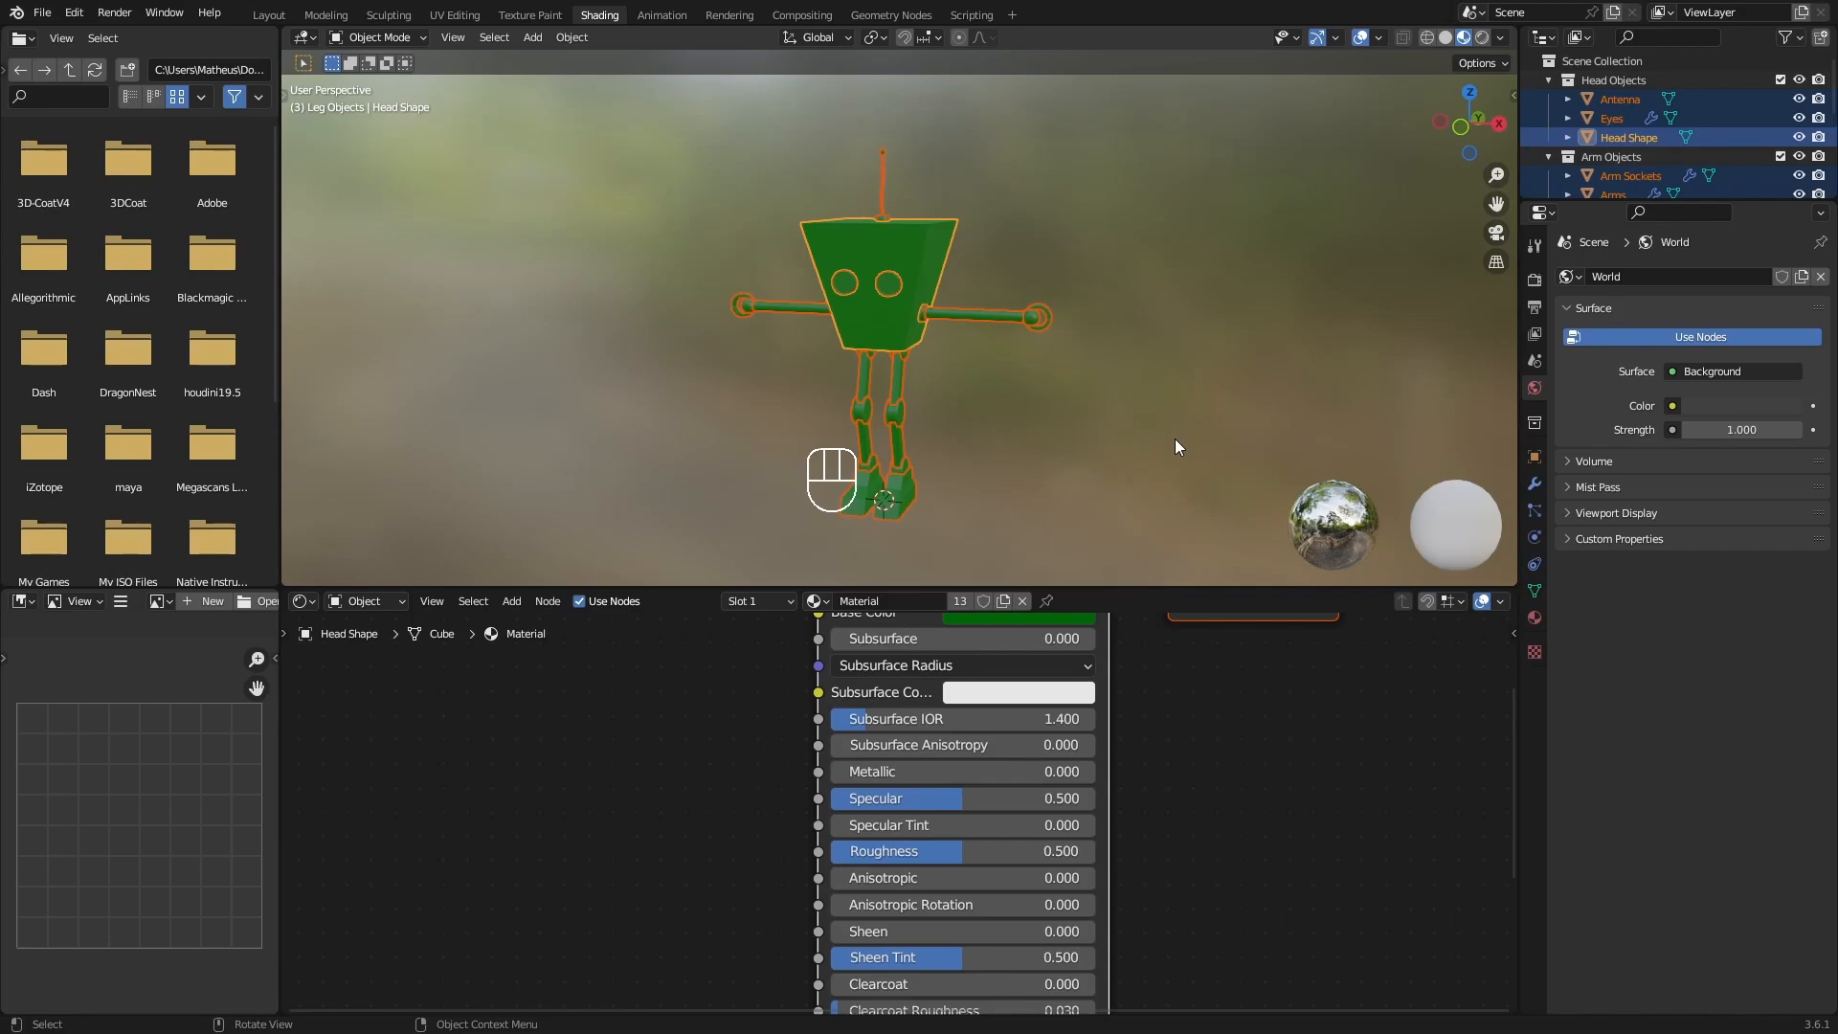
Add an Image Texture node to the robot's green material, beside the Principled BSDF node.
middle_click_drag(674, 733, 808, 810)
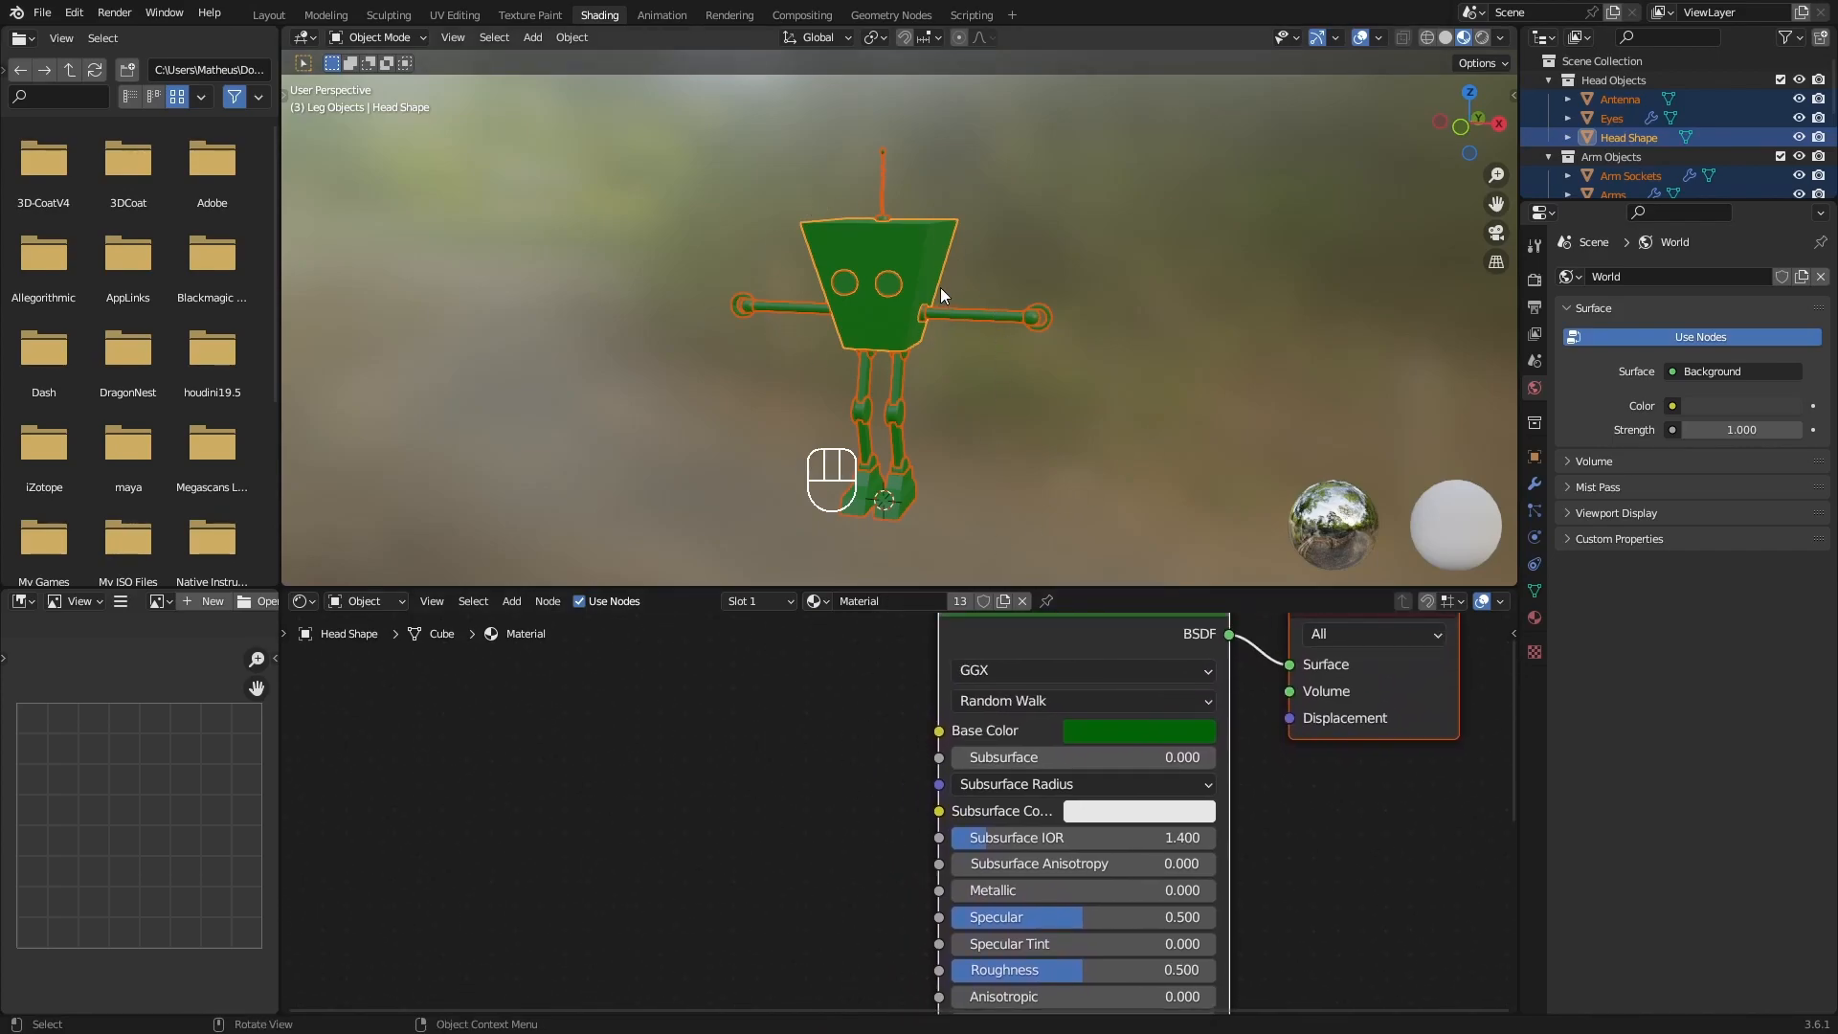
middle_click_drag(895, 342, 928, 358)
middle_click_drag(790, 689, 776, 741)
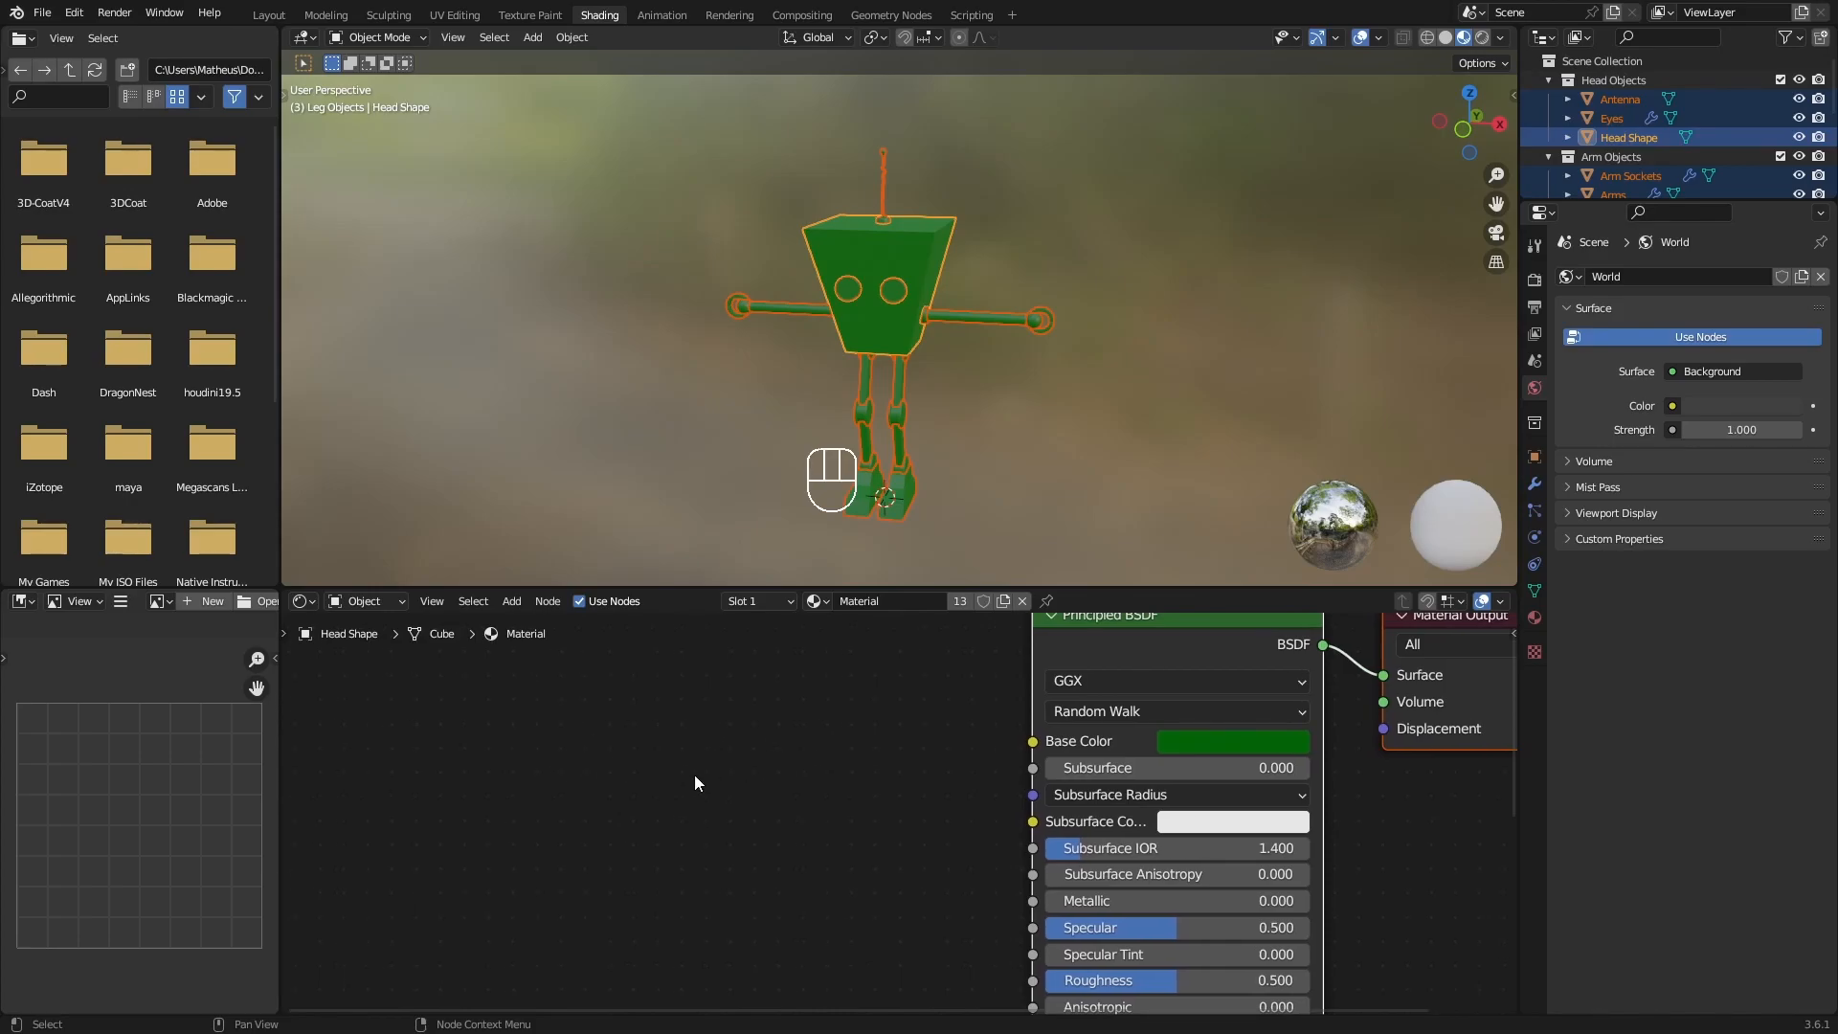
key("shift")
key("shift+a")
left_click(619, 767)
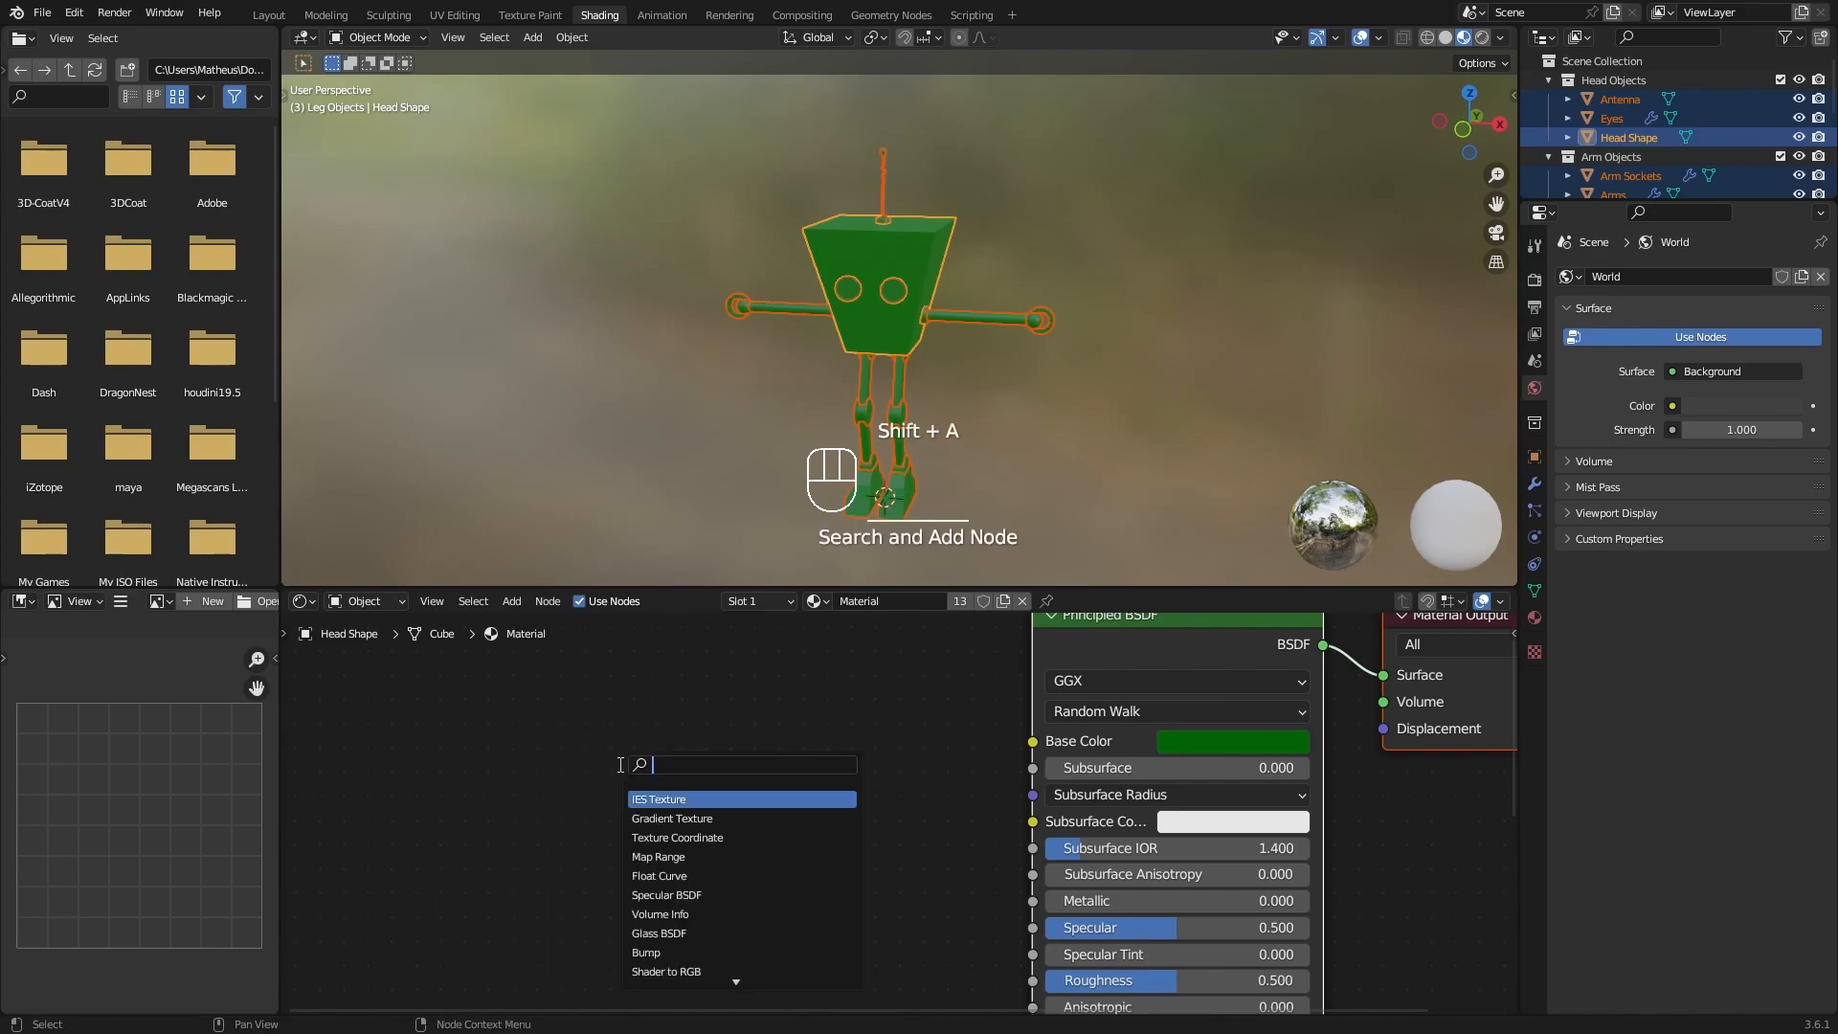
type("image")
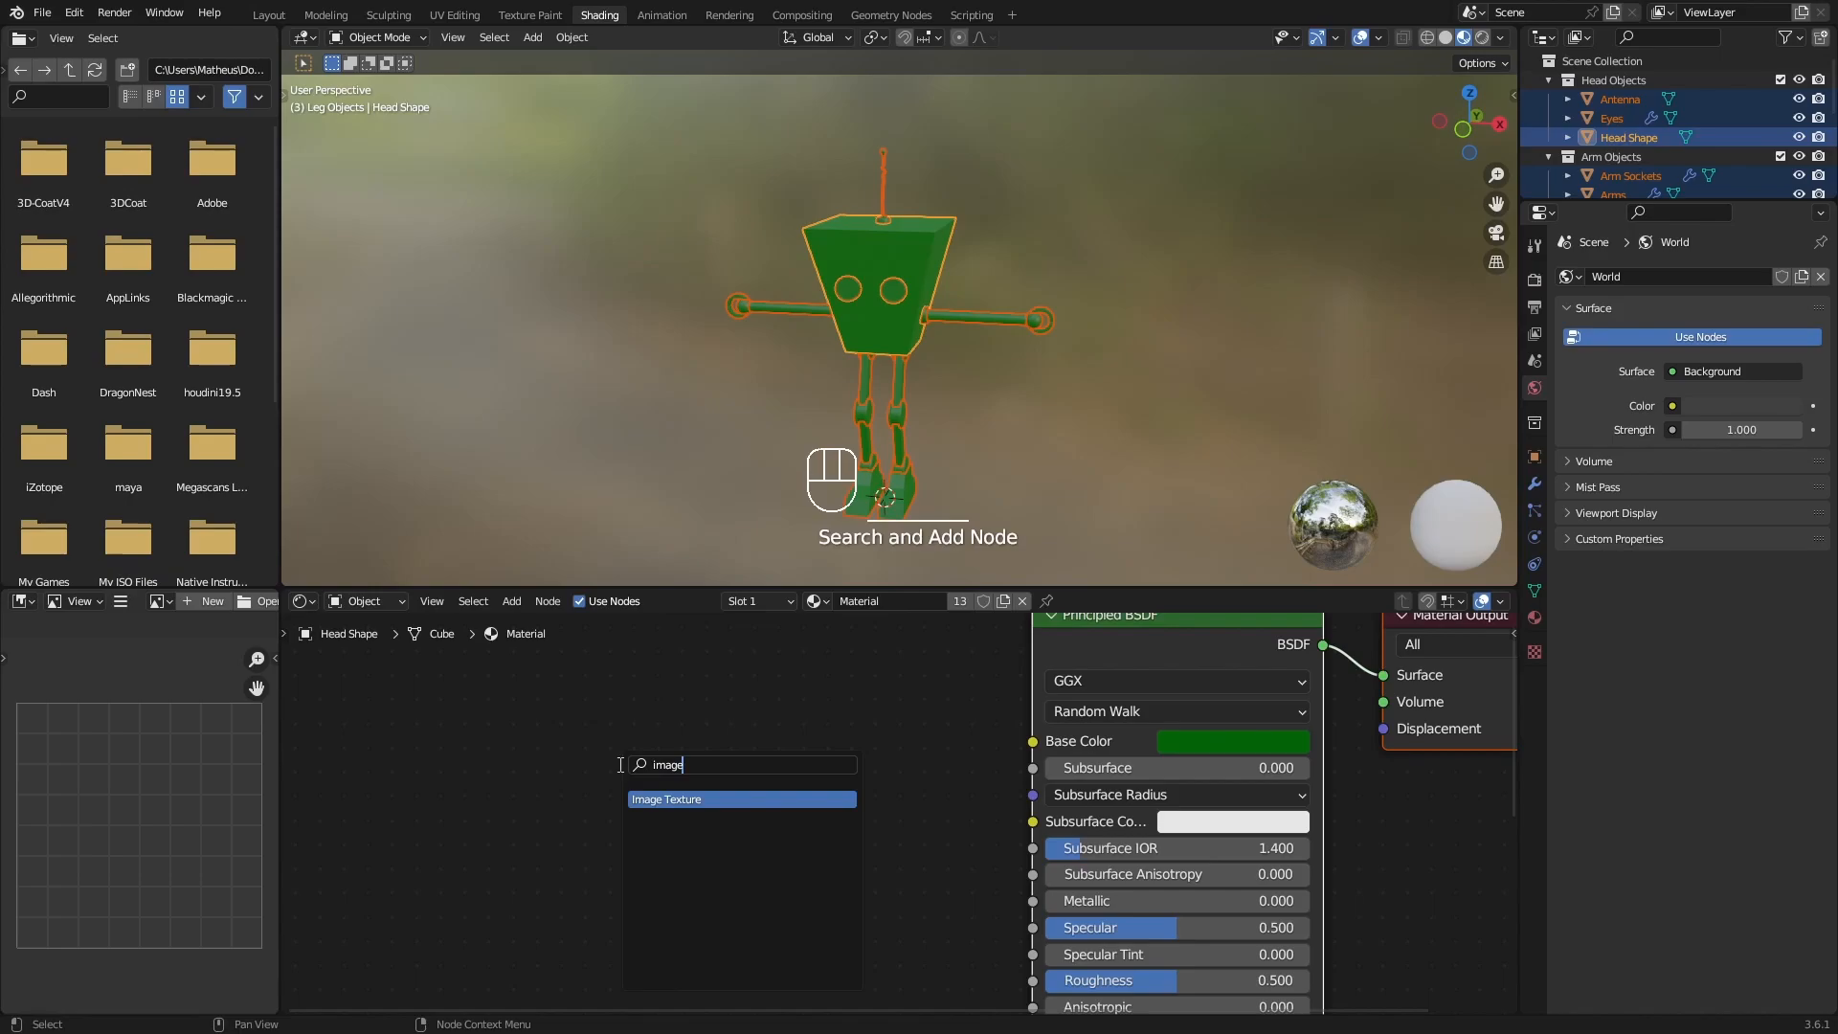
key("Return")
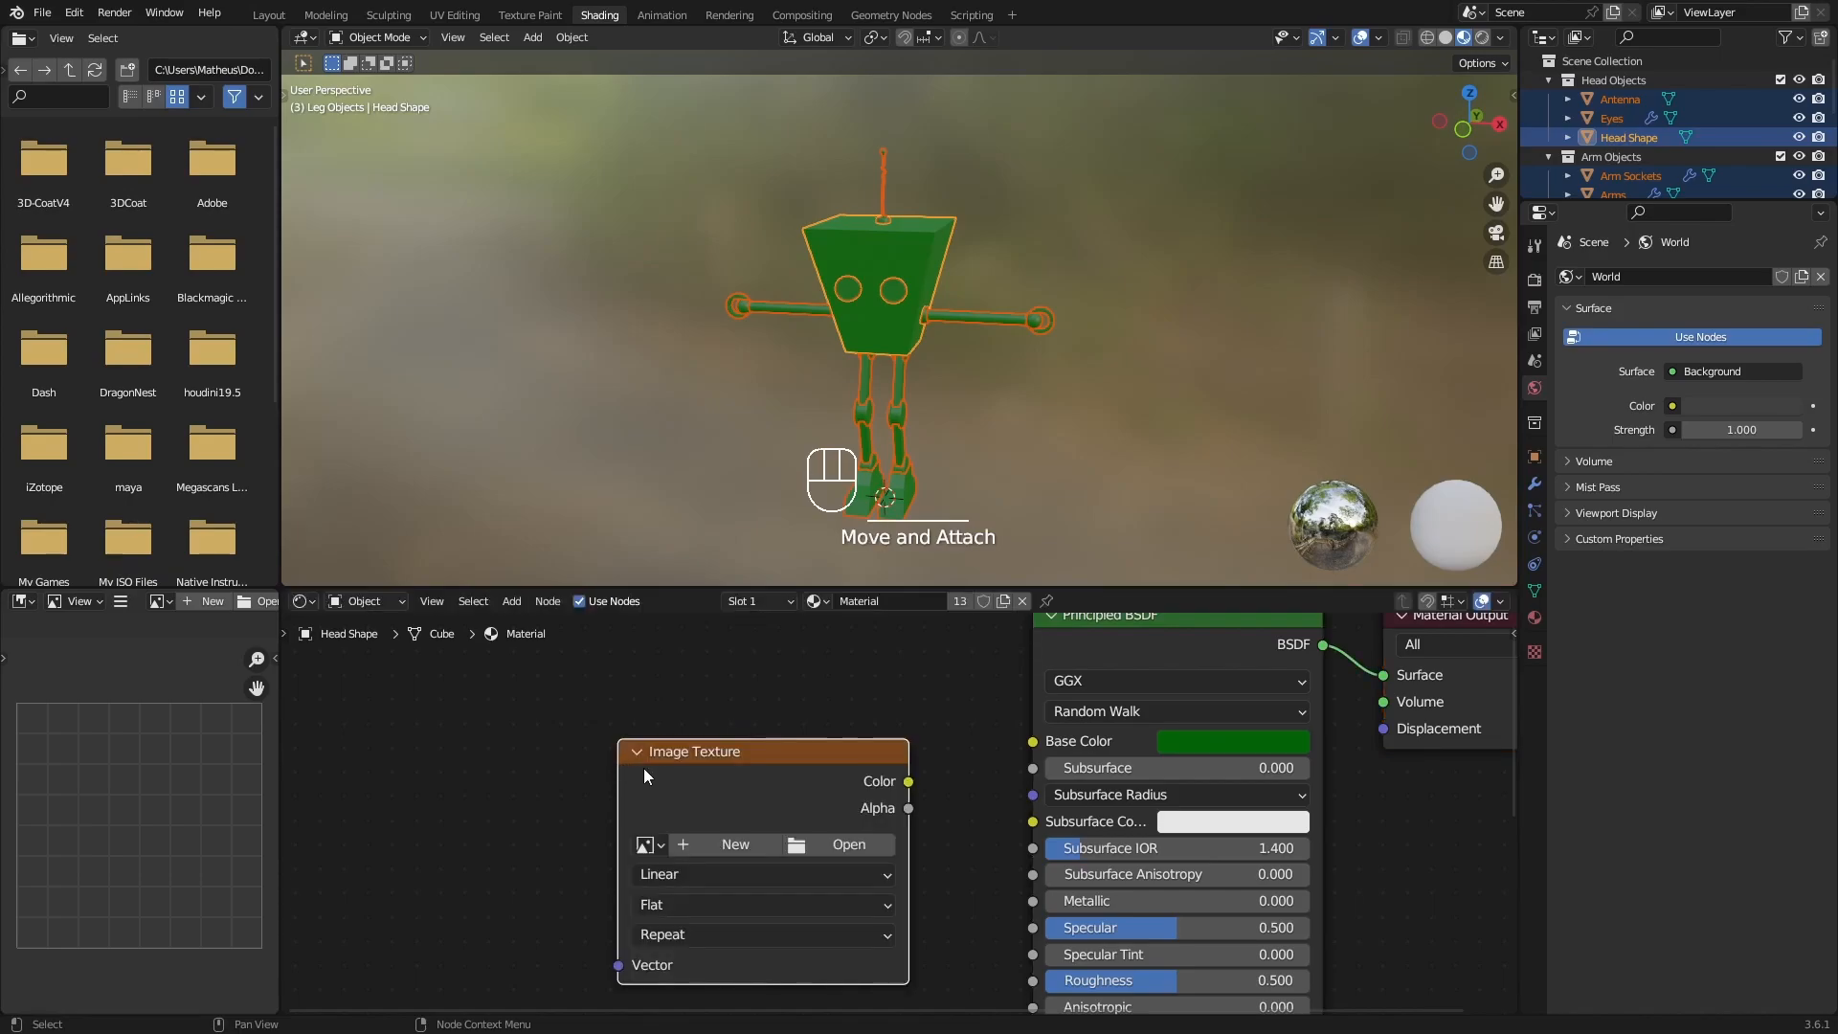
left_click(673, 715)
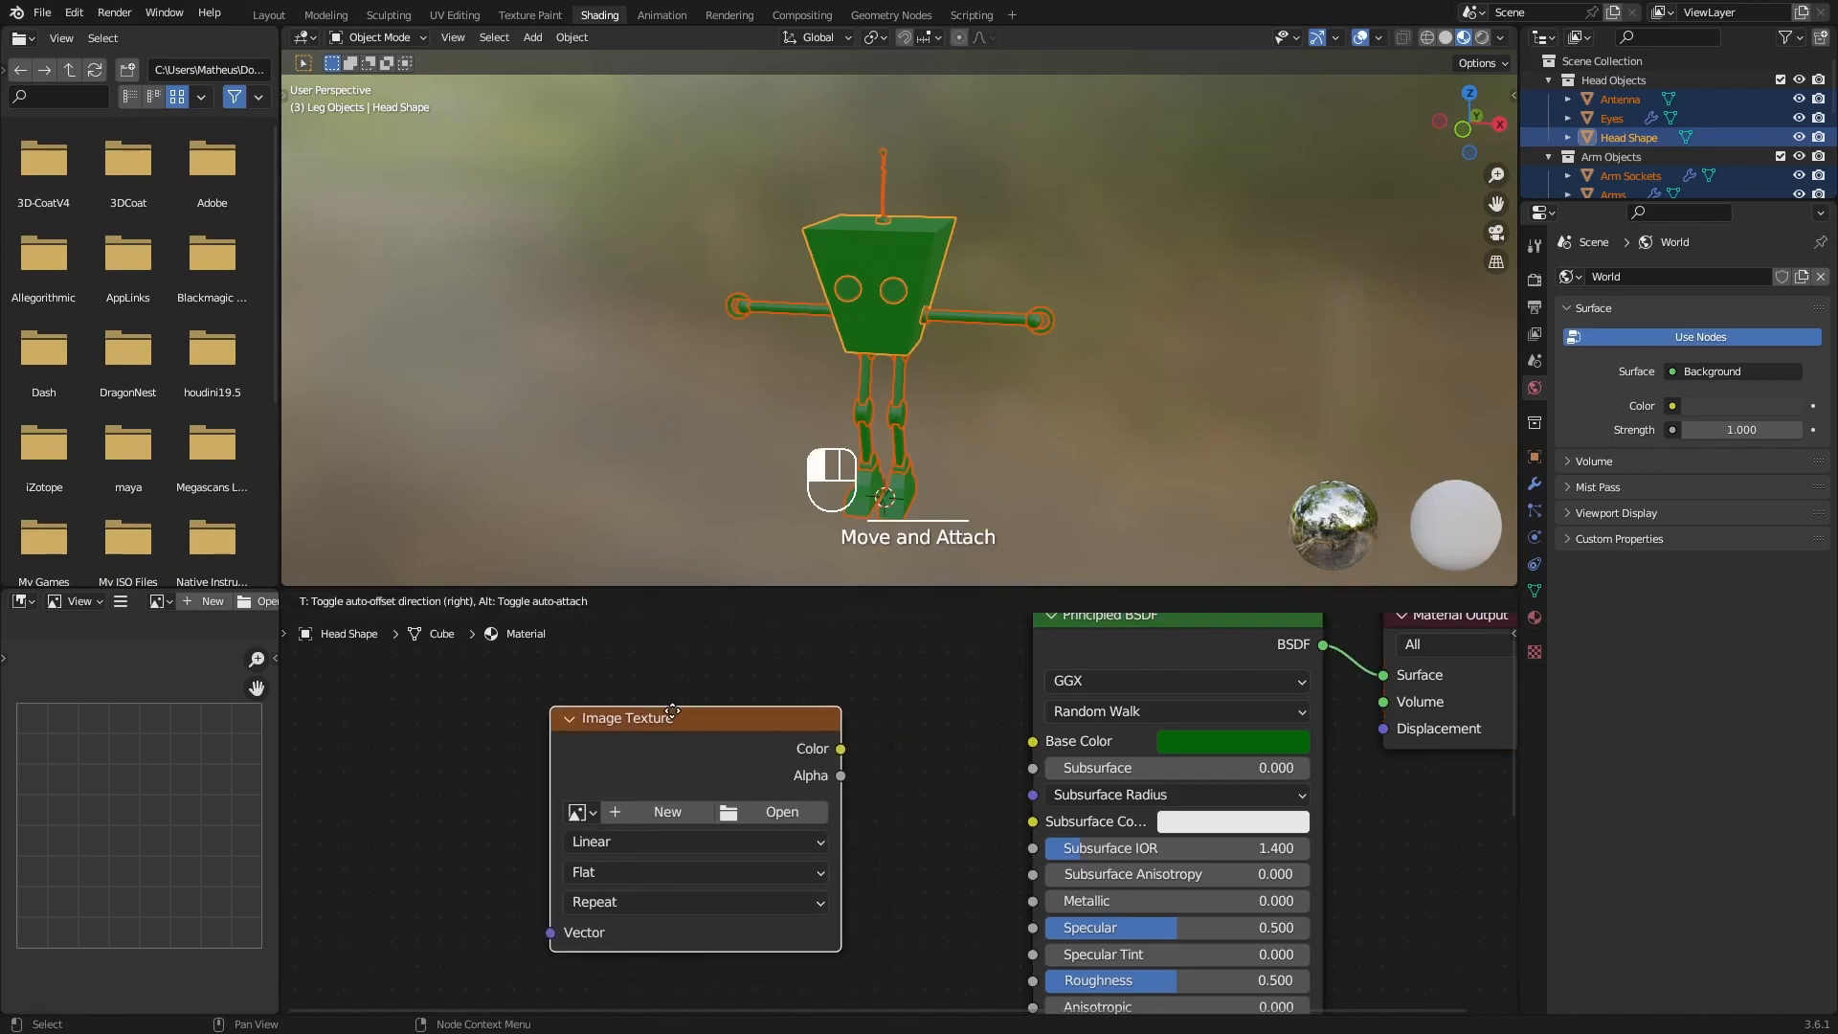
Create a UV Grid image named UV_Checker without alpha in the texture node, and move the node farther from the Principled BSDF.
left_click(647, 808)
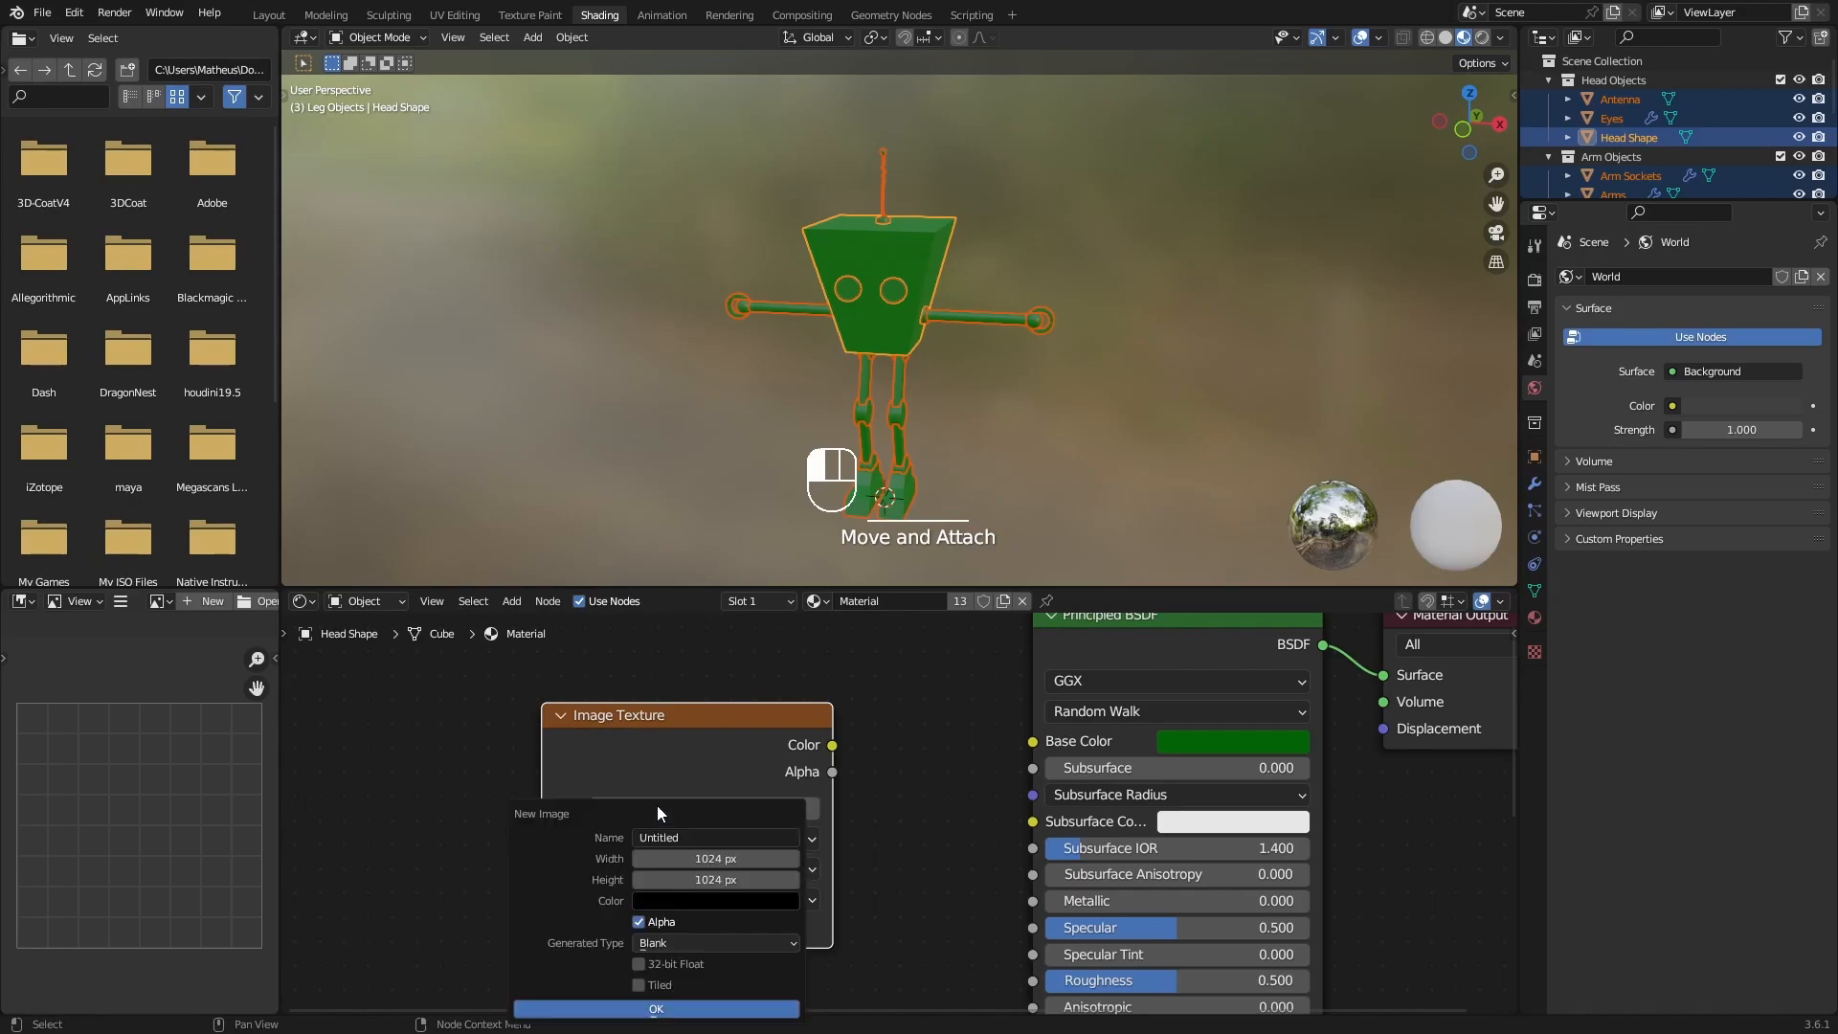
left_click(712, 838)
type("UV")
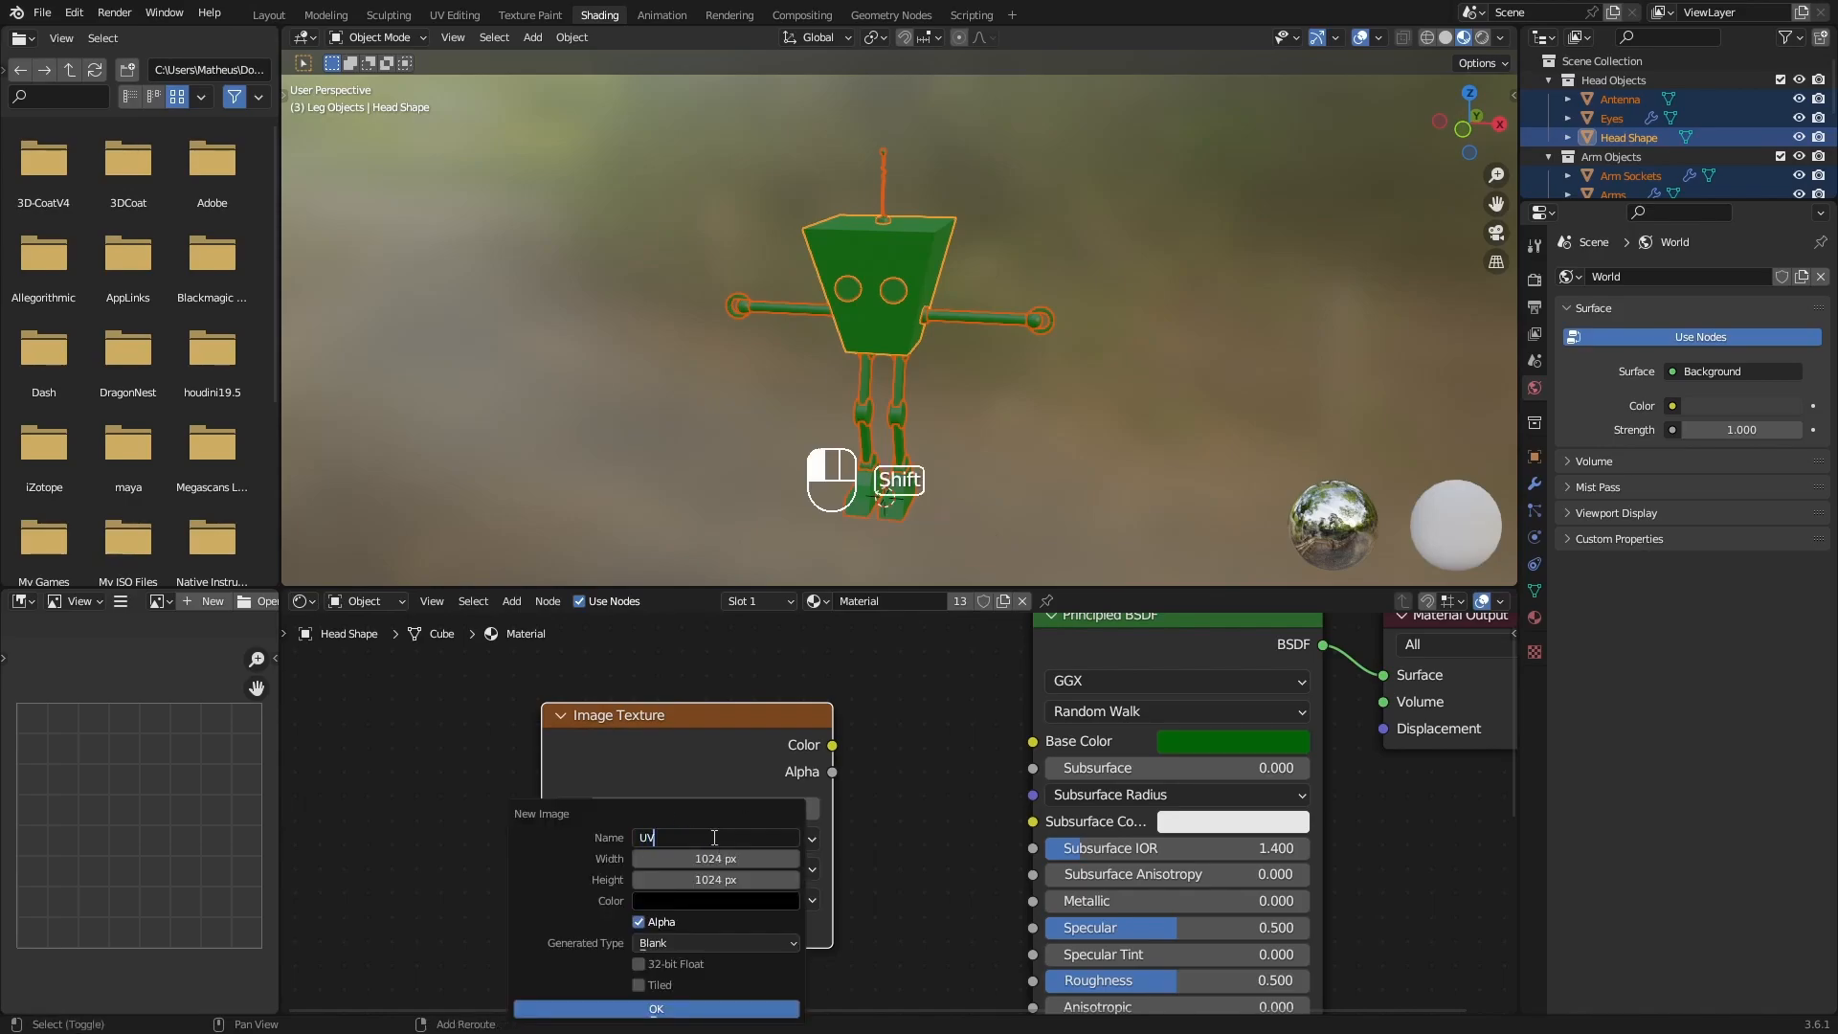
type("_Checker")
key("Return")
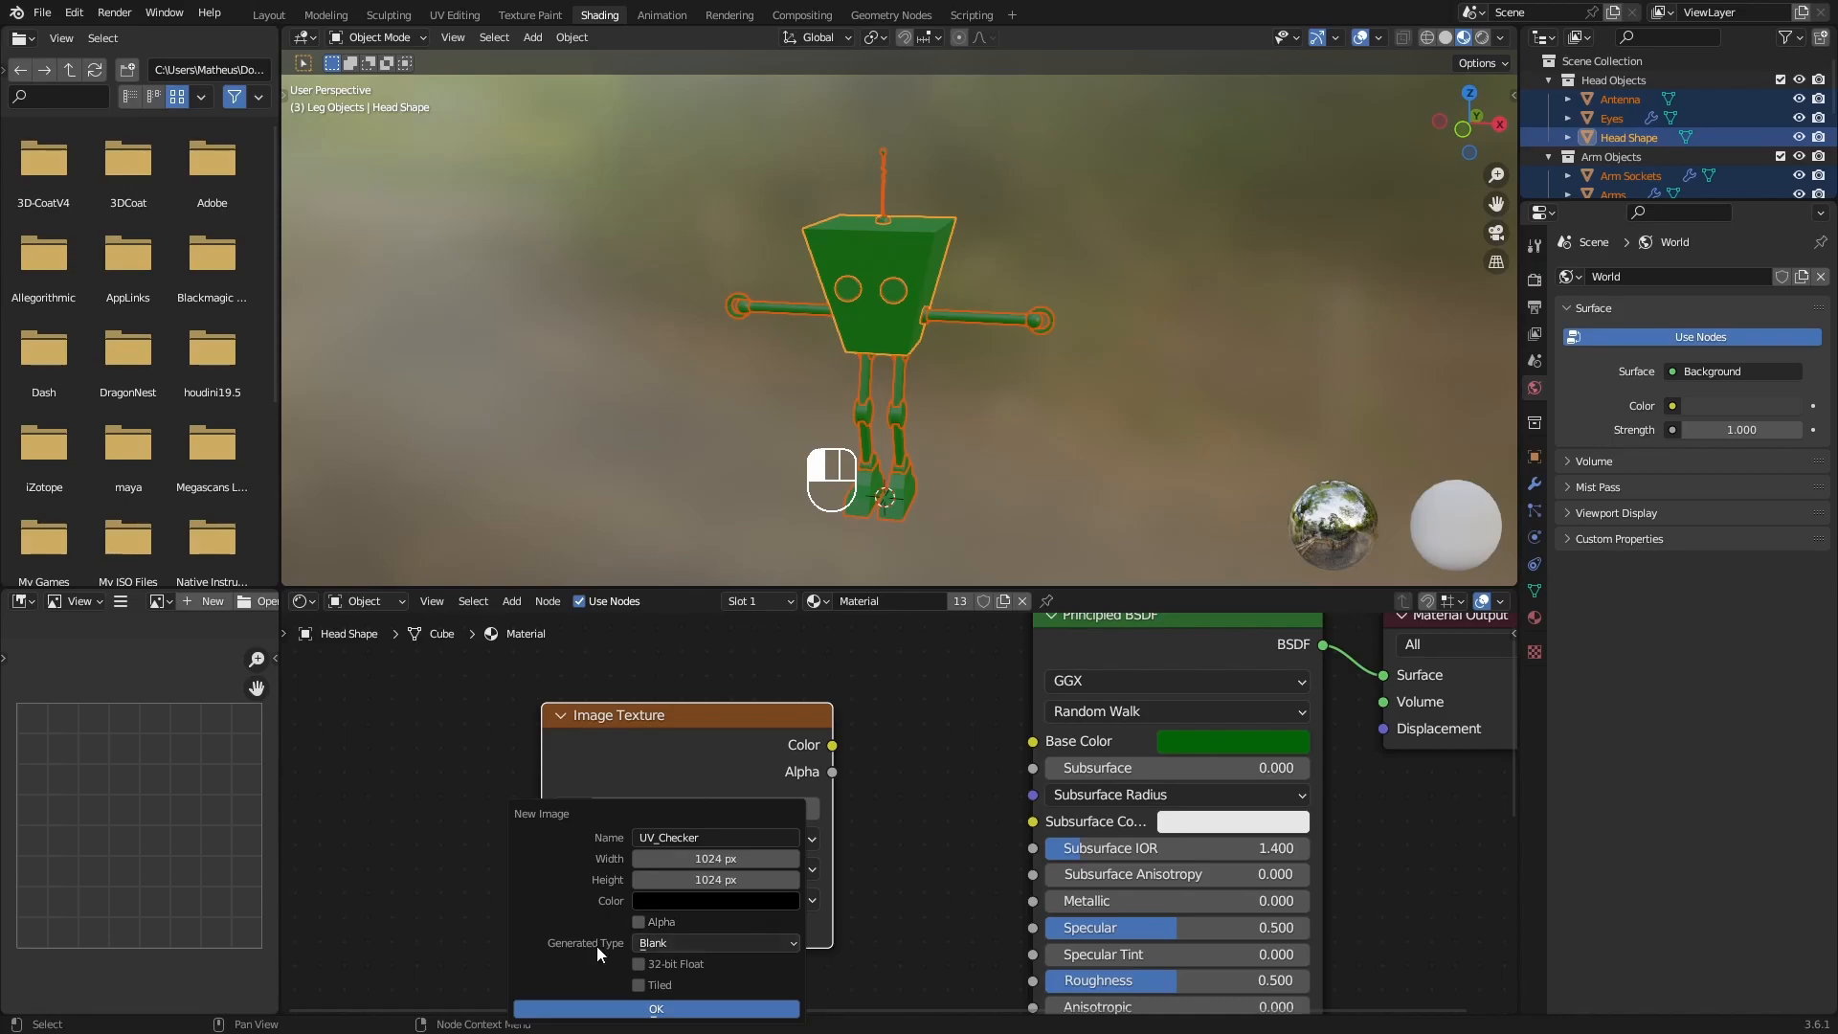
left_click(692, 945)
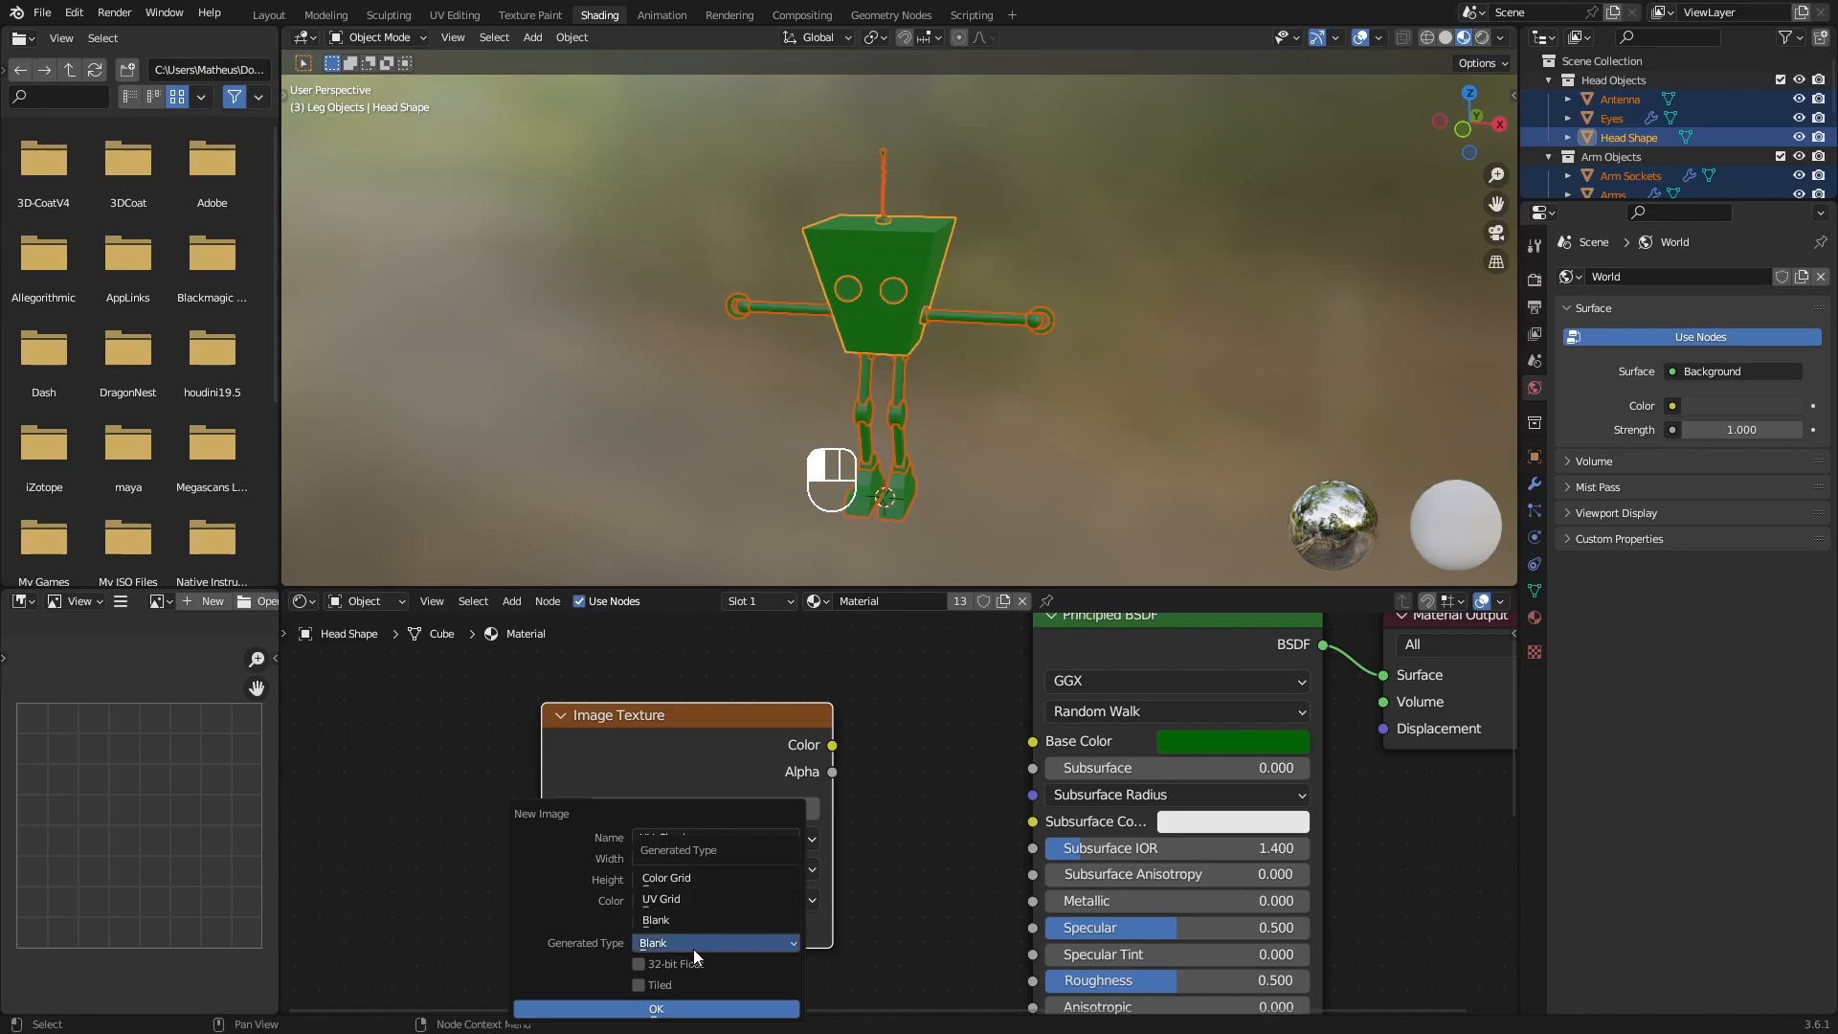
left_click(704, 899)
left_click(708, 1010)
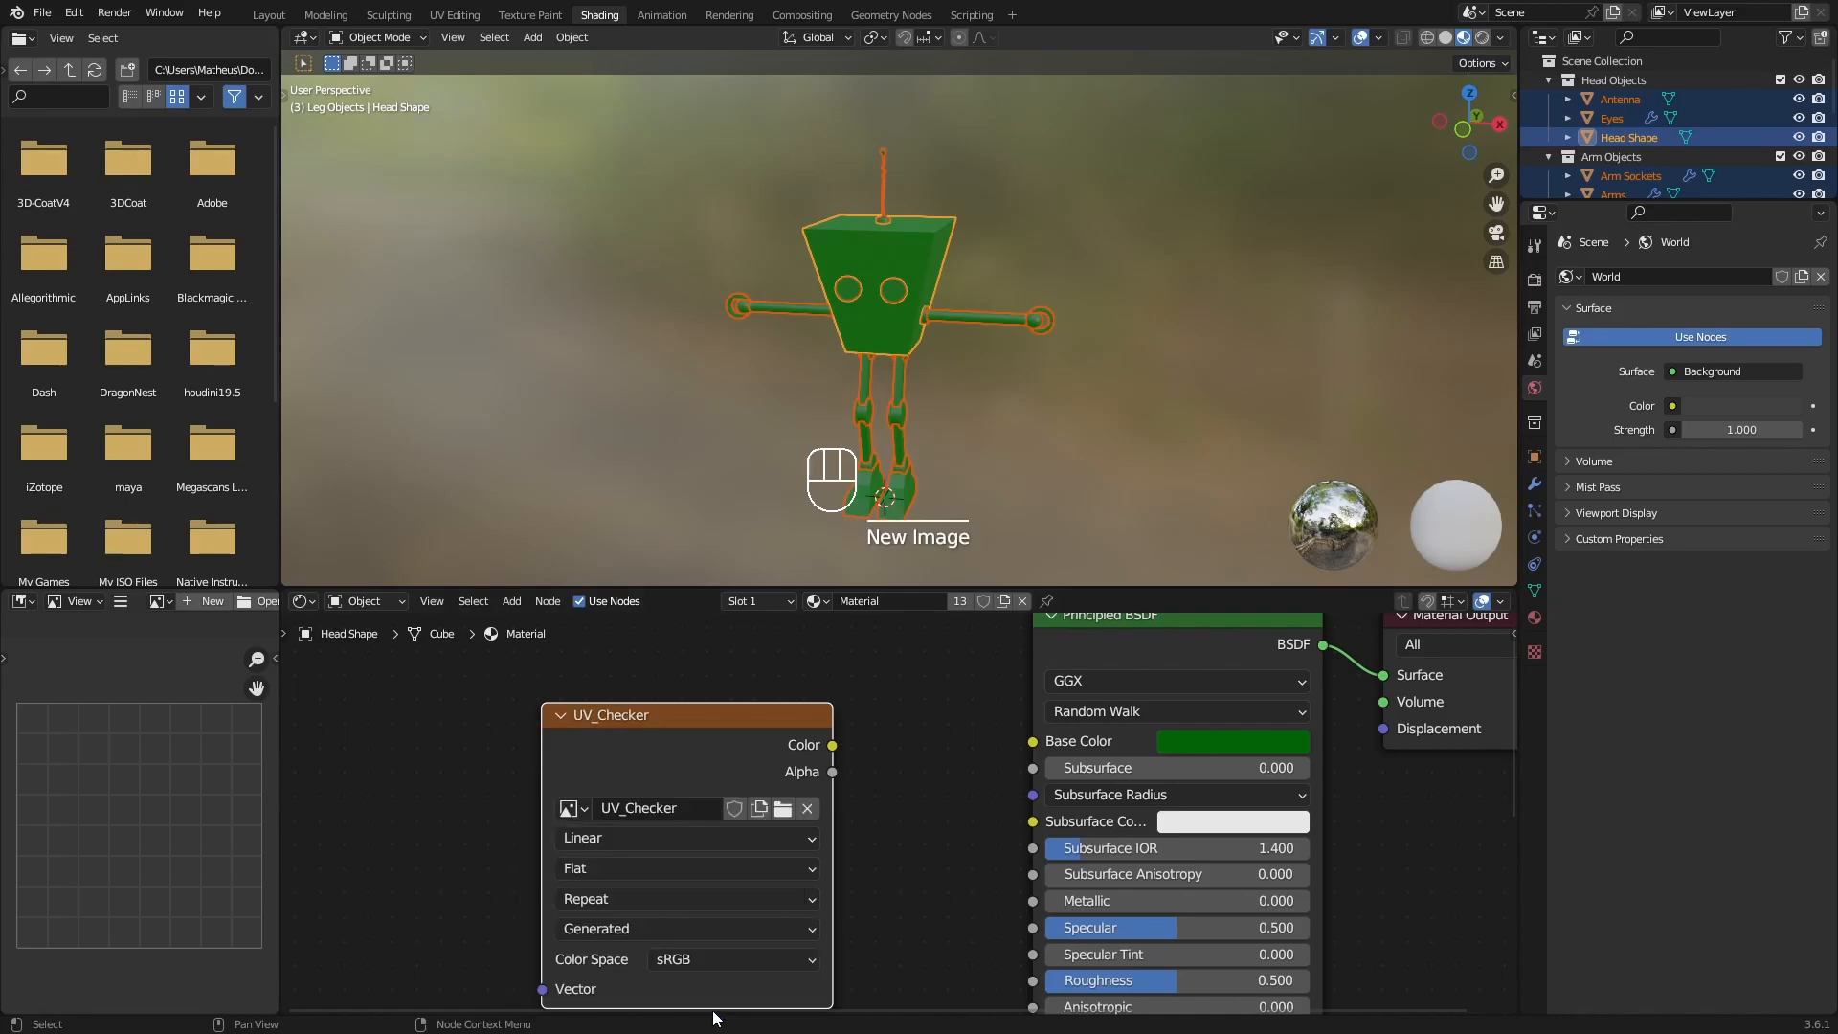
left_click_drag(714, 754, 632, 726)
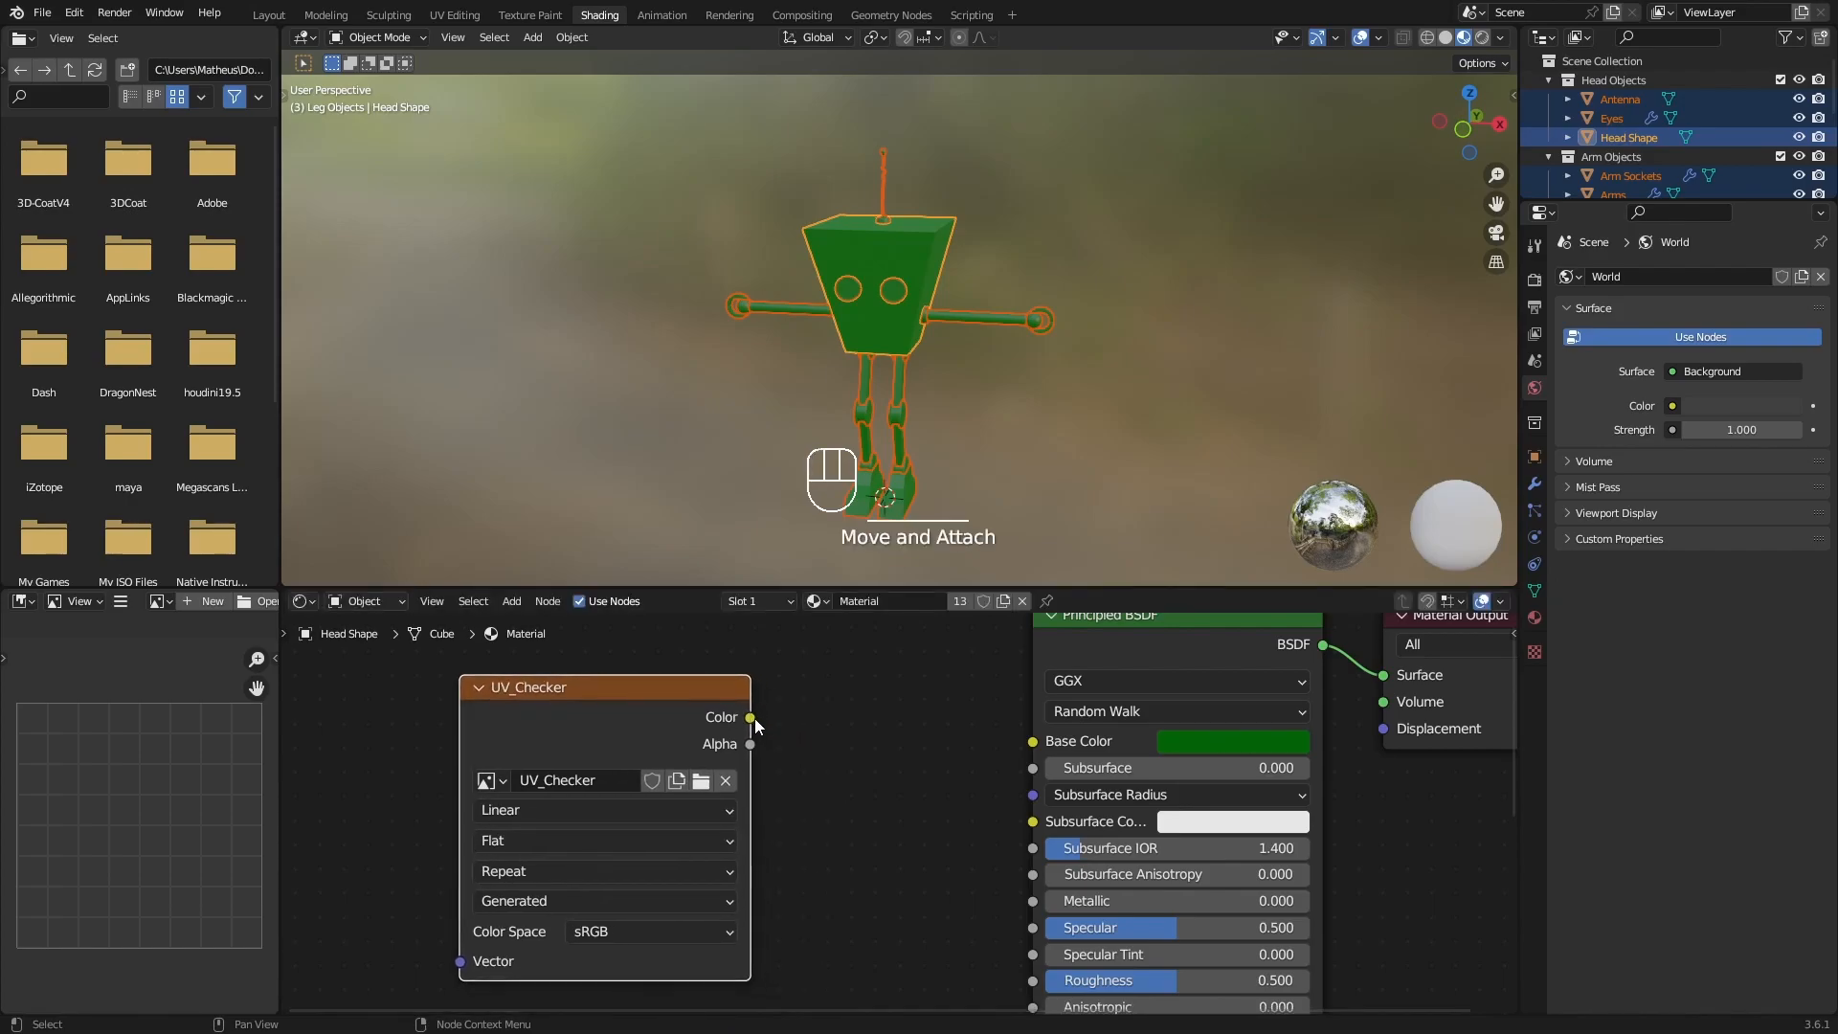
Connect the UV_Checker texture's Color output to the Principled BSDF's Base Color input.
left_click_drag(750, 718, 1038, 745)
middle_click_drag(966, 431, 994, 413)
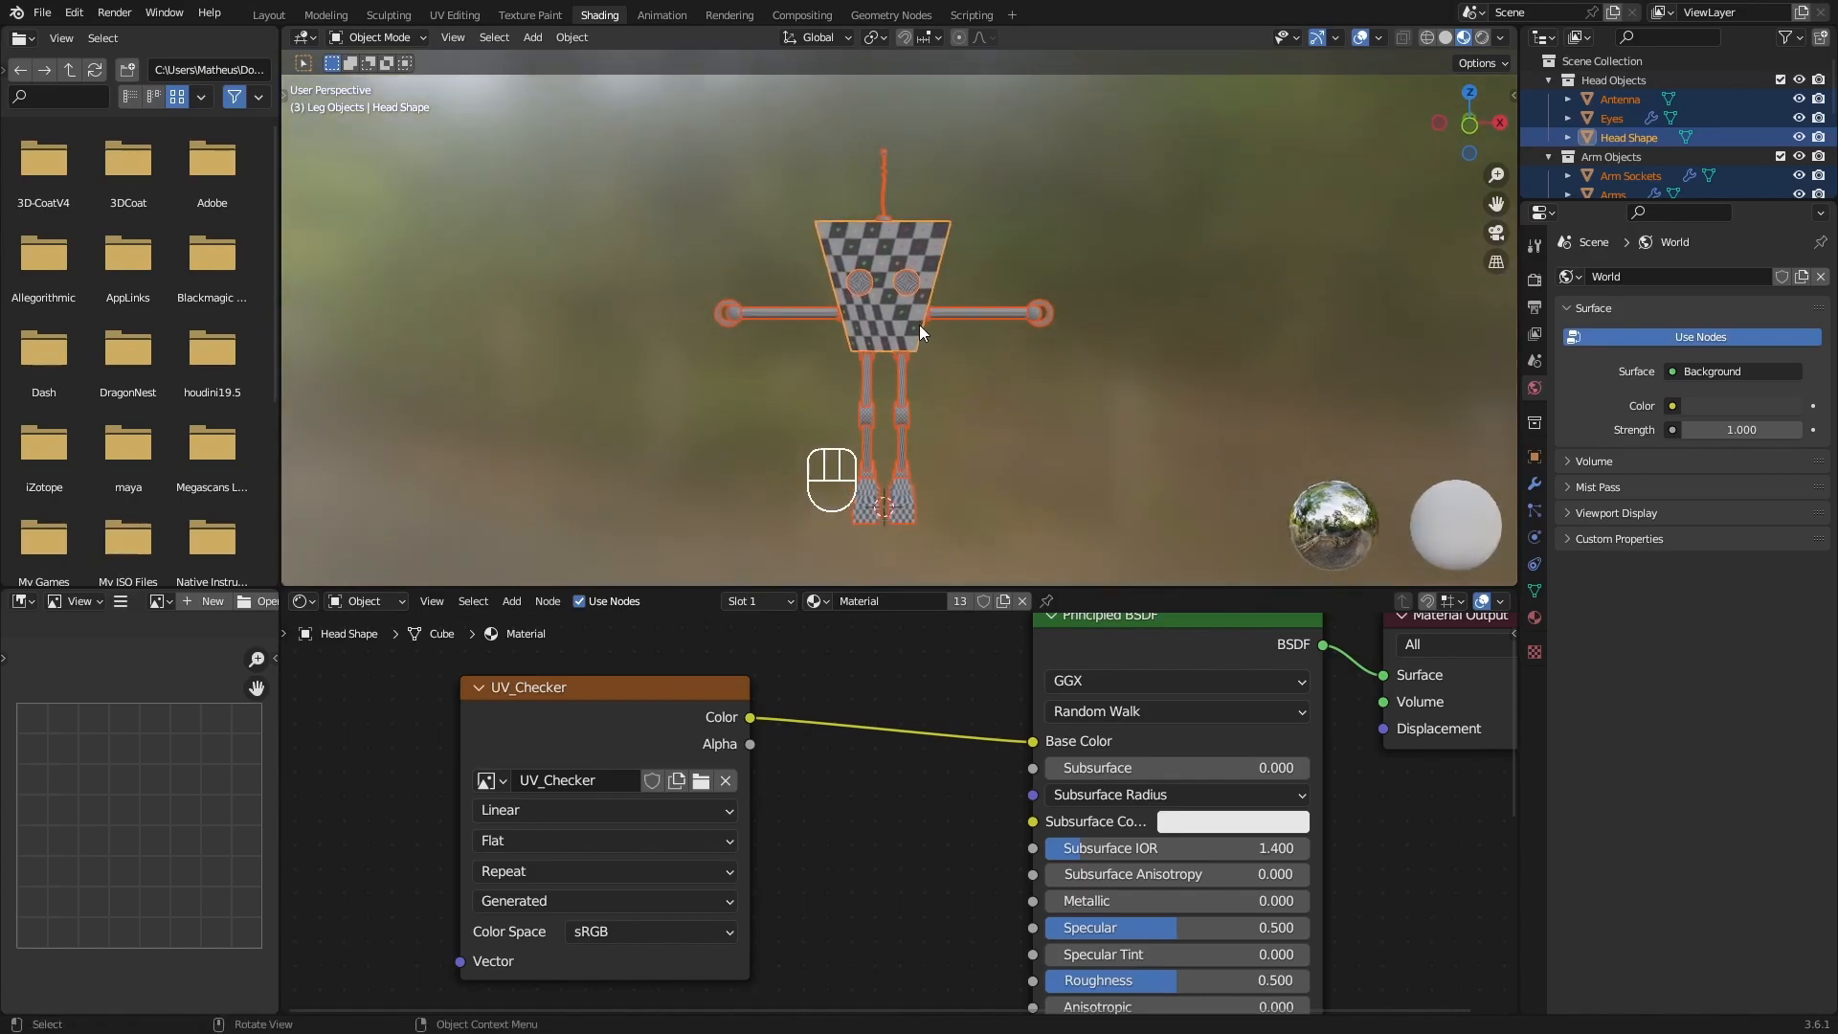
scroll(915, 305, "up", 6)
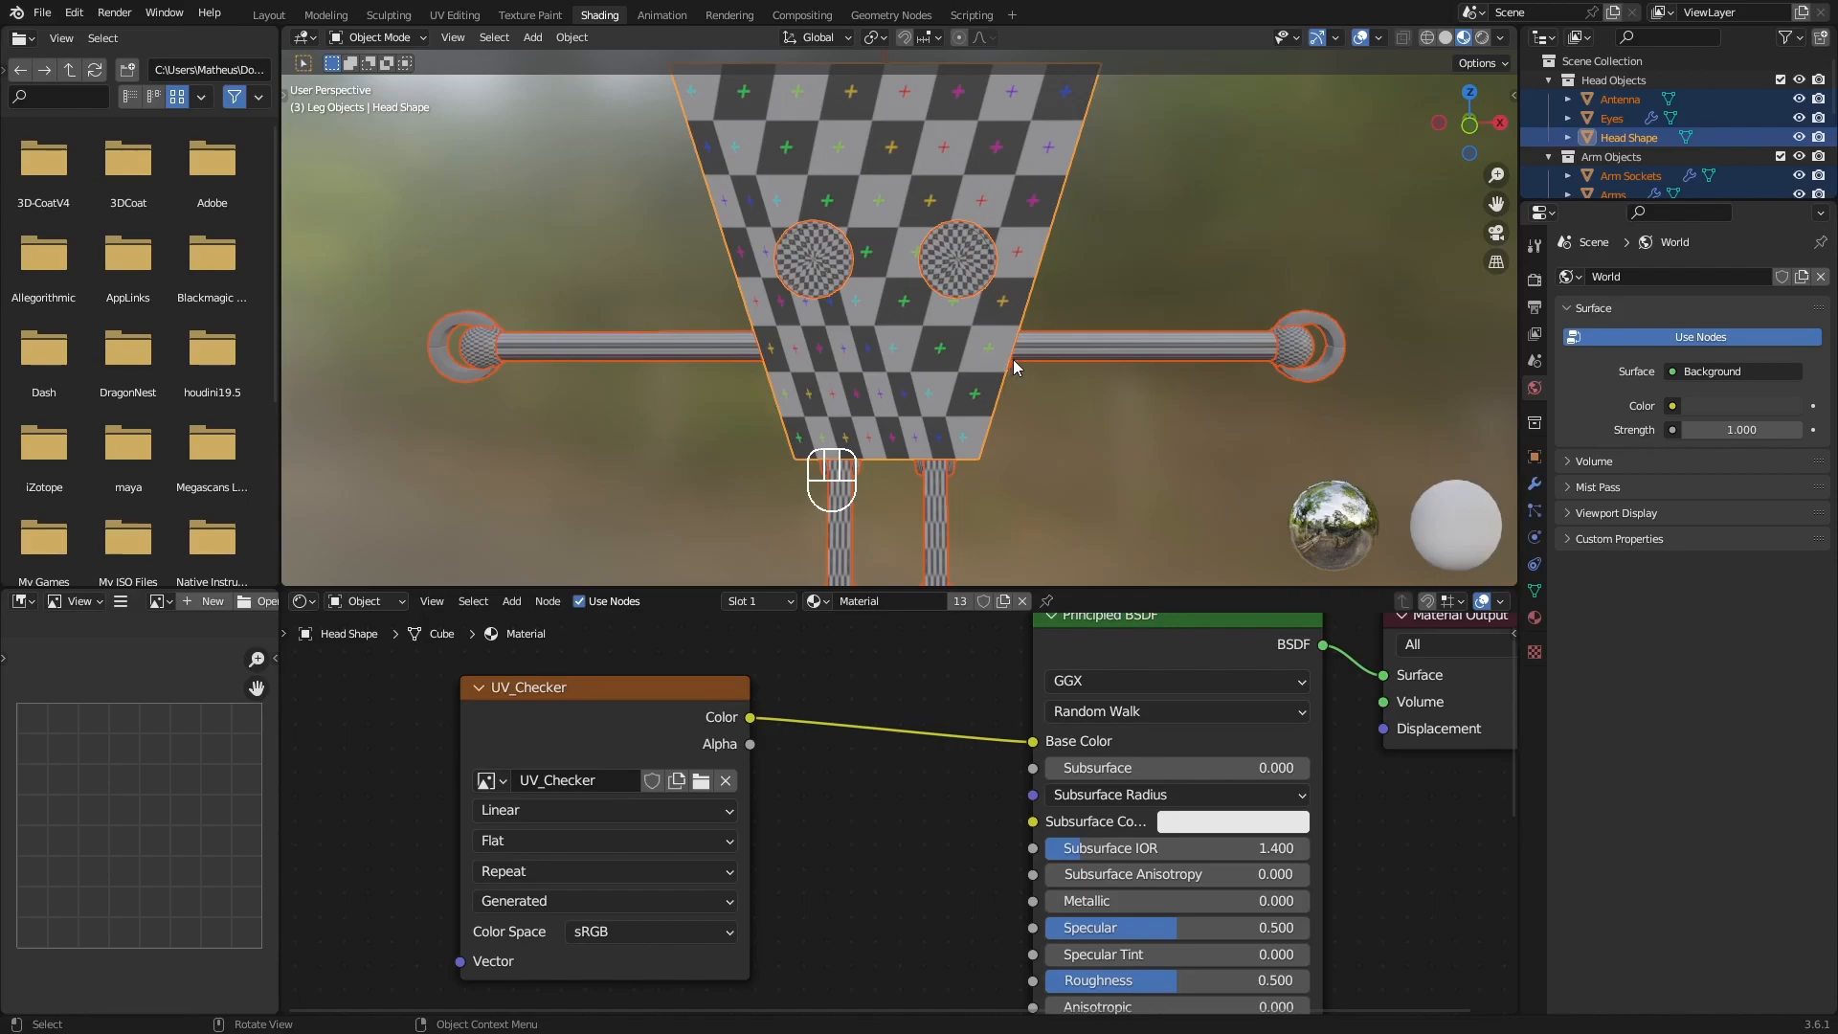
Examine how the checker pattern is stretched and scaled across the robot's head, eyes, arms and legs.
mouse_move(1041, 371)
middle_mouse_down()
mouse_move(835, 364)
mouse_move(1054, 370)
mouse_move(1001, 412)
mouse_move(1016, 393)
middle_mouse_up()
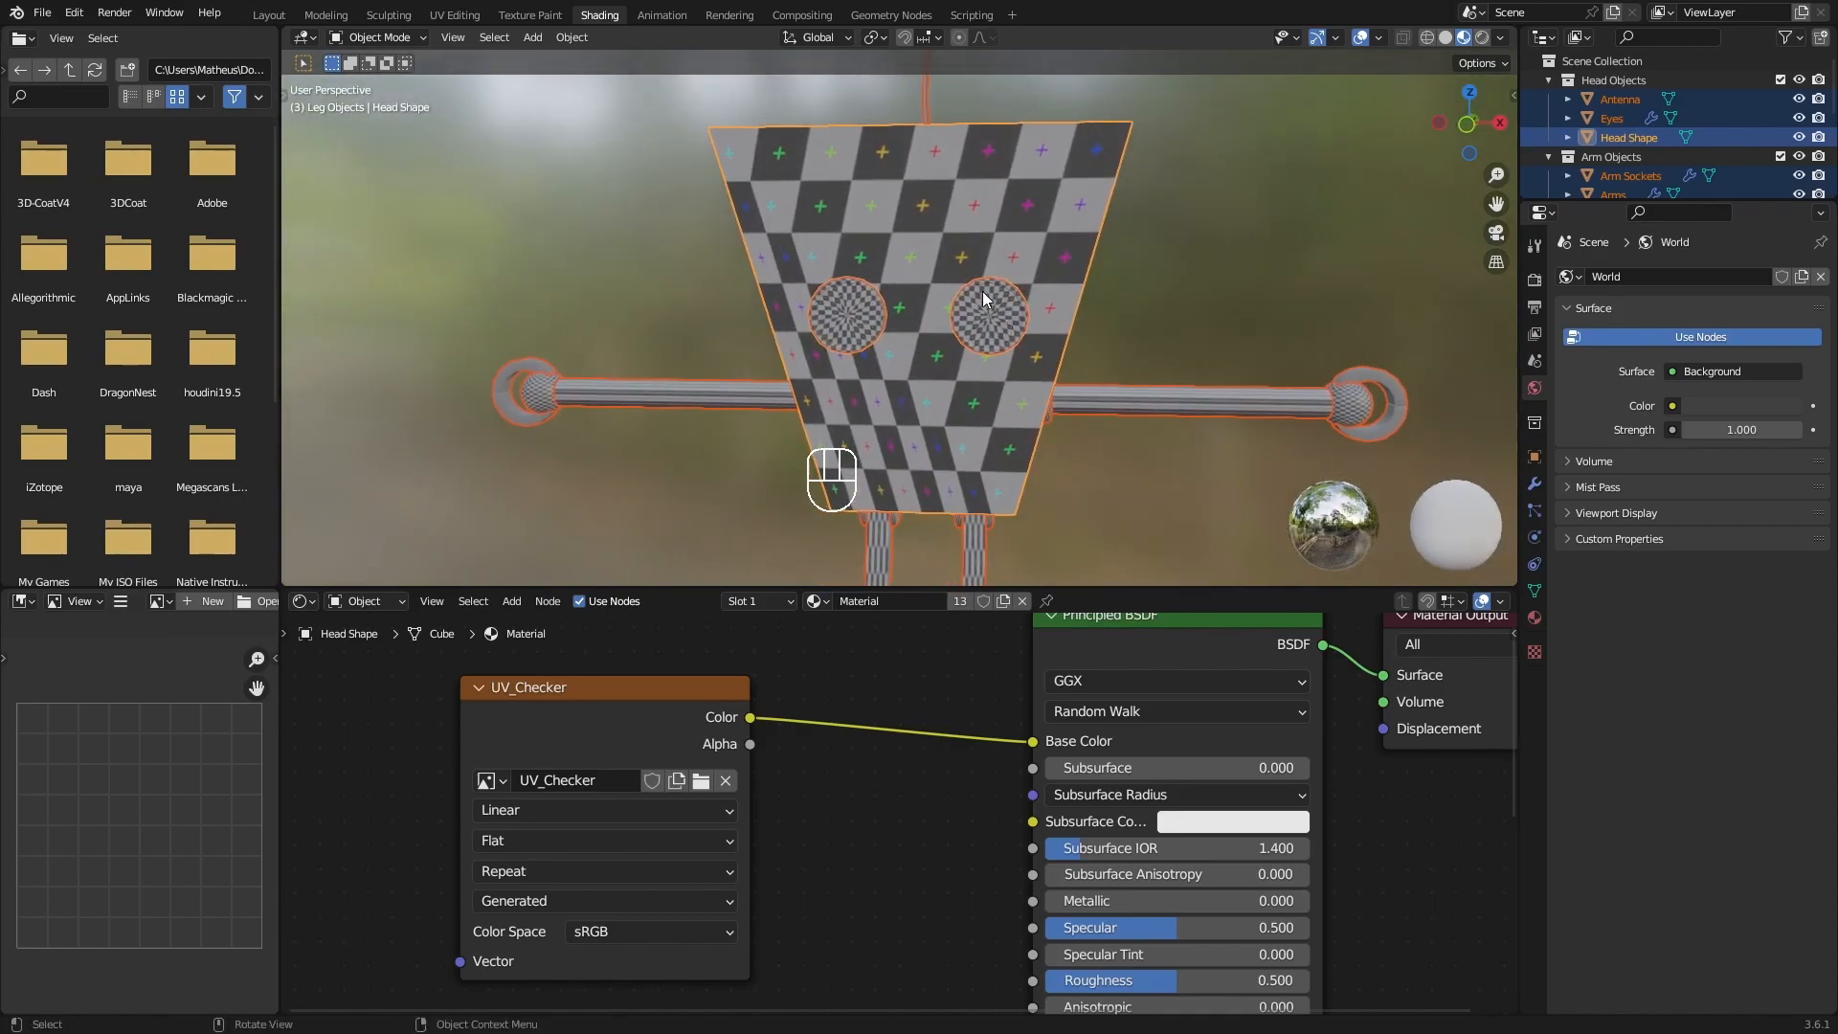
middle_click_drag(988, 300, 926, 340)
scroll(844, 394, "up", 3)
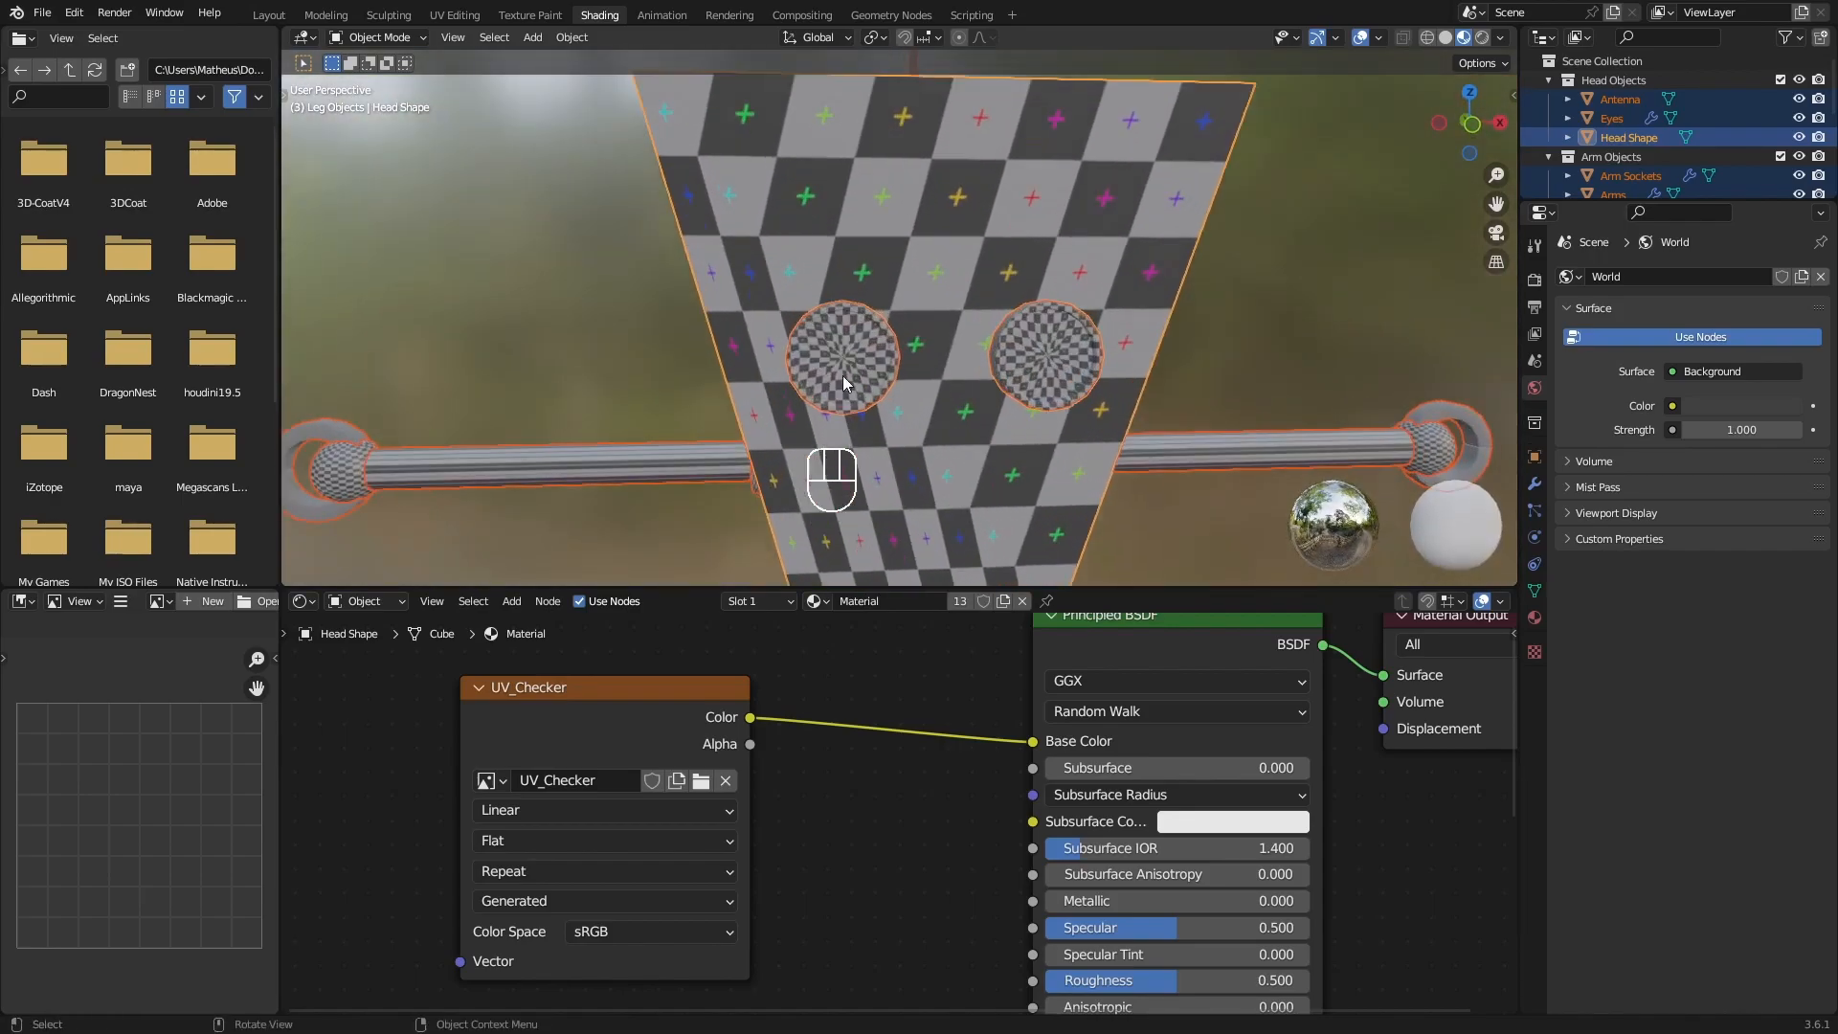
scroll(768, 239, "down", 3, "shift")
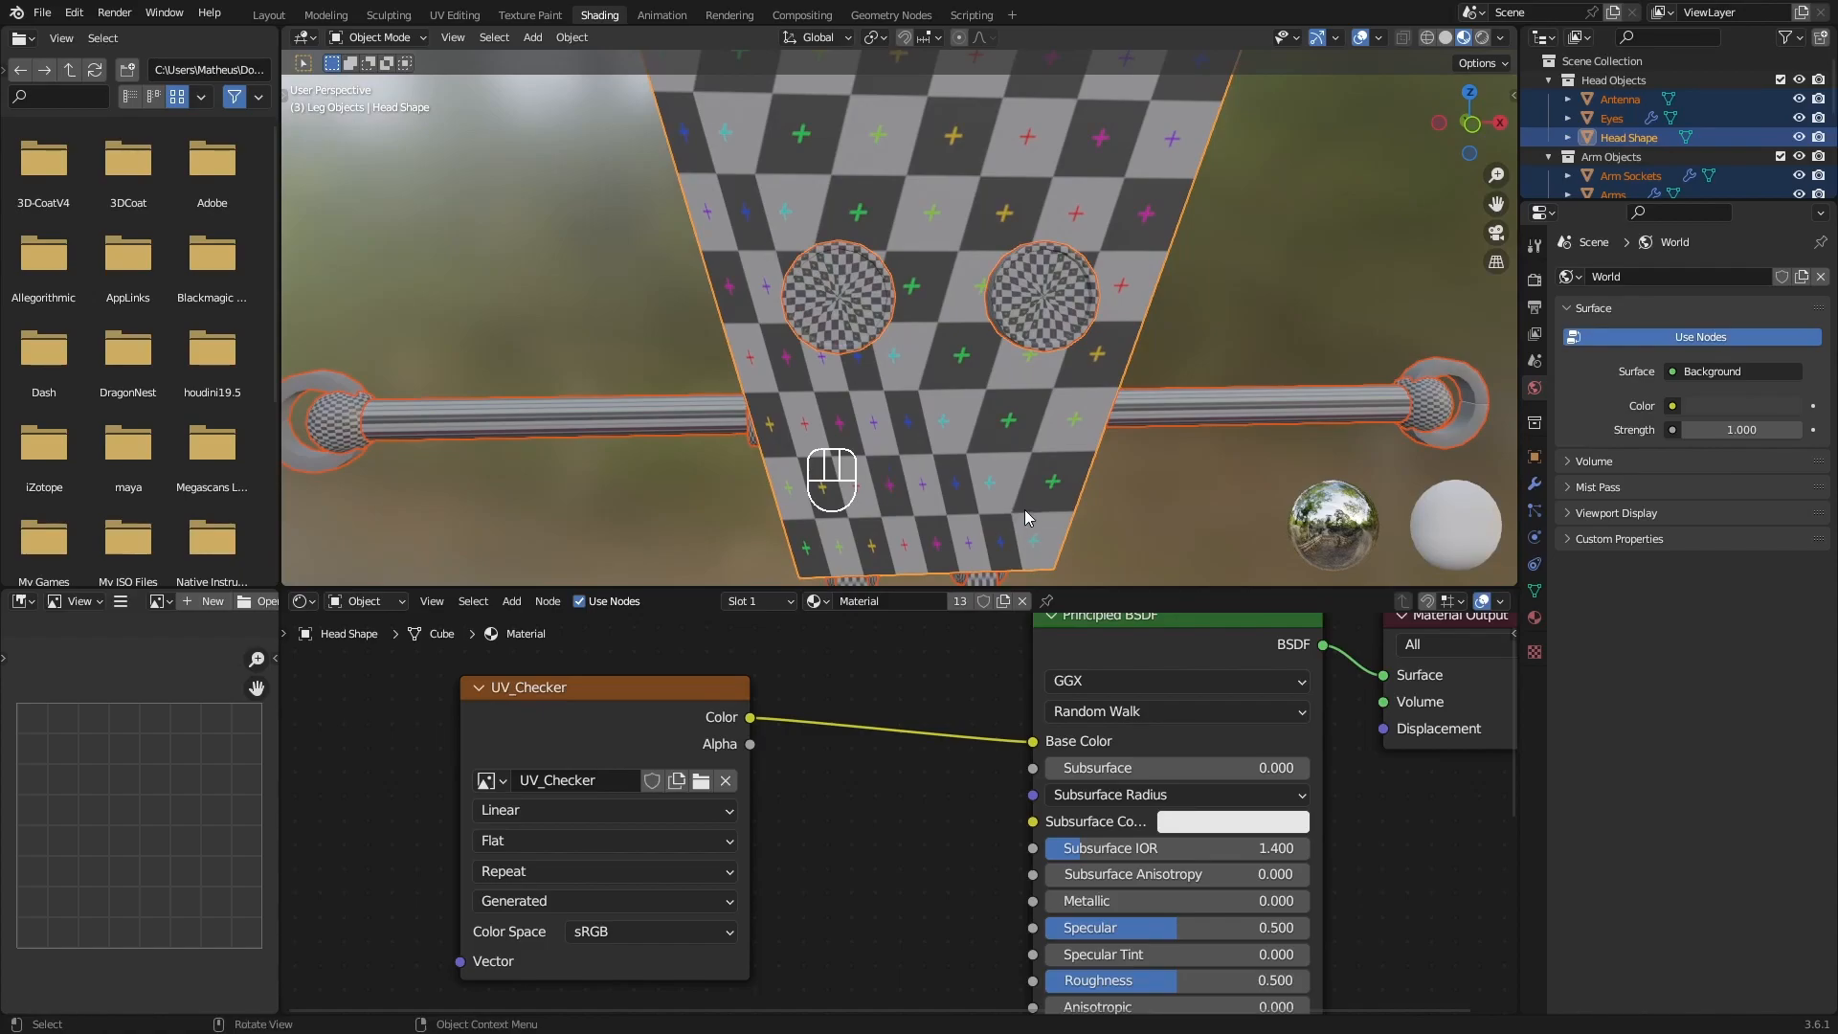
scroll(854, 299, "up", 5)
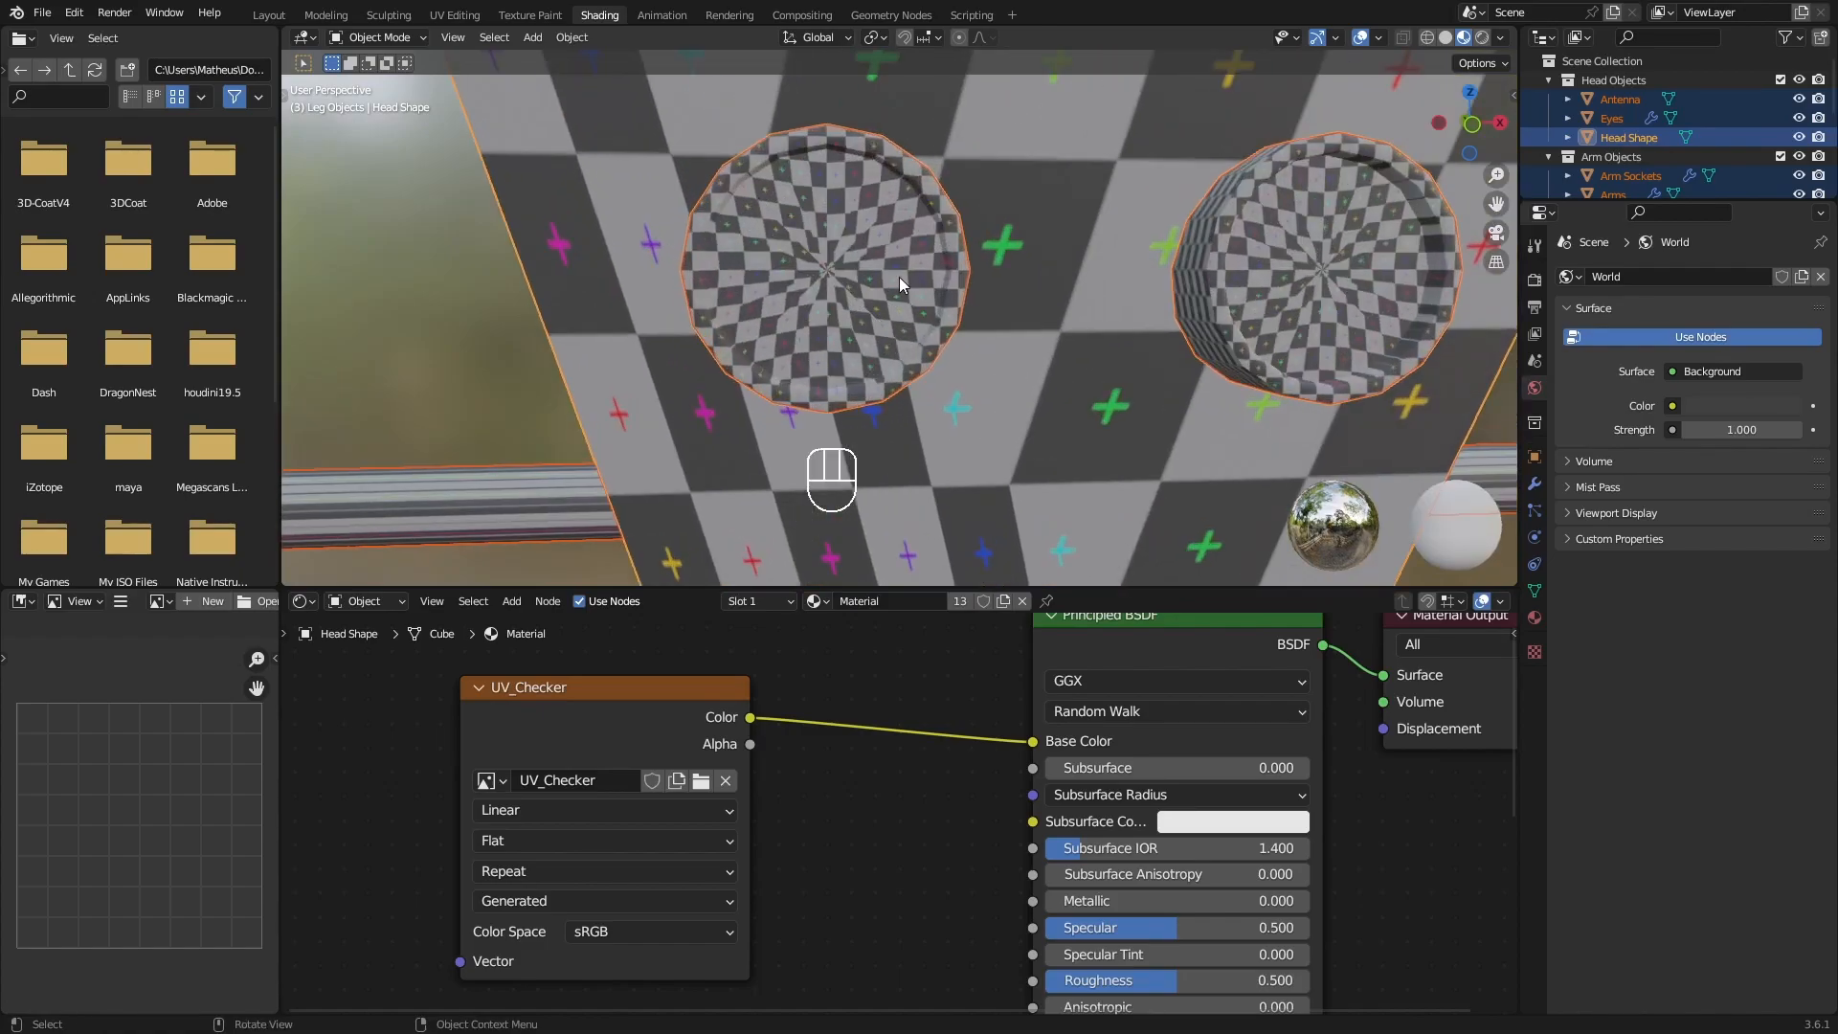
scroll(962, 295, "down", 6)
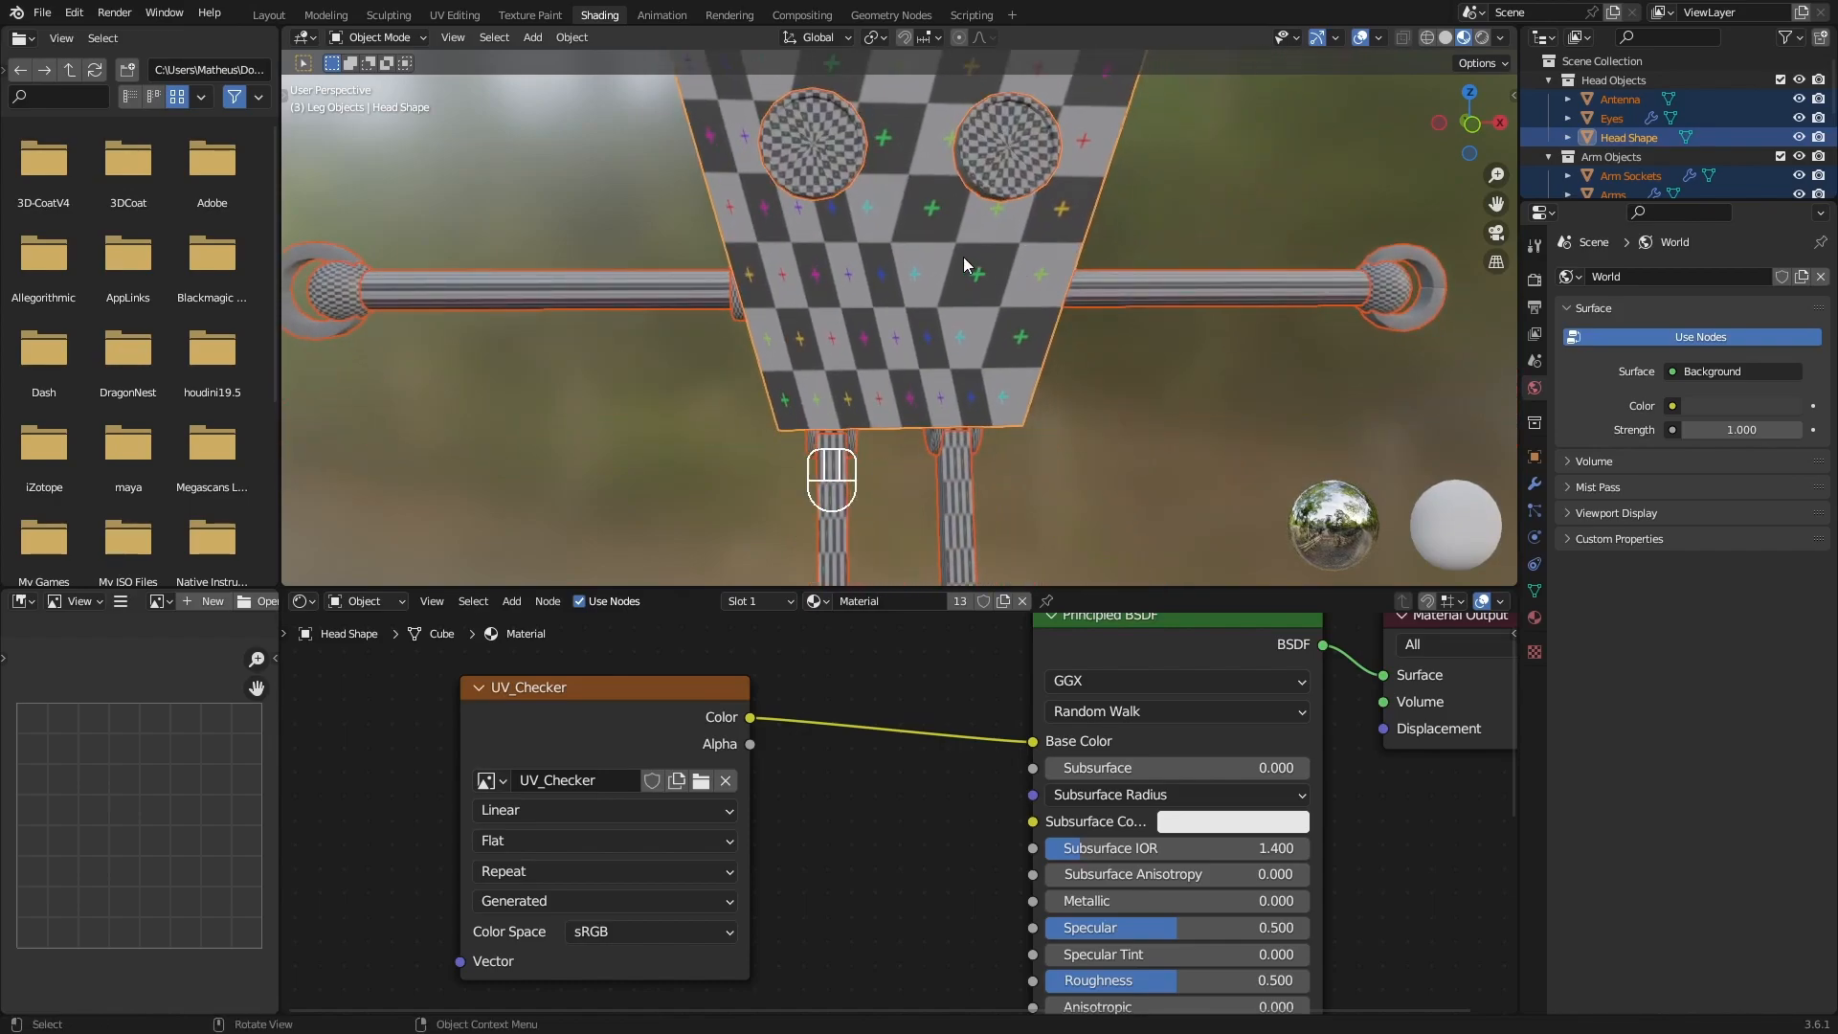
middle_click_drag(965, 234, 934, 349)
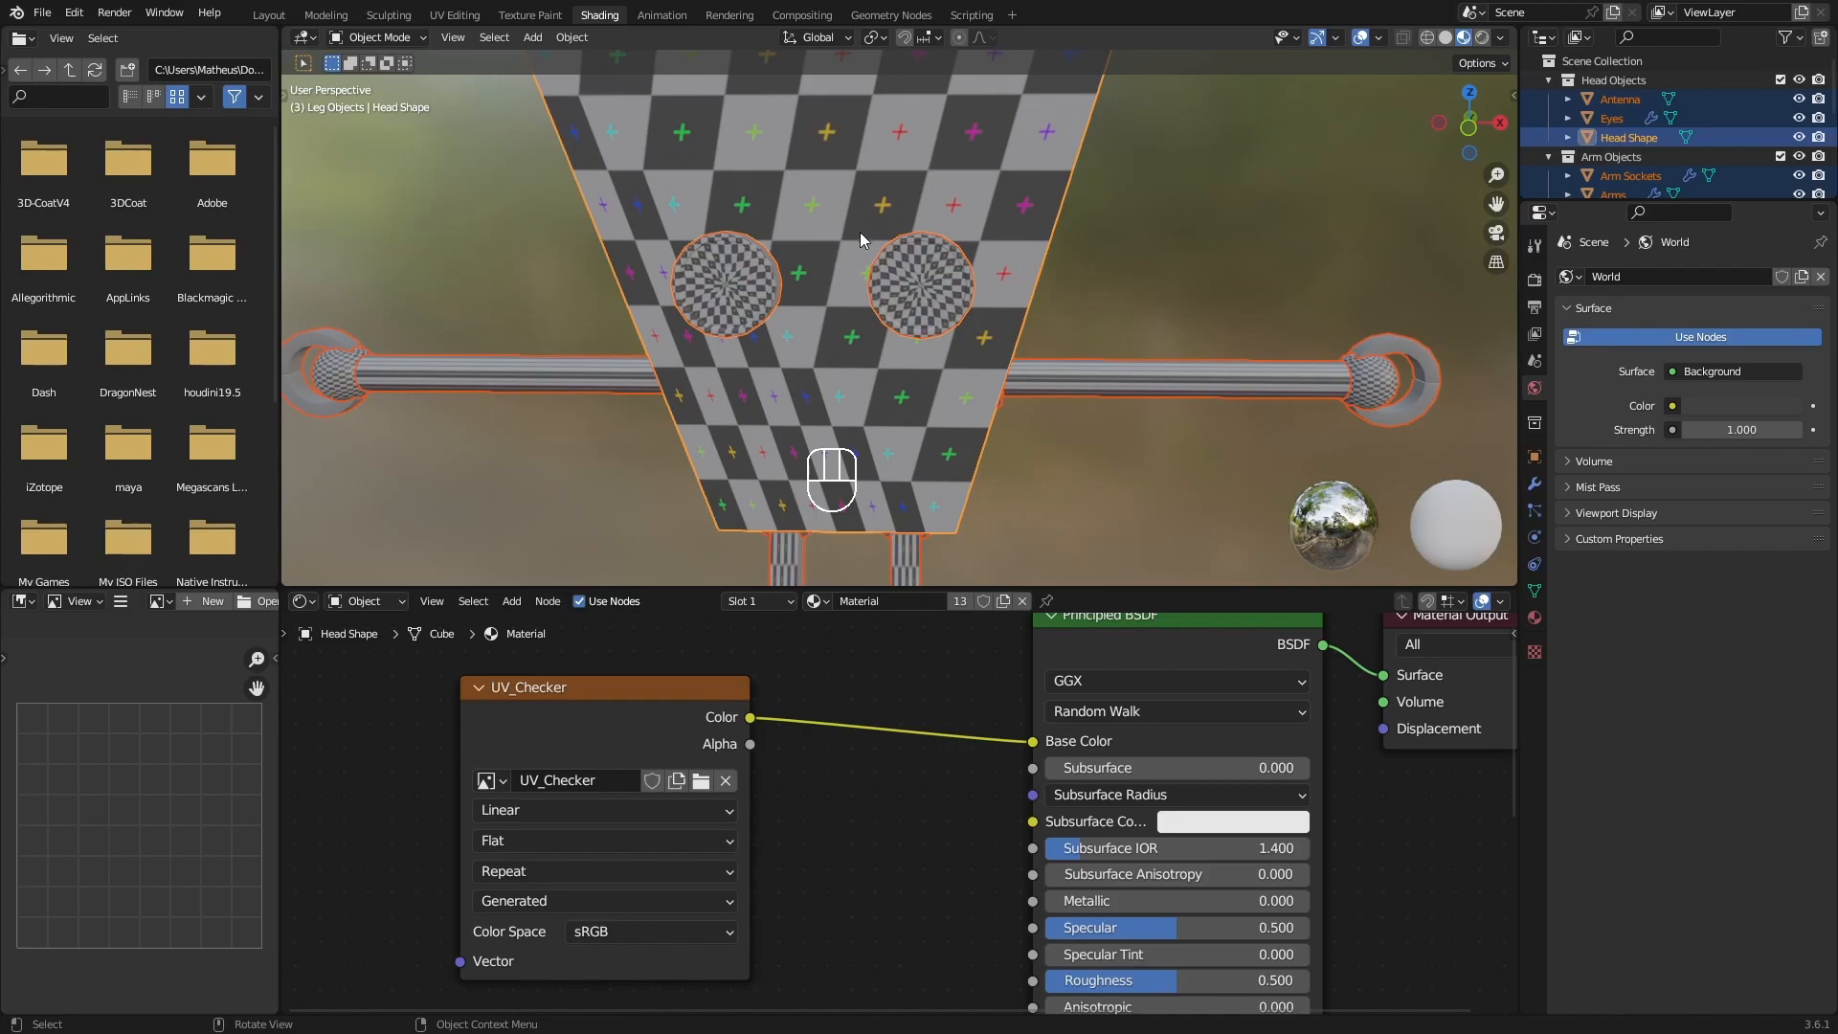
middle_click_drag(915, 232, 906, 233, "shift")
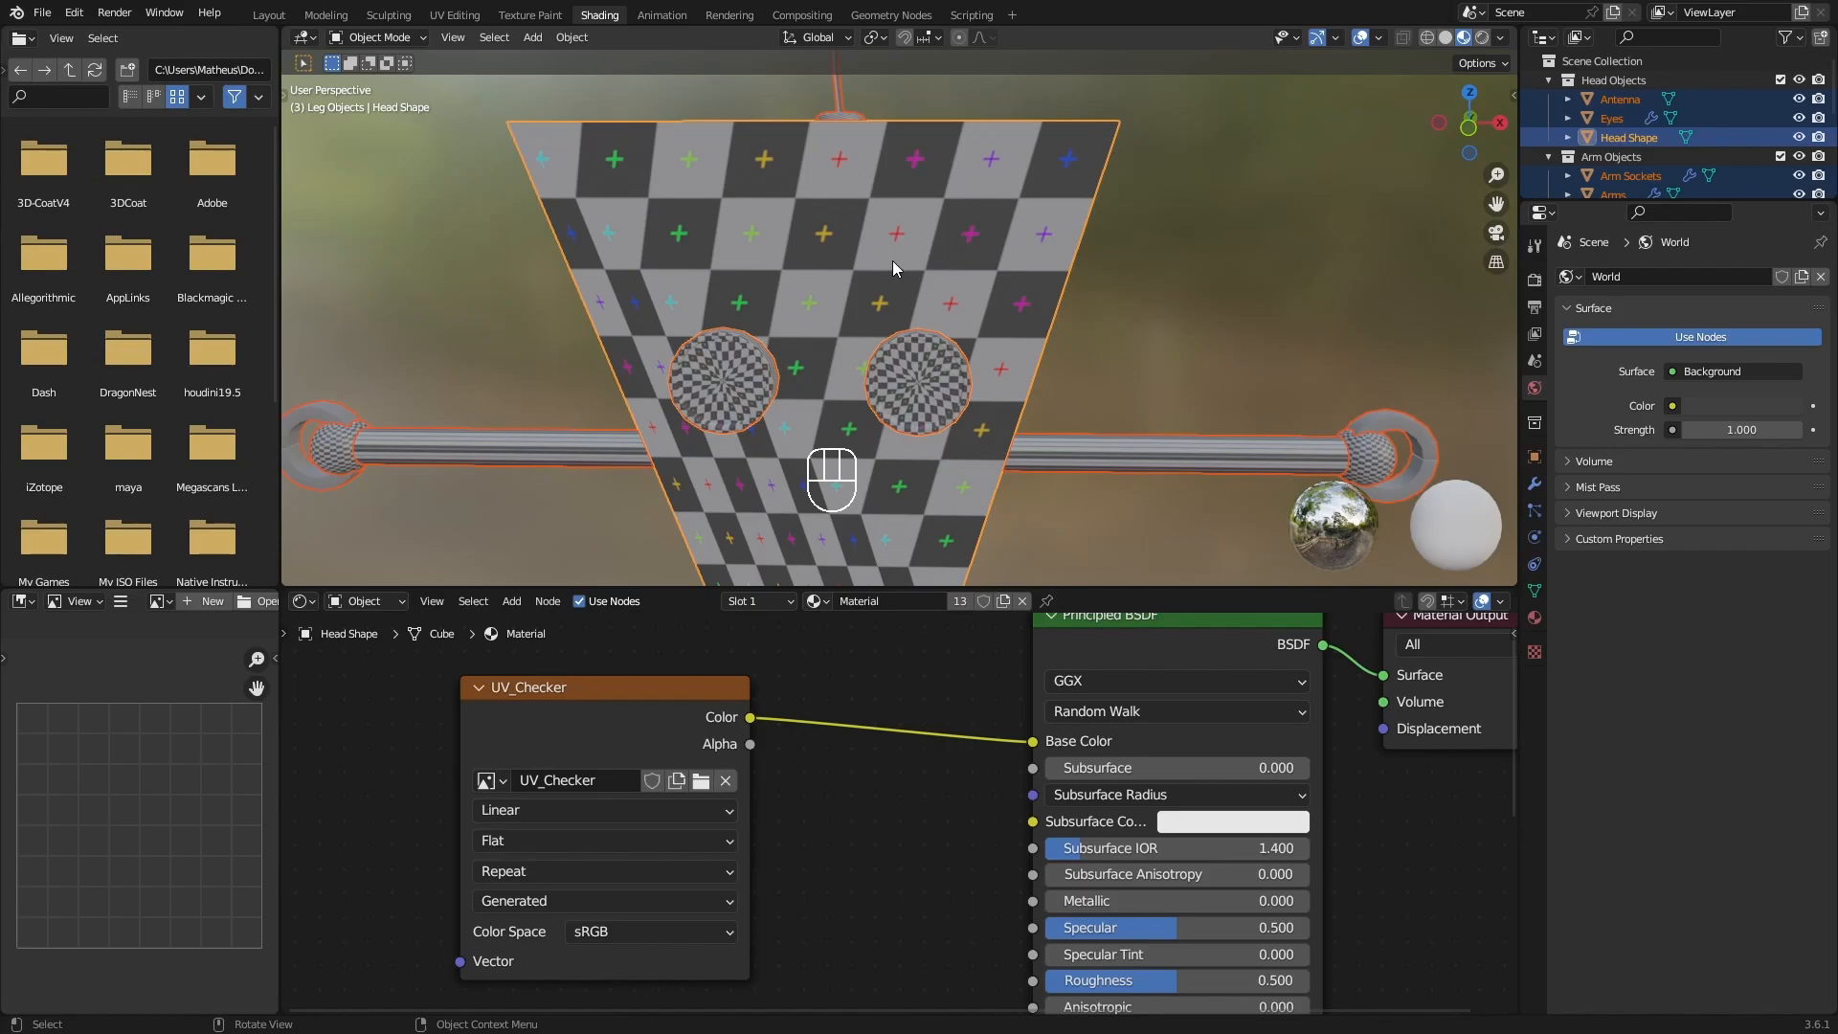
scroll(886, 230, "down", 2)
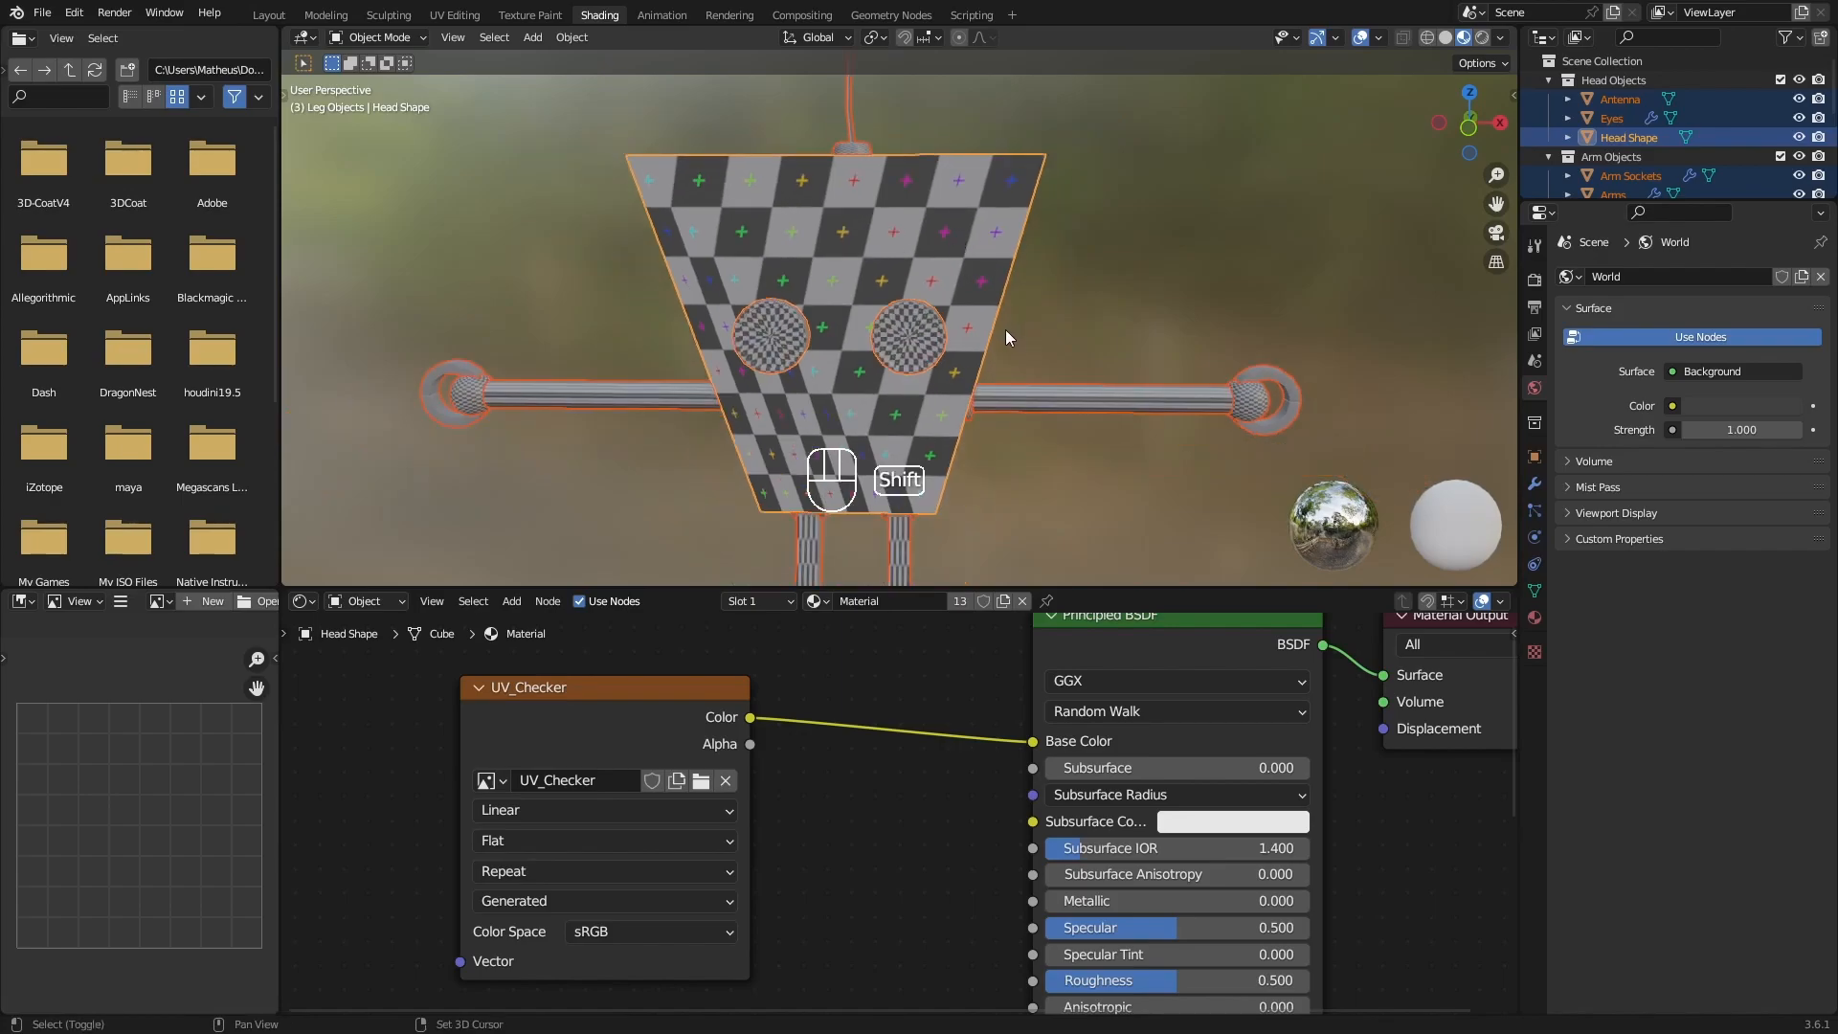
middle_click_drag(1005, 330, 955, 318, "shift")
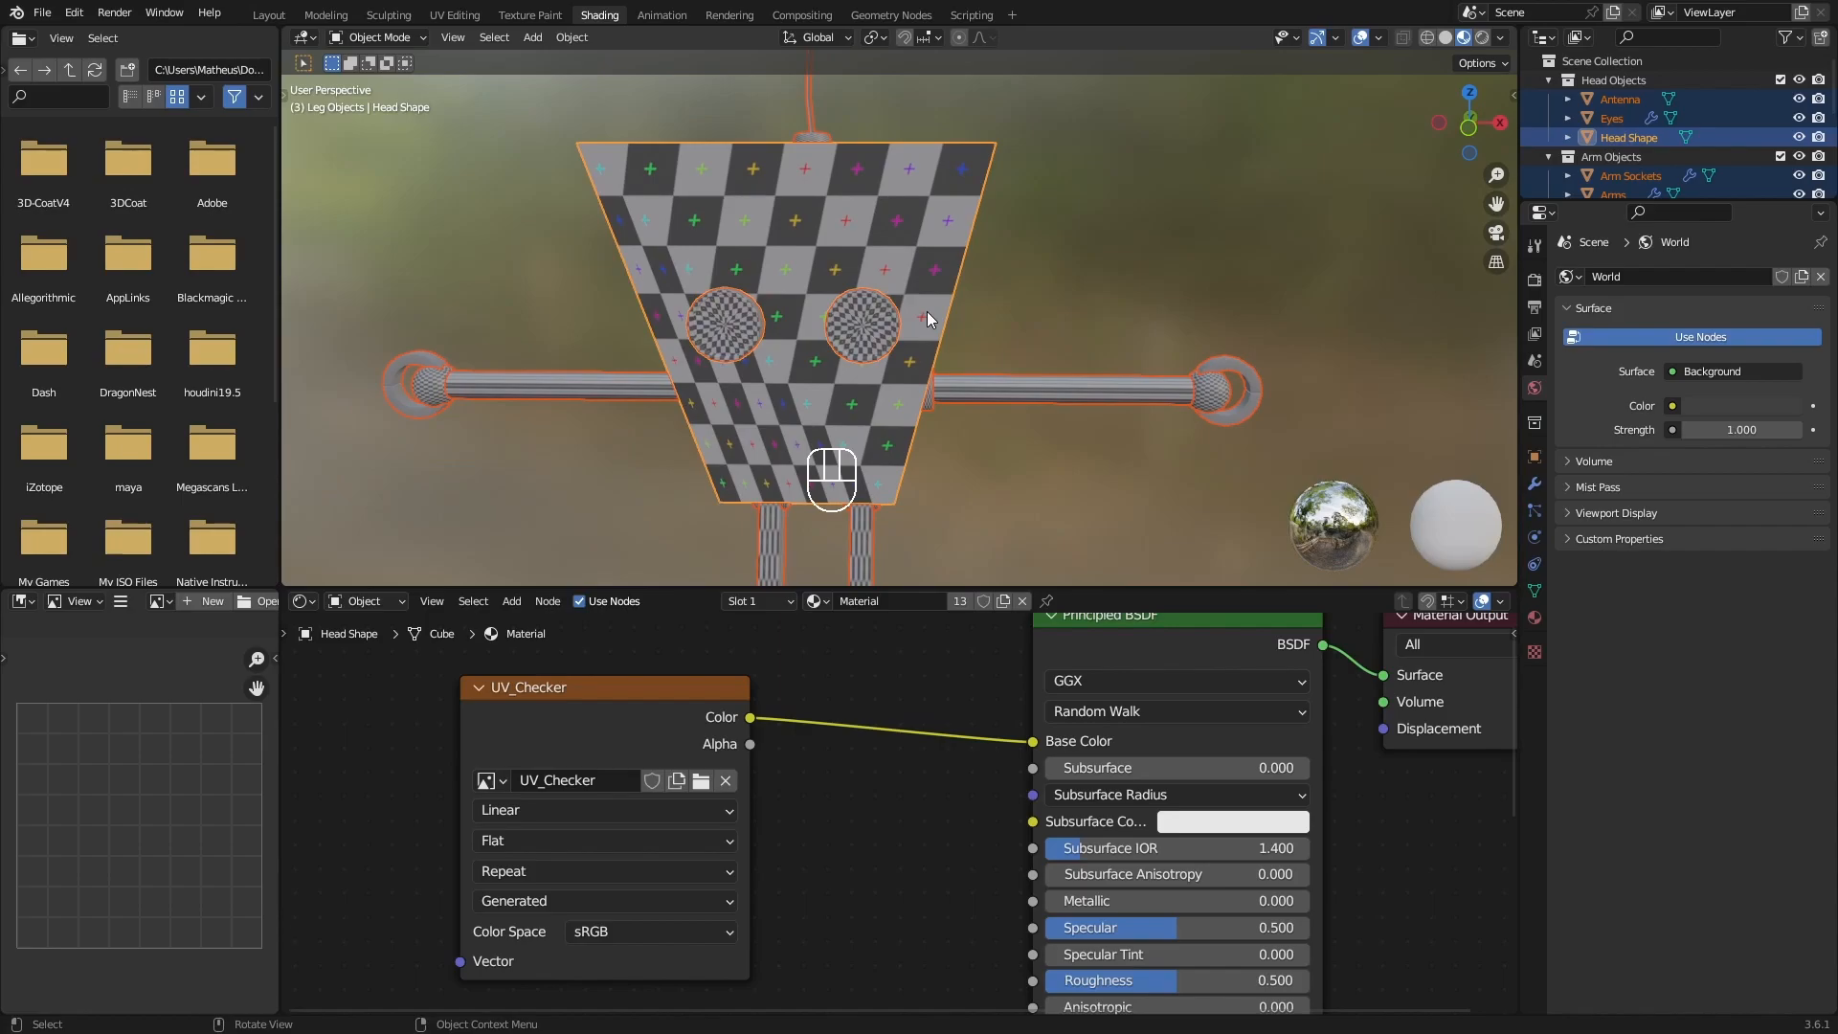
scroll(865, 314, "up", 5)
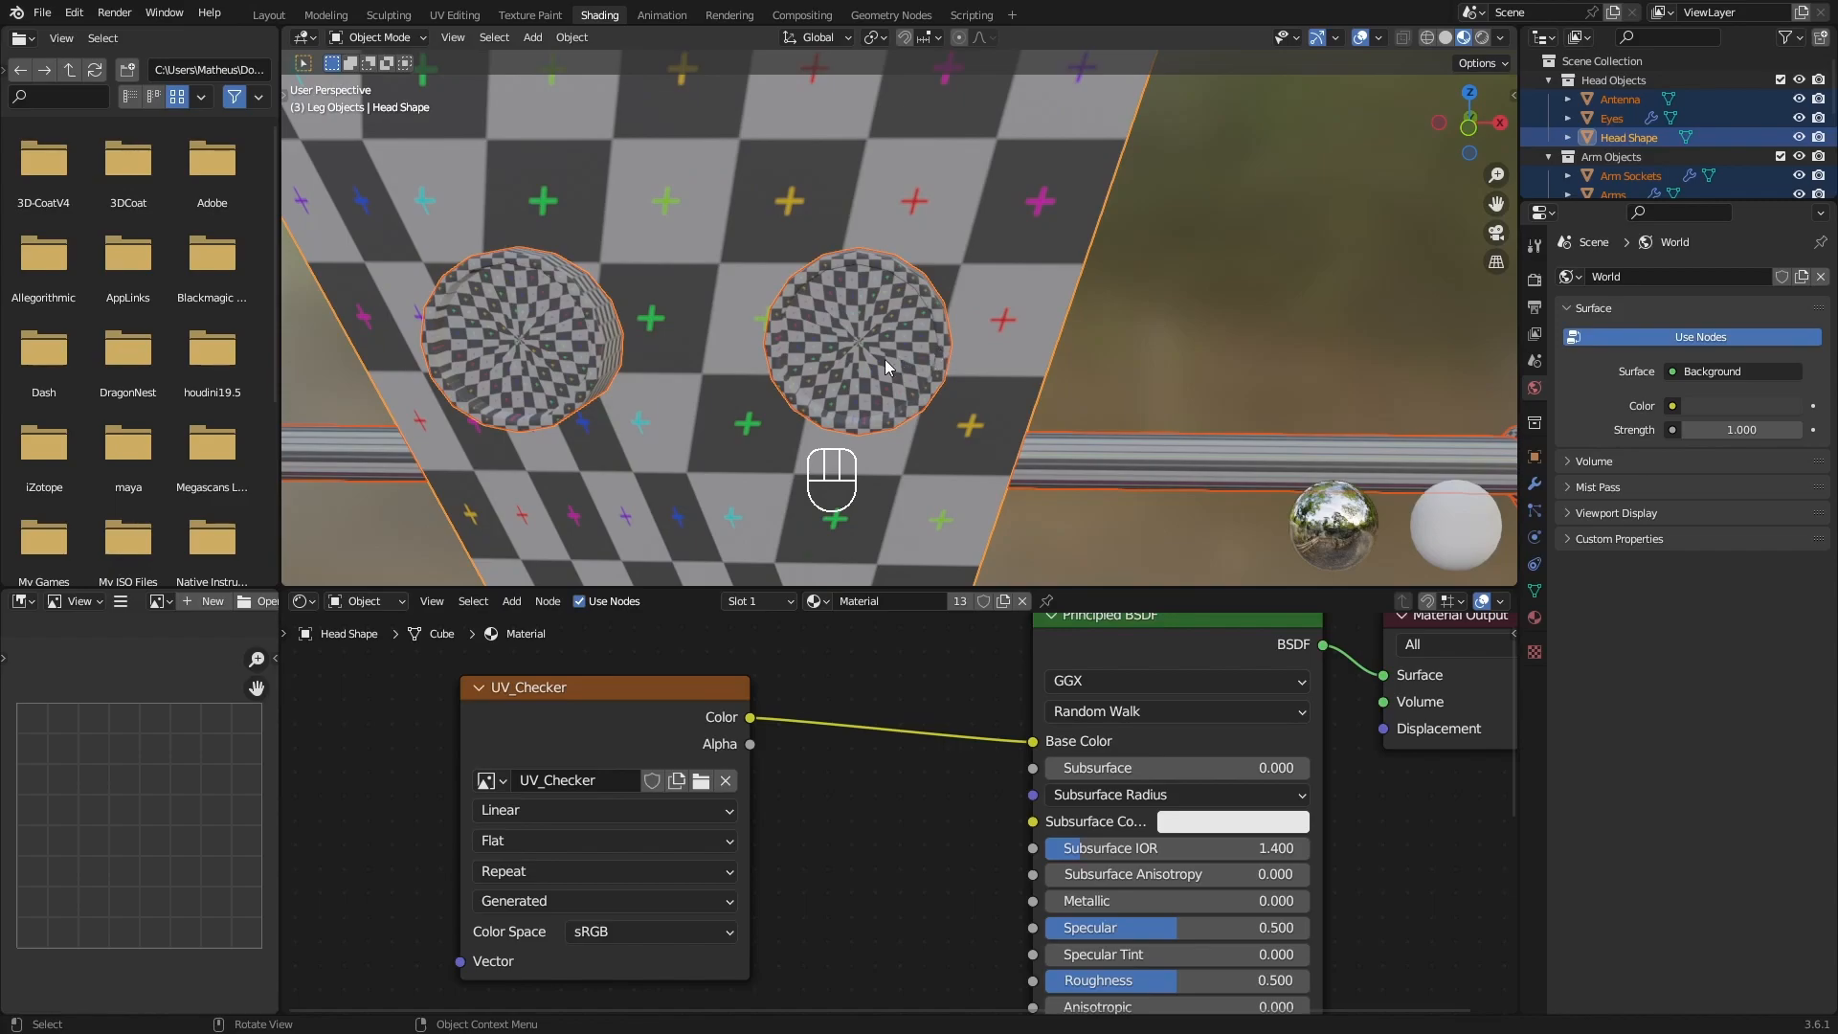
middle_click_drag(936, 322, 944, 268)
scroll(944, 263, "down", 3)
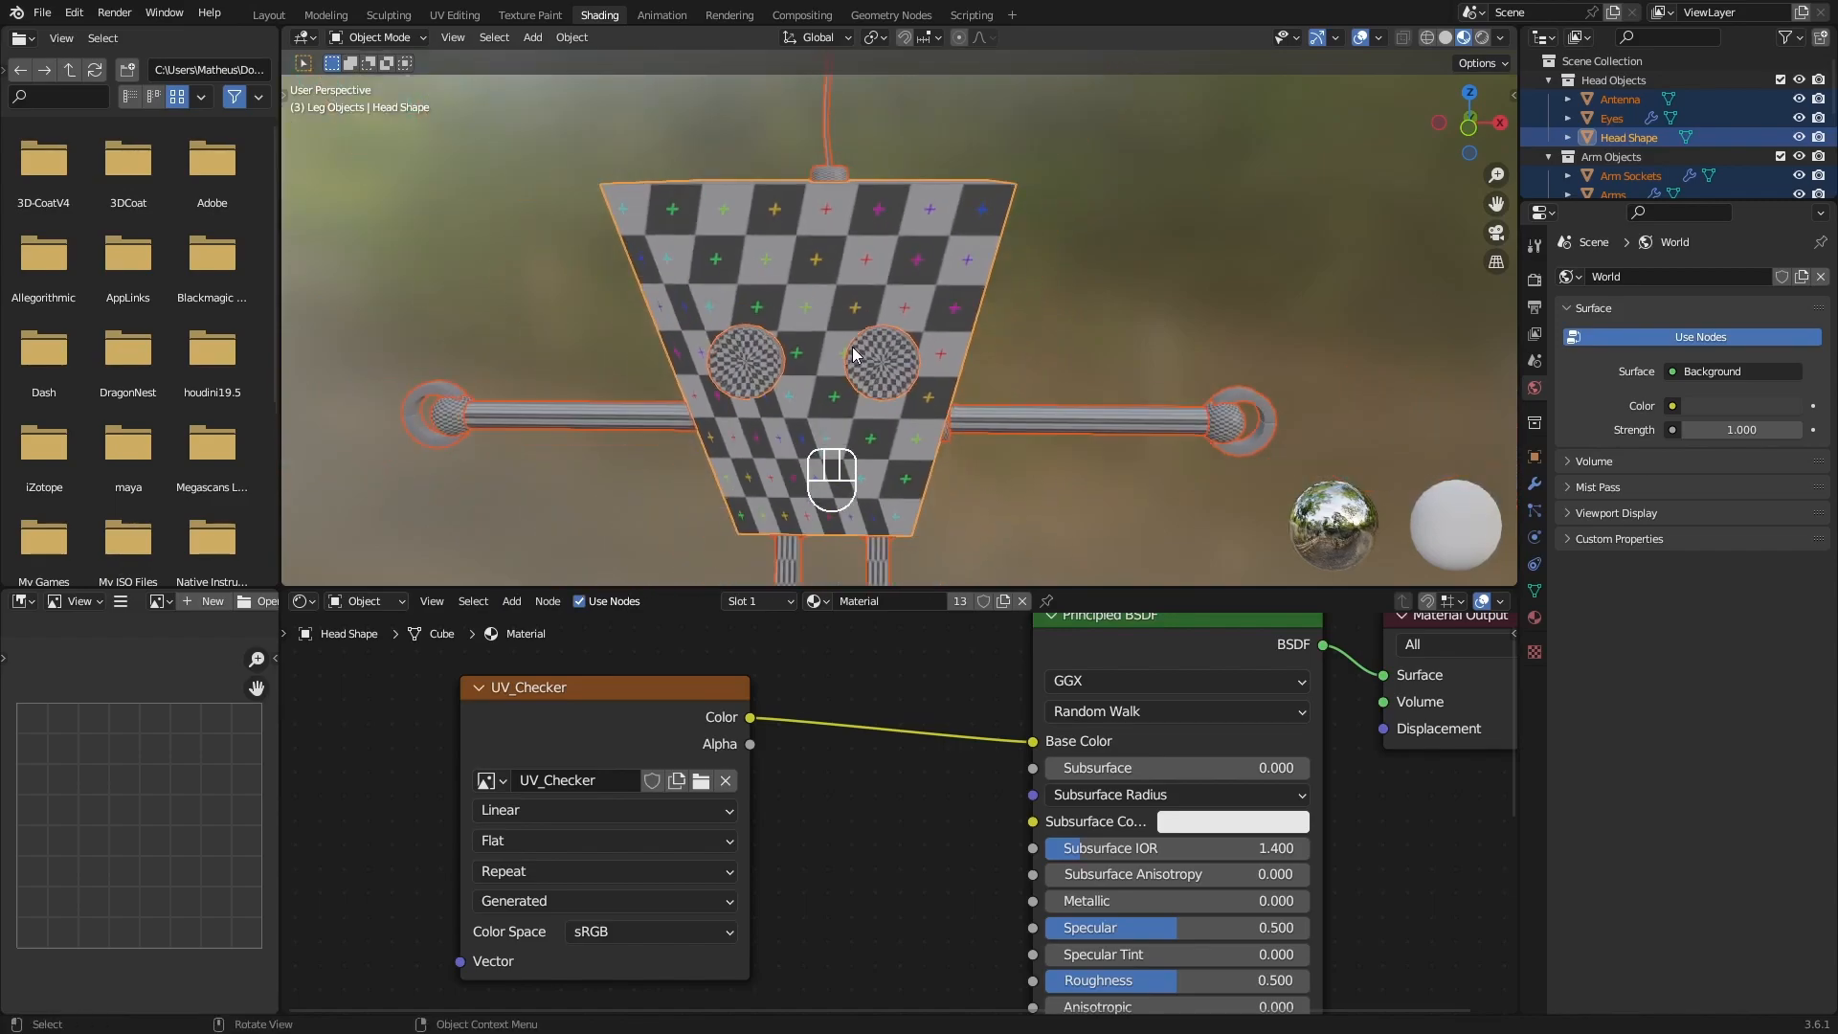
mouse_move(887, 347)
middle_mouse_down("shift")
mouse_move(911, 398)
mouse_move(856, 249)
mouse_move(841, 360)
mouse_move(670, 349)
mouse_move(833, 350)
mouse_move(960, 437)
mouse_move(911, 387)
mouse_move(835, 356)
mouse_move(873, 355)
middle_mouse_up("shift")
Select only the robot's head and show it in the UV Editing workspace with the UV_Checker image framed.
left_click(888, 330)
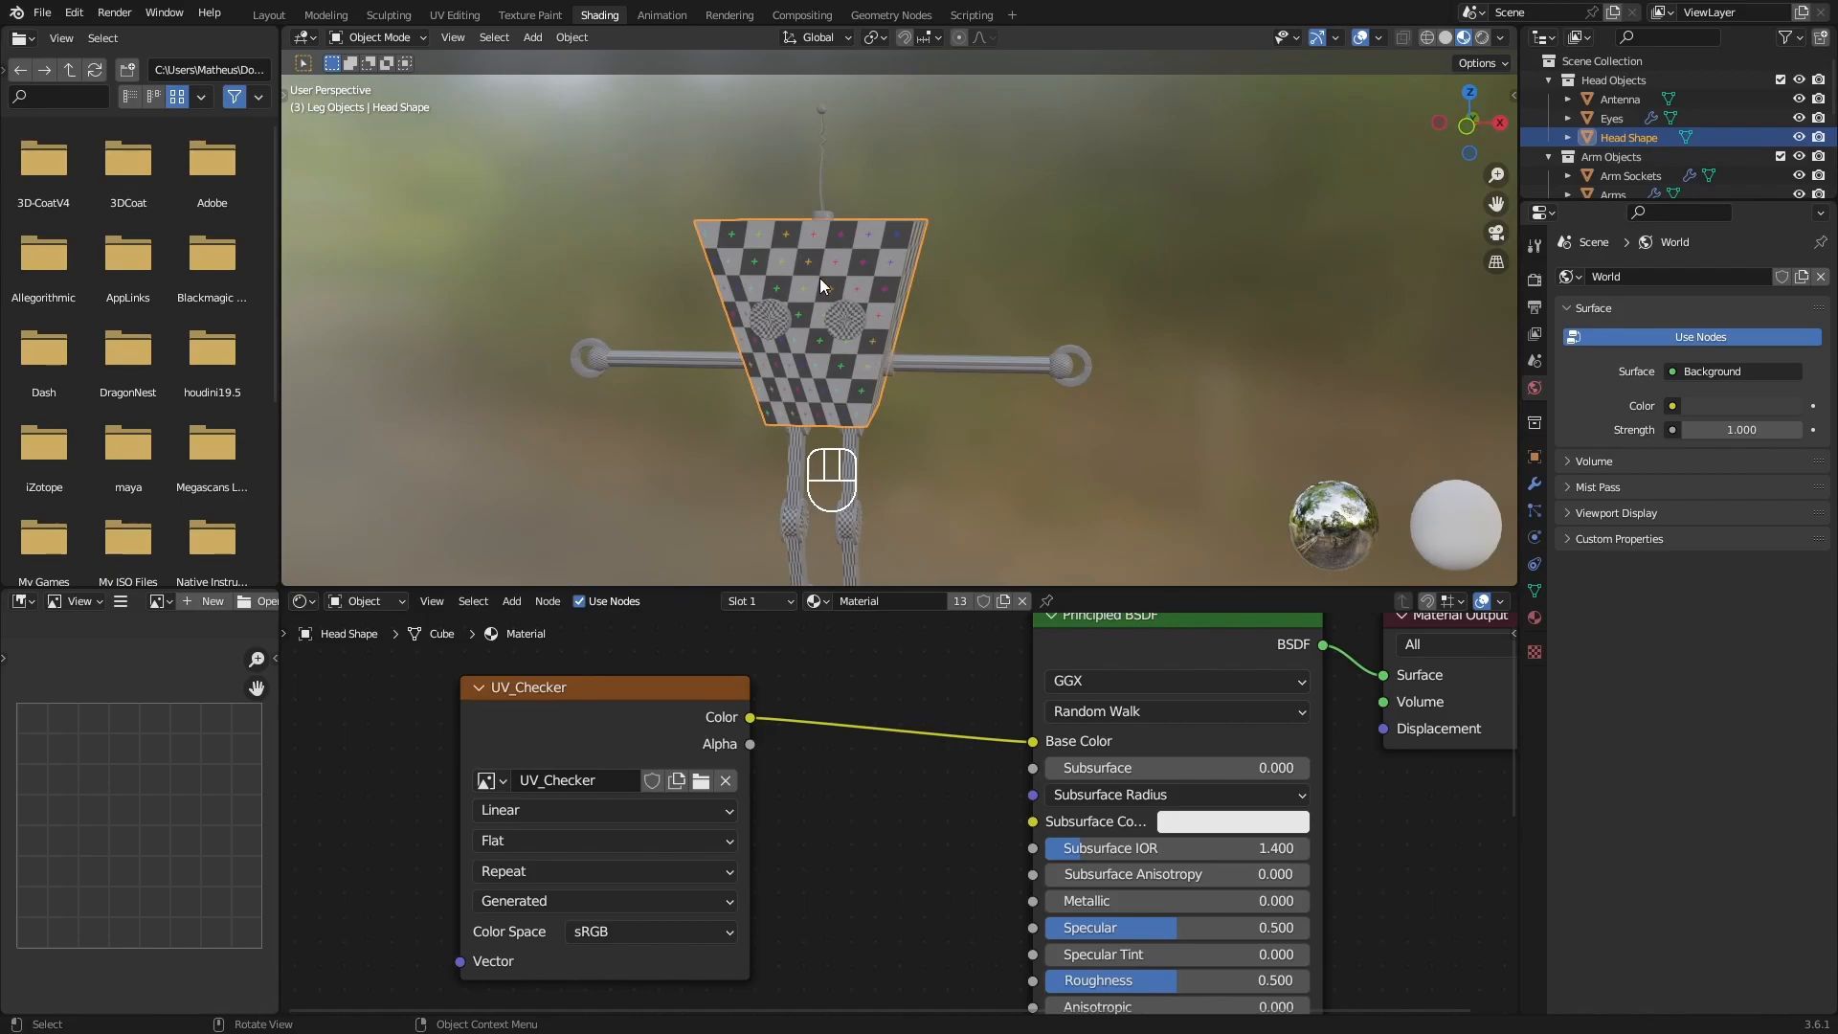
left_click(454, 21)
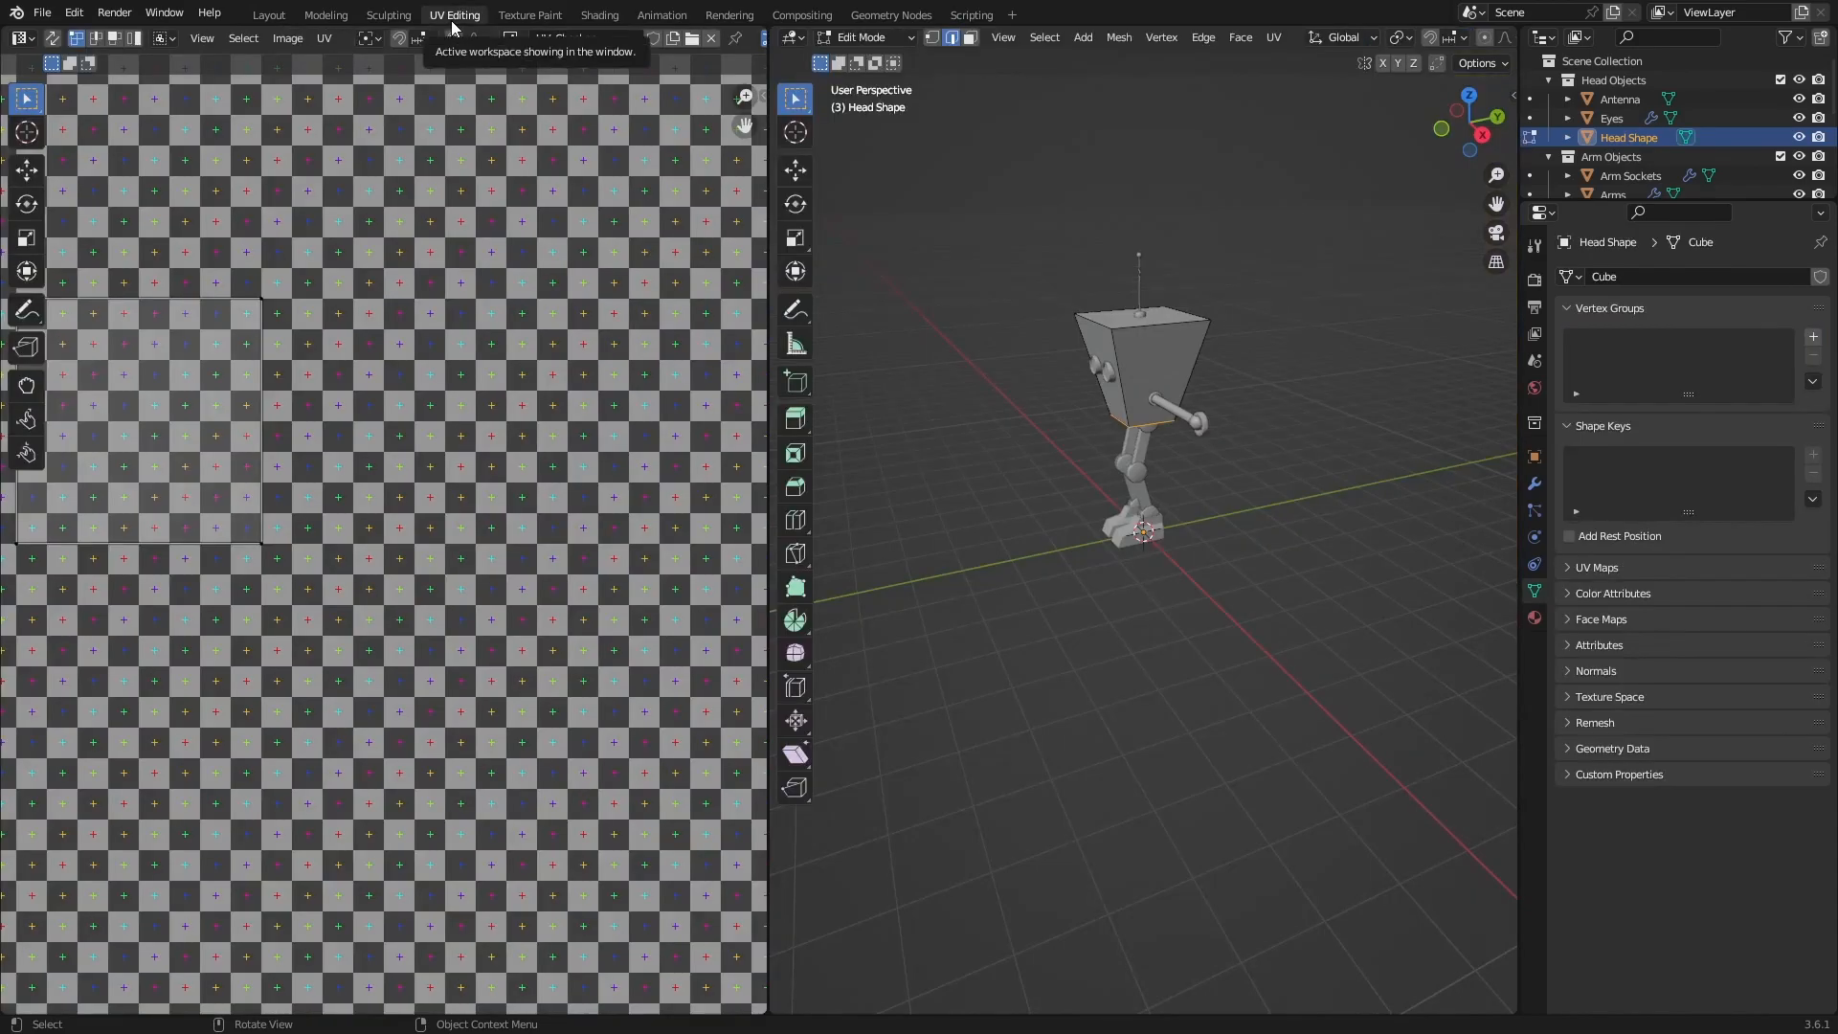
middle_click_drag(1099, 330, 1149, 359, "shift")
scroll(451, 375, "down", 4)
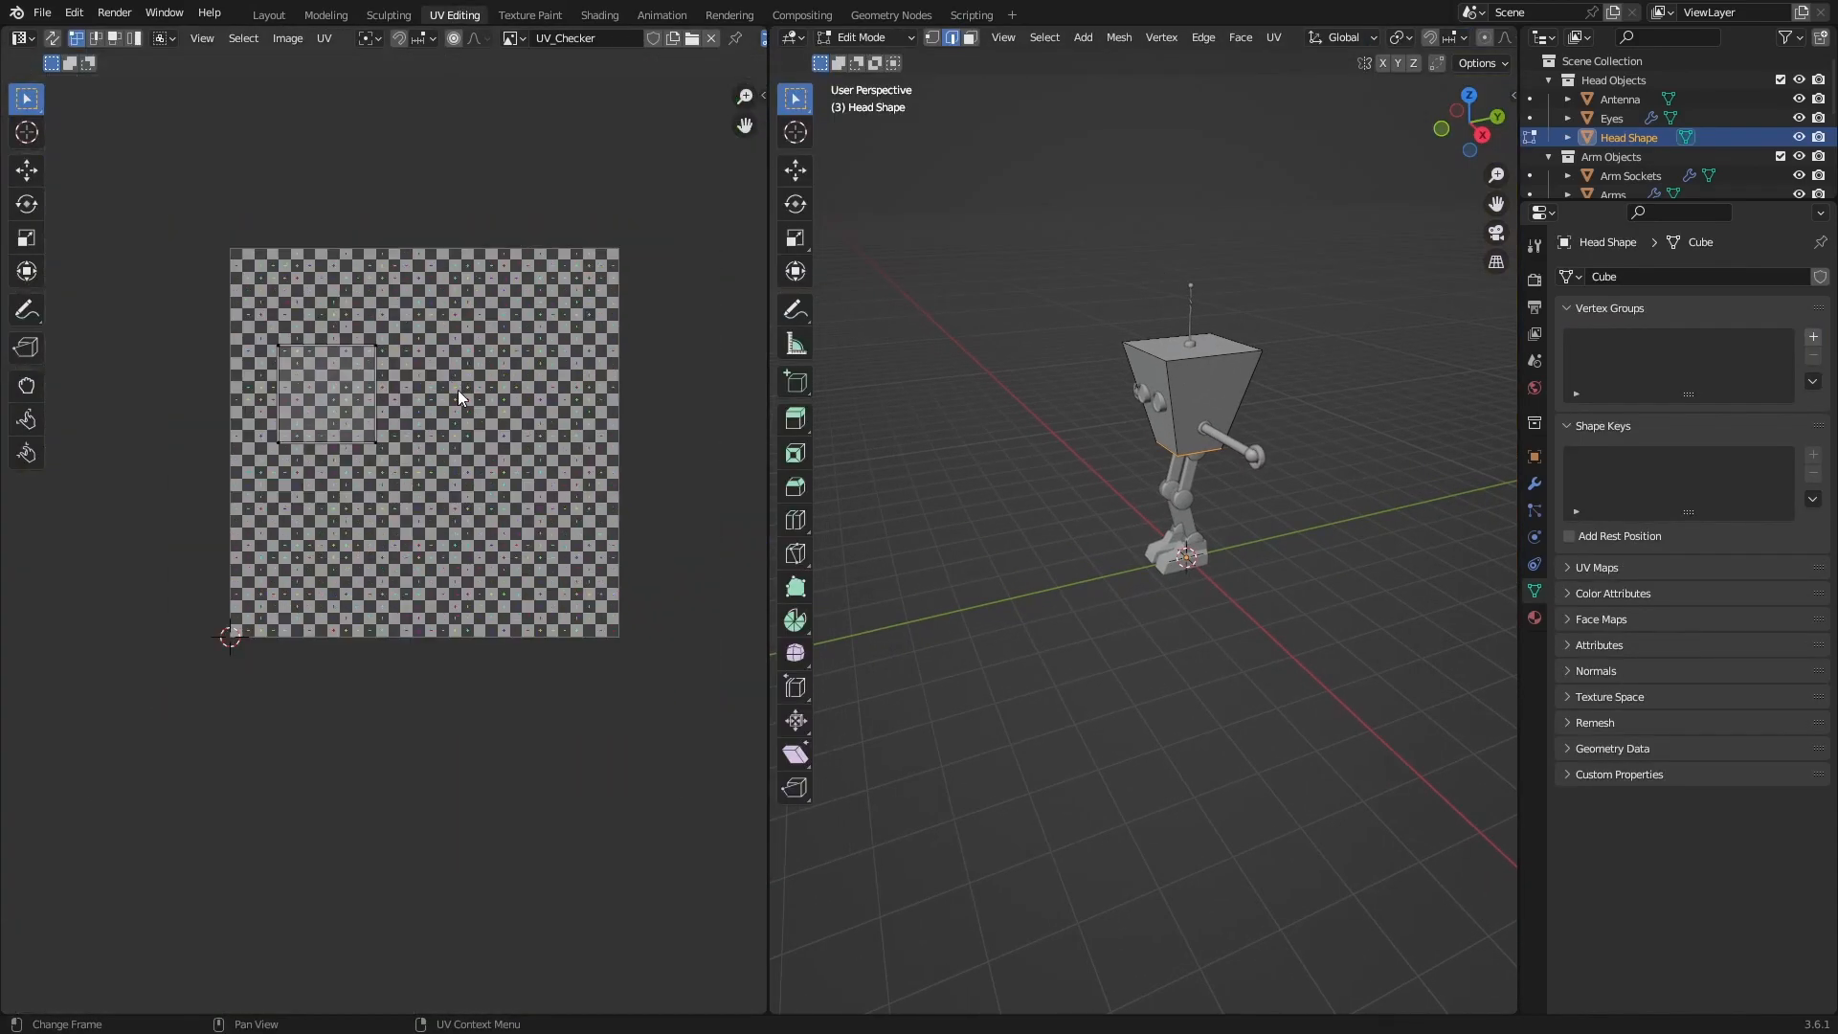
scroll(456, 395, "up", 3)
middle_click_drag(1129, 438, 1212, 398)
scroll(1083, 371, "up", 3)
scroll(1194, 460, "up", 3)
Deselect all, then mark the head's near vertical edge, between the eye face and the arm side, as a seam.
key("a")
key("alt+a")
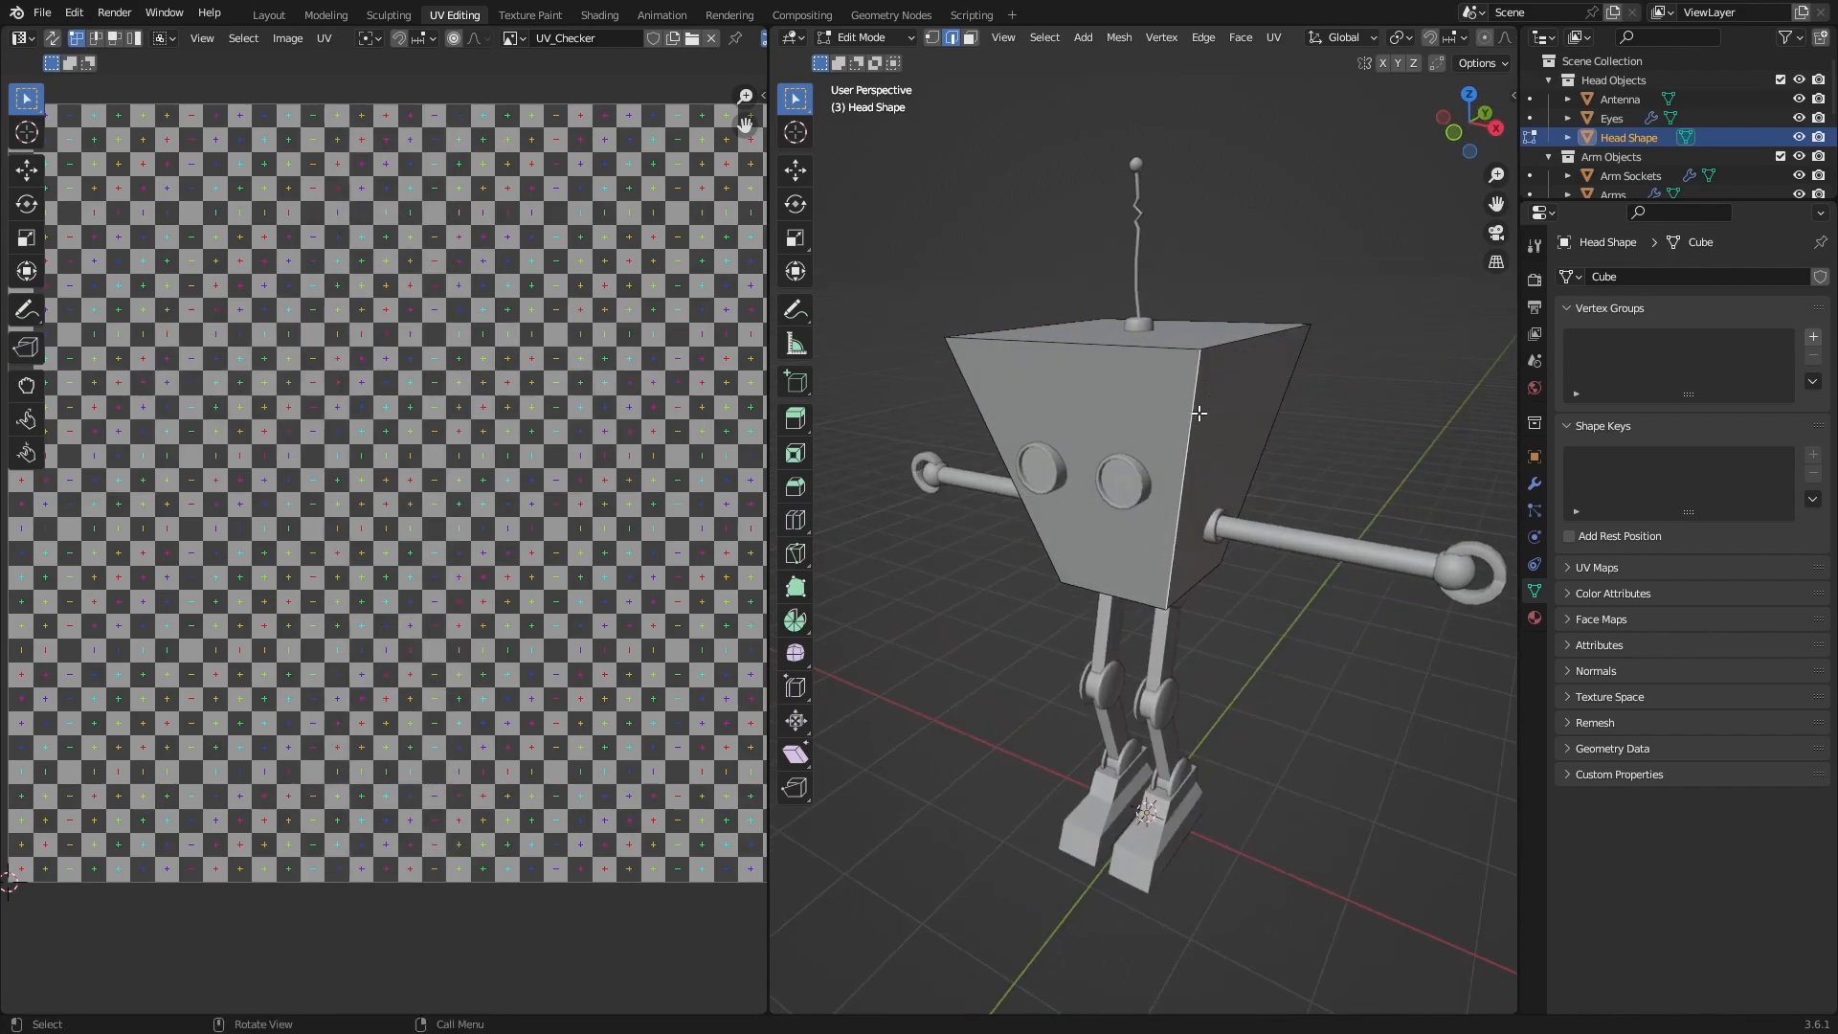
key("ctrl+e")
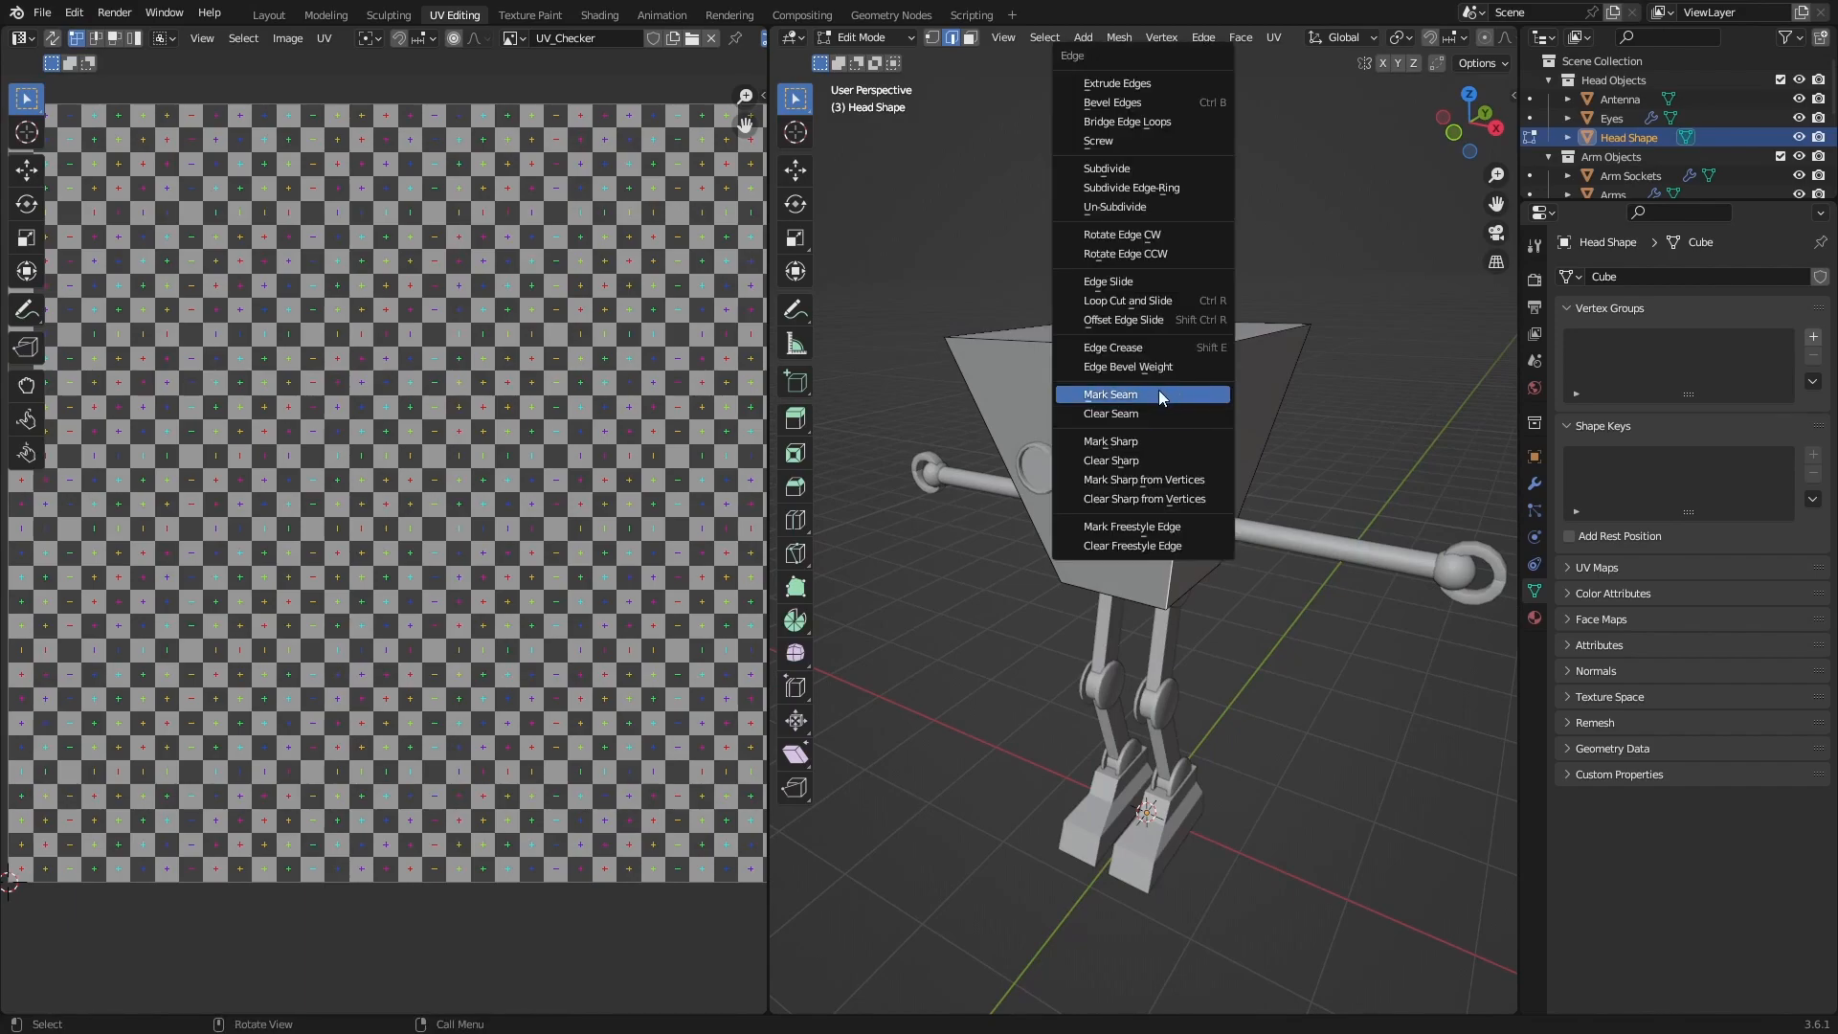
left_click(1159, 394)
Mark the head's upper edge above the near arm as a seam.
middle_click_drag(1255, 400, 1206, 411)
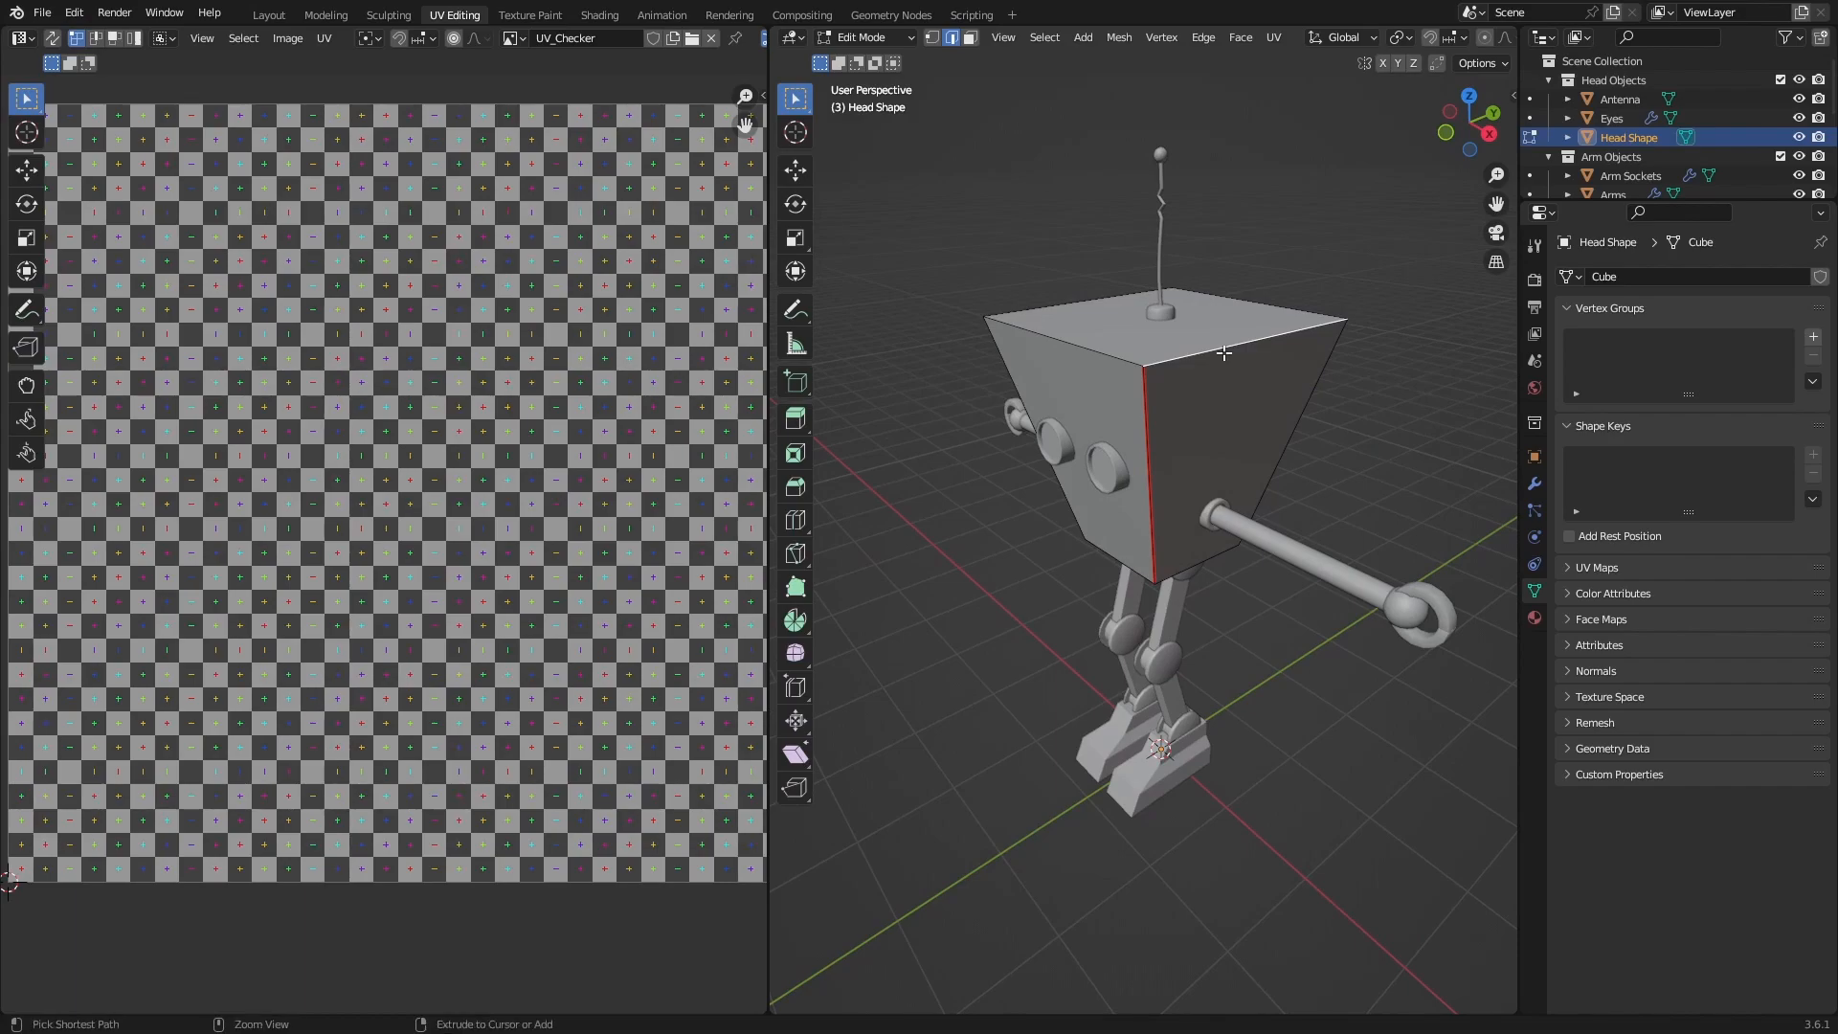
key("ctrl+e")
left_click(1220, 353)
mouse_move(1234, 394)
middle_mouse_down()
mouse_move(1280, 393)
mouse_move(1208, 409)
middle_mouse_up()
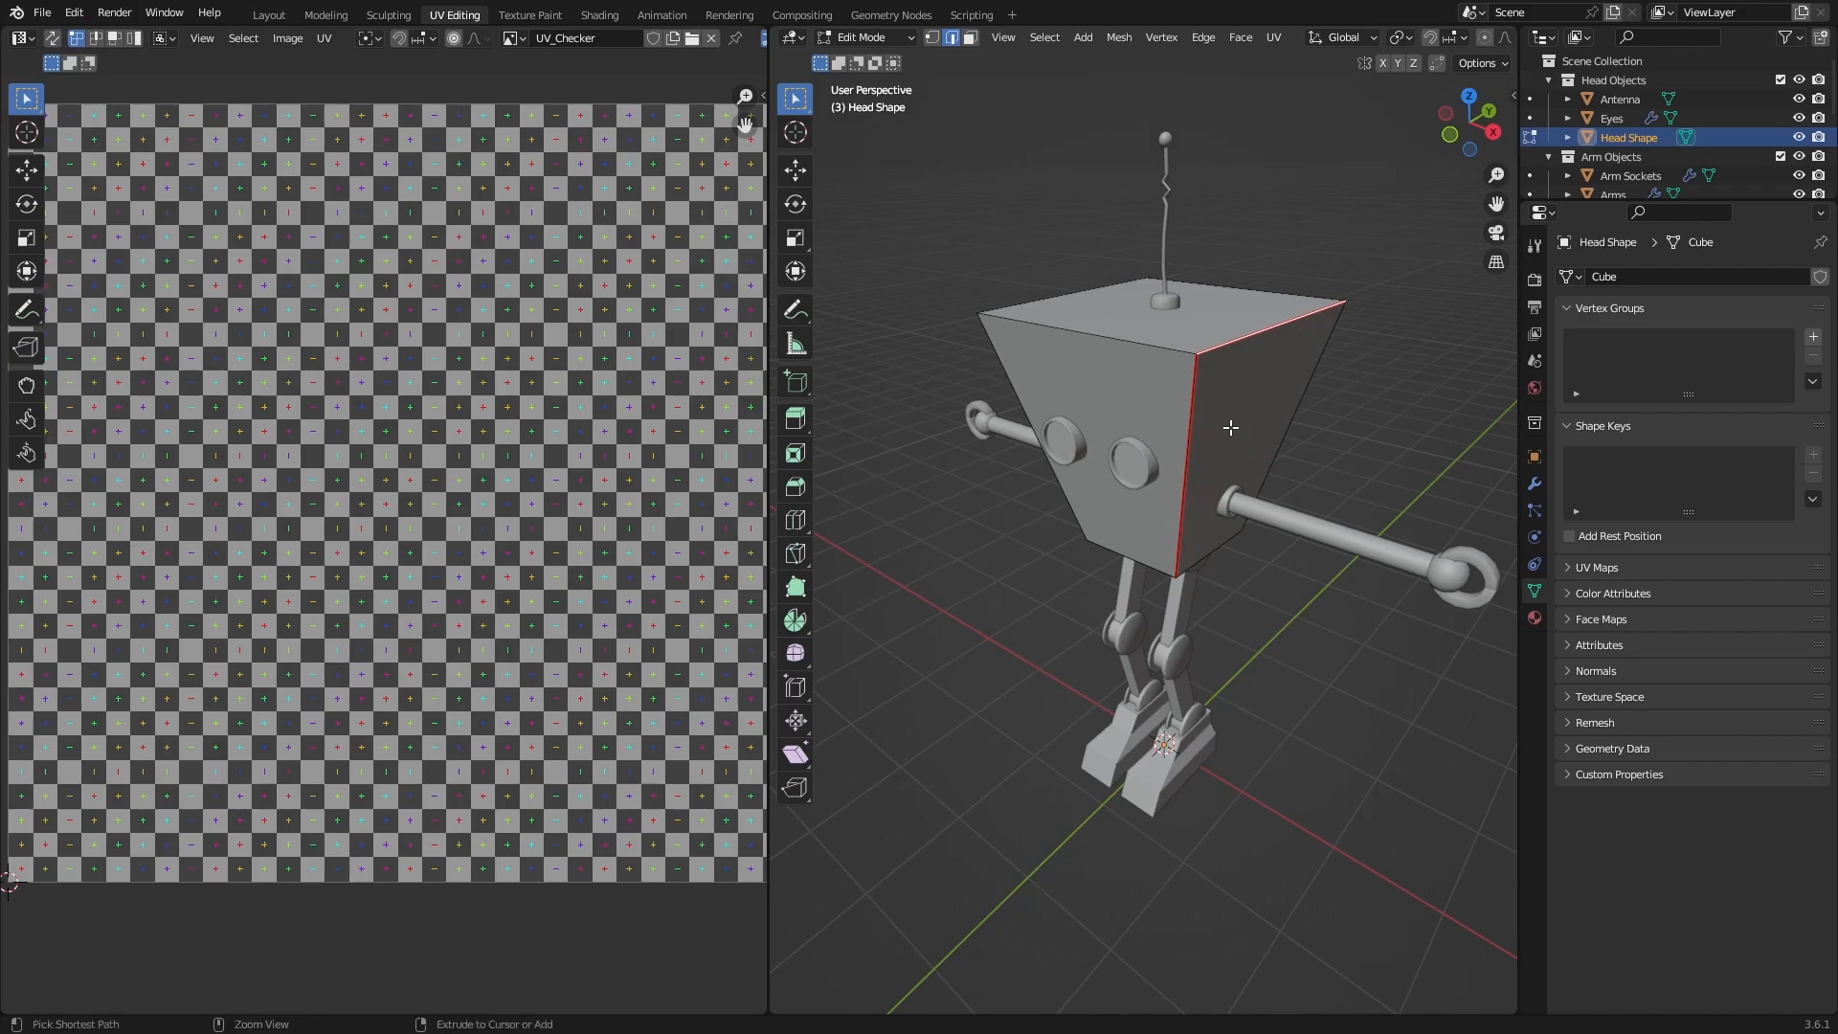
key("ctrl+e")
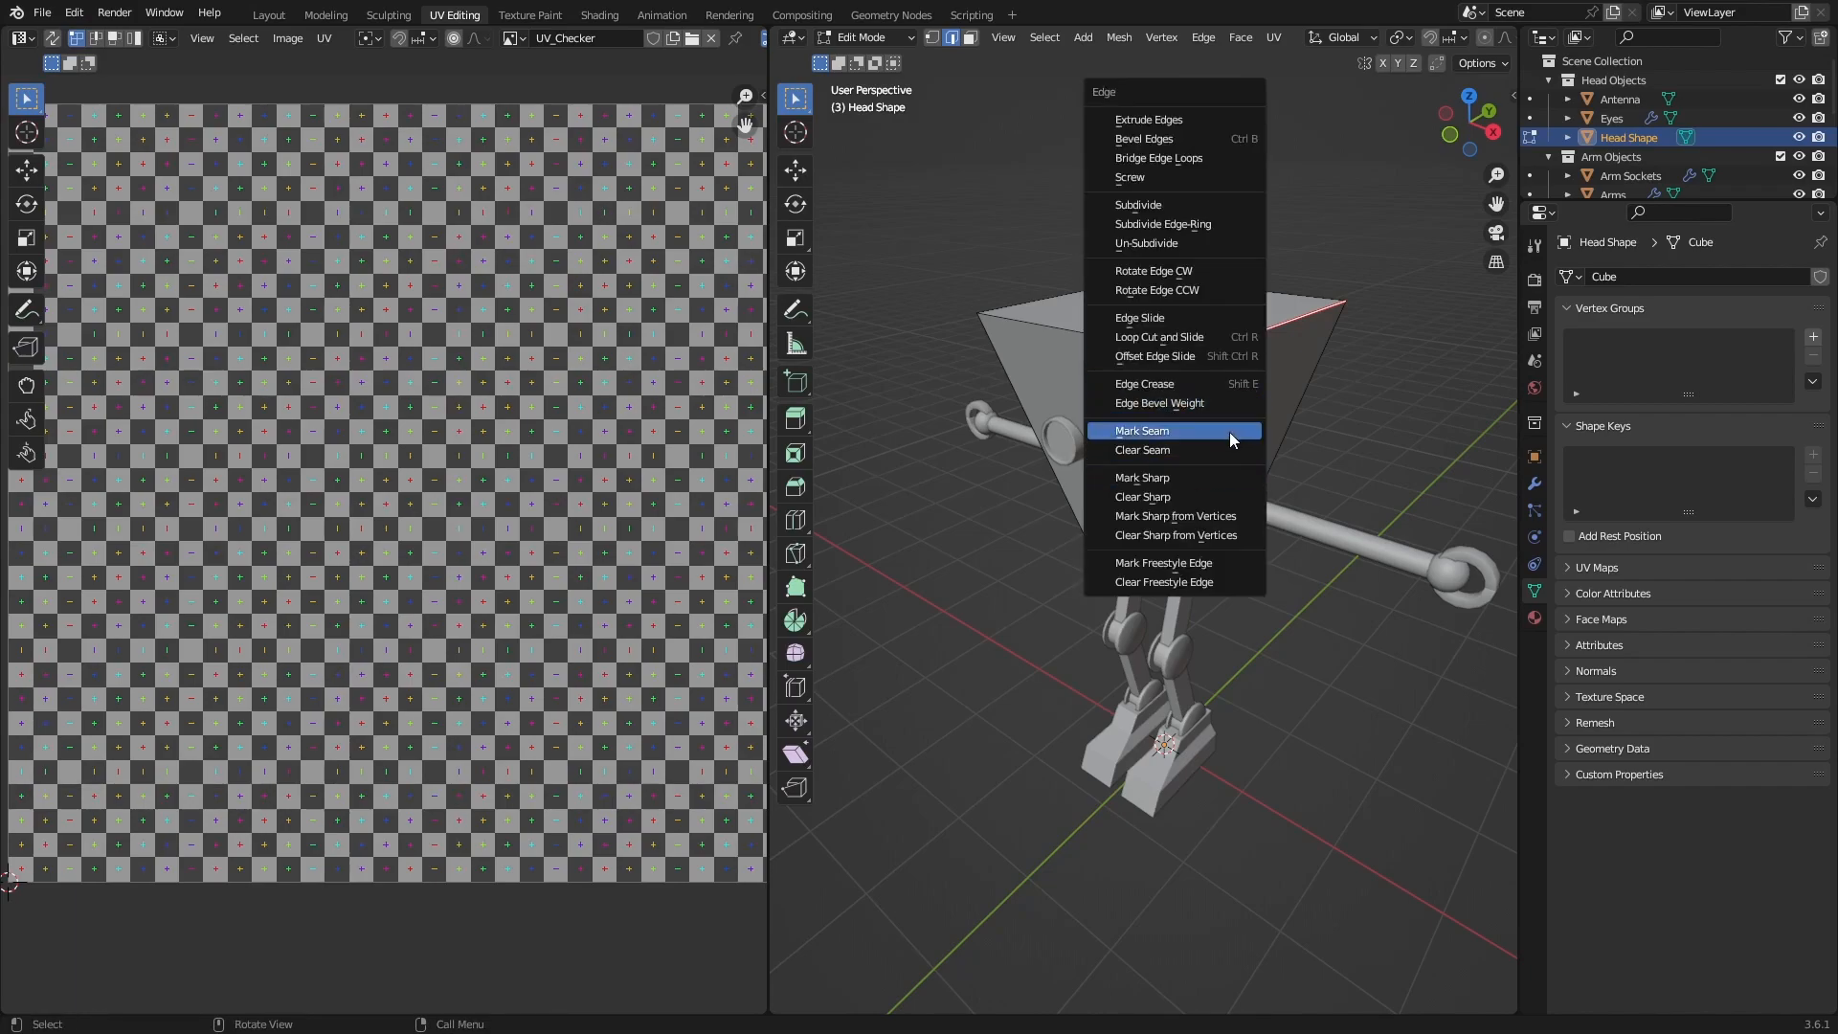
left_click(1229, 431)
middle_click_drag(1303, 431, 1165, 398)
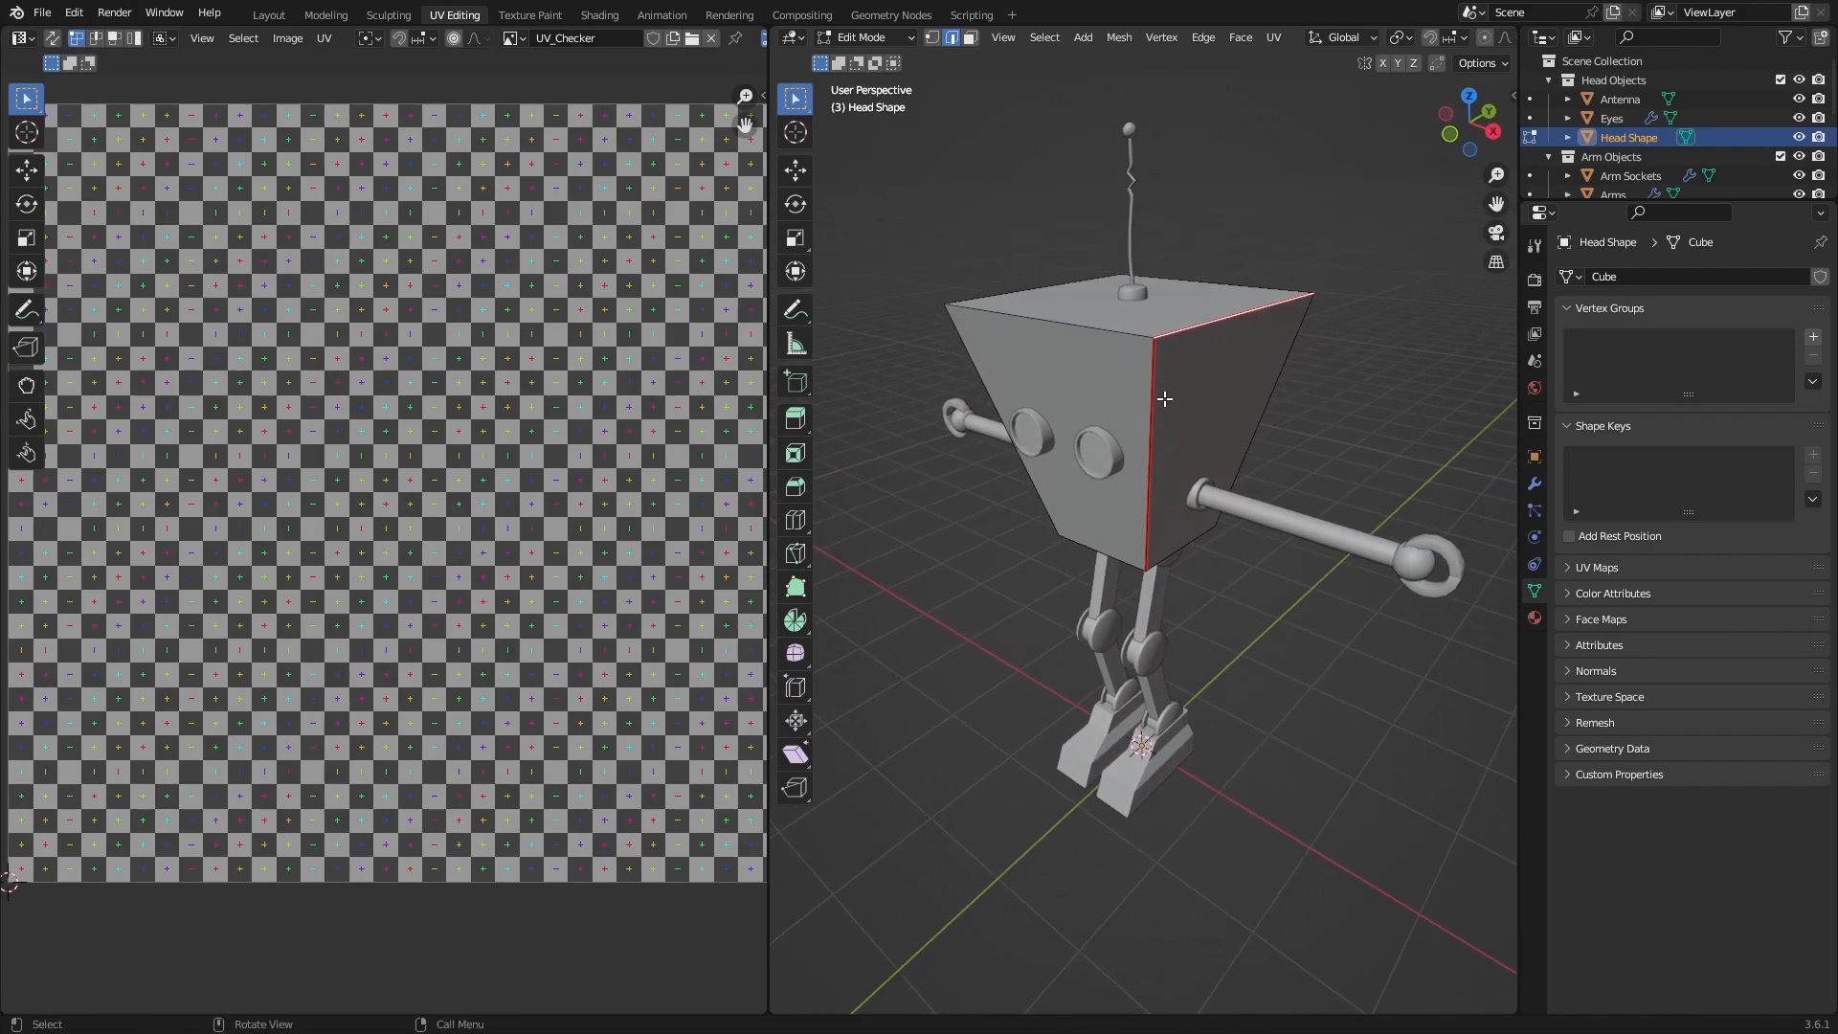
Review the Mark Seam and Clear Seam commands in the edge commands and Quick Favorites, including the option for managing favorites.
key("q")
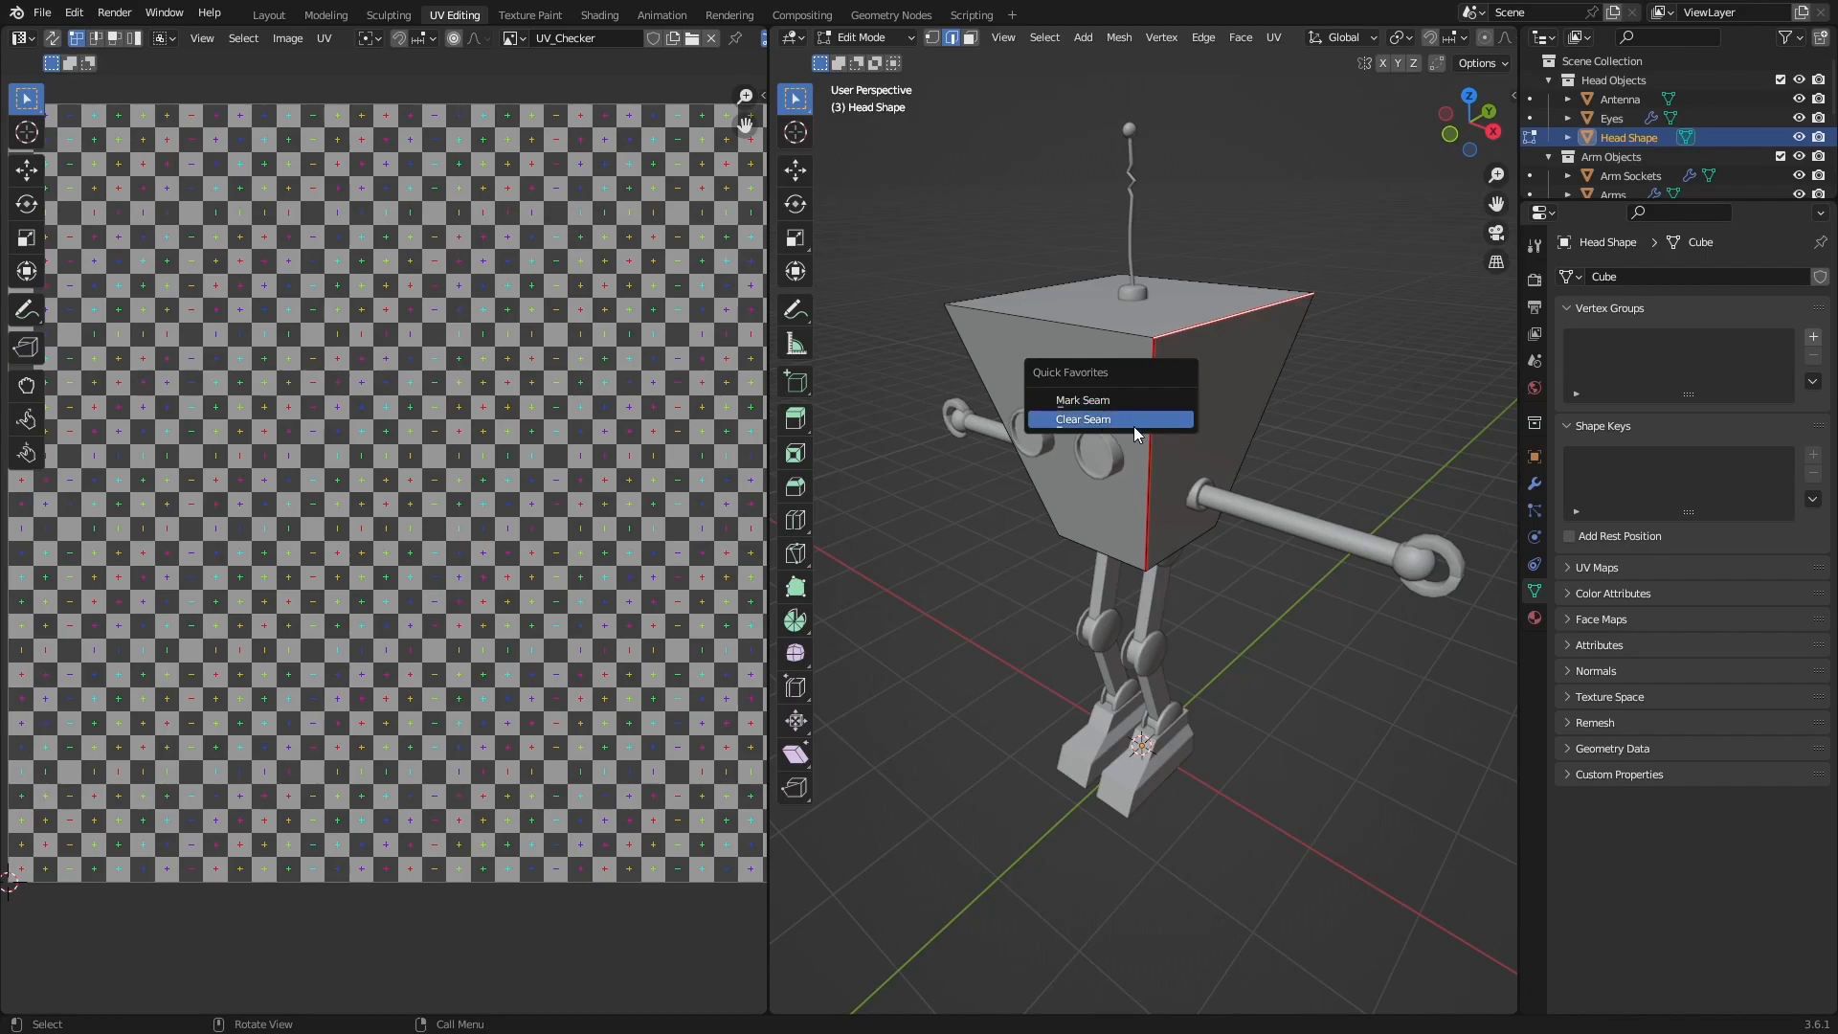
middle_click_drag(1191, 474, 1171, 469, "shift")
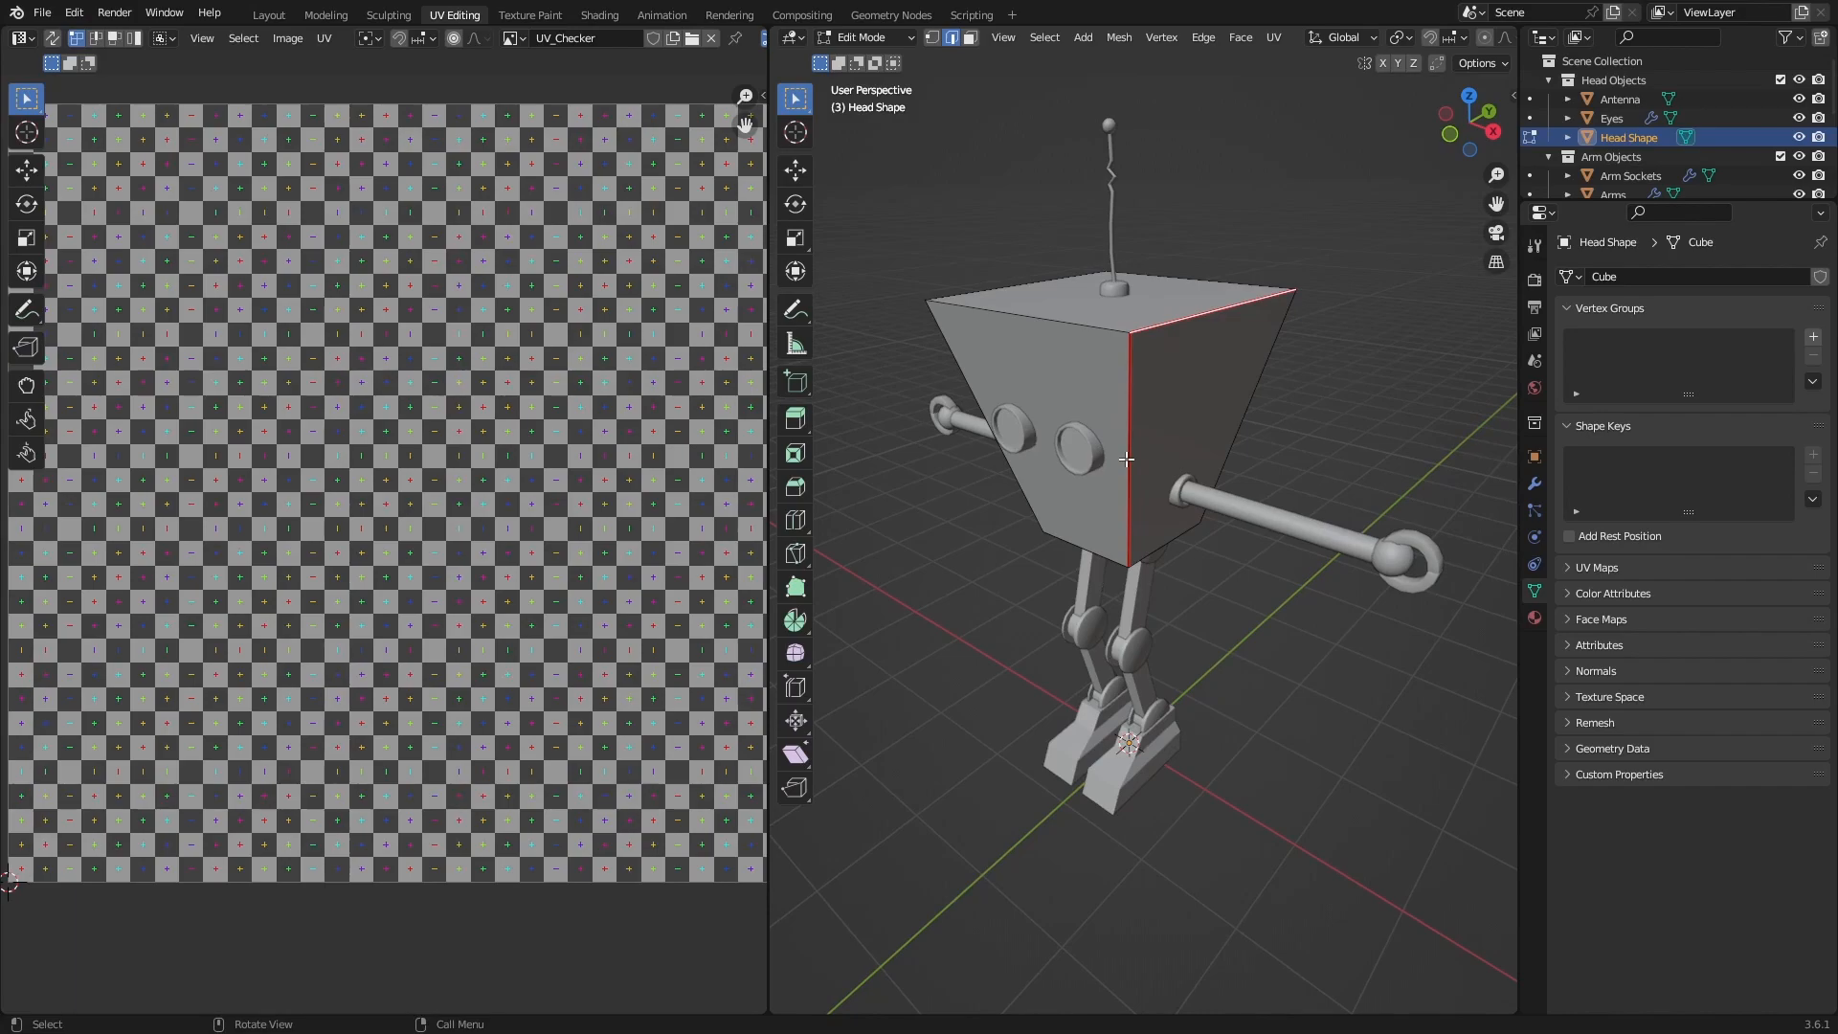
key("ctrl+e")
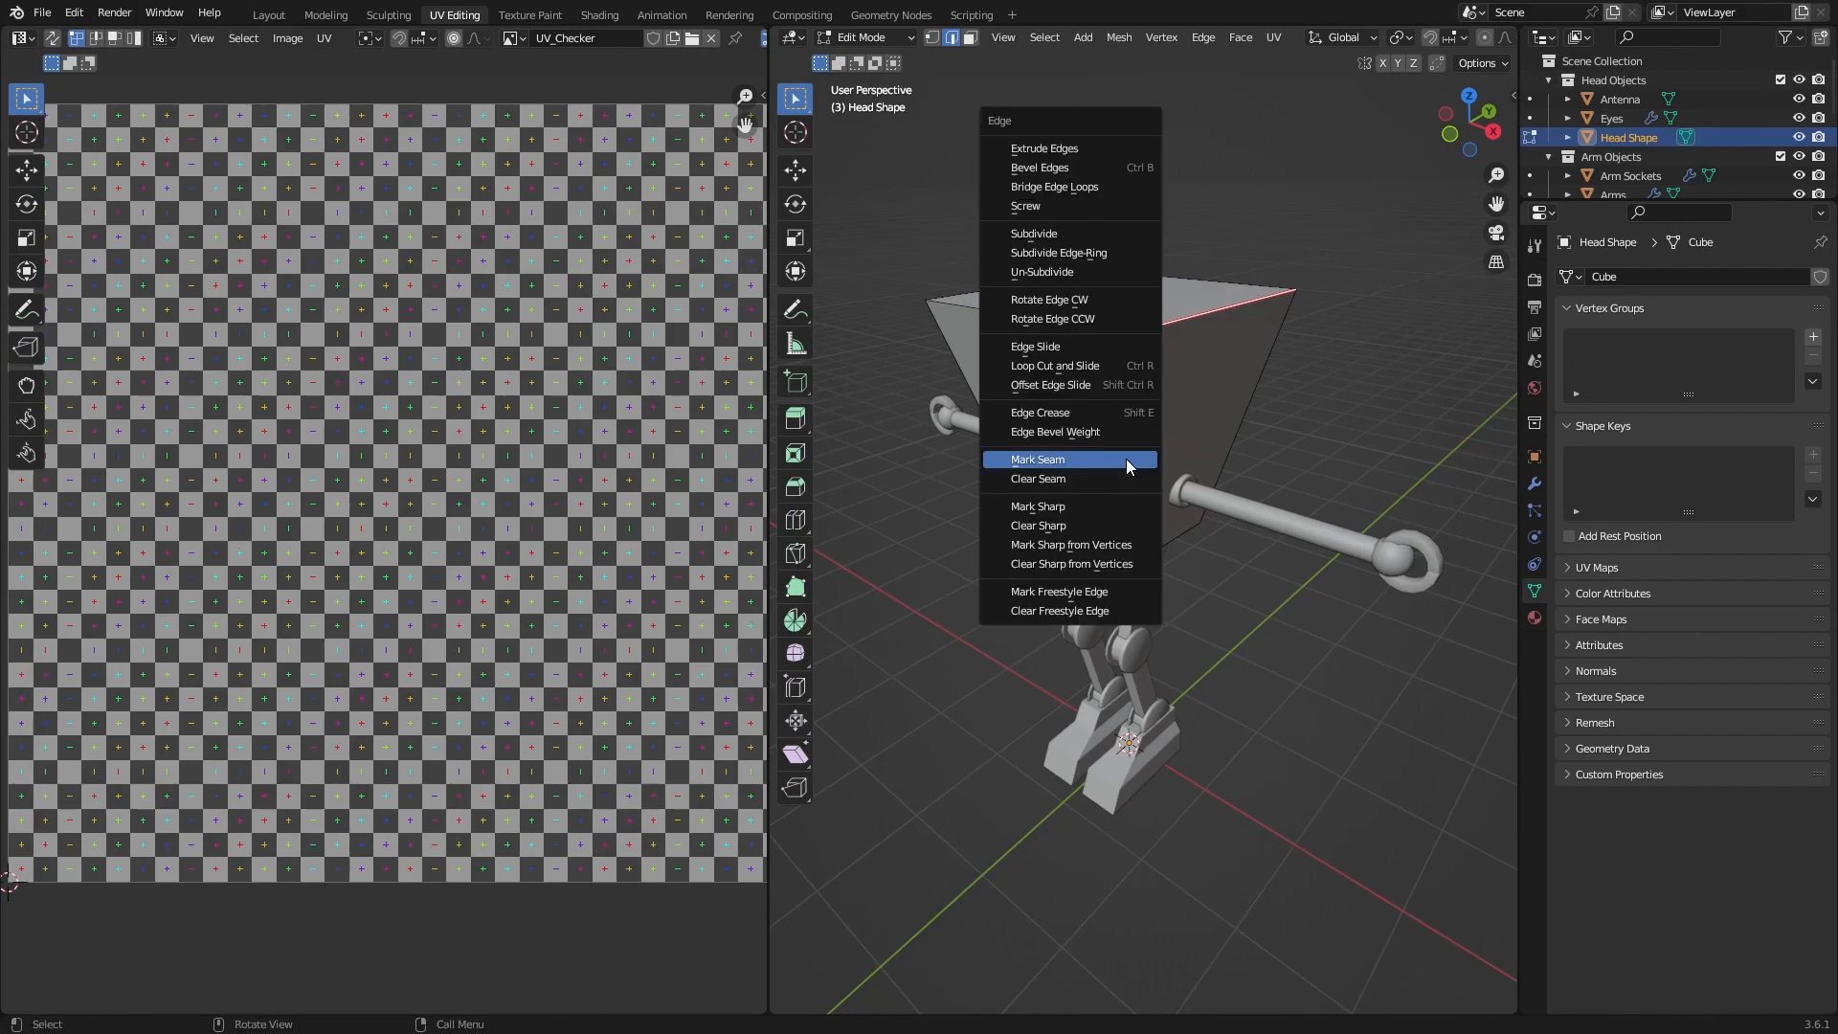
right_click(1070, 460)
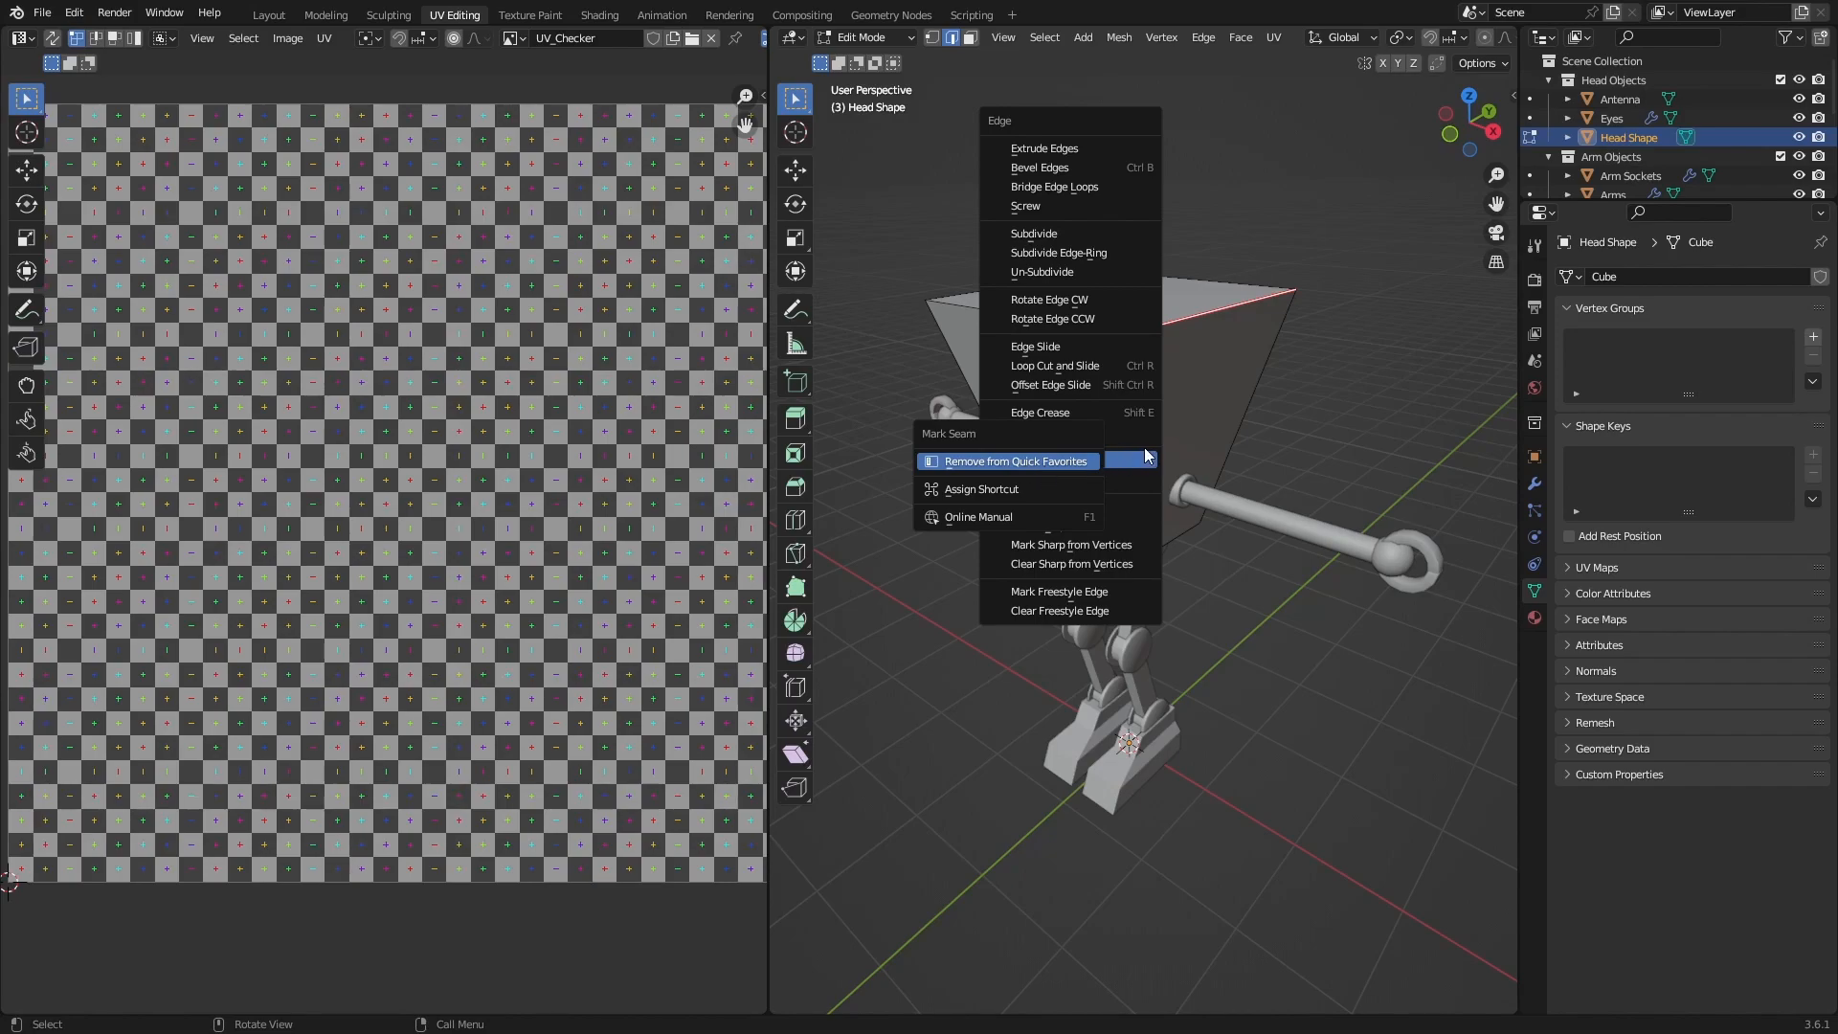
key("Escape")
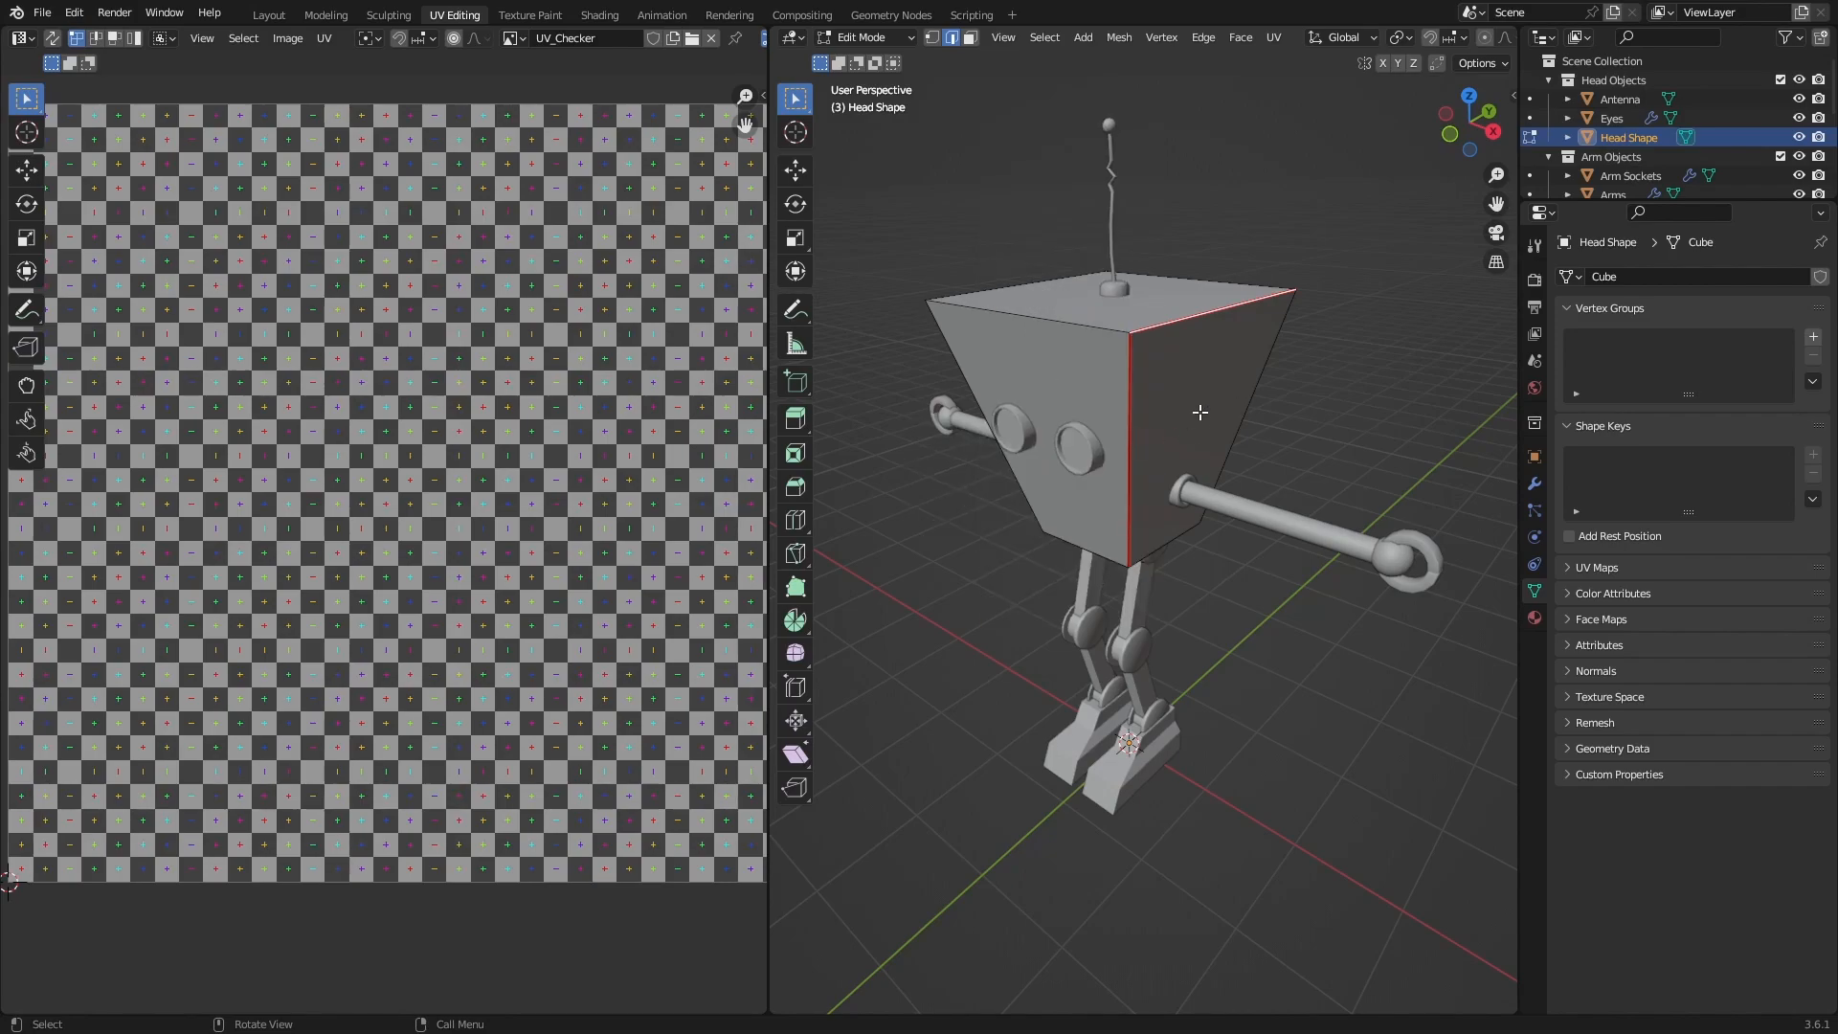
key("ctrl+e")
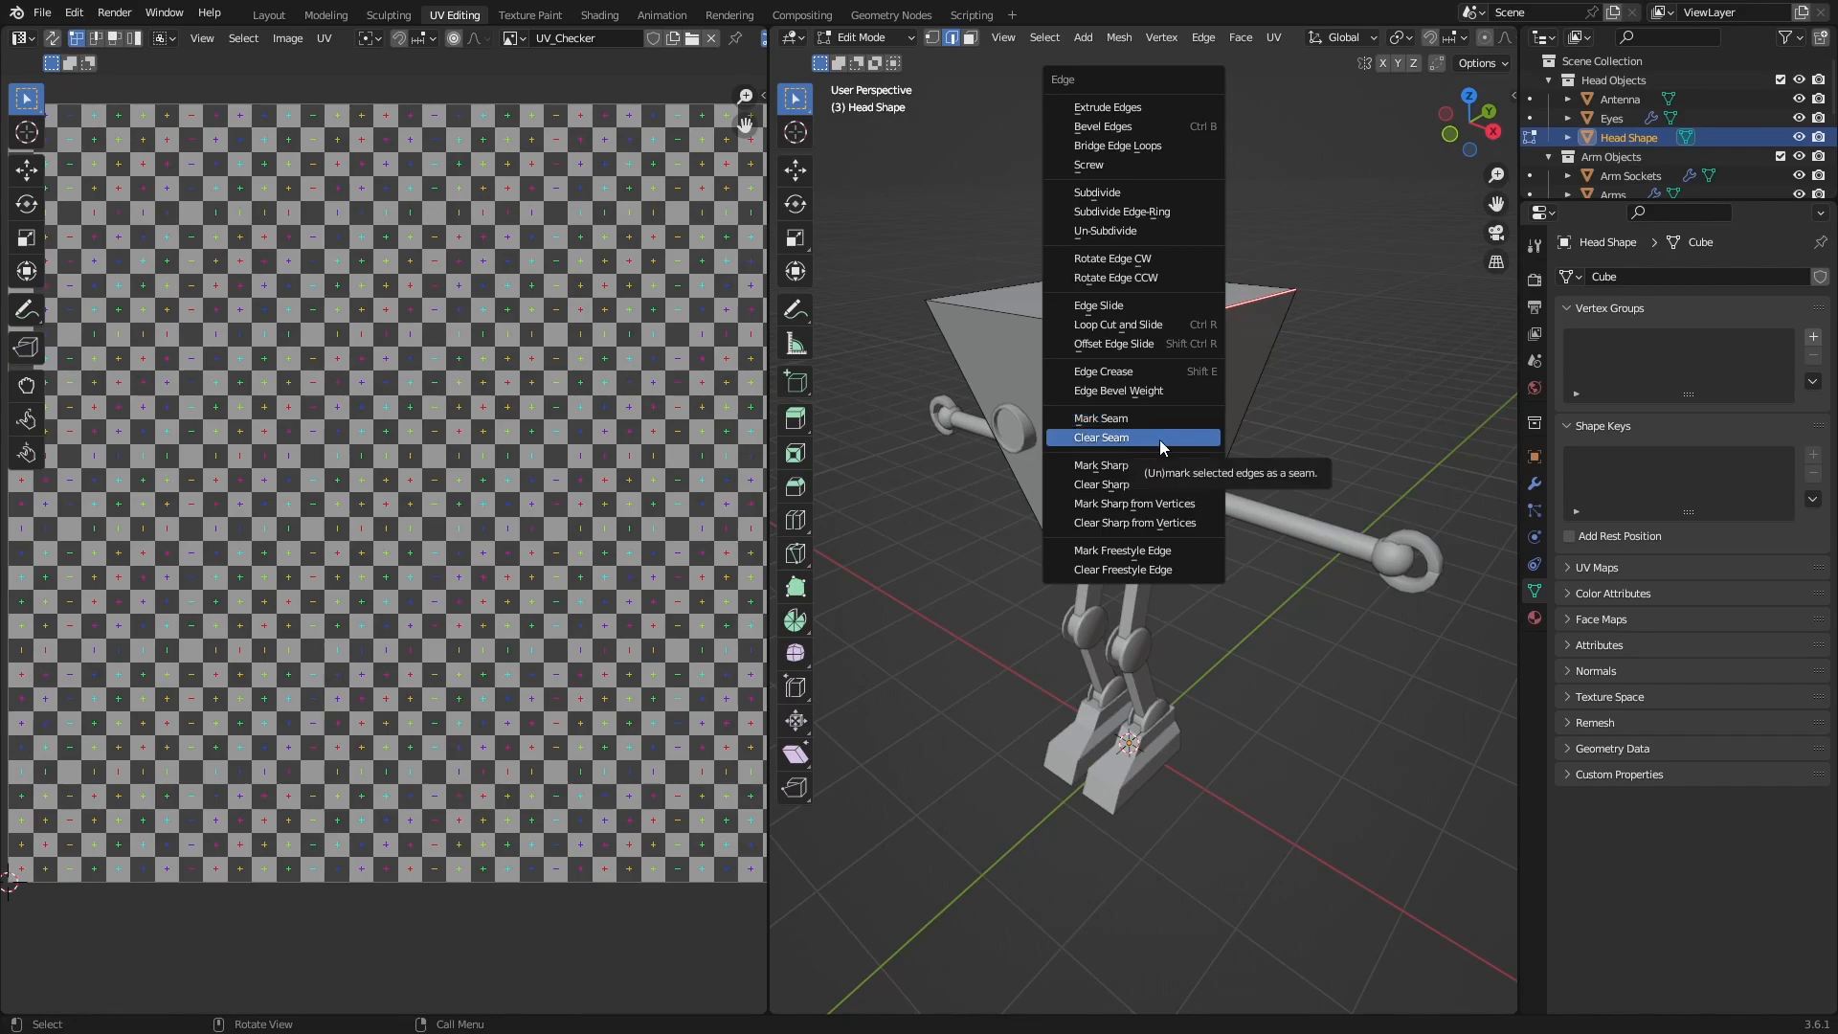
left_click(1155, 438)
mouse_move(1235, 479)
middle_mouse_down()
mouse_move(1254, 487)
mouse_move(1230, 476)
middle_mouse_up()
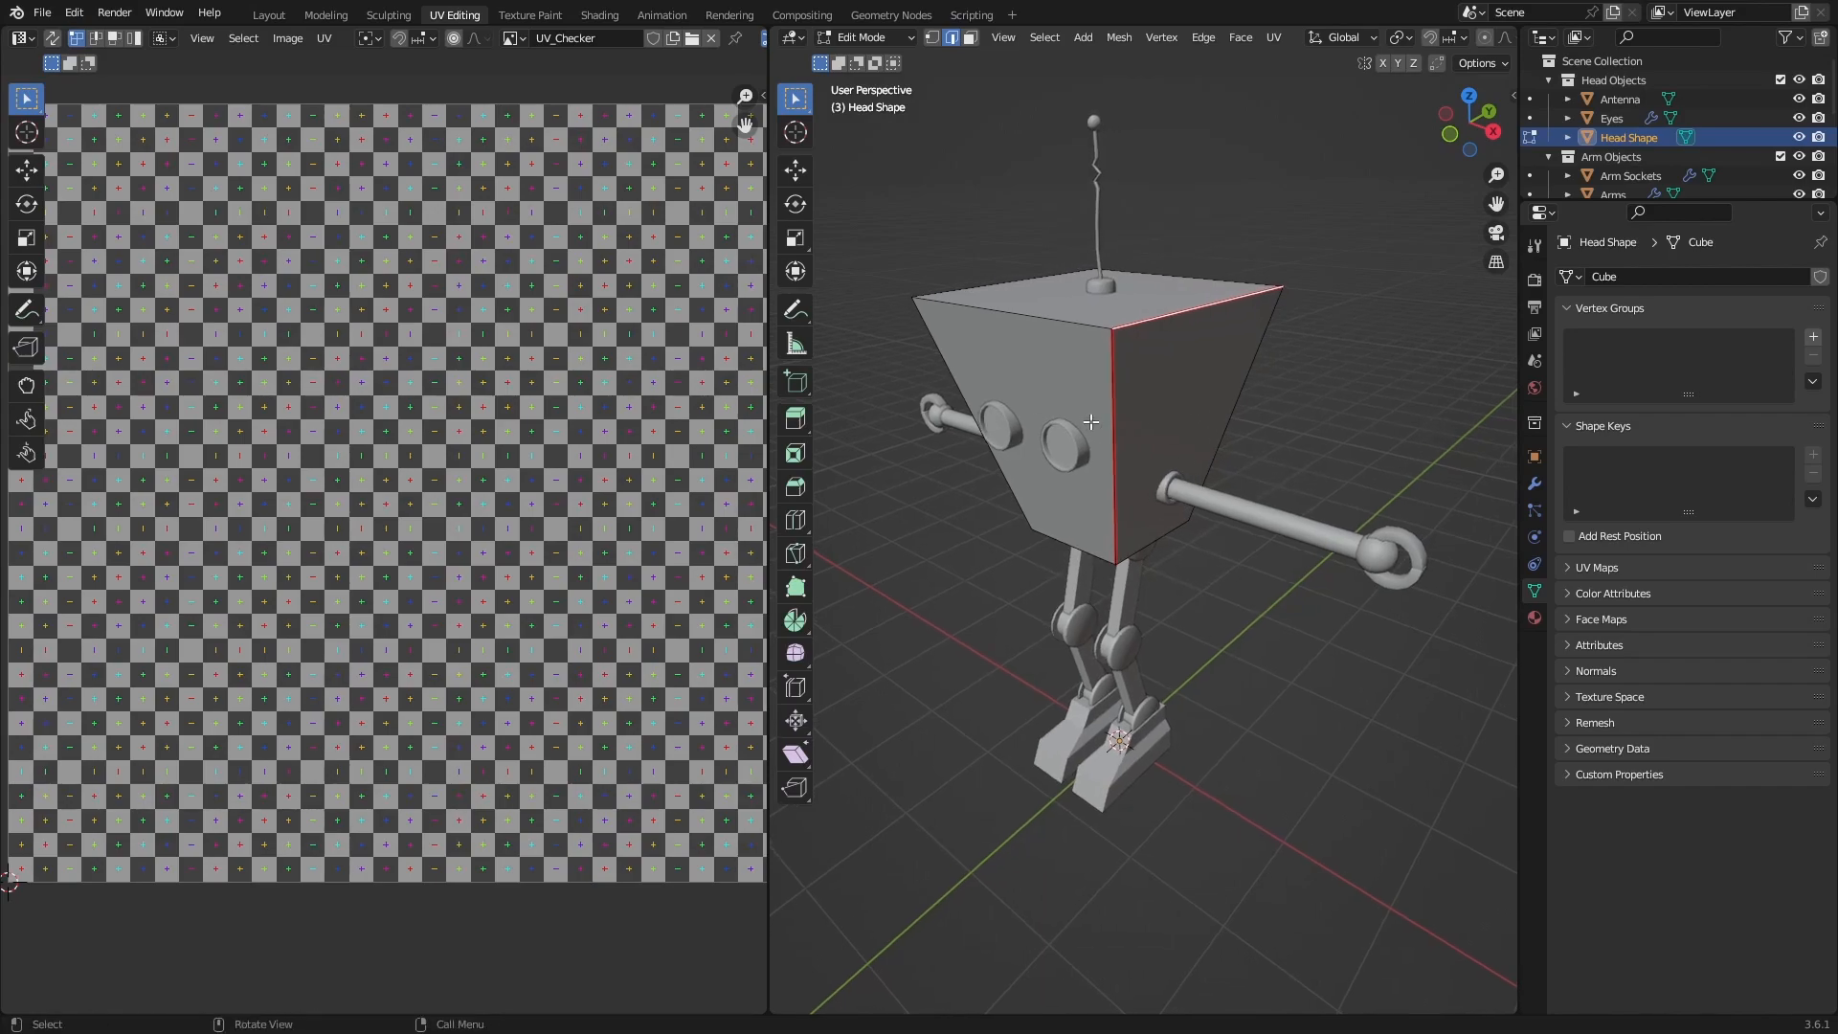
key("q")
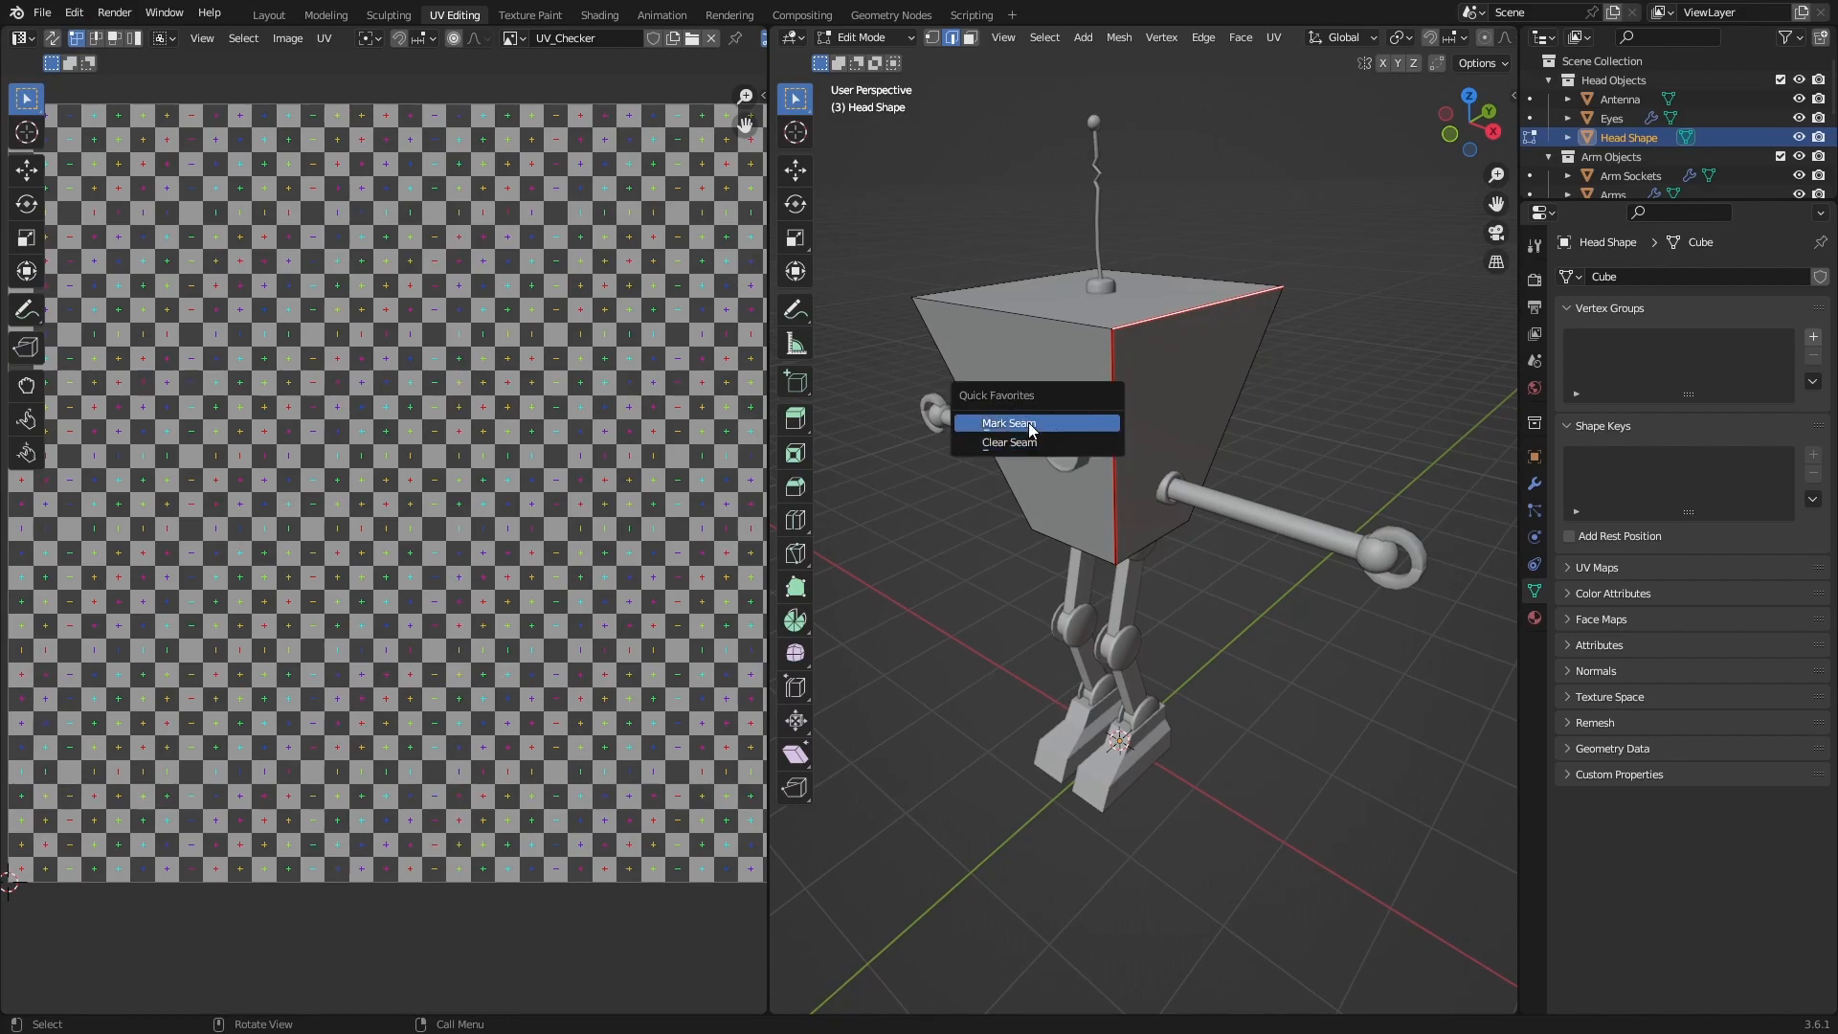
left_click(1049, 429)
Select the head's entire mesh and unwrap it using the marked seams.
mouse_move(1204, 479)
middle_mouse_down()
mouse_move(1236, 497)
mouse_move(1232, 461)
middle_mouse_up()
key("a")
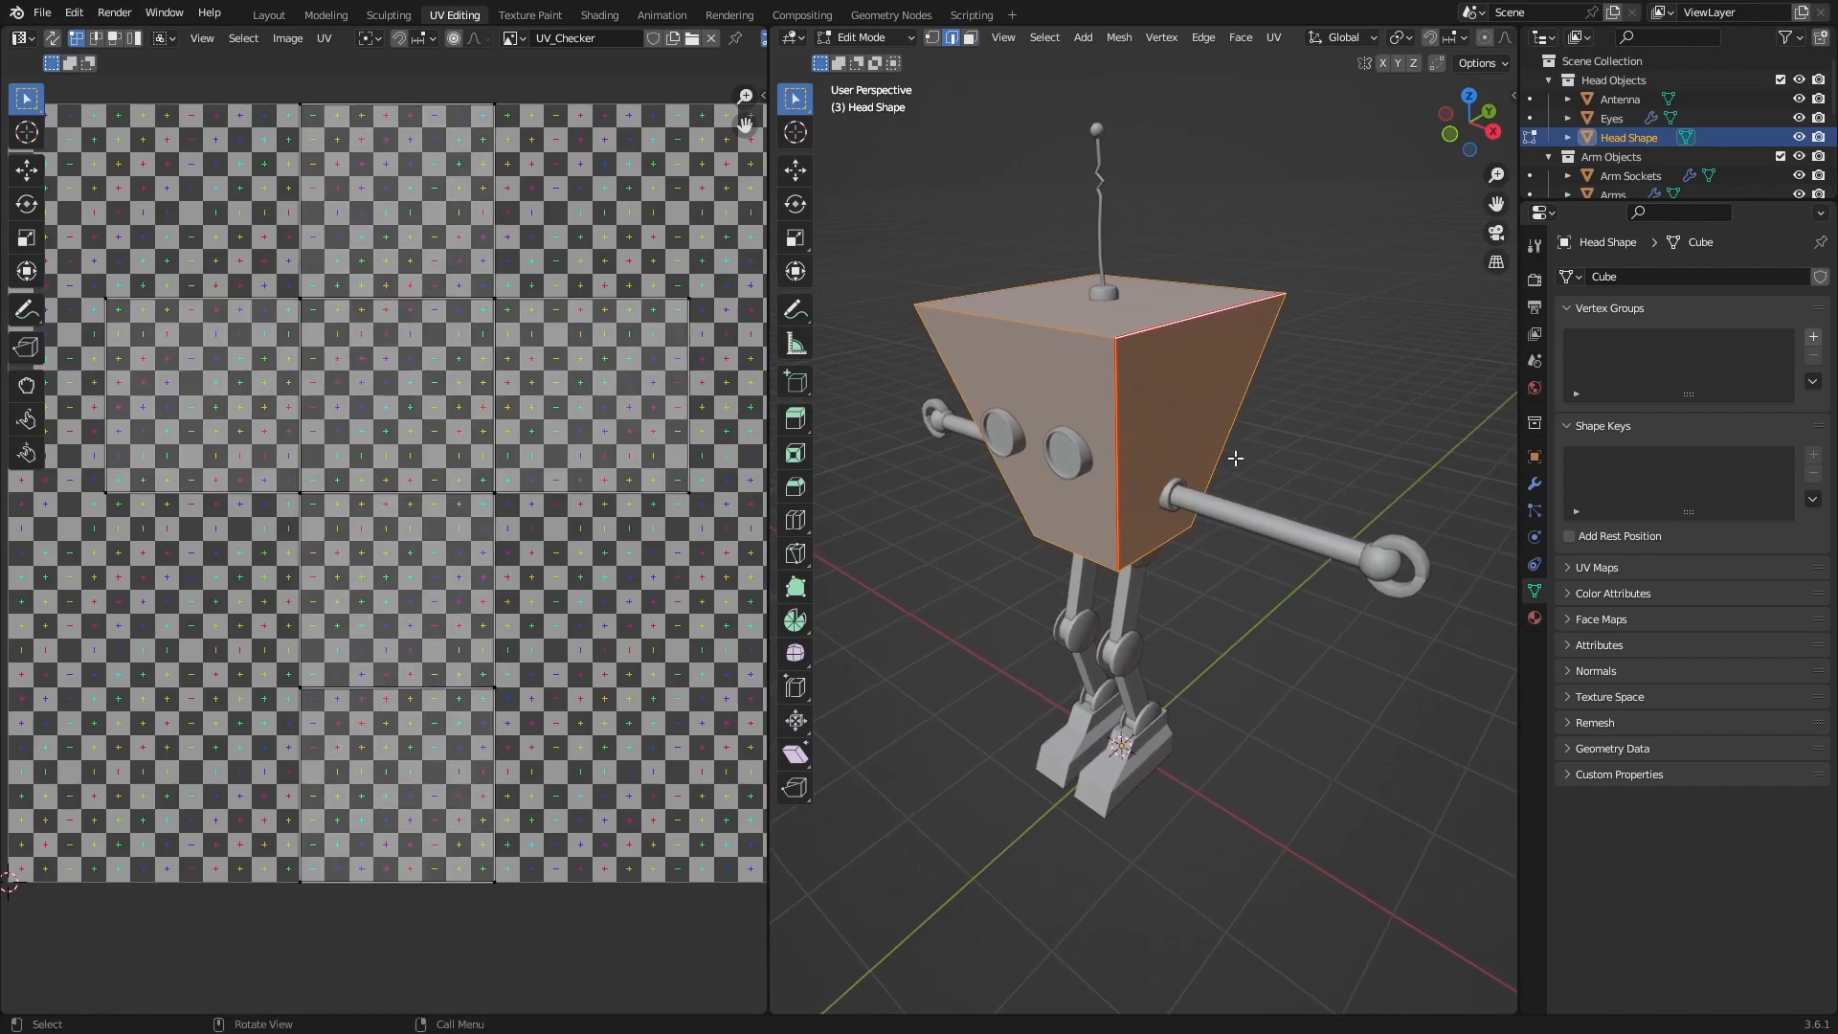
middle_click_drag(1149, 390, 1187, 407)
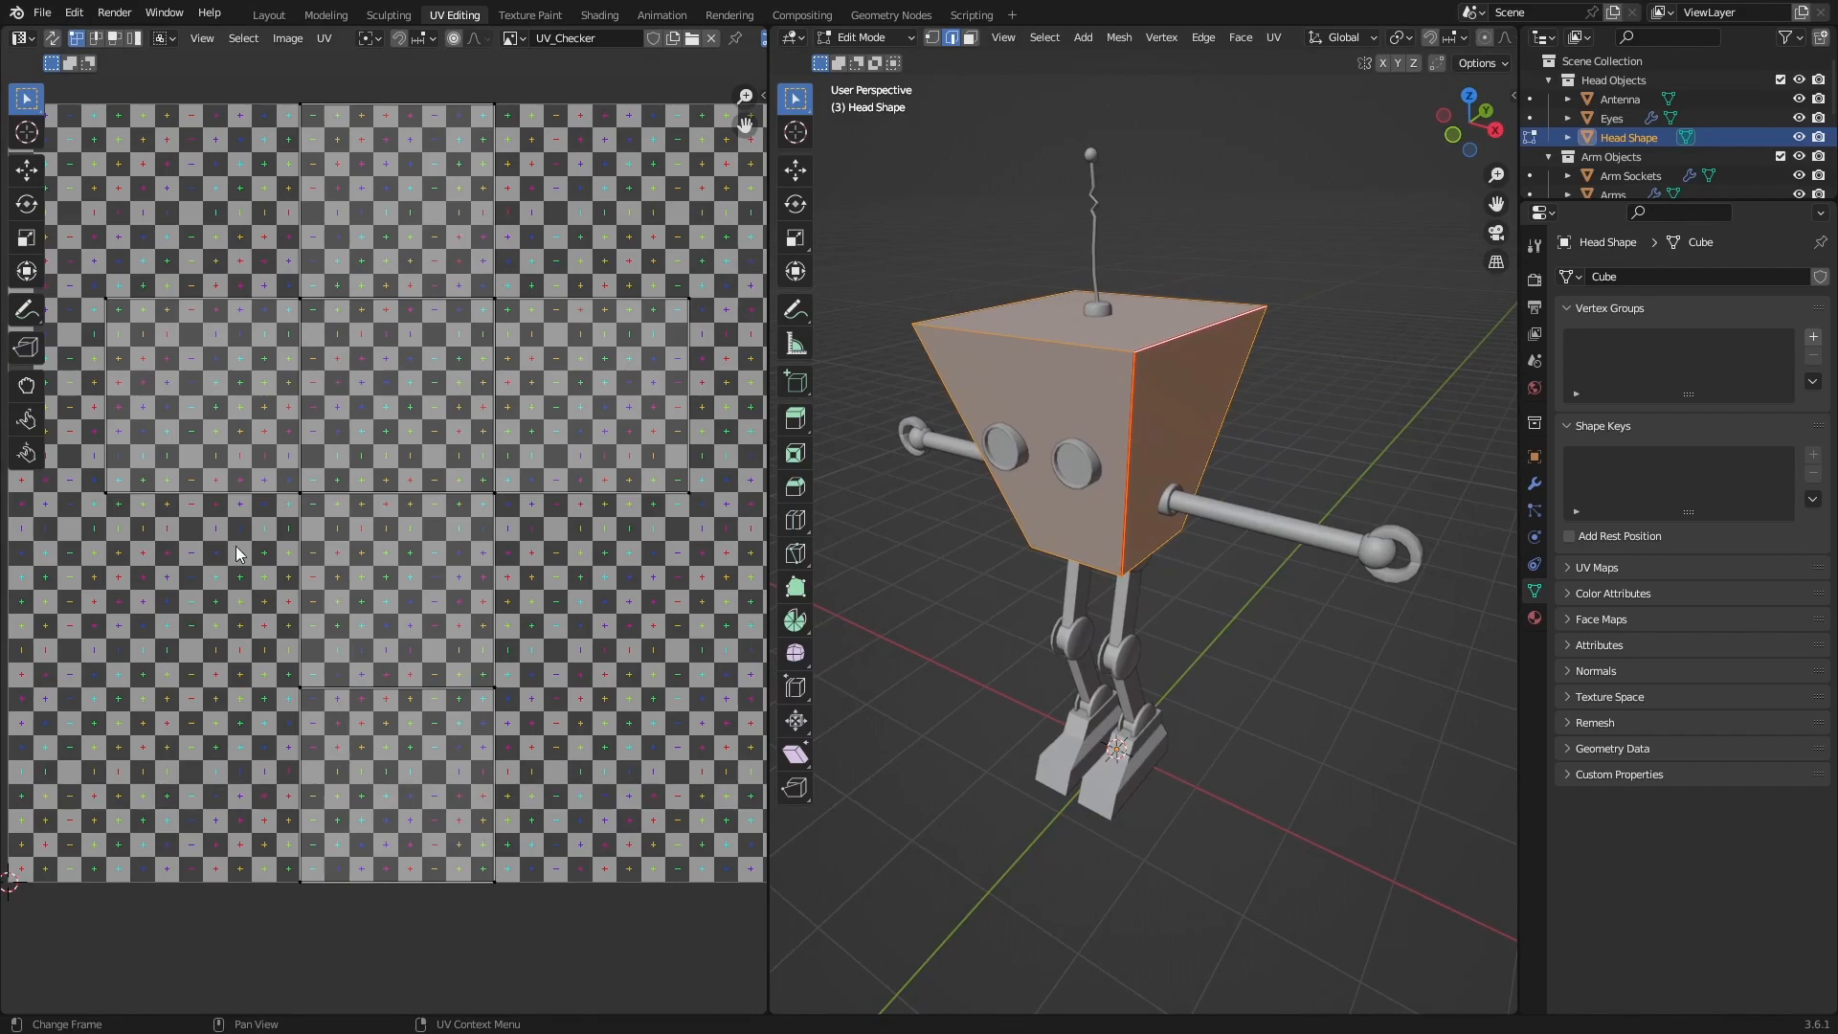
scroll(267, 472, "down", 1)
scroll(438, 487, "down", 1)
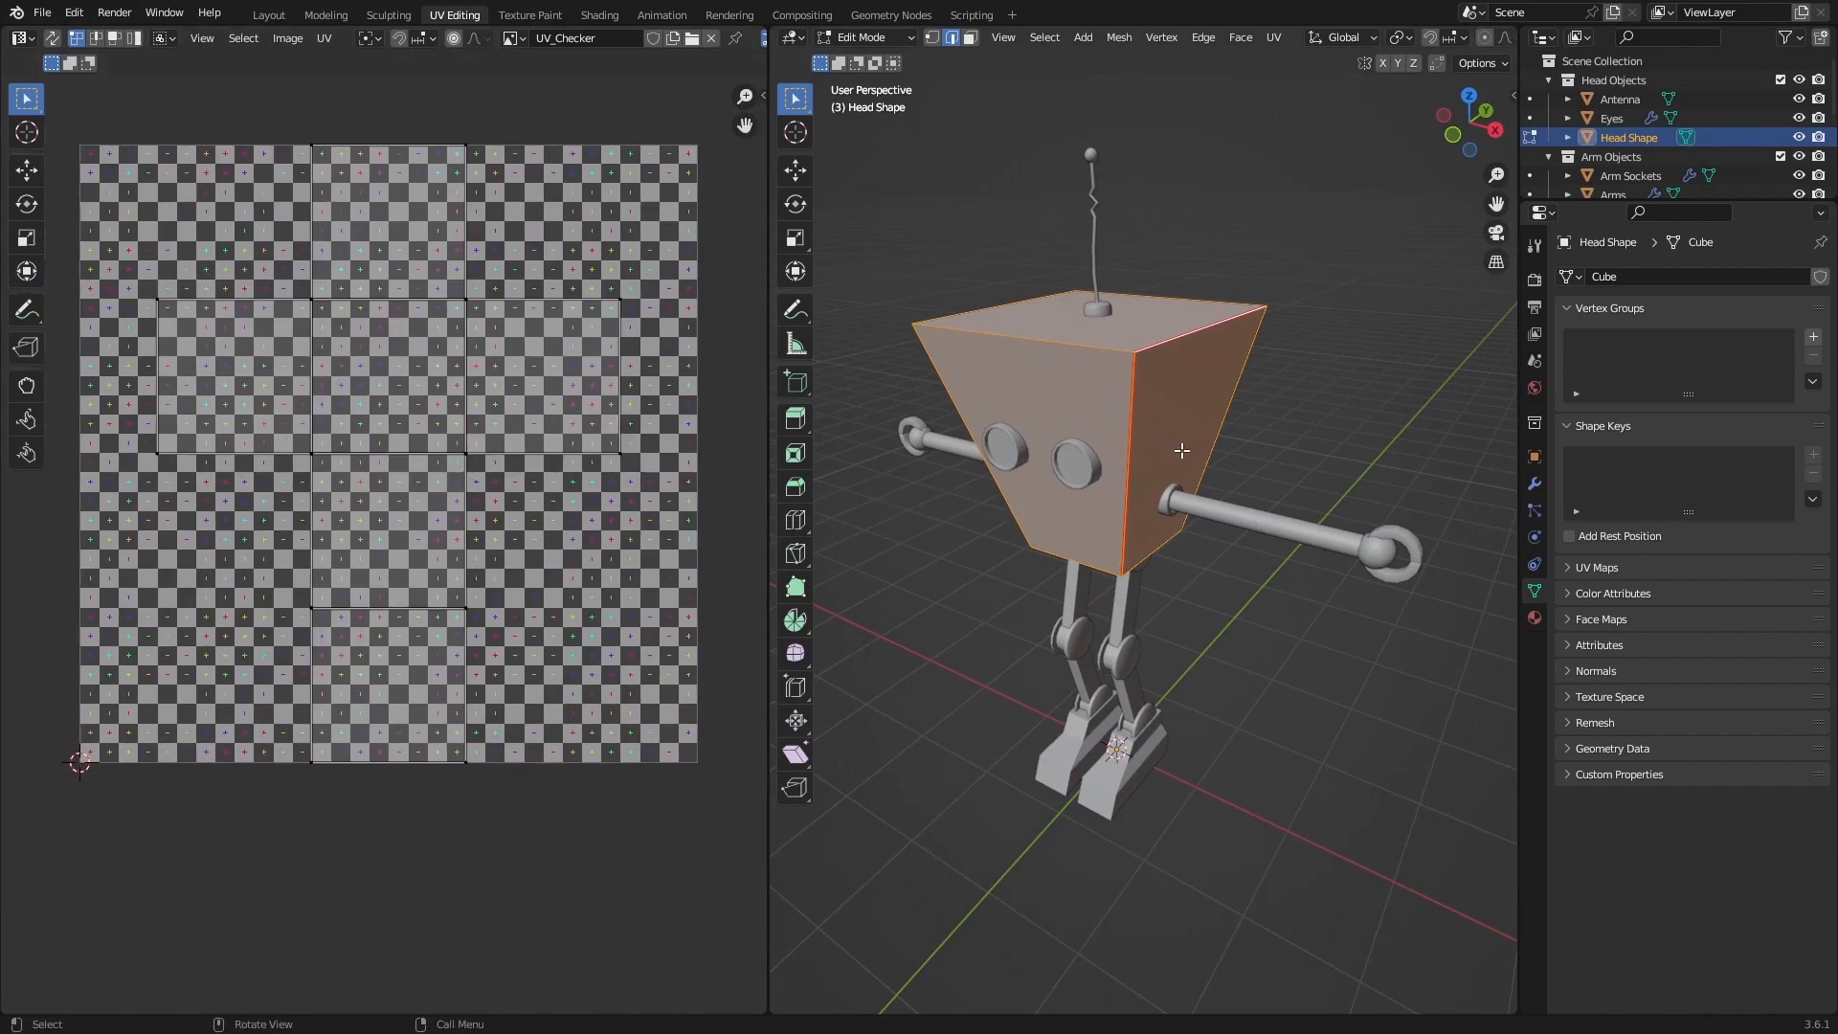
middle_click_drag(1145, 442, 1164, 440)
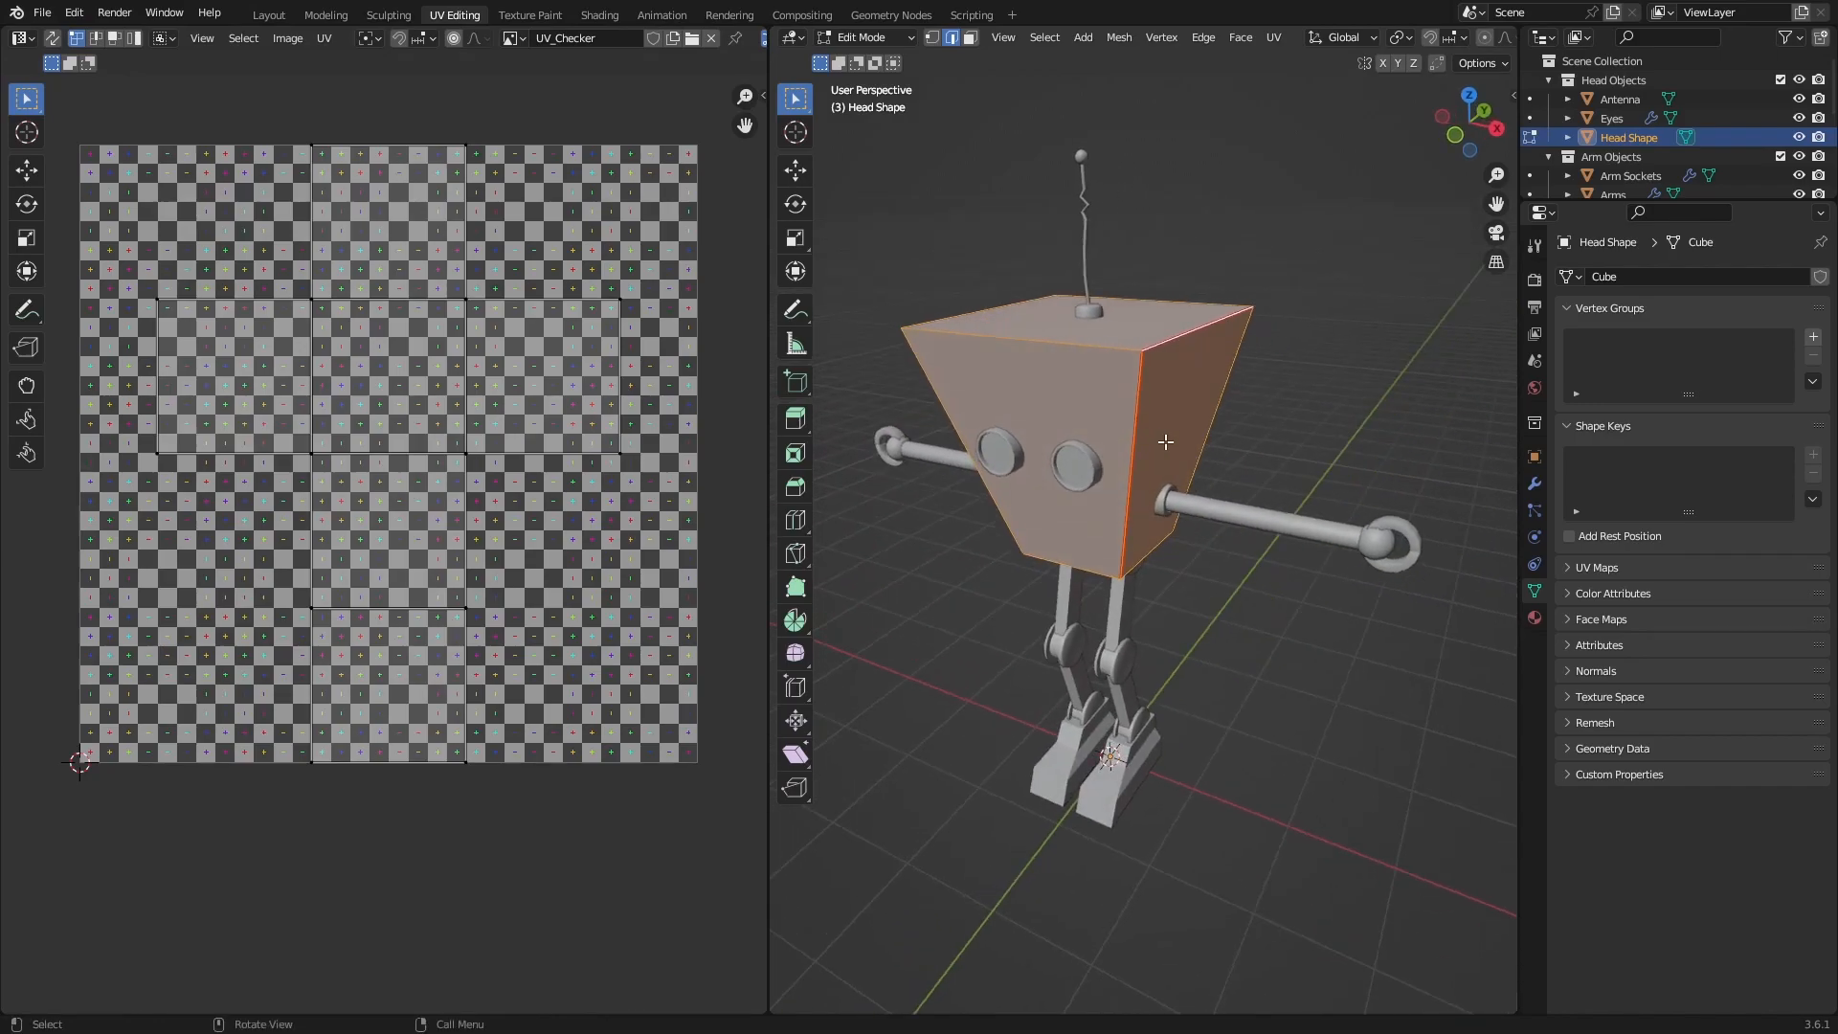
key("u")
left_click(1100, 443)
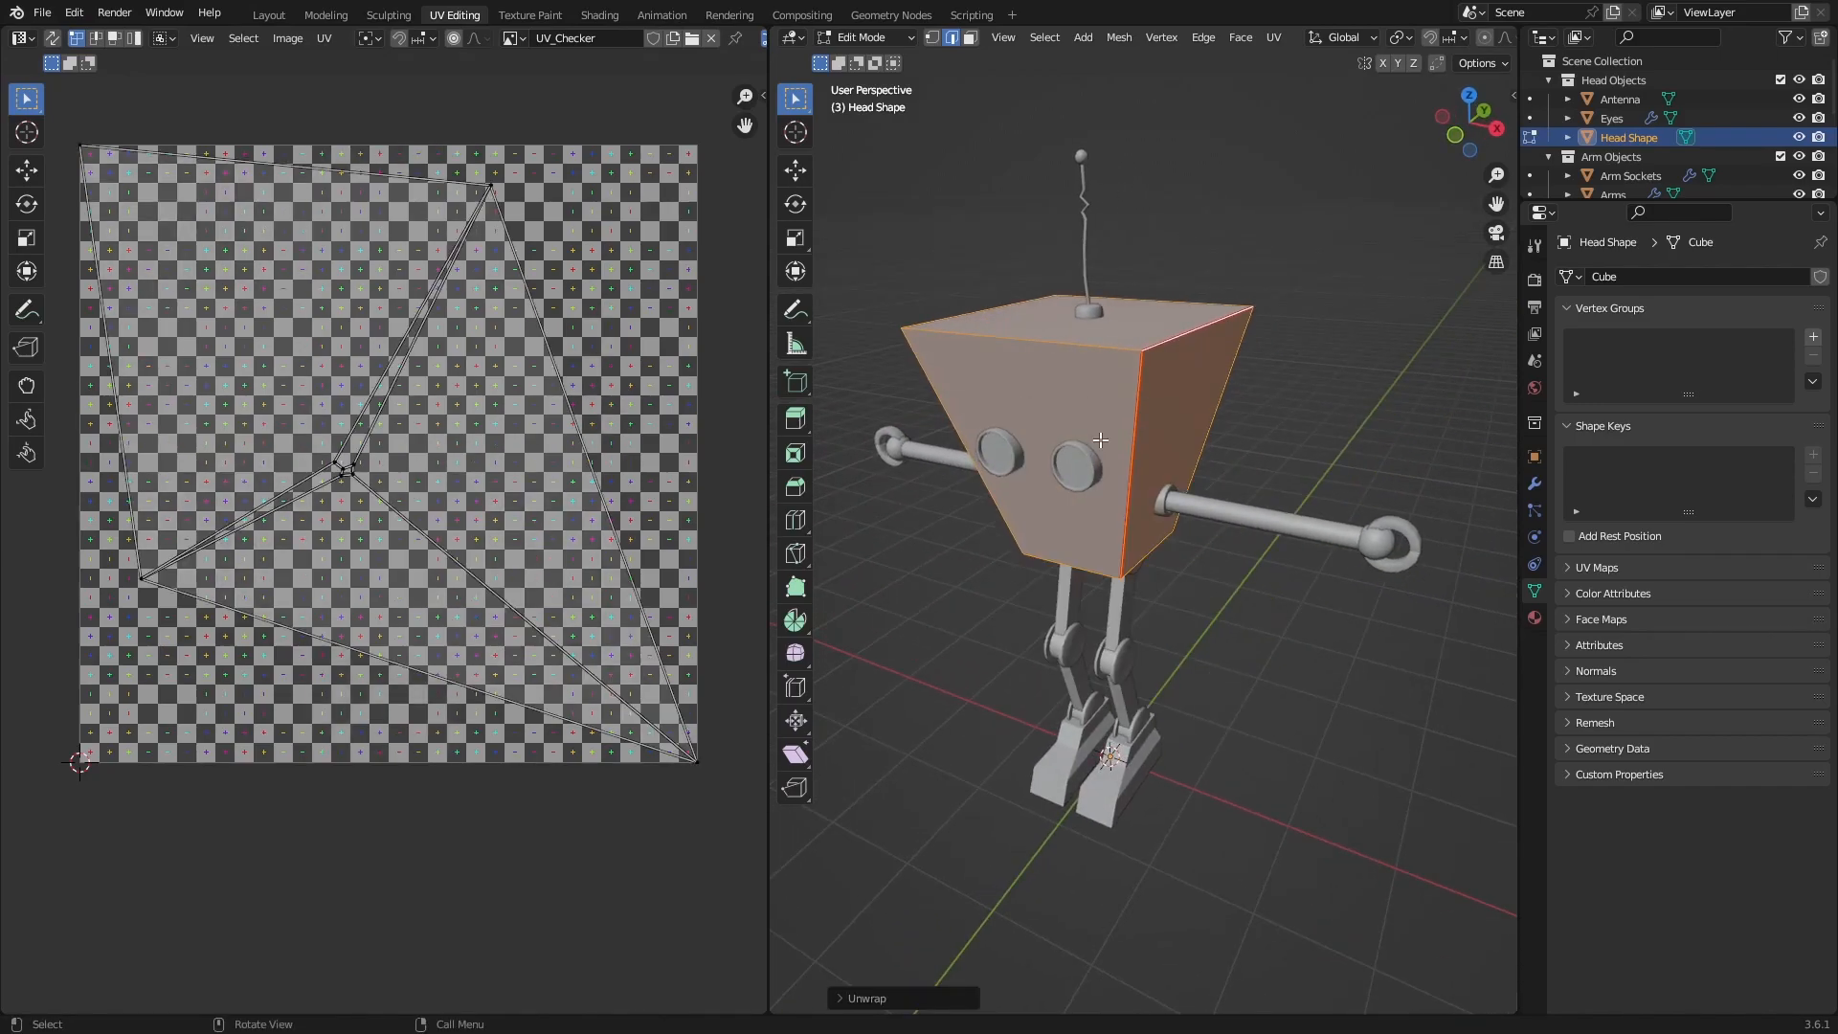
Examine the head's unwrapped UV layout against its marked seams, with its whole mesh selected.
key("a")
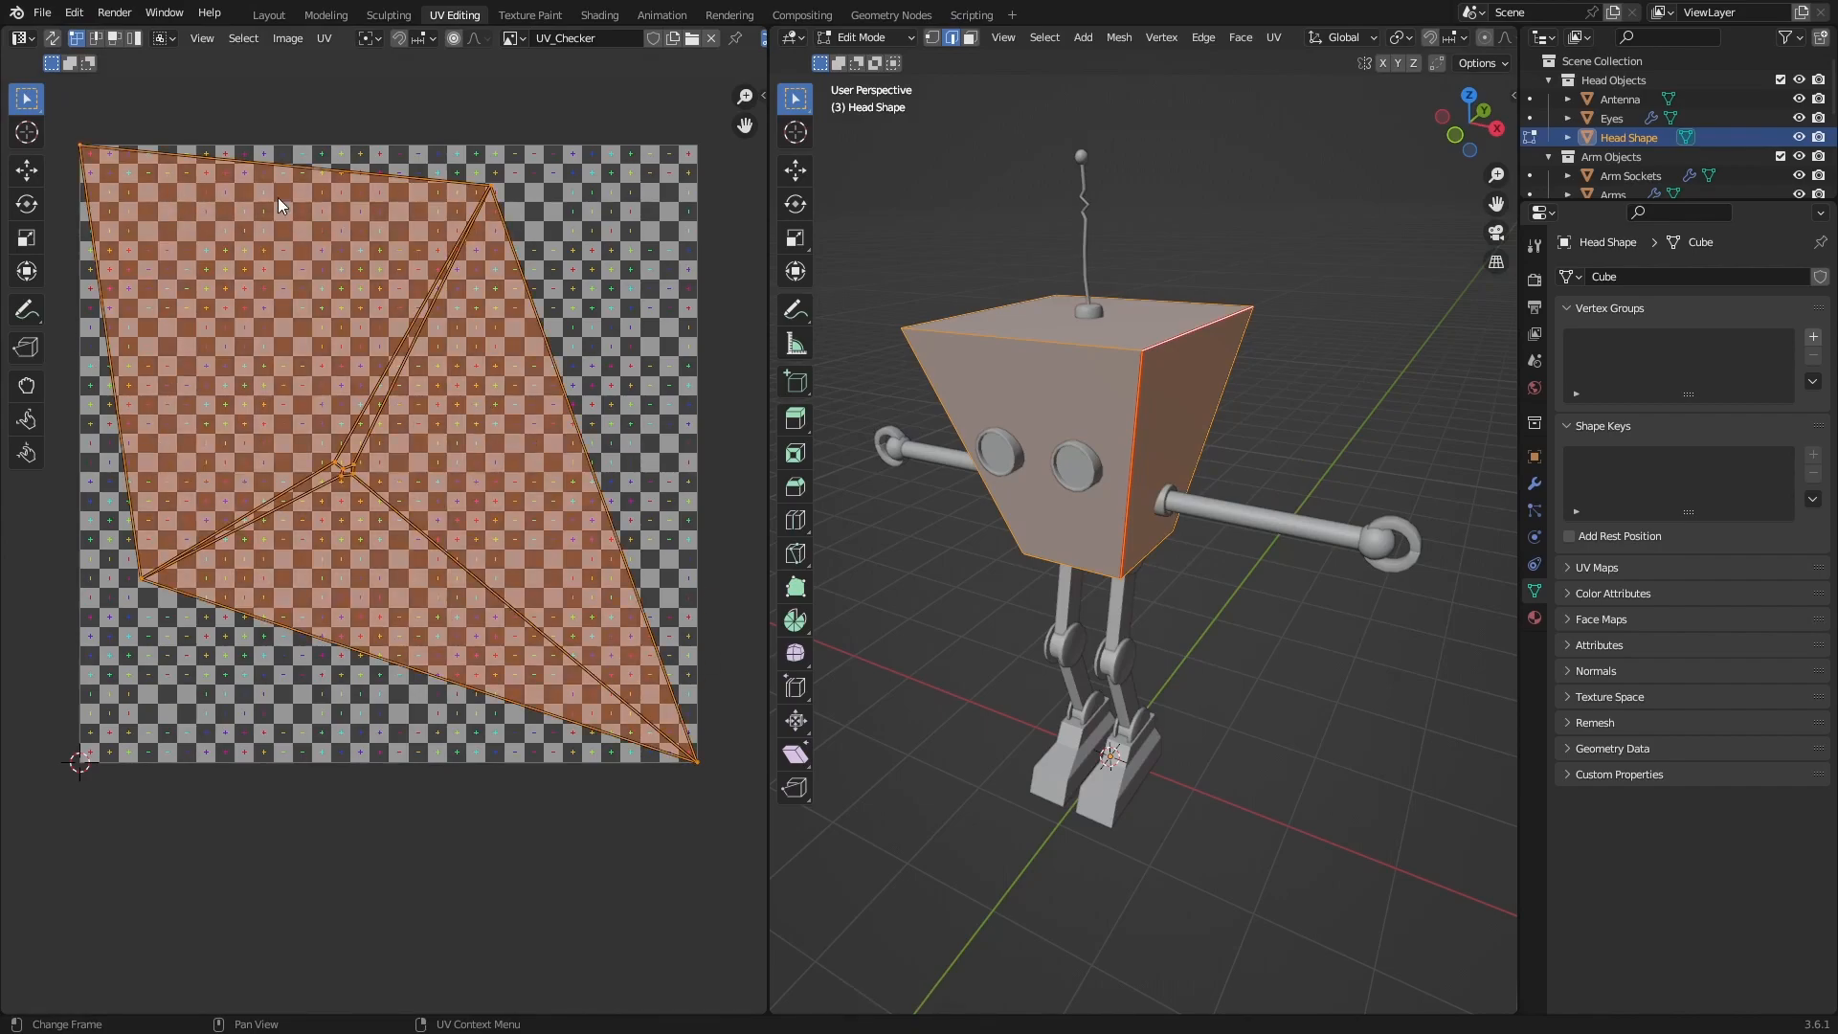
middle_click_drag(943, 433, 1107, 424)
key("alt+a")
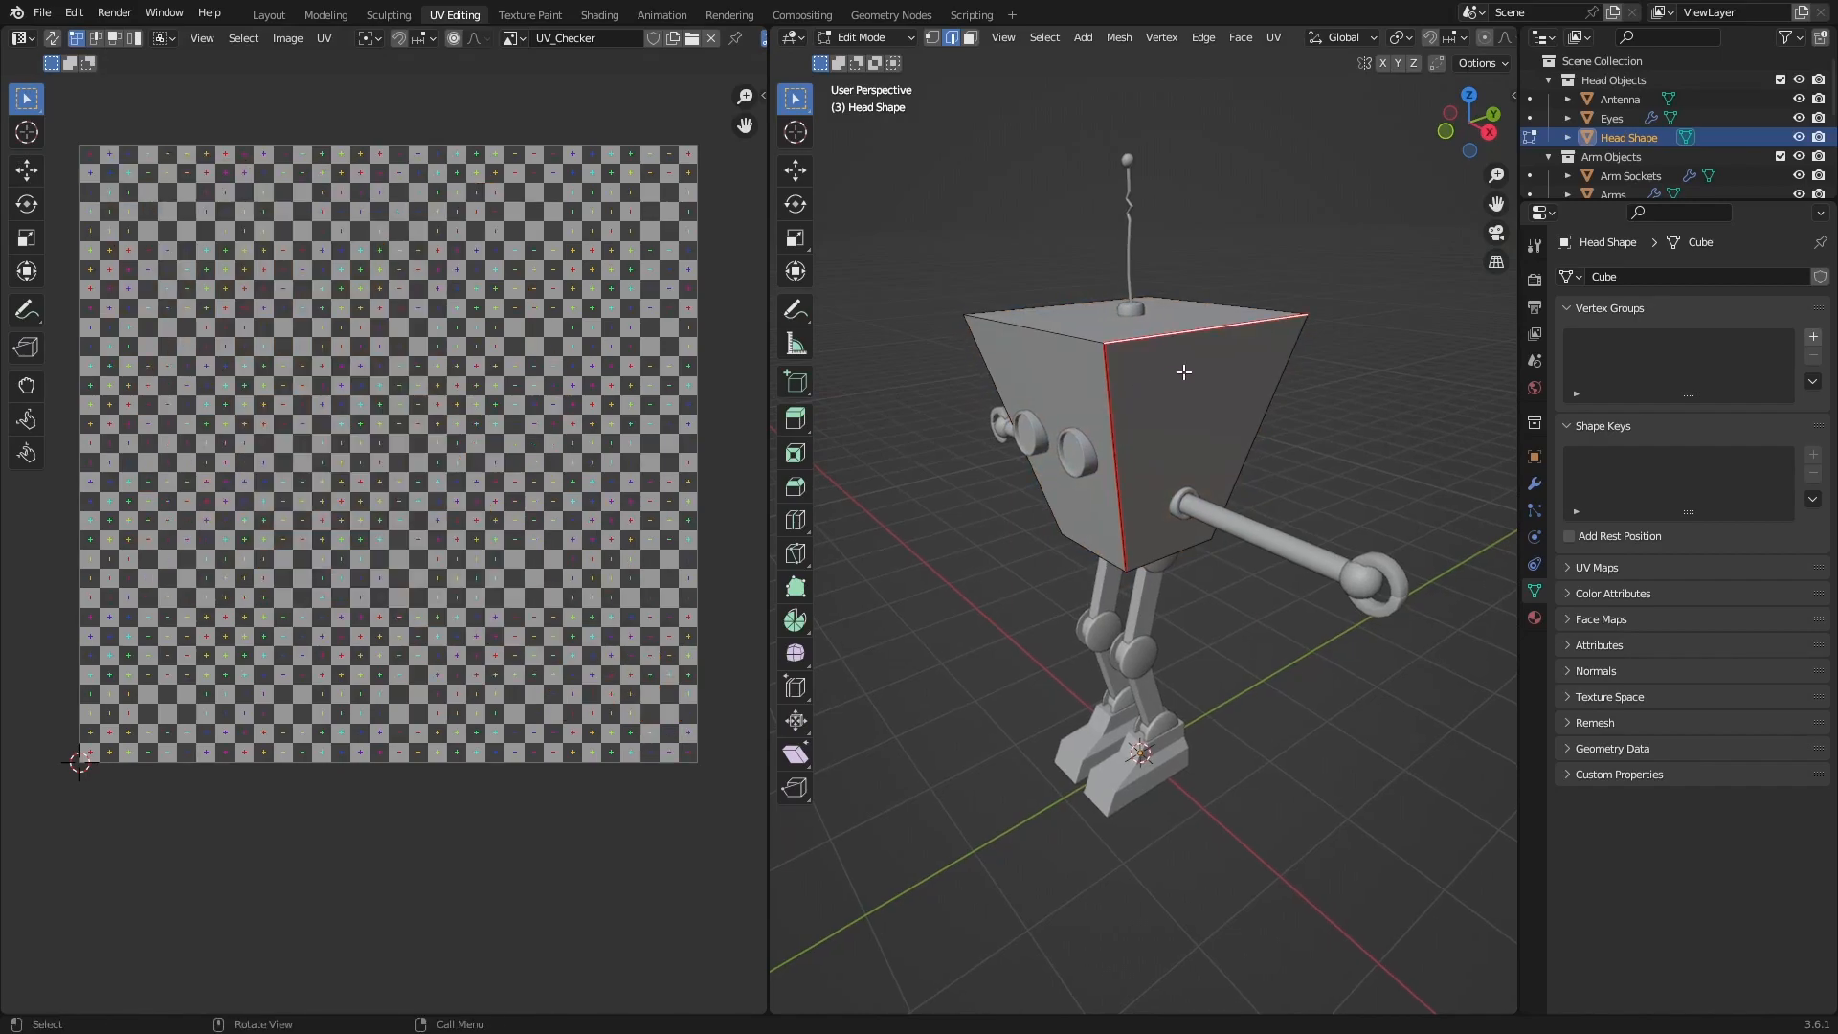
key("a")
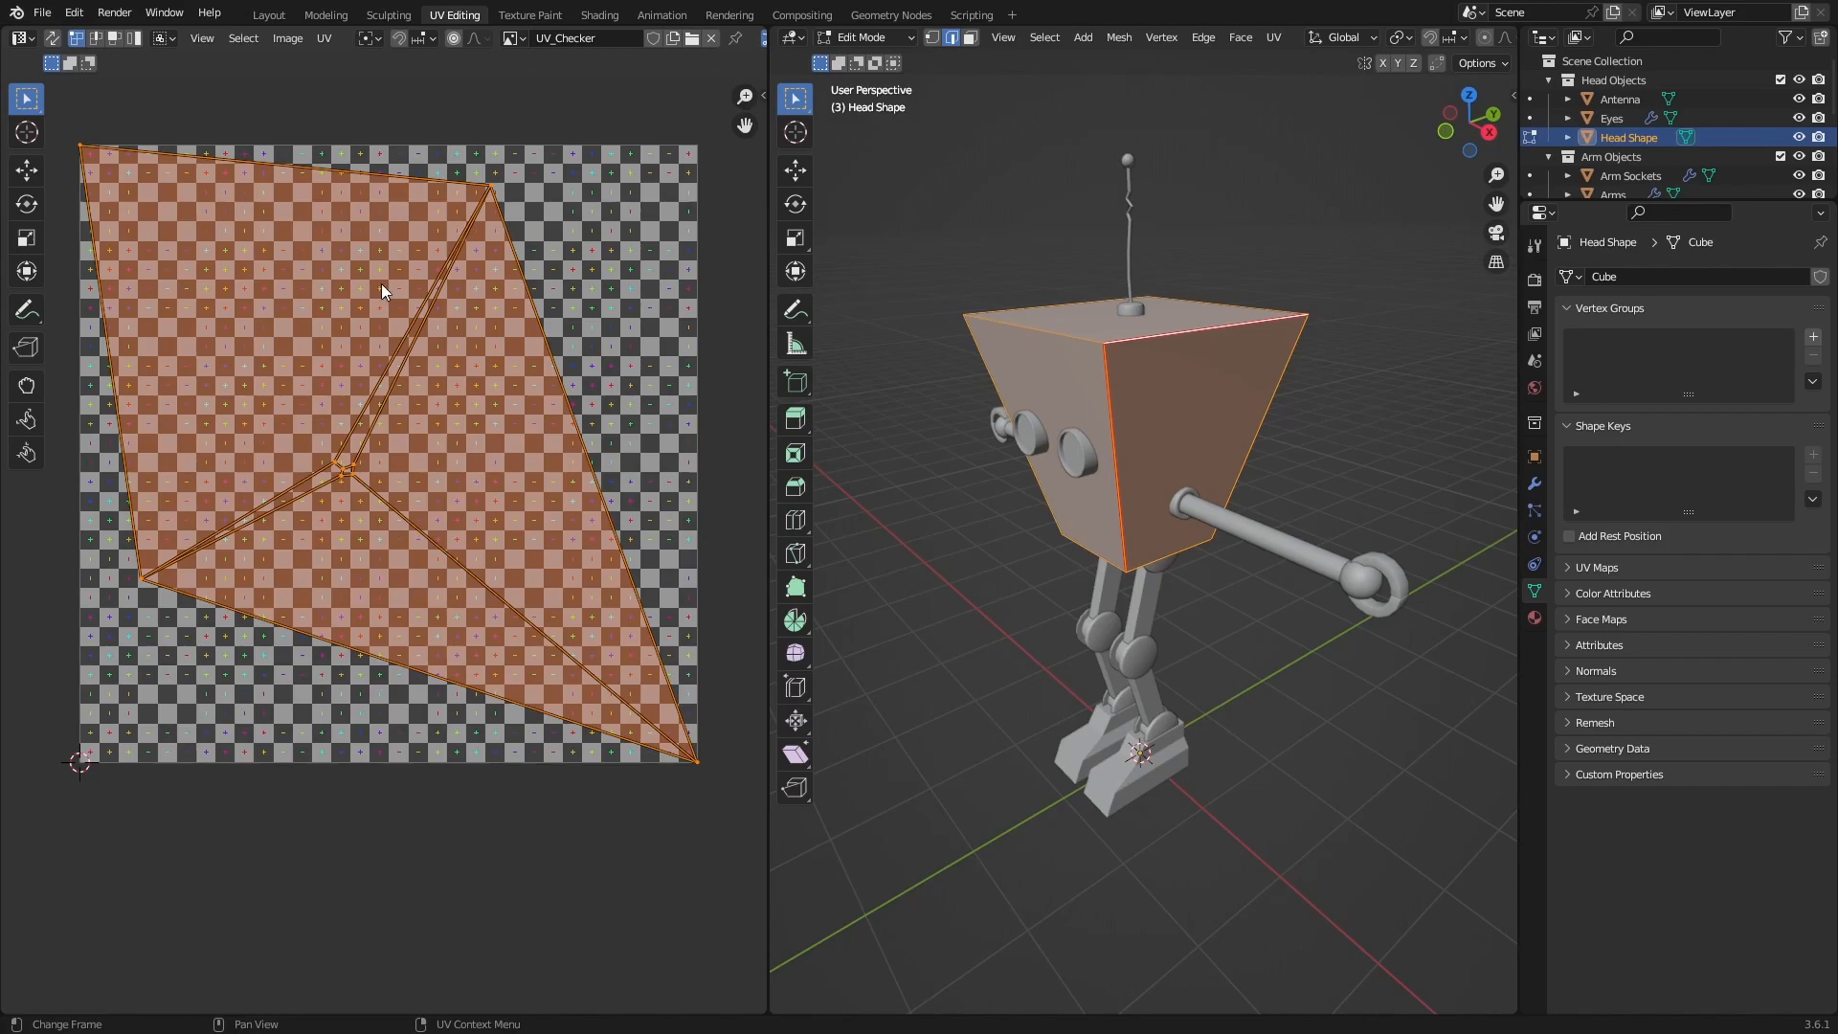
middle_click_drag(1129, 518, 1215, 514)
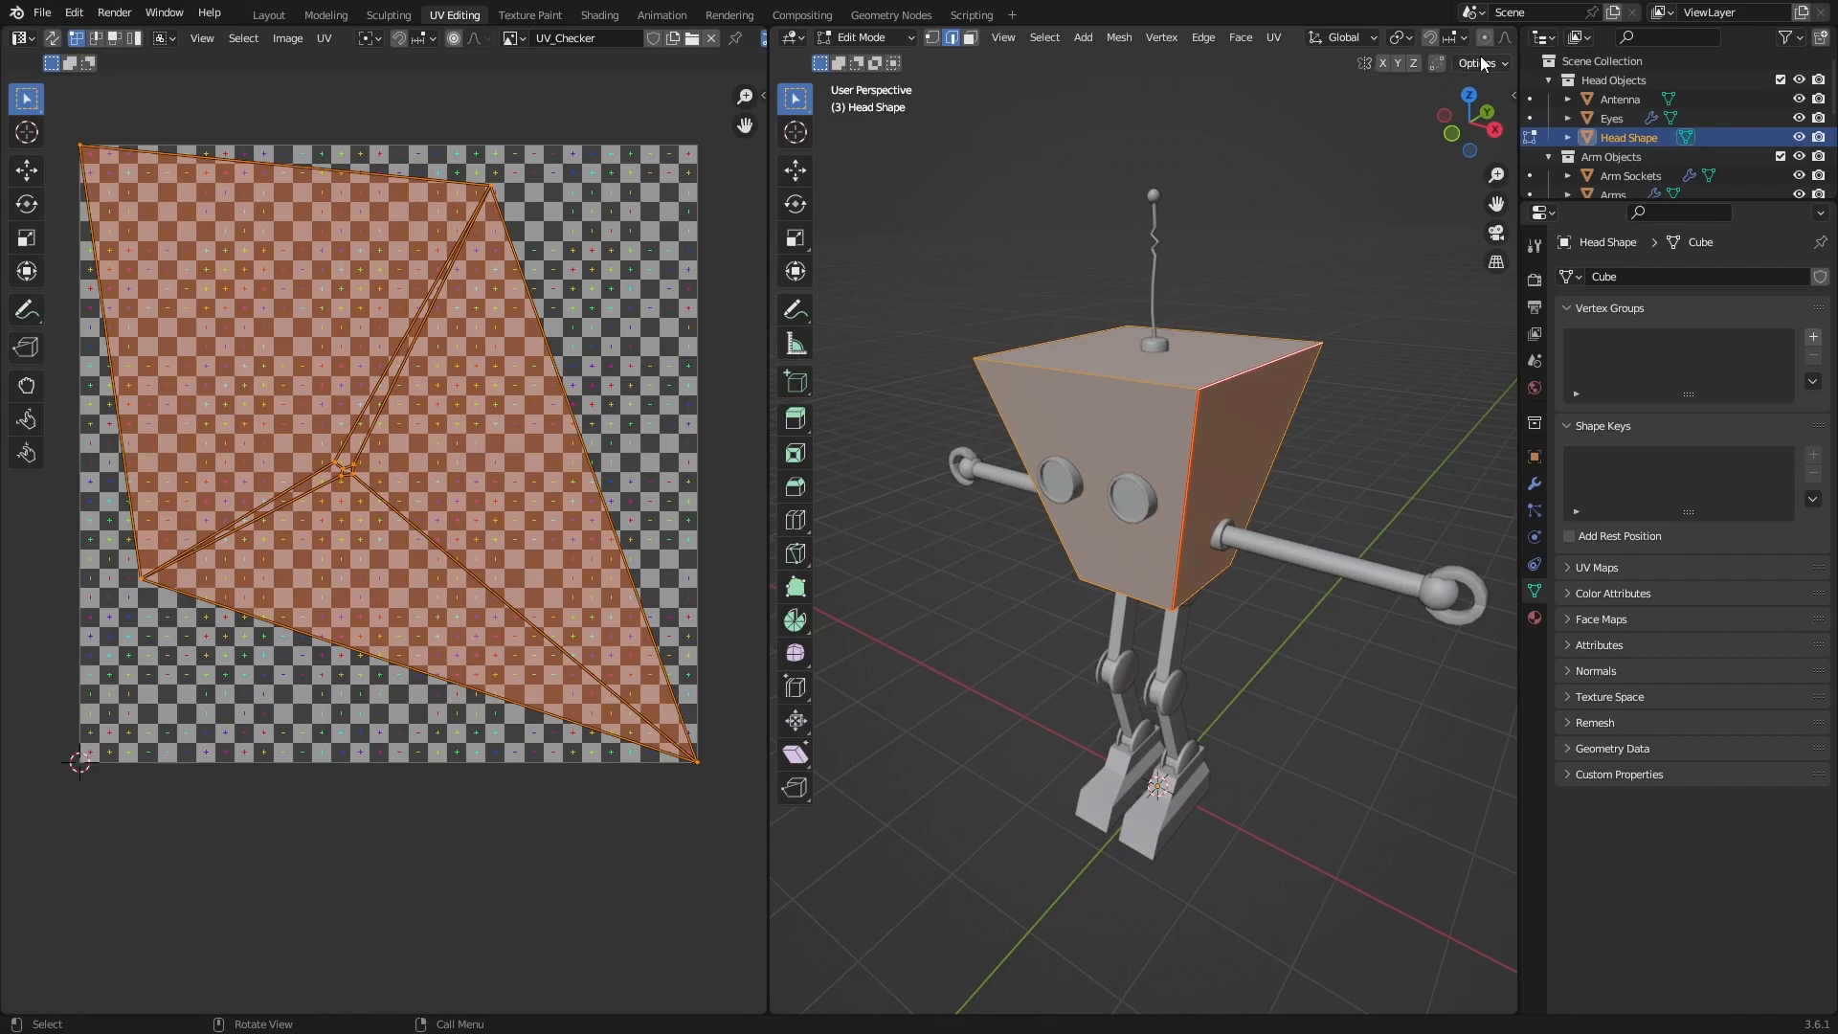
Switch the 3D view to Material Preview shading and inspect the checker texture on the head's faces.
scroll(1490, 38, "down", 5)
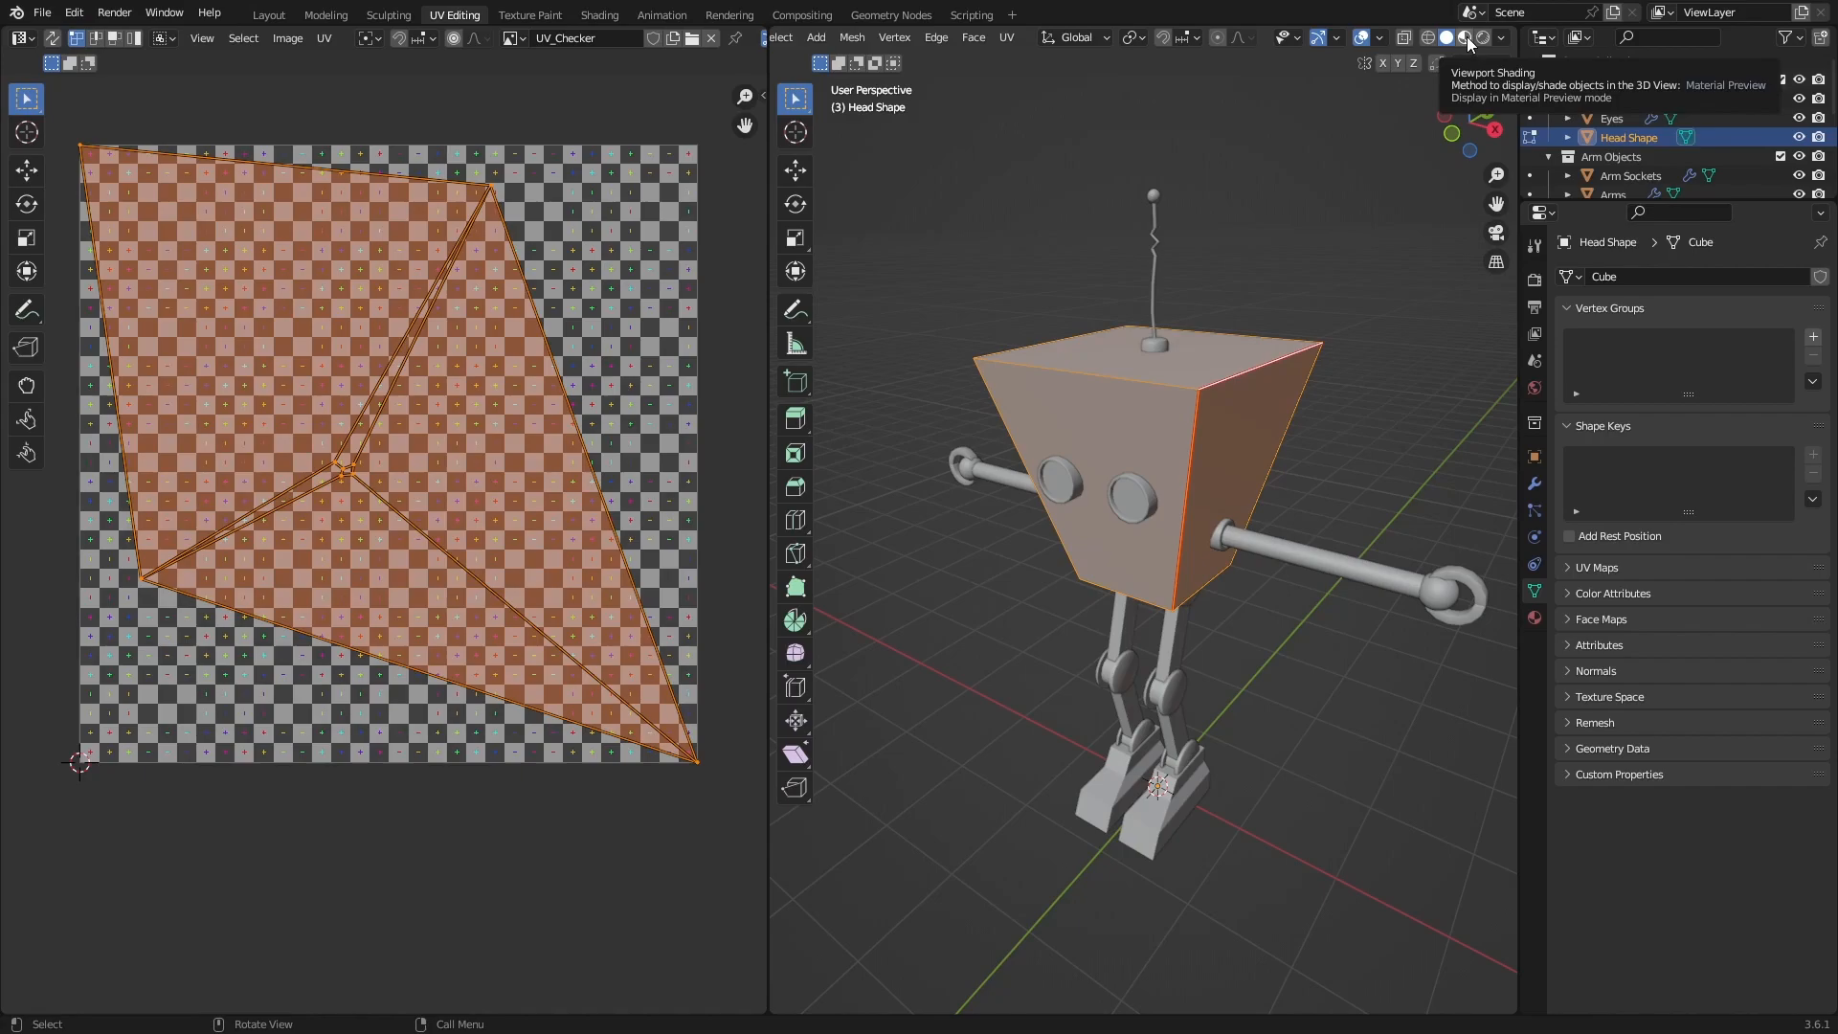
left_click(1466, 38)
mouse_move(1324, 307)
middle_mouse_down()
mouse_move(1292, 213)
mouse_move(1242, 308)
mouse_move(1117, 388)
middle_mouse_up()
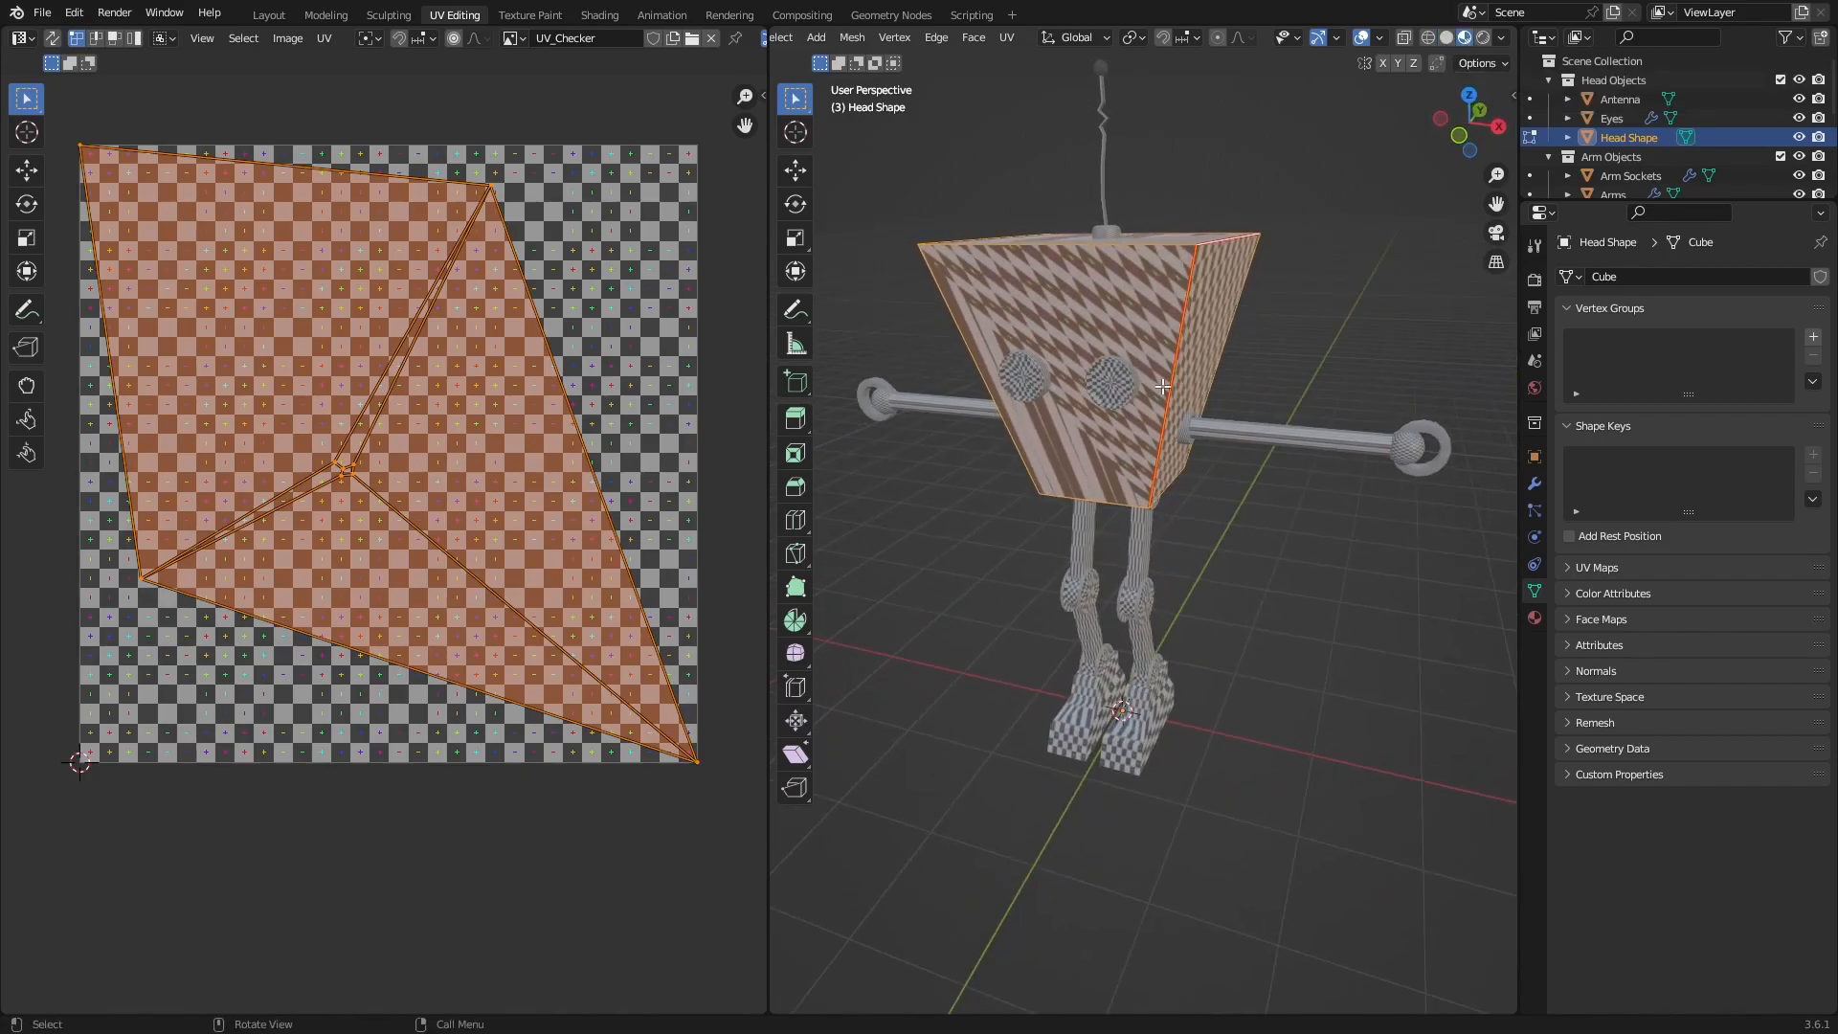
middle_click_drag(1189, 325, 1184, 367)
middle_click_drag(1184, 368, 1199, 398)
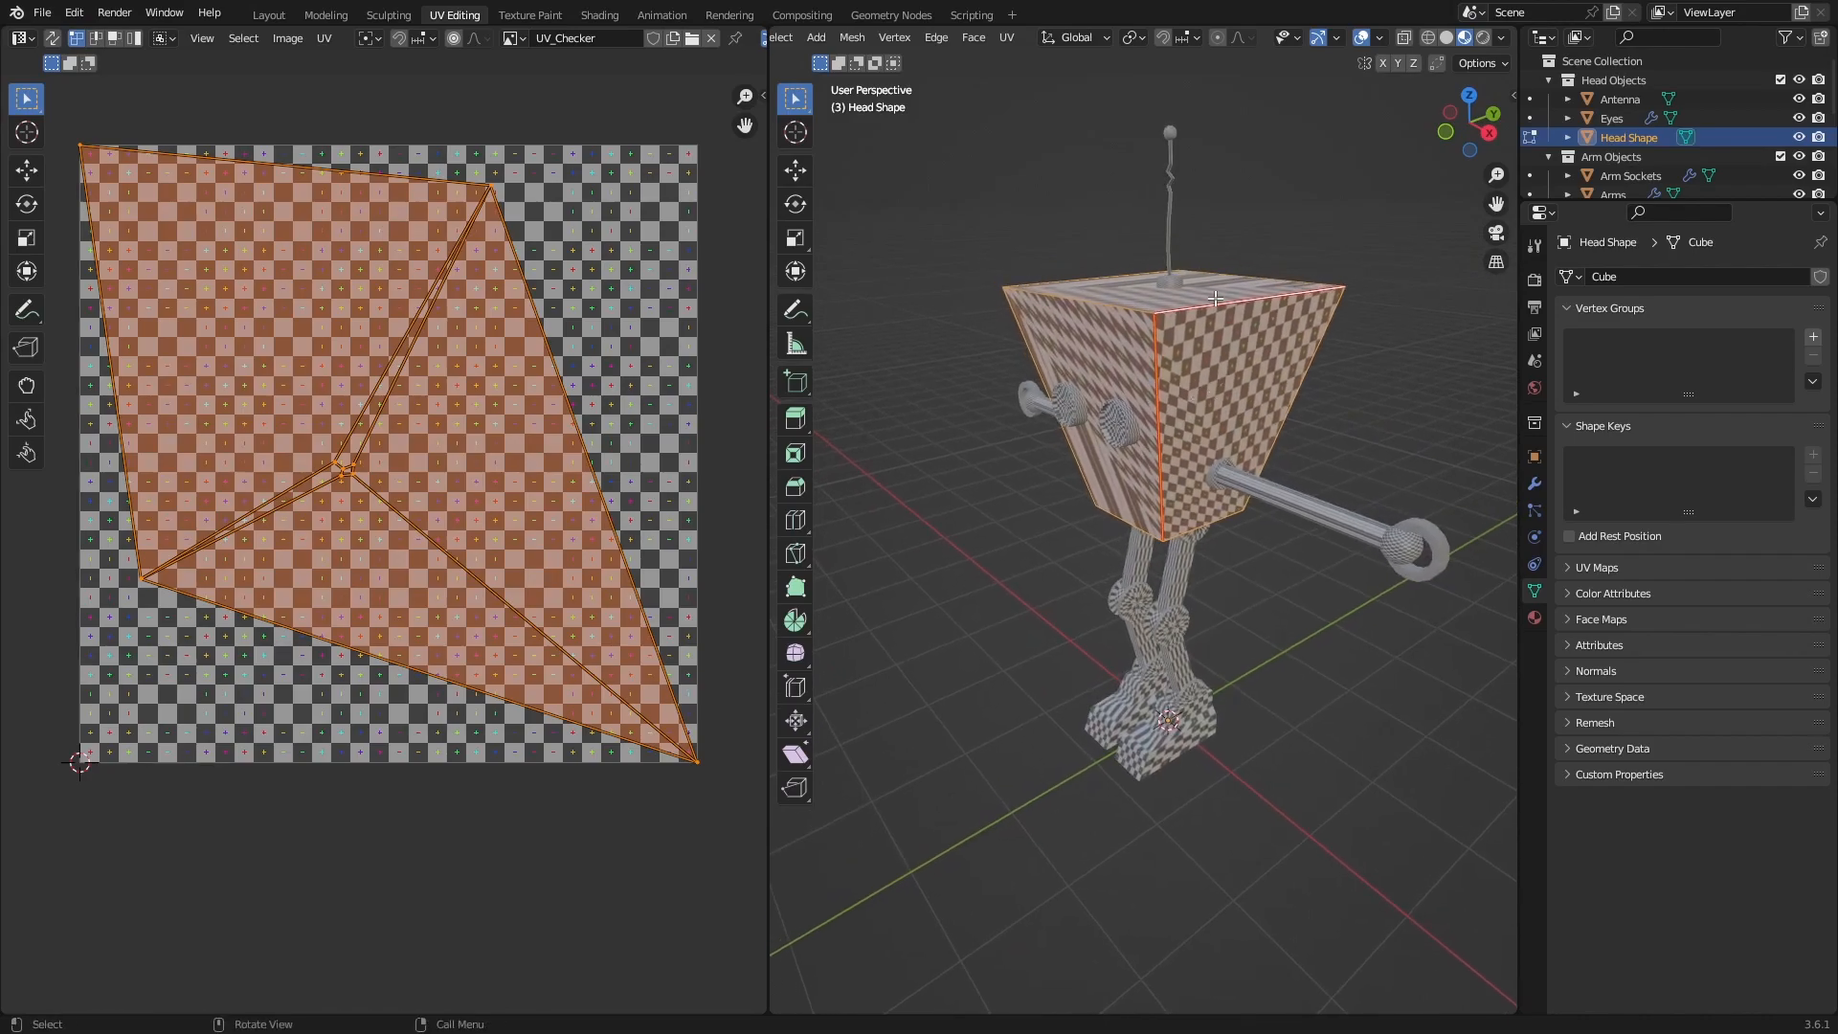
Turn on the Screencast Keys display for the 3D view and hide the sidebar again.
key("n")
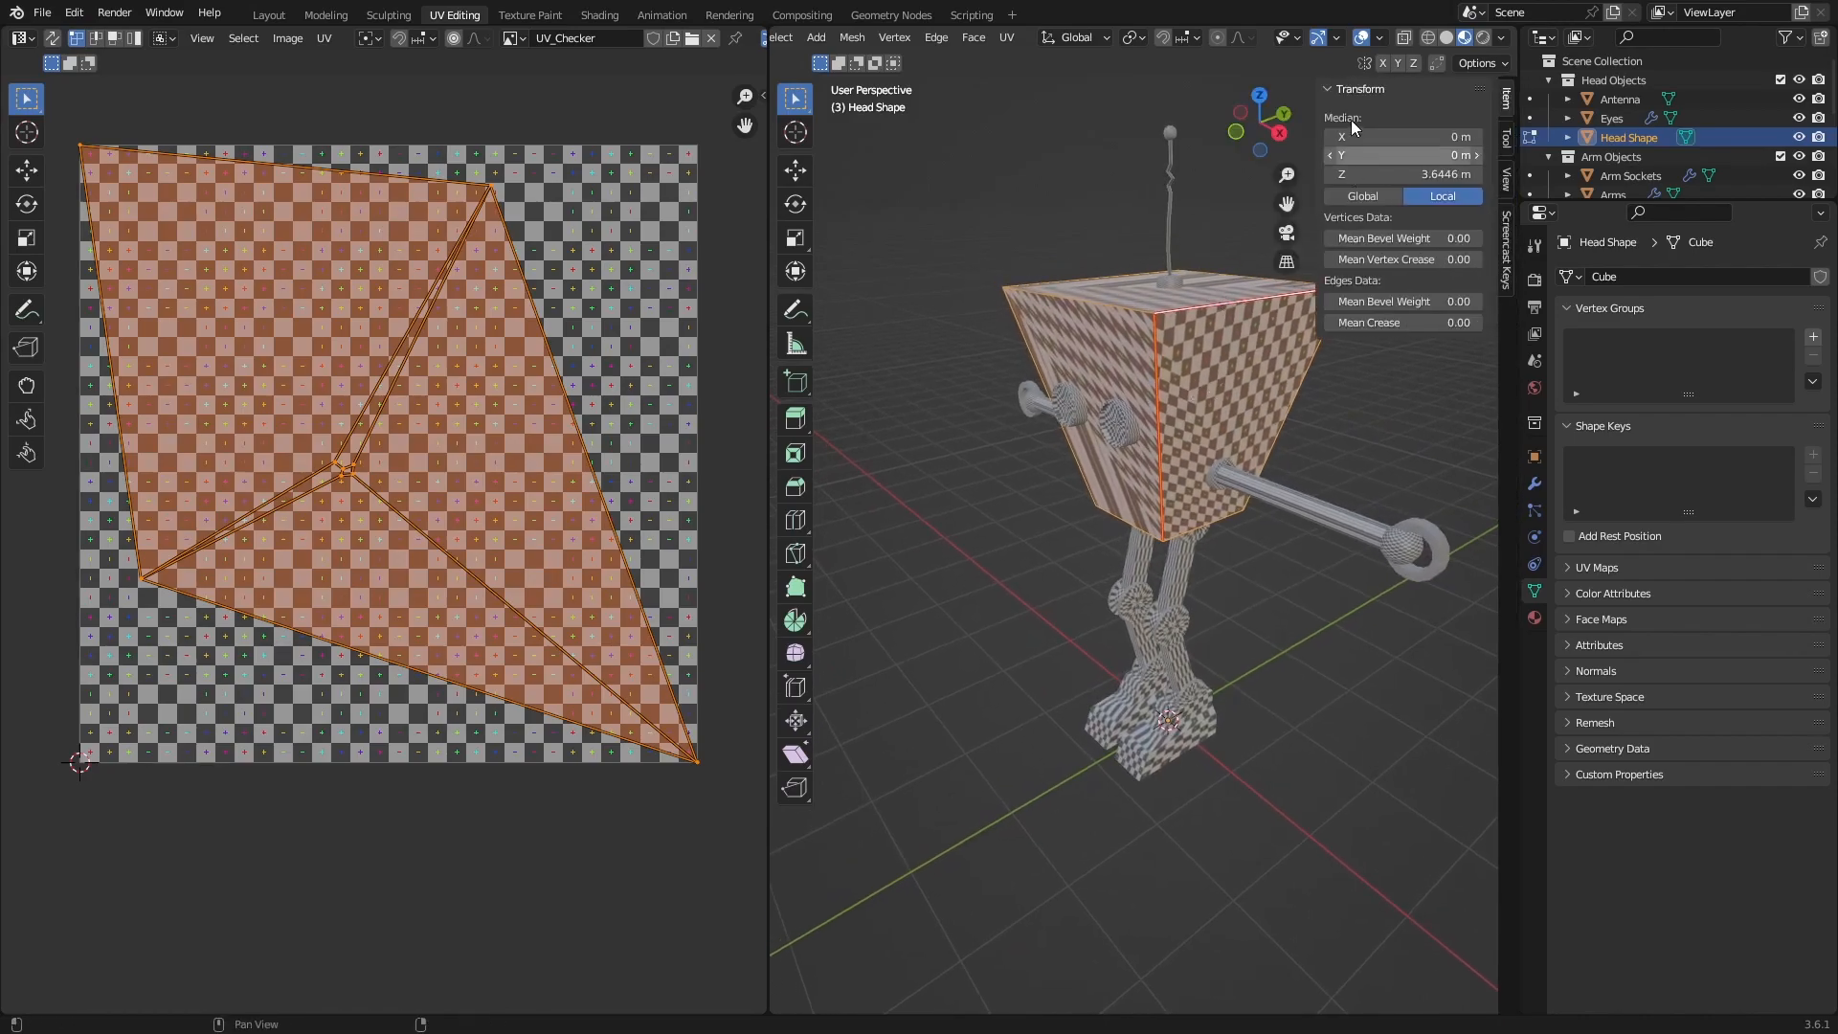
left_click(1509, 252)
left_click(1405, 357)
left_click(1126, 693)
key("n")
middle_click_drag(1421, 467, 1393, 458, "shift")
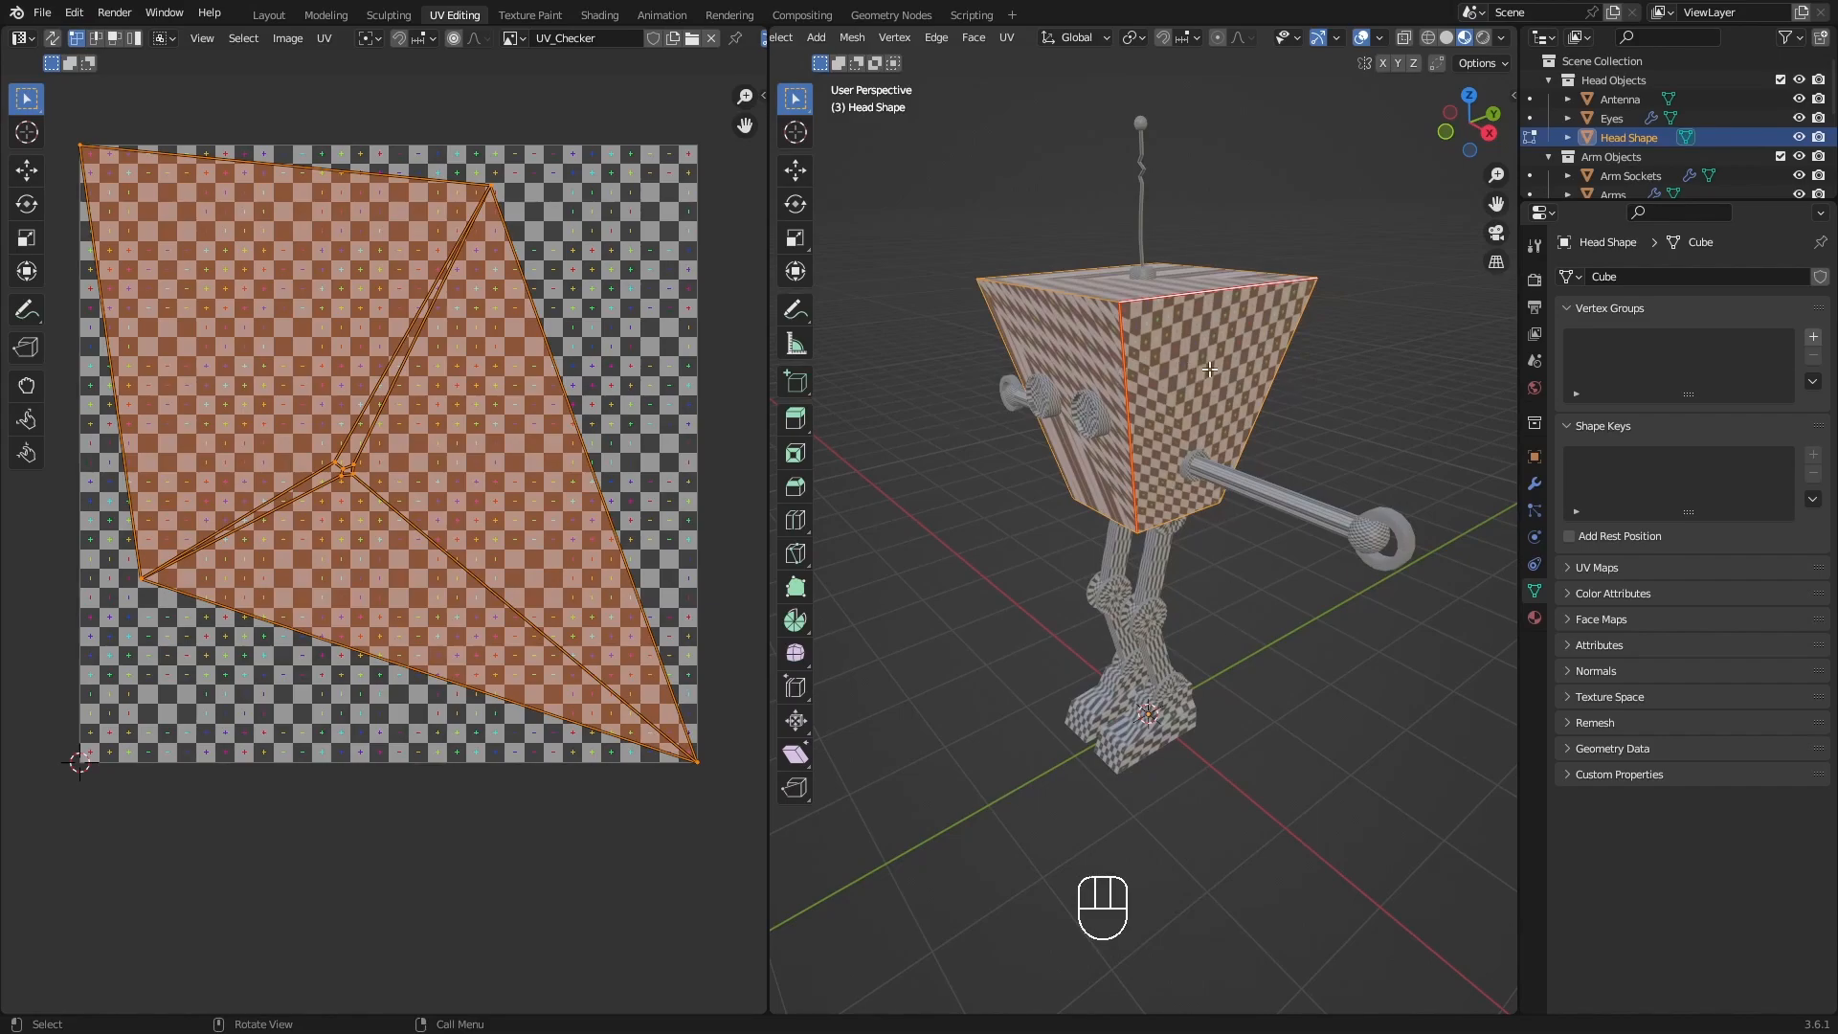
Select all of the head's edges and mark them as seams using the Quick Favorites.
middle_click_drag(1175, 382, 1219, 323)
scroll(1219, 324, "up", 2)
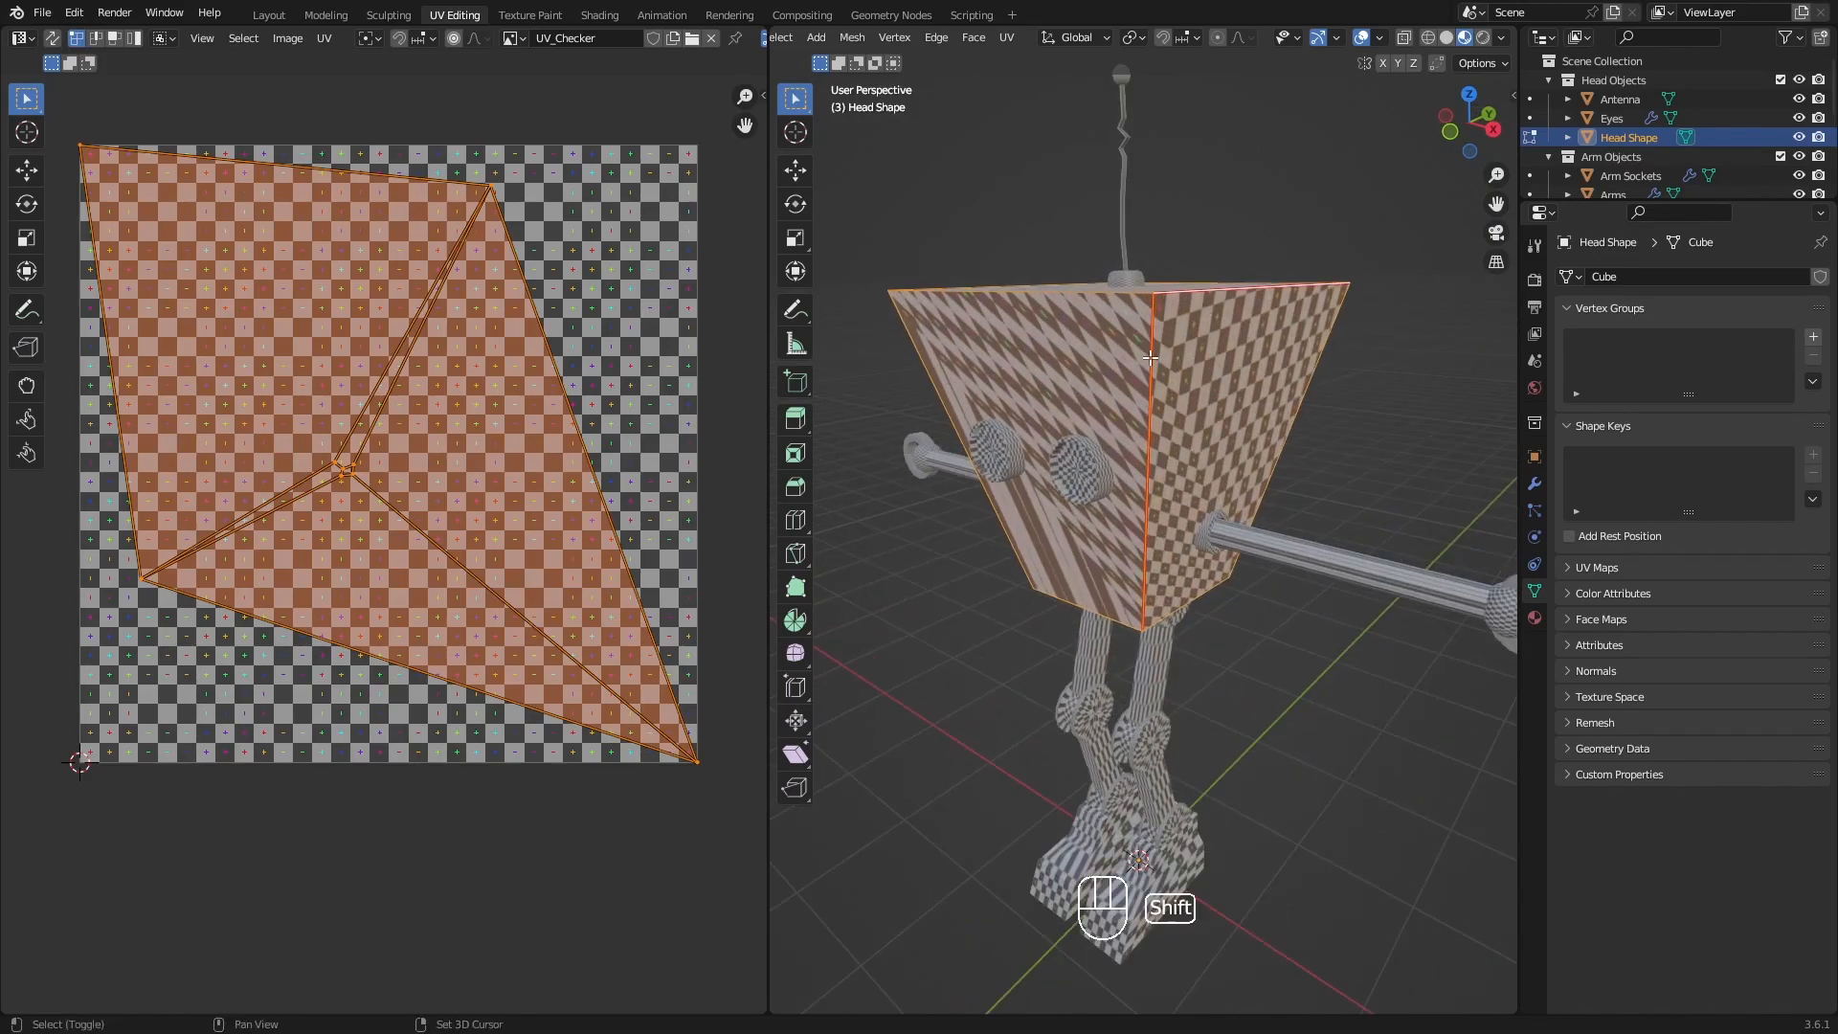
middle_click_drag(1170, 365, 1222, 385, "shift")
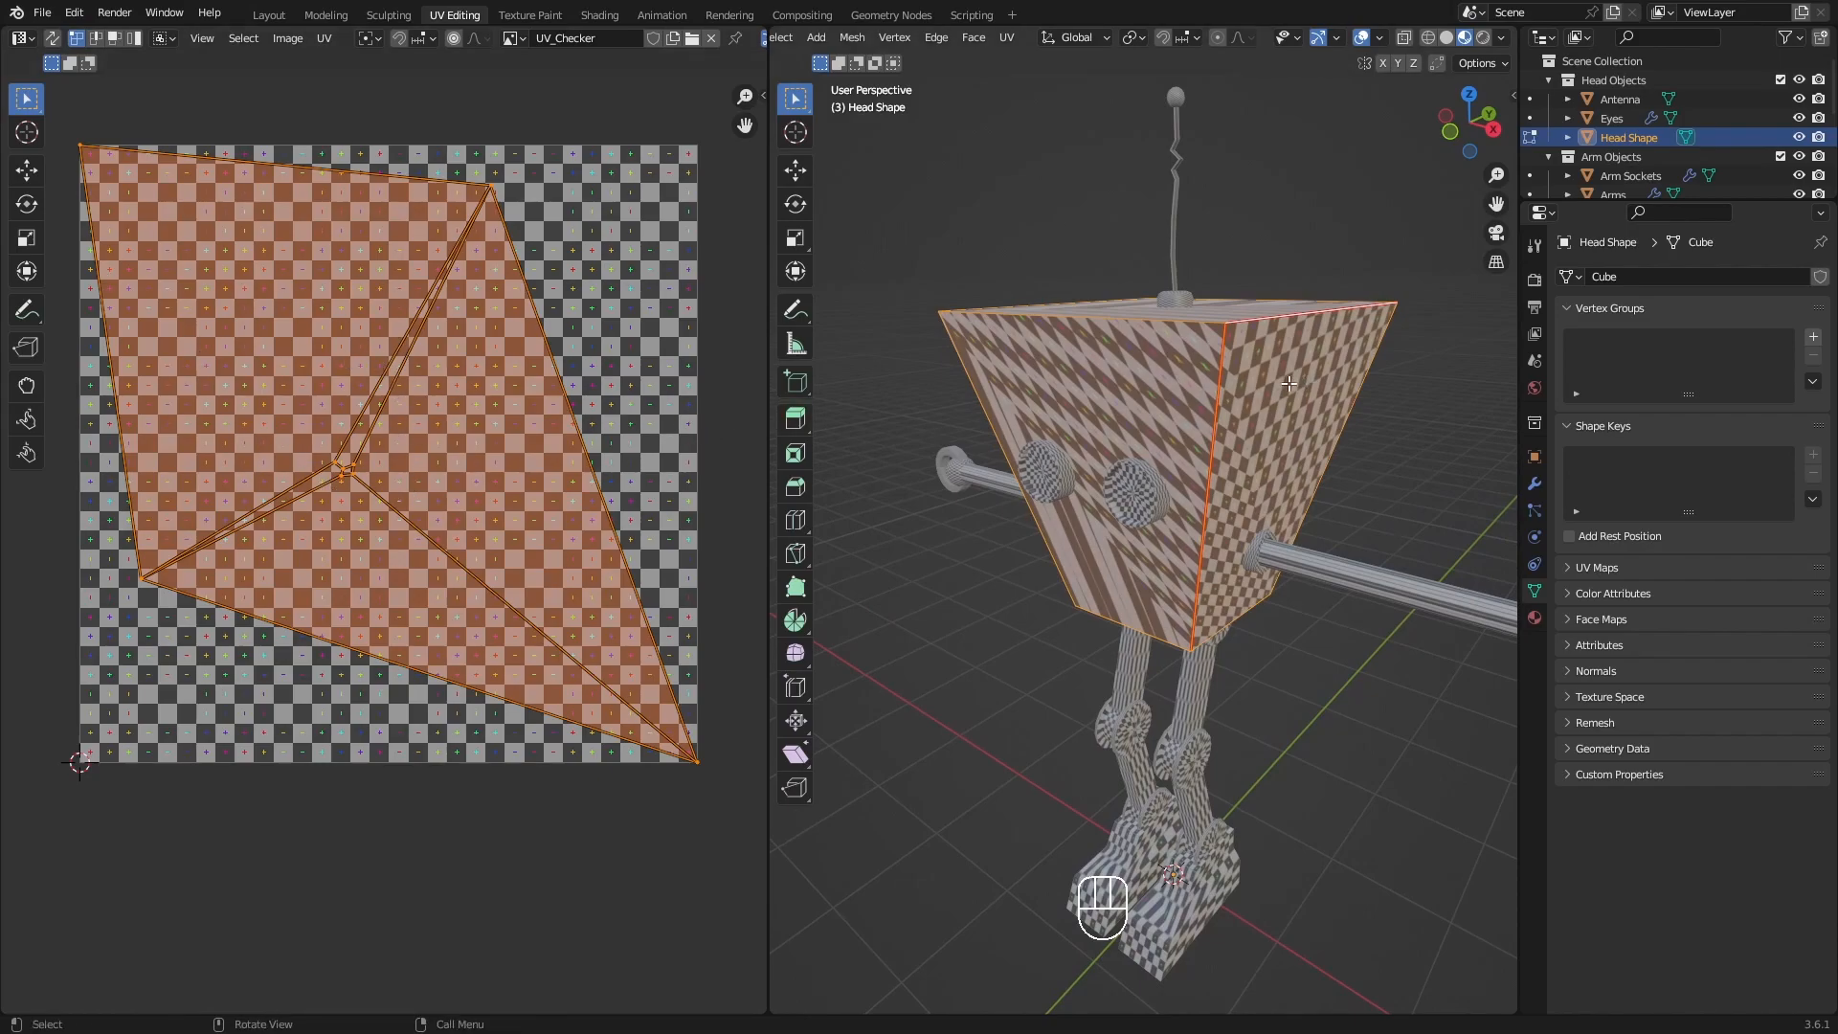
middle_click_drag(1334, 398, 1270, 426)
key("a")
key("q")
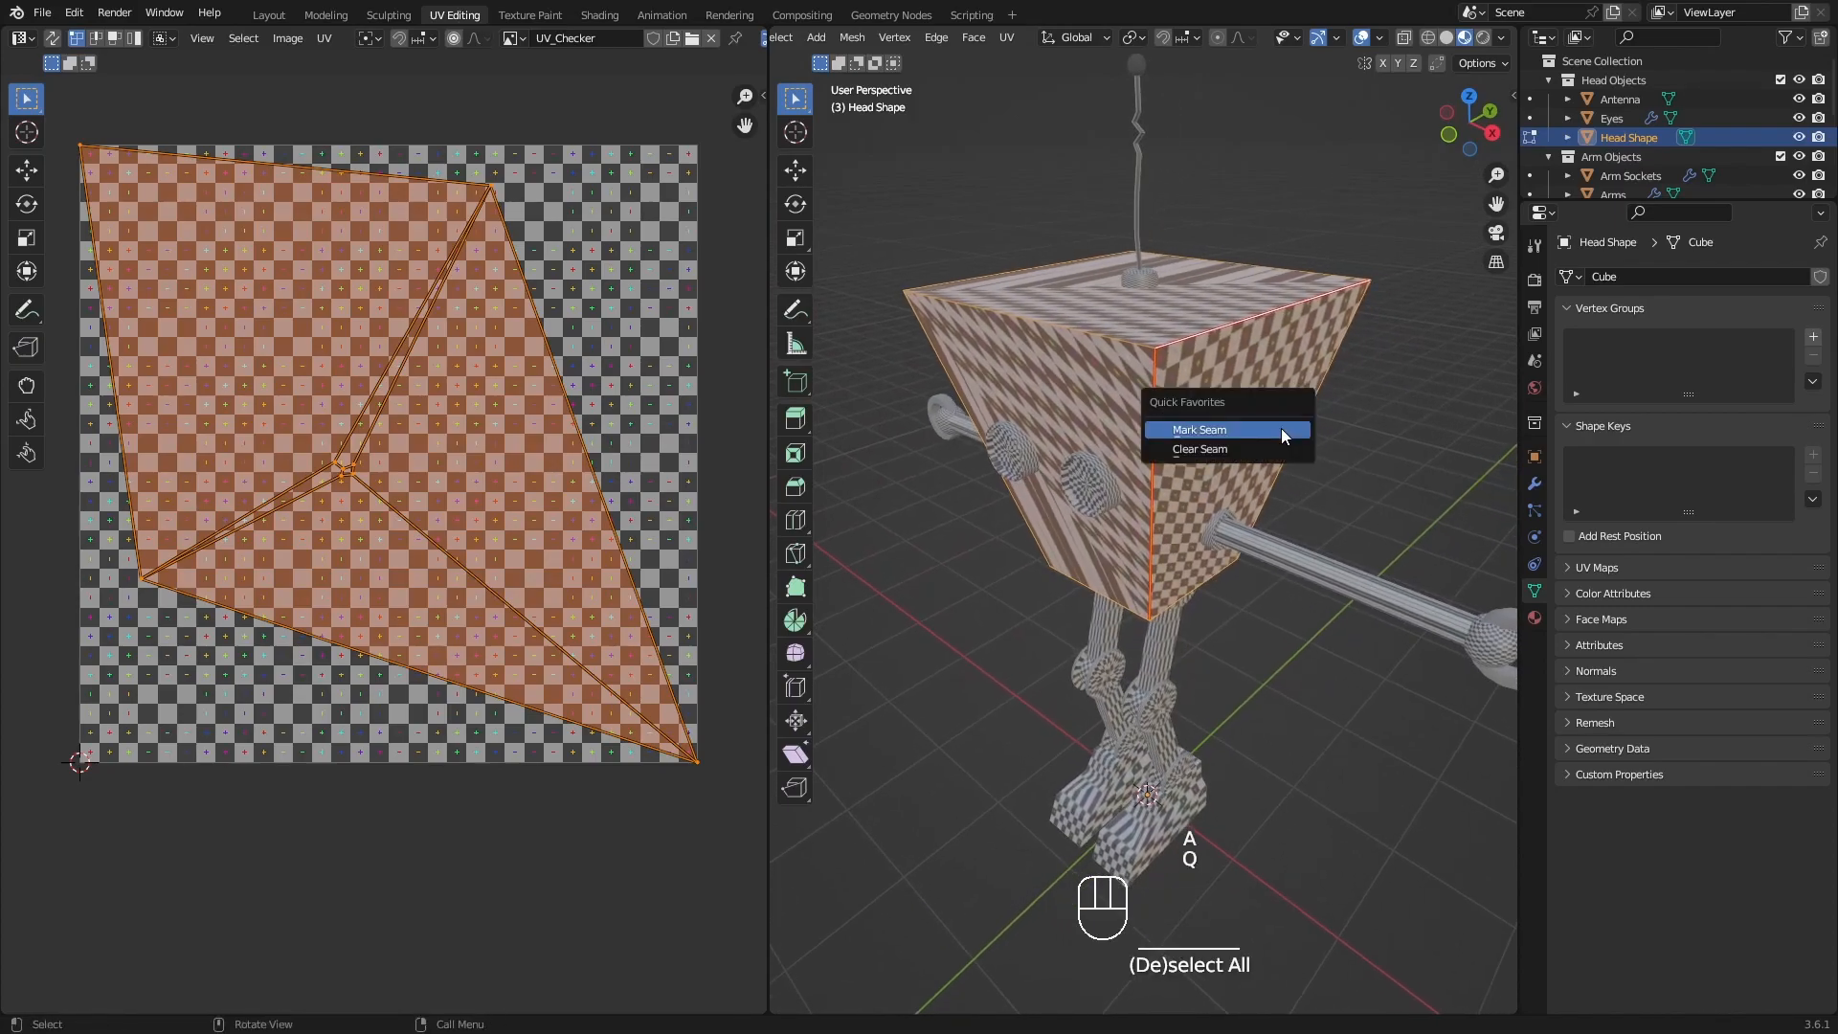
left_click(1222, 430)
Unwrap the entire head with every edge marked as a seam.
middle_click_drag(1223, 430, 1180, 473, "shift")
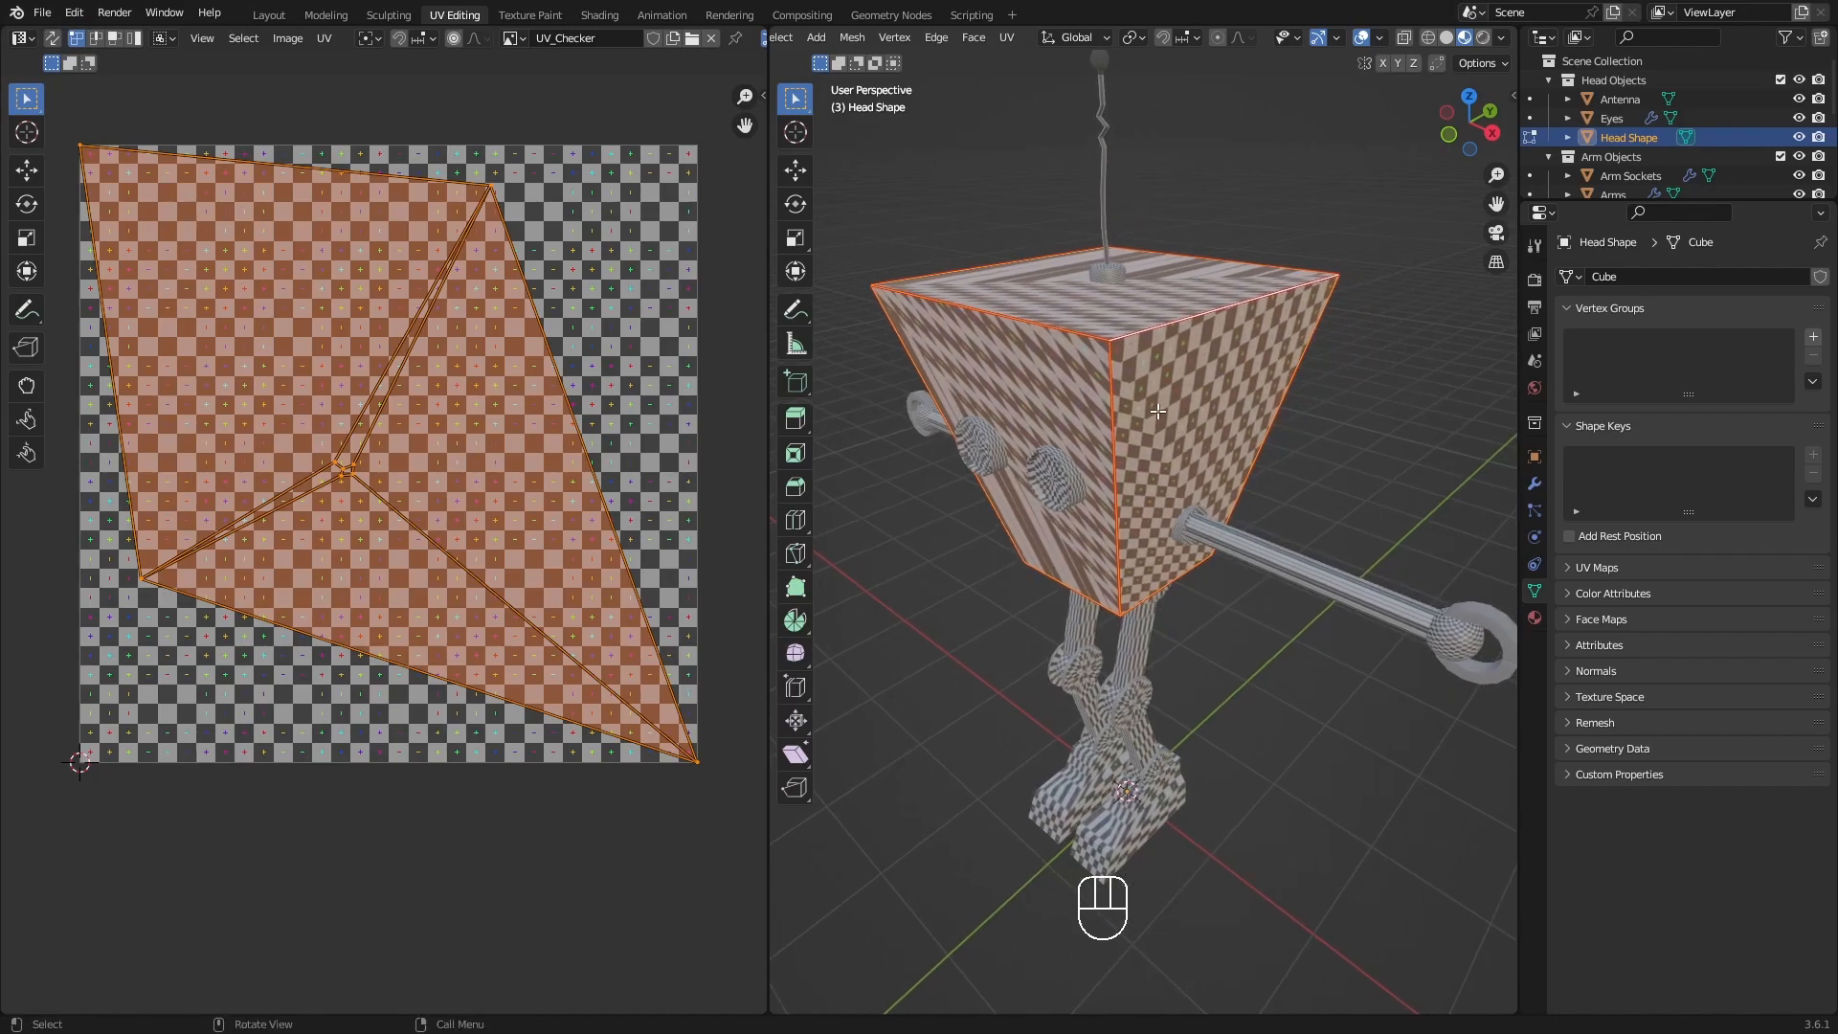
key("u")
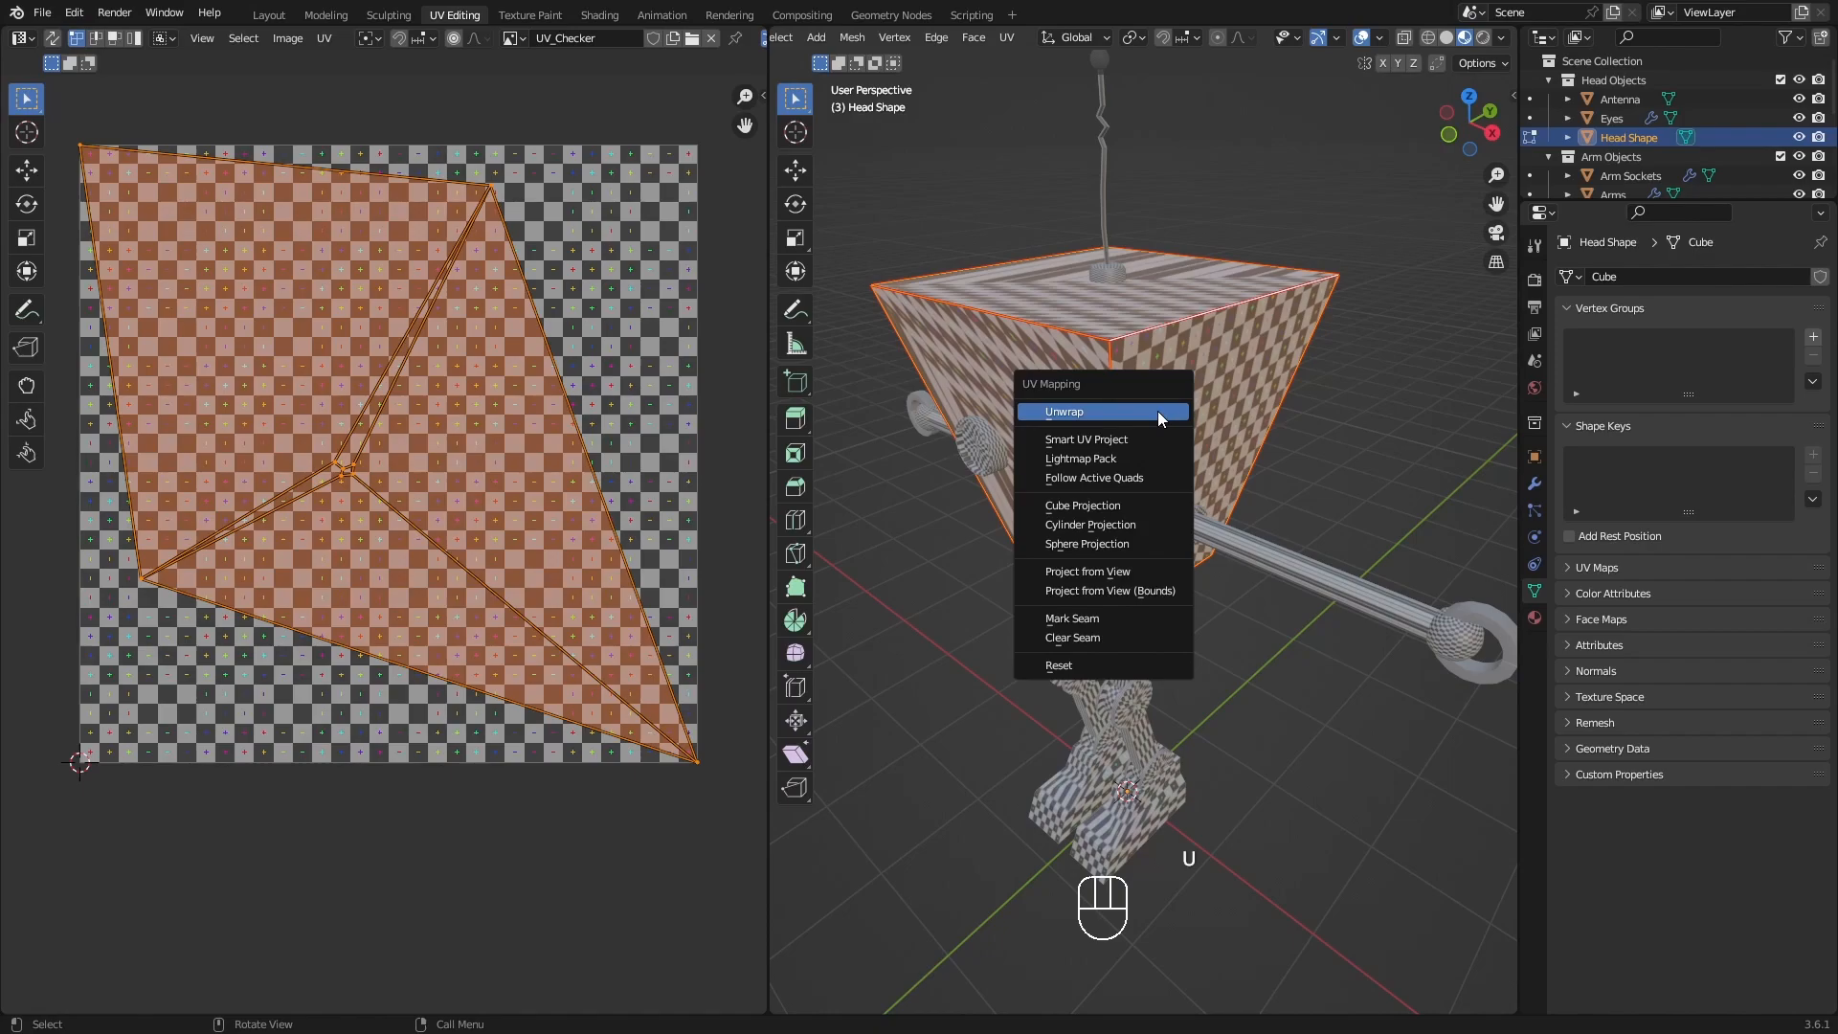
left_click(1157, 410)
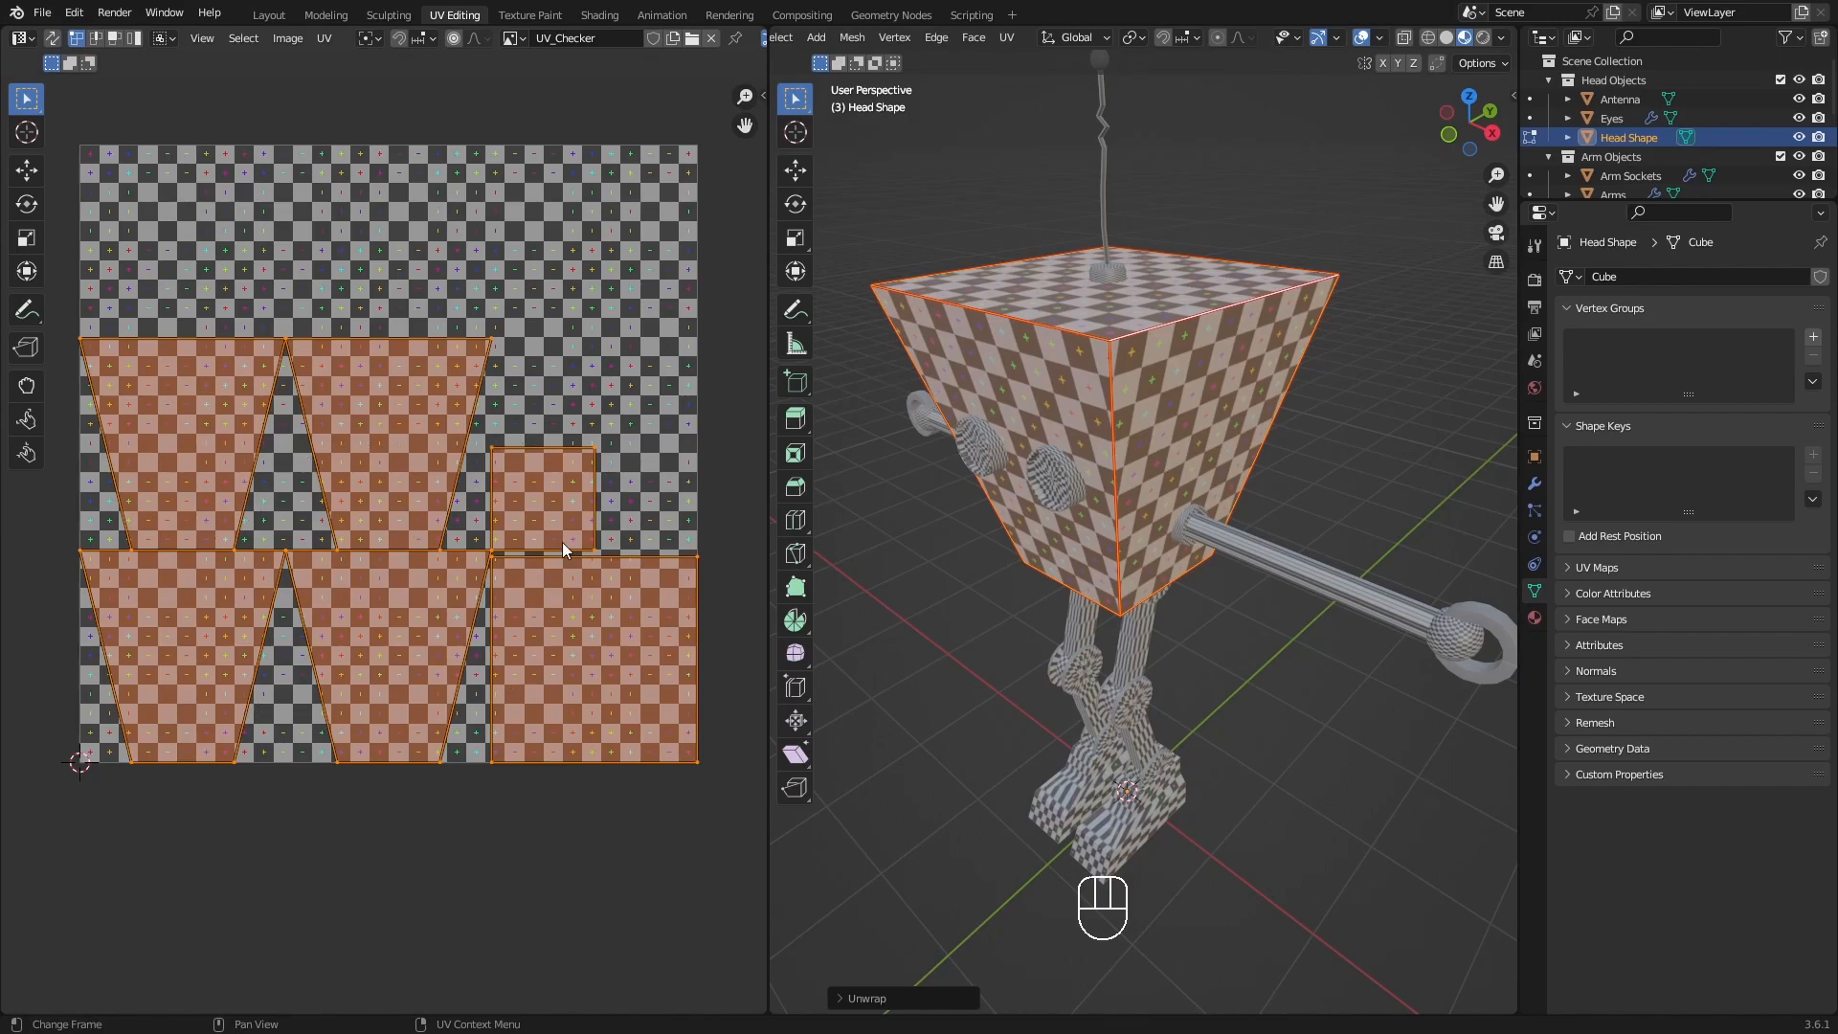
Clear the seam from the head's upper edge above the near arm.
middle_click_drag(1178, 446, 1199, 387, "shift")
left_click(1185, 364)
key("q")
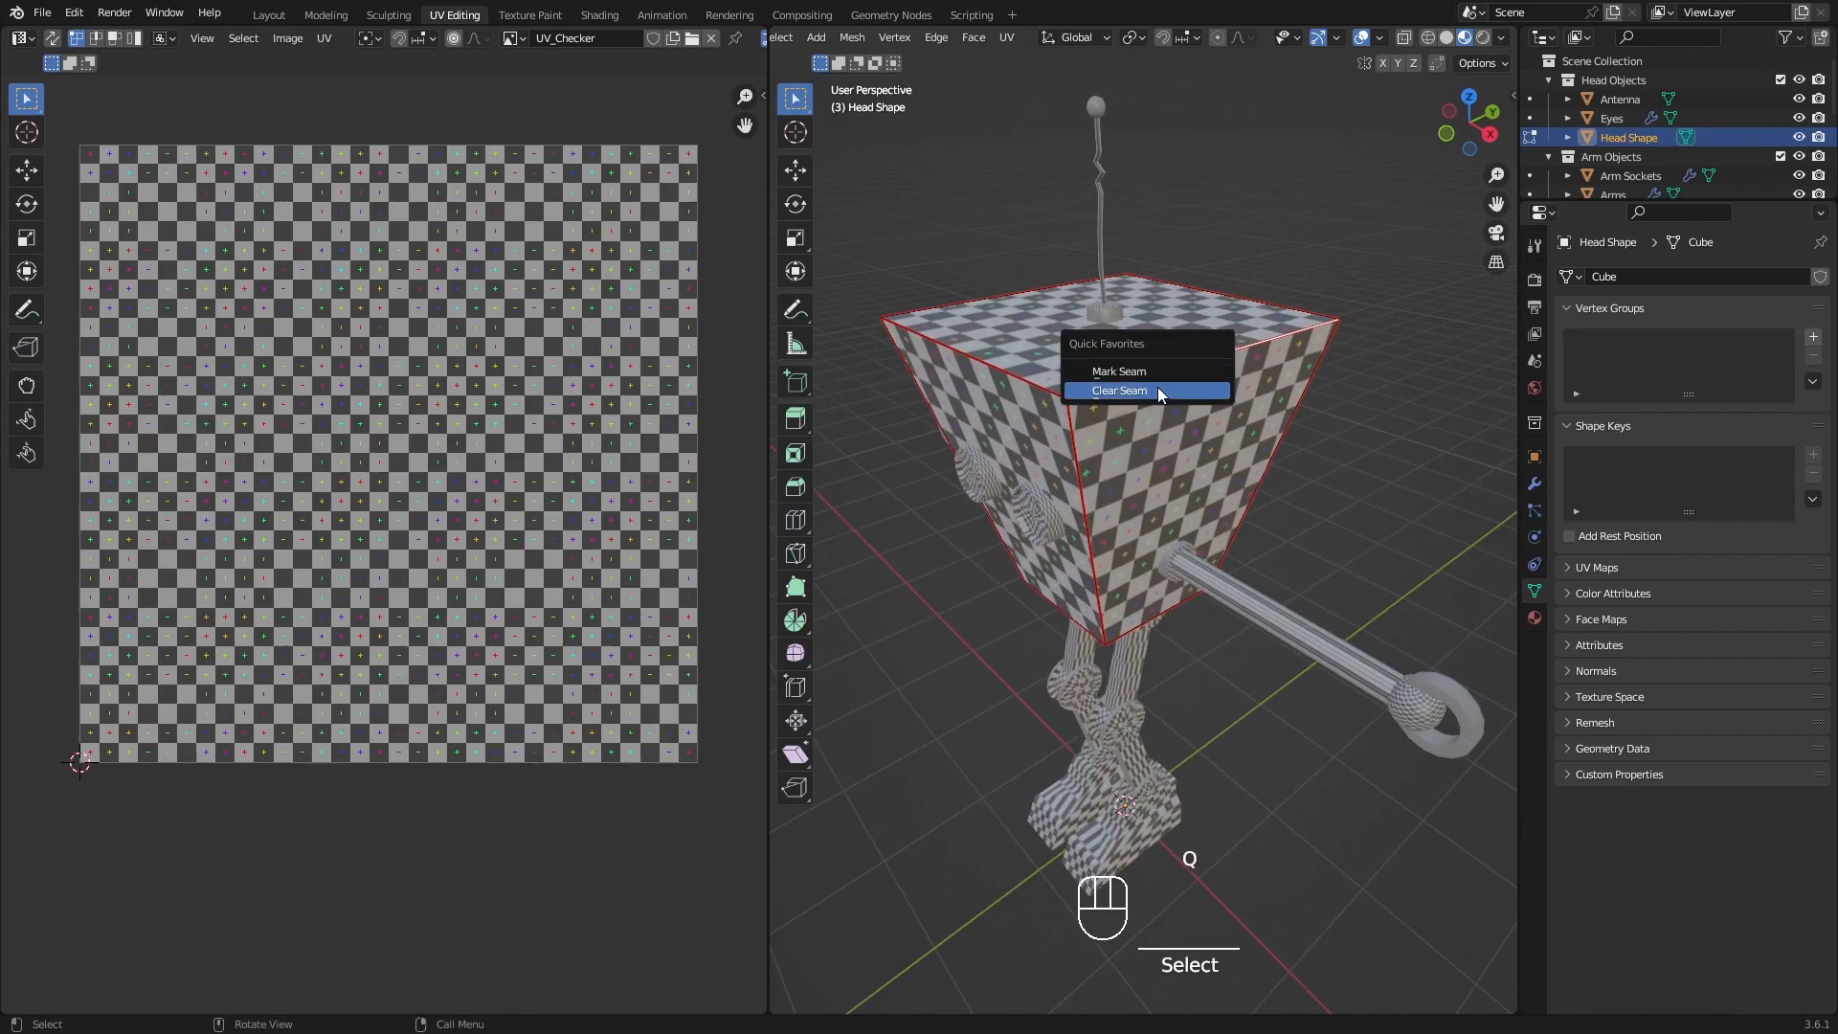
left_click(1156, 387)
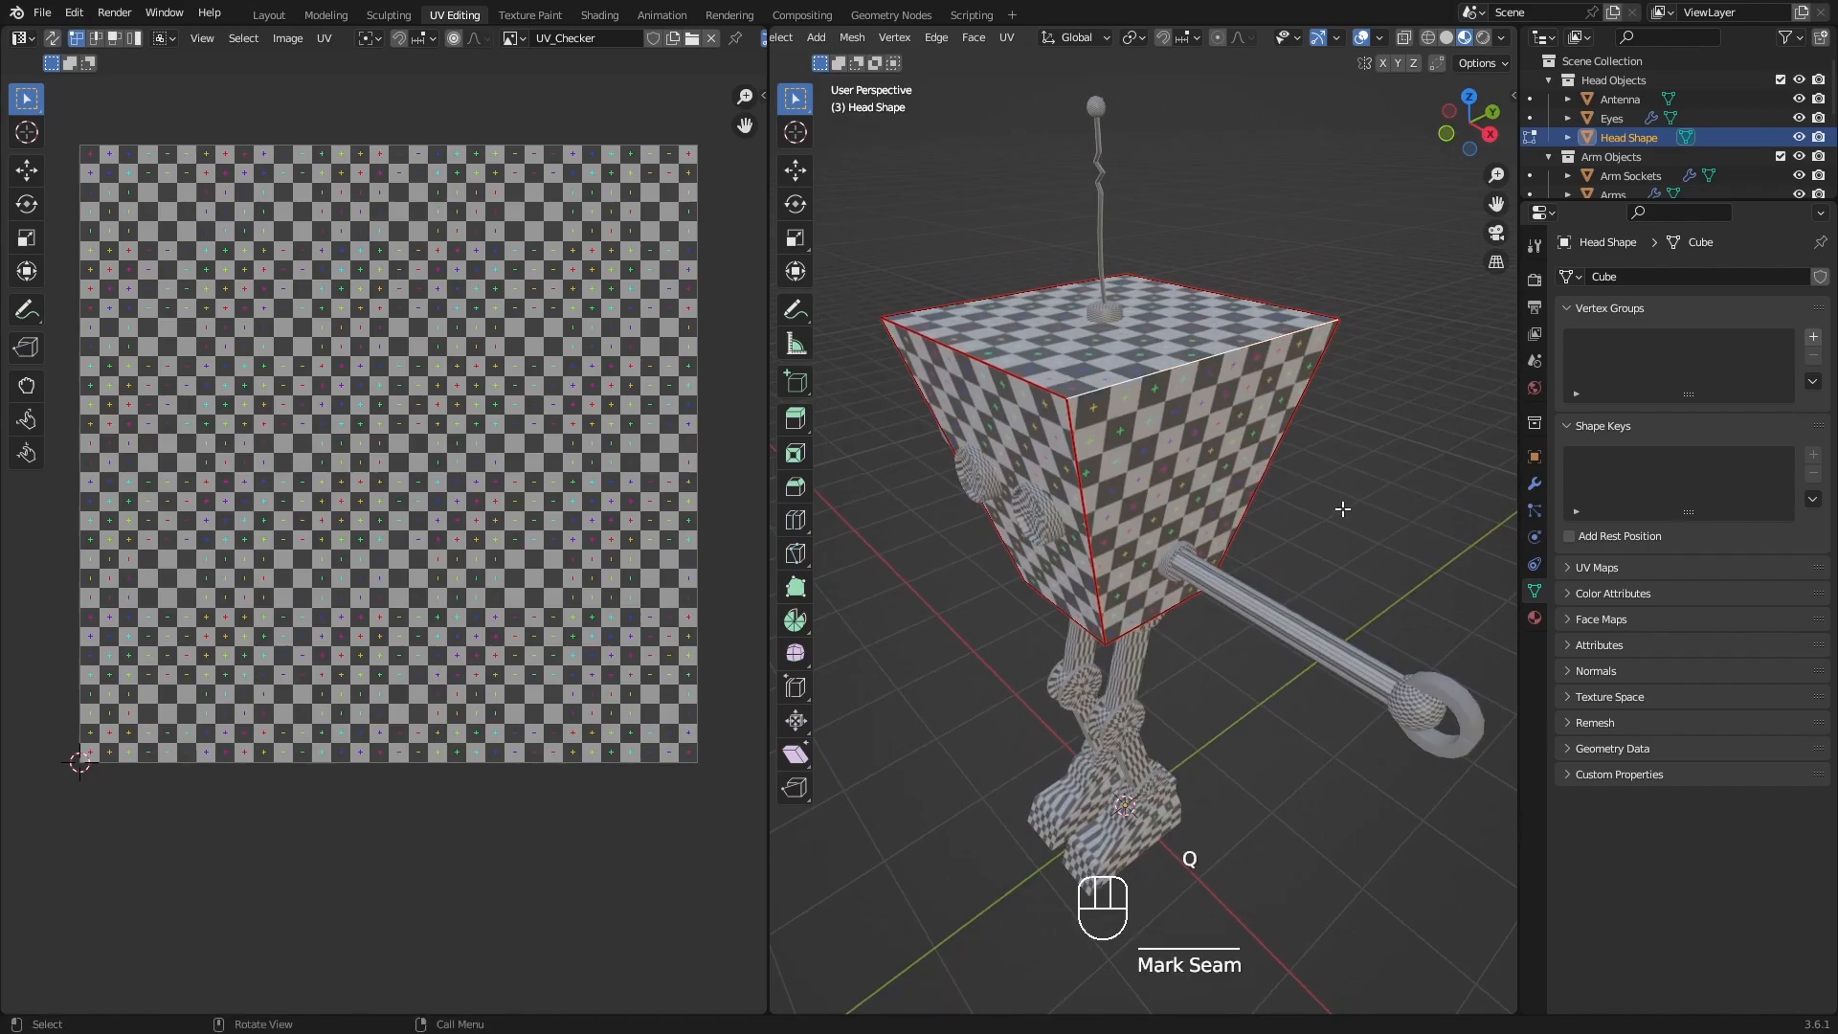
Select the whole head mesh and unwrap it again with the top face joined to the near arm side.
key("a")
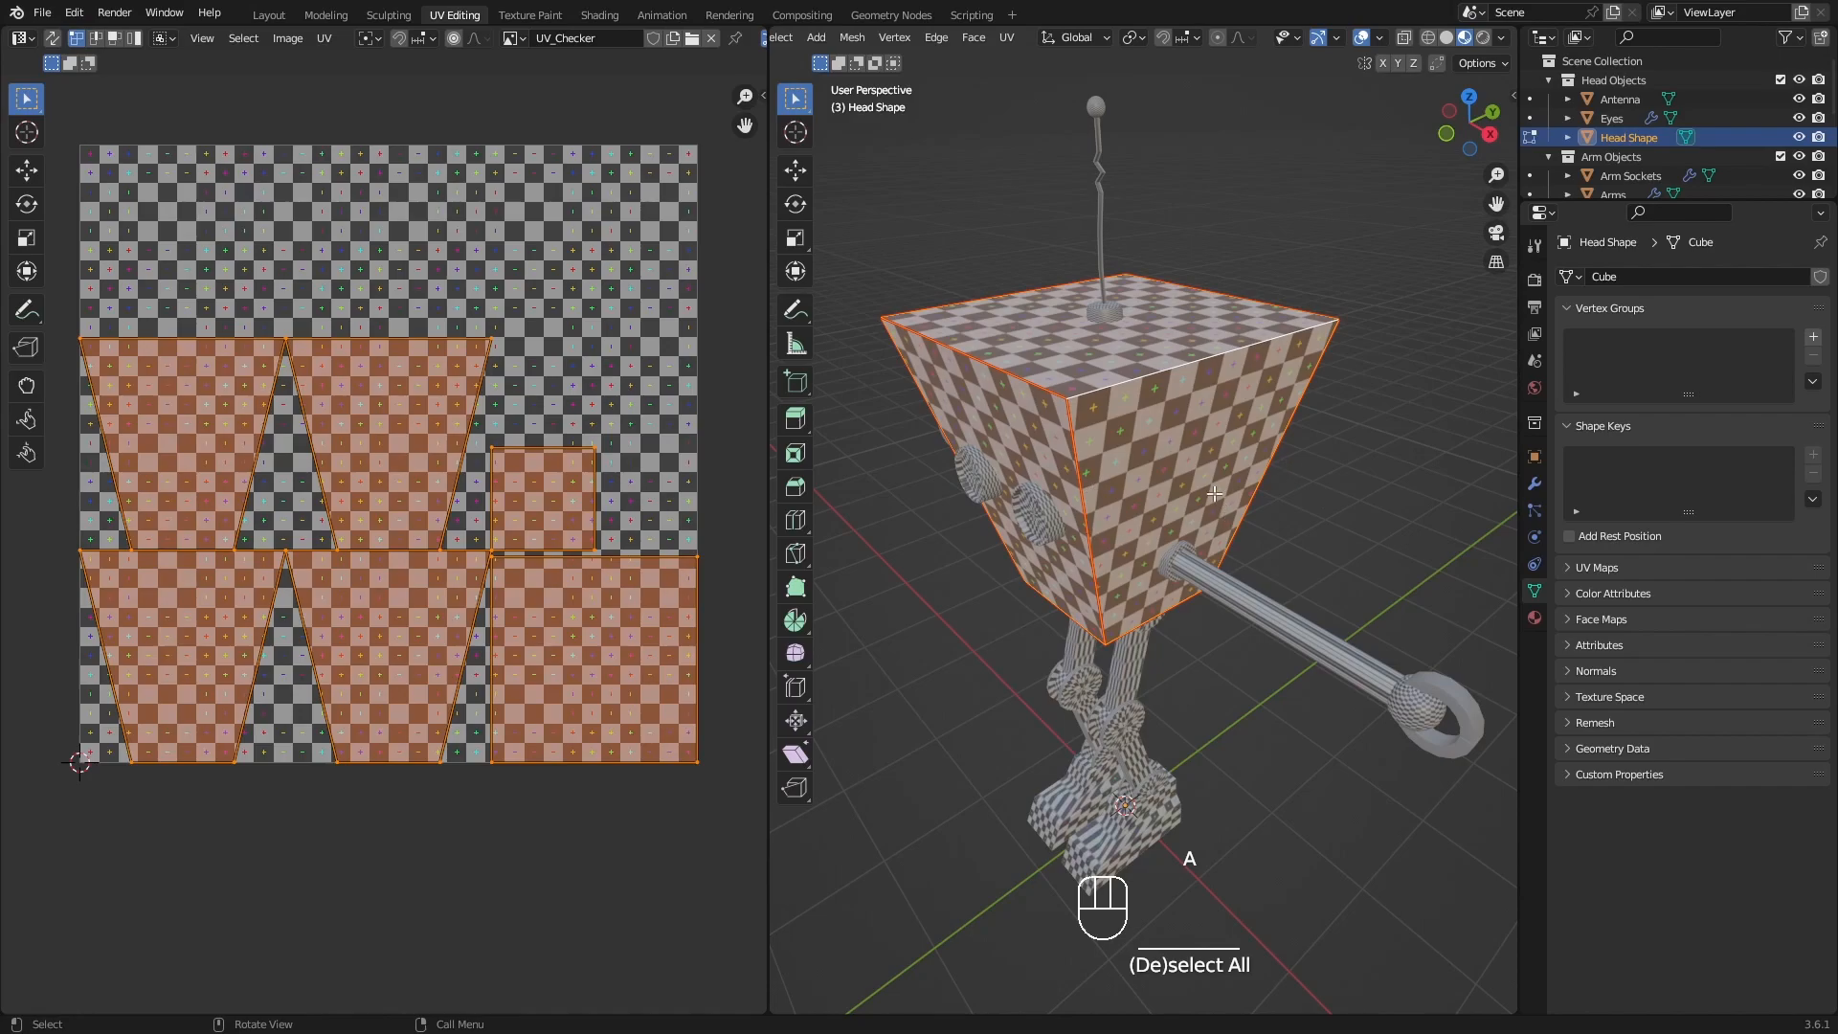
key("u")
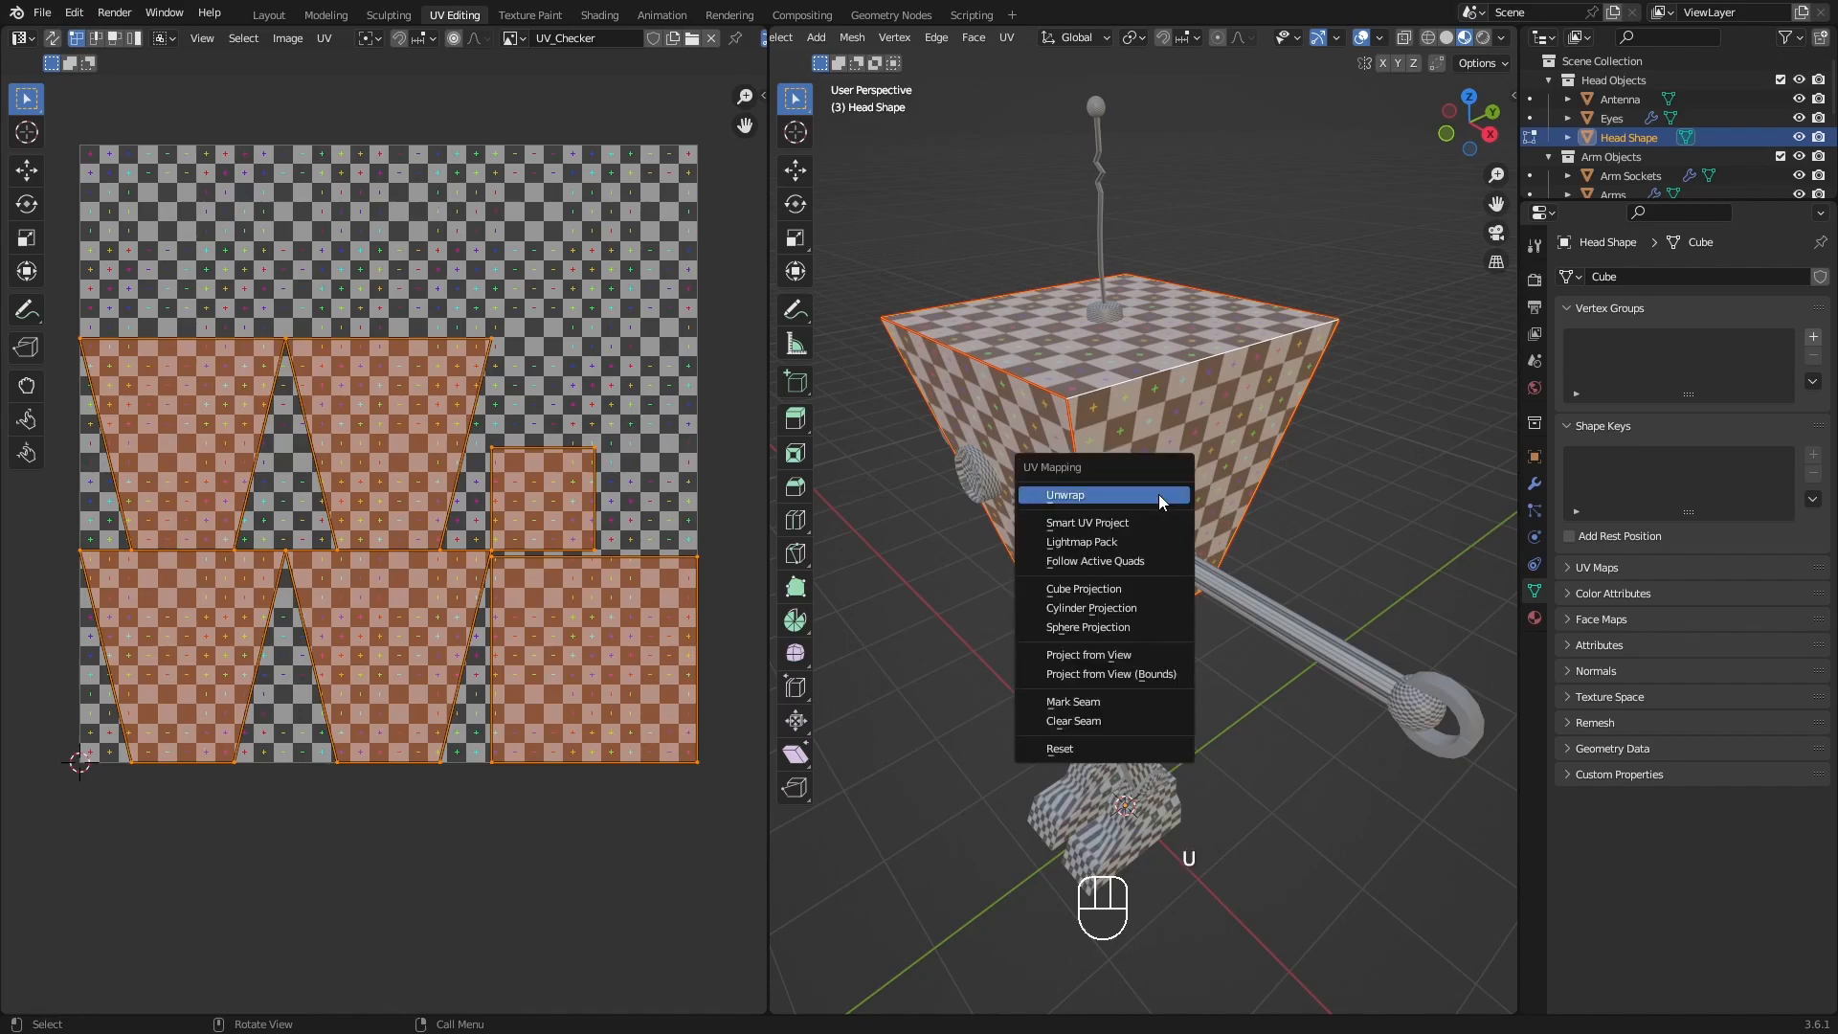
left_click(1158, 494)
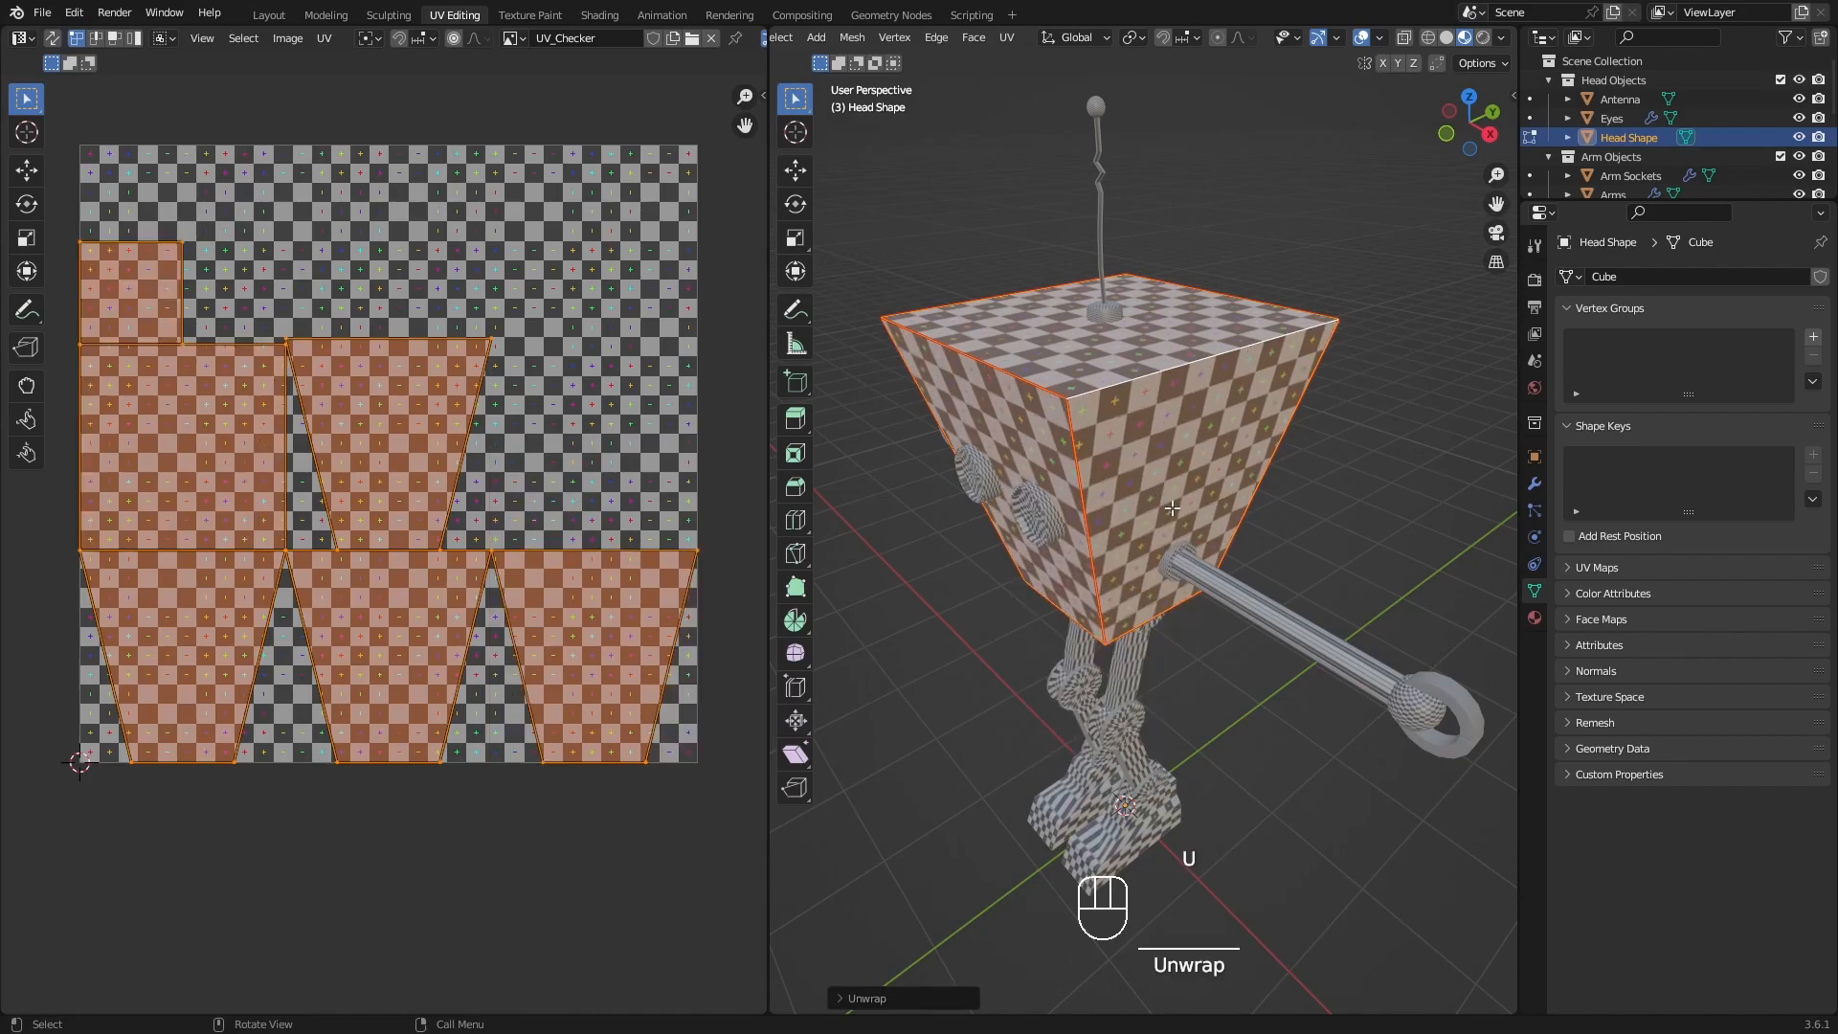
Enable Live Unwrap and mark the head's upper edge above the near arm as a seam again.
left_click(1478, 63)
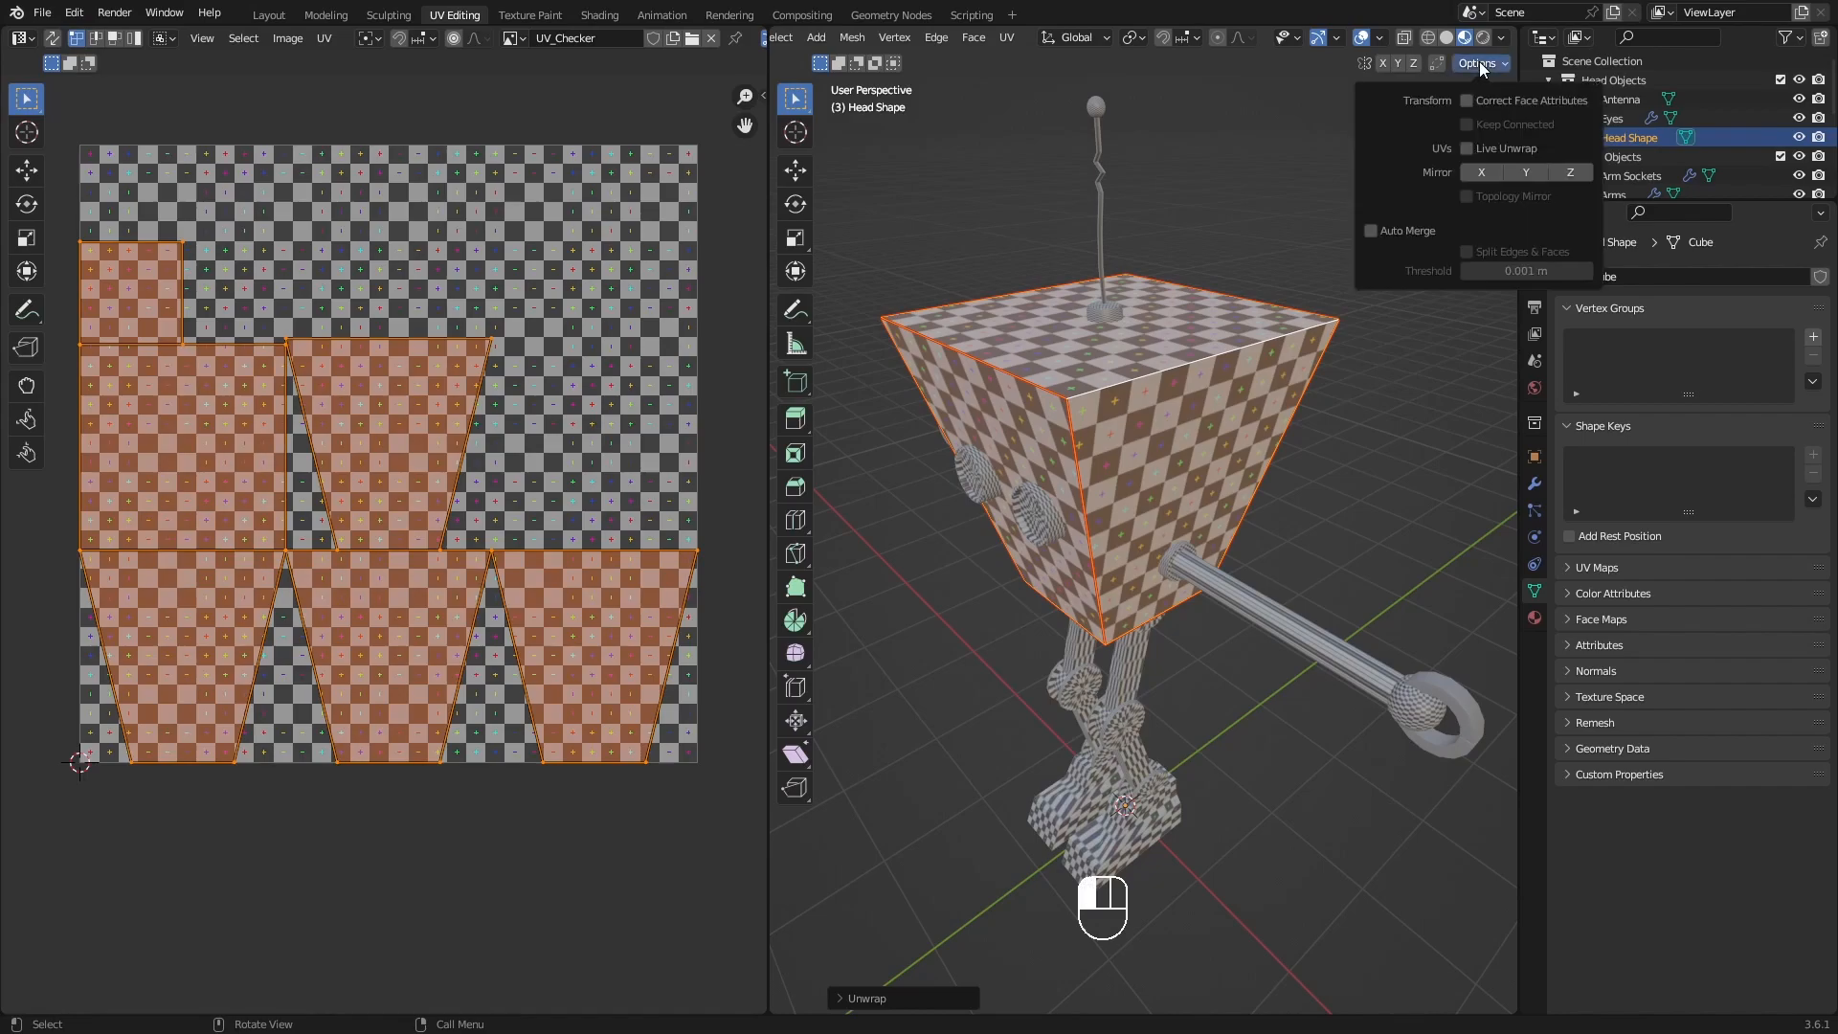
left_click(1465, 149)
left_click(1131, 384)
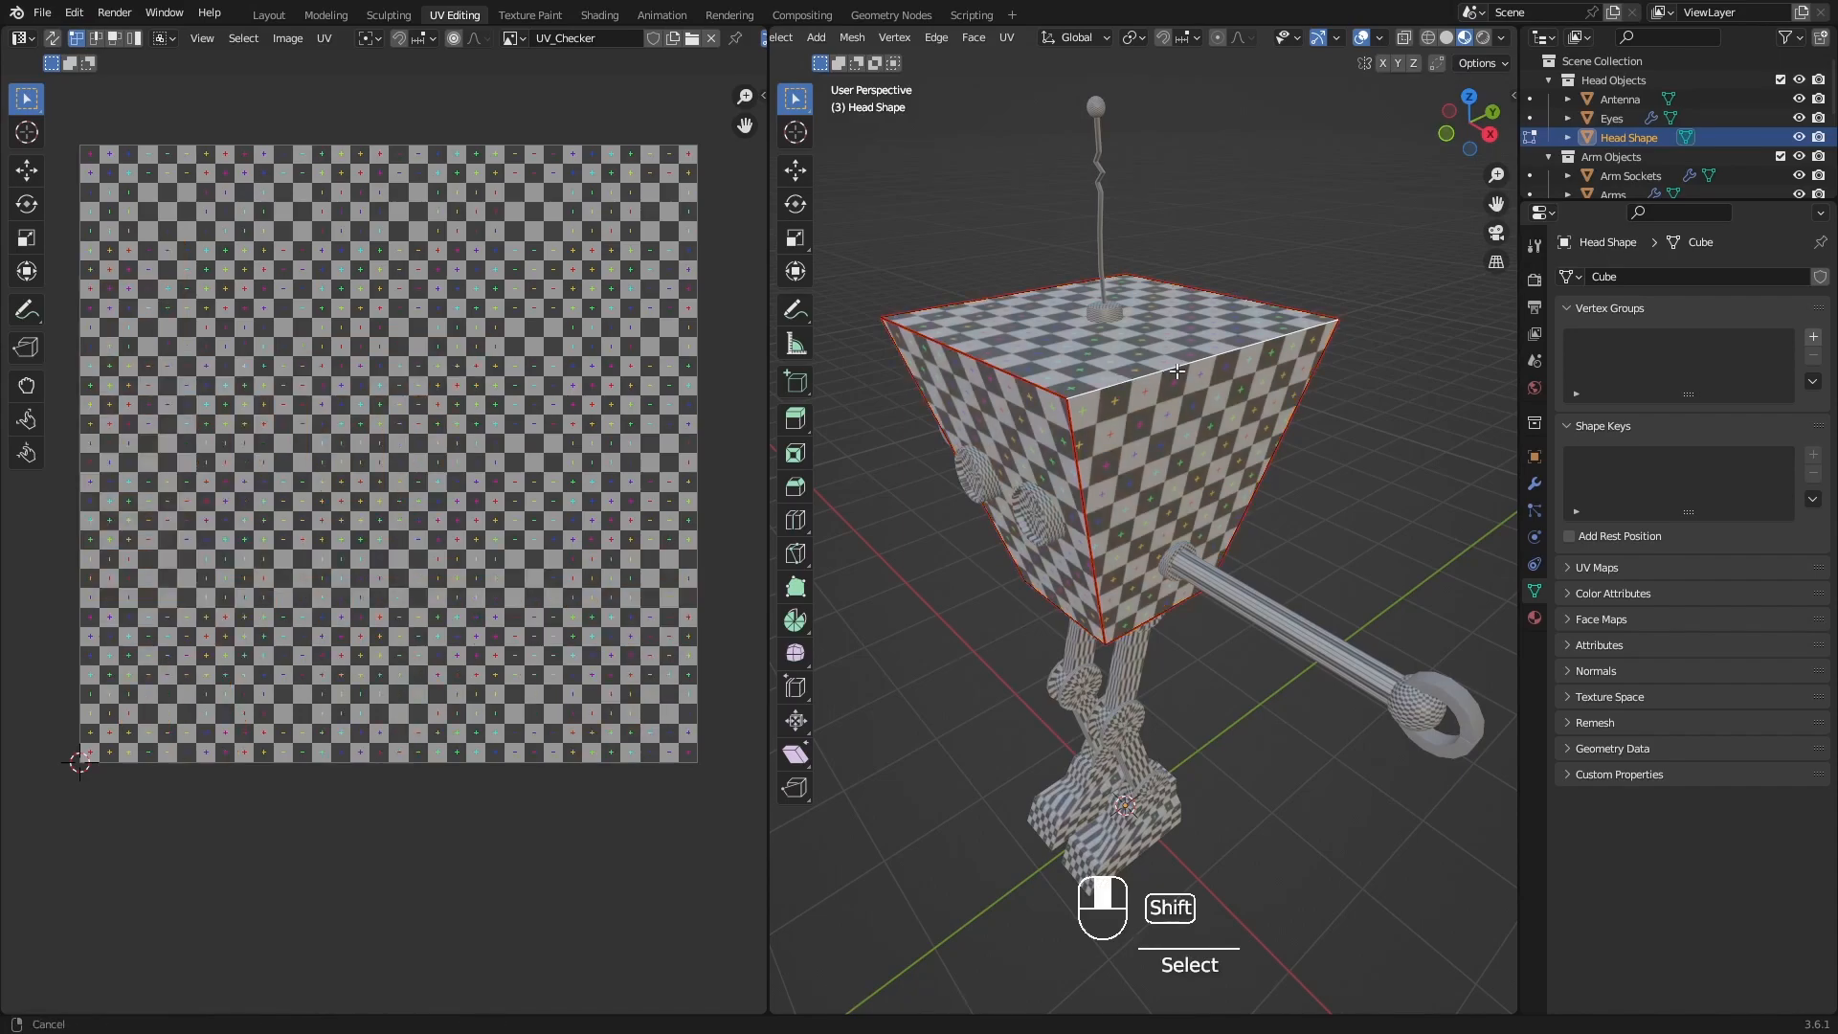
middle_click_drag(1292, 382, 1279, 380, "shift")
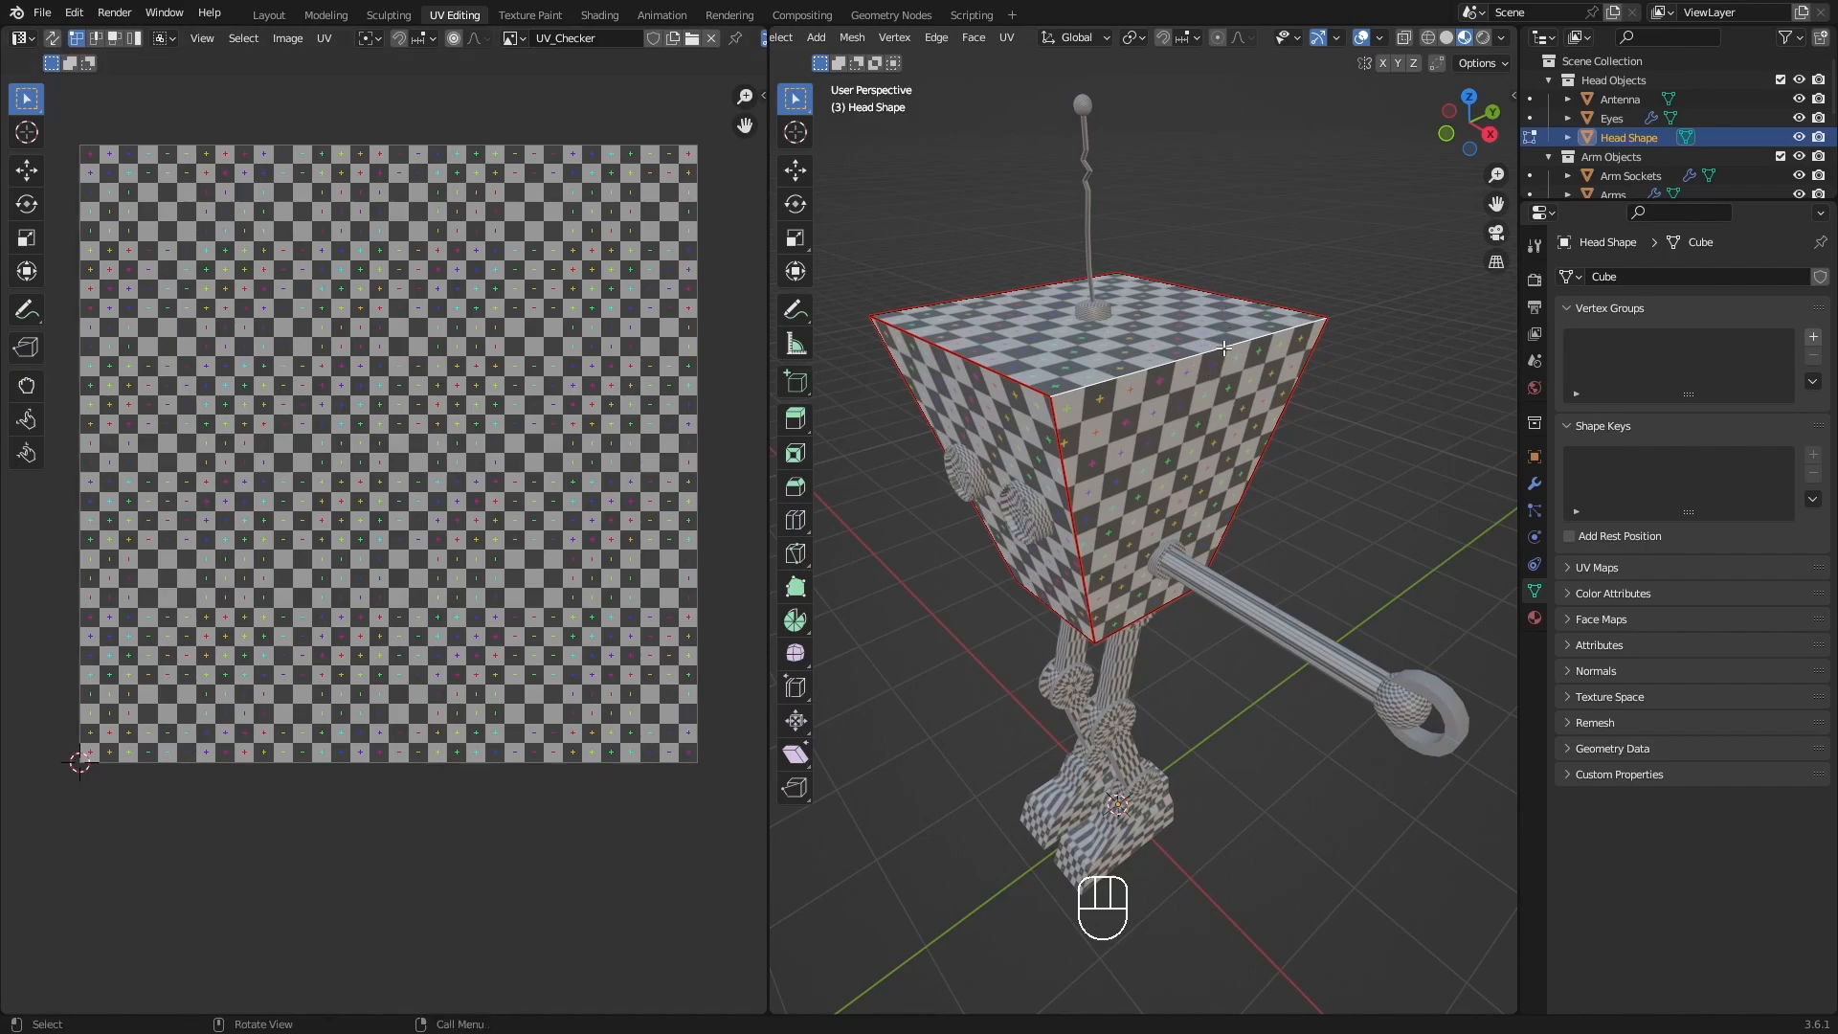
key("q")
left_click(1157, 331)
middle_click_drag(1157, 331, 1017, 448)
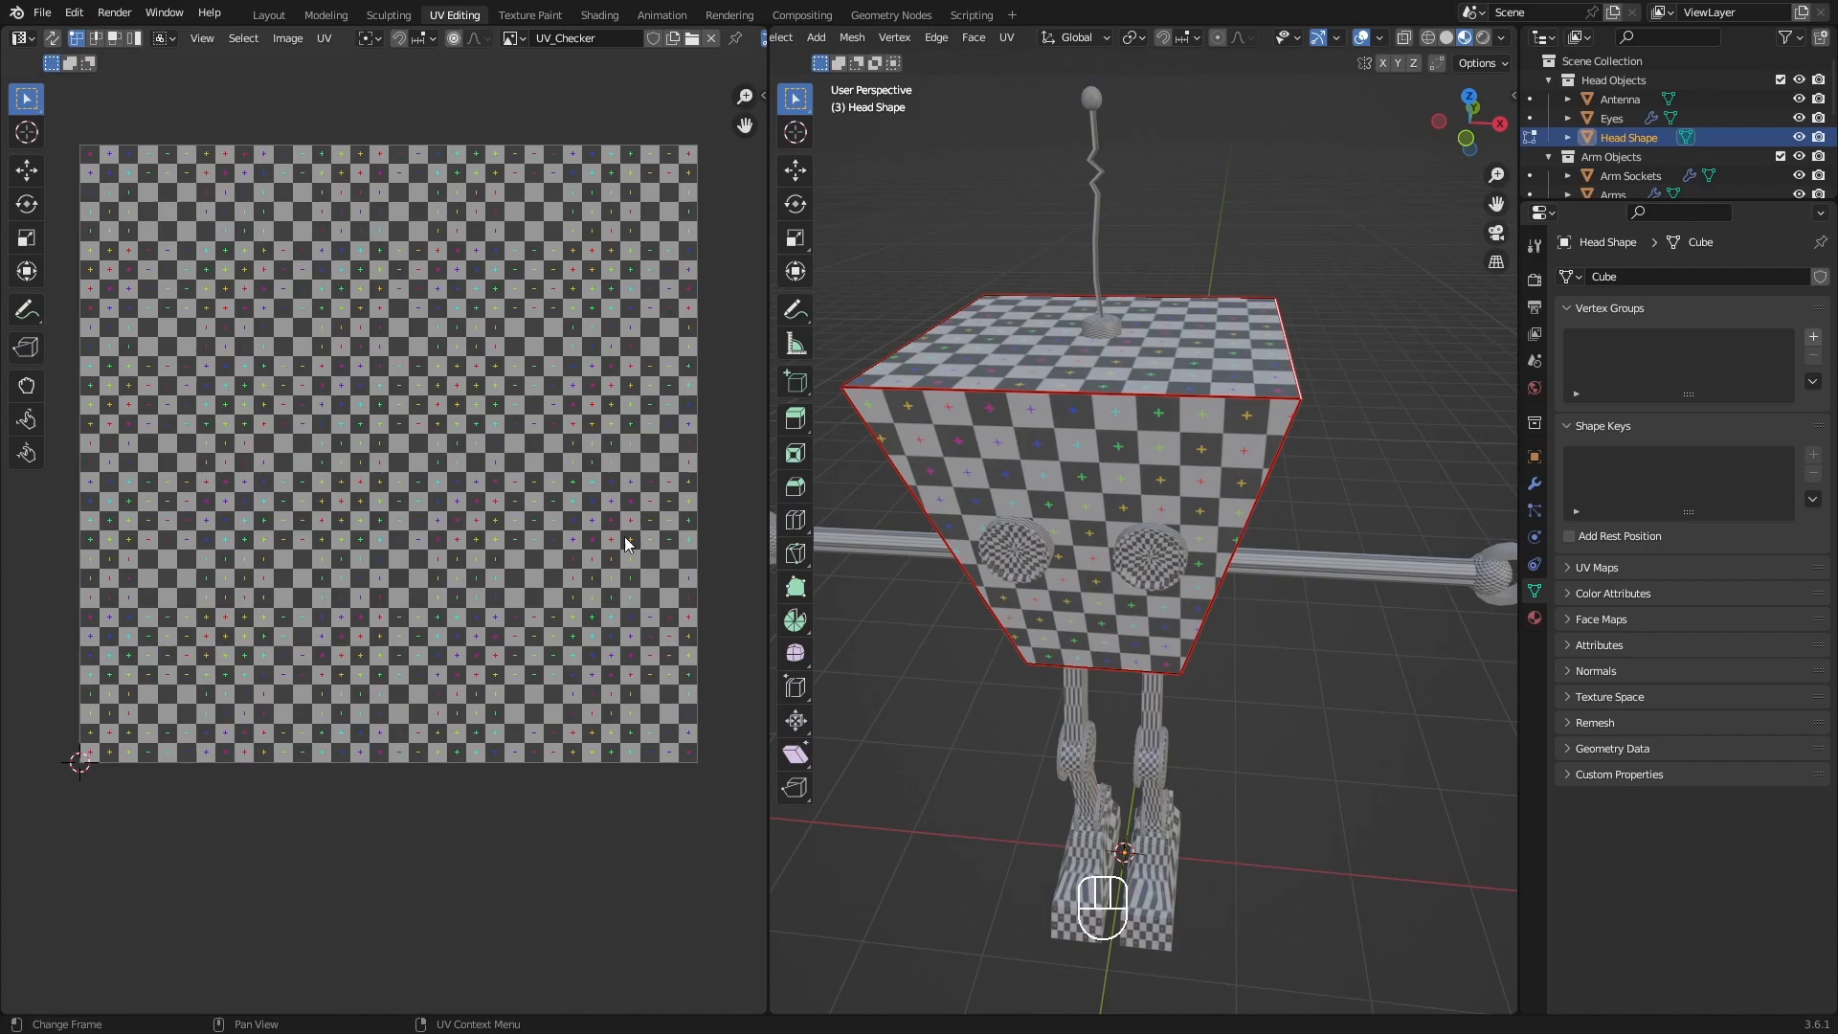
Select the whole head to check its UV islands, turn on UV Sync Selection, and deselect the mesh.
key("a")
middle_click_drag(1015, 469, 997, 474)
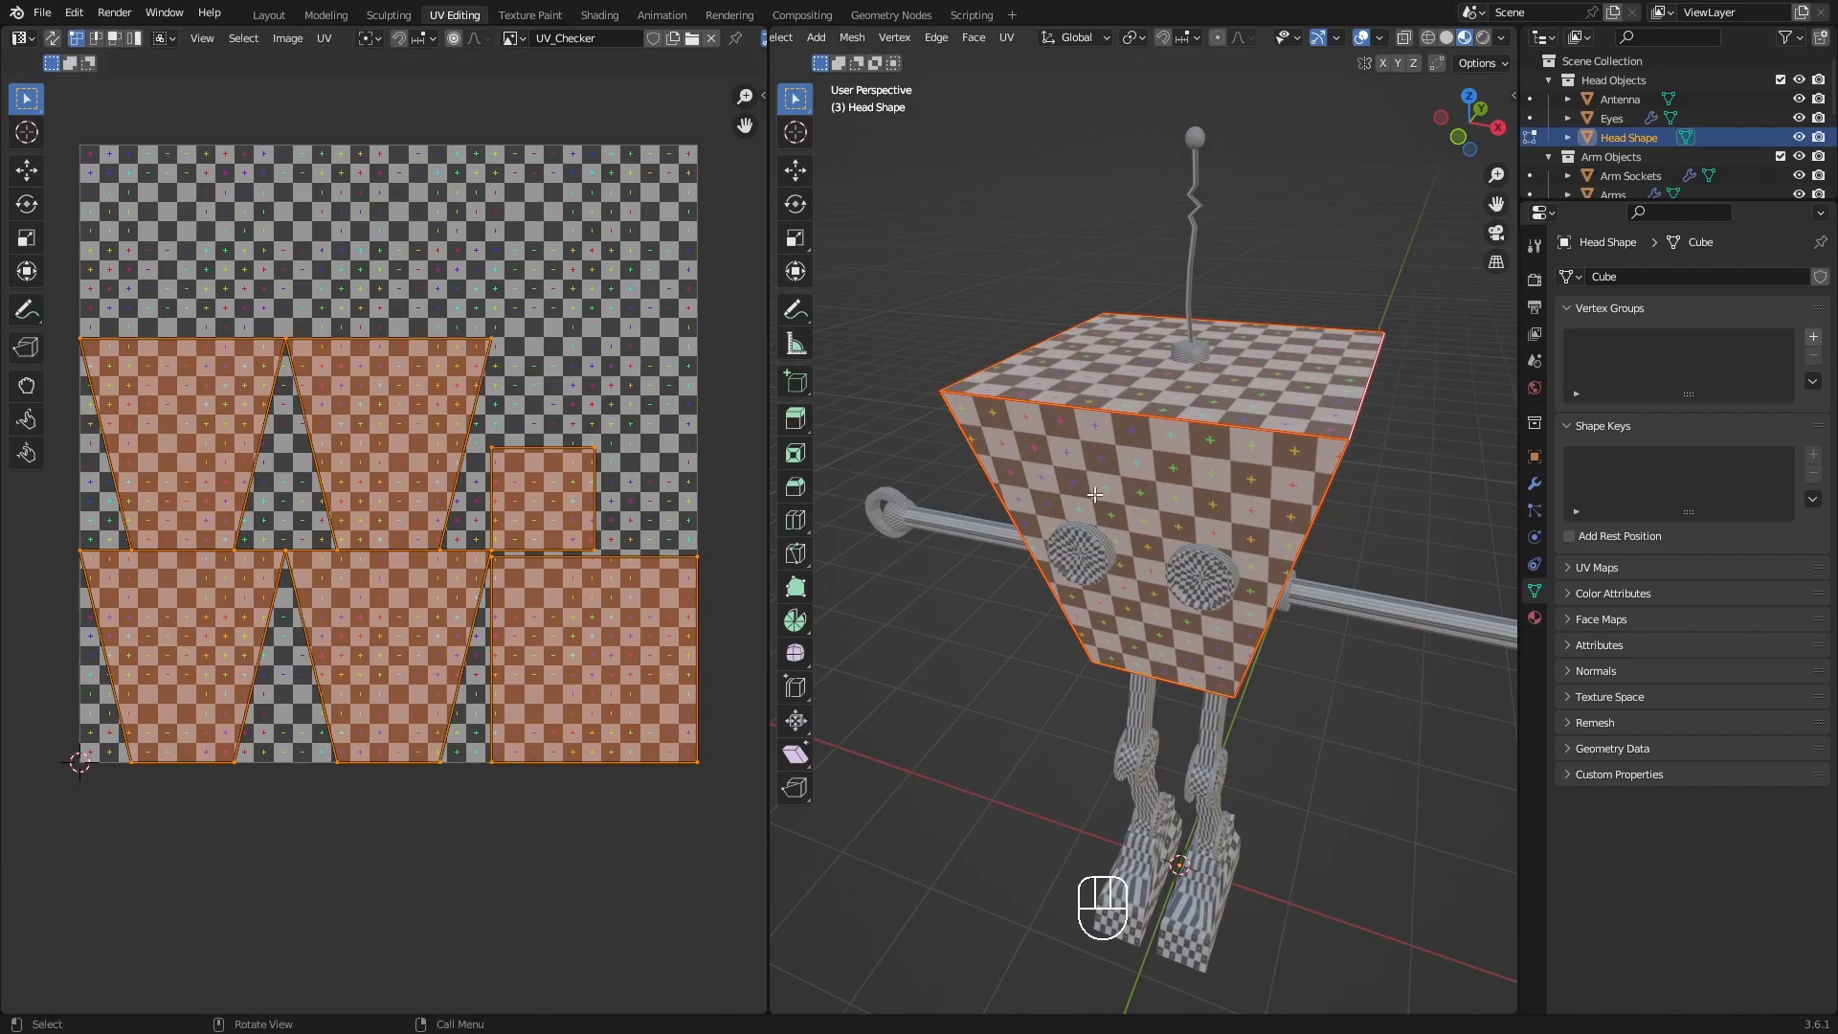
left_click(52, 40)
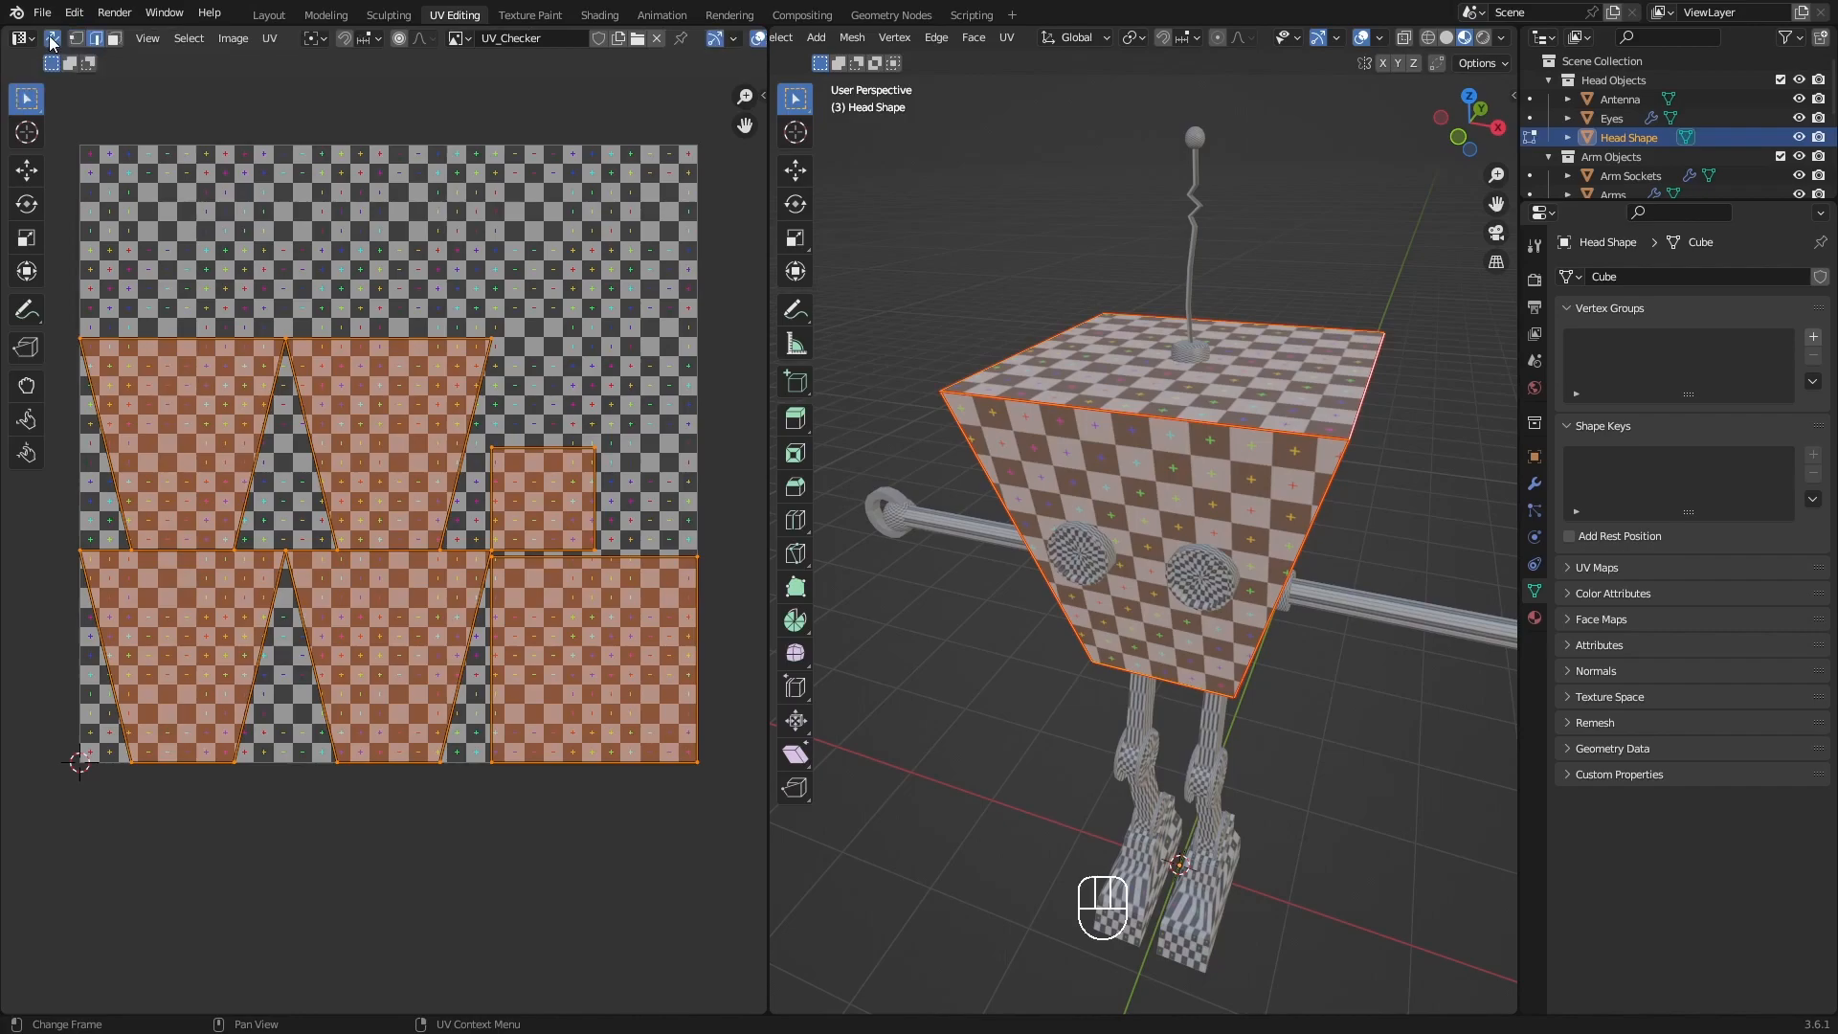
left_click(948, 685)
middle_click_drag(947, 686, 919, 378)
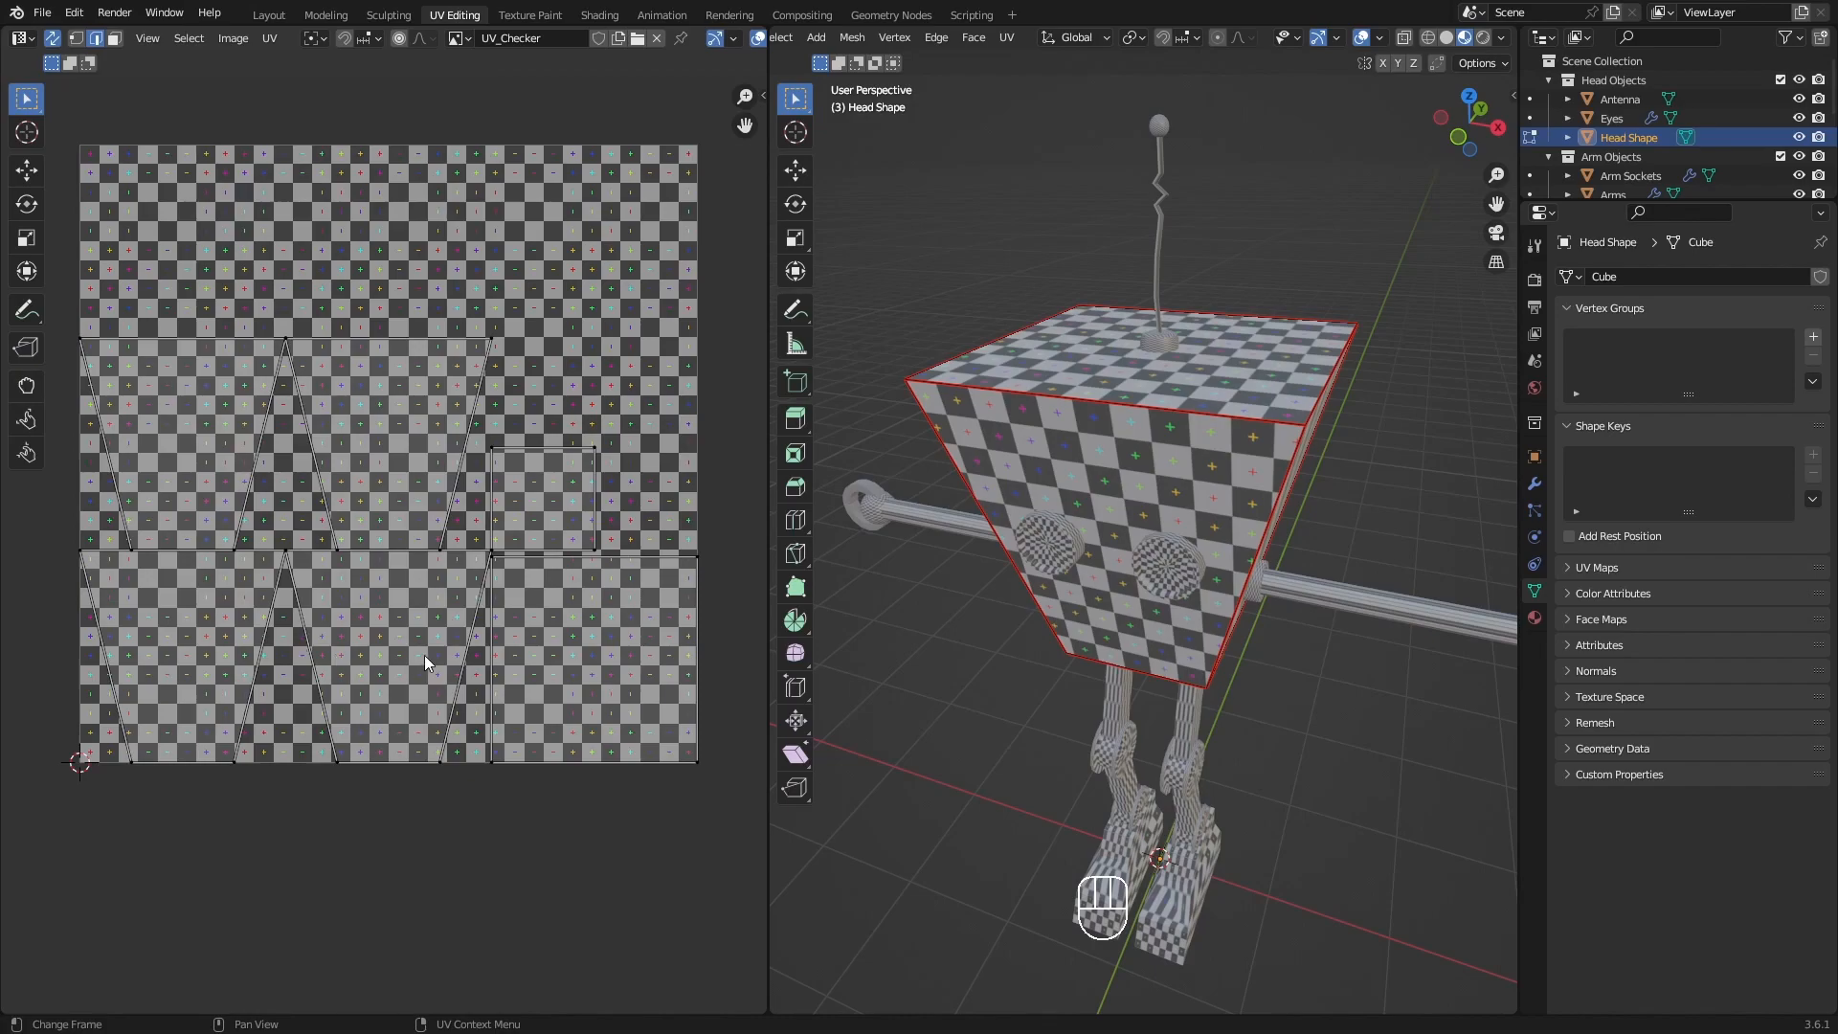
Inspect the checker on the head from several angles and switch Edit Mode to the Eyes object.
middle_click_drag(1215, 474, 1099, 321)
scroll(1163, 479, "up", 4)
middle_click_drag(1343, 442, 1010, 493)
middle_click_drag(1280, 534, 1232, 461)
scroll(1403, 533, "down", 6)
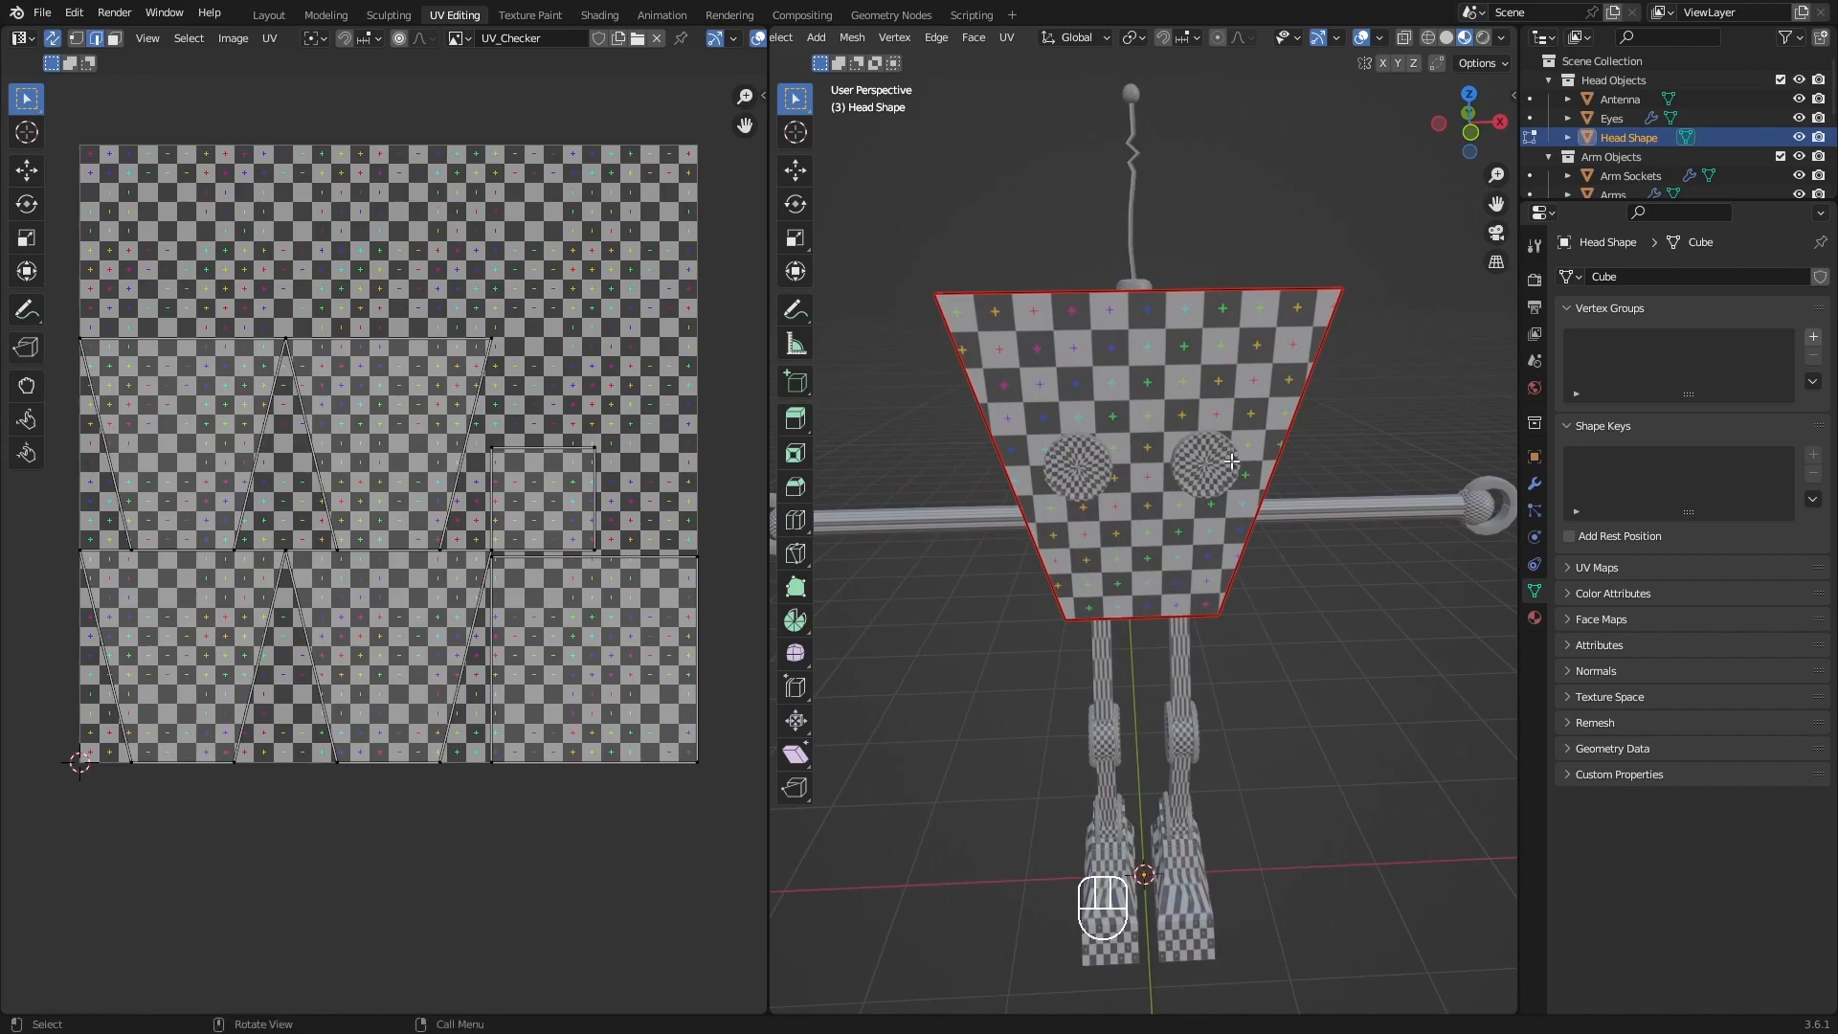
left_click(1531, 119)
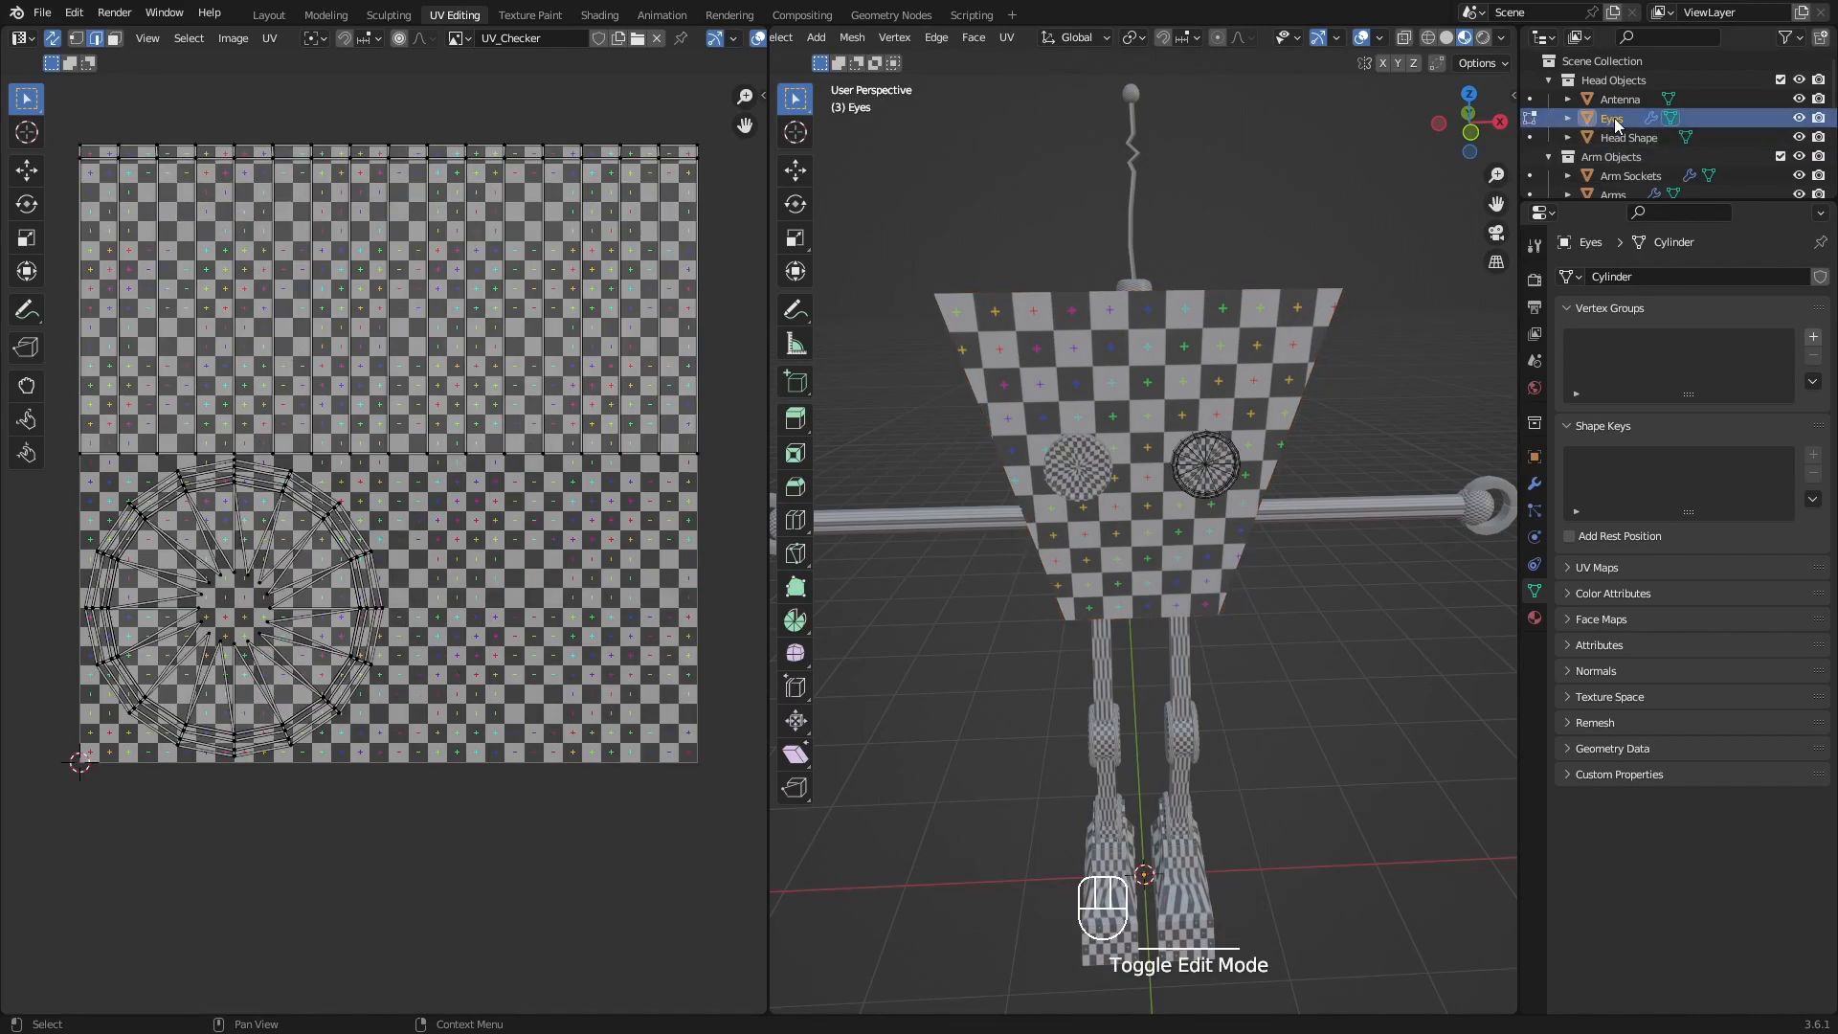
Isolate the Eyes object in Local View.
middle_click_drag(1077, 394, 1107, 461)
middle_click_drag(1283, 451, 1229, 466, "shift")
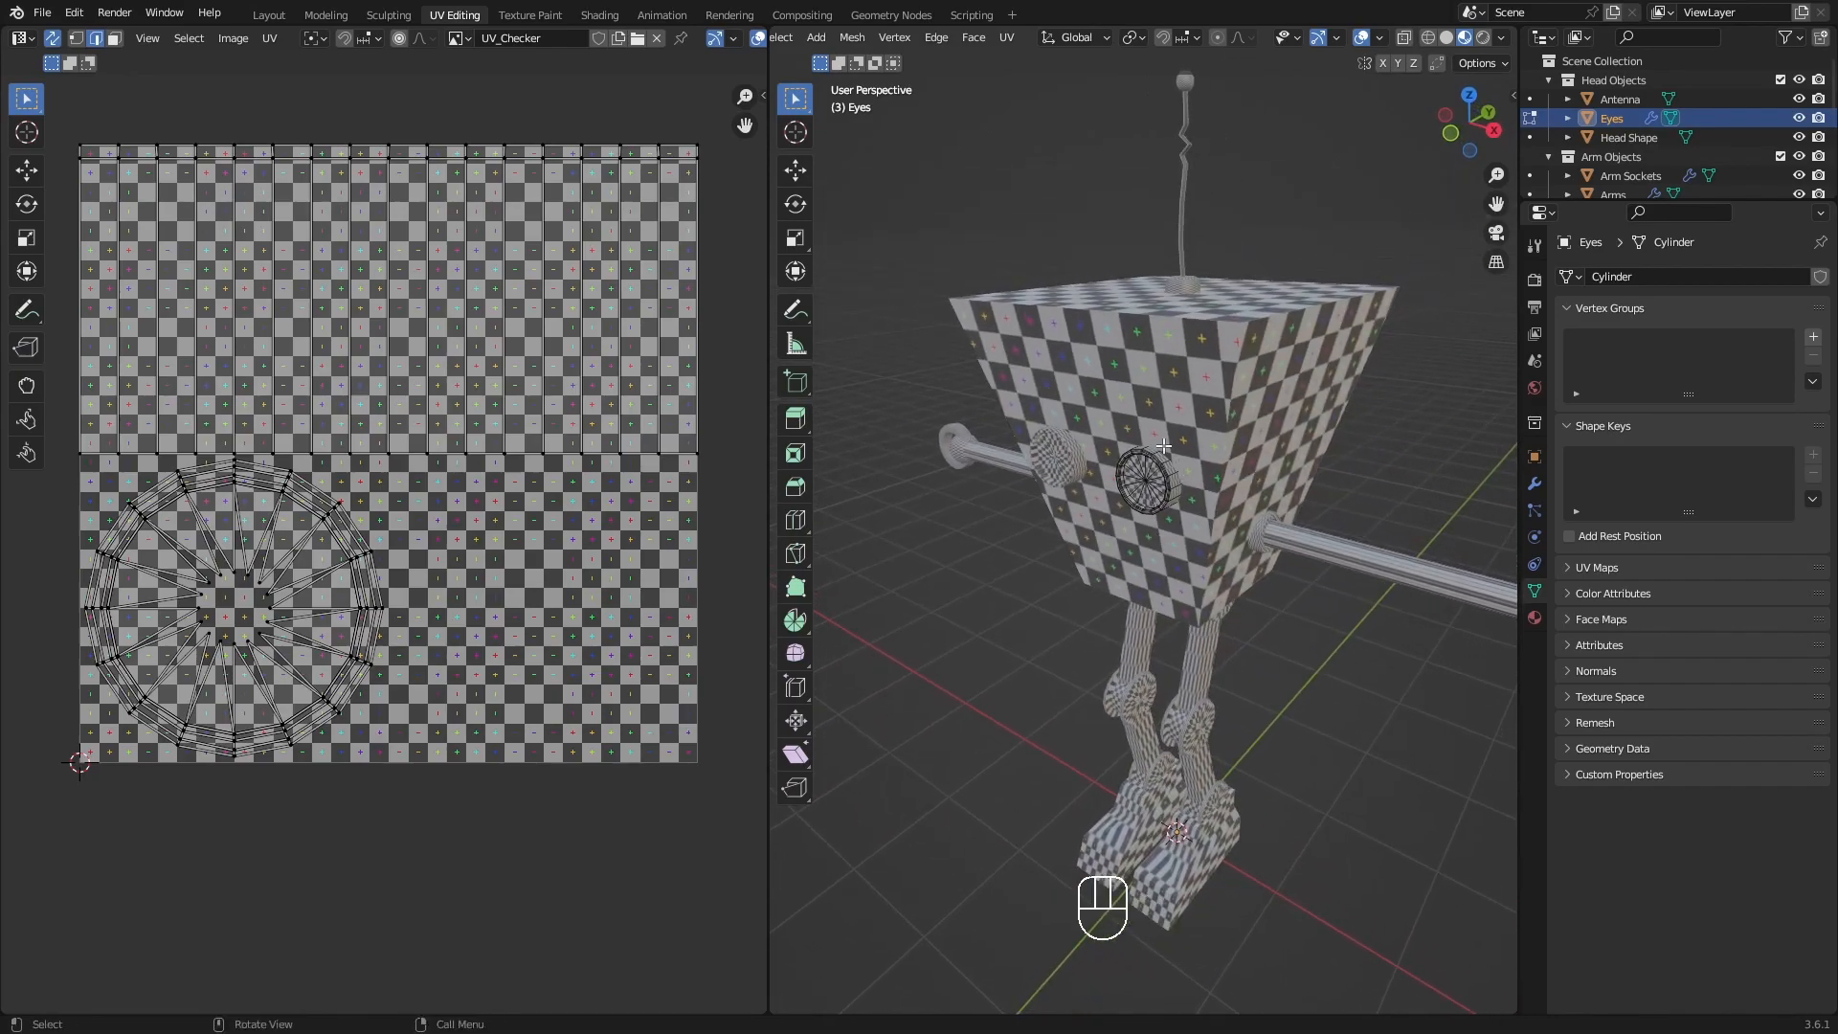
mouse_move(1195, 504)
middle_mouse_down("shift")
mouse_move(1170, 524)
mouse_move(1226, 500)
mouse_move(1214, 514)
middle_mouse_up("shift")
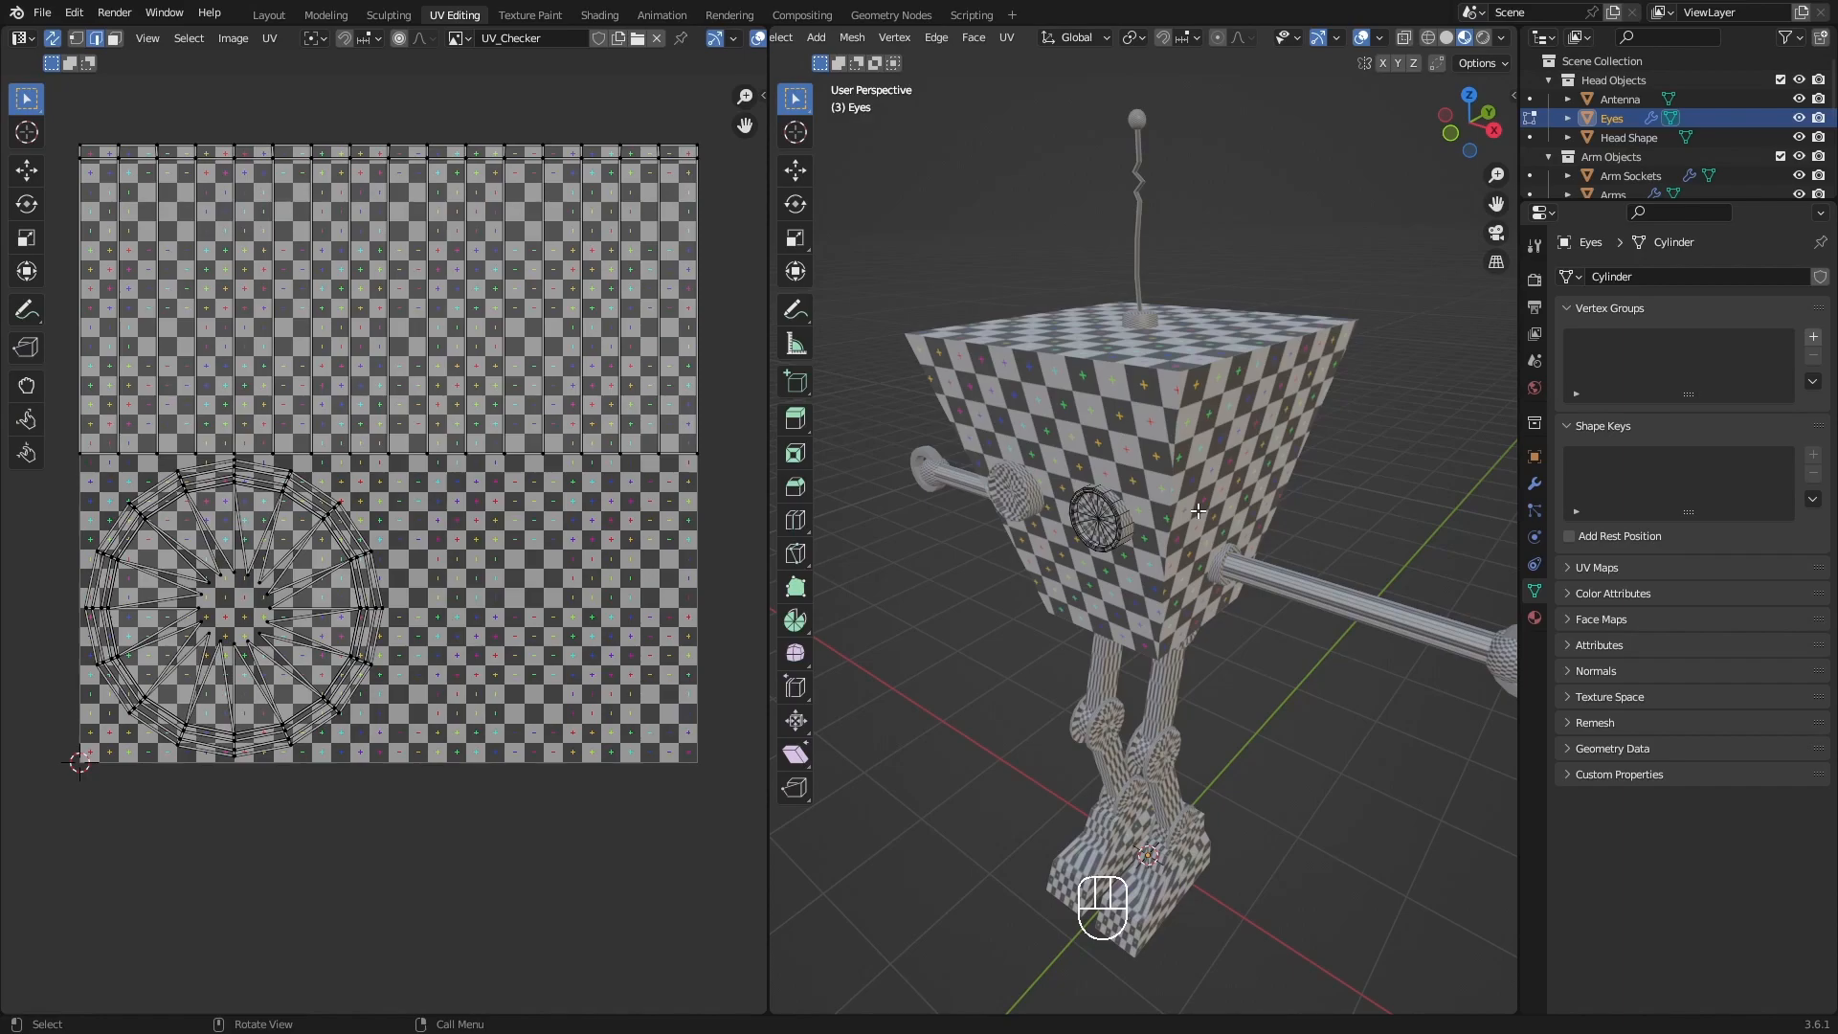
key("KP_Divide")
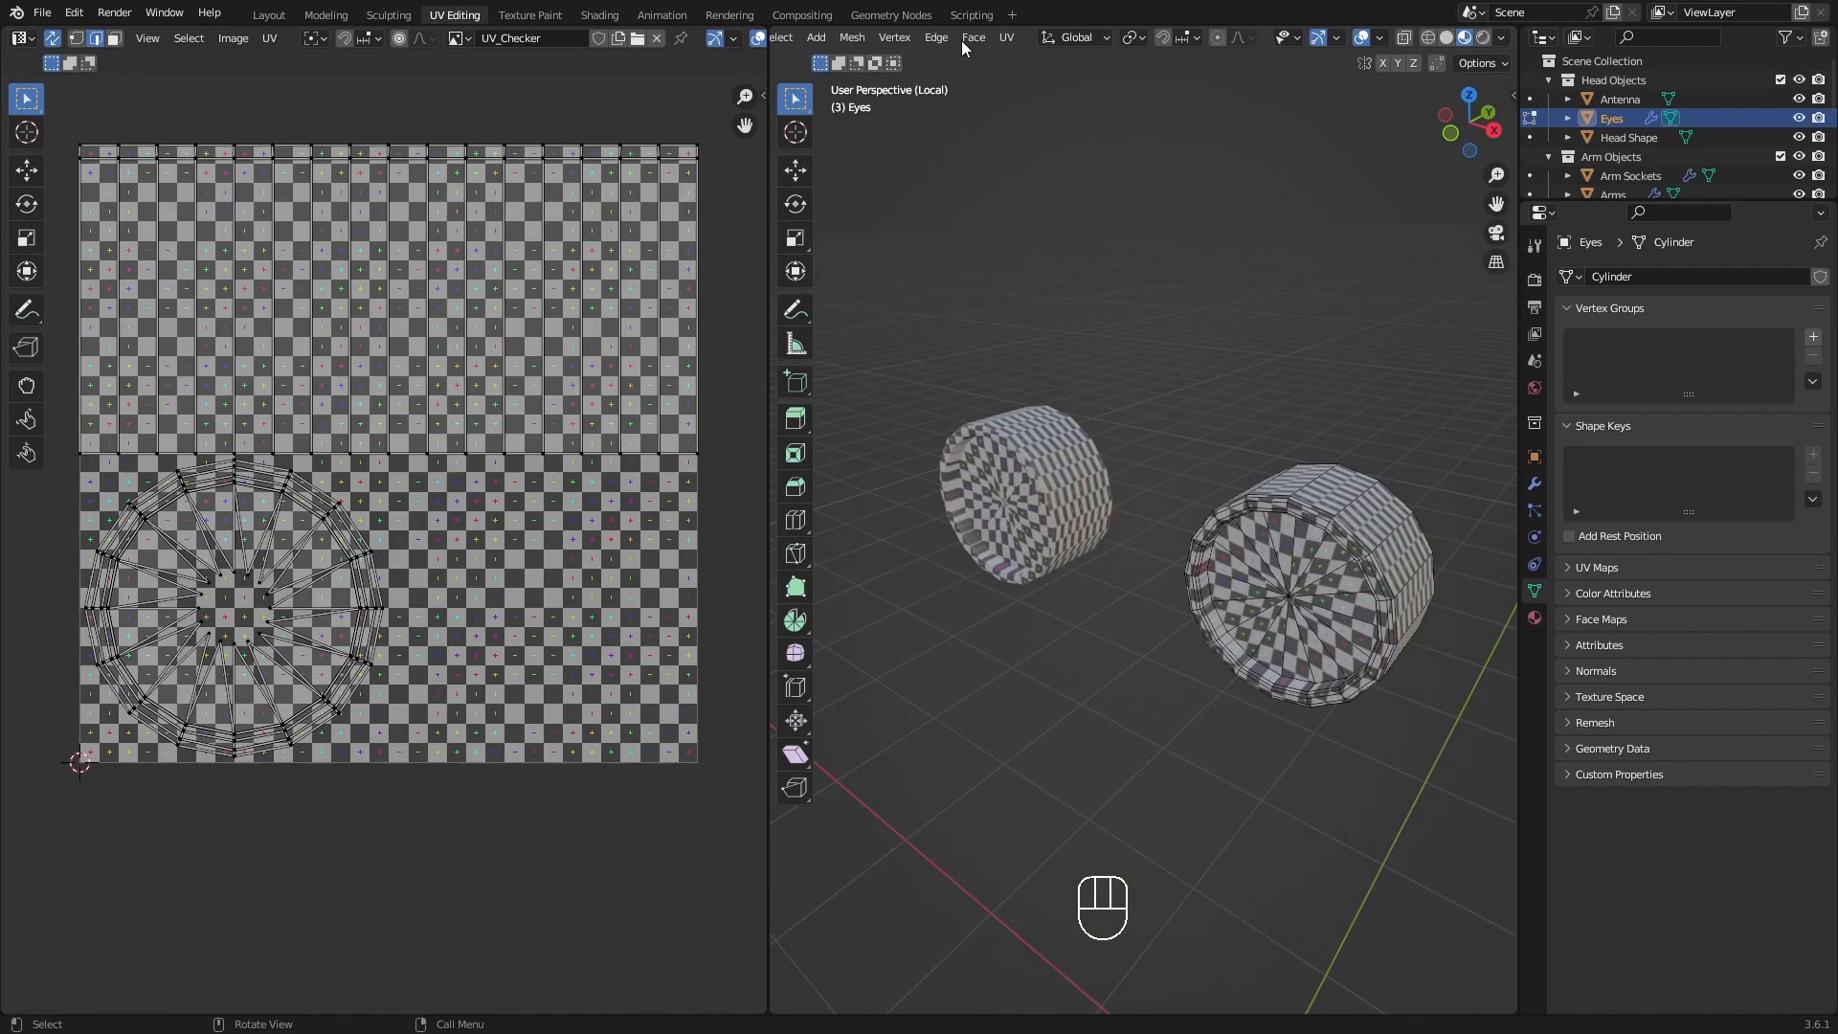
Locate the Toggle Local View command among the 3D viewport's view options.
scroll(953, 45, "up", 4)
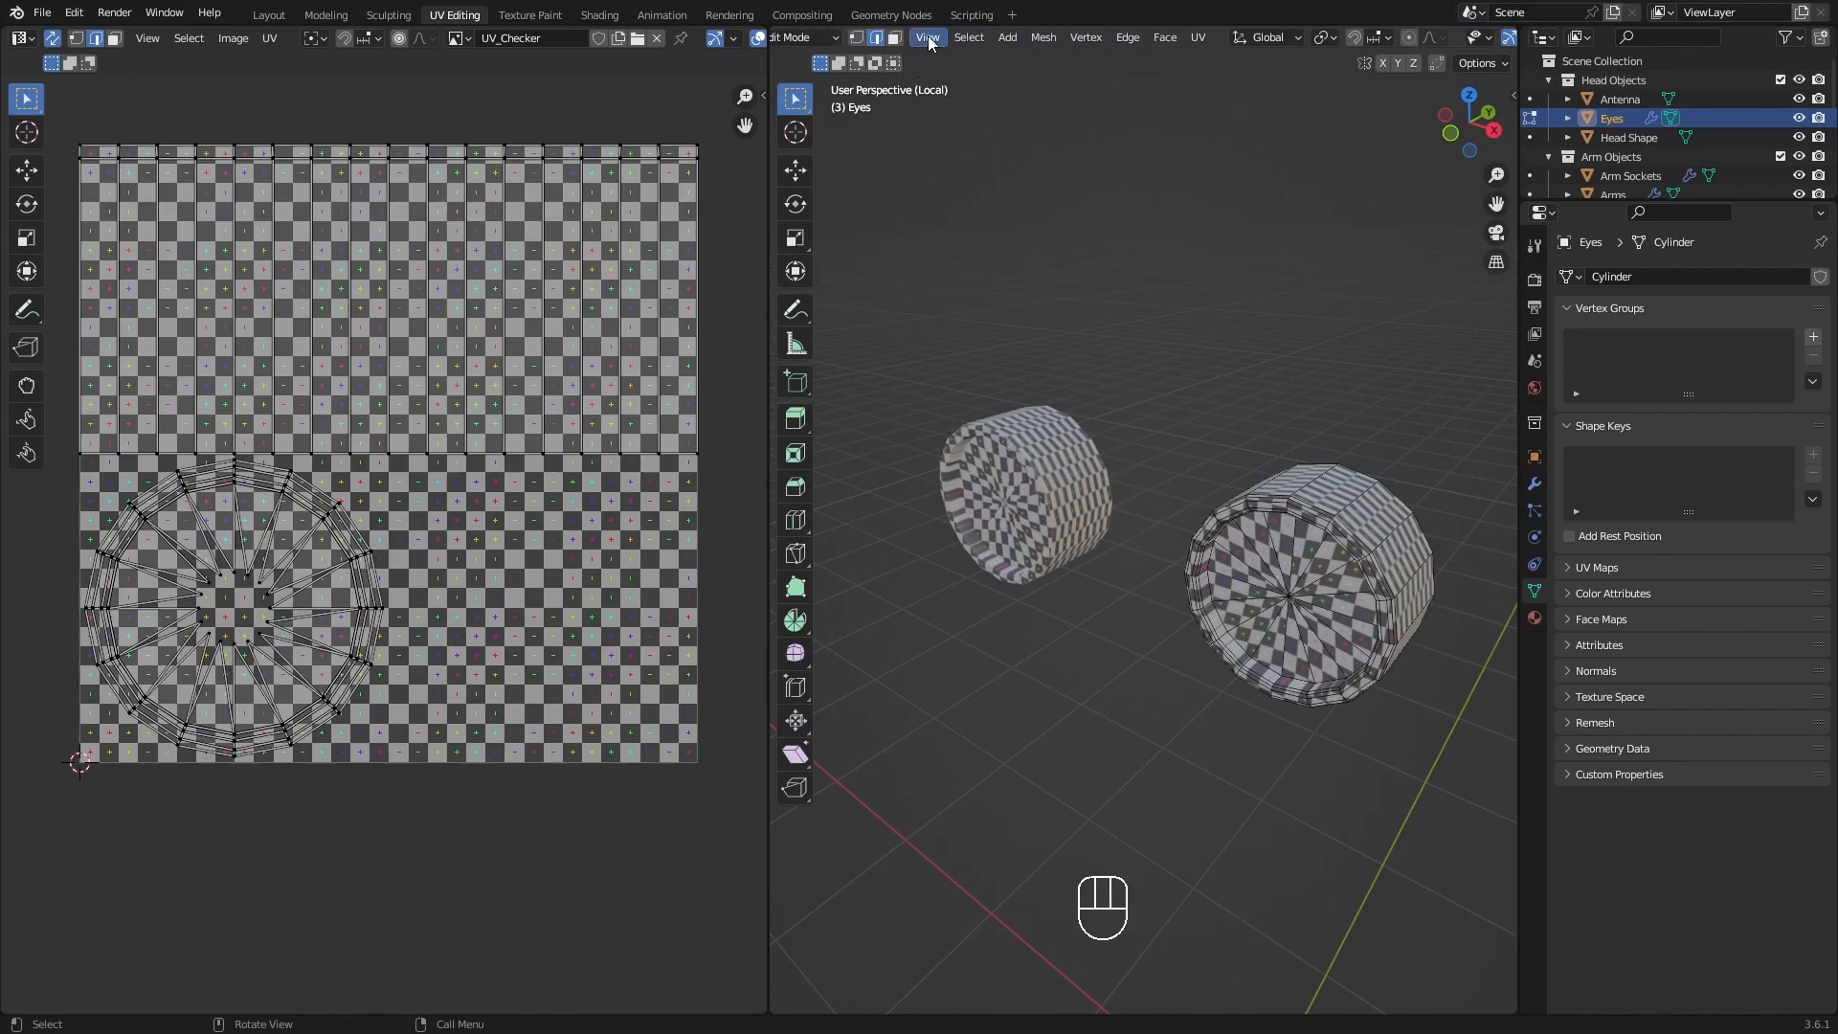
left_click(930, 43)
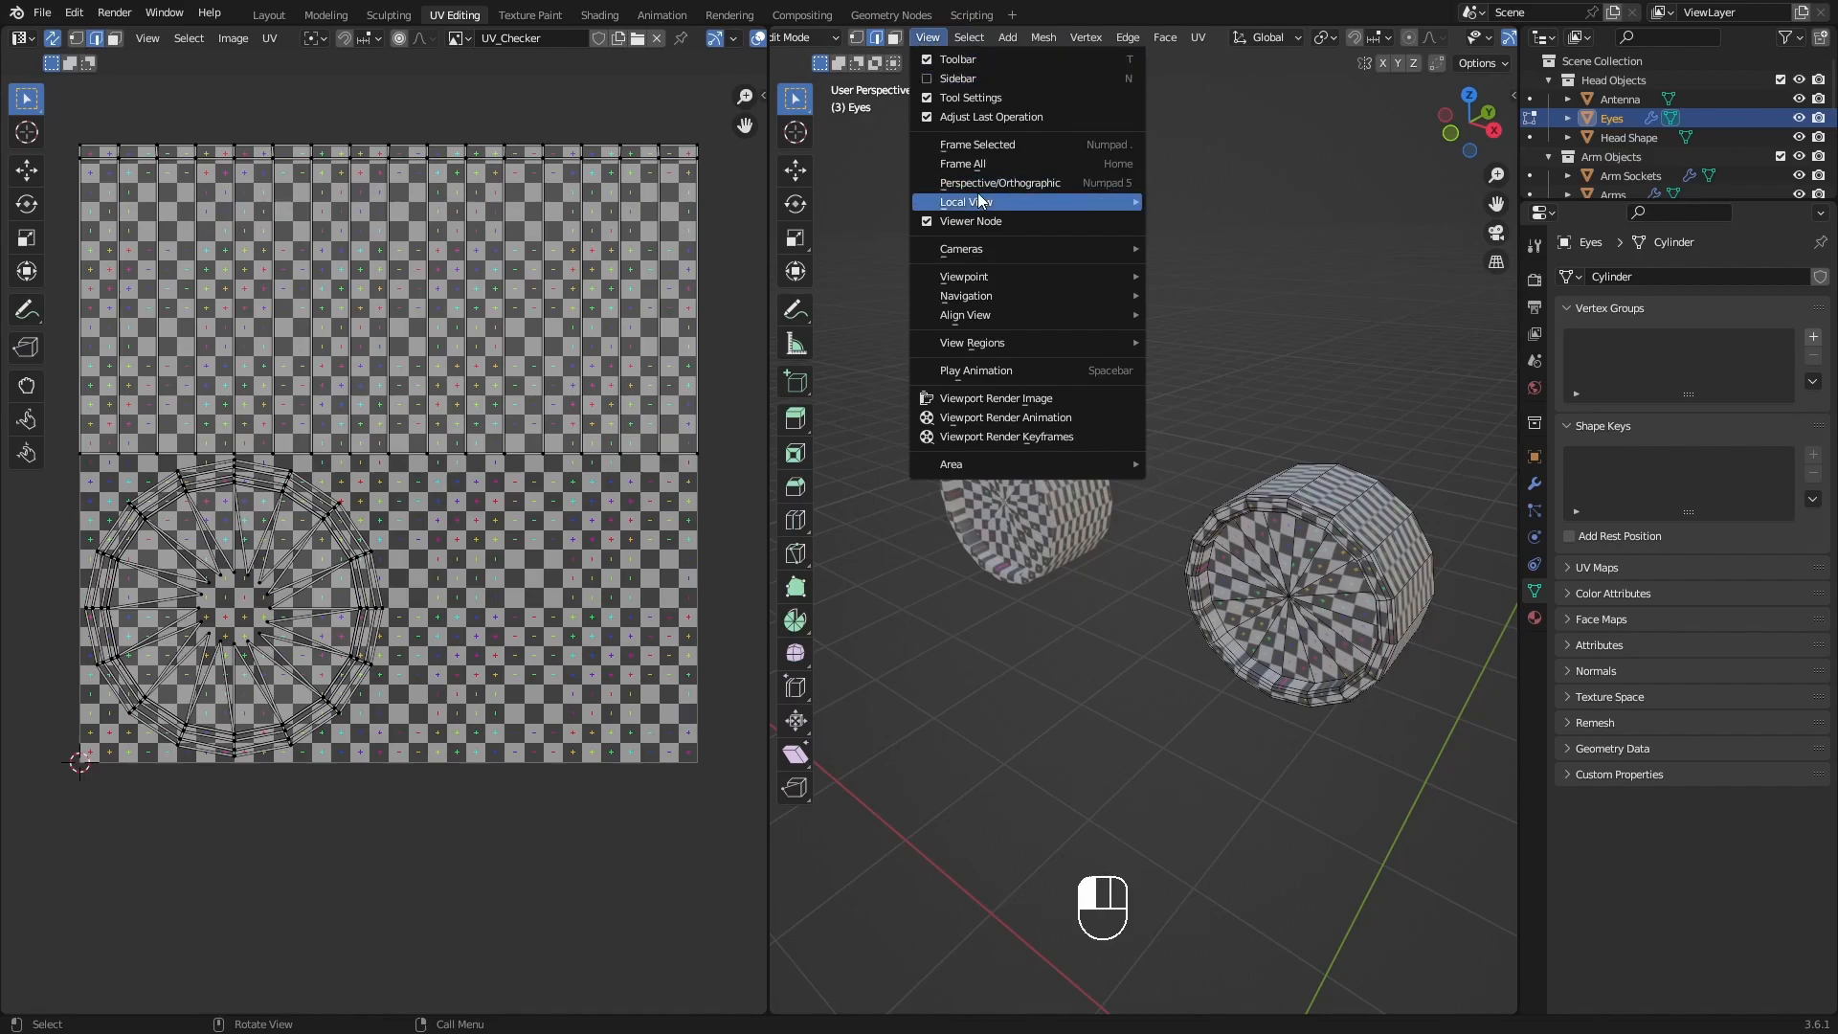
mouse_move(996, 205)
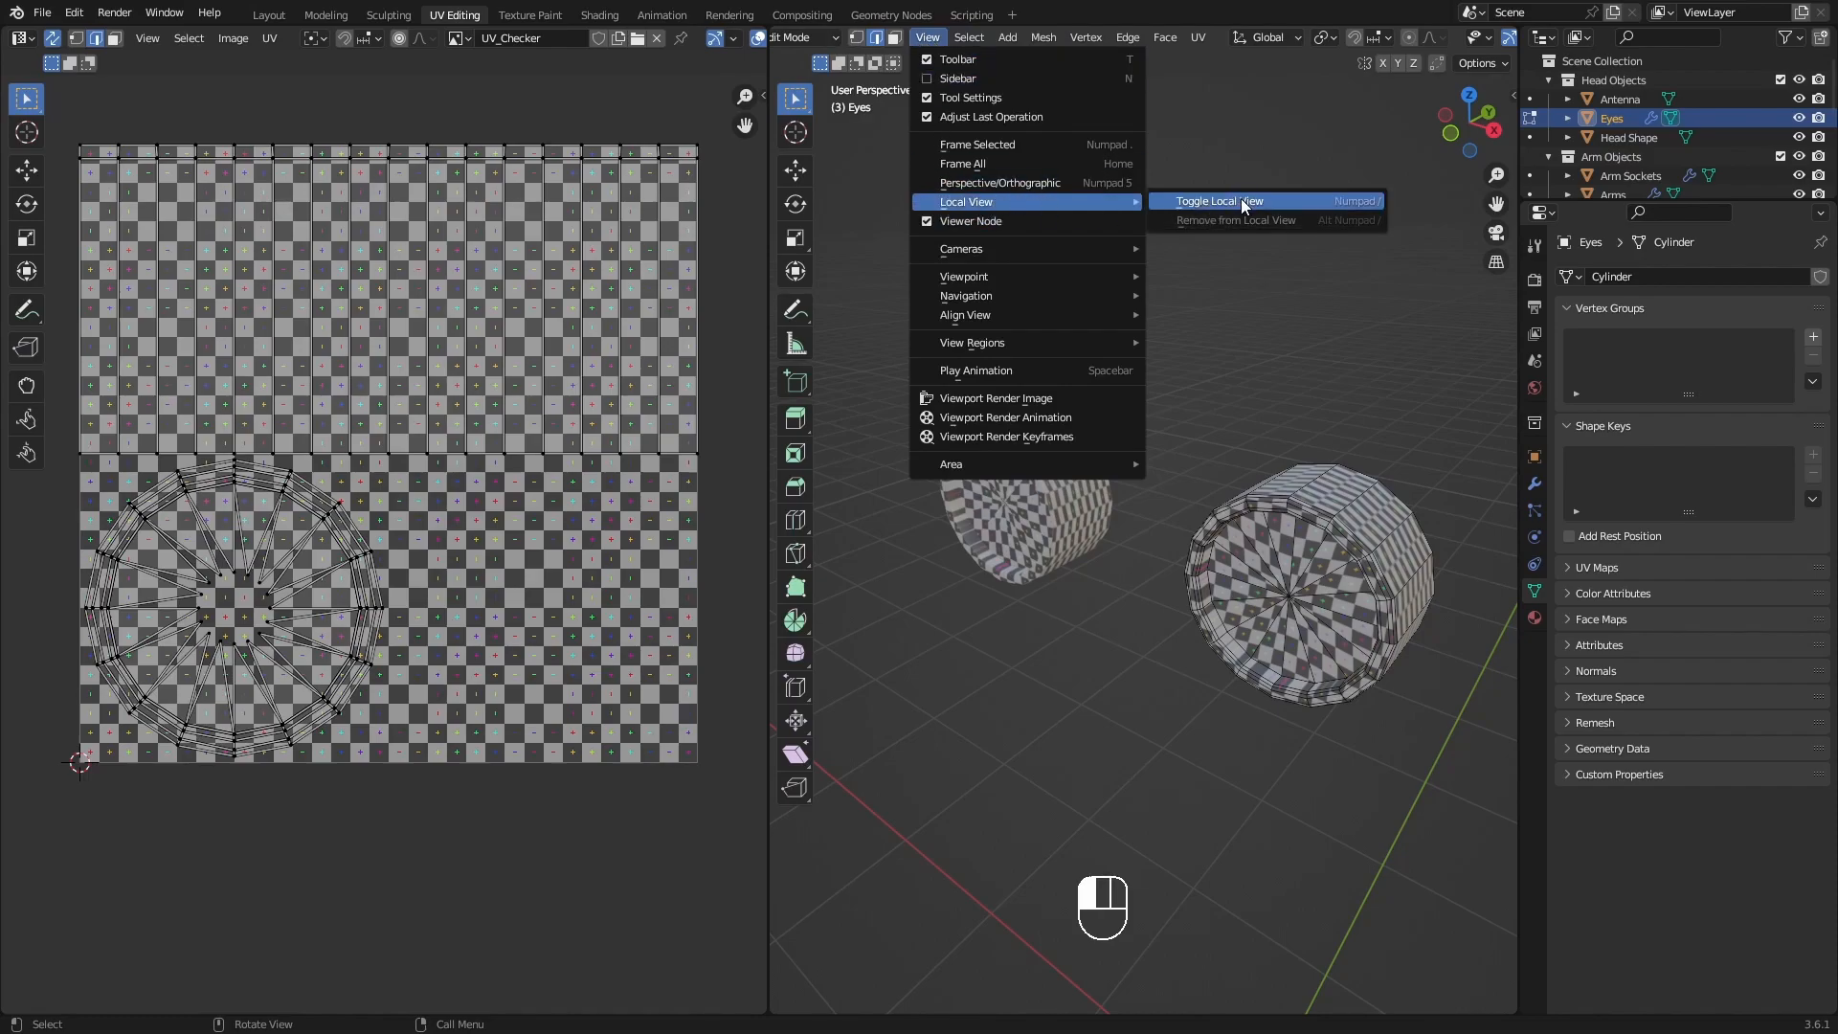
left_click(1233, 201)
Select the whole eye mesh to check its current UV islands against the model.
middle_click_drag(1182, 505, 1359, 523)
key("a")
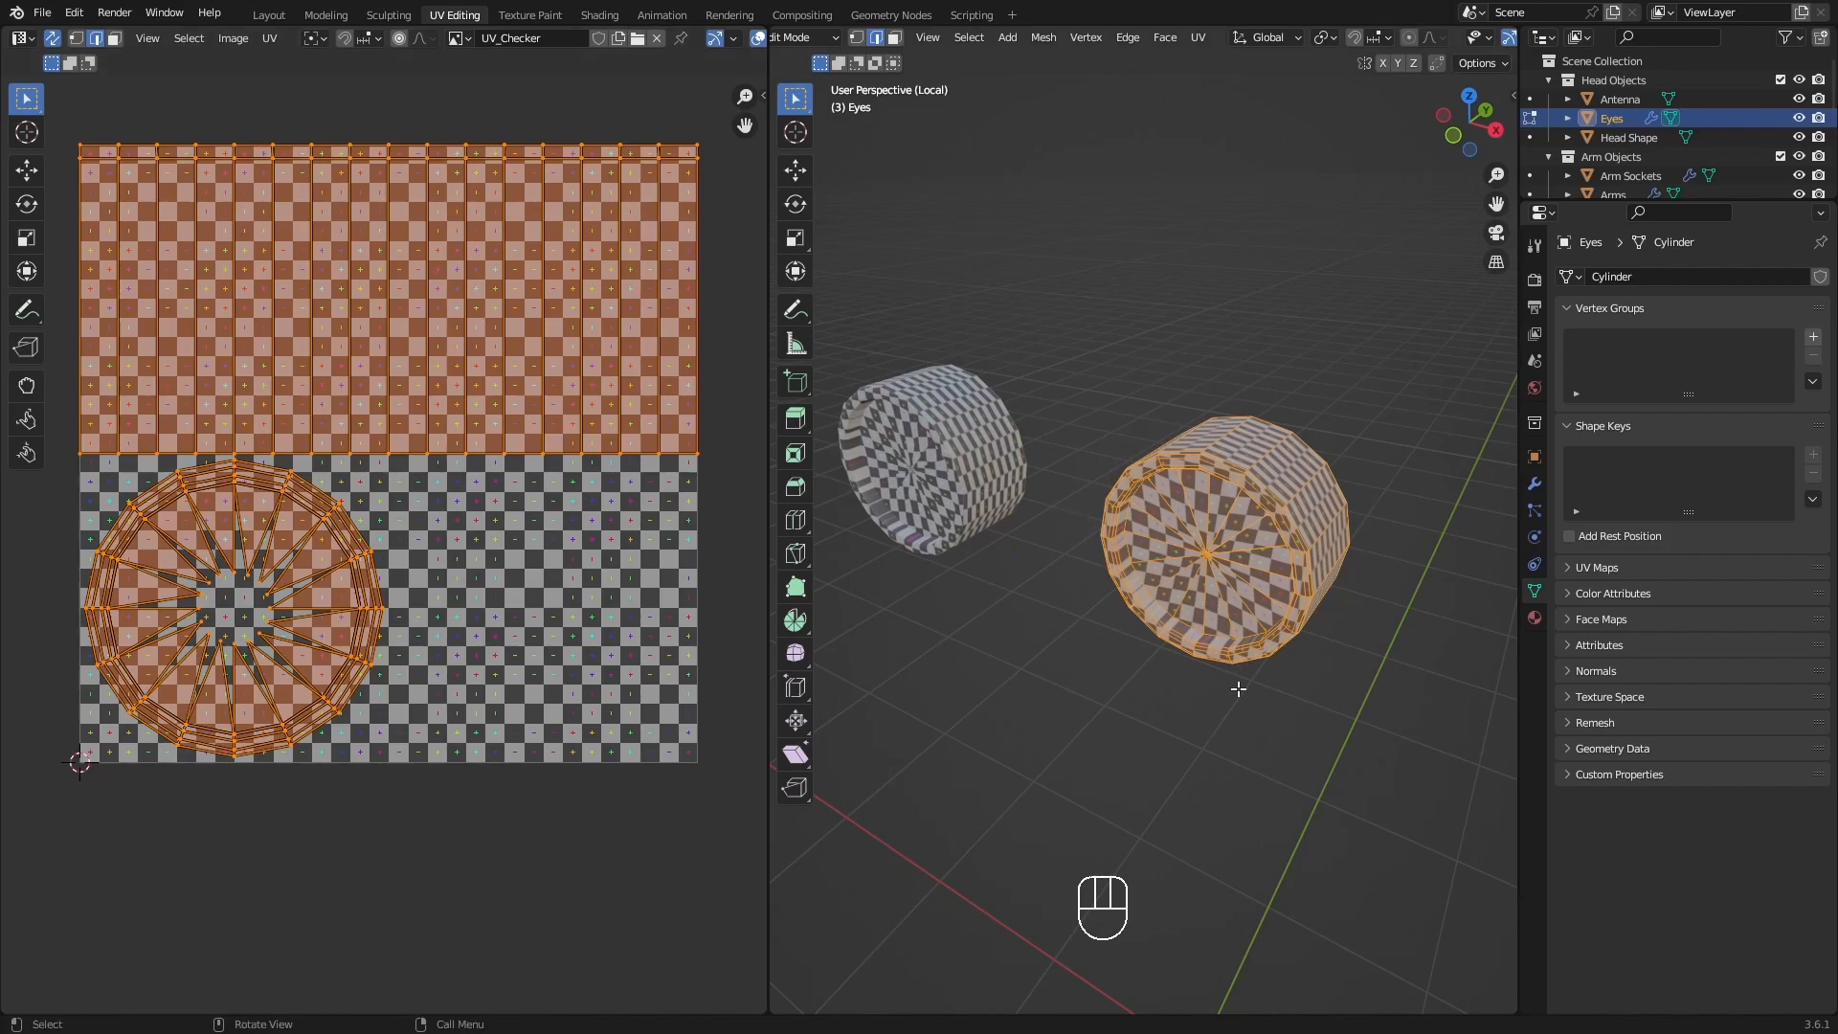
middle_click_drag(1317, 526, 1213, 568)
Select the outer edge loop around the eye's front rim, where it meets the side wall, and mark it as a seam.
scroll(1284, 516, "up", 5)
left_click(1235, 494)
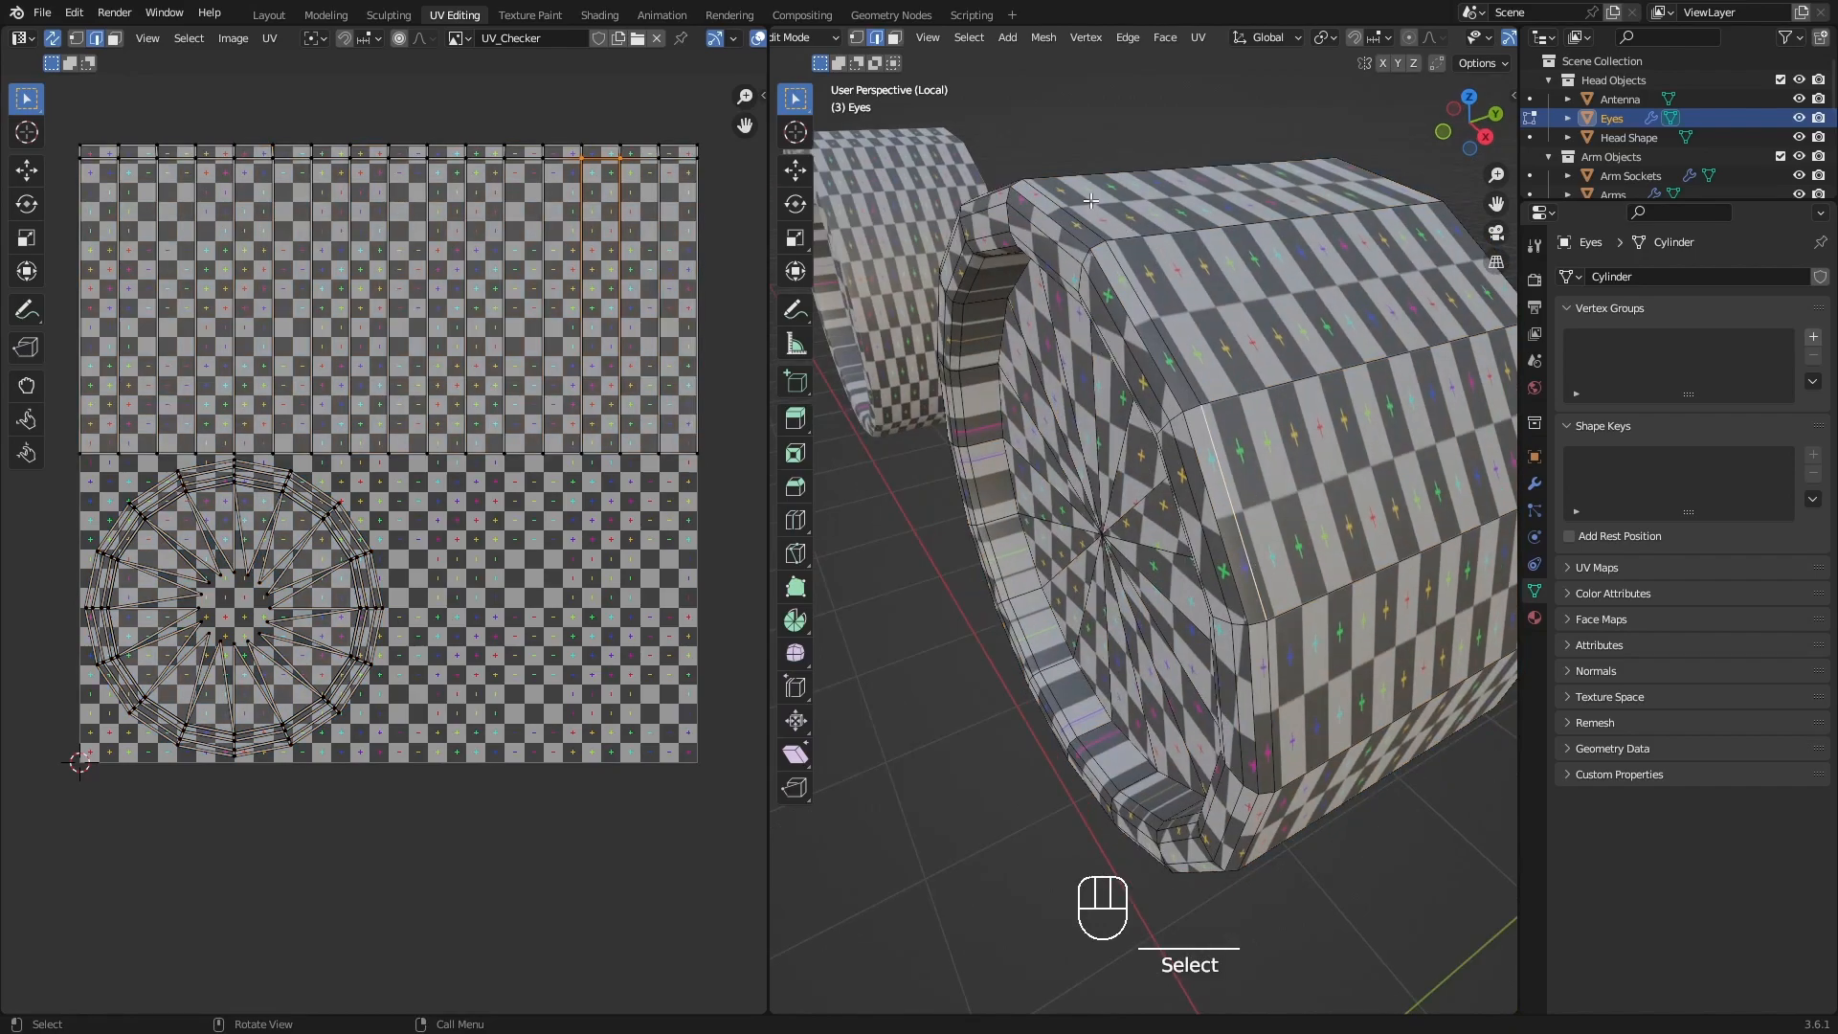
left_click(1160, 360, "alt")
scroll(1168, 354, "down", 1)
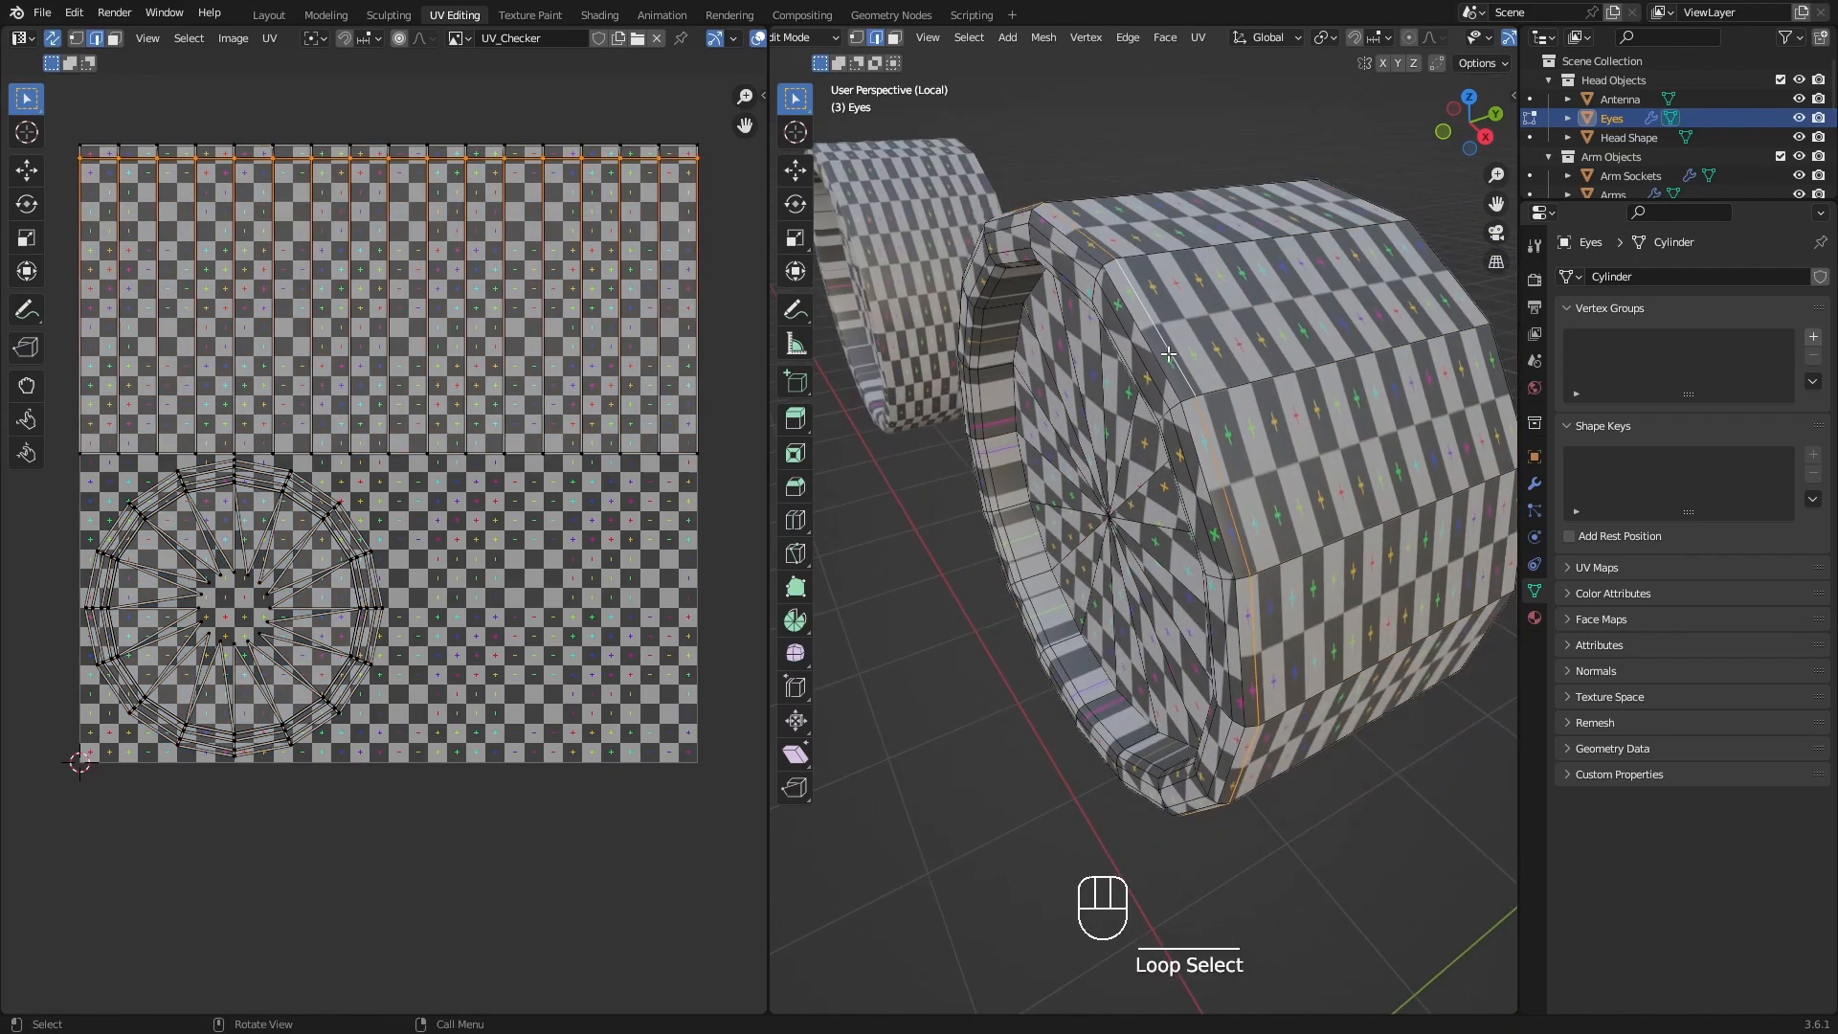
scroll(1168, 354, "down", 4)
middle_click_drag(1168, 354, 1058, 320)
scroll(1101, 383, "up", 3)
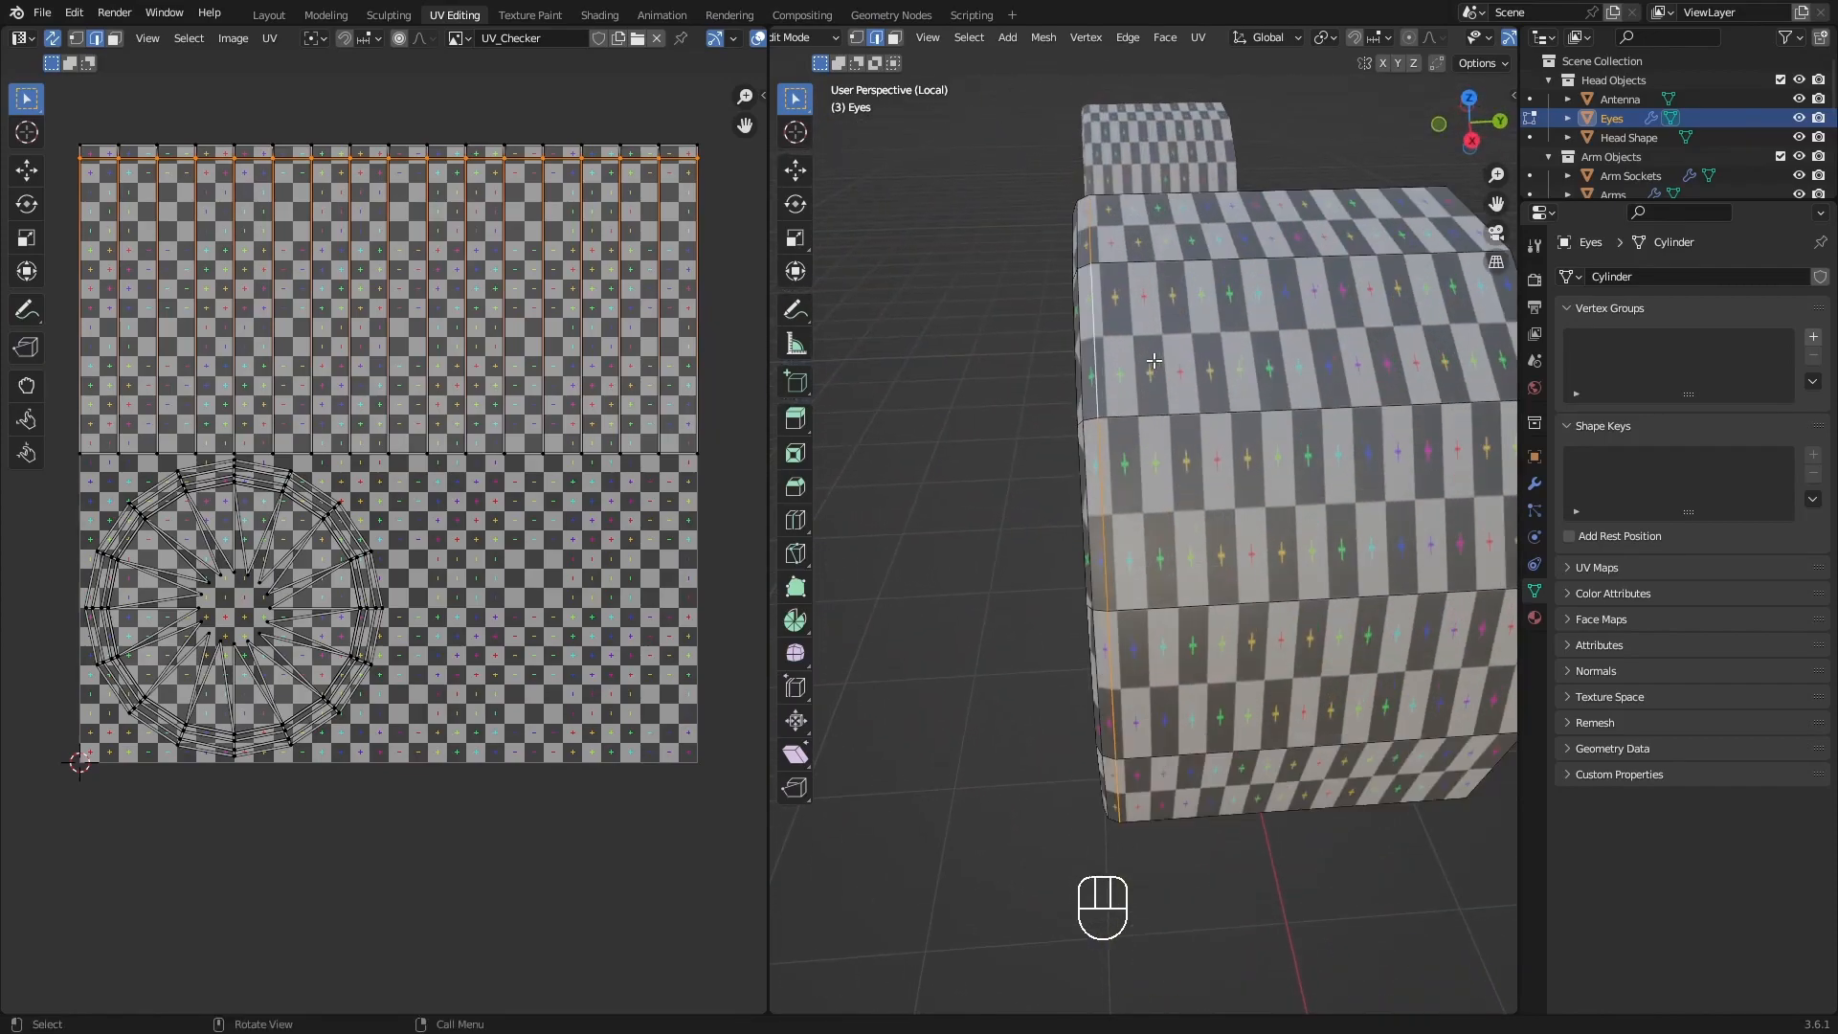
left_click(1102, 384, "alt")
middle_click_drag(1110, 430, 1223, 490)
middle_click_drag(1261, 426, 1118, 473, "shift")
key("q")
left_click(1090, 473)
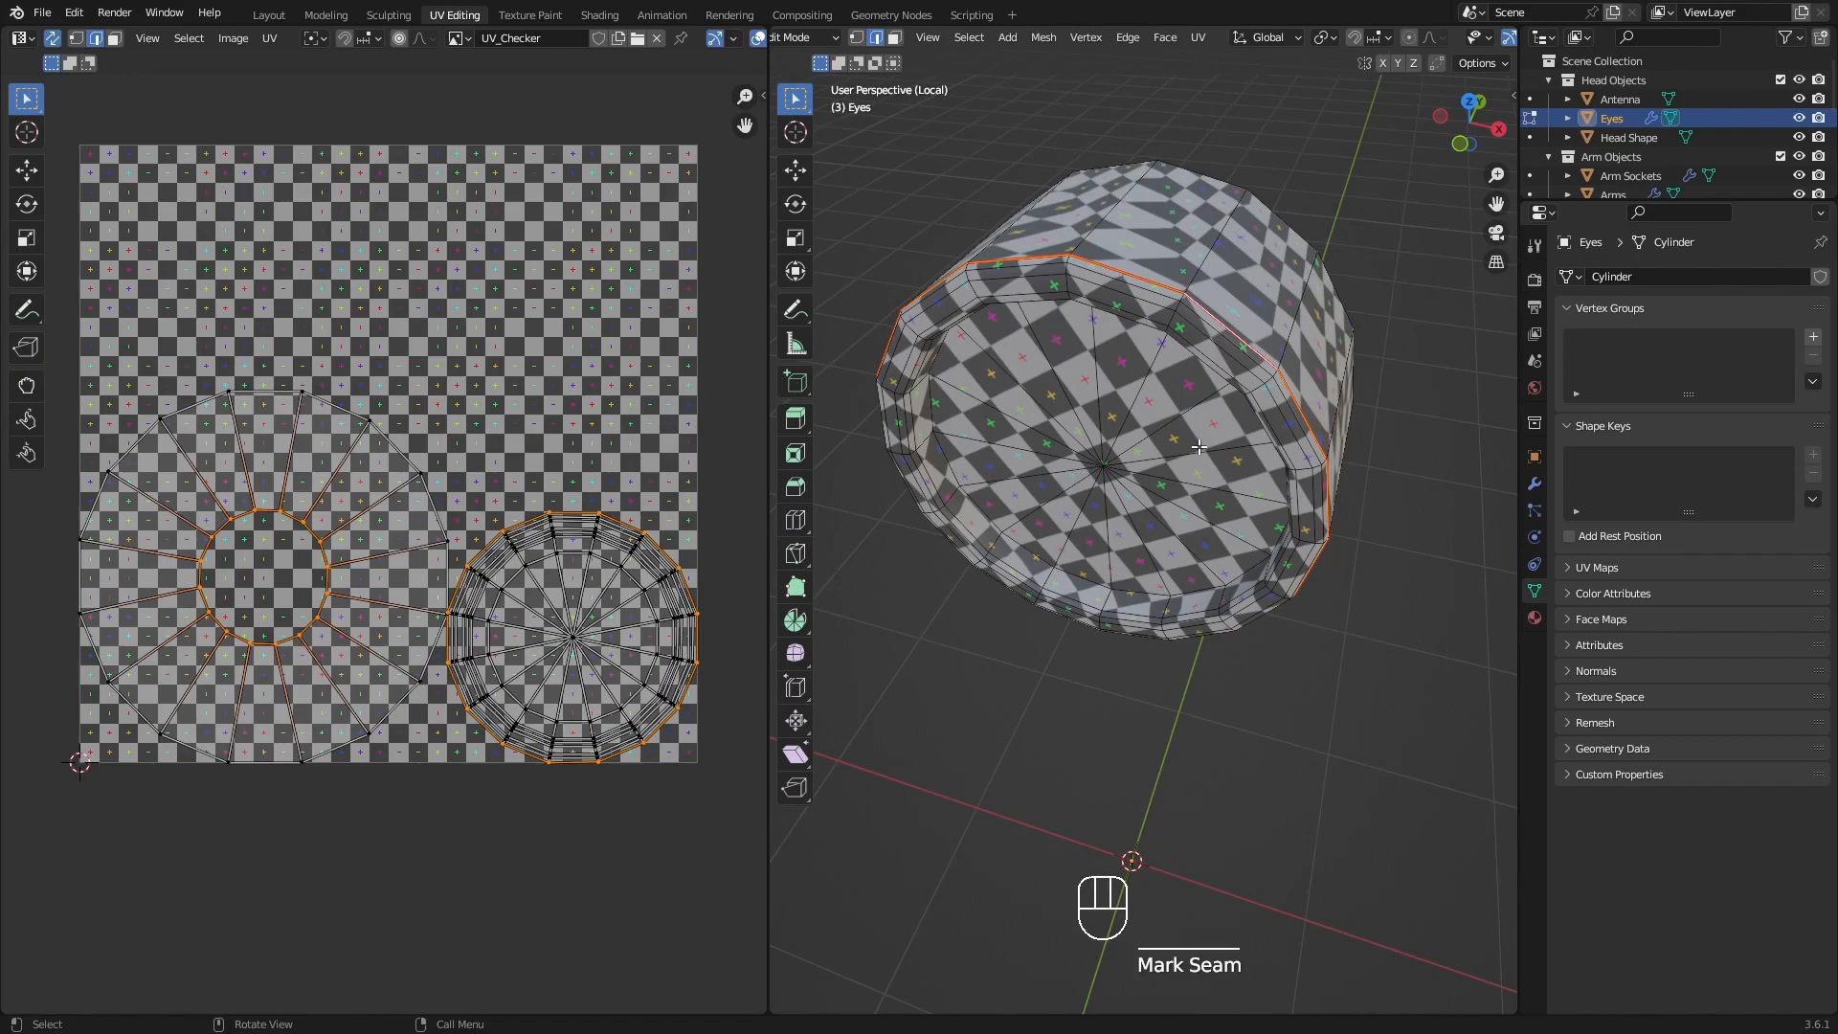
Select the eye's ring-shaped UV island and inspect the checker on the matching side wall from several angles.
middle_click_drag(1167, 268, 1153, 481)
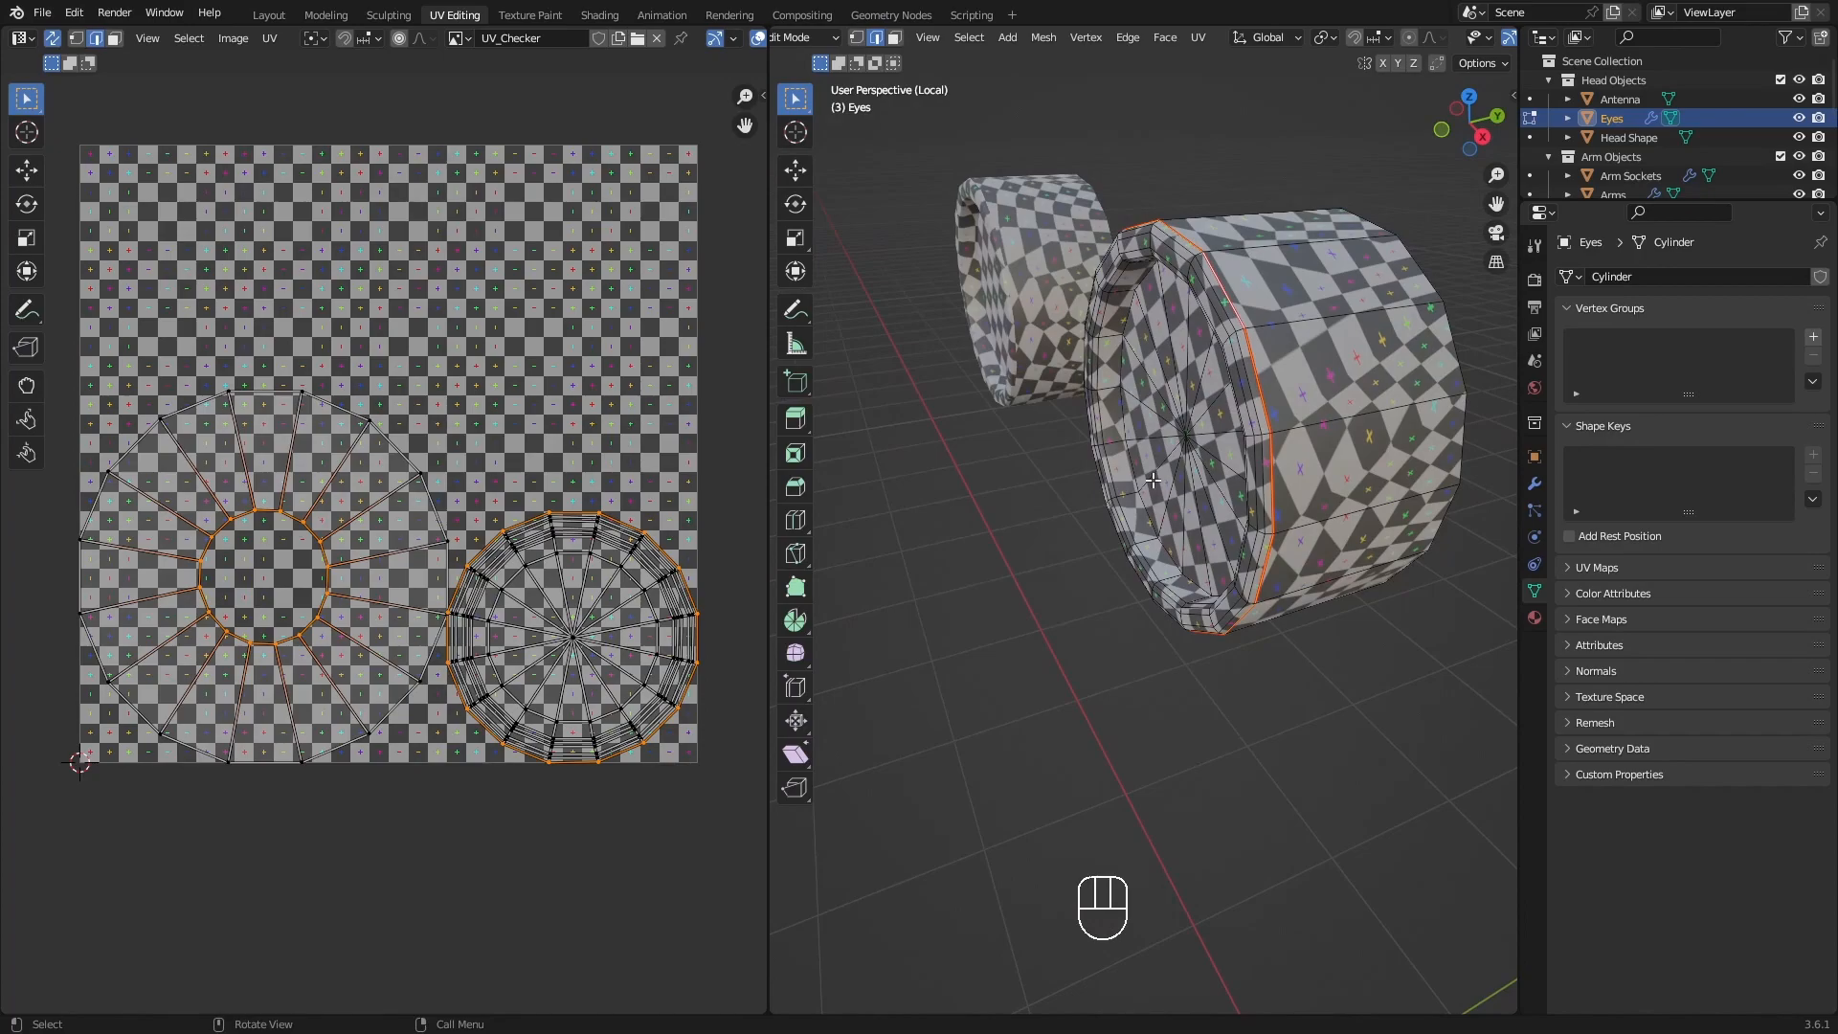
middle_click_drag(1246, 469, 1135, 368, "shift")
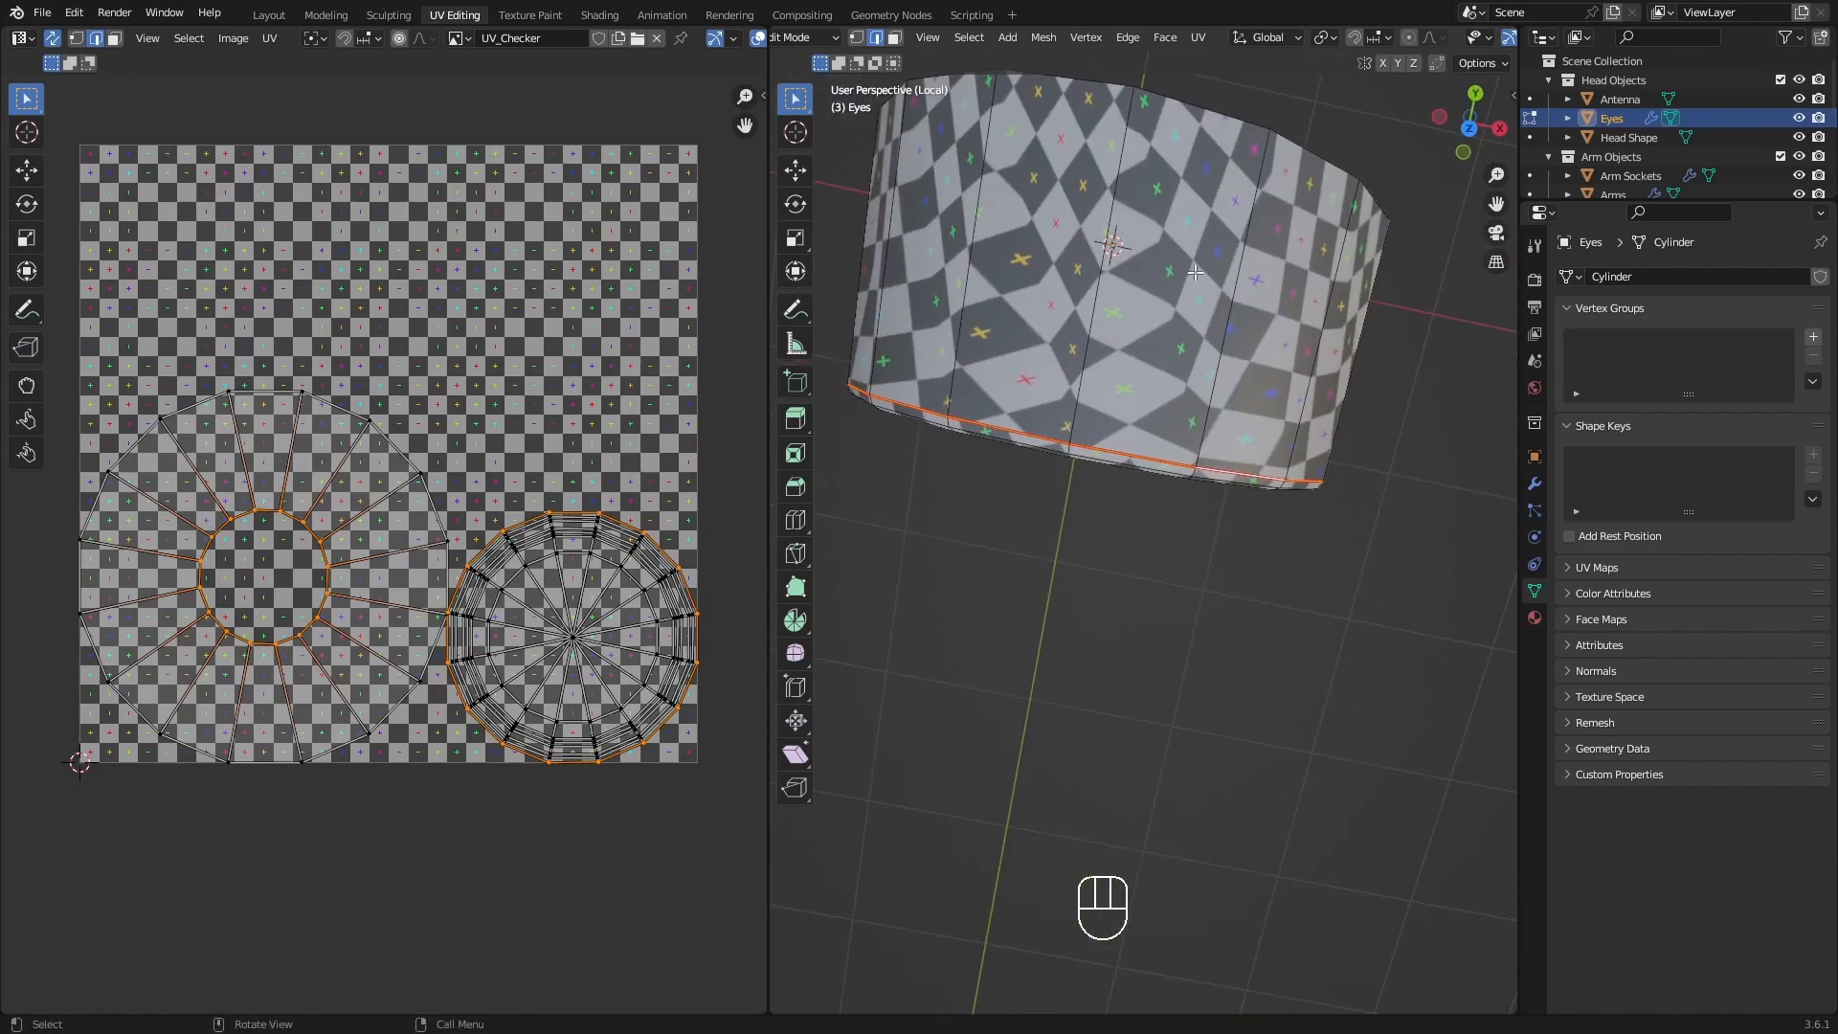
middle_click_drag(1272, 396, 1137, 370)
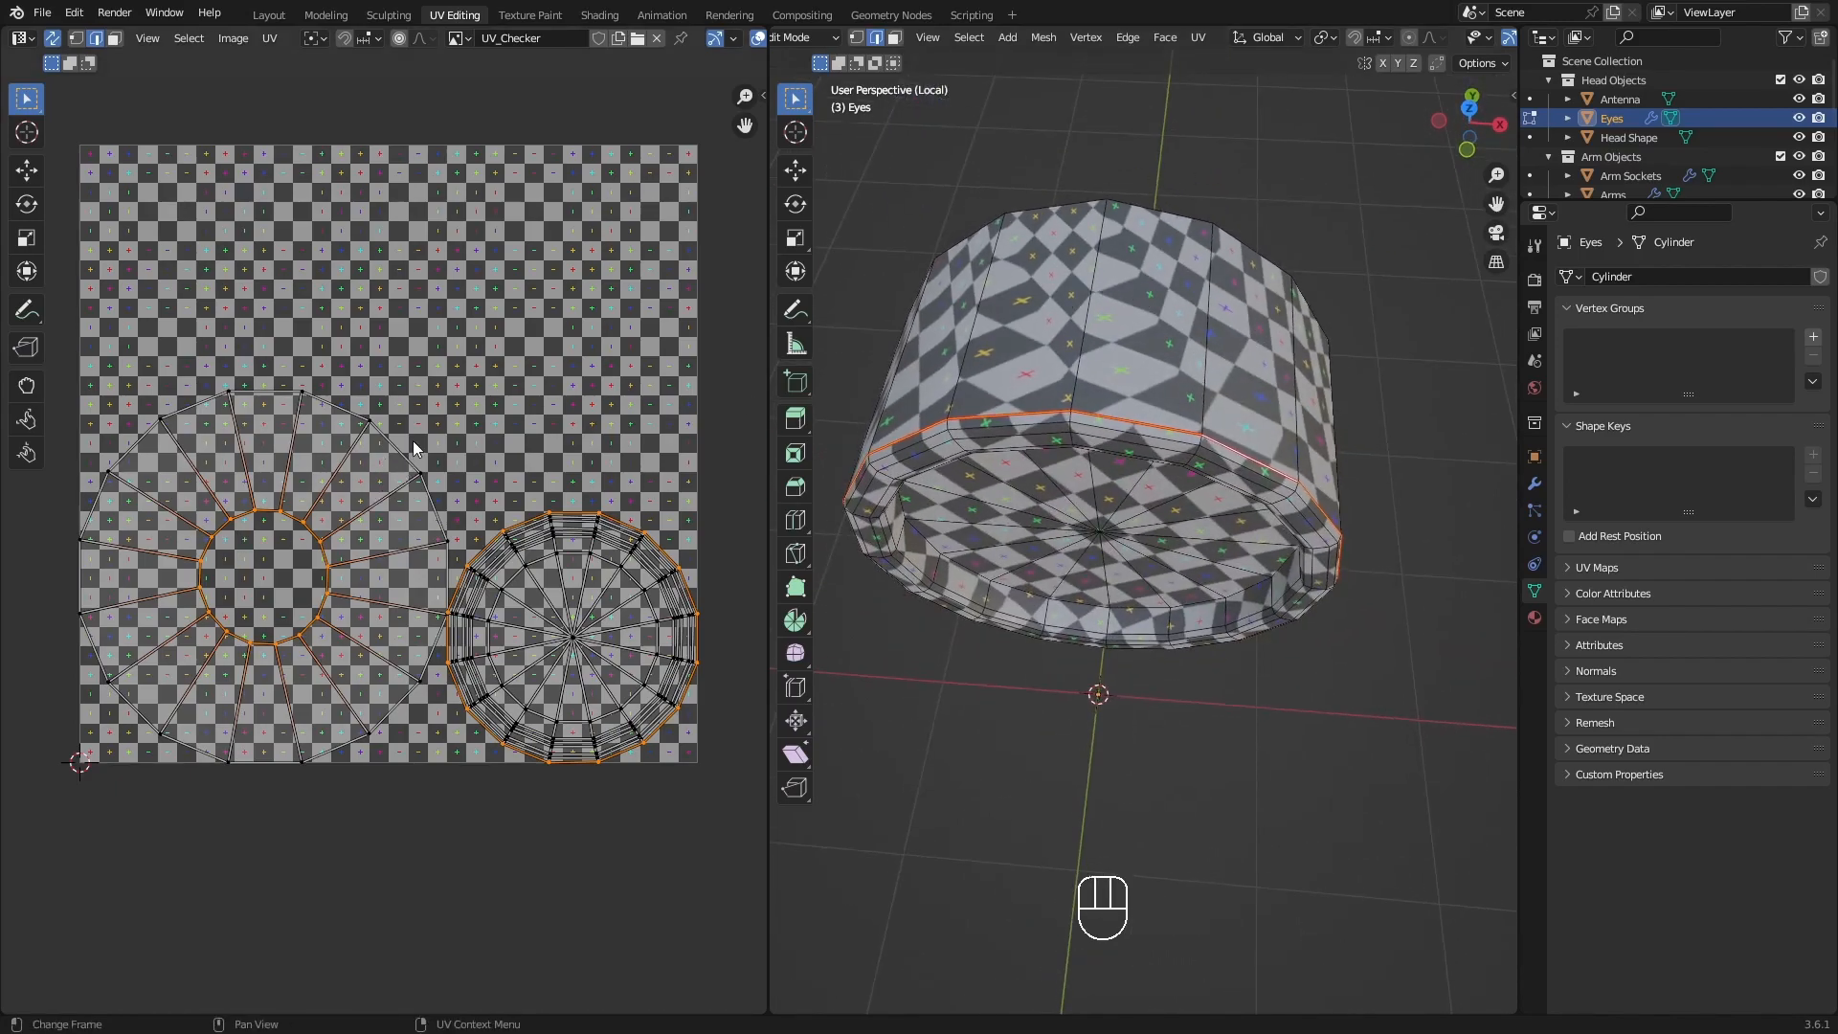
key("l")
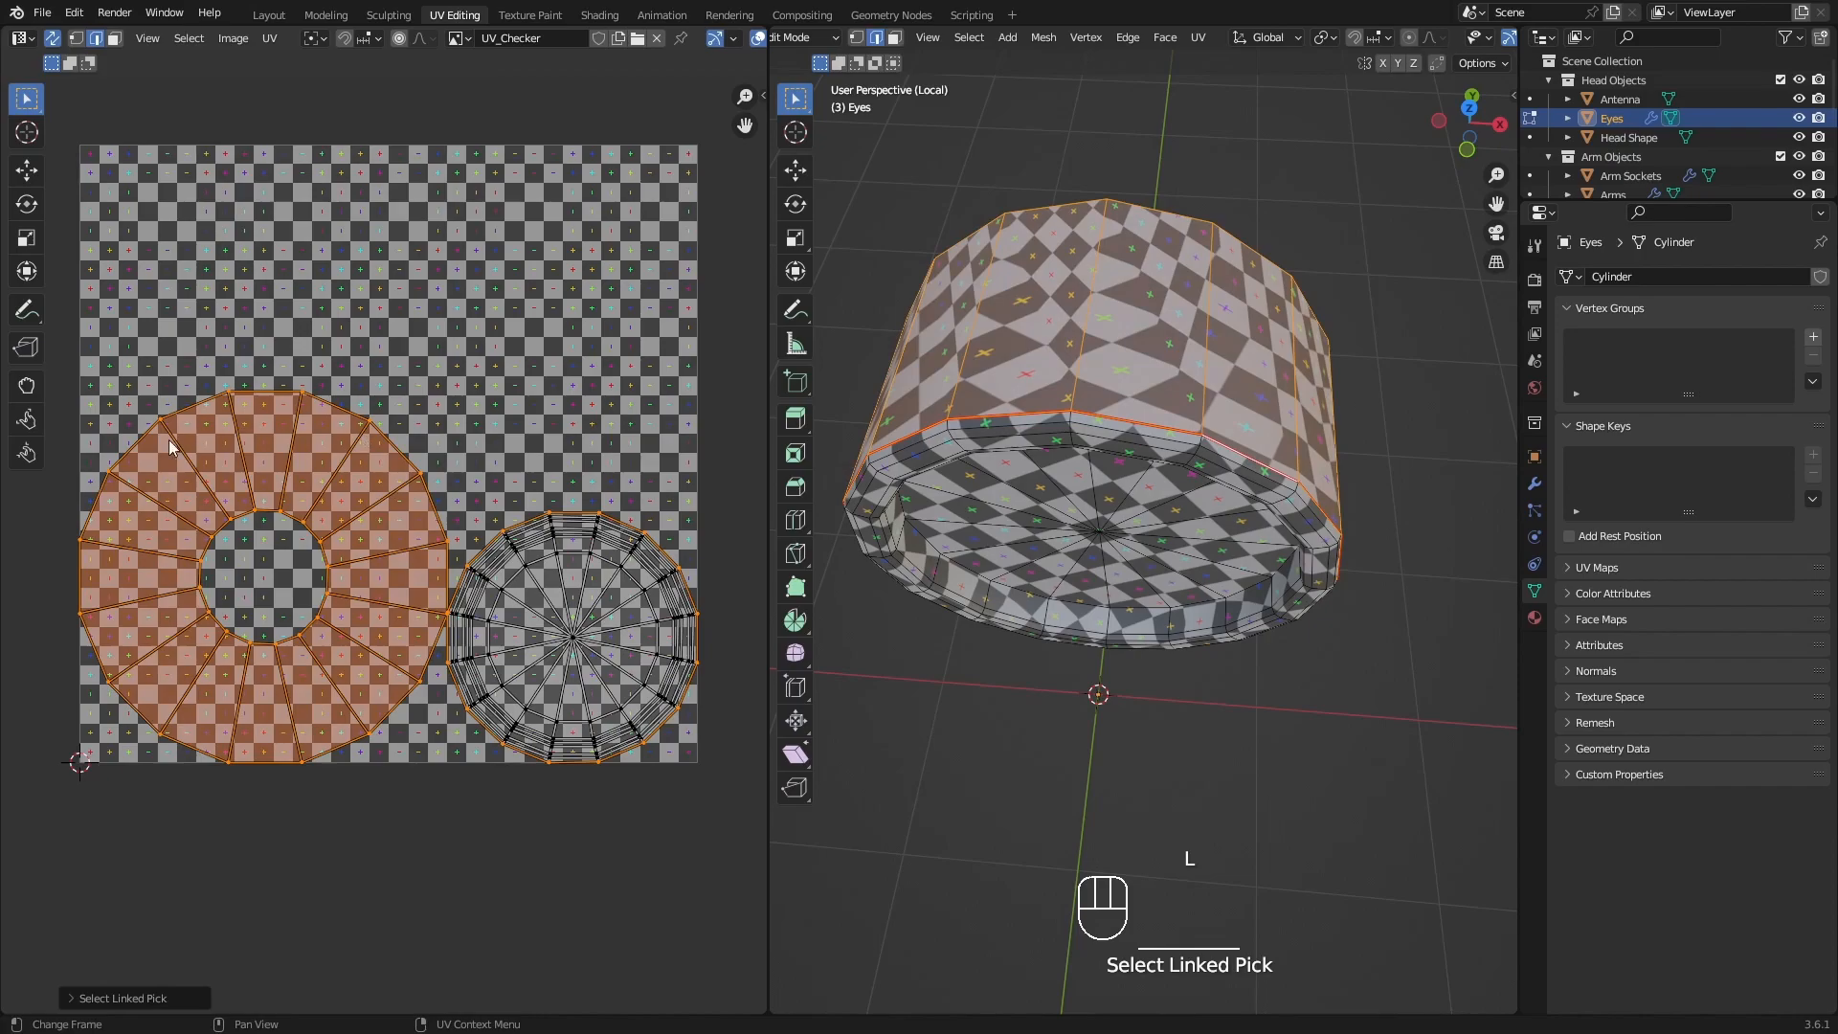
middle_click_drag(1148, 363, 1212, 347)
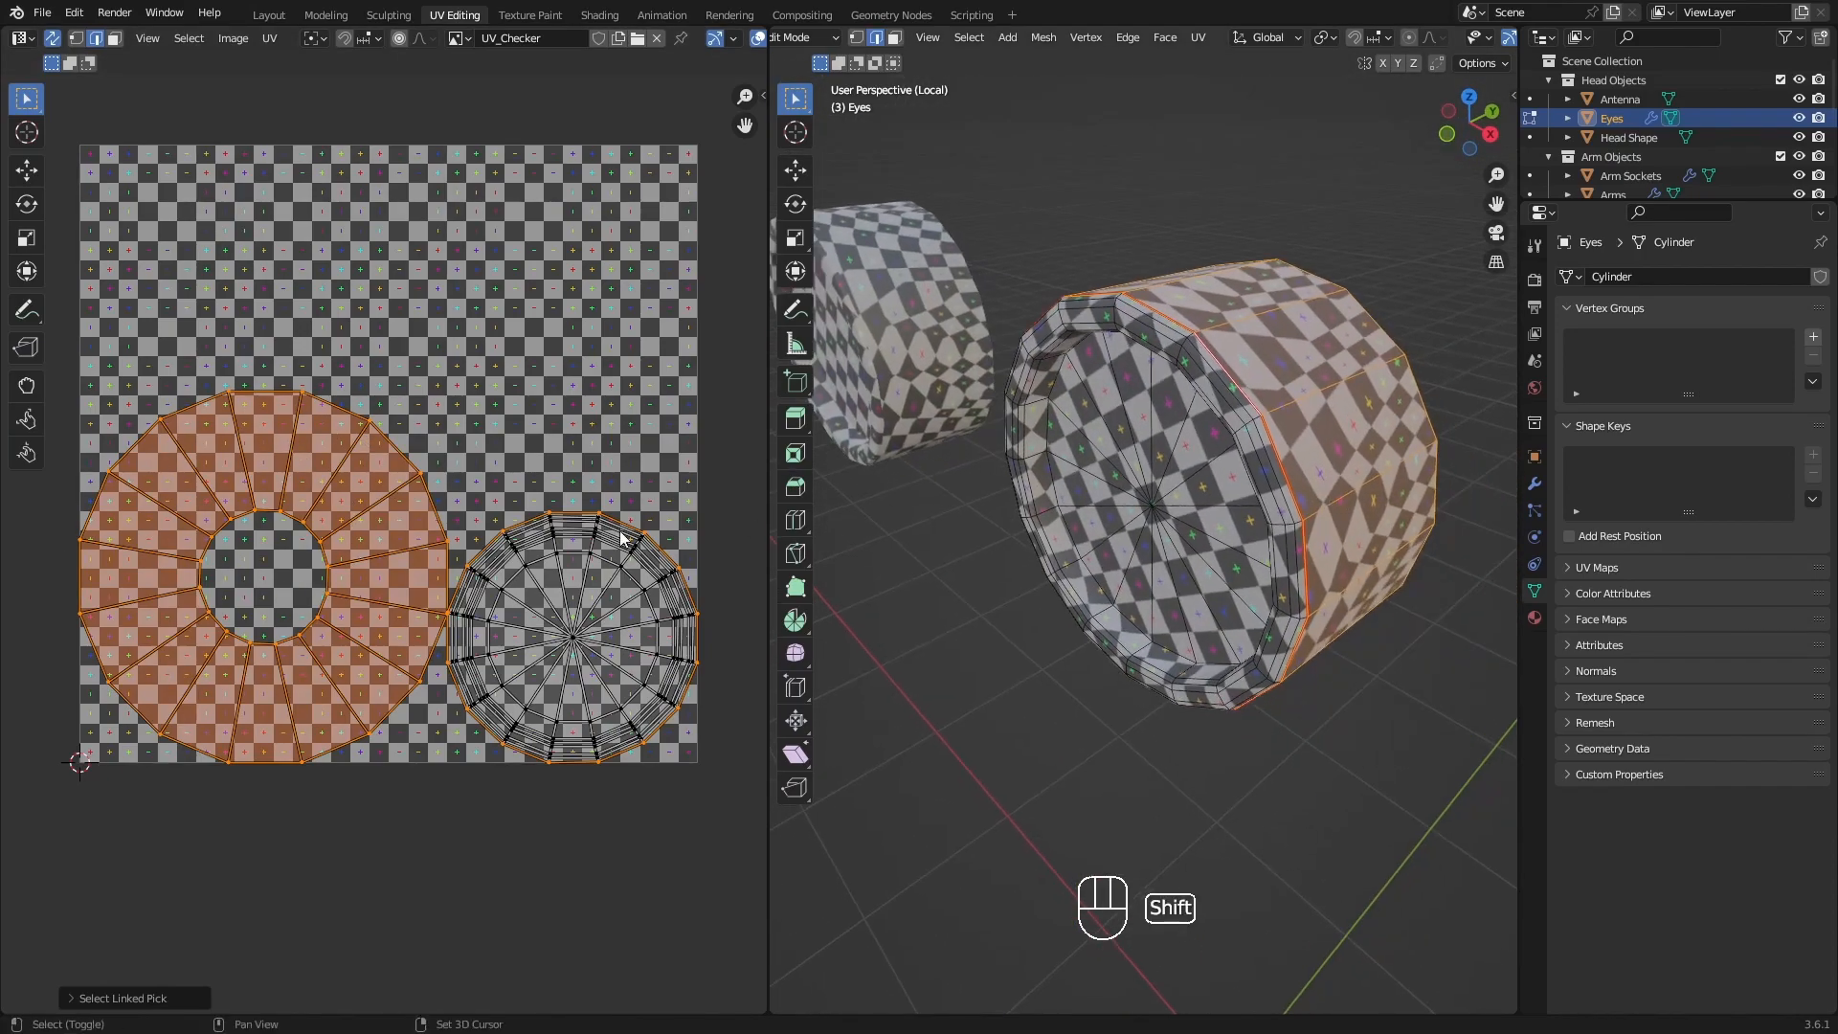
middle_click_drag(1350, 537, 1198, 573)
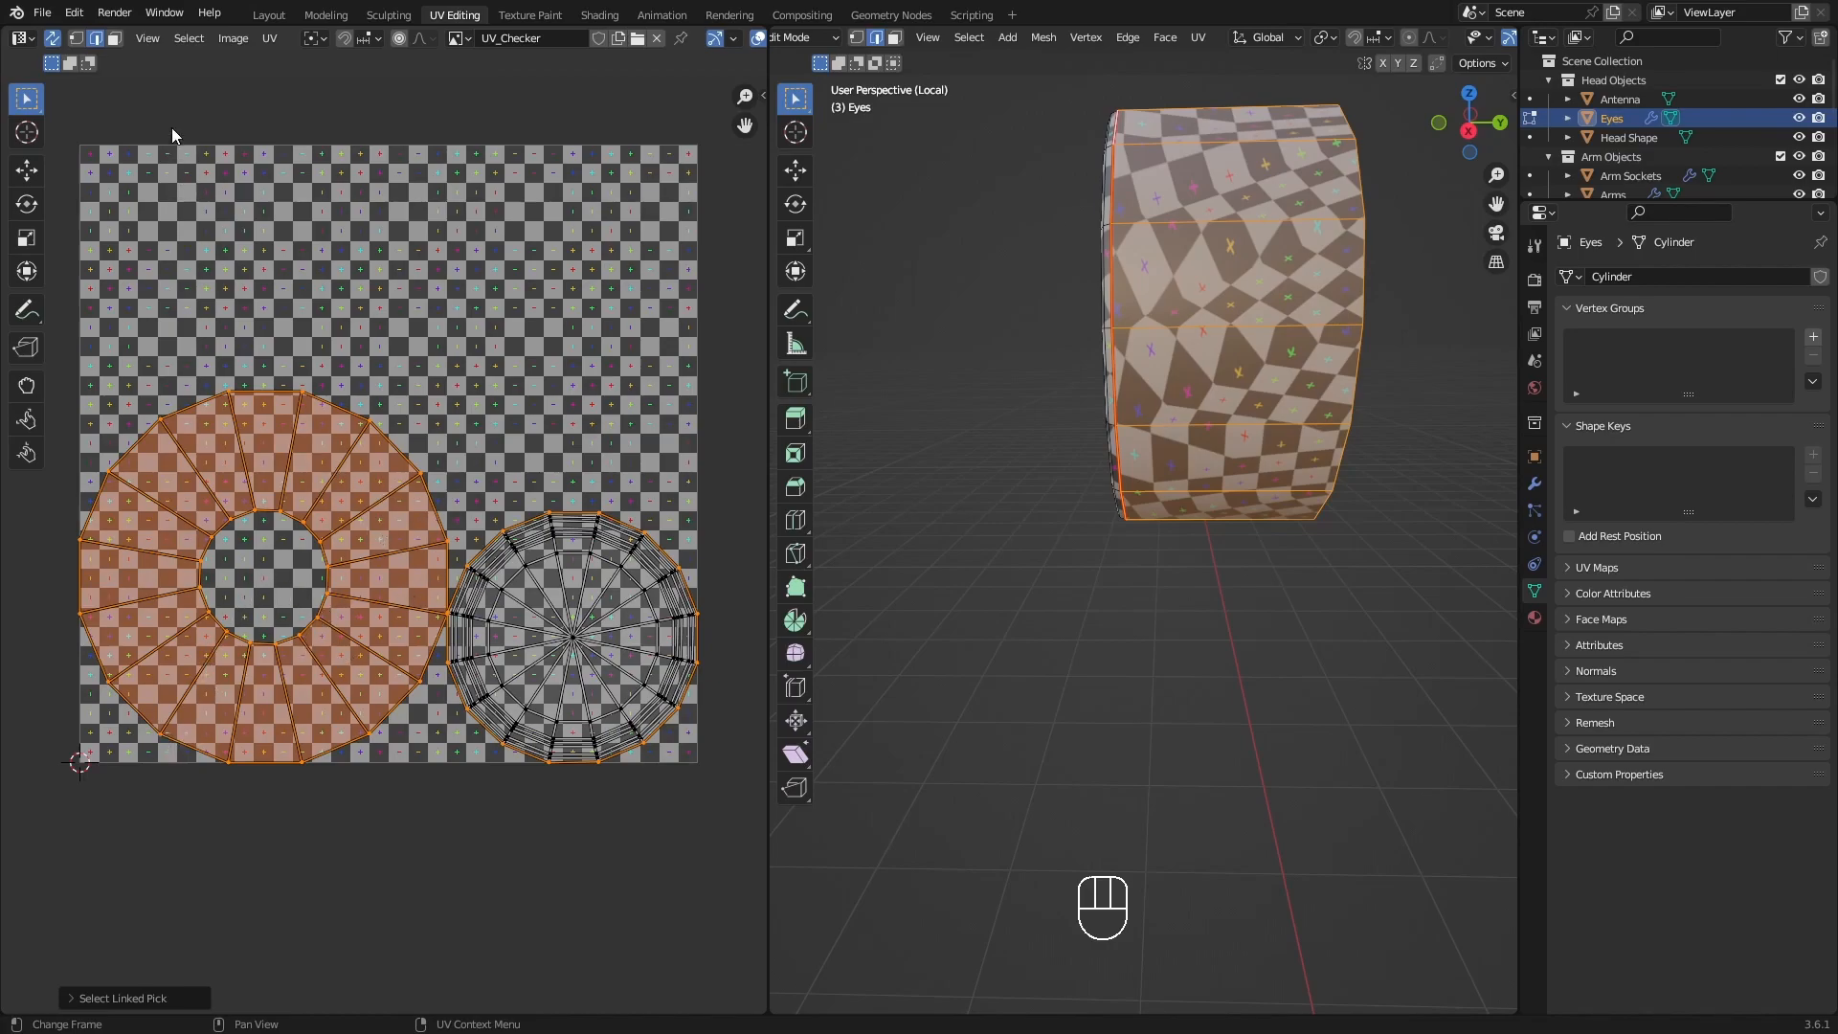
middle_click_drag(1269, 490, 959, 551)
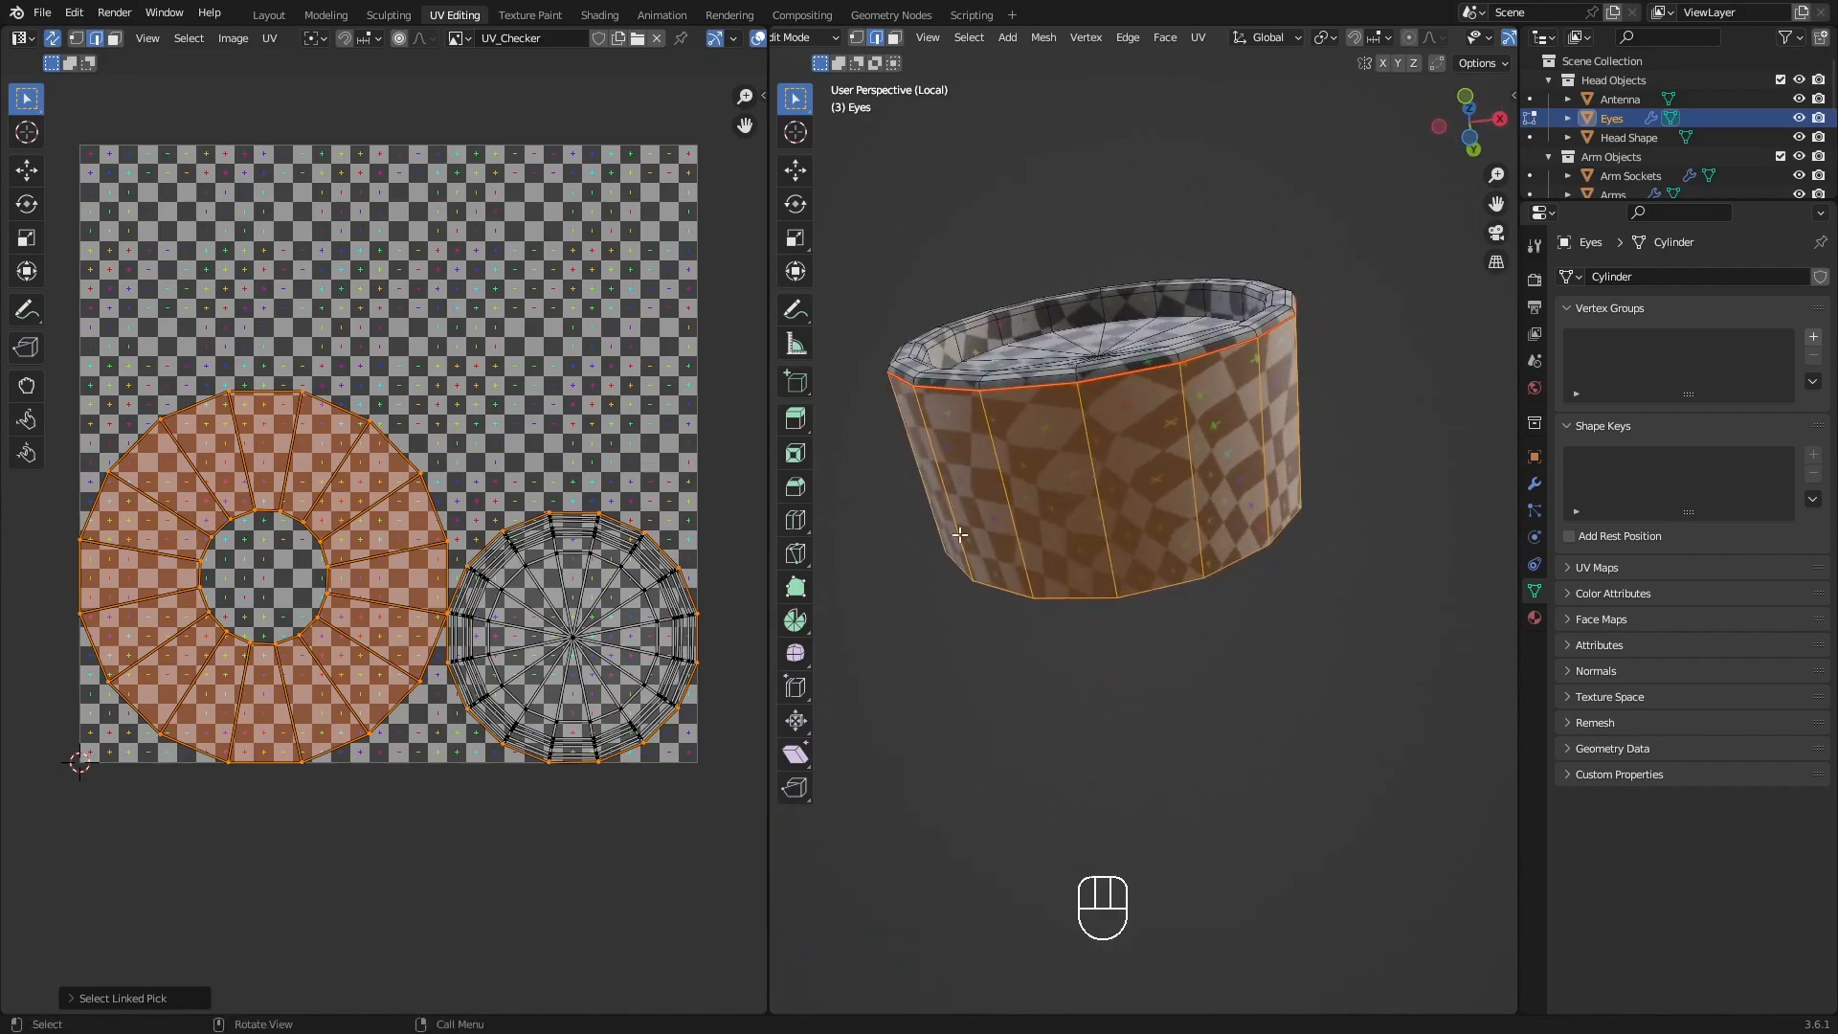
Select one lengthwise edge on the underside of the eye's side wall and mark it as a seam.
left_click(1089, 419)
middle_click_drag(1090, 419, 1001, 537)
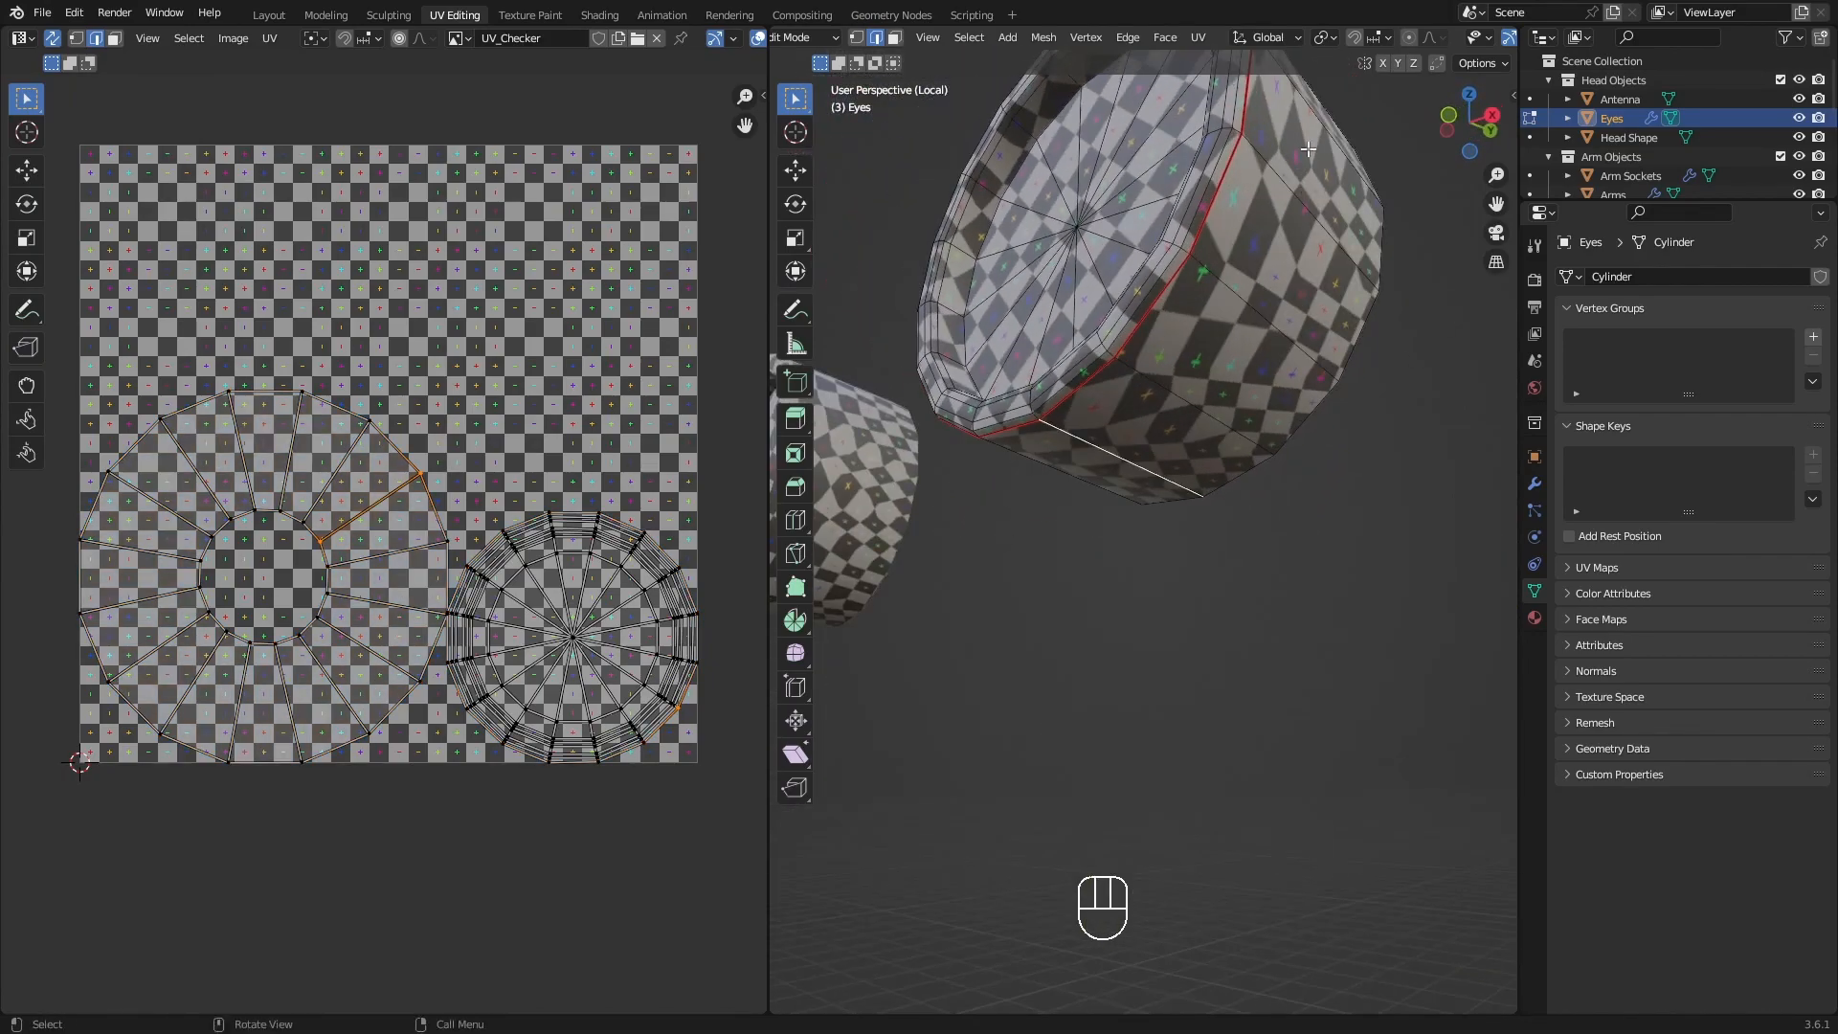
middle_click_drag(1148, 390, 1085, 500)
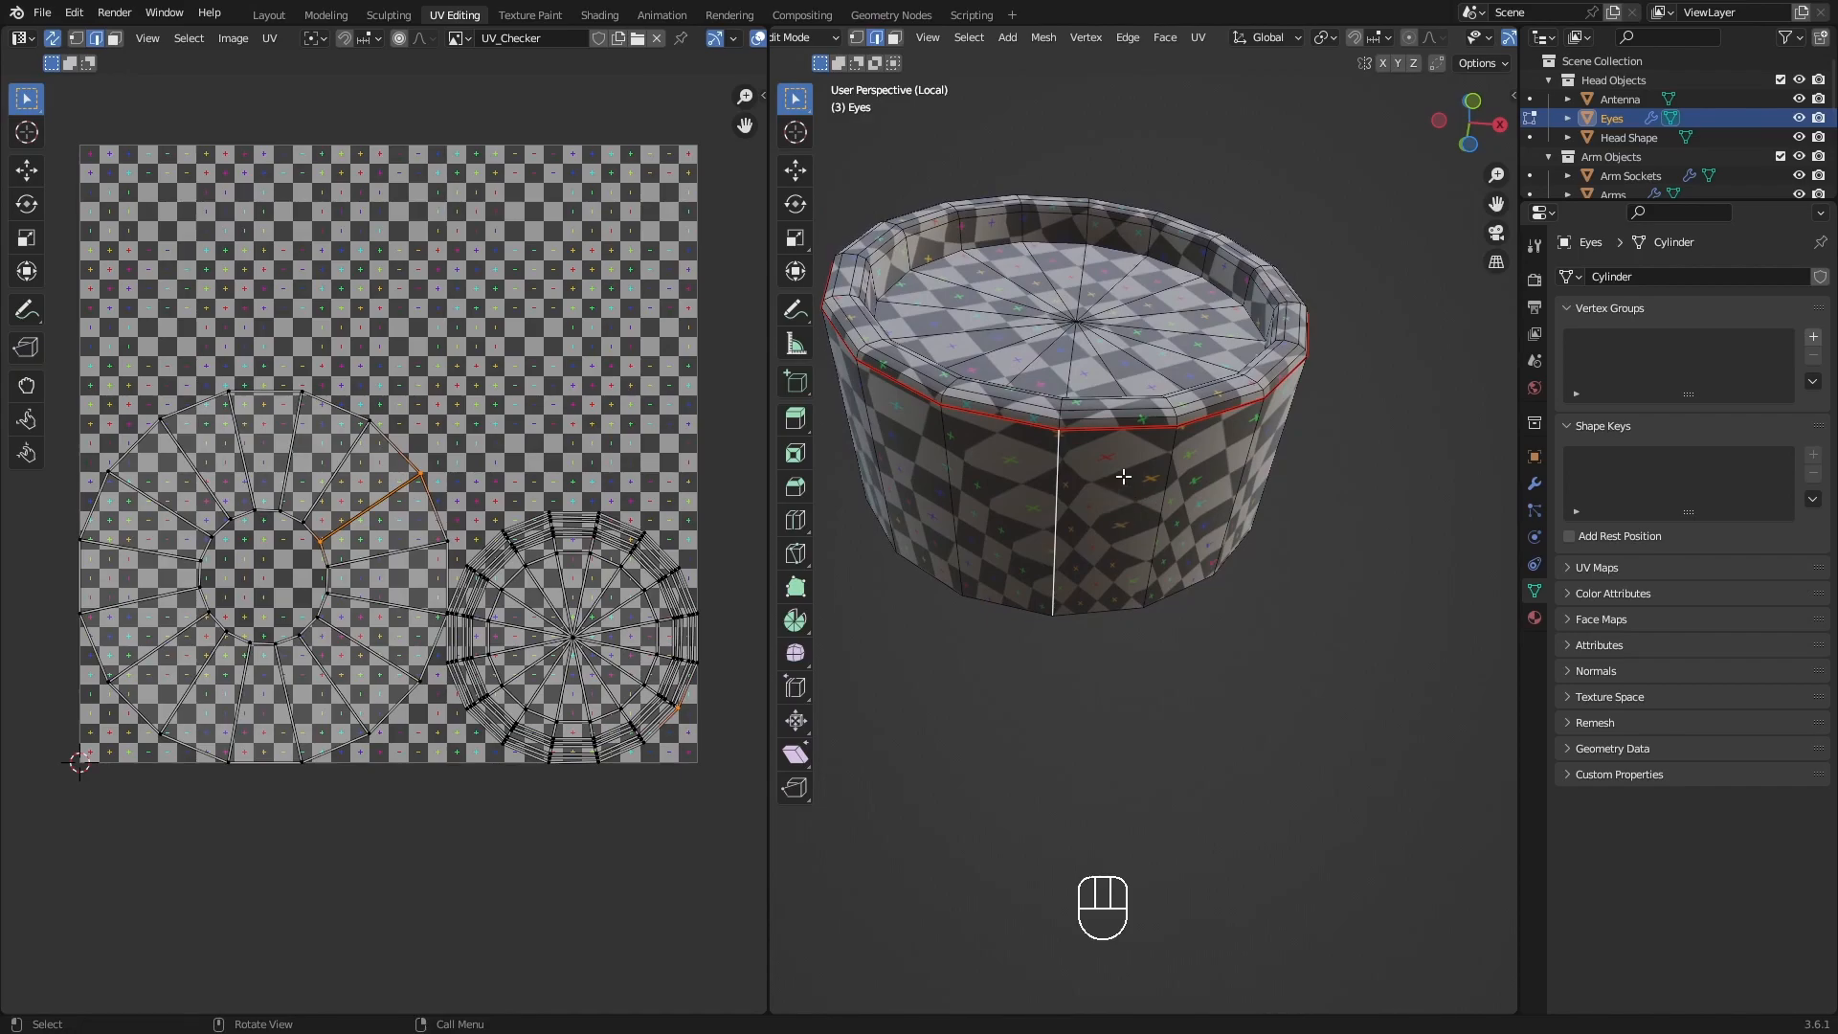
middle_click_drag(1049, 468, 1110, 519)
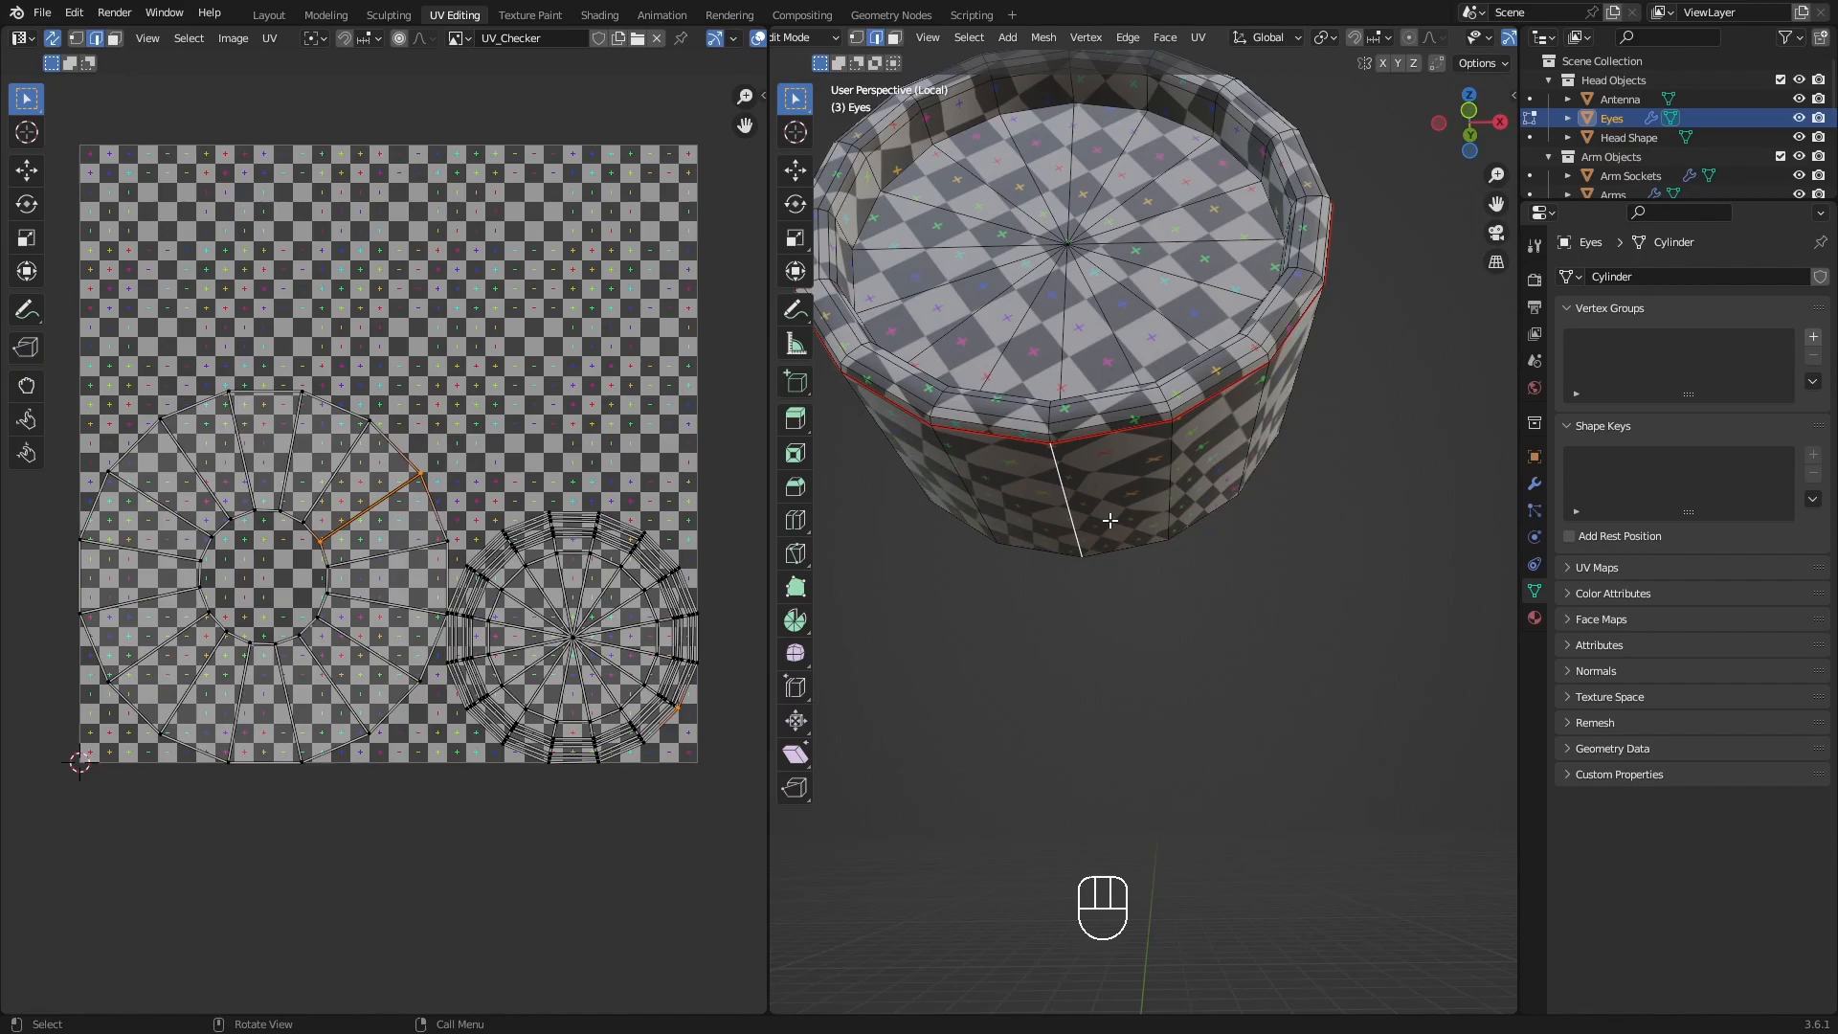
mouse_move(1185, 495)
middle_mouse_down()
mouse_move(1172, 469)
mouse_move(1152, 493)
mouse_move(1135, 441)
mouse_move(1149, 386)
mouse_move(1141, 479)
mouse_move(1206, 498)
mouse_move(1162, 464)
mouse_move(1175, 421)
mouse_move(1183, 581)
mouse_move(1161, 586)
mouse_move(1194, 599)
mouse_move(1170, 498)
mouse_move(1200, 522)
middle_mouse_up()
left_click(1165, 496)
key("q")
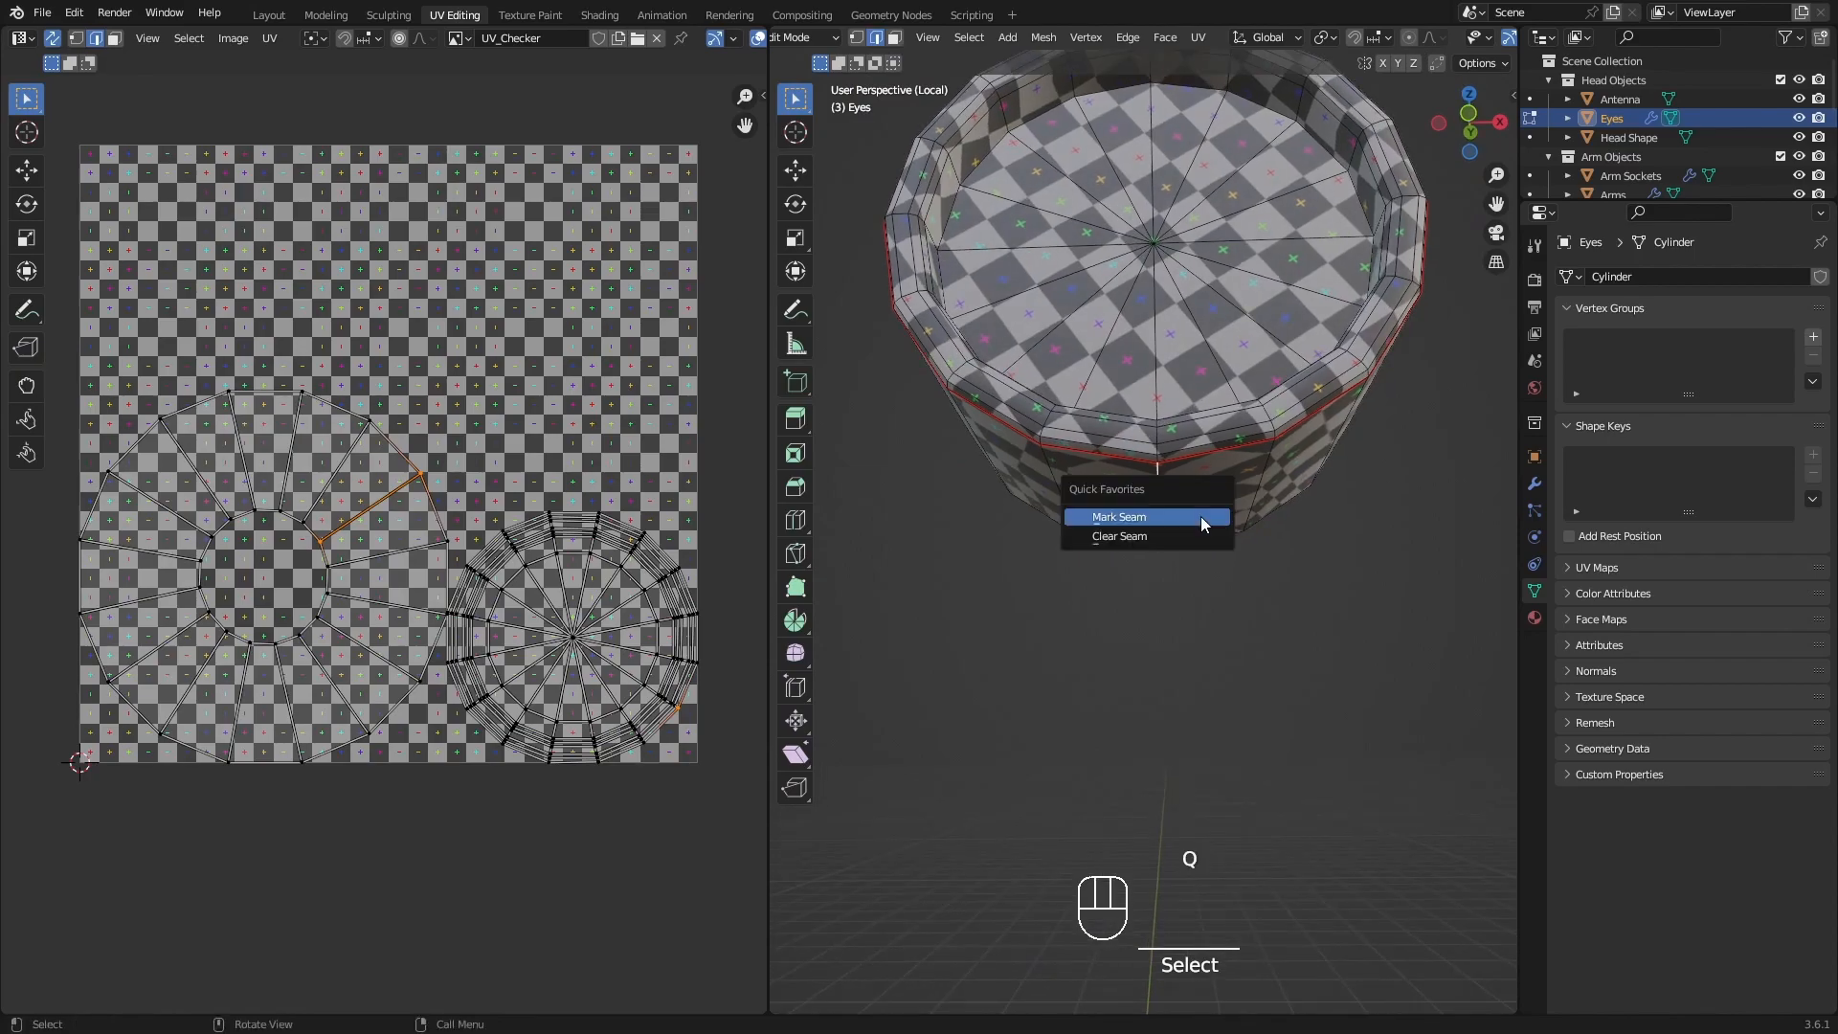
left_click(1201, 519)
scroll(1203, 494, "down", 2)
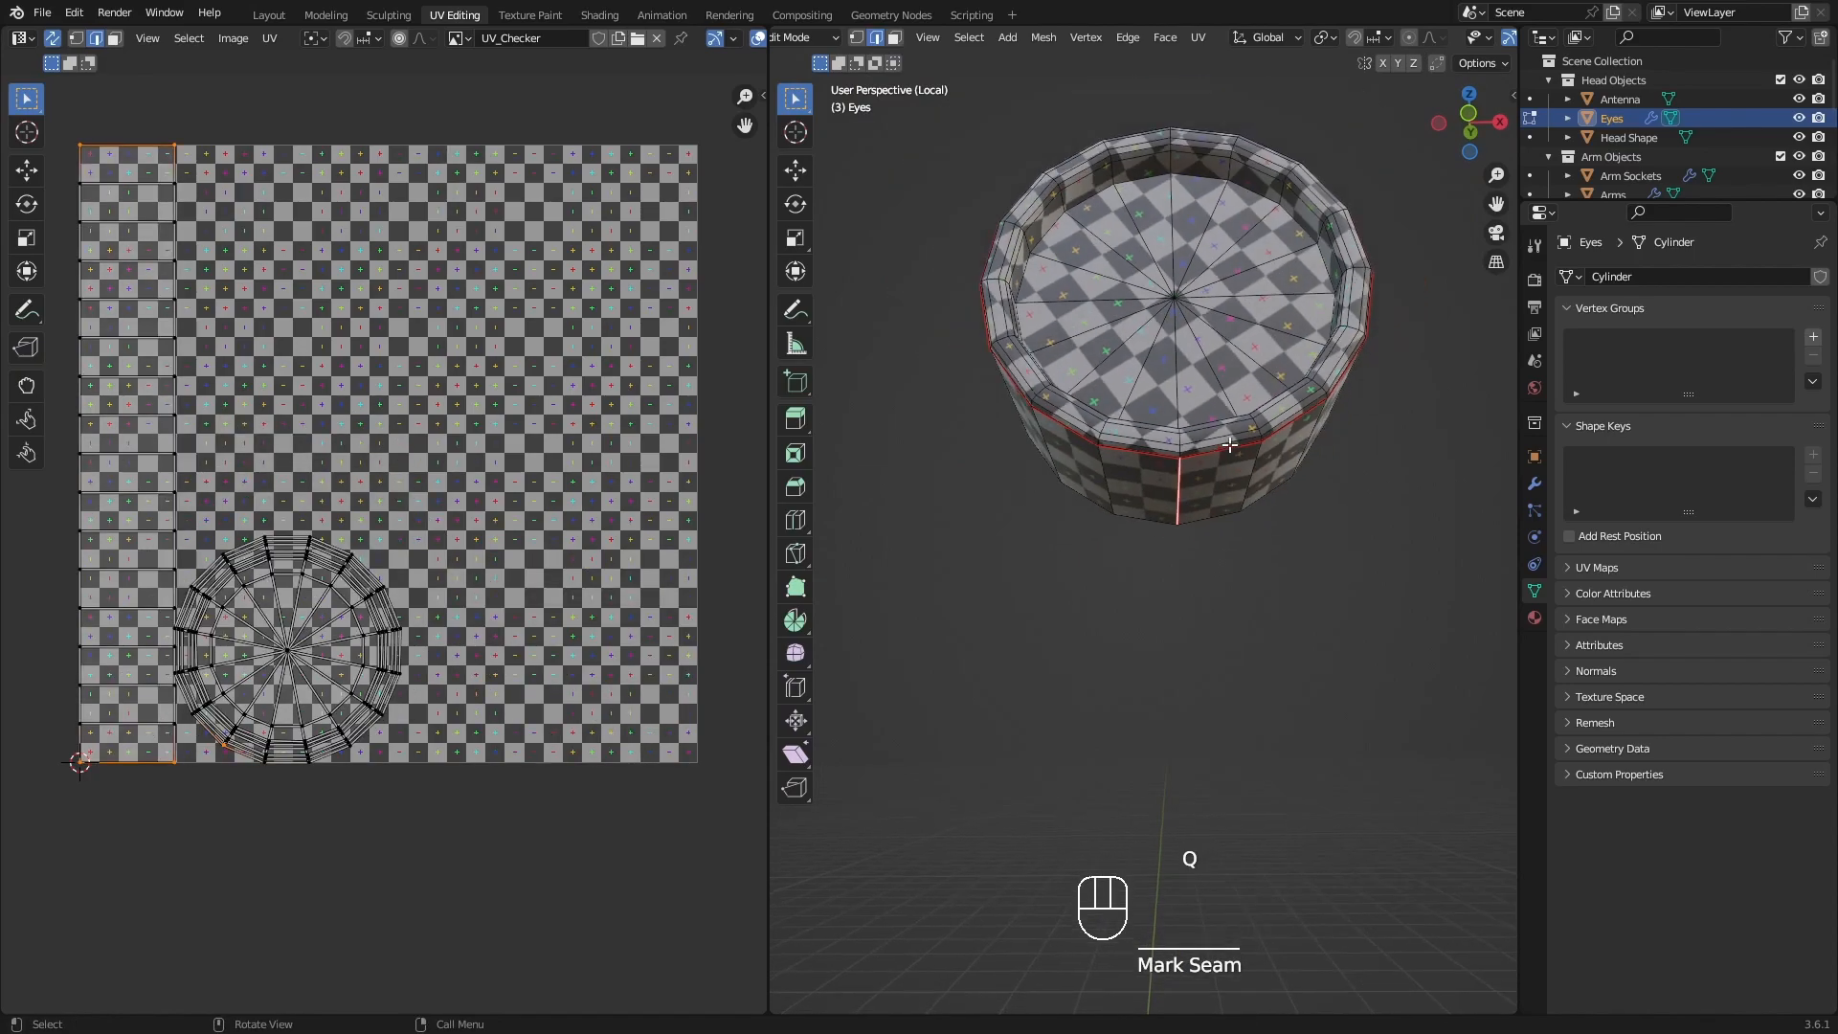
Select the whole eye to check its unwrapped islands, clear the selection, and inspect the checker from the front.
key("a")
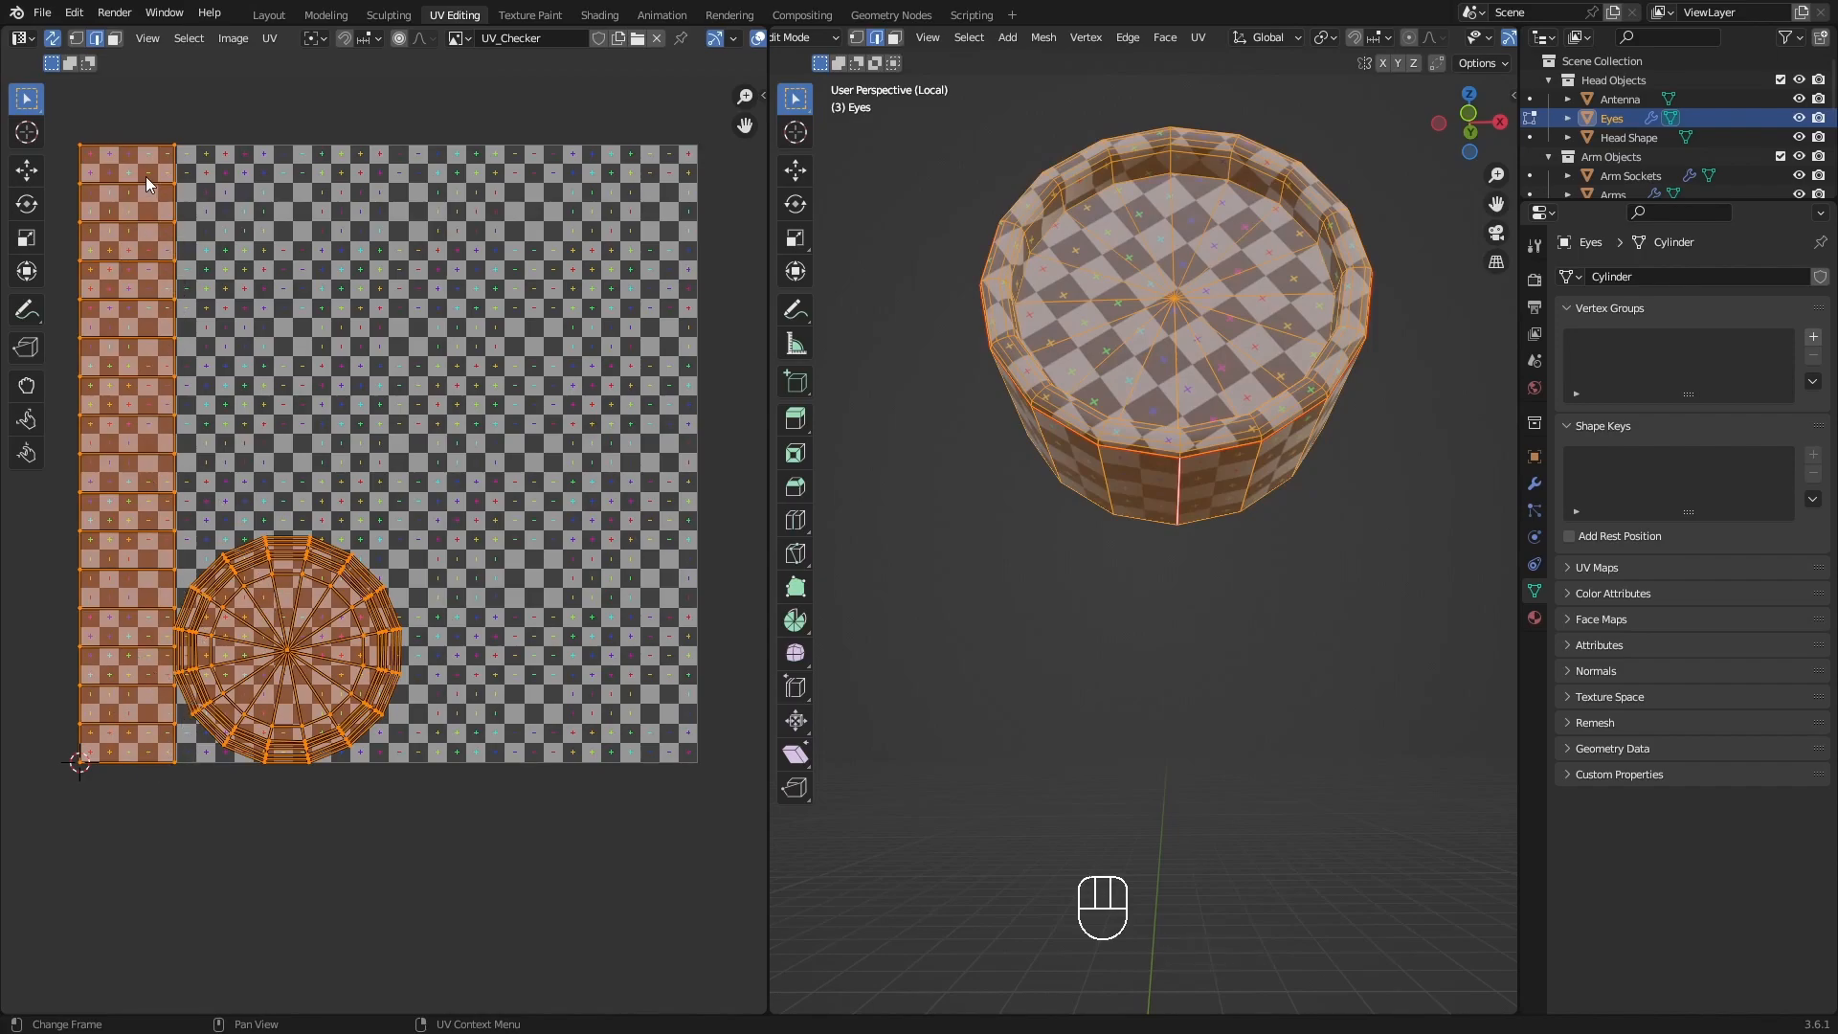
middle_click_drag(1326, 277, 1142, 465)
key("alt+a")
middle_click_drag(1300, 485, 1241, 471)
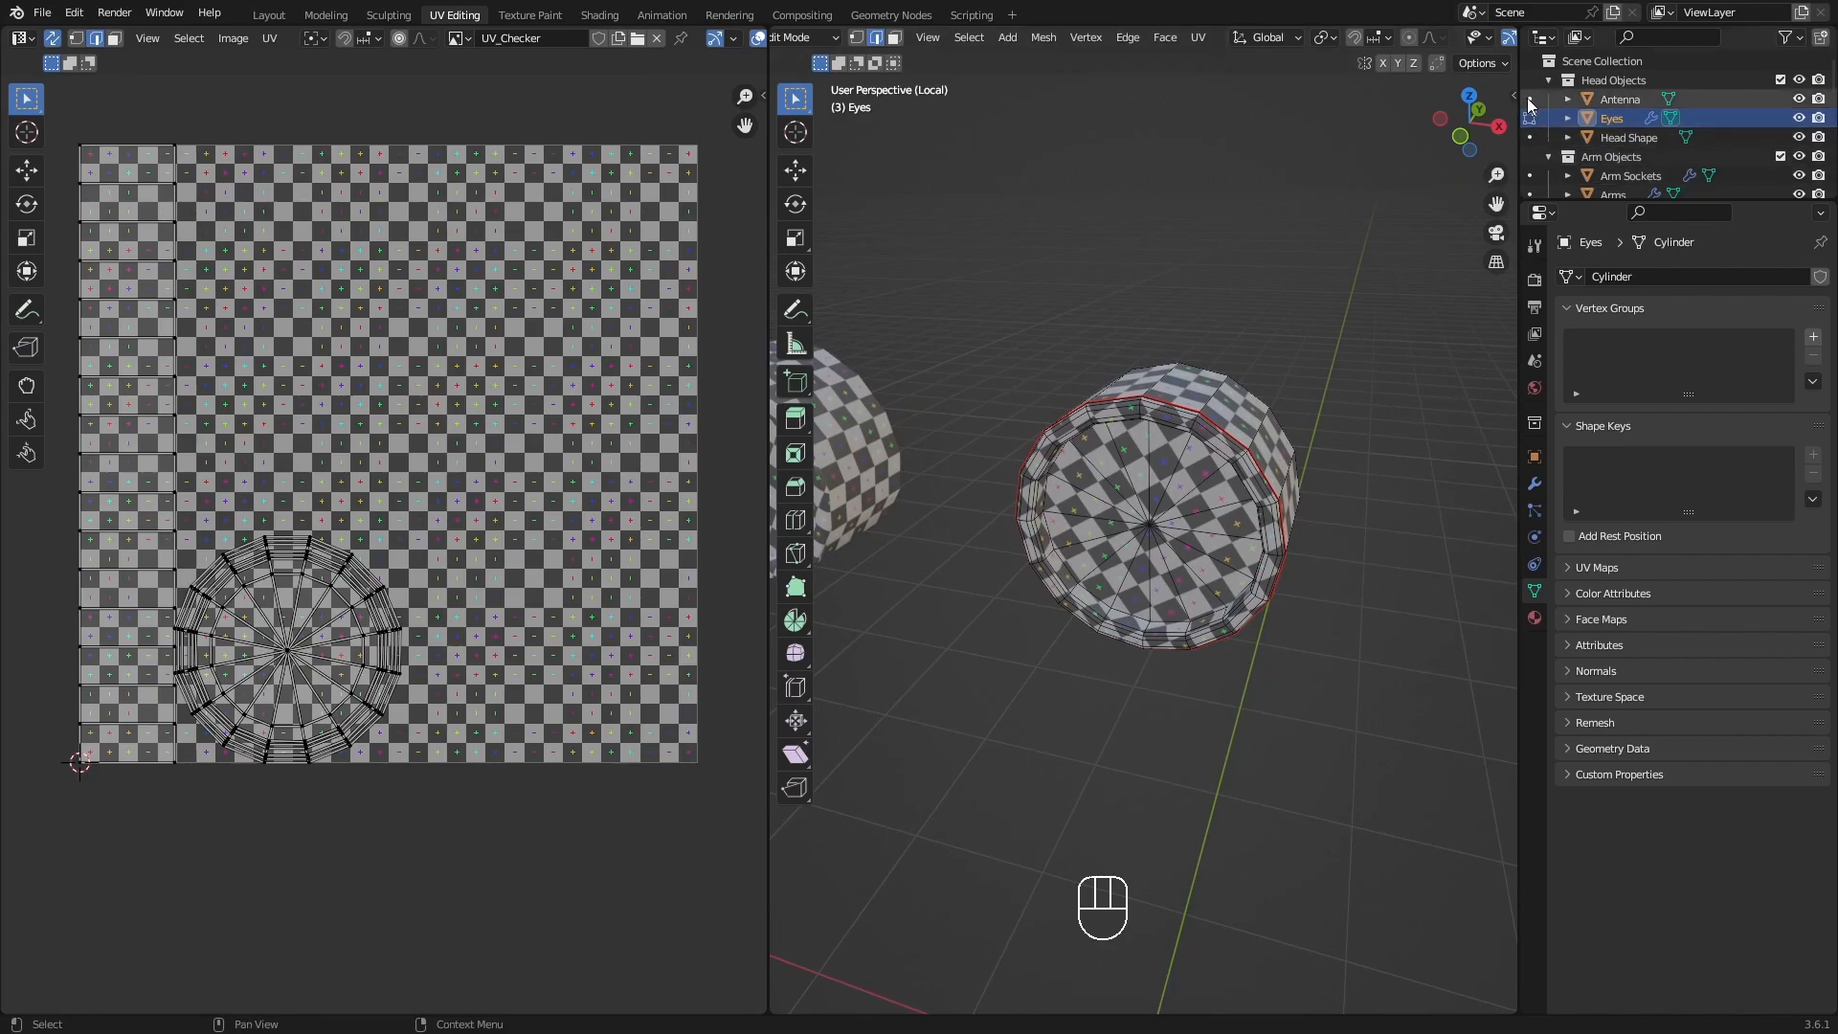
Switch Edit Mode to the Antenna object, leave the eyes' Local View, and isolate the antenna in its own Local View.
left_click(1530, 98)
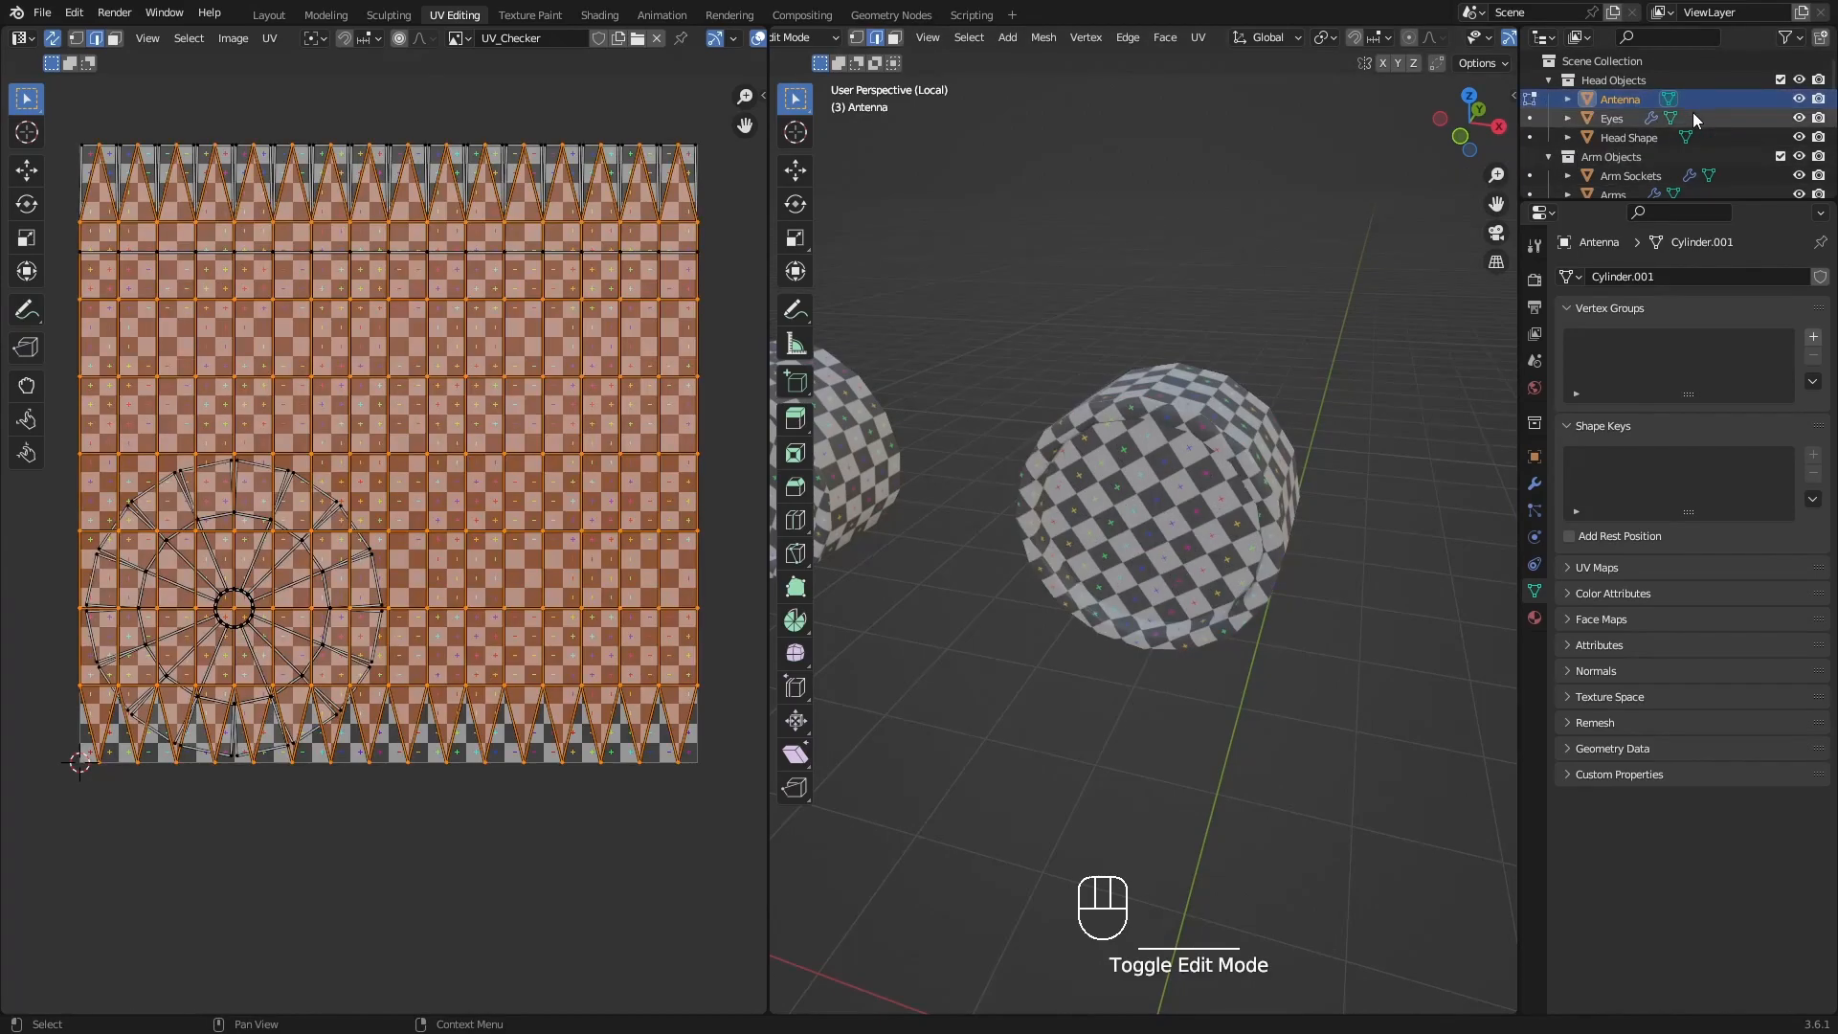
left_click(1622, 101)
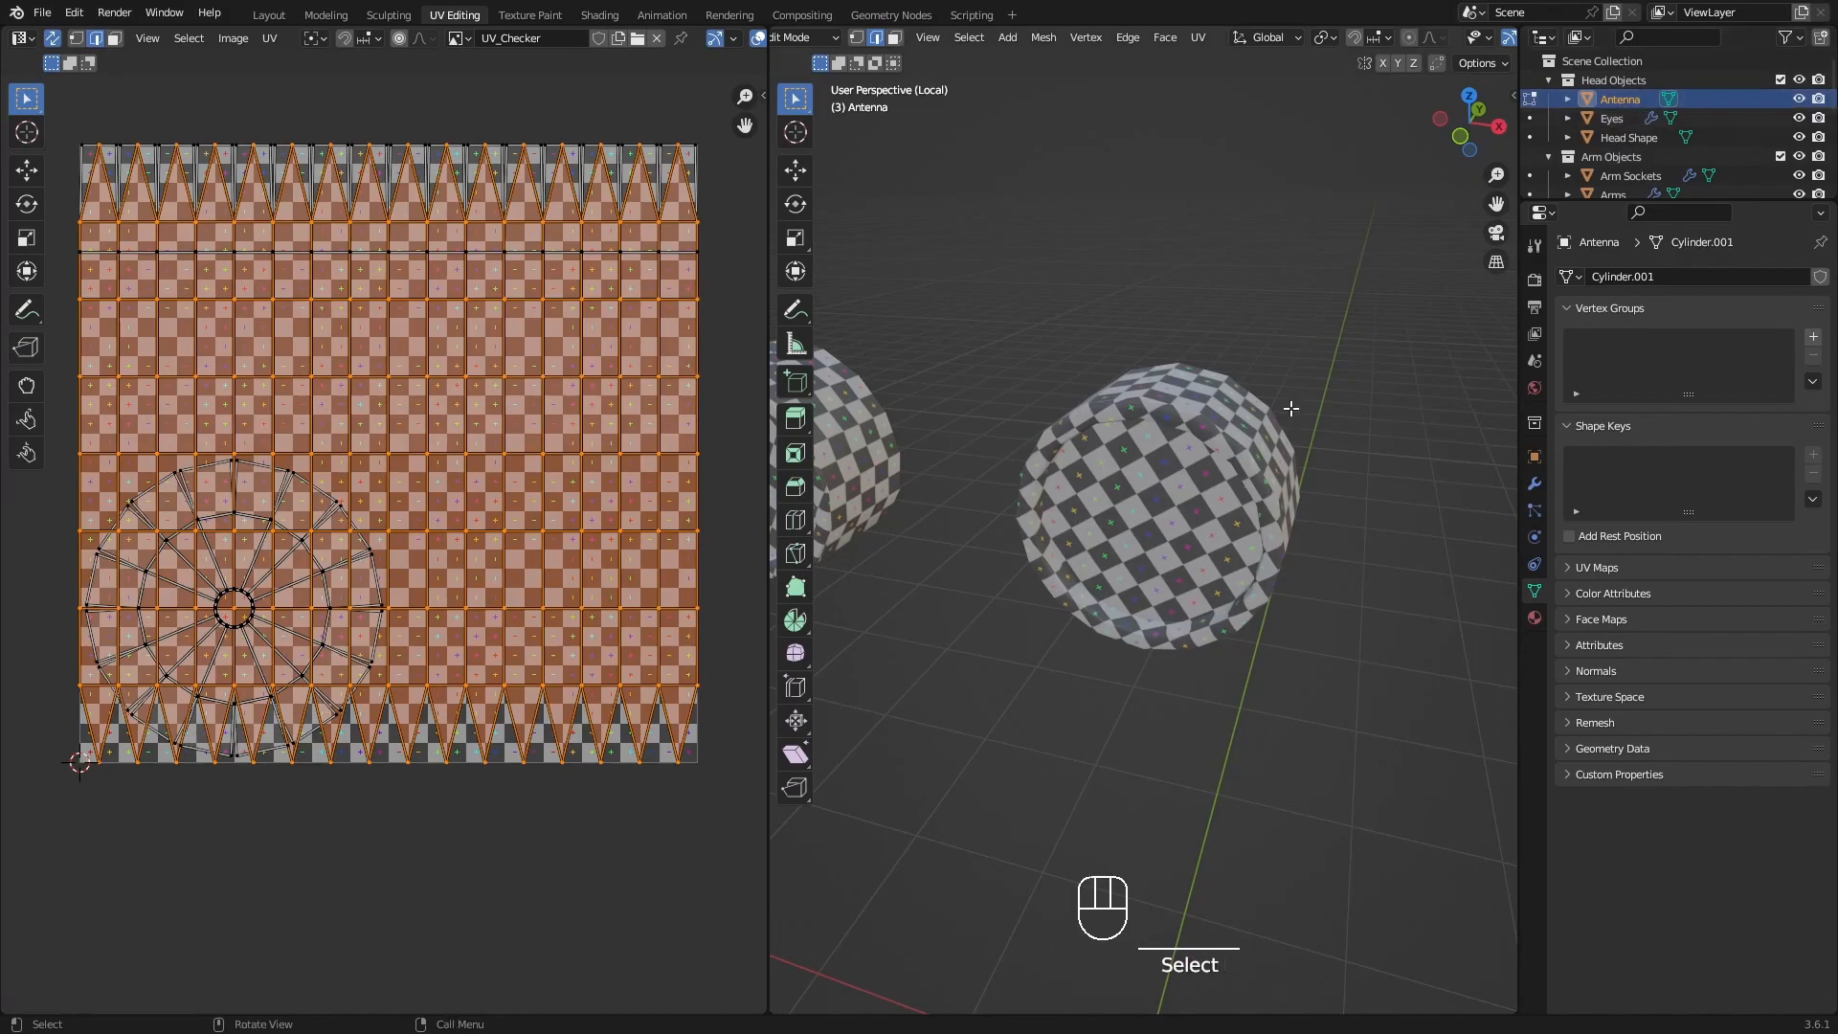
middle_click_drag(1293, 409, 1245, 421)
middle_click_drag(1048, 225, 1083, 234, "shift")
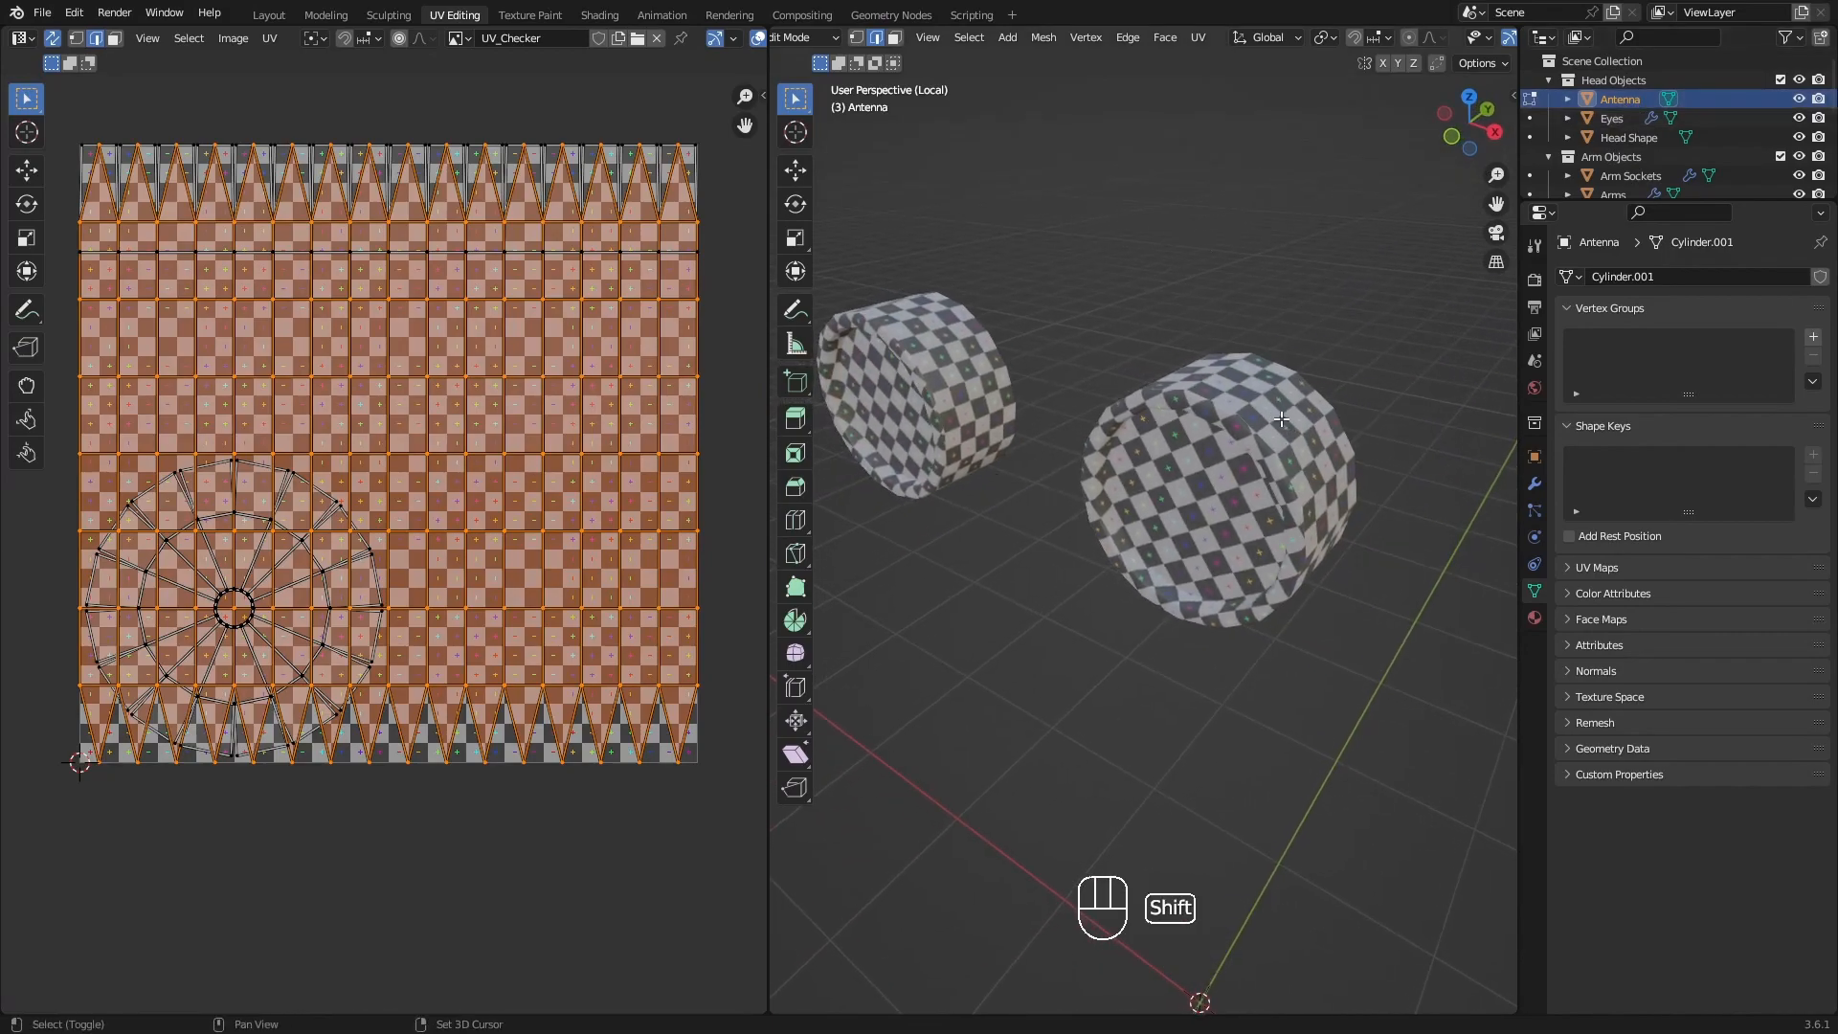
middle_click_drag(1235, 392, 1202, 464, "shift")
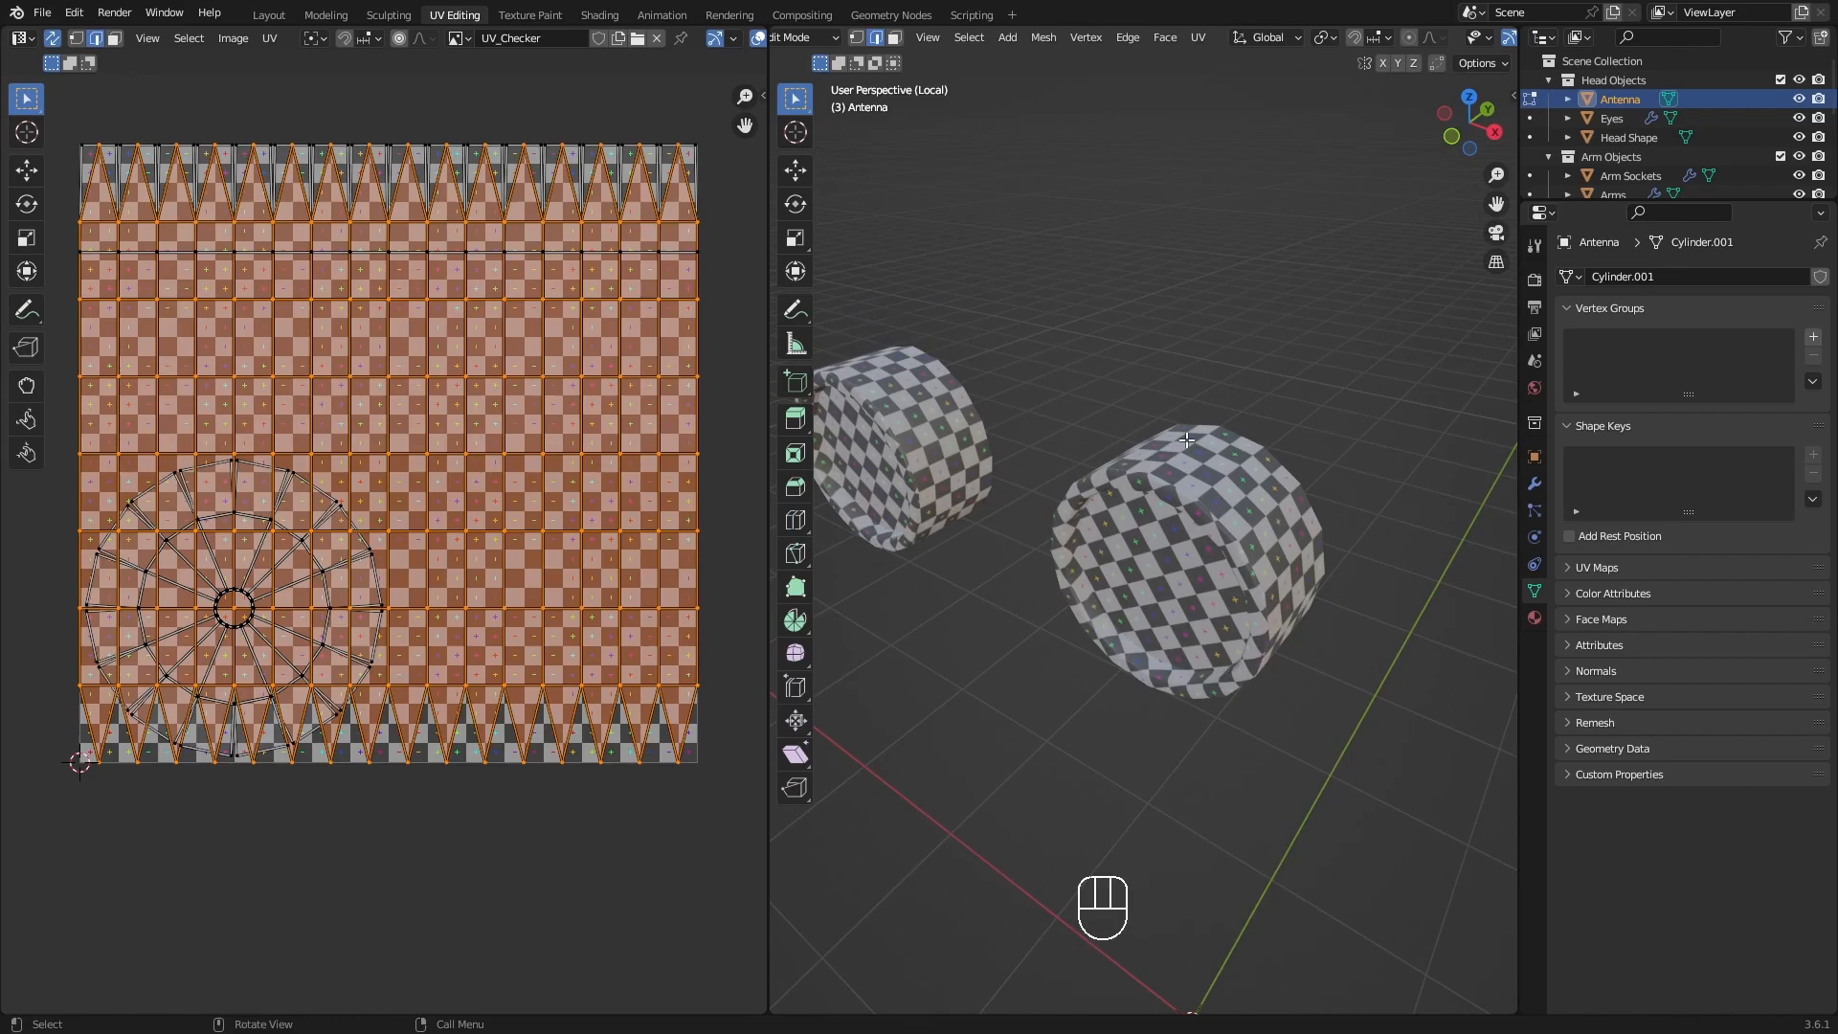
key("KP_Divide")
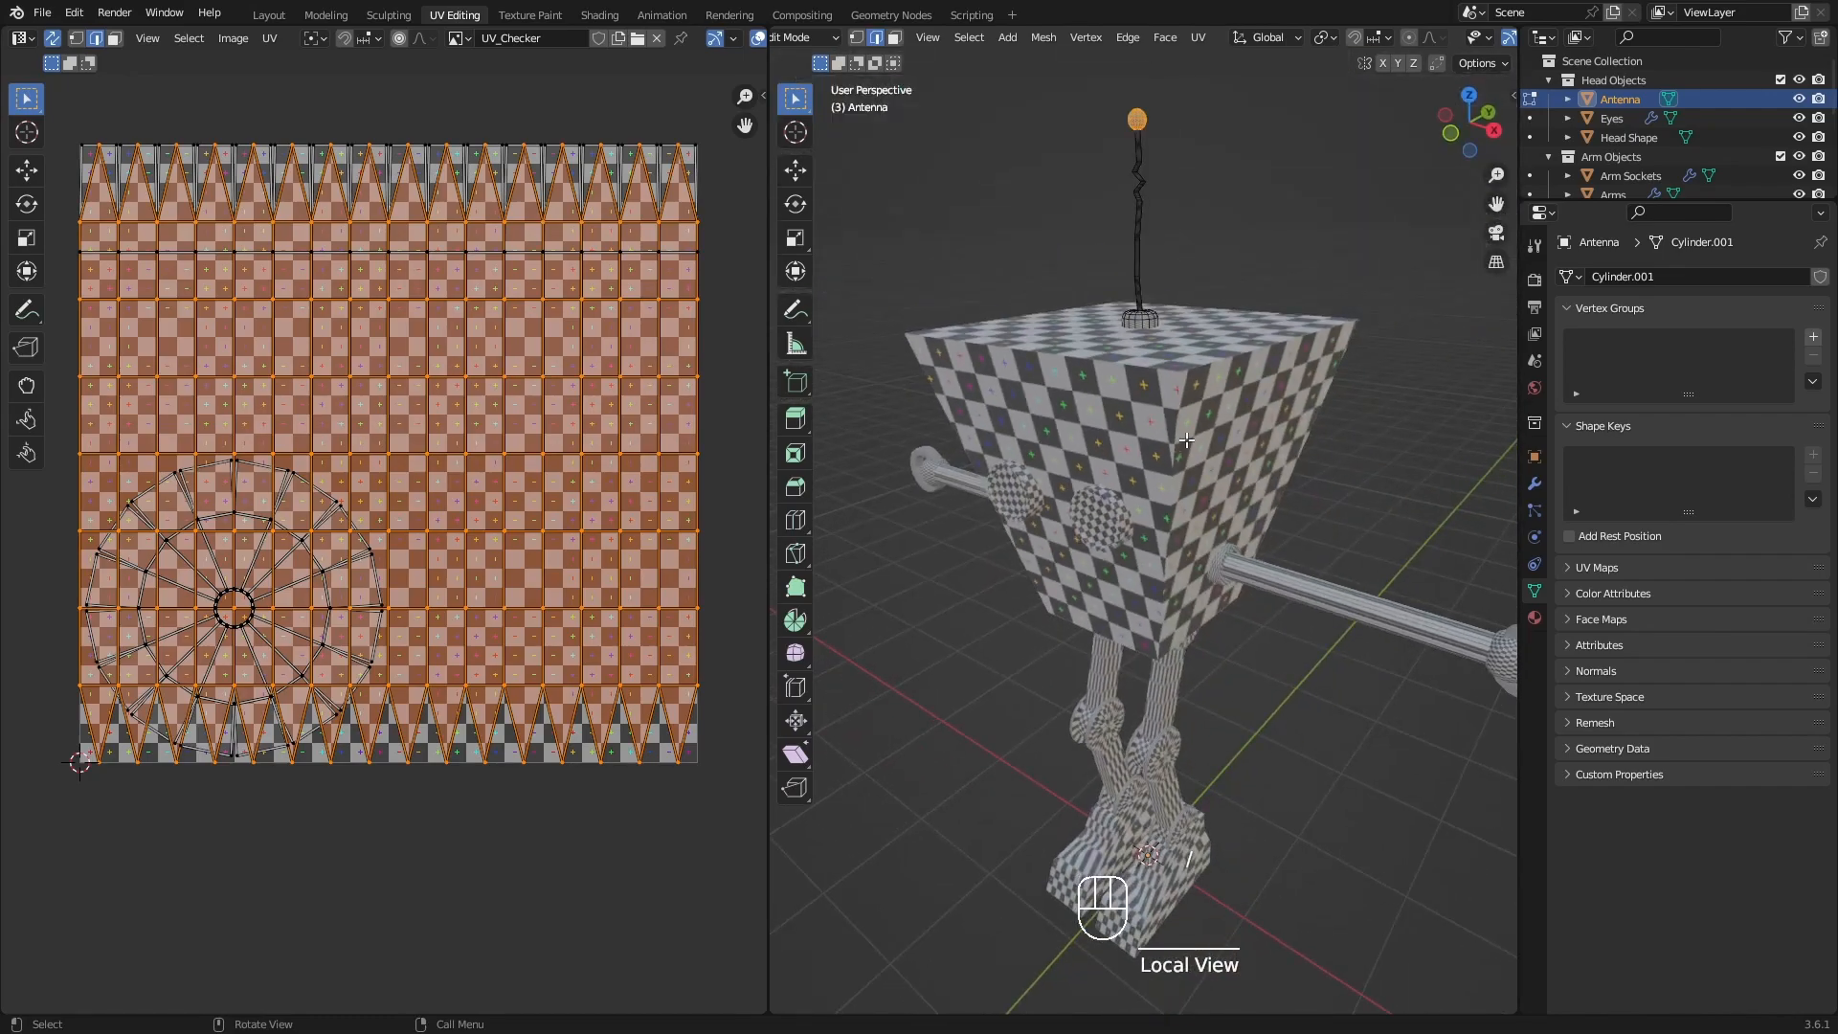
key("KP_Divide")
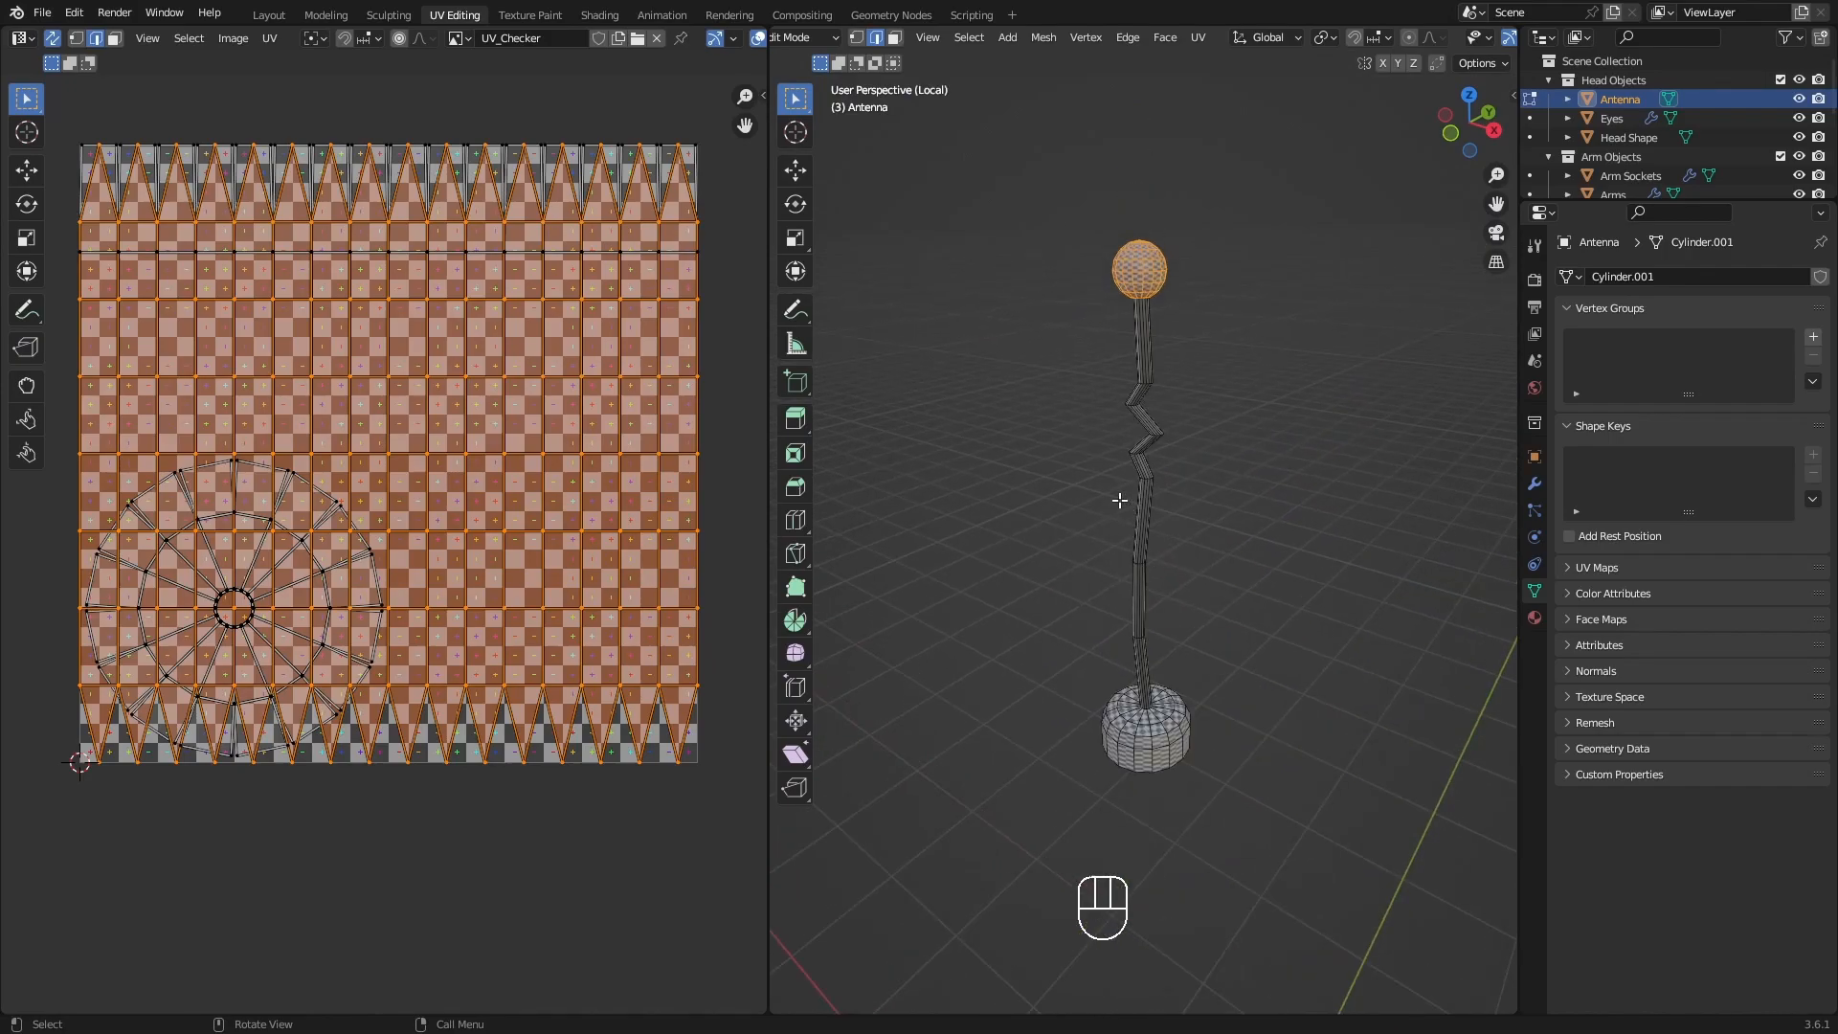
middle_click_drag(1235, 583, 1173, 554, "shift")
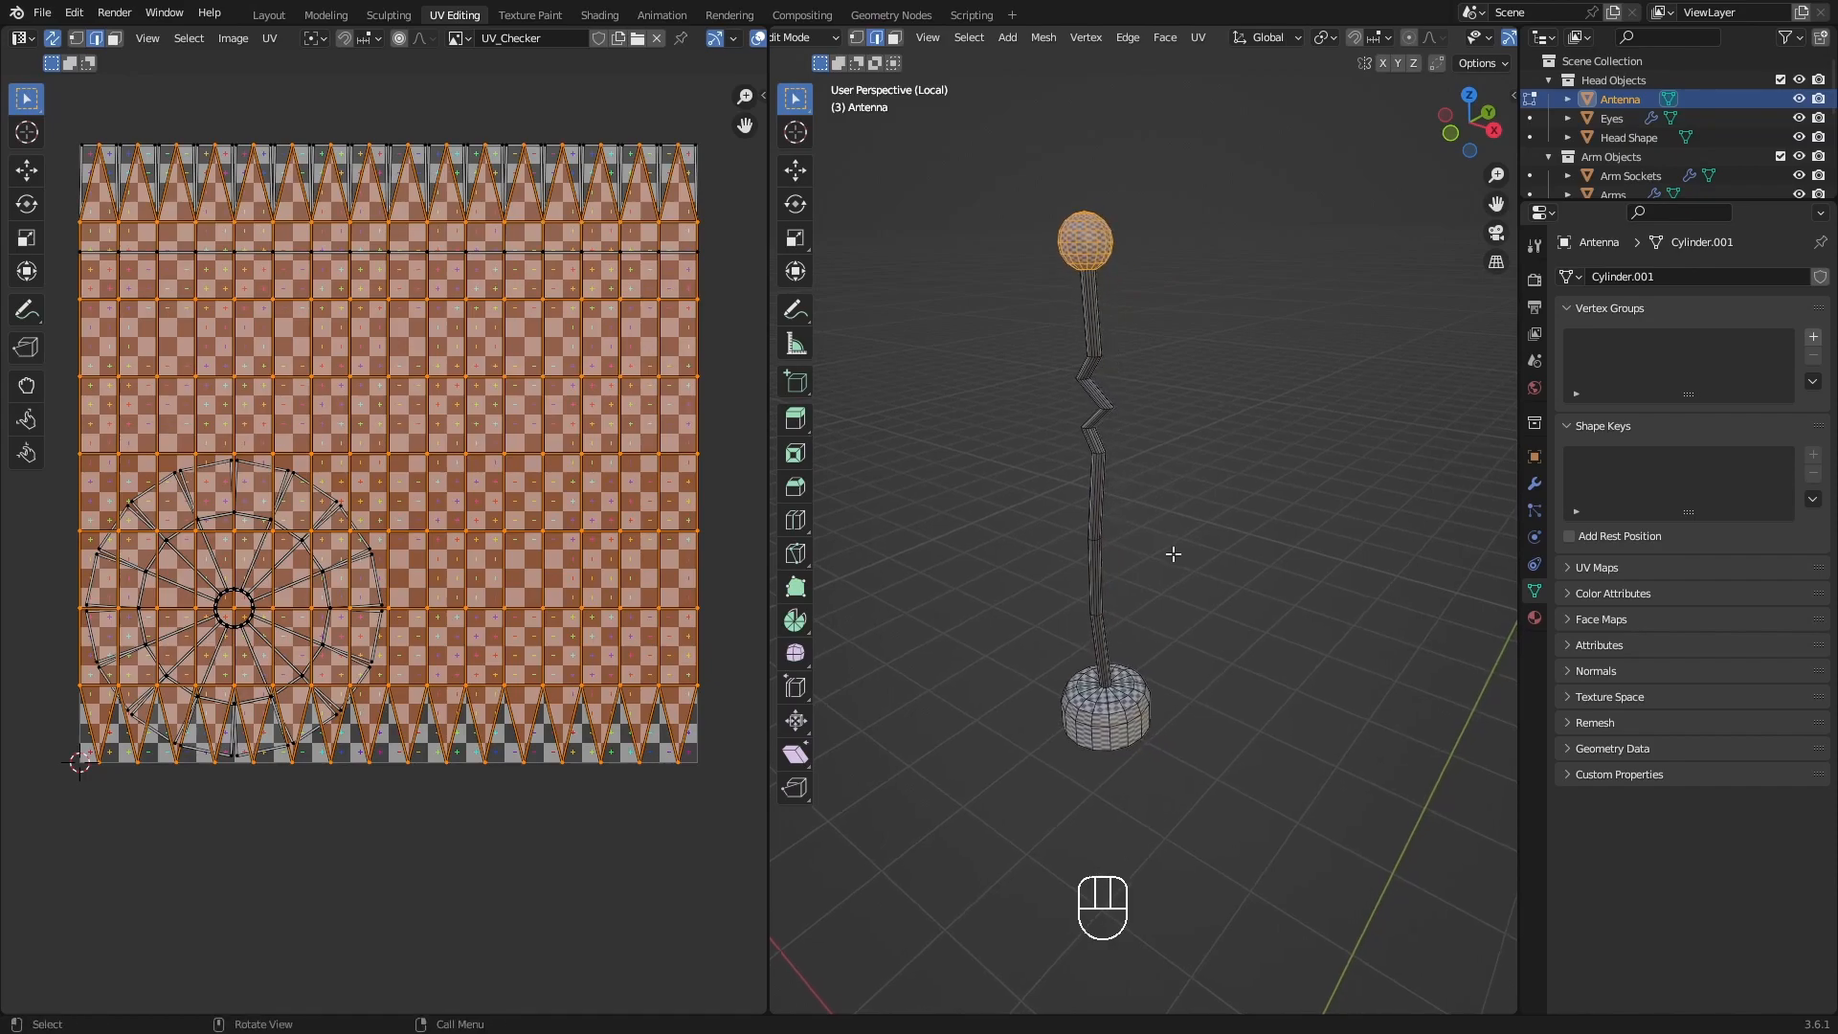
Select the edge loop around the upper rim of the antenna's rounded base and mark it as a seam.
middle_click_drag(1100, 741, 1088, 804)
scroll(1120, 727, "up", 4)
middle_click_drag(1161, 656, 1189, 580)
scroll(1132, 632, "up", 3)
left_click(1139, 633, "alt")
left_click(1323, 680, "alt")
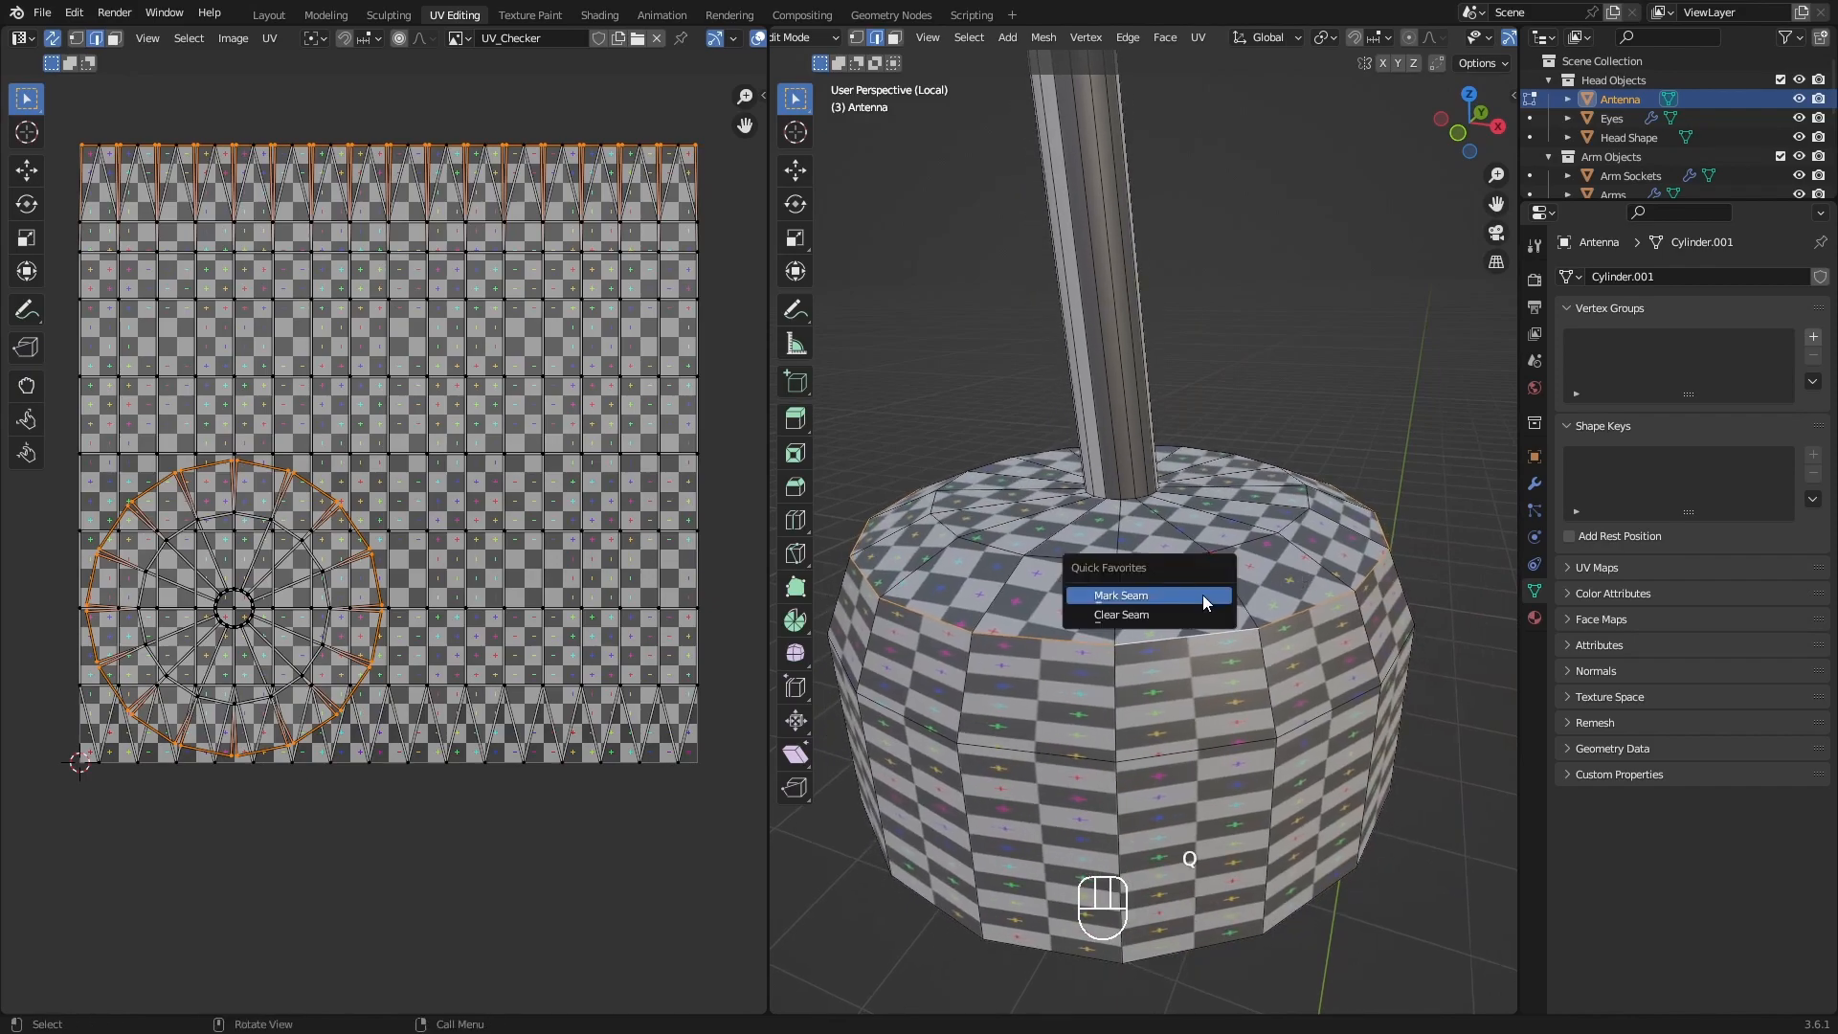
left_click(1203, 594)
scroll(1202, 594, "down", 2)
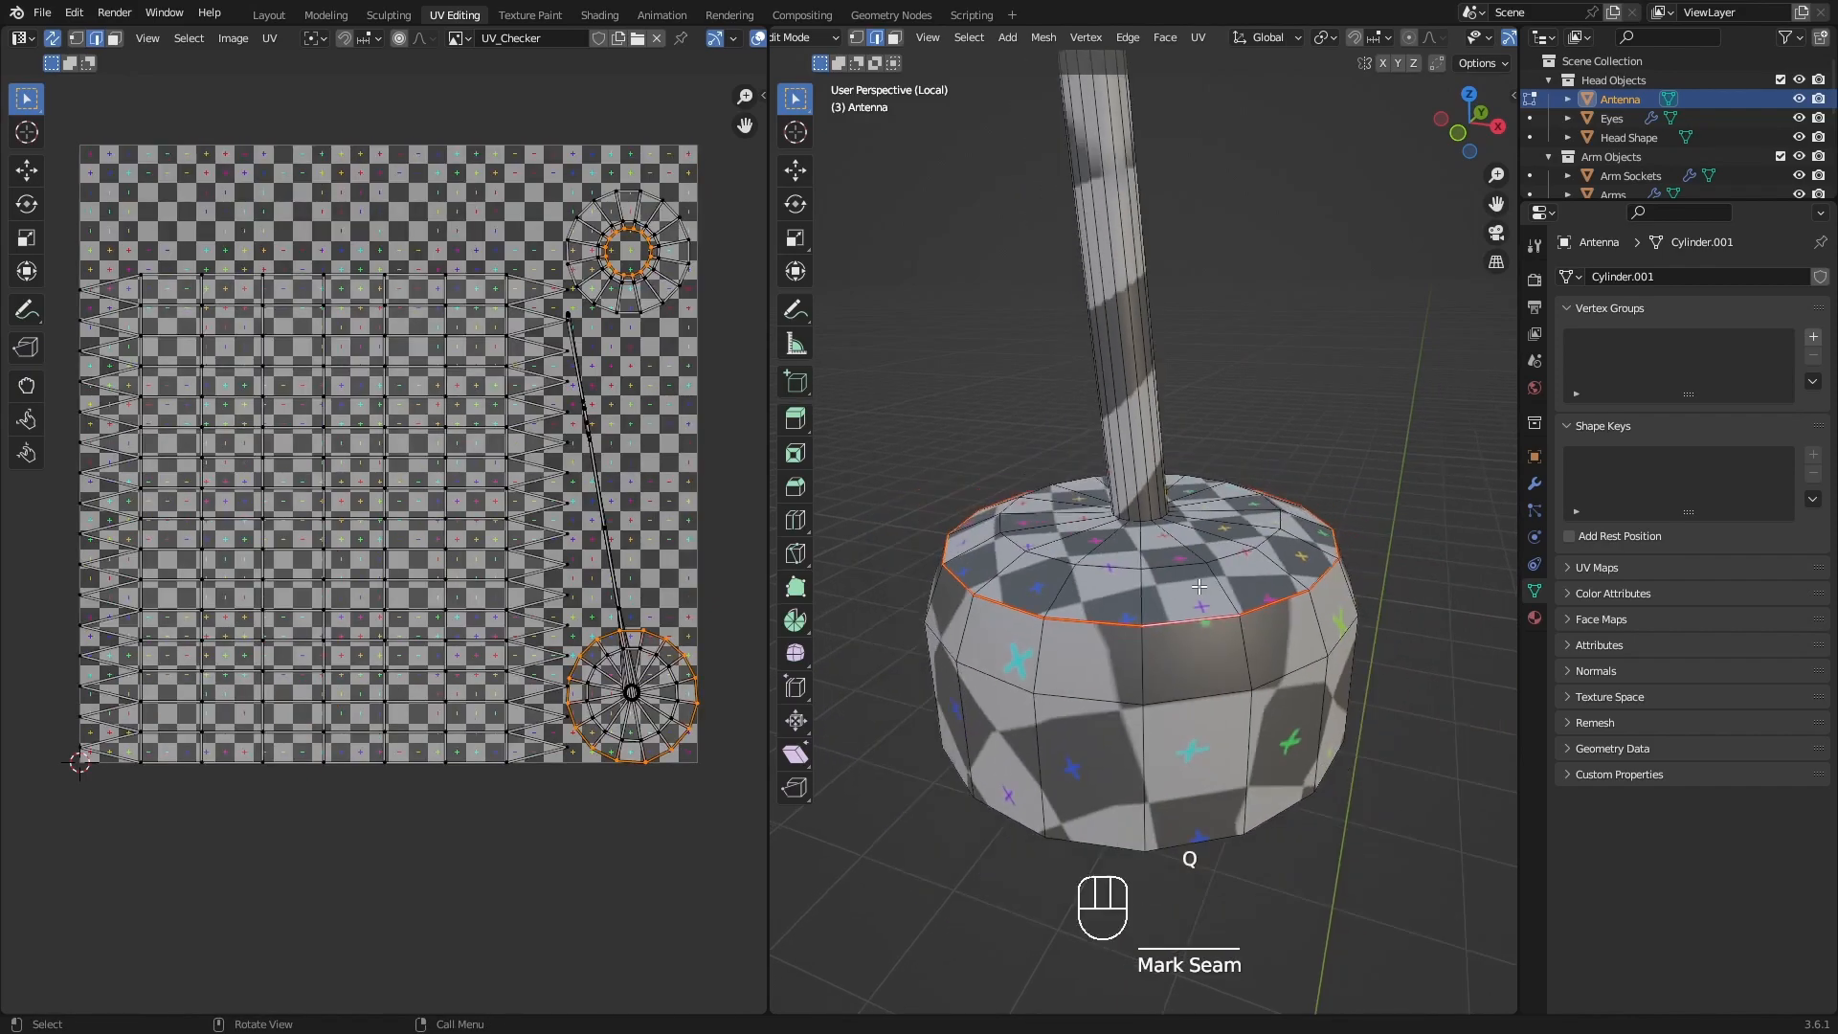
Examine the checker on the antenna's base and the area where the rod meets its top surface.
middle_click_drag(1202, 594, 1292, 640)
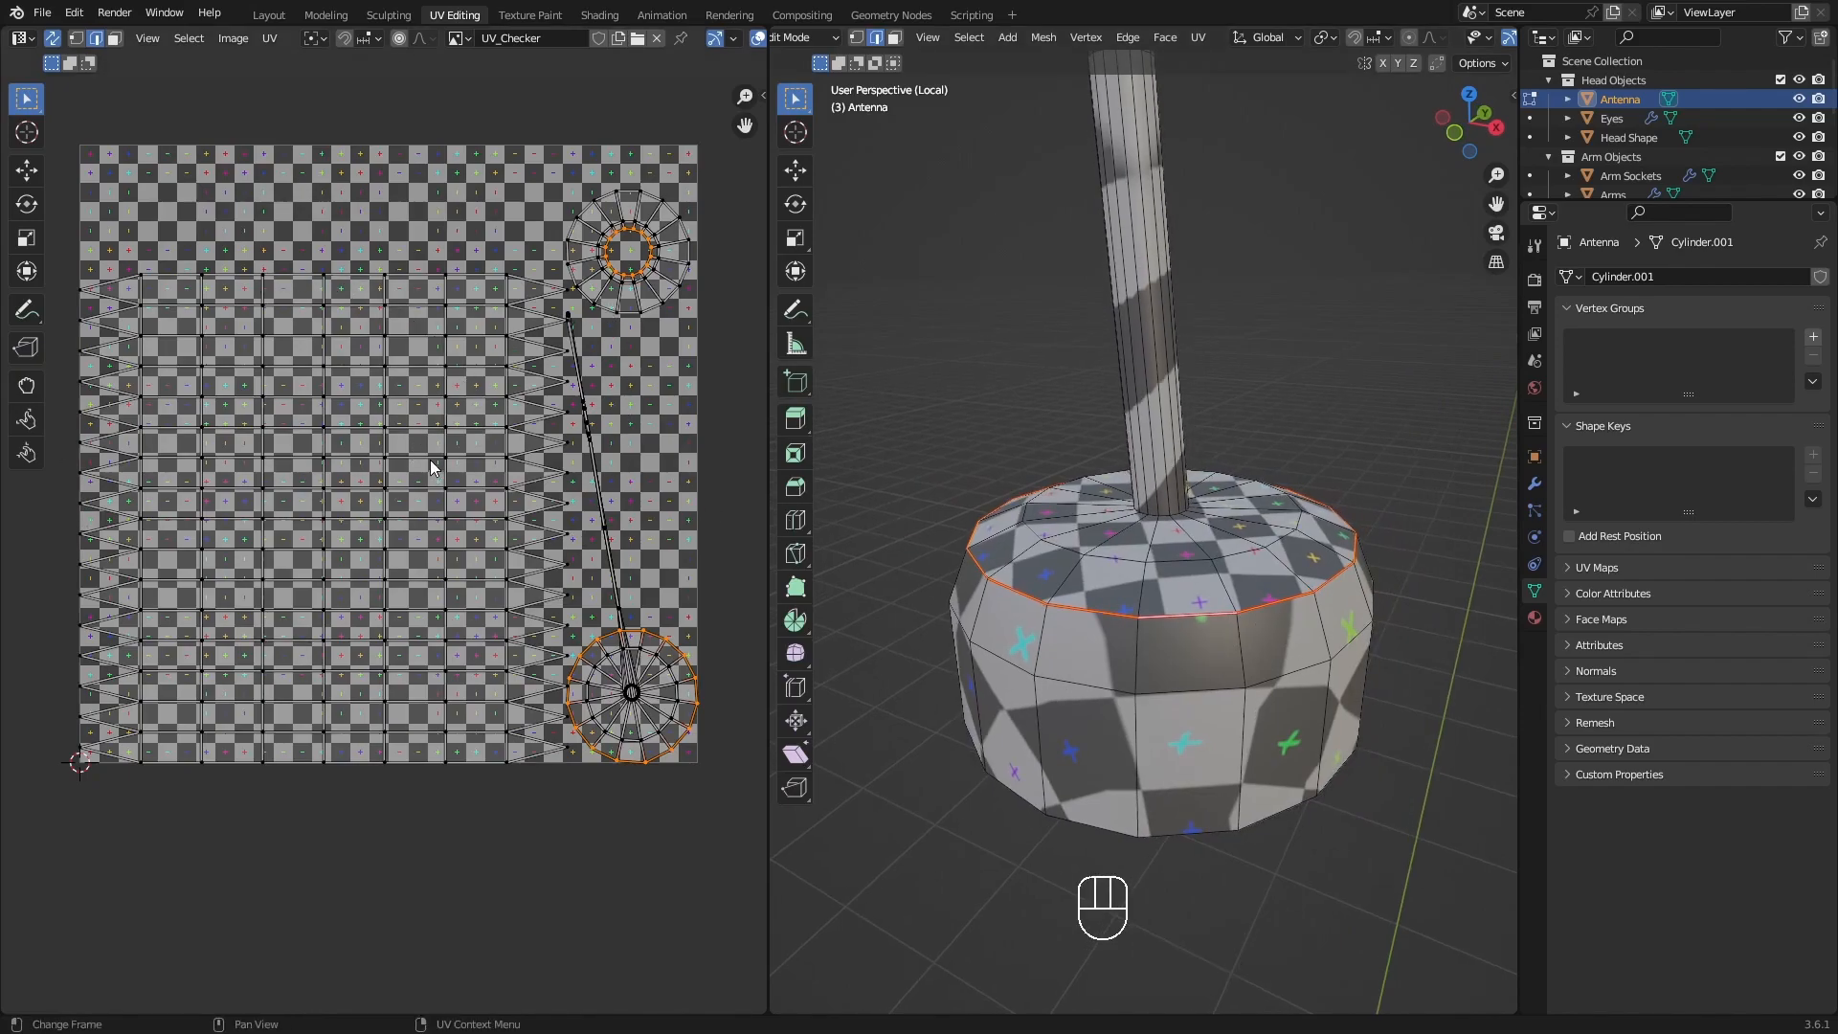
scroll(1322, 513, "down", 1)
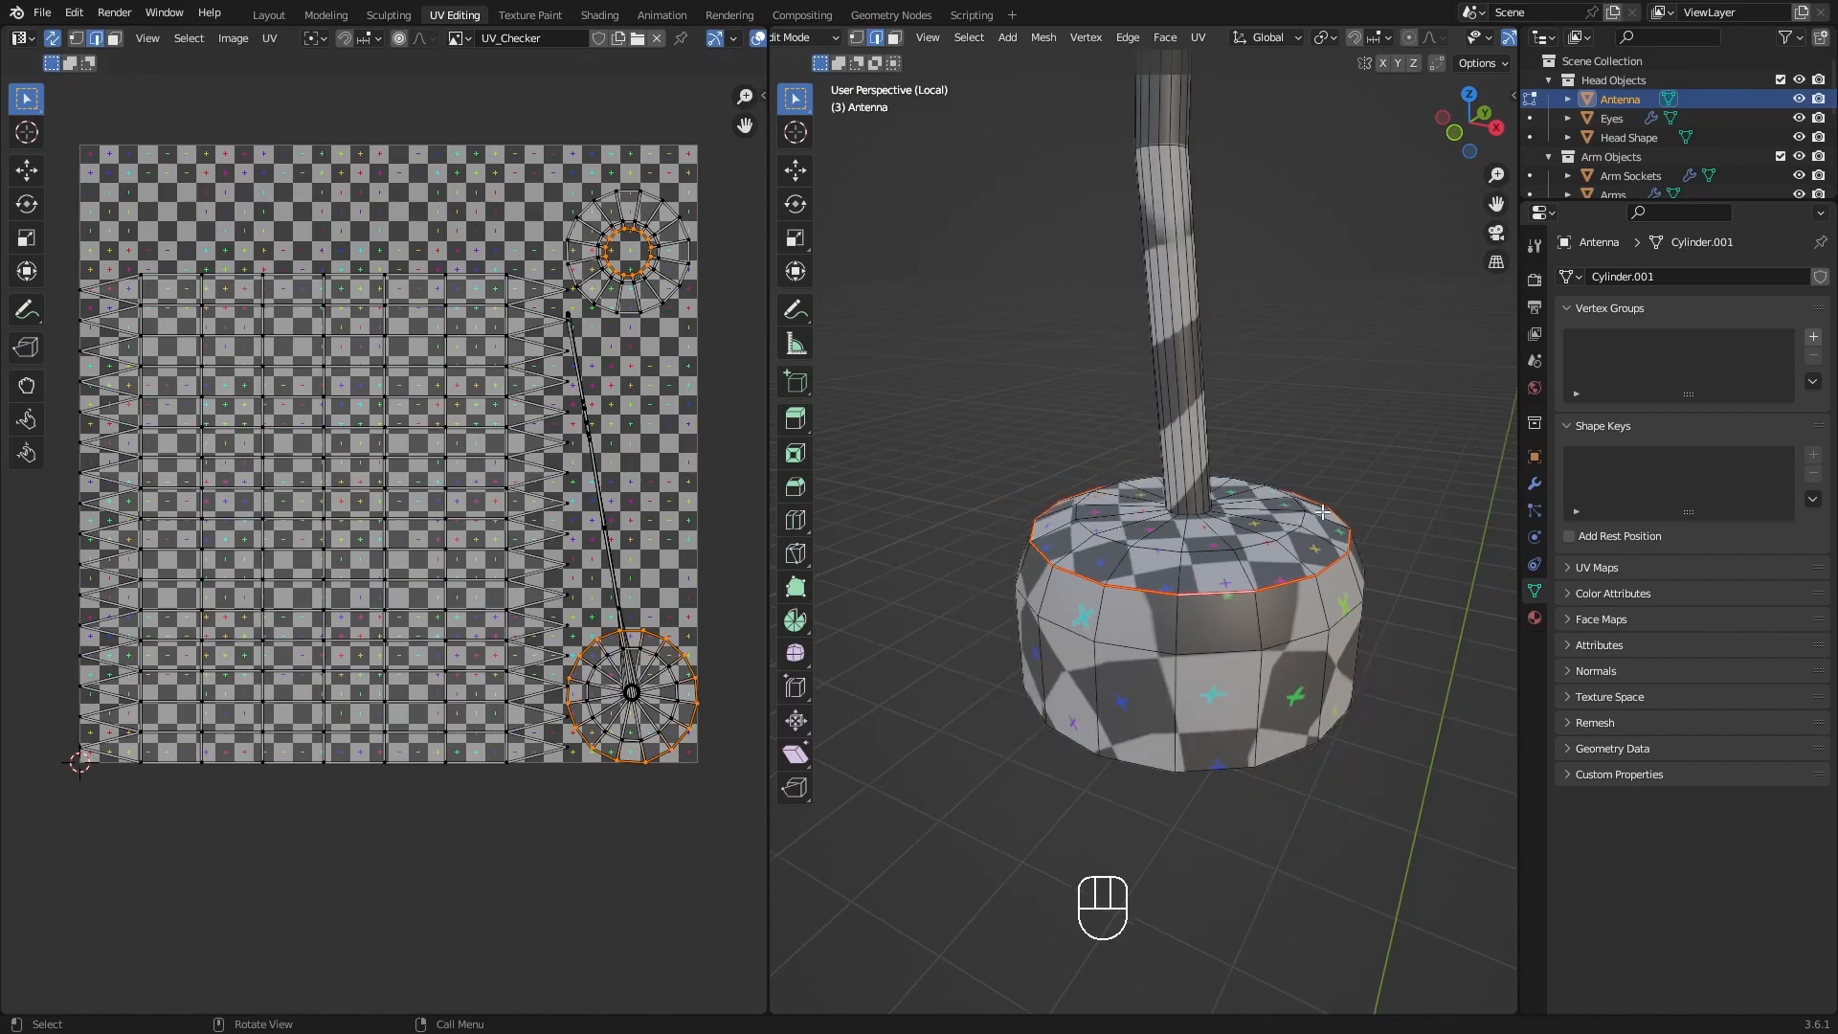
middle_click_drag(1321, 513, 1232, 570, "shift")
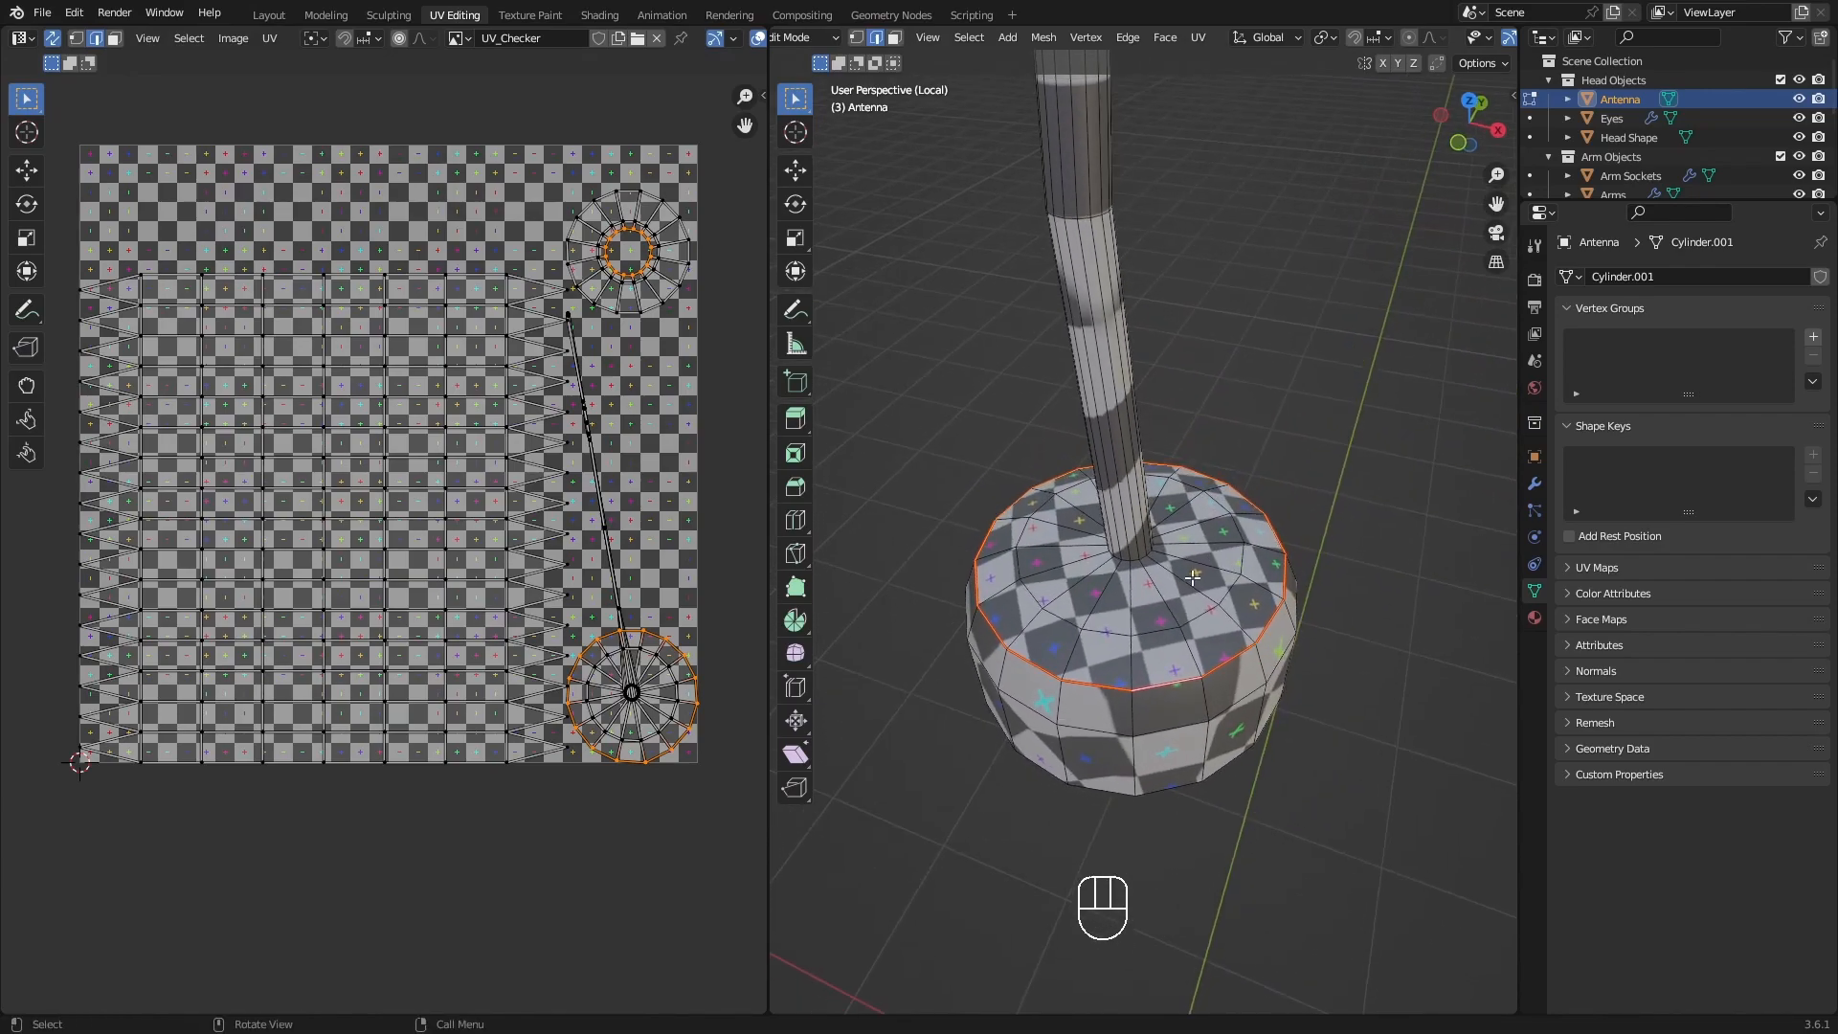
middle_click_drag(1284, 666, 1263, 623)
scroll(1155, 594, "up", 6)
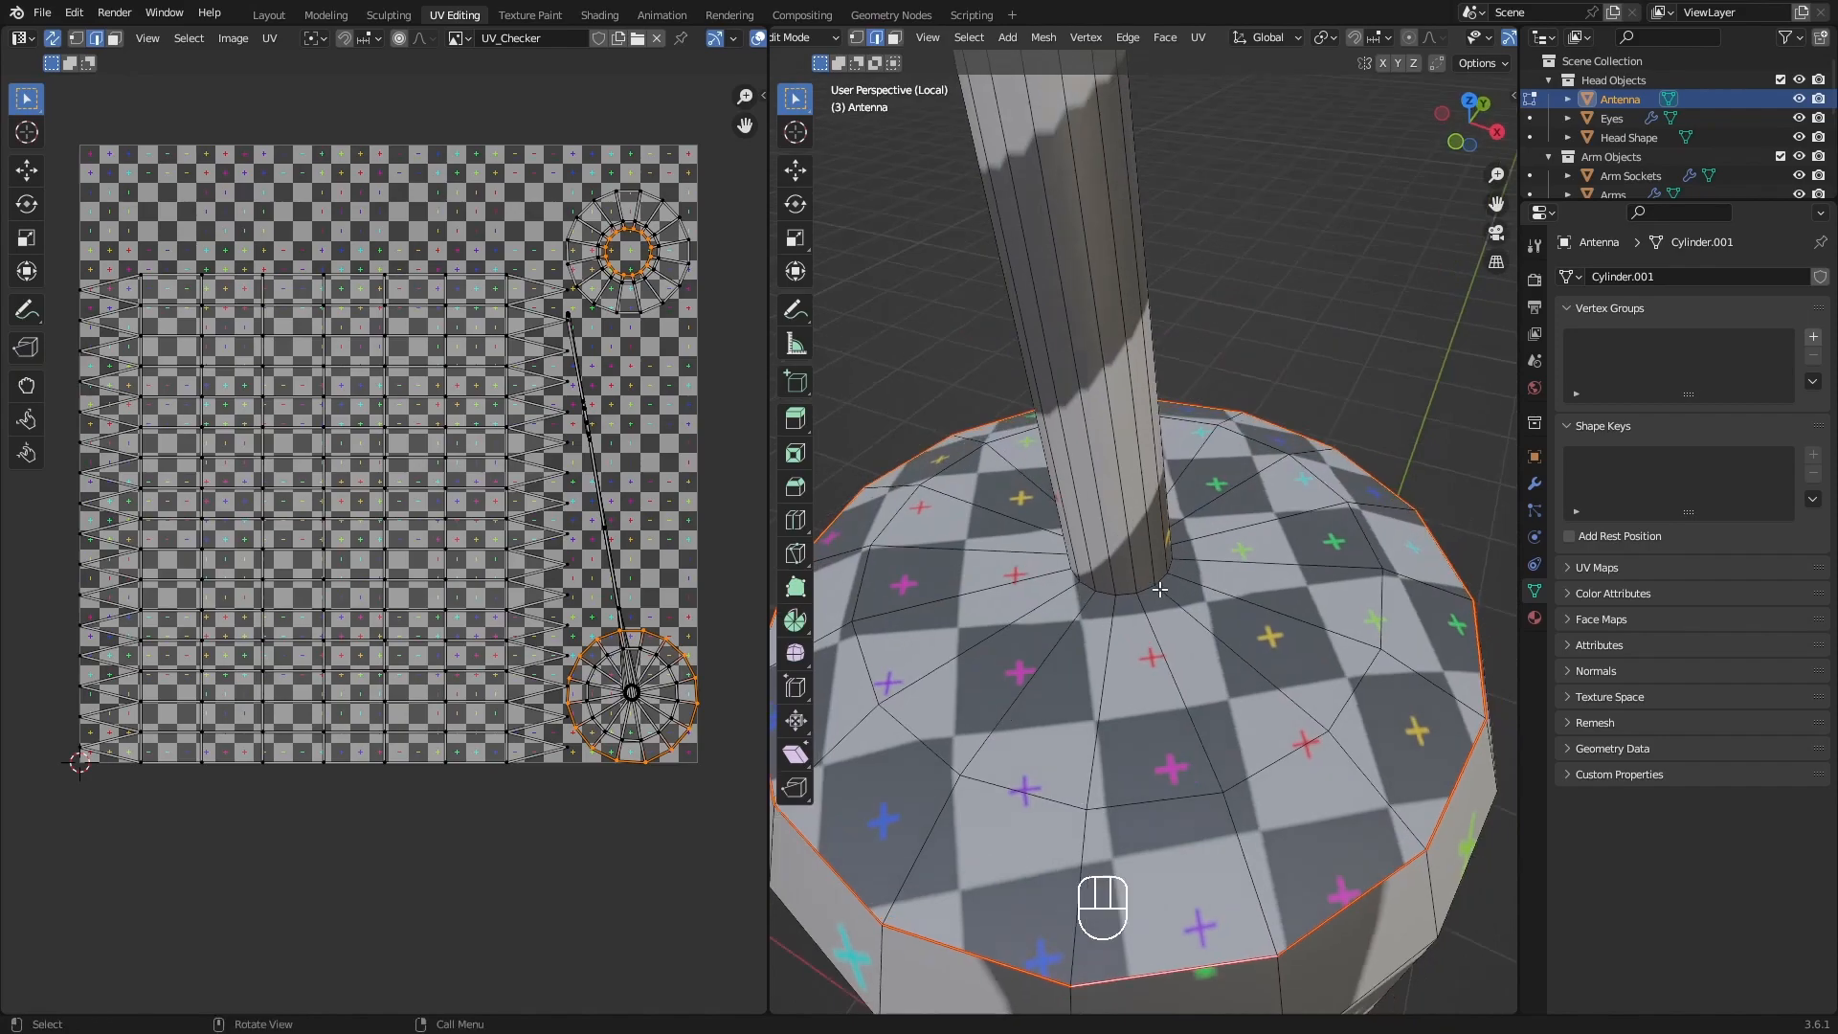
Select the edge loop where the antenna's rod meets the top of the base and mark it as a seam.
key("alt")
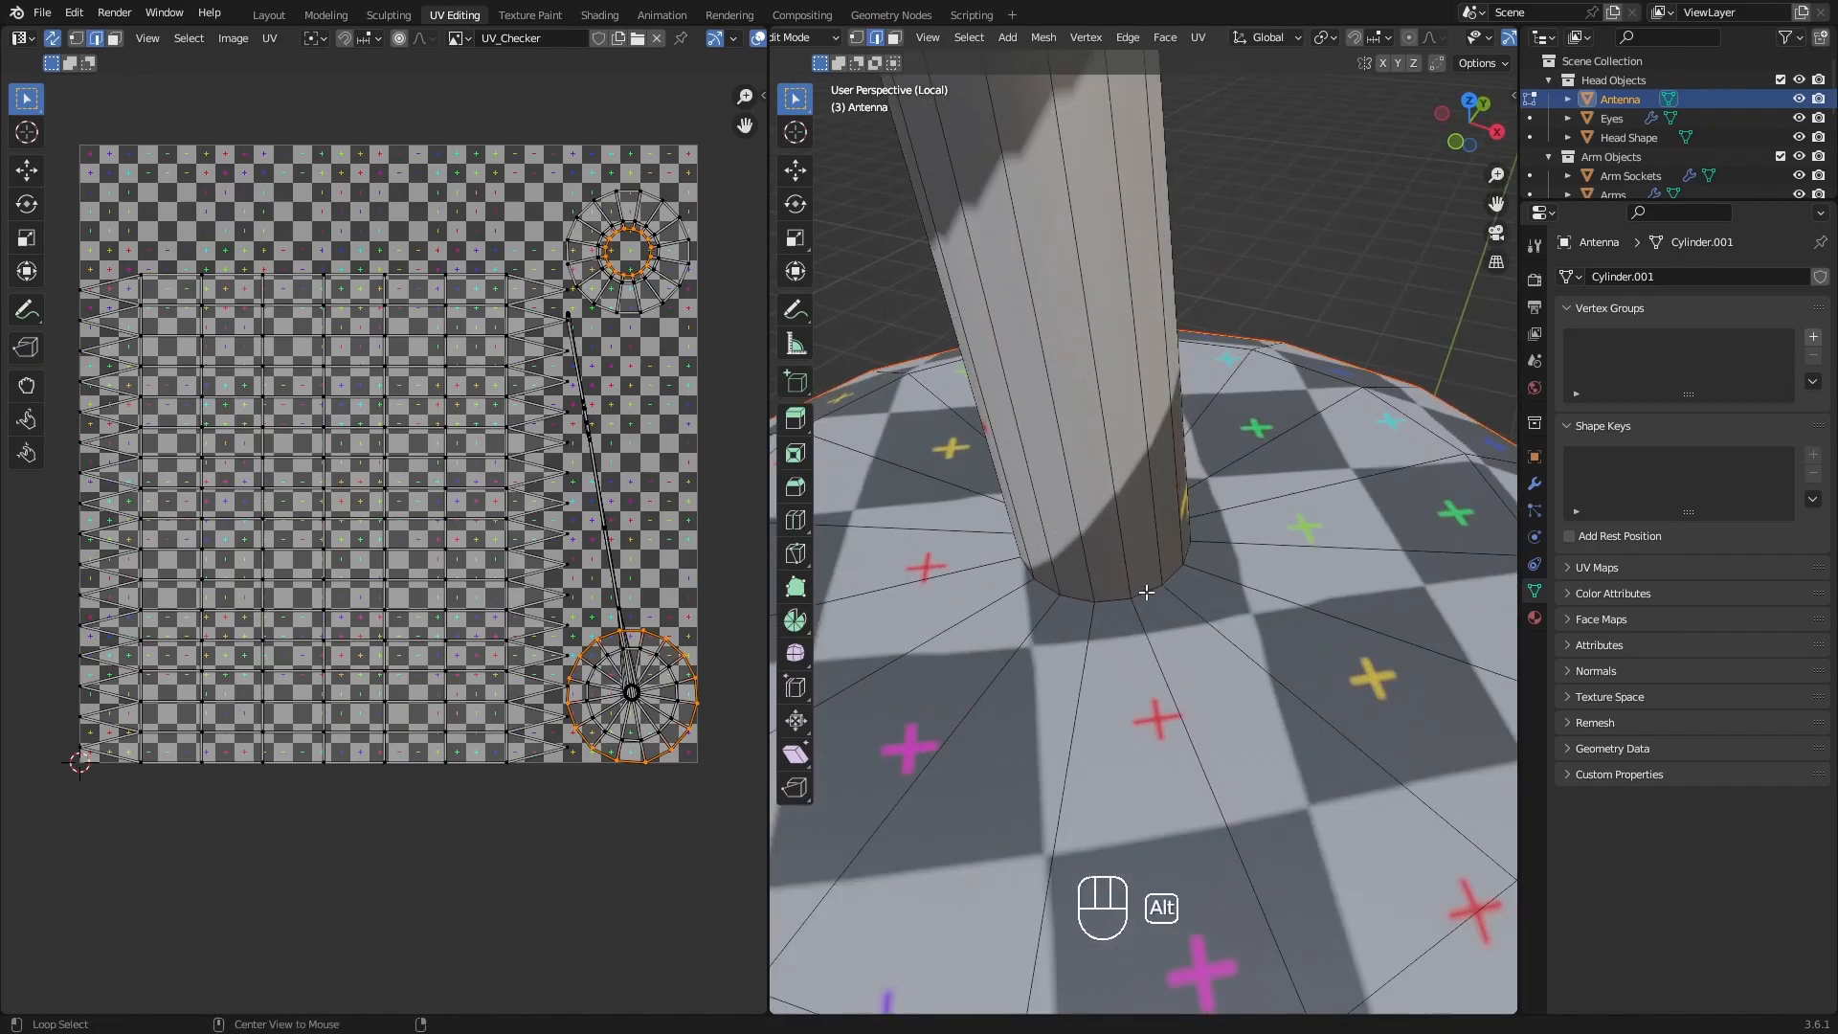
left_click(1145, 592, "alt")
scroll(1146, 593, "down", 4)
mouse_move(1146, 592)
middle_mouse_down()
mouse_move(1188, 576)
mouse_move(1148, 566)
middle_mouse_up()
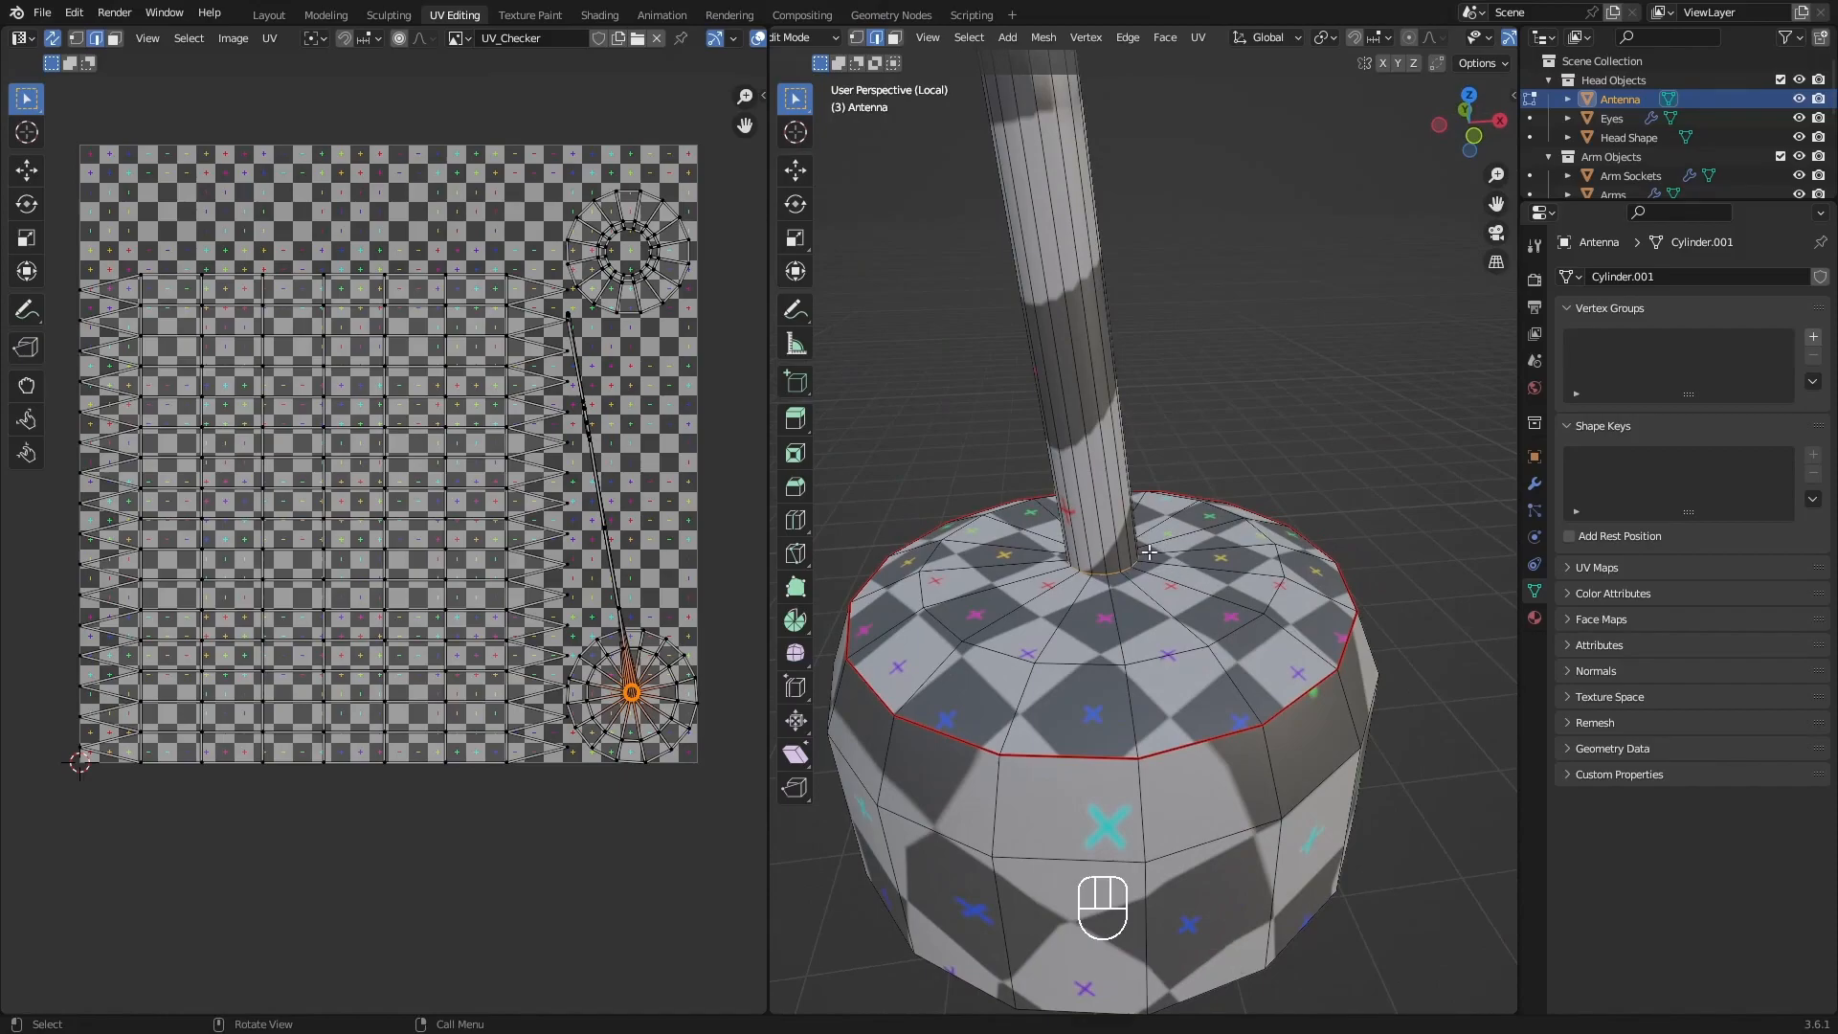
middle_click_drag(1183, 566, 1147, 572)
key("q")
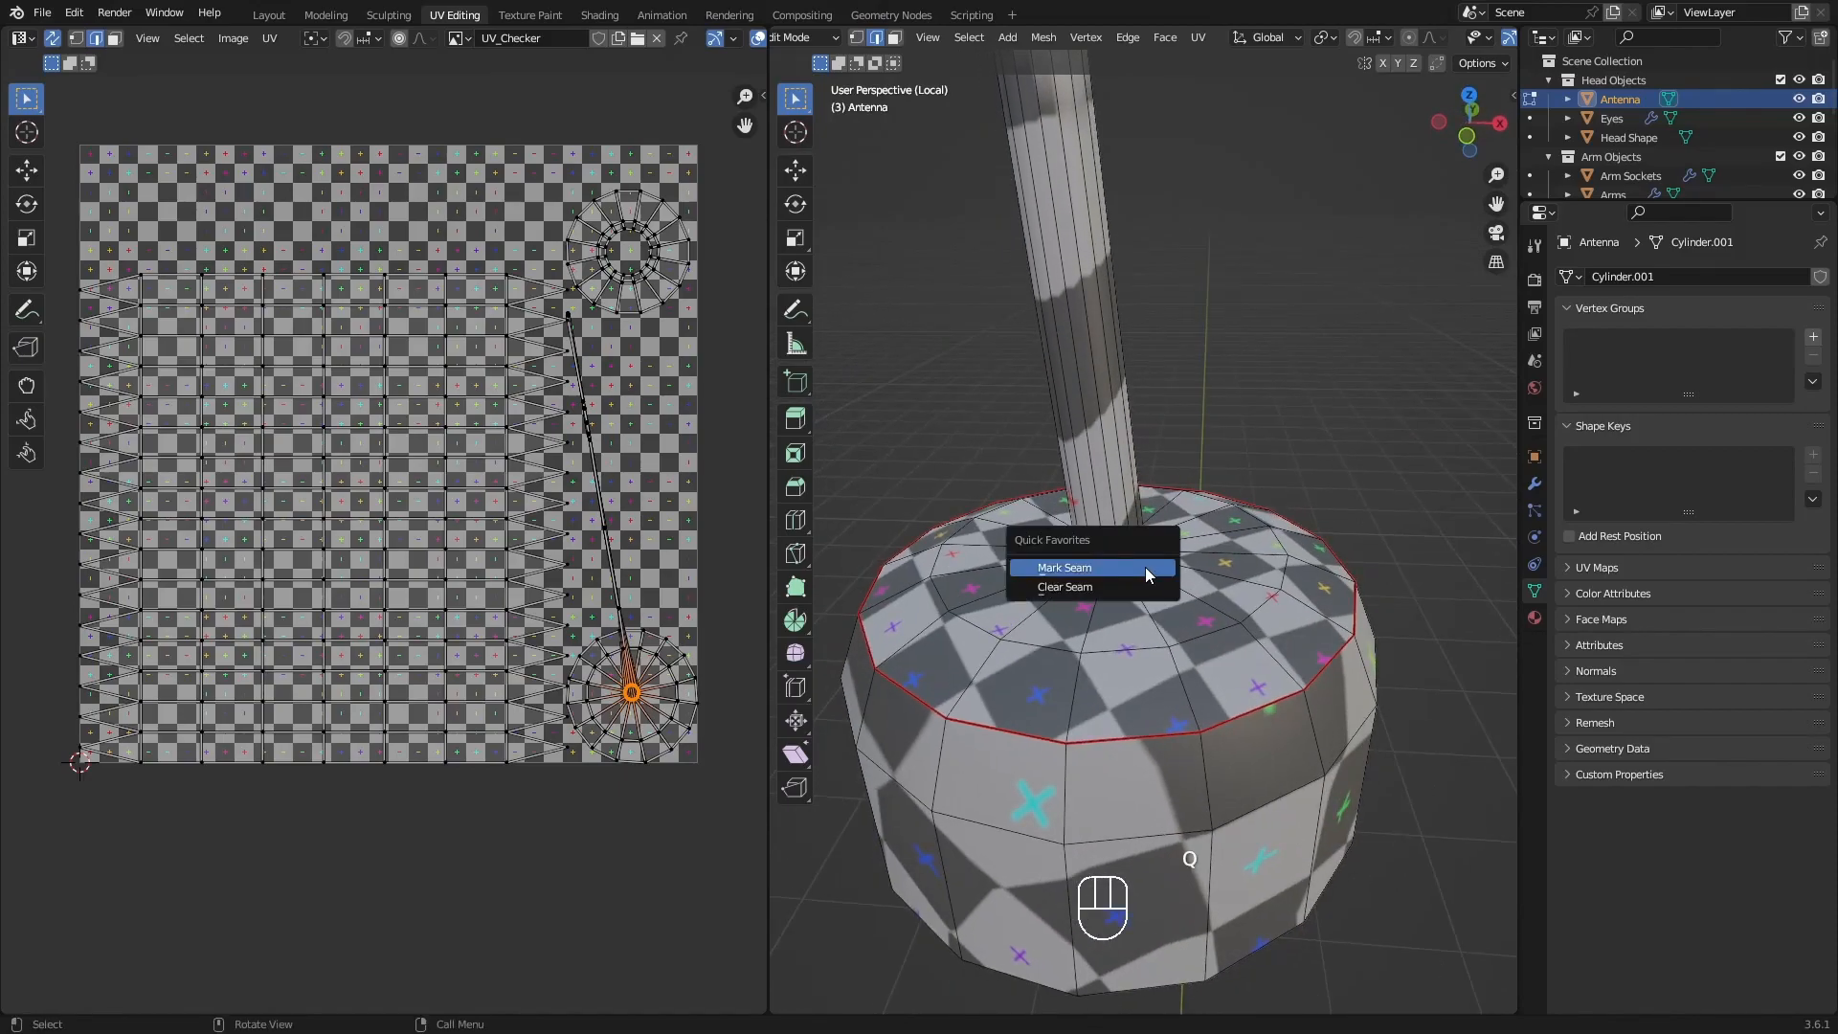
left_click(1145, 566)
Select the vertical edges down the back of the antenna's base, below the upper rim seam, and mark them as a seam.
middle_click_drag(1145, 557, 1060, 569, "shift")
scroll(1061, 562, "down", 3)
middle_click_drag(1072, 371, 1073, 316, "shift")
middle_click_drag(1159, 644, 1272, 406)
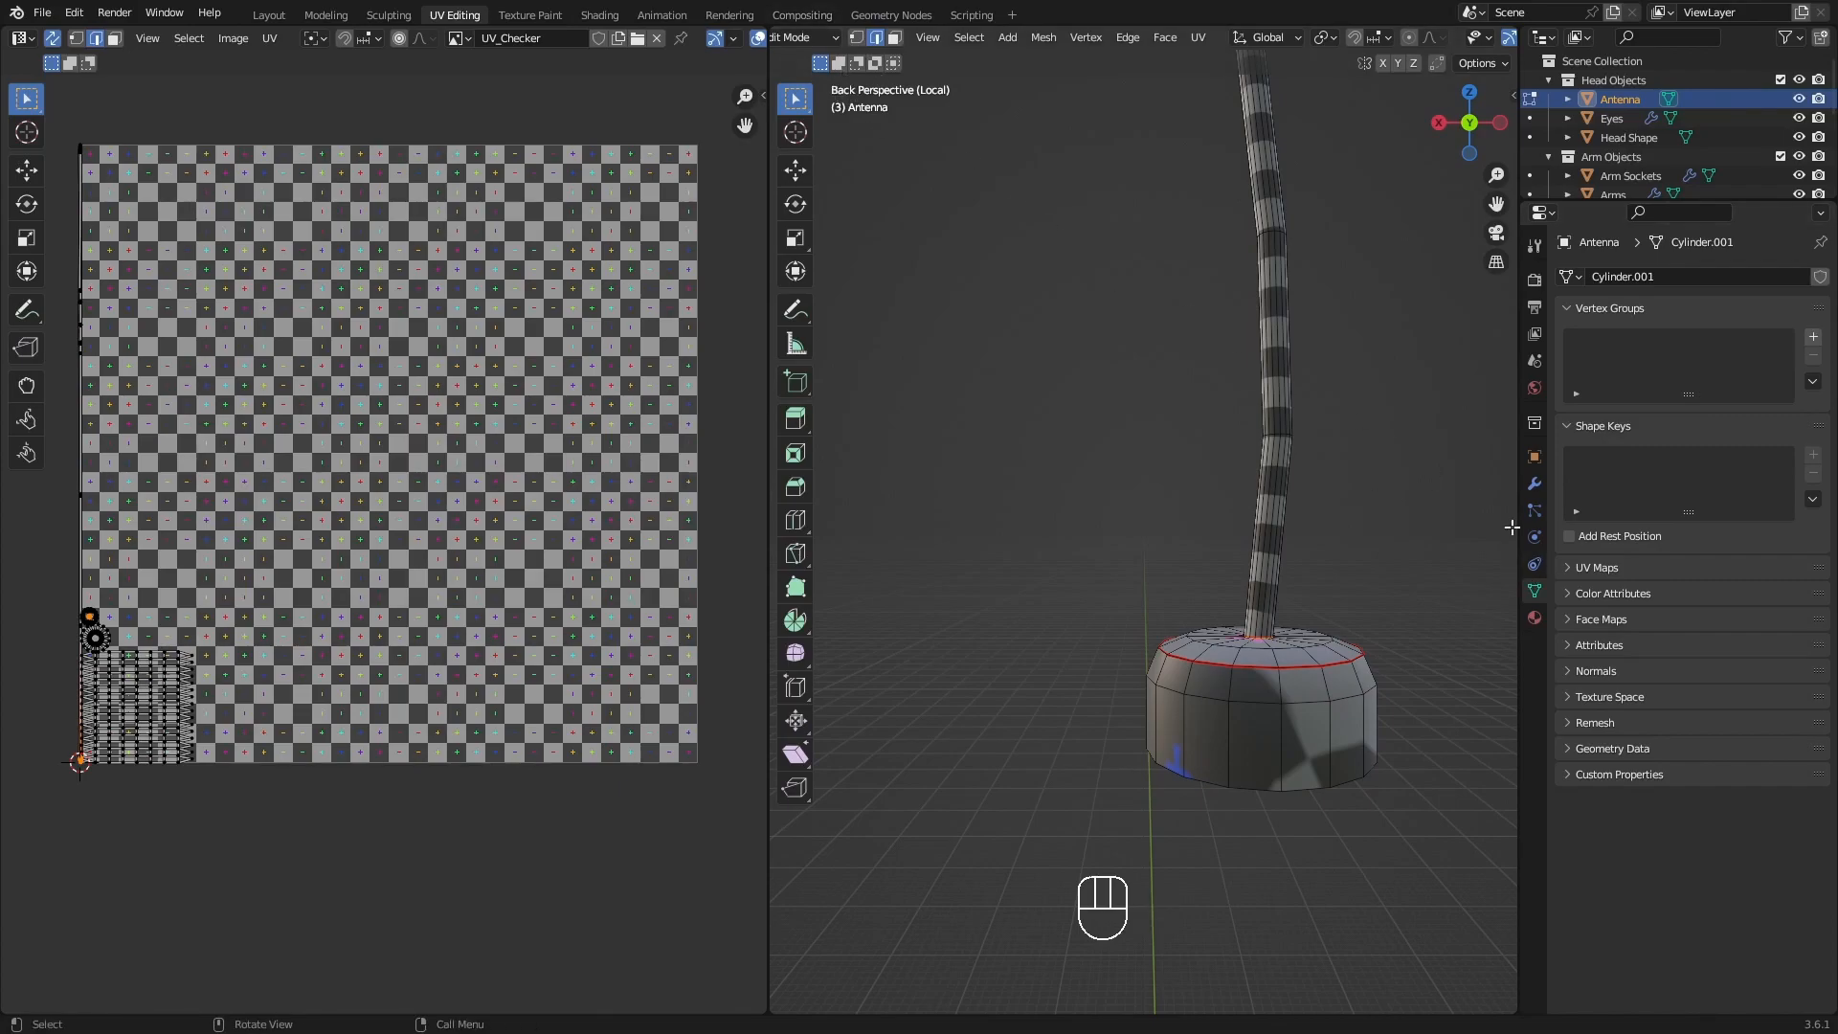
middle_click_drag(1228, 617, 1163, 629, "shift")
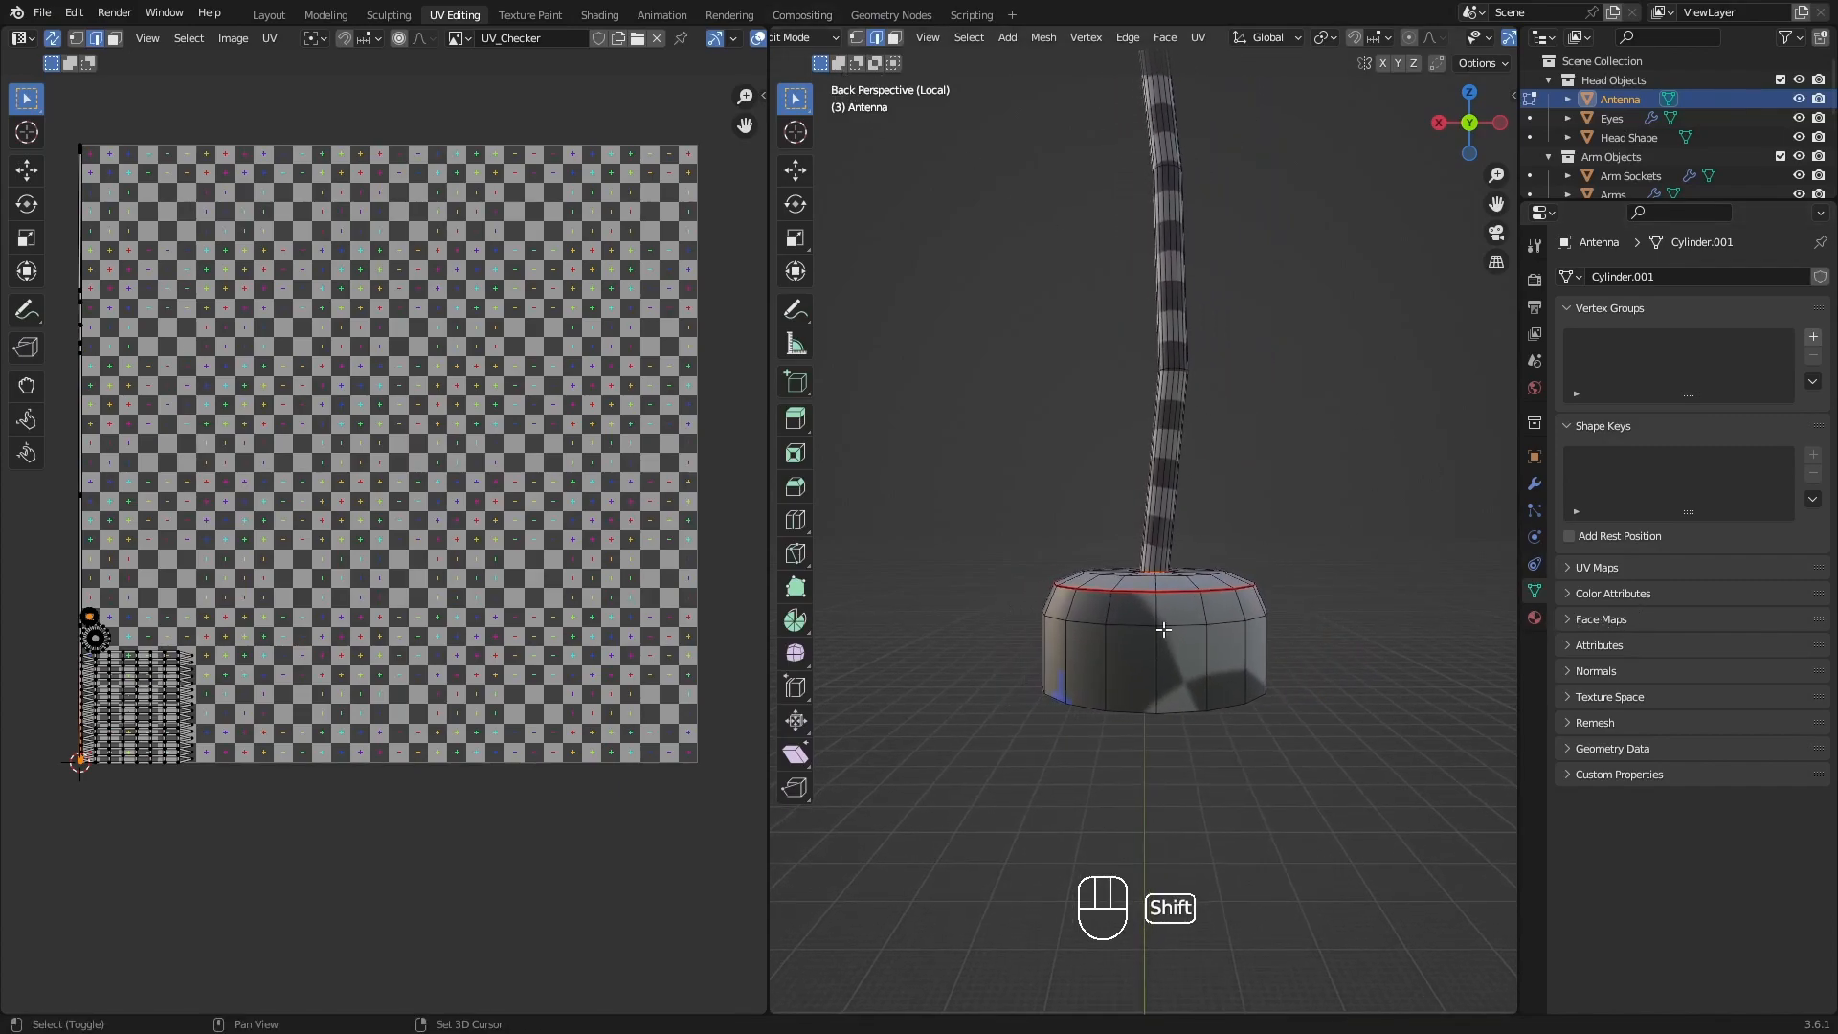
scroll(1163, 629, "up", 3)
left_click(1163, 654, "shift")
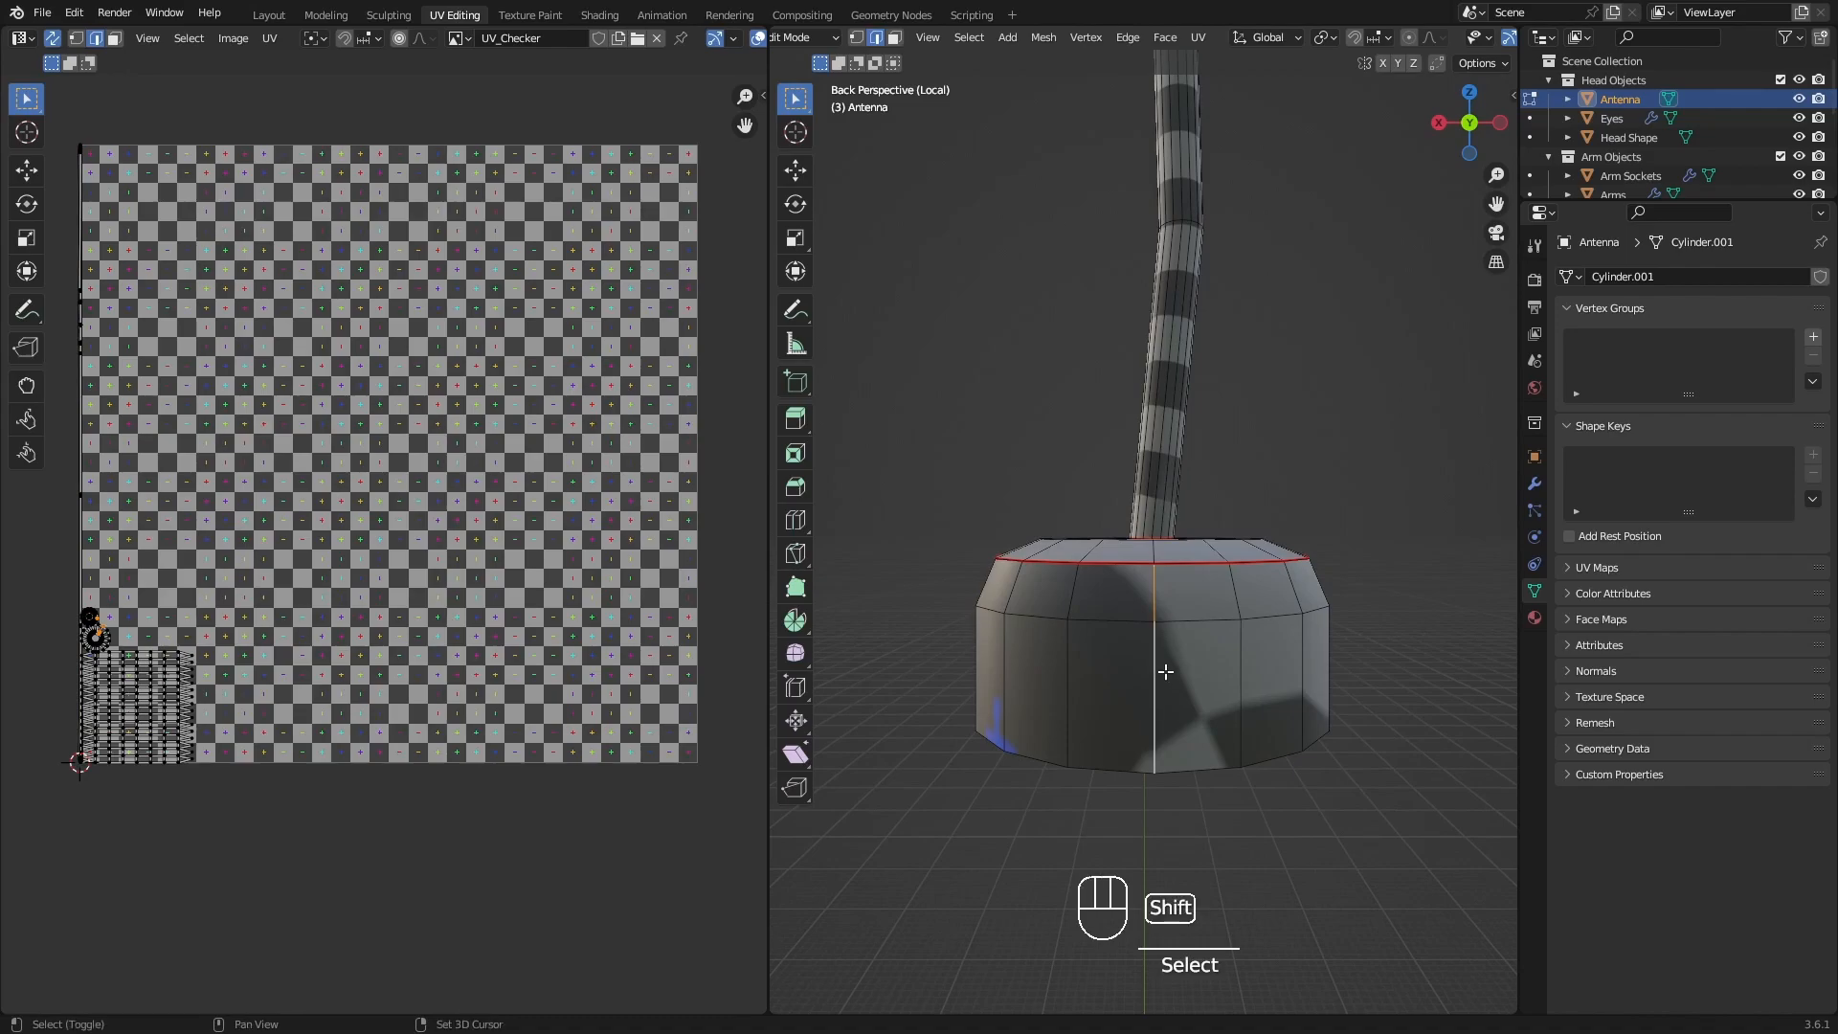
middle_click_drag(1181, 564, 1182, 619)
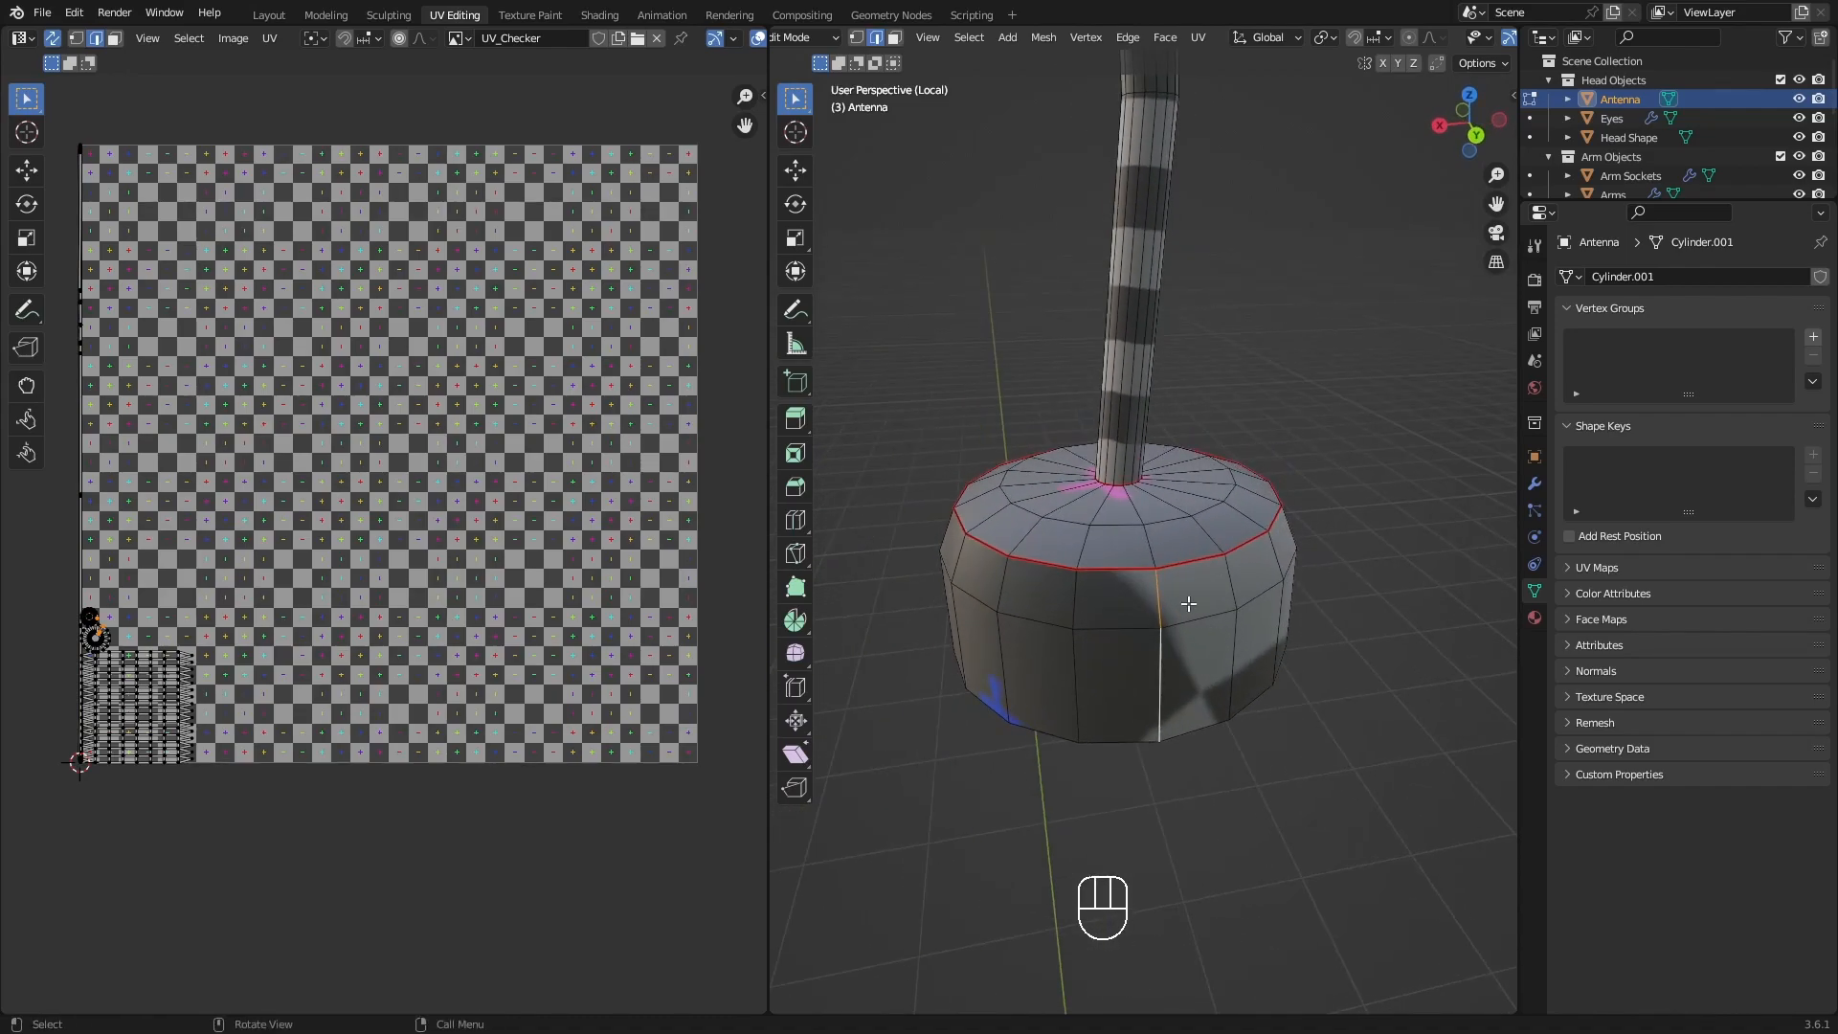
middle_click_drag(1188, 598, 1246, 583, "shift")
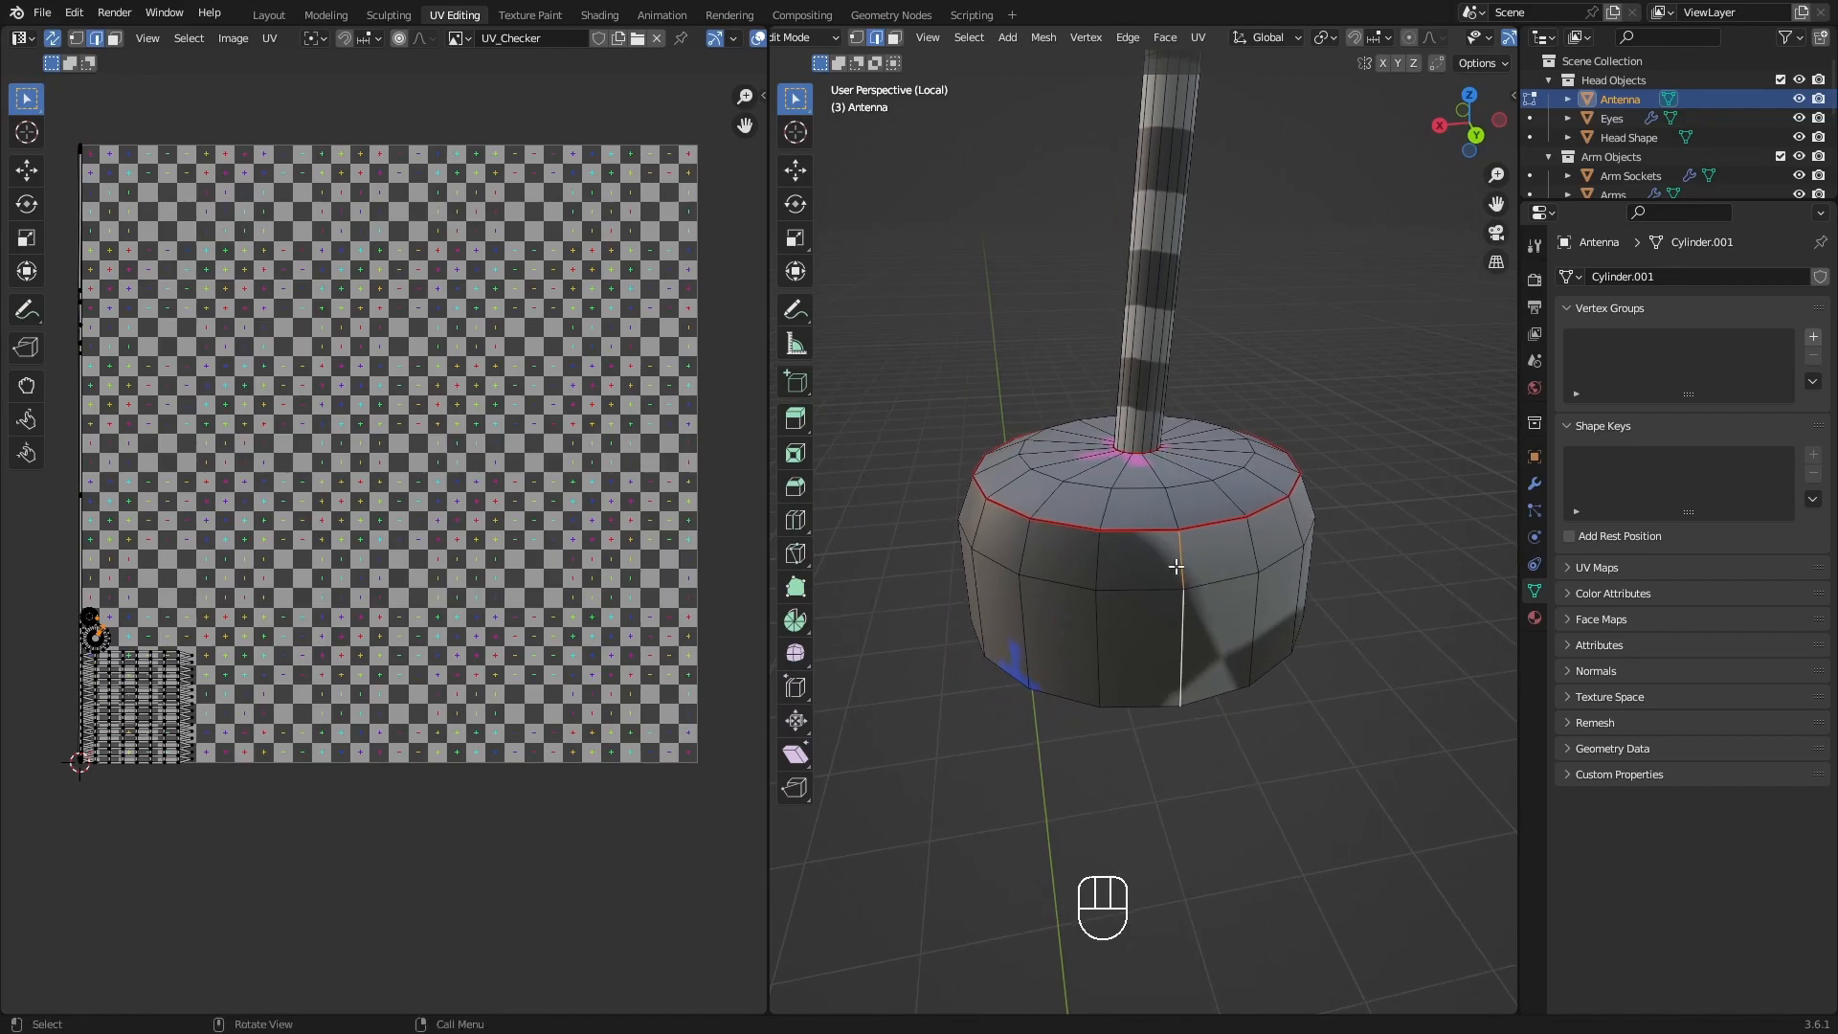
key("q")
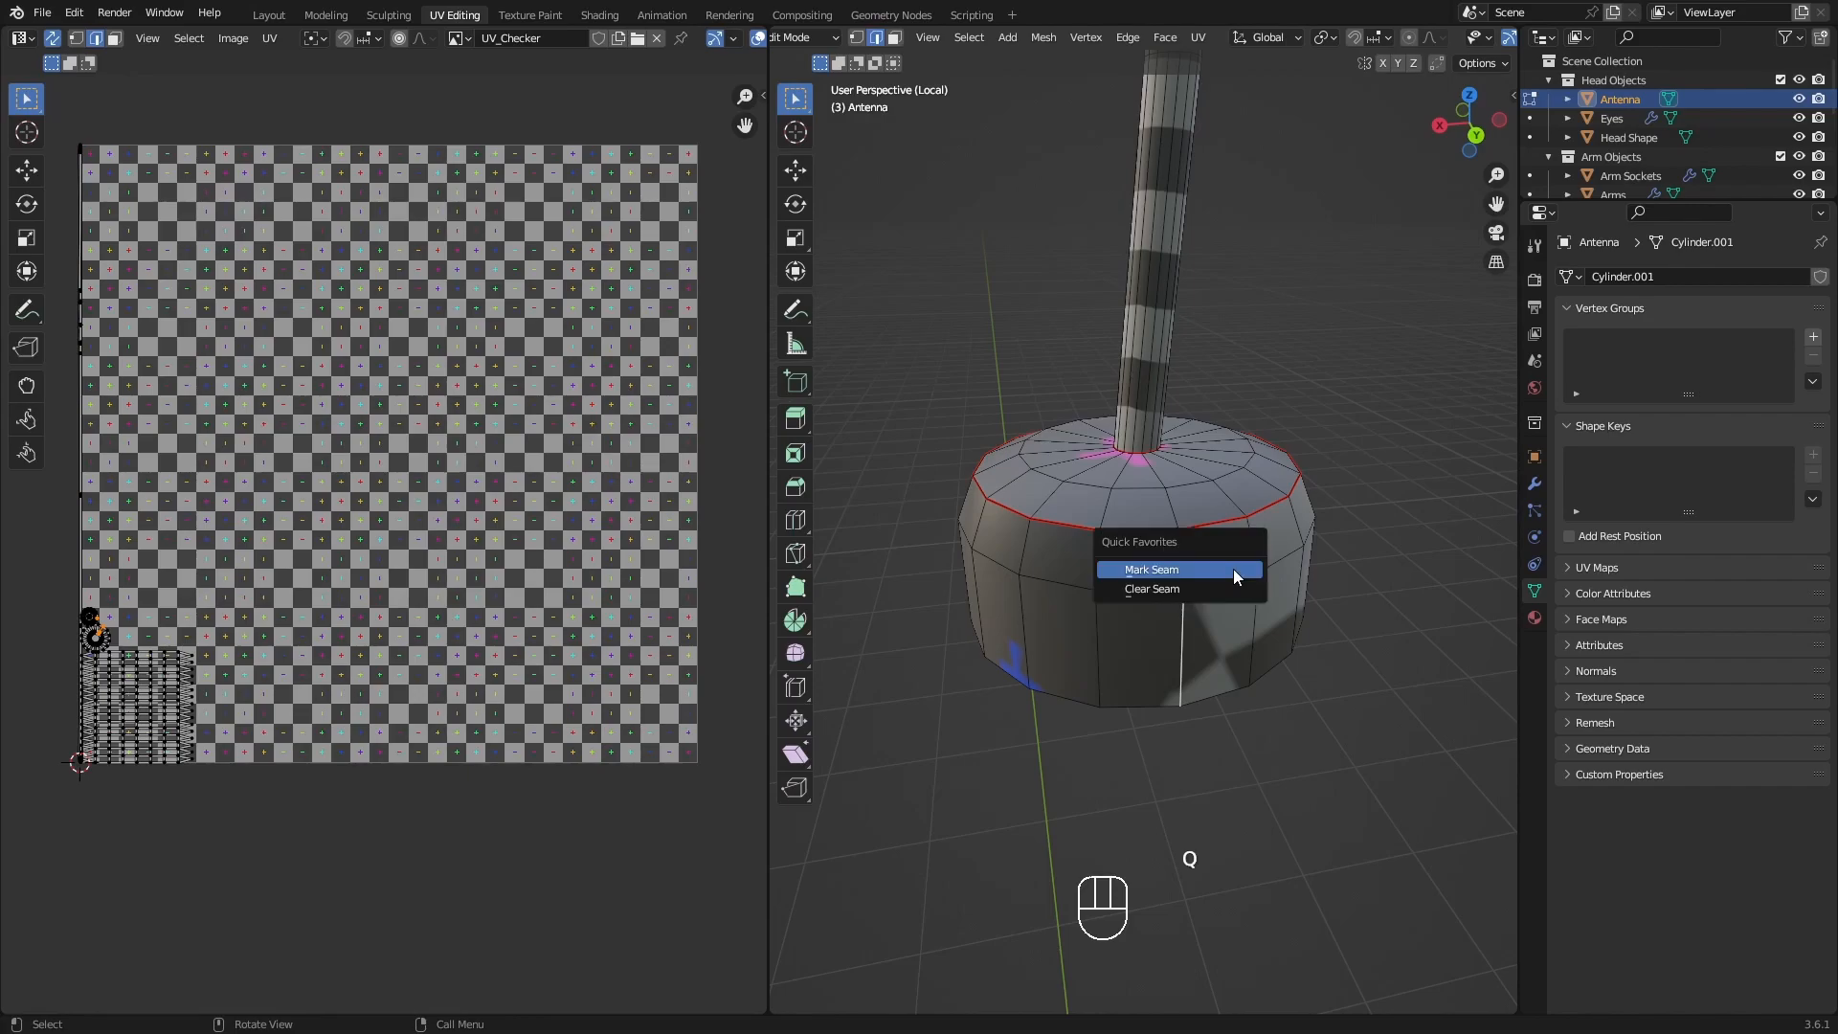
left_click(1234, 575)
Select the horizontal edge loop around the middle of the antenna's ball and mark it as a seam.
scroll(1203, 539, "down", 2)
middle_click_drag(1195, 580, 1248, 566)
scroll(1149, 383, "down", 4)
middle_click_drag(1114, 240, 1089, 642, "shift")
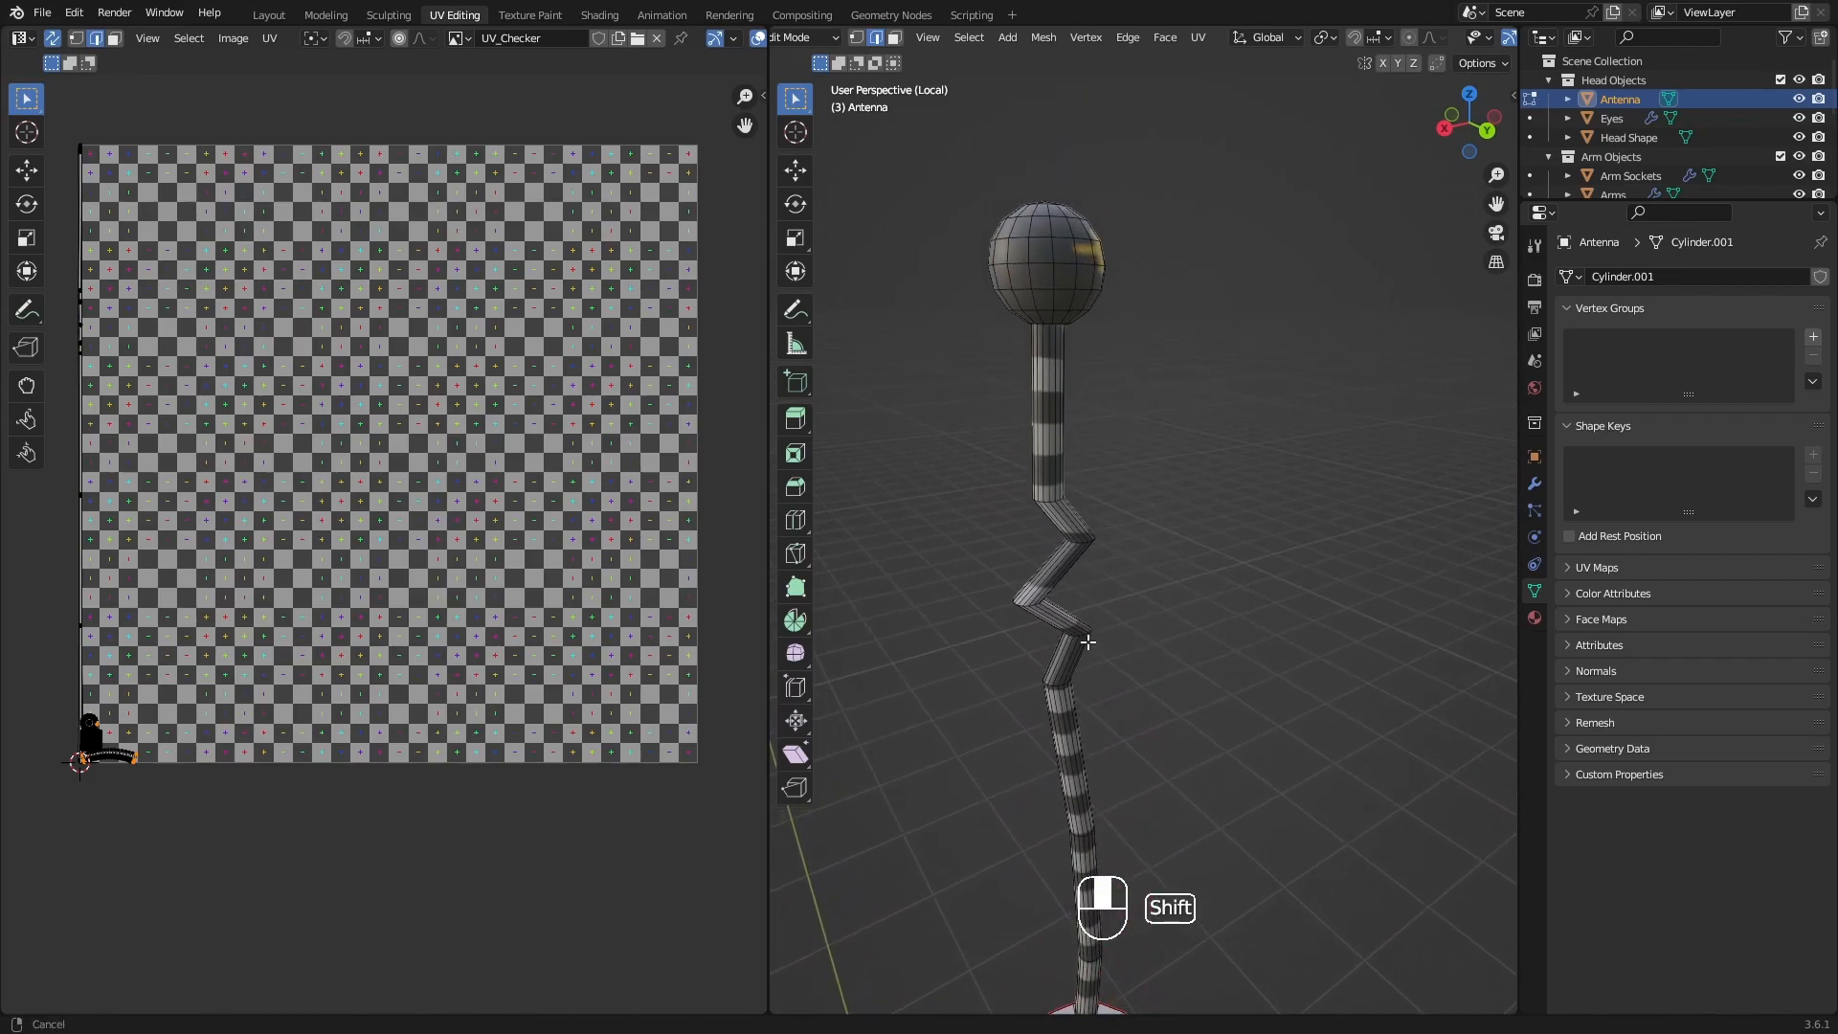
middle_click_drag(1128, 271, 1224, 260)
middle_click_drag(1048, 265, 1069, 357, "shift")
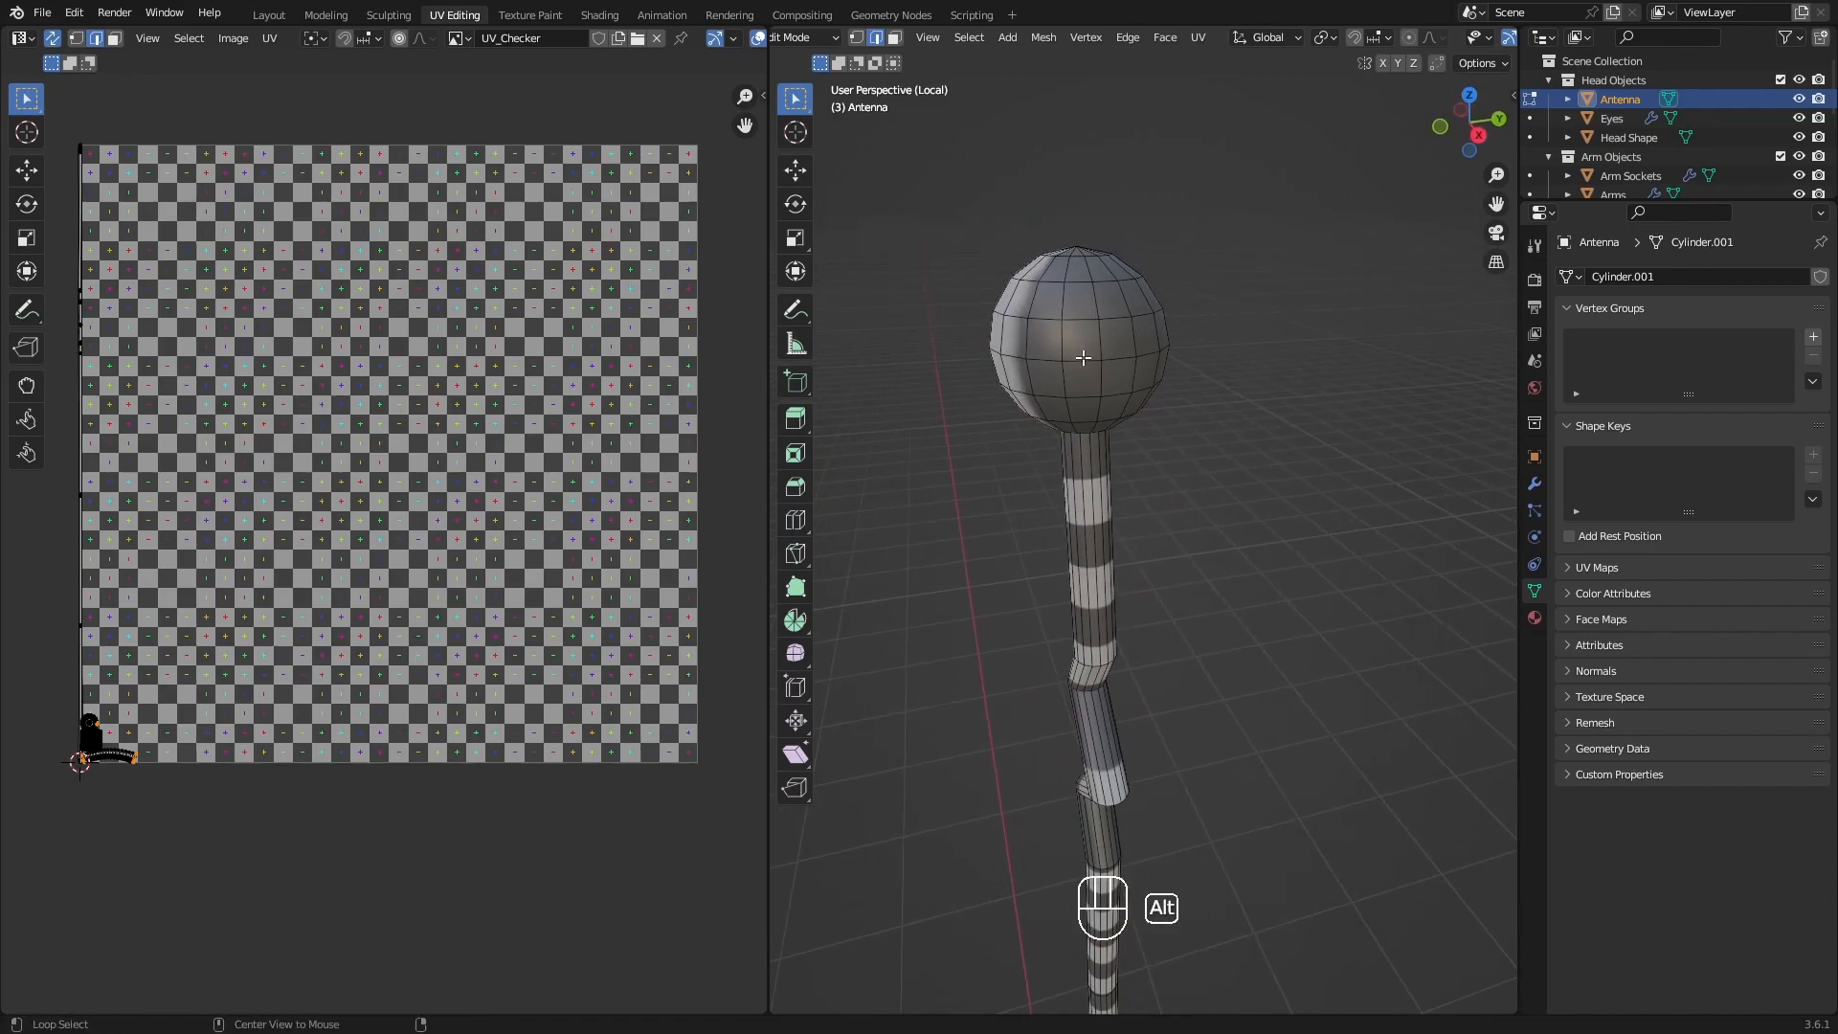
left_click(1082, 357, "alt")
middle_click_drag(1082, 357, 1178, 451)
scroll(1178, 451, "up", 2)
key("q")
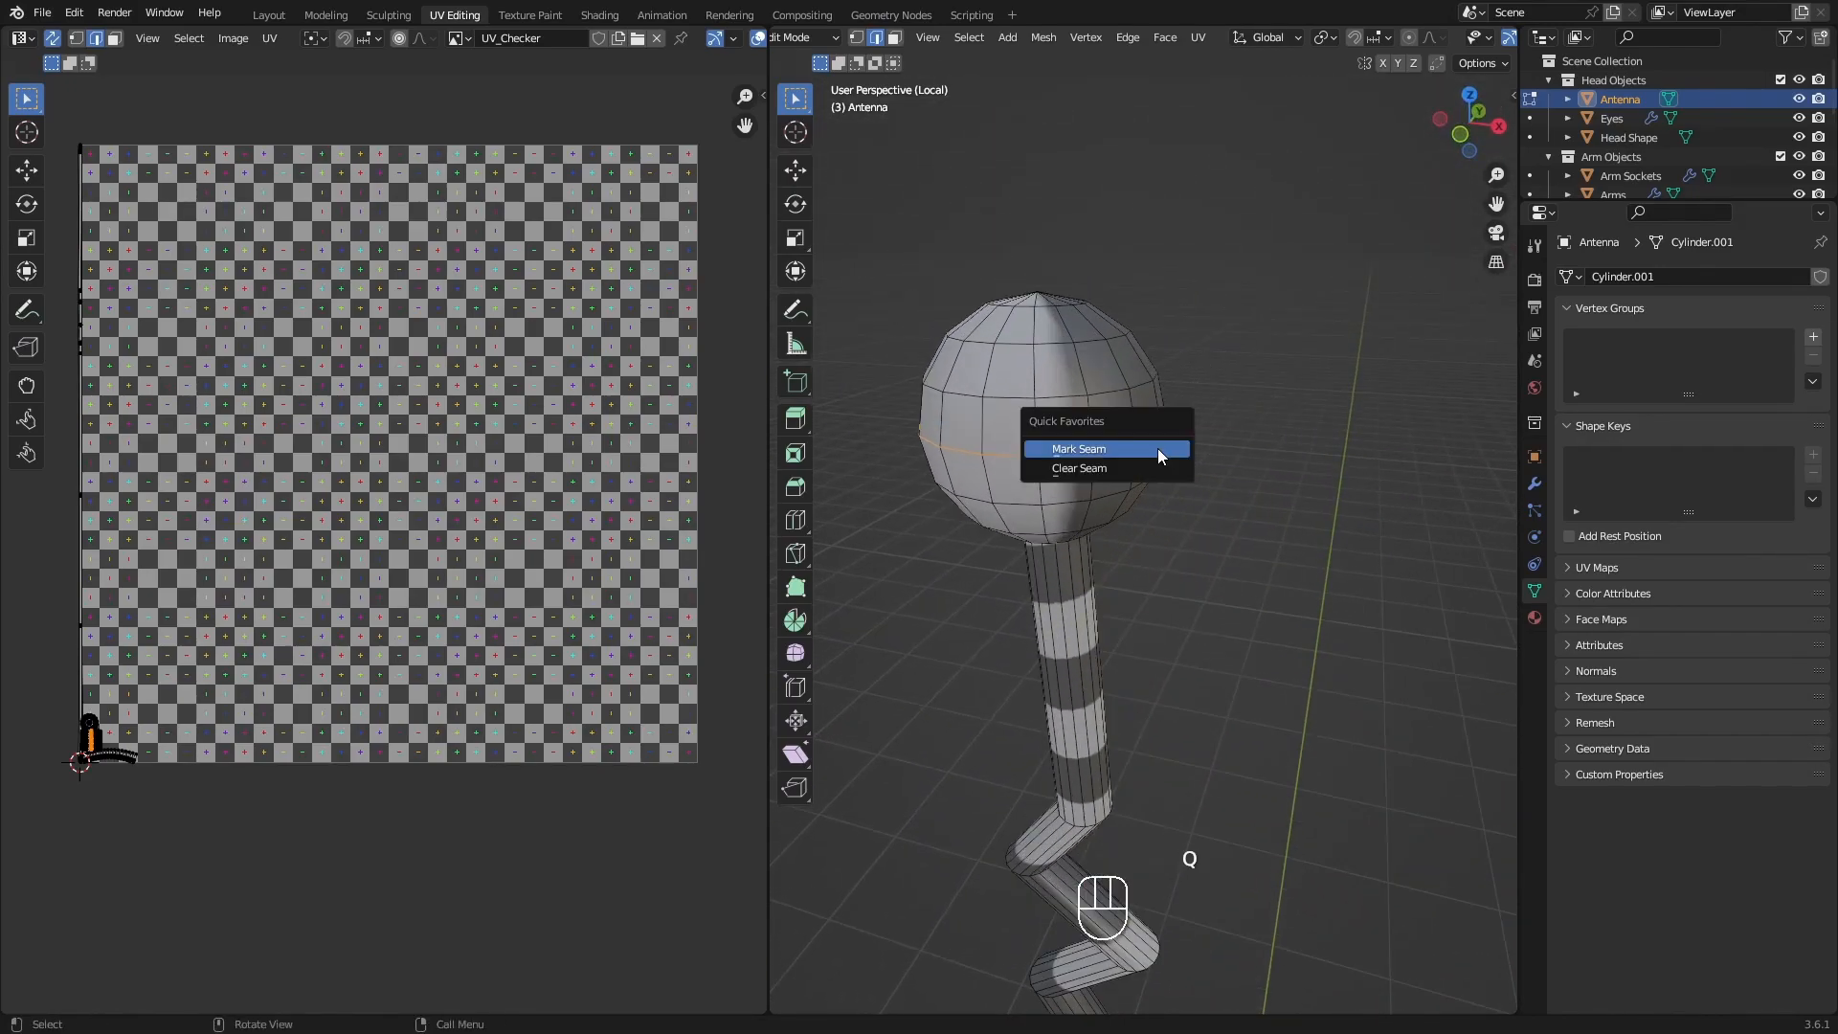
left_click(1157, 448)
Examine the whole antenna and its UV islands, comparing the long rod with the thin island along the layout's edge.
scroll(1151, 558, "down", 2)
middle_click_drag(1151, 558, 1128, 321, "shift")
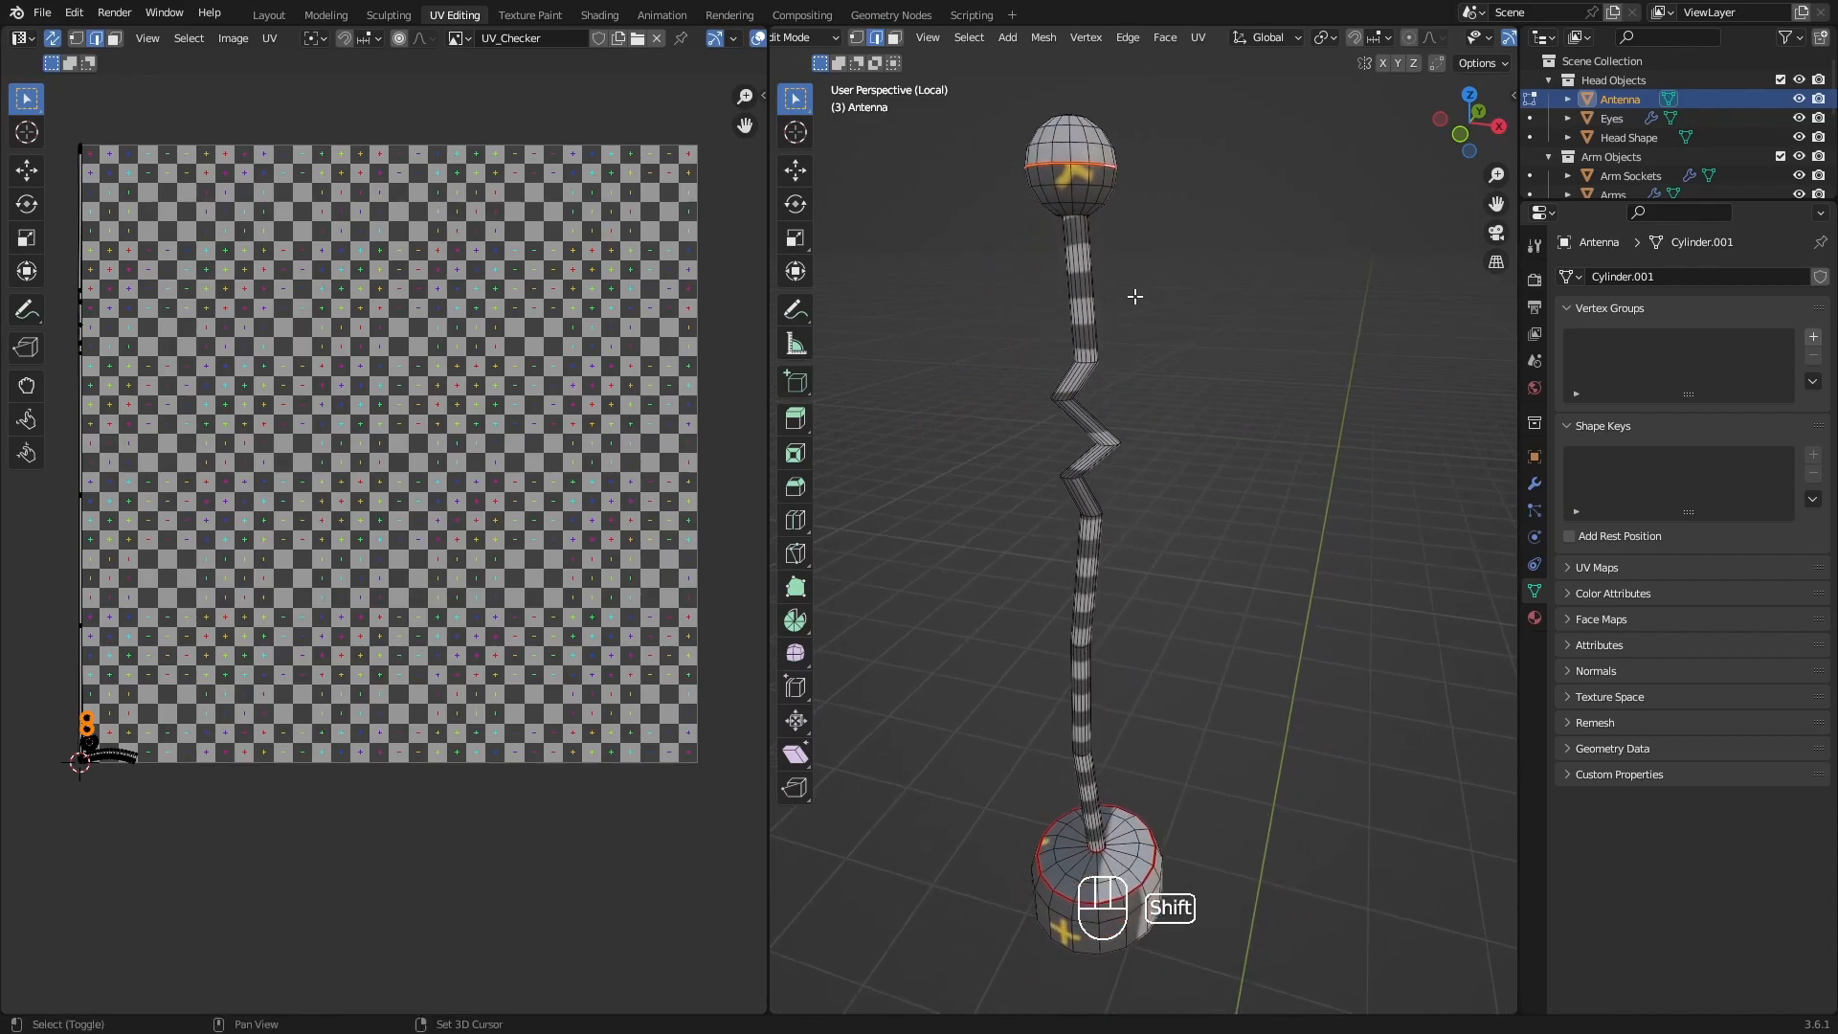
middle_click_drag(1165, 402, 1057, 212, "shift")
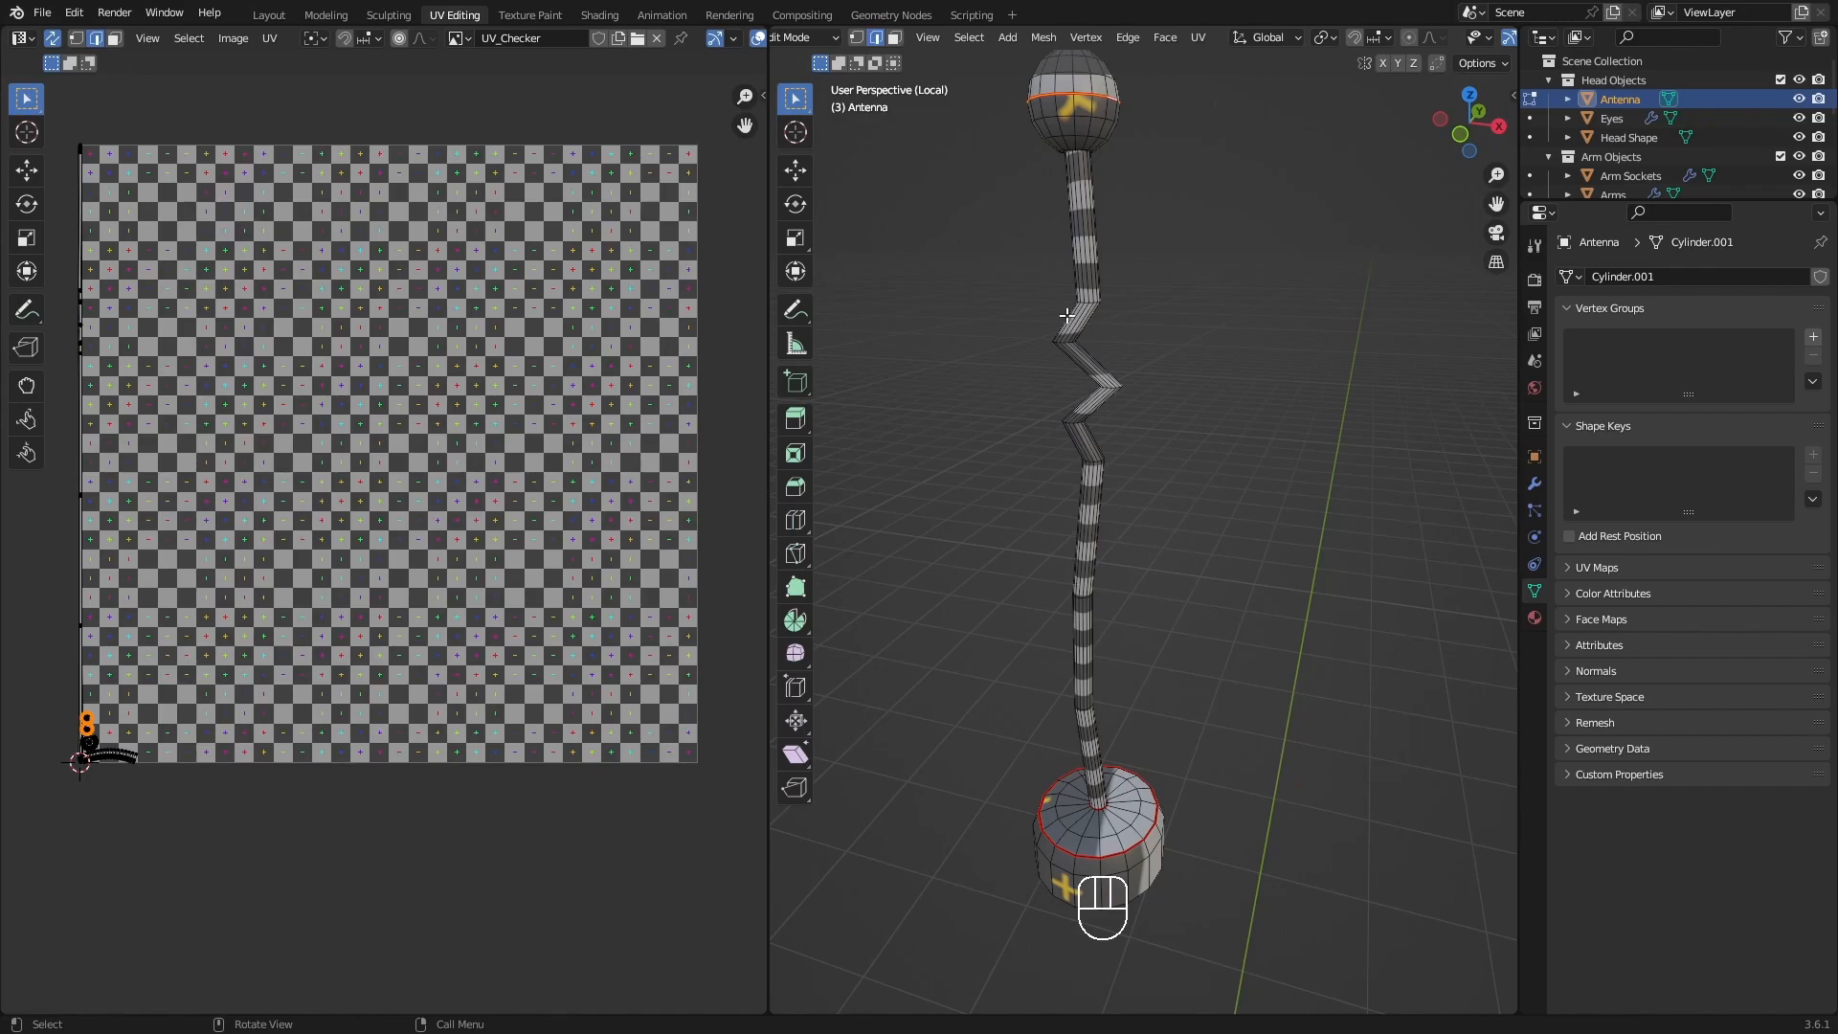
scroll(149, 518, "up", 3)
middle_click_drag(234, 506, 242, 554)
scroll(309, 488, "down", 1)
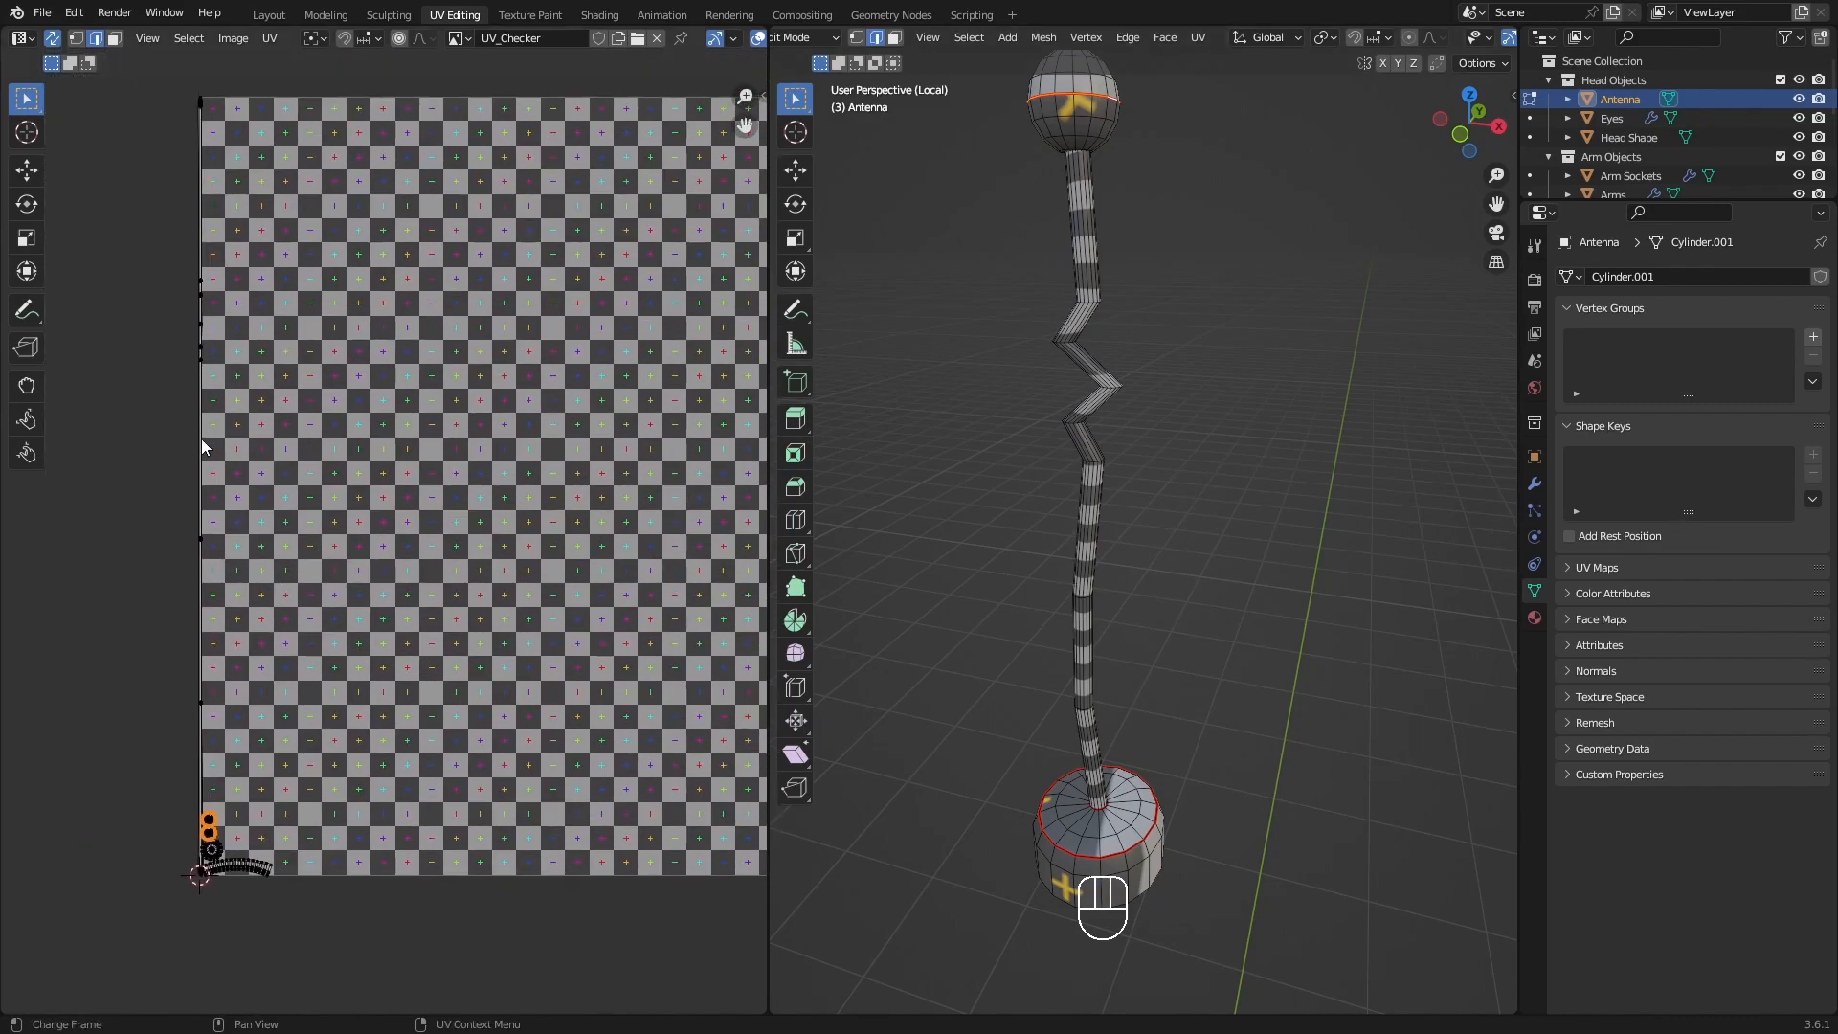
middle_click_drag(574, 479, 369, 491)
scroll(413, 454, "down", 1)
middle_click_drag(1028, 560, 1079, 513, "shift")
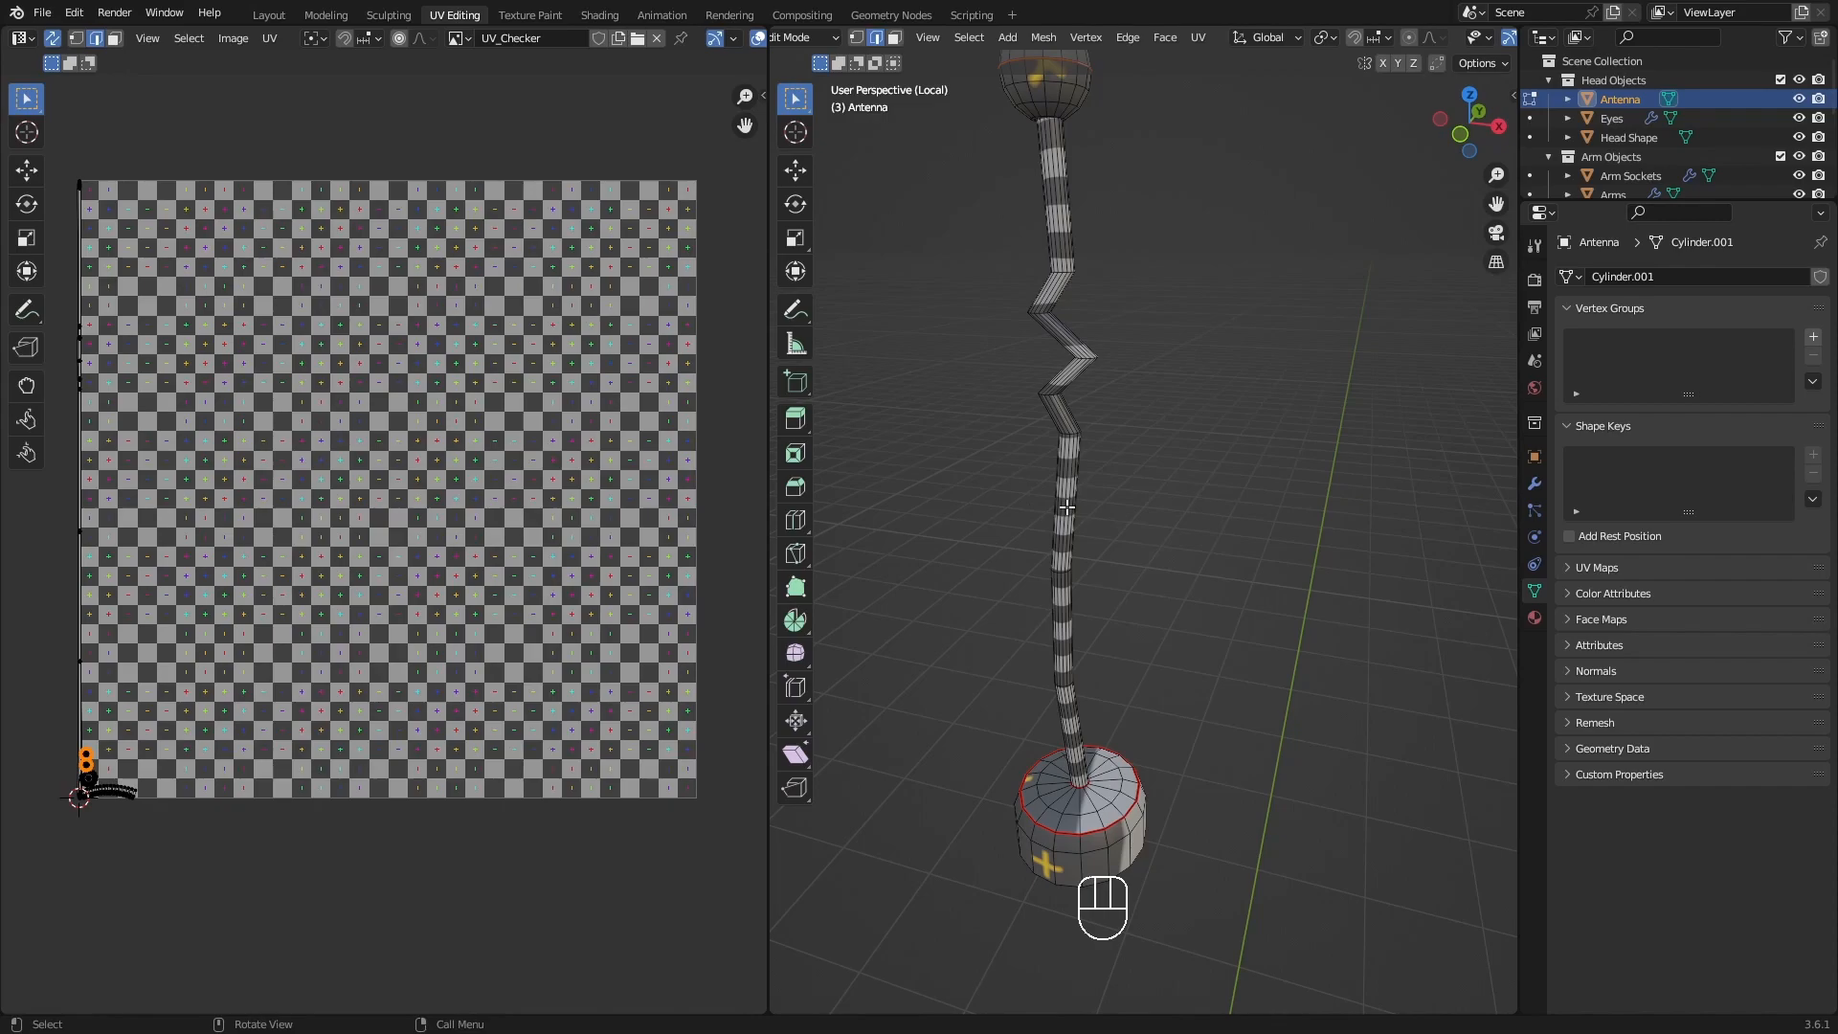
middle_click_drag(1066, 506, 1067, 524, "shift")
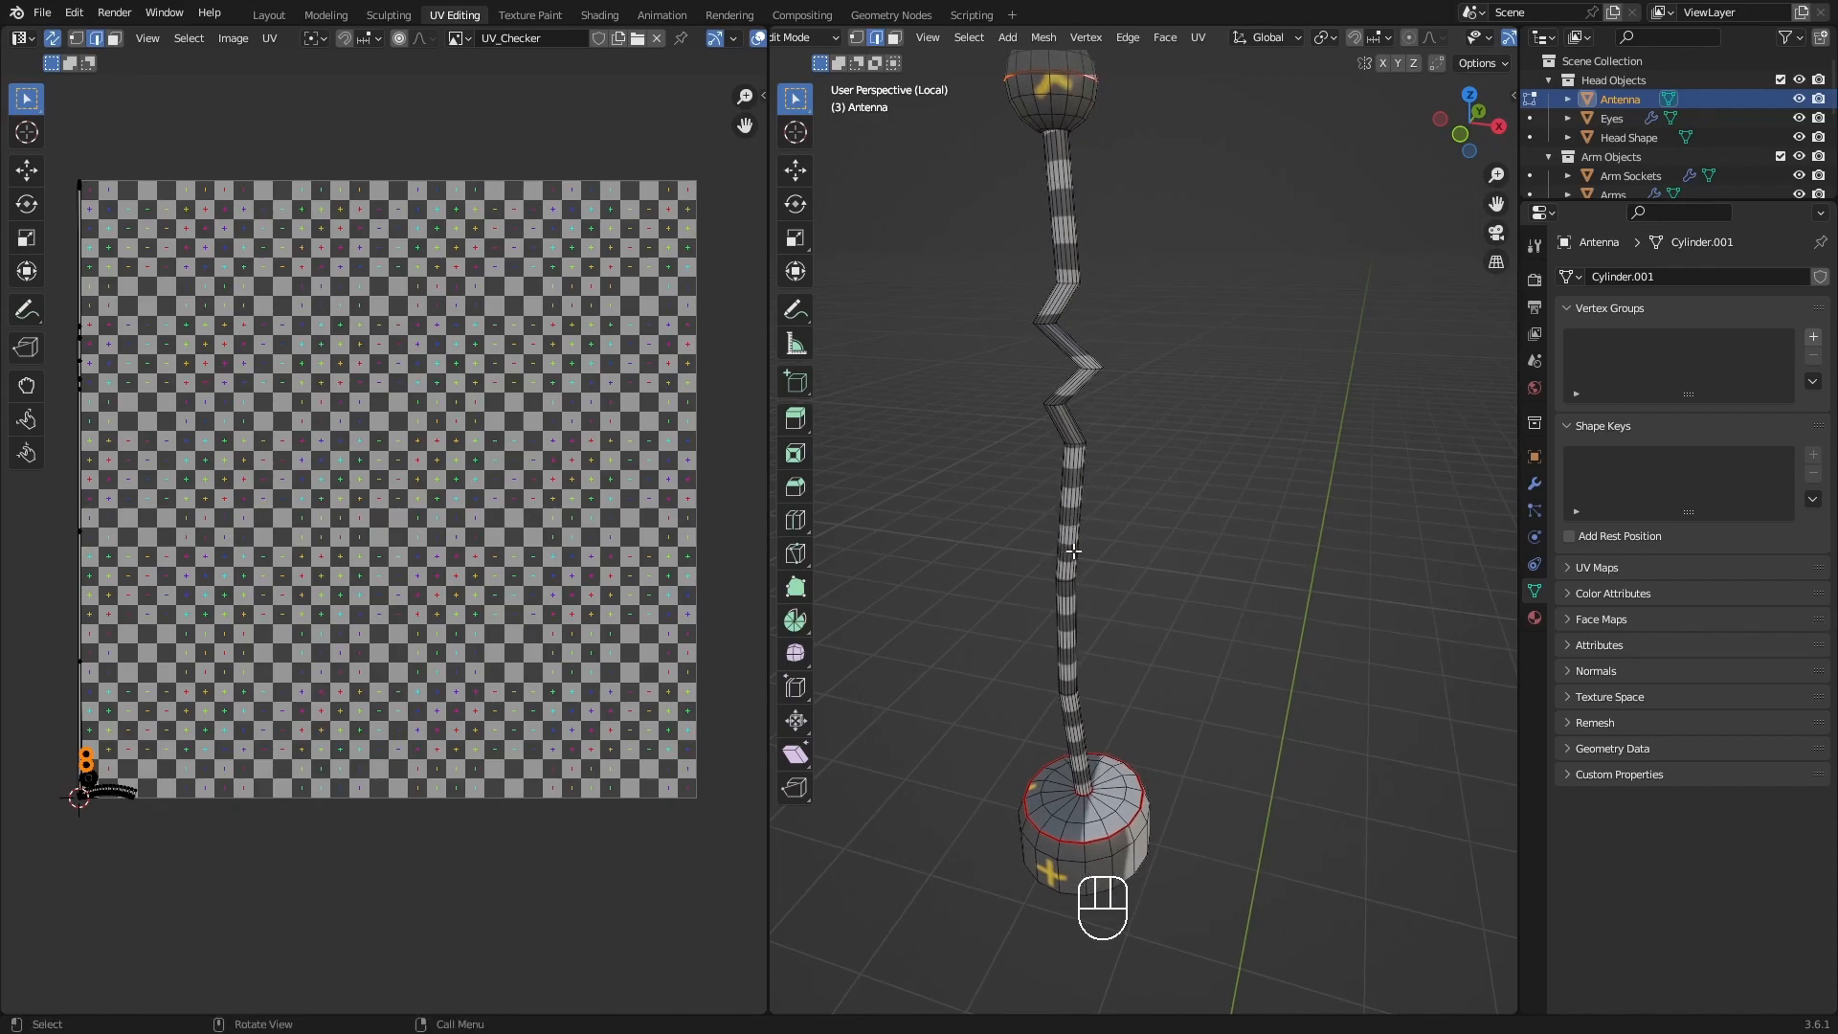
Switch to face selection, select the rod's linked faces delimited by Seam, and check how far the selection extends.
key("3")
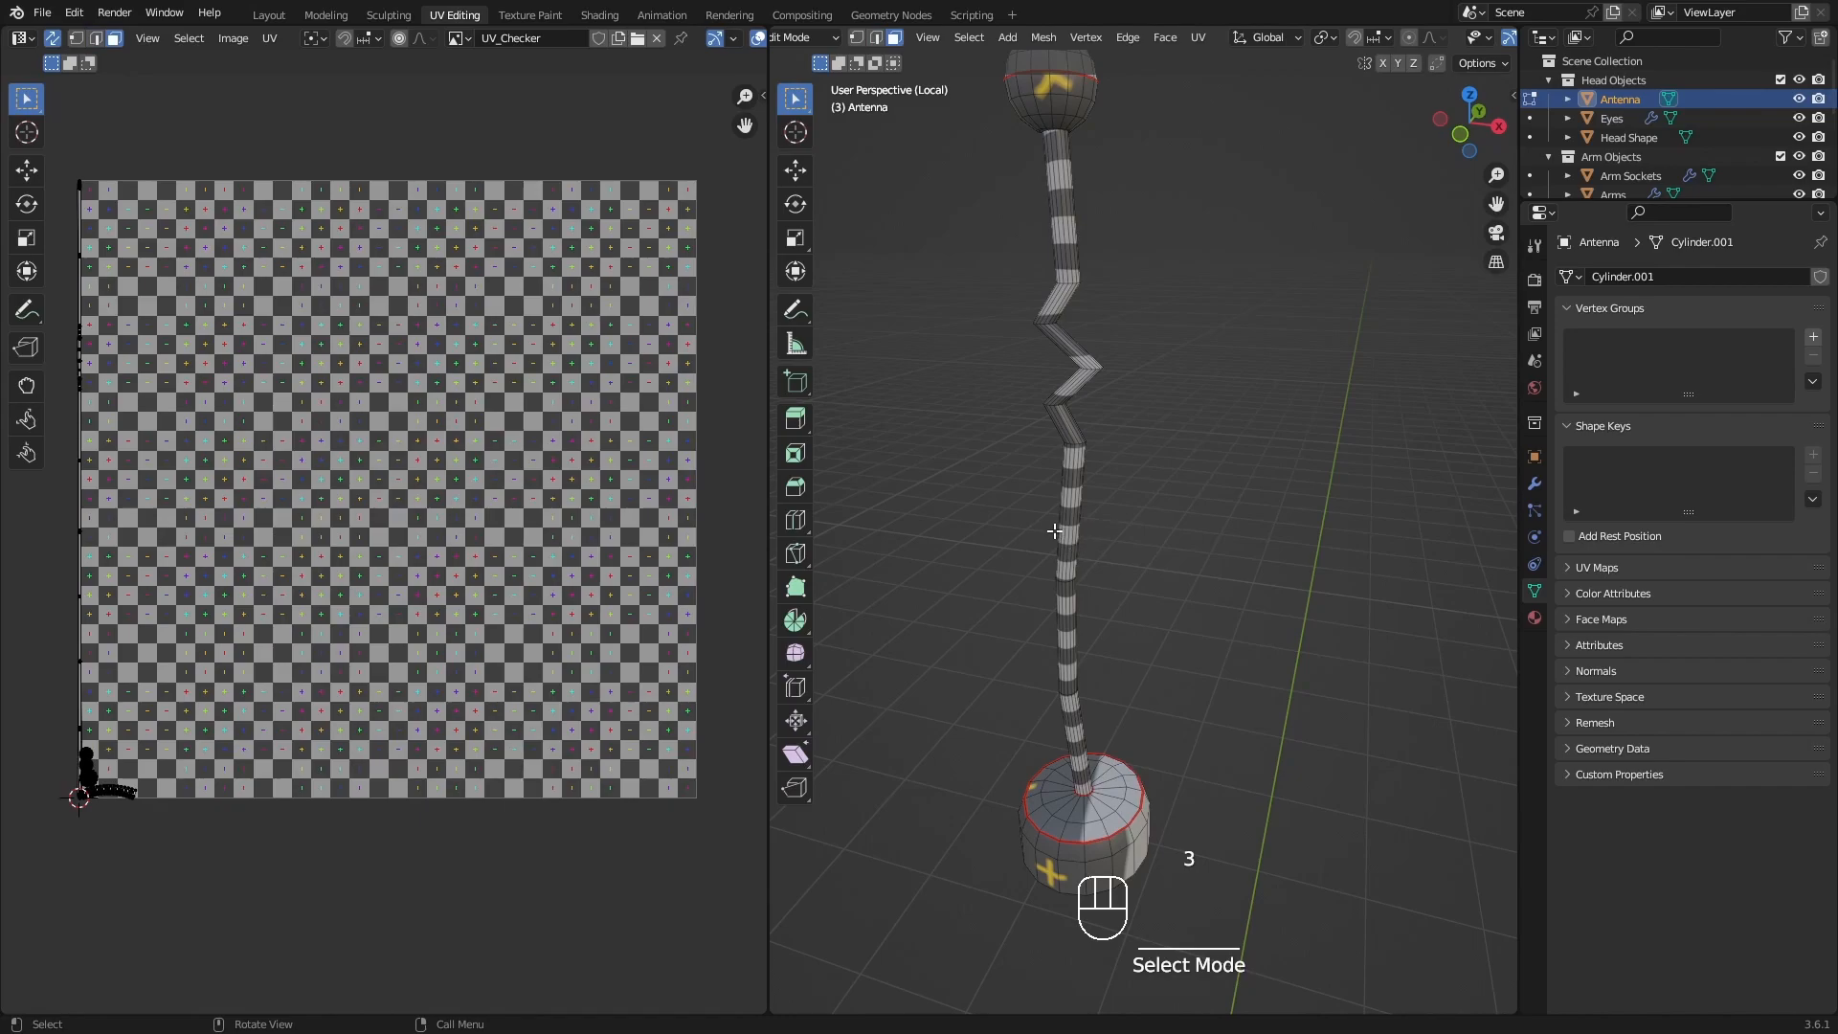
key("l")
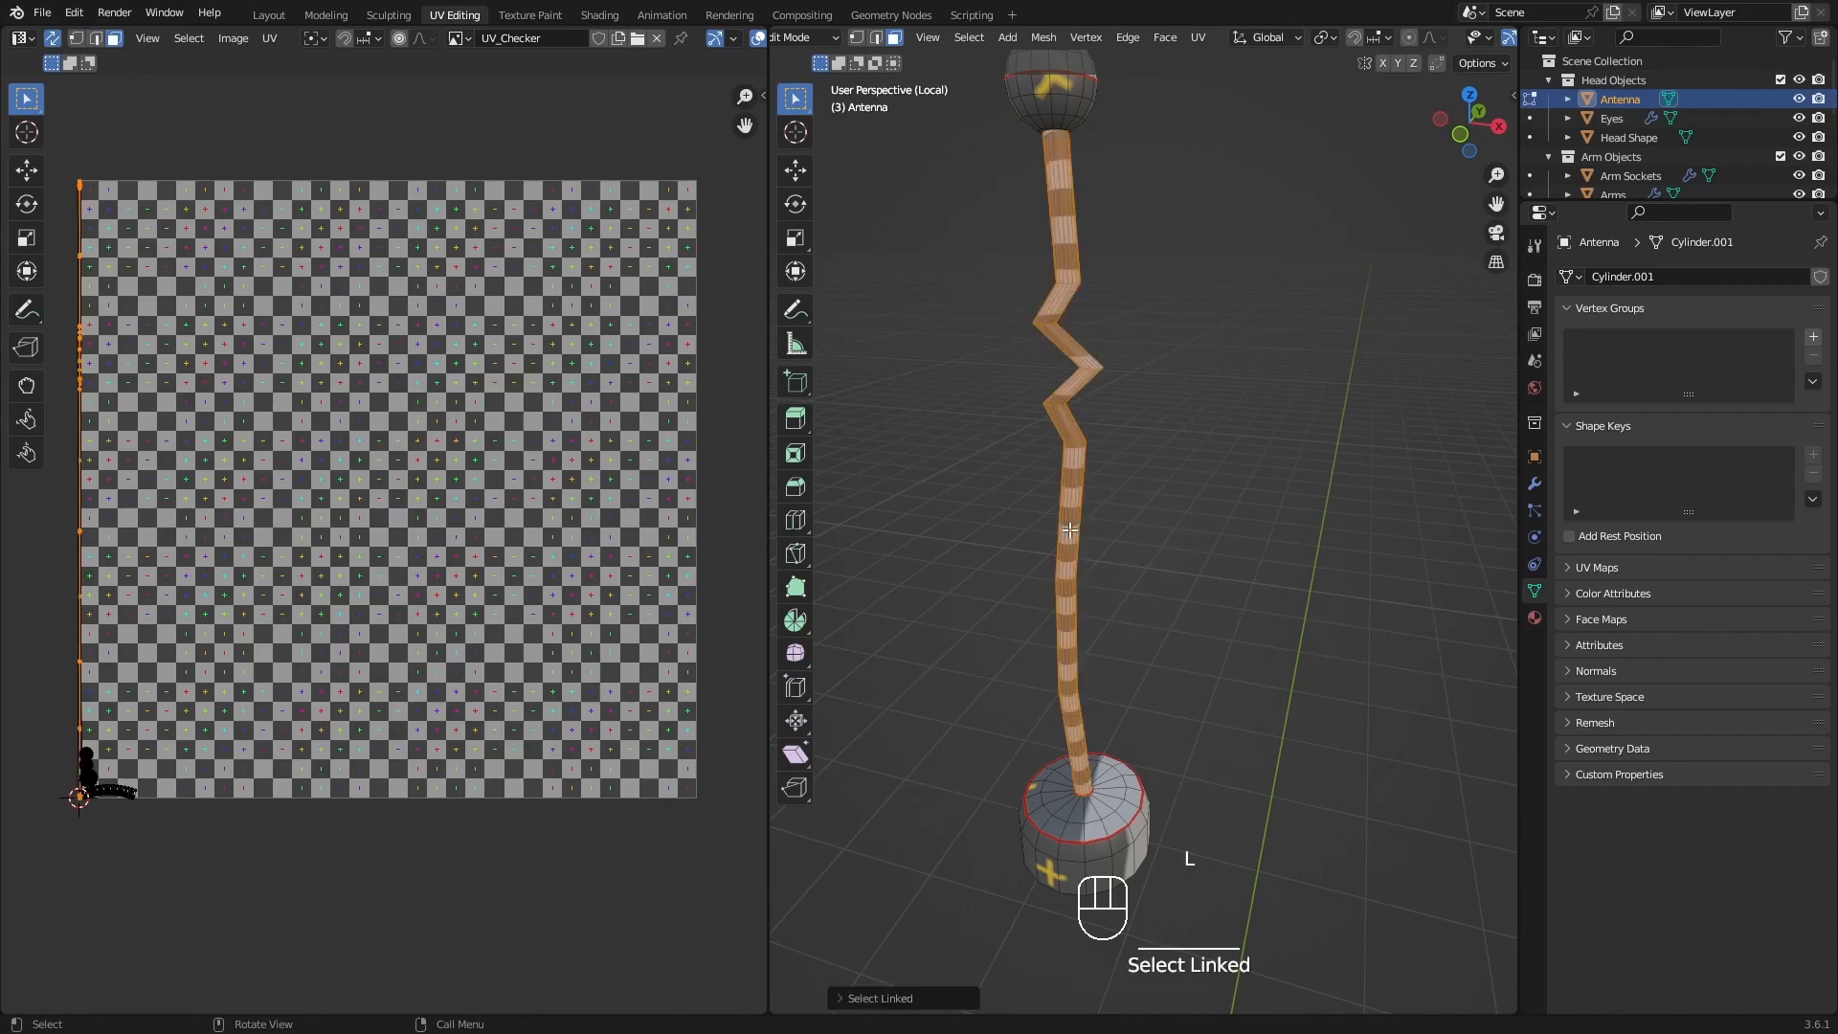
middle_click_drag(1149, 566, 1127, 543, "shift")
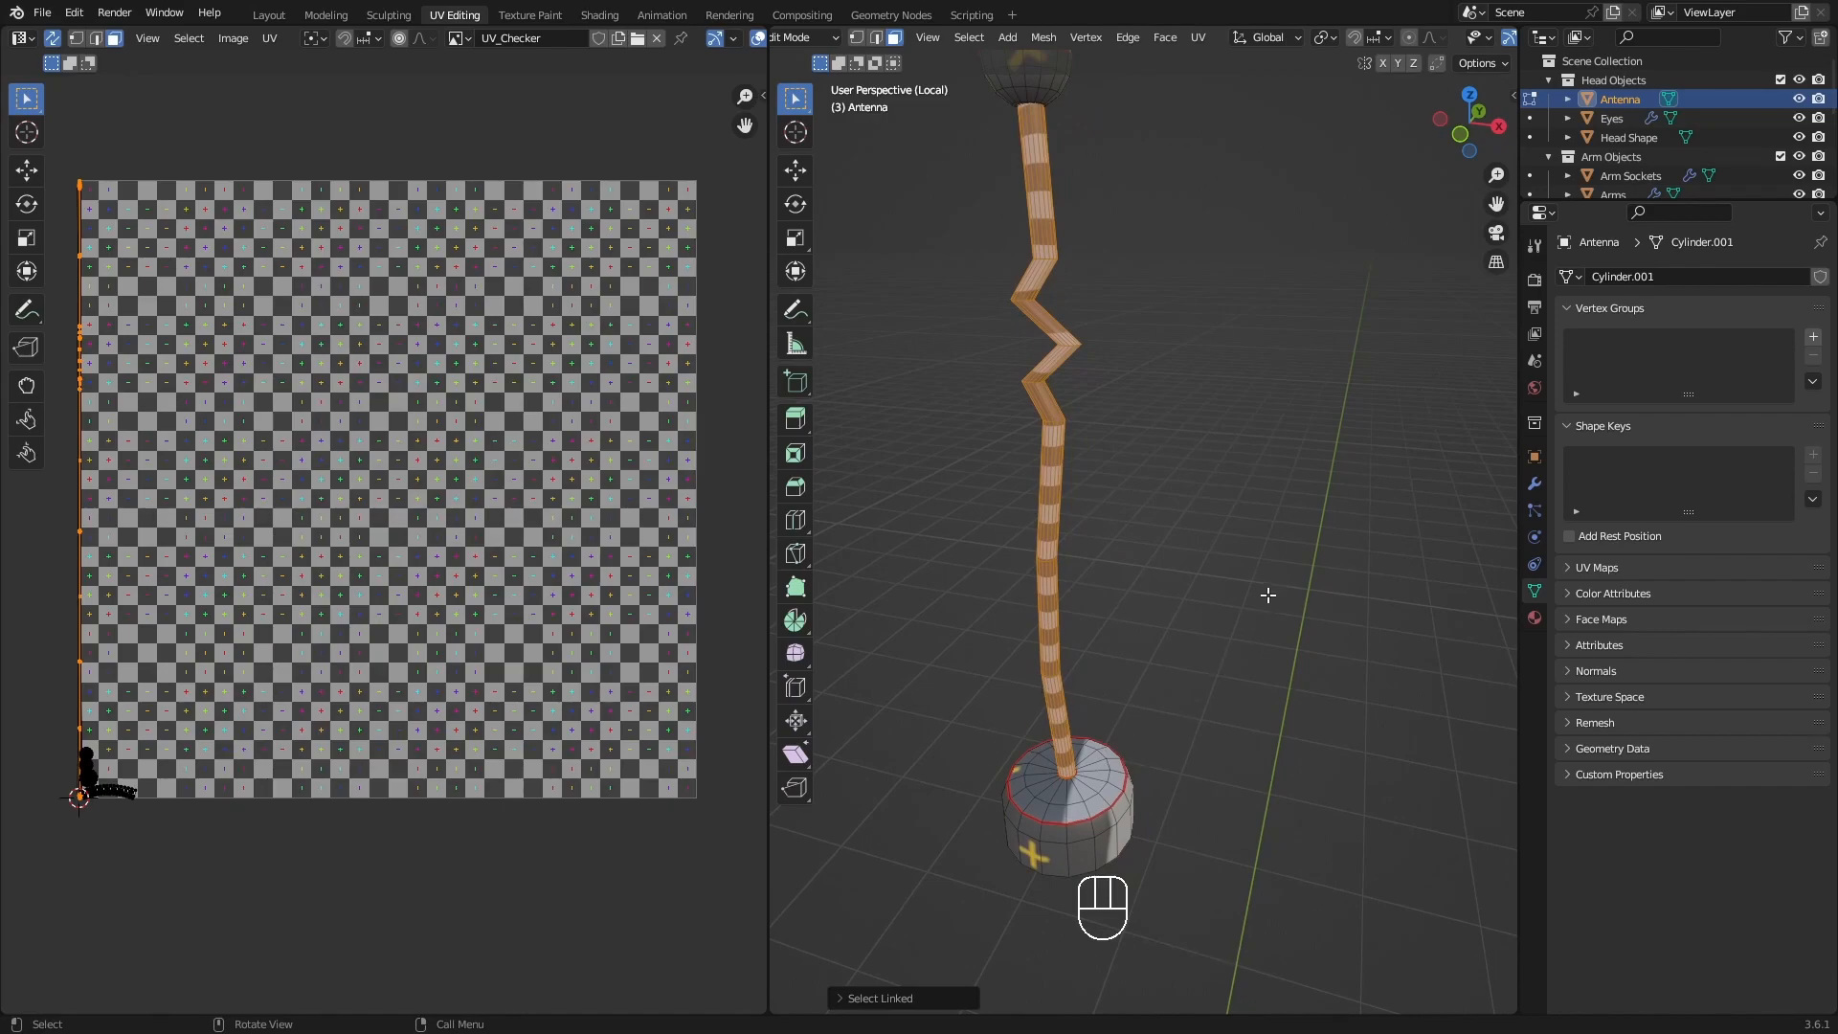
left_click(841, 999)
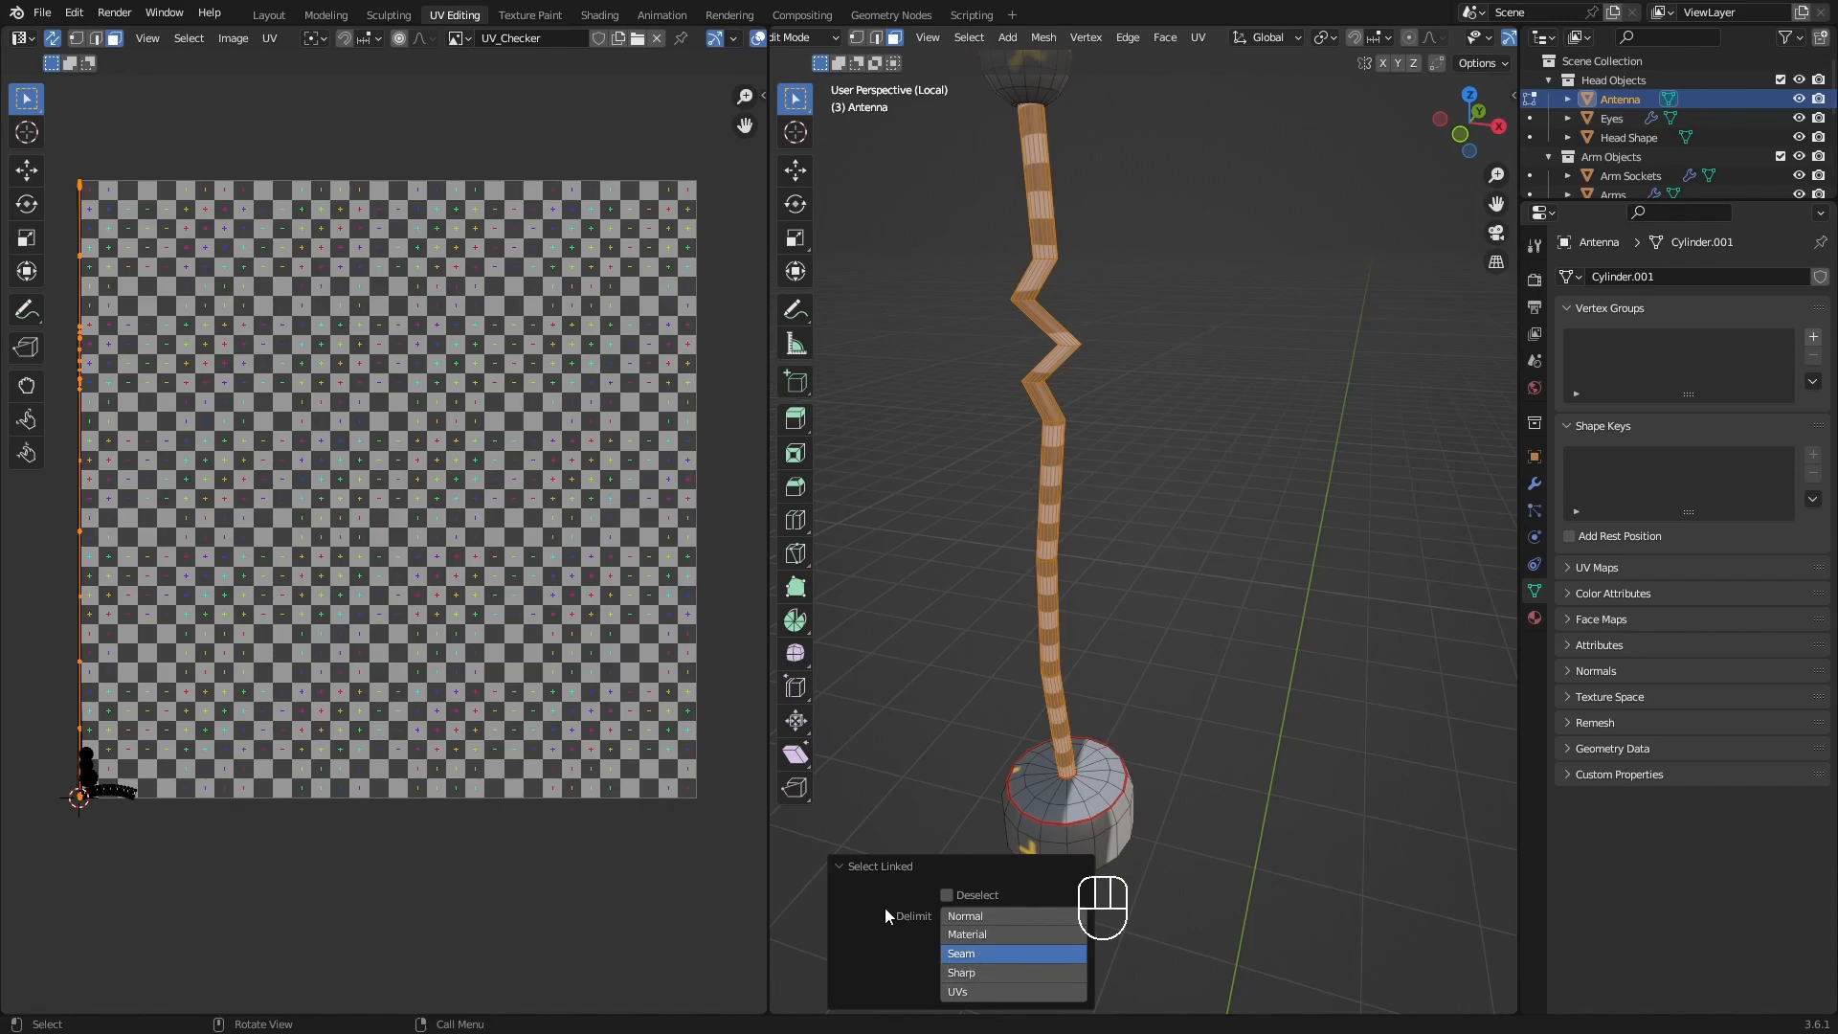
left_click(834, 866)
scroll(1039, 864, "up", 6)
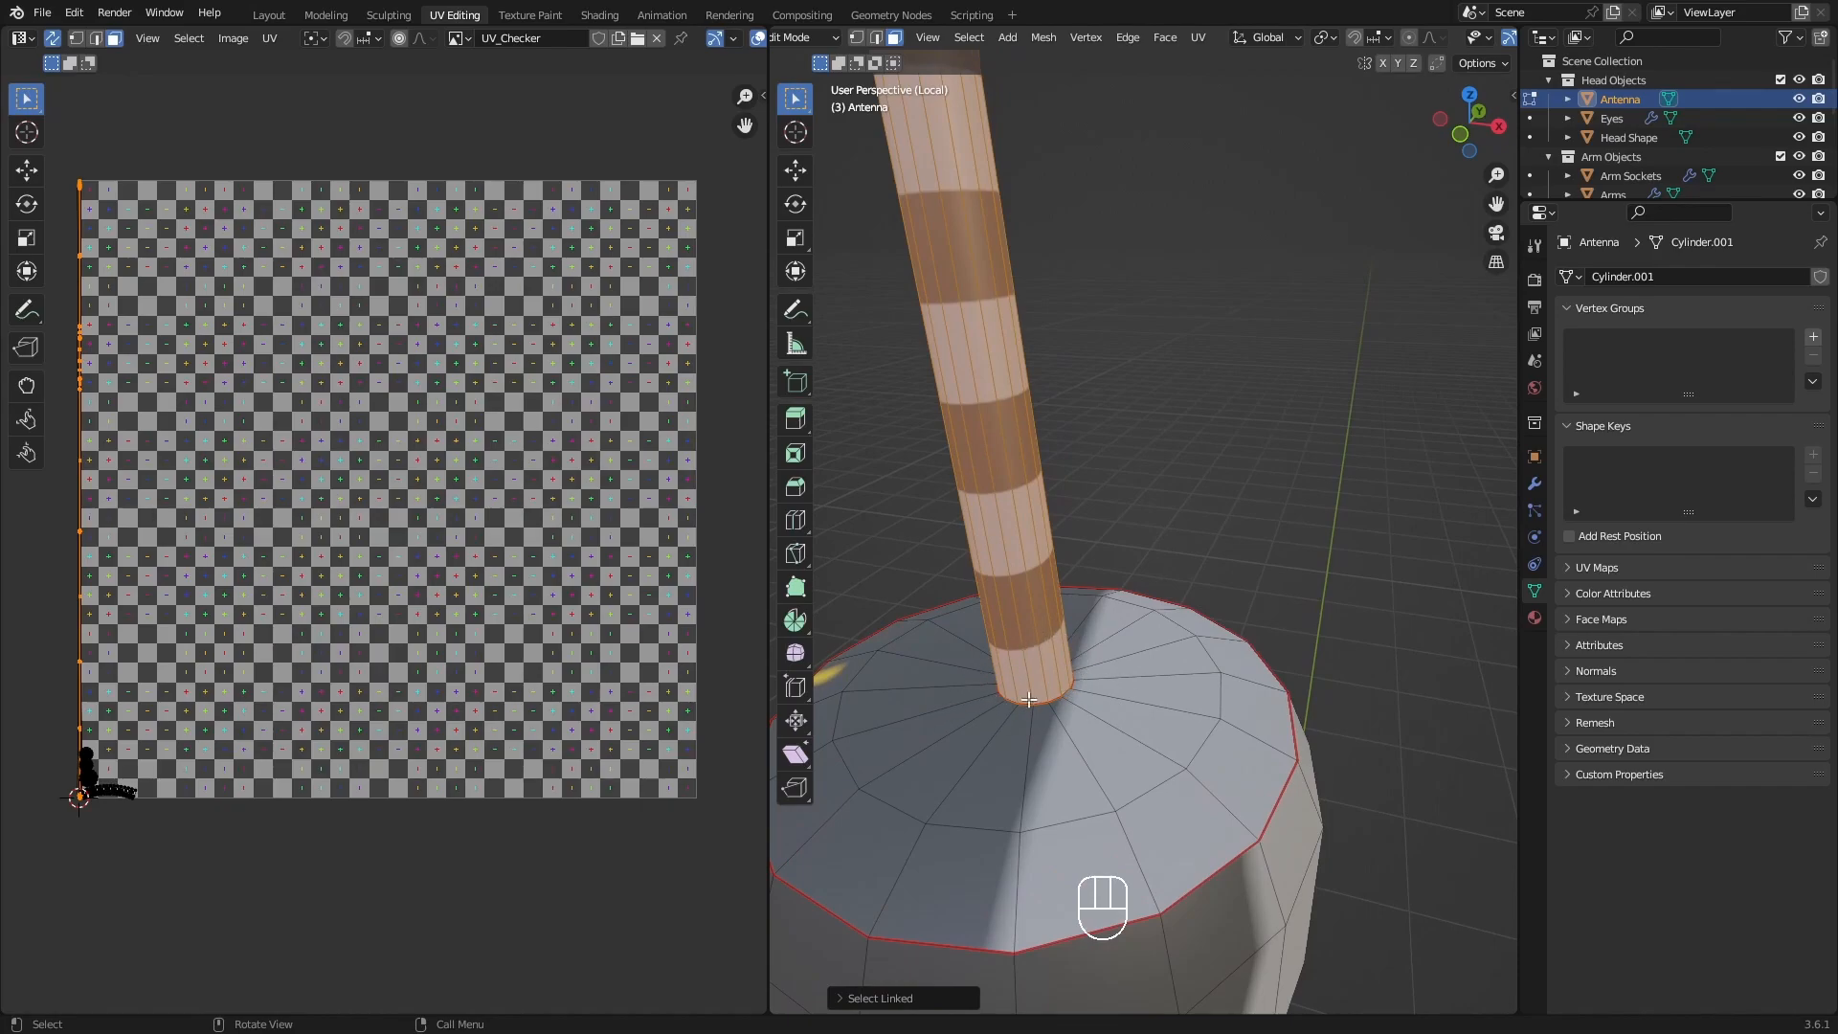
scroll(1083, 629, "down", 5)
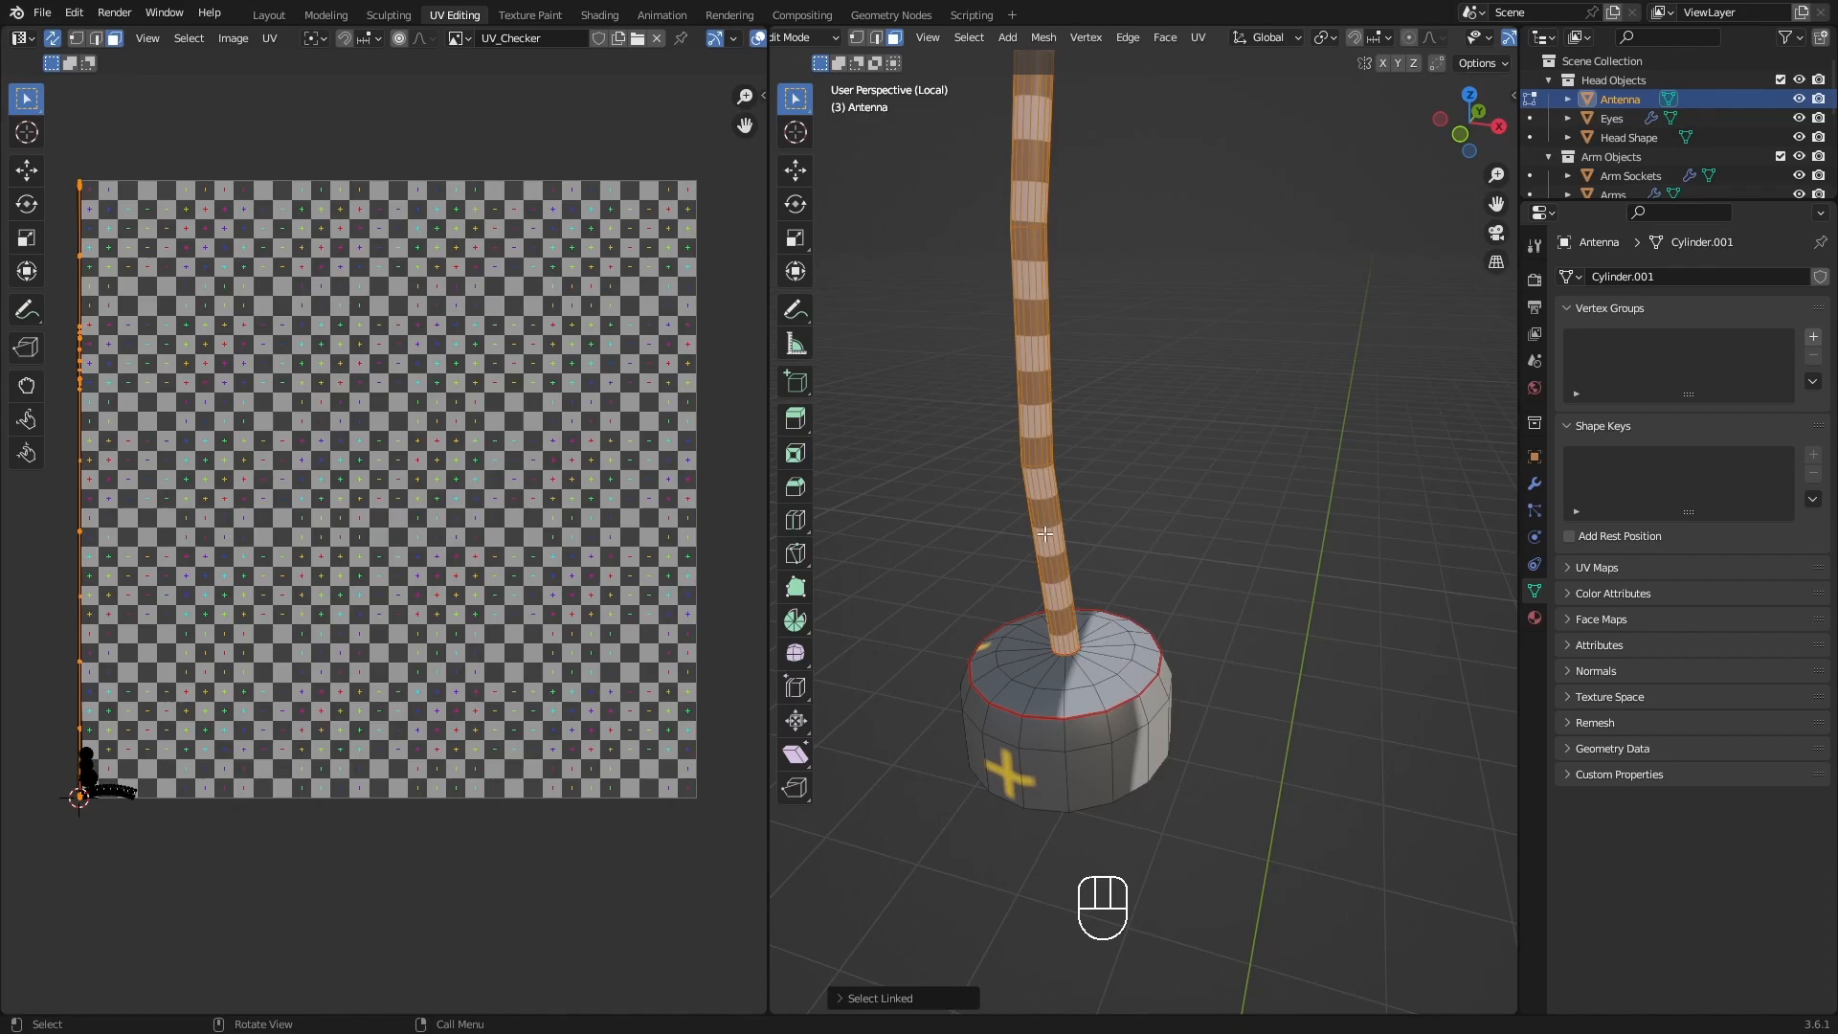
scroll(1022, 273, "down", 2)
middle_click_drag(1048, 392, 1059, 654, "shift")
scroll(1053, 456, "down", 2)
middle_click_drag(1059, 477, 1071, 476, "shift")
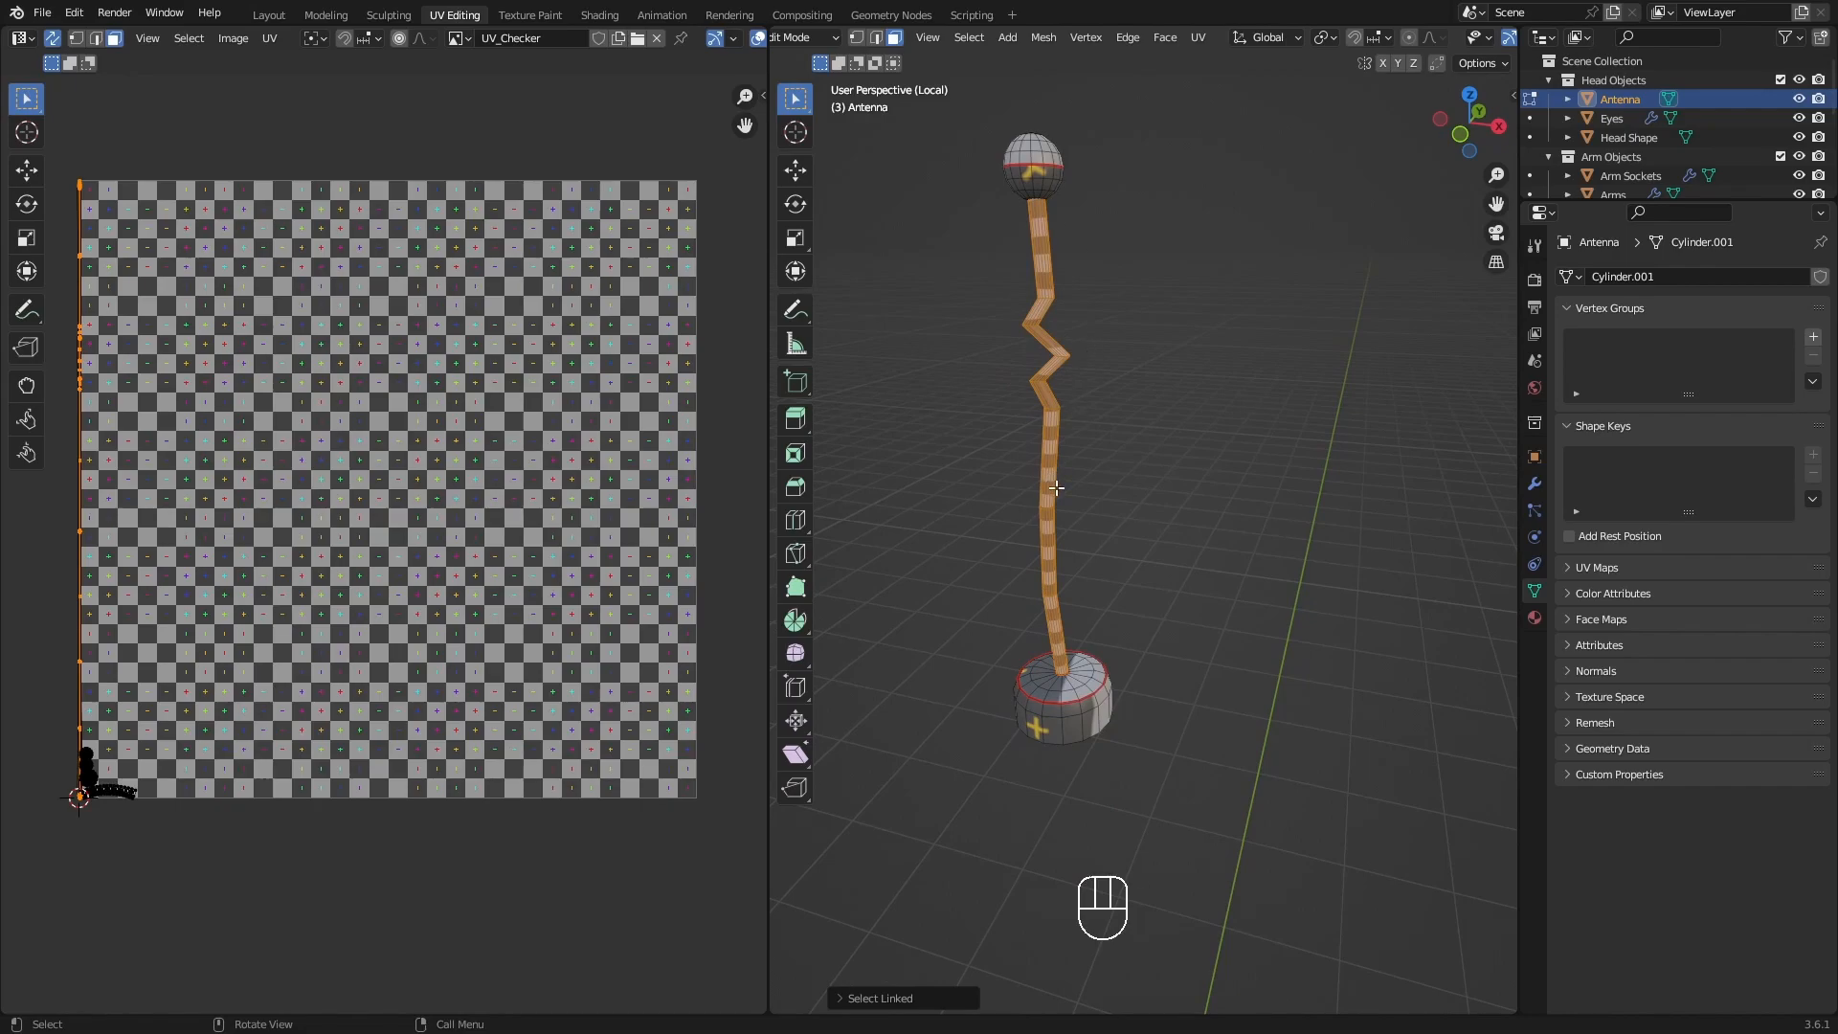
scroll(1110, 672, "up", 4)
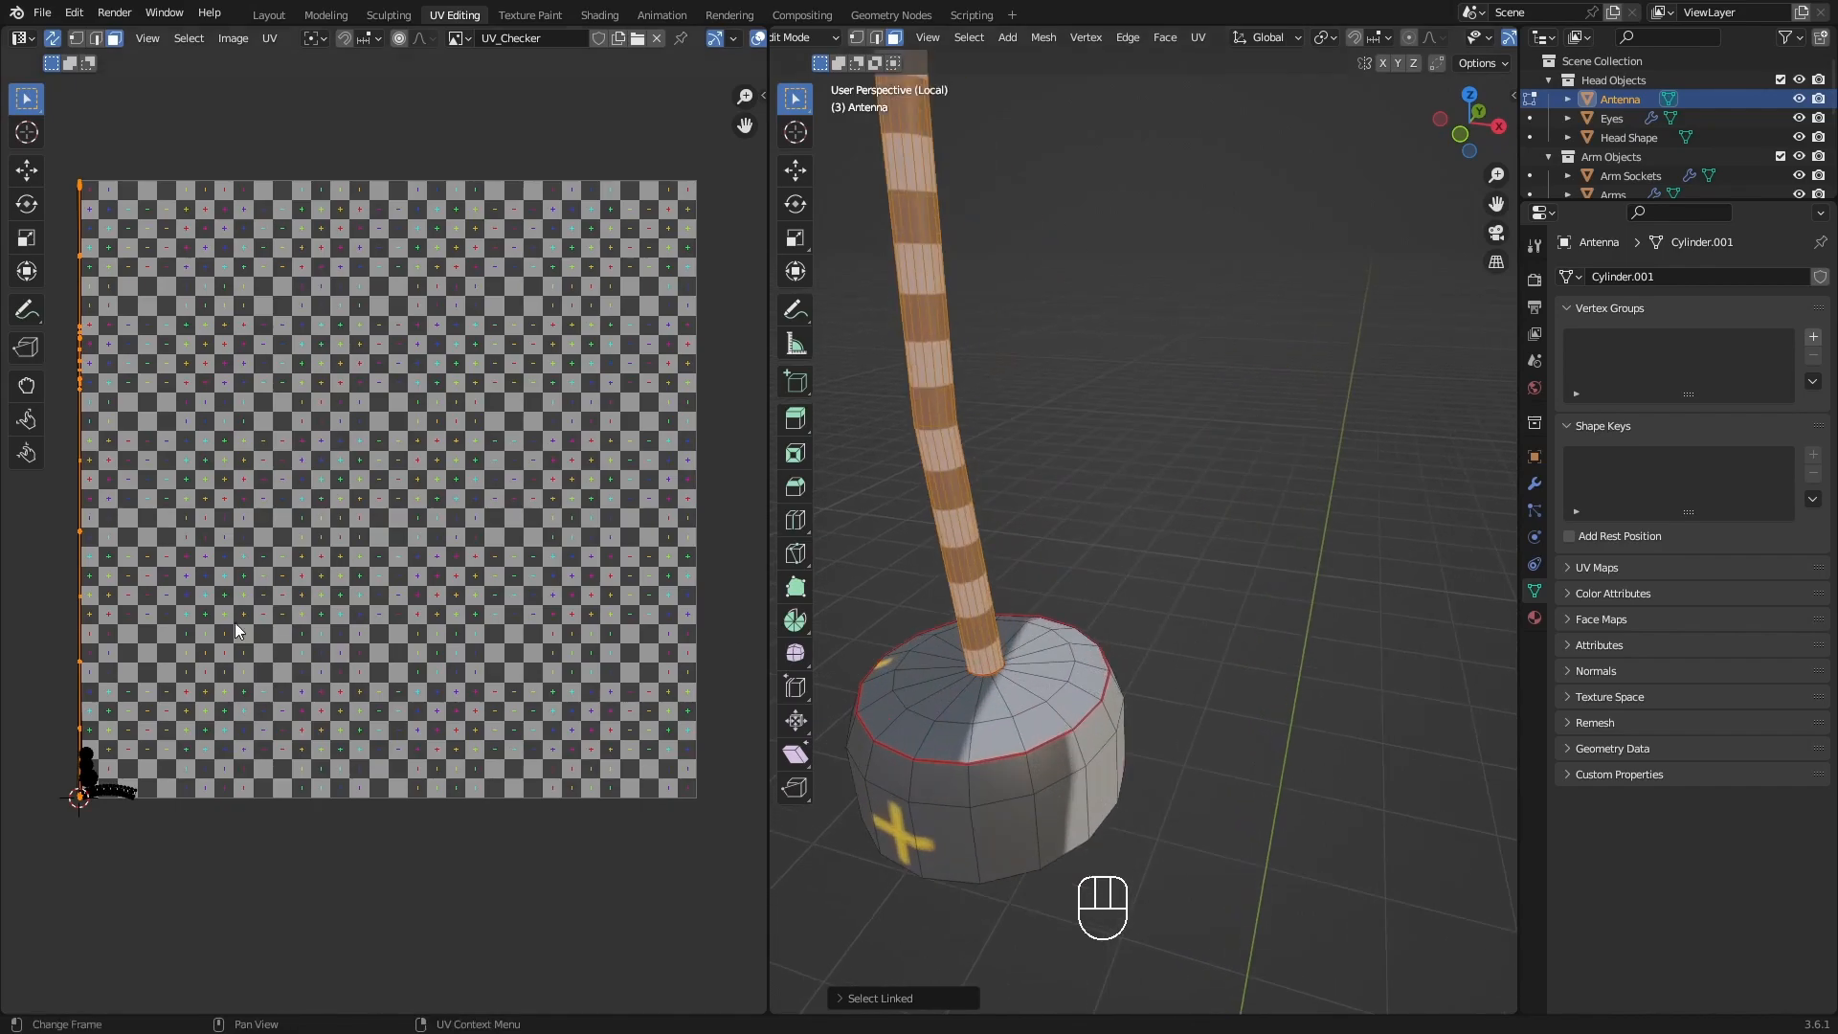
Clear the selection and select the base's side island in the UV layout to see which faces it covers.
scroll(238, 659, "up", 8)
middle_click_drag(199, 657, 572, 583)
key("alt+a")
key("l")
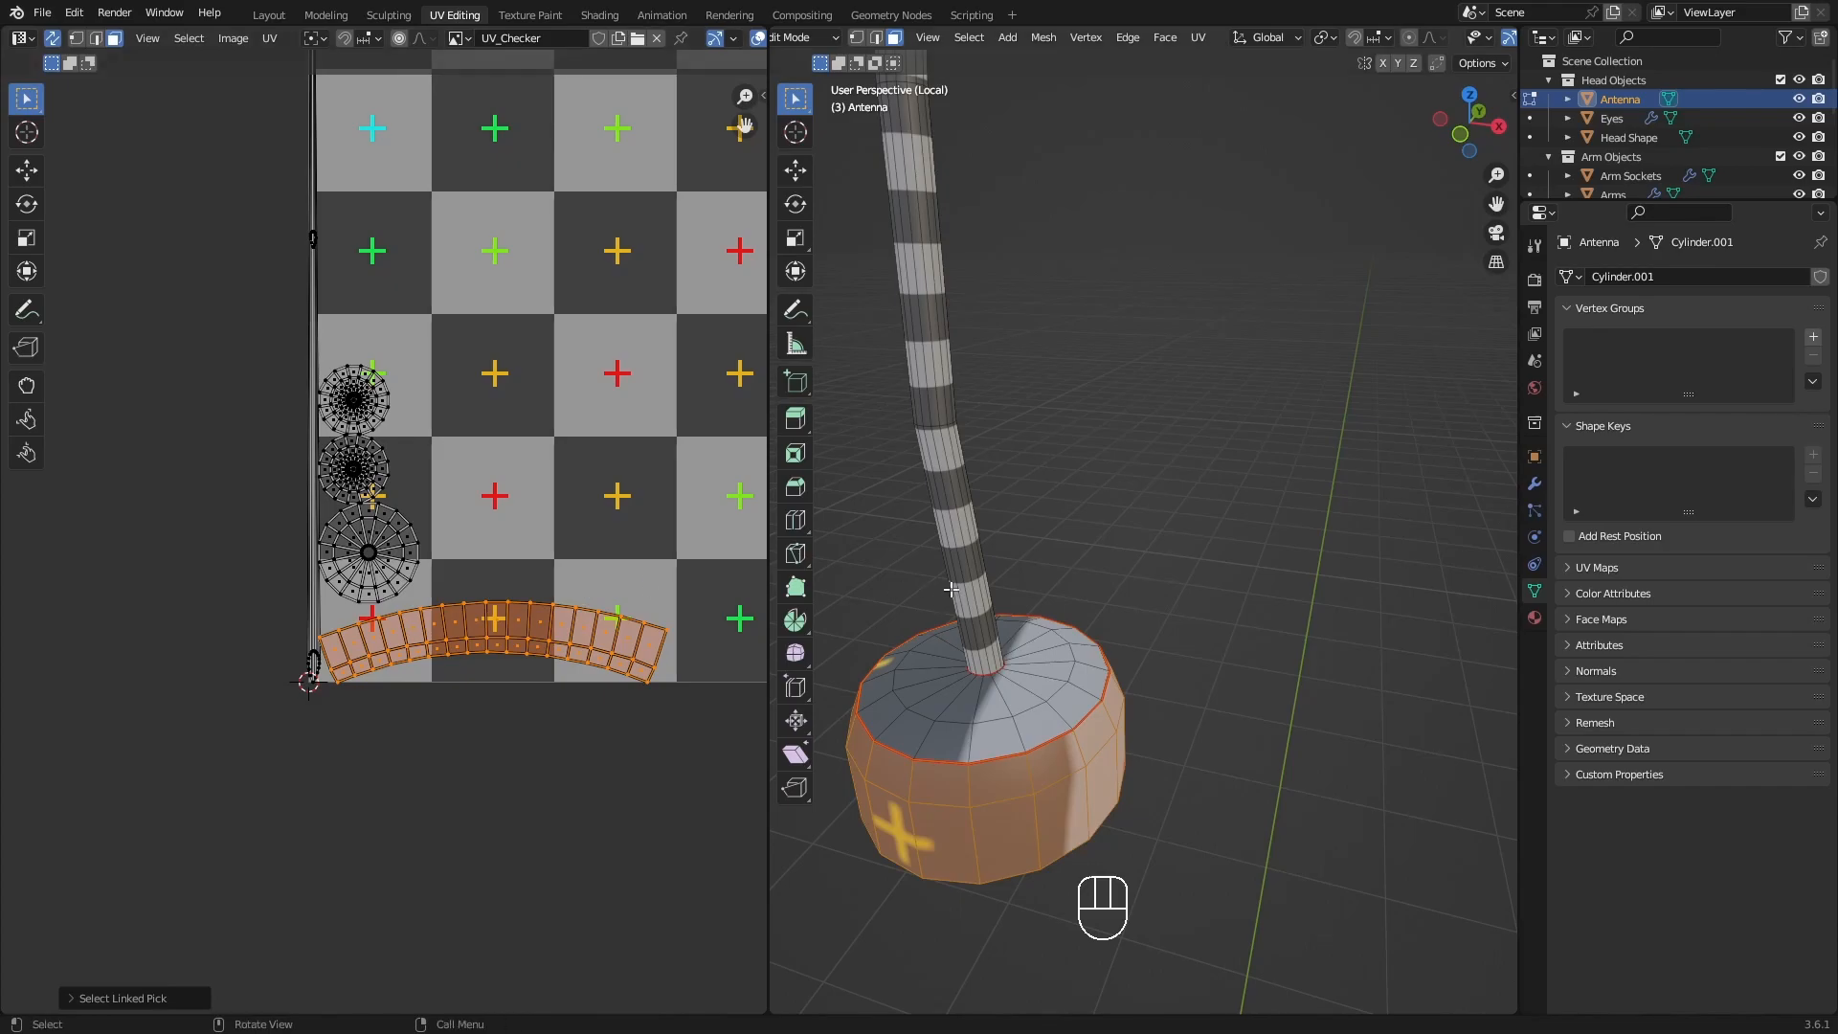
Select only the rod's linked faces and hide all unselected parts of the antenna.
key("alt+a")
key("l")
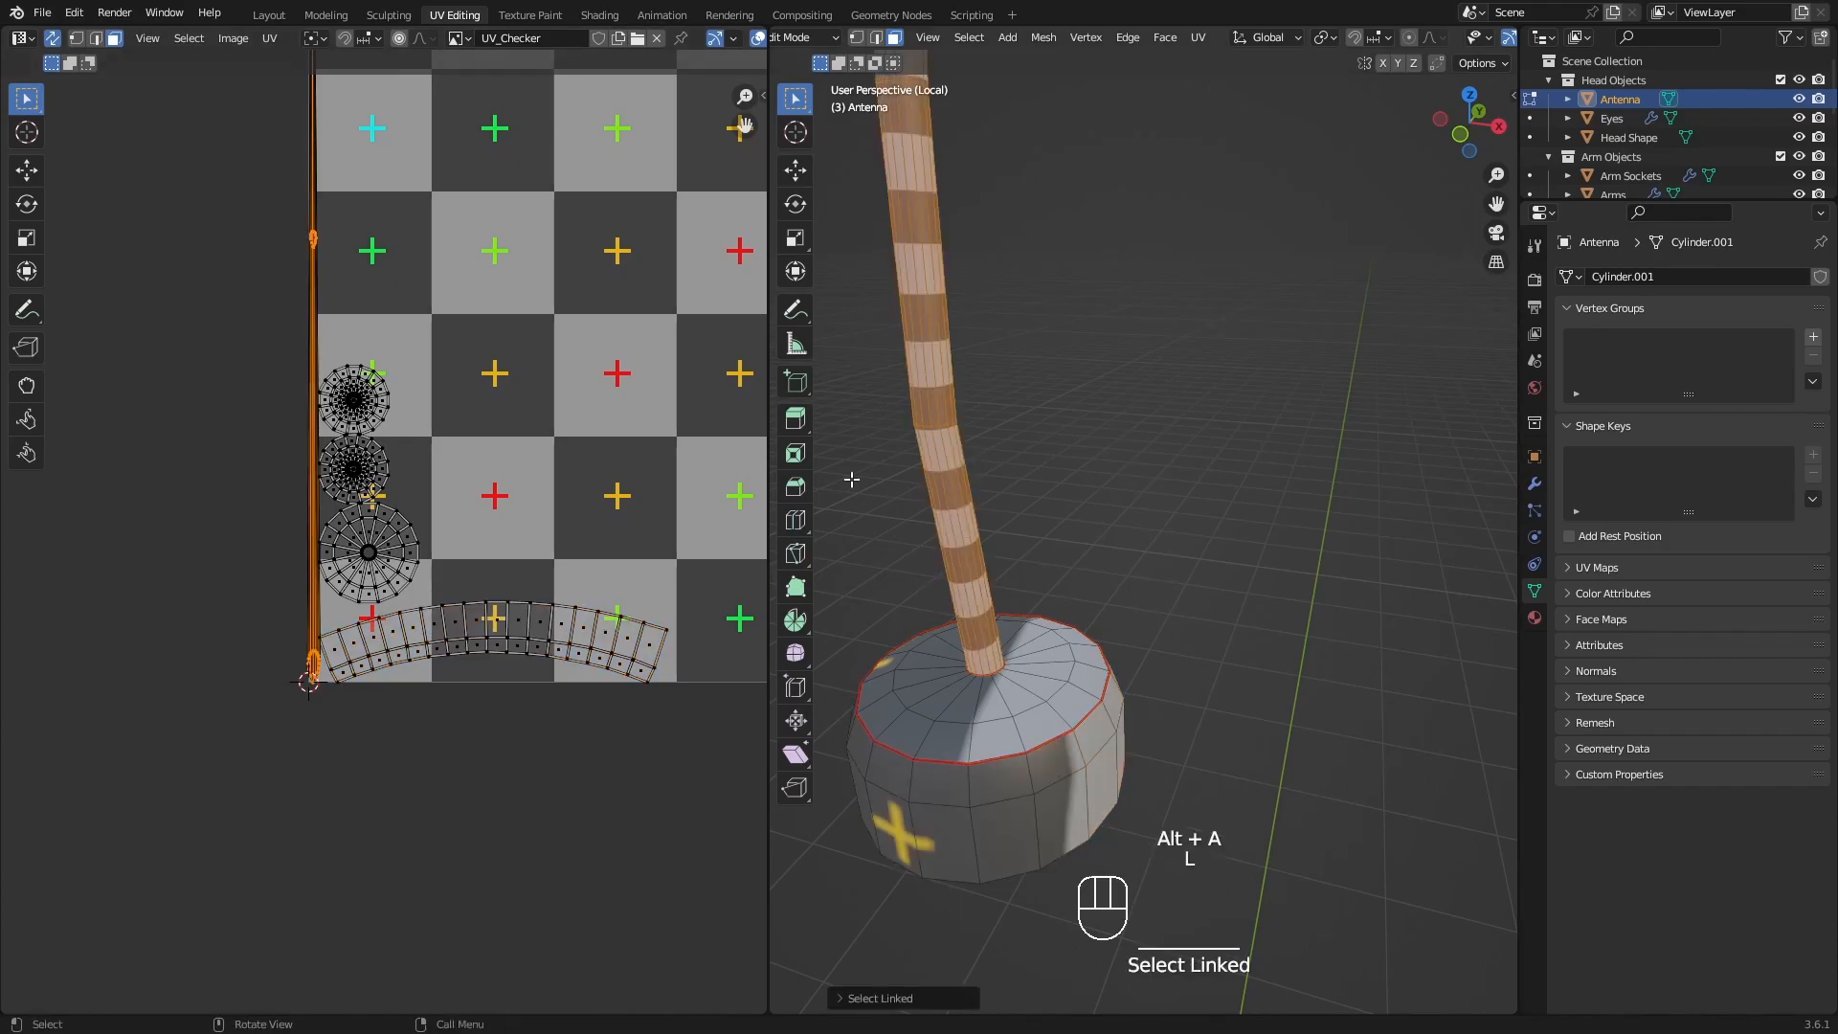
scroll(962, 465, "down", 2)
middle_click_drag(985, 382, 1049, 536, "shift")
scroll(1058, 498, "down", 5)
middle_click_drag(1070, 467, 1064, 539, "shift")
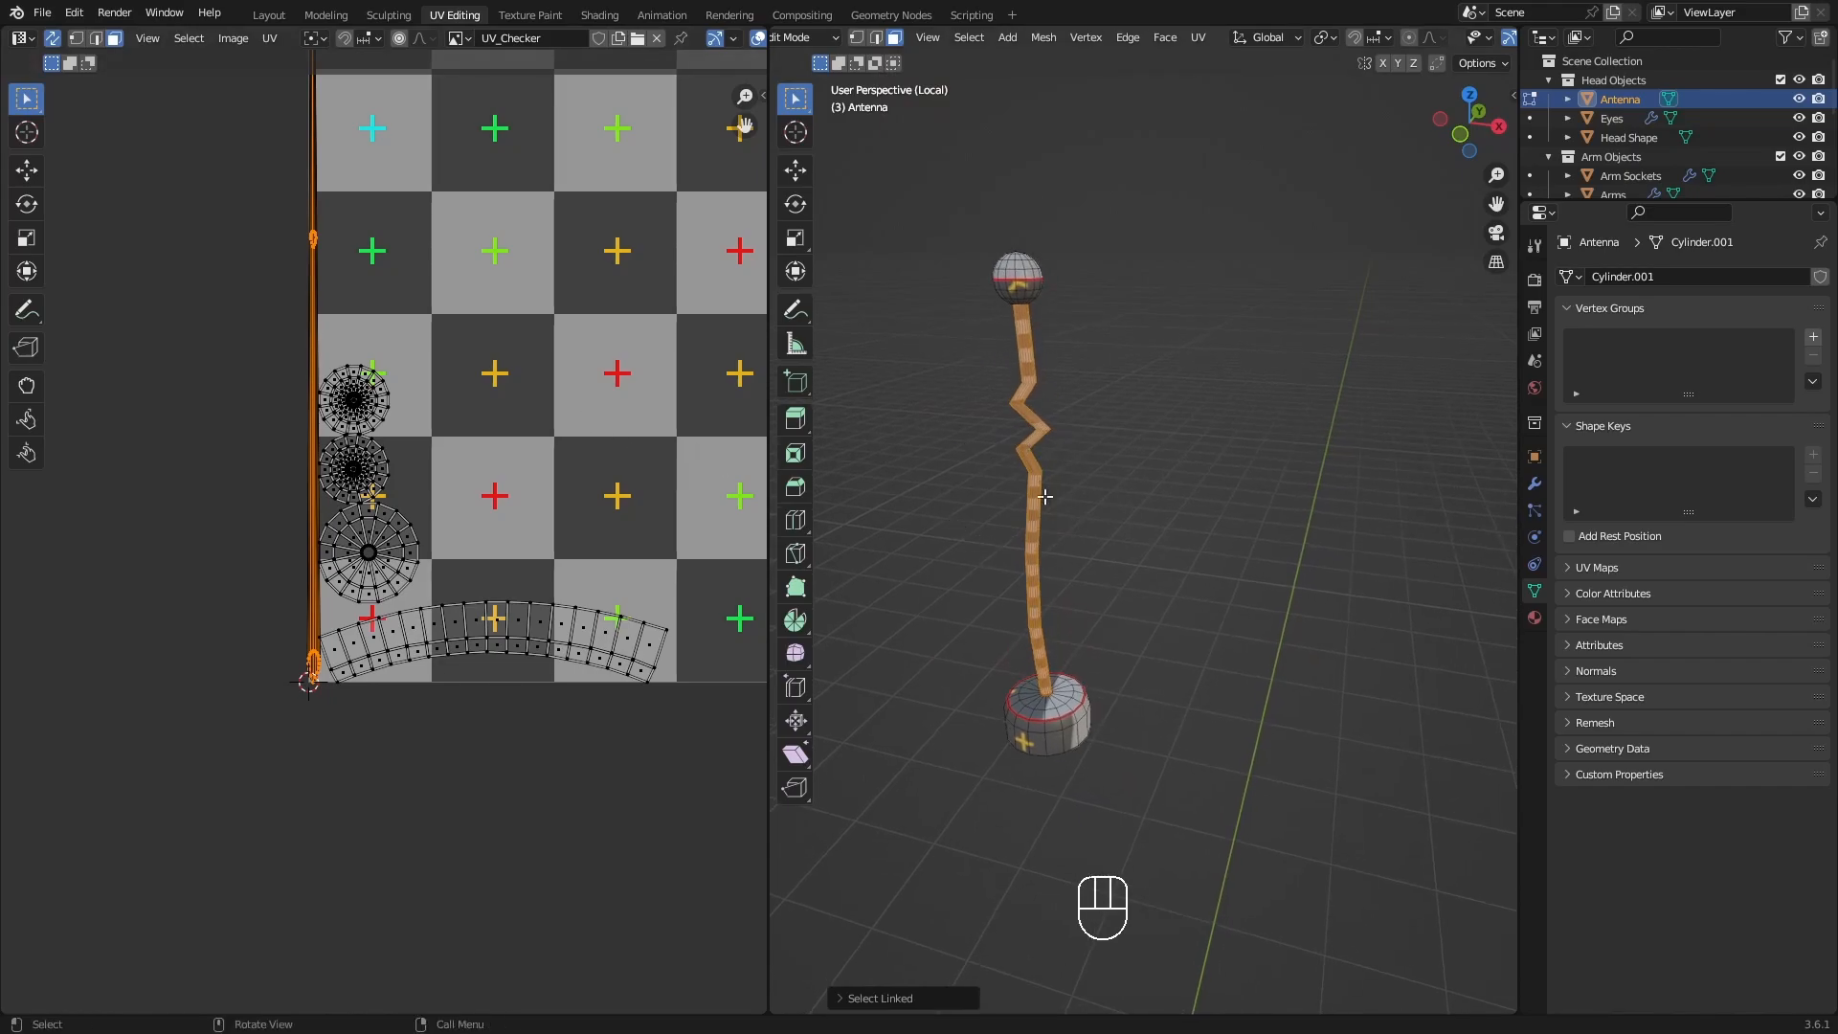
scroll(338, 177, "down", 3)
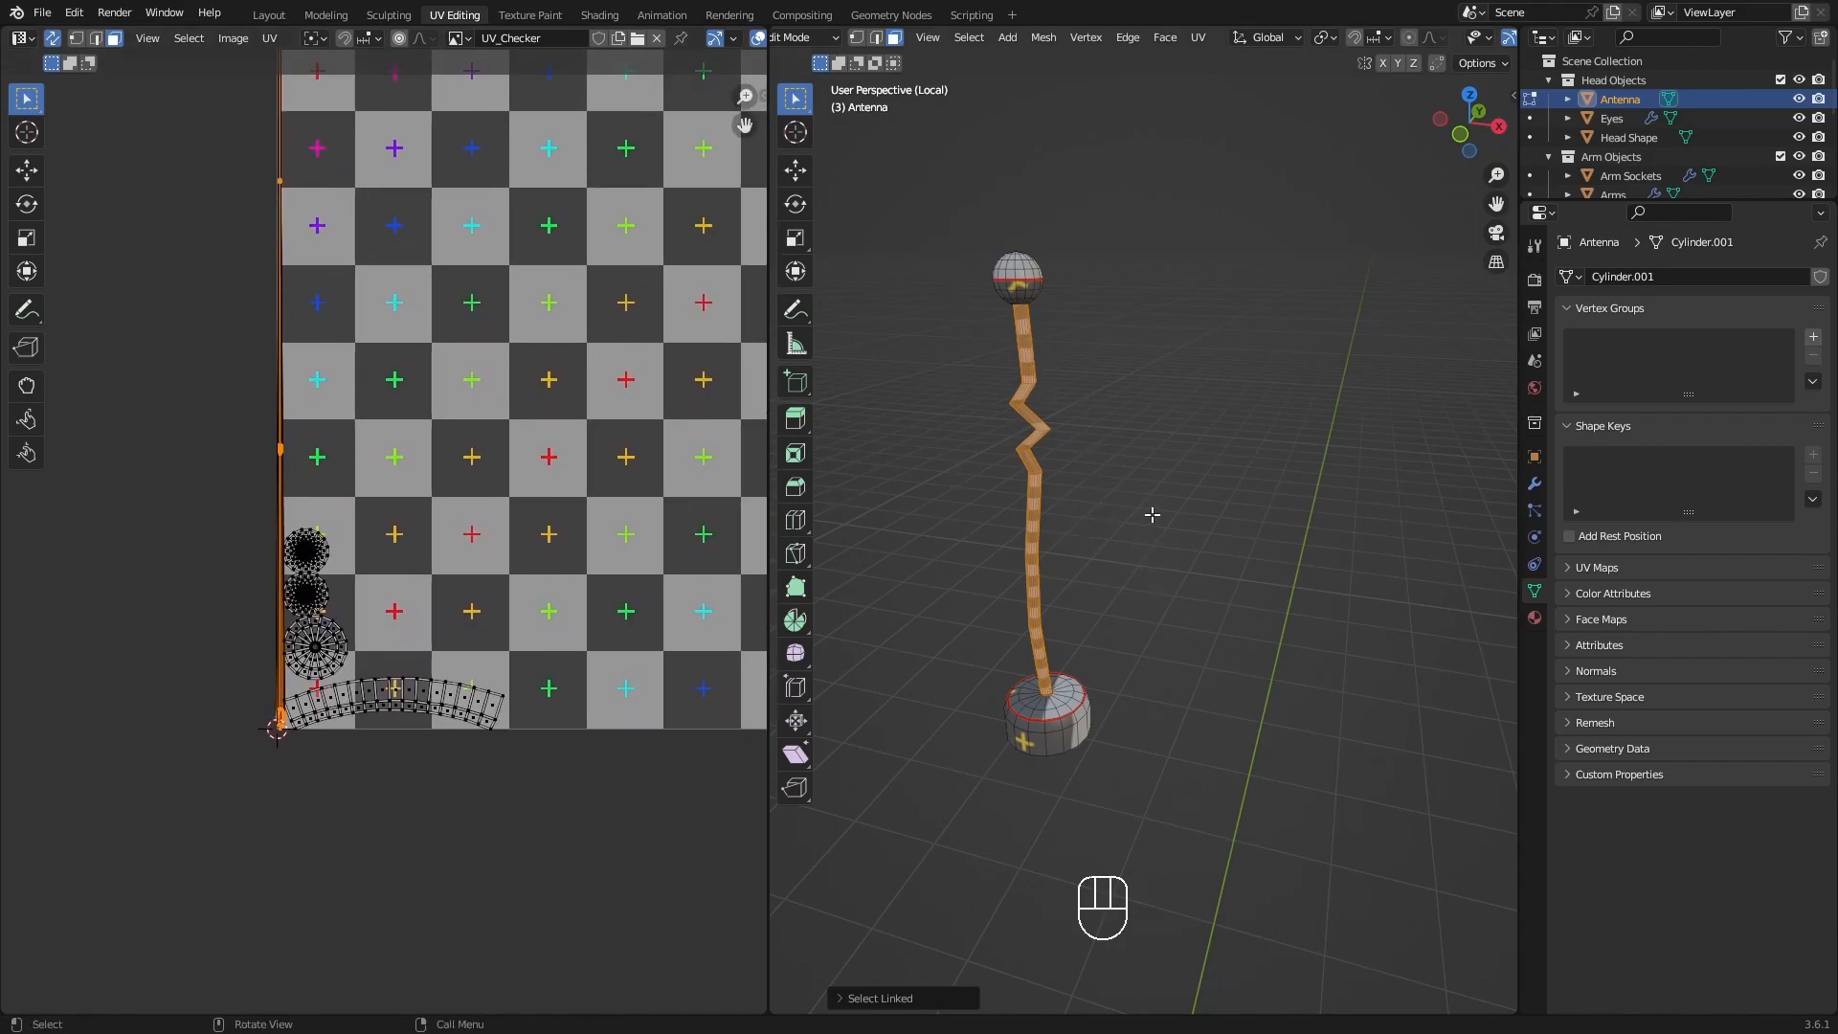
key("shift")
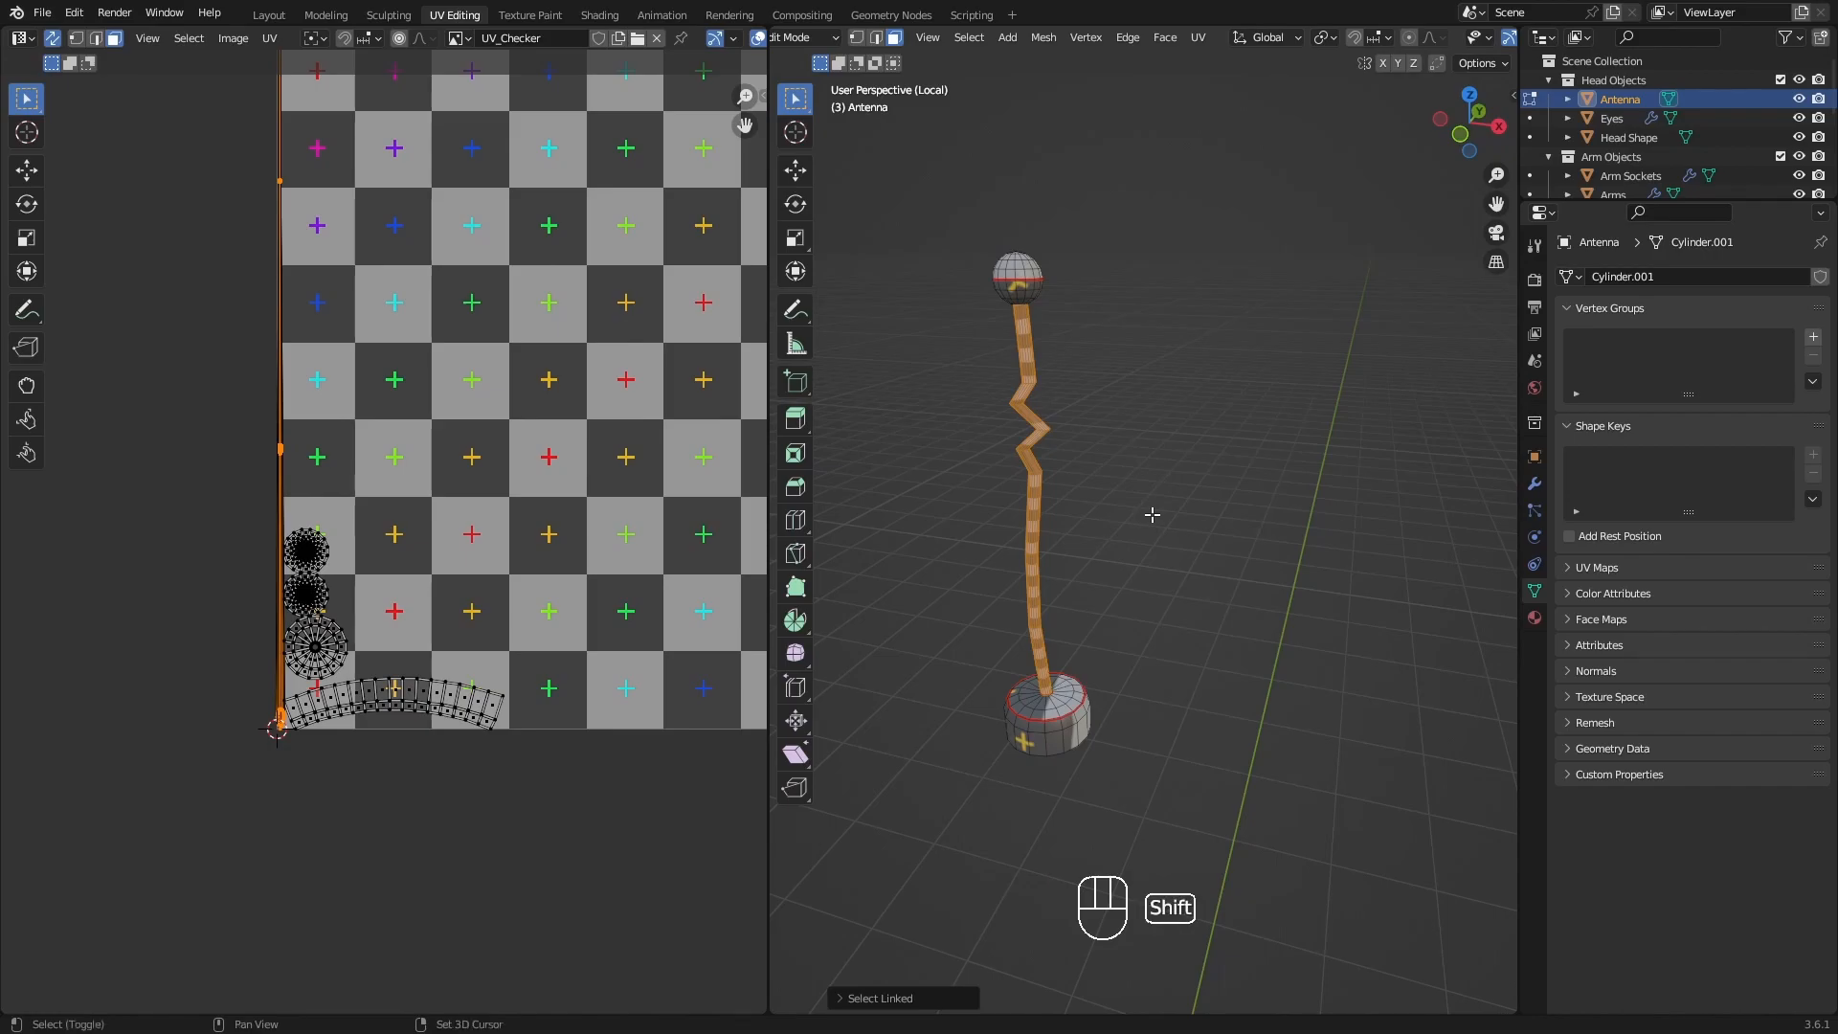
key("shift+h")
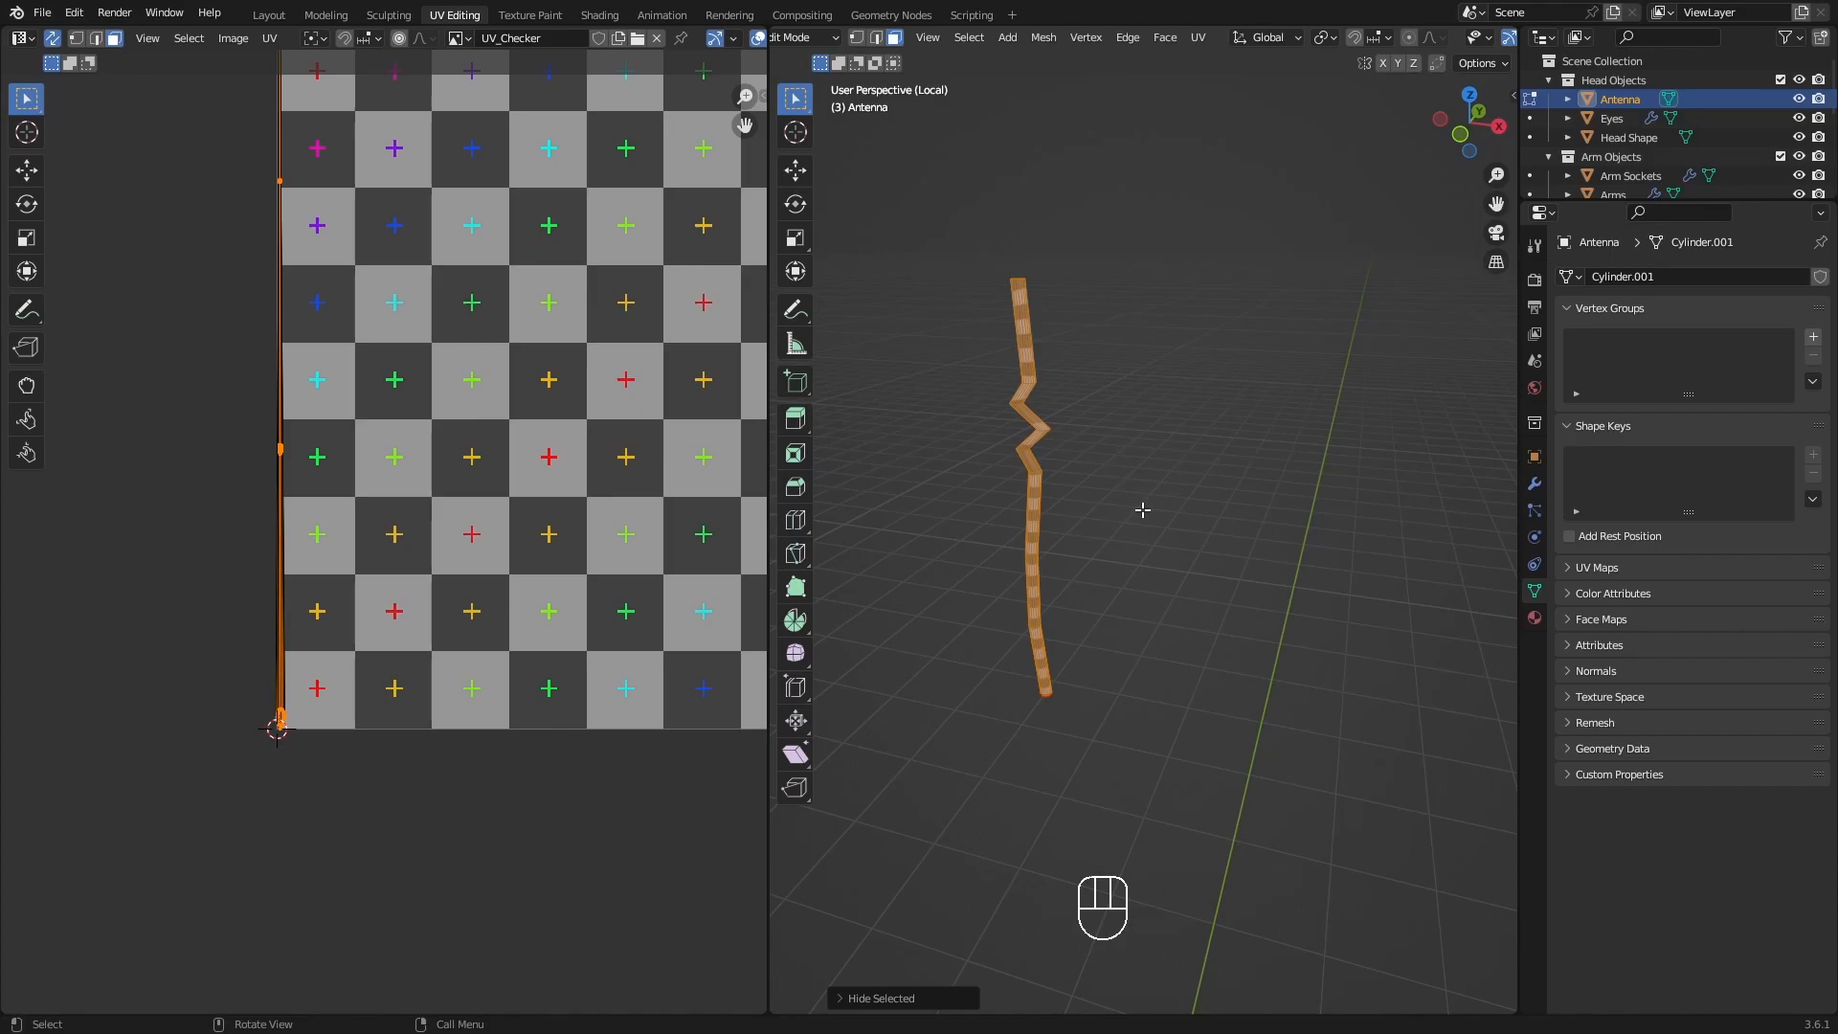
Switch to edge selection, select one continuous lengthwise edge line along the back of the antenna rod, and mark it as a seam.
middle_click_drag(1136, 393, 1451, 384)
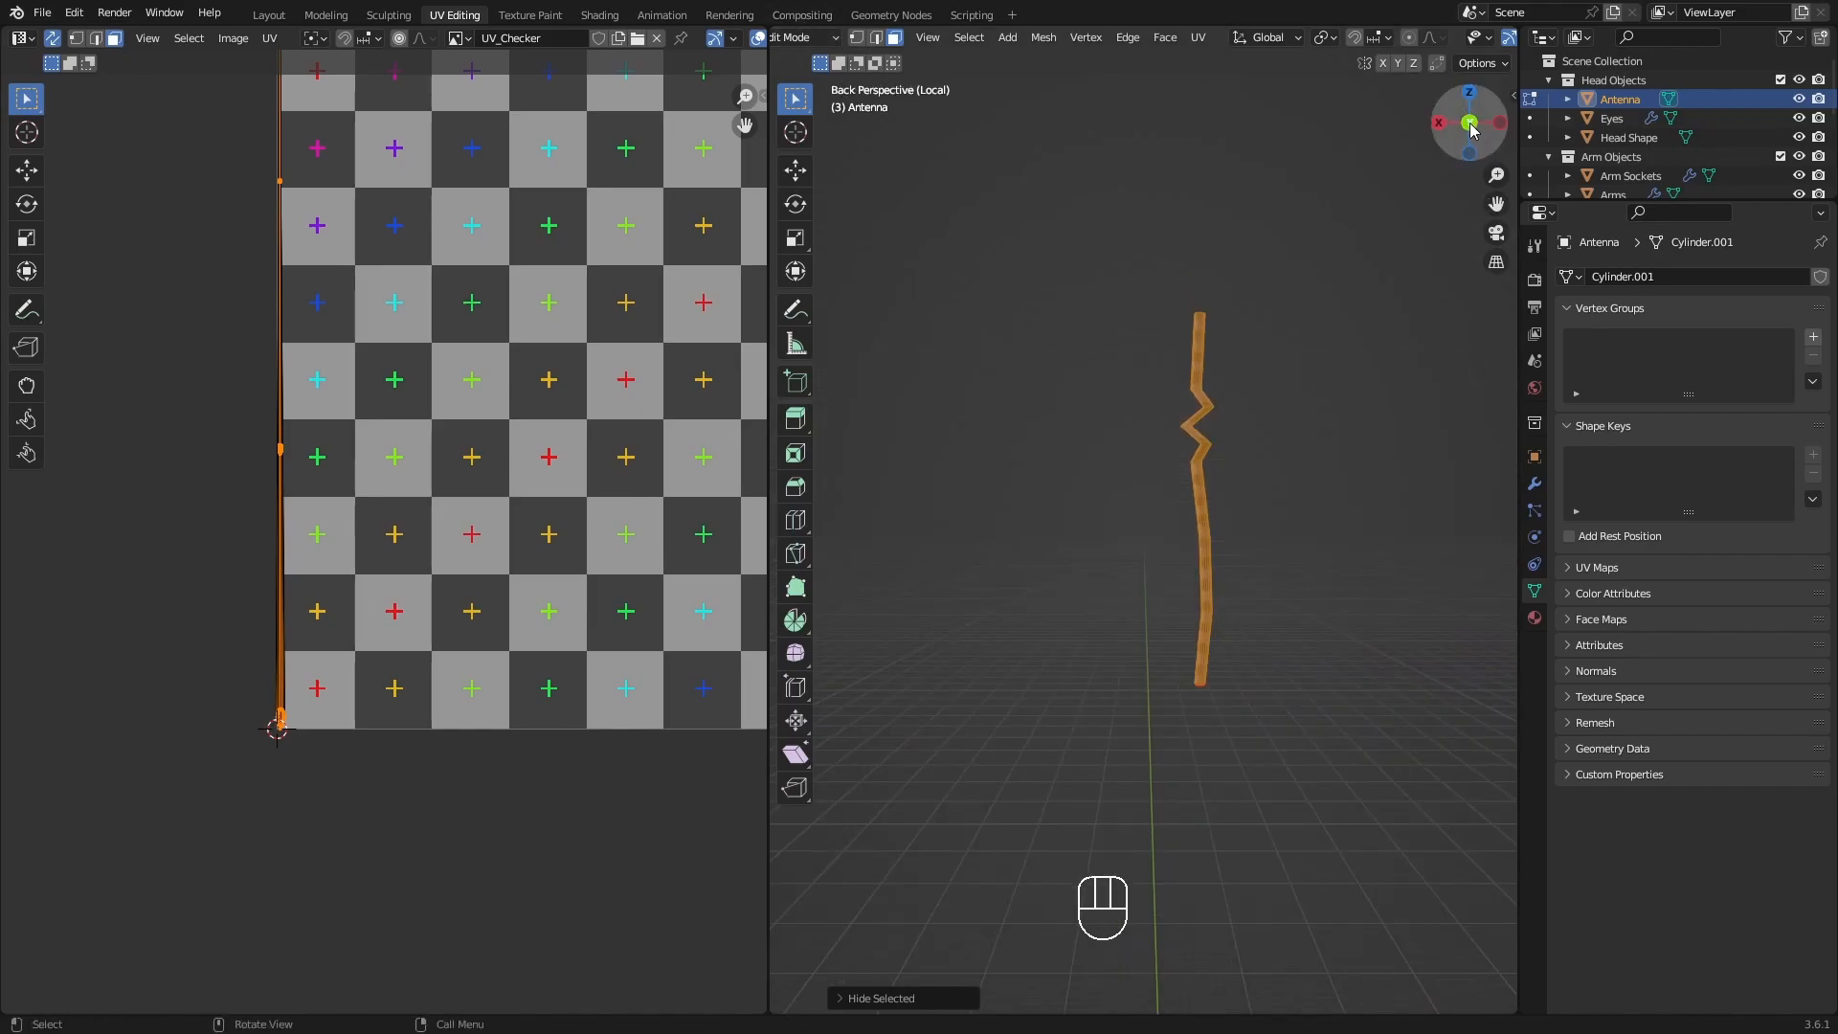
middle_click_drag(1181, 349, 1313, 392)
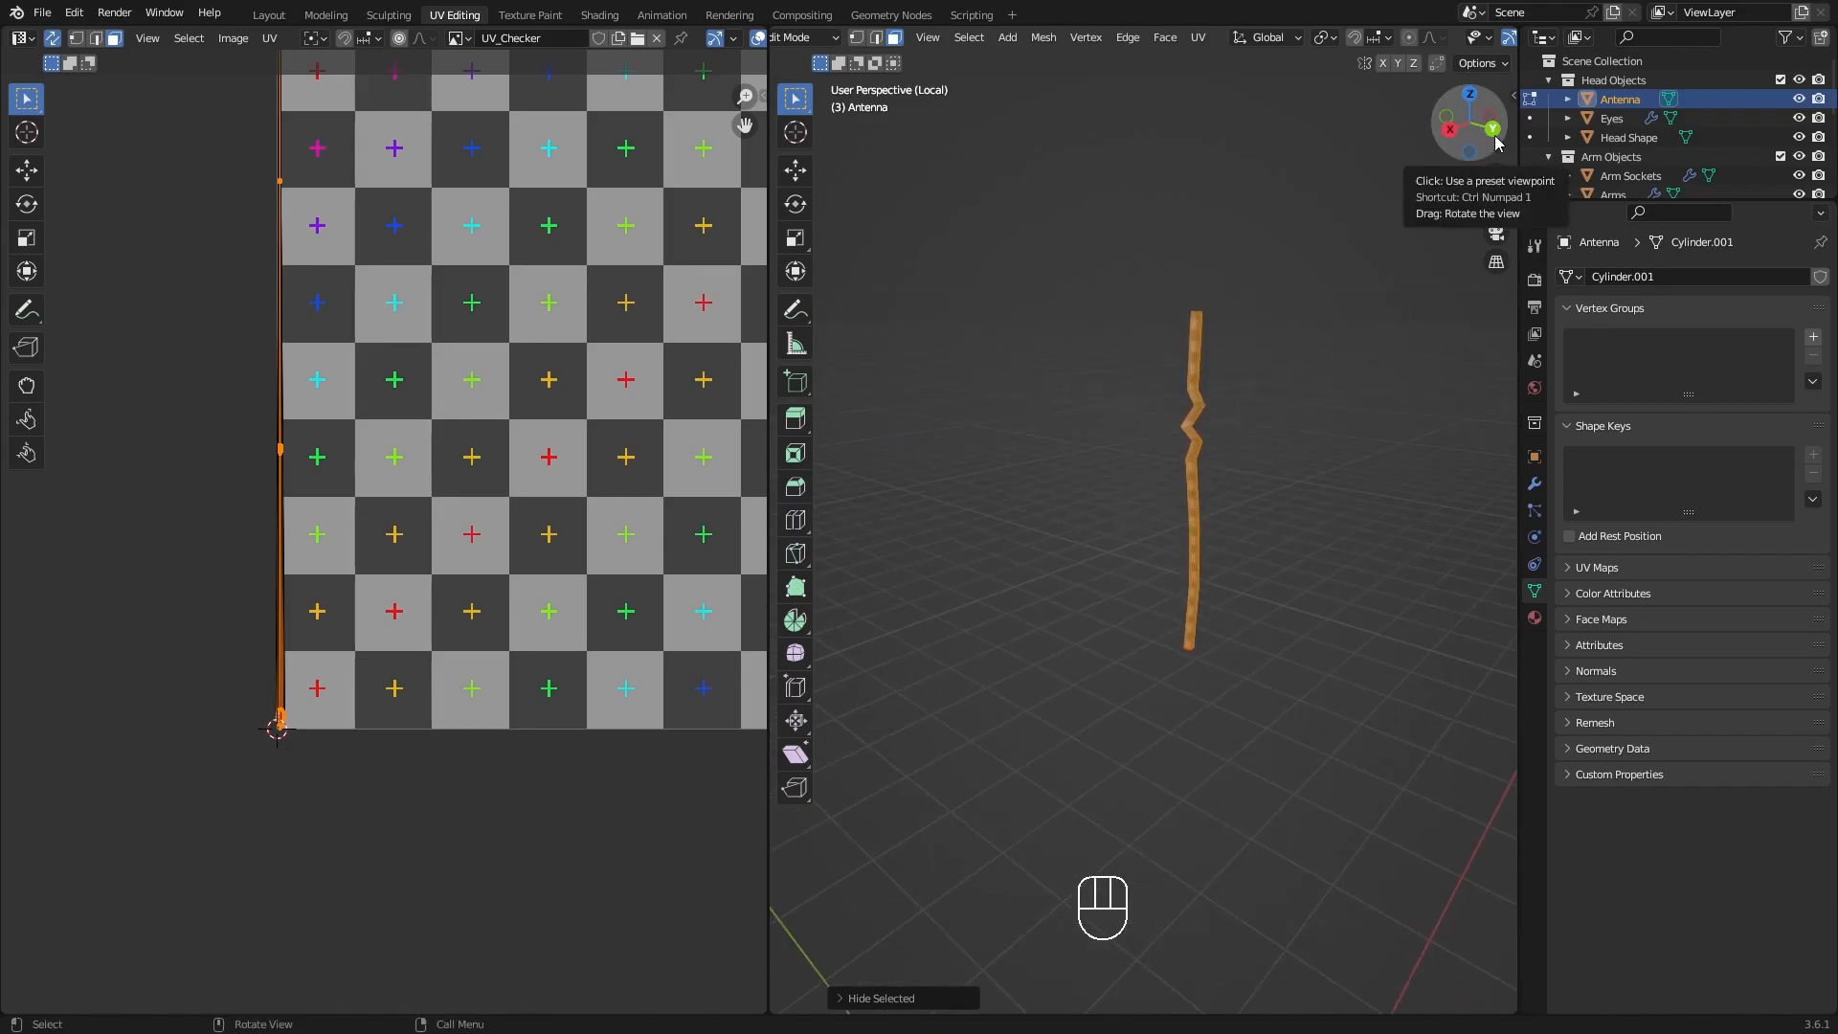
left_click(1495, 135)
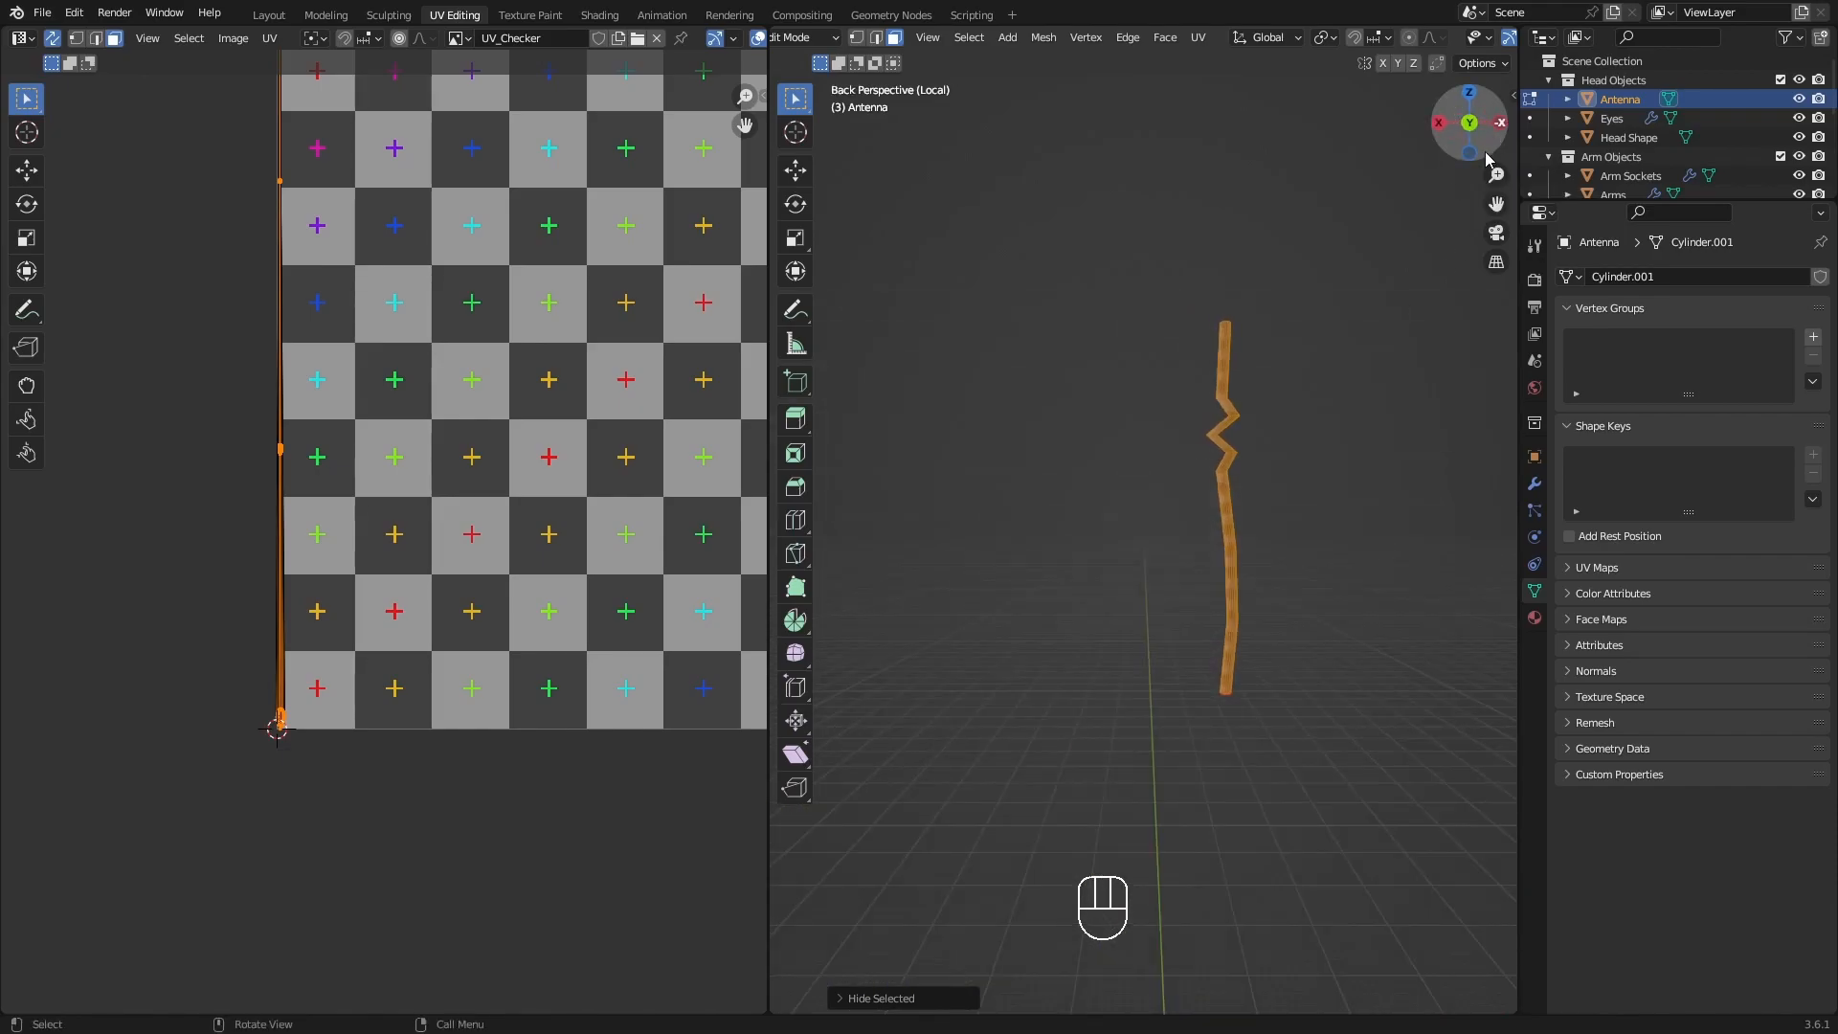
middle_click_drag(1296, 484, 1207, 493, "shift")
scroll(1162, 373, "up", 3)
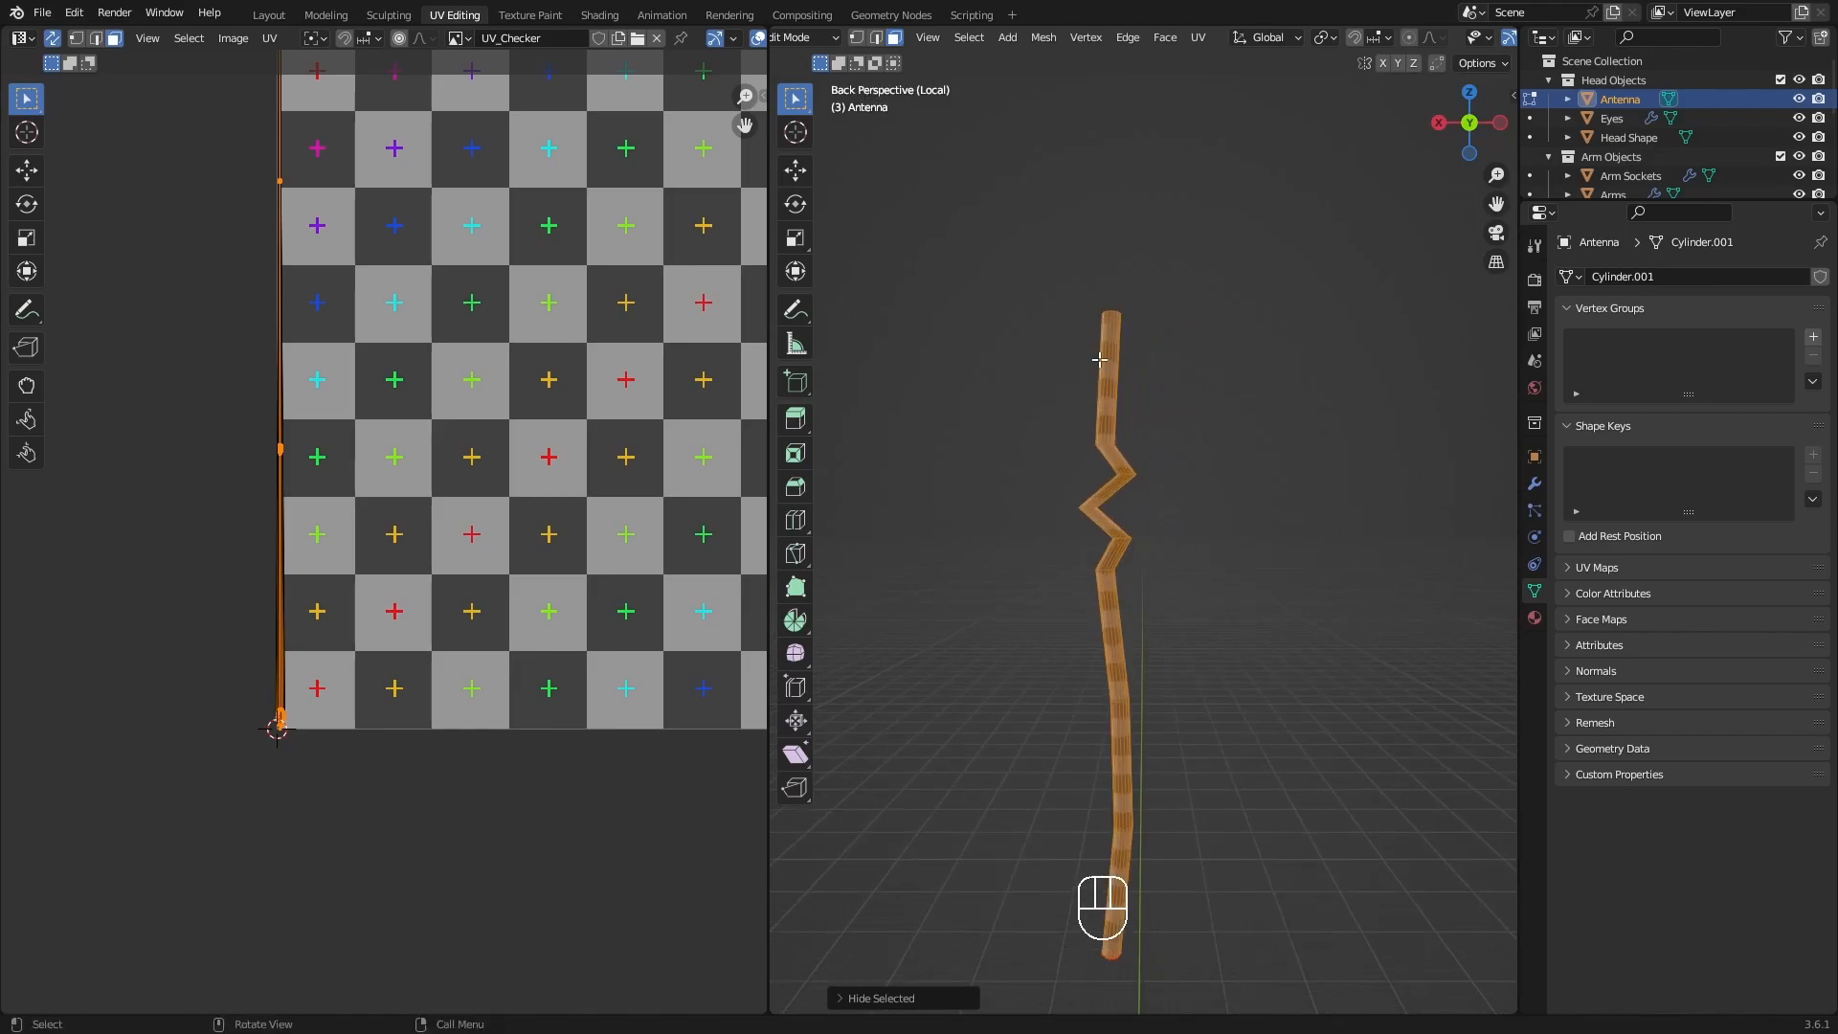
middle_click_drag(1153, 709, 1108, 596, "shift")
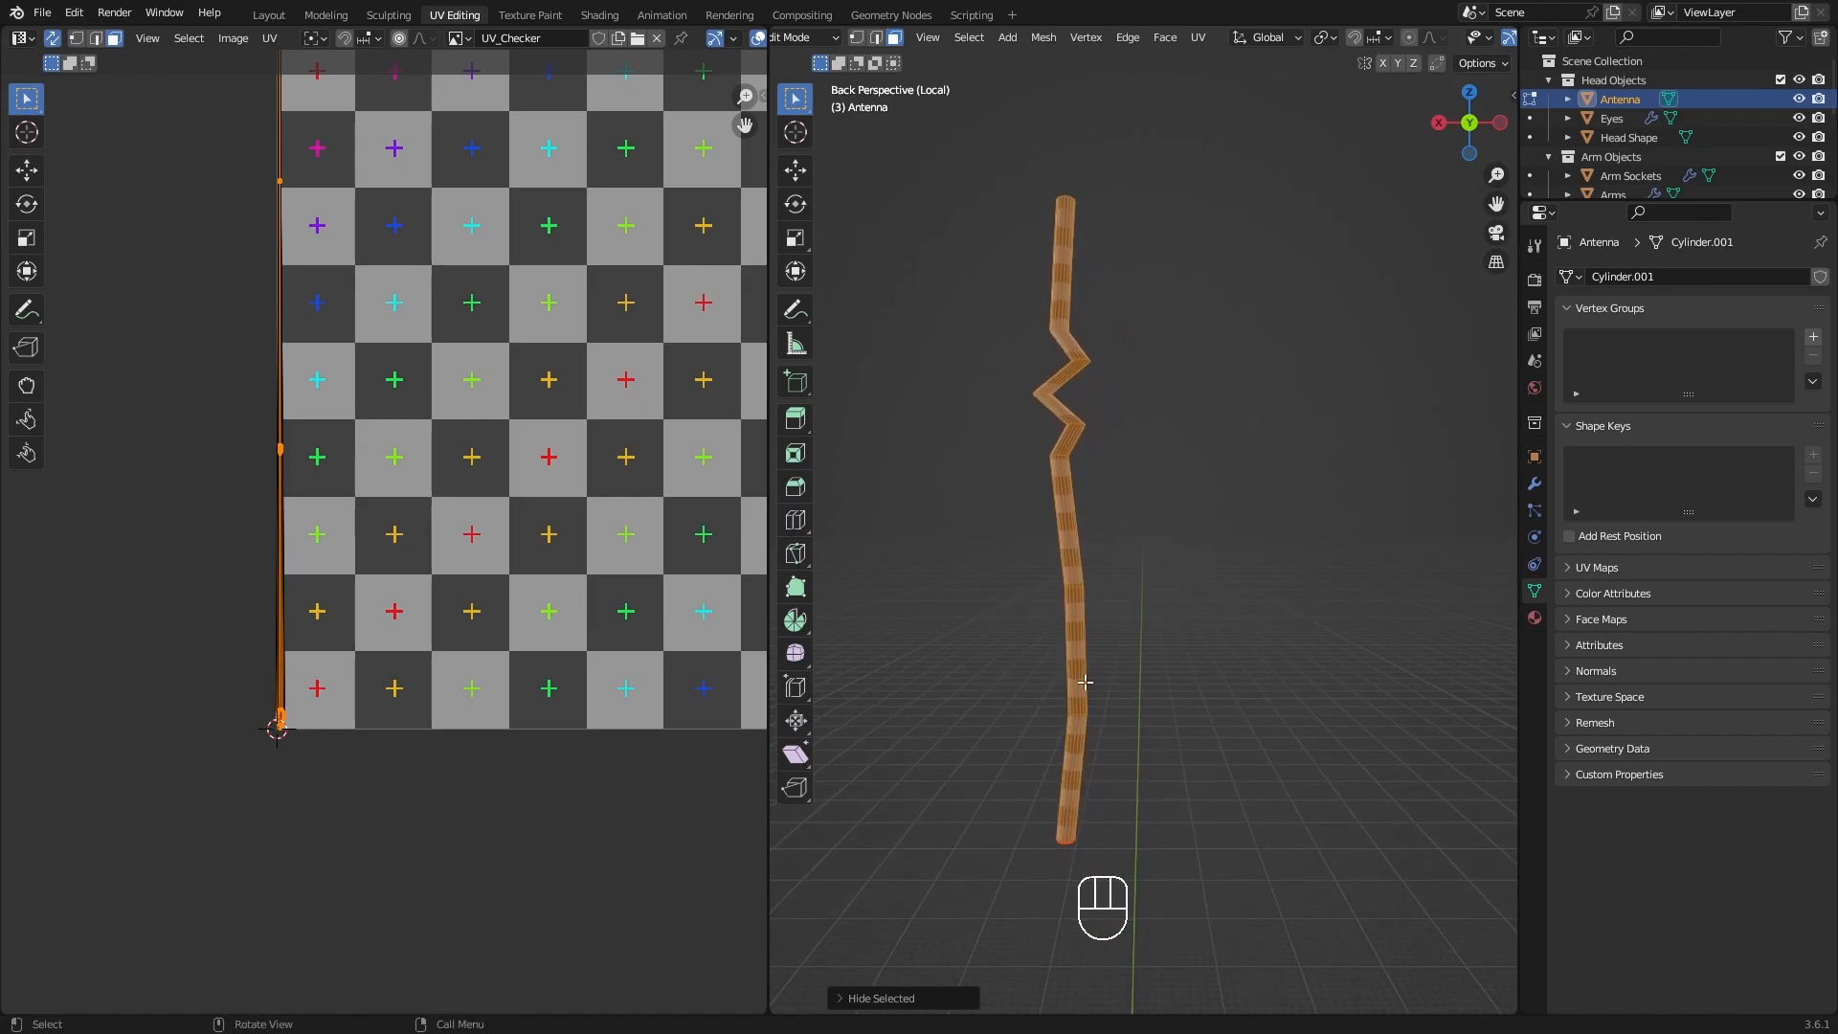
key("2")
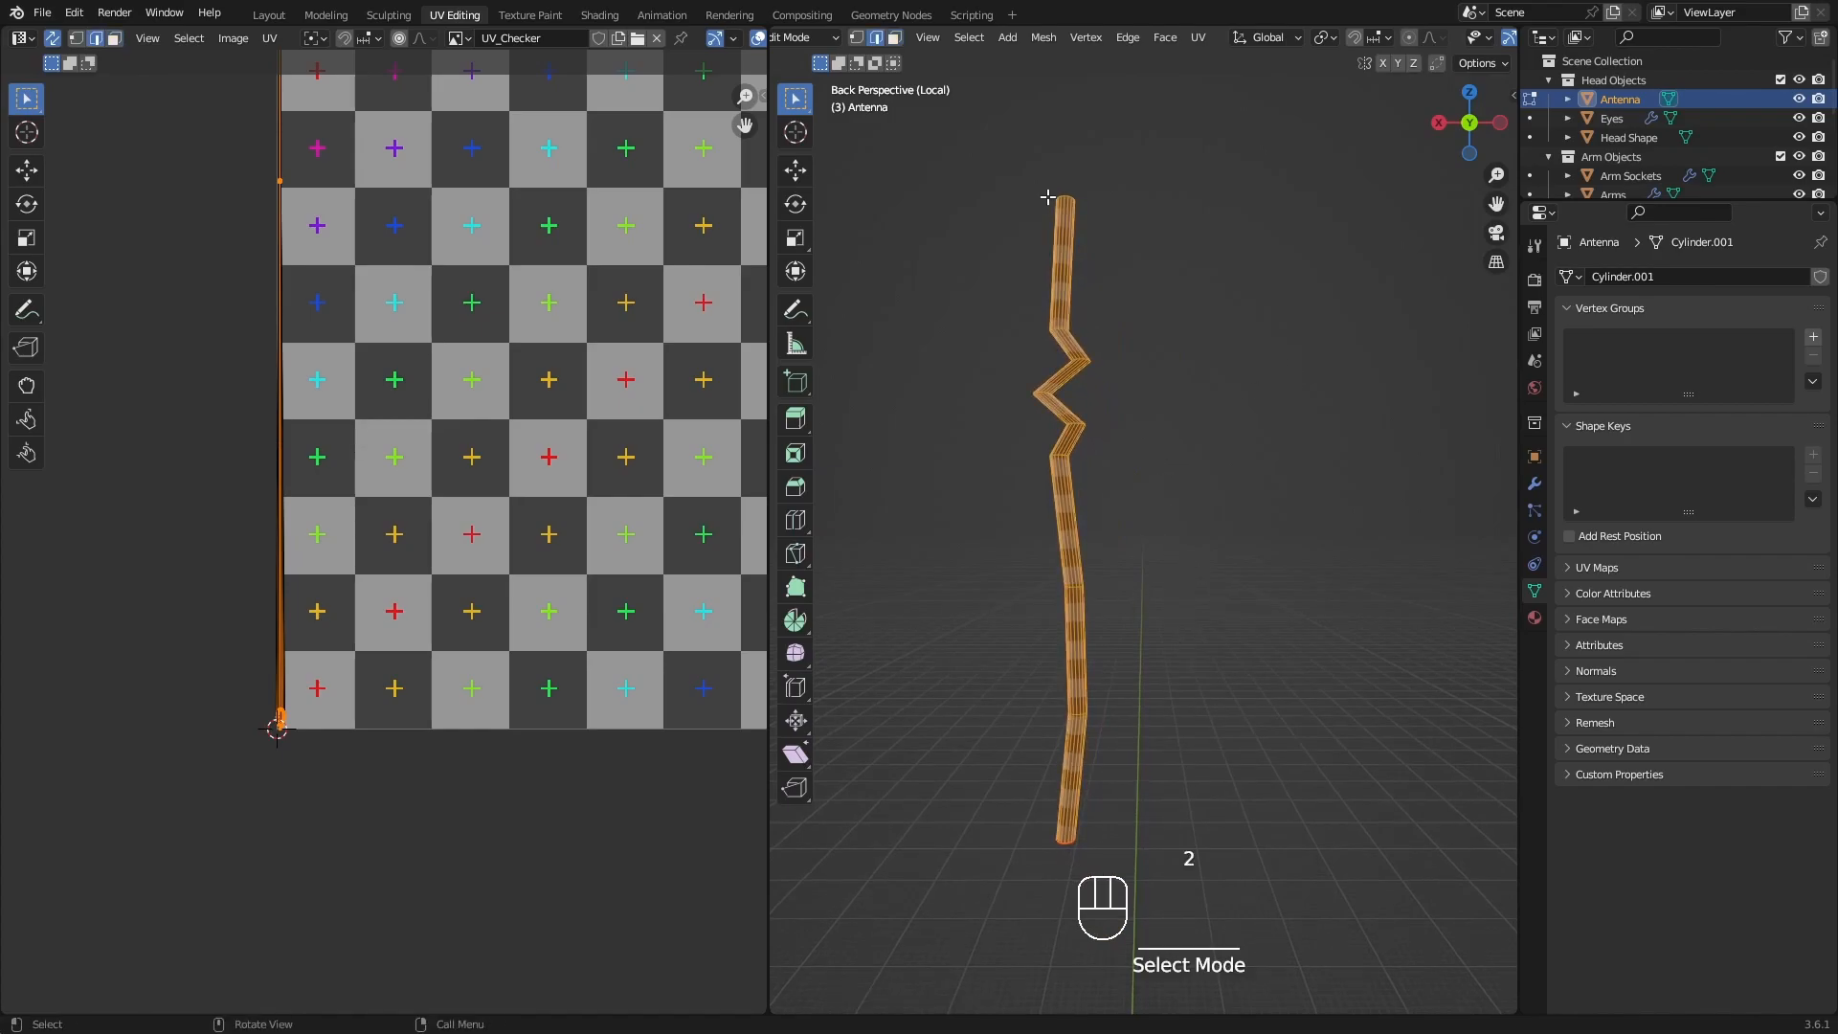
scroll(1046, 197, "up", 3)
scroll(1064, 234, "up", 3)
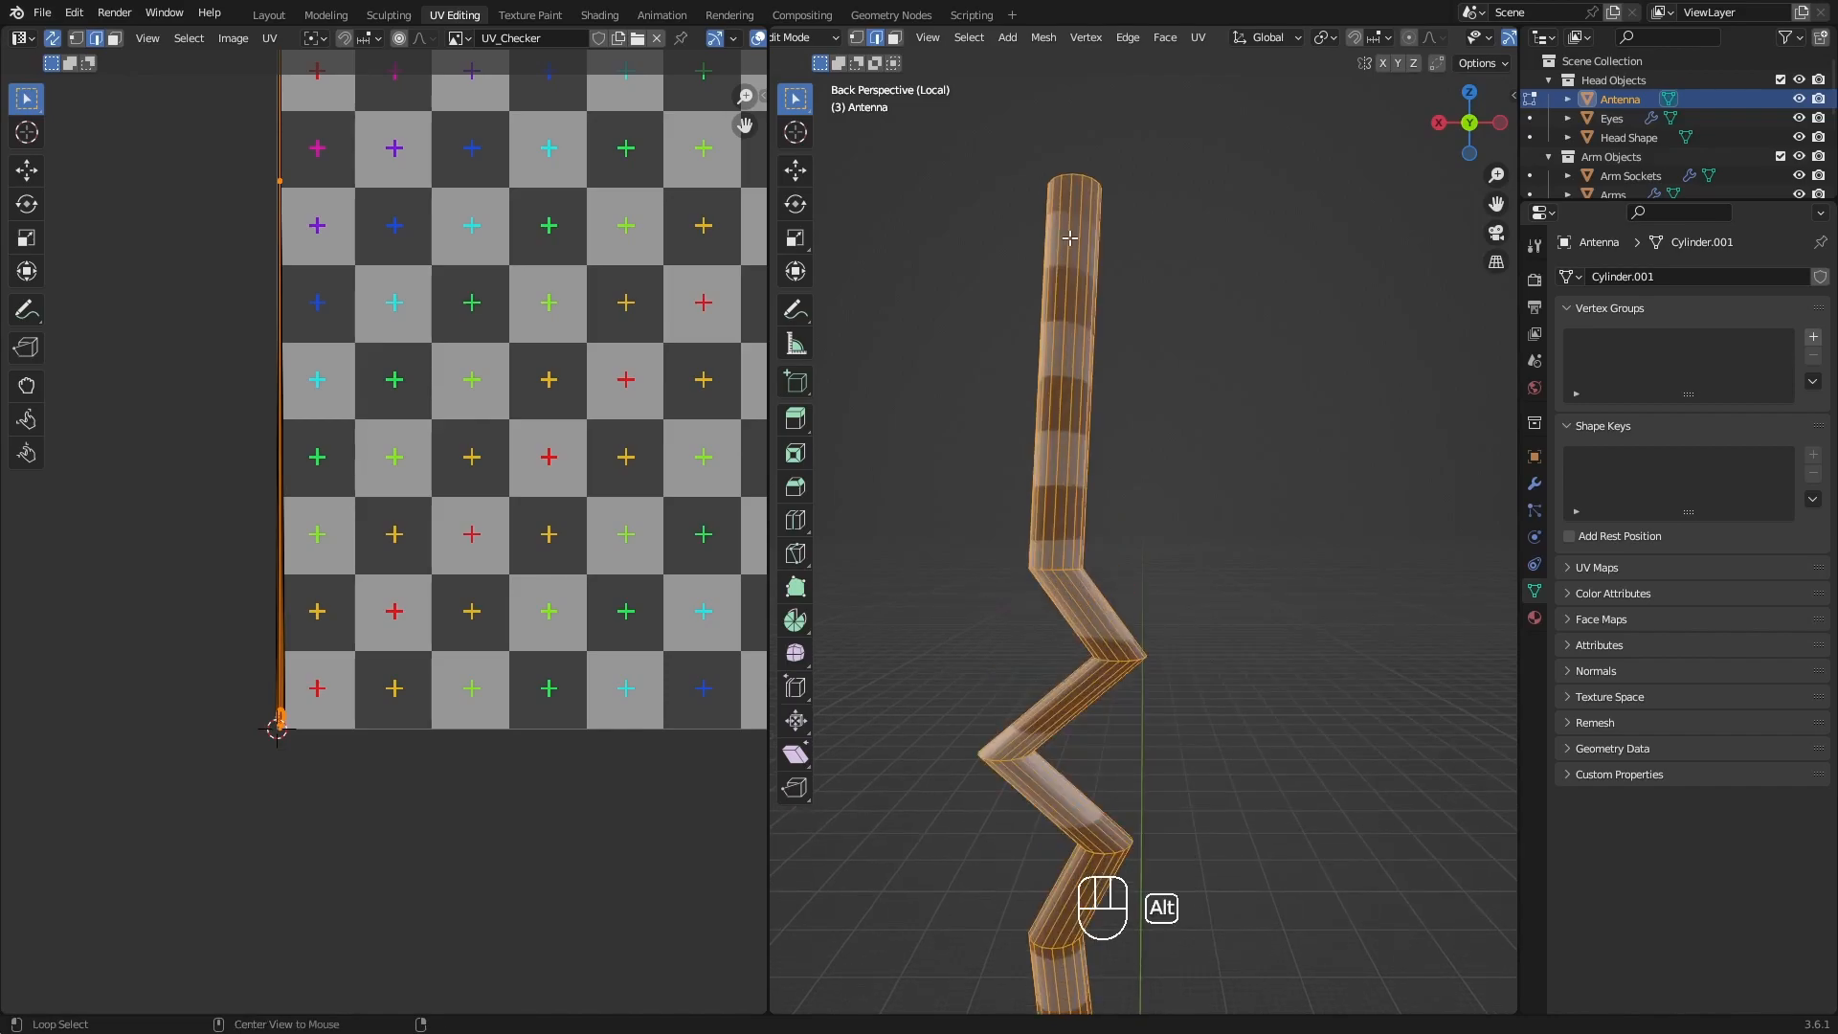
left_click(1069, 237, "alt")
scroll(1069, 237, "down", 2)
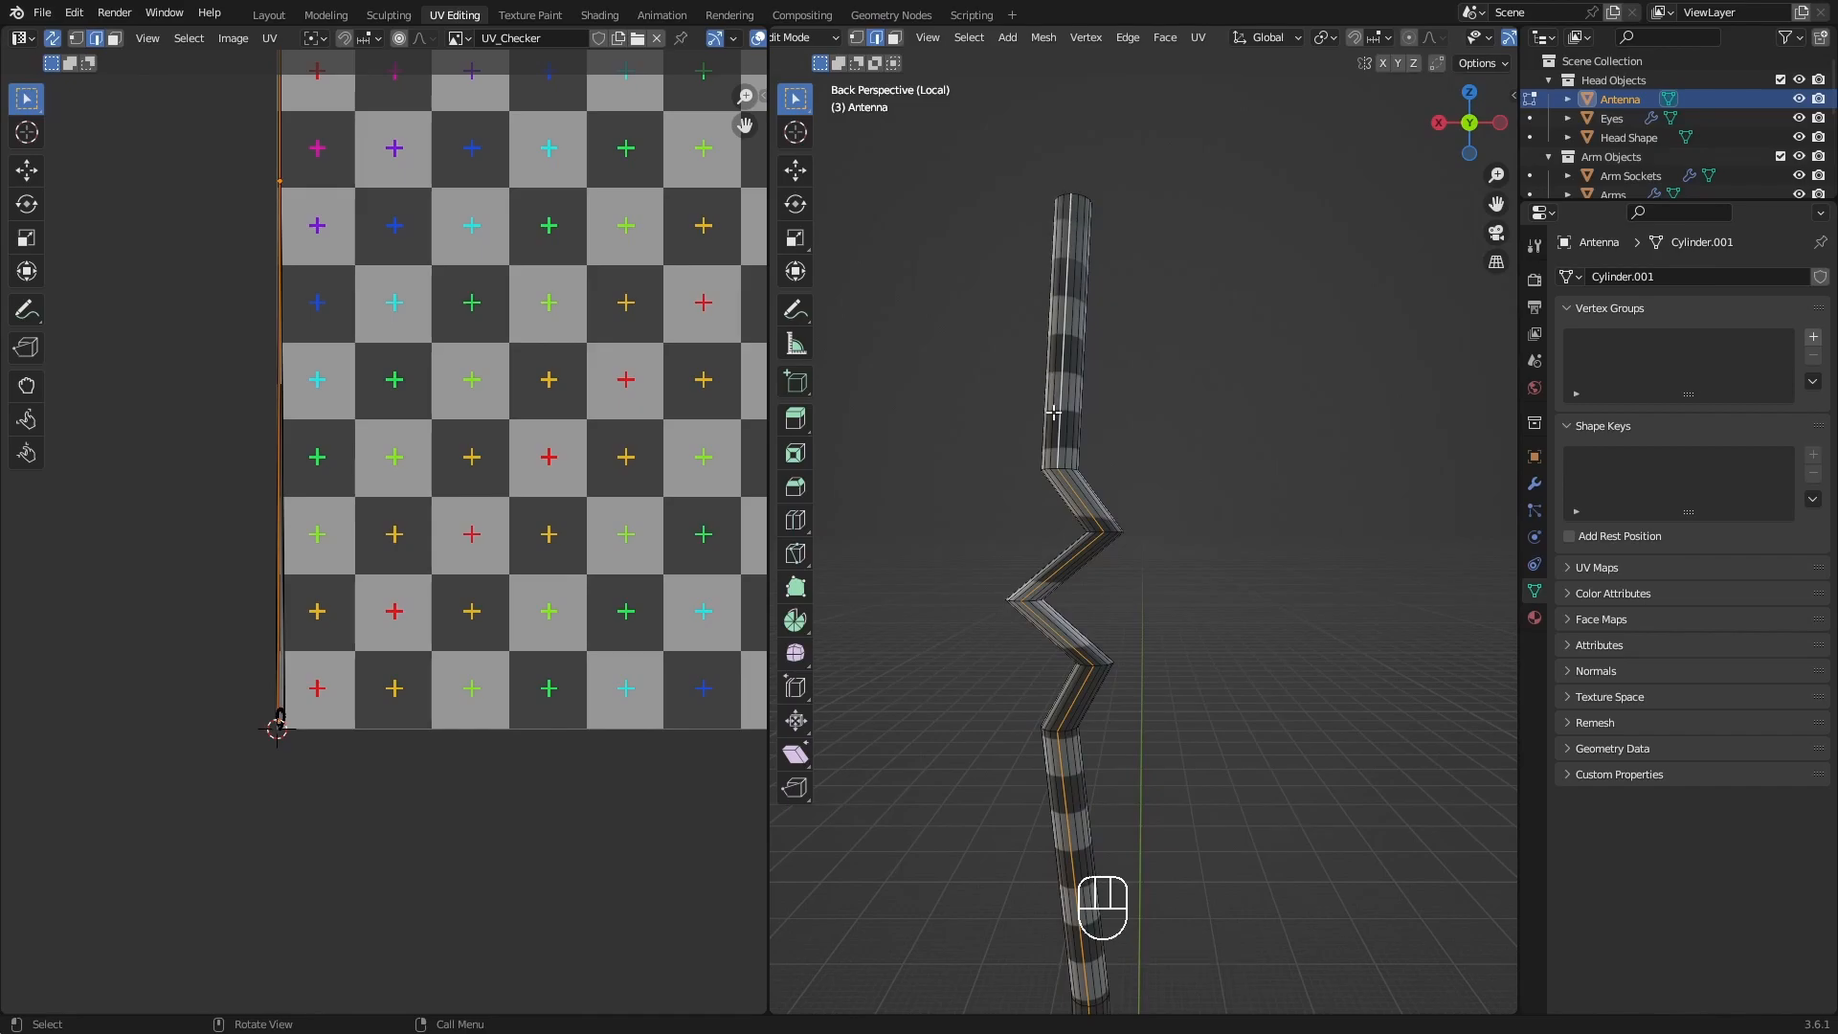
middle_click_drag(1101, 574, 1091, 229, "shift")
scroll(1099, 303, "down", 3)
middle_click_drag(1109, 469, 1104, 412, "shift")
middle_click_drag(1065, 115, 1099, 455, "shift")
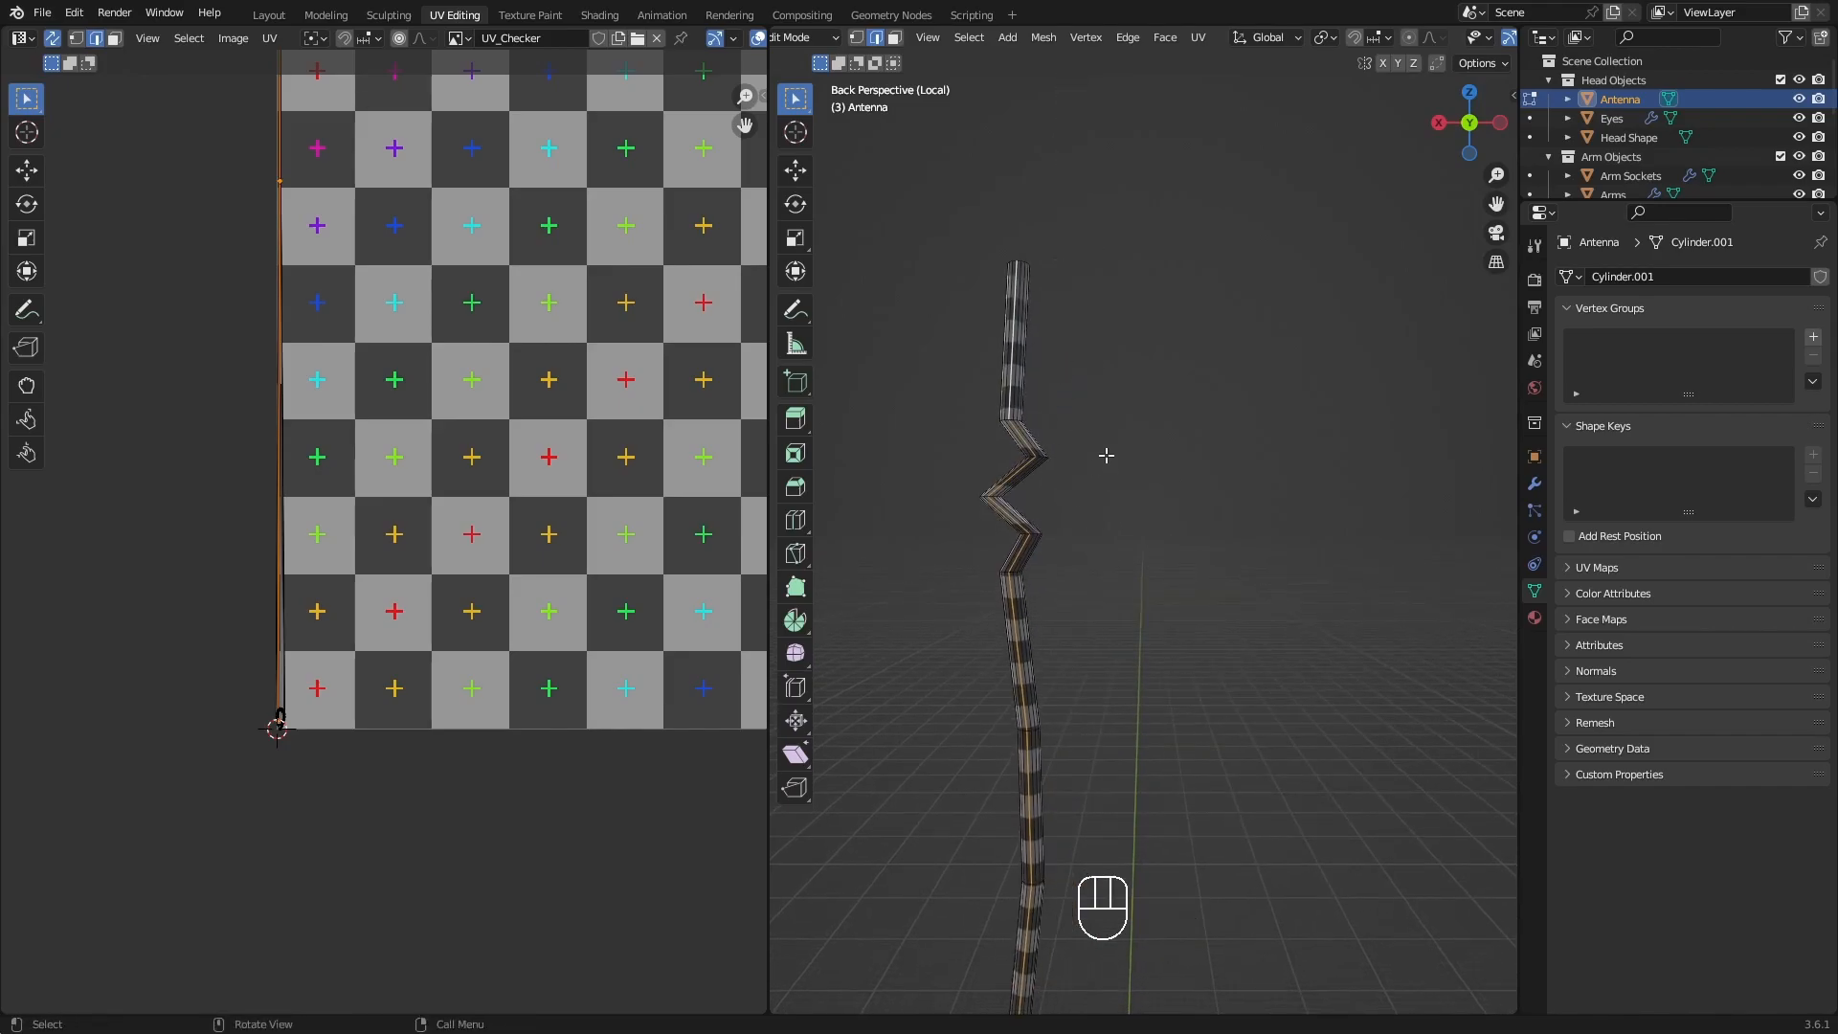
key("q")
left_click(1102, 460)
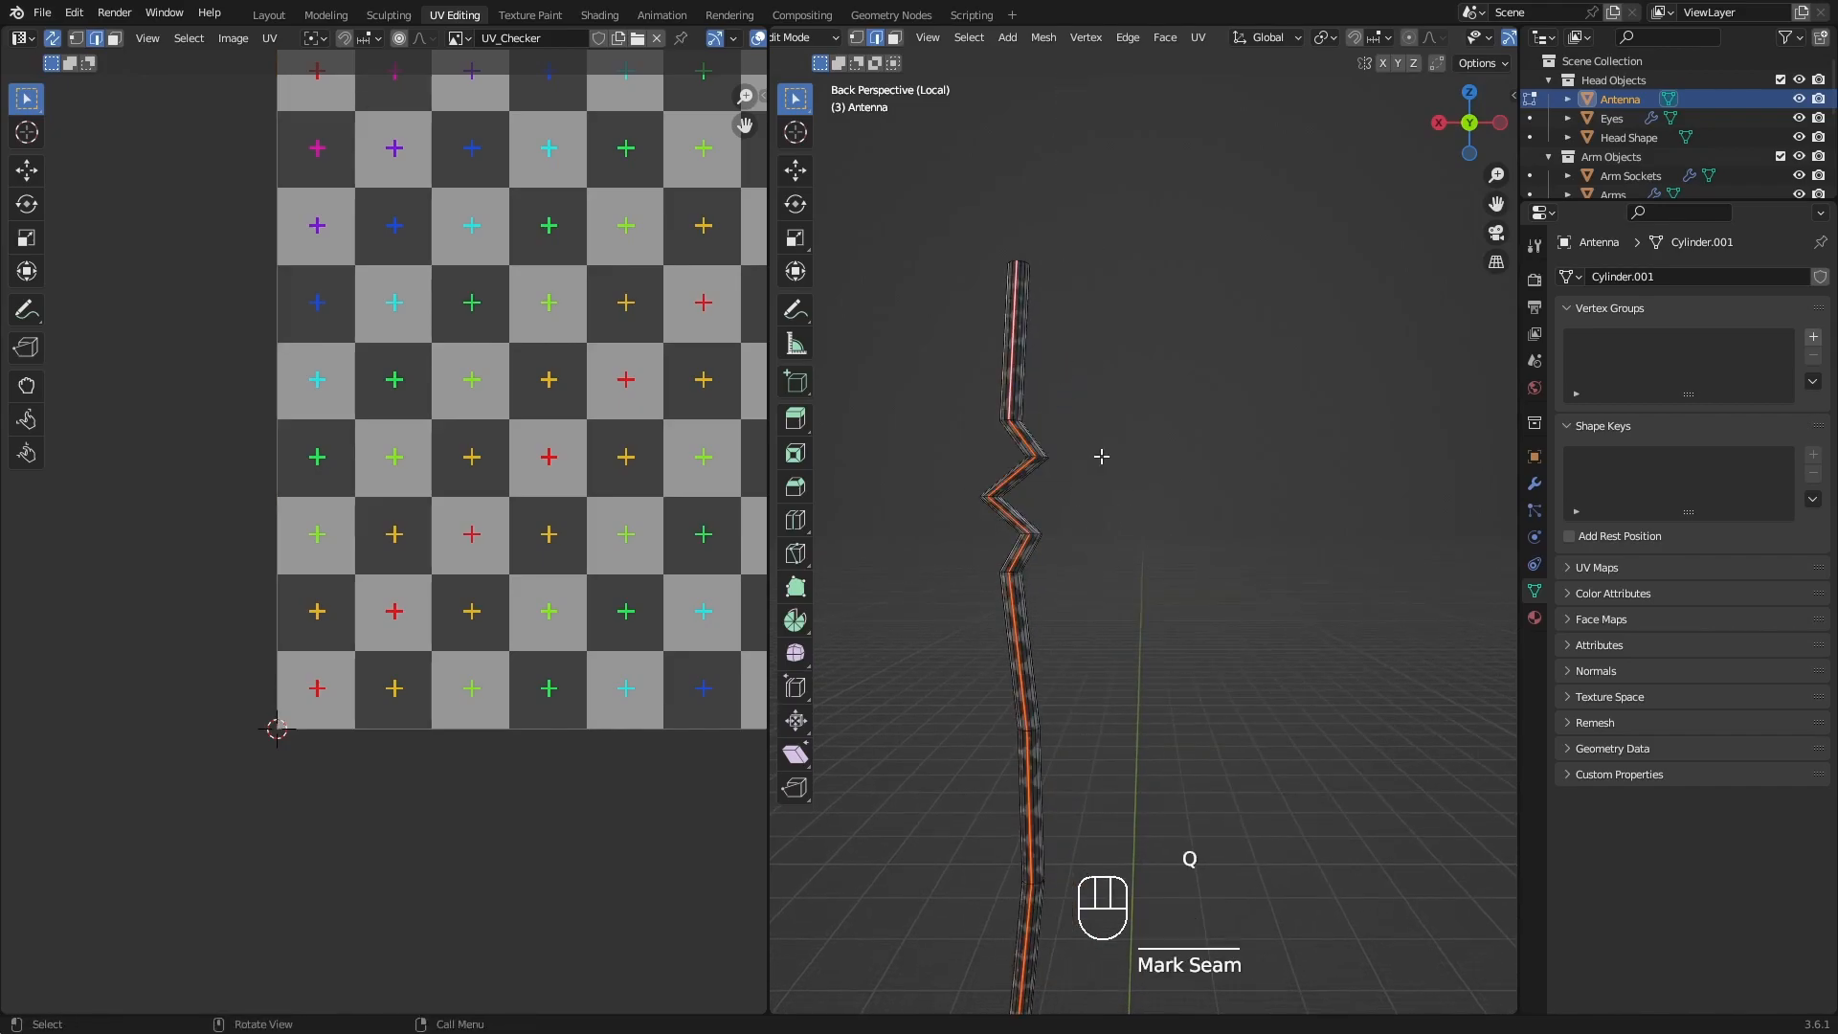
Check the rod's whole unwrapped island in the UV layout and reveal the hidden antenna parts.
scroll(1095, 438, "down", 5)
scroll(472, 355, "down", 5)
middle_click_drag(511, 341, 281, 700, "shift")
scroll(534, 471, "down", 1)
middle_click_drag(533, 472, 370, 454, "shift")
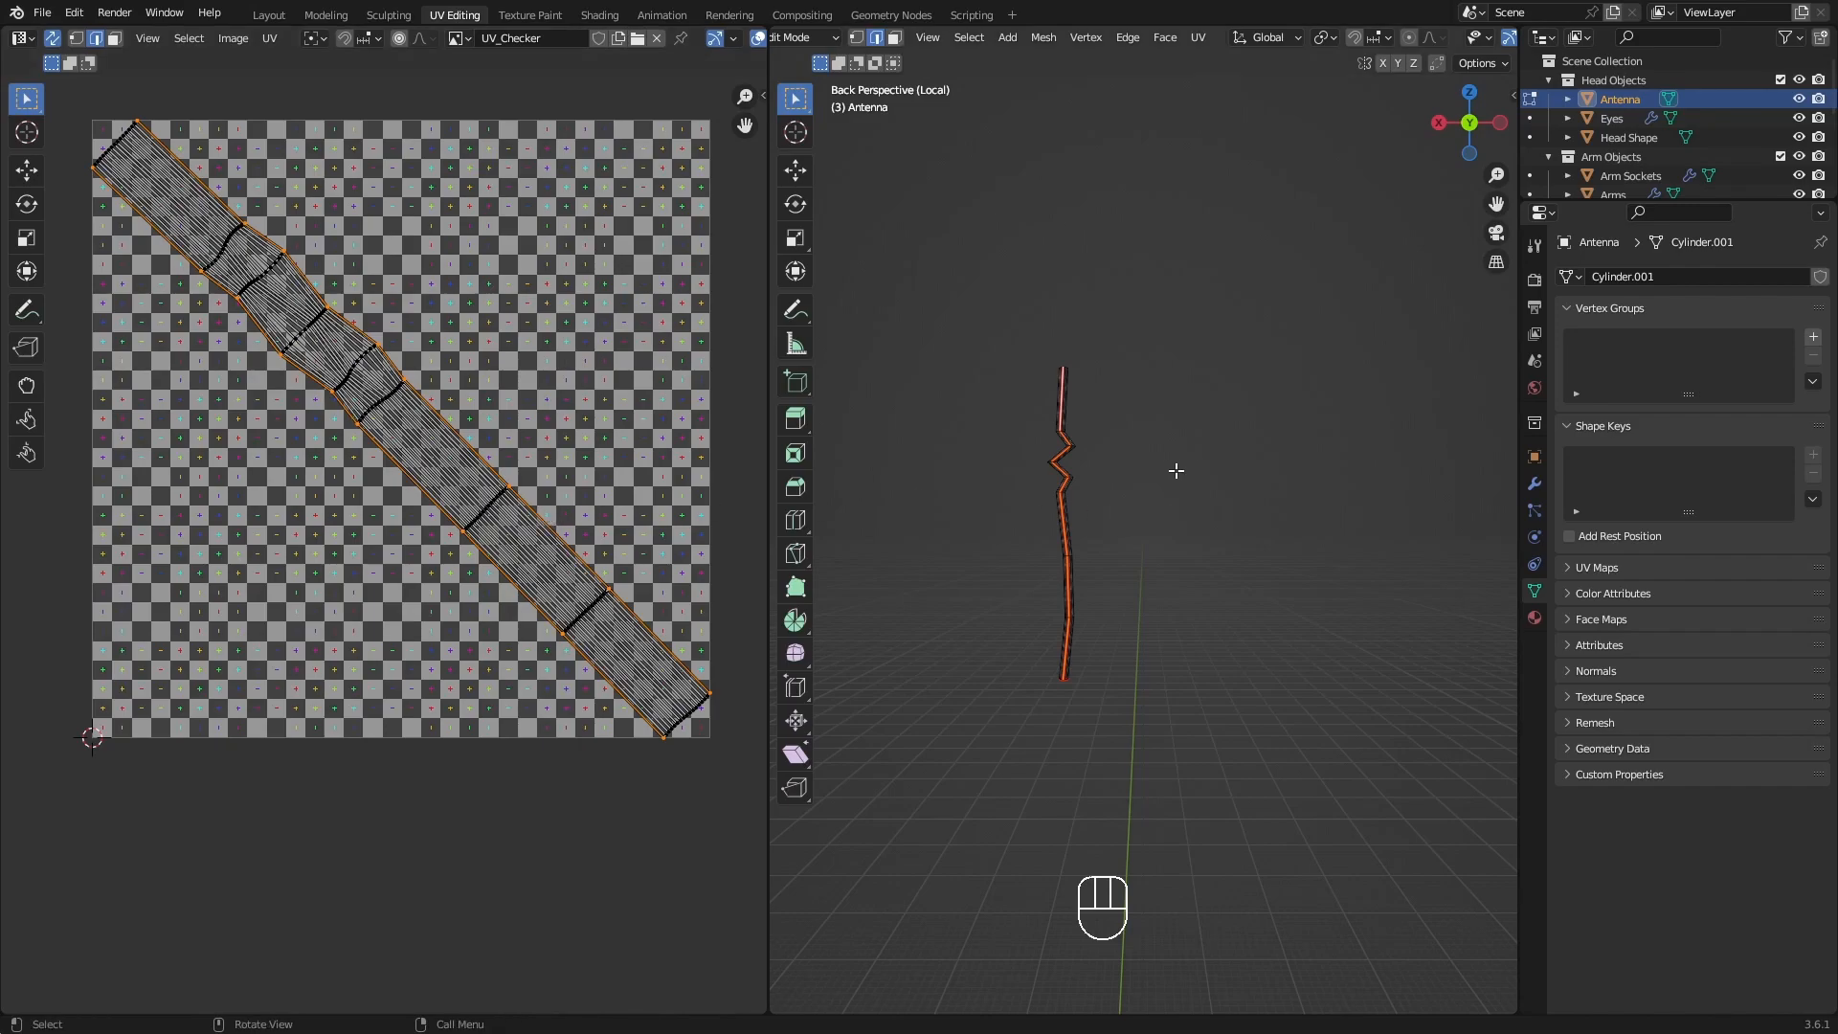
key("alt+h")
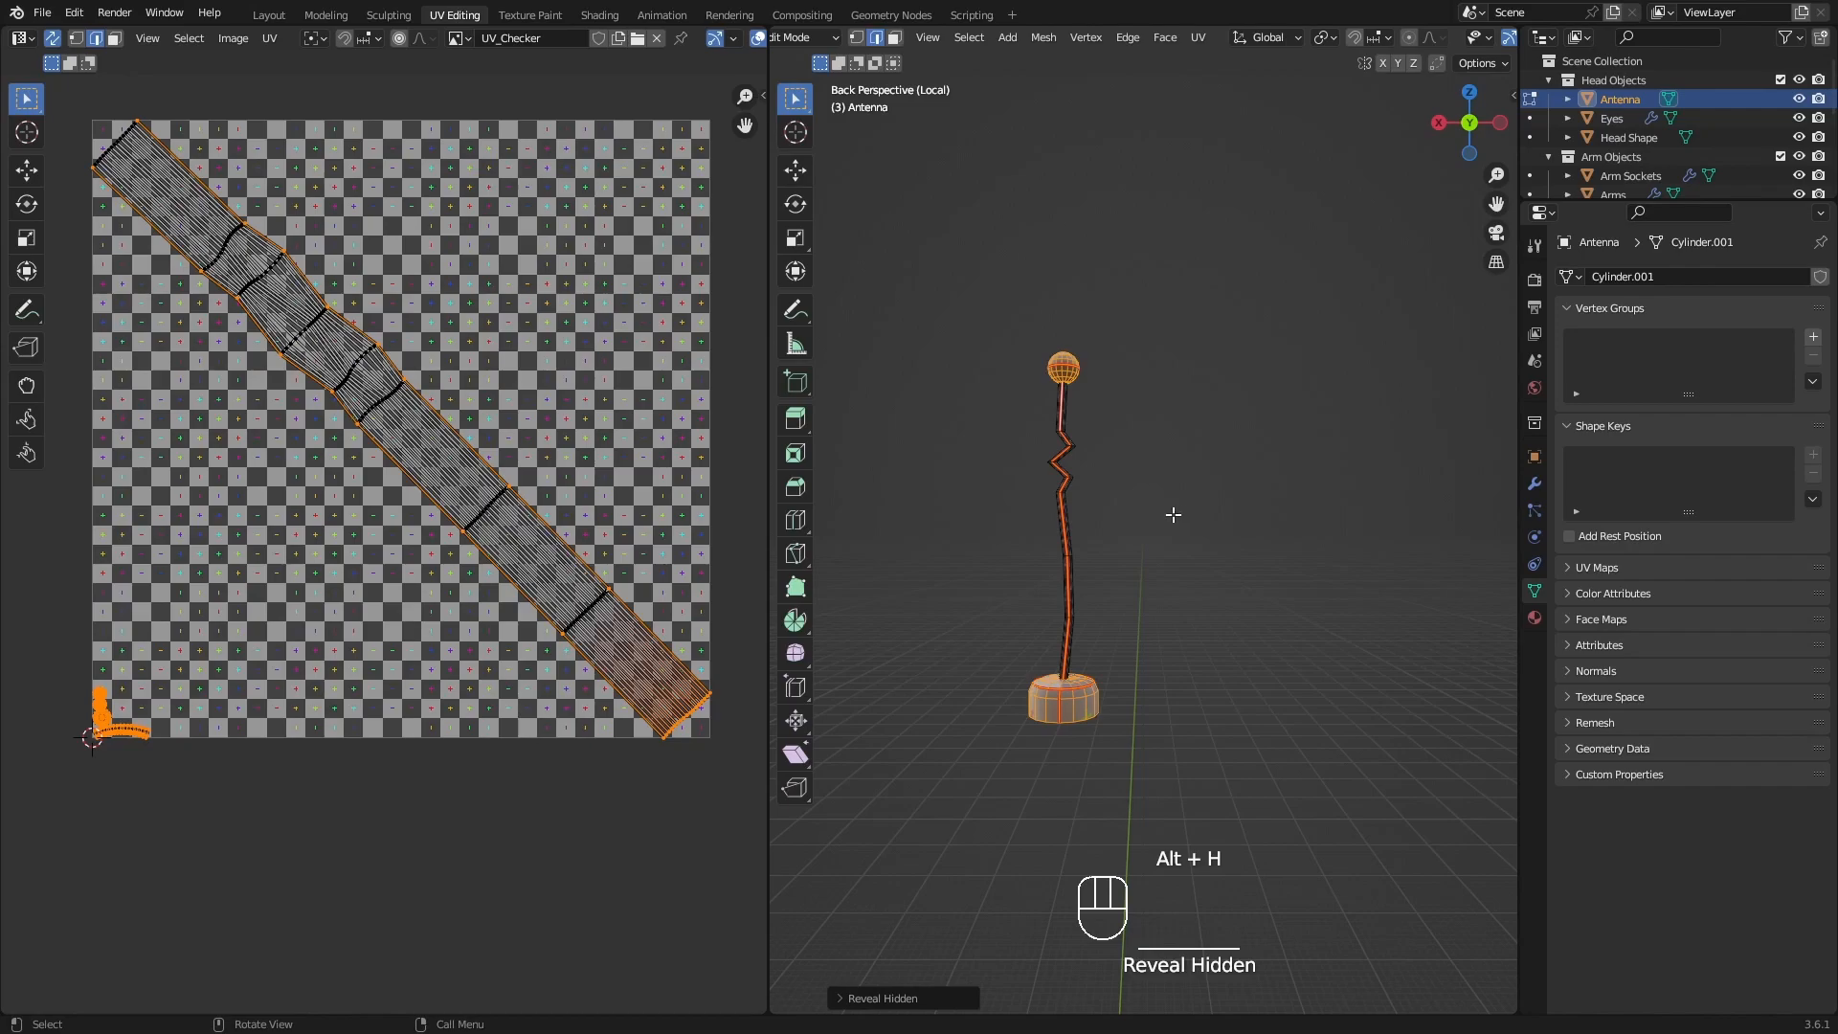
Examine the antenna's base, rod and ball together with the complete UV layout to compare the sizes of the islands.
middle_click_drag(1089, 553, 1122, 716)
scroll(1122, 717, "up", 4)
middle_click_drag(1022, 646, 1125, 689)
middle_click_drag(1063, 642, 1153, 670, "shift")
scroll(1130, 580, "down", 3)
middle_click_drag(1177, 589, 1175, 619, "shift")
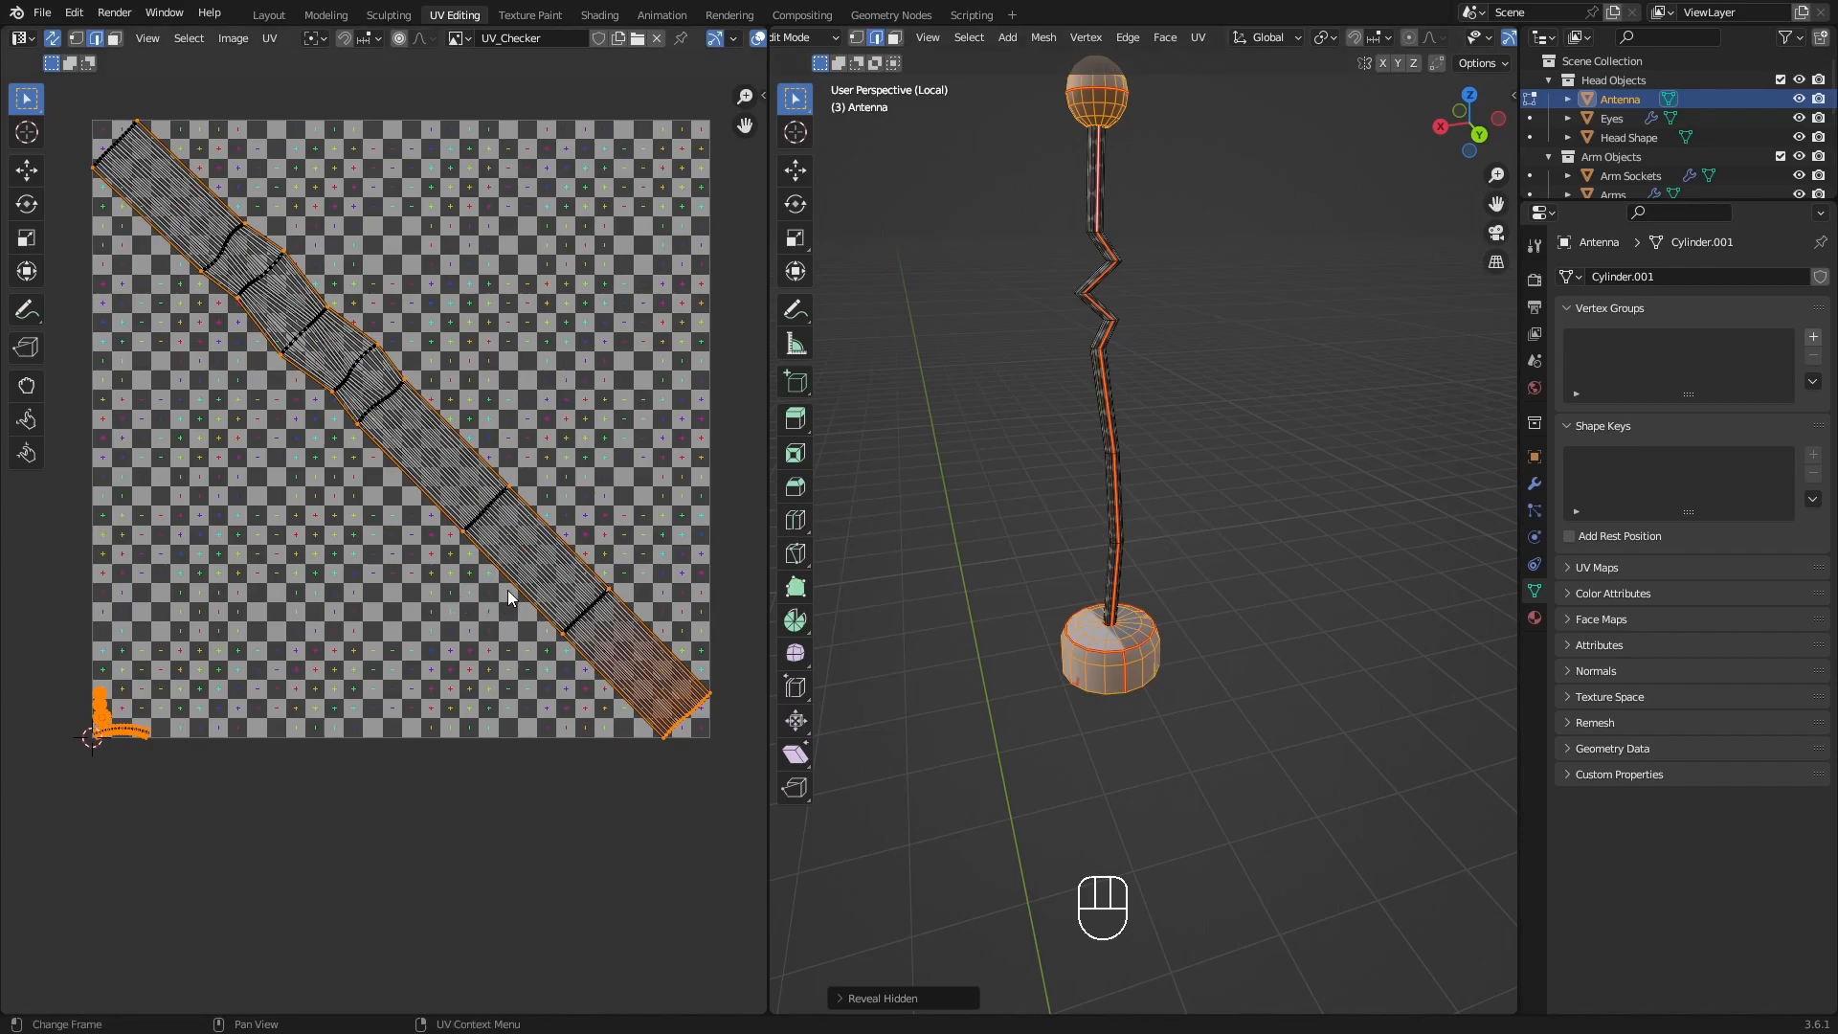
scroll(507, 589, "down", 1)
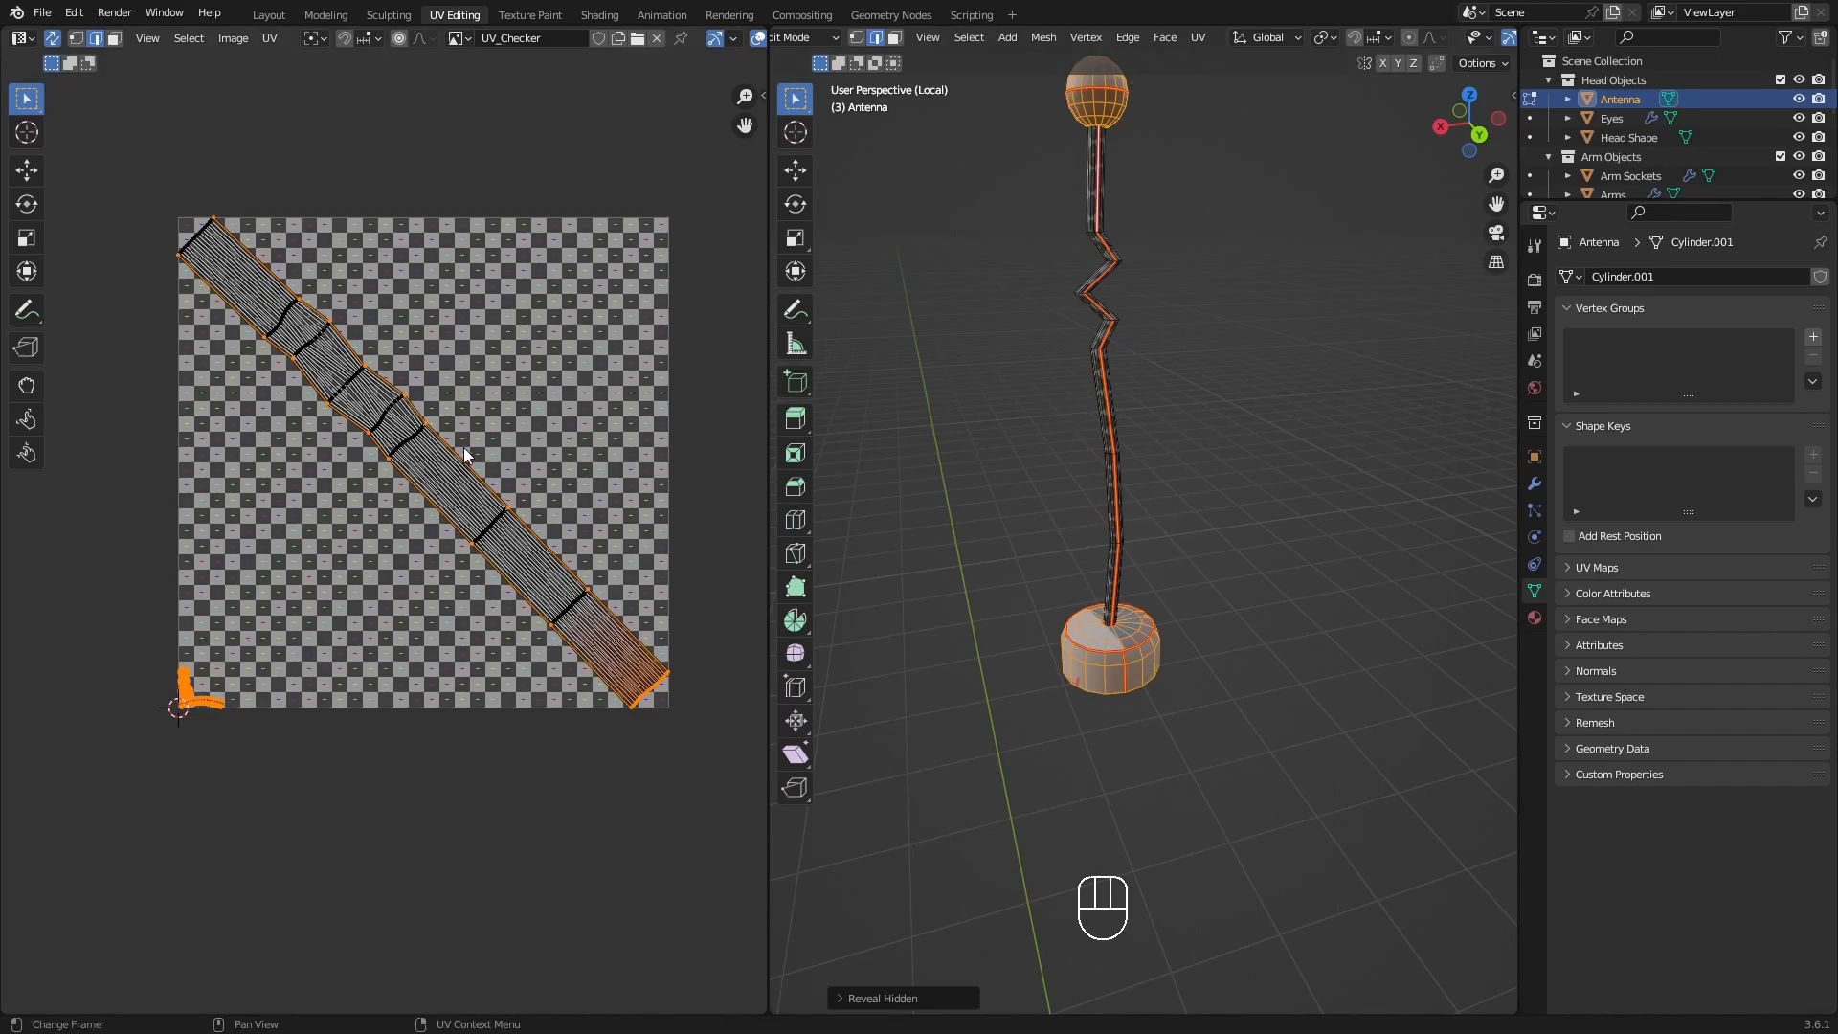
scroll(1196, 315, "down", 2)
middle_click_drag(1194, 328, 1210, 382, "shift")
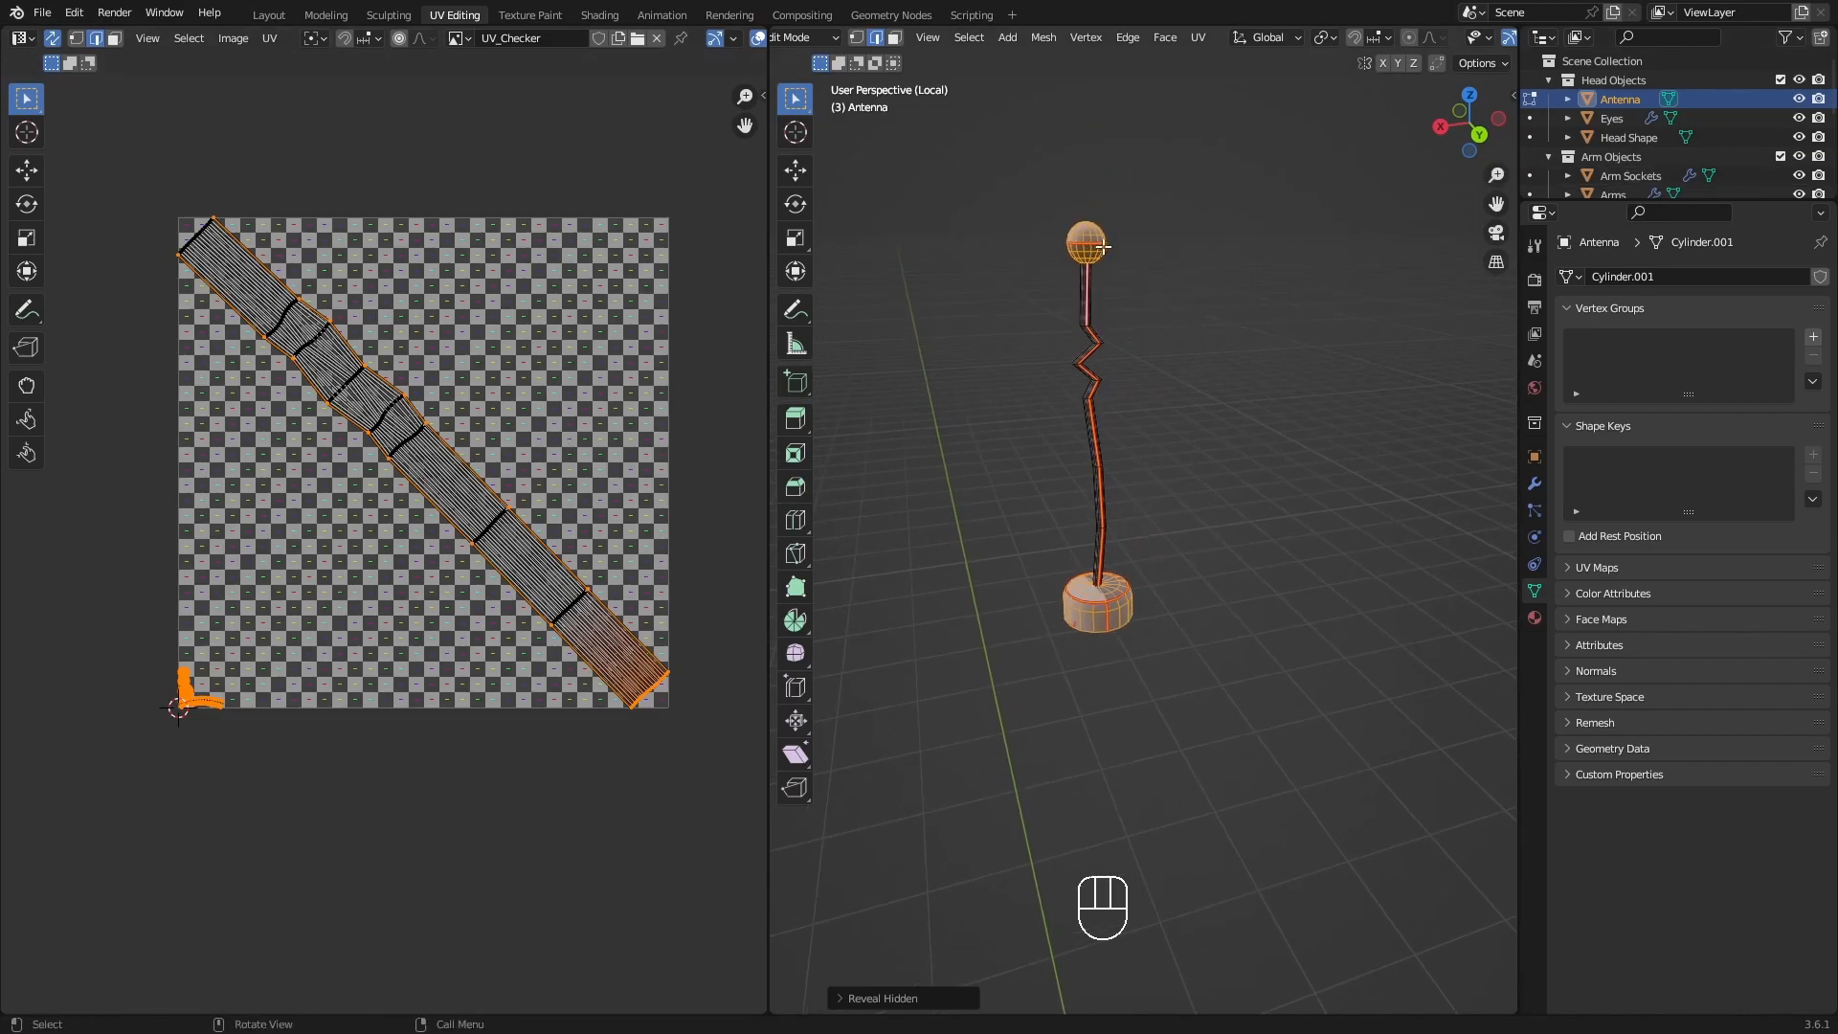
Leave local view, switch editing from the antenna to Arm Sockets, and isolate the sockets in local view.
key("KP_Divide")
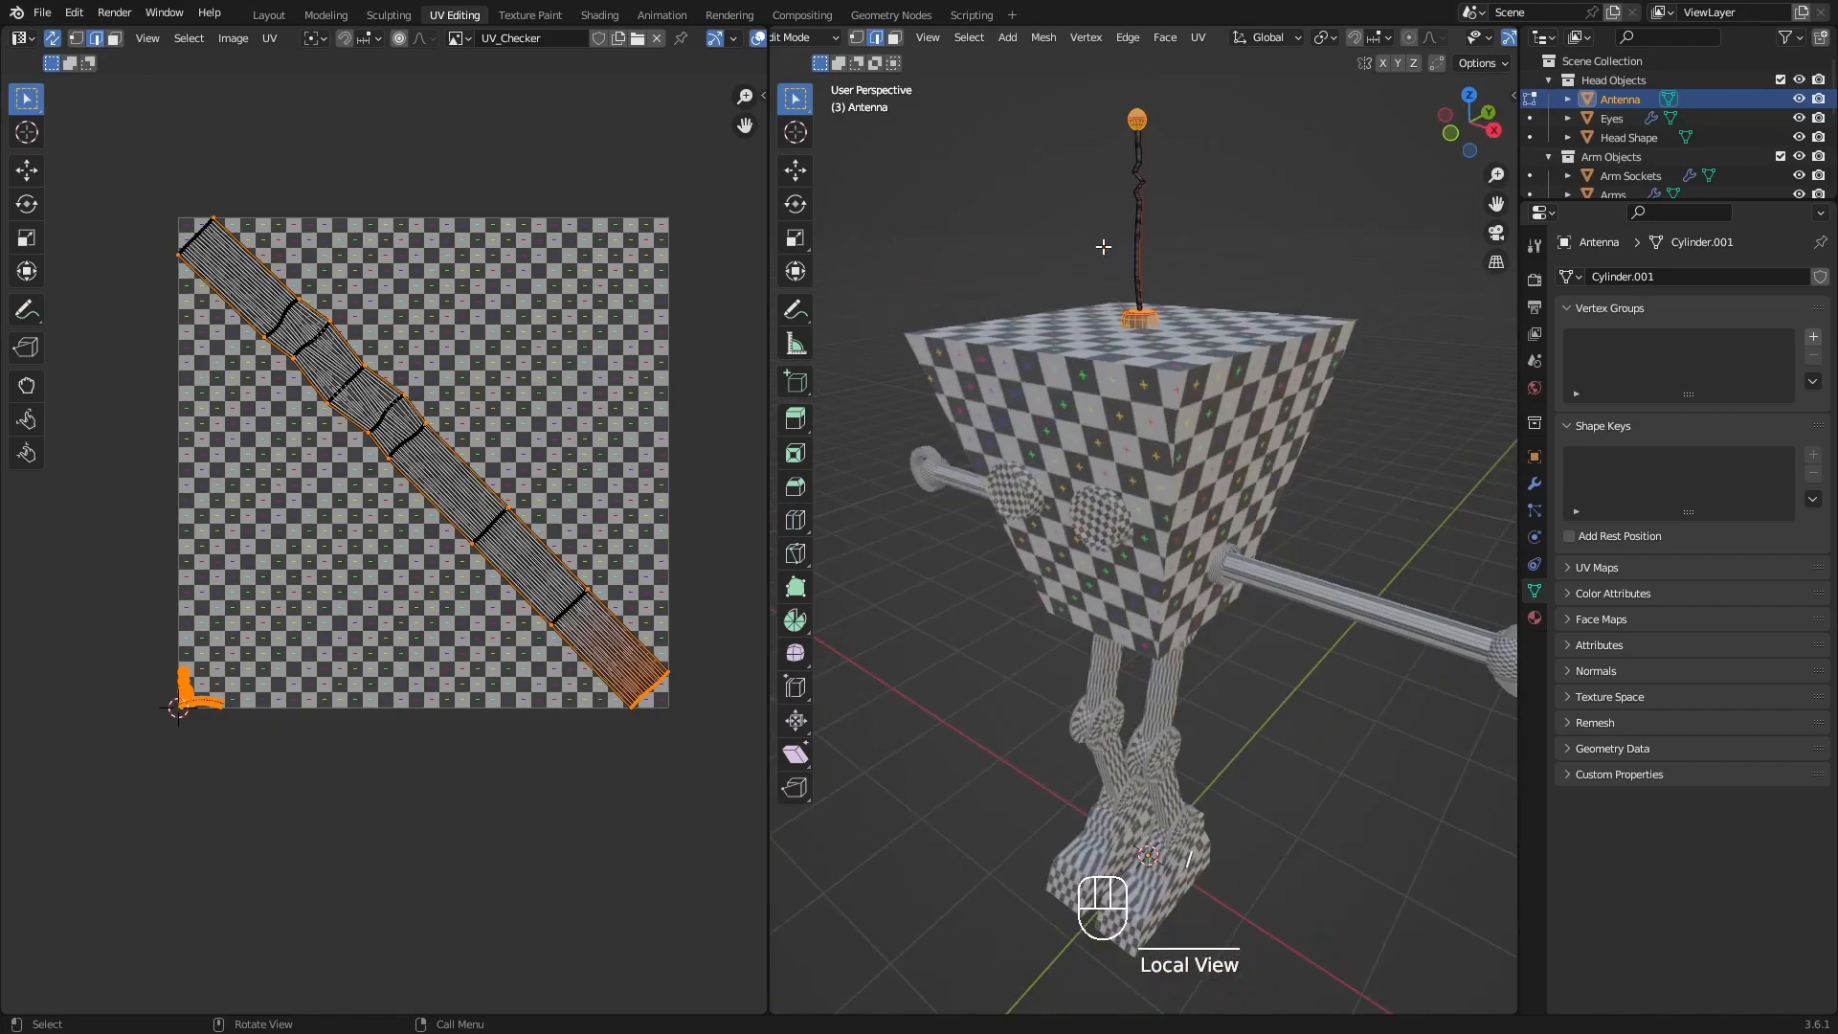
scroll(1107, 253, "down", 1)
middle_click_drag(1152, 264, 1153, 360, "shift")
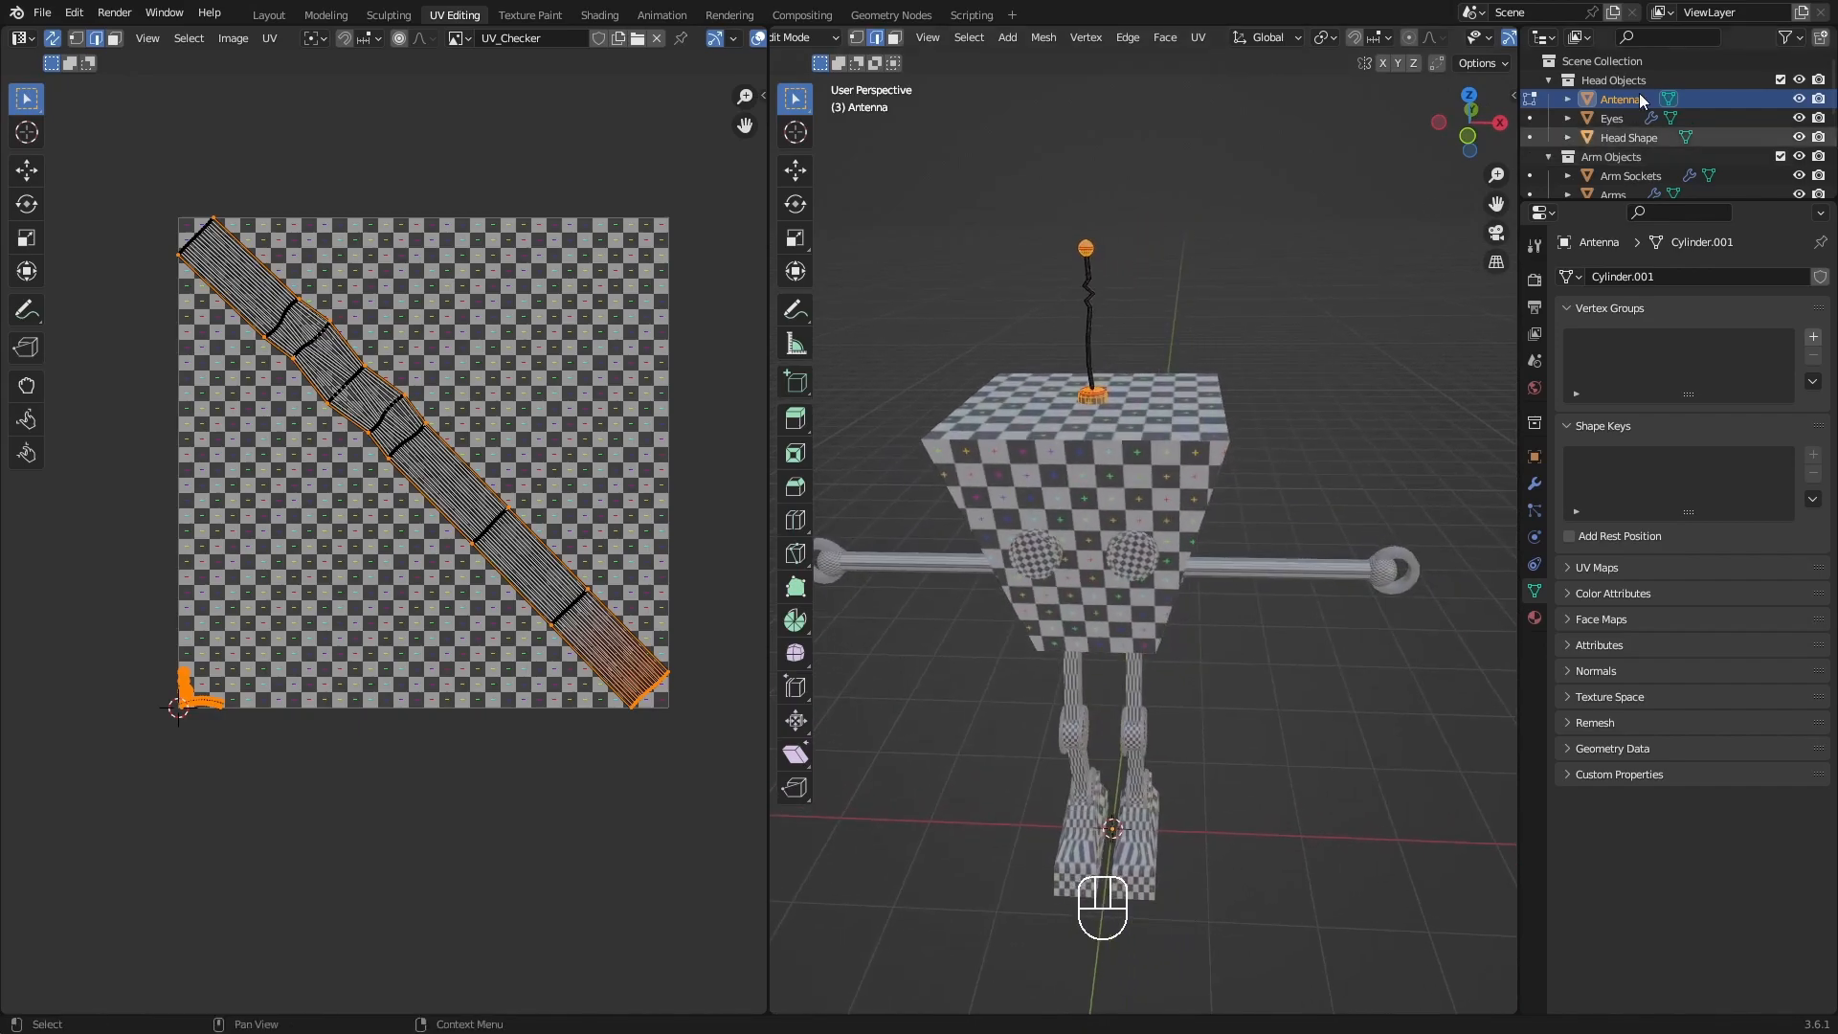
scroll(1632, 91, "down", 2)
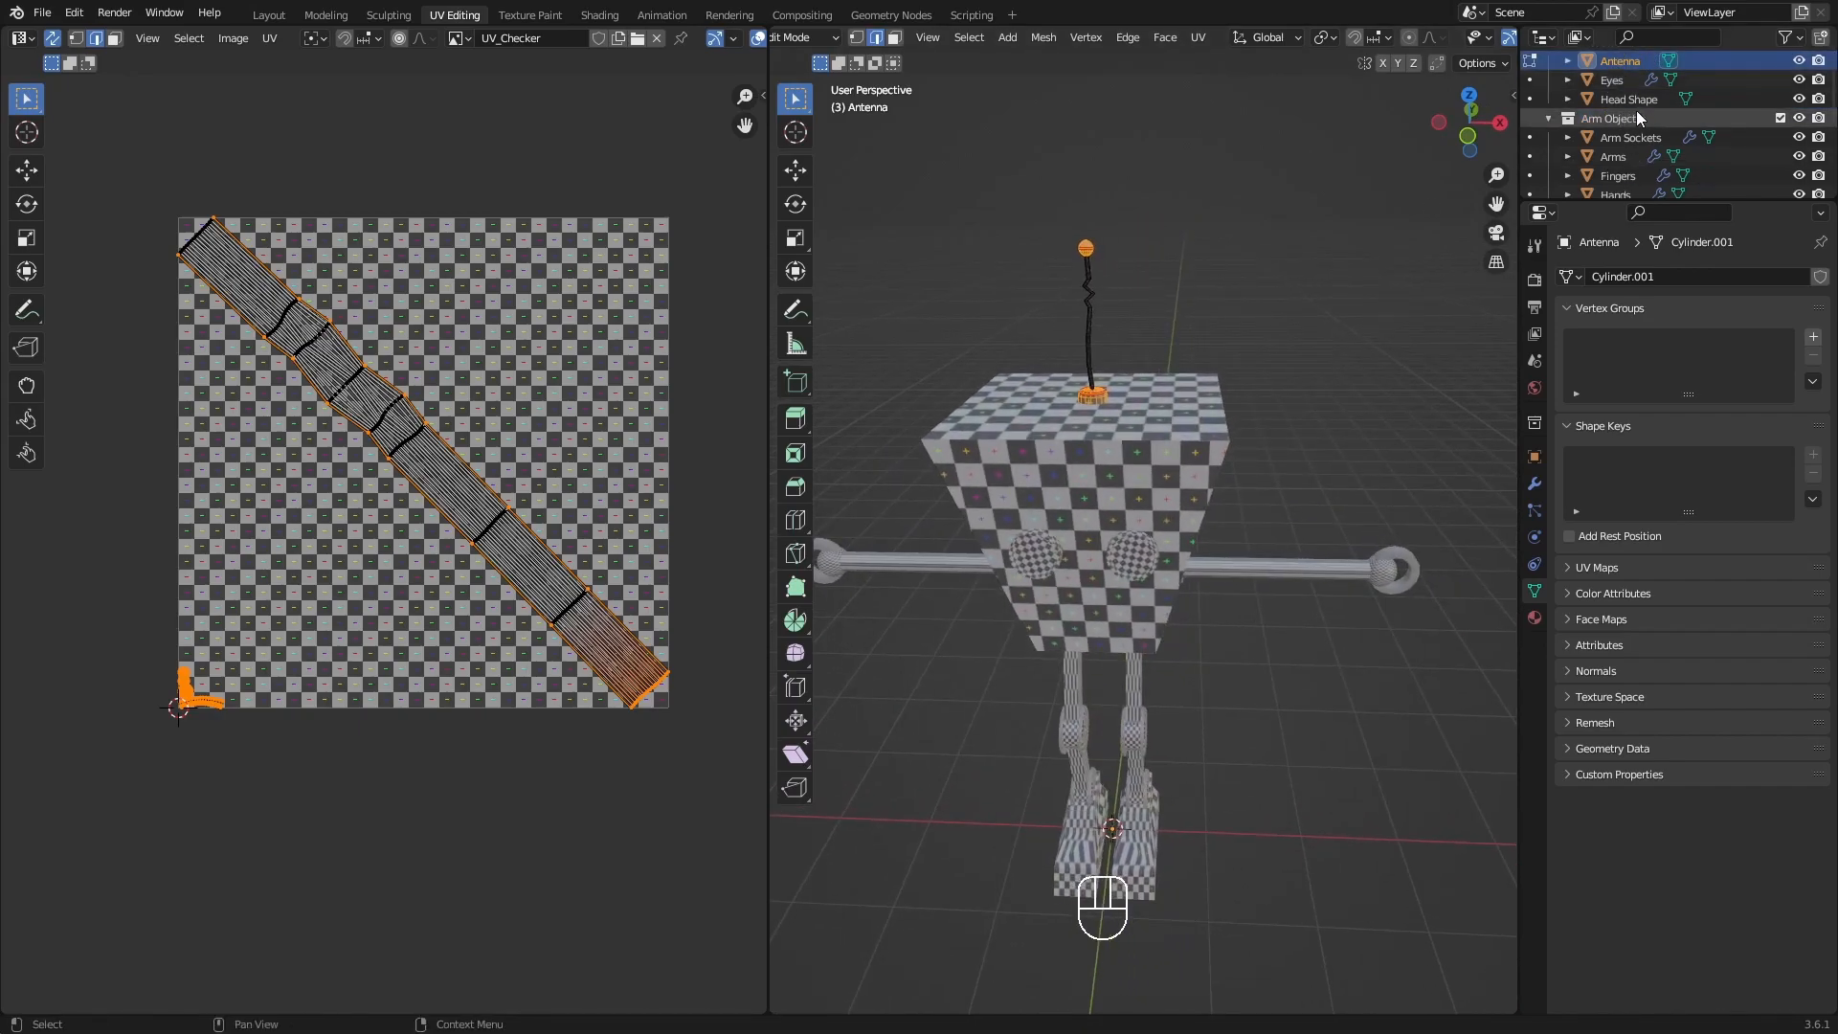
scroll(1631, 96, "down", 2)
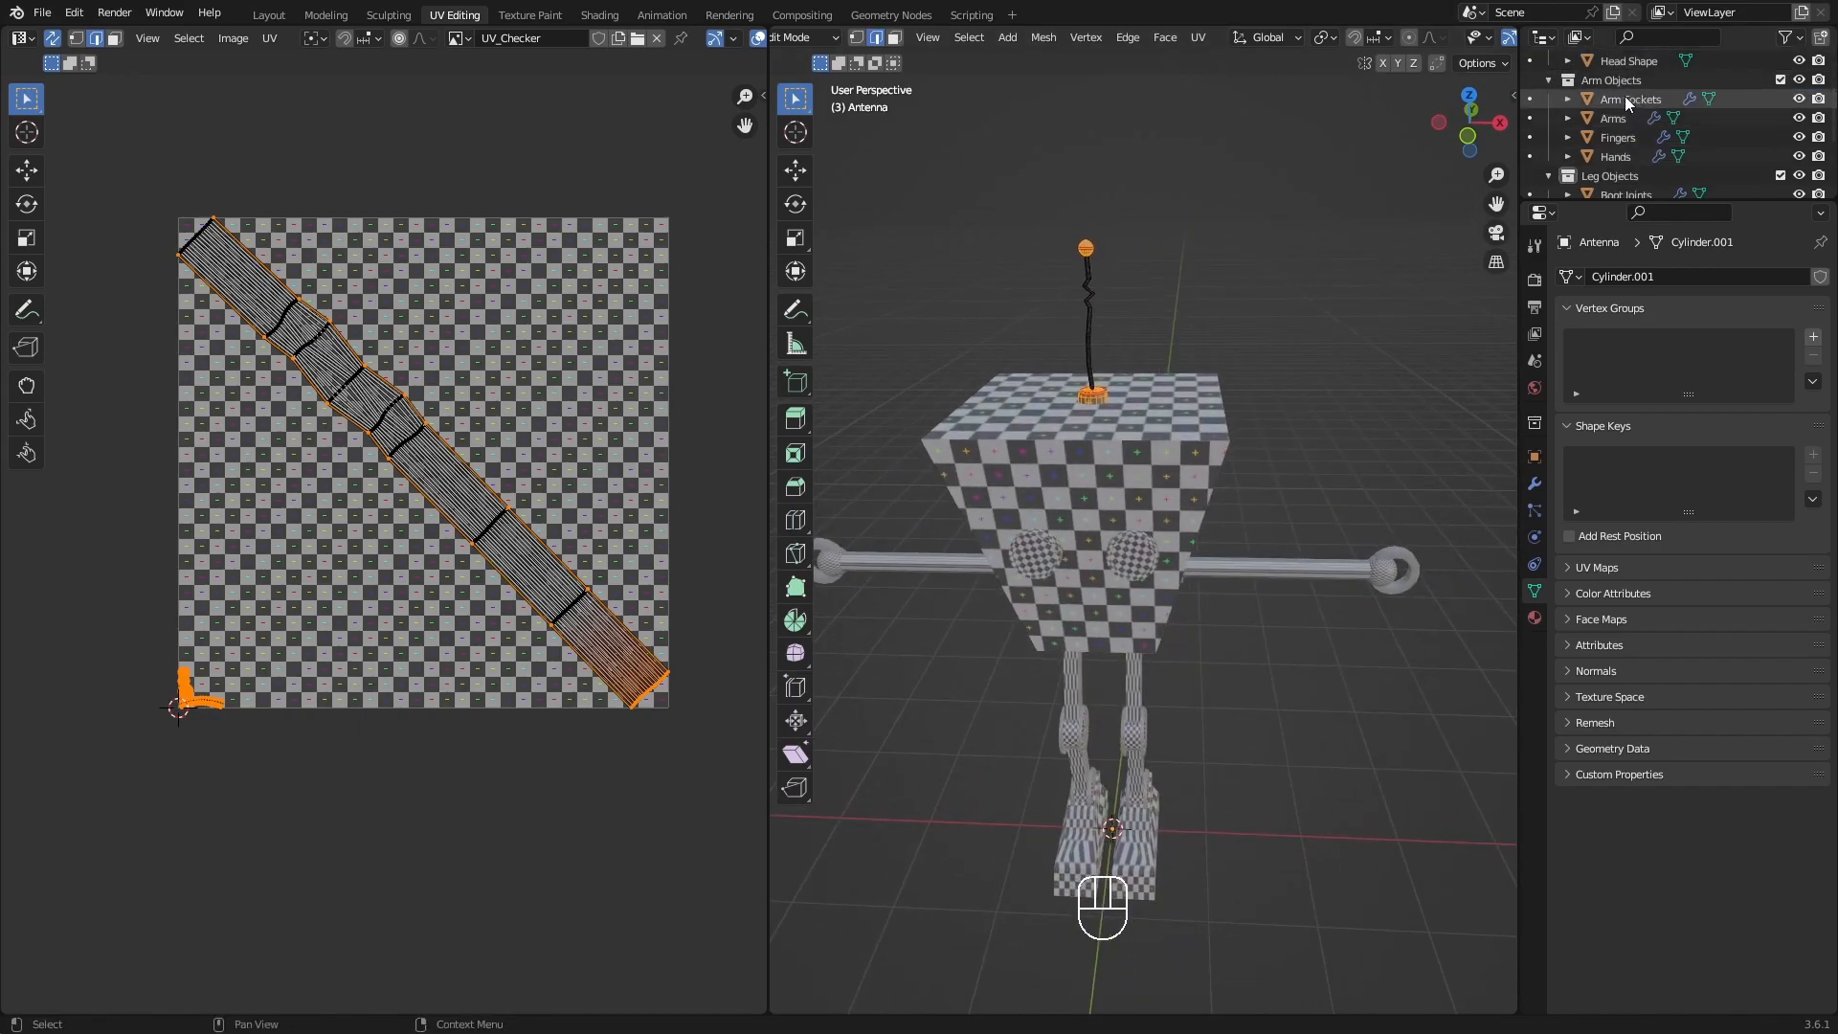
left_click(1528, 100)
middle_click_drag(1330, 406, 1184, 409)
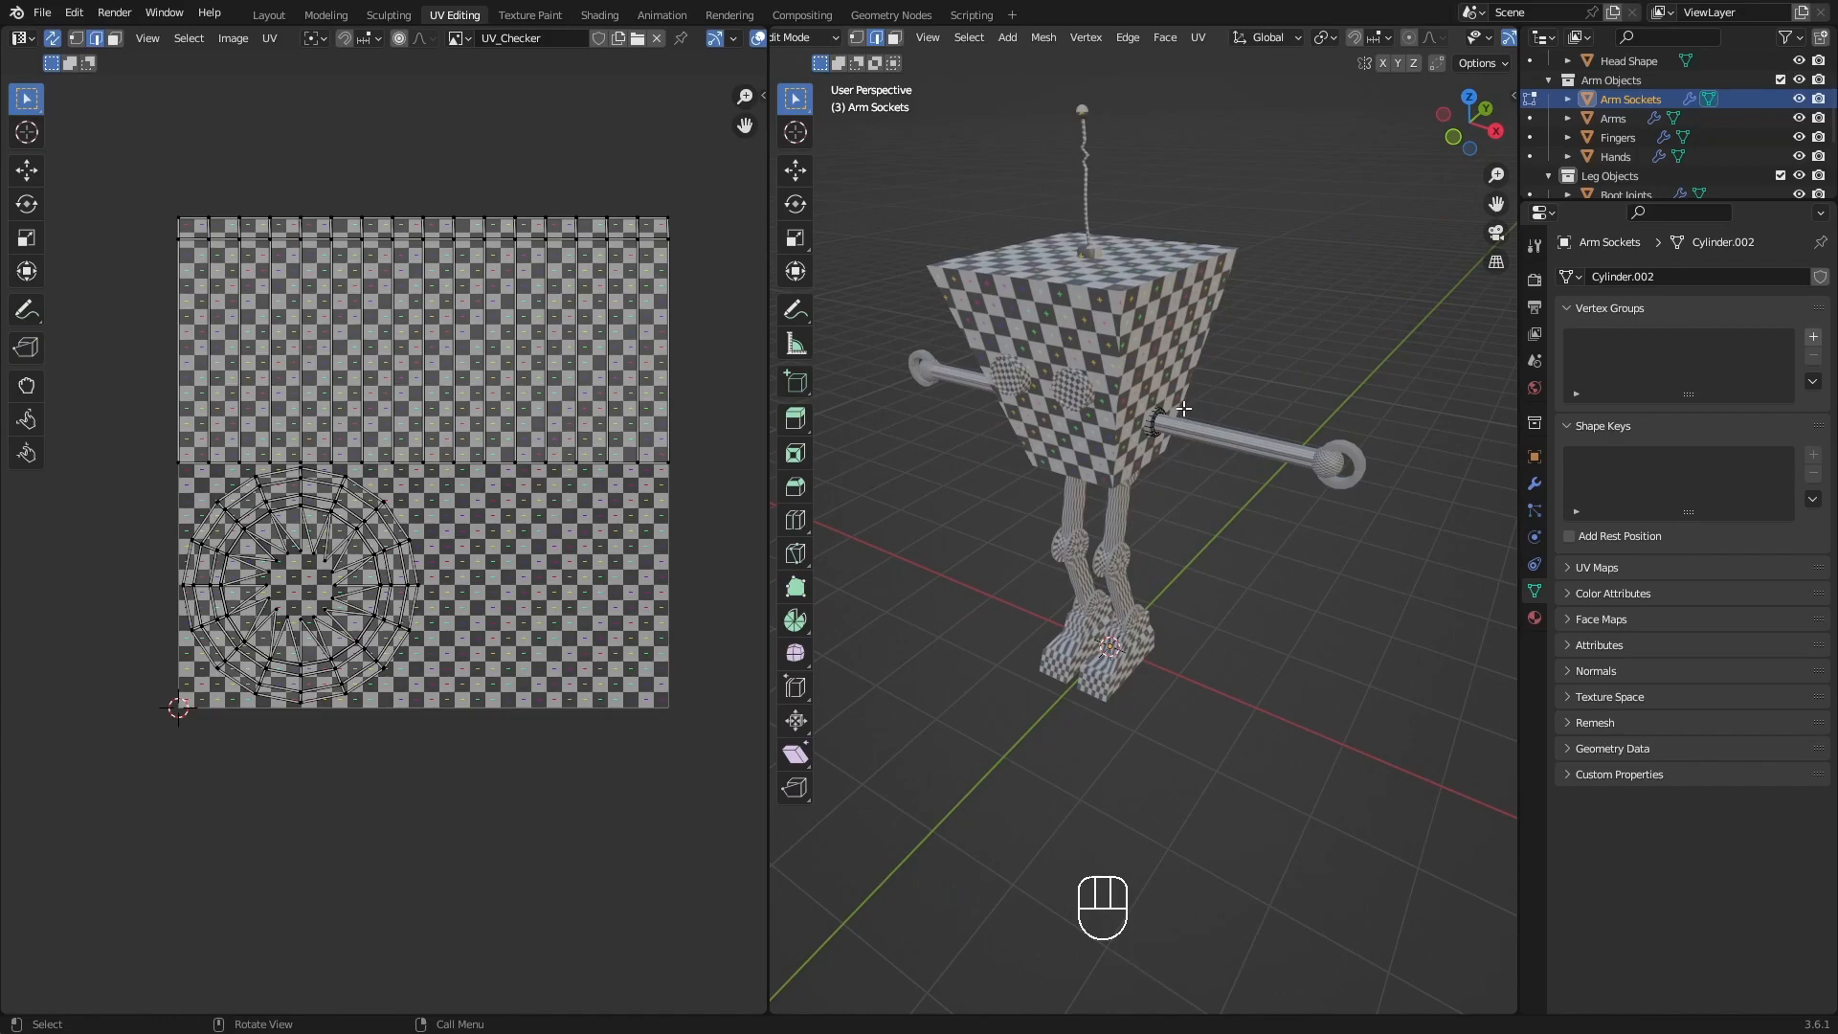
key("KP_Divide")
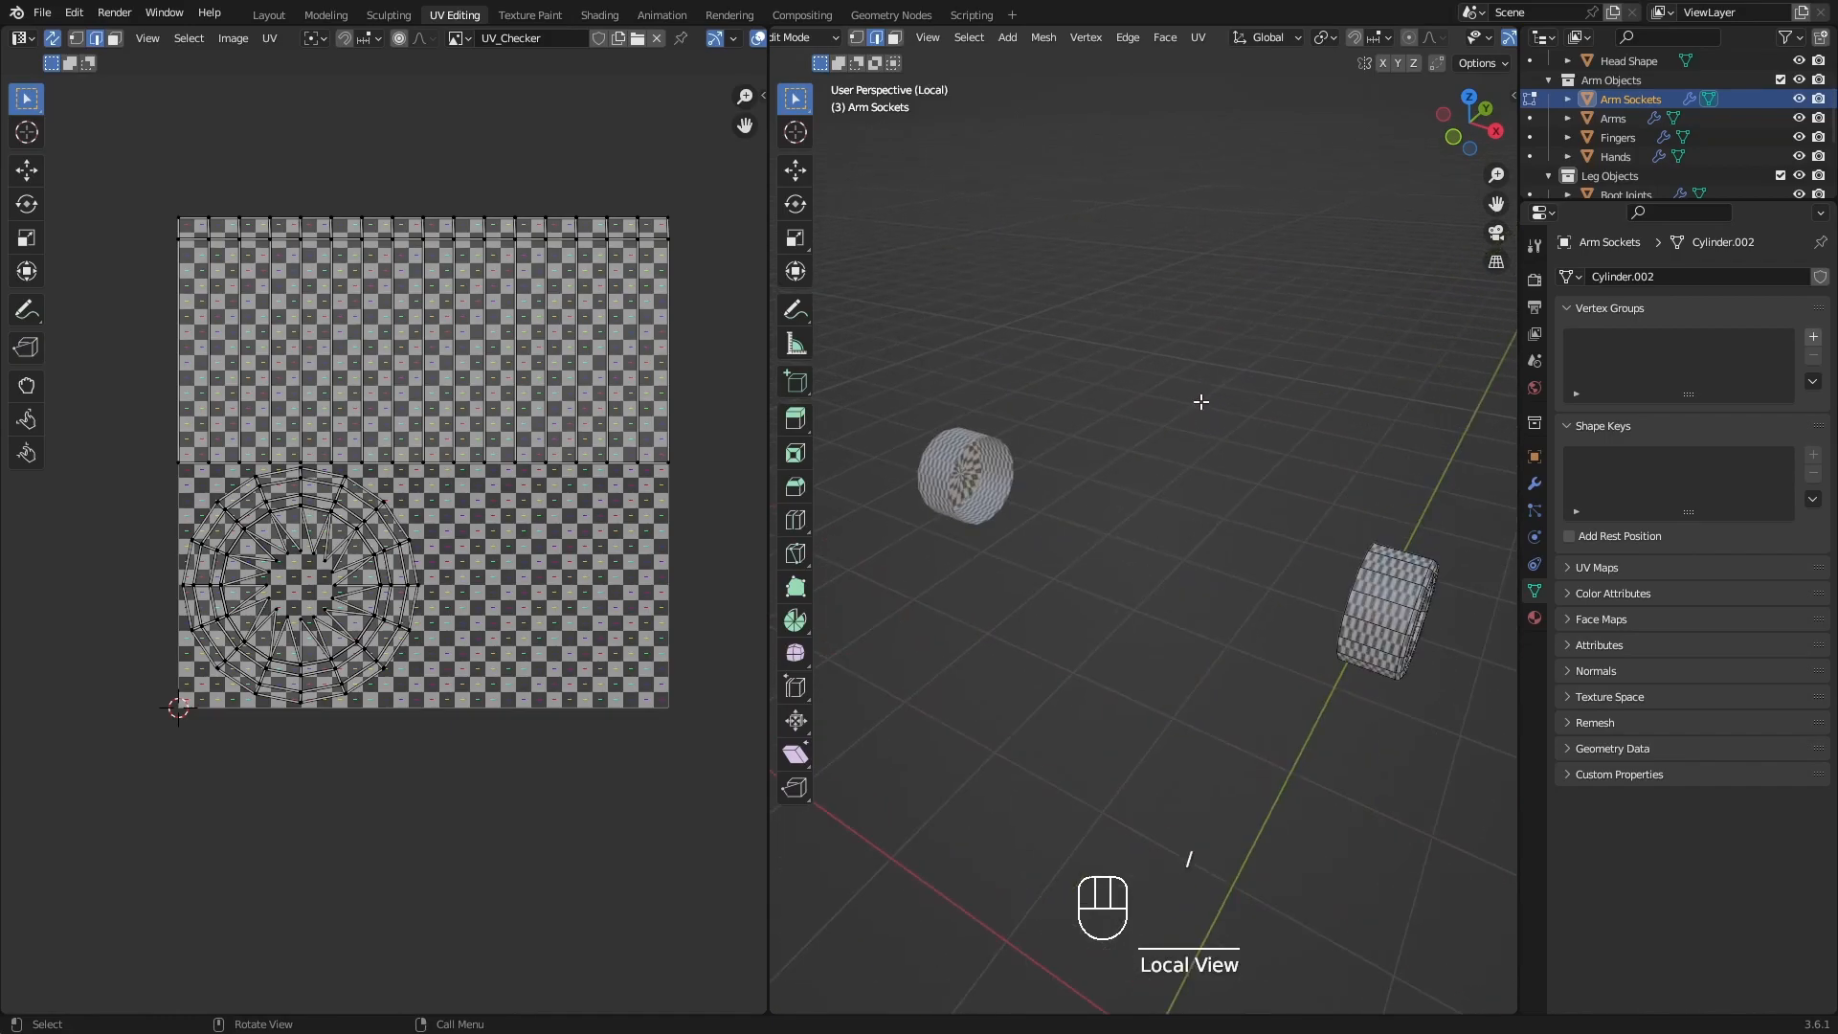
Select the edge loop around the arm socket's outer rim and mark it as a seam.
middle_click_drag(1417, 541, 1146, 364, "shift")
scroll(1102, 411, "up", 3)
scroll(1029, 457, "up", 2)
left_click(1038, 462, "alt")
key("q")
left_click(1271, 463)
Select one straight edge across the underside of the arm socket's side wall and mark it as a seam.
middle_click_drag(1251, 548, 1051, 409)
middle_click_drag(1360, 587, 1194, 577, "shift")
left_click(1109, 618)
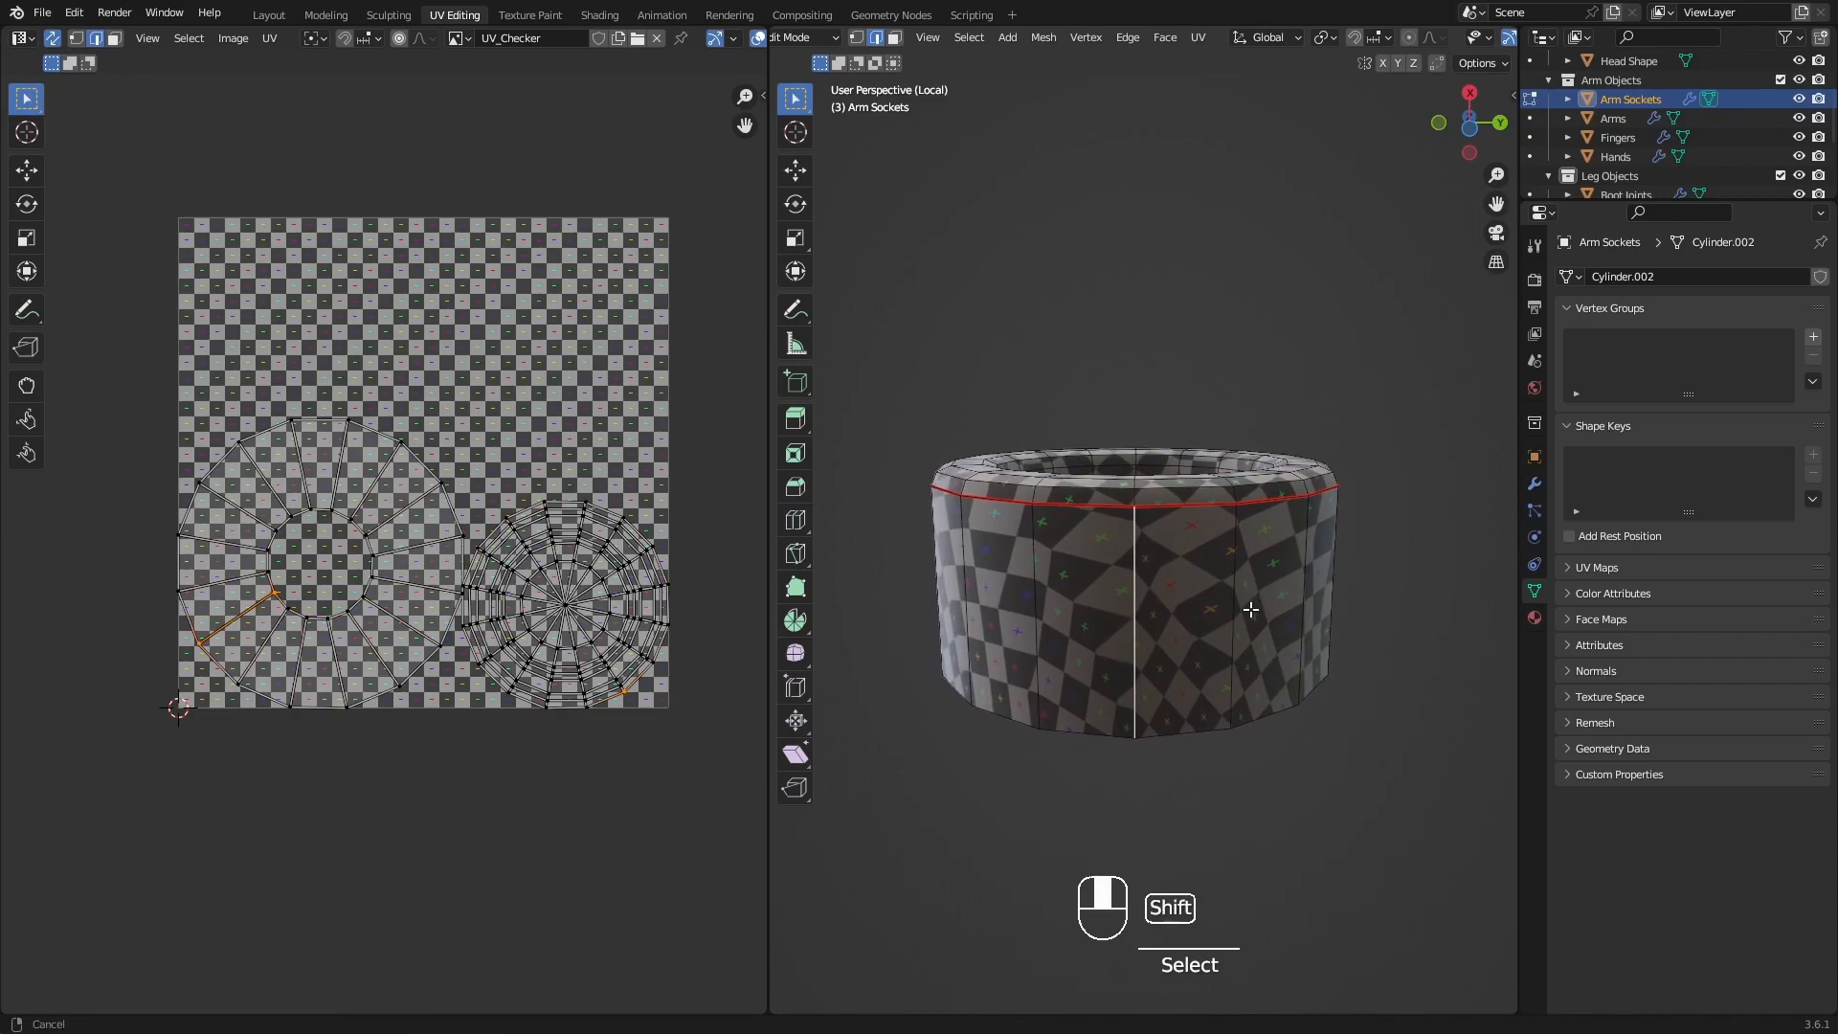
middle_click_drag(1195, 518, 1187, 609)
key("q")
left_click(1169, 536)
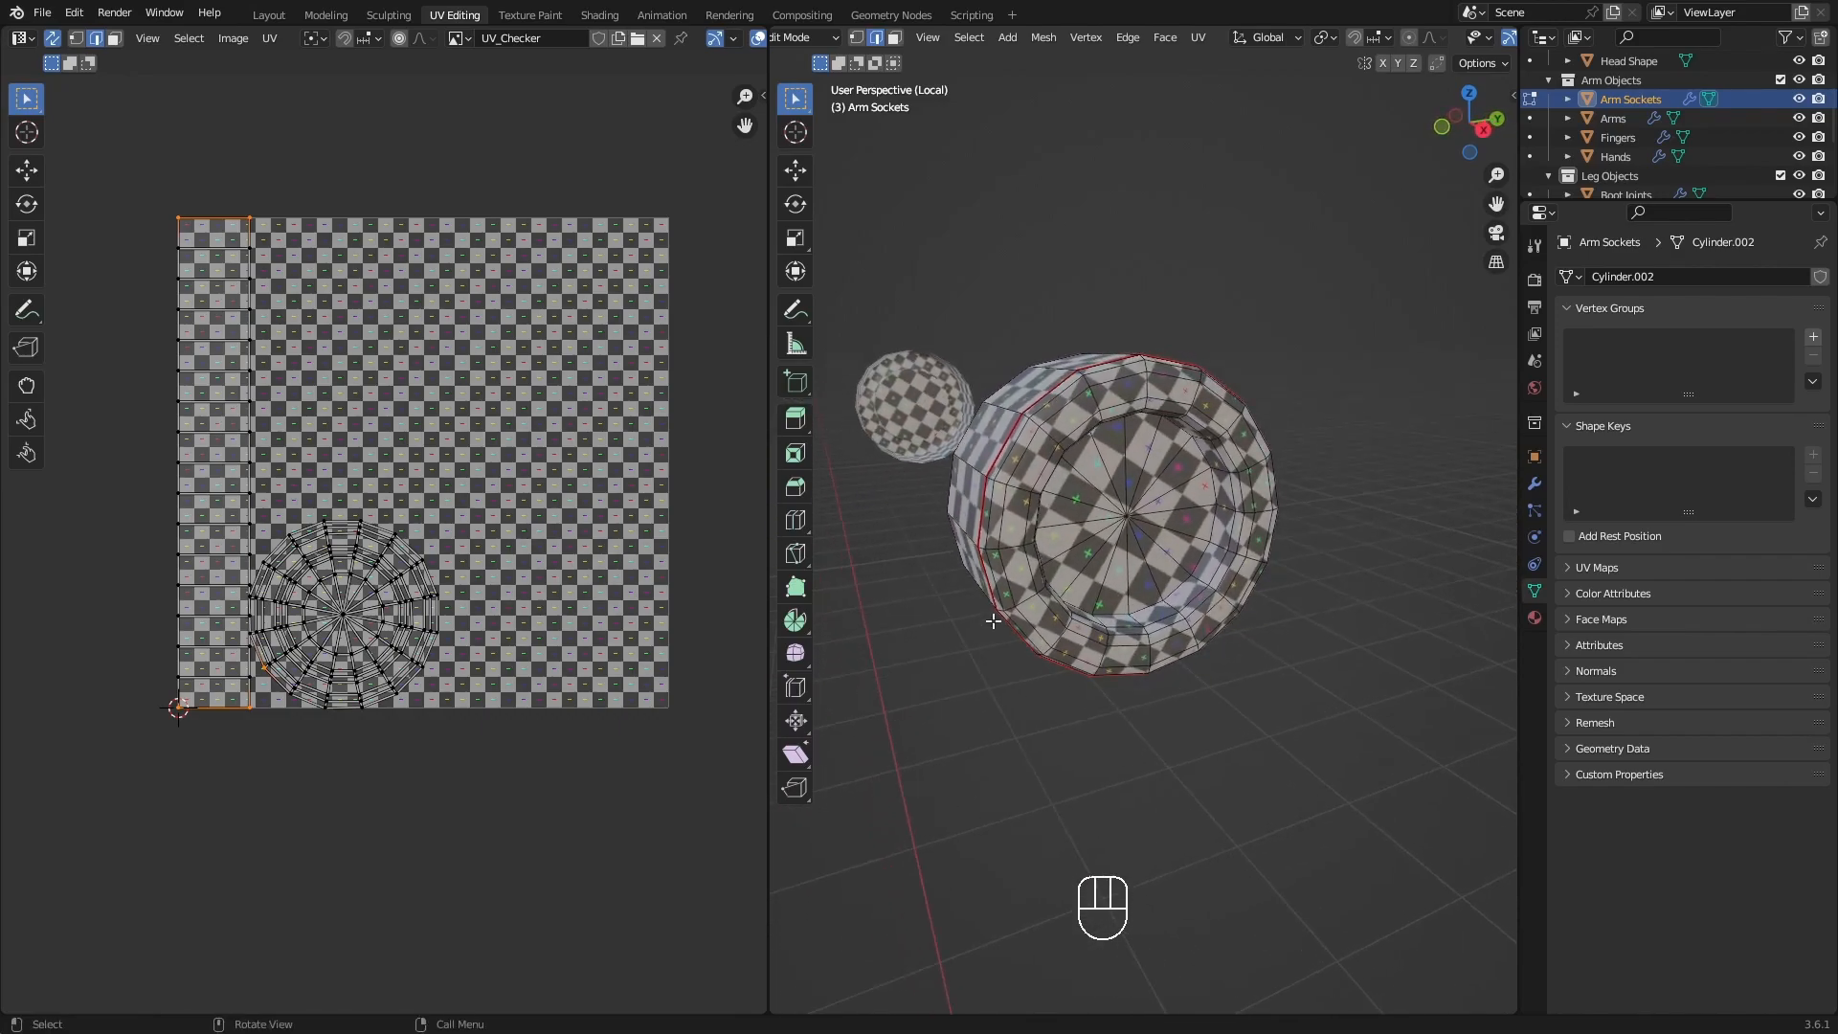
Leave local view, switch editing from the arm sockets to Arms, and isolate the arms in local view.
mouse_move(1111, 514)
middle_mouse_down()
mouse_move(829, 488)
mouse_move(1122, 499)
middle_mouse_up()
key("slash")
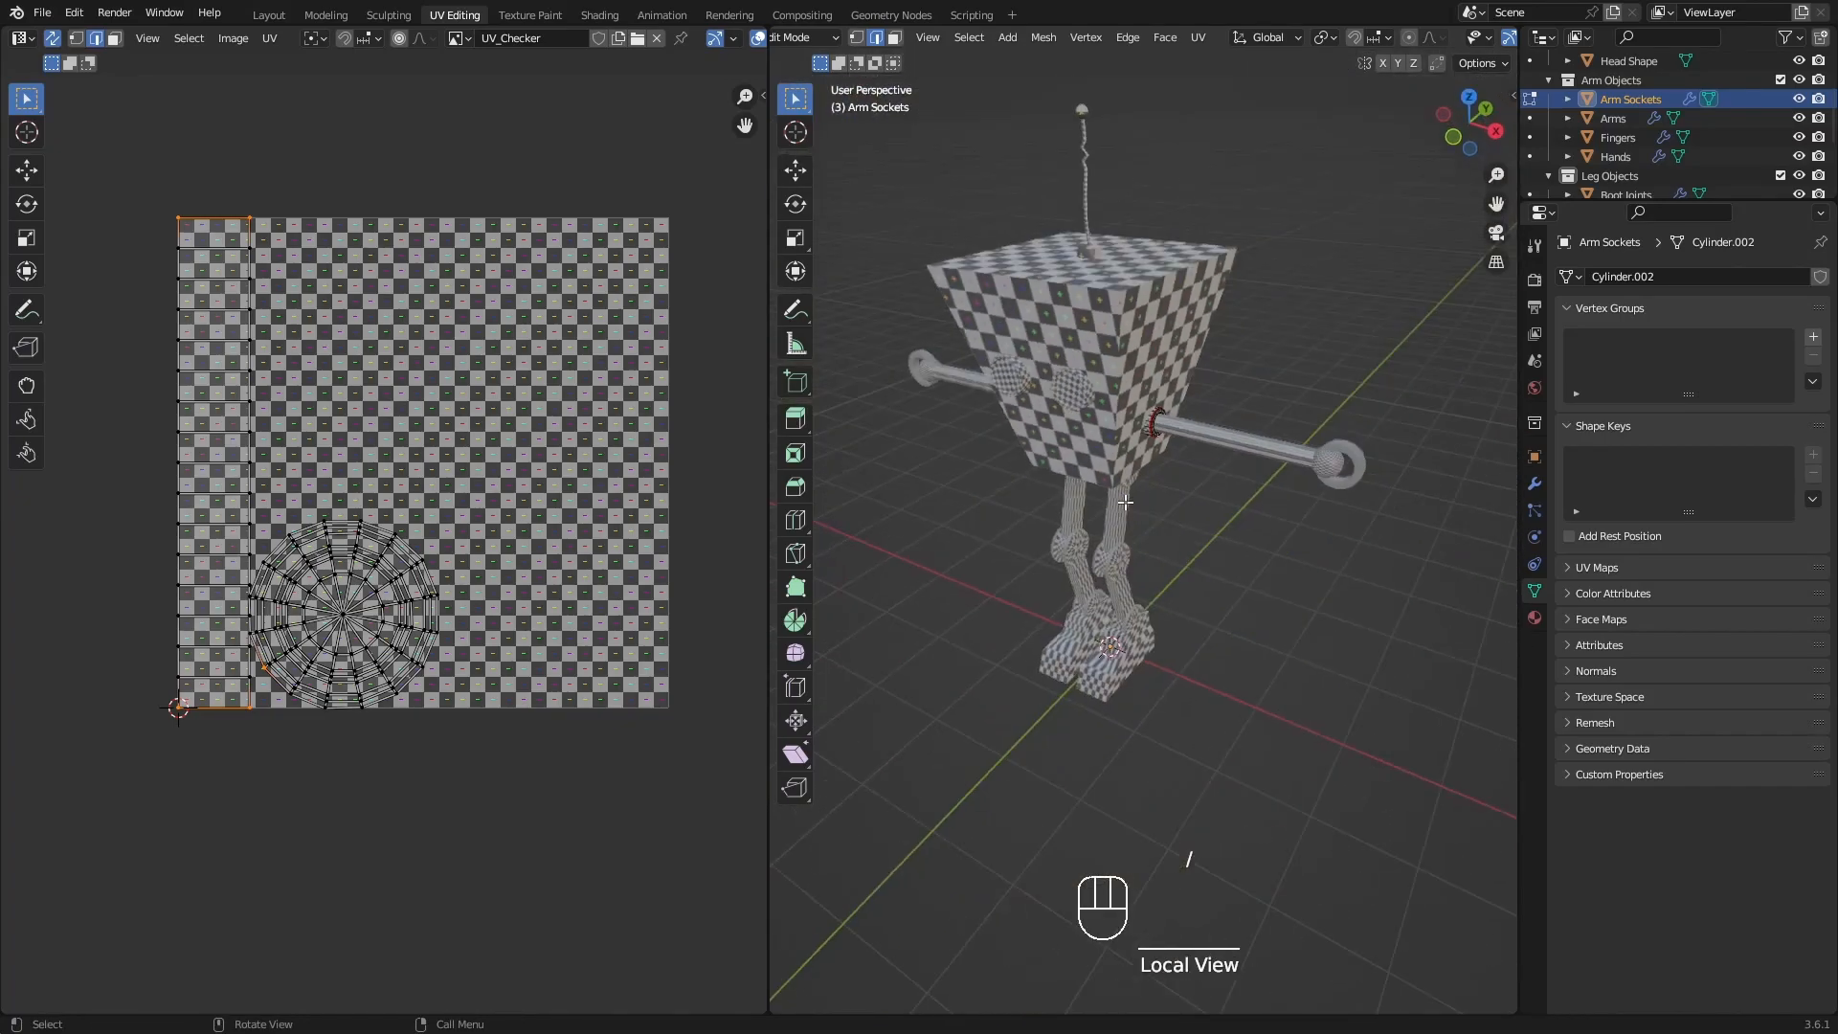
scroll(1164, 324, "up", 3)
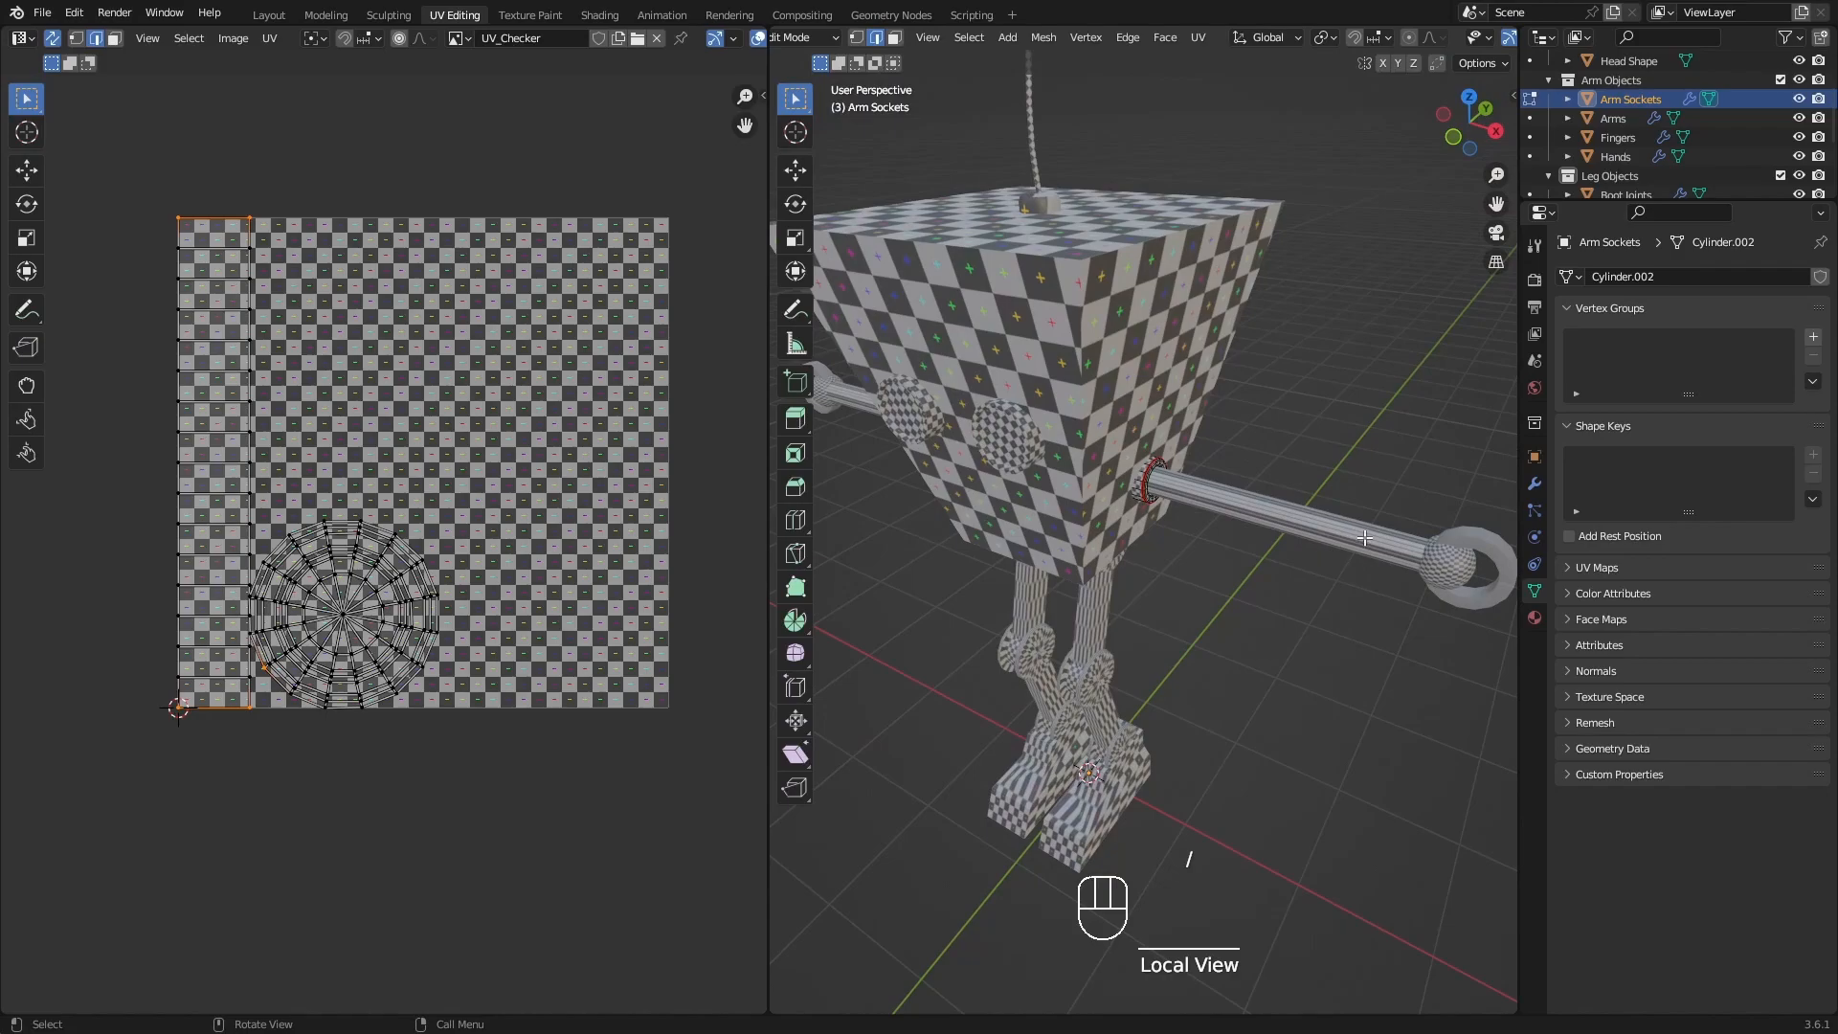
left_click(1530, 117)
middle_click_drag(1145, 544, 1072, 561, "shift")
key("slash")
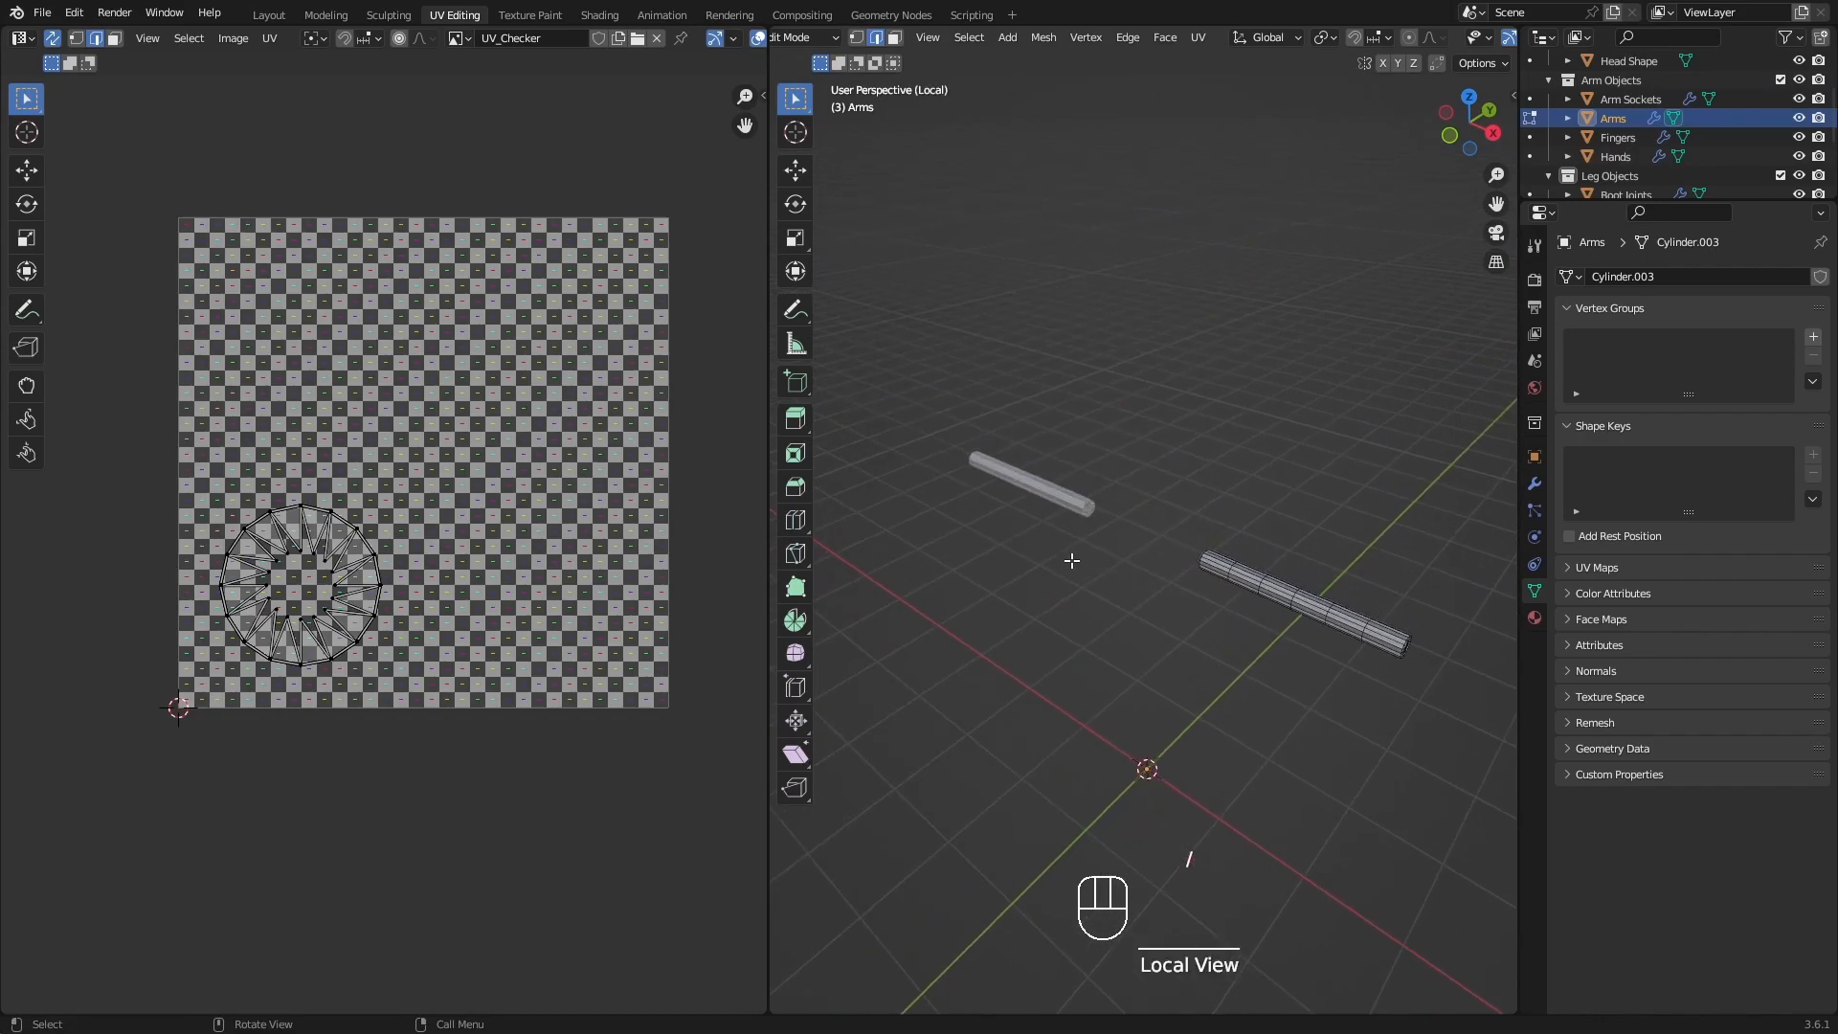
Mark the edge loop around the arm's outer end cap as a seam and check the cap's island in the UV layout.
middle_click_drag(1385, 643, 1238, 614, "shift")
scroll(1224, 629, "up", 3)
left_click(1238, 614, "alt")
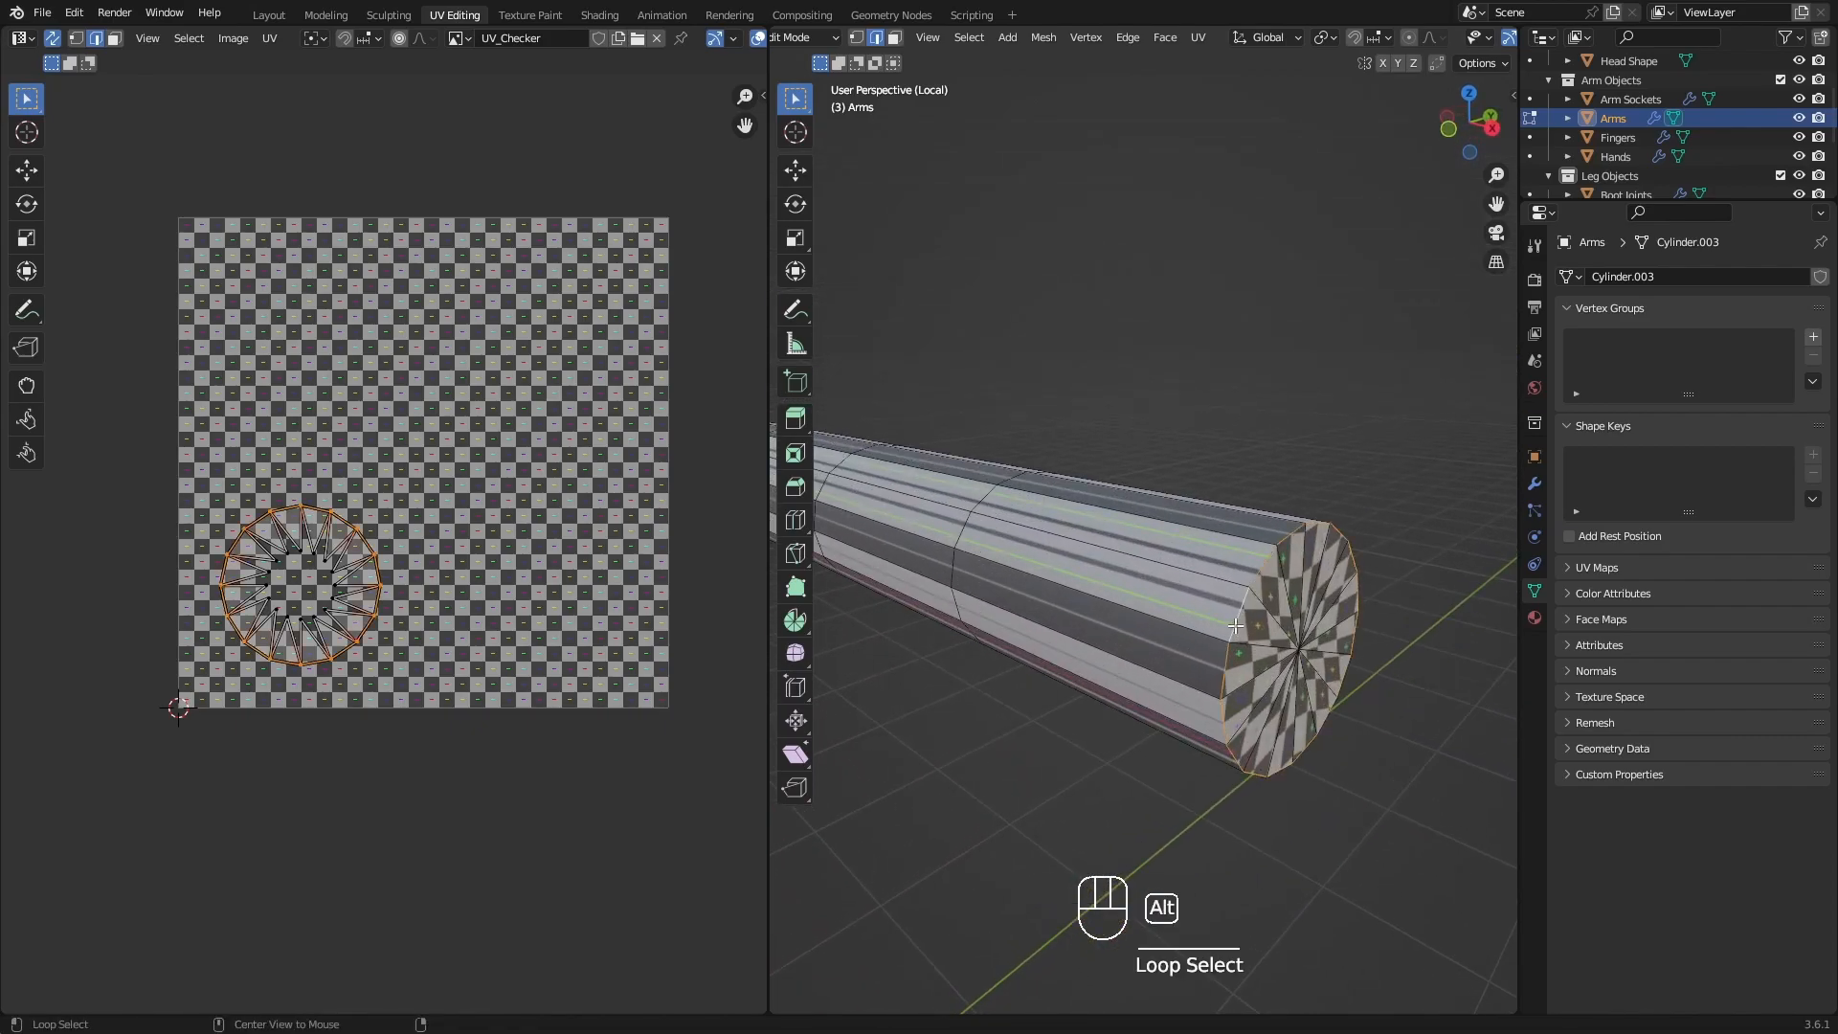
key("q")
left_click(1248, 605)
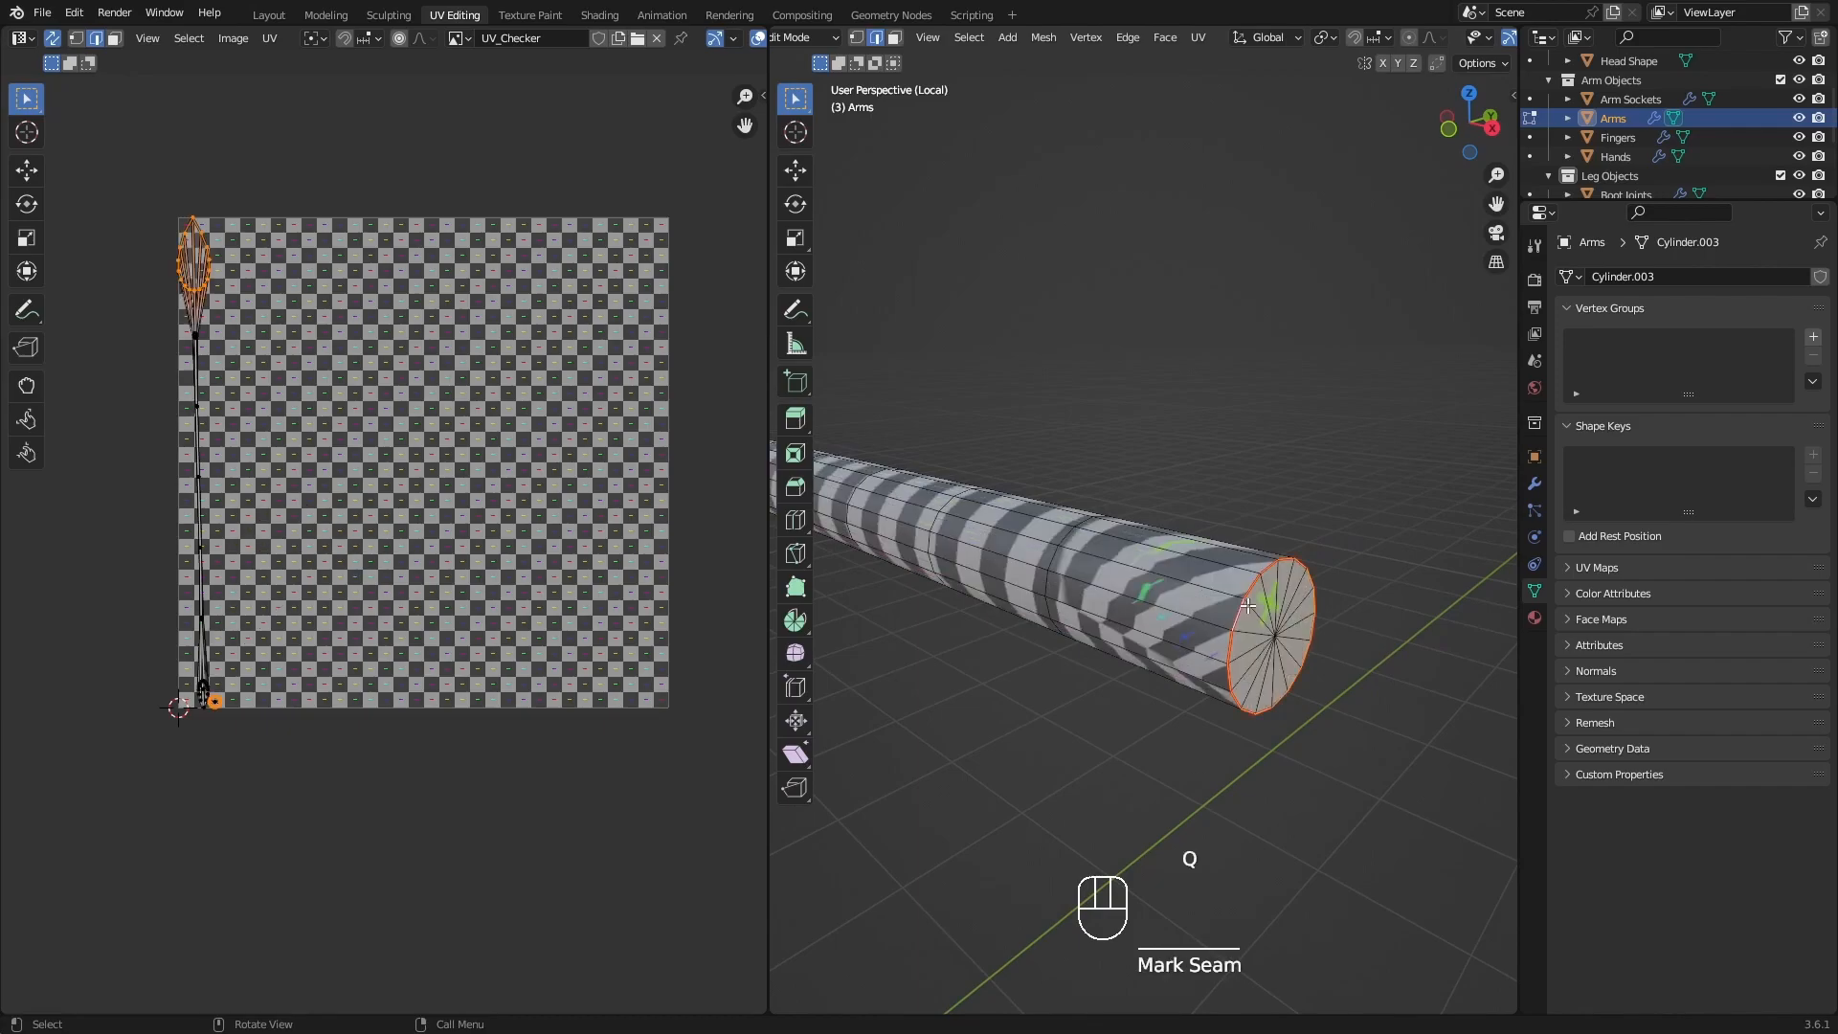
scroll(214, 704, "up", 10)
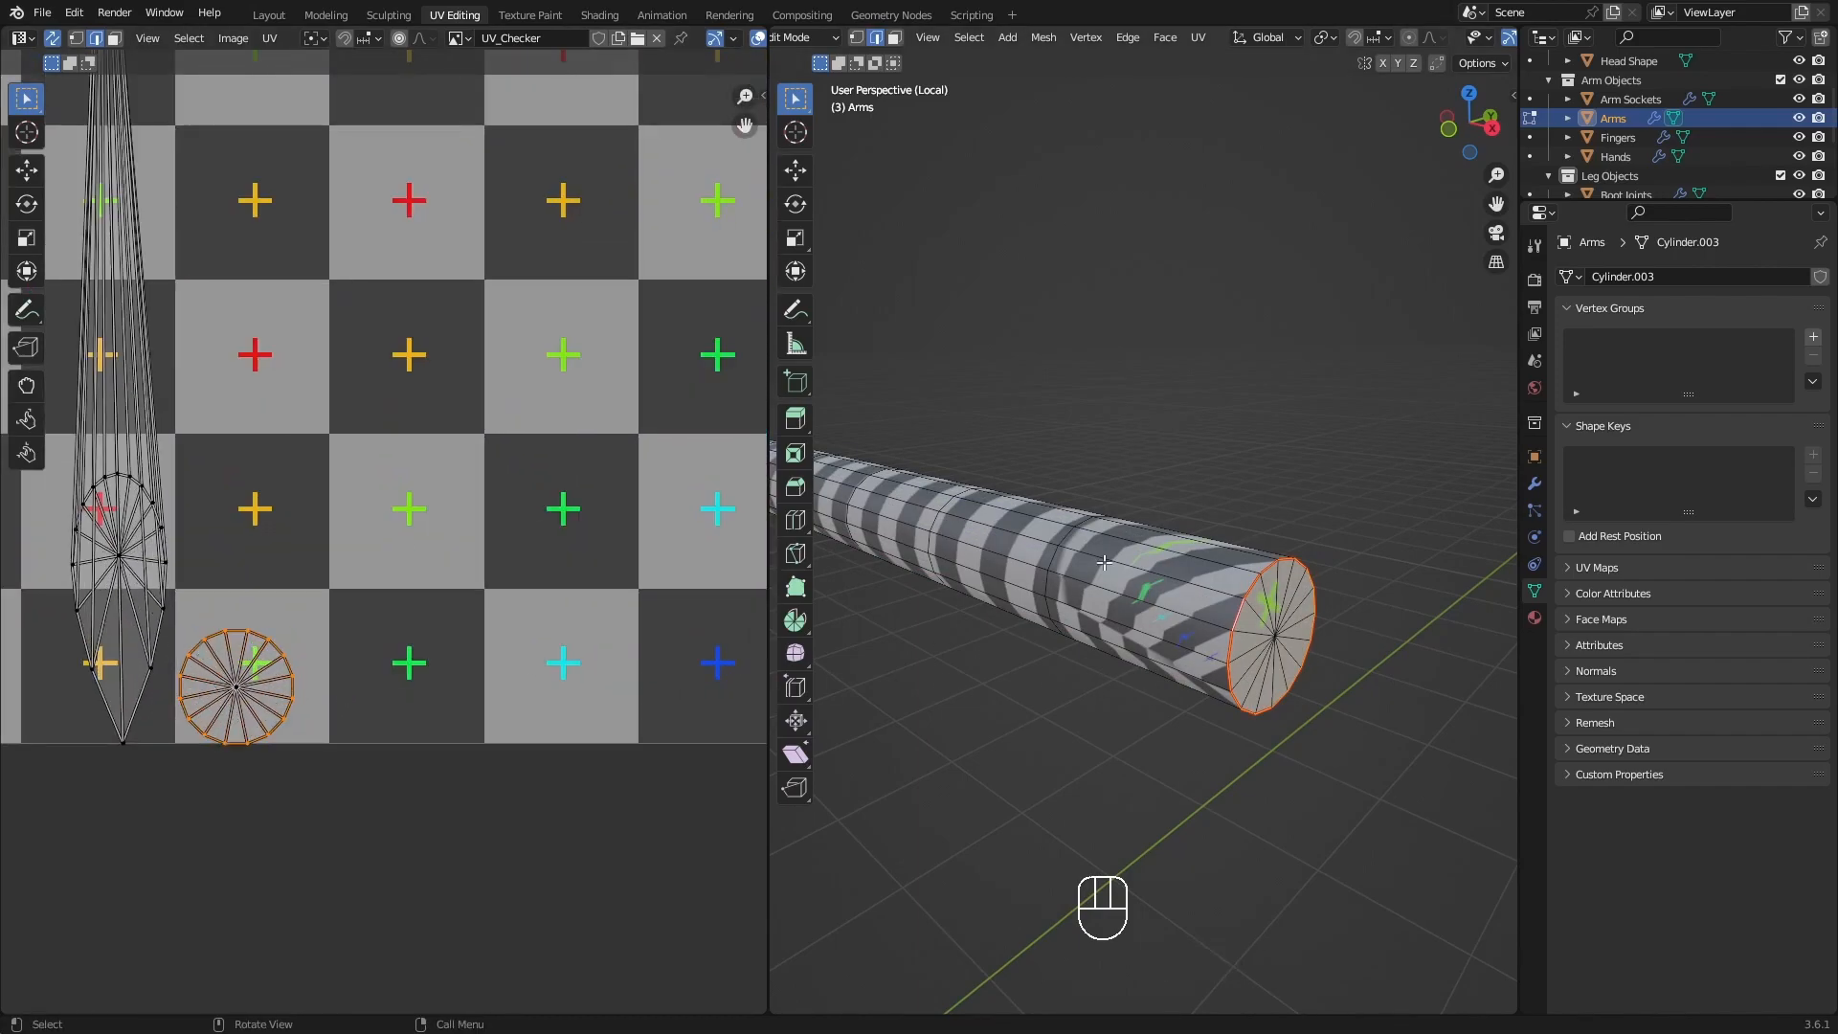
Select the edge loop around the arm's body-side end cap and mark it as a seam.
scroll(997, 566, "down", 8)
middle_click_drag(997, 565, 1336, 628, "shift")
scroll(914, 672, "up", 5)
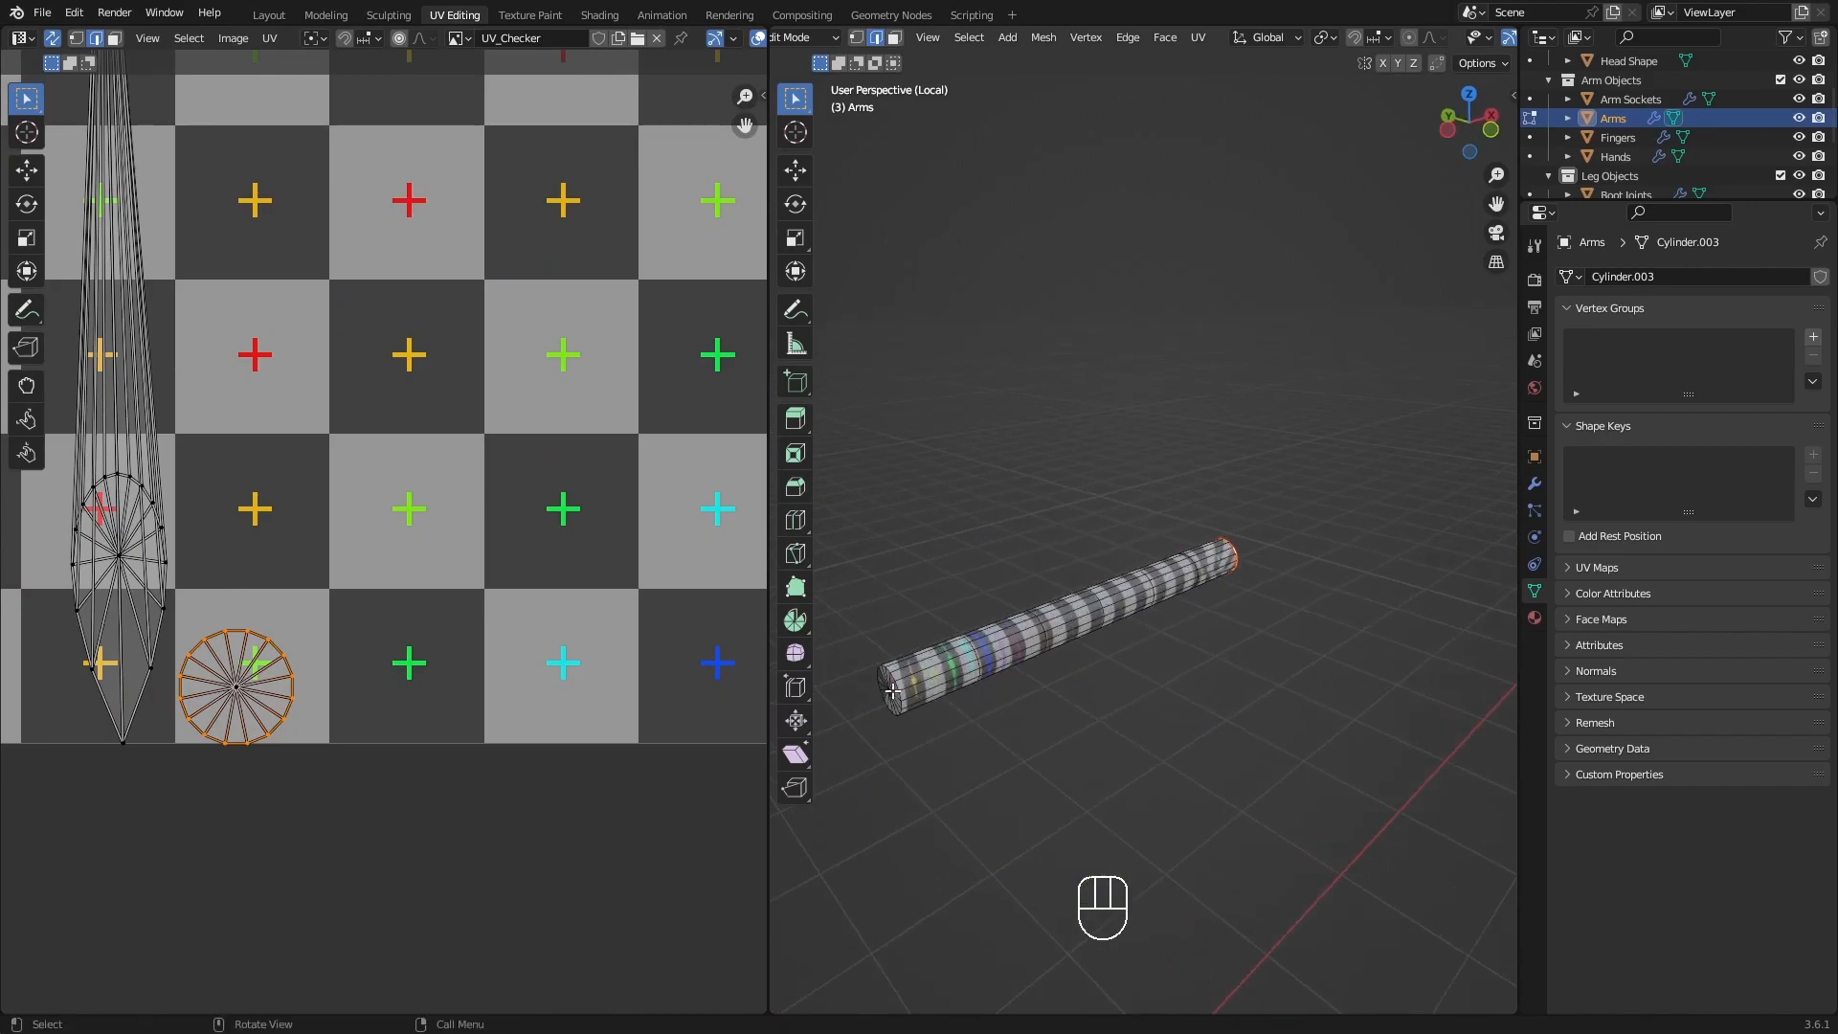
scroll(1063, 640, "up", 2)
middle_click_drag(910, 670, 1165, 630, "shift")
left_click(1091, 635, "alt")
key("q")
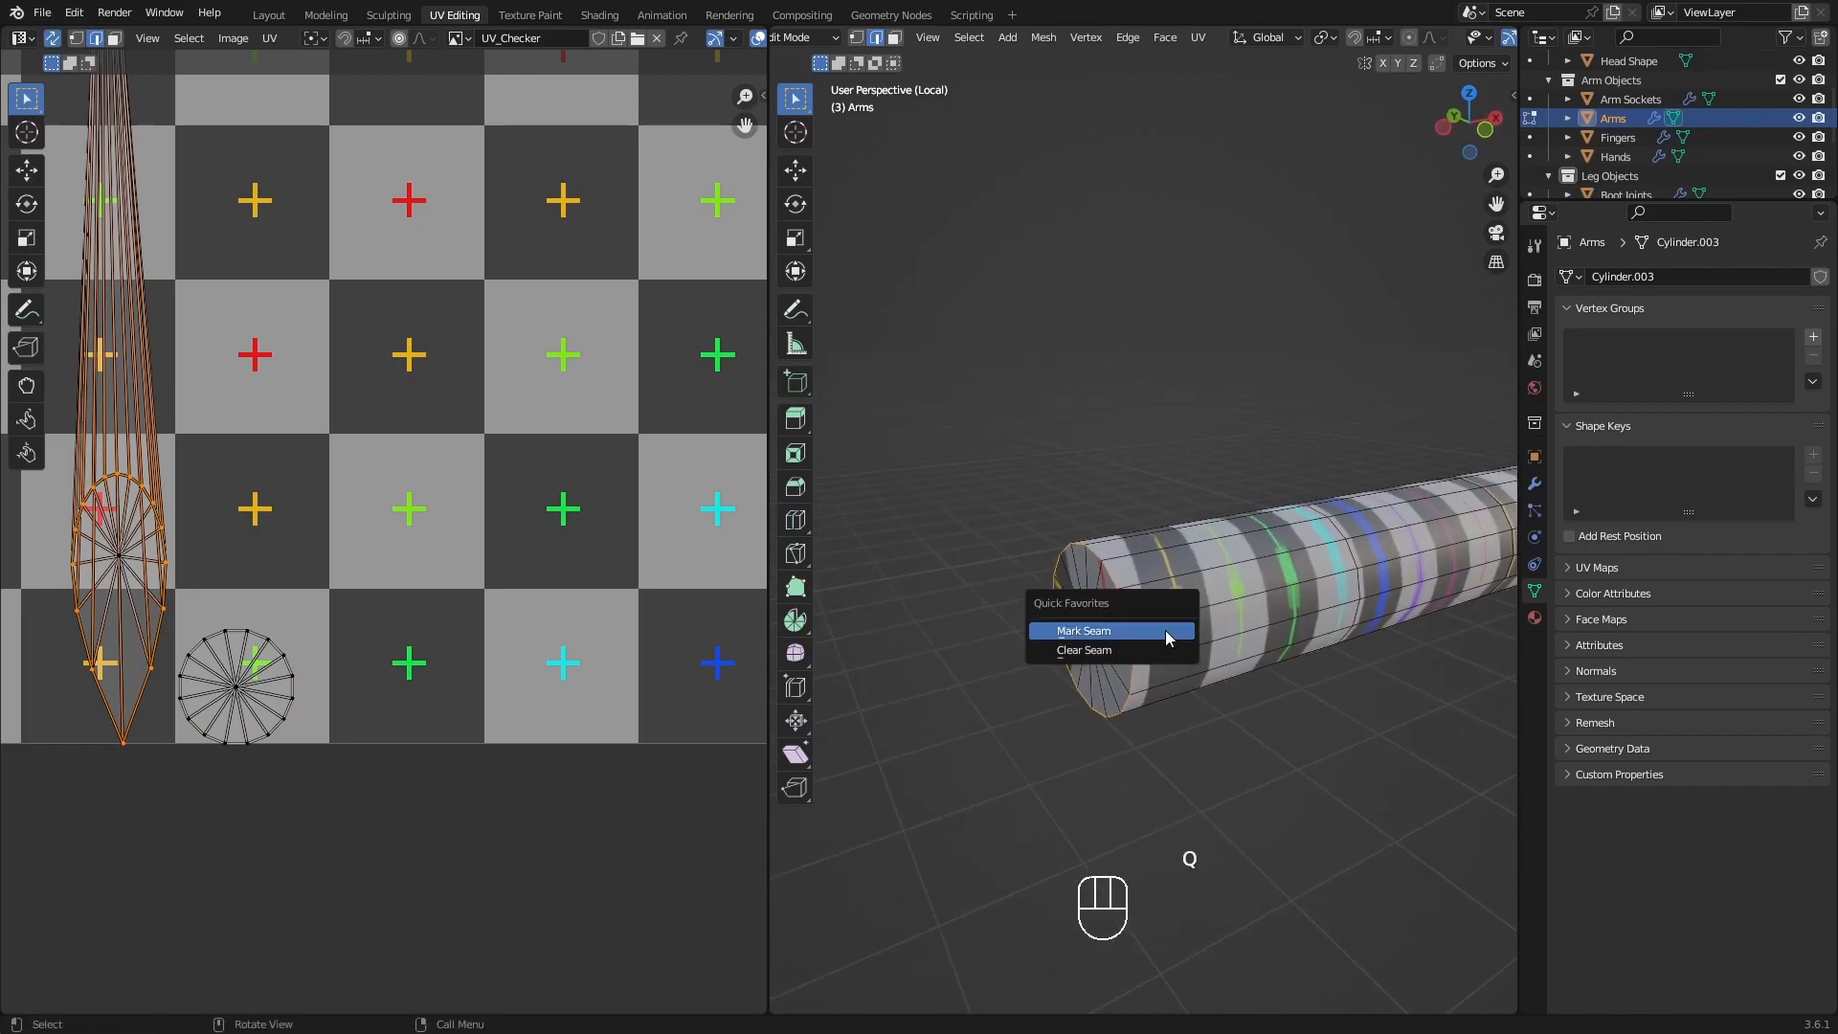
left_click(1164, 630)
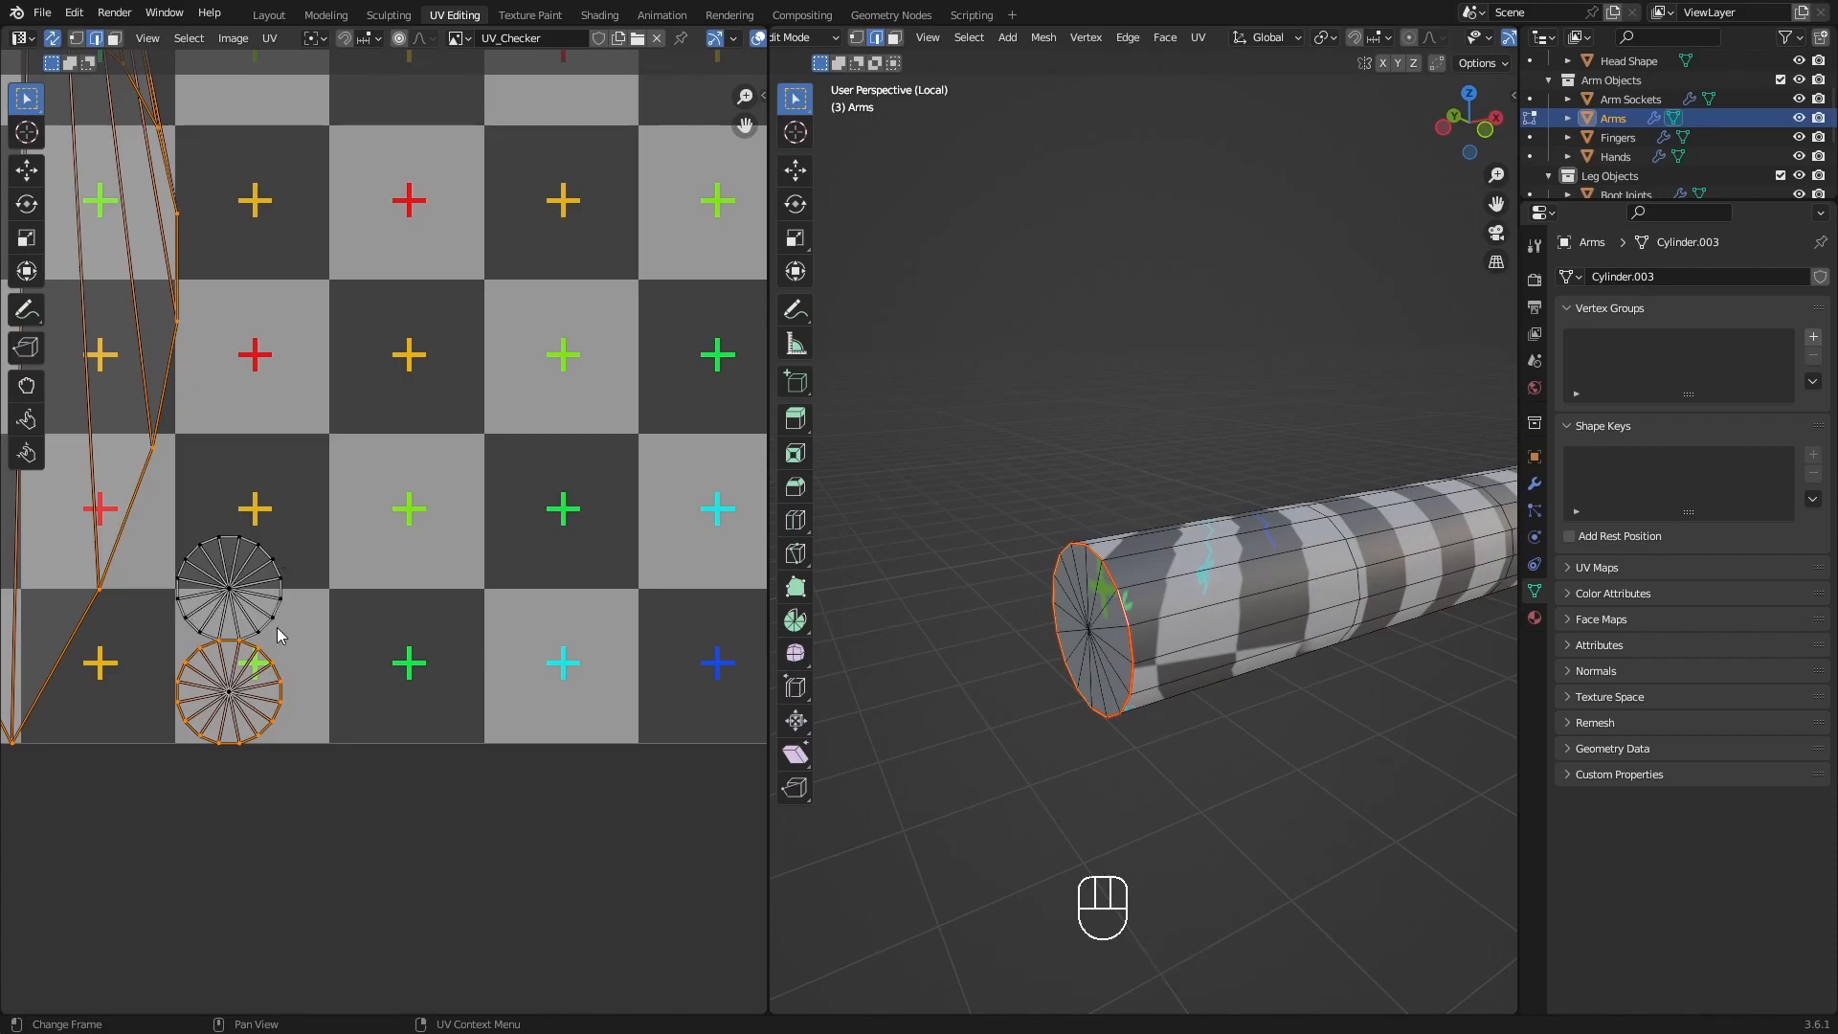
Examine the checker pattern along the arm's length and the shape of its long island in the UV layout.
scroll(1062, 543, "down", 3)
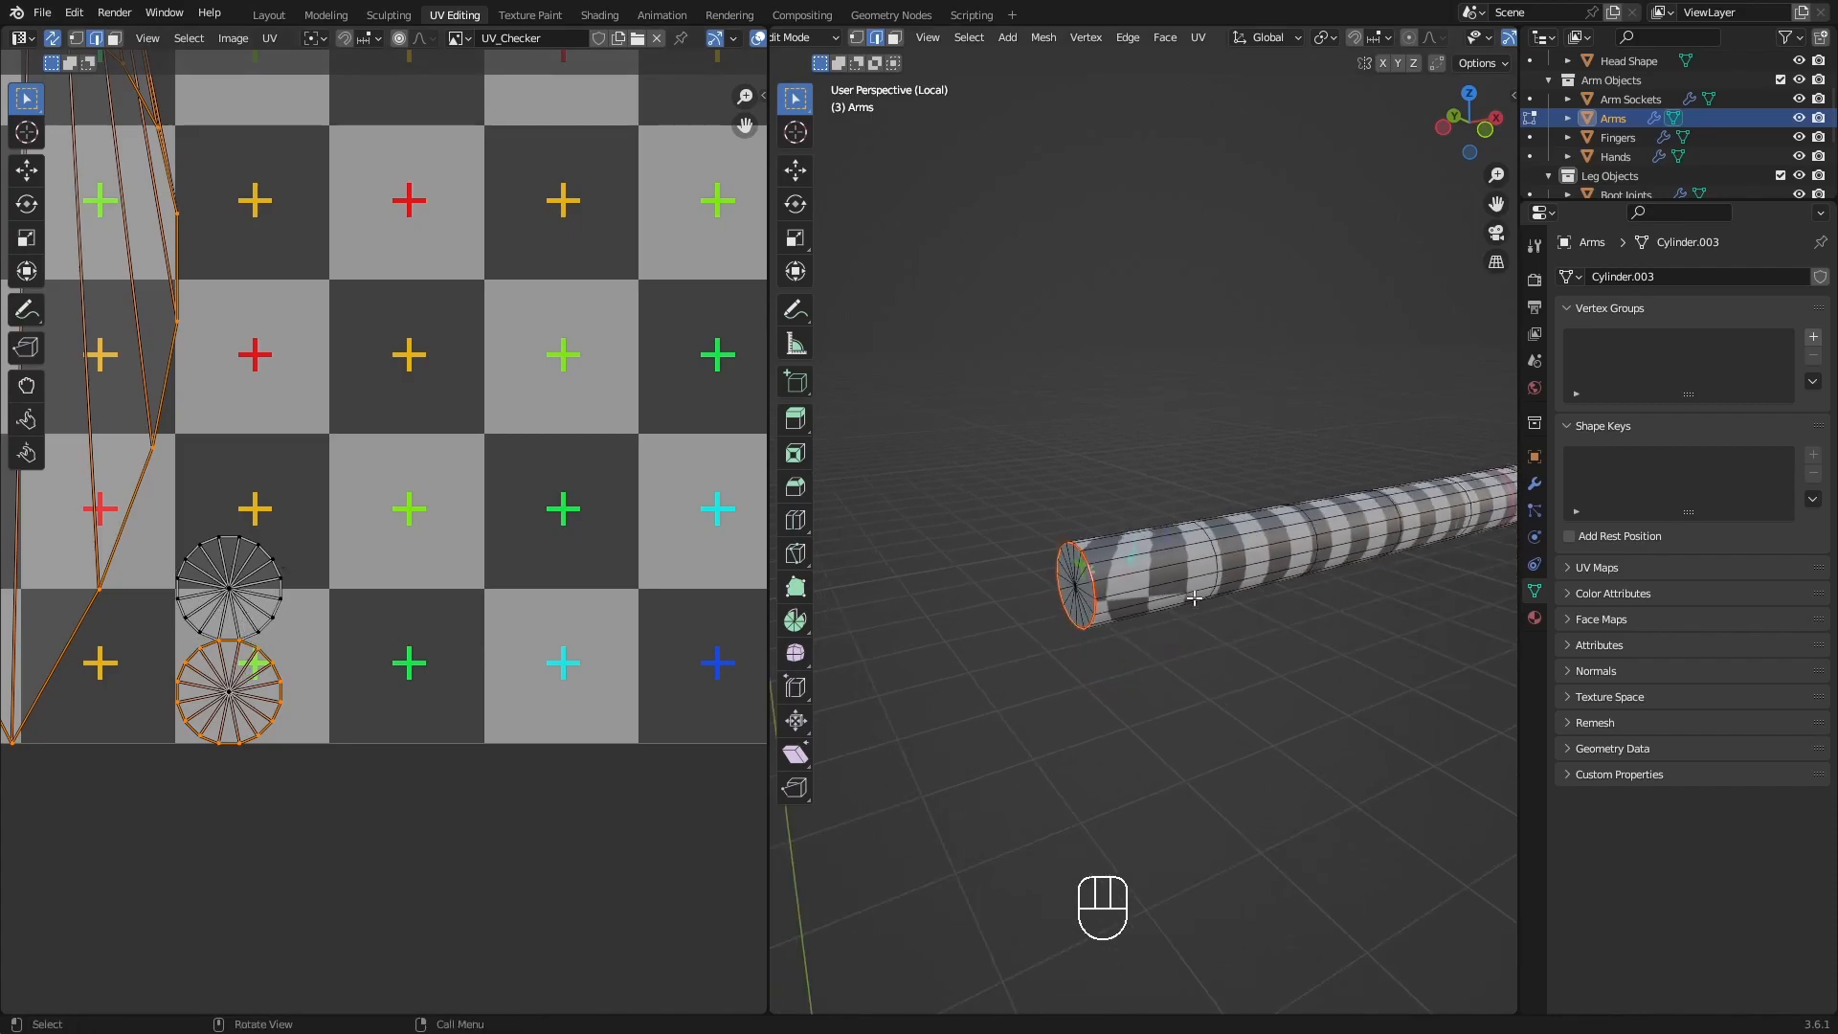
middle_click_drag(1186, 597, 1010, 620, "shift")
middle_click_drag(1211, 598, 1057, 592)
middle_click_drag(875, 518, 1330, 490)
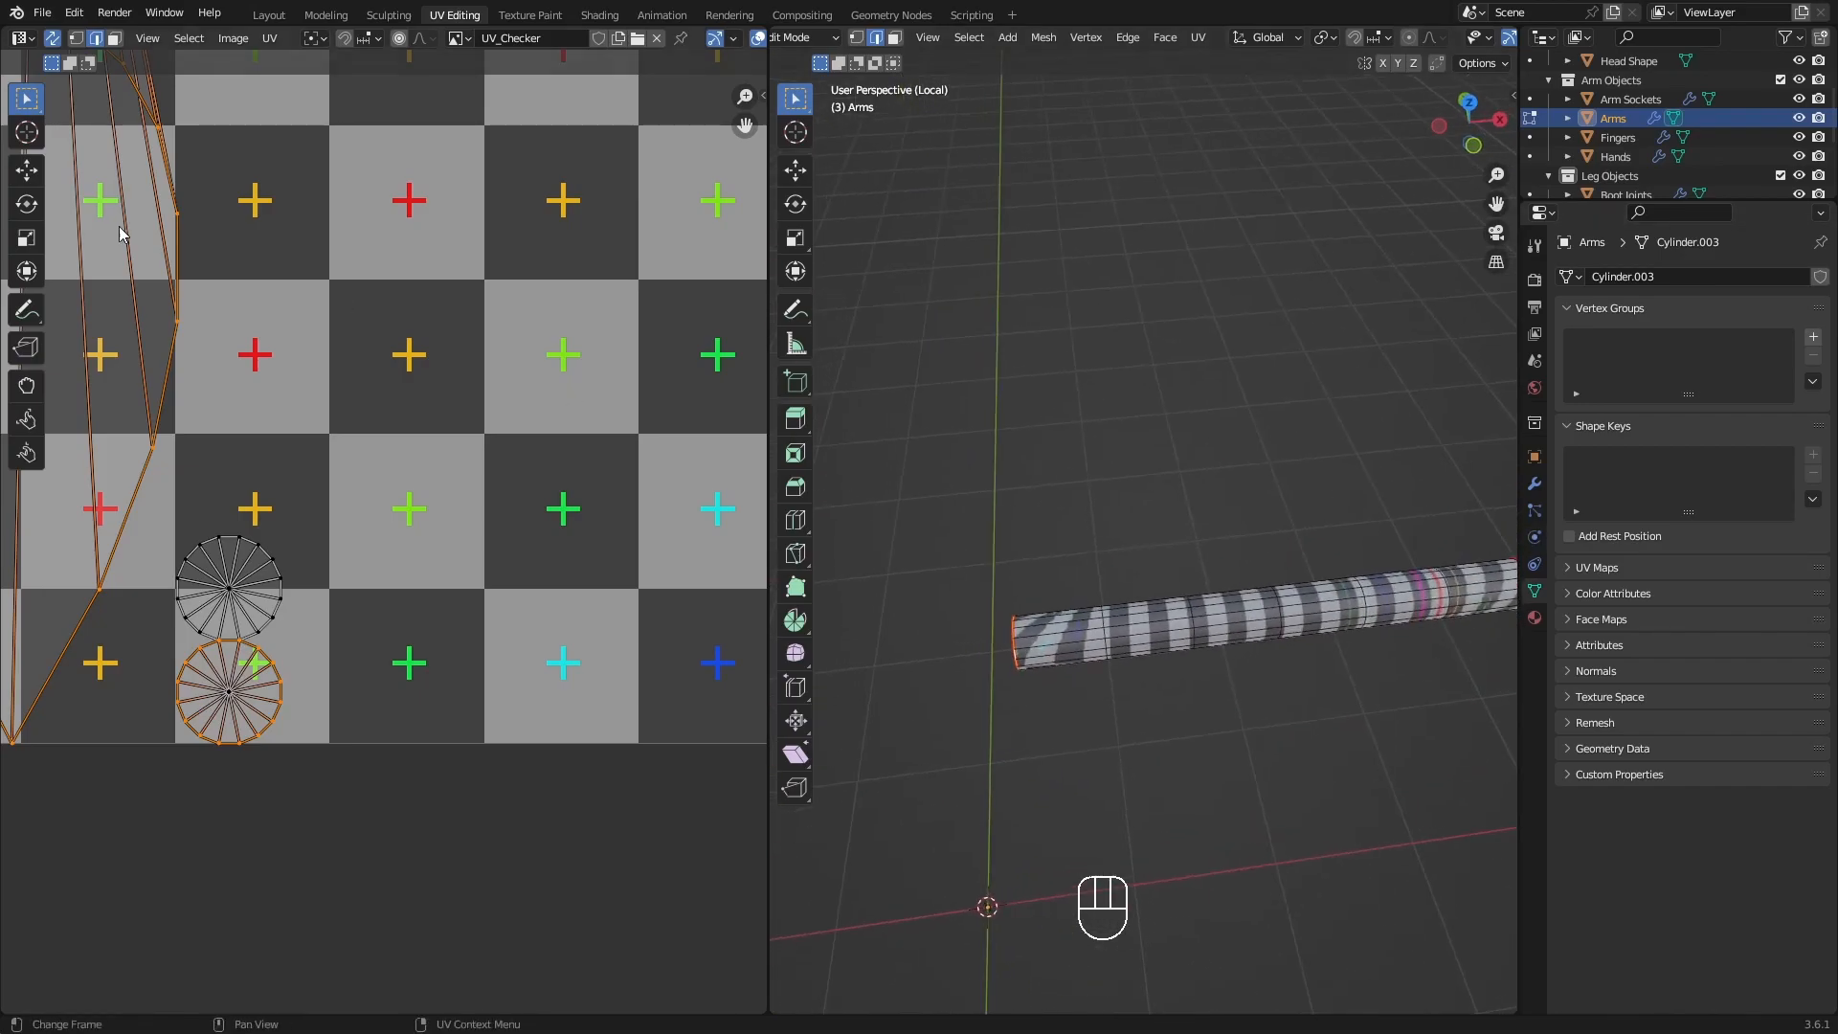
scroll(124, 231, "down", 5)
middle_click_drag(125, 226, 386, 637, "shift")
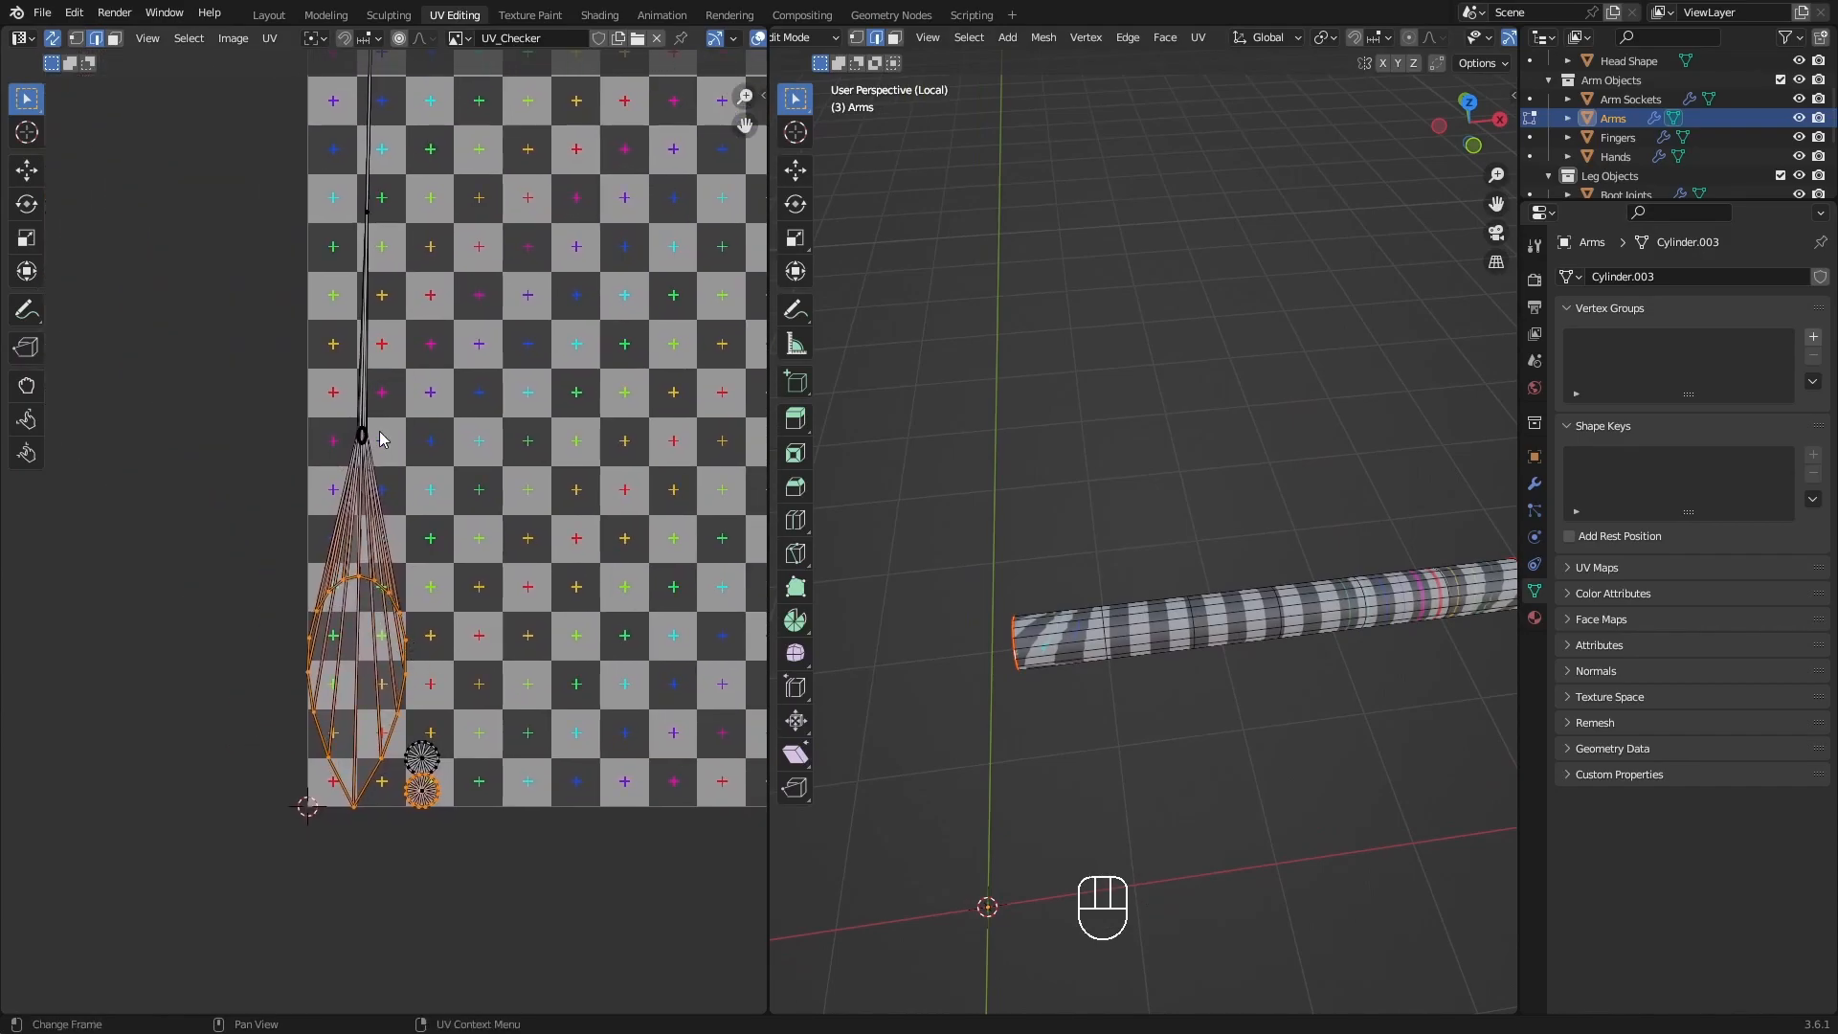
Select the straight path of edges running along the arm's length from one end cap to the other with Pick Shortest Path.
scroll(350, 431, "down", 2)
middle_click_drag(408, 334, 303, 440)
middle_click_drag(1101, 706, 1166, 490)
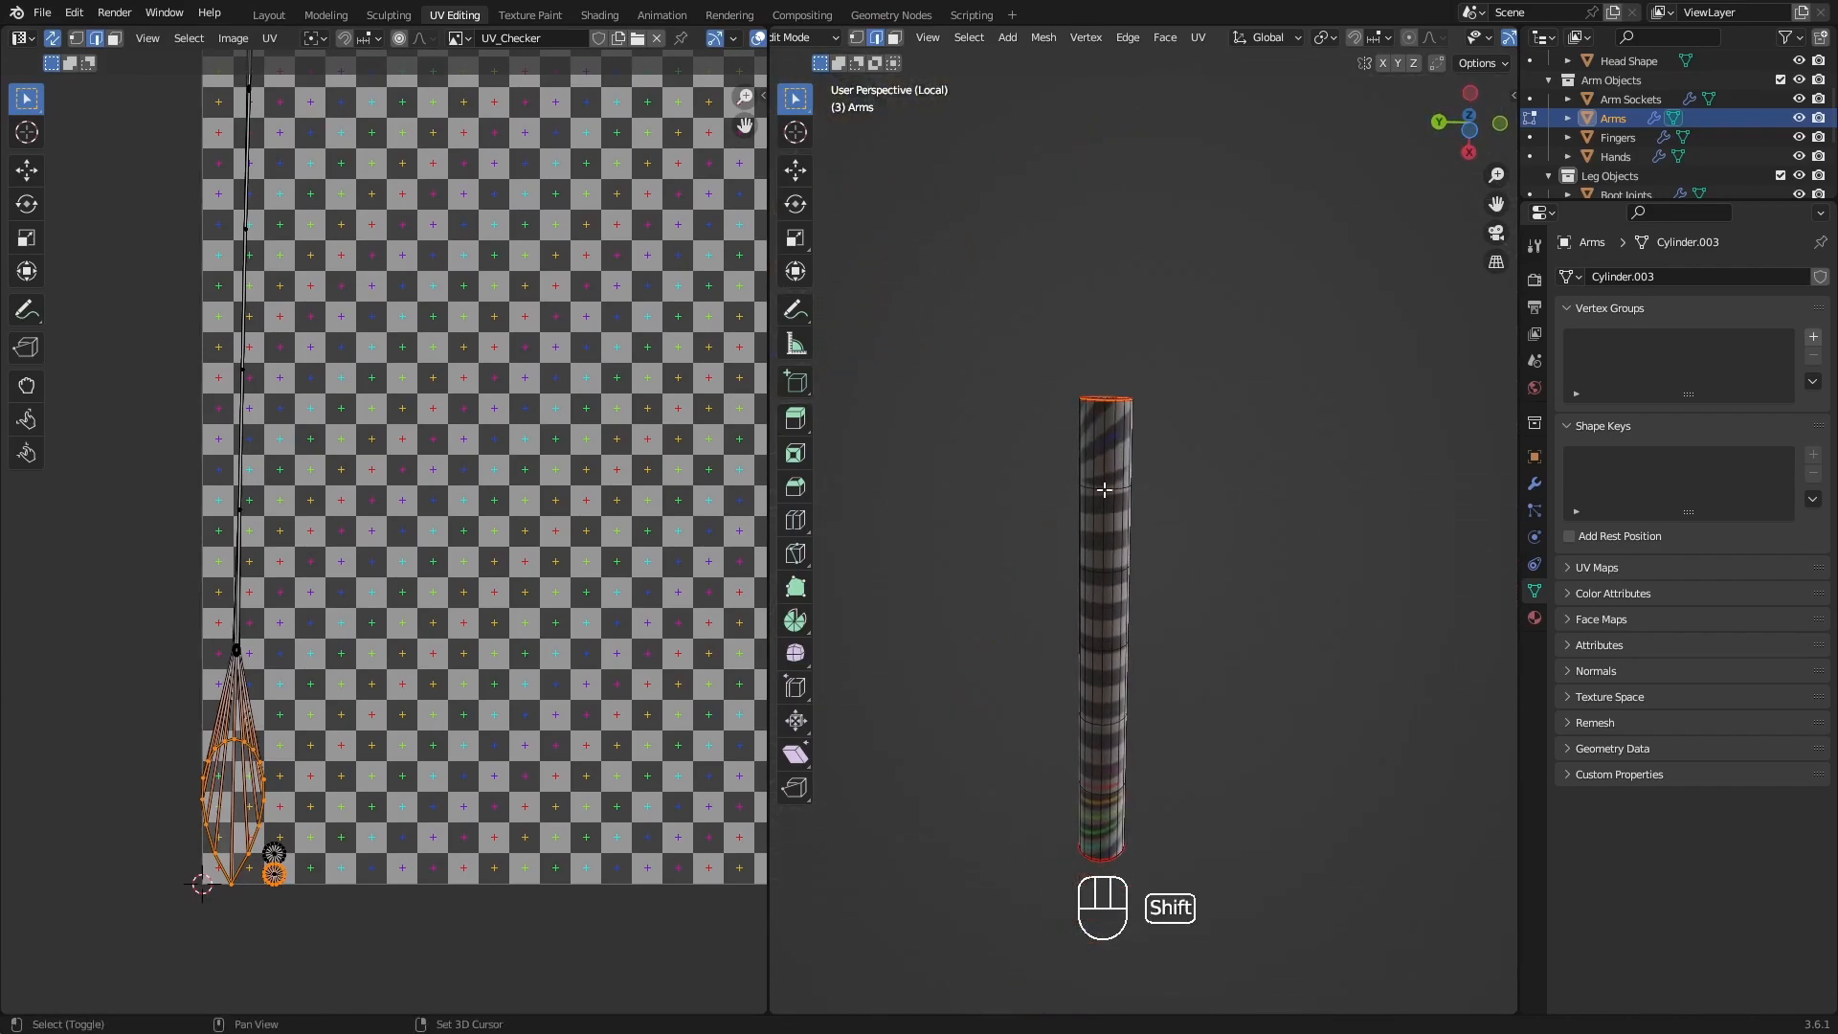
scroll(1074, 407, "up", 3)
left_click(1129, 416)
middle_click_drag(1133, 573, 1141, 341, "shift")
middle_click_drag(1156, 716, 1073, 737, "shift")
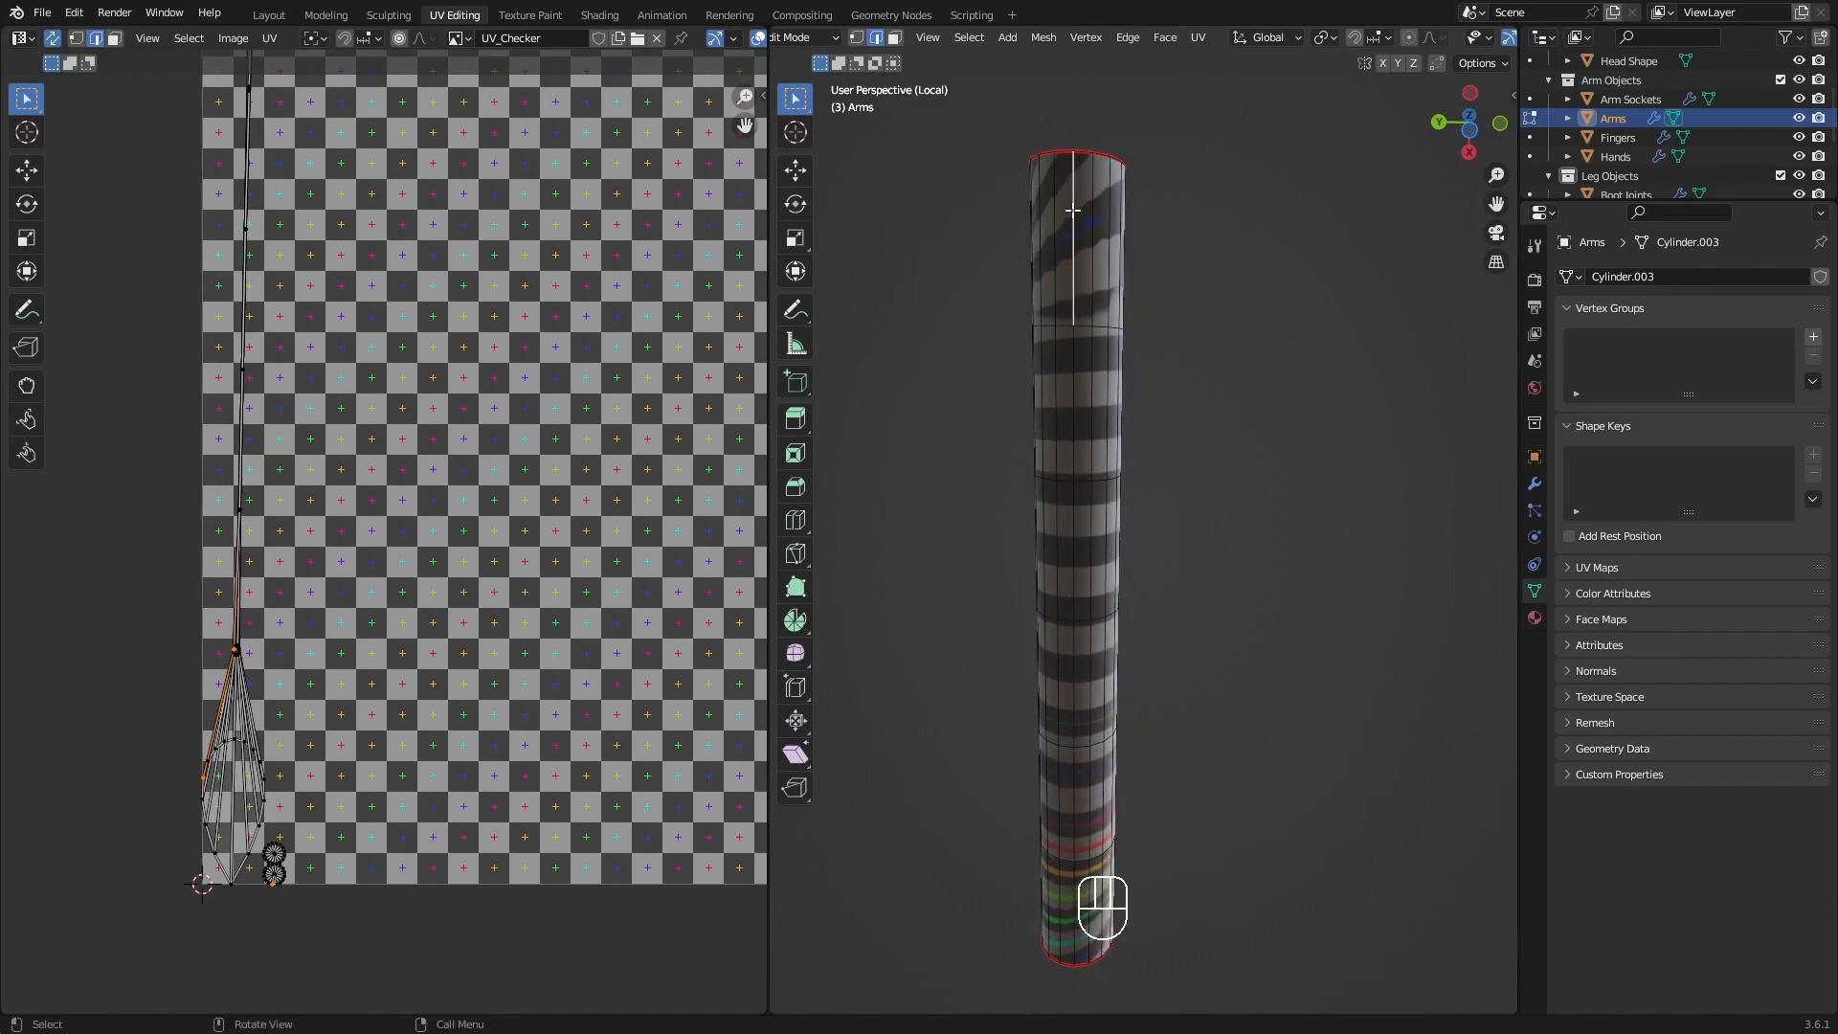
middle_click_drag(1086, 385, 1106, 222, "shift")
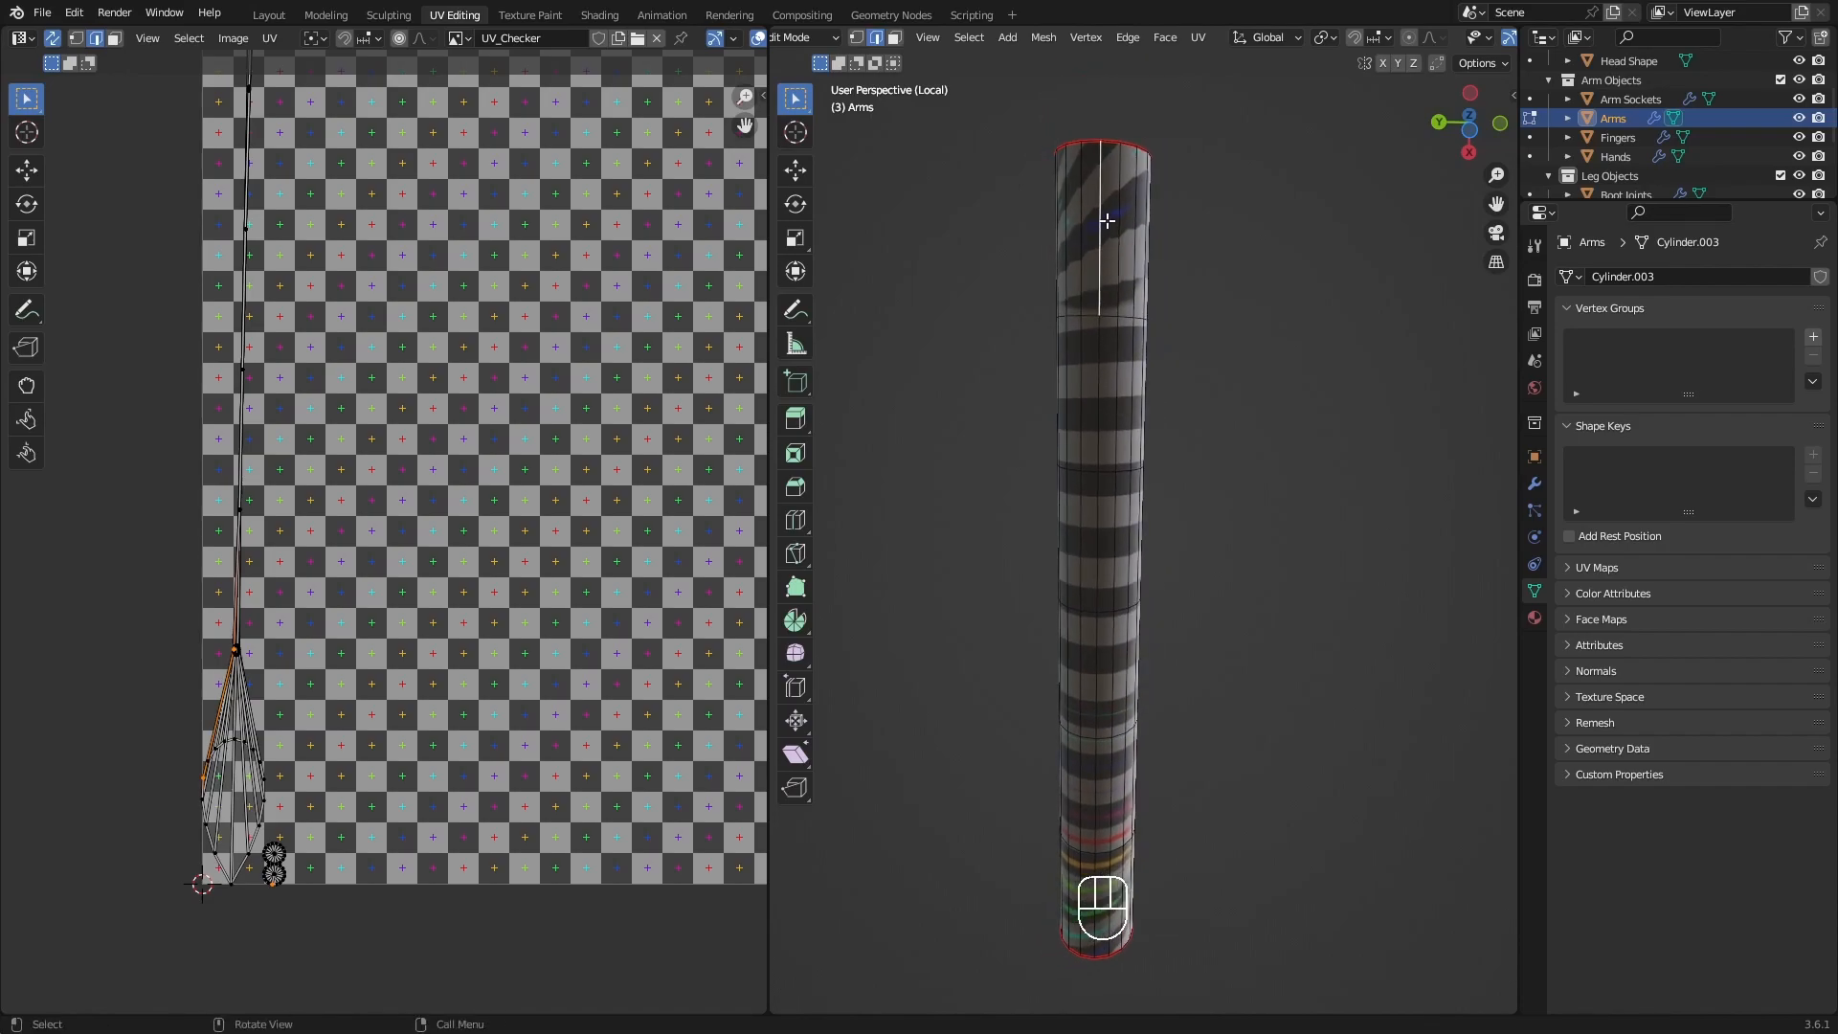
left_click(1098, 187)
middle_click_drag(1099, 187, 1104, 674, "shift")
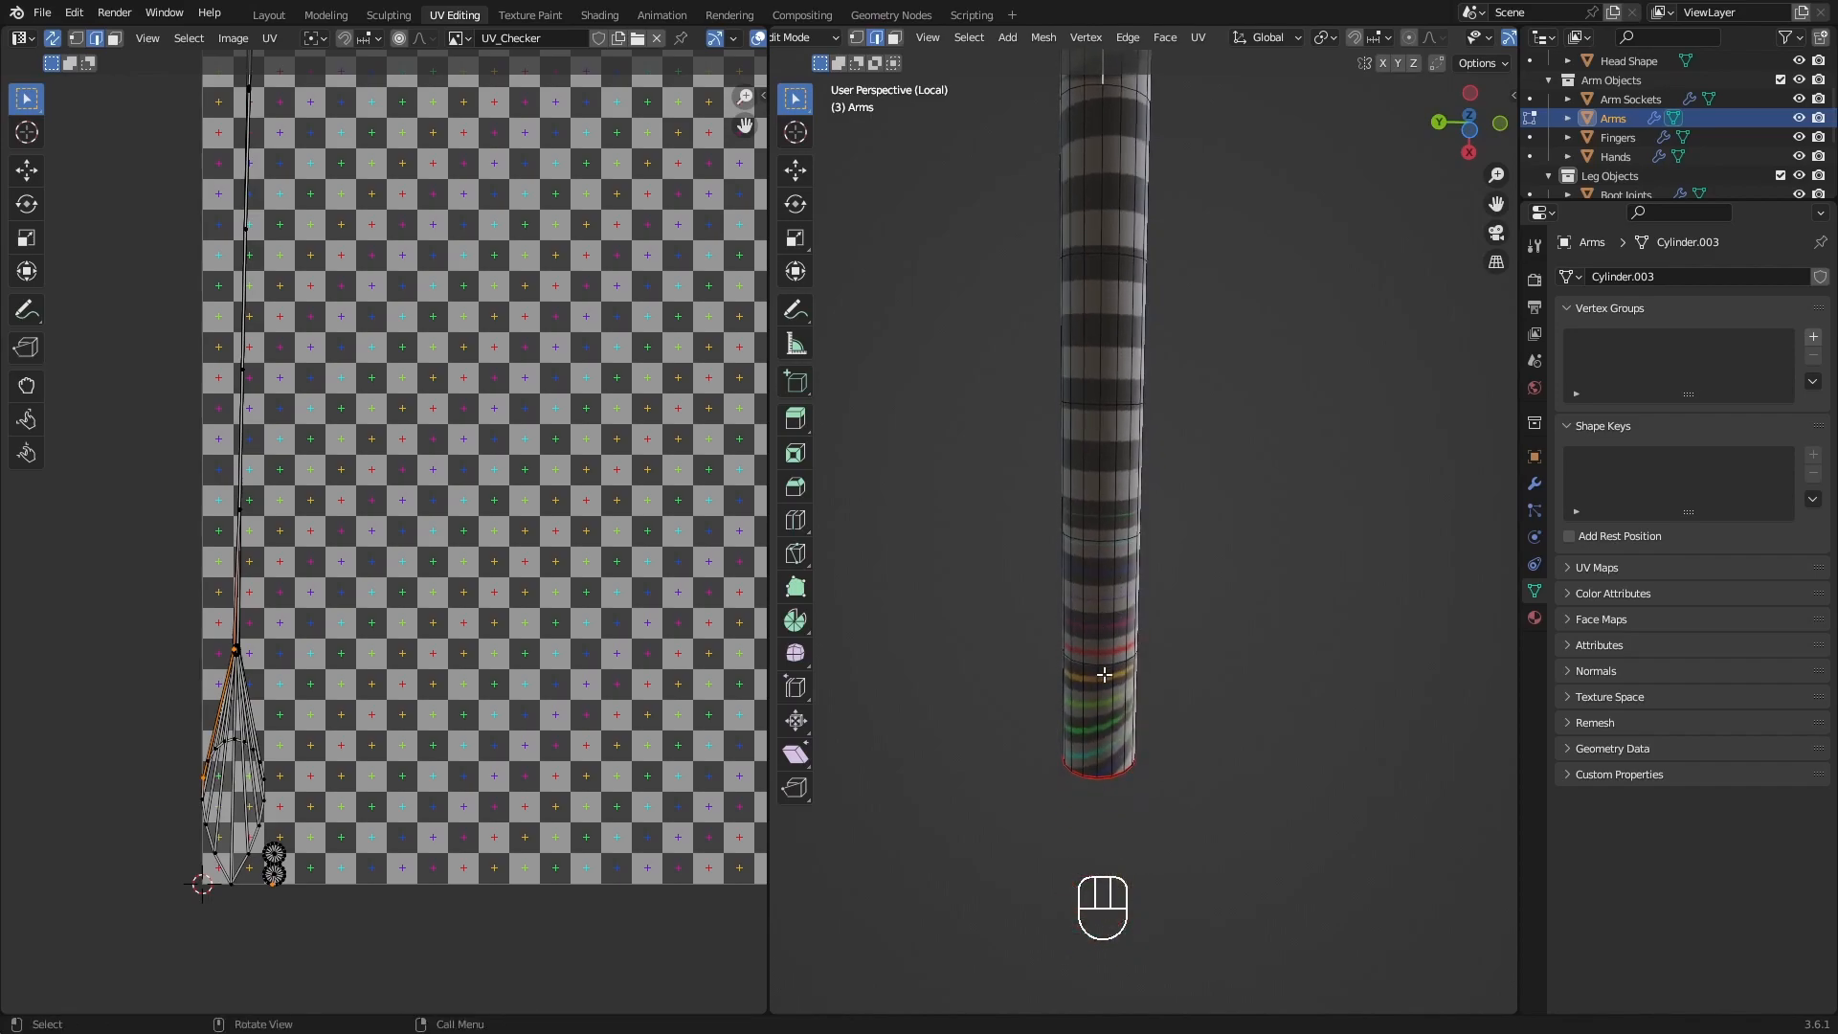
left_click(1097, 737, "ctrl")
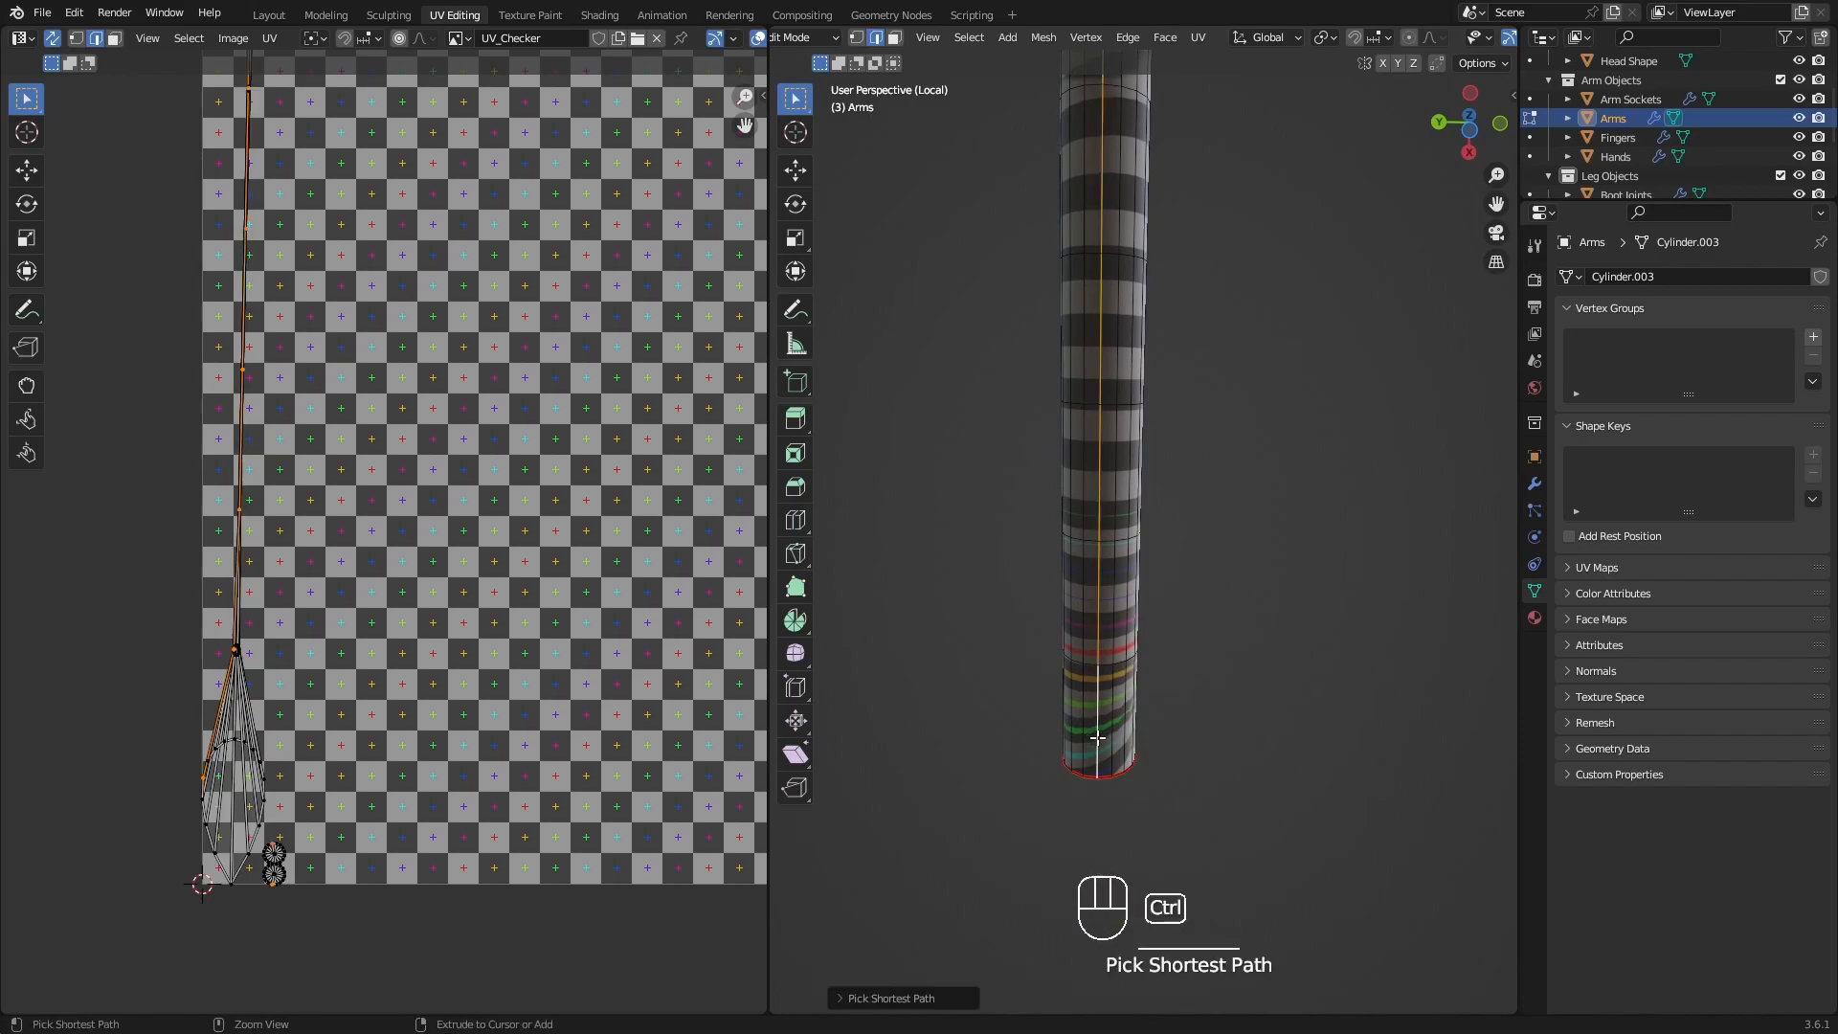
Set the shortest path's edge tag to Tag Seam so the lengthwise edge path on the arm is marked as a seam.
middle_click_drag(1155, 627, 1124, 702, "shift")
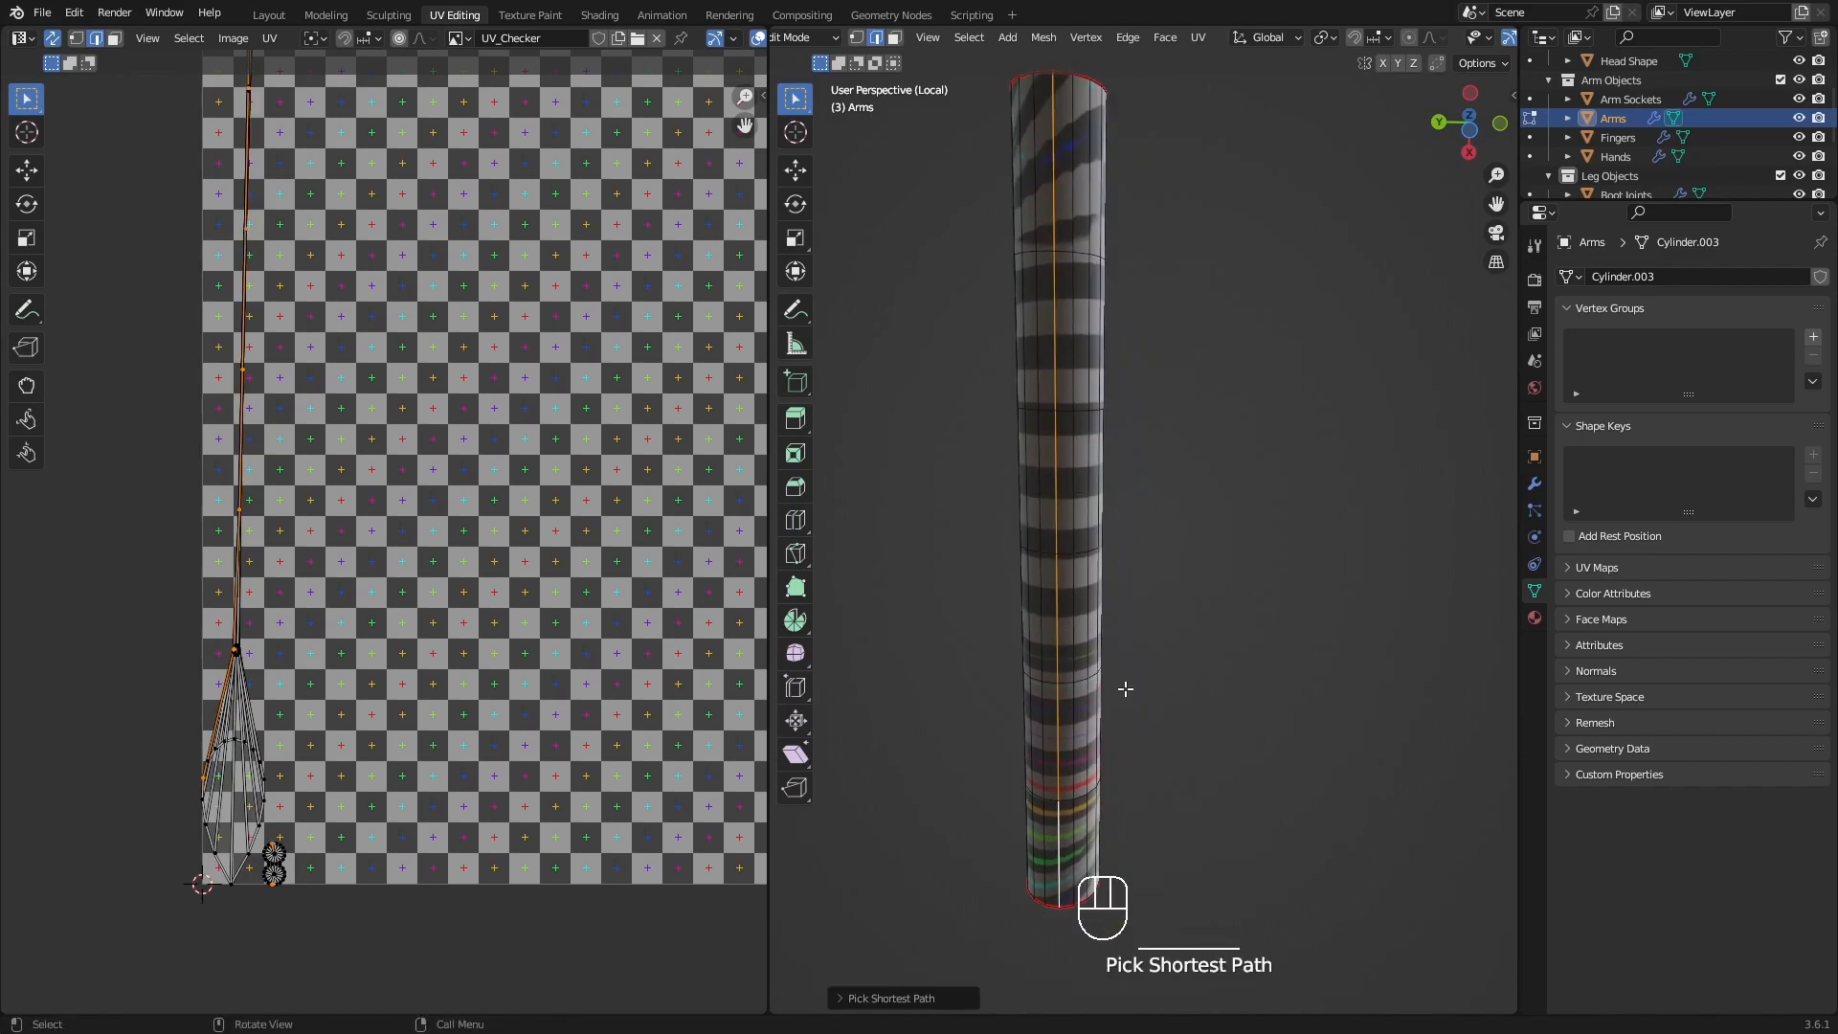
middle_click_drag(1123, 587, 1145, 490)
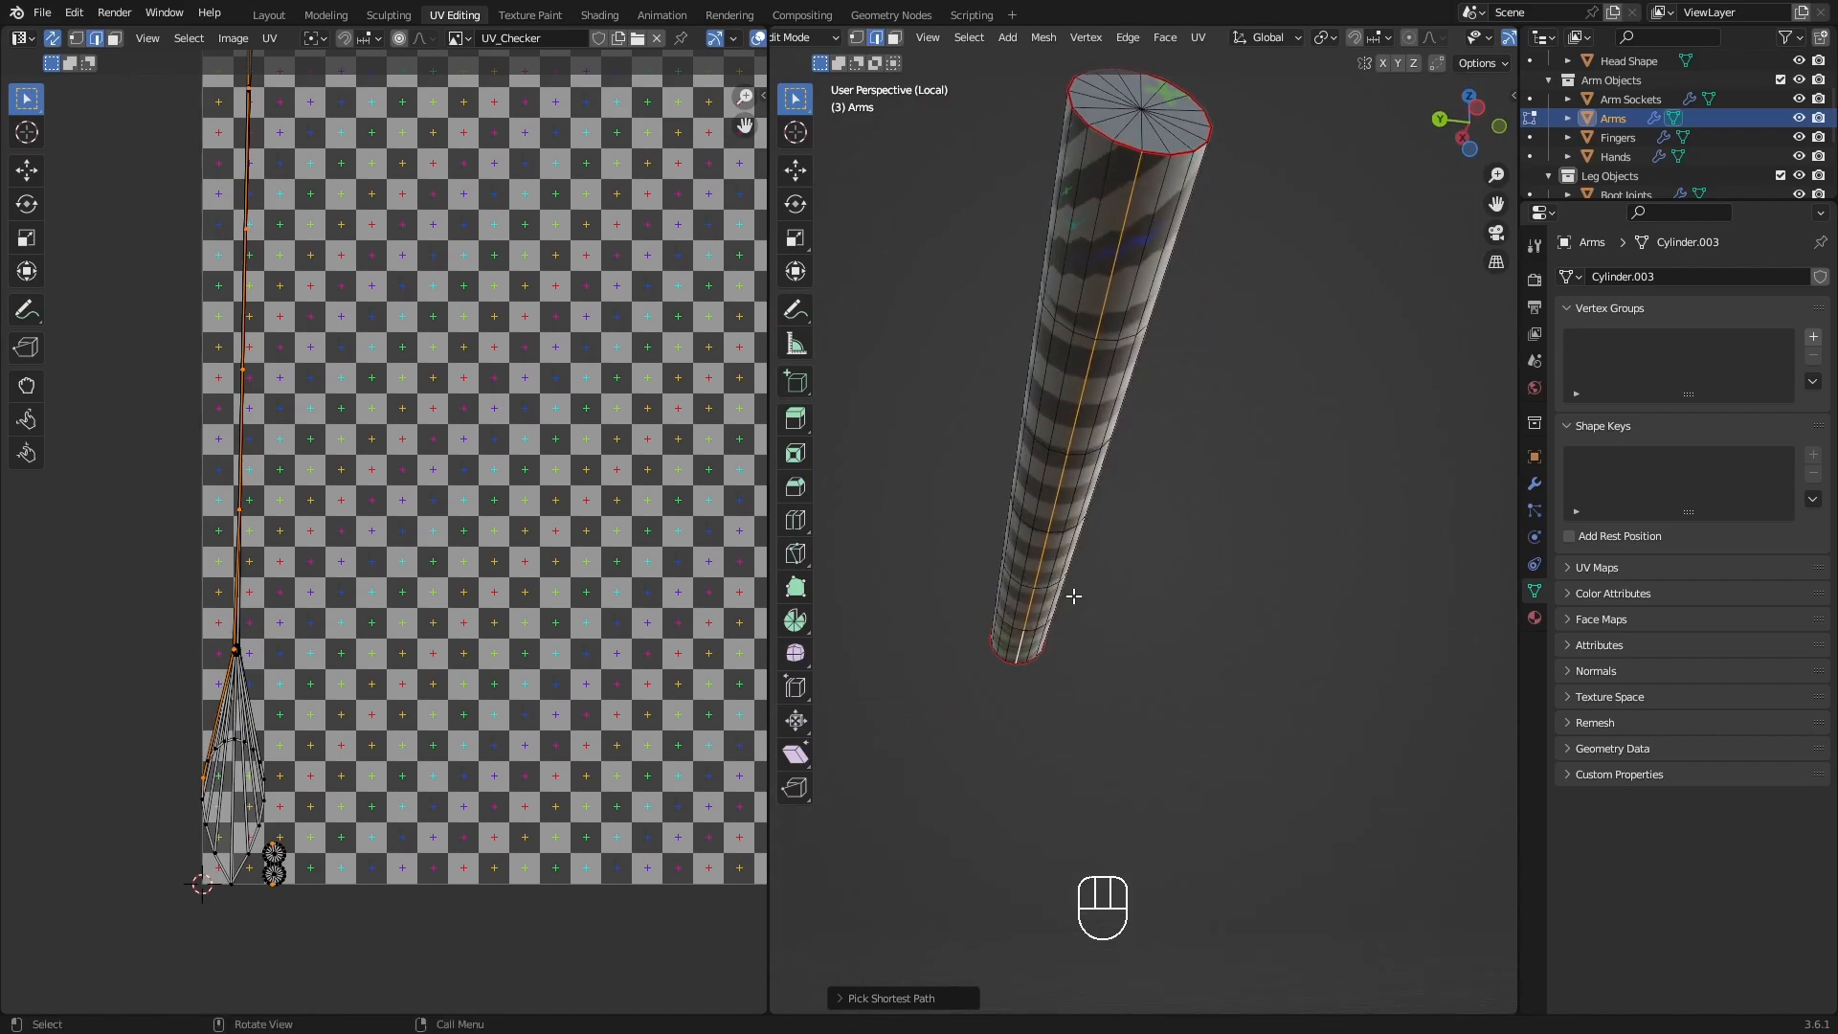
middle_click_drag(1074, 595, 1161, 513, "shift")
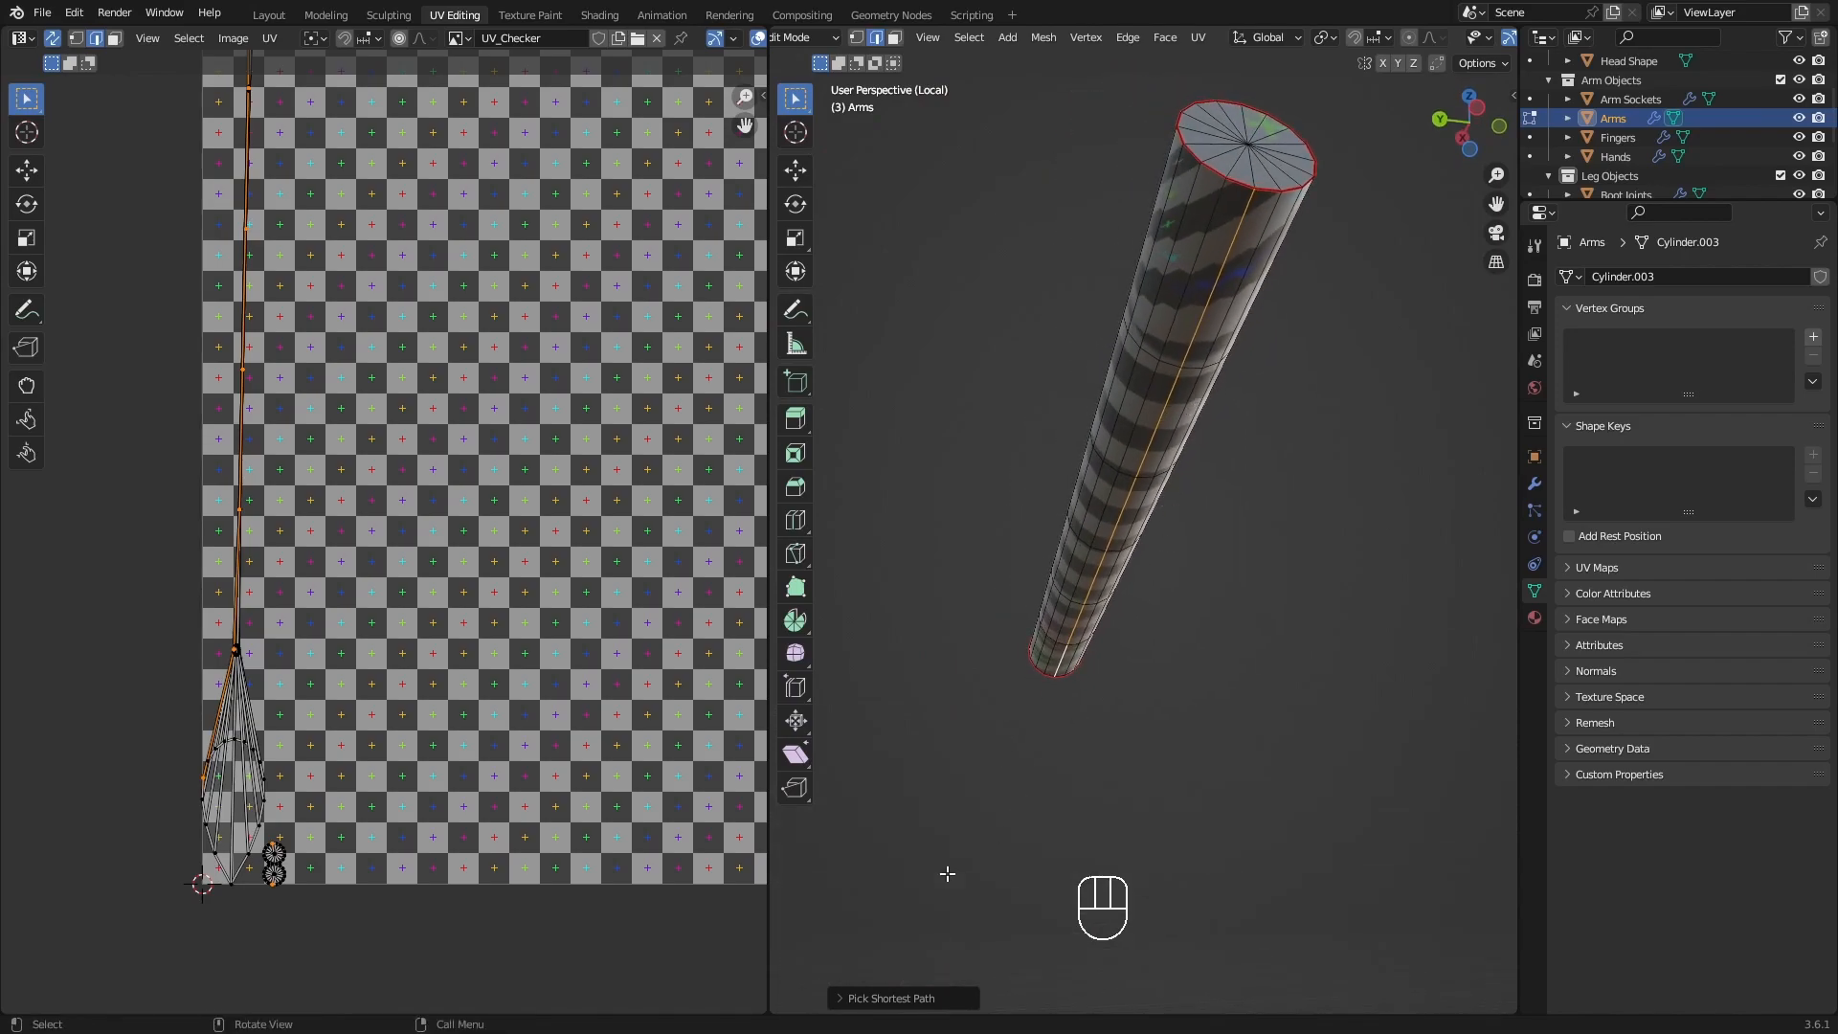
left_click(842, 998)
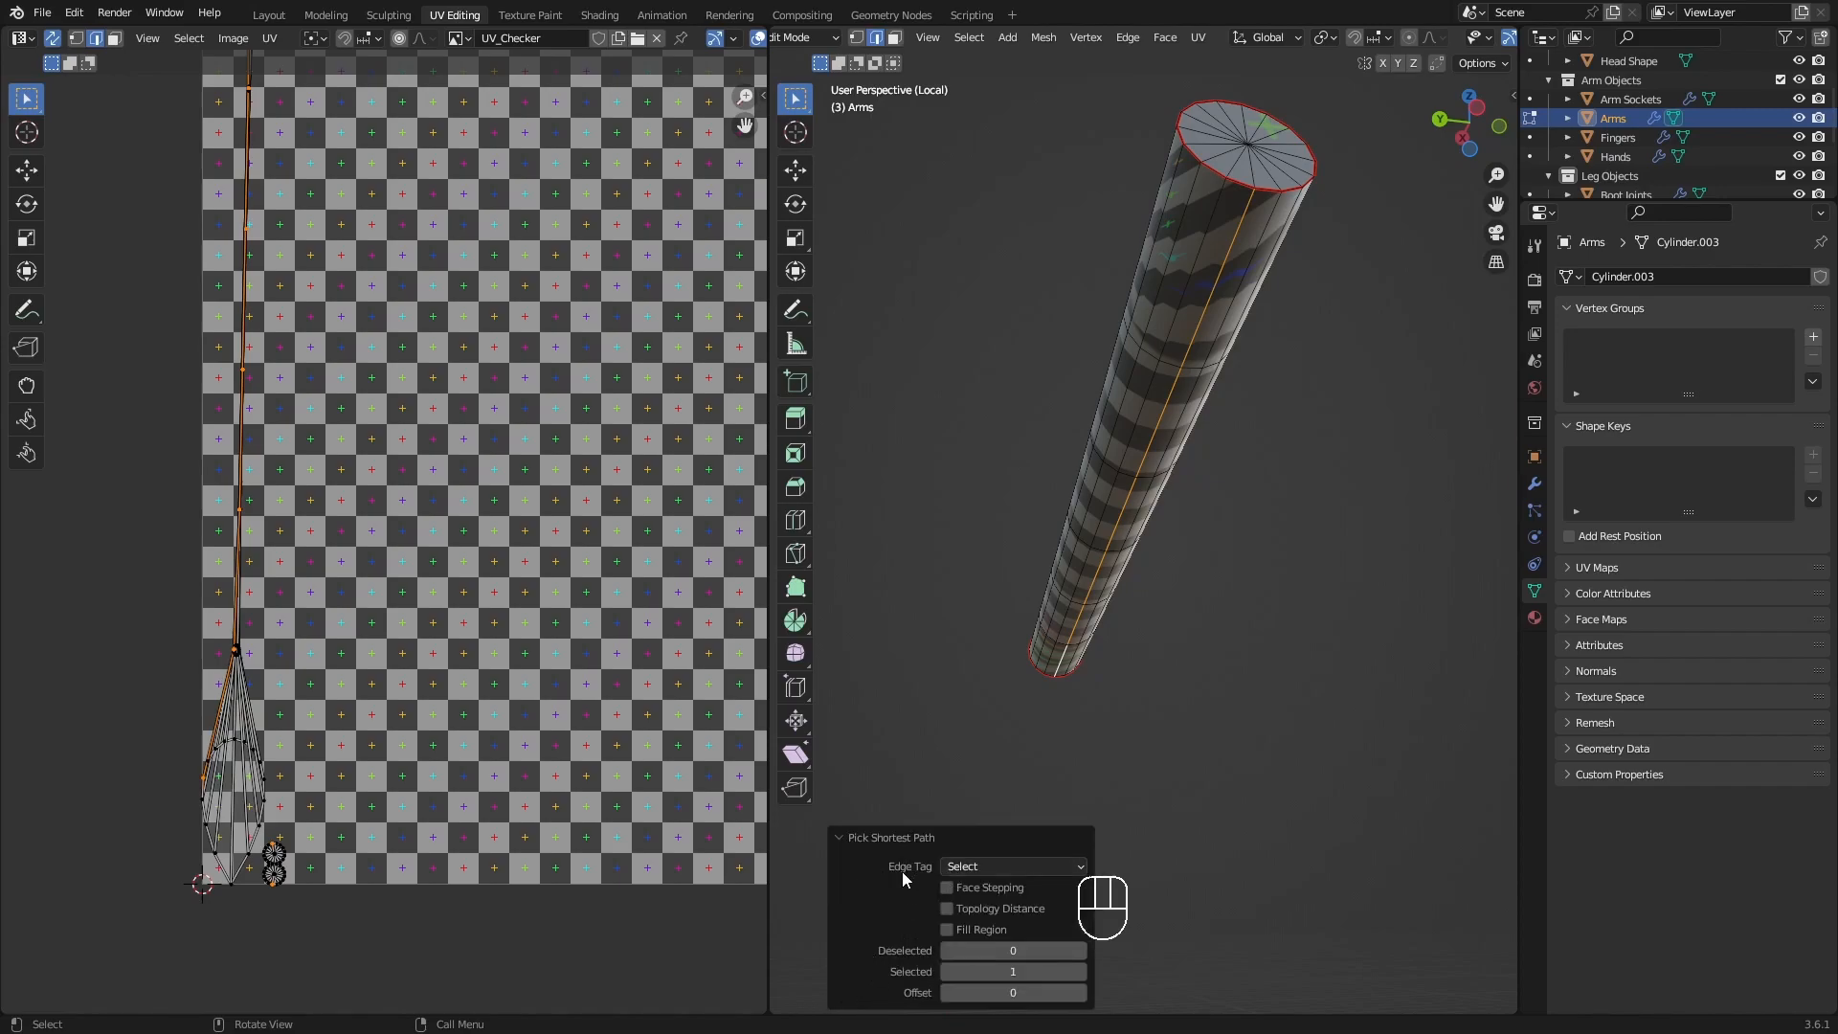
left_click(990, 868)
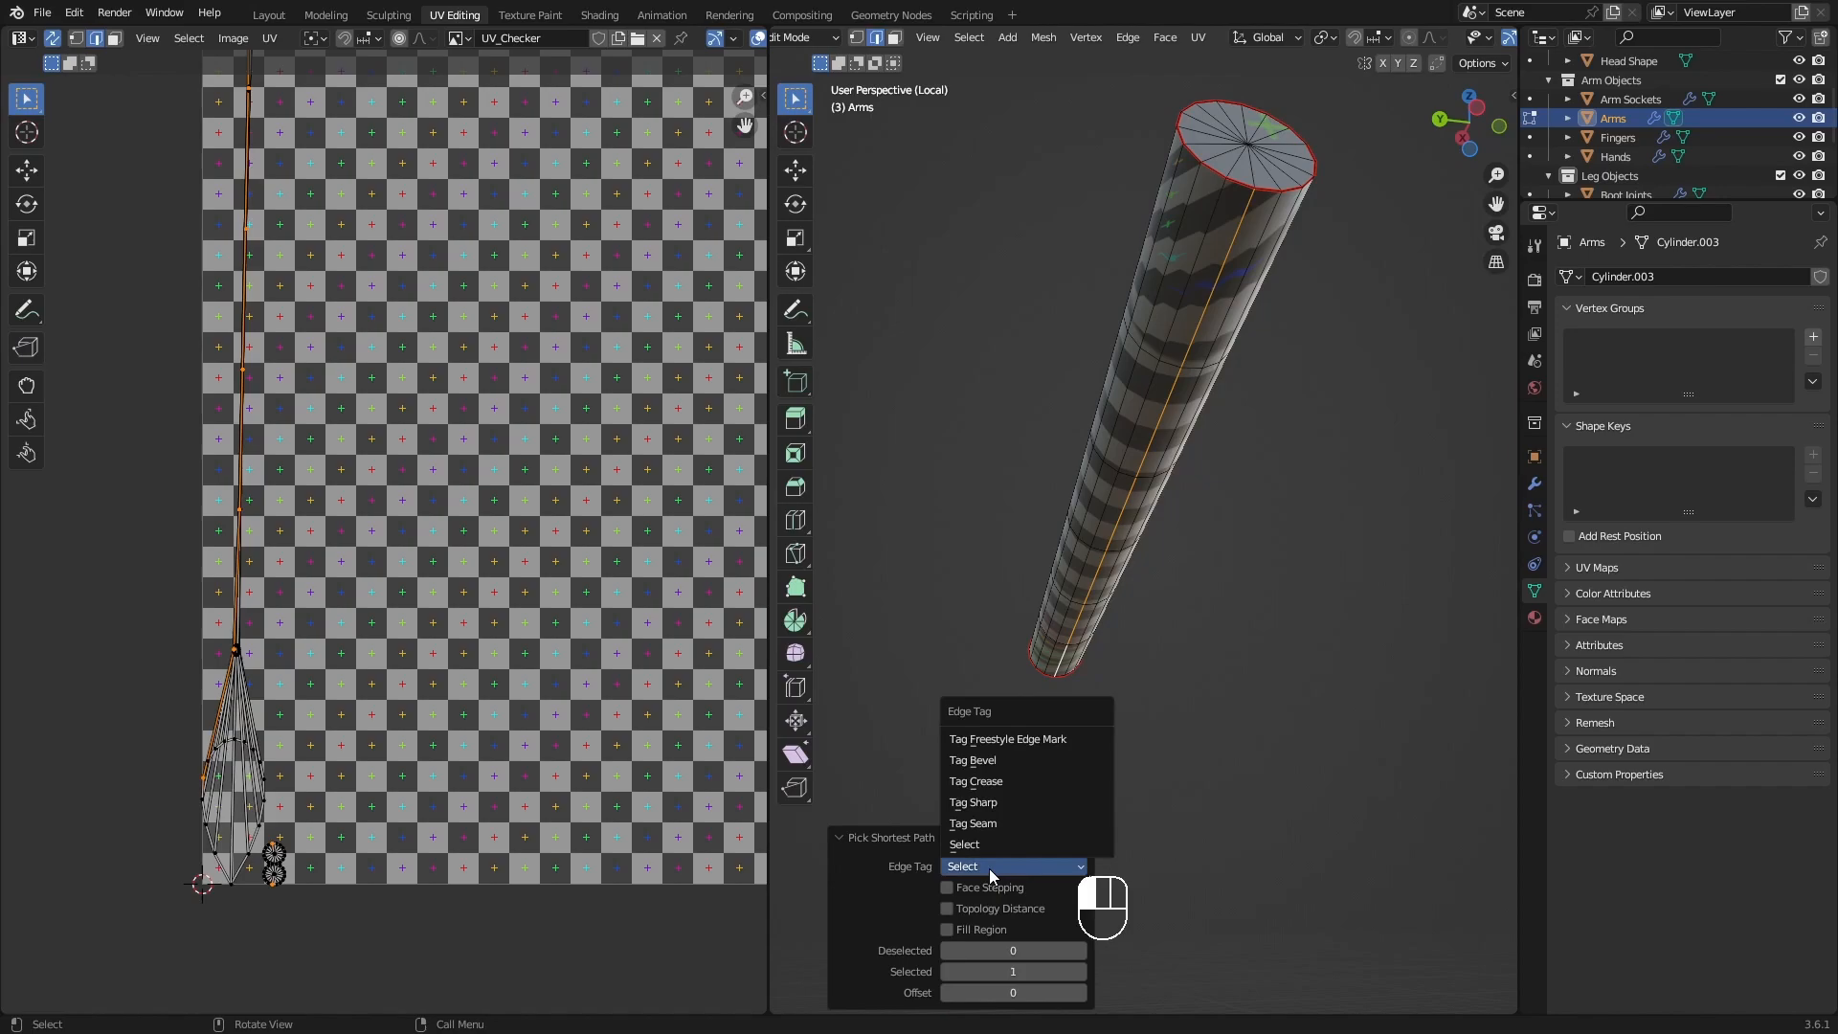
left_click(842, 837)
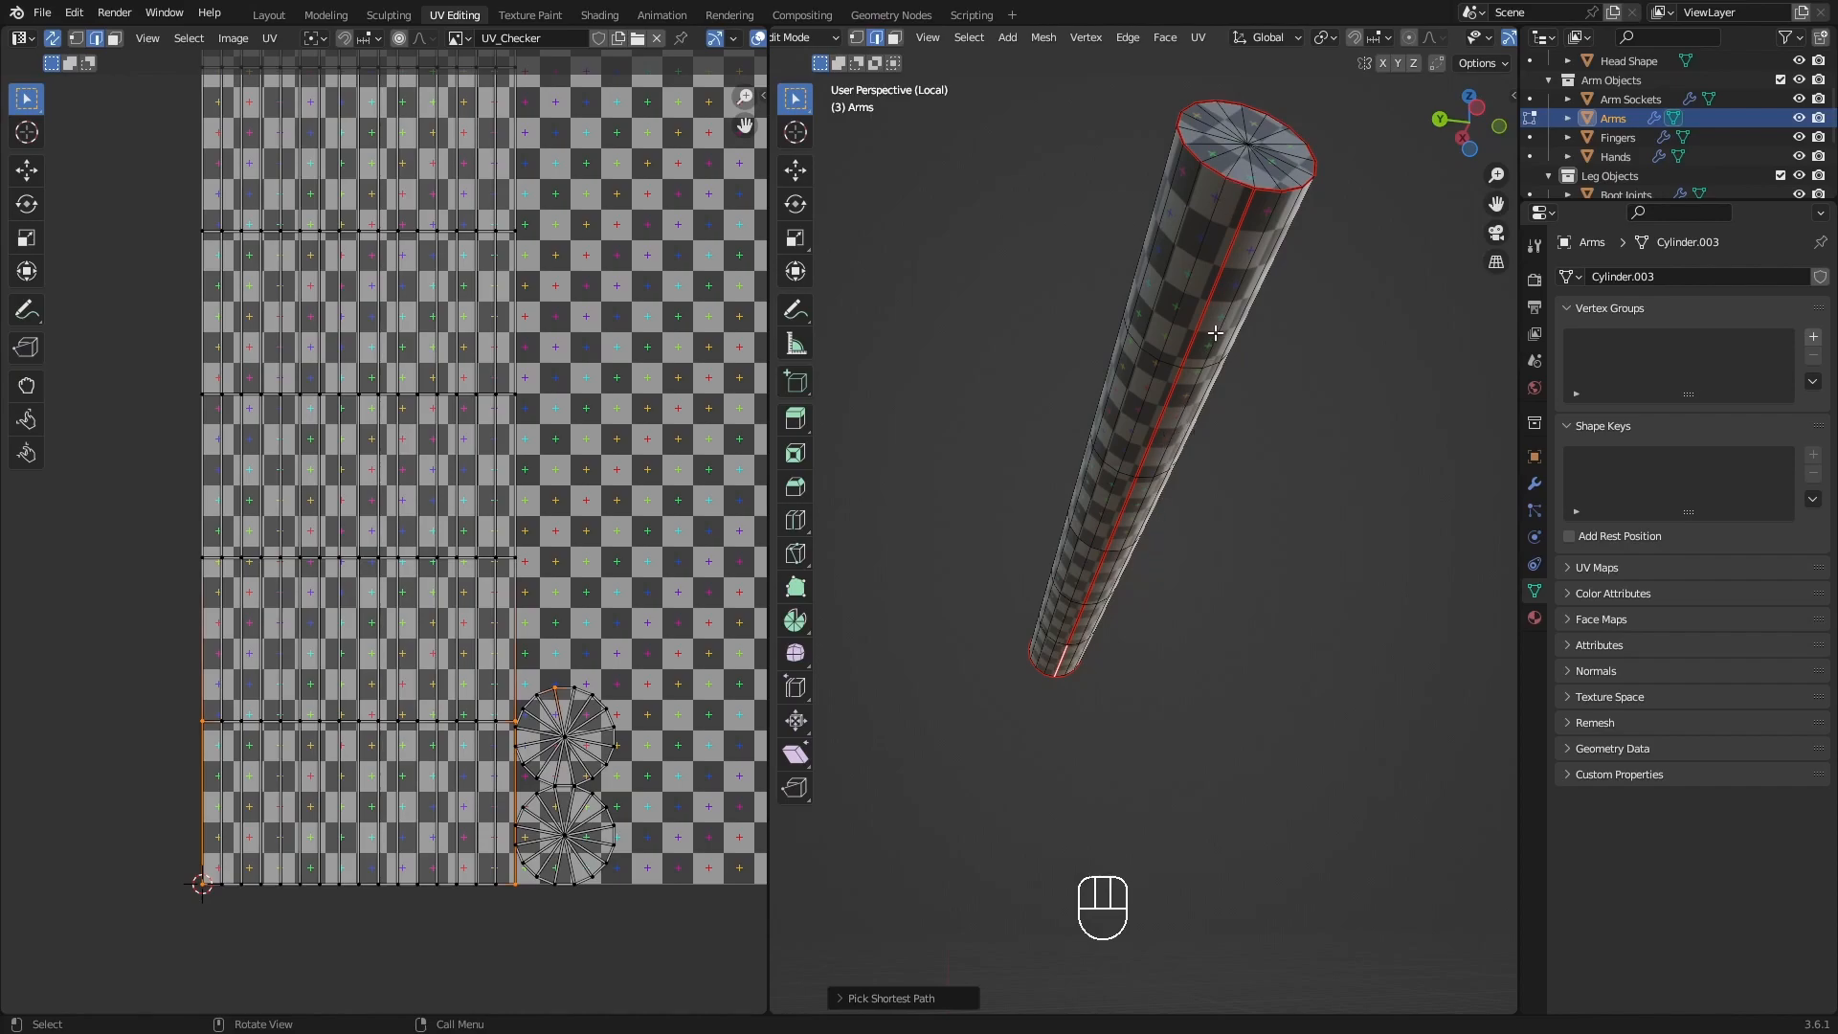
Leave local view, switch editing from Arms to Fingers, and select all of the finger geometry.
middle_click_drag(1238, 314, 1086, 551)
scroll(1086, 552, "down", 2)
middle_click_drag(1240, 589, 1314, 670)
key("KP_Divide")
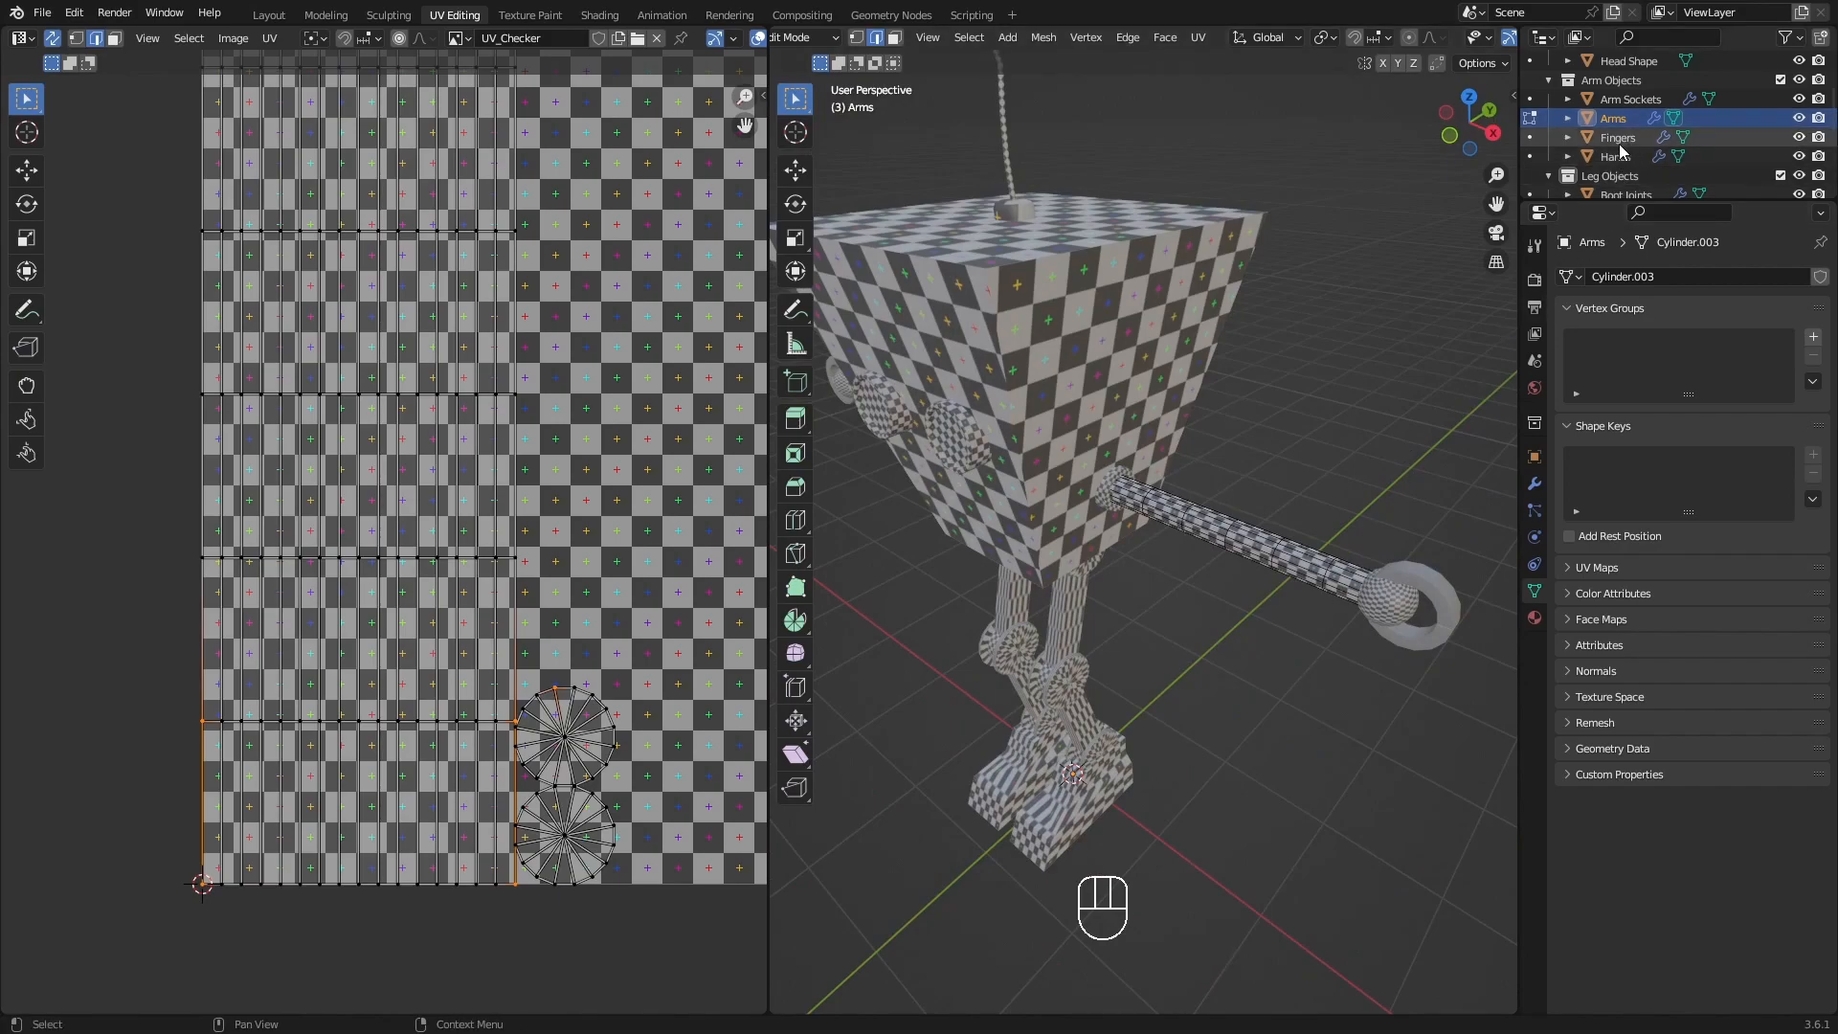
left_click(1530, 137)
scroll(1053, 466, "up", 4)
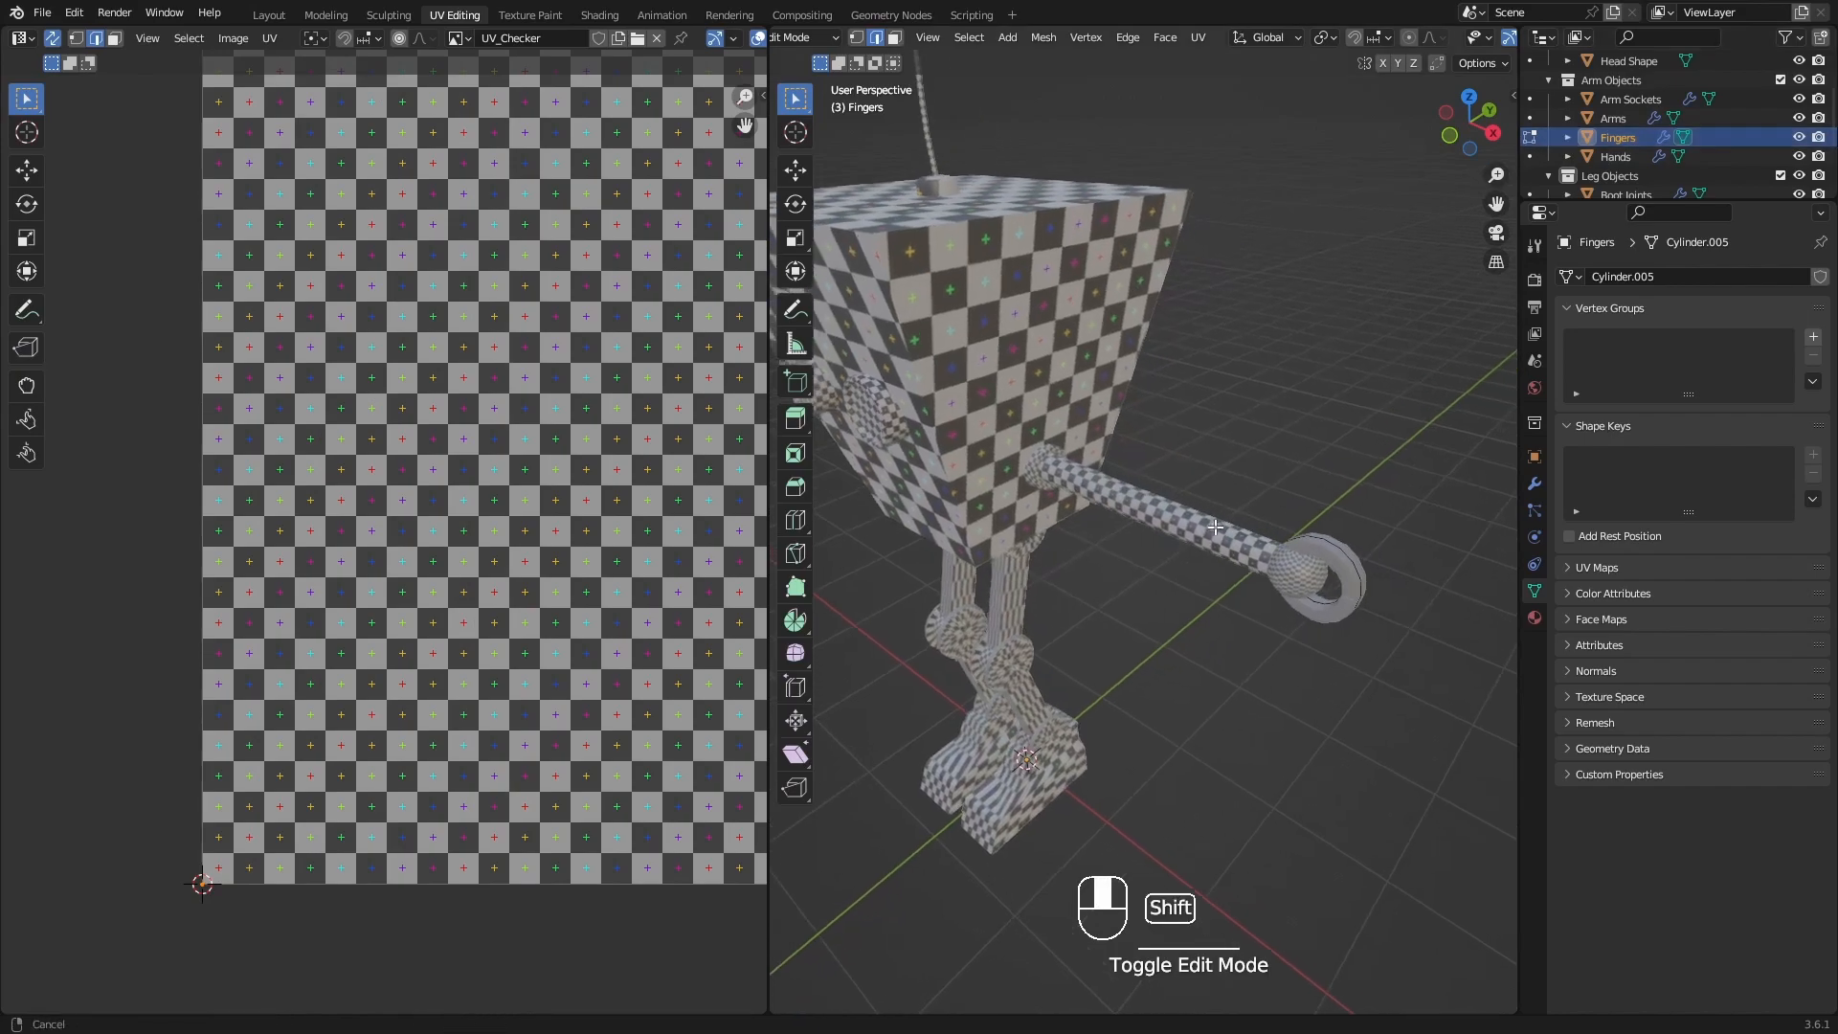
middle_click_drag(1053, 466, 1329, 536)
key("a")
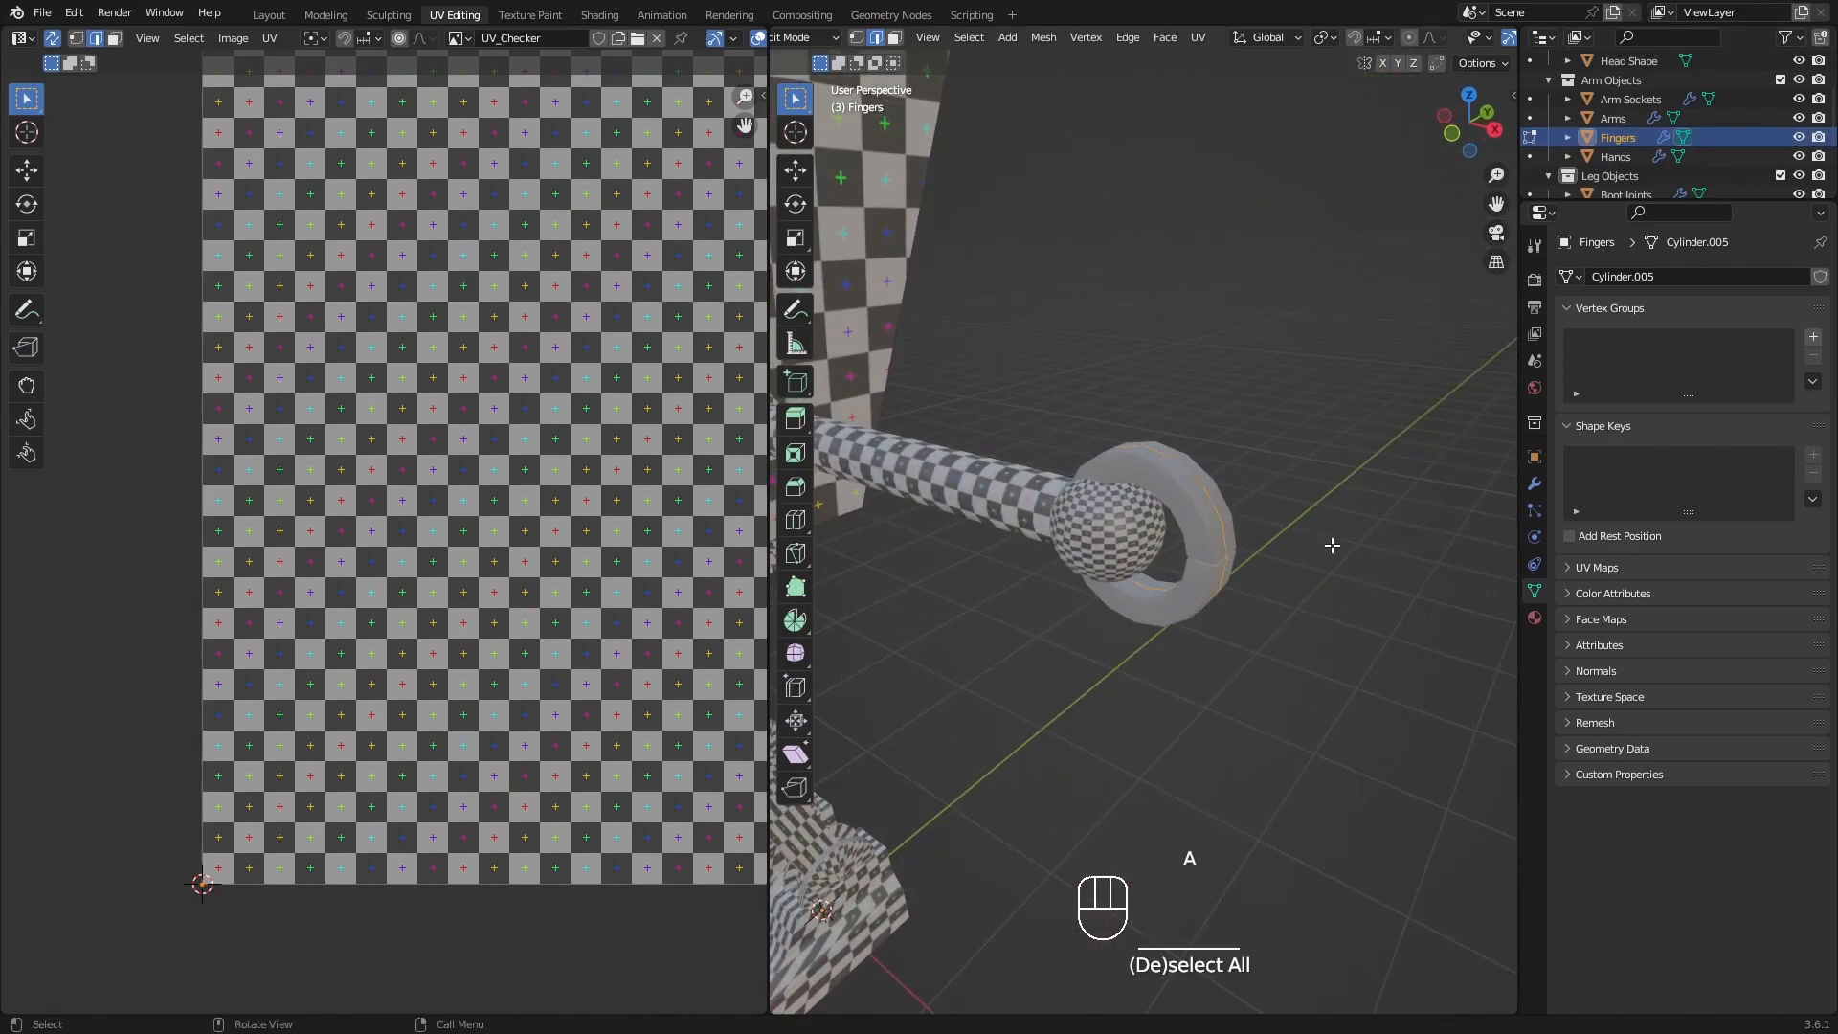
Switch the 3D viewport to wireframe shading and examine the base mesh inside the finger ring.
scroll(452, 410, "down", 1)
scroll(452, 411, "down", 2)
middle_click_drag(452, 410, 290, 440, "shift")
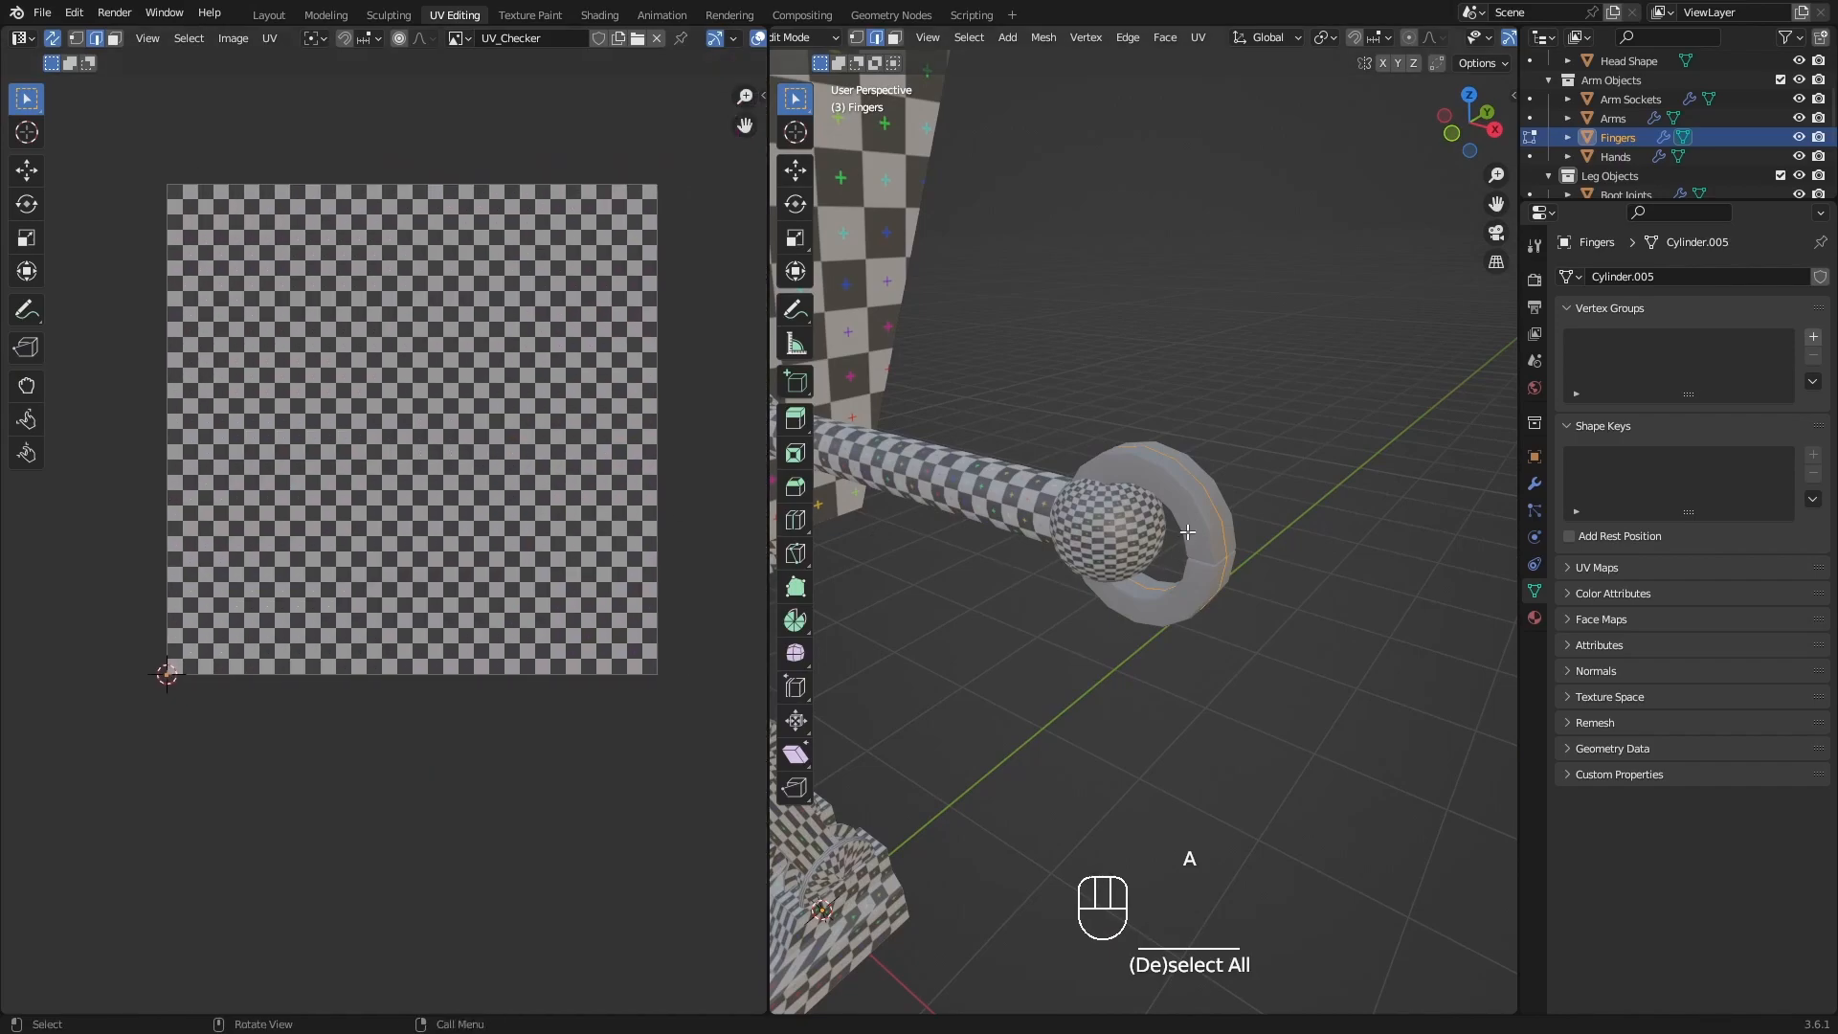
scroll(1187, 532, "up", 4)
middle_click_drag(1187, 532, 1175, 367)
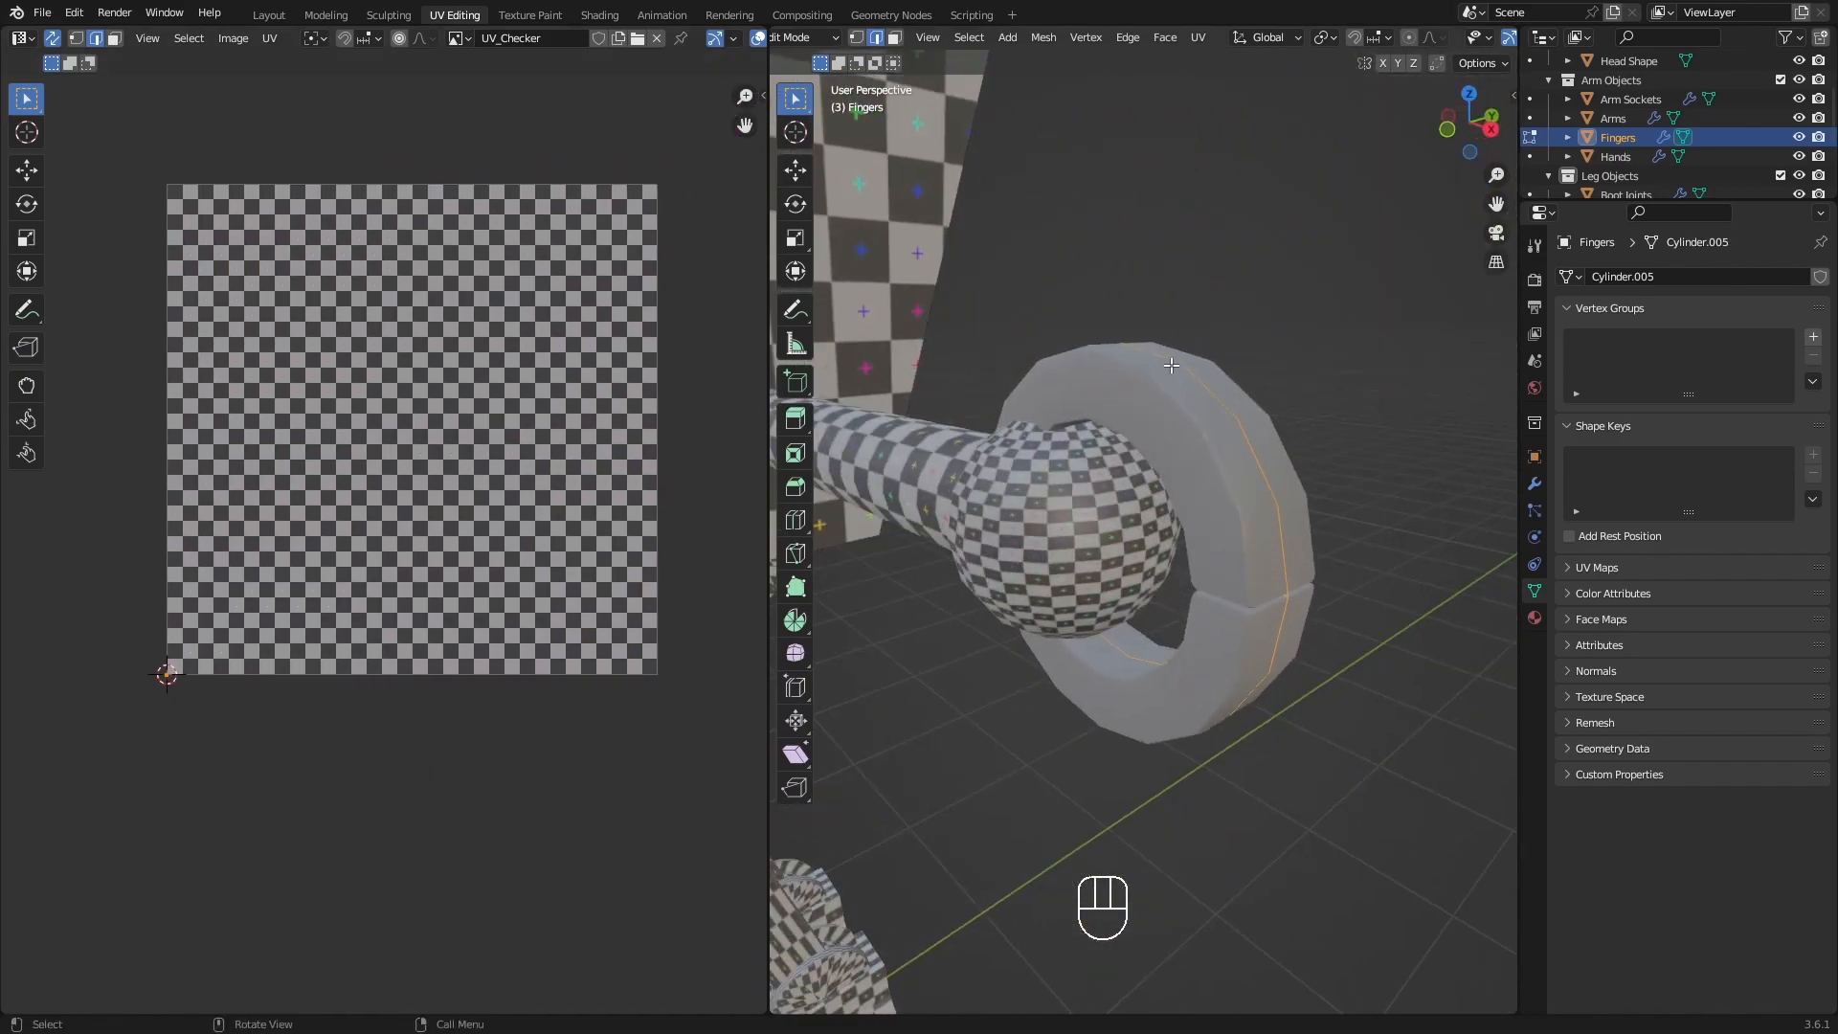
key("shift+z")
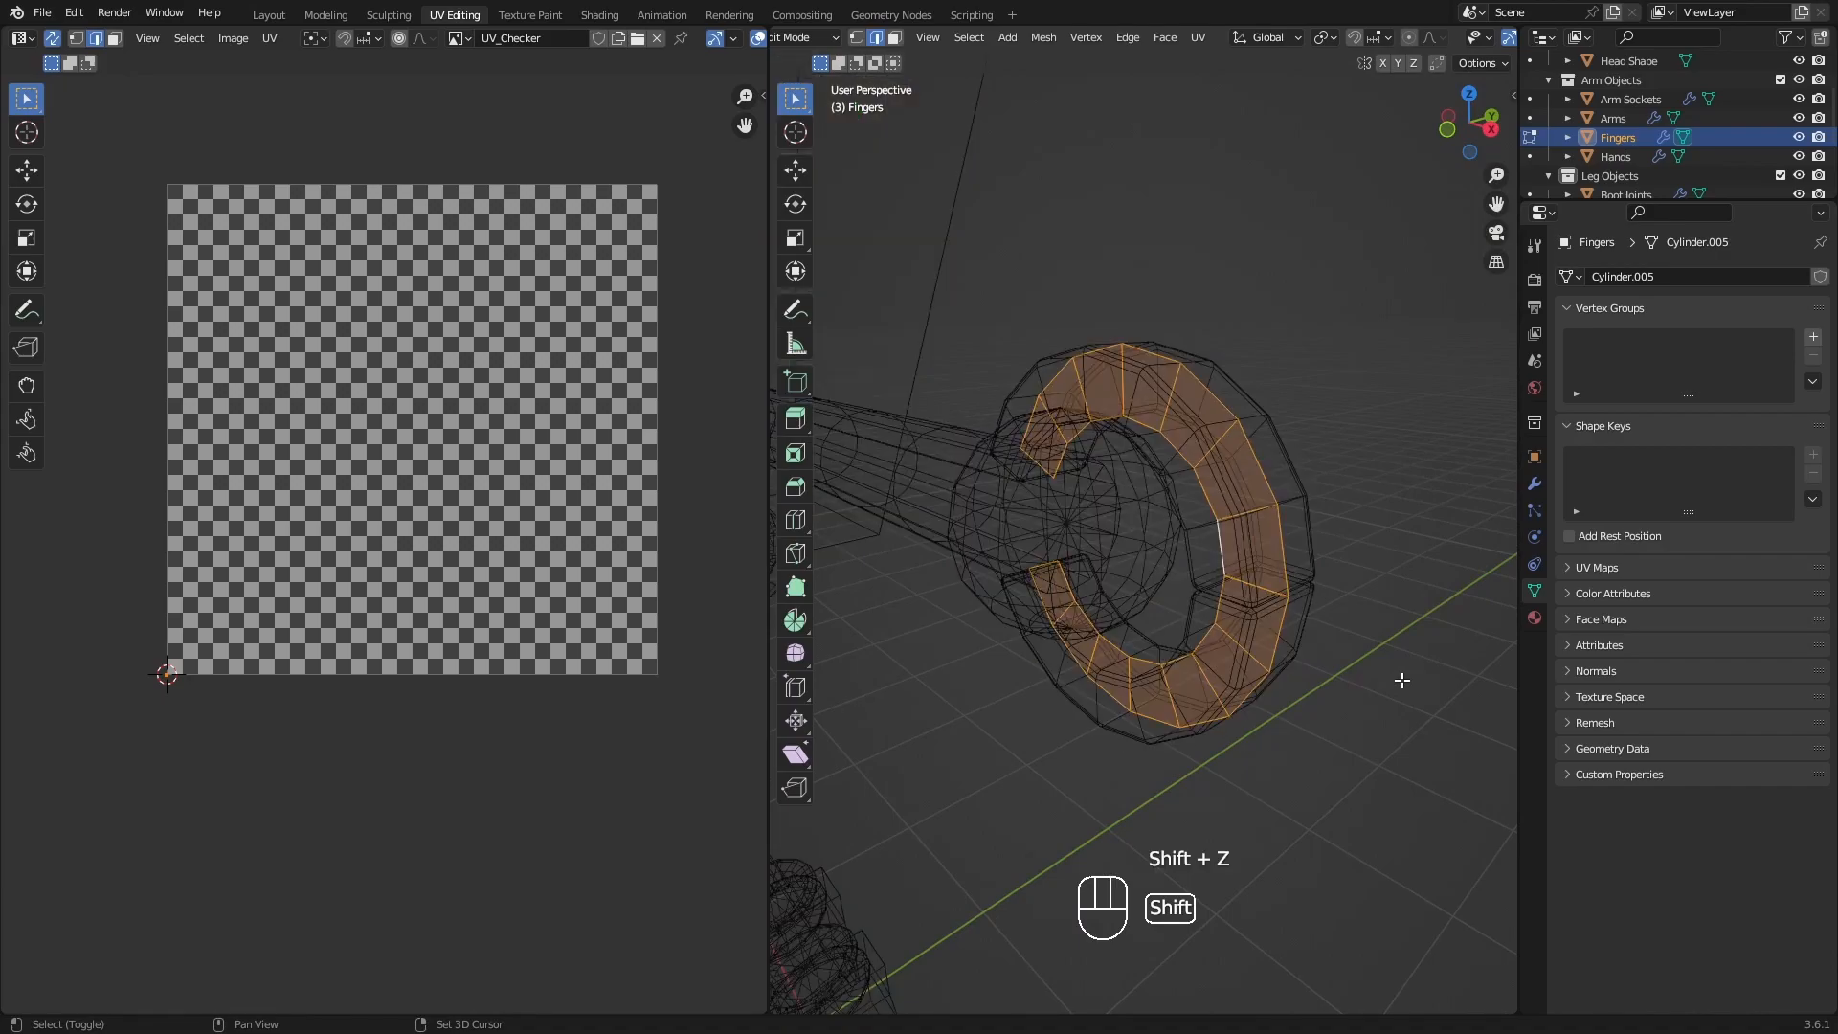
mouse_move(1359, 620)
middle_mouse_down()
mouse_move(1222, 619)
mouse_move(1097, 400)
middle_mouse_up()
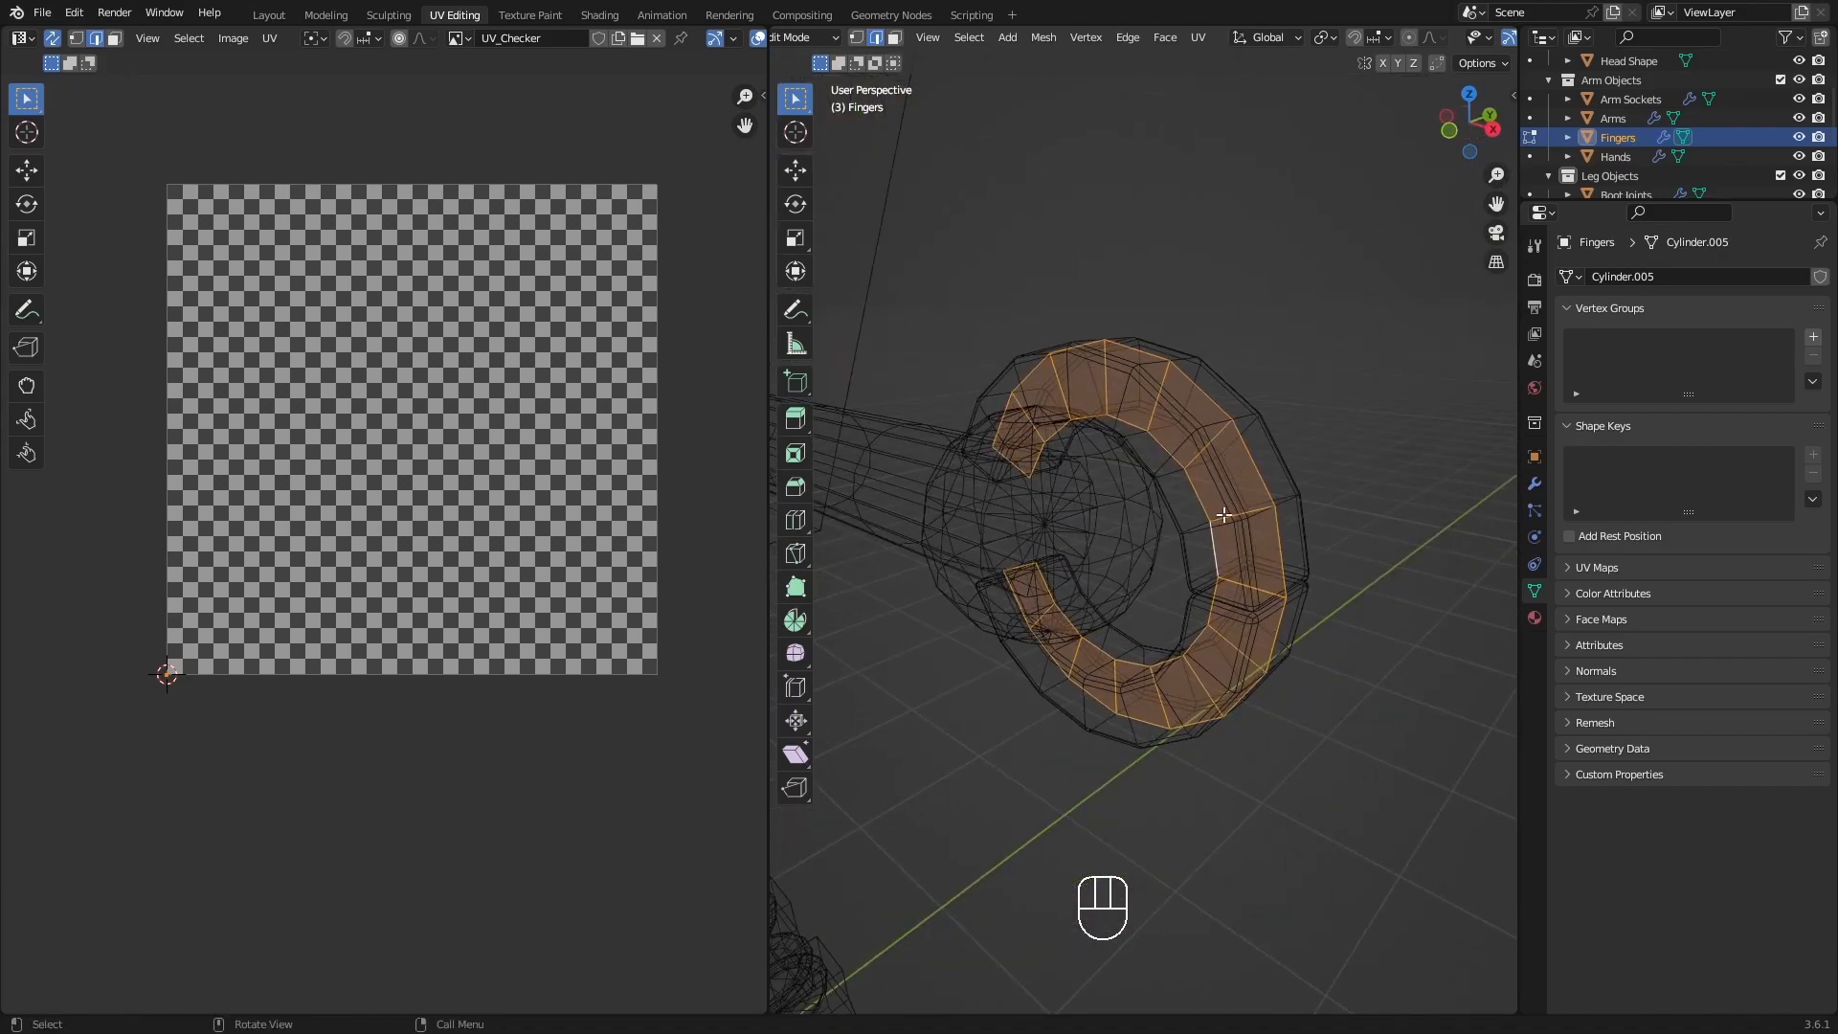
middle_click_drag(1241, 646, 1244, 575)
Open the modifier settings of Fingers and compare its Solidify and Bevel modifiers with the flat base mesh.
left_click(1533, 485)
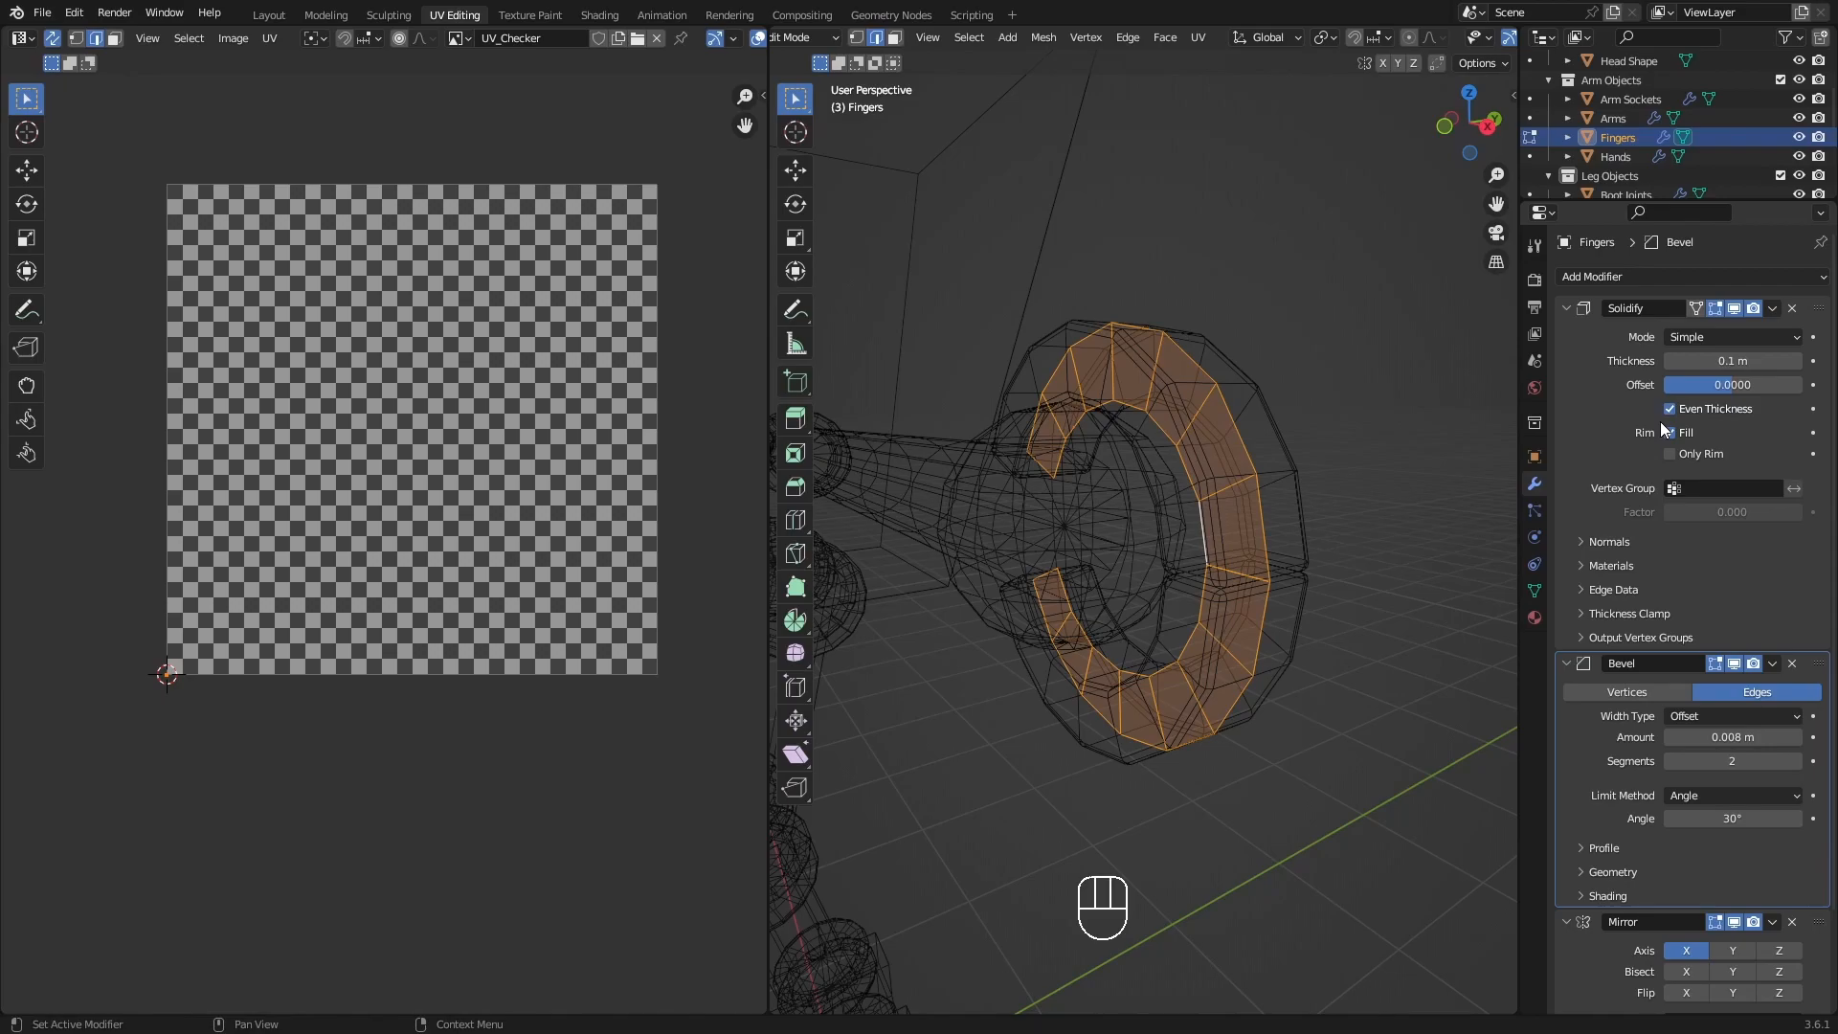
middle_click_drag(1290, 454, 1340, 488)
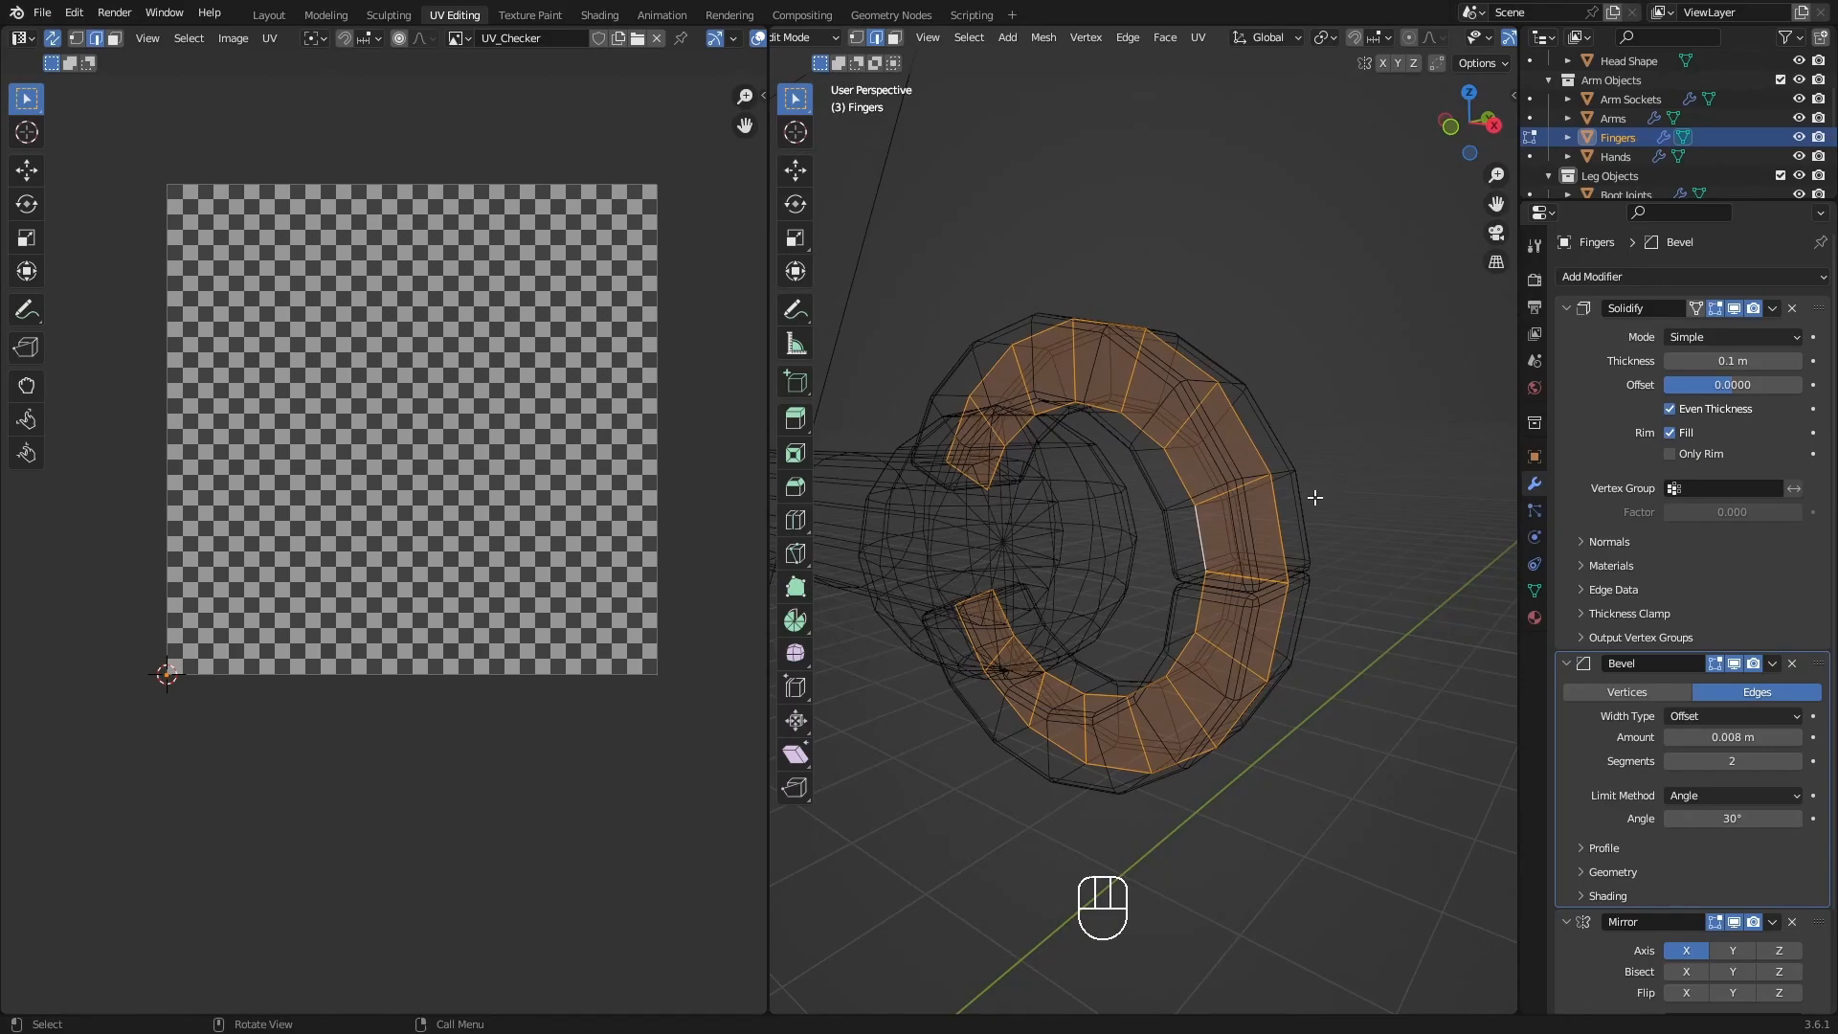
middle_click_drag(1360, 512, 1293, 471)
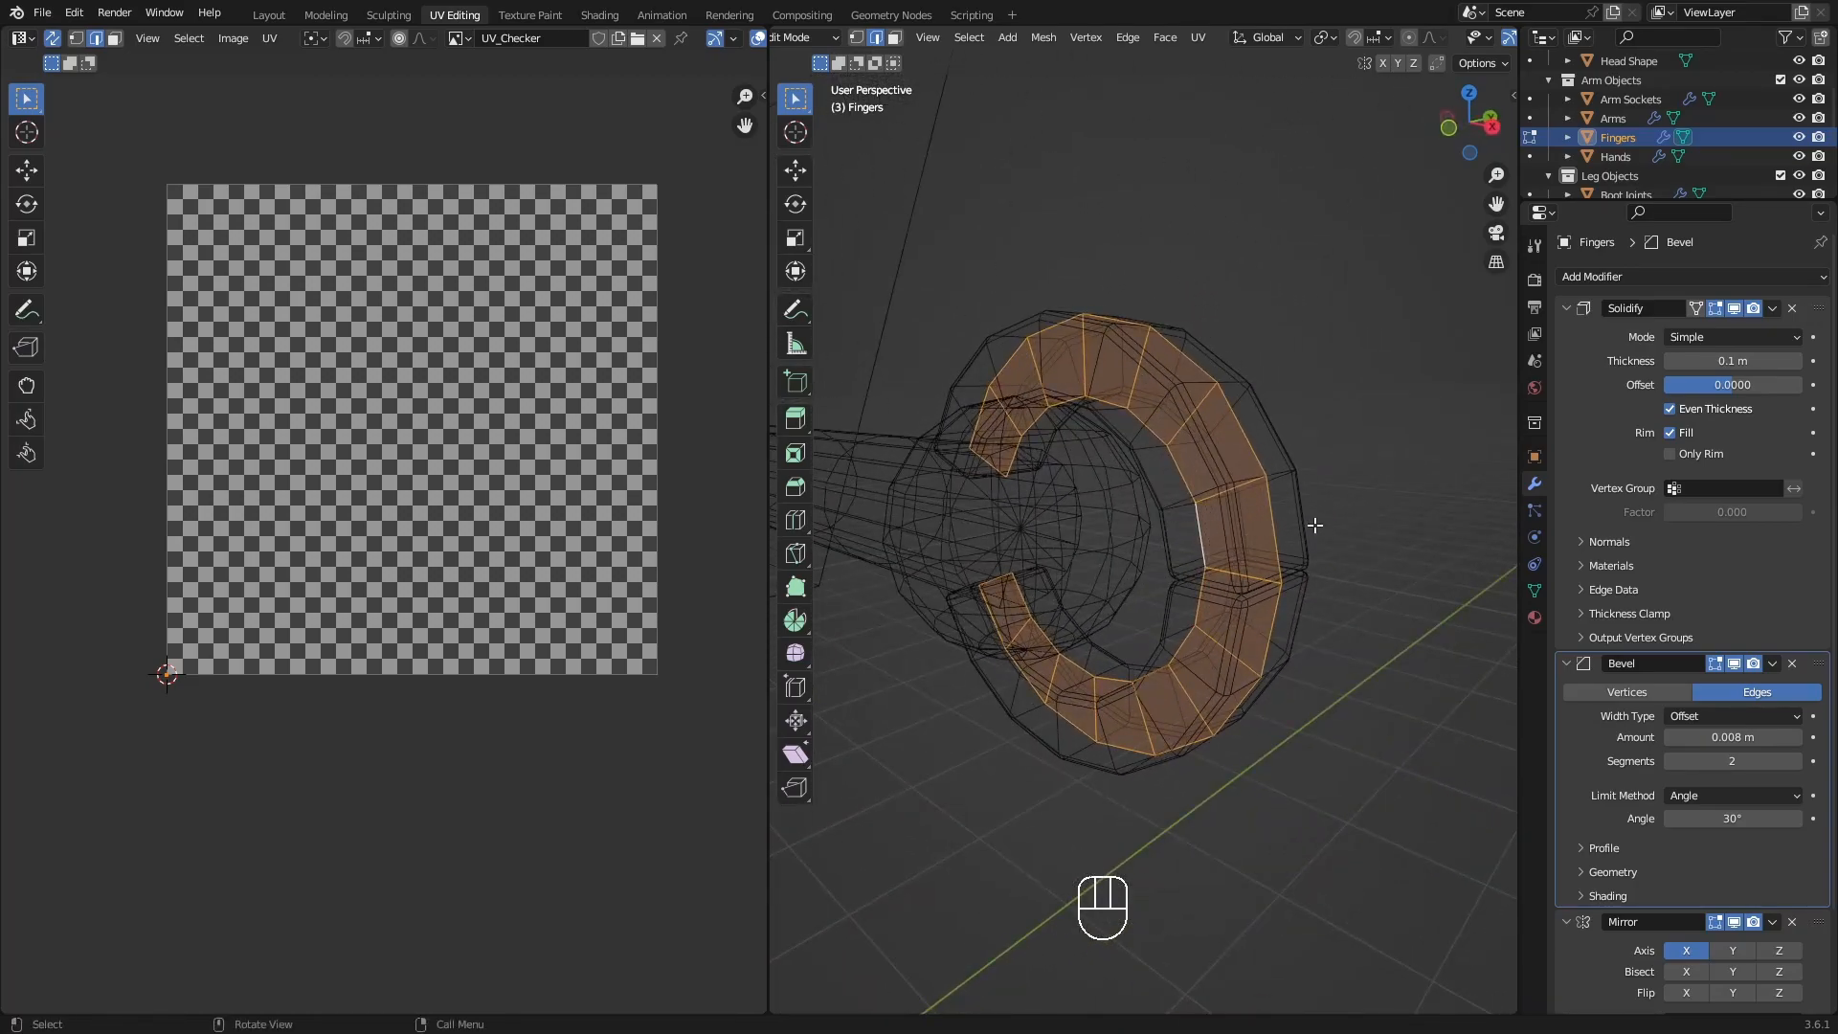
middle_click_drag(1263, 525, 1136, 412, "shift")
mouse_move(1268, 575)
middle_mouse_down()
mouse_move(1202, 574)
mouse_move(1268, 566)
middle_mouse_up()
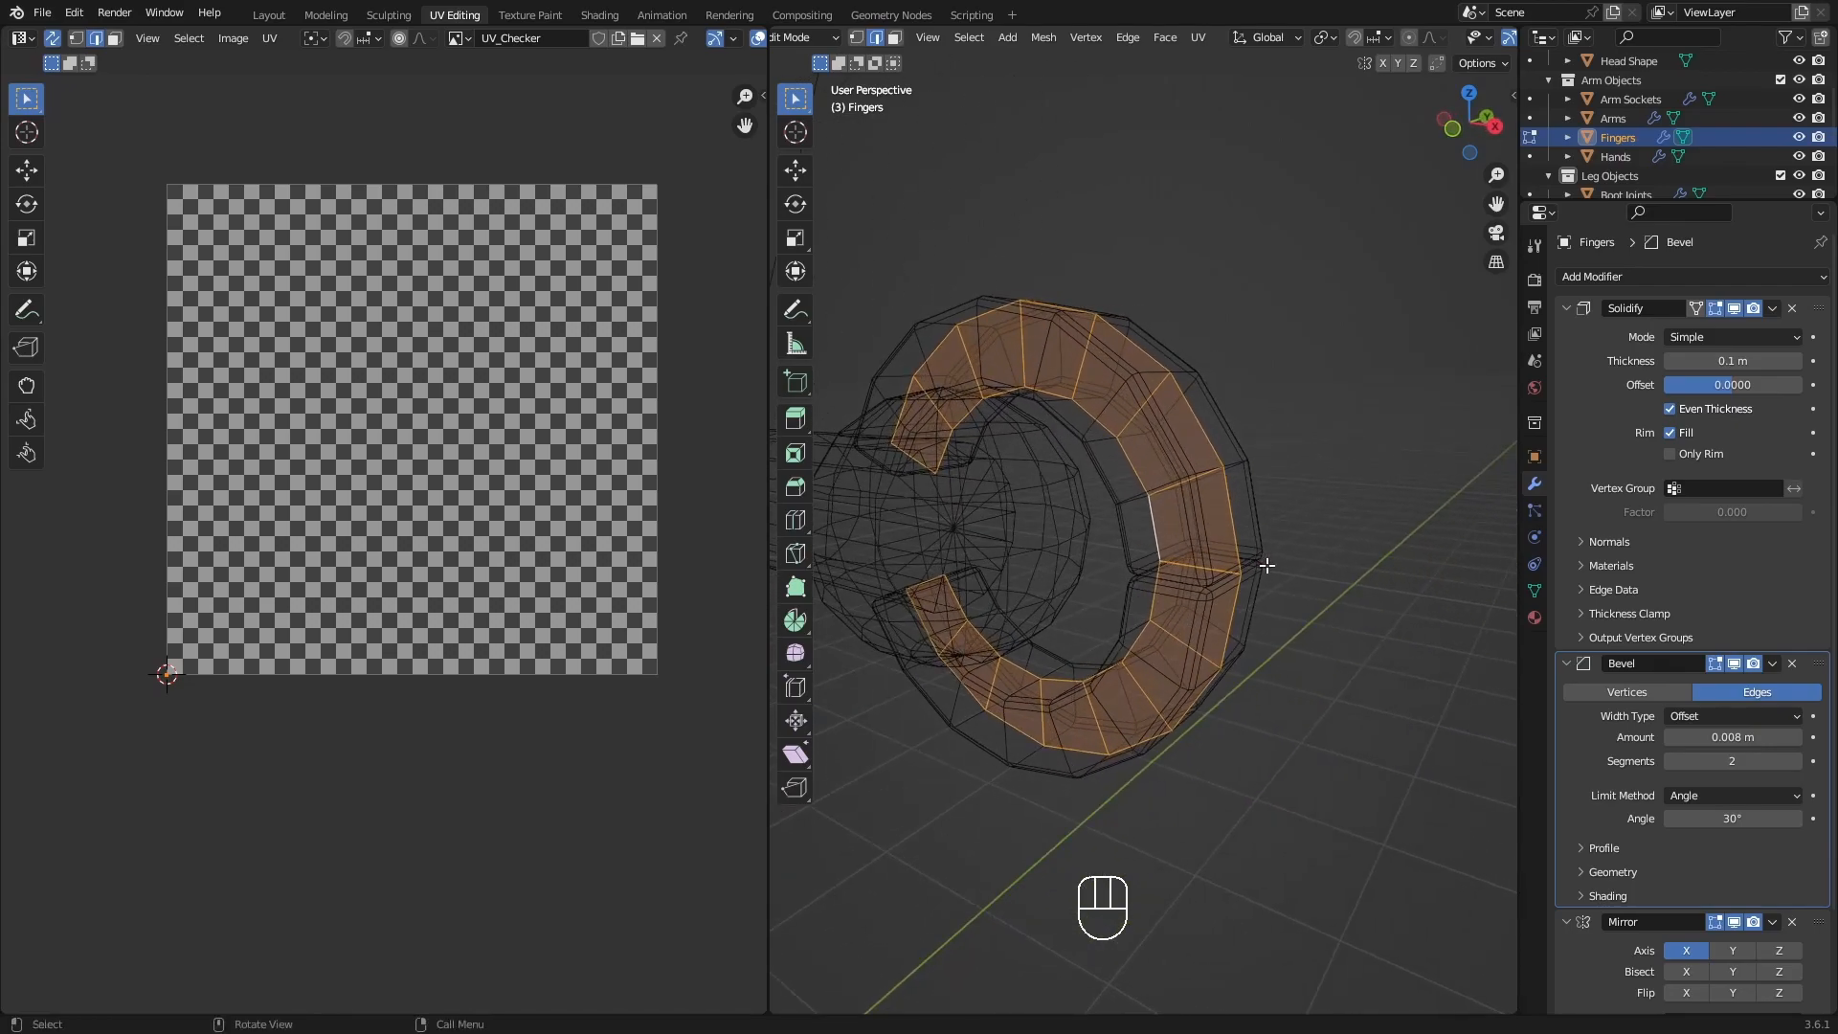
scroll(1280, 497, "down", 1)
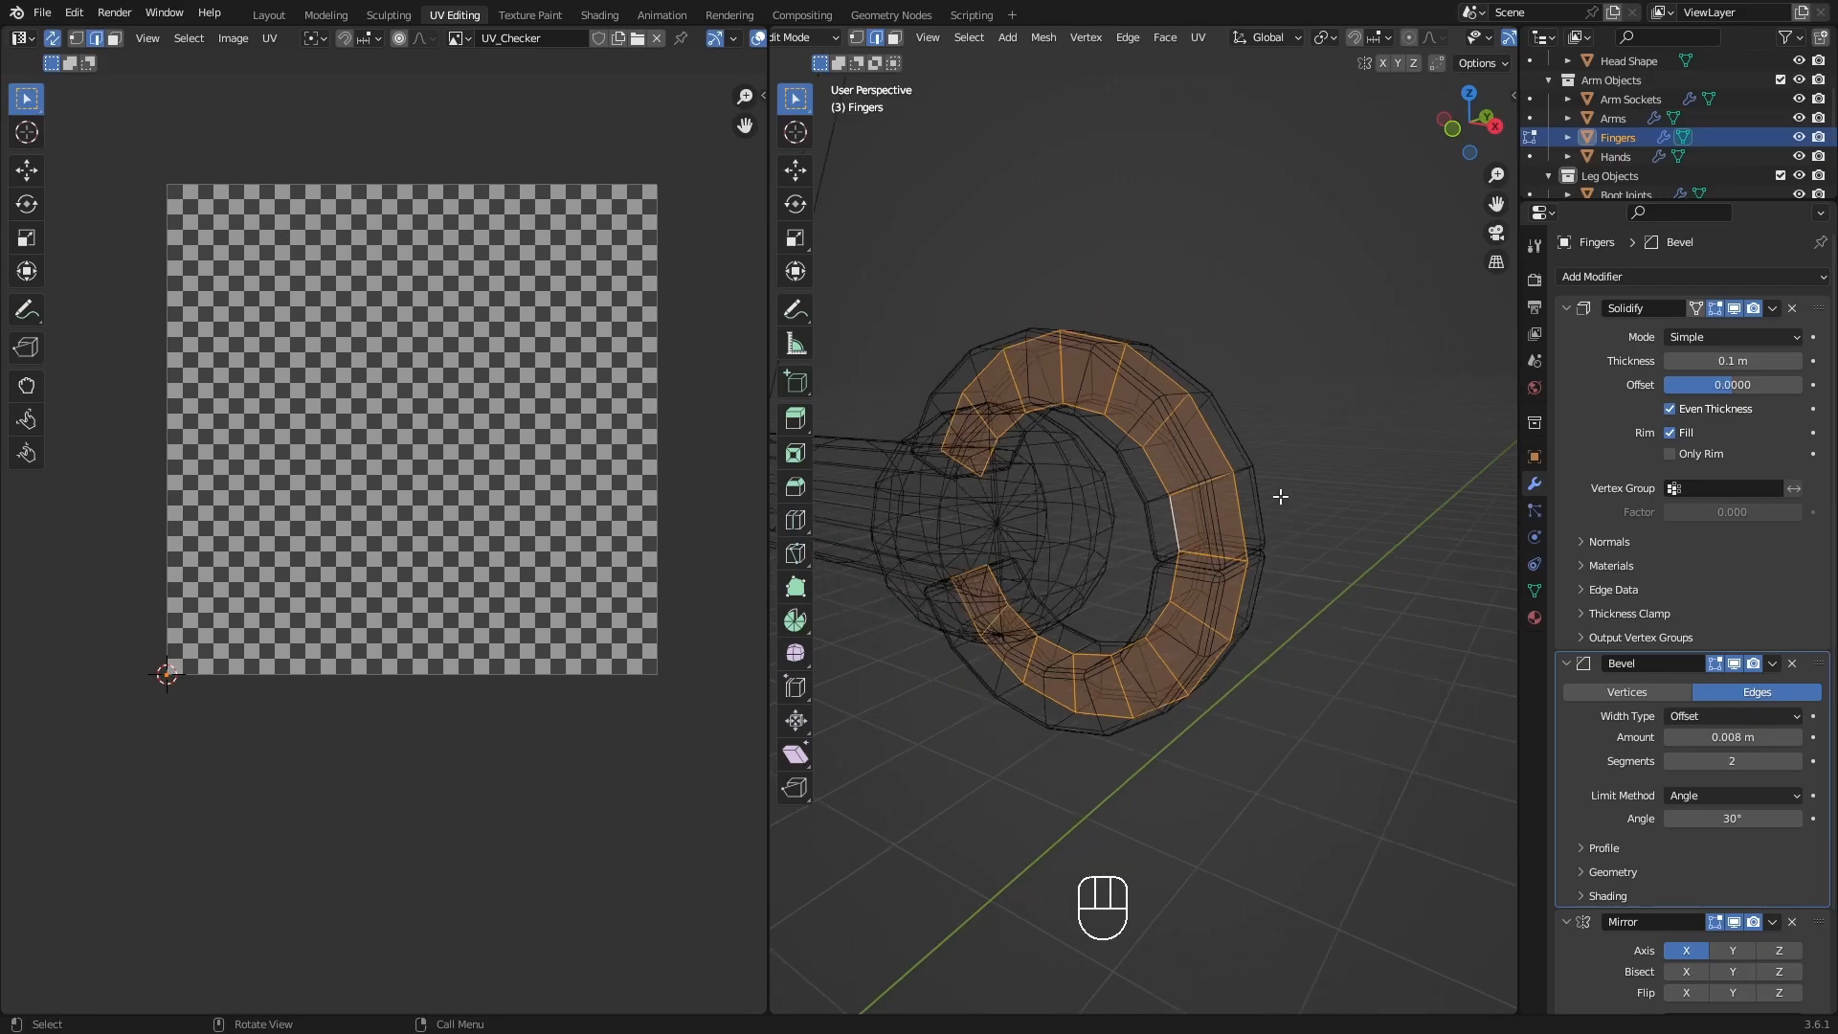
middle_click_drag(1268, 560, 1341, 571, "shift")
scroll(1294, 480, "down", 2)
middle_click_drag(1295, 483, 1309, 488, "shift")
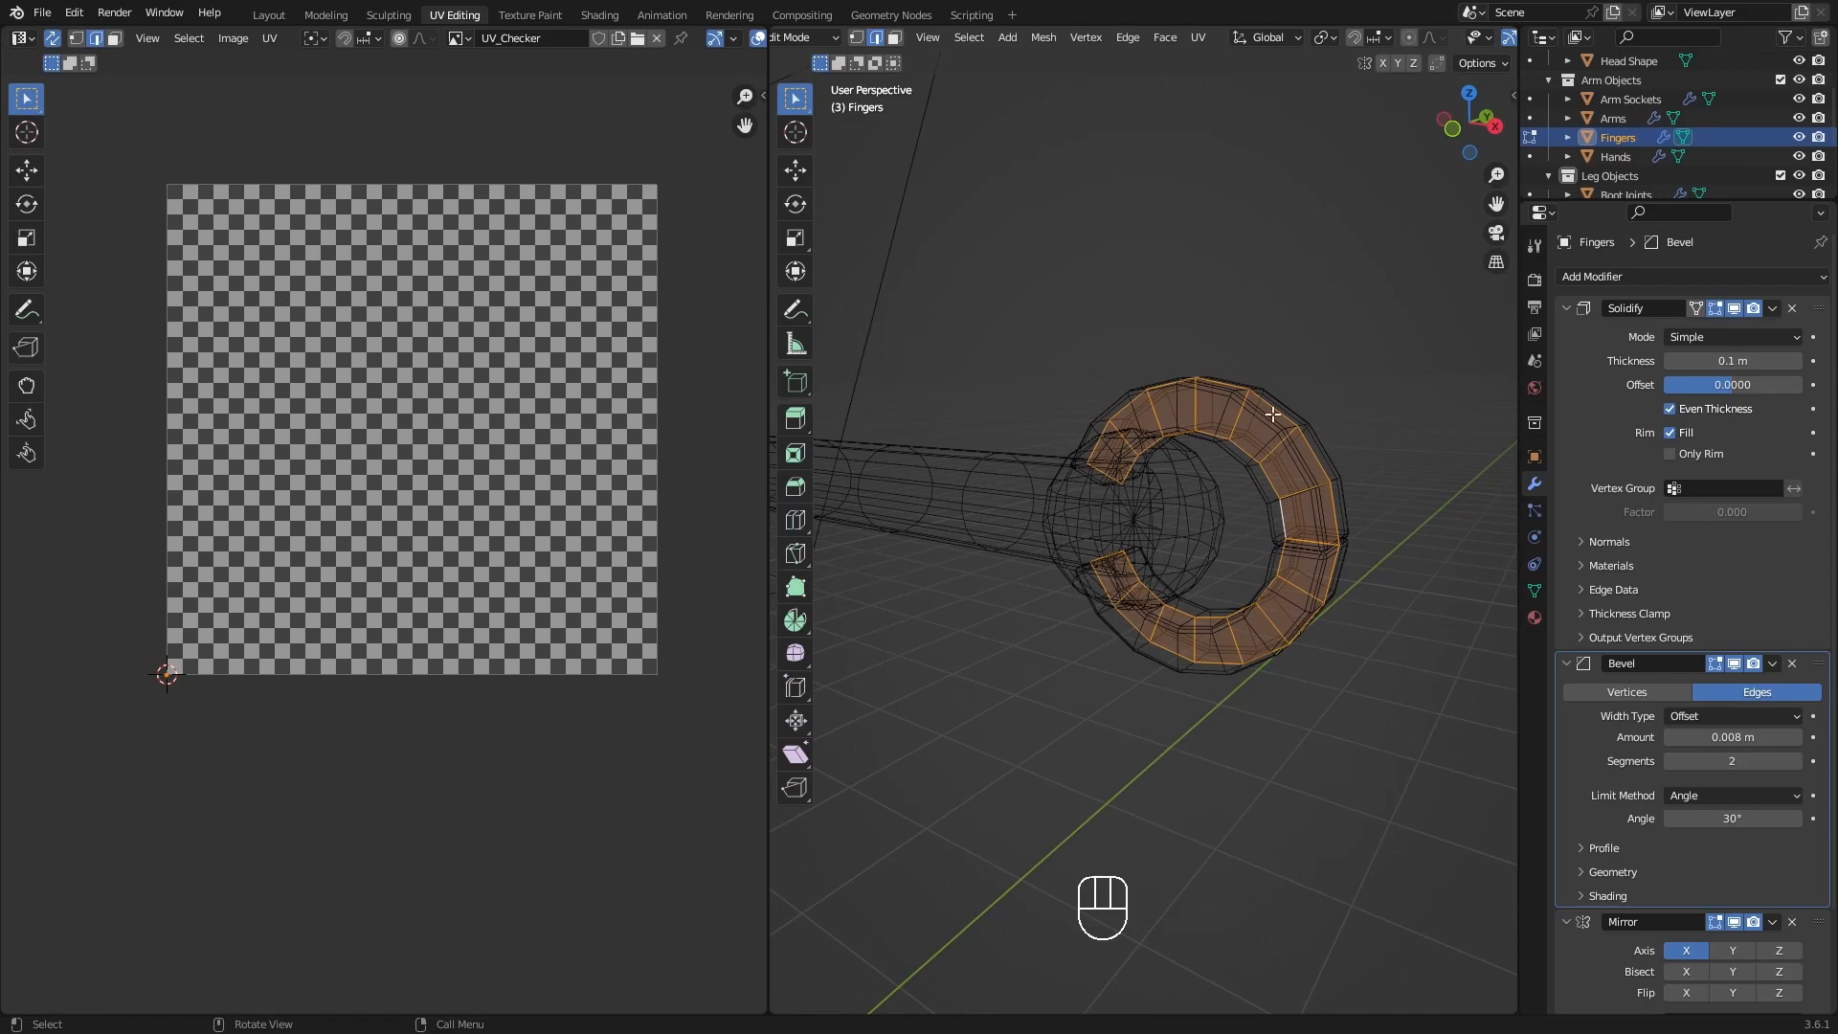
Switch Fingers to Object Mode, make its Solidify modifier active, and look at the option for applying it.
key("Tab")
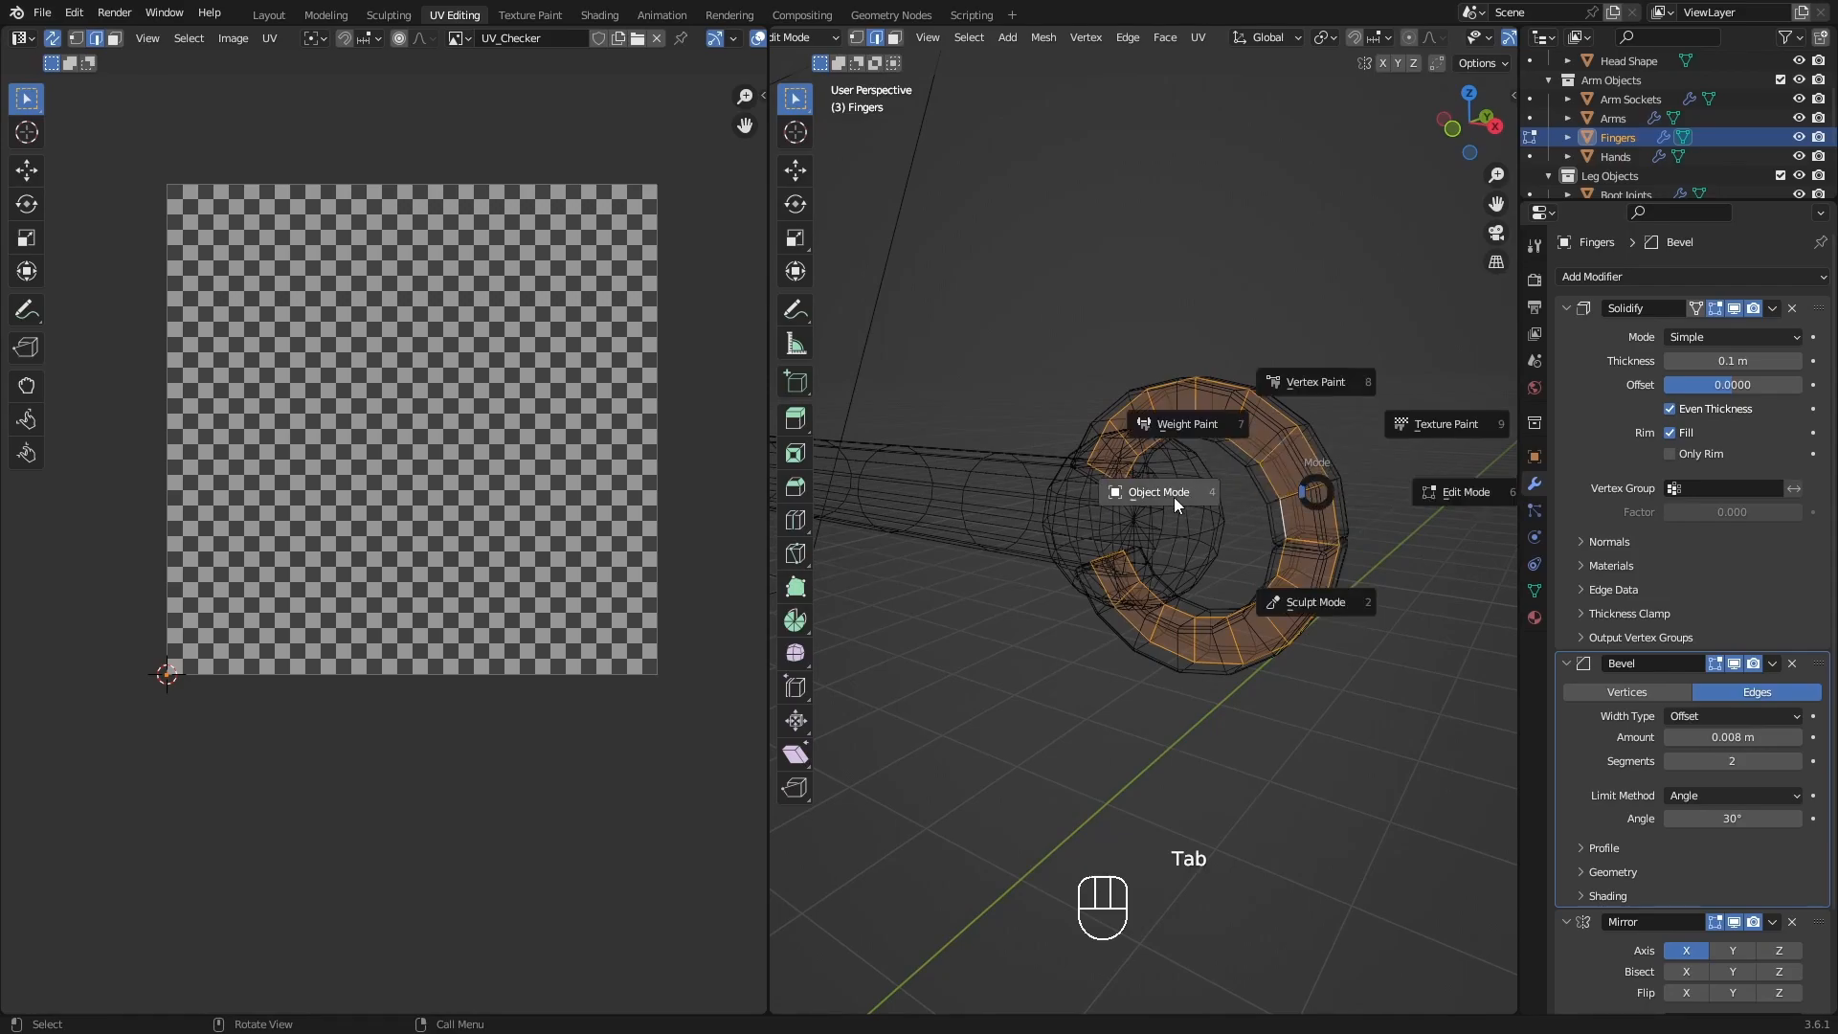
left_click(1173, 497)
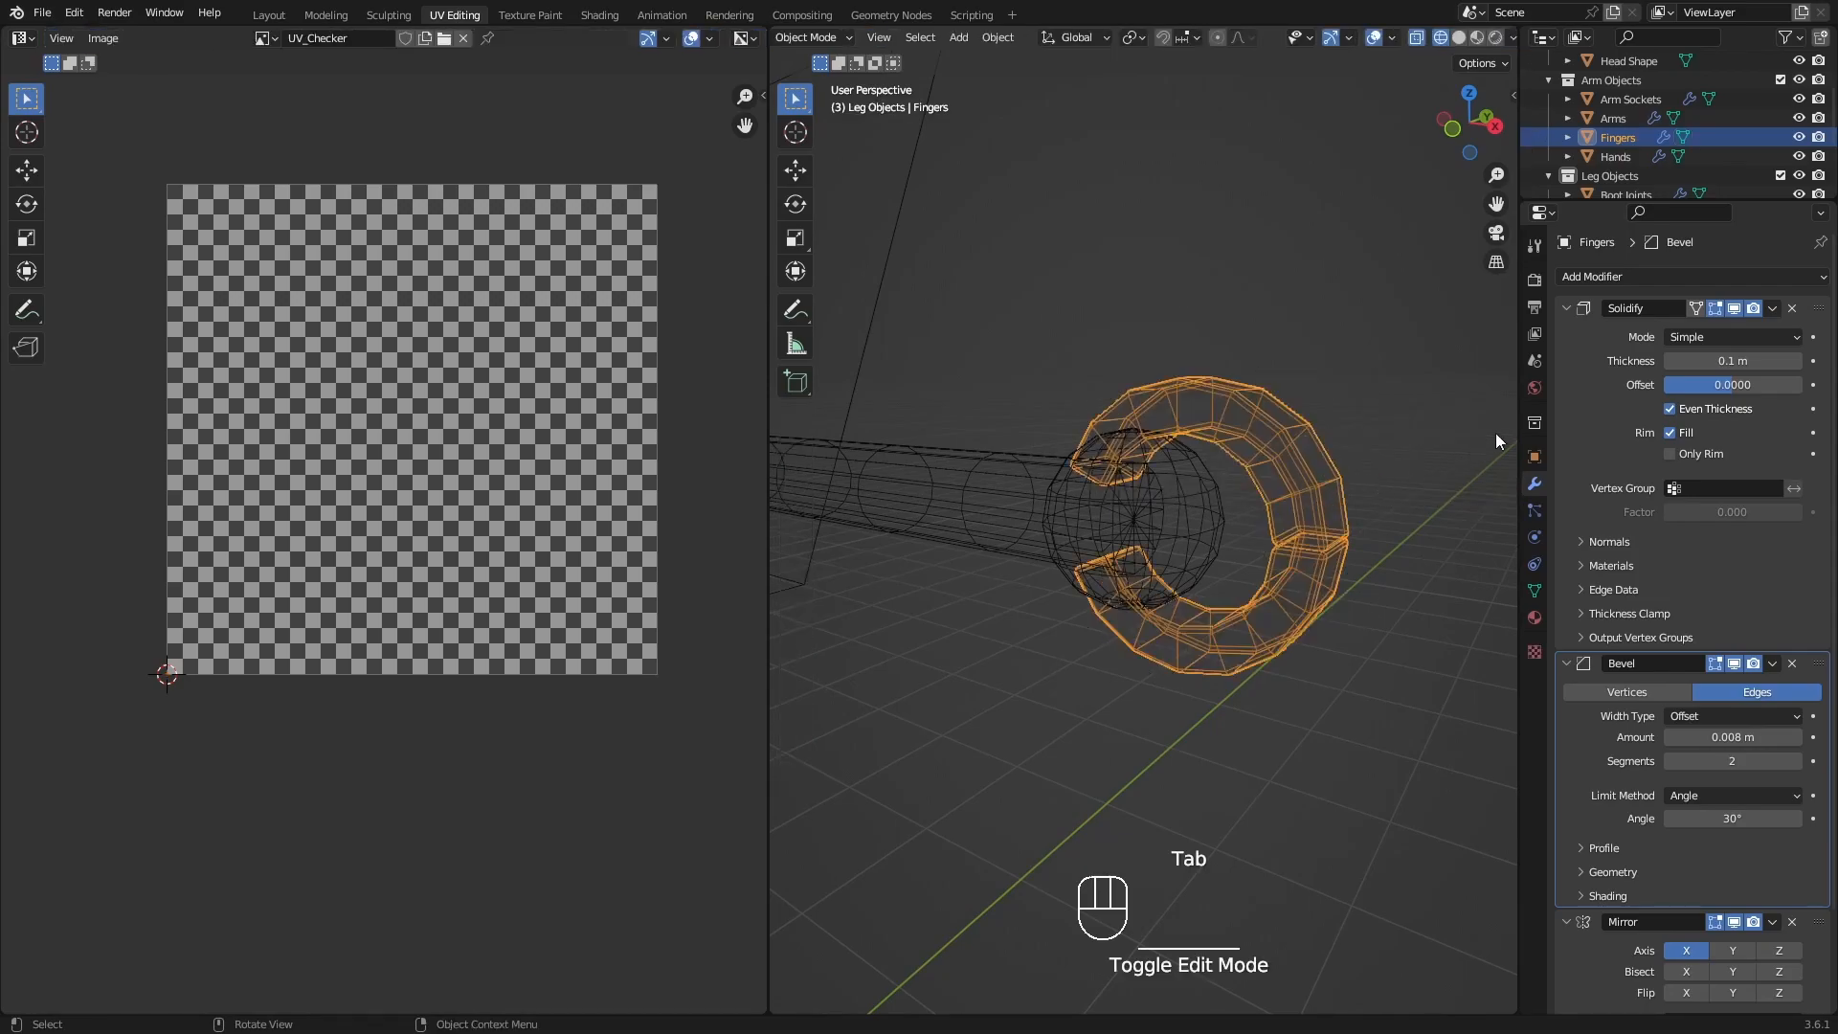
left_click(1594, 314)
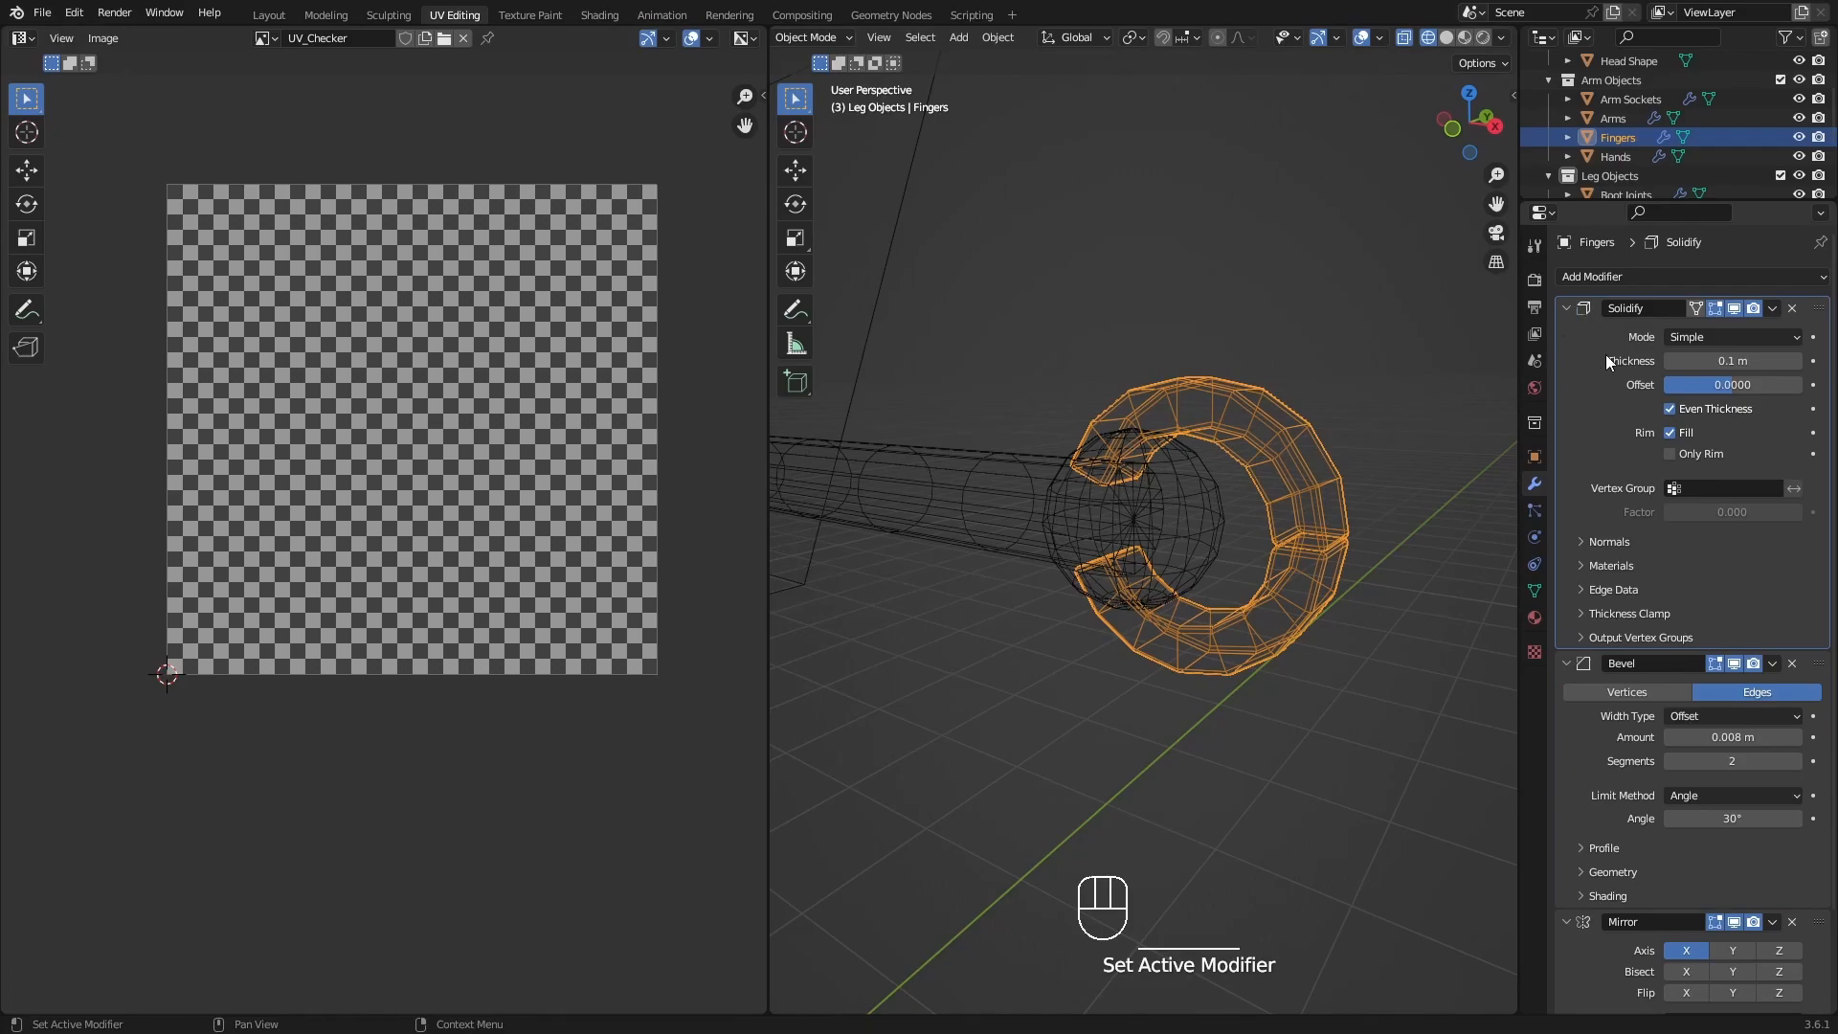
mouse_move(1323, 454)
middle_mouse_down()
mouse_move(1258, 469)
mouse_move(1301, 427)
middle_mouse_up()
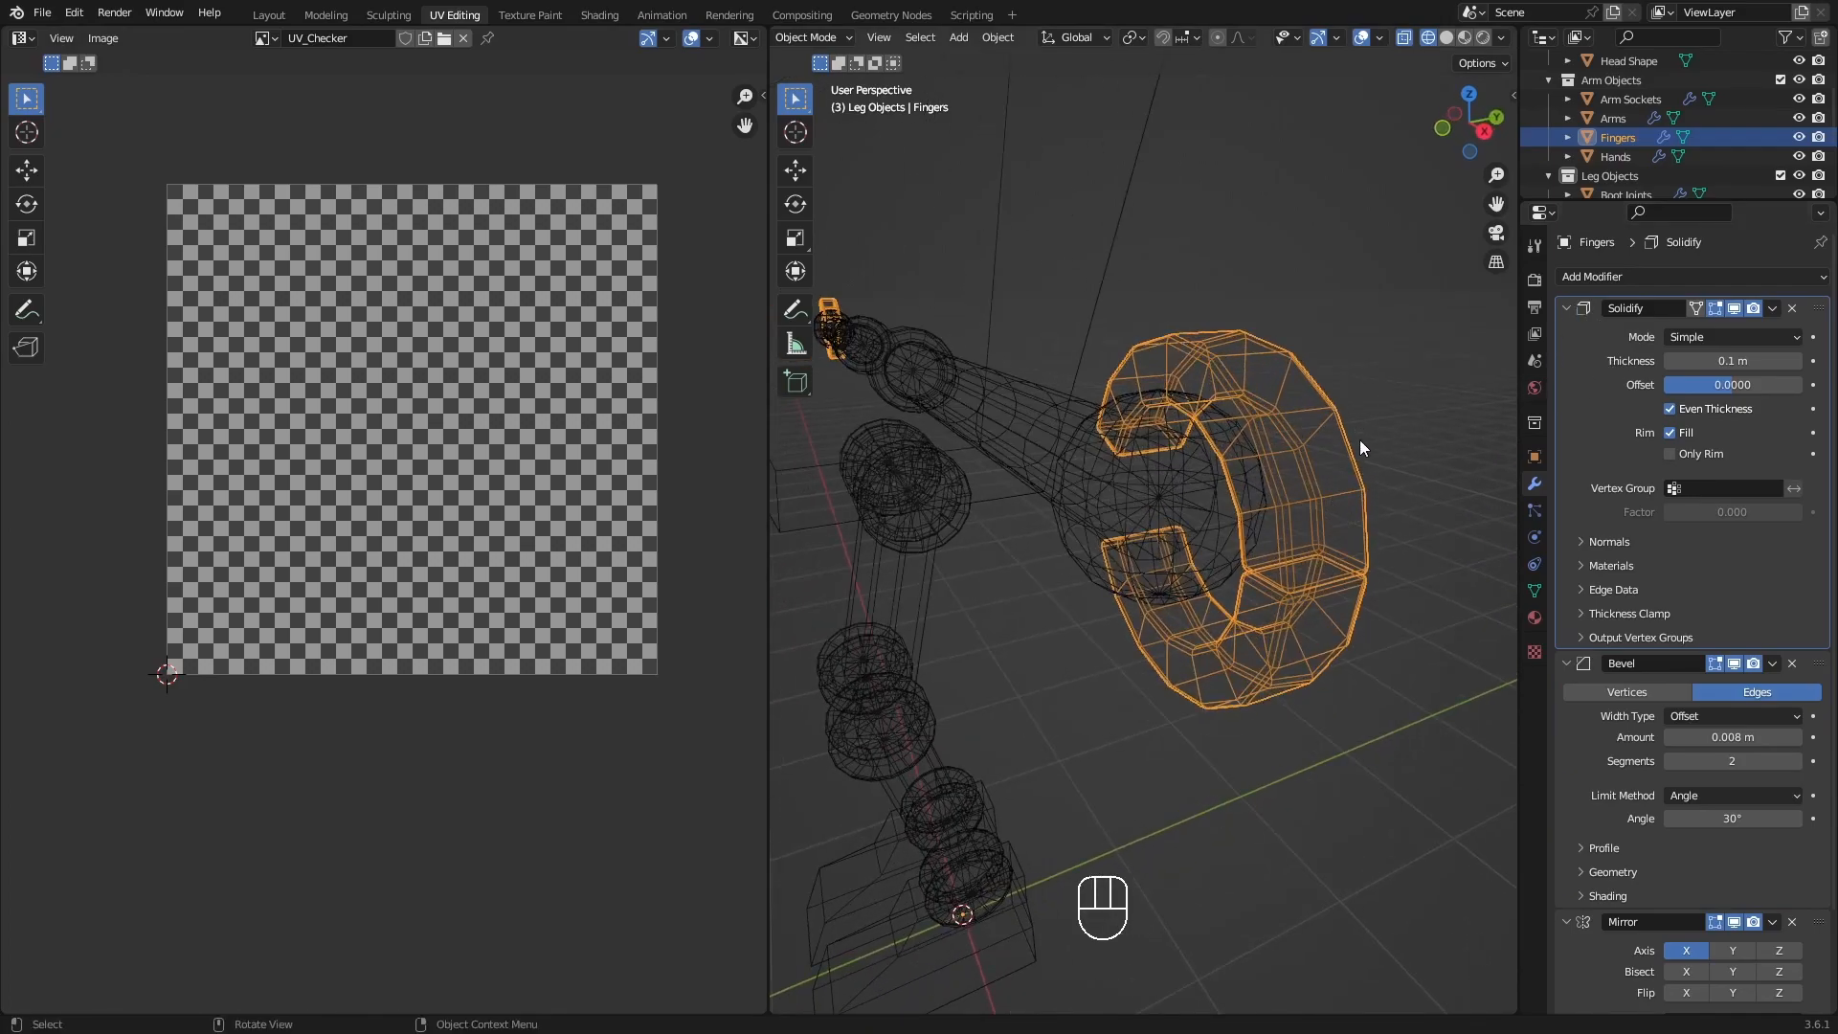
middle_click_drag(1283, 505, 1507, 431)
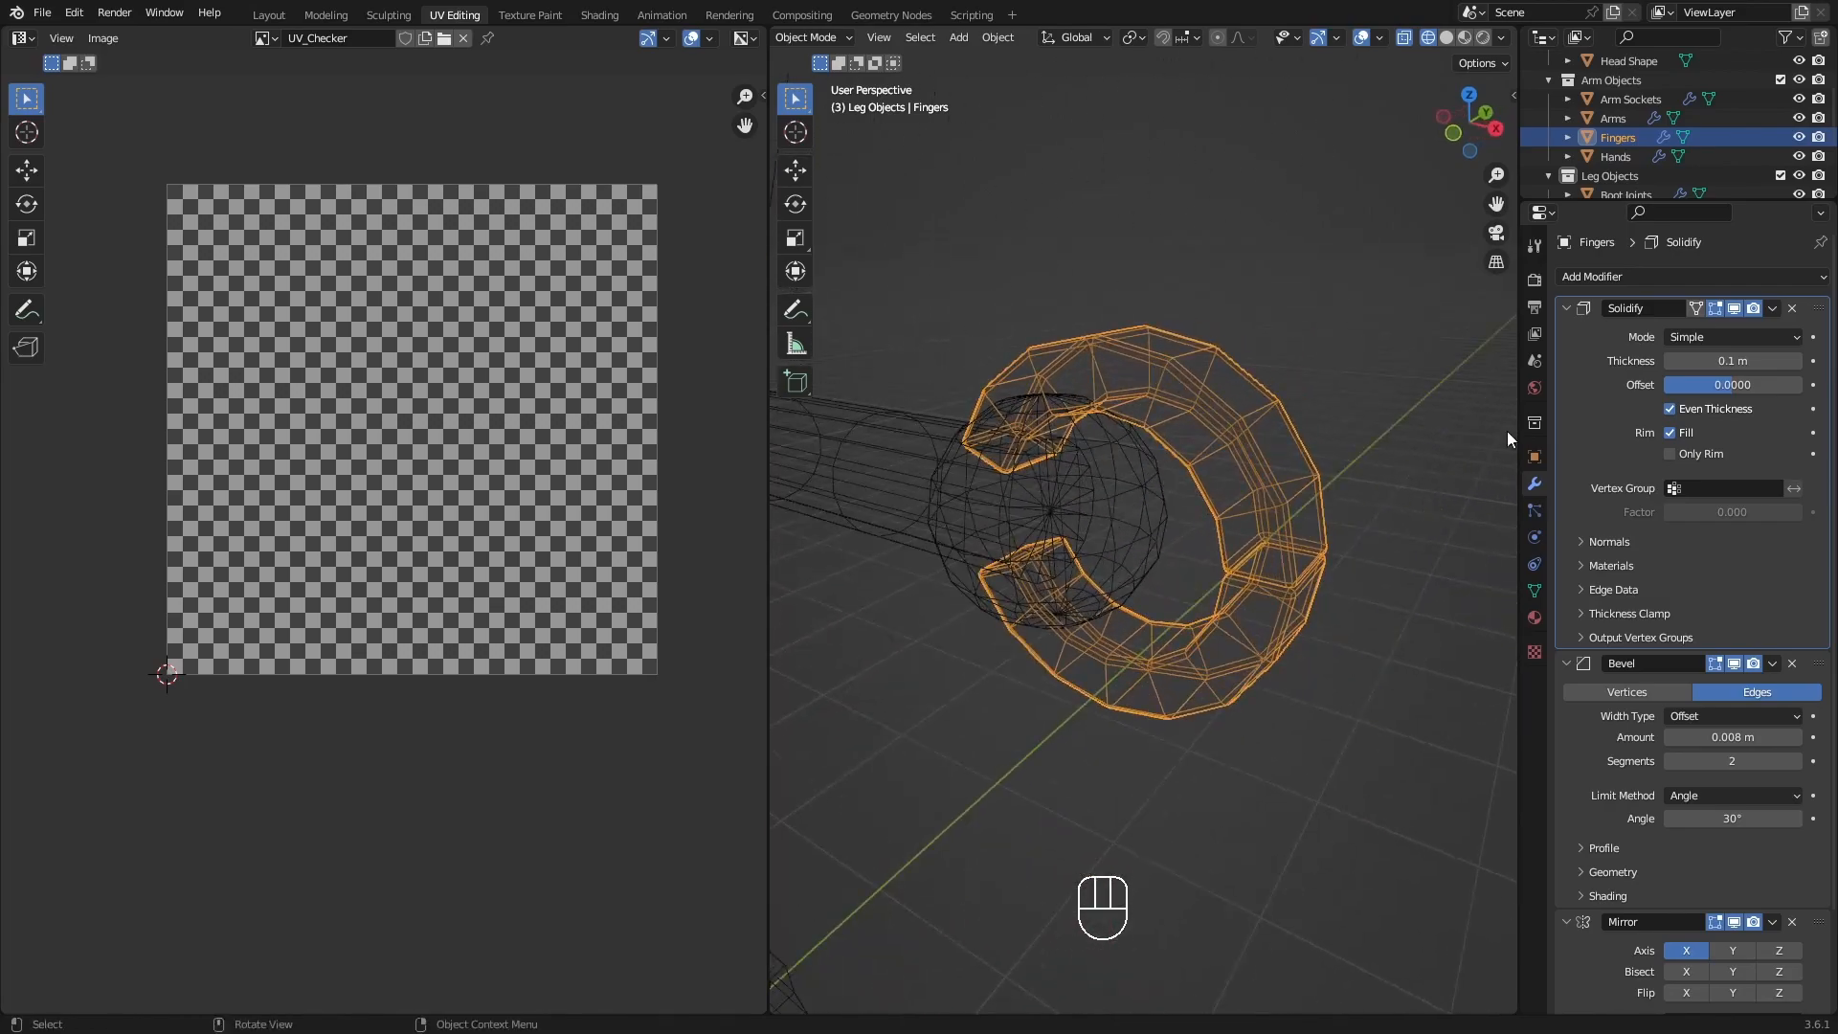
left_click(1772, 307)
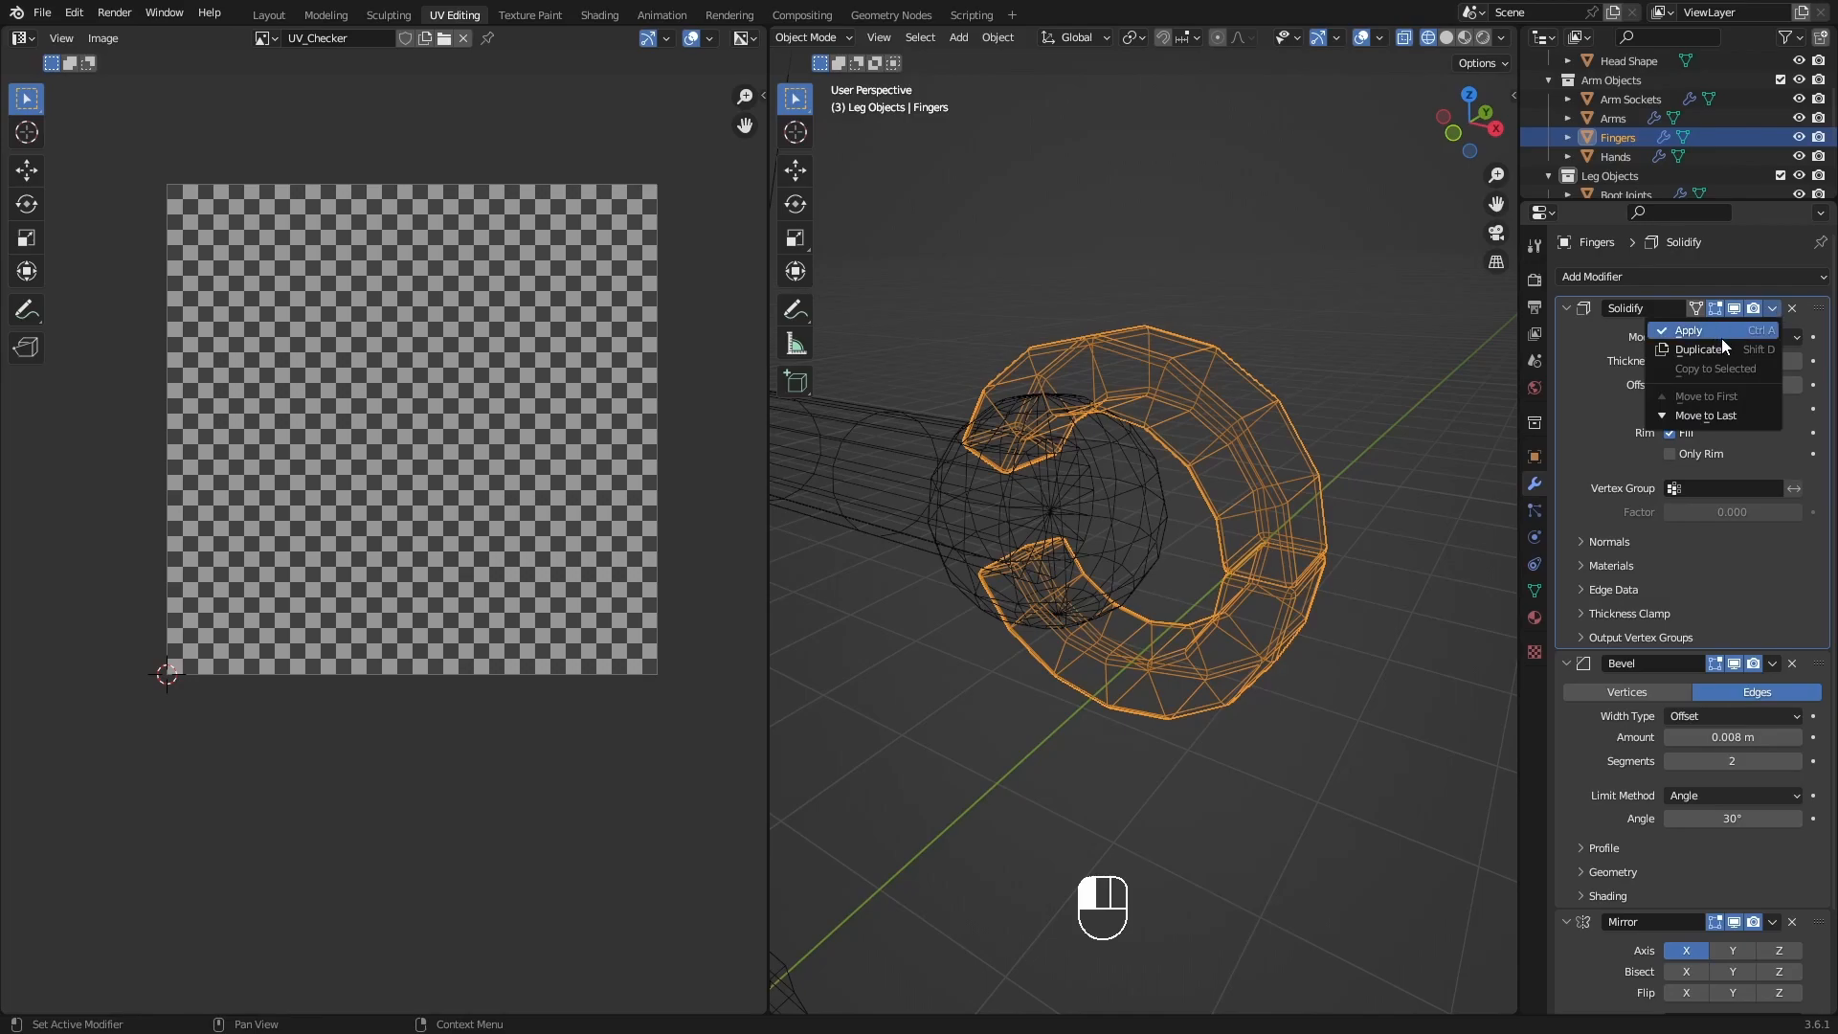
left_click(1599, 413)
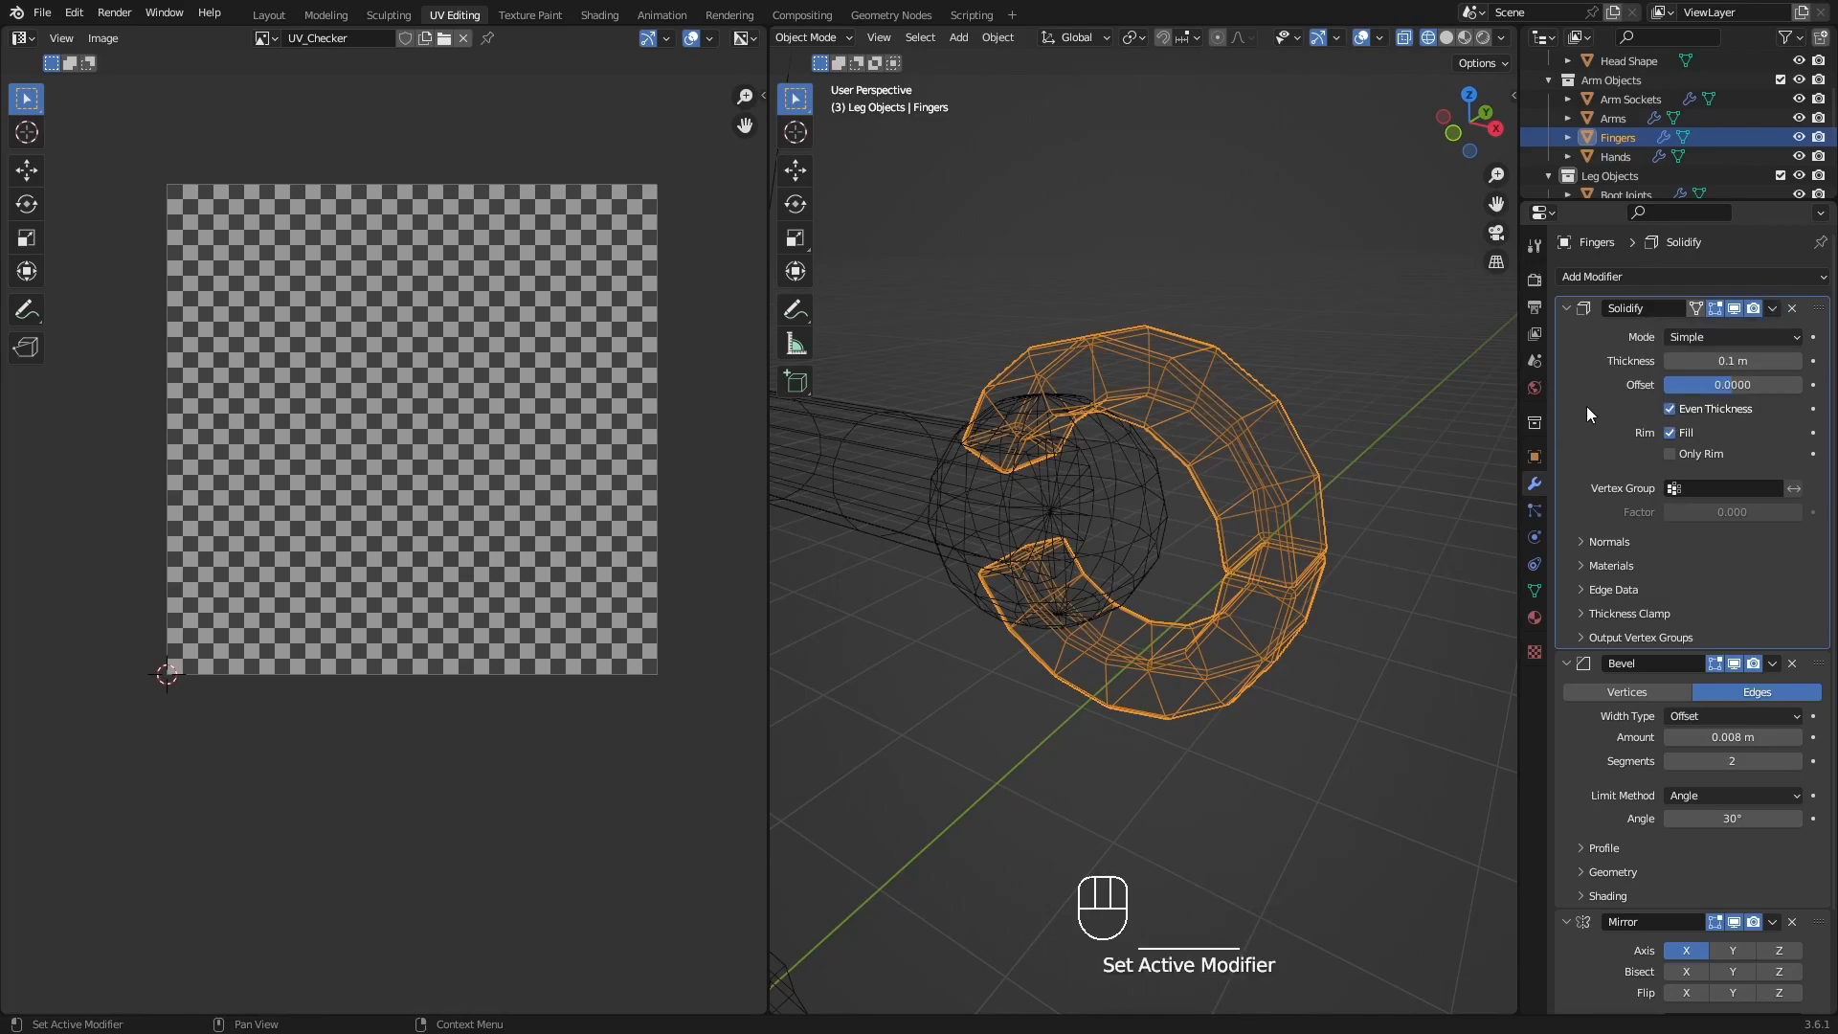
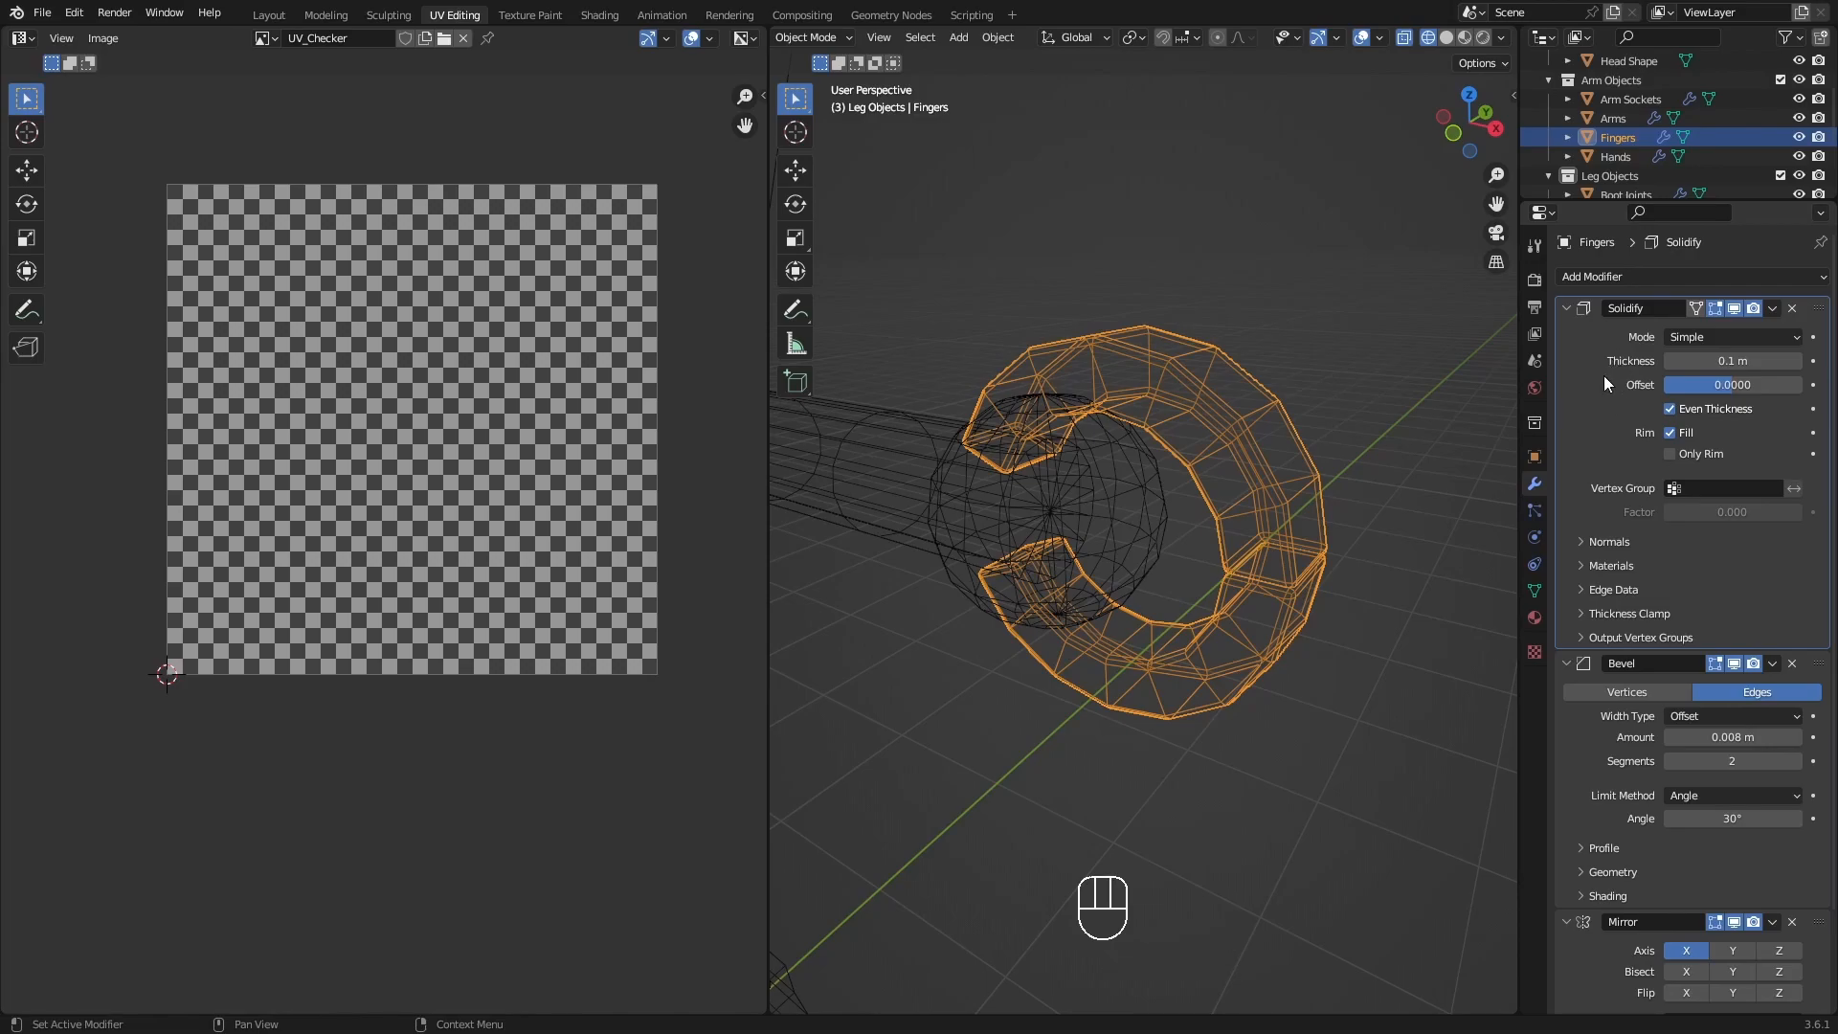
Apply the Solidify modifier of Fingers, enter Edit Mode, and deselect all of the resulting geometry.
key("ctrl+a")
middle_click_drag(1162, 490, 1291, 460)
key("Tab")
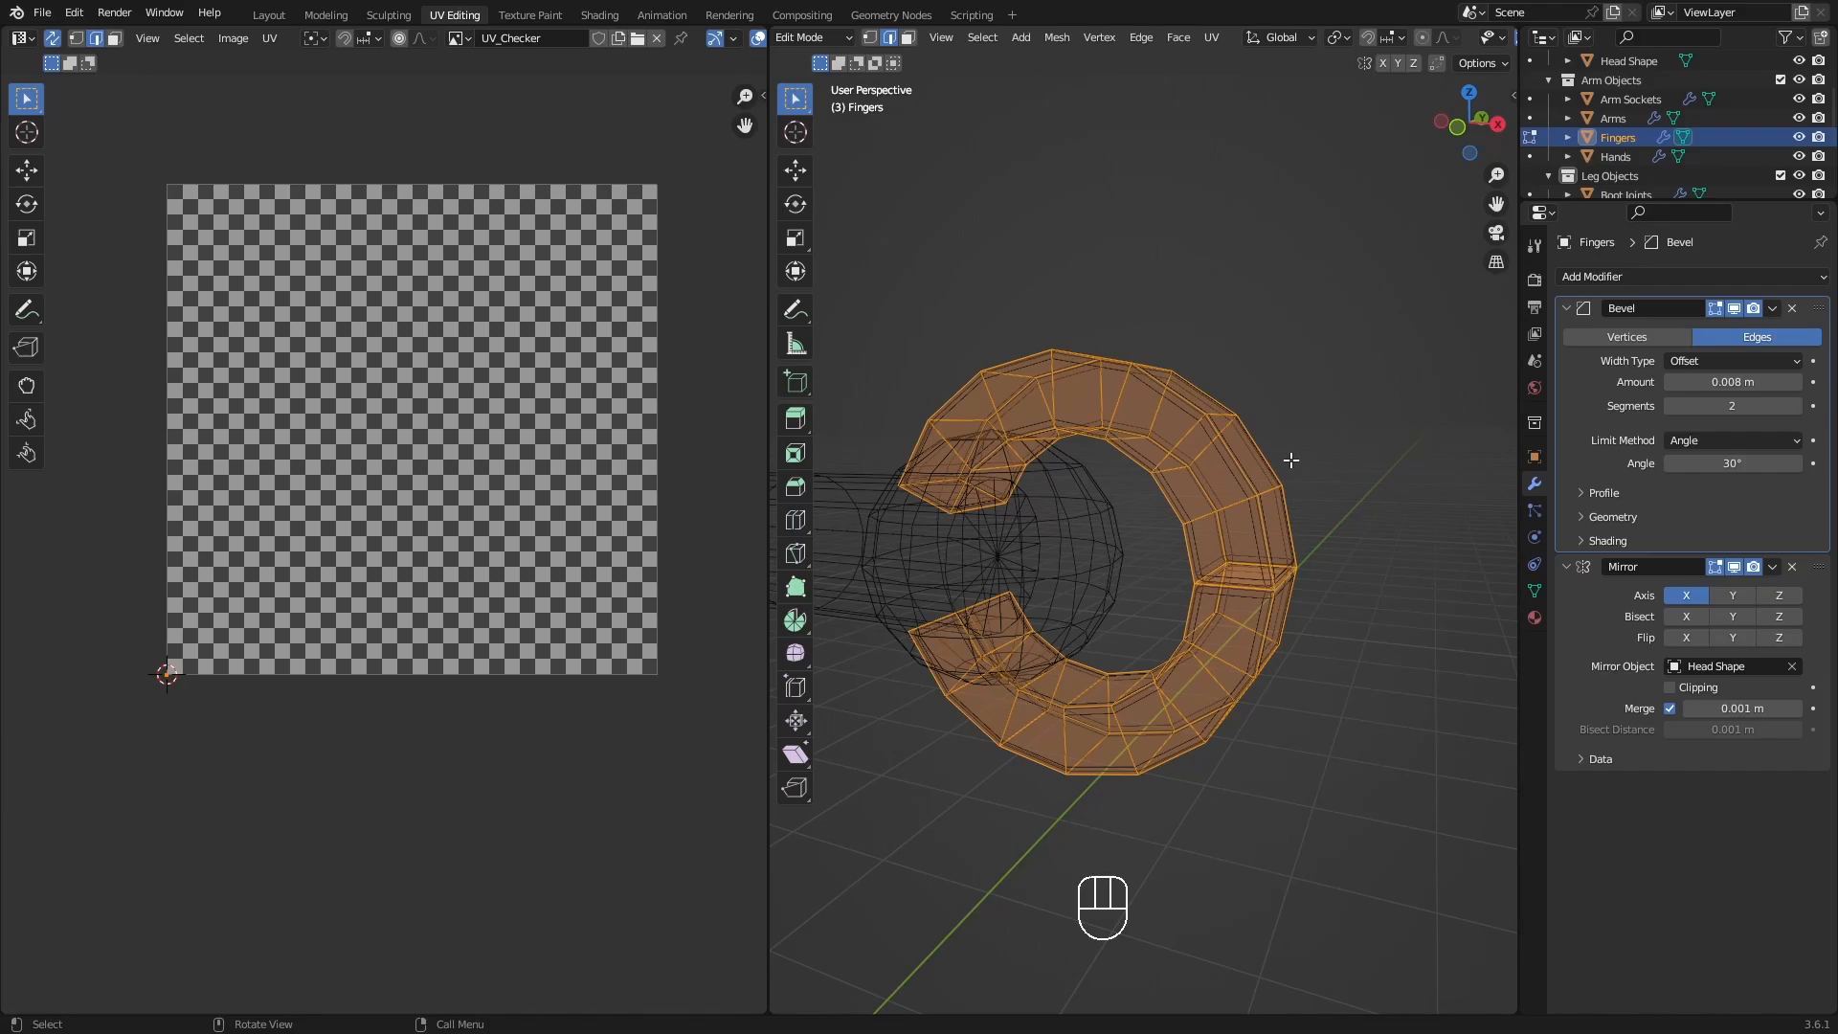
middle_click_drag(1257, 543, 1299, 581, "shift")
key("alt+a")
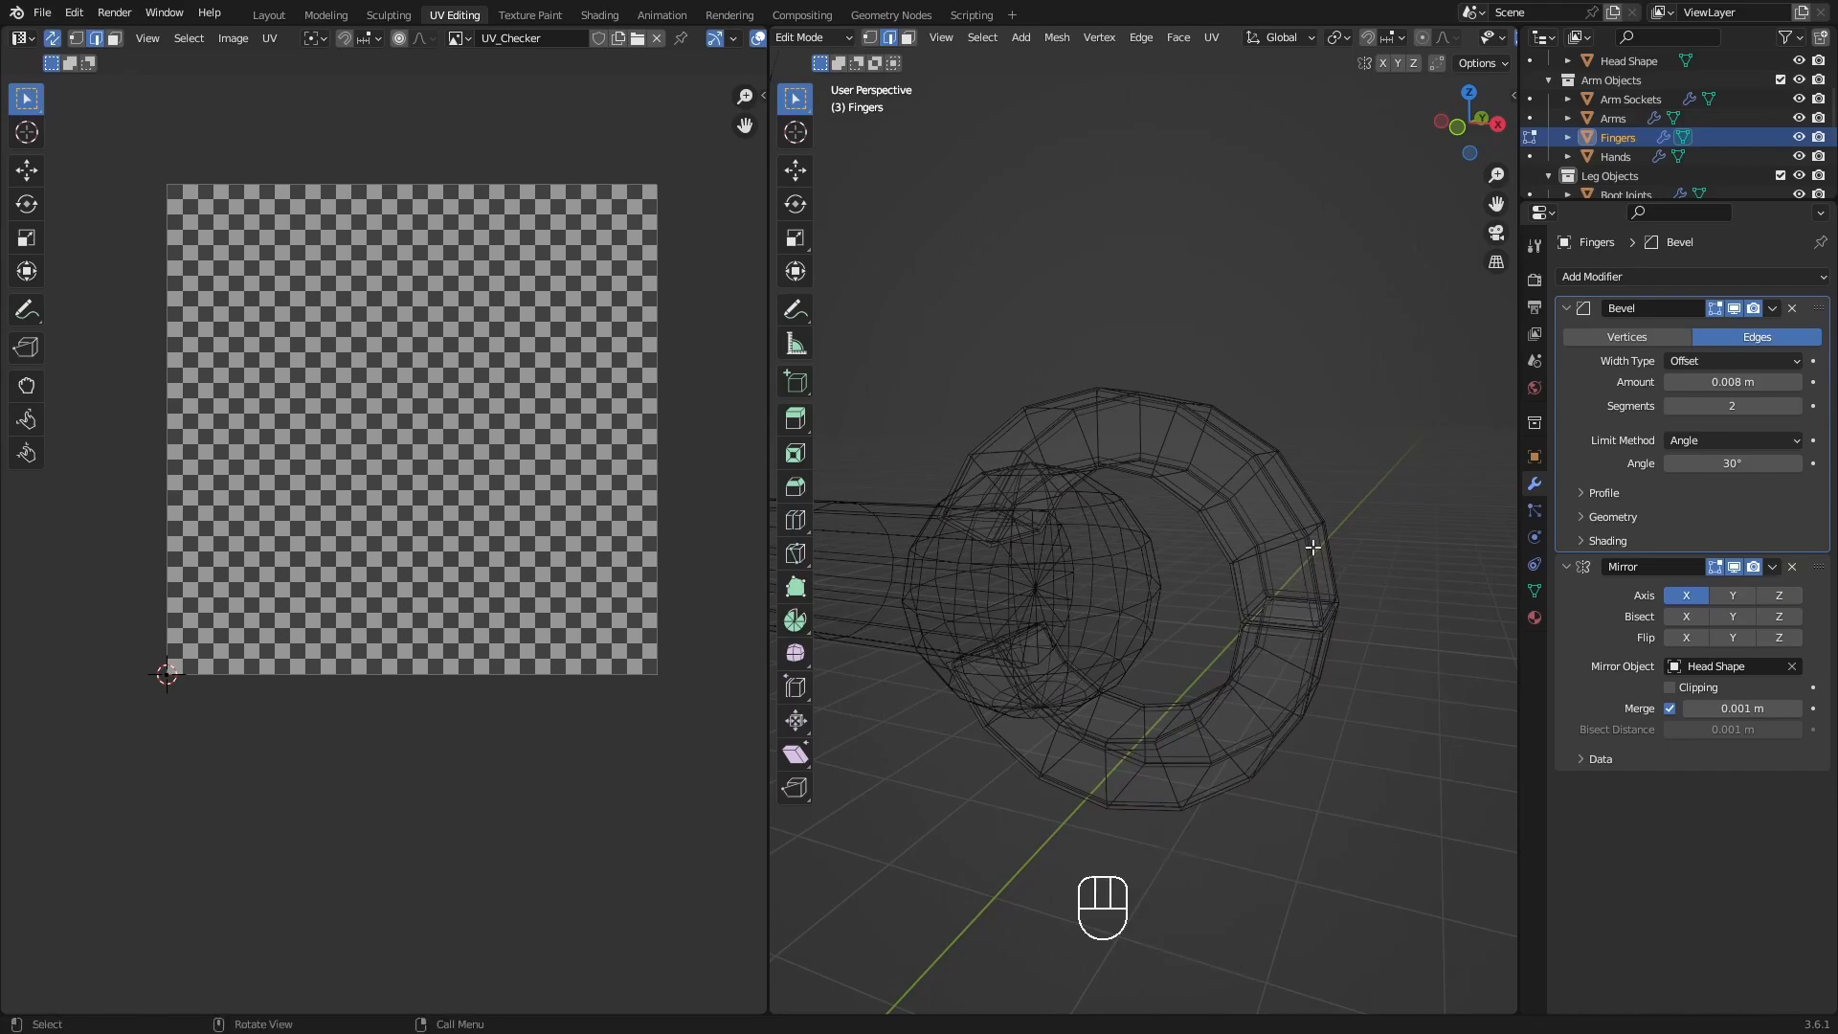
mouse_move(1263, 519)
middle_mouse_down()
mouse_move(1095, 508)
mouse_move(1313, 508)
mouse_move(1281, 518)
middle_mouse_up()
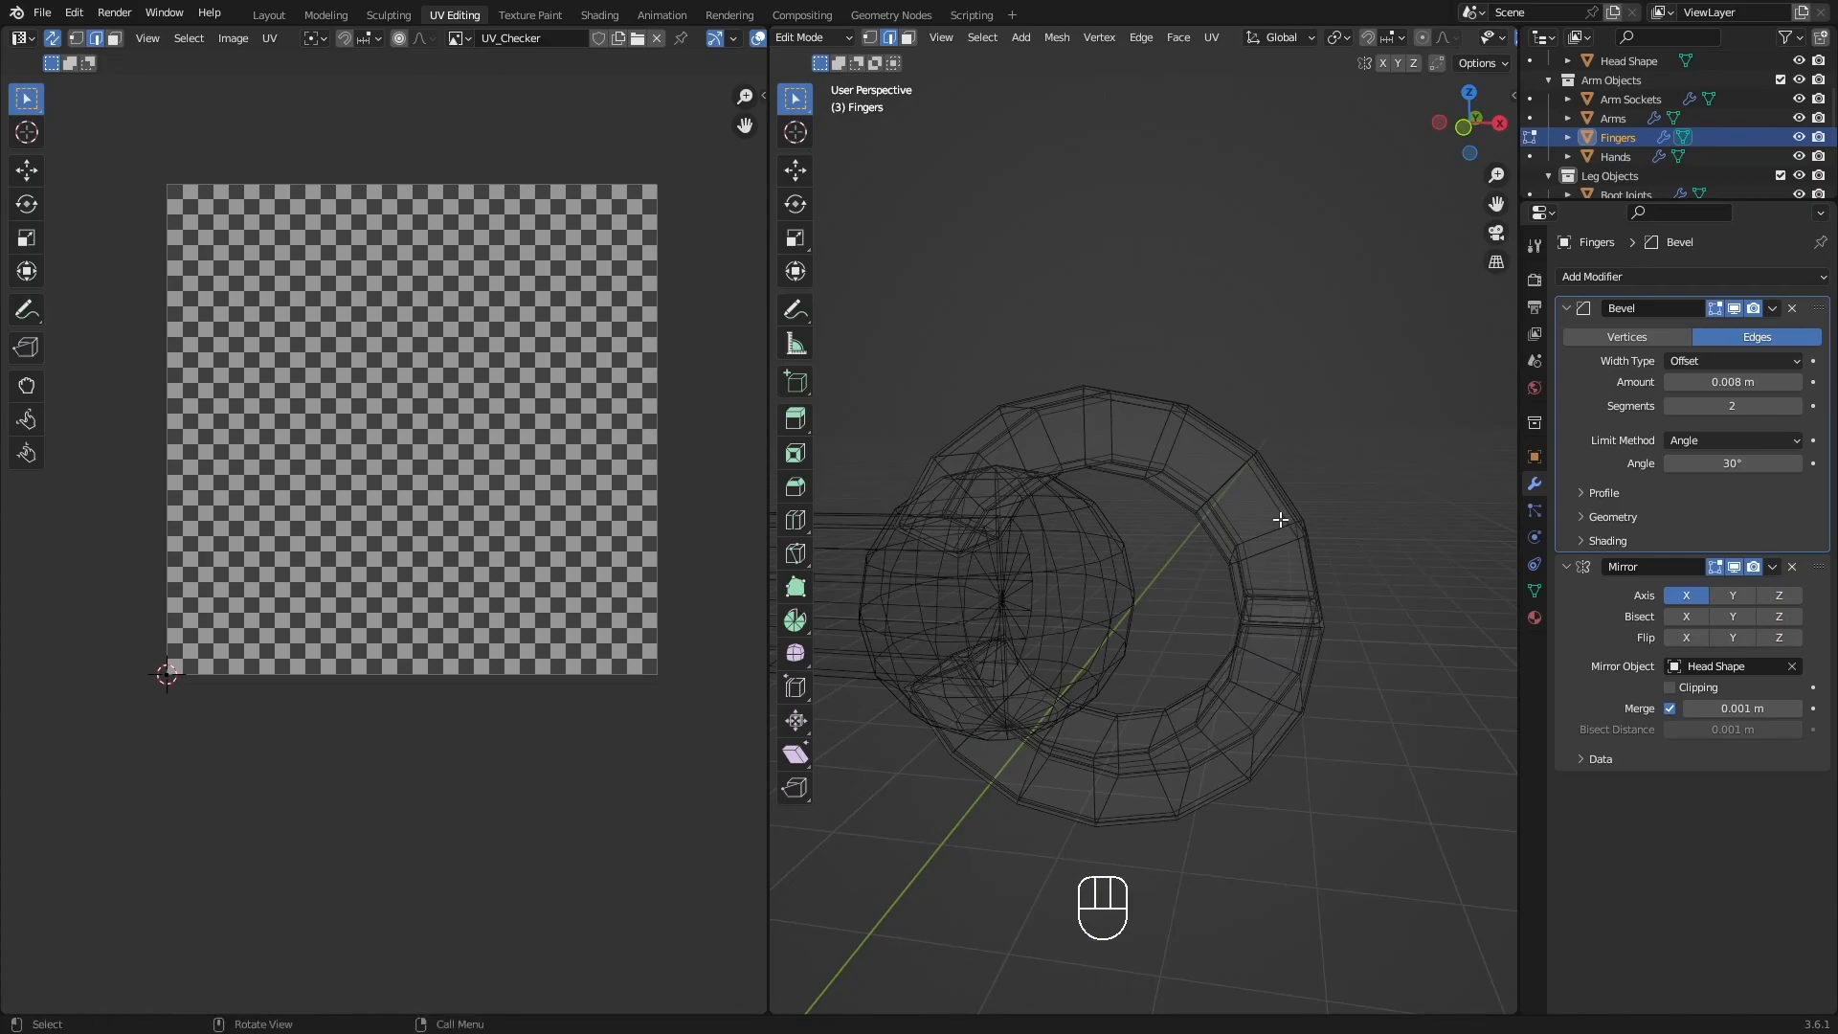
Select the linked geometry of the upper finger and hide the unselected rest of the mesh.
key("l")
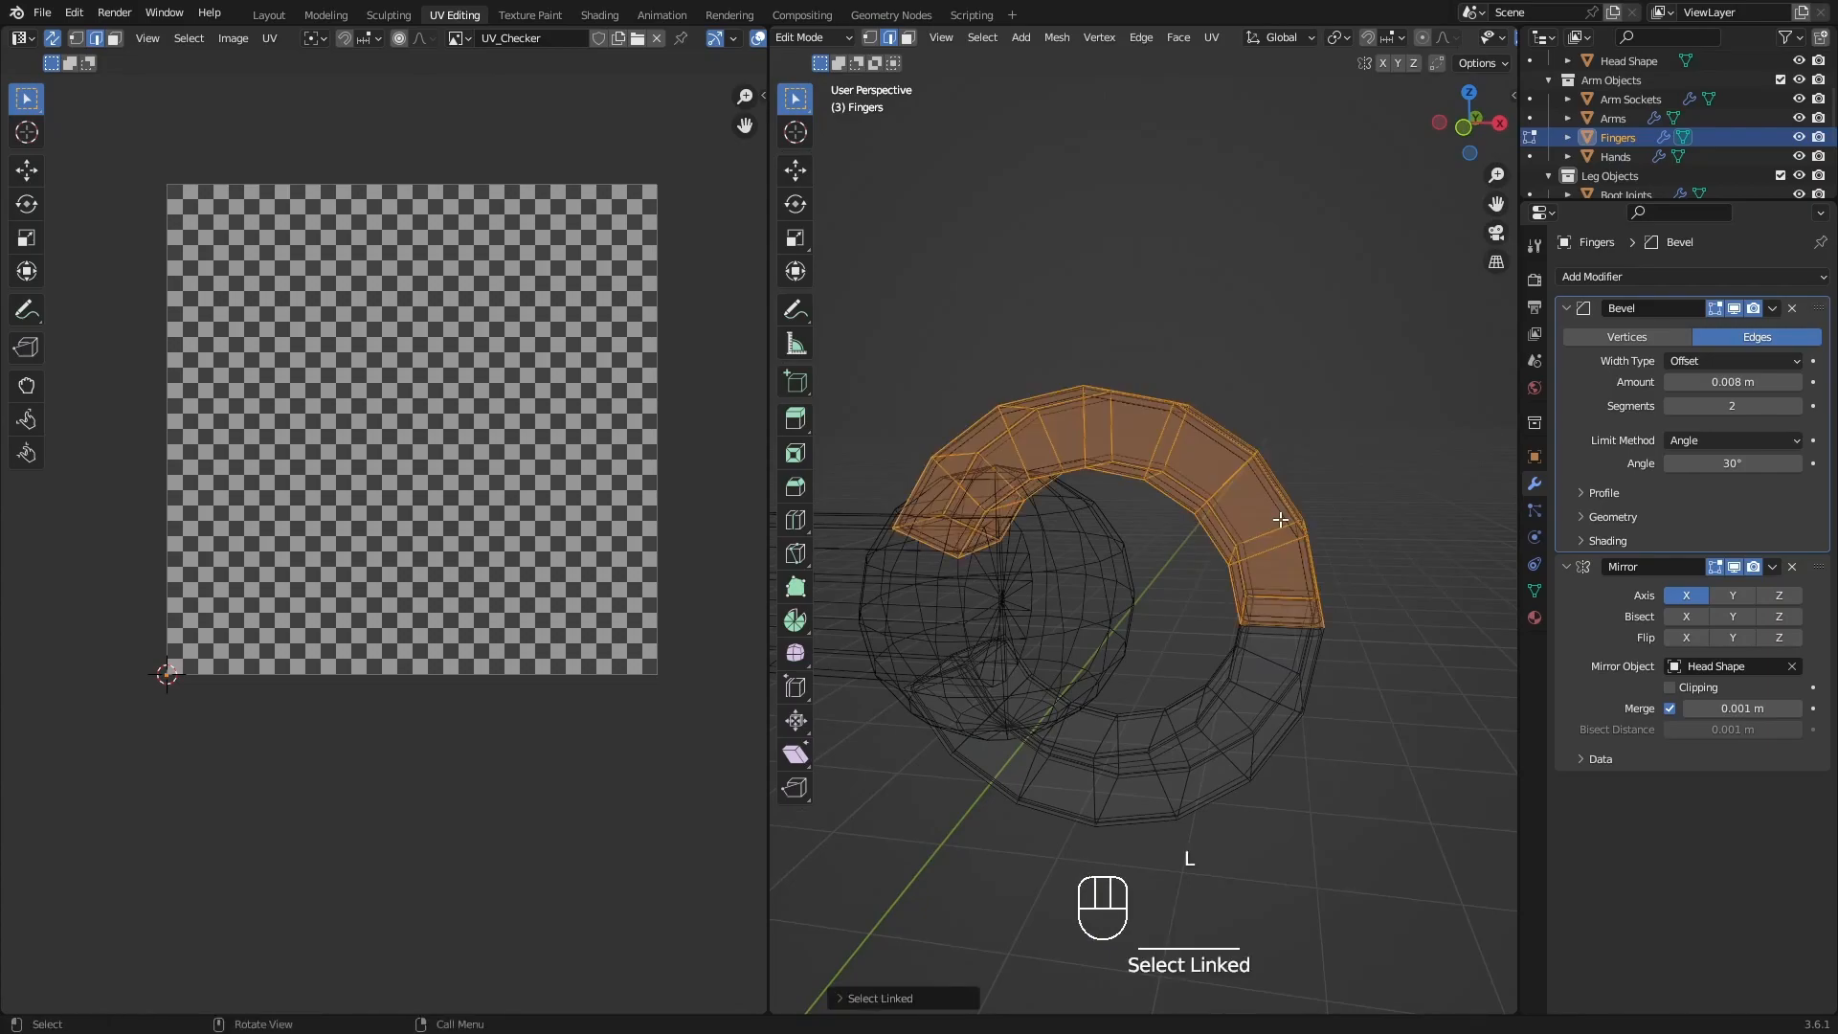
middle_click_drag(1318, 549, 1281, 538)
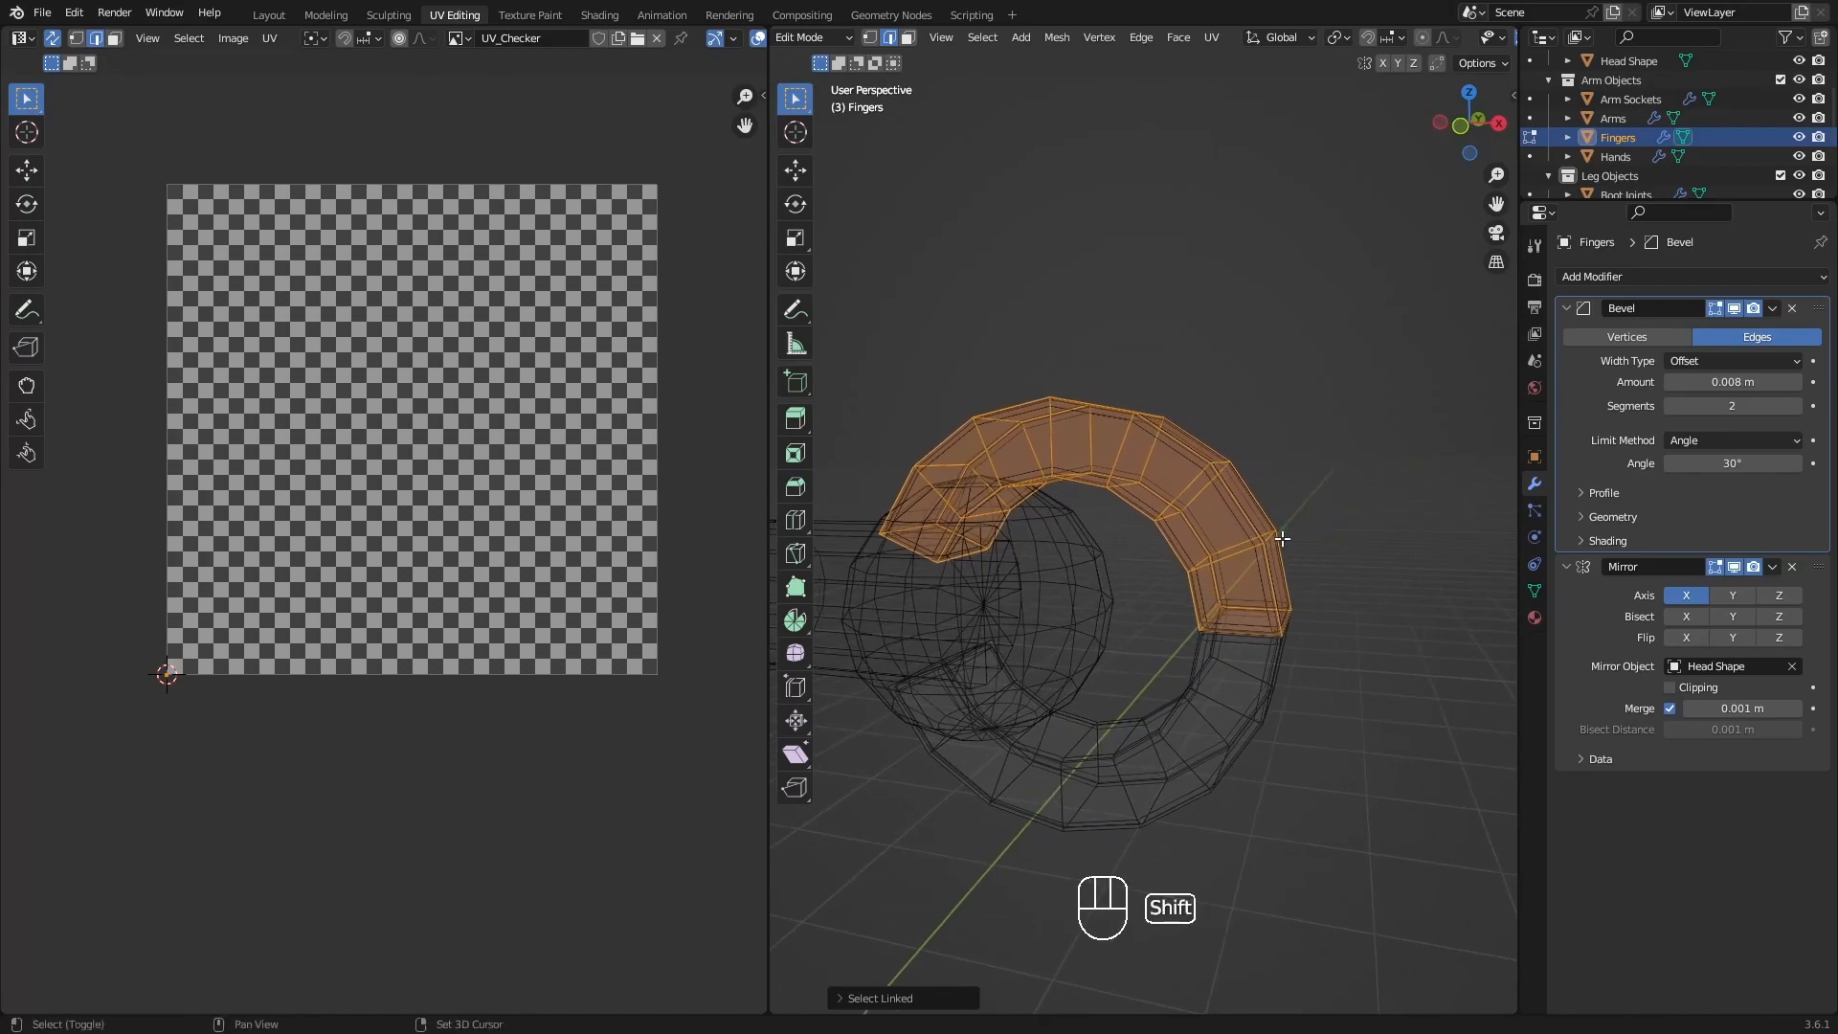
key("shift+h")
mouse_move(1299, 541)
middle_mouse_down()
mouse_move(1218, 500)
mouse_move(1278, 536)
mouse_move(1278, 592)
mouse_move(1235, 516)
mouse_move(1218, 616)
mouse_move(1315, 578)
mouse_move(1154, 603)
mouse_move(1189, 588)
mouse_move(1188, 624)
middle_mouse_up()
Switch to face selection and isolate Fingers in local view with wireframe shading turned off.
key("3")
key("shift+z")
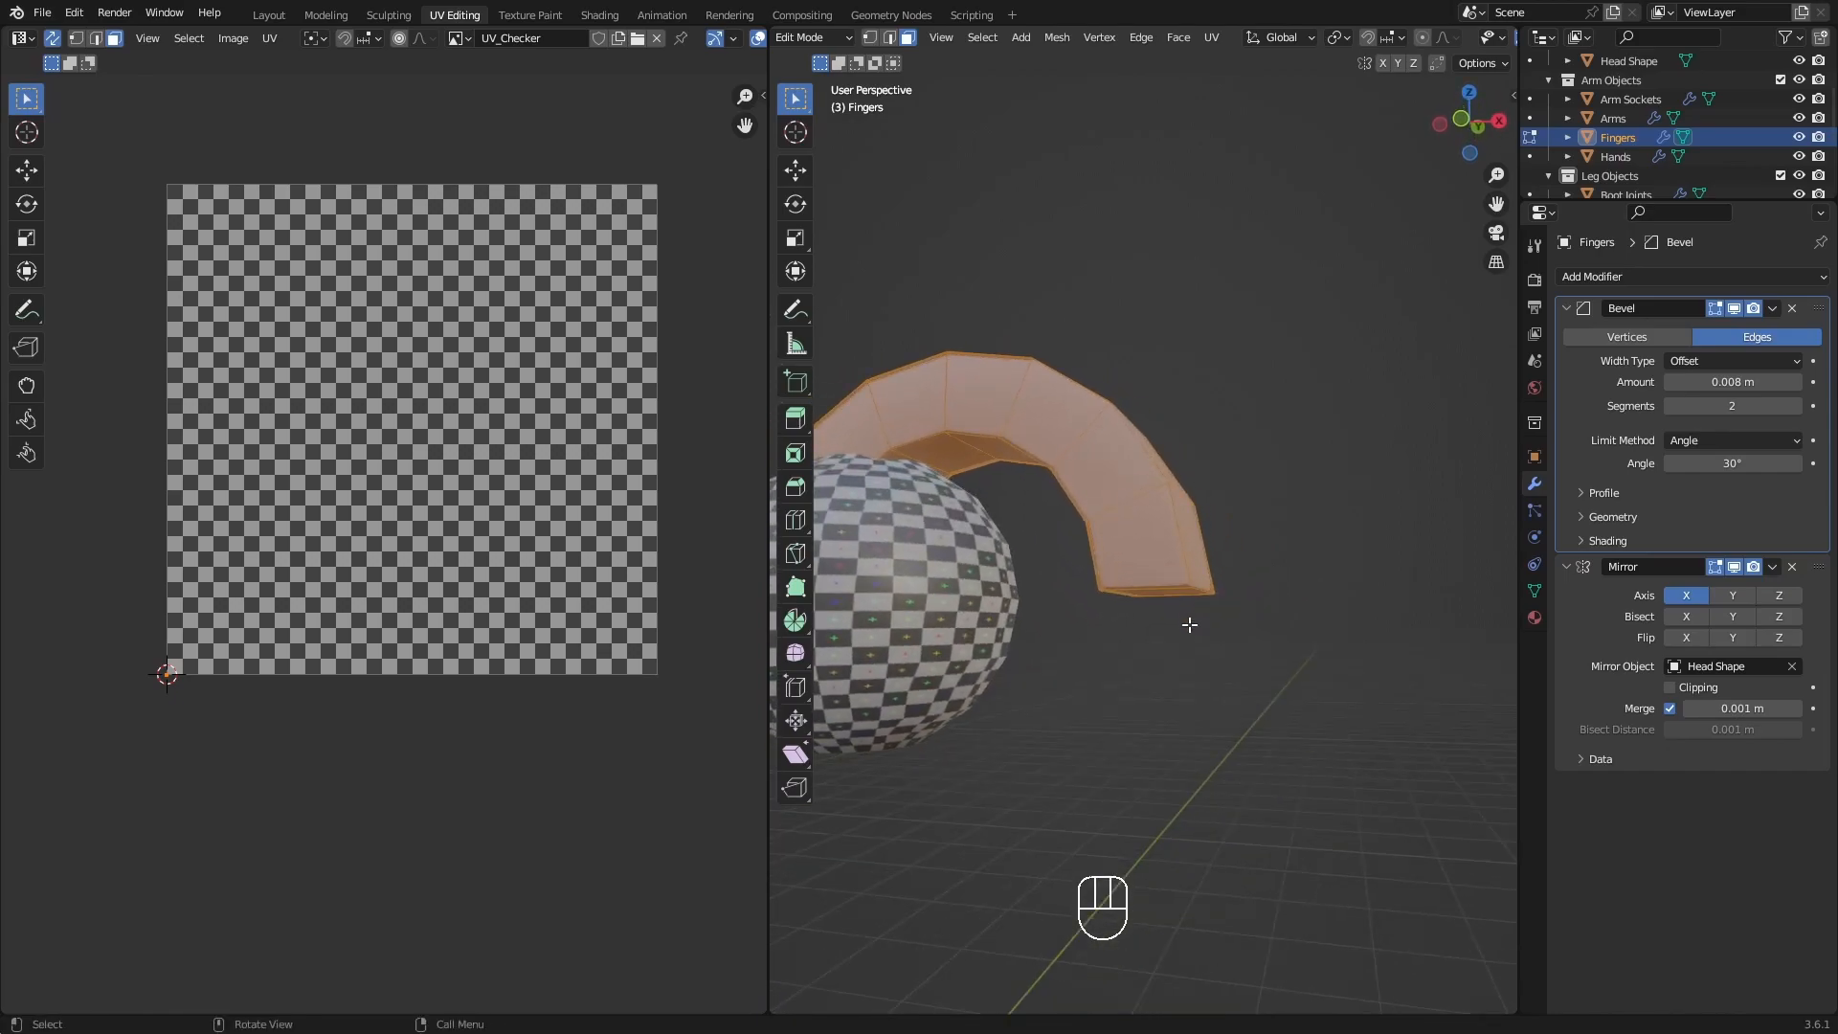
key("slash")
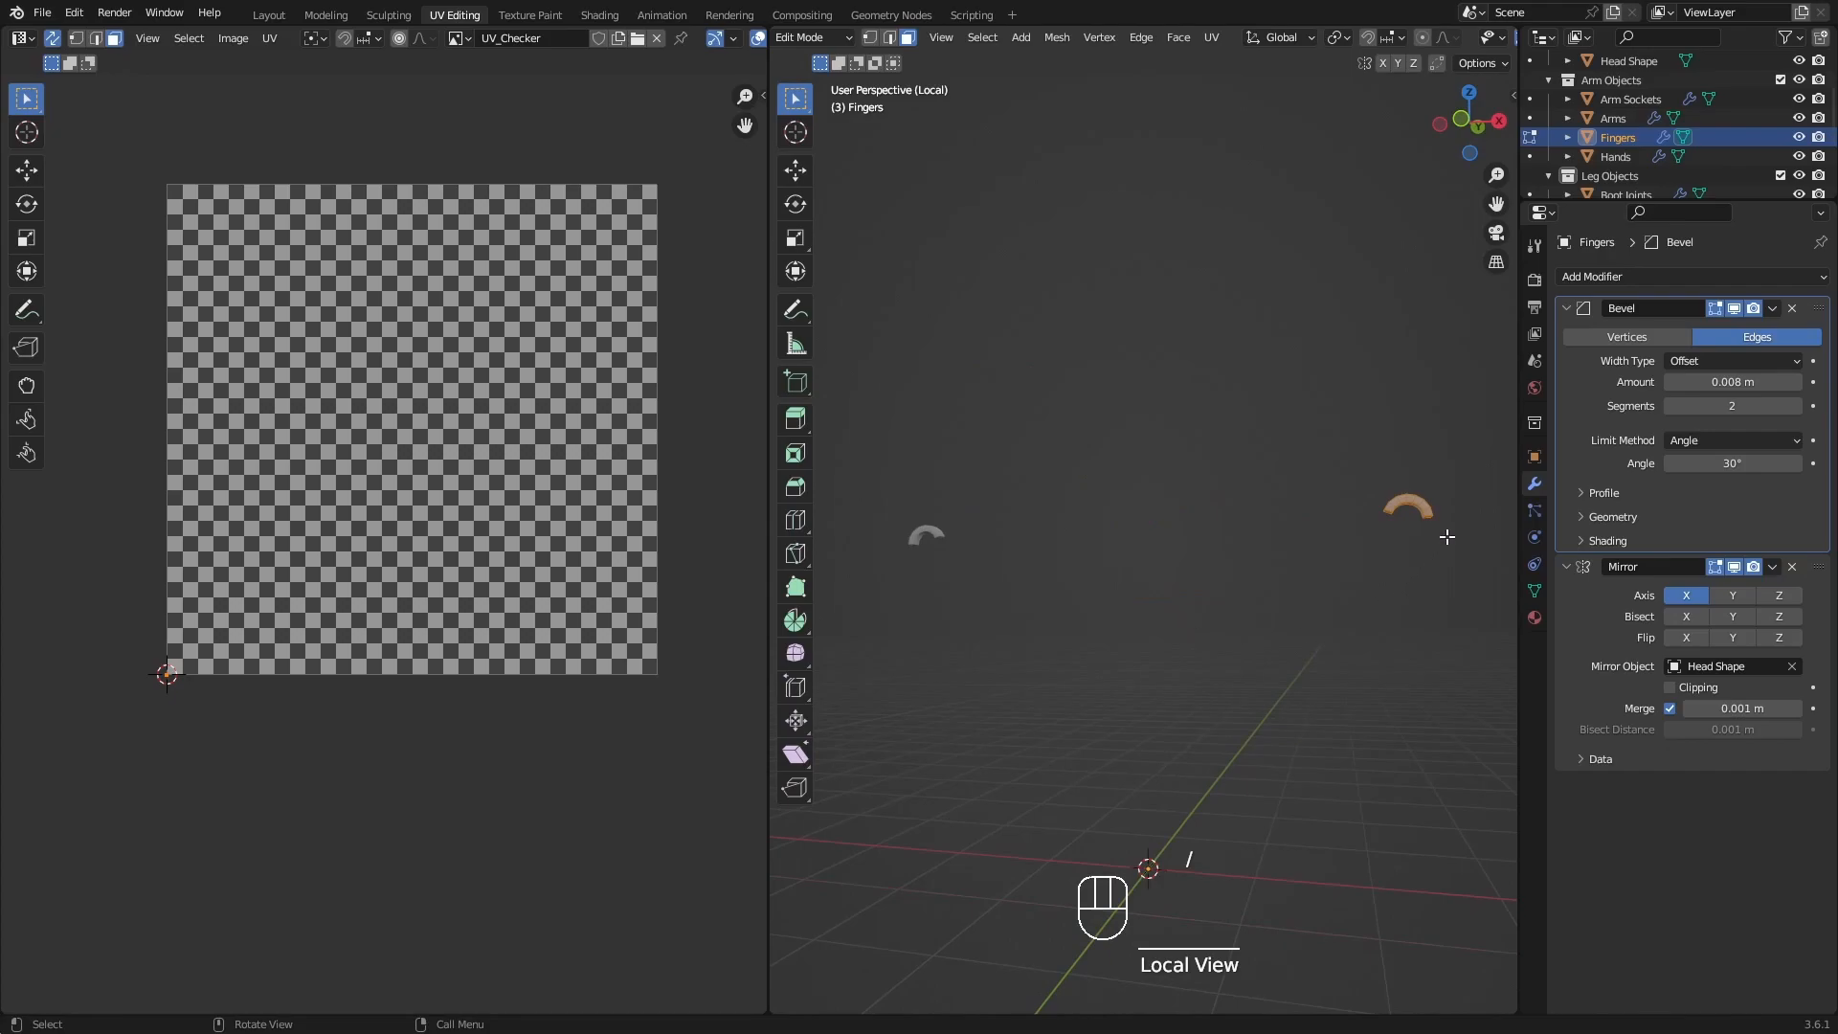
Select the two end faces of the upper finger and mark seams around them.
middle_click_drag(1436, 513, 1394, 453)
scroll(1312, 417, "up", 2)
left_click(1274, 414)
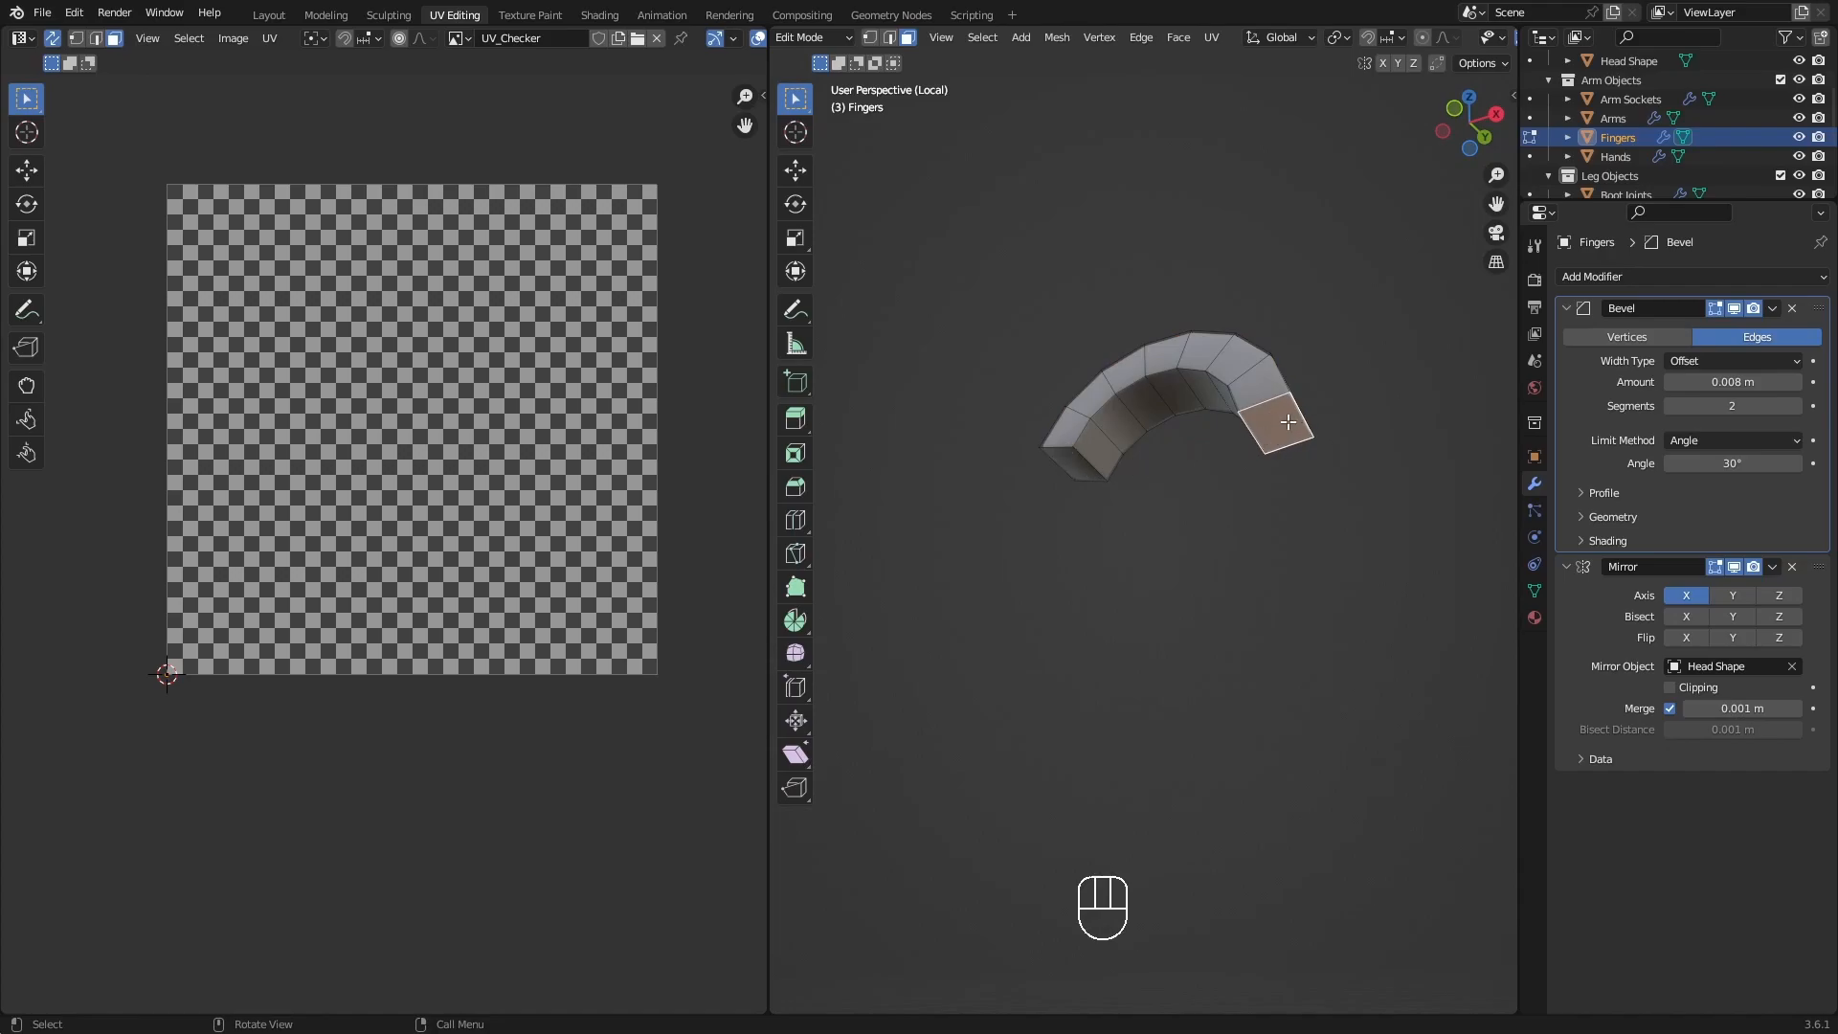
left_click(1076, 460)
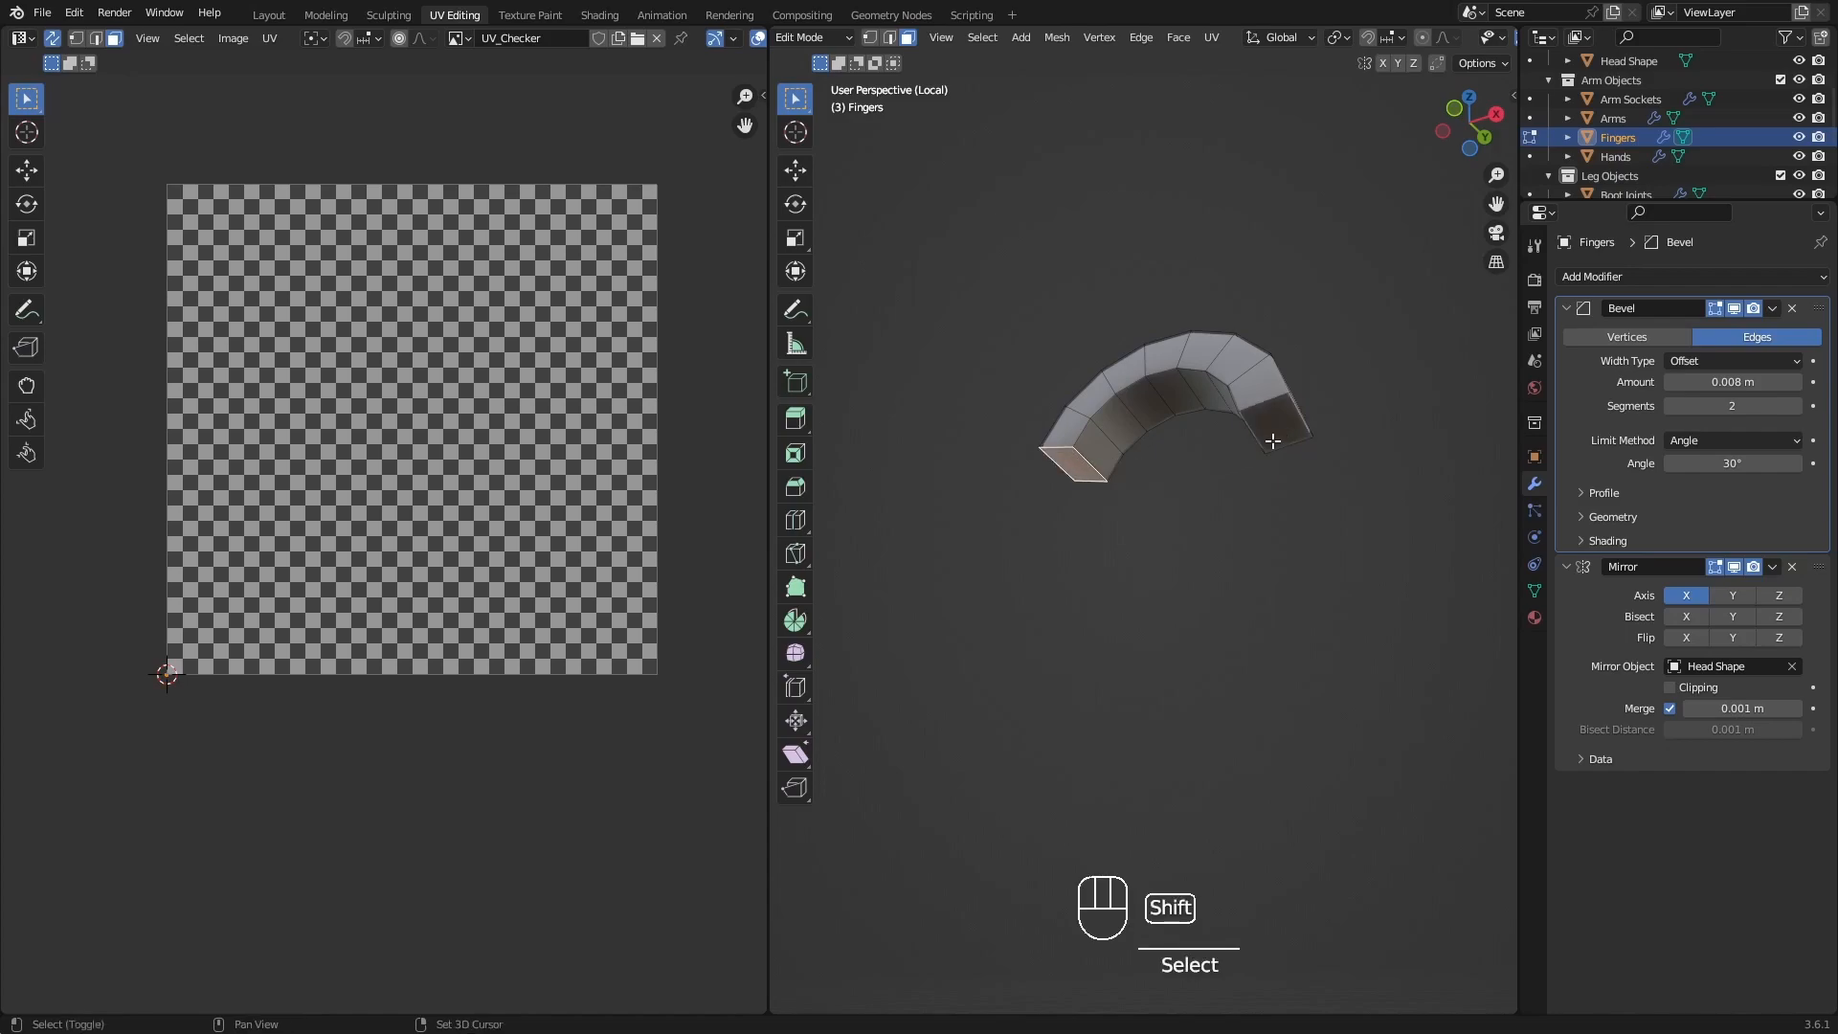
left_click(1281, 423, "shift")
key("q")
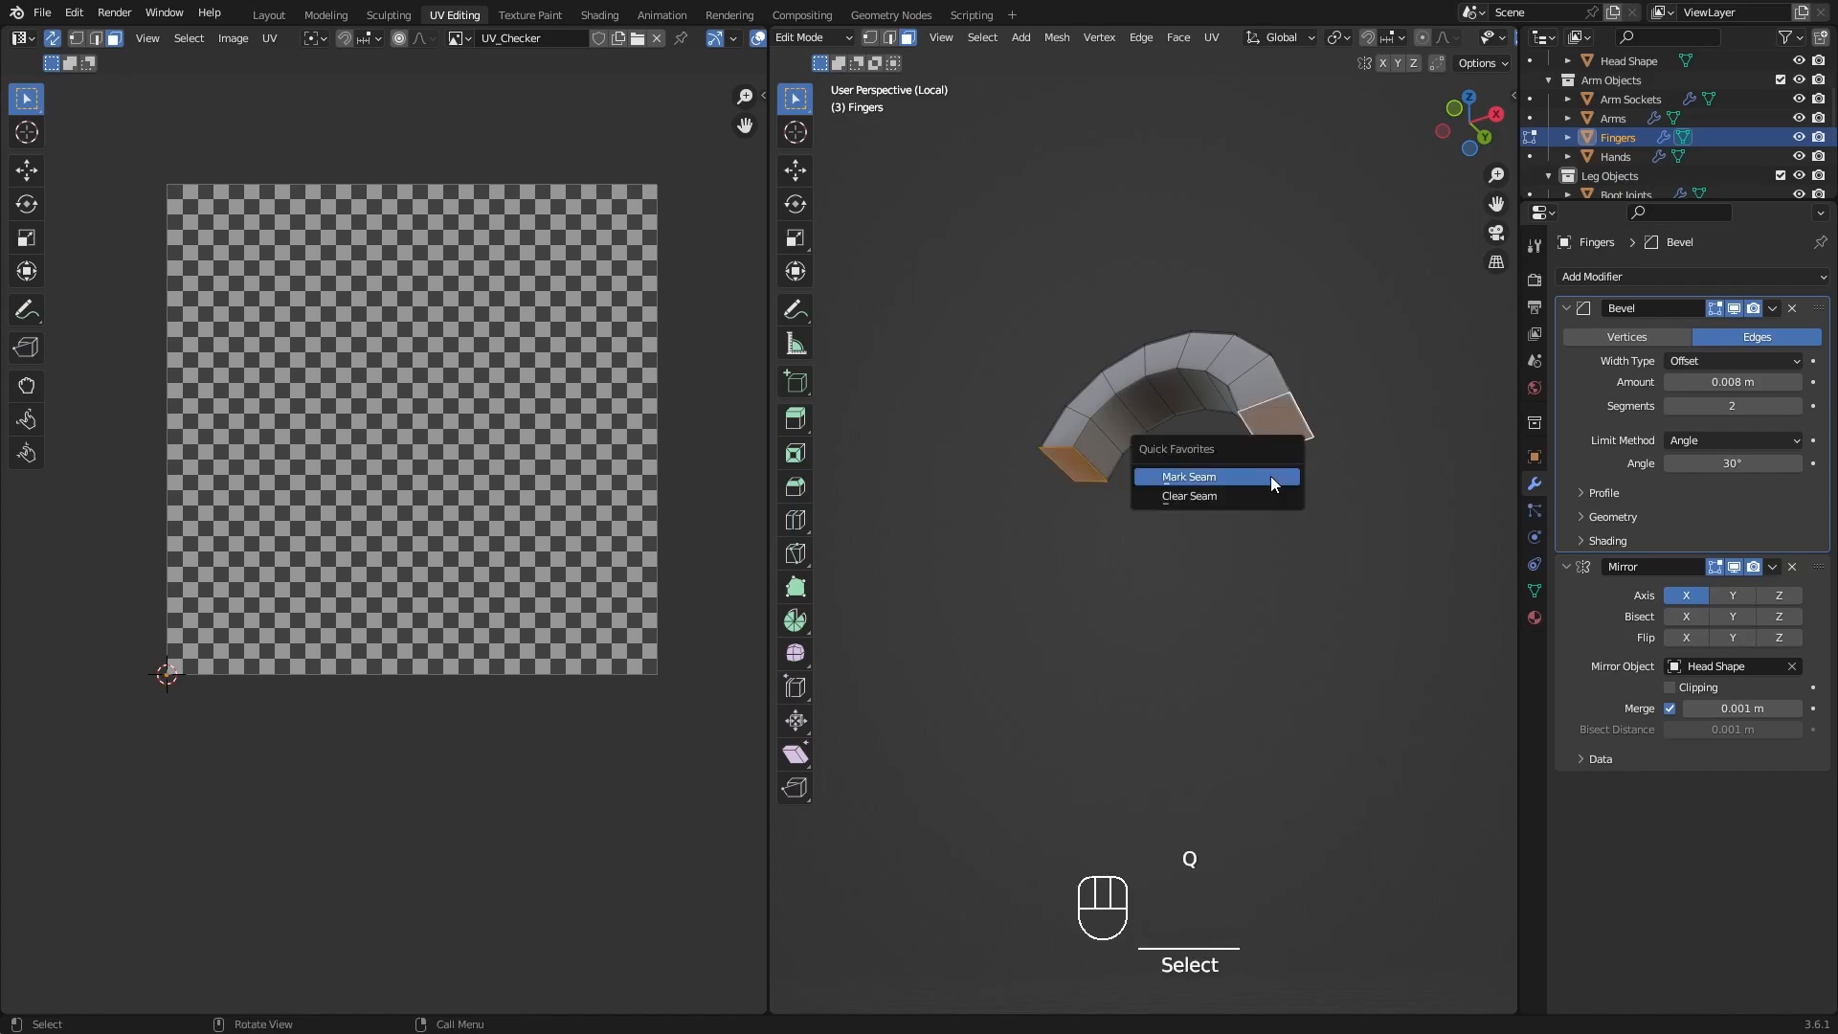
left_click(1271, 475)
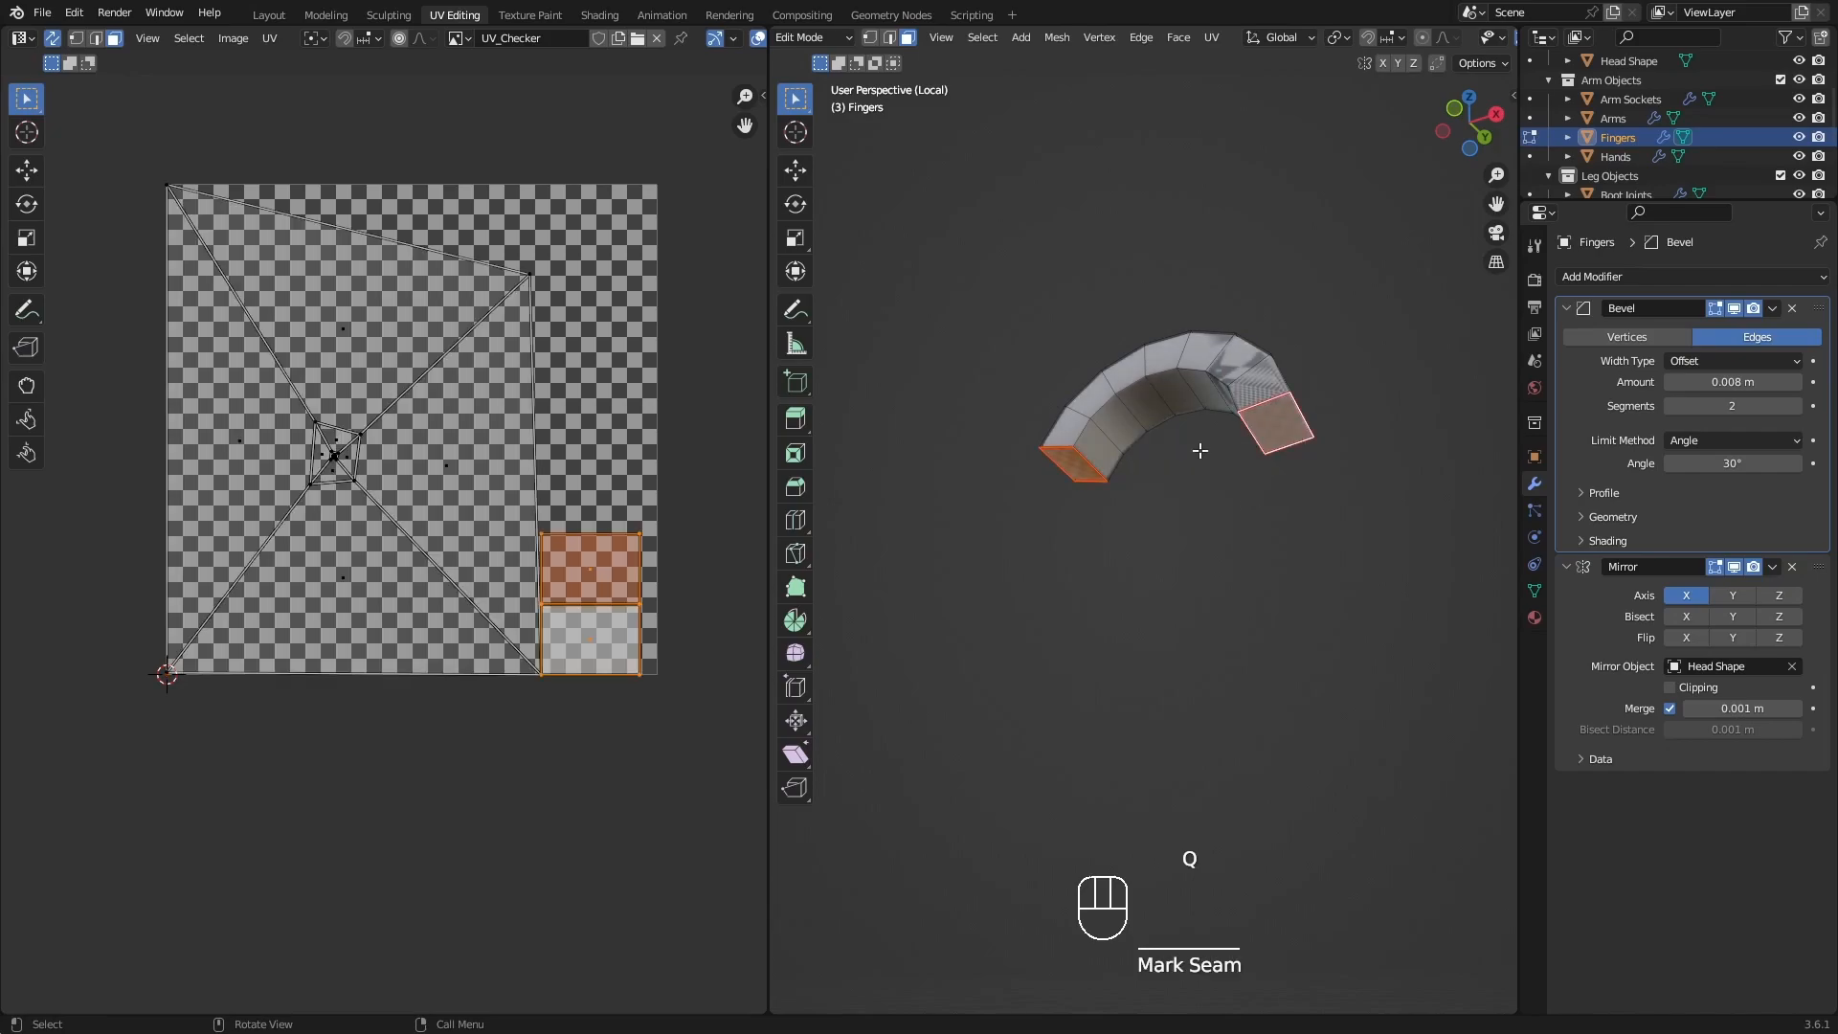
In edge selection, tag a seam path along the upper finger's inner curved edge from one end cap to the other.
middle_click_drag(1268, 342, 1107, 594)
key("2")
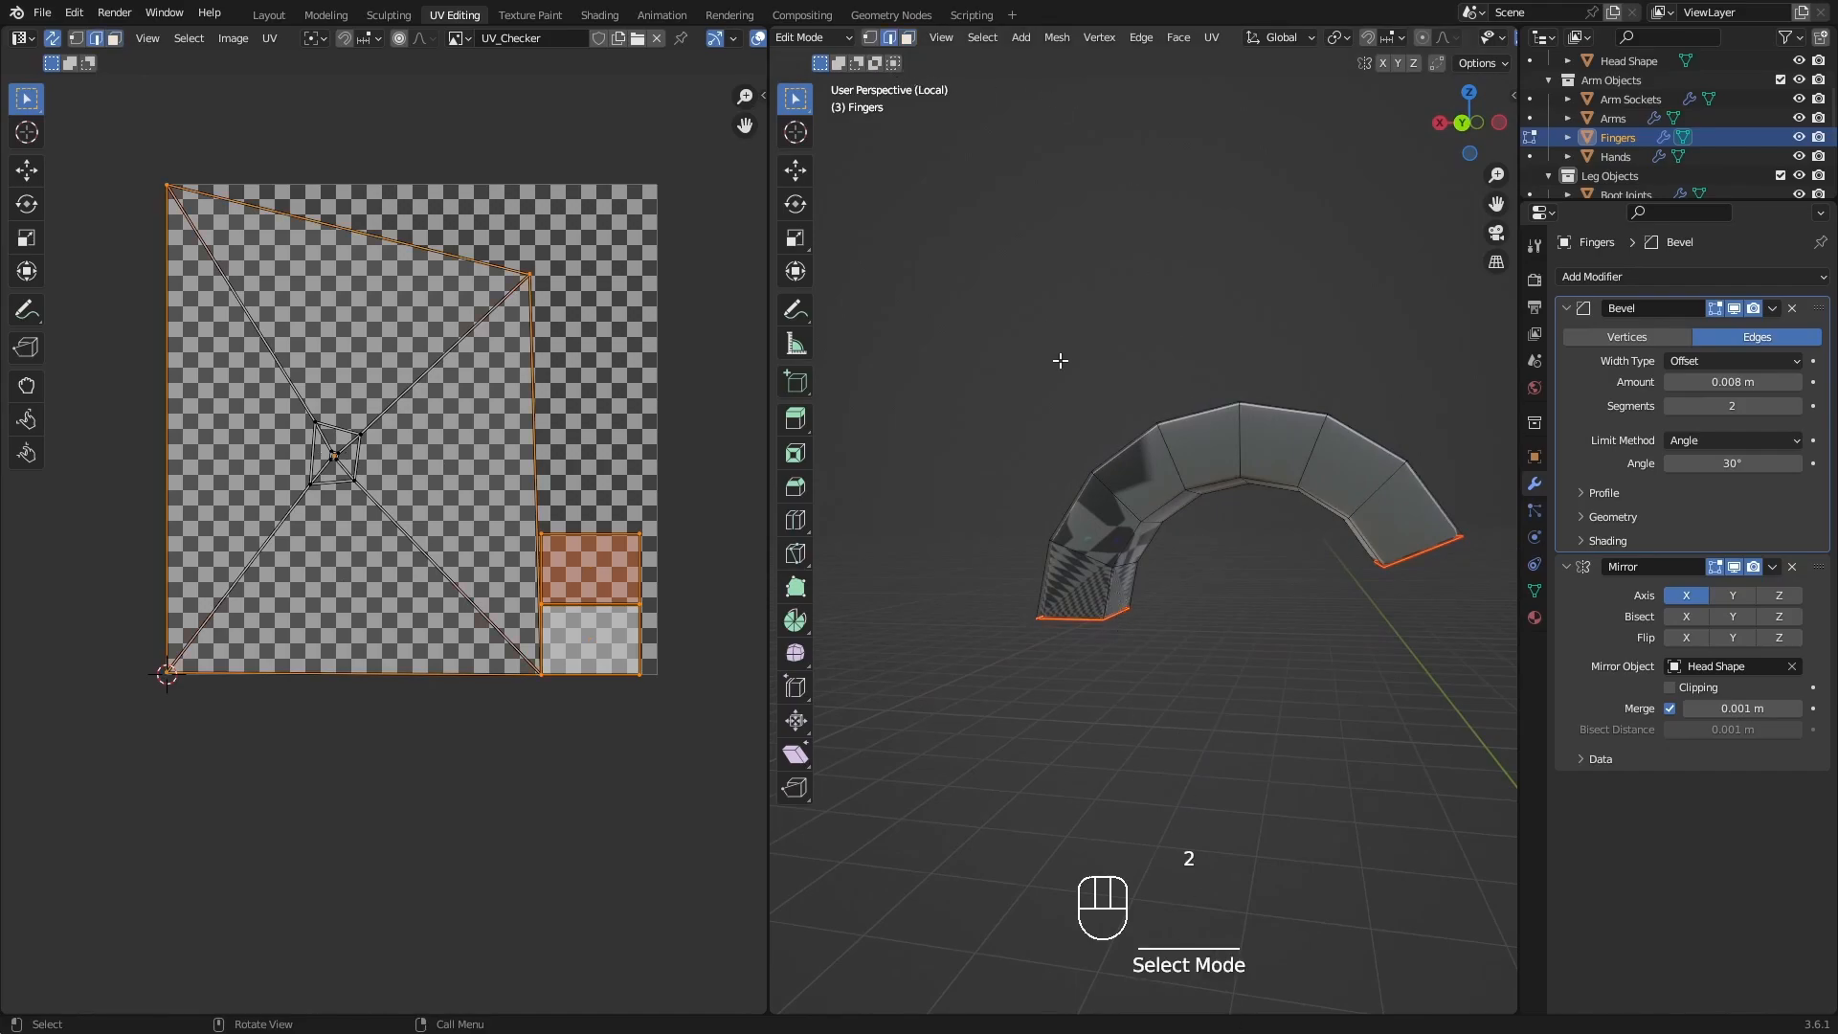
left_click(1099, 594)
middle_click_drag(1099, 572, 1103, 490)
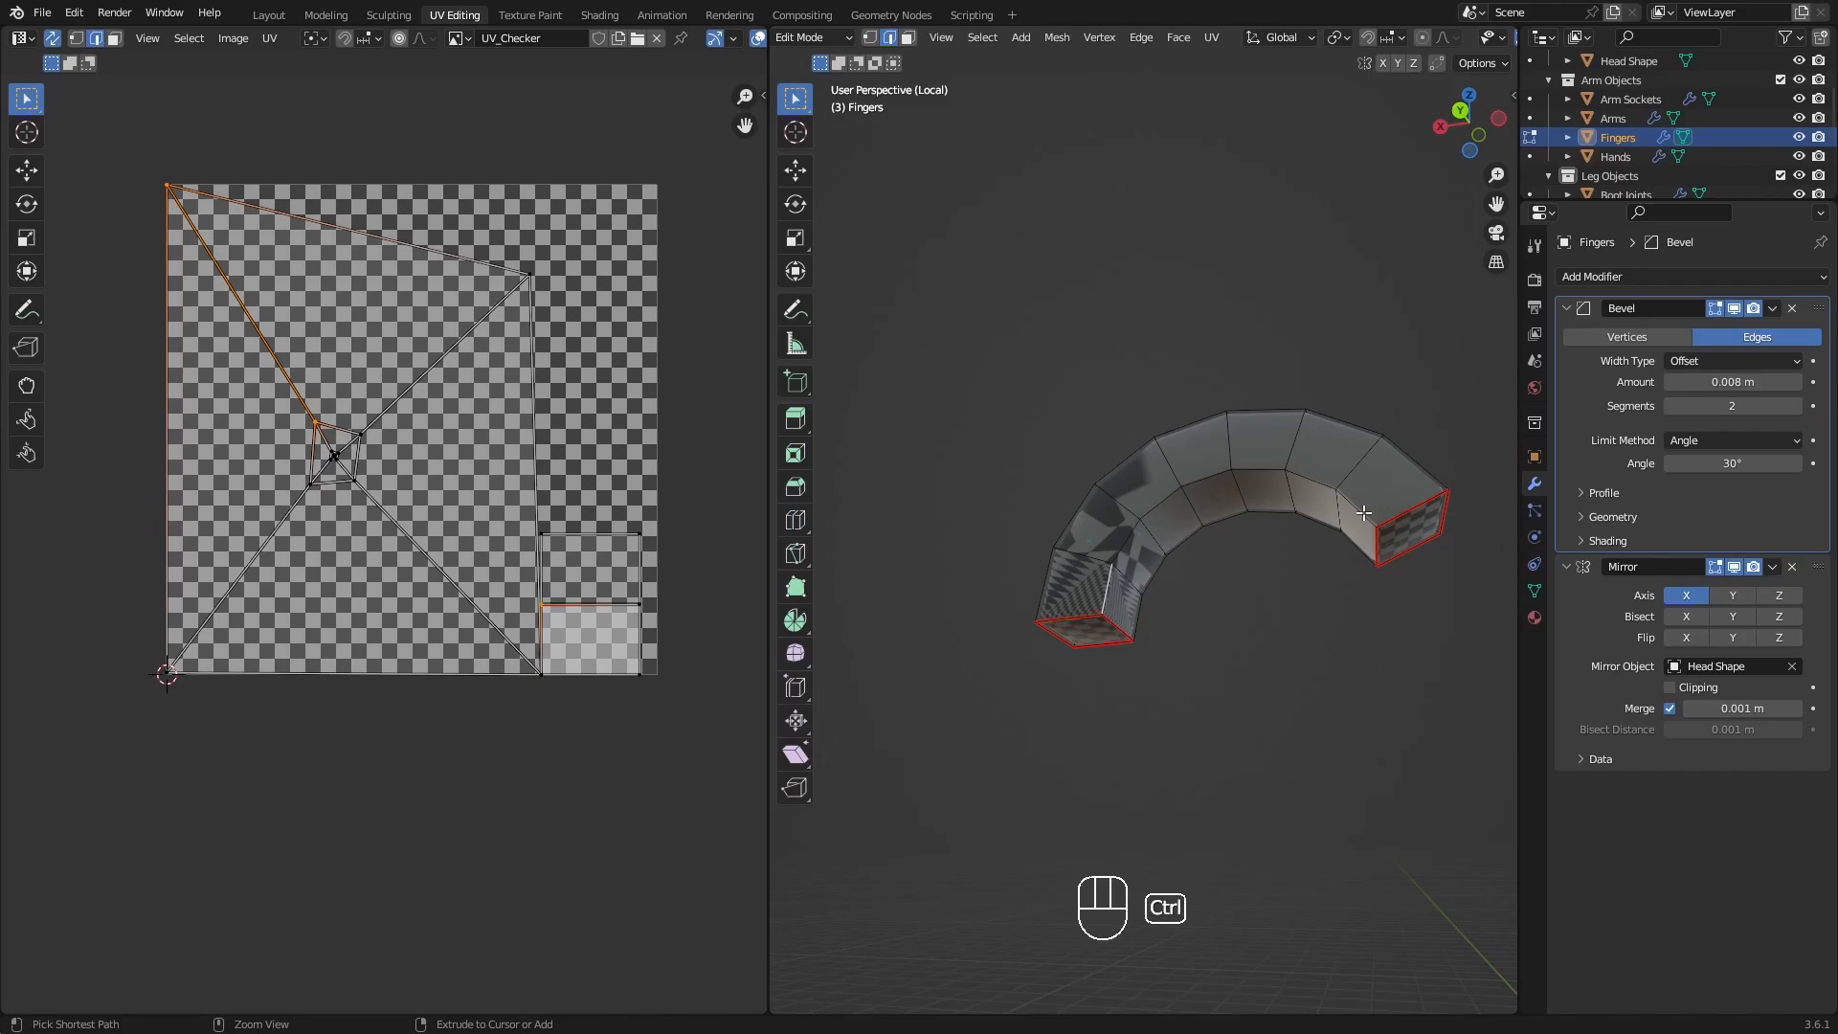
left_click(1363, 513, "ctrl")
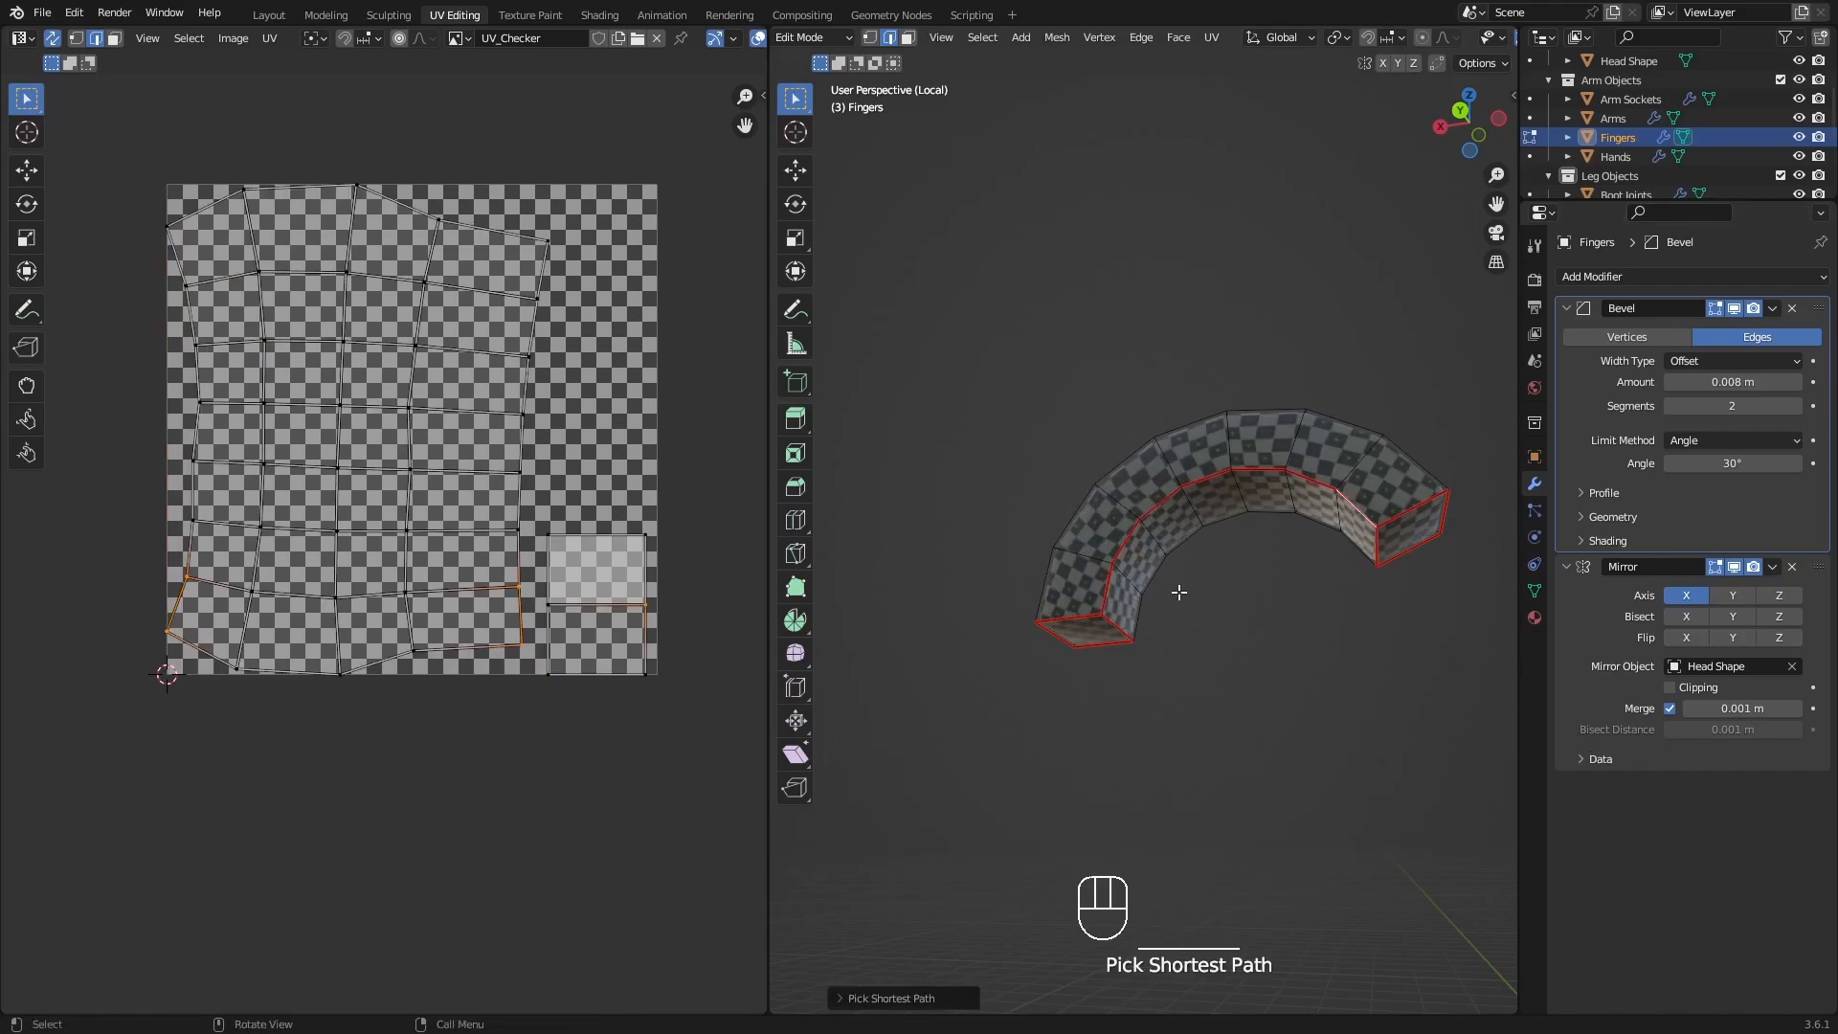
Check the Edge Tag option of Pick Shortest Path and examine the checker pattern around the upper finger.
left_click(843, 1000)
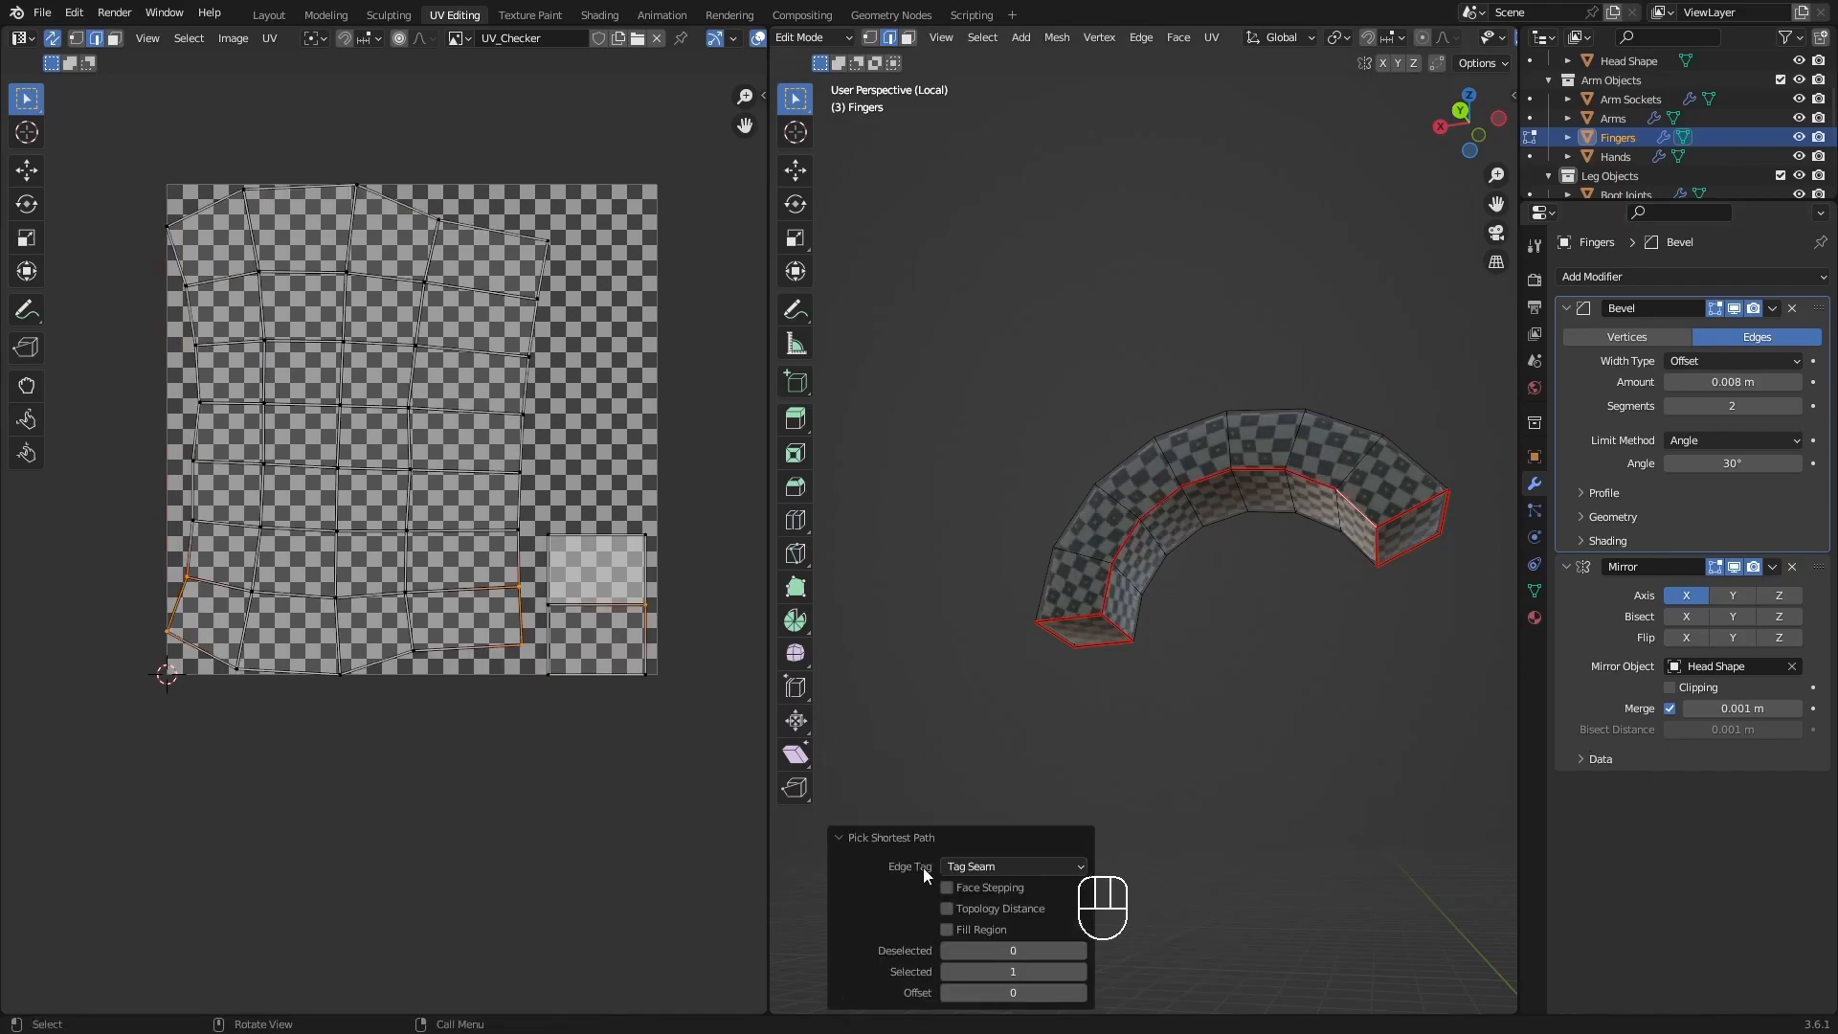
left_click(857, 839)
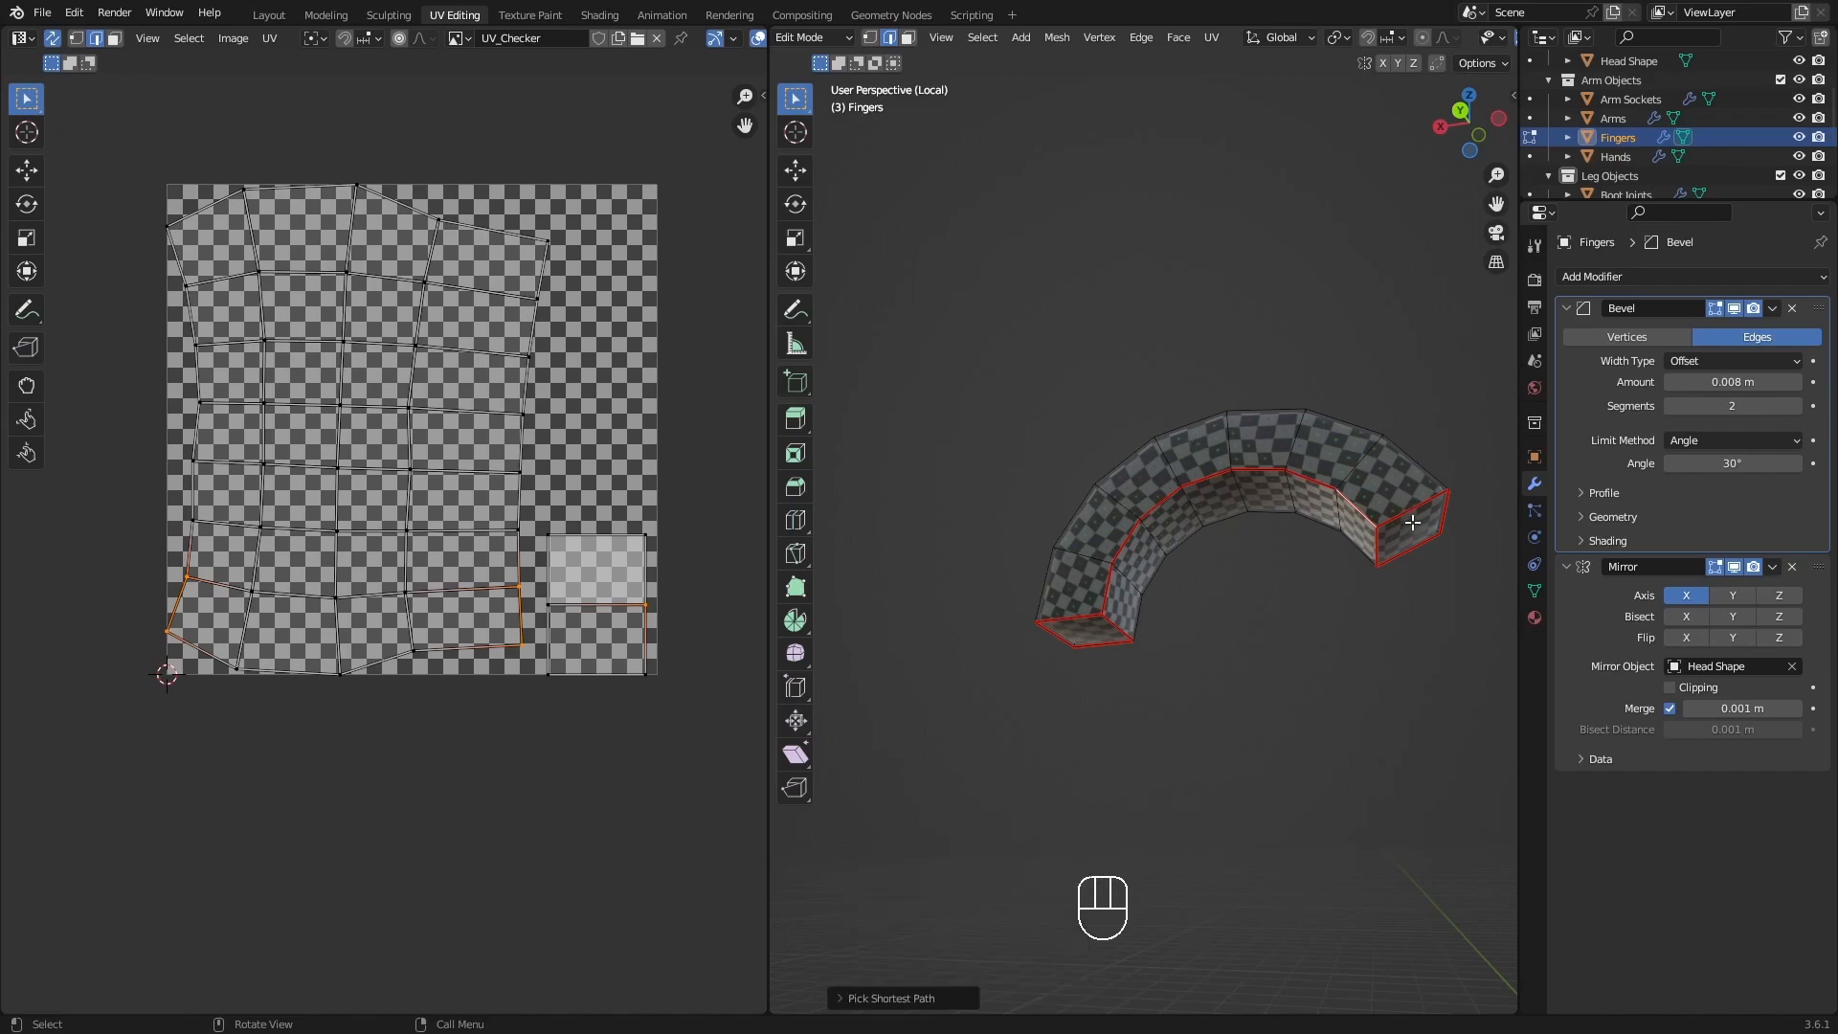
middle_click_drag(1098, 514, 1355, 555)
mouse_move(1346, 560)
middle_mouse_down()
mouse_move(1075, 500)
mouse_move(1026, 341)
mouse_move(1202, 517)
mouse_move(1375, 565)
mouse_move(1331, 572)
middle_mouse_up()
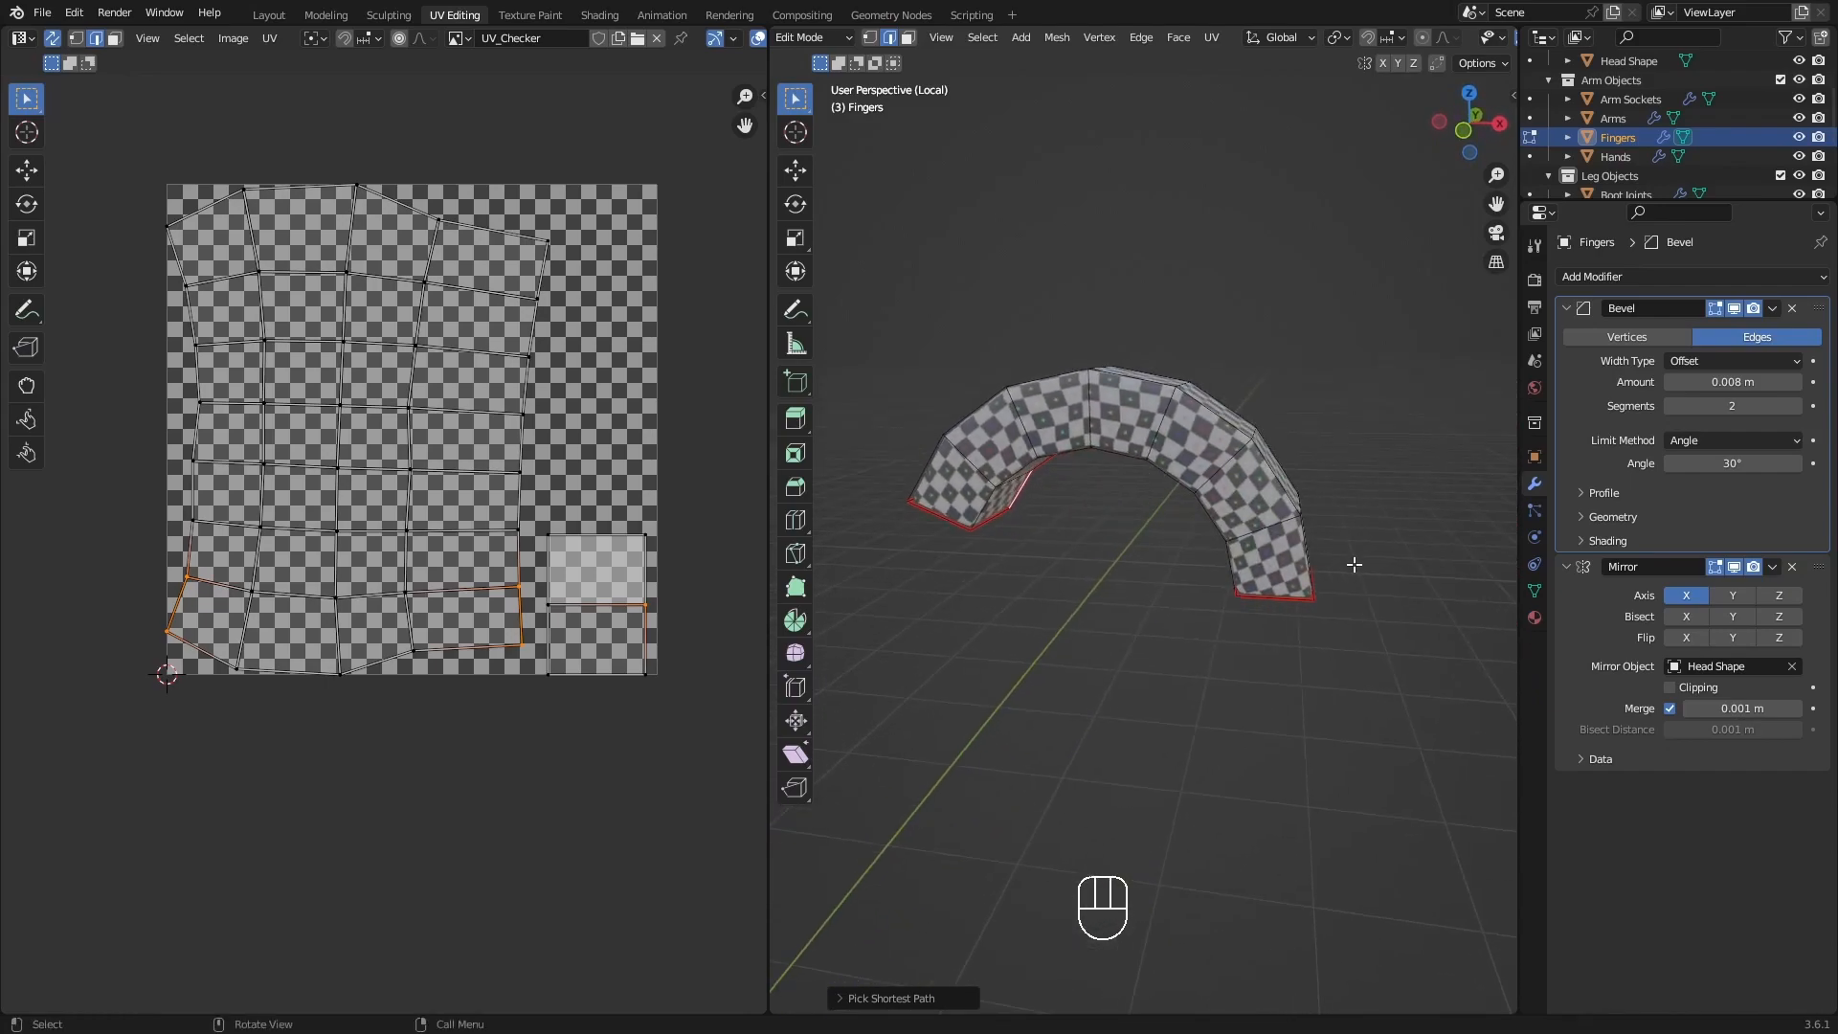
Reveal the hidden geometry, select only the linked lower finger, and hide everything else.
key("alt+h")
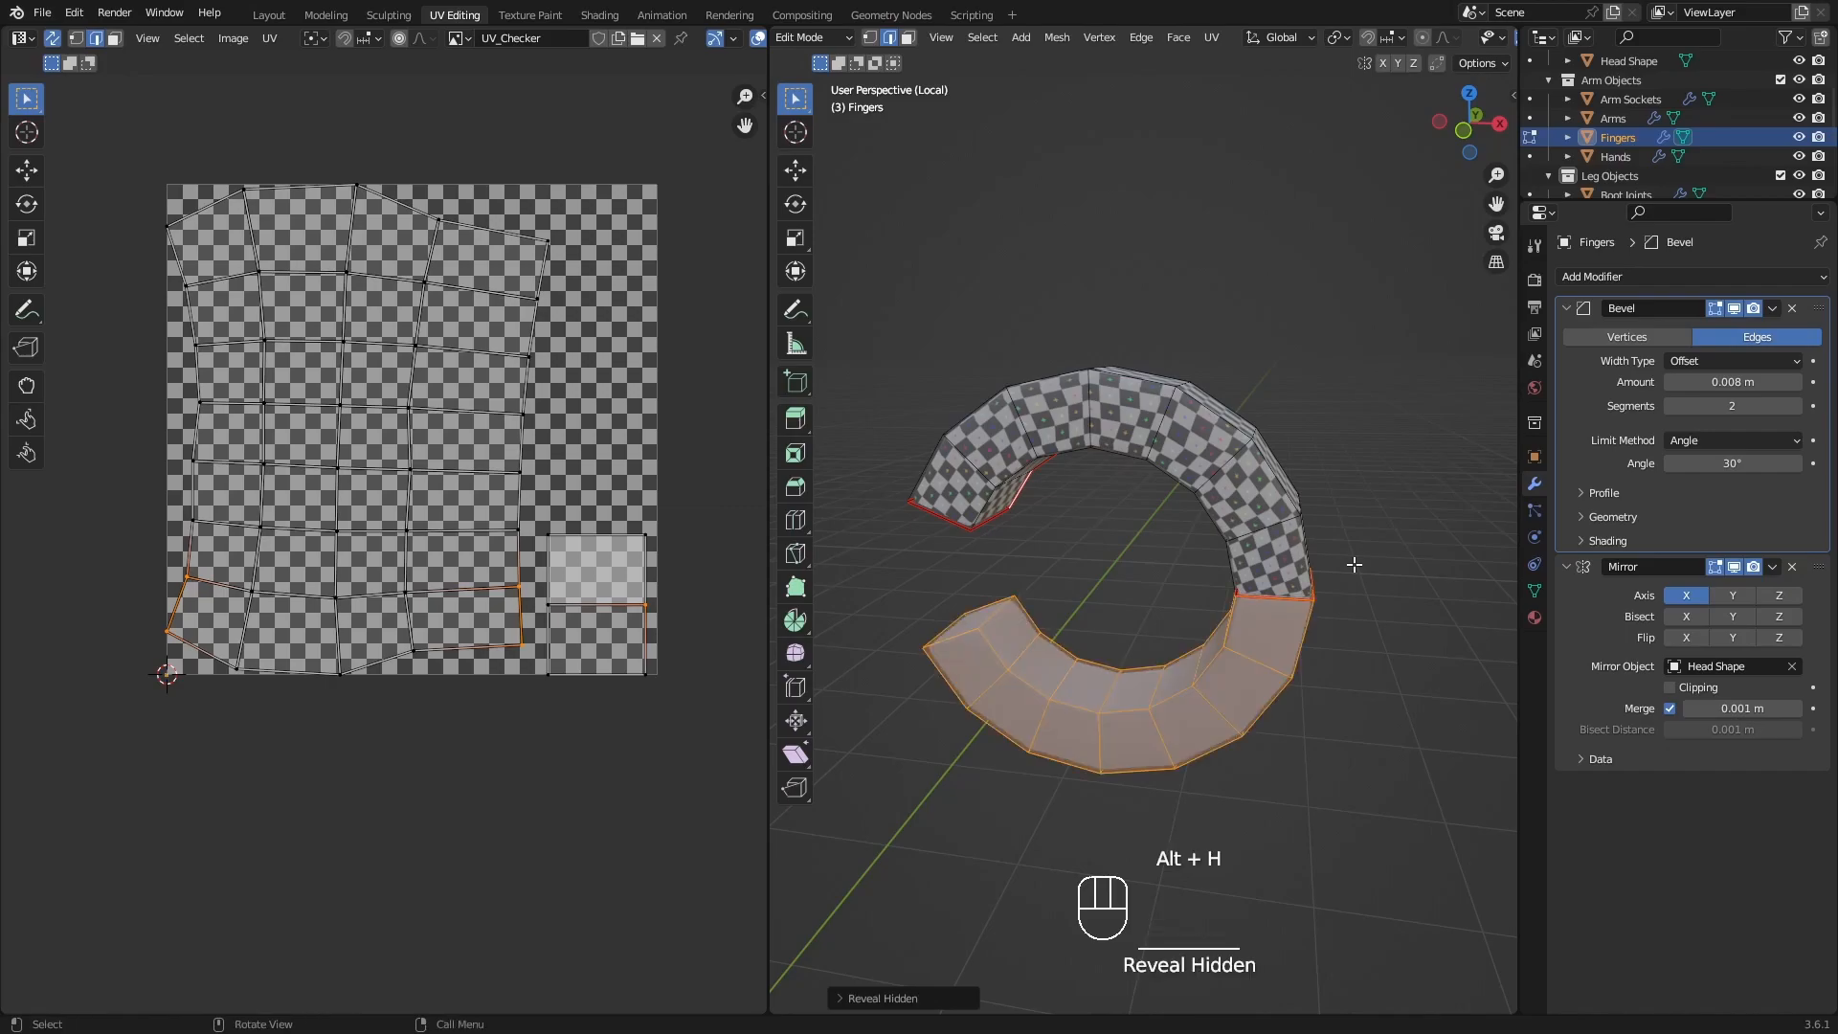
middle_click_drag(1317, 579, 1298, 632)
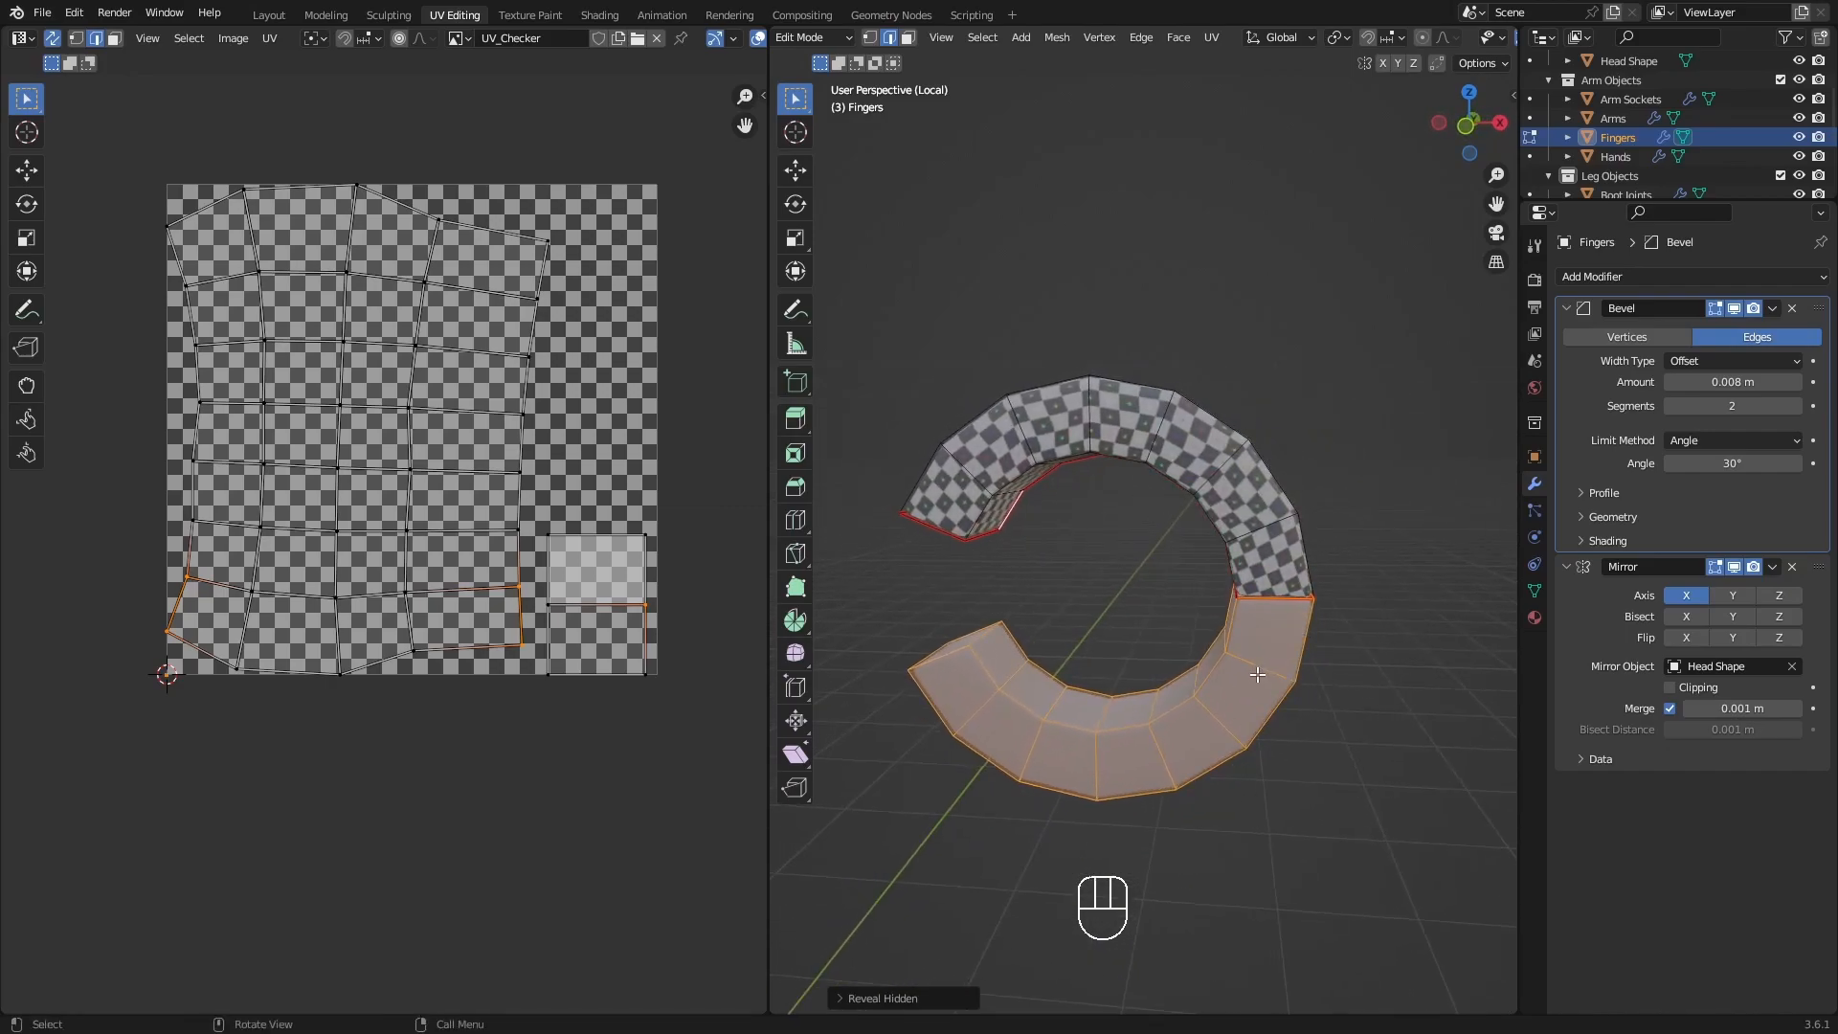
key("alt+a")
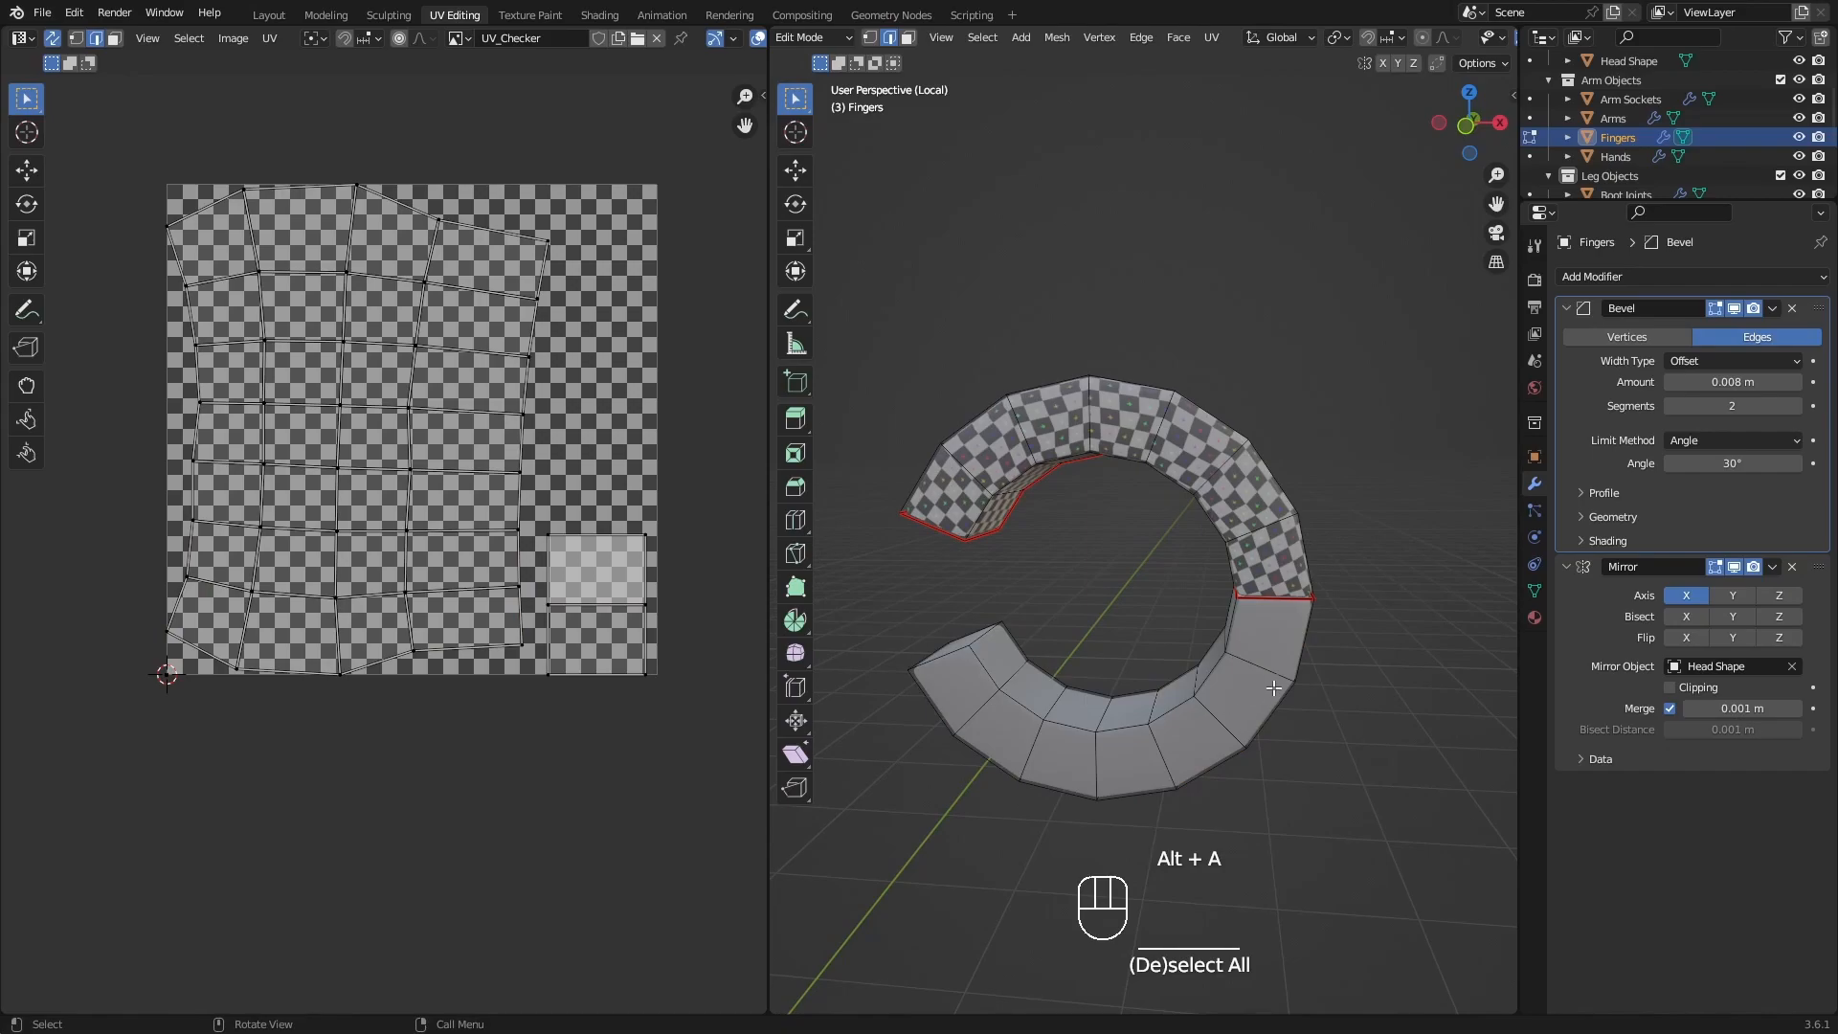
key("l")
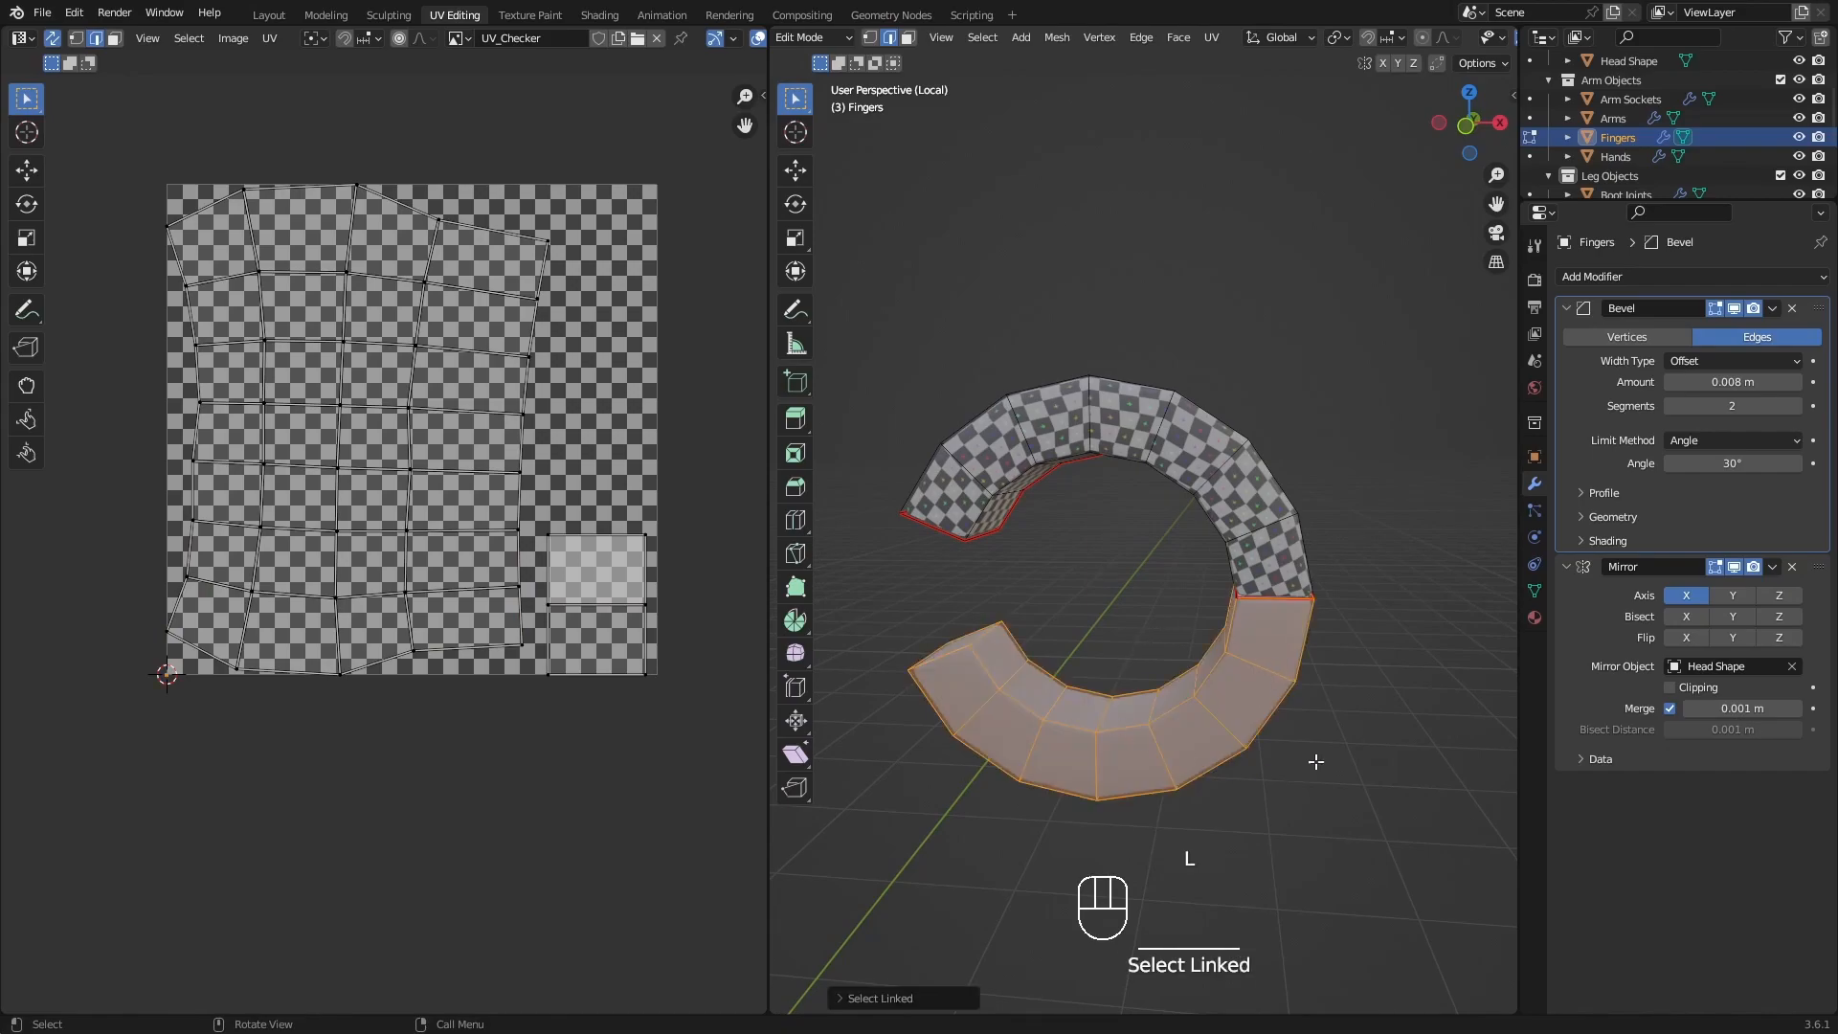
middle_click_drag(1277, 705, 1346, 644)
key("shift+h")
In face selection, pick both end faces of the lower finger and mark seams around them.
key("3")
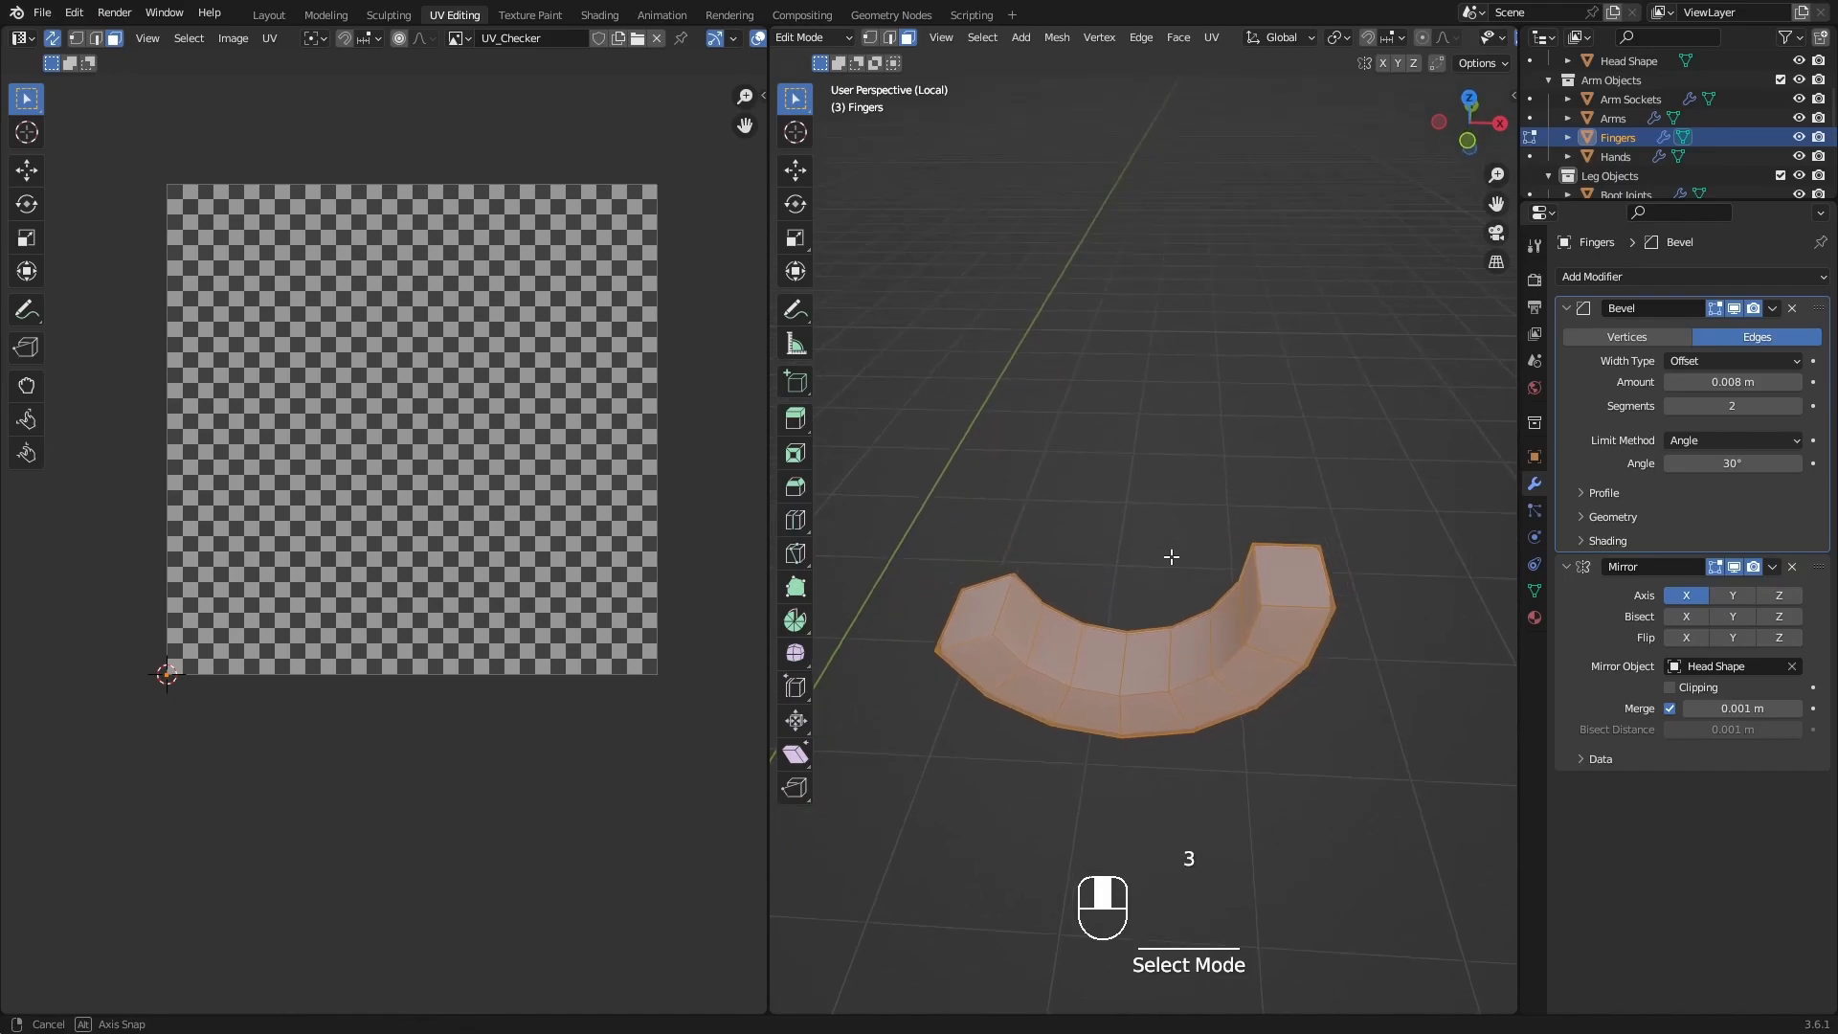
left_click(1292, 572)
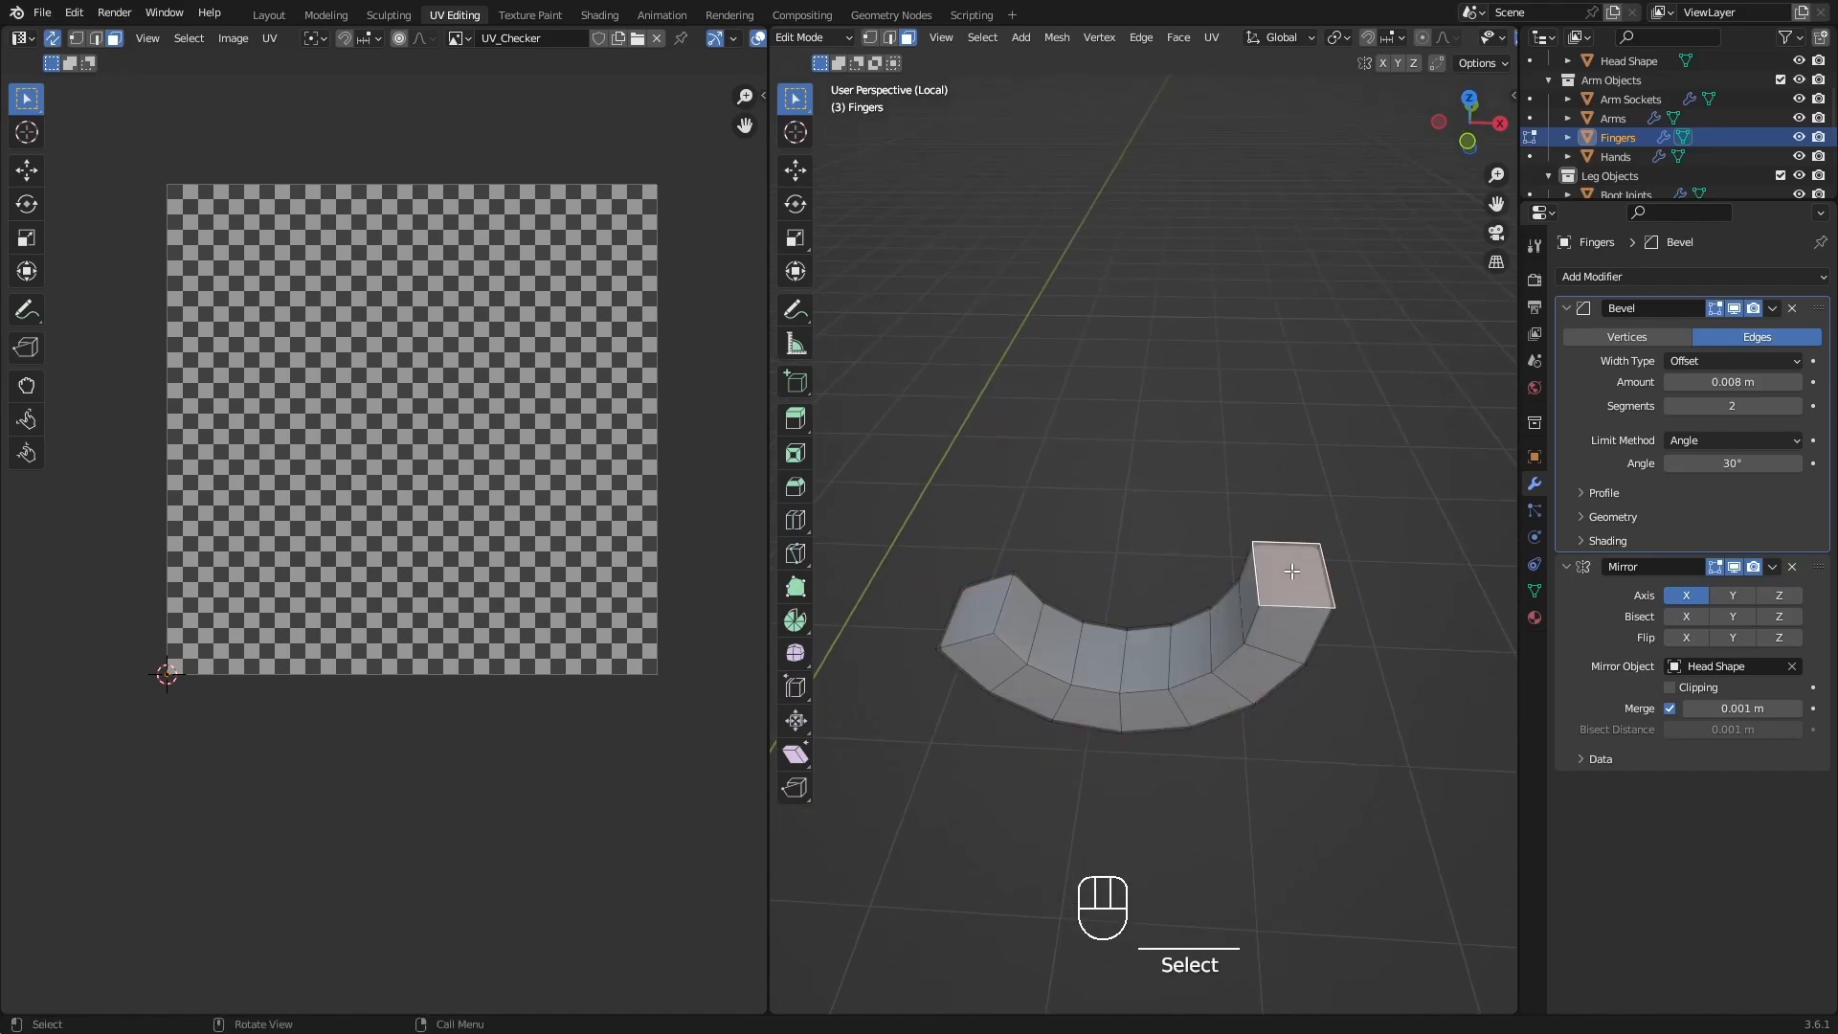
left_click(971, 617, "shift")
key("q")
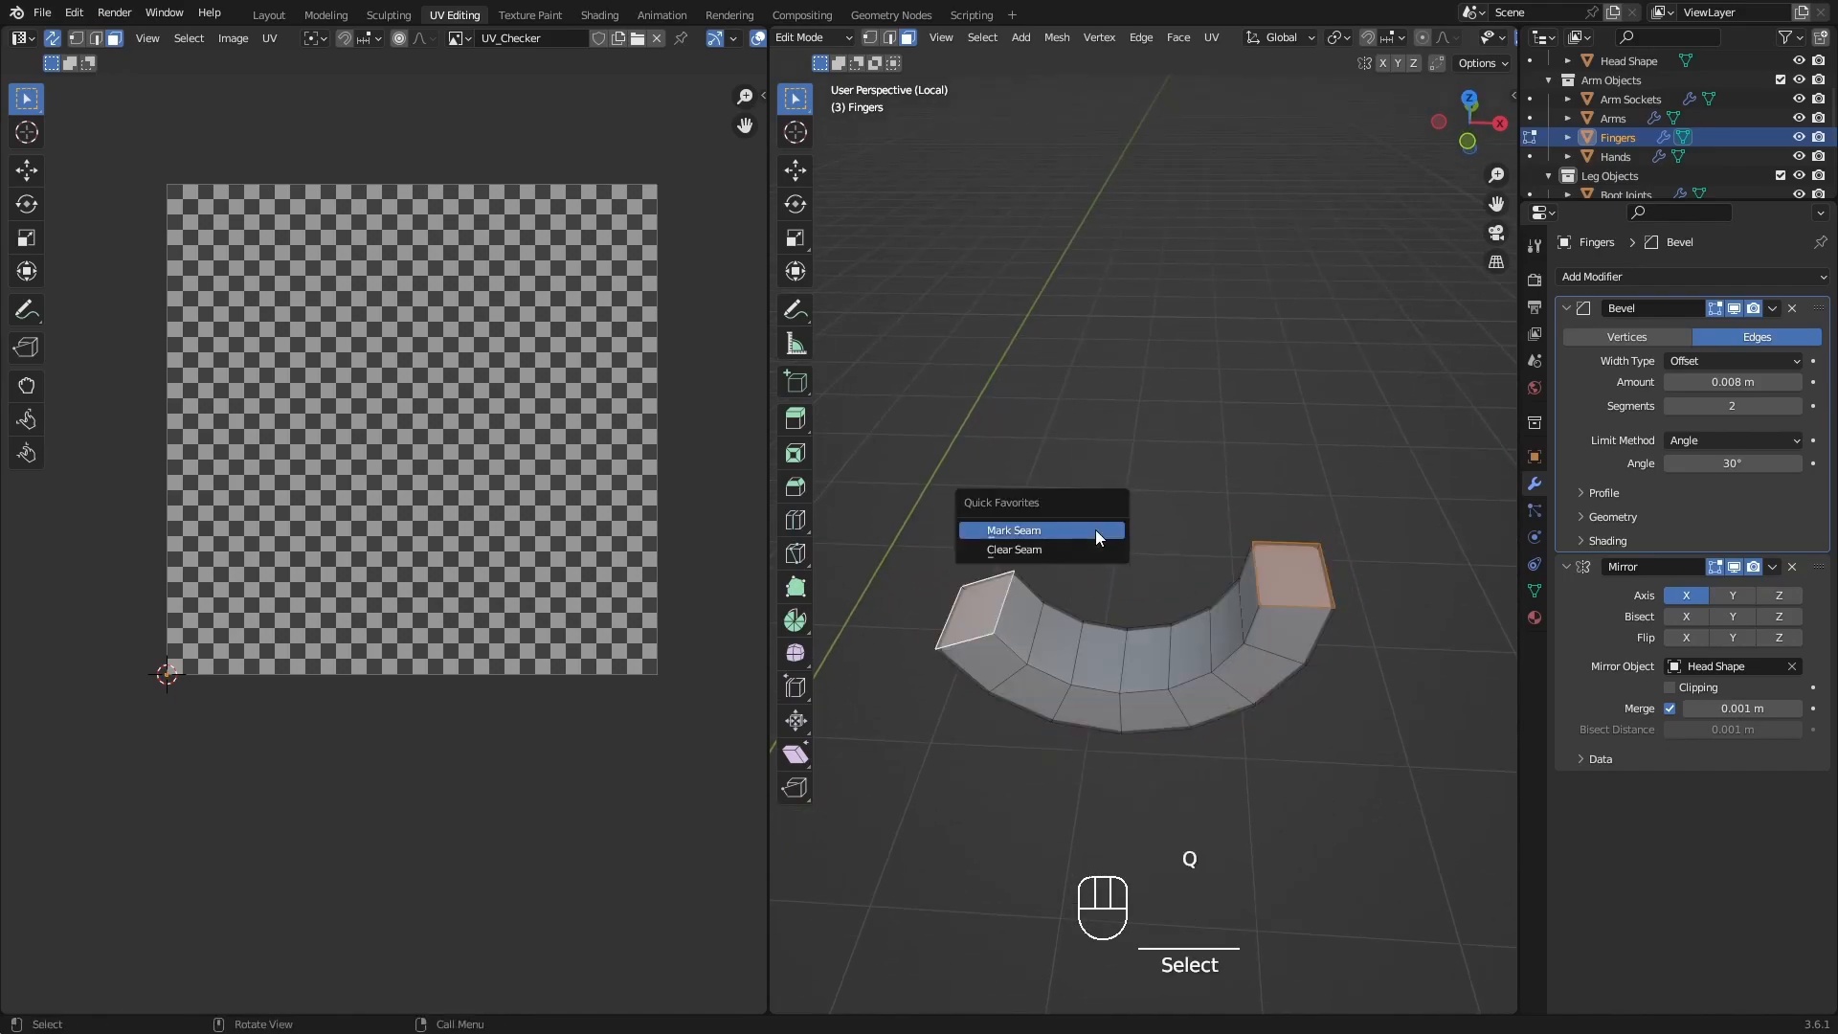
left_click(1095, 530)
In edge selection, tag a seam path along the lower finger's inner curved edge between its two end caps.
middle_click_drag(1101, 536, 948, 550)
middle_click_drag(1455, 767, 1183, 655, "shift")
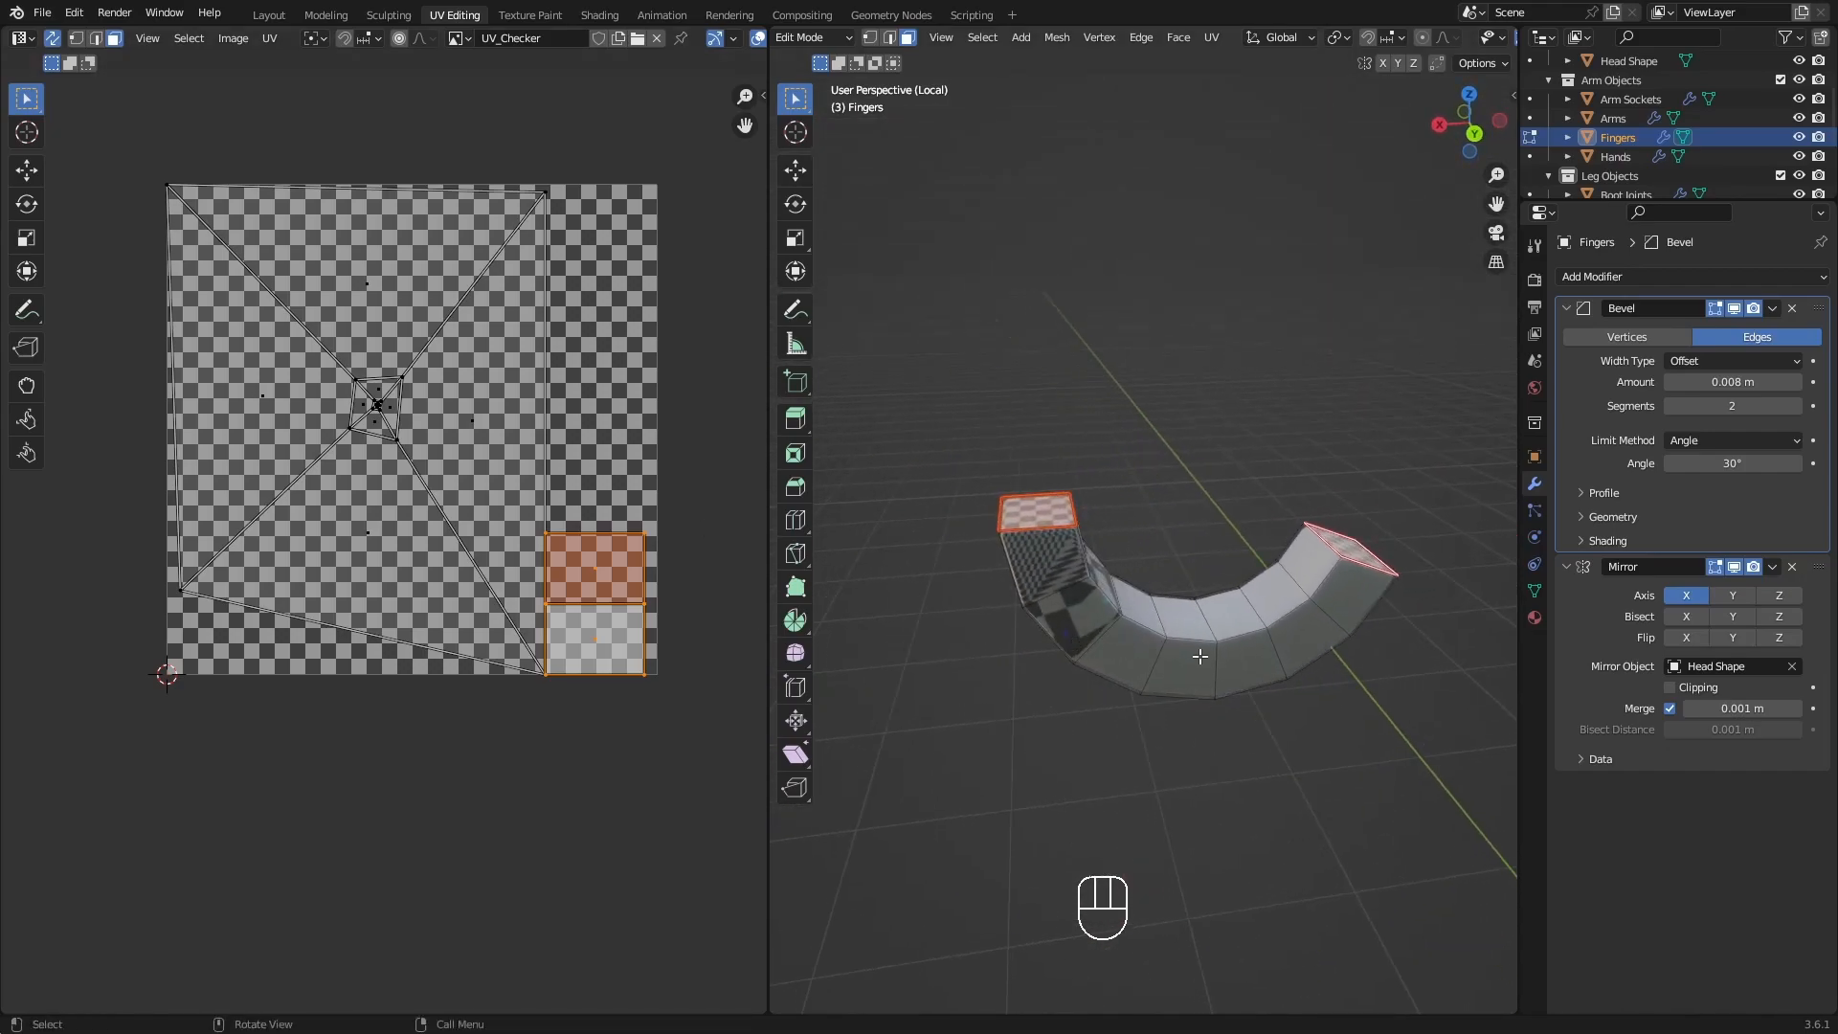
key("2")
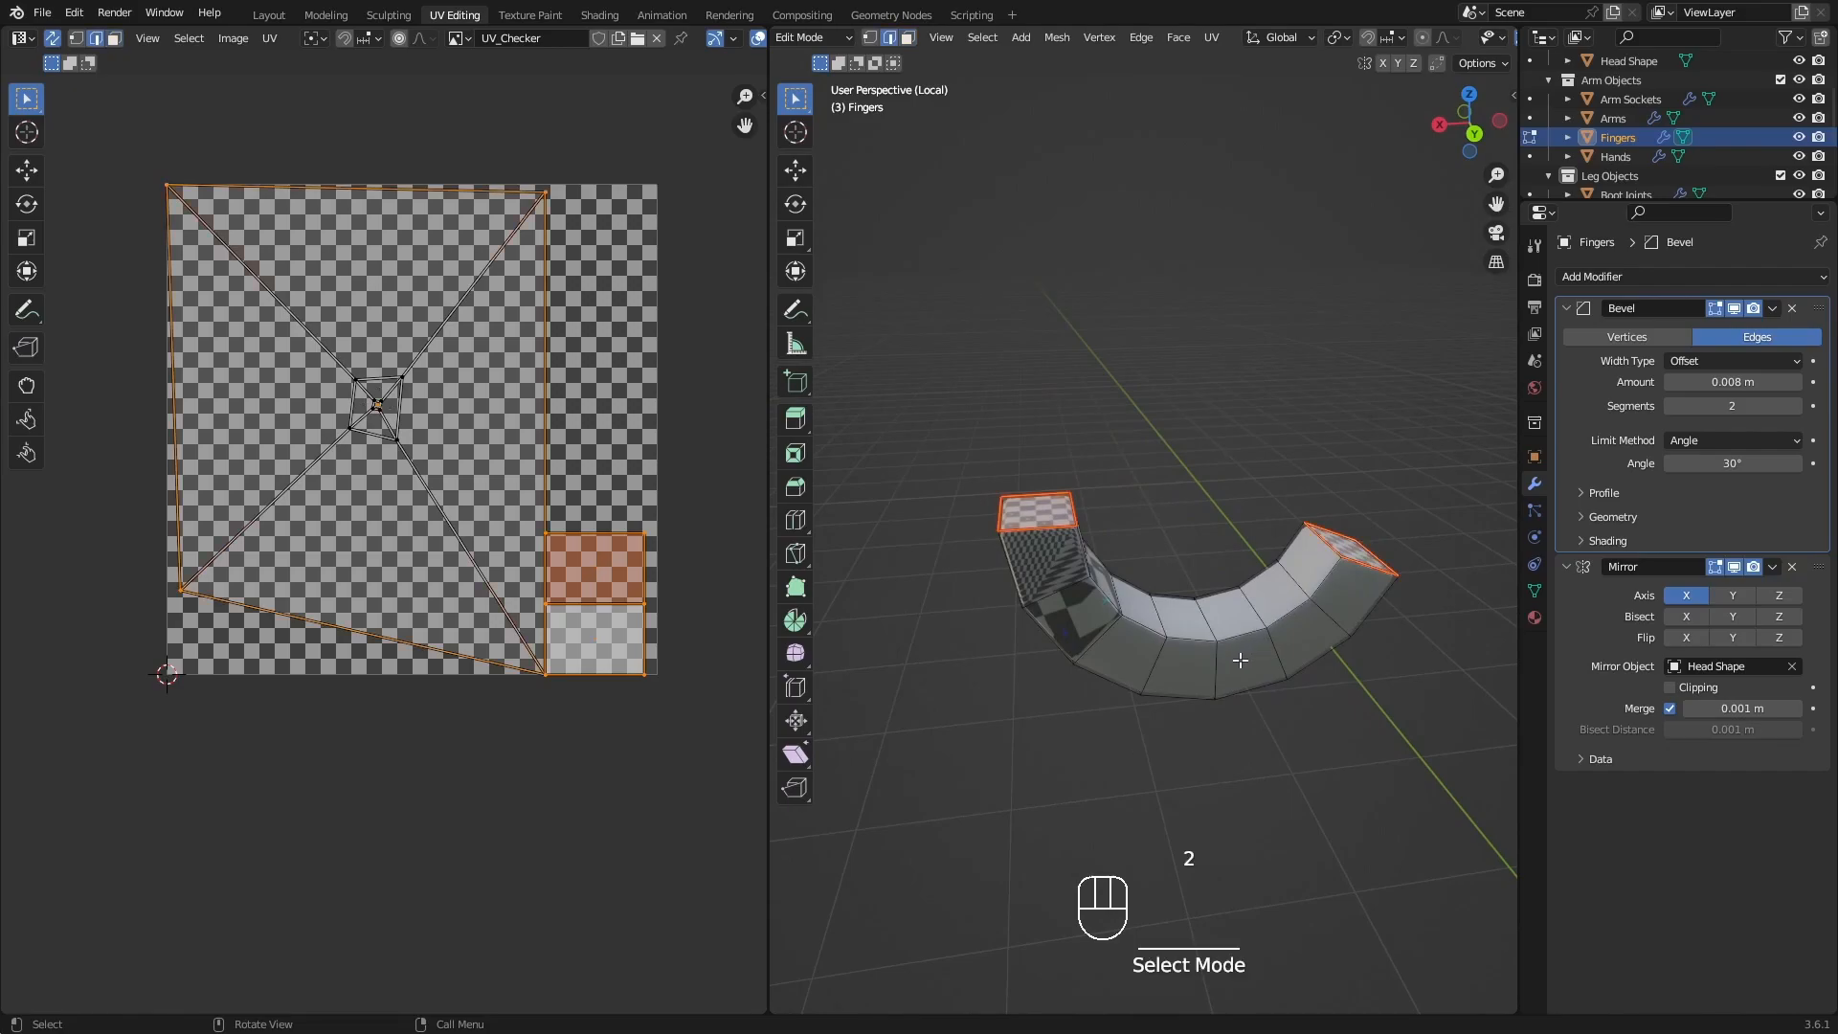
middle_click_drag(1240, 661, 1148, 574)
scroll(1098, 507, "up", 3)
left_click(1098, 507)
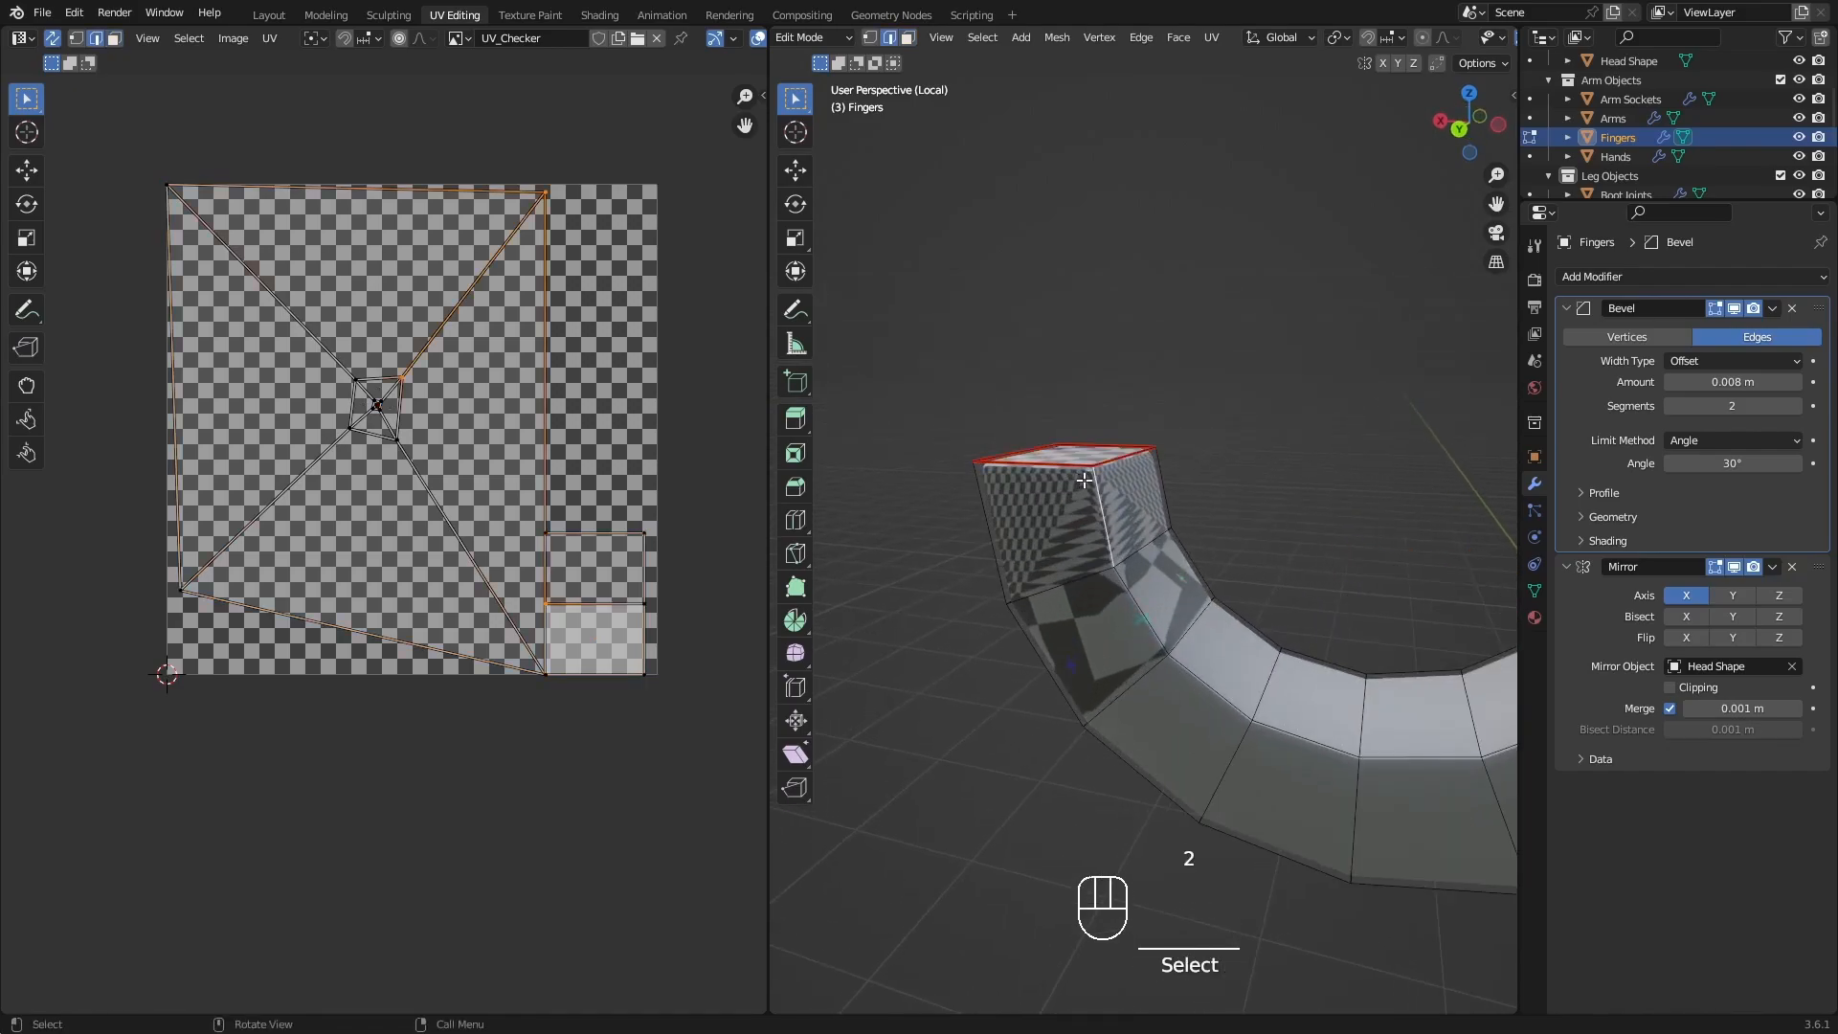
middle_click_drag(1231, 735, 891, 660, "shift")
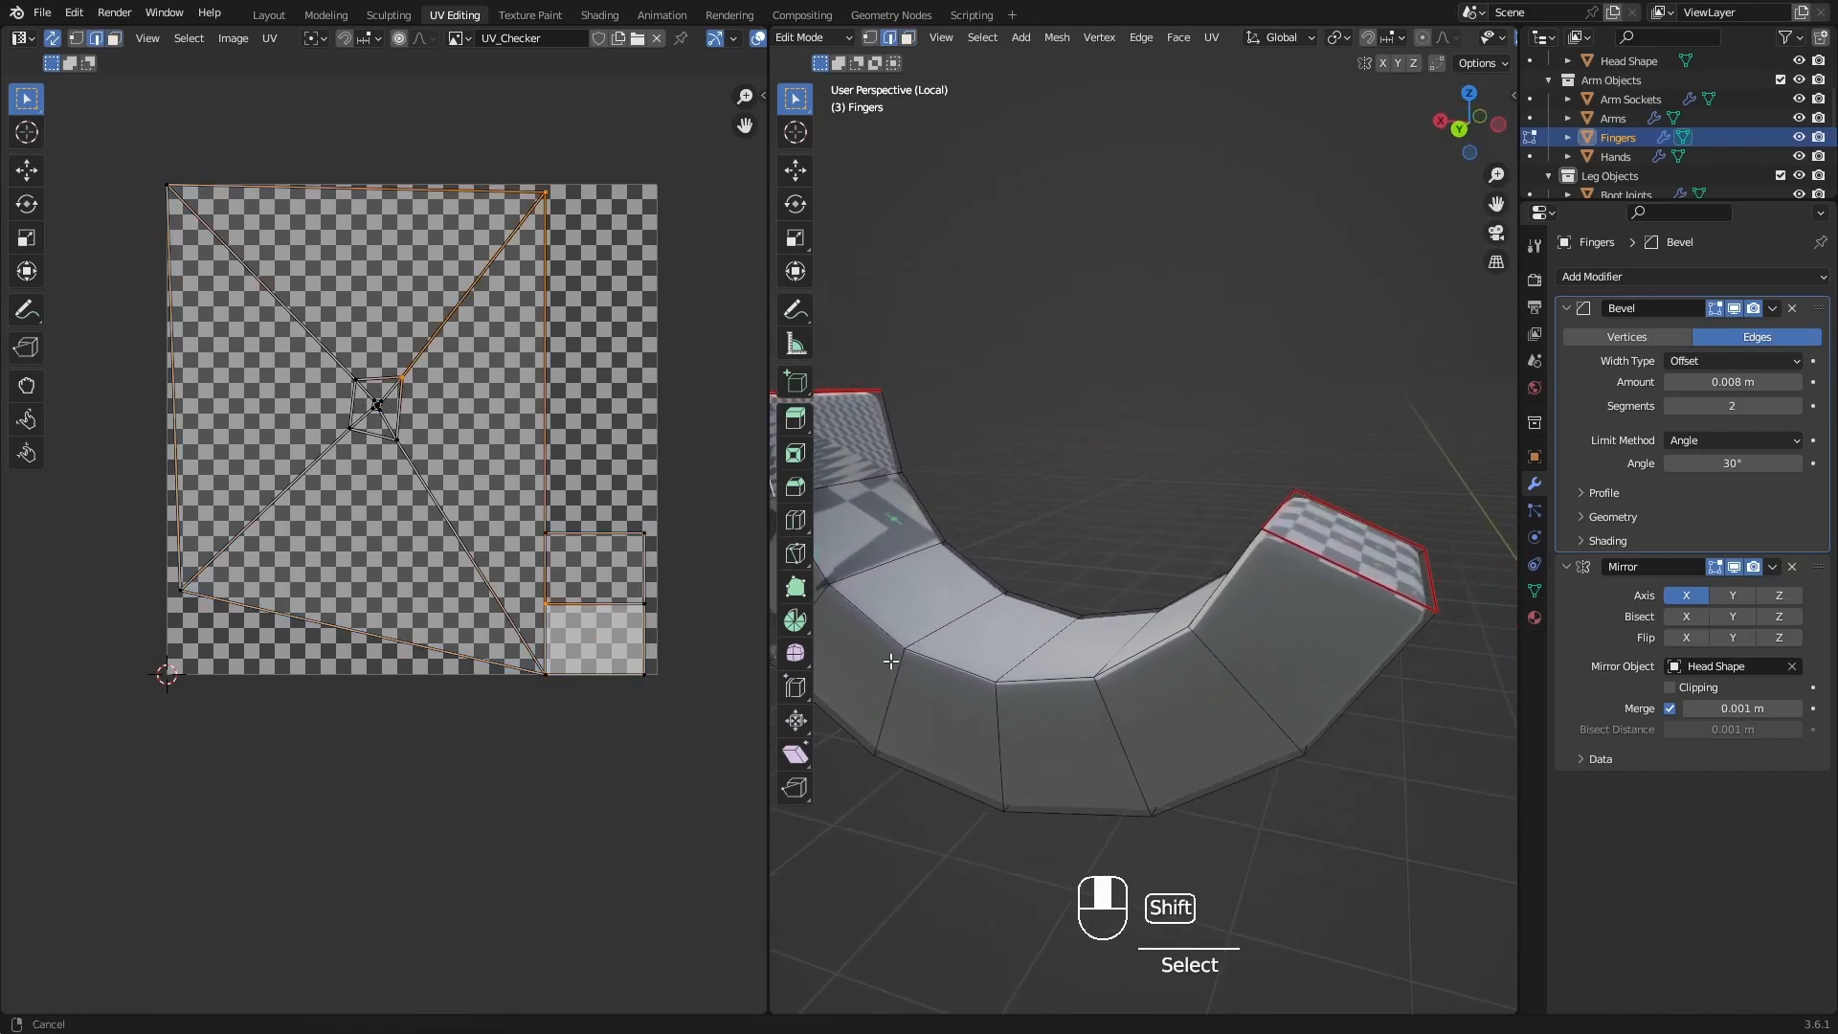
left_click(1240, 575, "ctrl")
middle_click_drag(1240, 660, 1403, 756, "shift")
scroll(1403, 756, "down", 3)
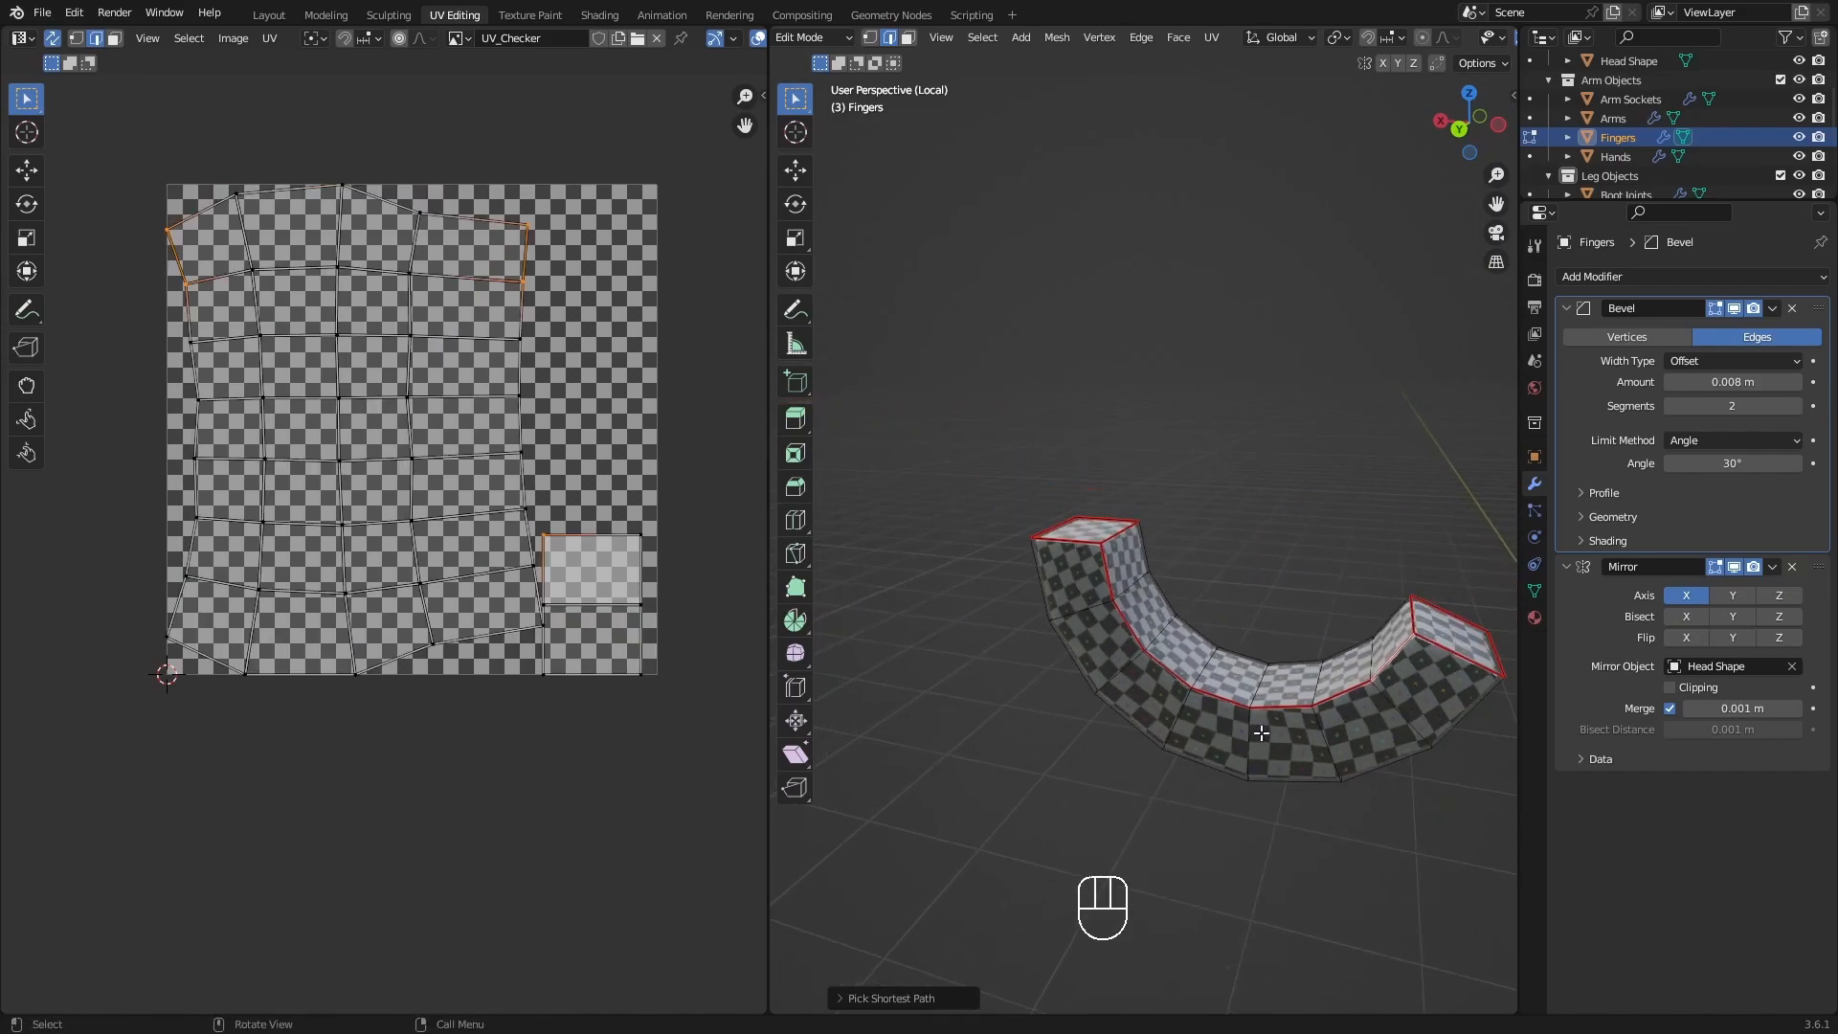
Reveal the hidden upper finger and leave local view to show the fingers with the hand and arm.
middle_click_drag(1160, 692, 1395, 706)
key("alt+h")
middle_click_drag(1204, 699, 1376, 693)
scroll(1289, 663, "down", 2)
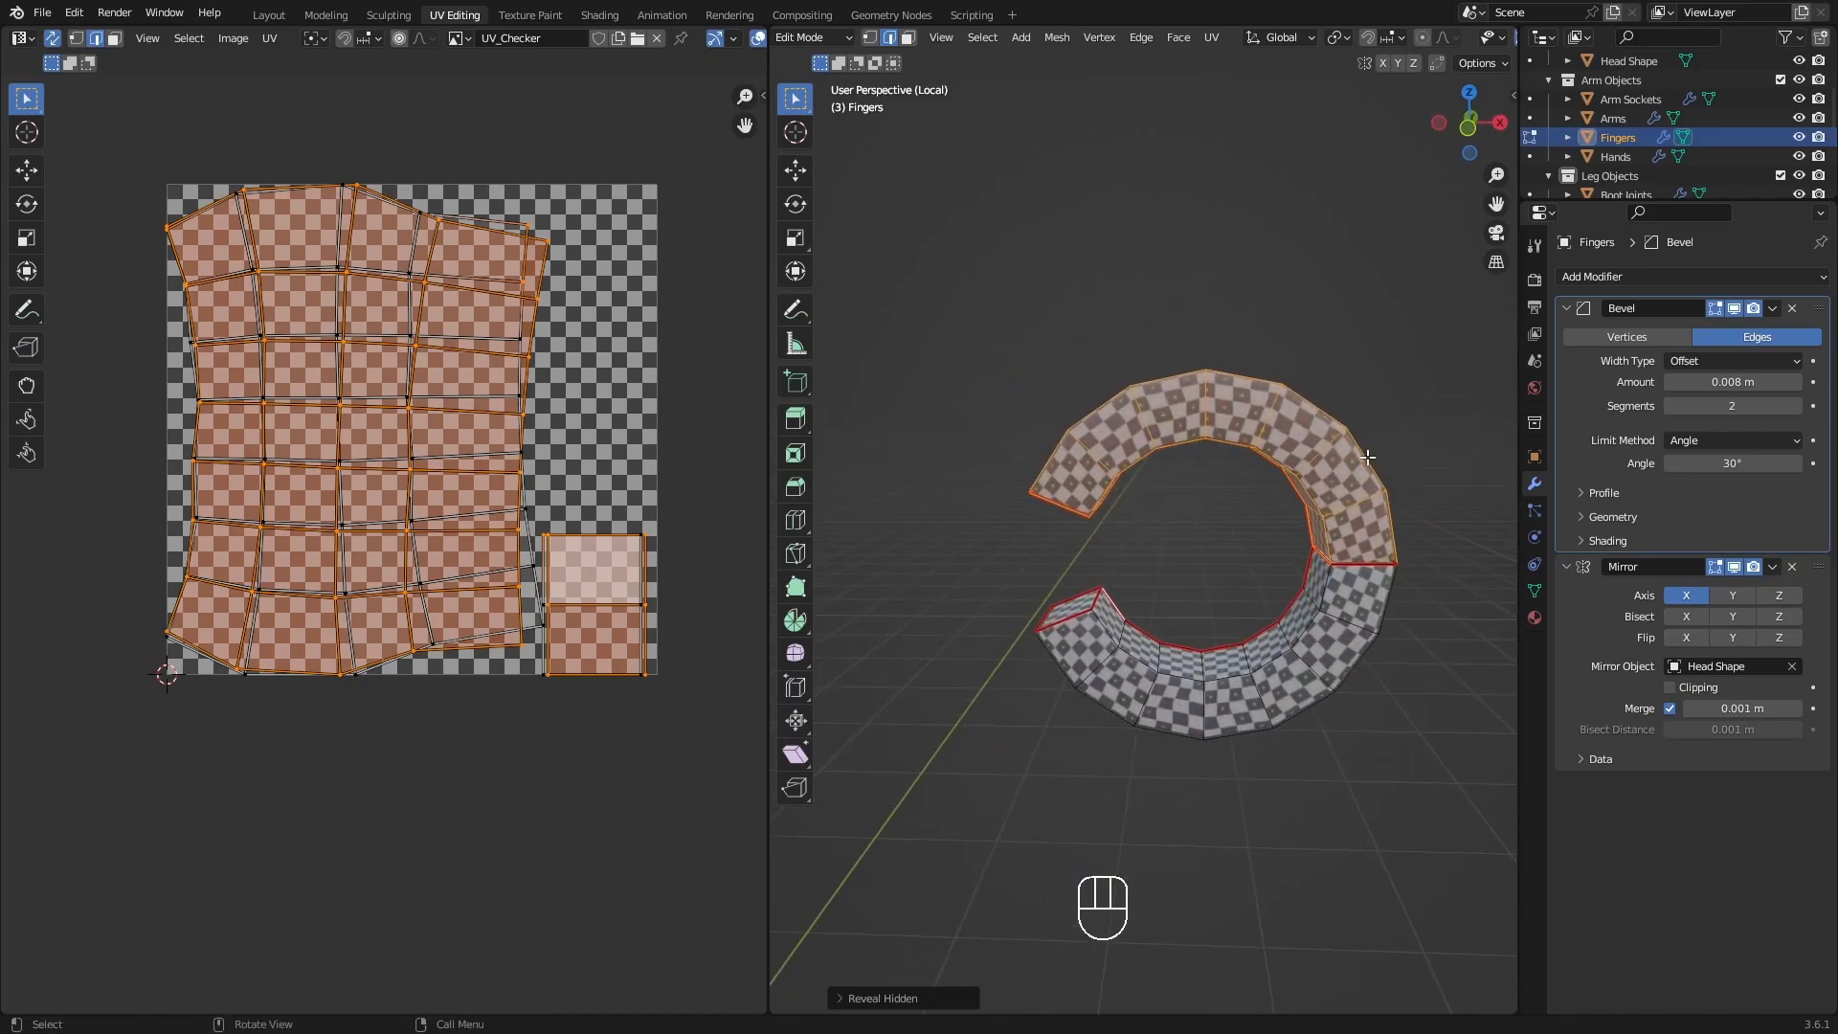
key("slash")
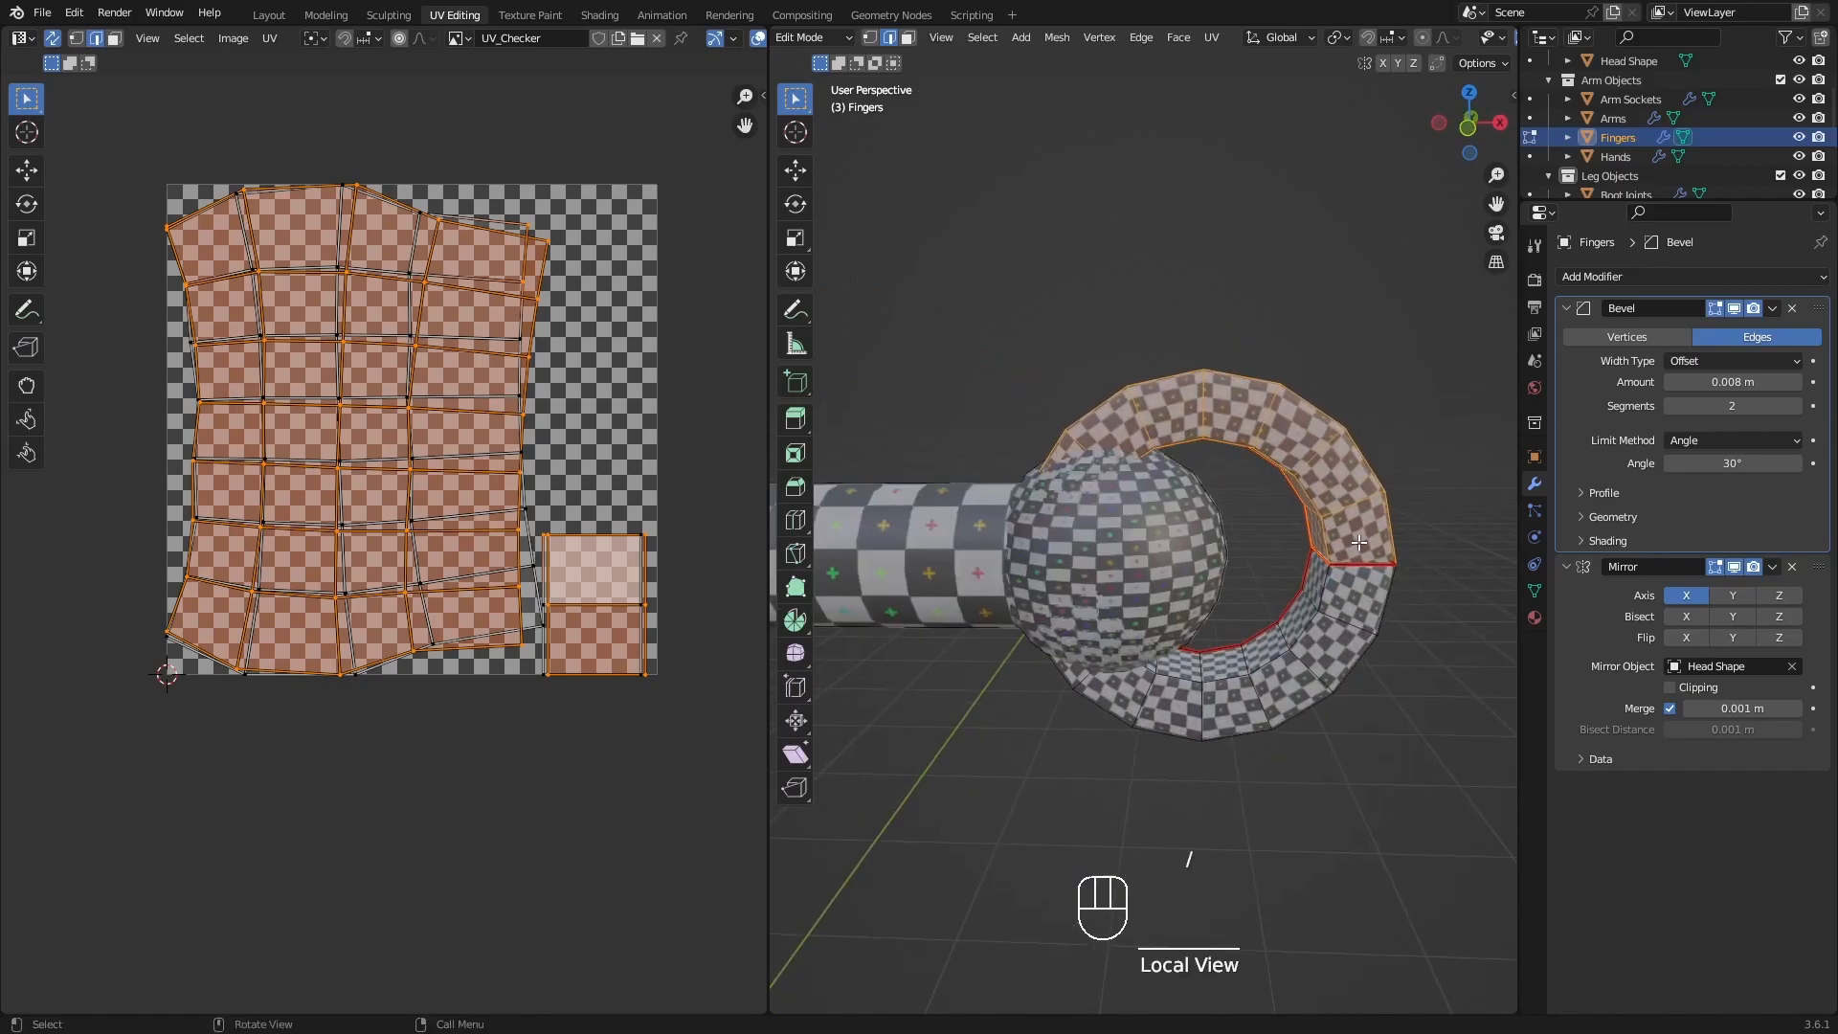
scroll(1301, 549, "down", 5)
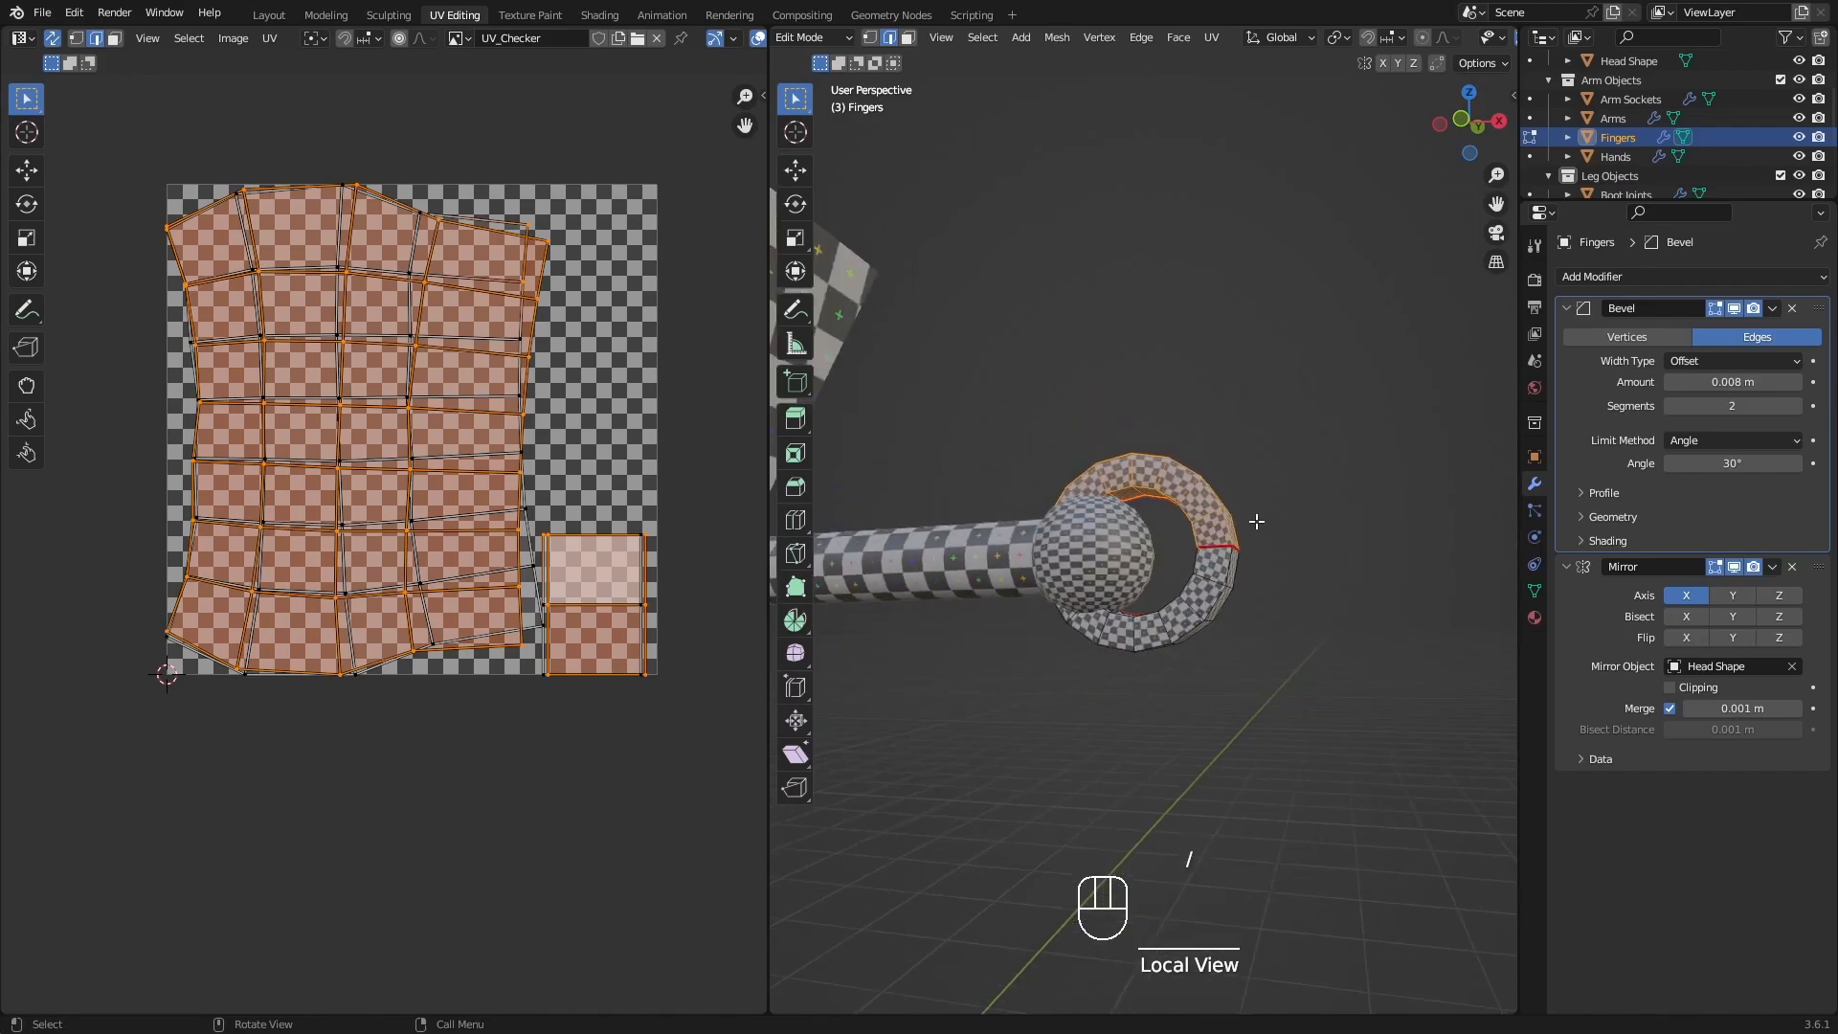
middle_click_drag(1175, 526, 1334, 575, "shift")
Switch editing from Fingers to Hands with nothing selected, and save the file.
left_click(1530, 156)
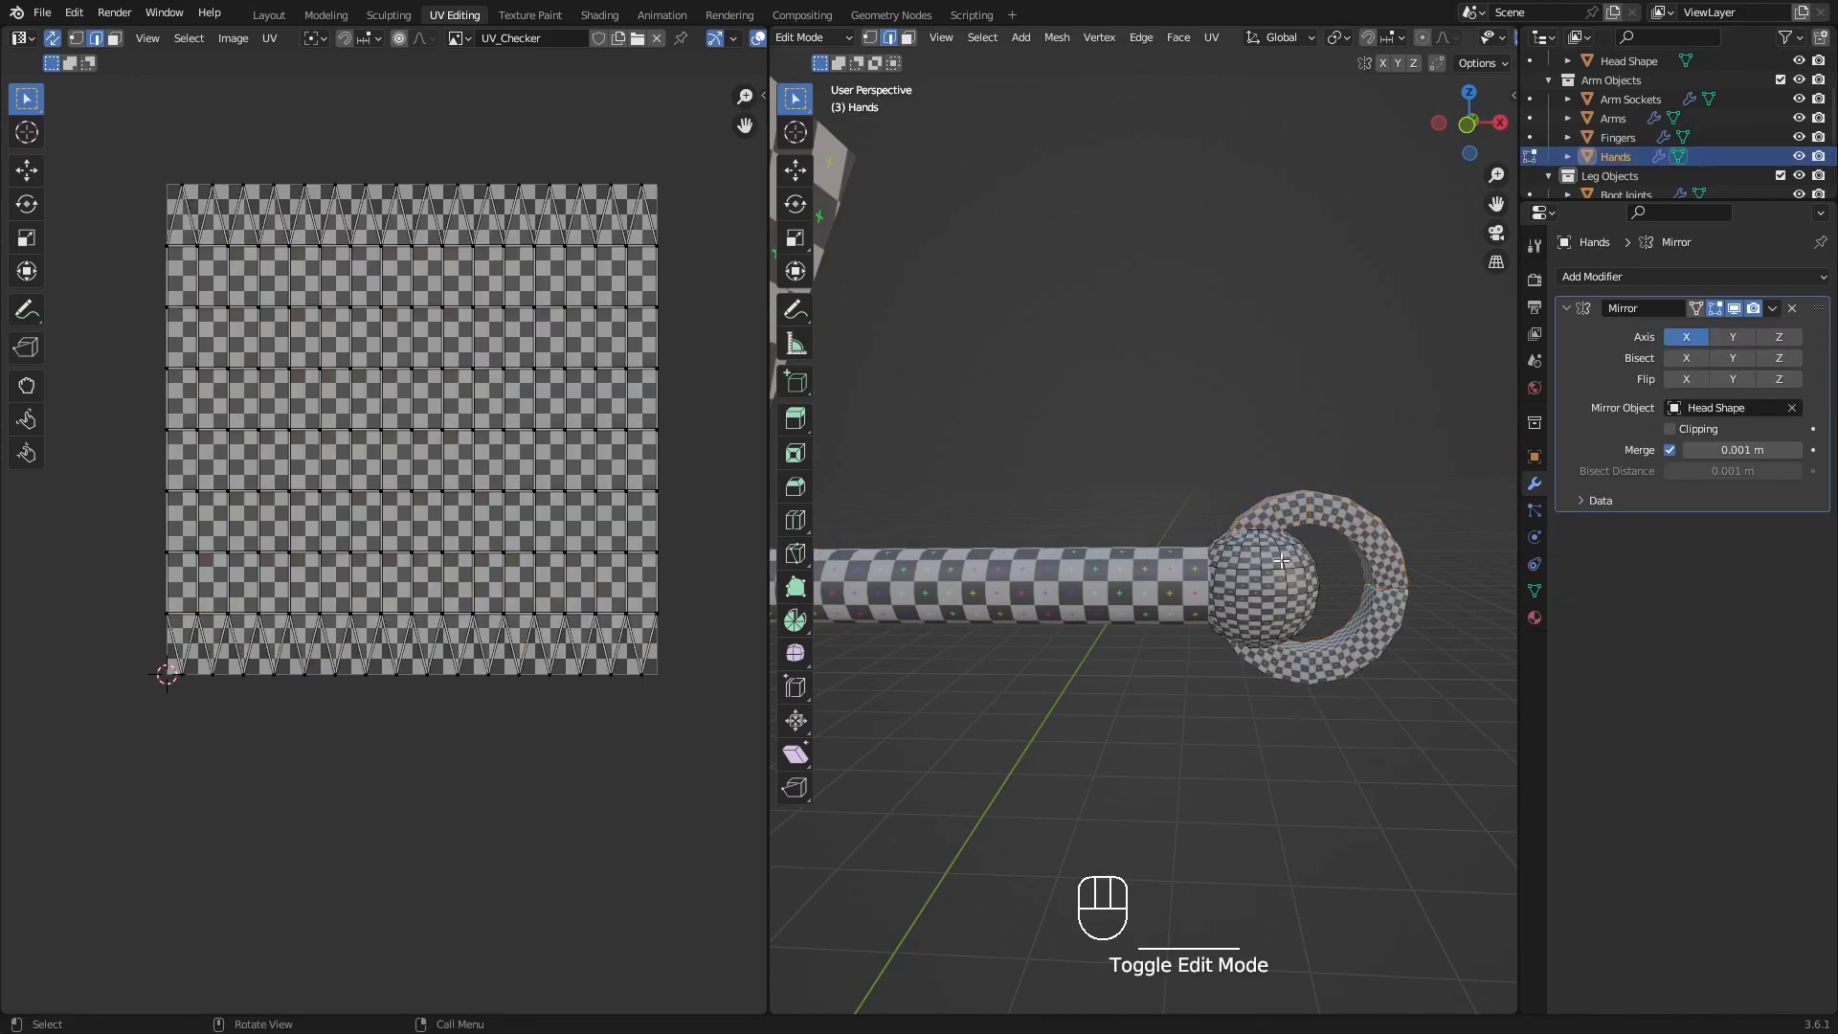
key("a")
key("alt+a")
middle_click_drag(1311, 598, 1291, 604)
scroll(1283, 599, "up", 2)
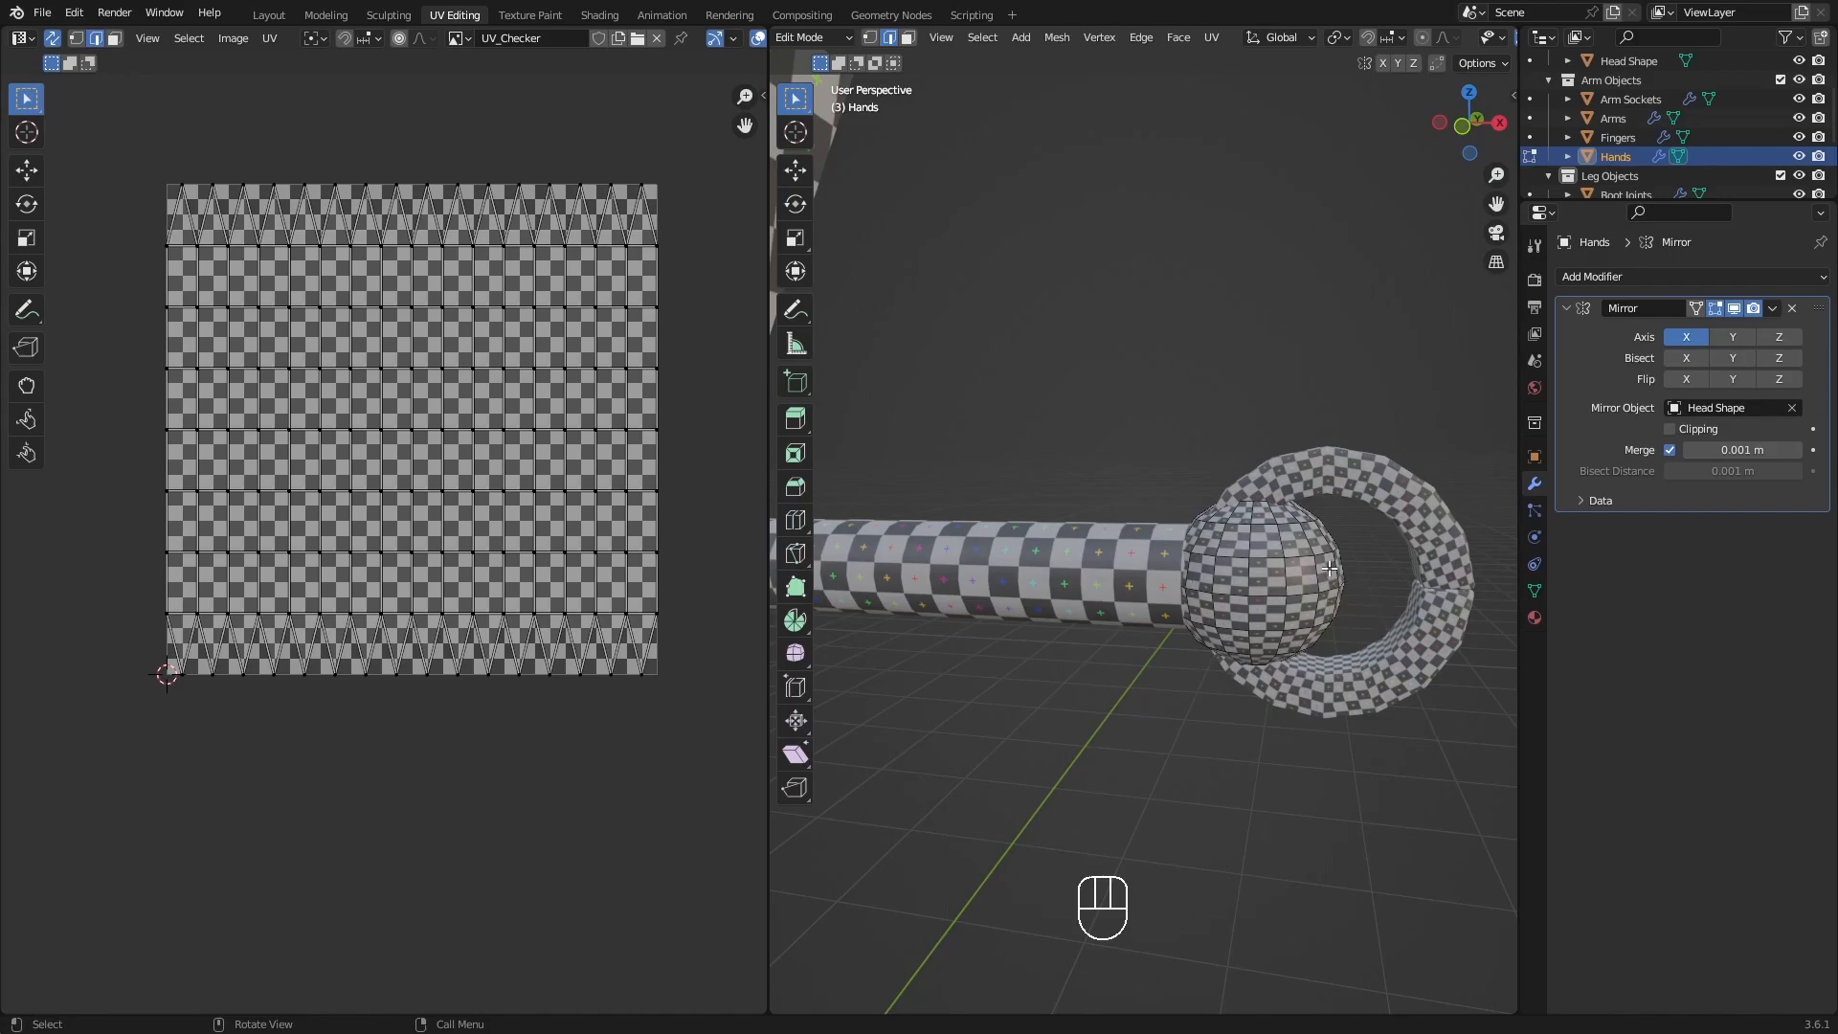
key("ctrl+s")
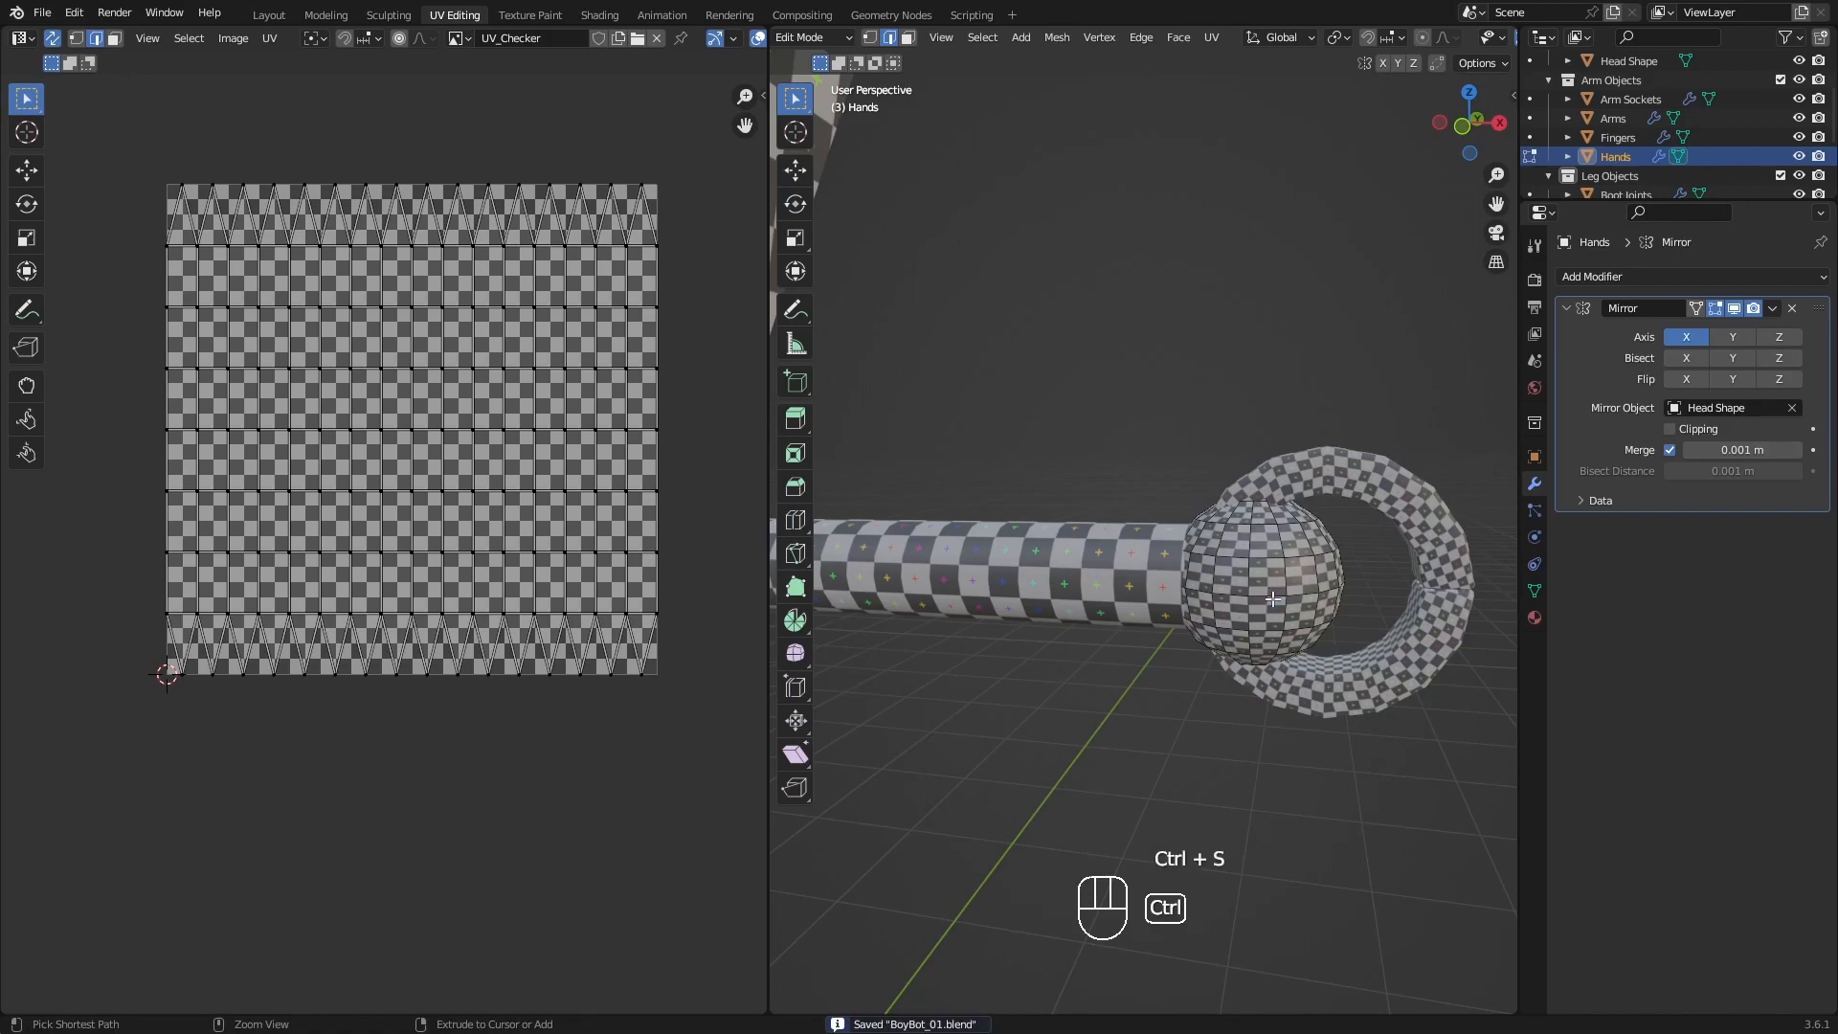
Switch editing from Hands to Pelvis Joints under Leg Objects and isolate the joints in local view.
scroll(1618, 124, "down", 2)
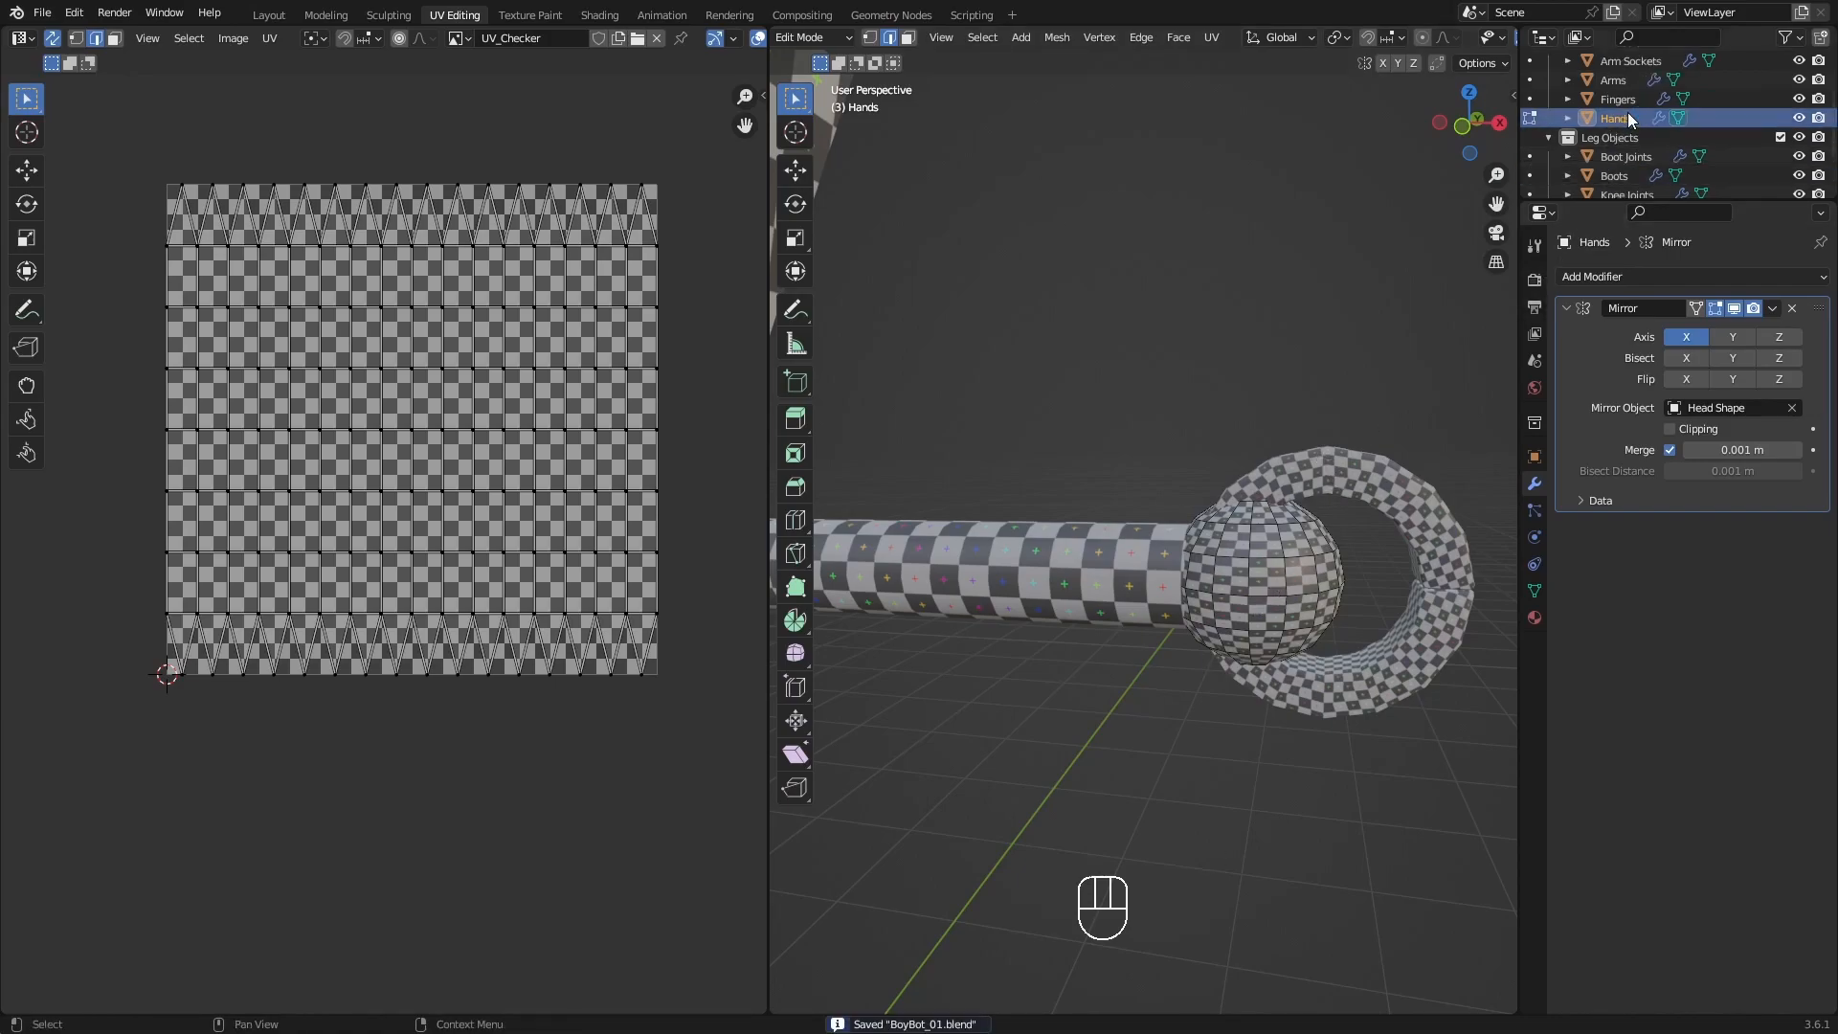
scroll(1627, 112, "down", 2)
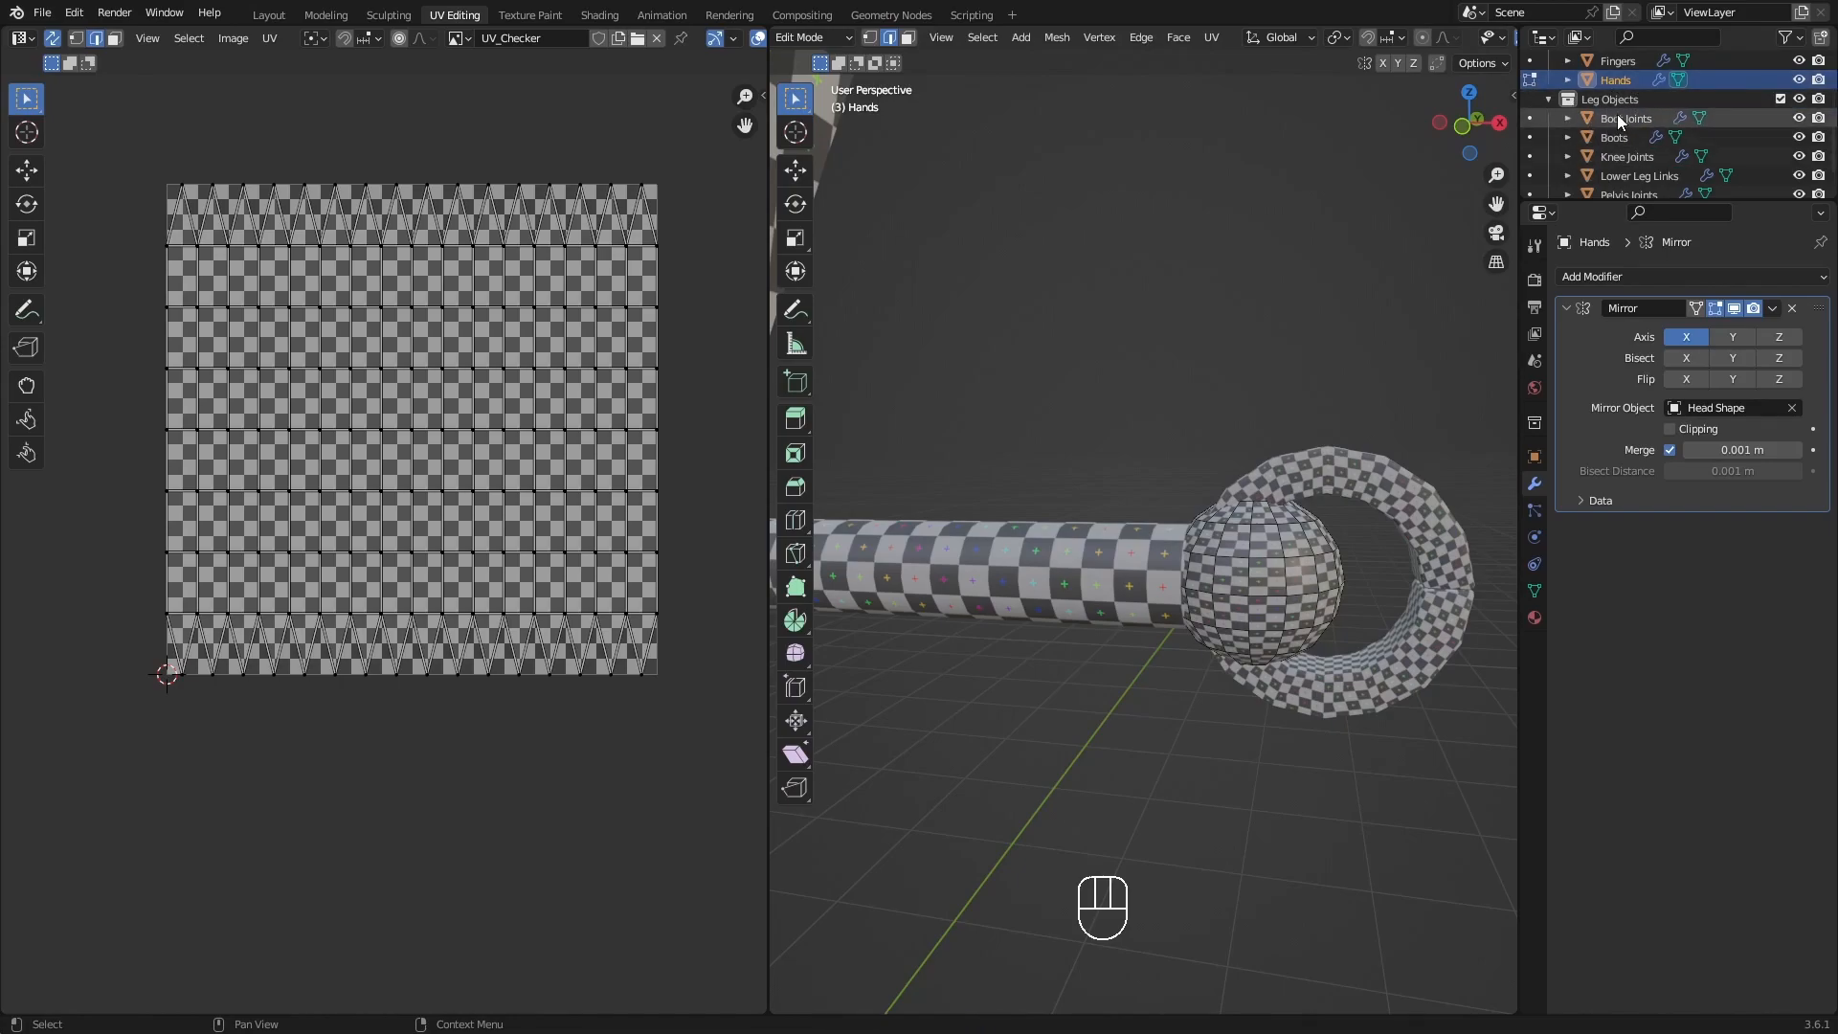
scroll(1616, 113, "down", 2)
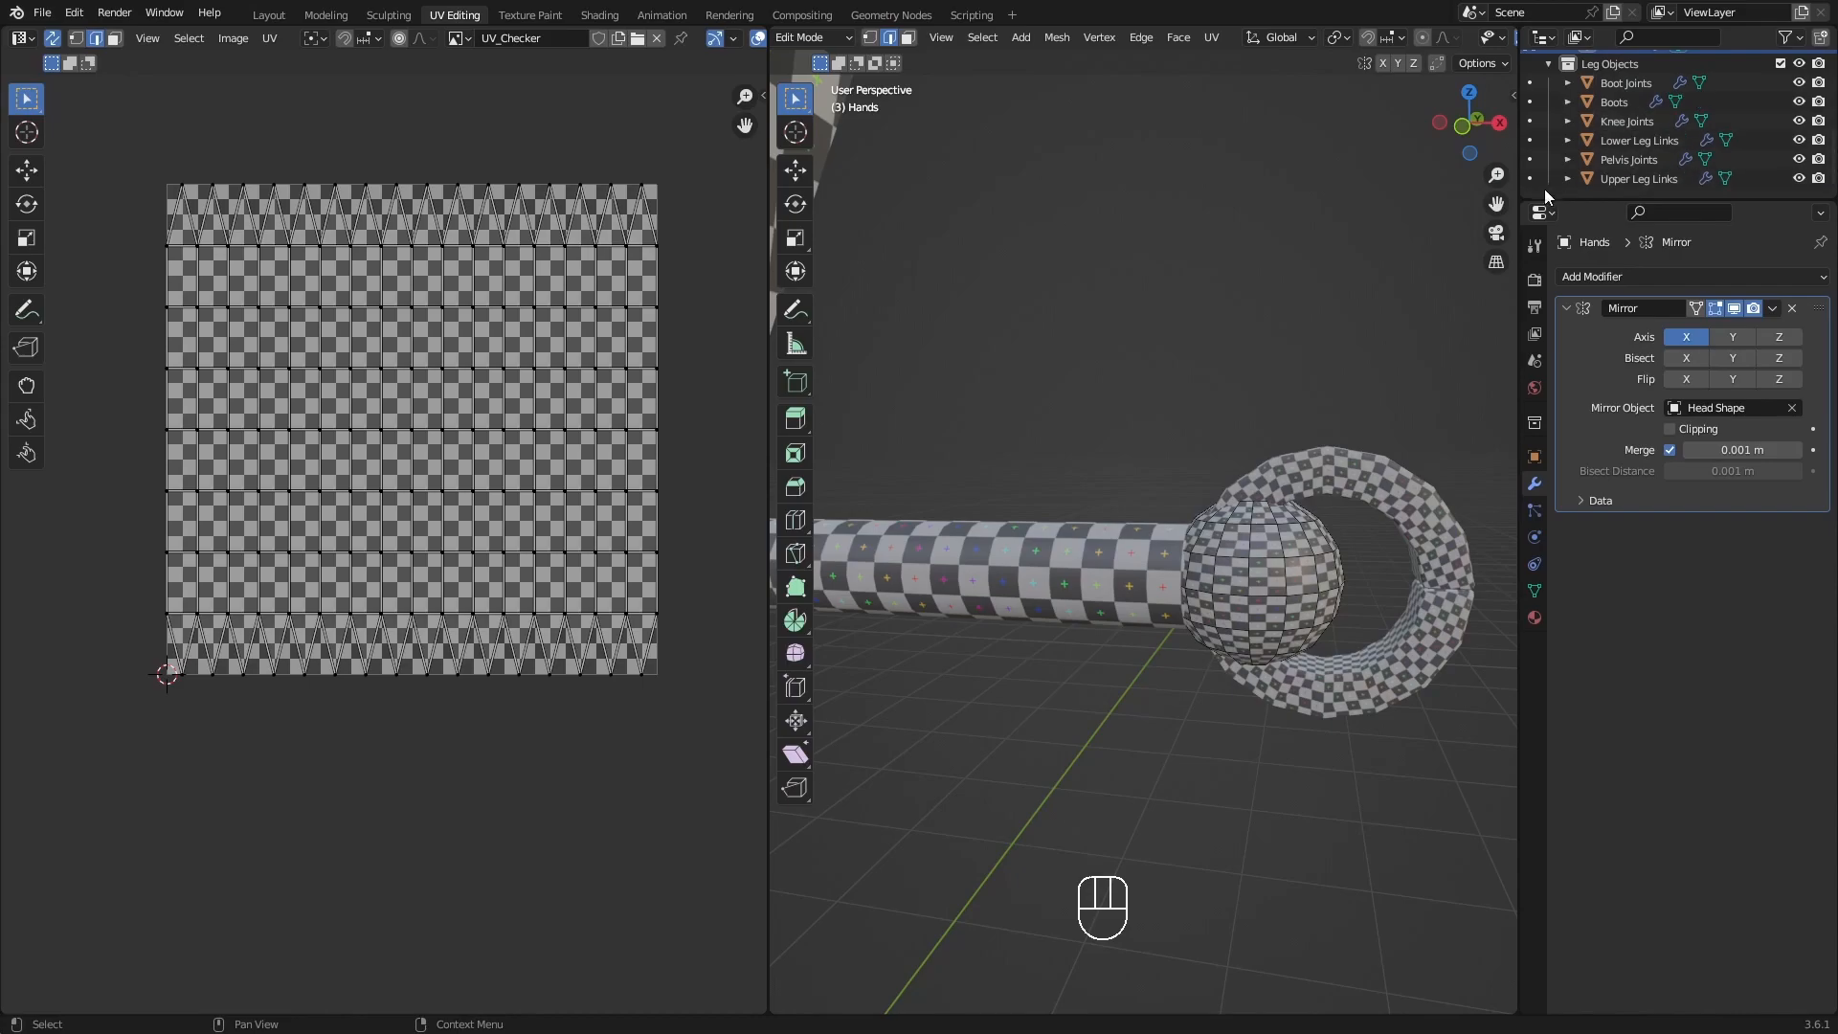
scroll(1226, 414, "down", 4)
mouse_move(692, 676)
middle_mouse_down("shift")
mouse_move(95, 648)
mouse_move(690, 680)
mouse_move(667, 686)
middle_mouse_up("shift")
middle_click_drag(976, 637, 1104, 569, "shift")
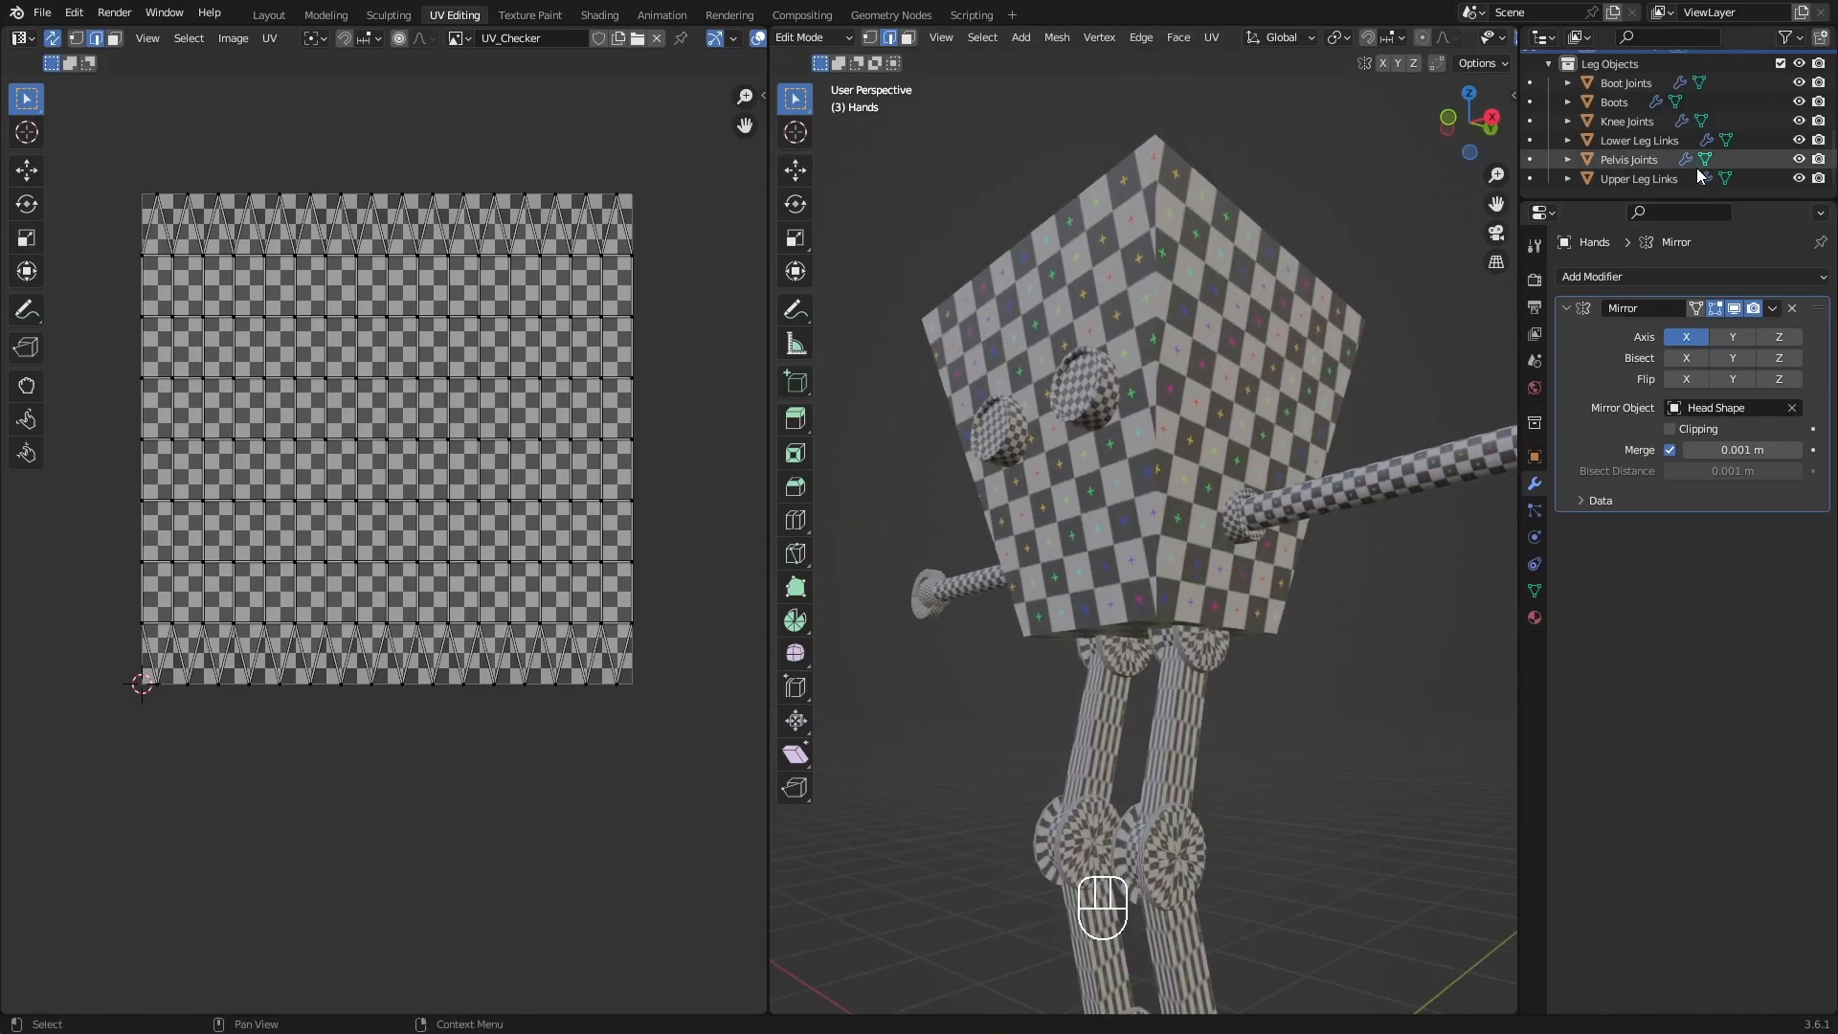
left_click(1529, 161)
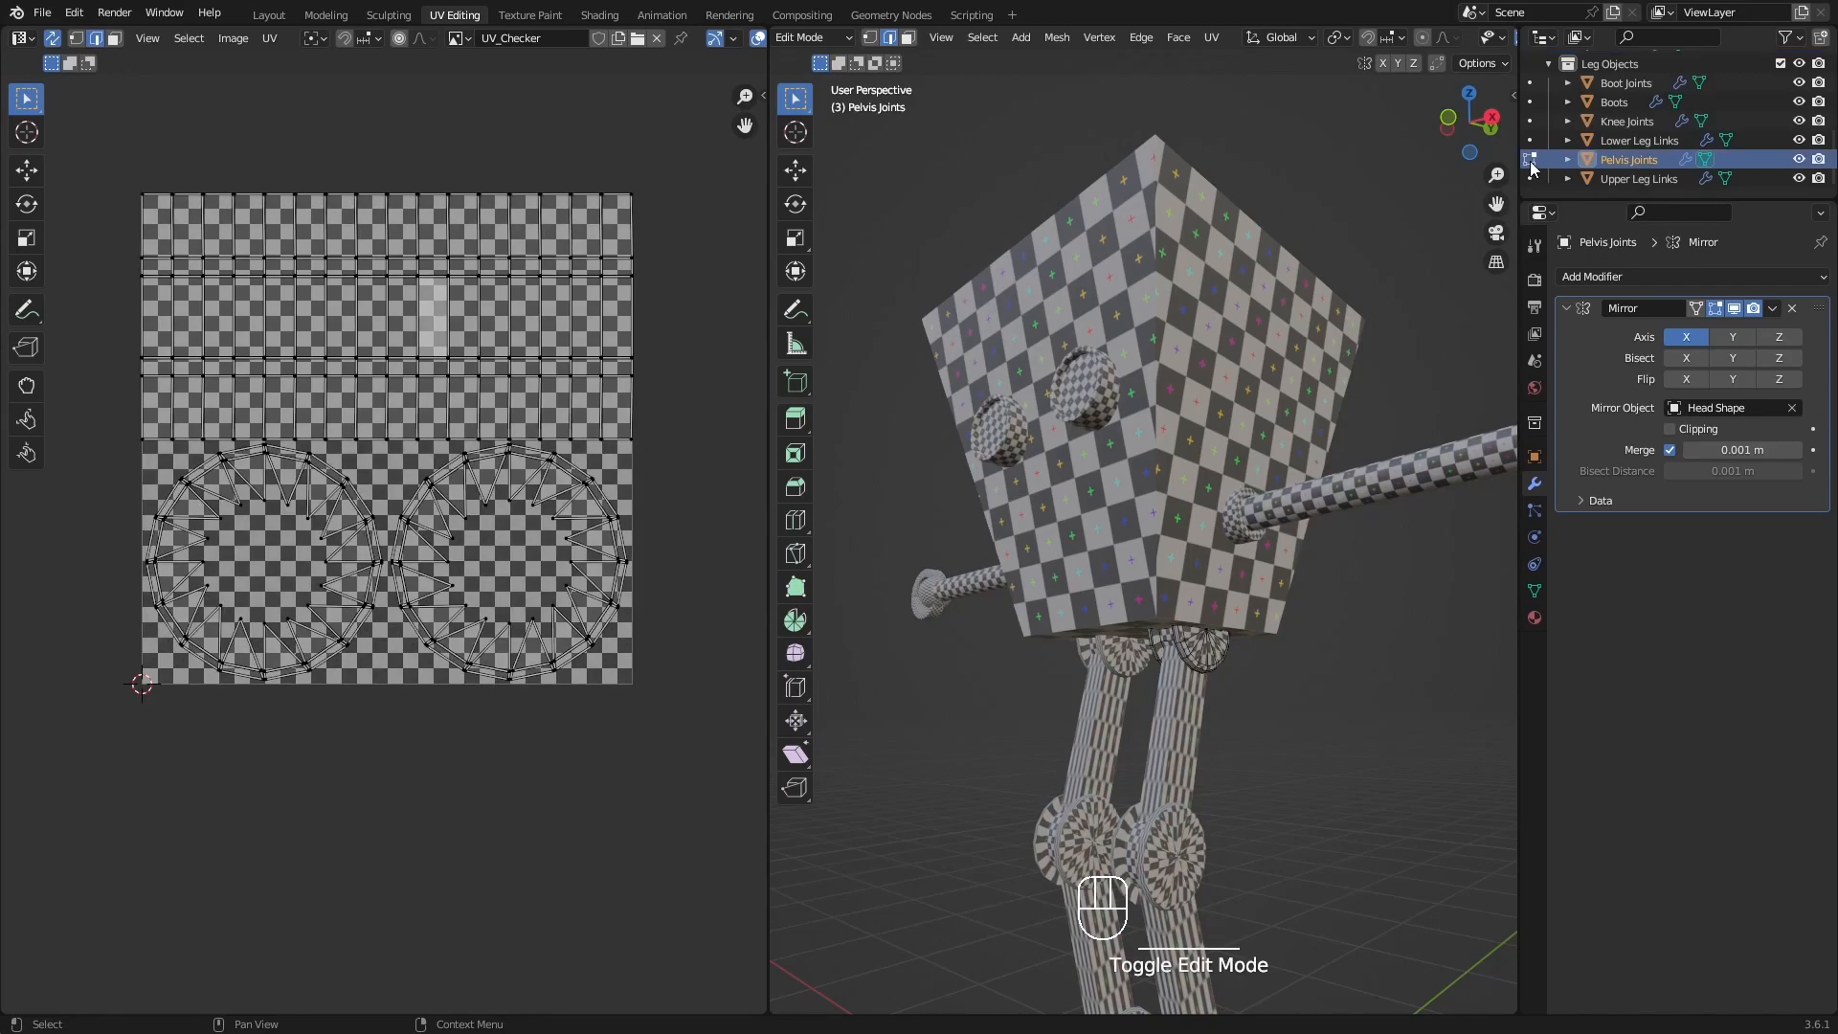
middle_click_drag(1265, 668, 1202, 579, "shift")
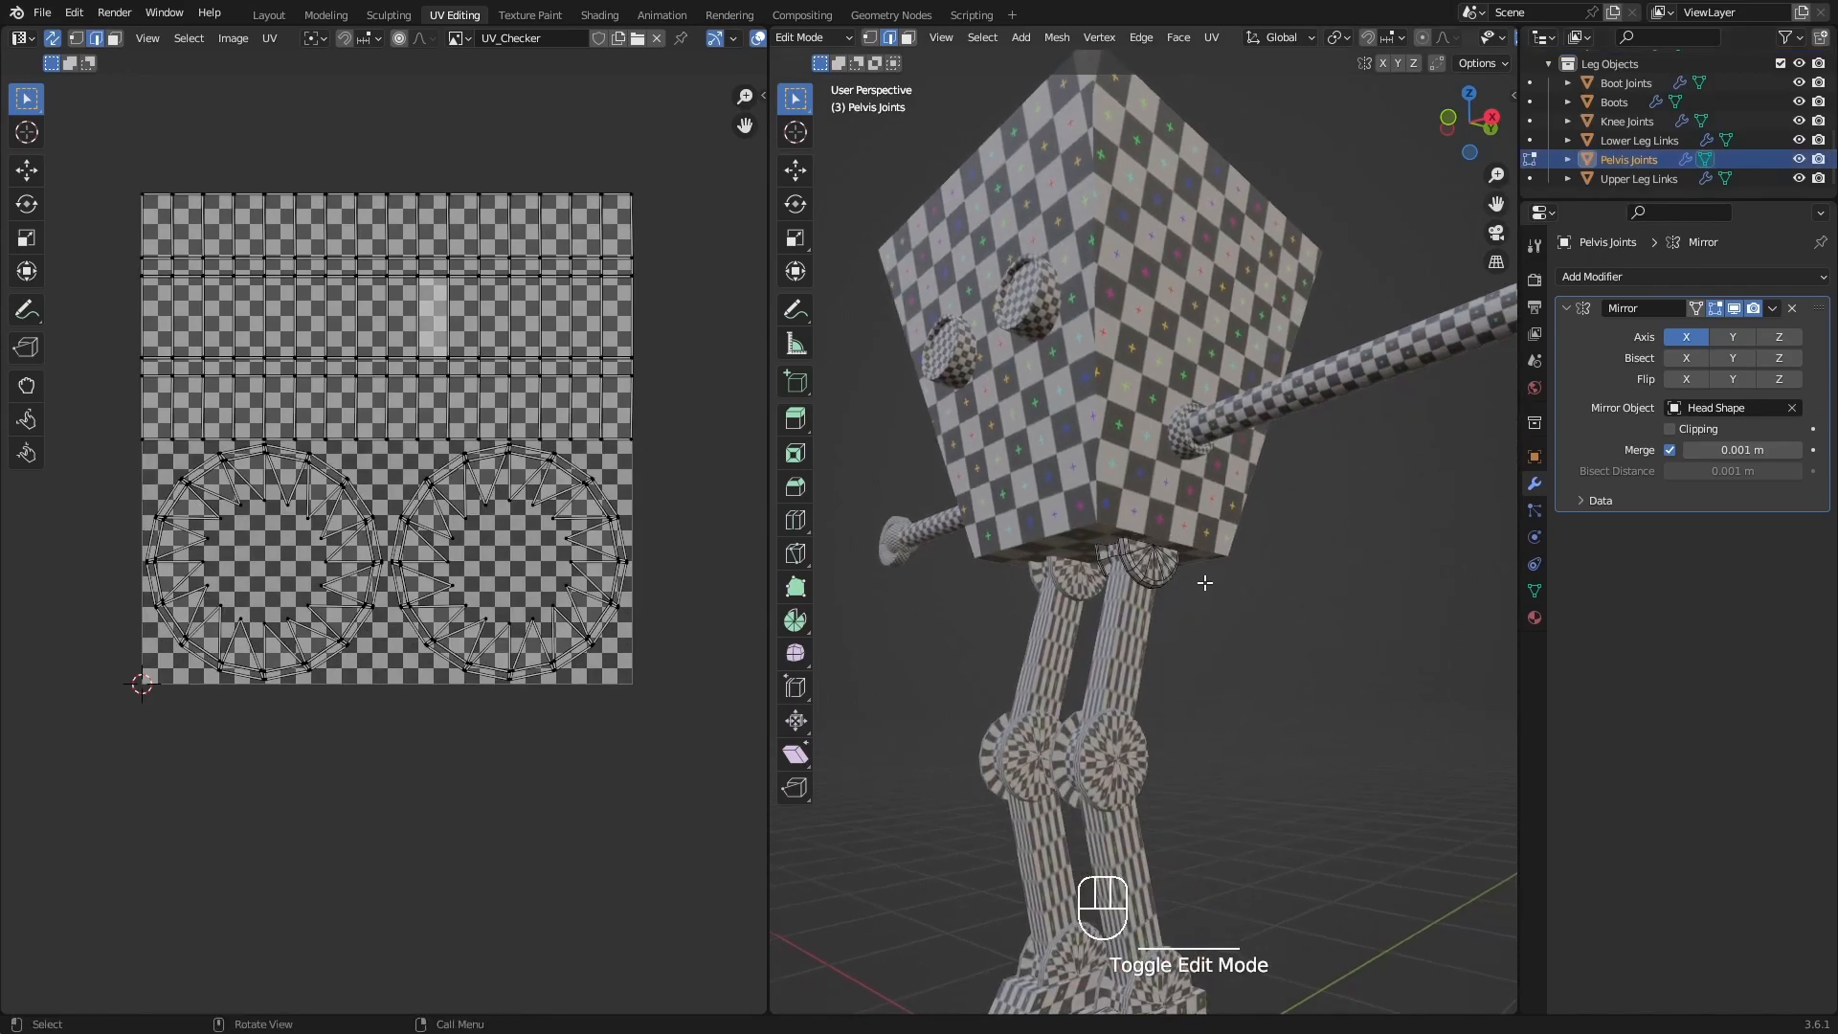
key("slash")
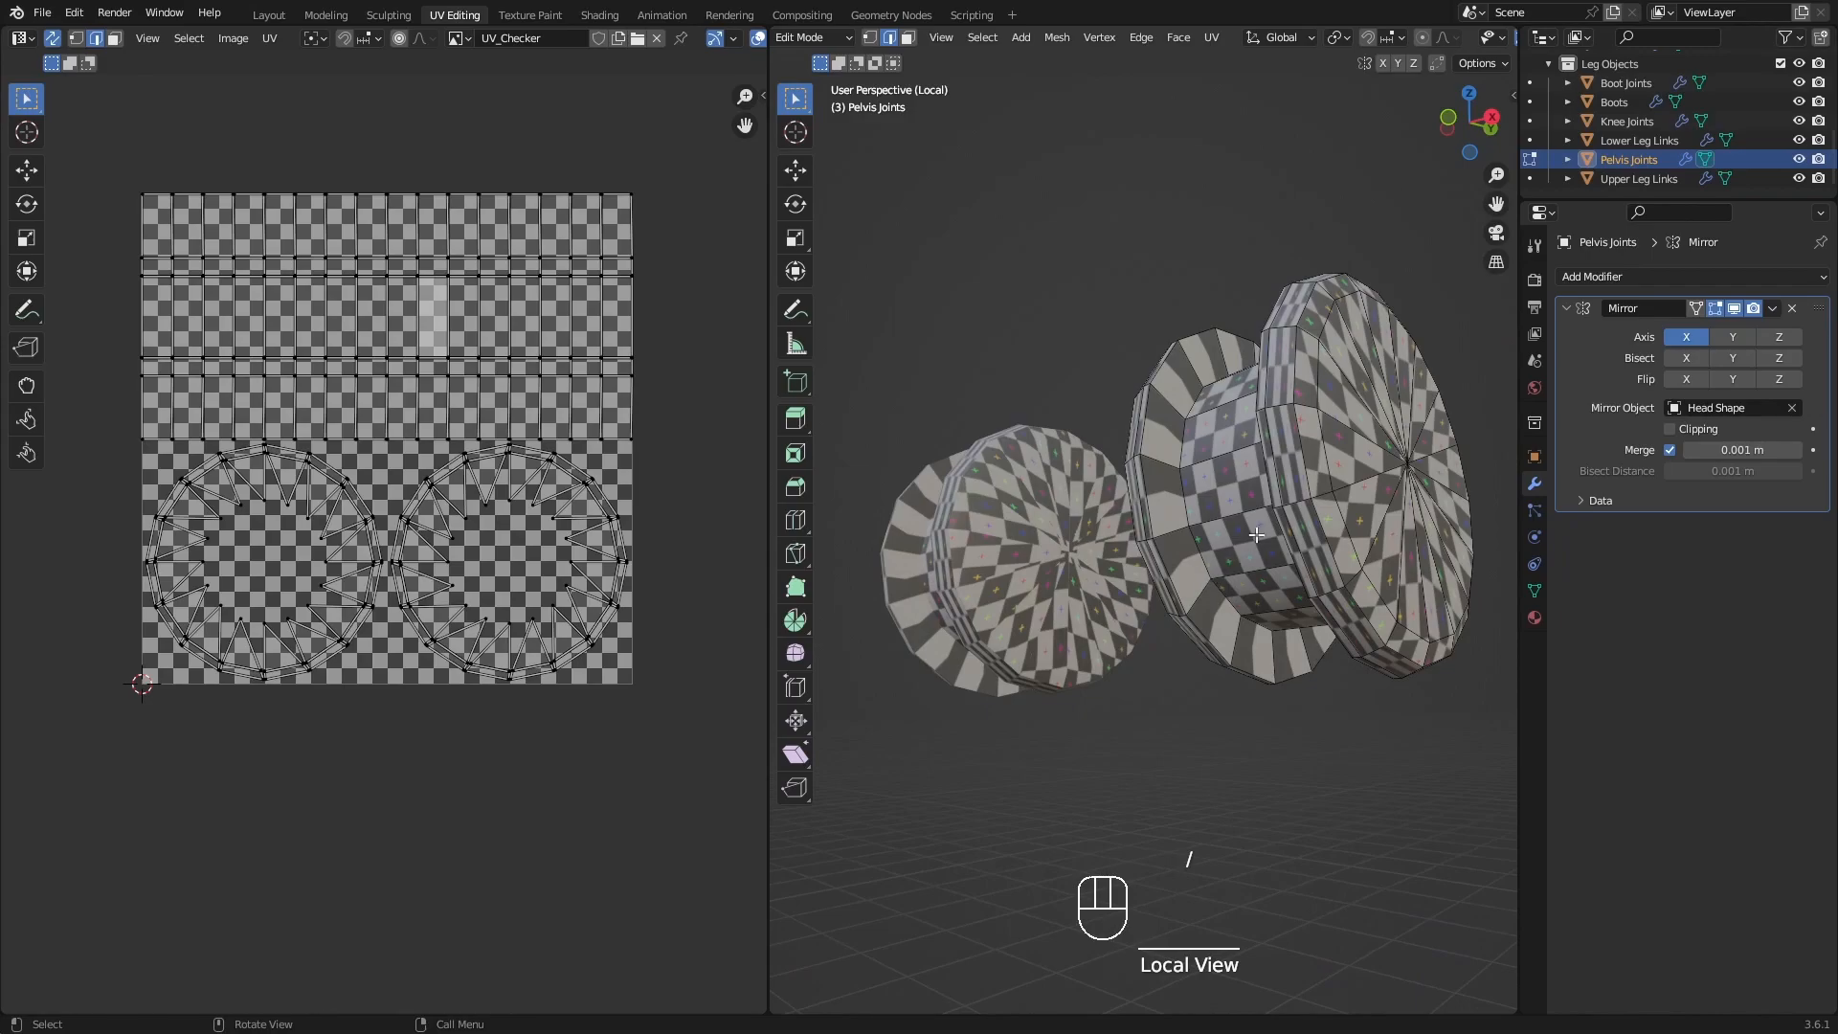
In edge selection, pick the inner rim loops of both discs on the pelvis joint and mark them as seams.
middle_click_drag(1273, 532, 1284, 492, "shift")
key("2")
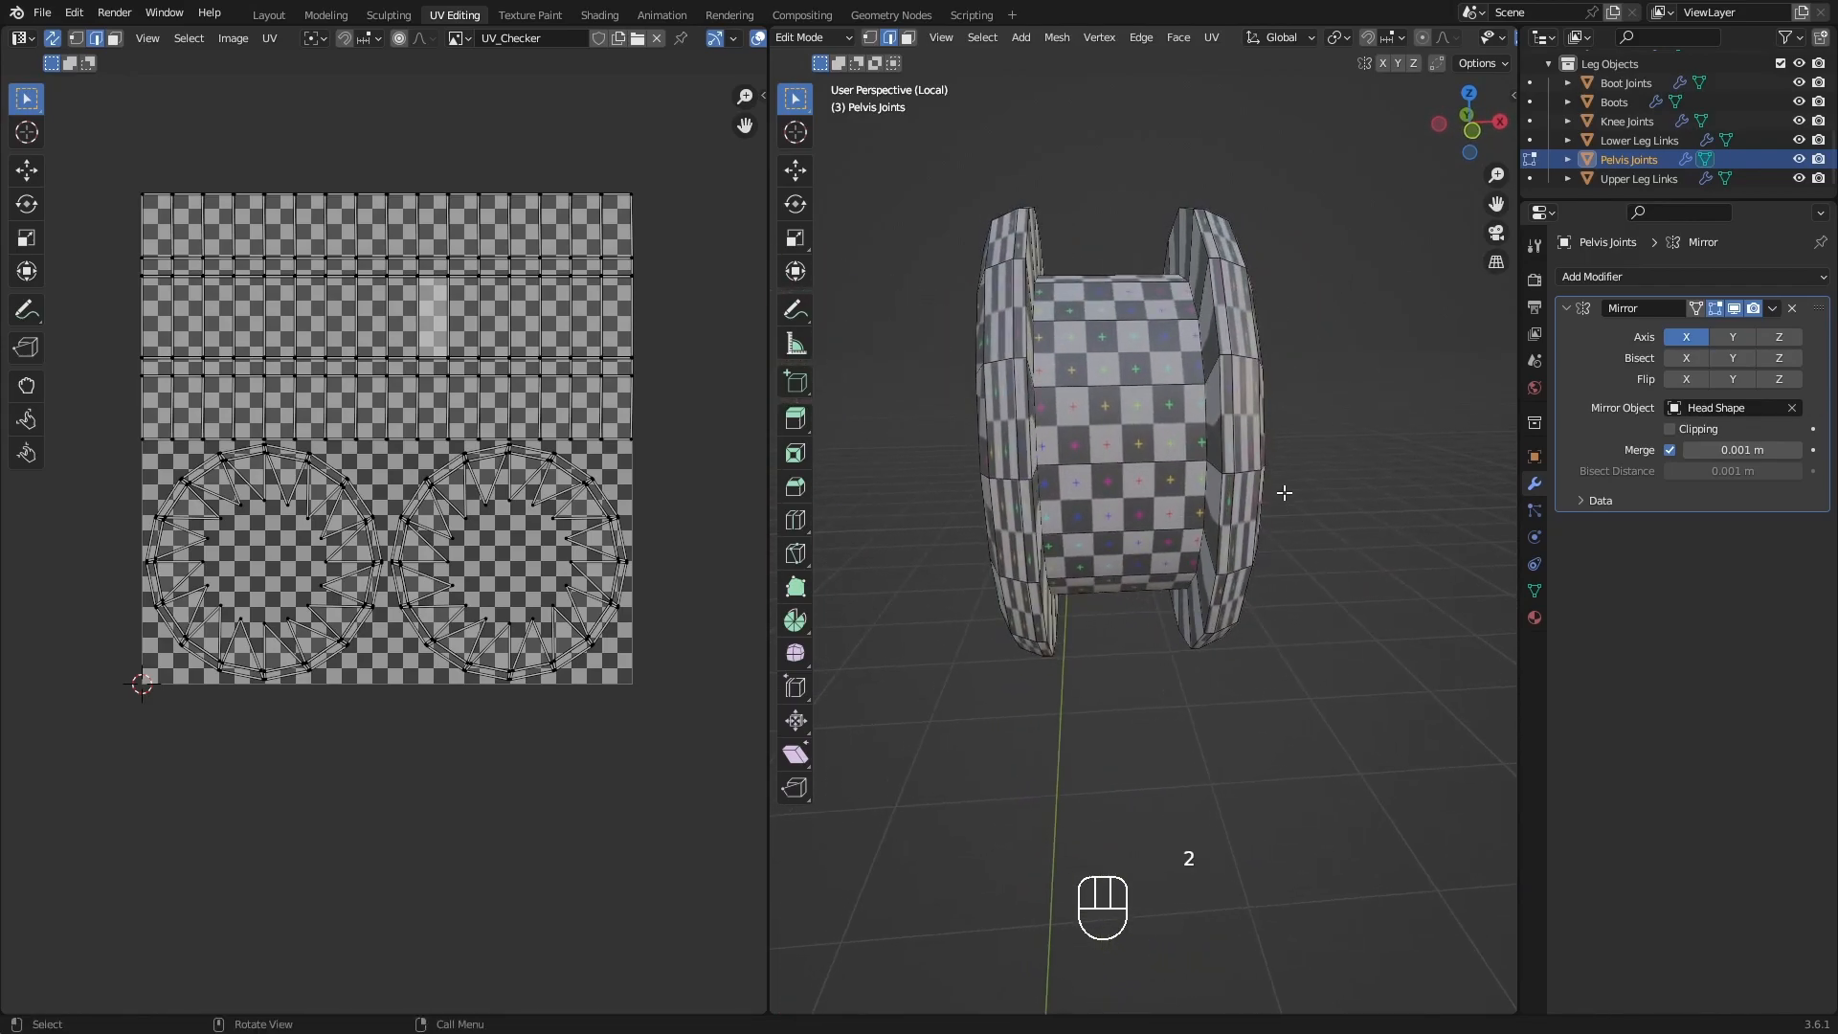
left_click(1231, 399, "alt")
left_click(1229, 402, "alt")
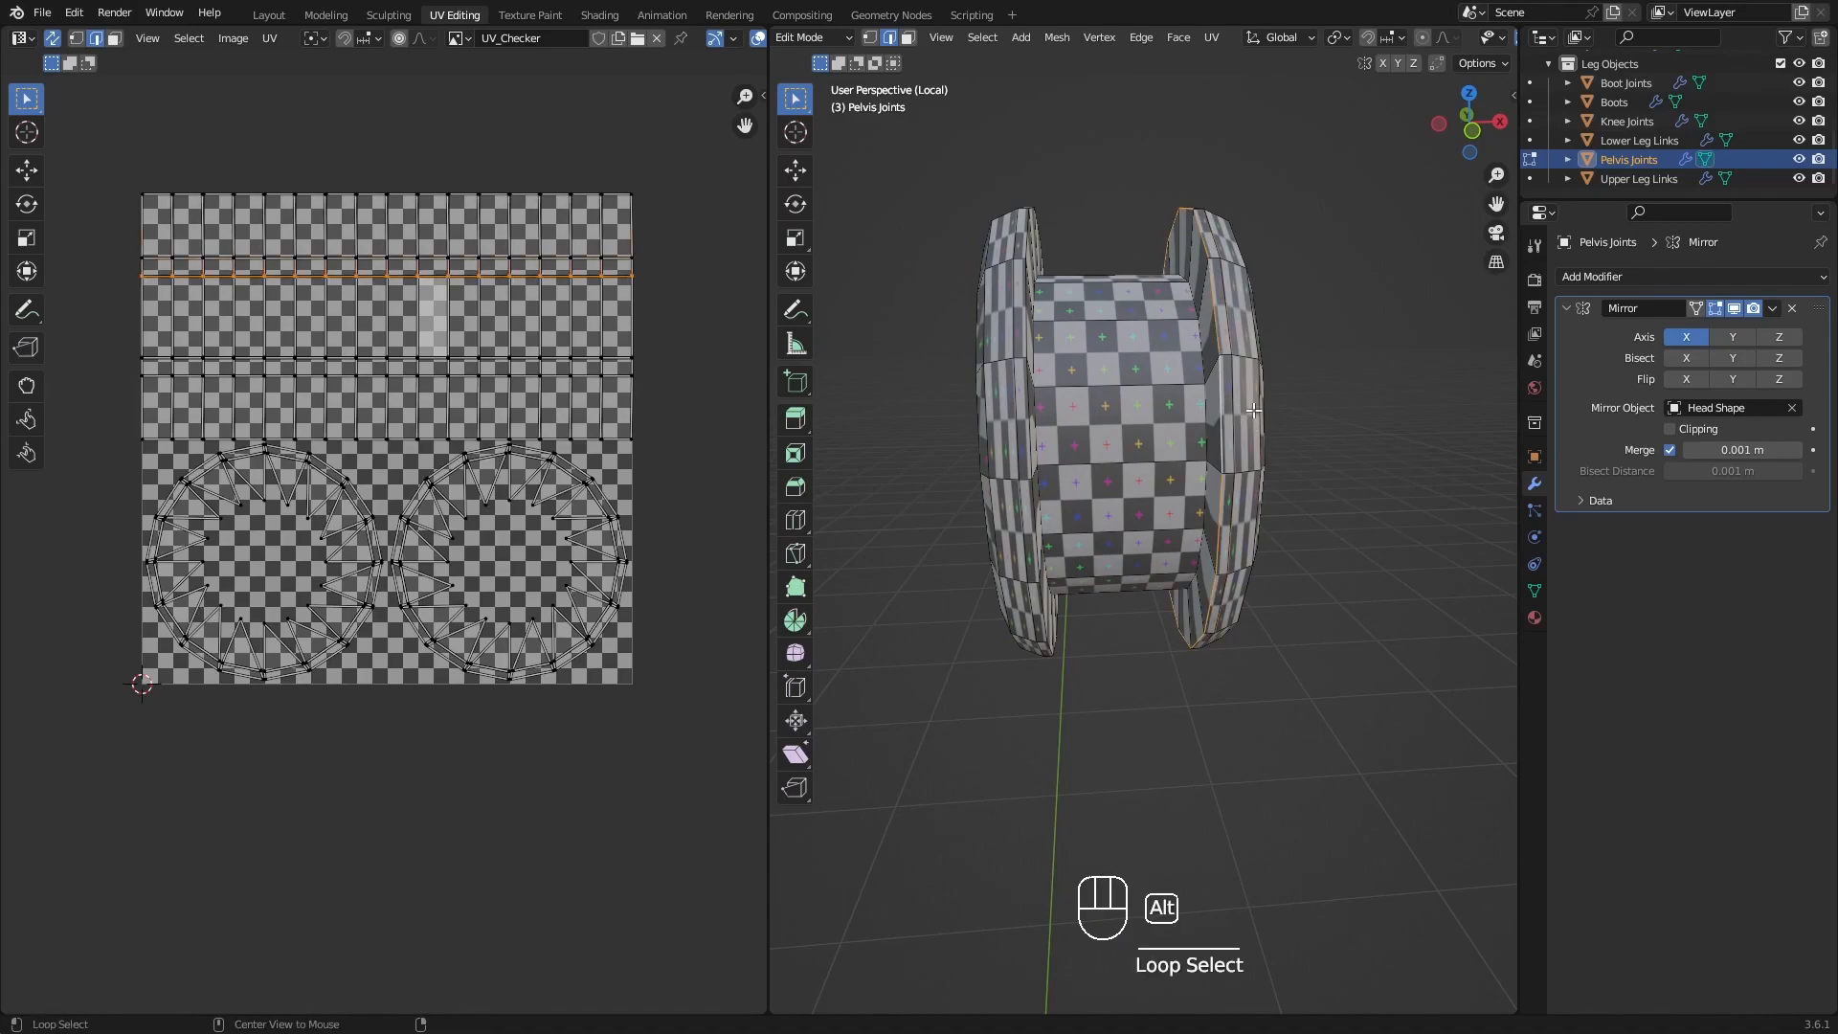
left_click(1037, 406, "alt+shift")
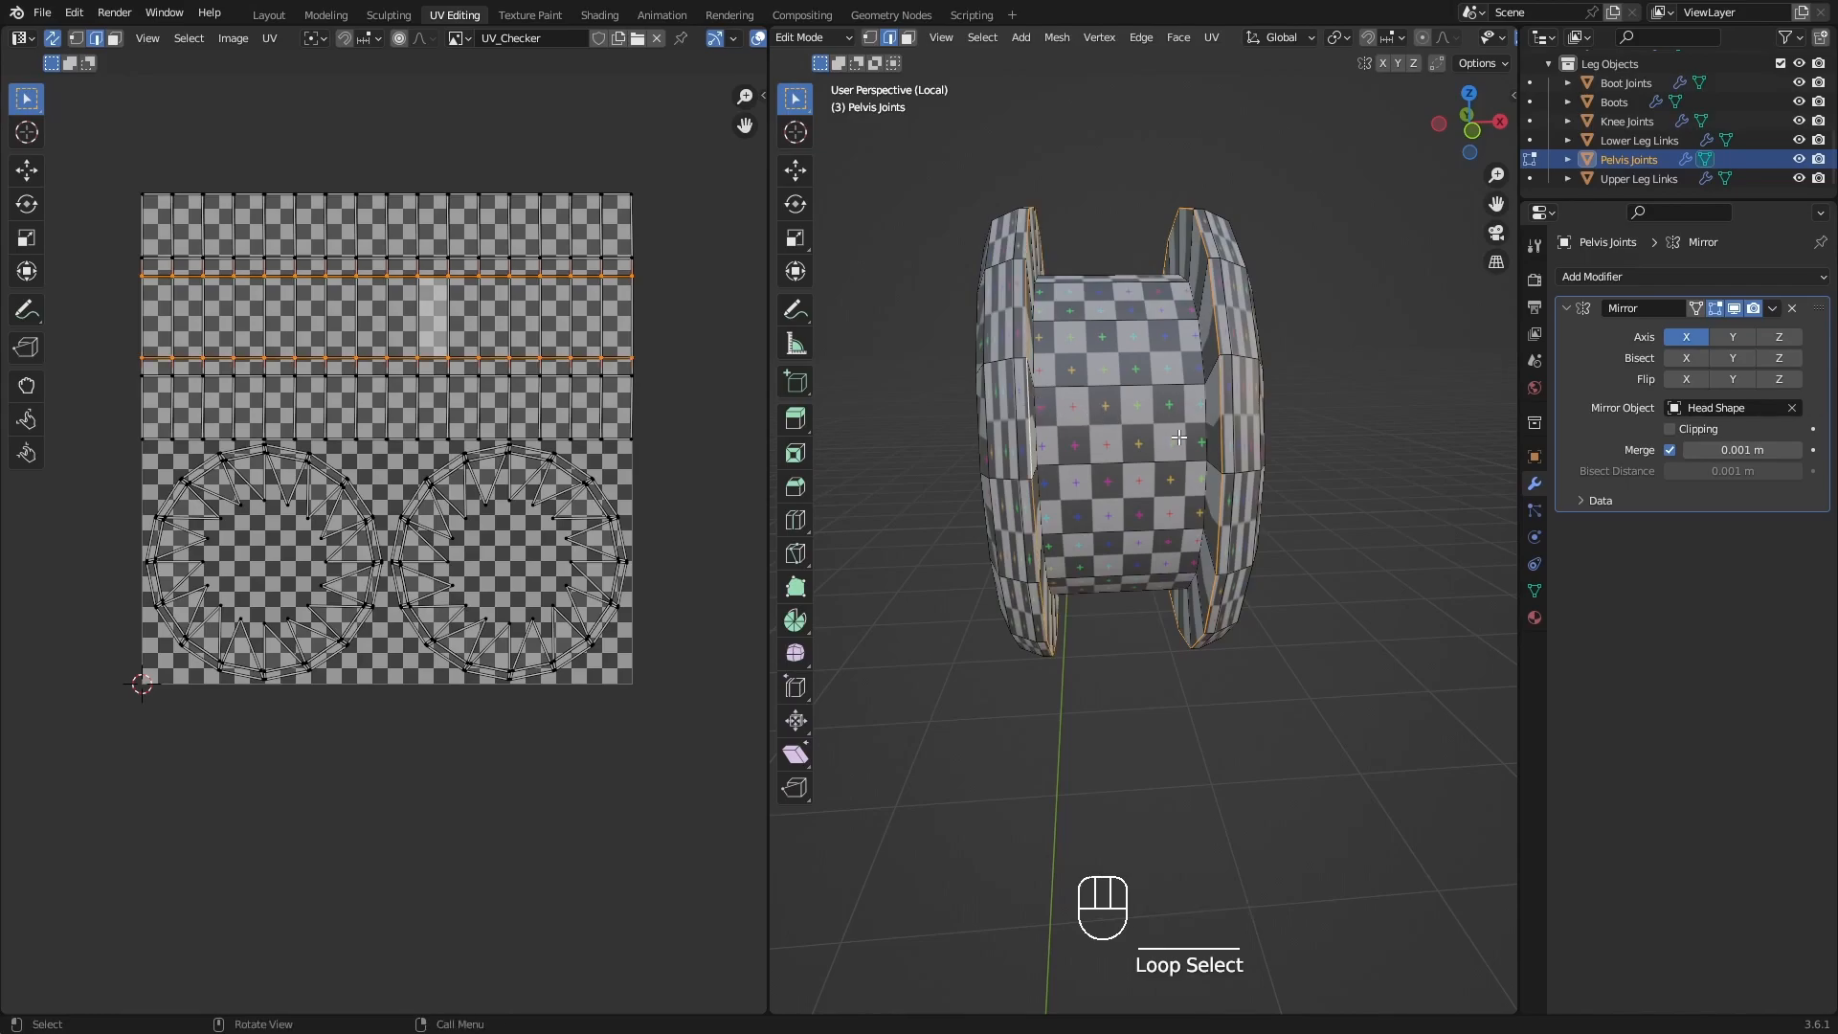
middle_click_drag(1272, 390, 1231, 236)
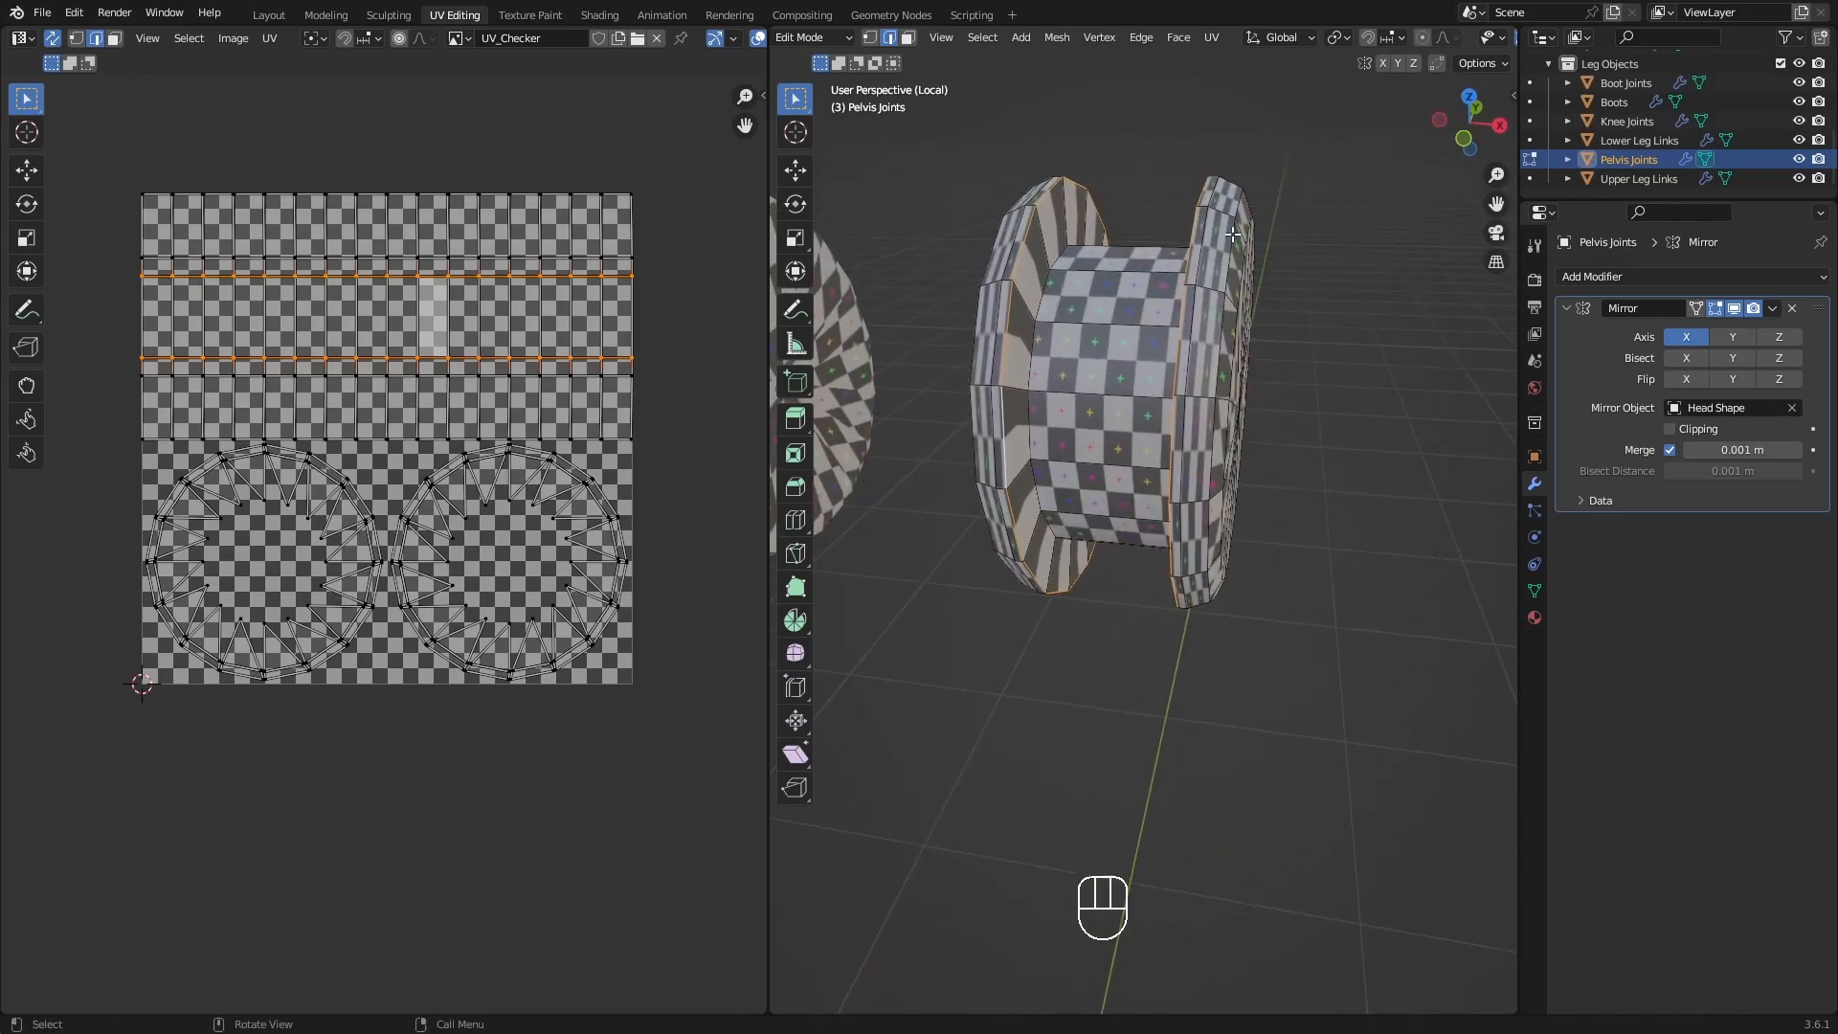
key("q")
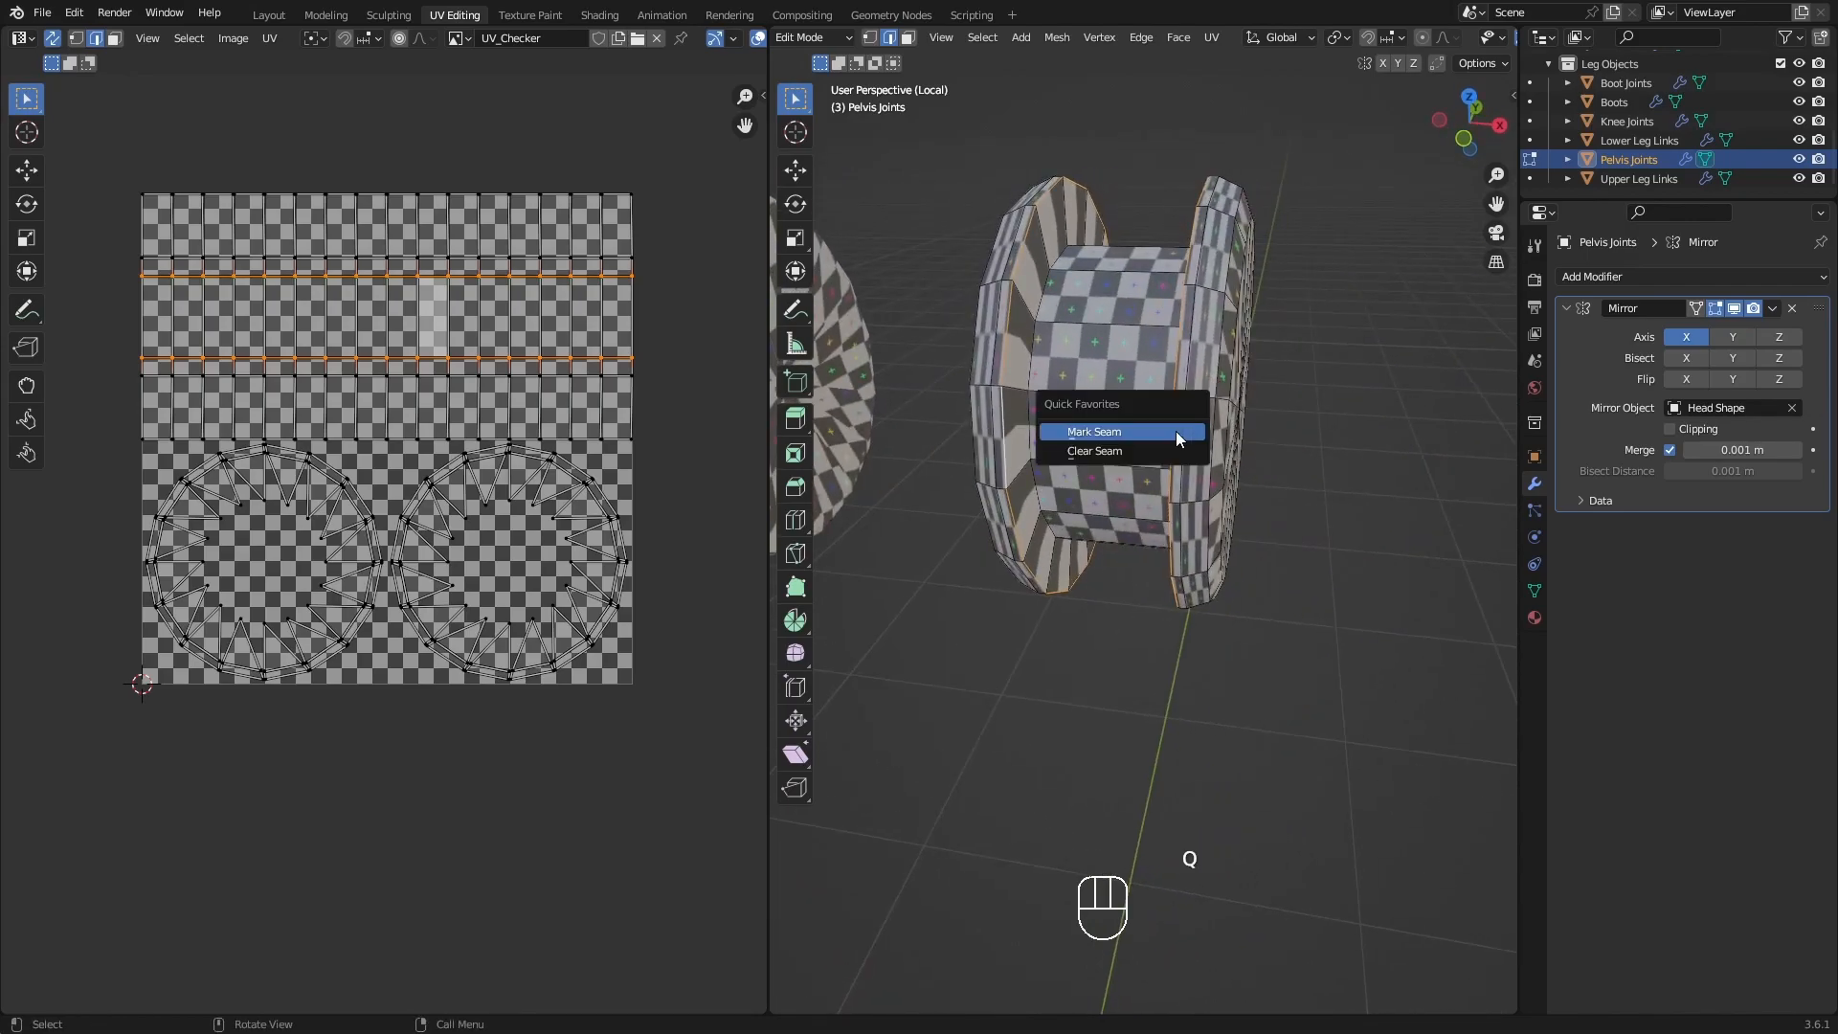
left_click(1175, 431)
Tag a seam path across the pelvis joint's middle cylinder and inner disc faces, connecting the two rim seams.
middle_click_drag(1232, 421, 1319, 345)
middle_click_drag(1161, 437, 1023, 331)
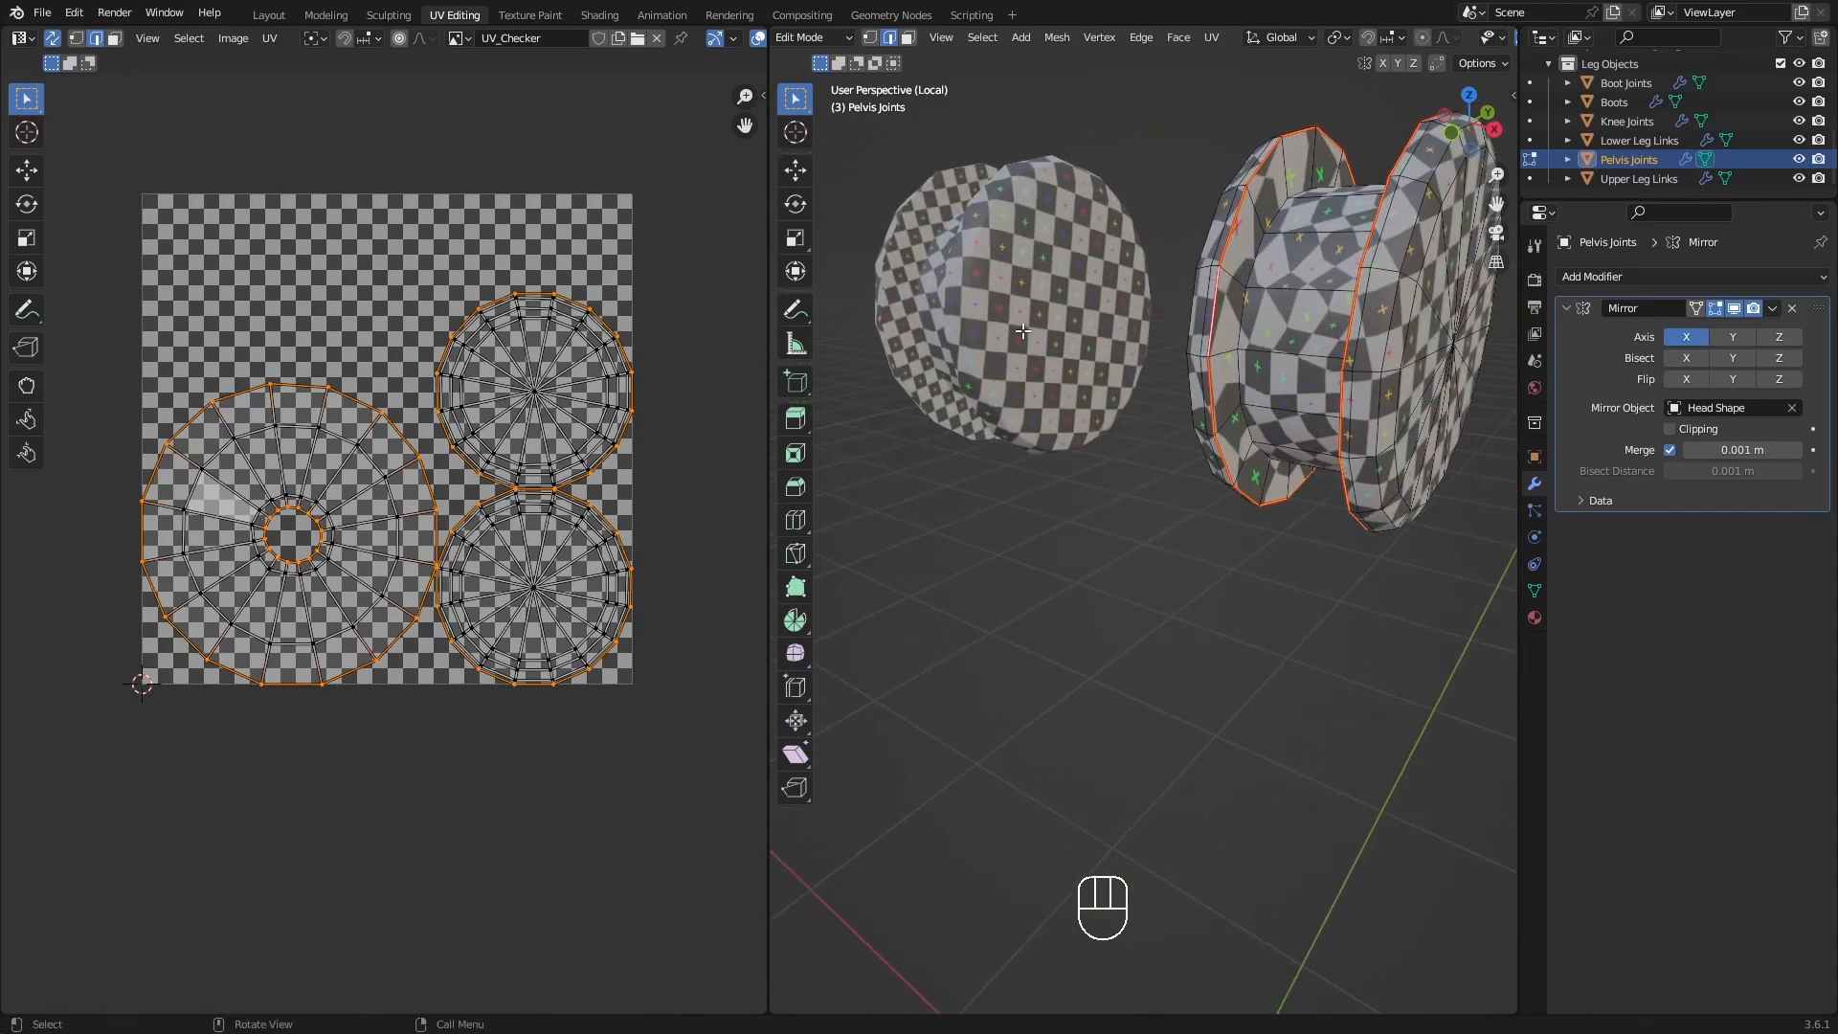
middle_click_drag(1187, 390, 1209, 239)
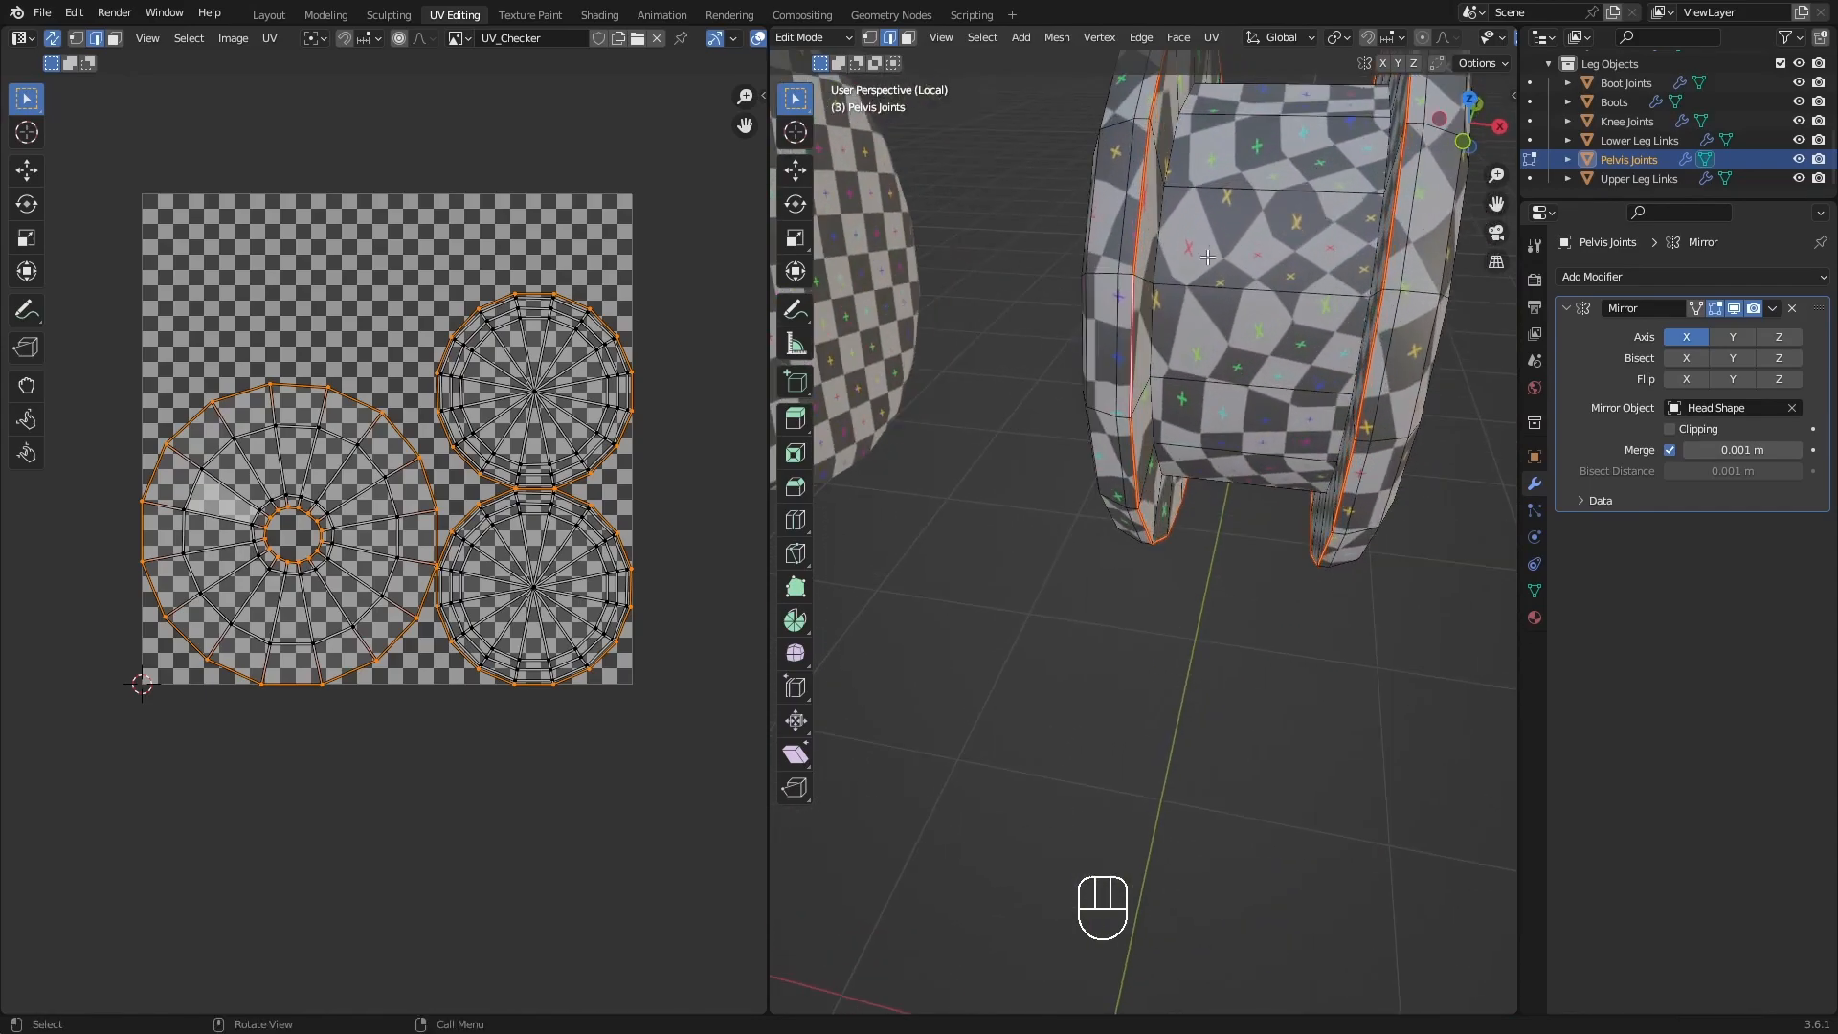
scroll(1348, 286, "down", 4)
middle_click_drag(1348, 286, 1212, 540, "shift")
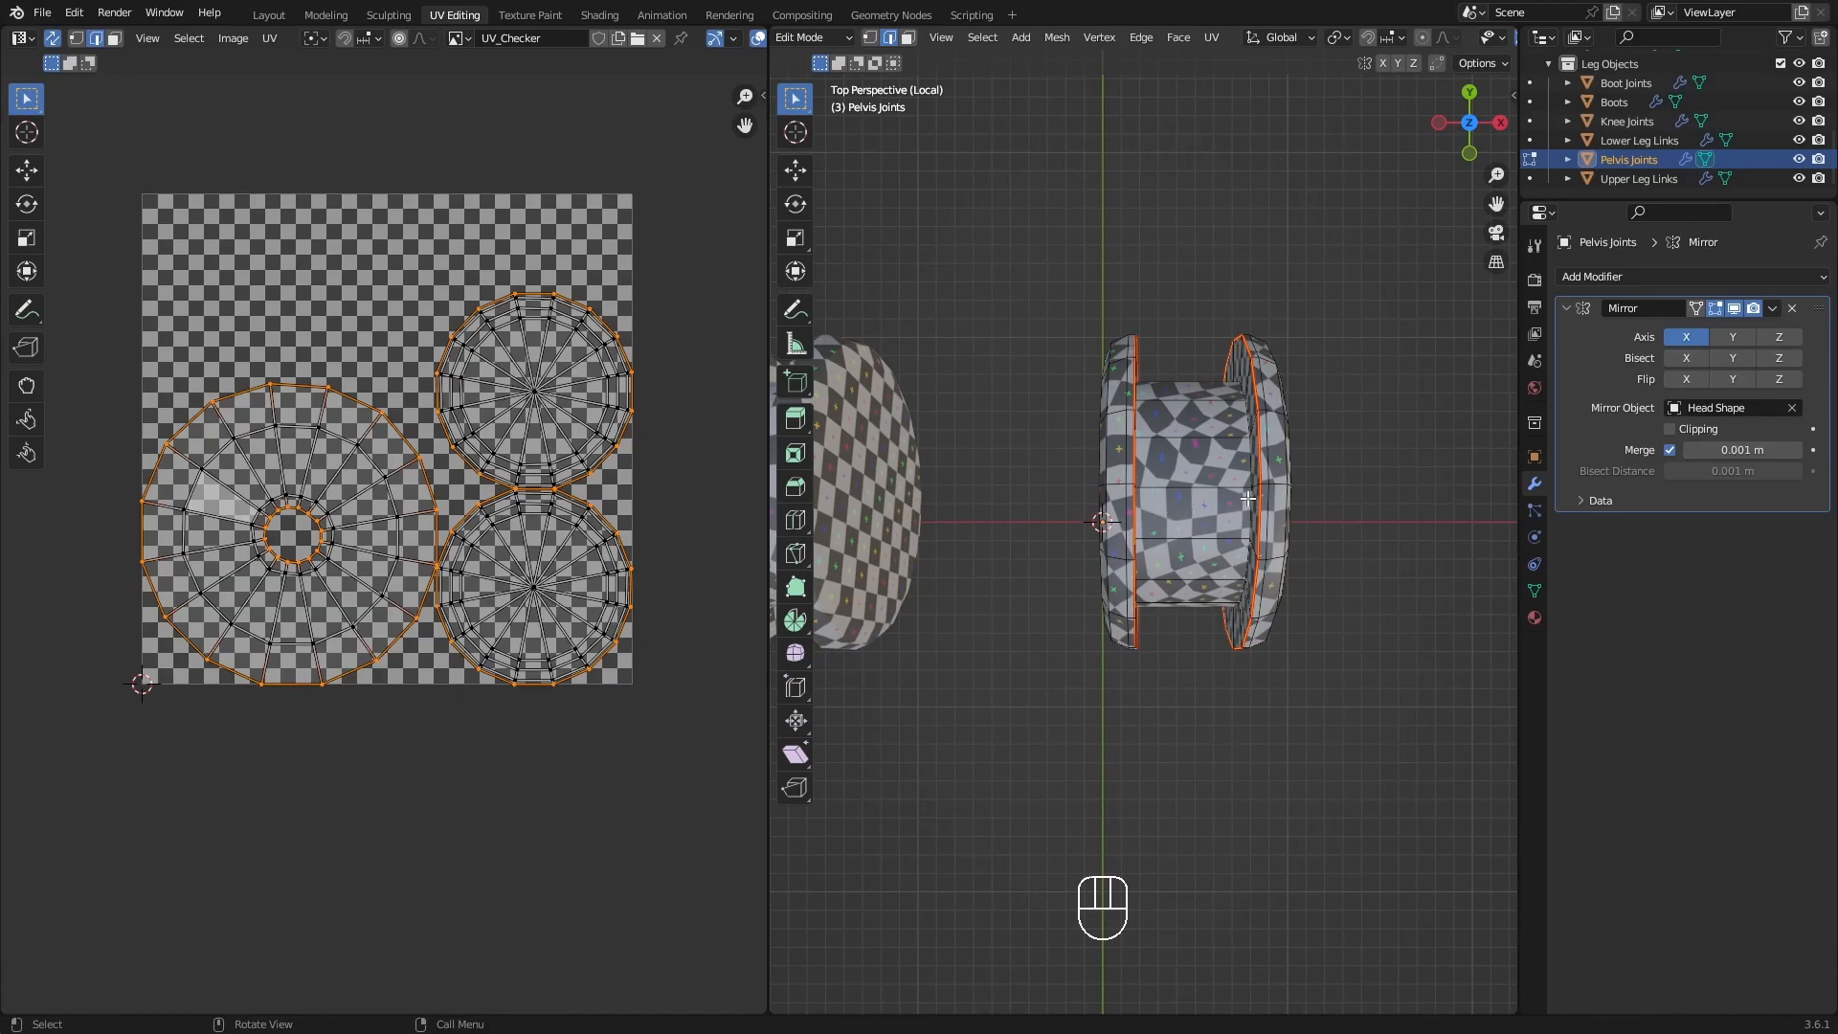
scroll(1243, 496, "up", 2)
middle_click_drag(1243, 497, 1173, 379)
scroll(1173, 379, "up", 3)
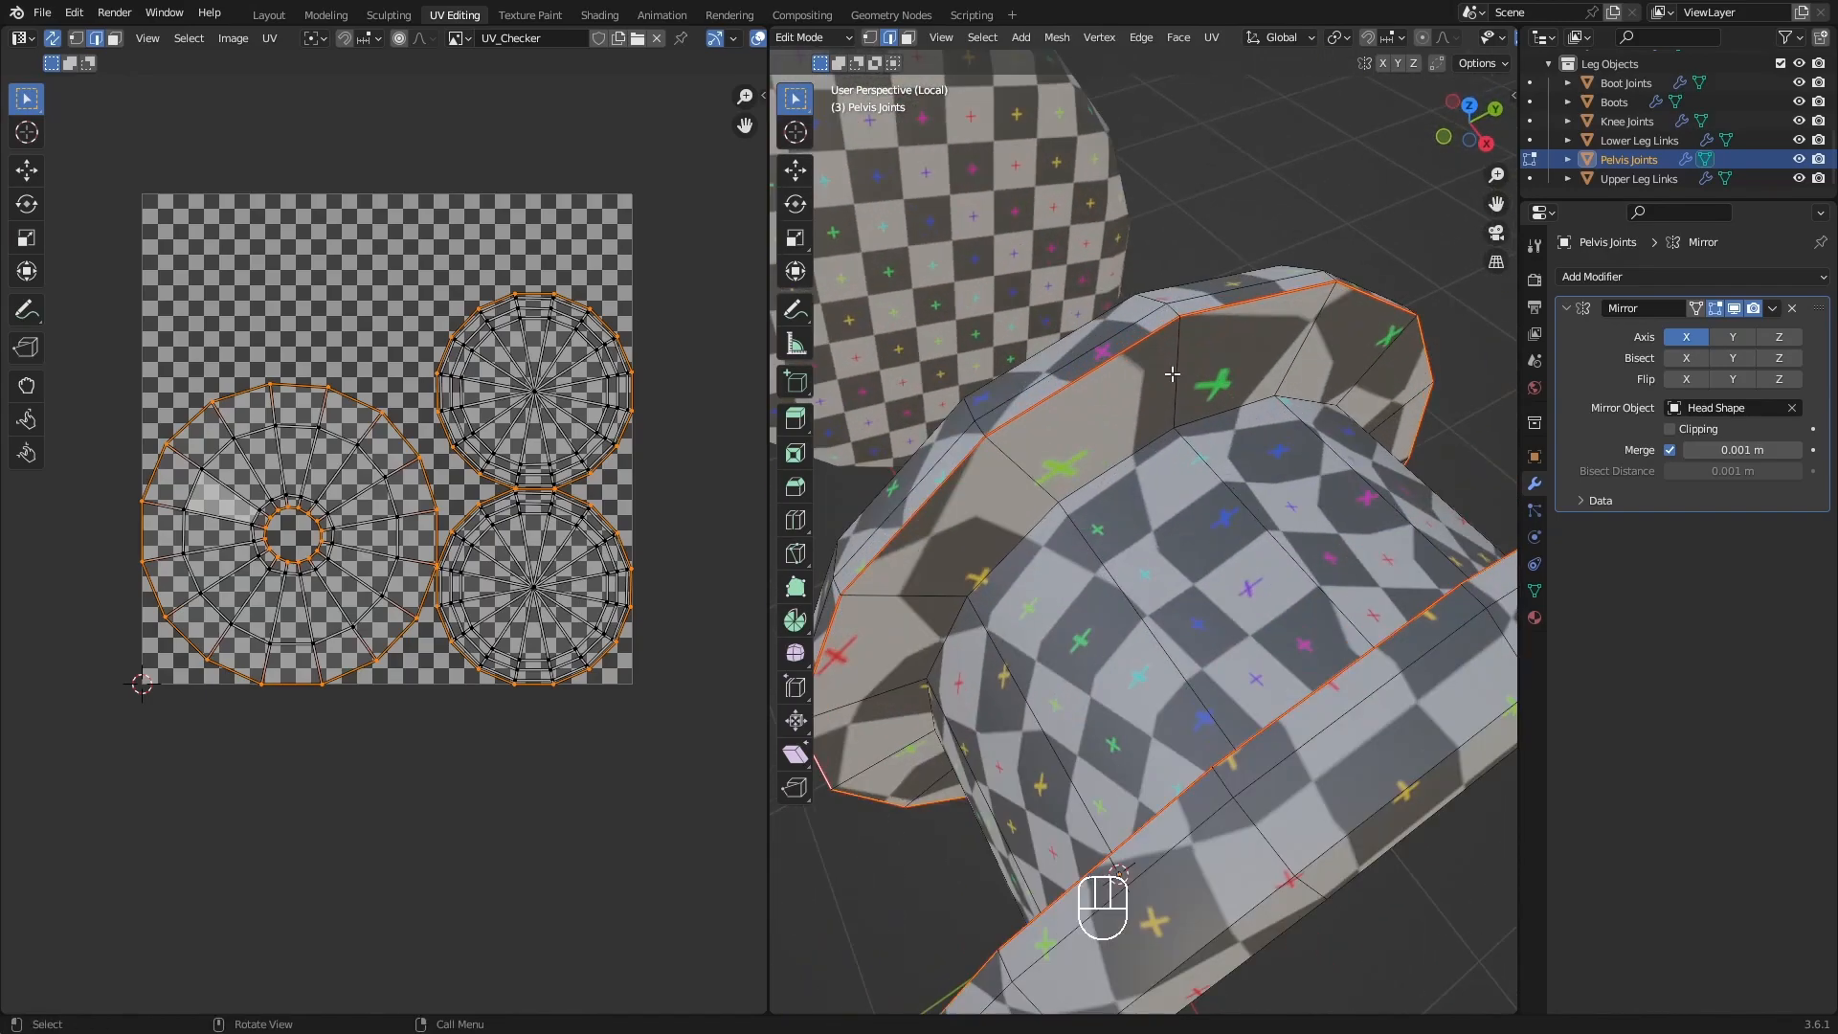
left_click(1177, 367)
middle_click_drag(1165, 357, 1378, 292)
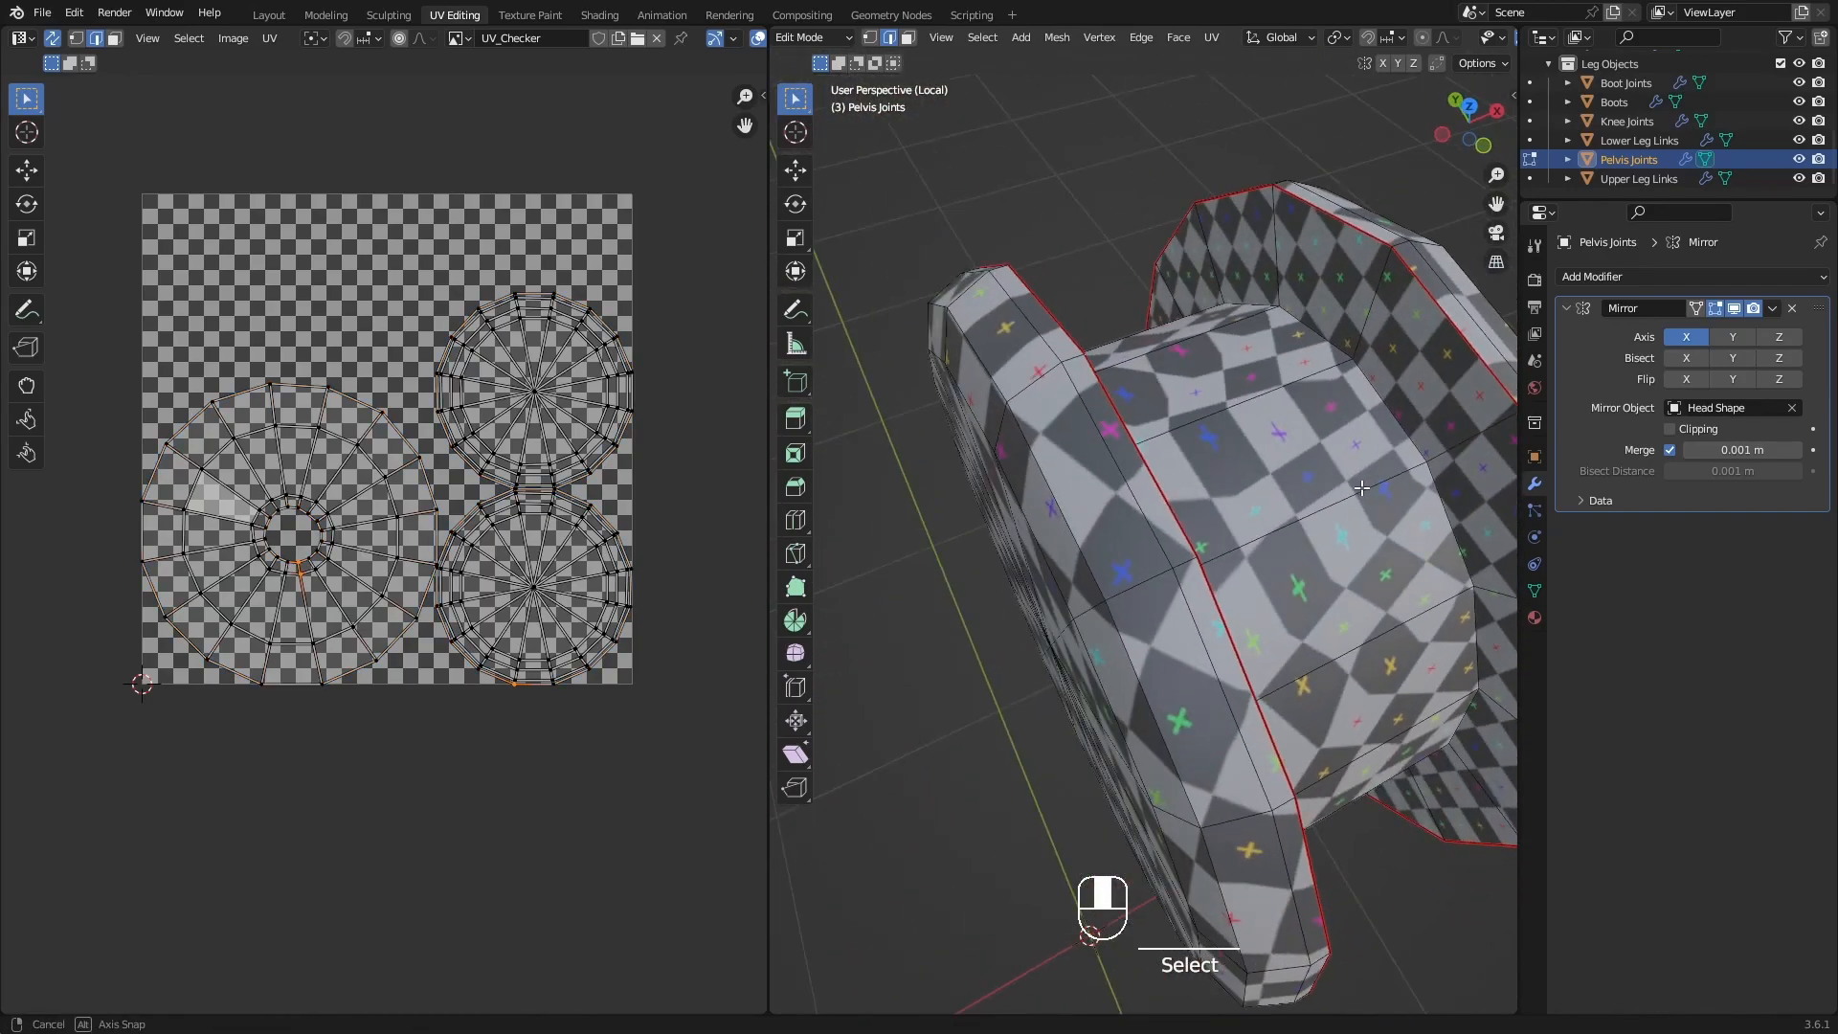
left_click(1383, 283, "ctrl")
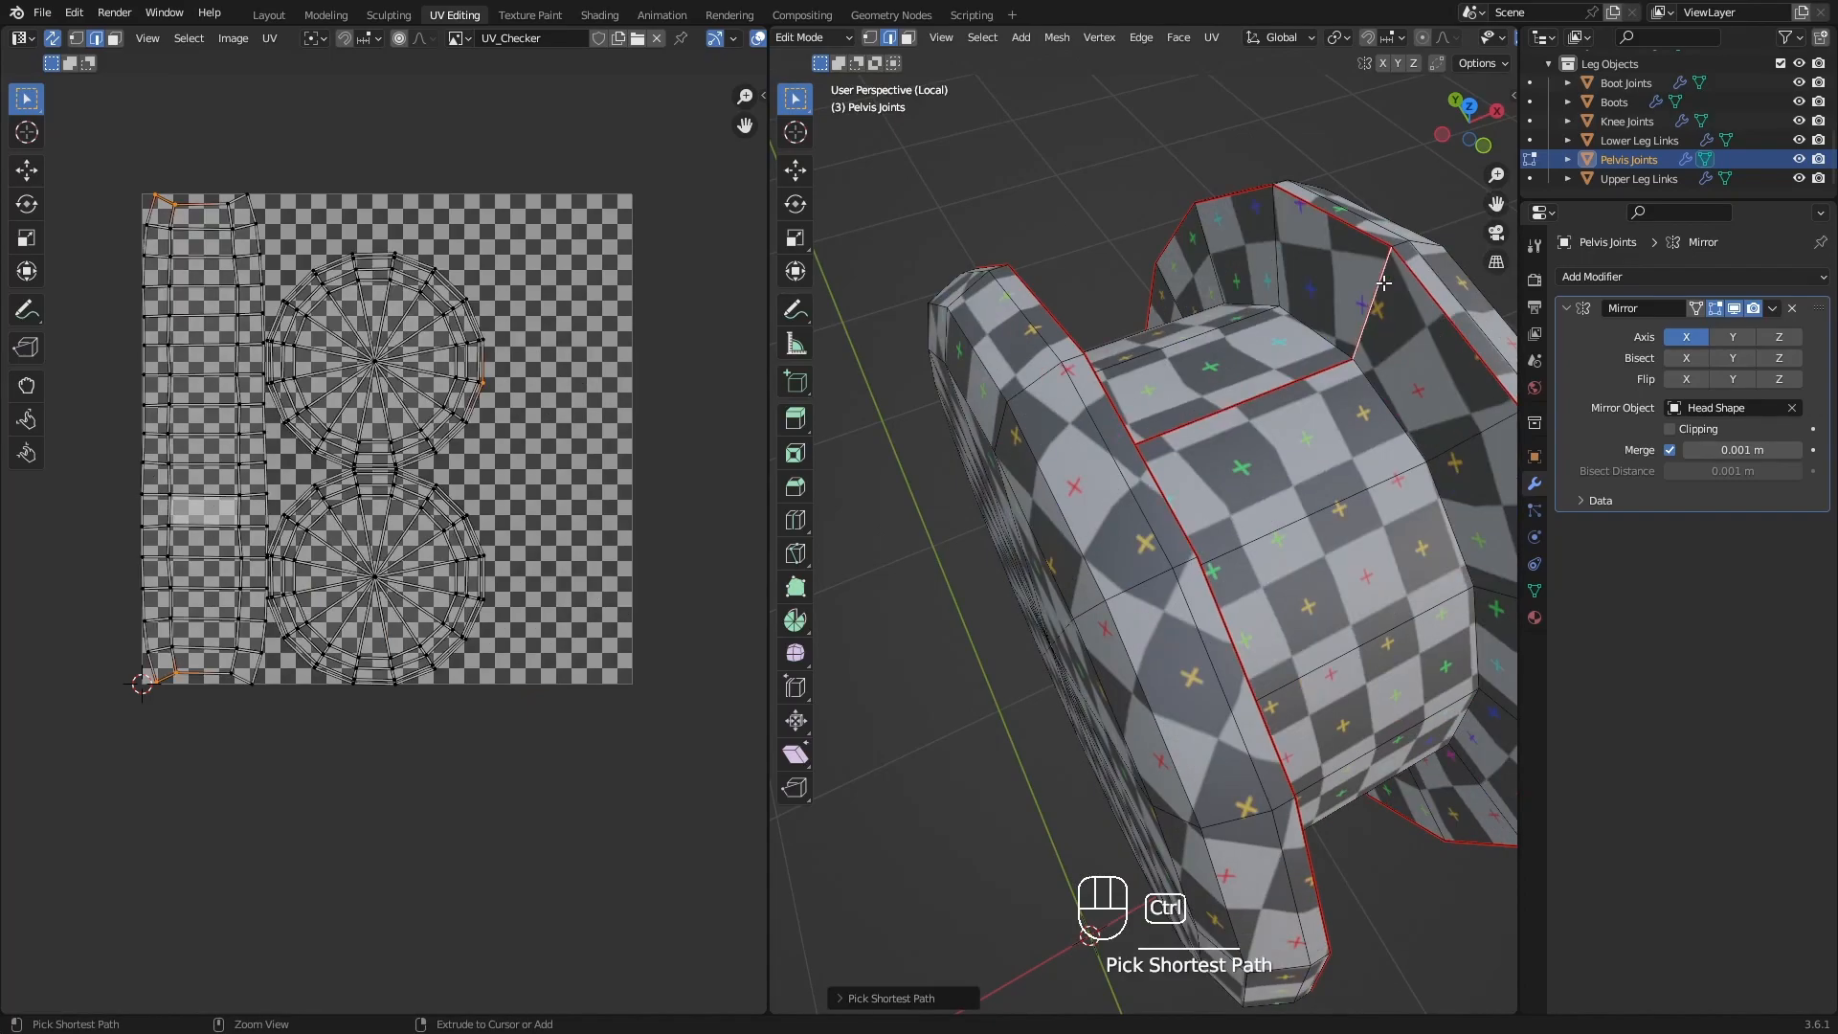
Check the checker pattern around the pelvis joint and leave local view to show the whole robot.
middle_click_drag(1383, 283, 1225, 278)
middle_click_drag(1433, 437, 1184, 488)
middle_click_drag(1152, 589, 1121, 549)
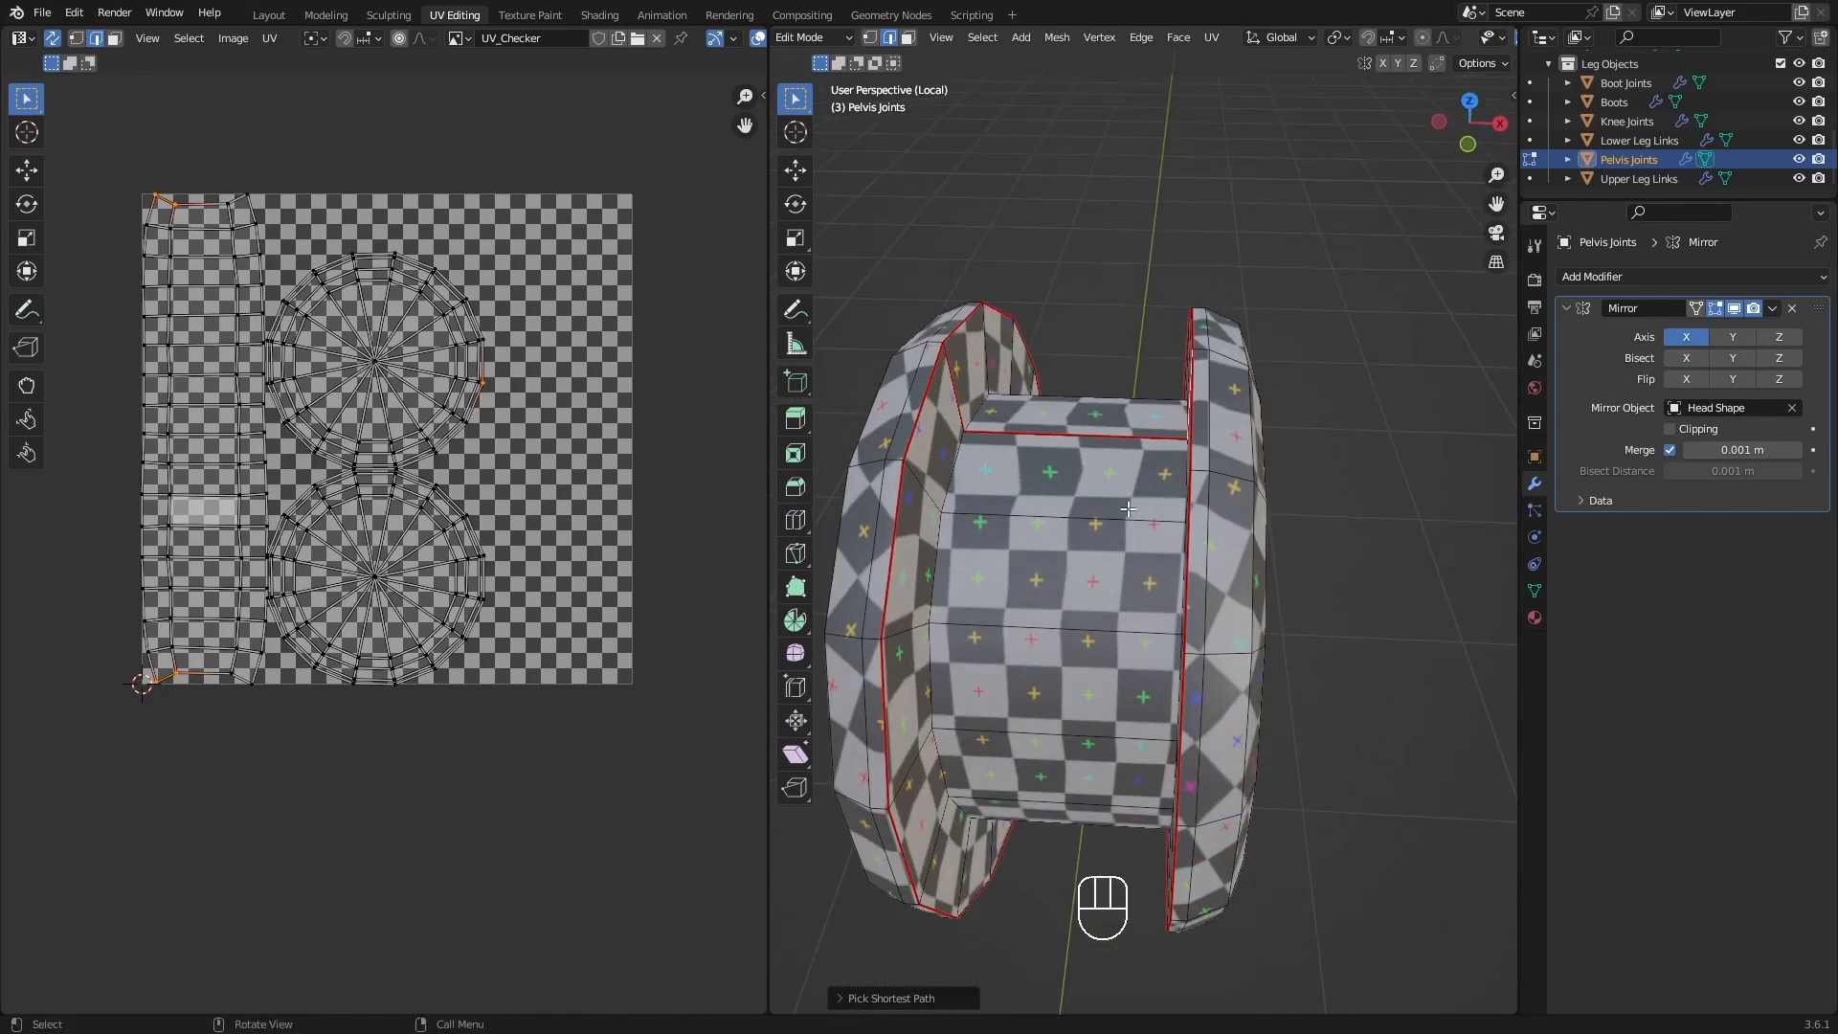
scroll(1111, 566, "down", 3)
middle_click_drag(1130, 638, 1144, 502)
middle_click_drag(1094, 757, 1176, 652, "shift")
scroll(1173, 627, "down", 4)
middle_click_drag(1169, 566, 1162, 635, "shift")
key("KP_Divide")
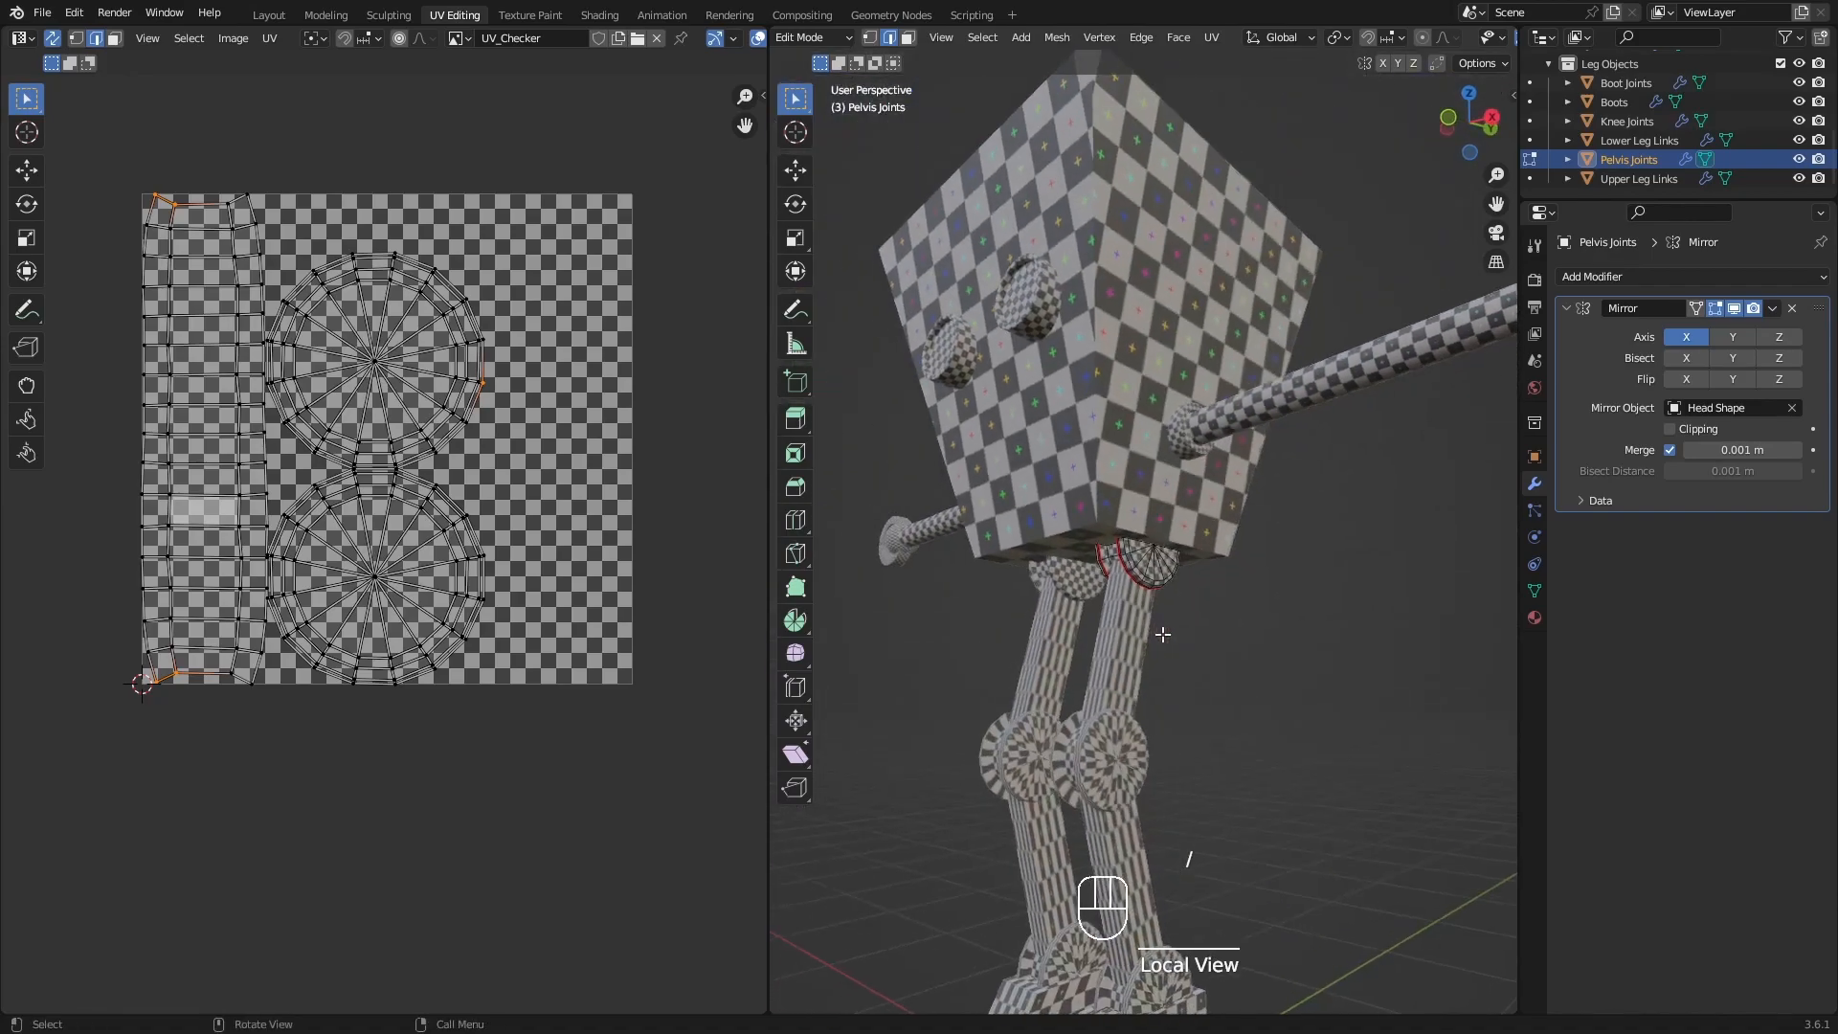
middle_click_drag(1116, 522, 1216, 517)
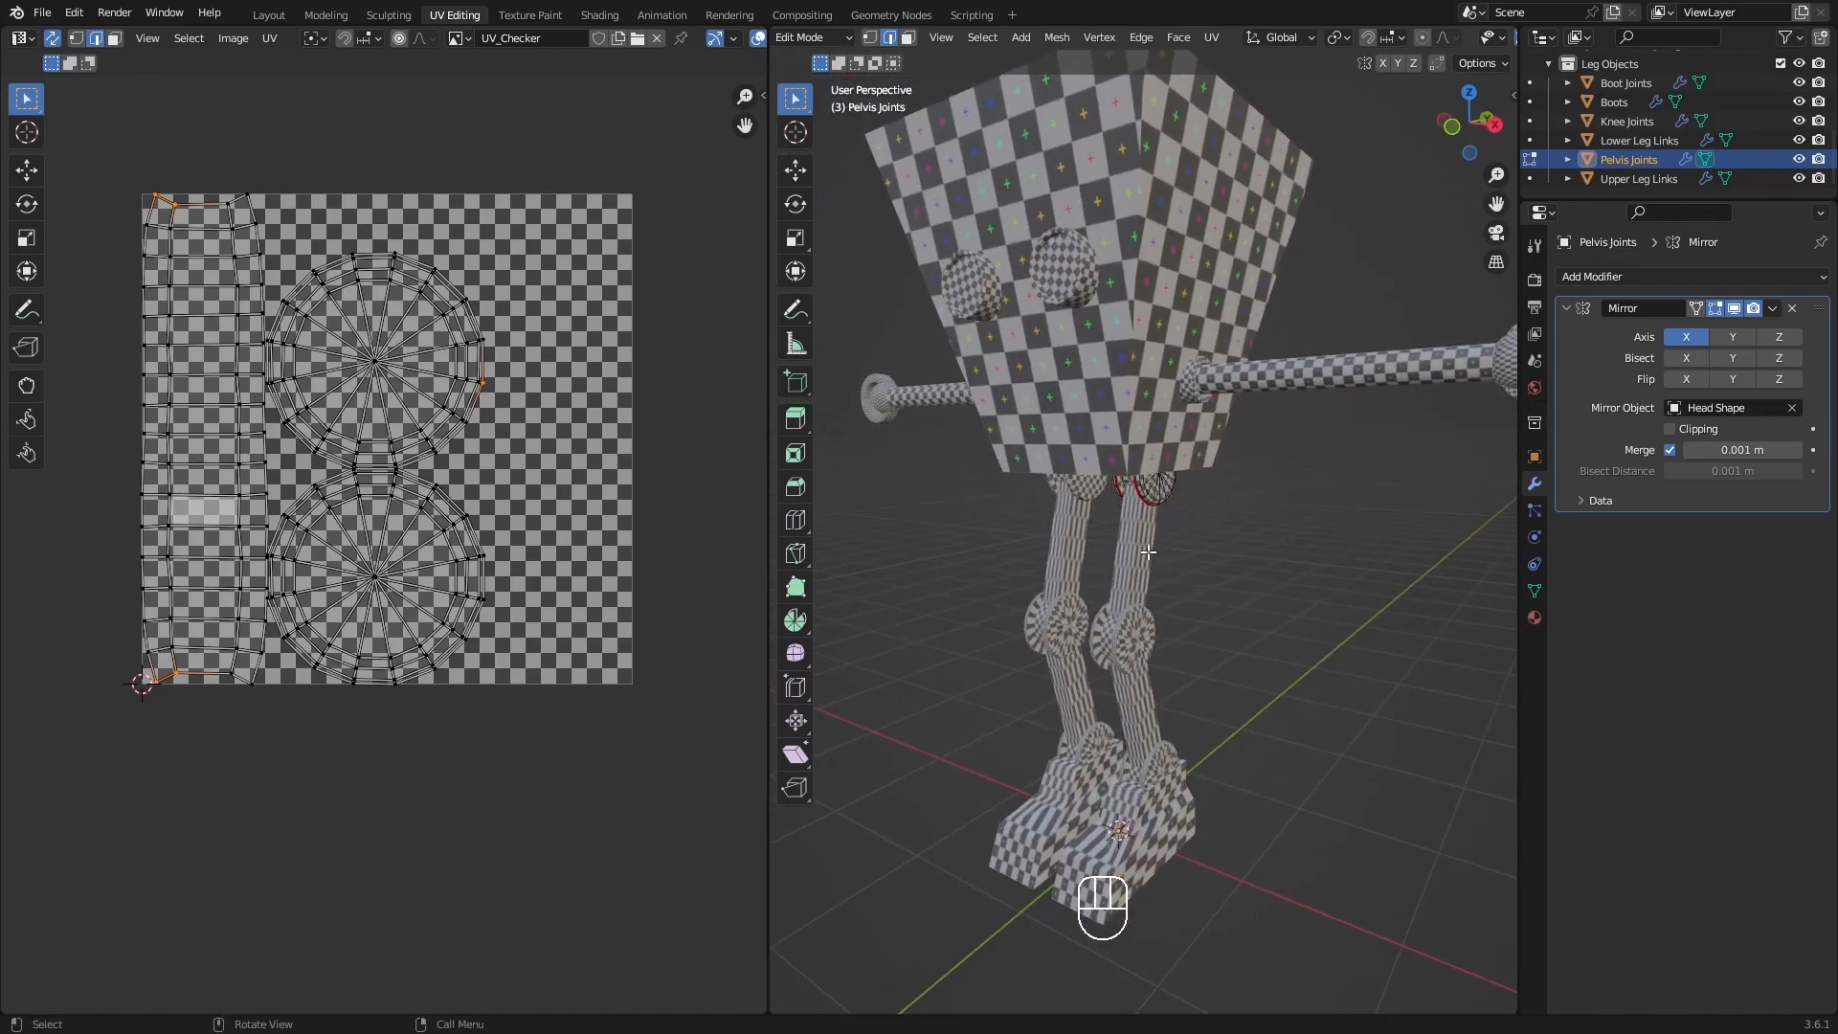
Switch editing from Pelvis Joints to Upper Leg Links and isolate the links in local view.
left_click(1529, 178)
middle_click_drag(1168, 492, 1104, 534)
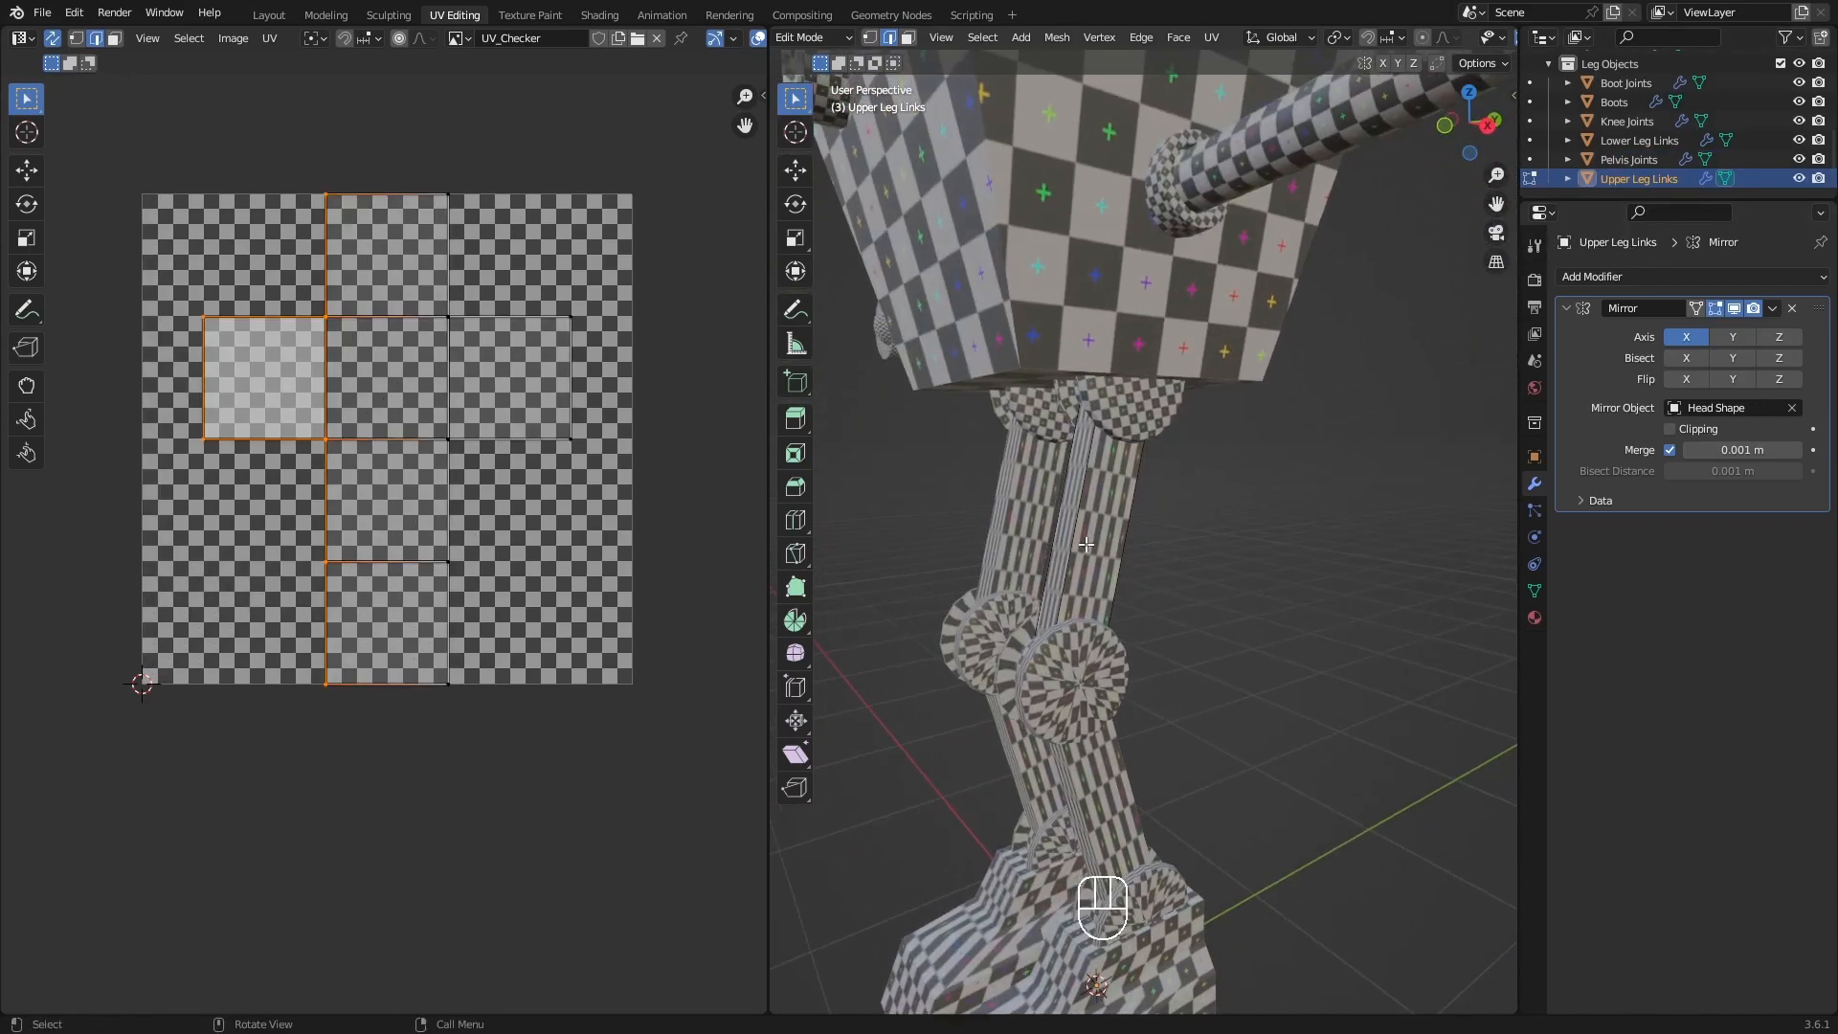
middle_click_drag(1118, 541, 1087, 469)
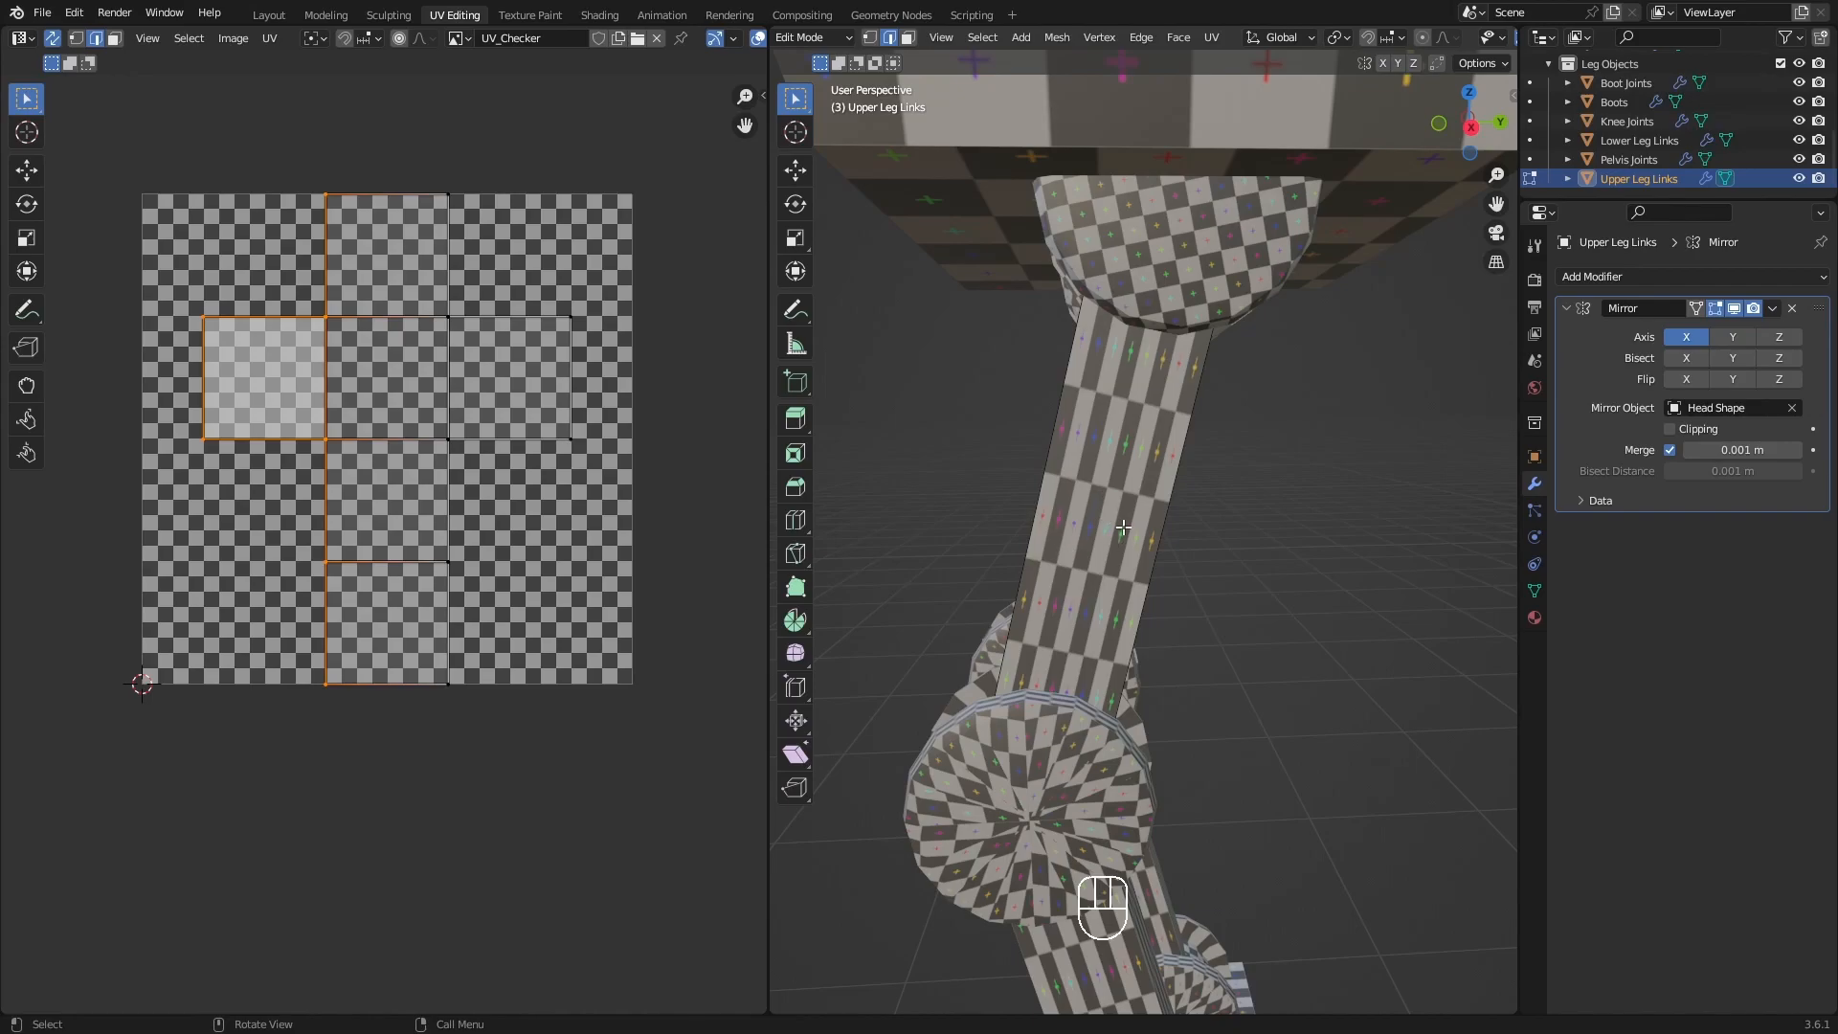
middle_click_drag(1092, 515, 1089, 602)
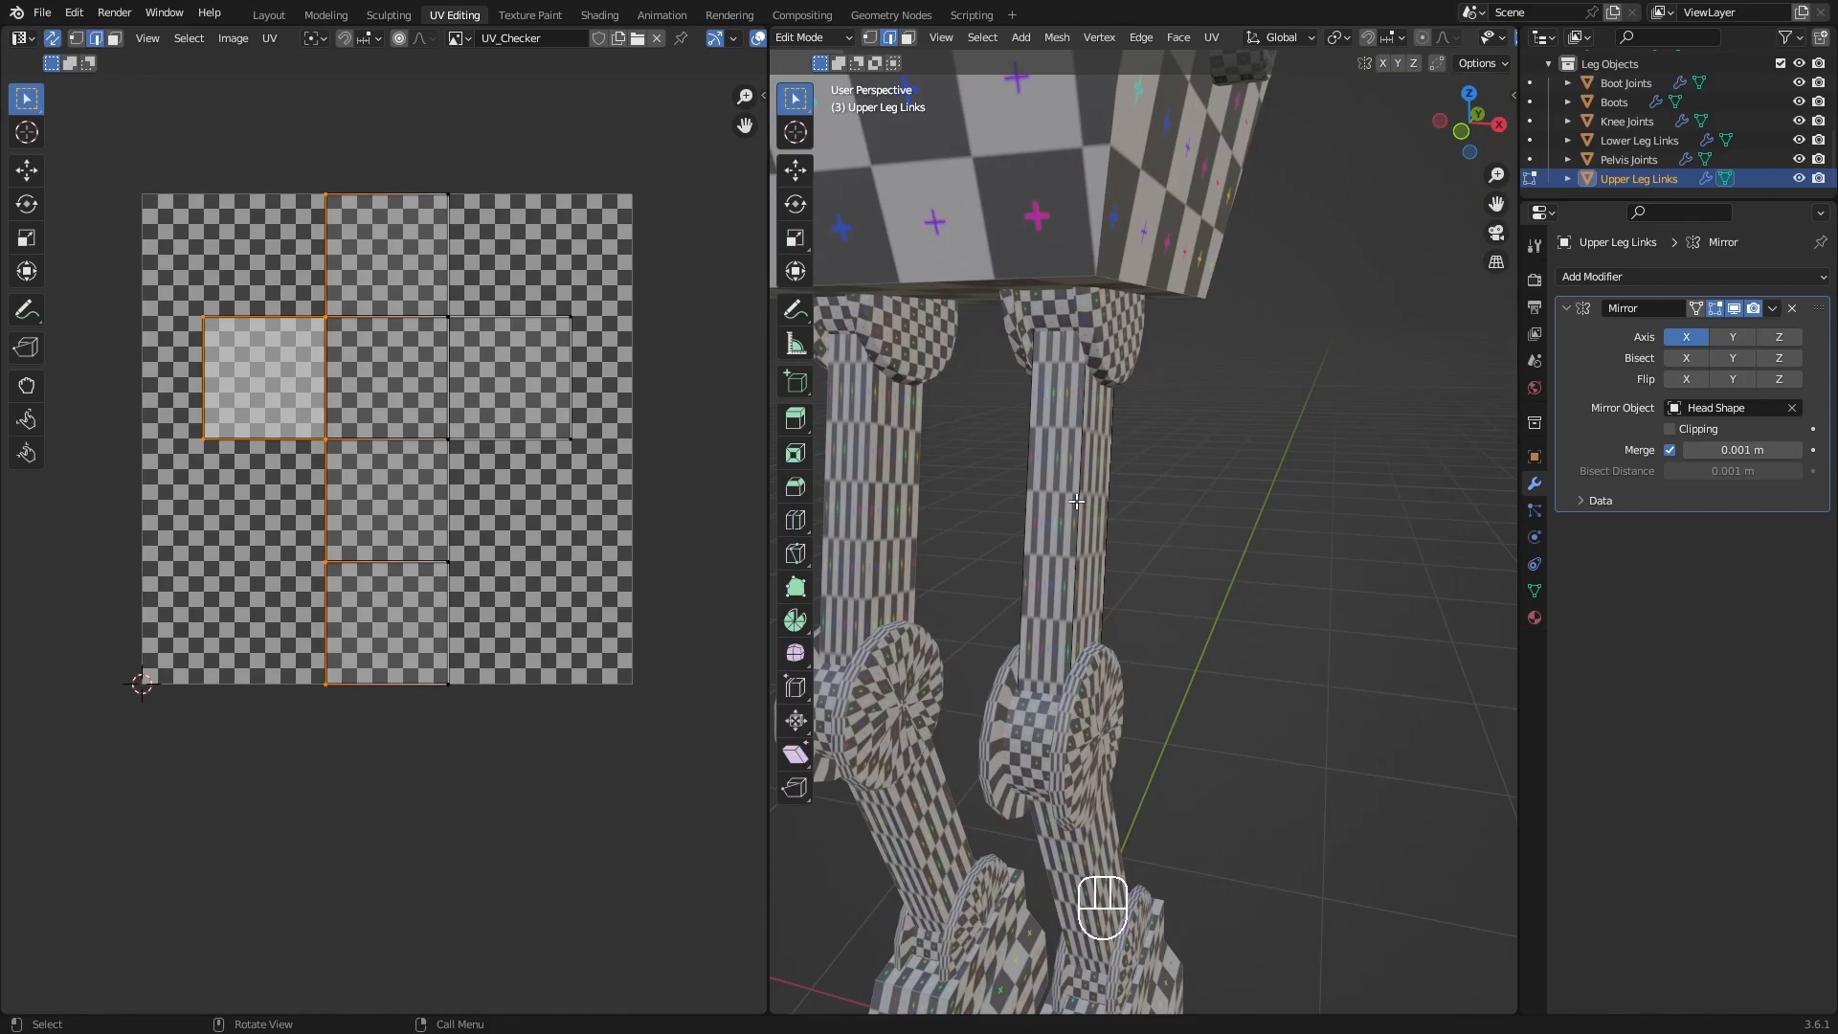
key("slash")
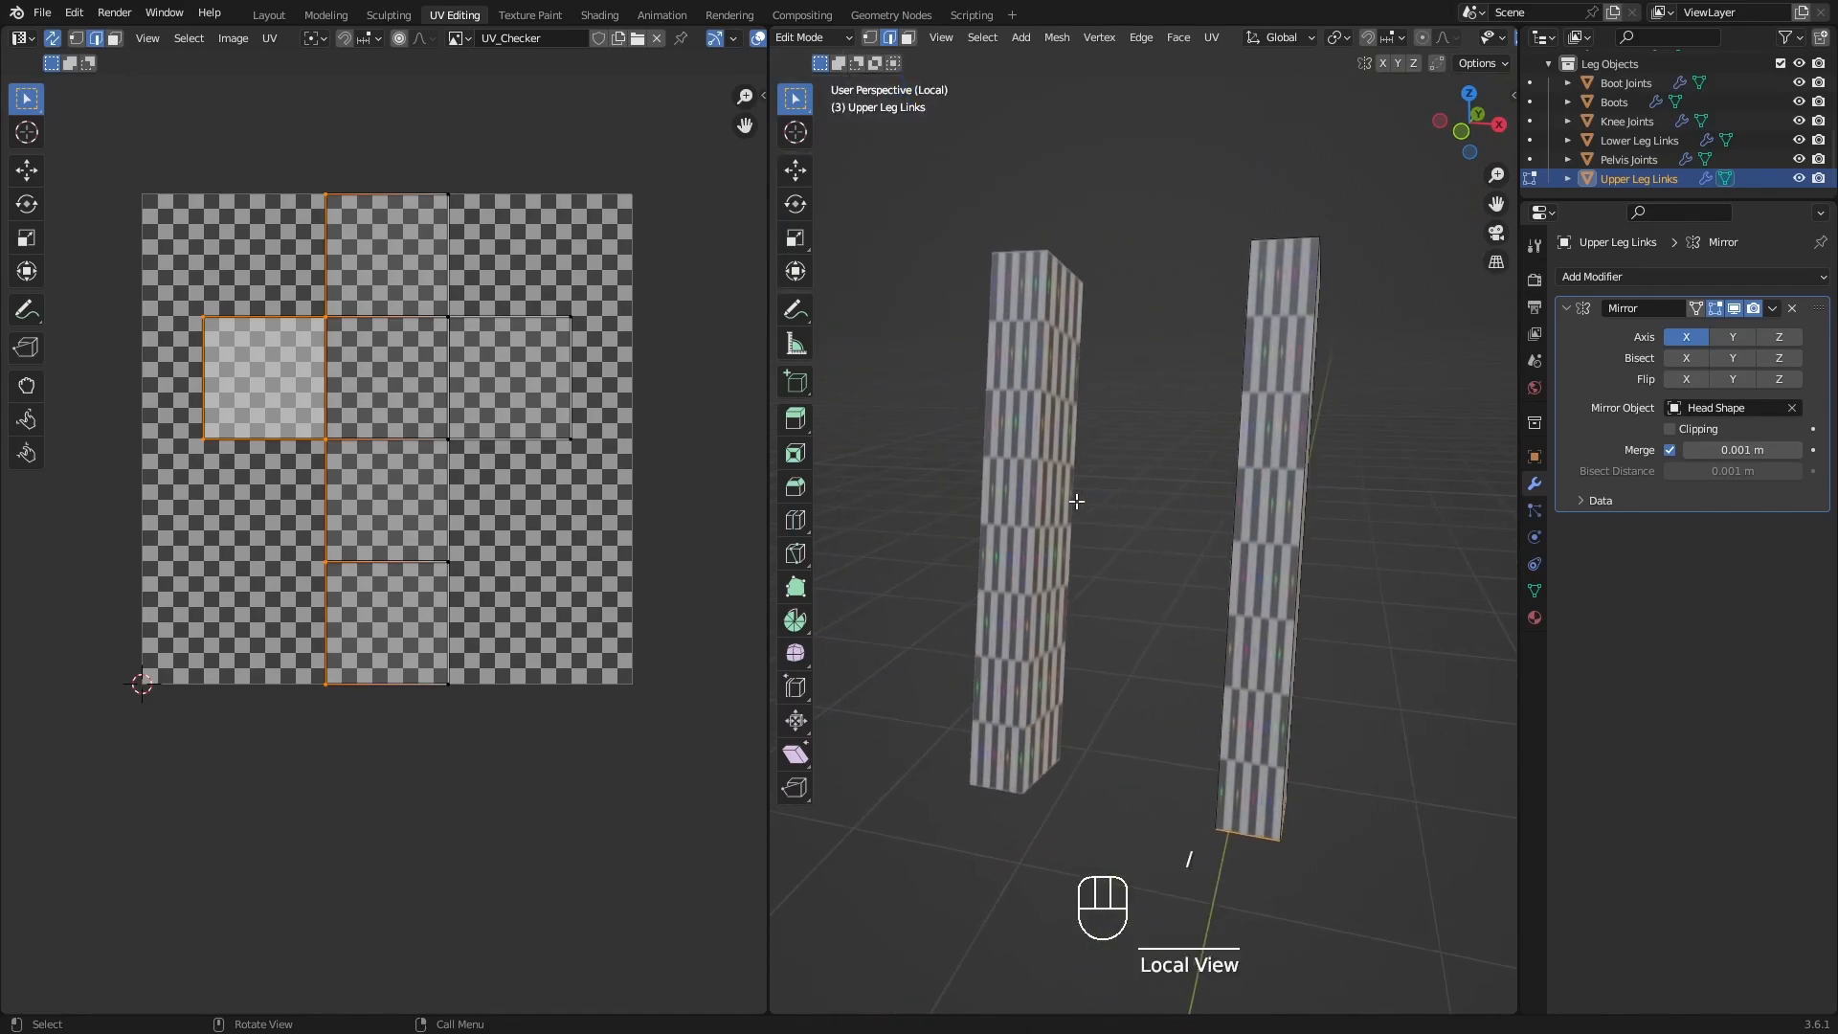
In face selection, pick the bottom and top end faces of the upper leg link and mark seams around them.
middle_click_drag(1279, 646, 1131, 579, "shift")
middle_click_drag(1133, 654, 1145, 534)
key("3")
left_click(1091, 772)
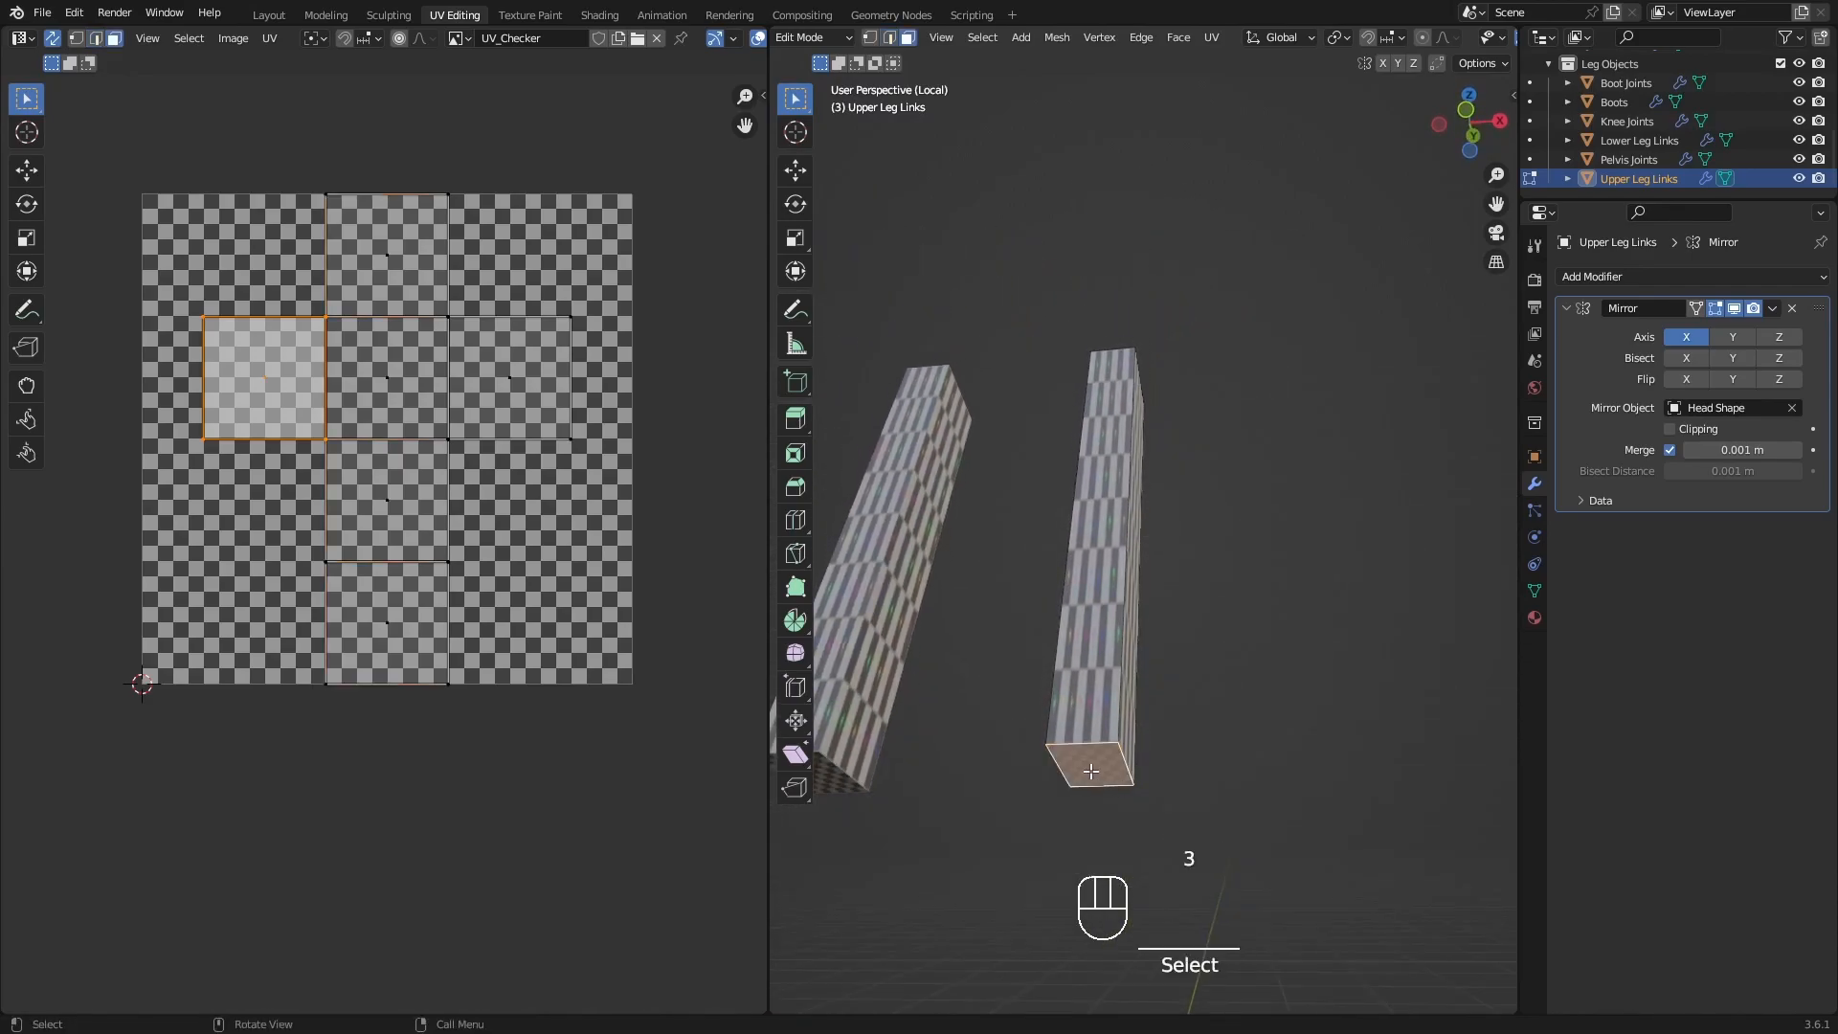
middle_click_drag(1126, 713, 1157, 691)
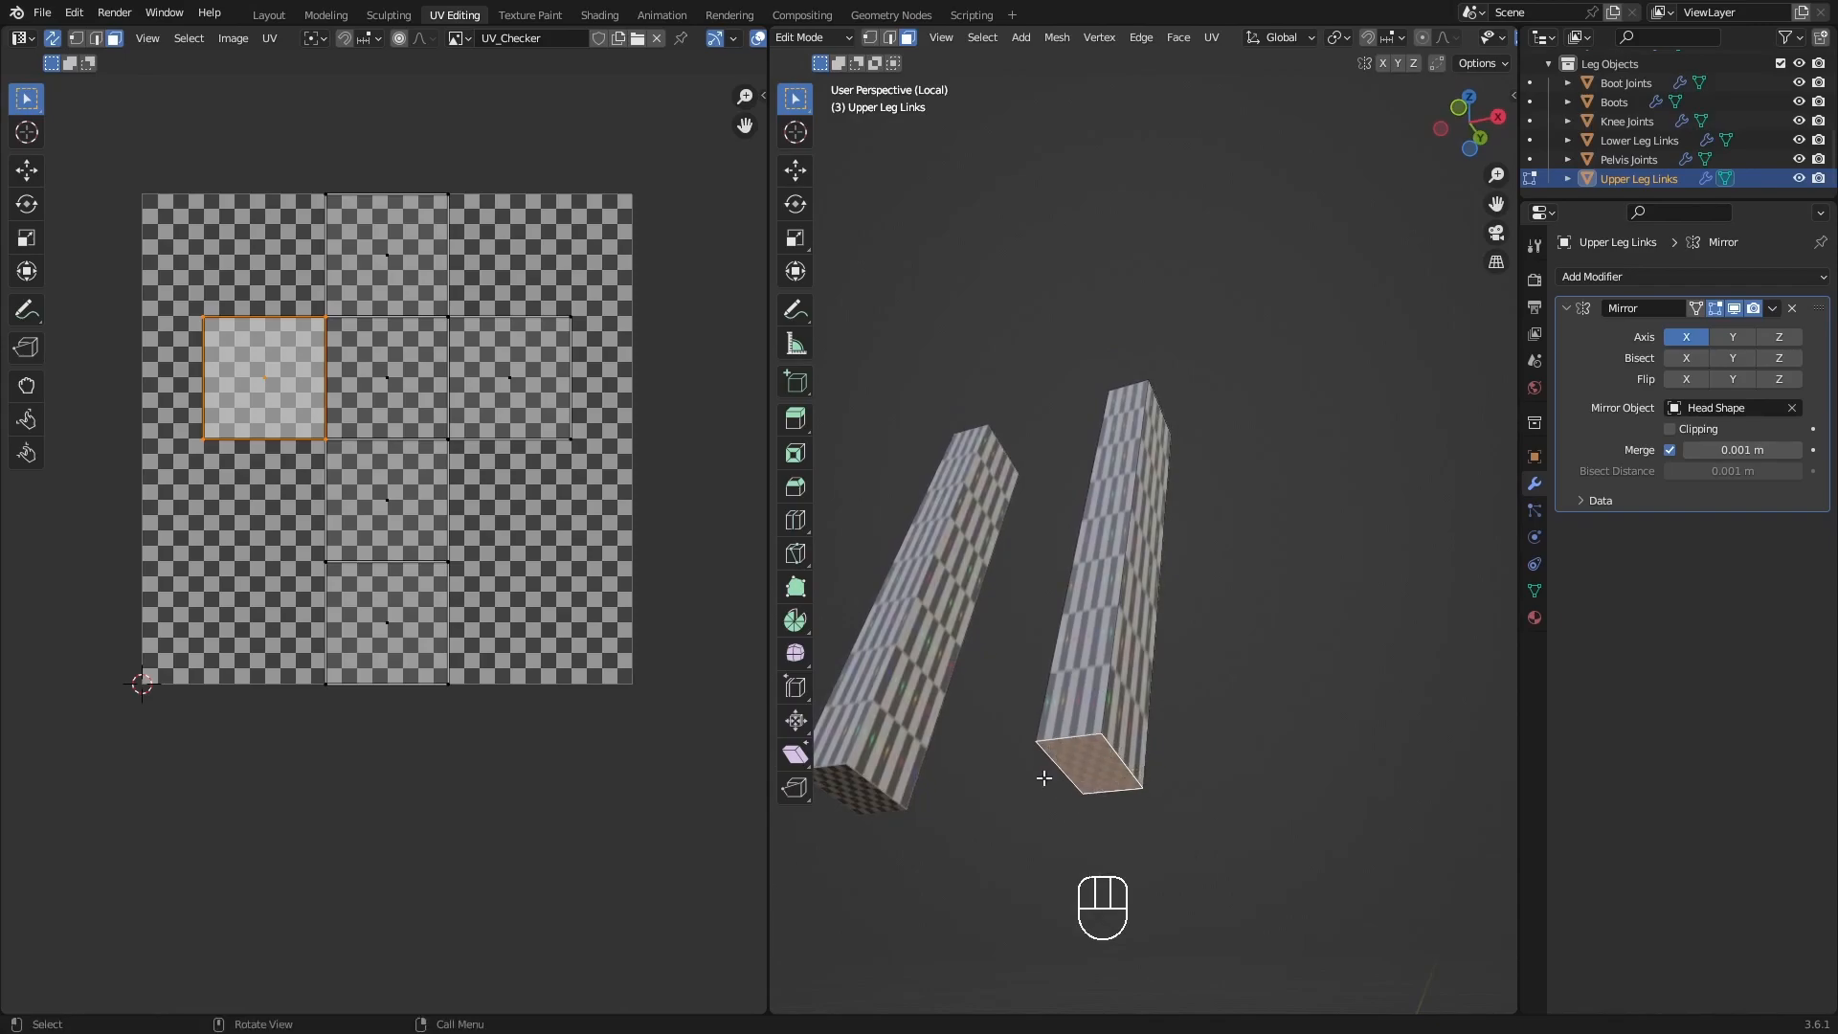
middle_click_drag(1163, 423, 1131, 447)
scroll(1131, 447, "up", 2)
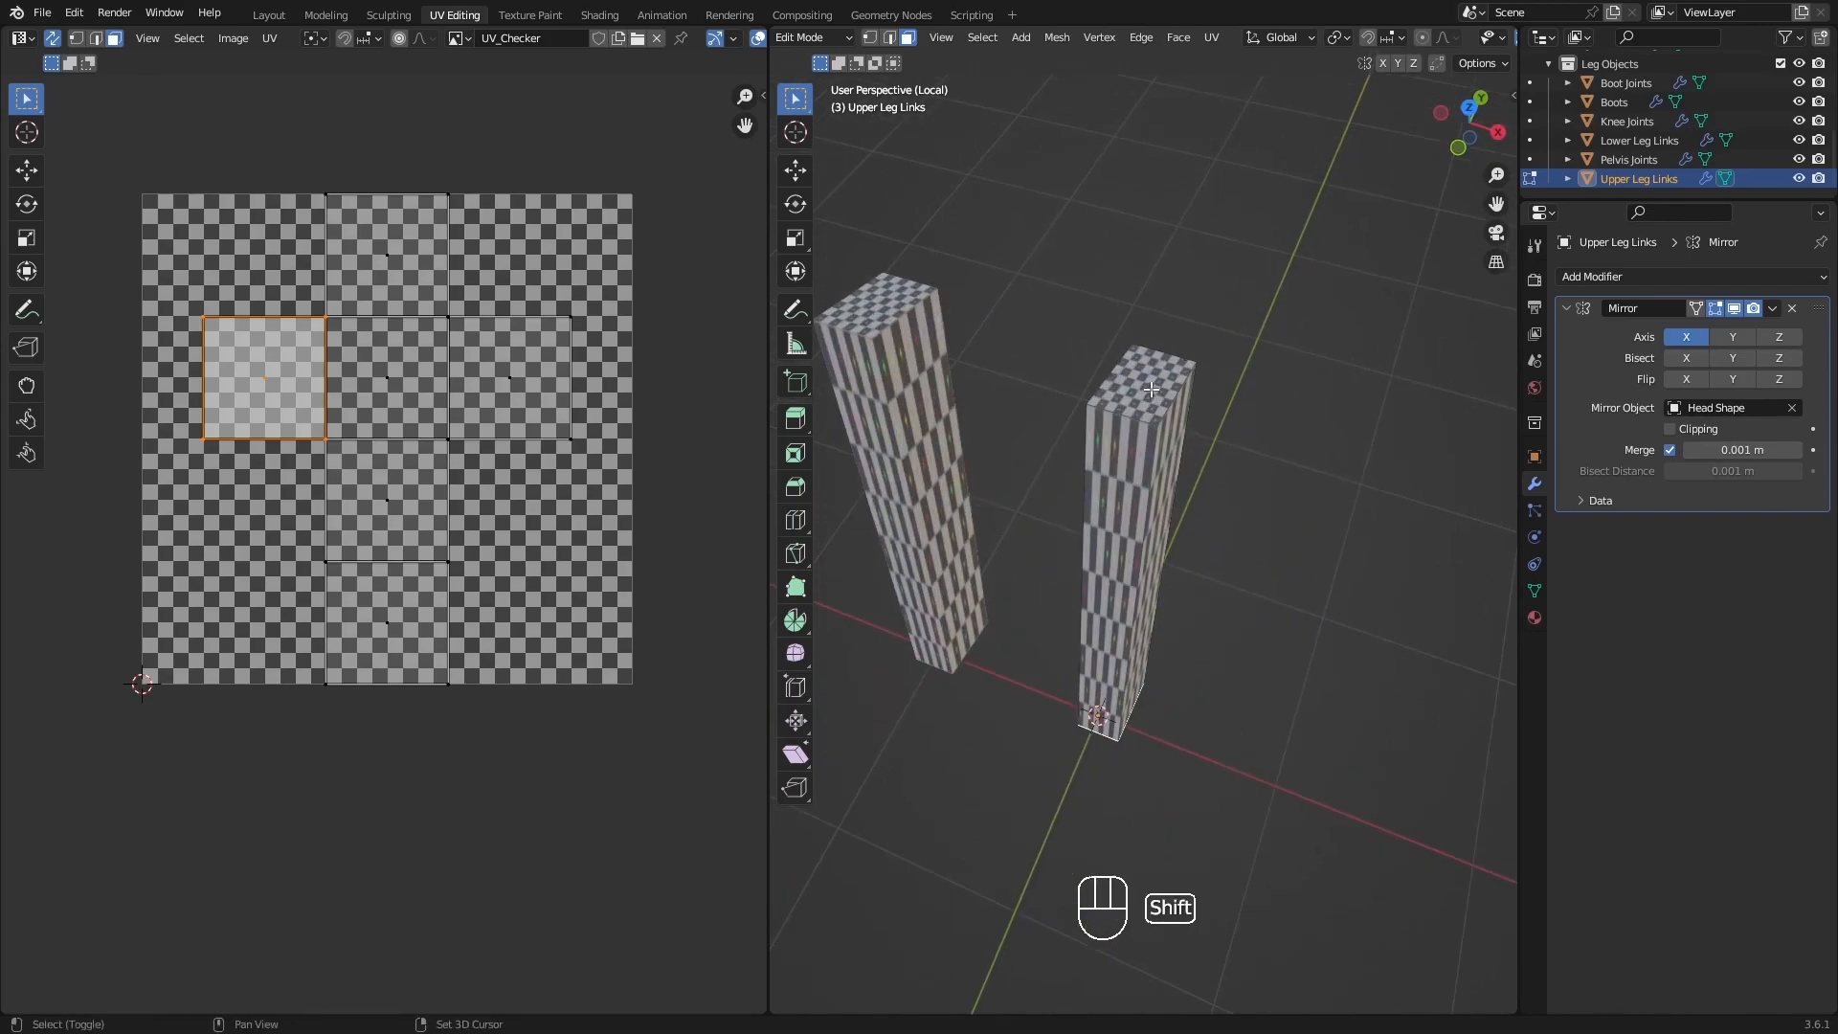
left_click(1144, 388, "shift")
key("q")
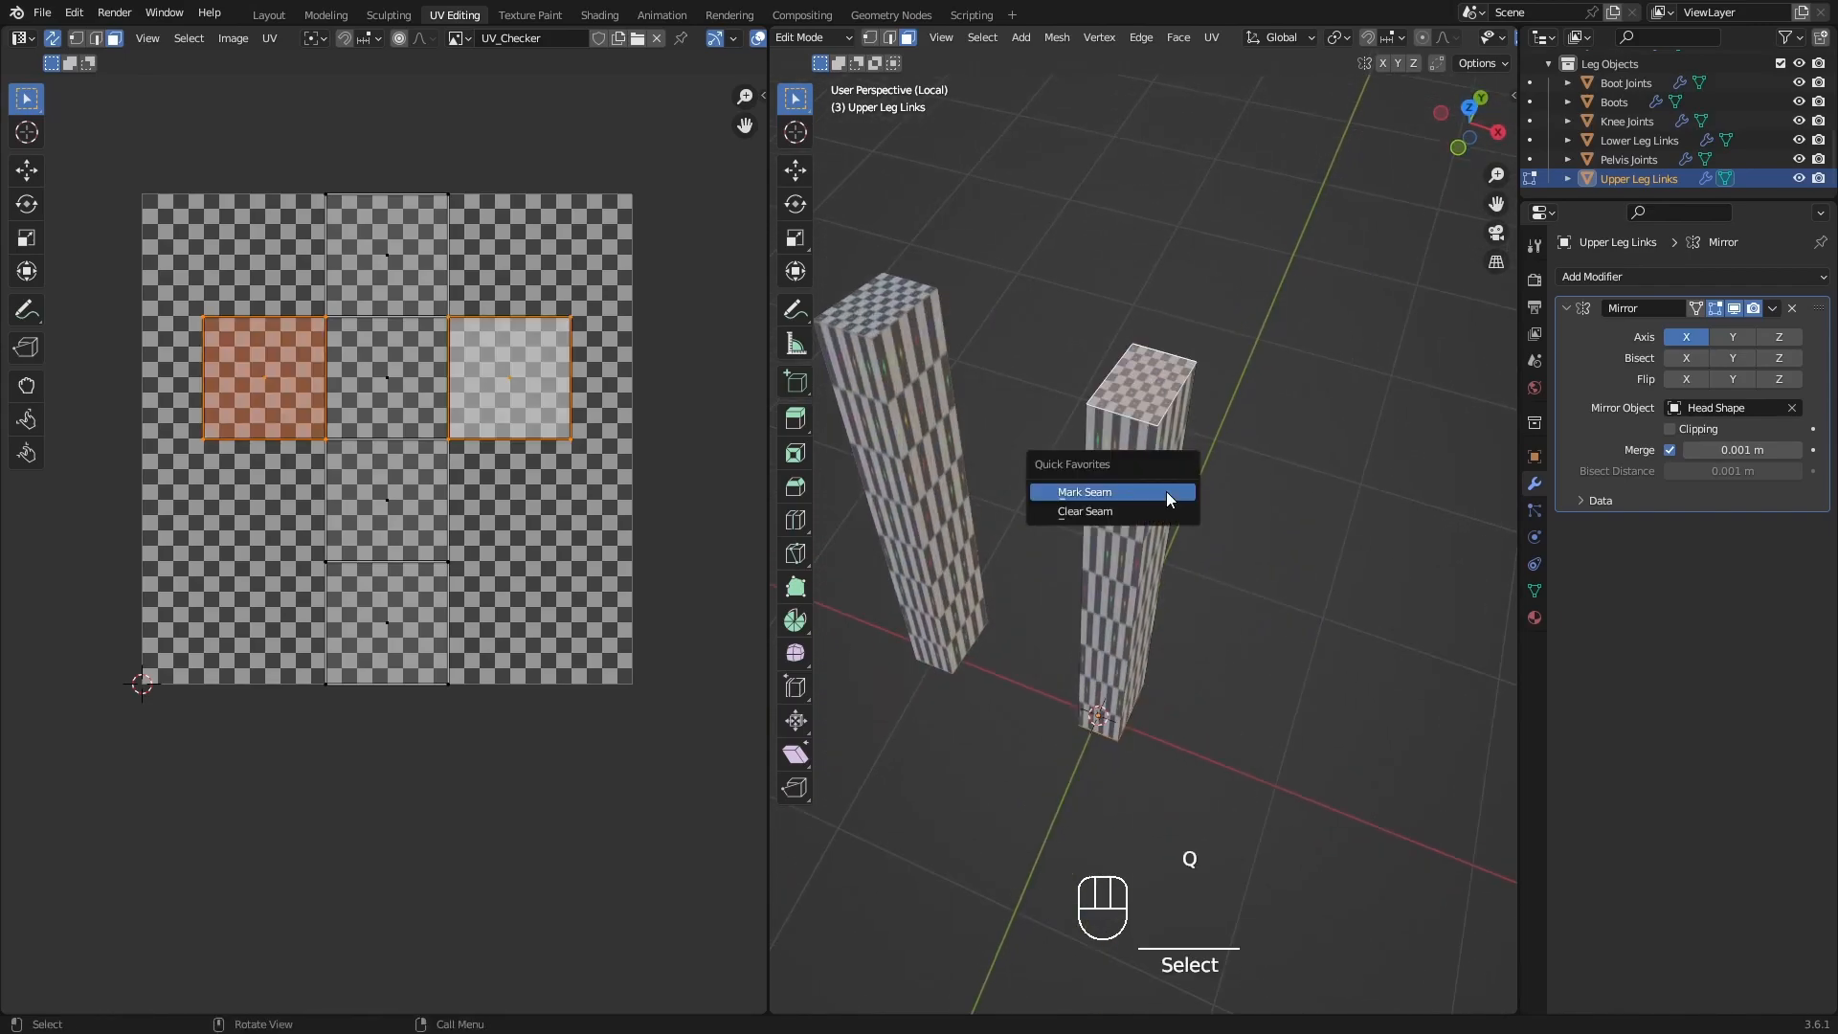
left_click(1166, 491)
In edge selection, mark the upper leg link's long rear outer edge as a seam between its end caps.
middle_click_drag(1143, 542, 1202, 603, "shift")
key("2")
left_click(1196, 529)
key("q")
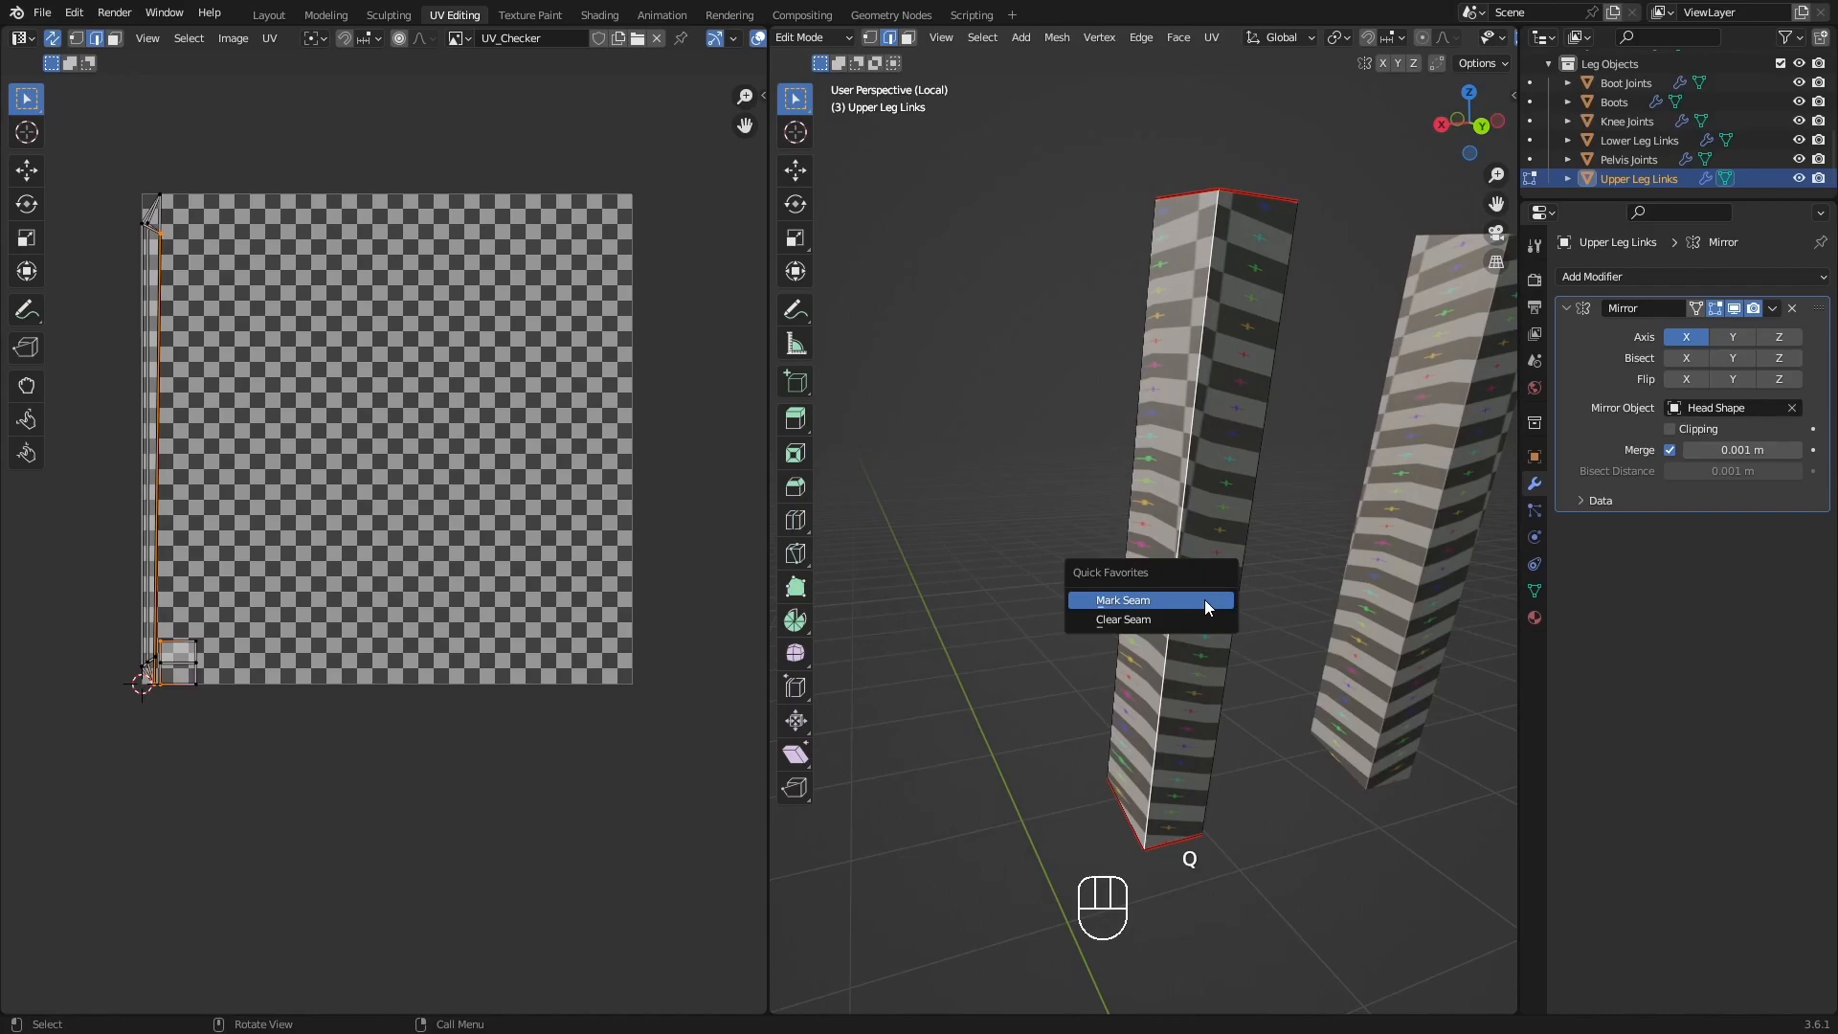
left_click(1204, 599)
Check the upper leg link's checker pattern and leave local view to show the links with the rest of the robot.
middle_click_drag(1169, 612, 1436, 636)
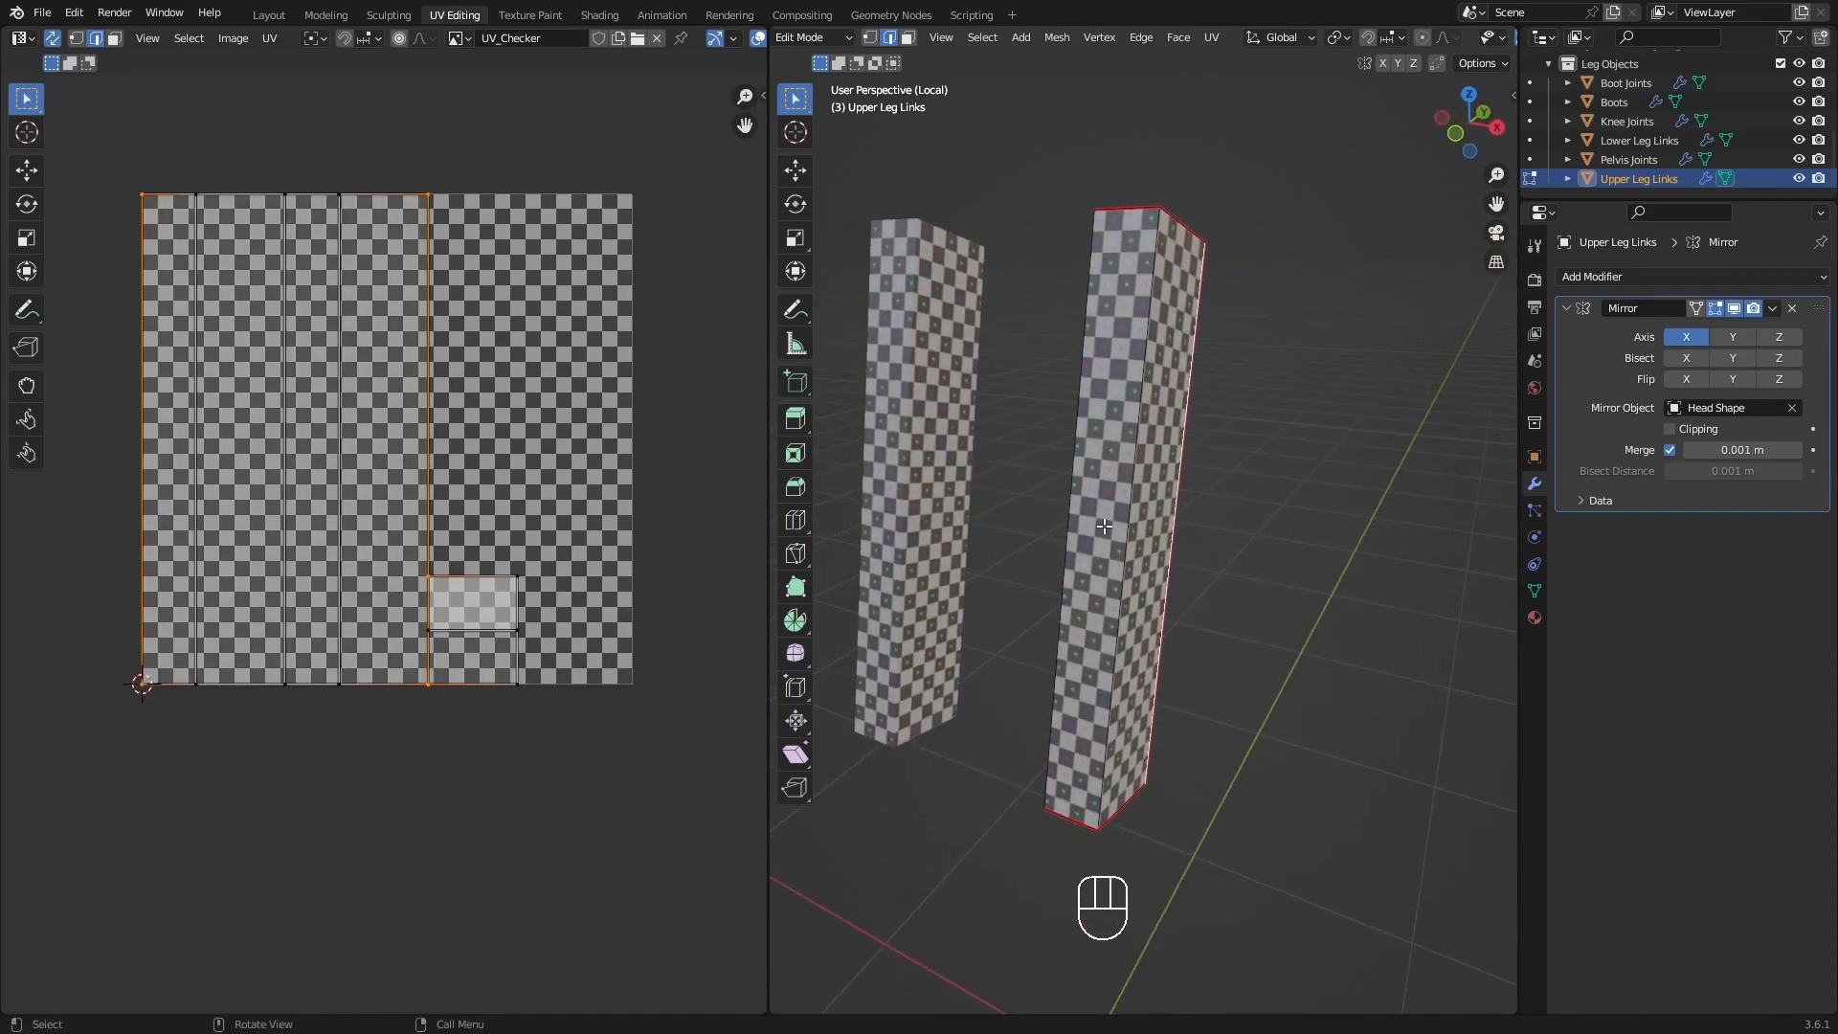
middle_click_drag(1125, 566, 1177, 571)
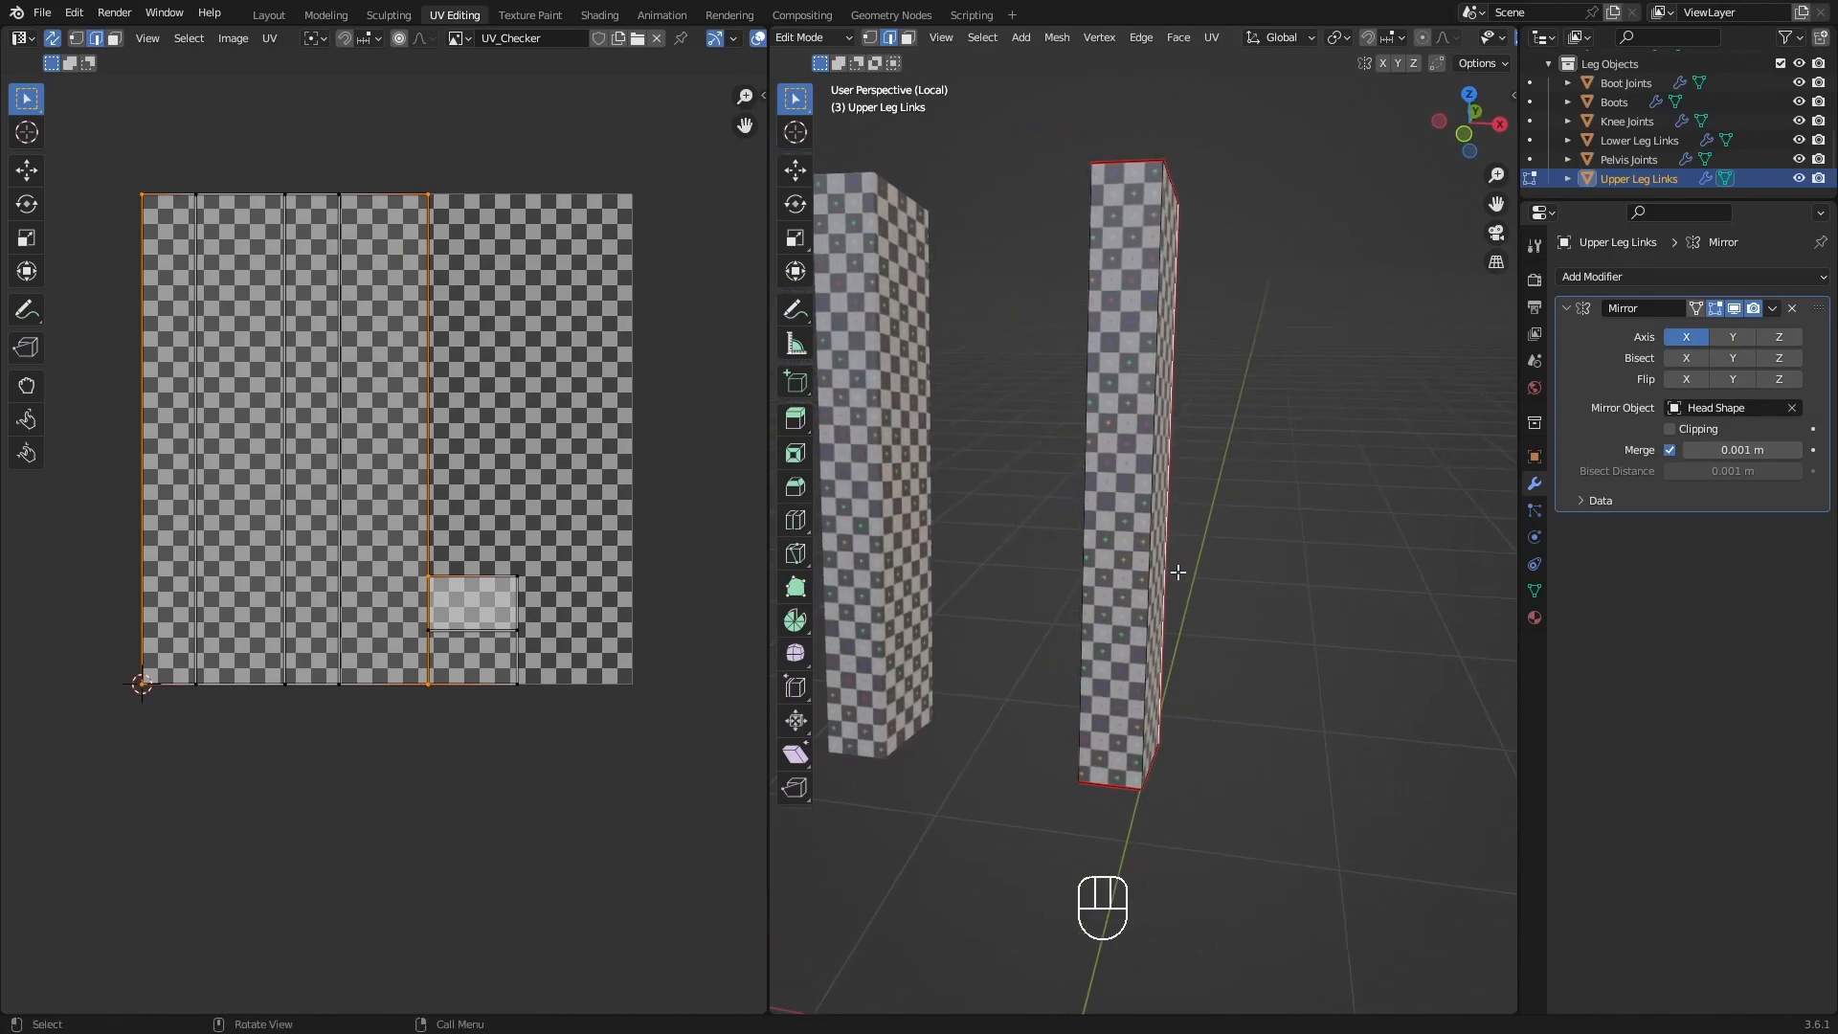
key("slash")
scroll(1048, 519, "down", 2)
middle_click_drag(1045, 518, 1220, 591, "shift")
scroll(1156, 466, "down", 1)
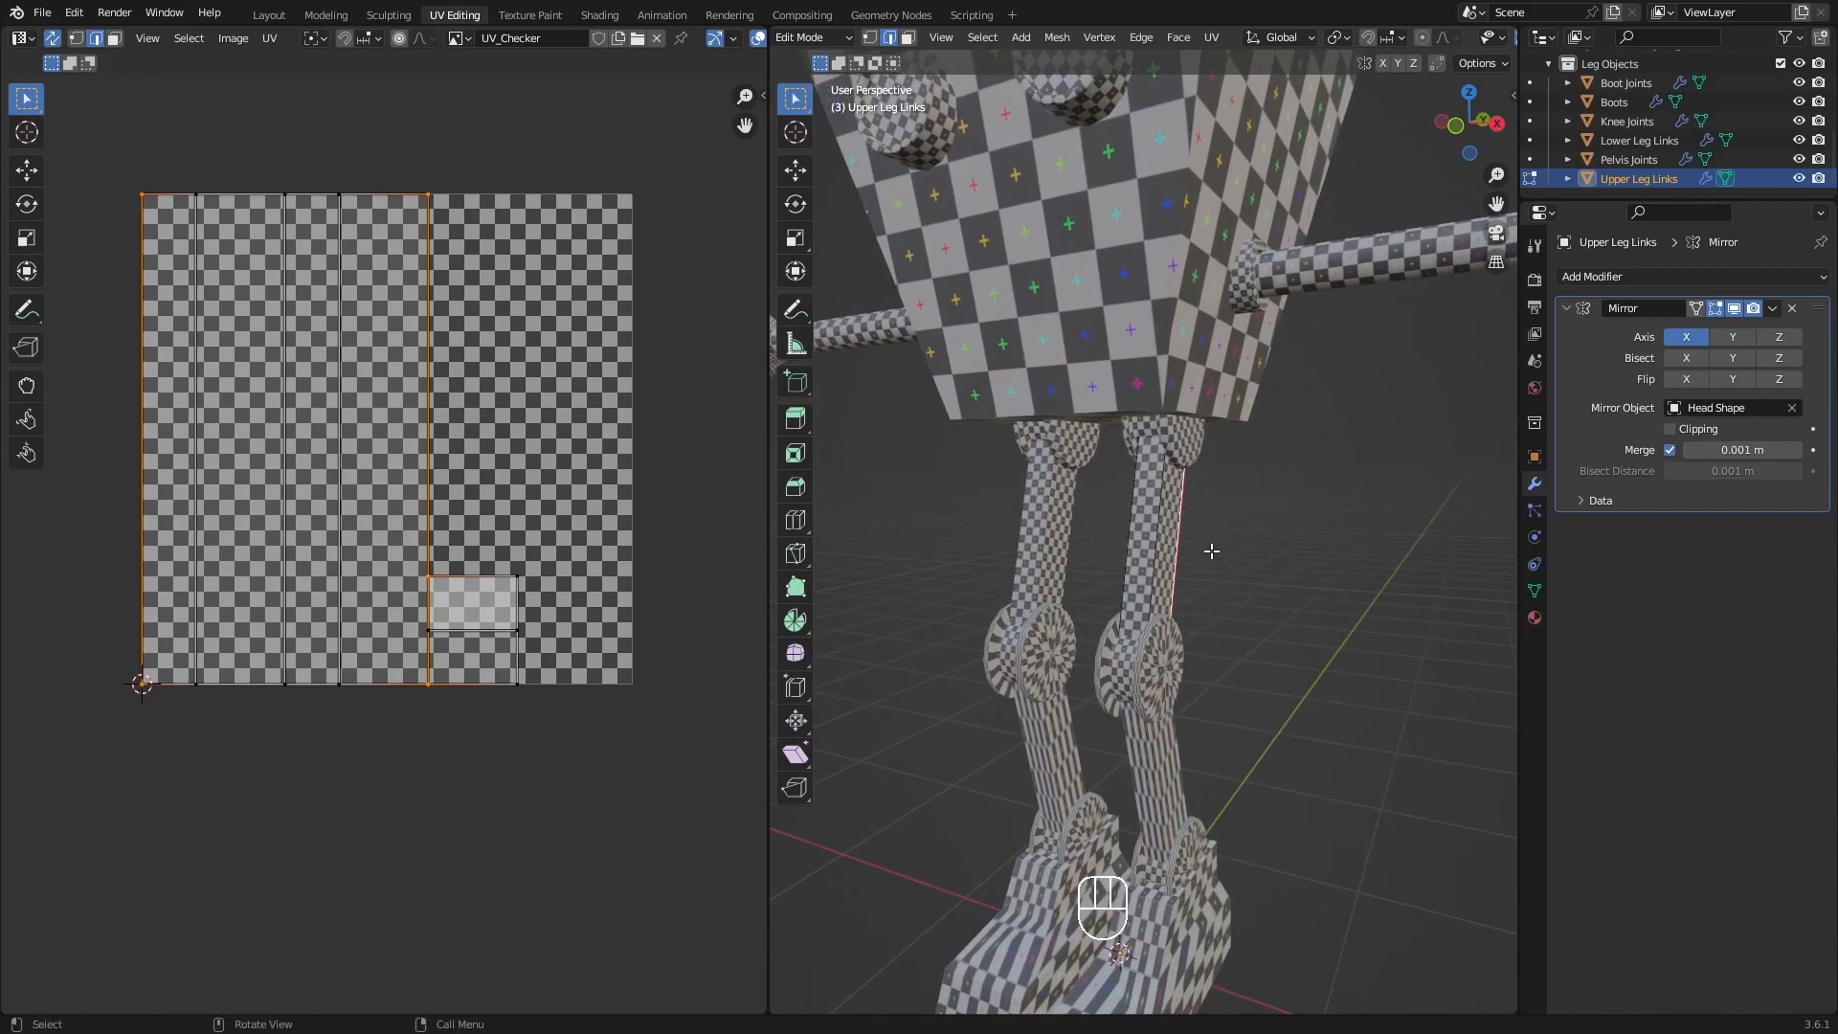
Return to Object Mode and select the Pelvis Joints object at the top of the legs.
key("Tab")
left_click(1095, 566)
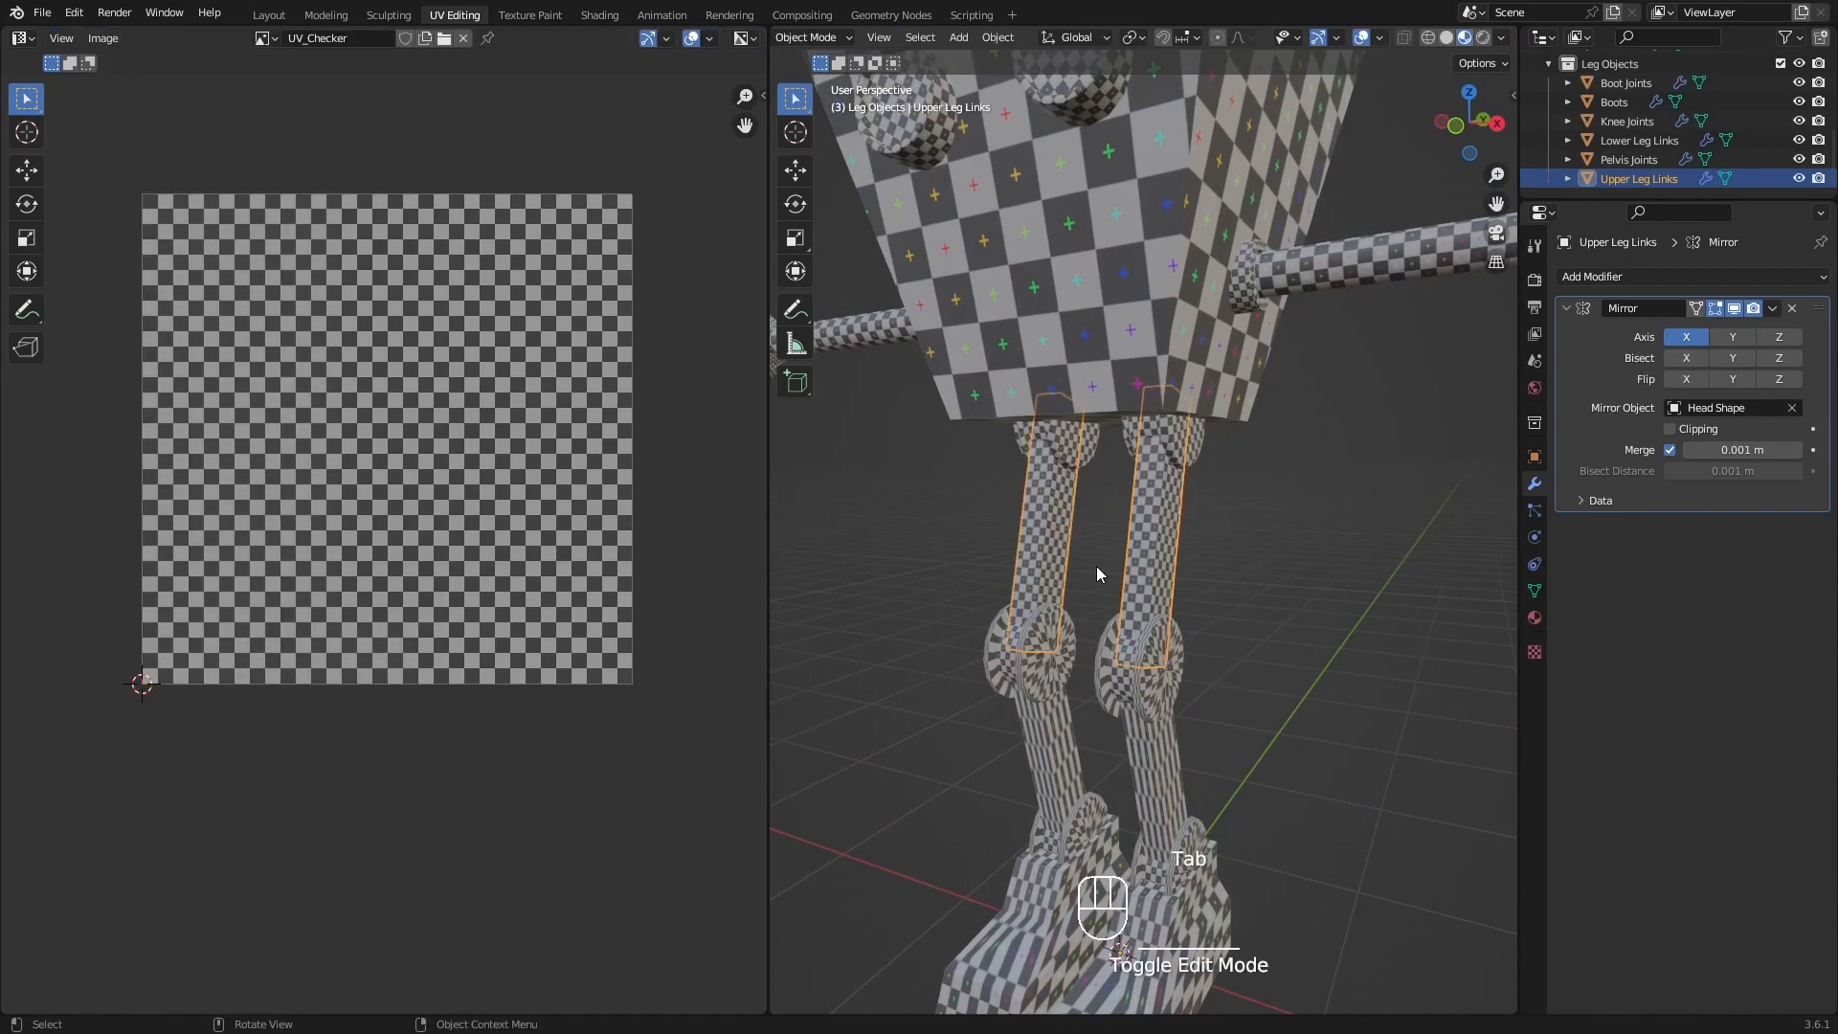
left_click(1170, 433)
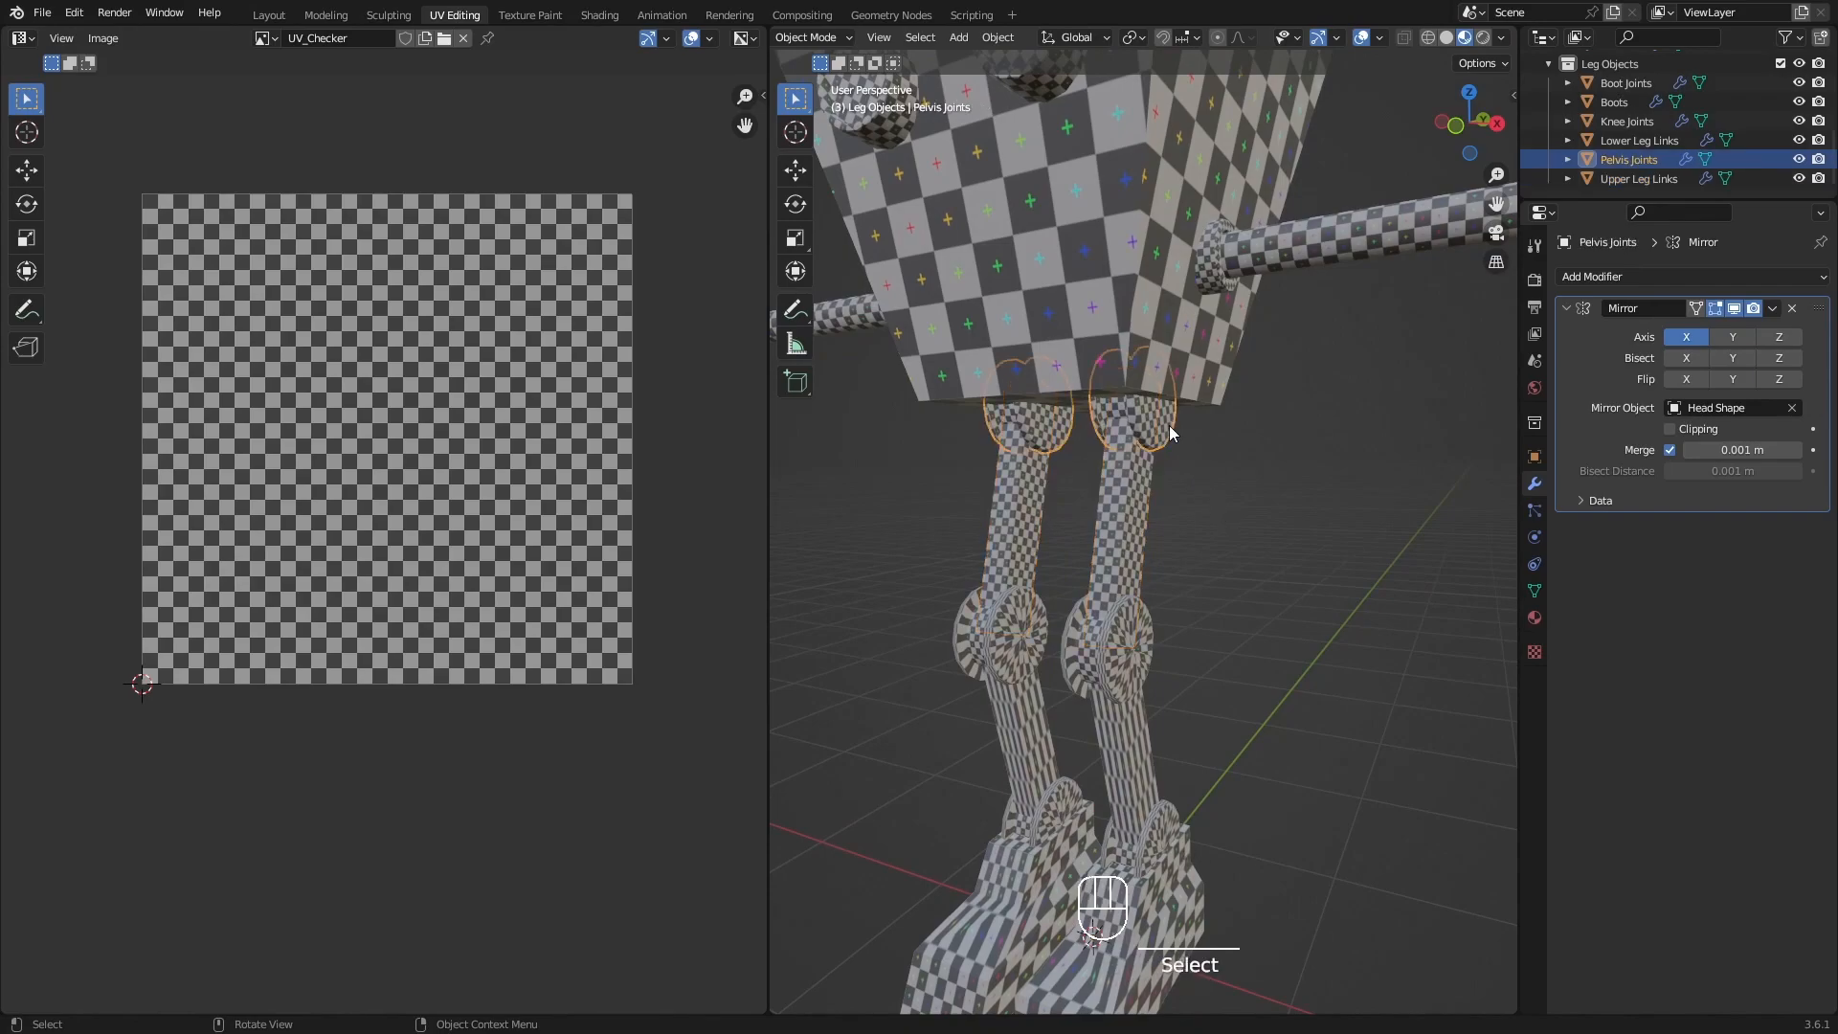
left_click(1153, 652)
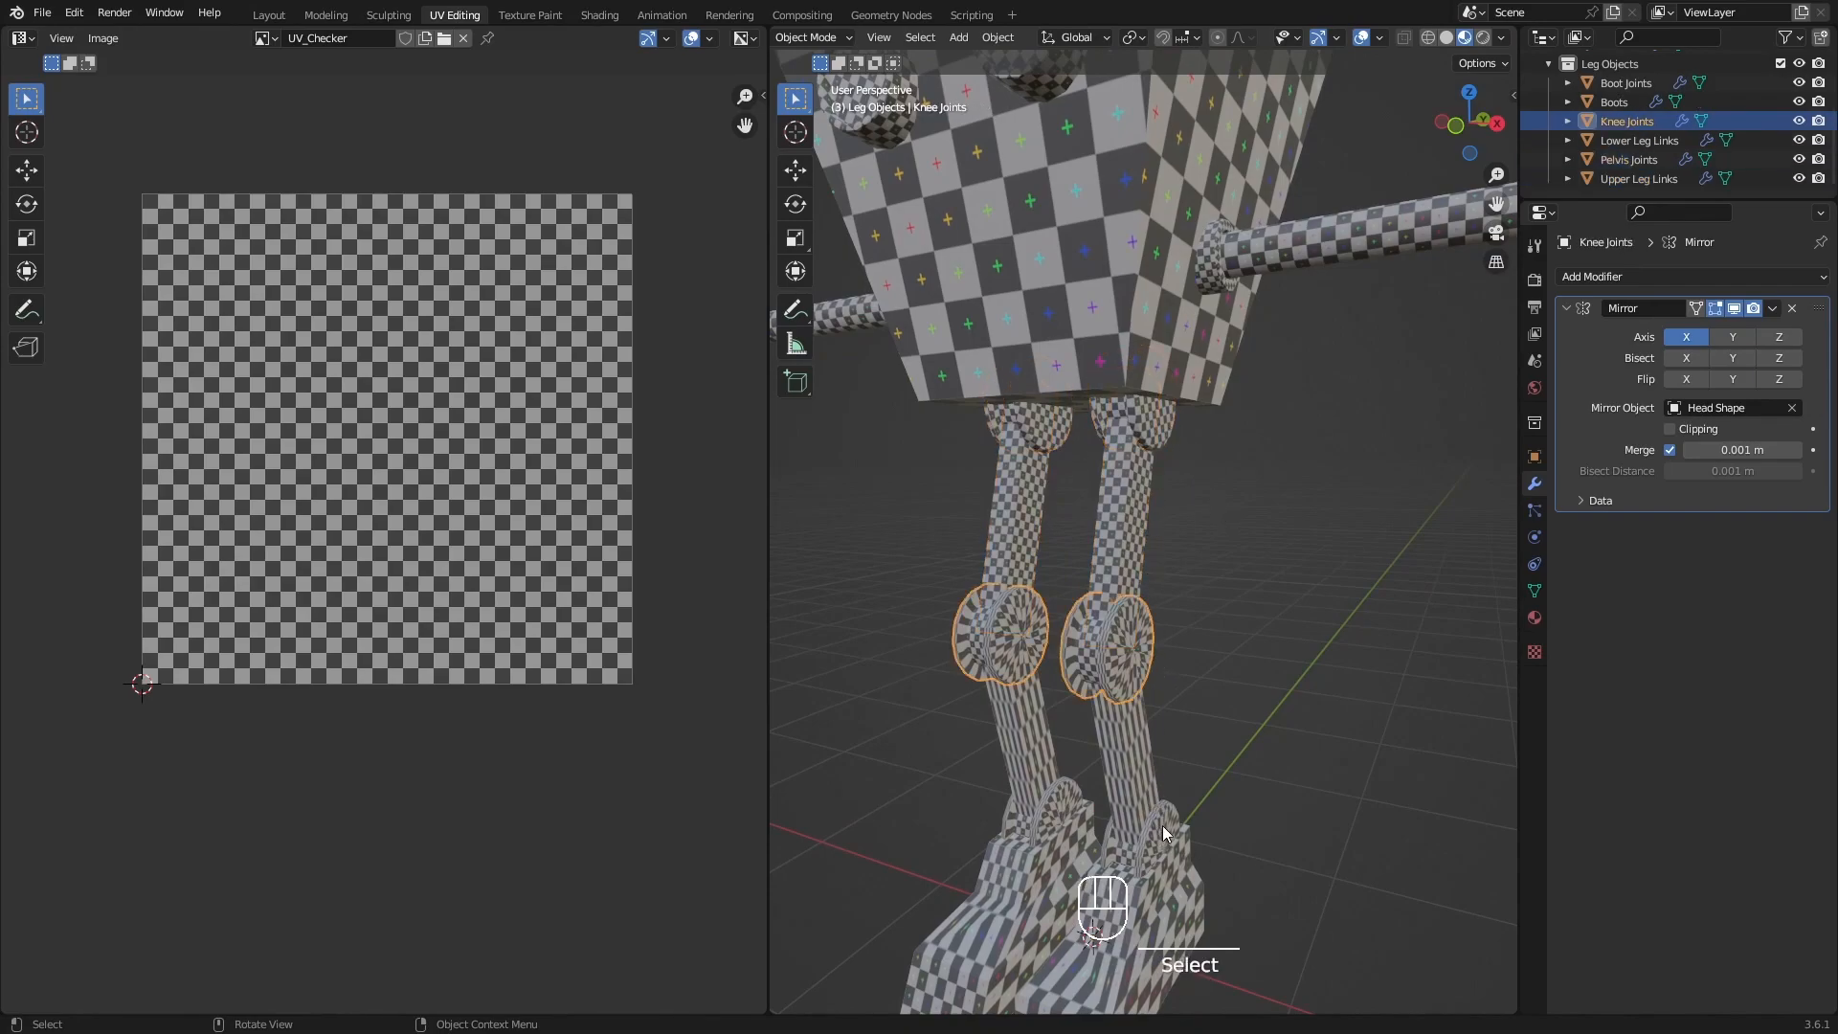
left_click(1162, 825)
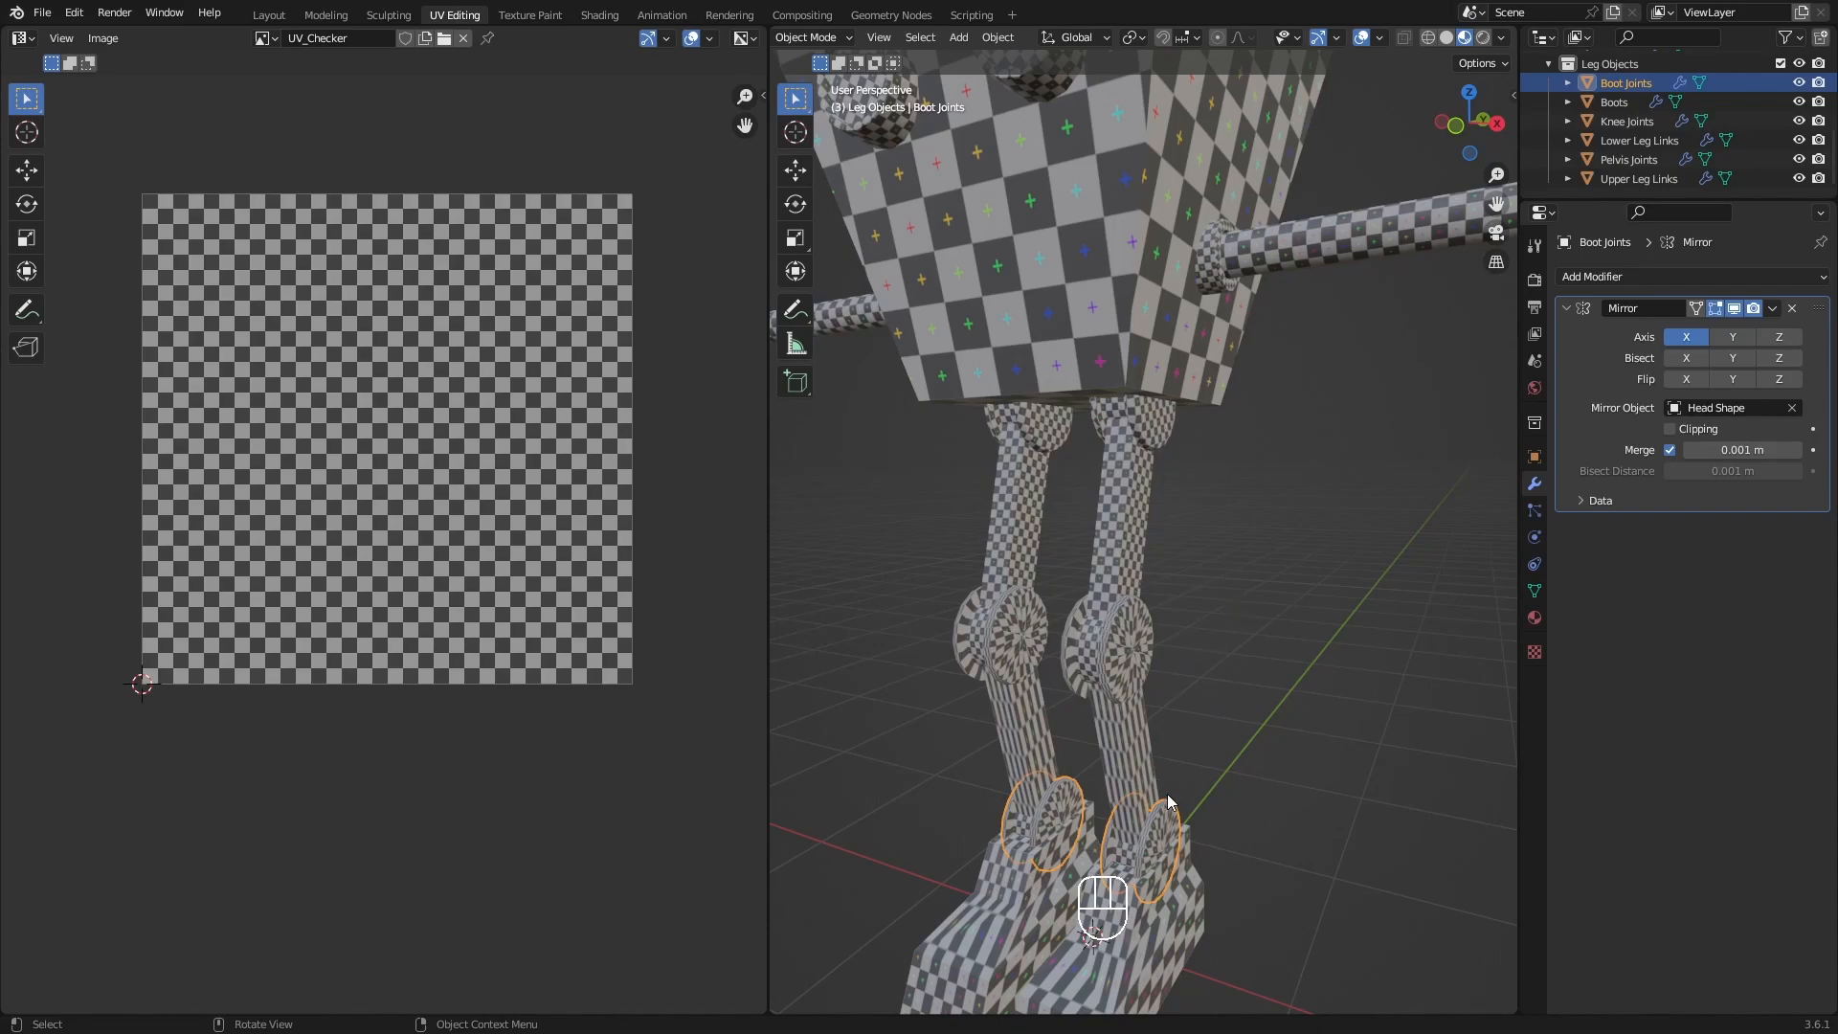
middle_click_drag(1197, 730, 1153, 695, "shift")
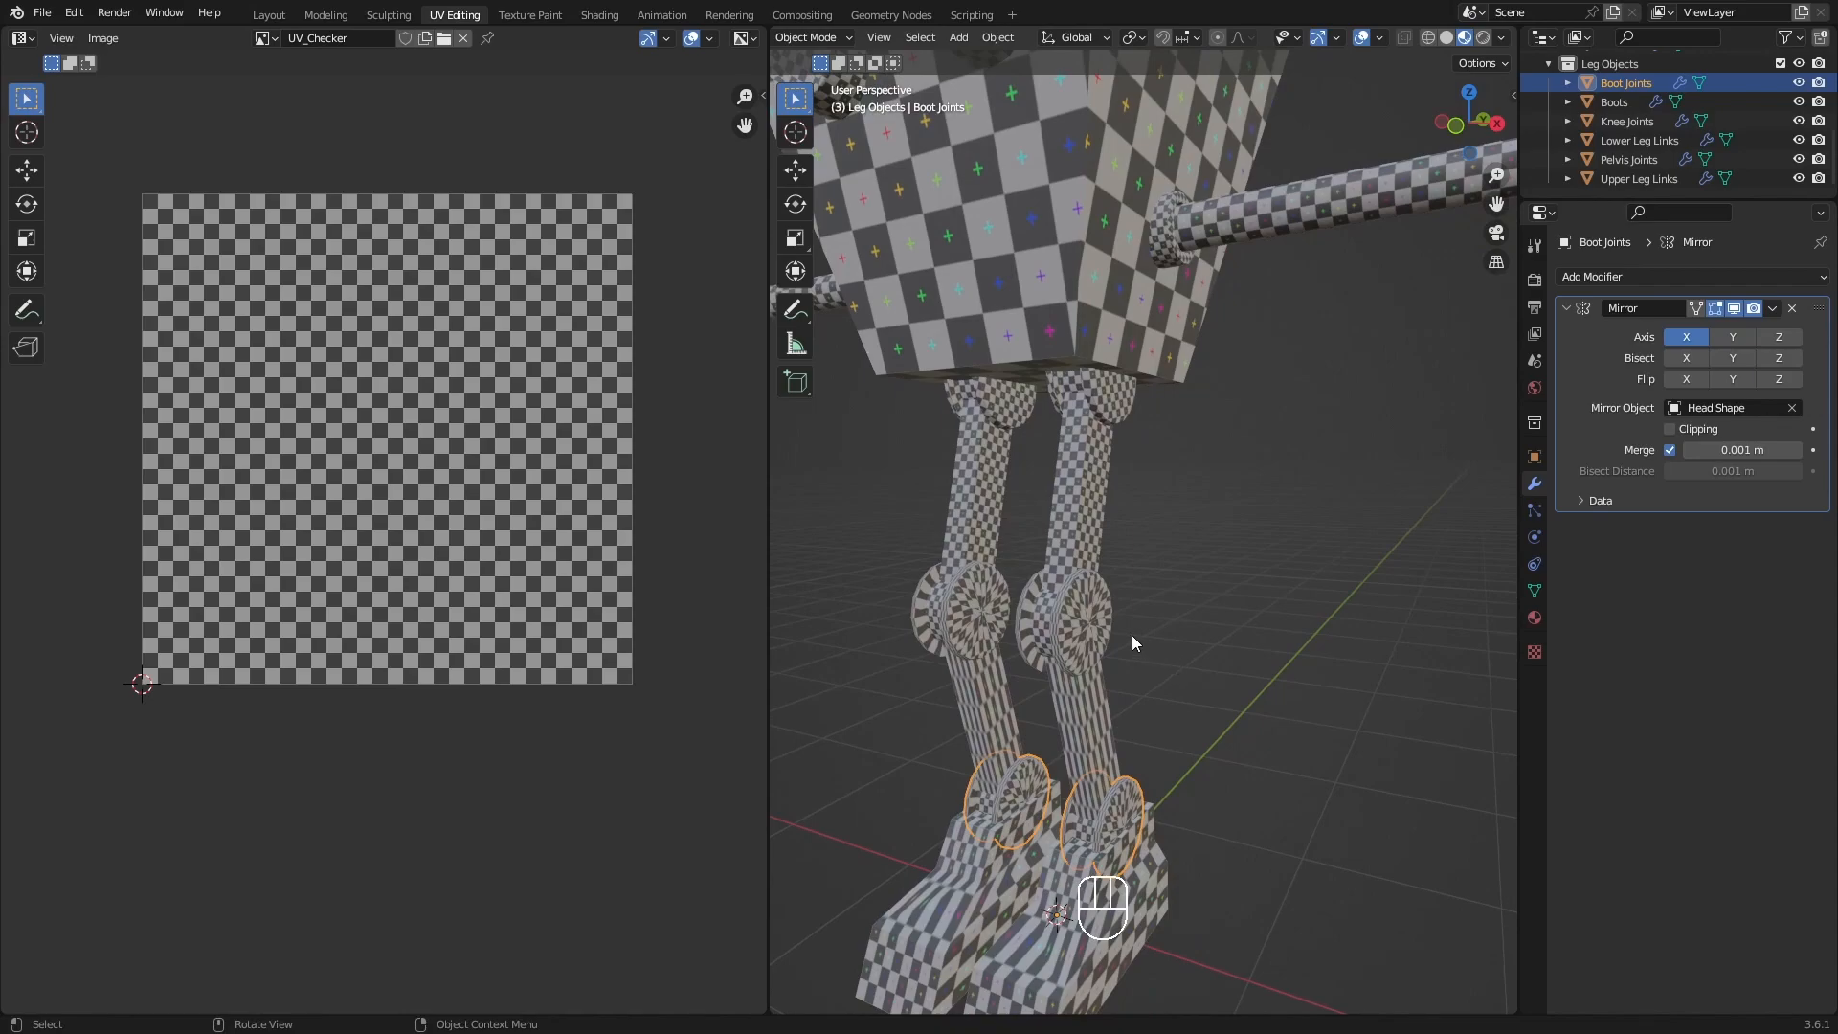
left_click(1120, 400)
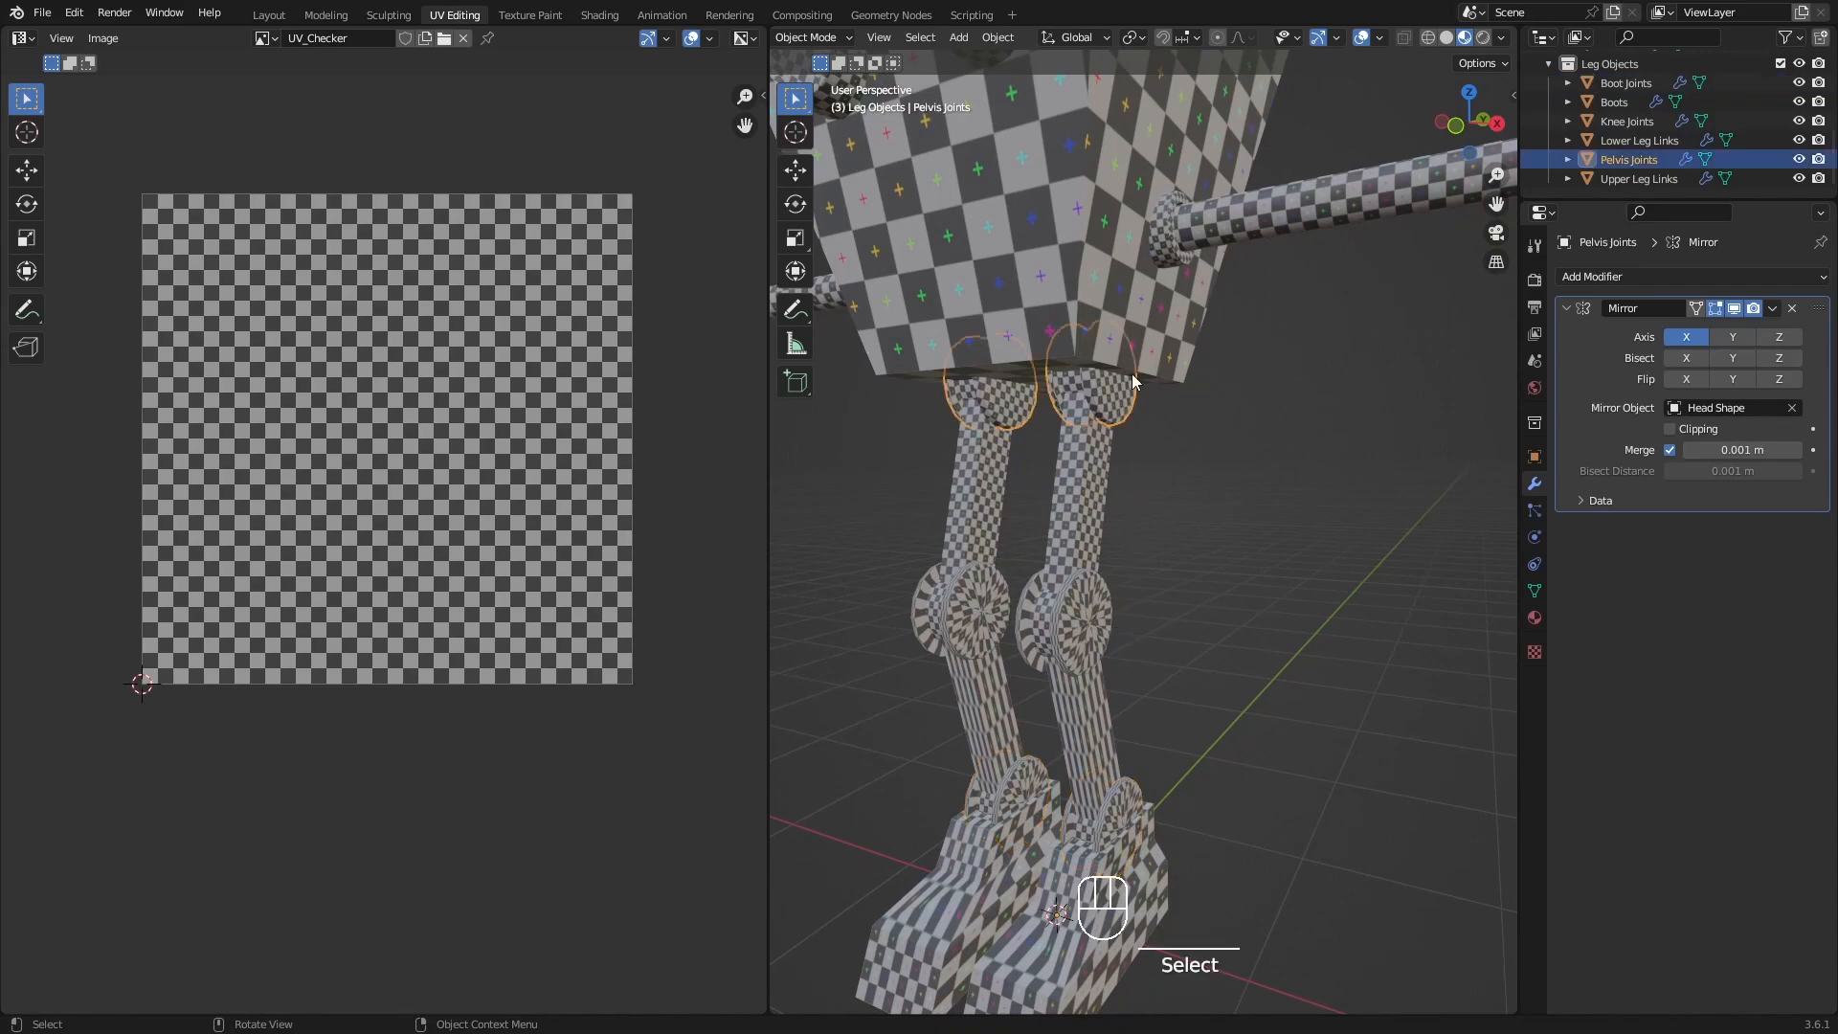
left_click(1063, 673)
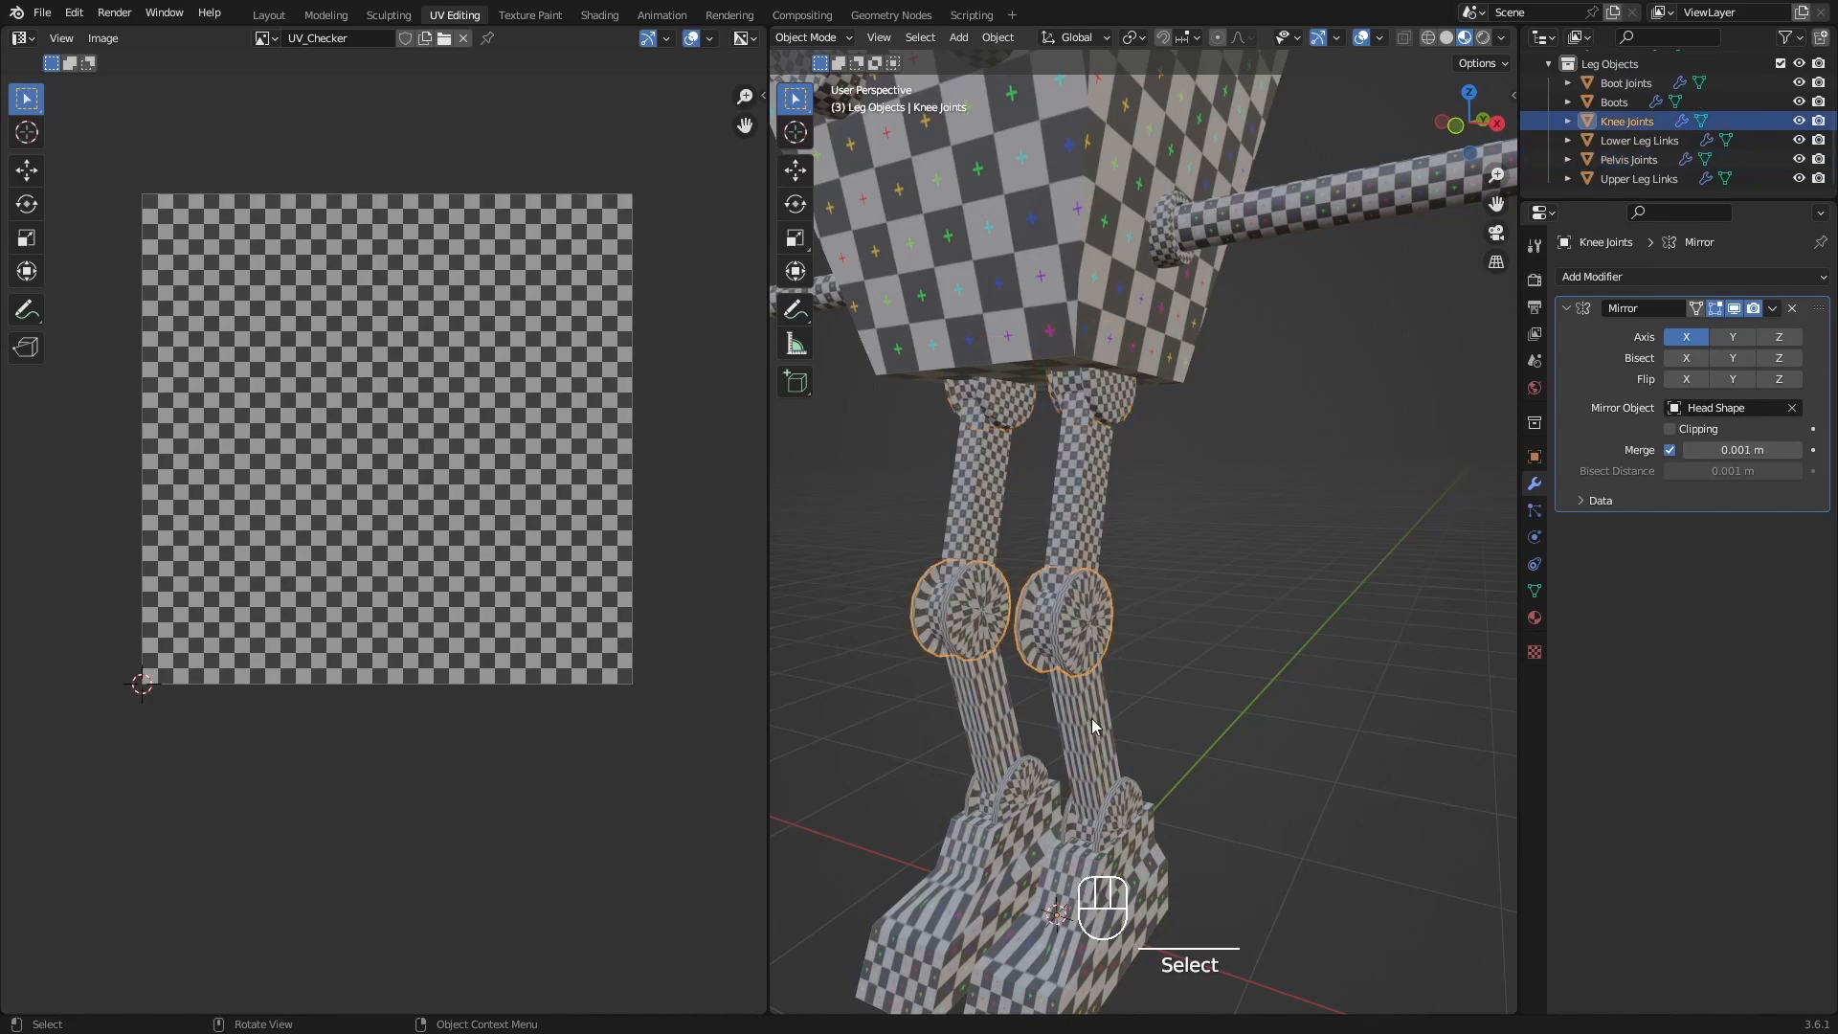
Select the Boot Joints and Knee Joints with Pelvis Joints active, and copy the pelvis joints' UV maps to them.
left_click(1111, 777)
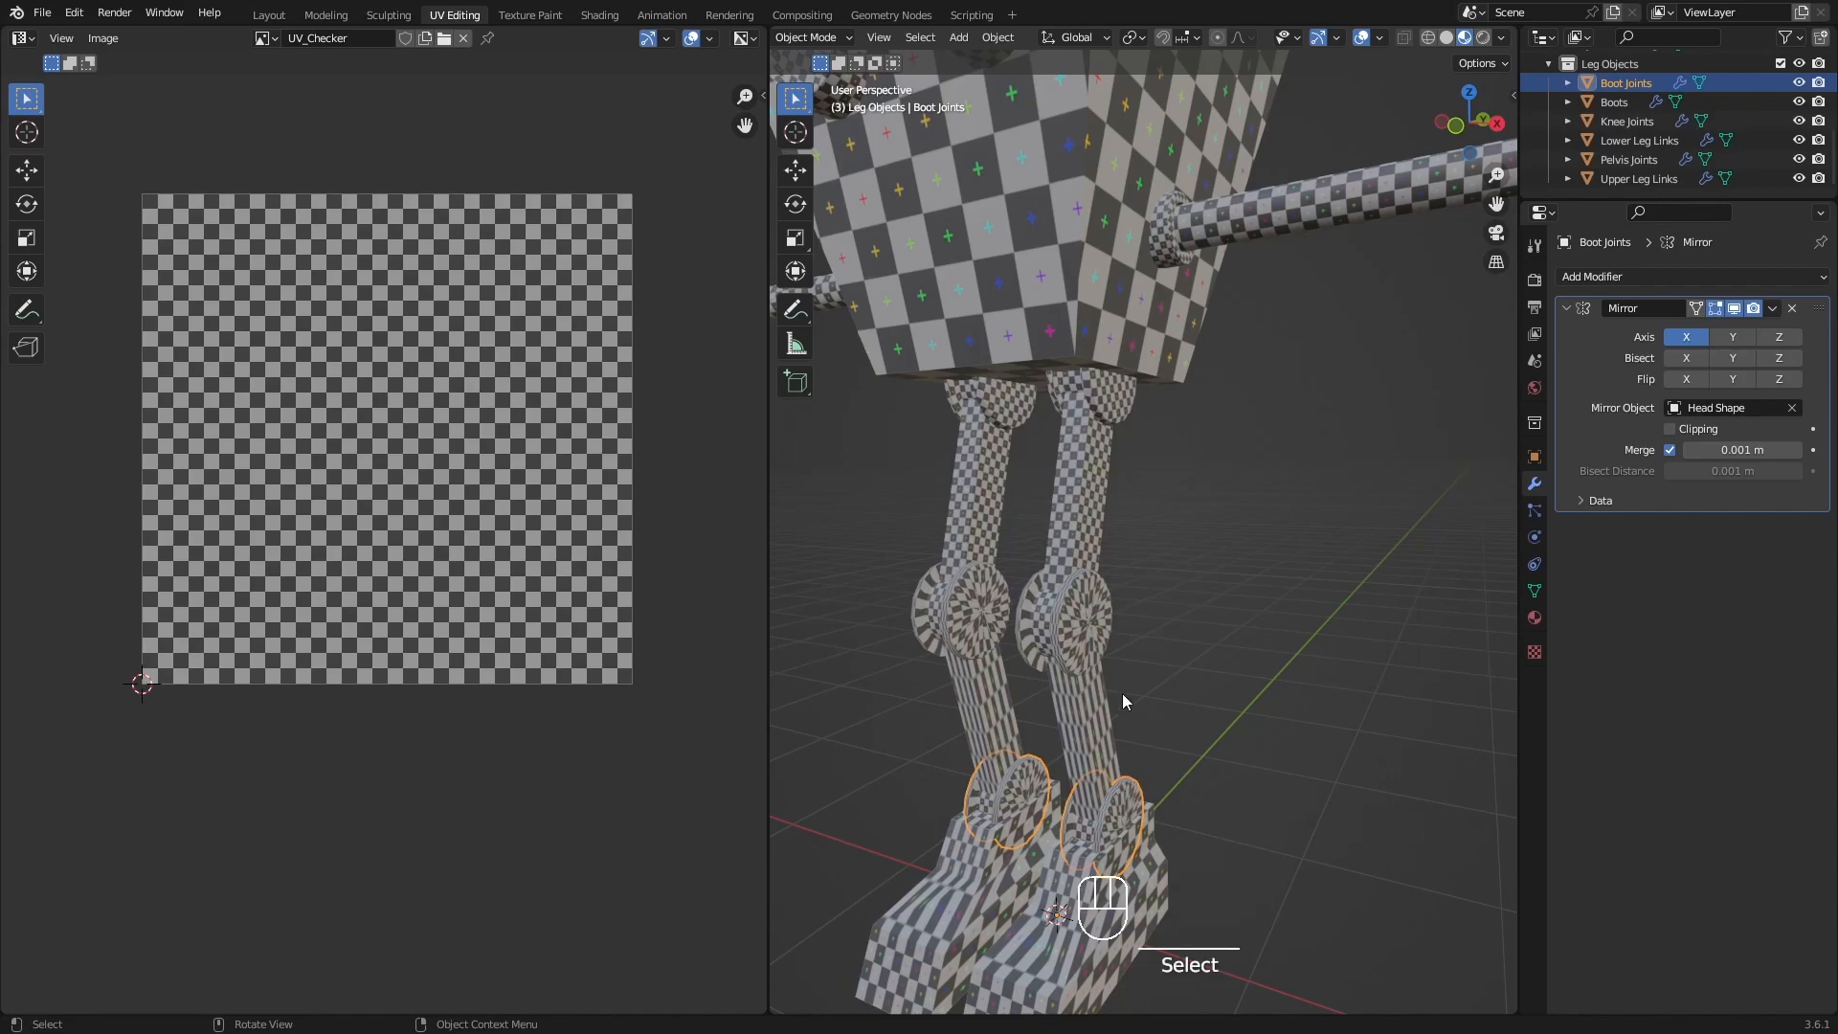
left_click(1105, 626, "shift")
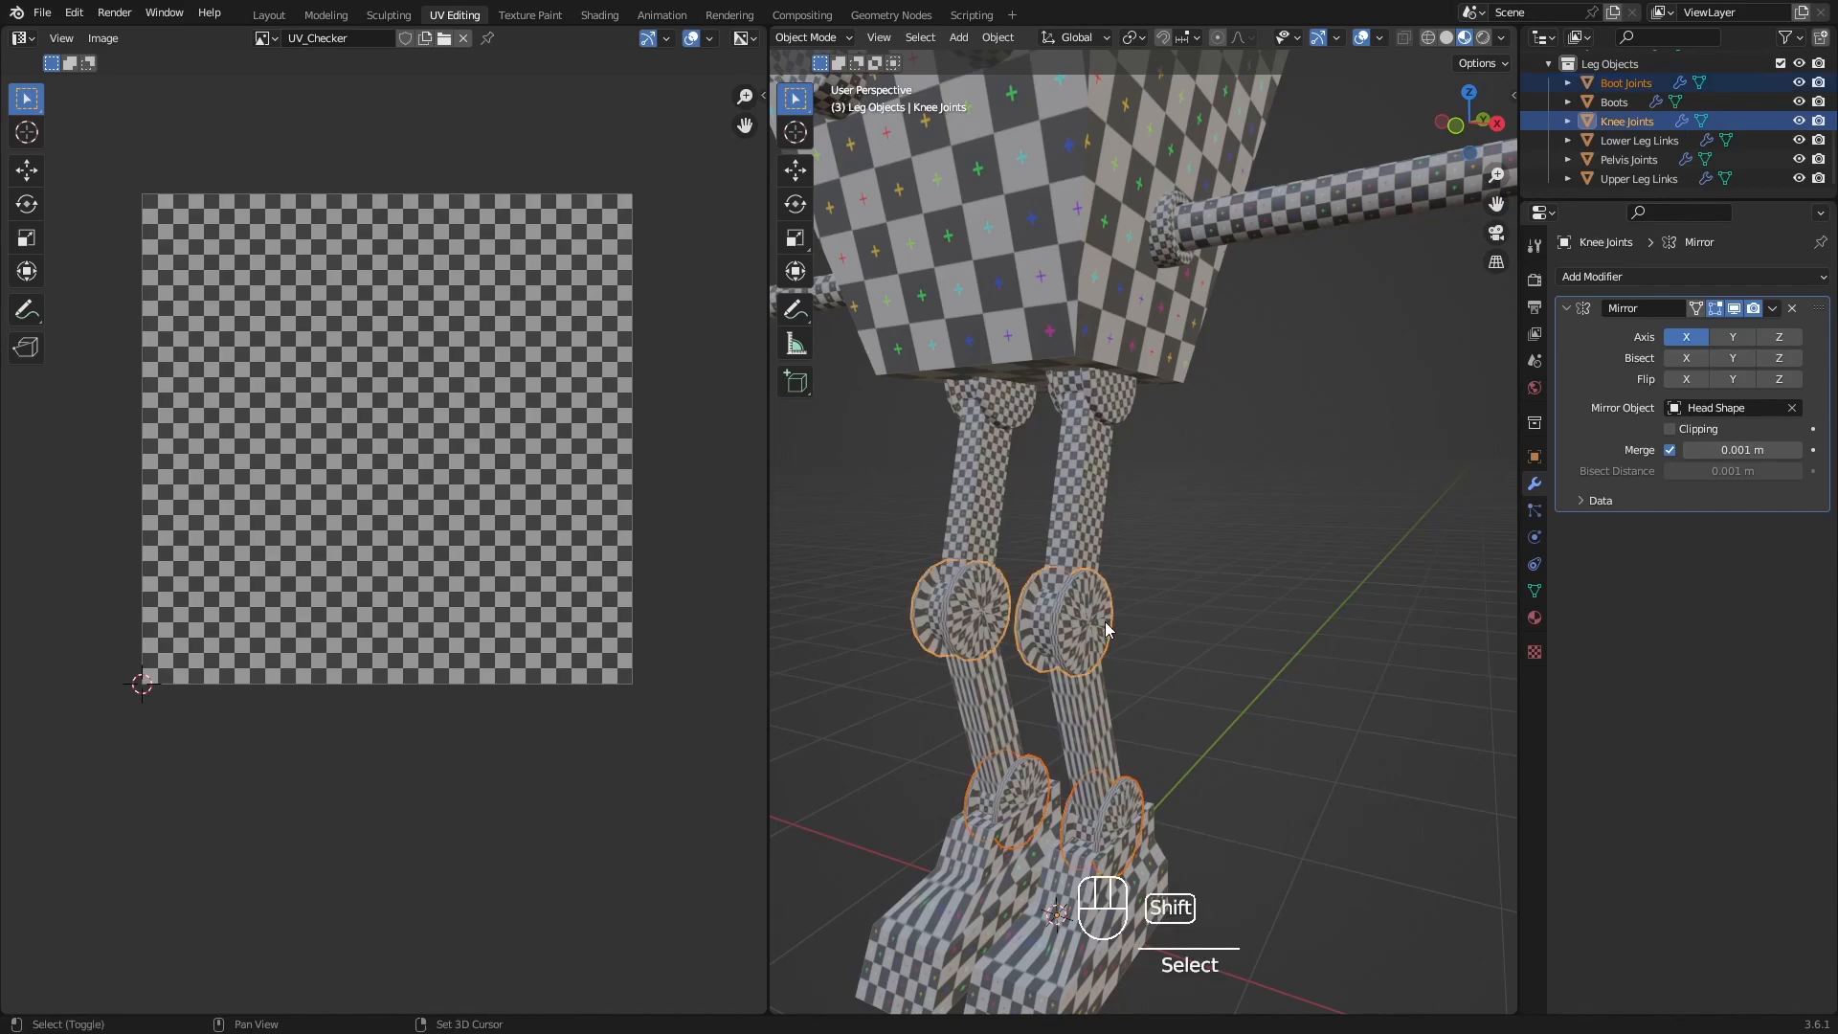
left_click(1124, 394, "shift")
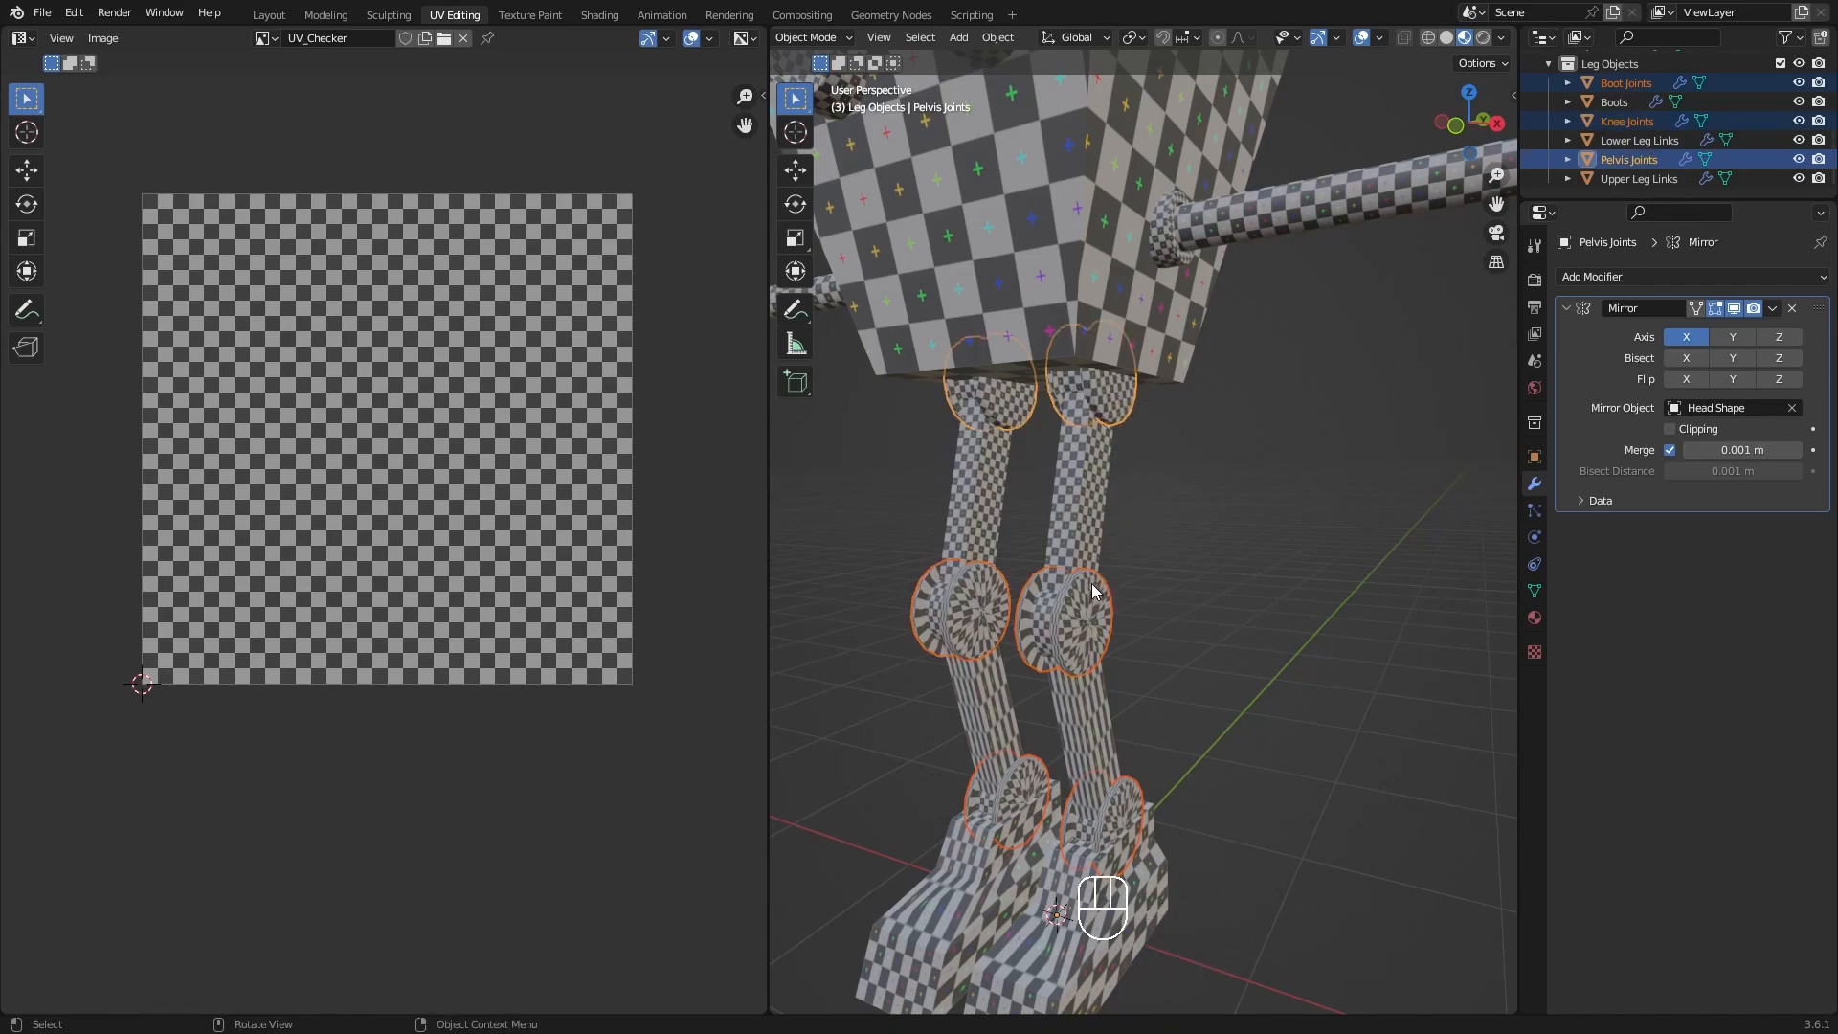
key("ctrl+l")
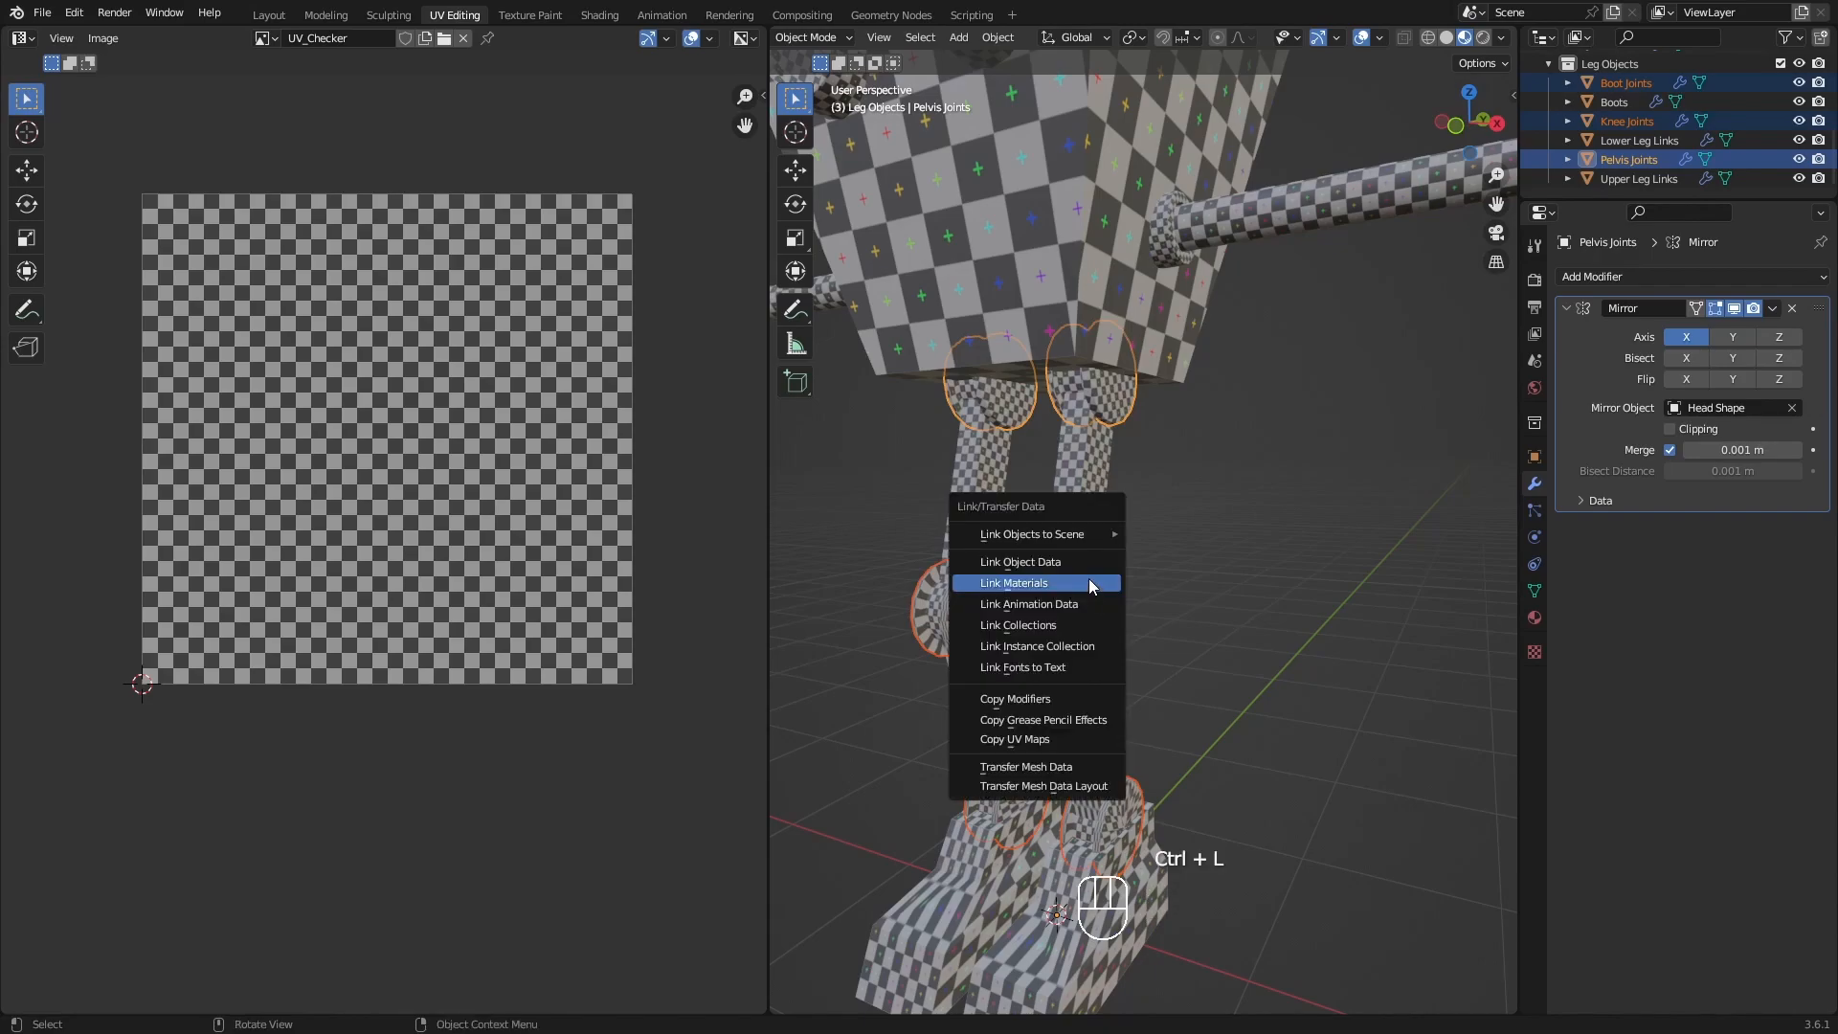
left_click(1060, 739)
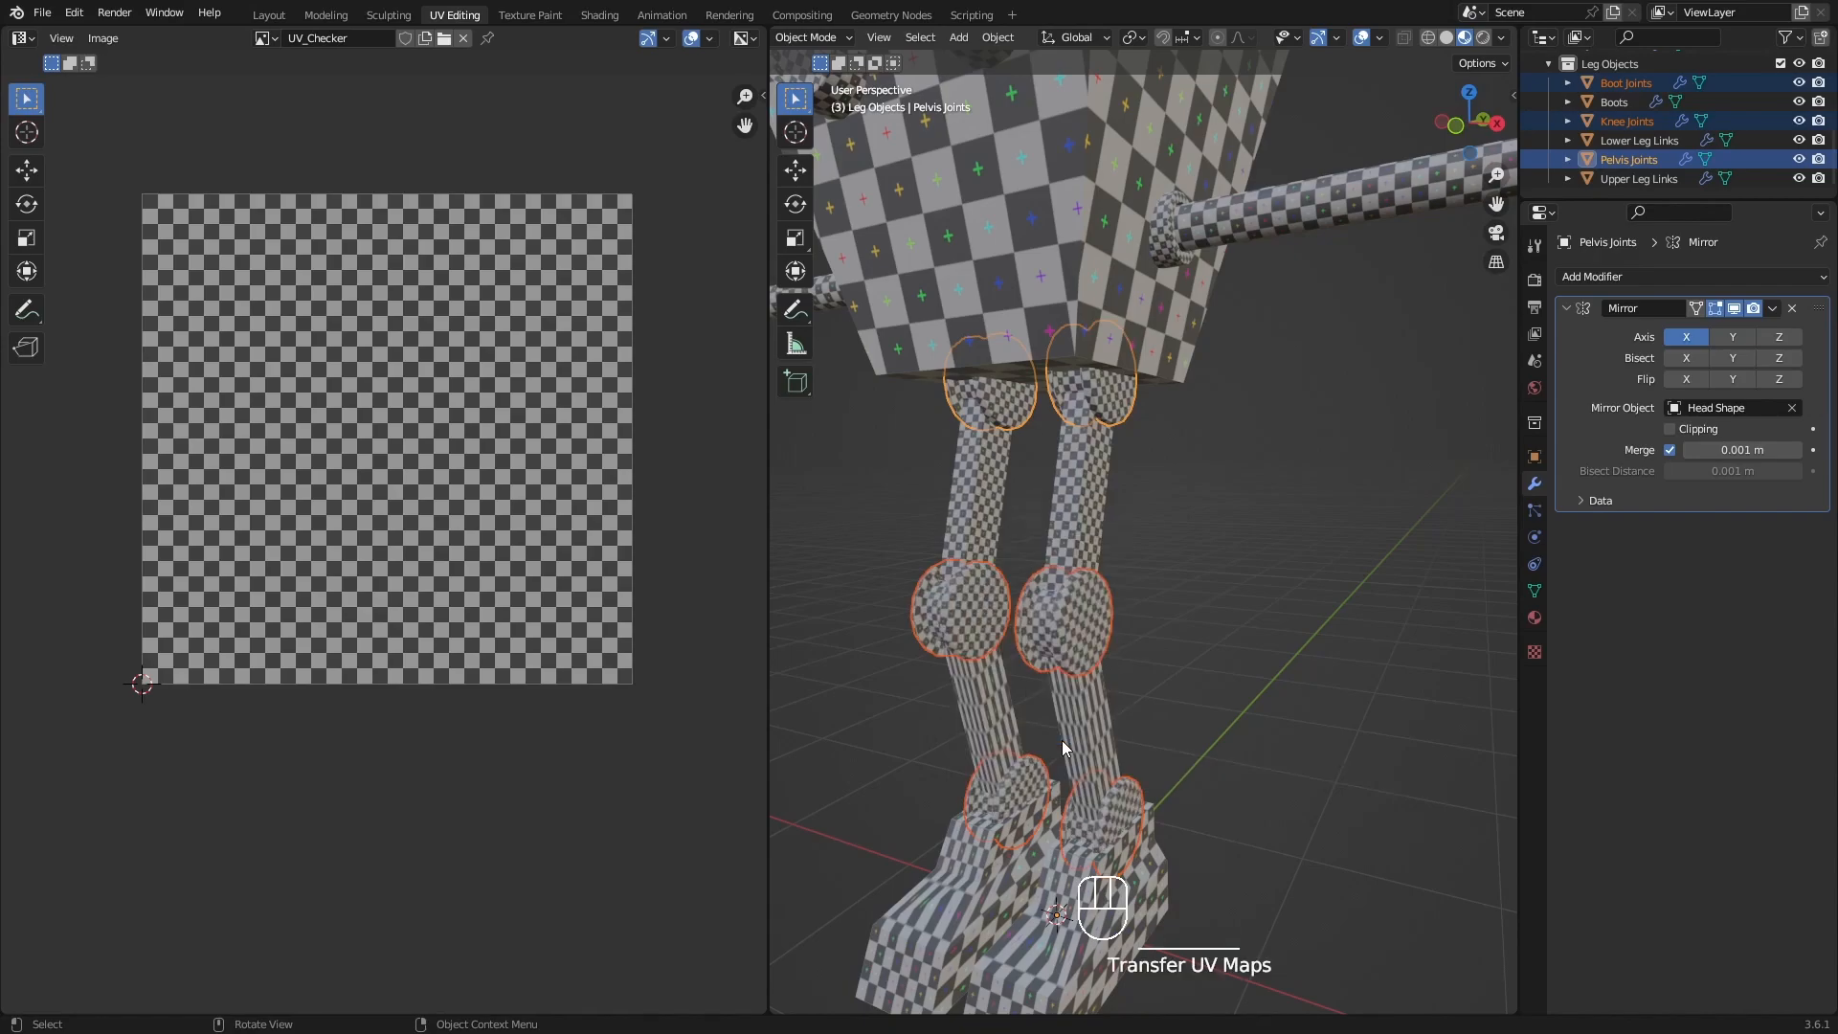
Select the Lower Leg Links with Upper Leg Links active, and copy the upper links' UV maps to the lower ones.
middle_click_drag(1178, 681, 1083, 672, "shift")
scroll(1134, 587, "up", 3)
middle_click_drag(1134, 587, 1145, 515)
scroll(1166, 576, "down", 2)
middle_click_drag(1168, 580, 1122, 577, "shift")
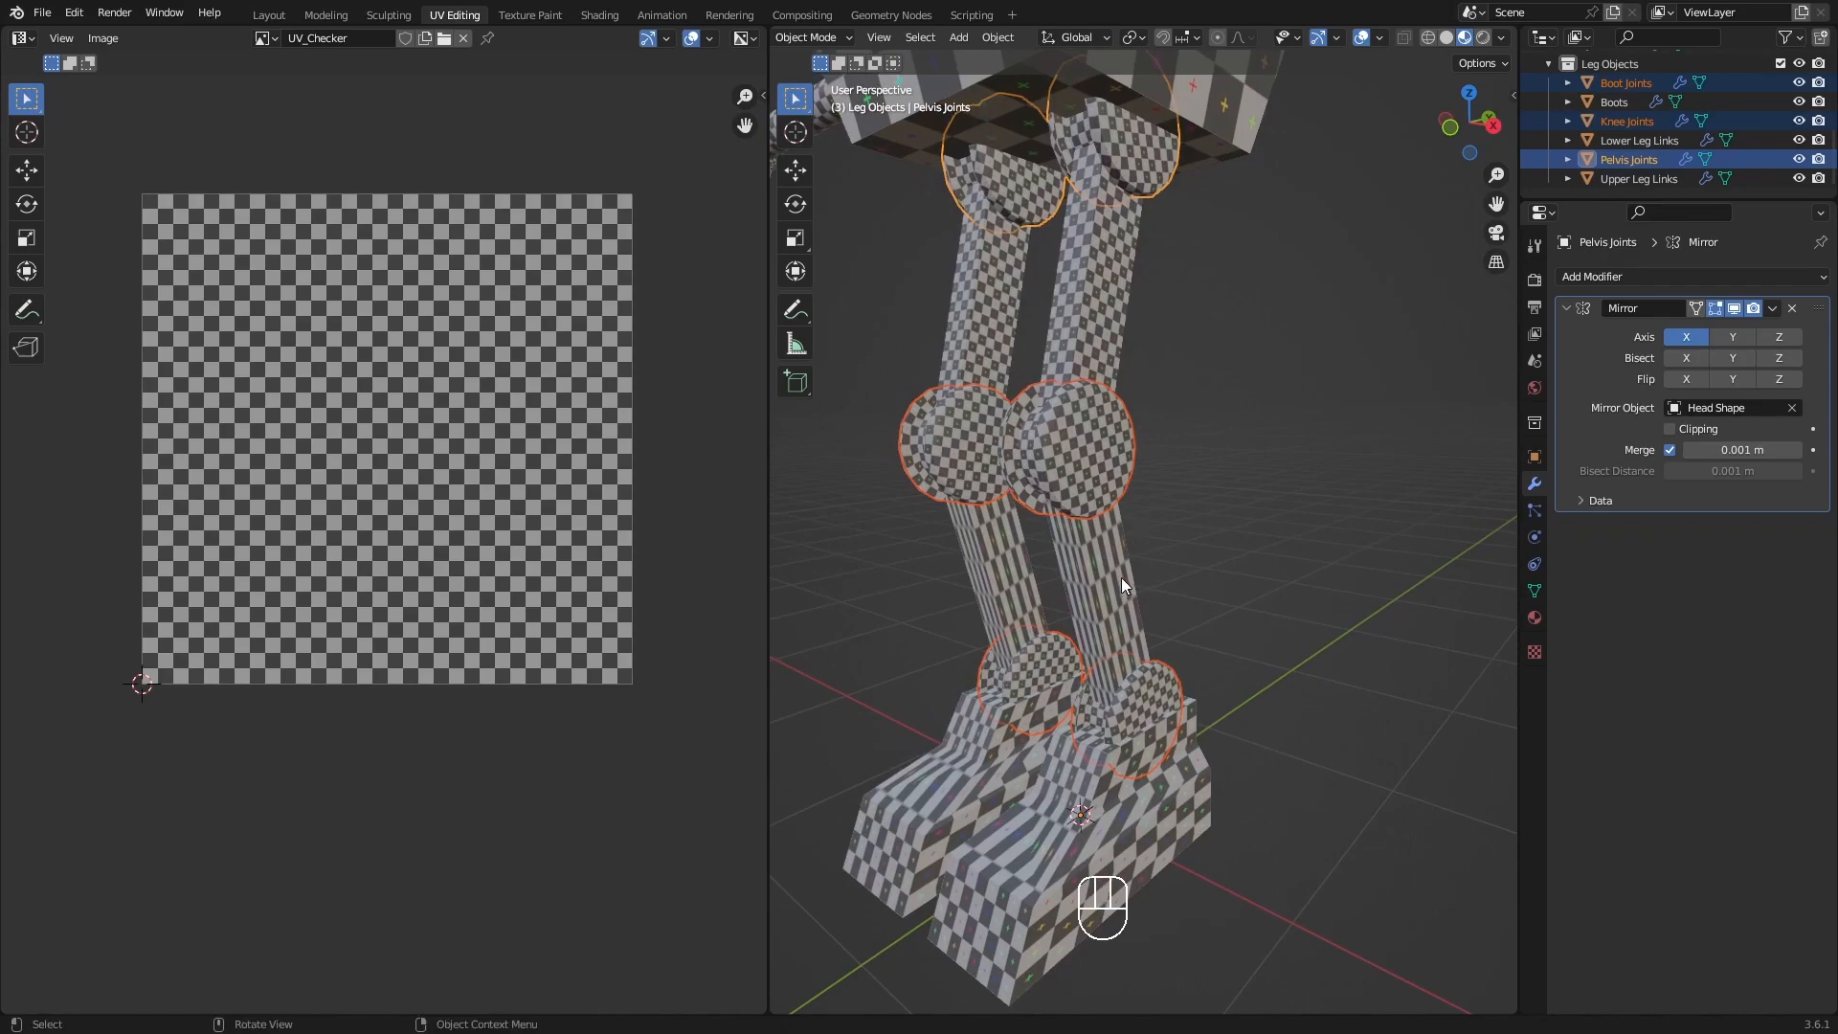
left_click(1110, 585)
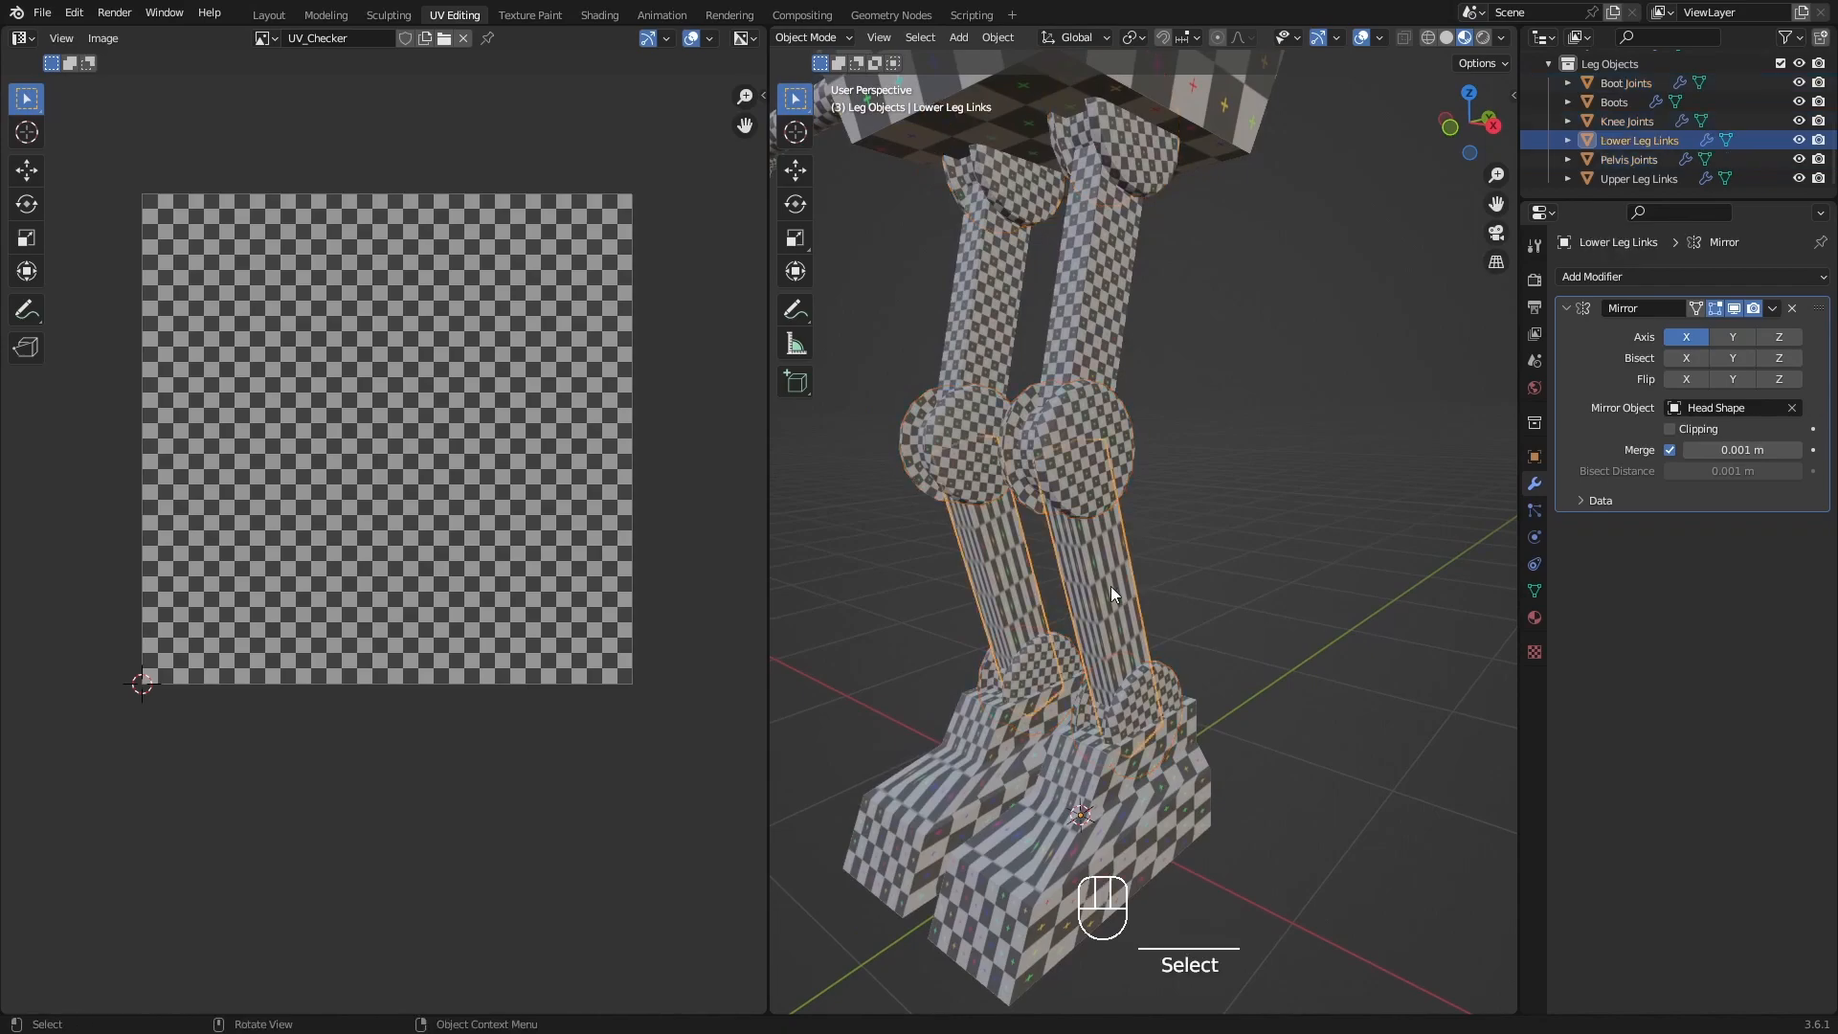
left_click(1086, 304)
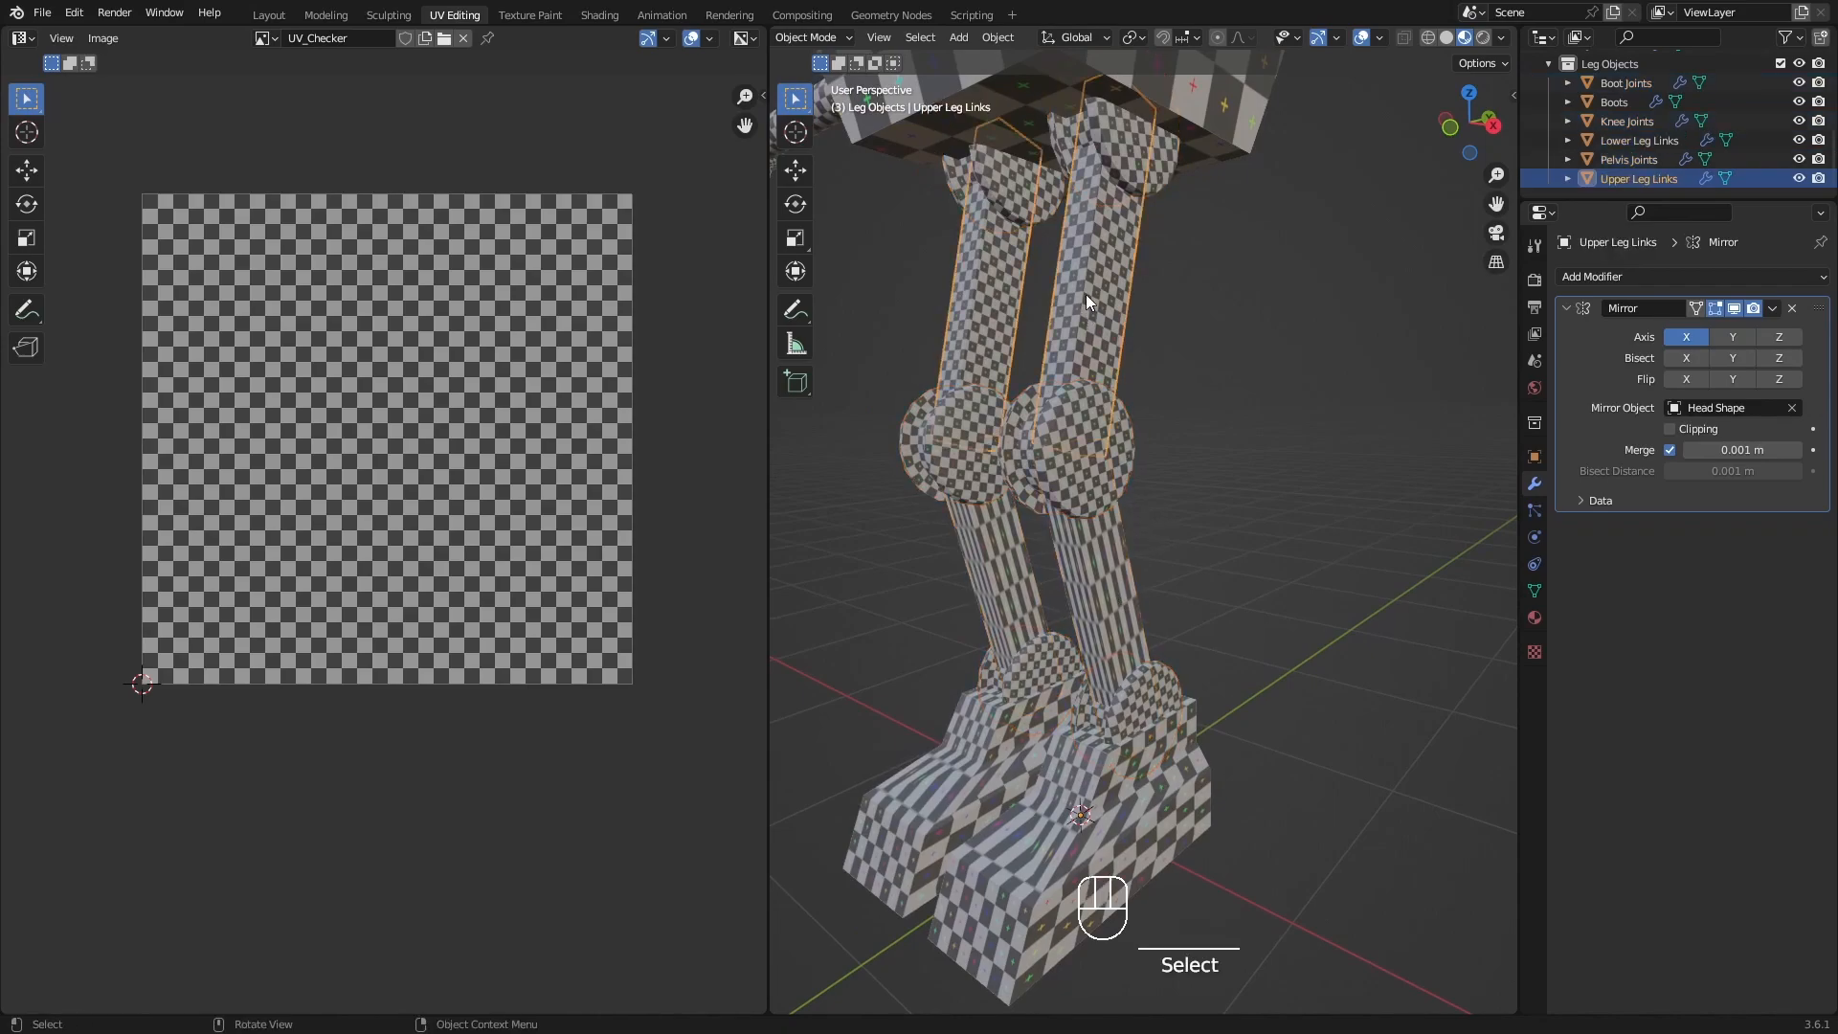
left_click(1105, 586)
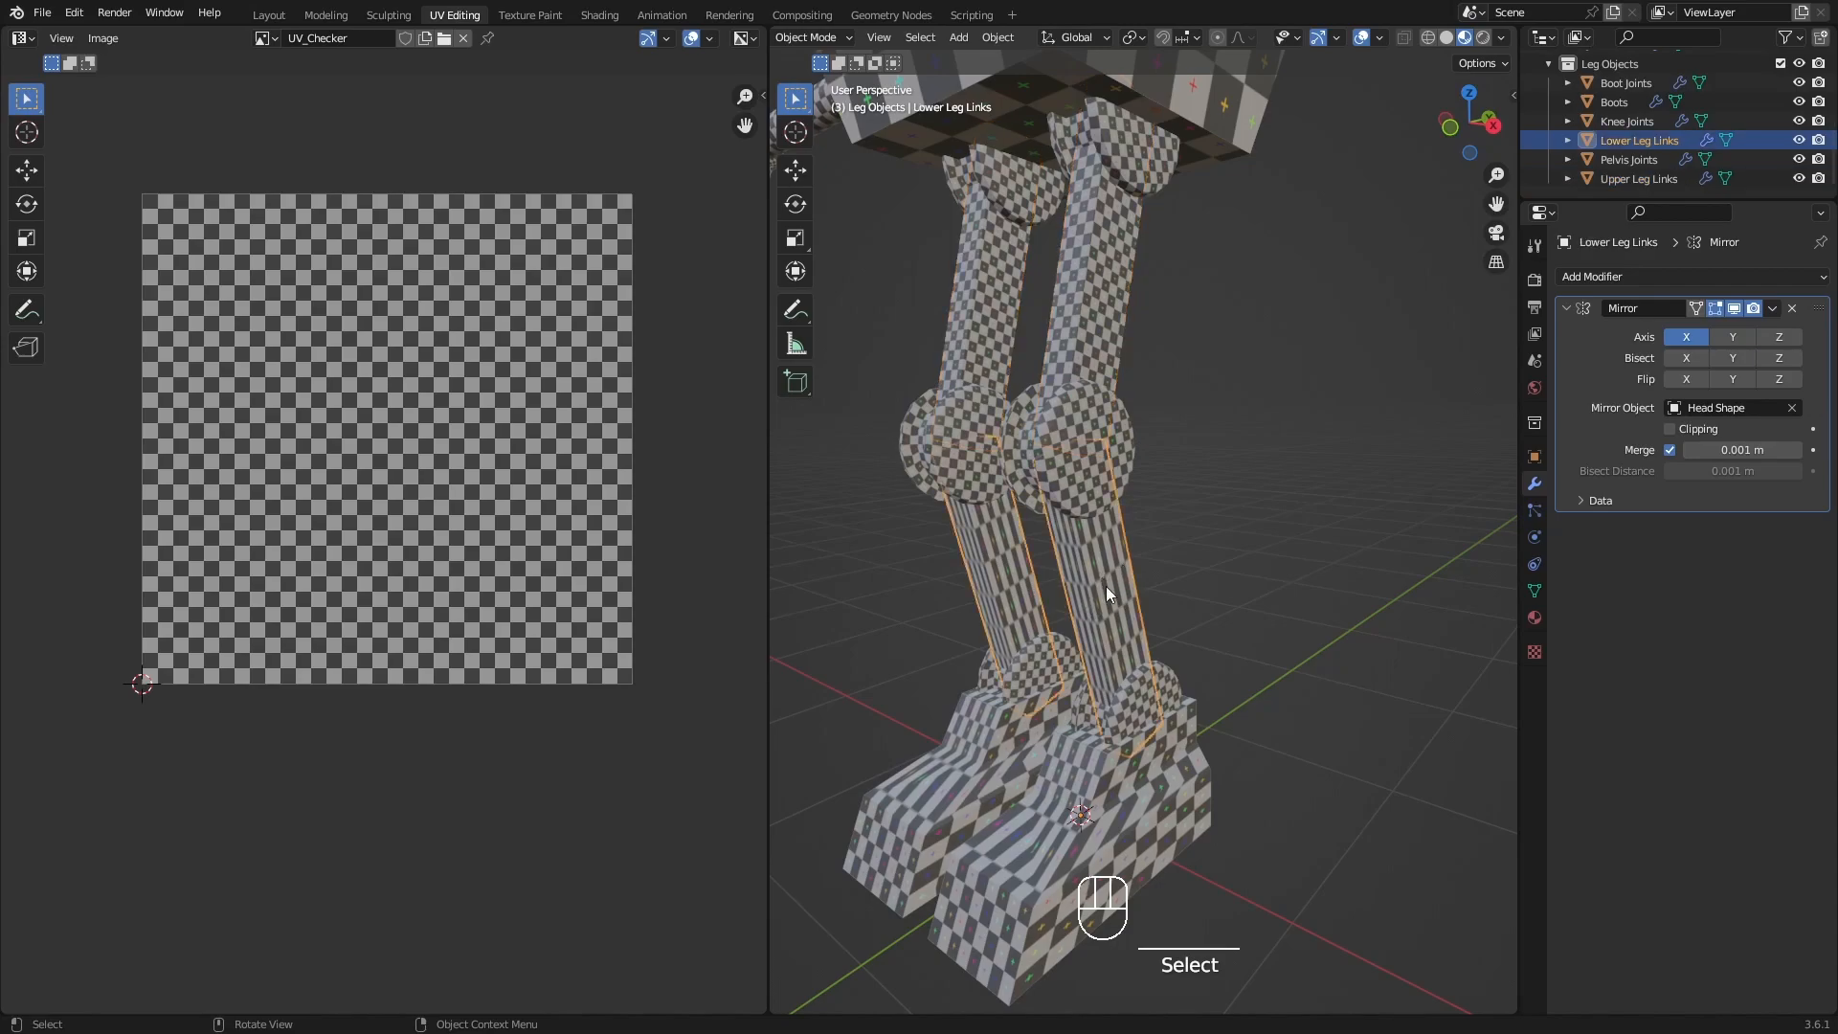
middle_click_drag(1105, 584, 1124, 576, "shift")
left_click(1106, 310, "shift")
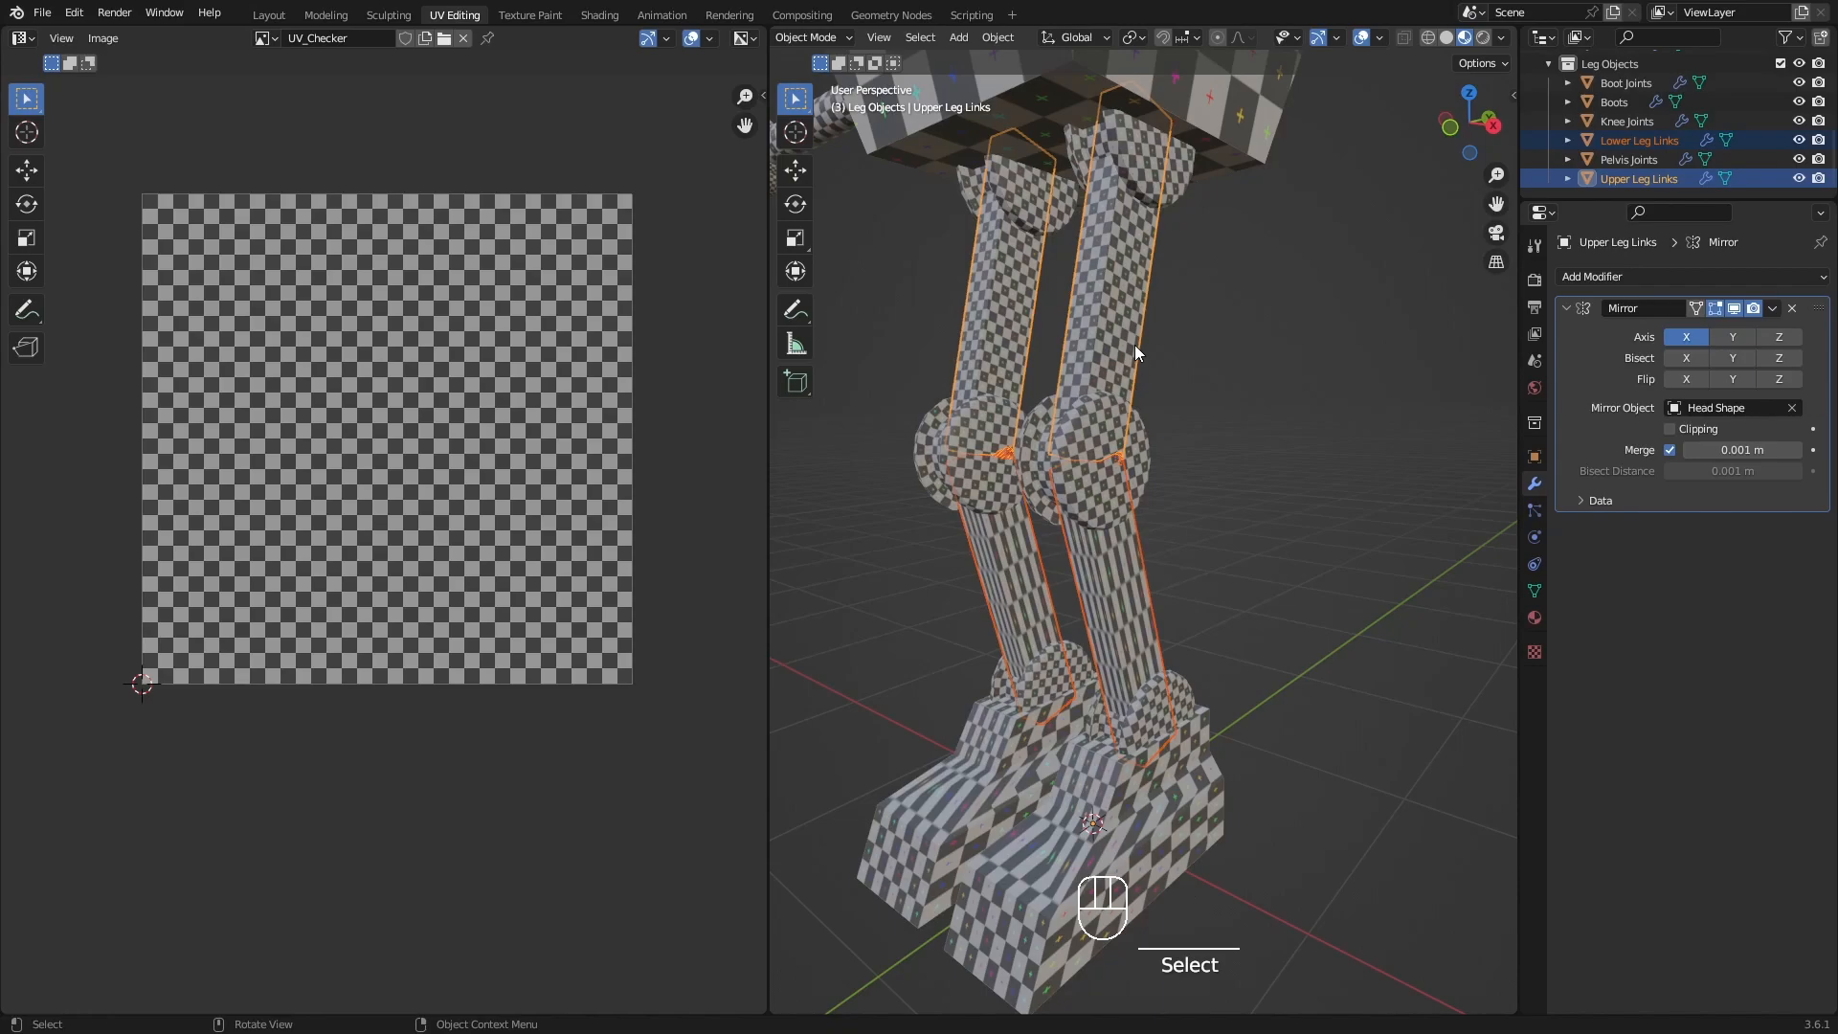
key("ctrl+l")
left_click(1135, 345)
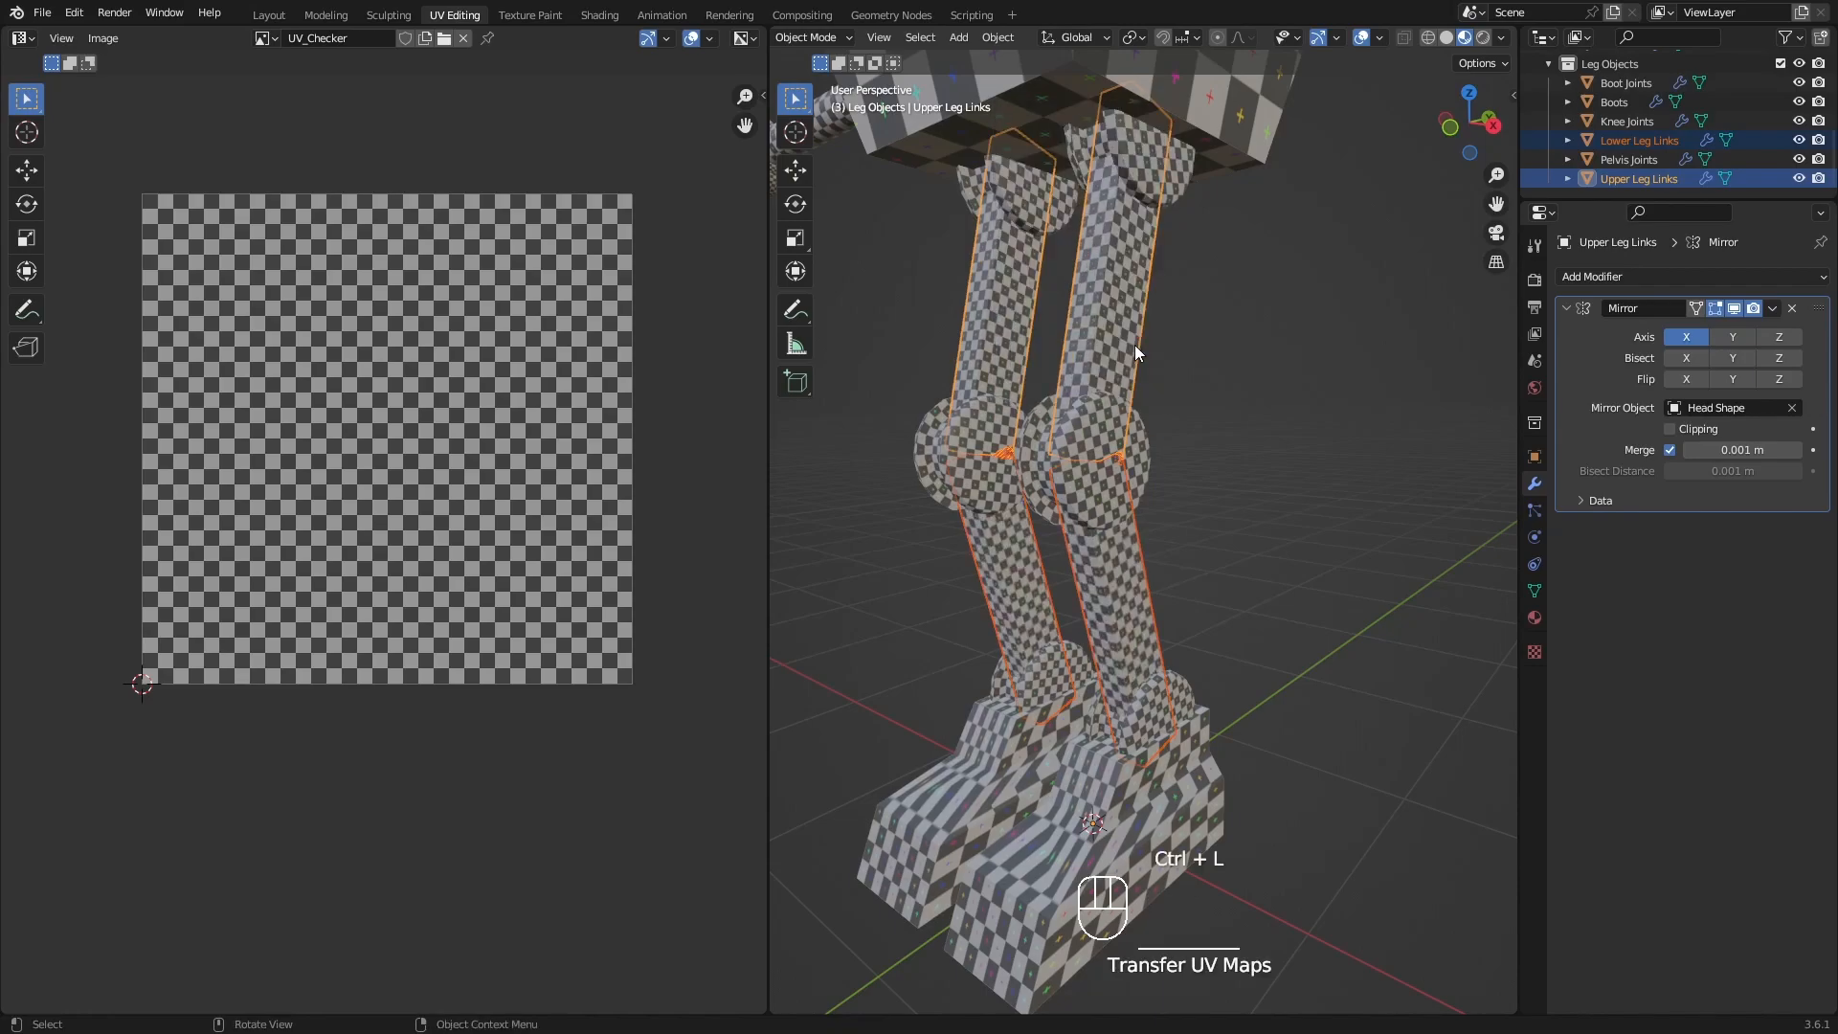
Select the Boots object, enter Edit Mode and isolate it in local view.
middle_click_drag(1146, 594, 1060, 549, "shift")
scroll(1135, 534, "down", 2)
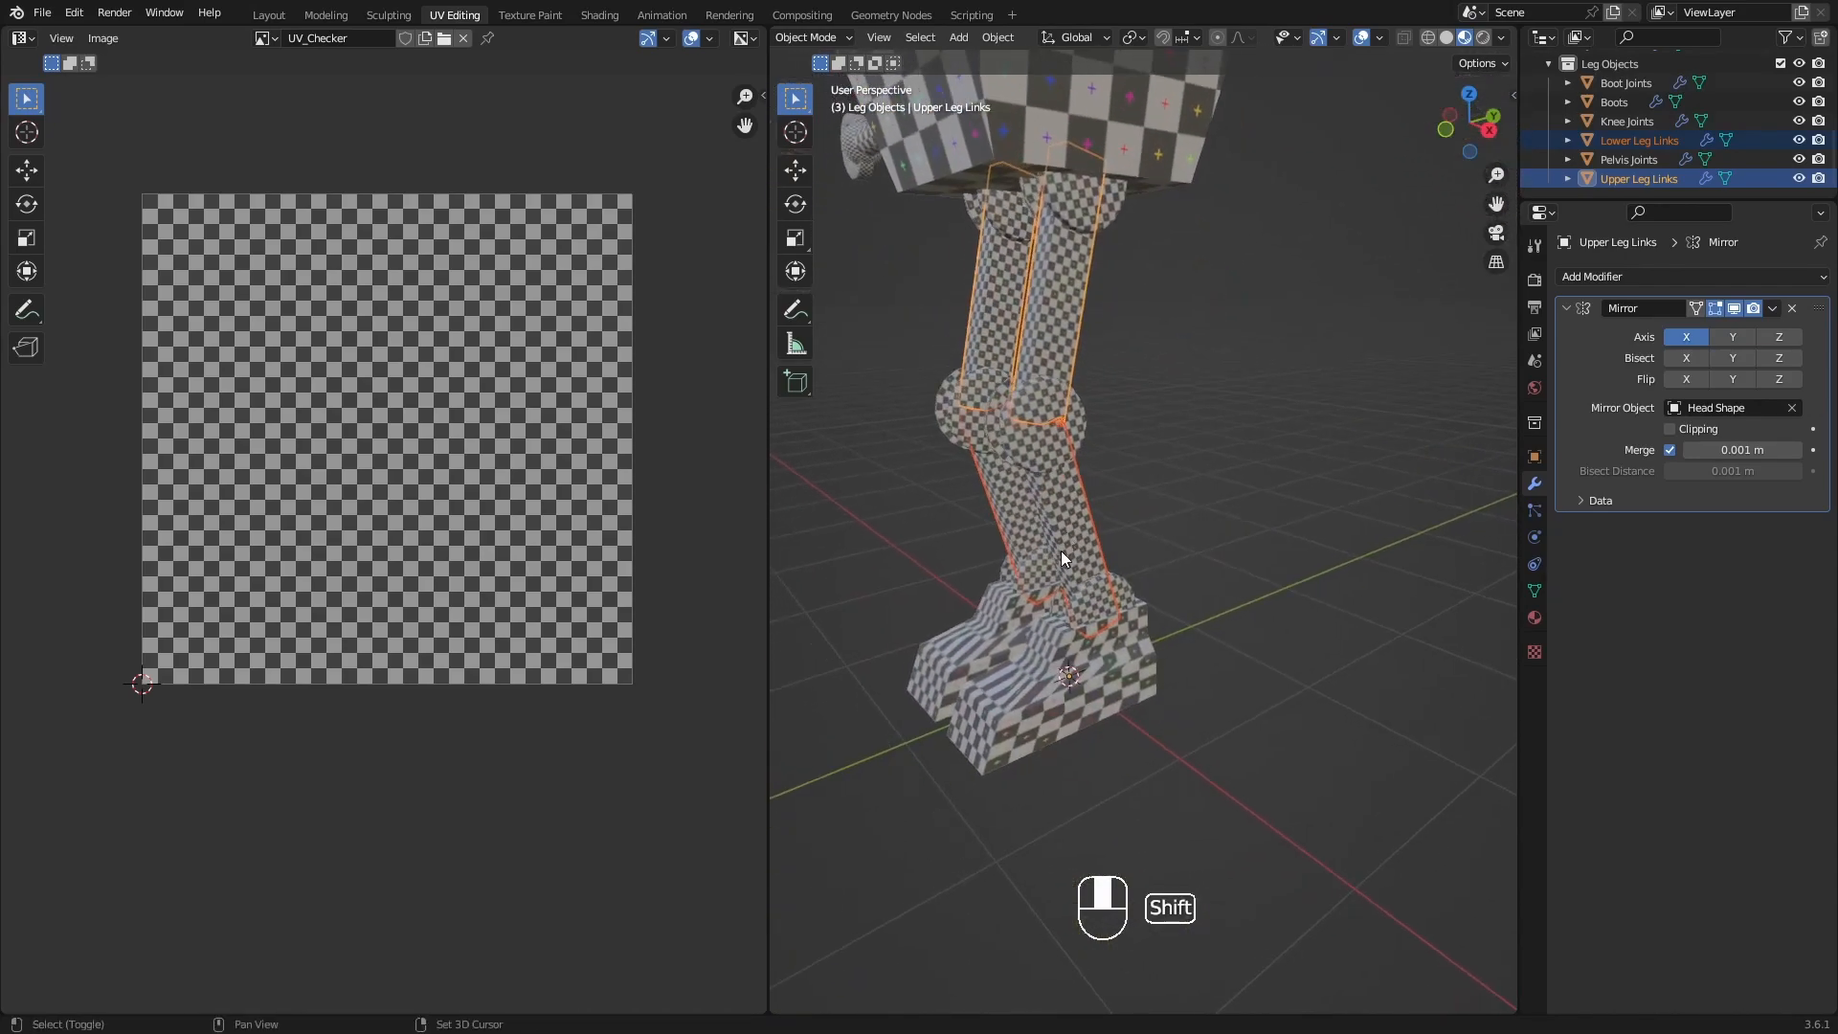
left_click(1063, 703)
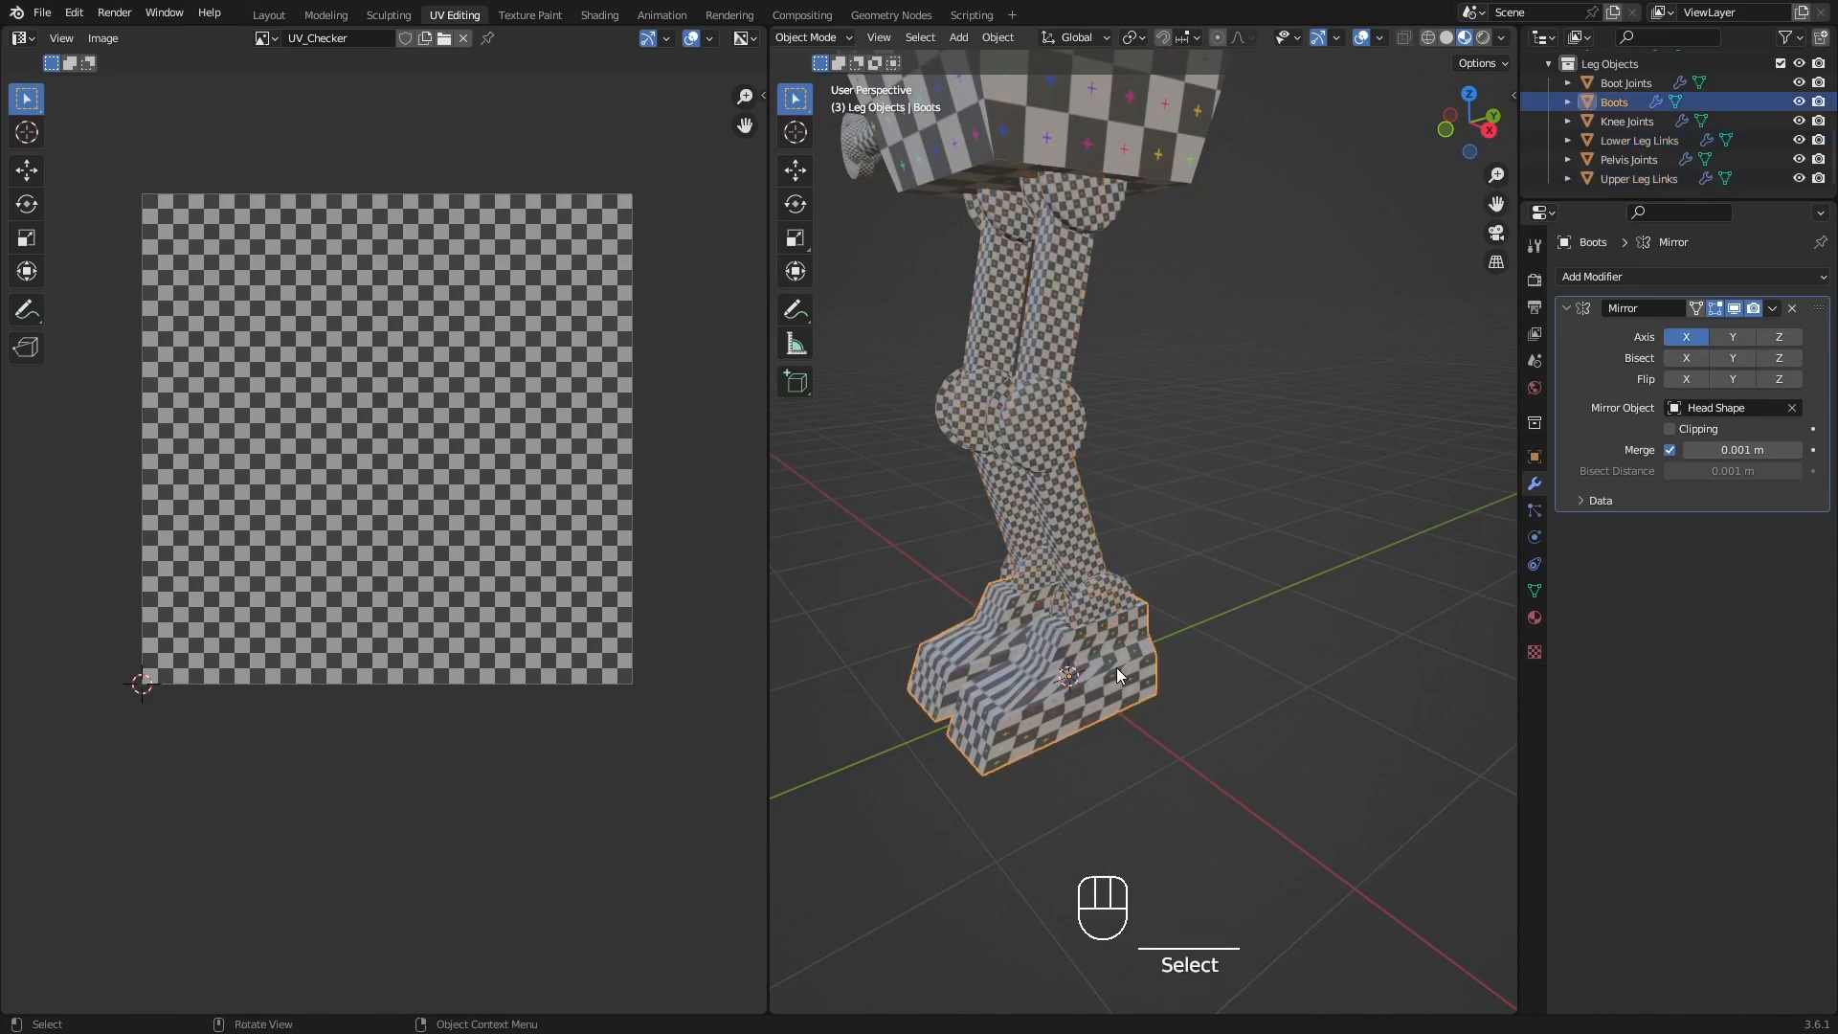
middle_click_drag(1111, 670, 1141, 660, "shift")
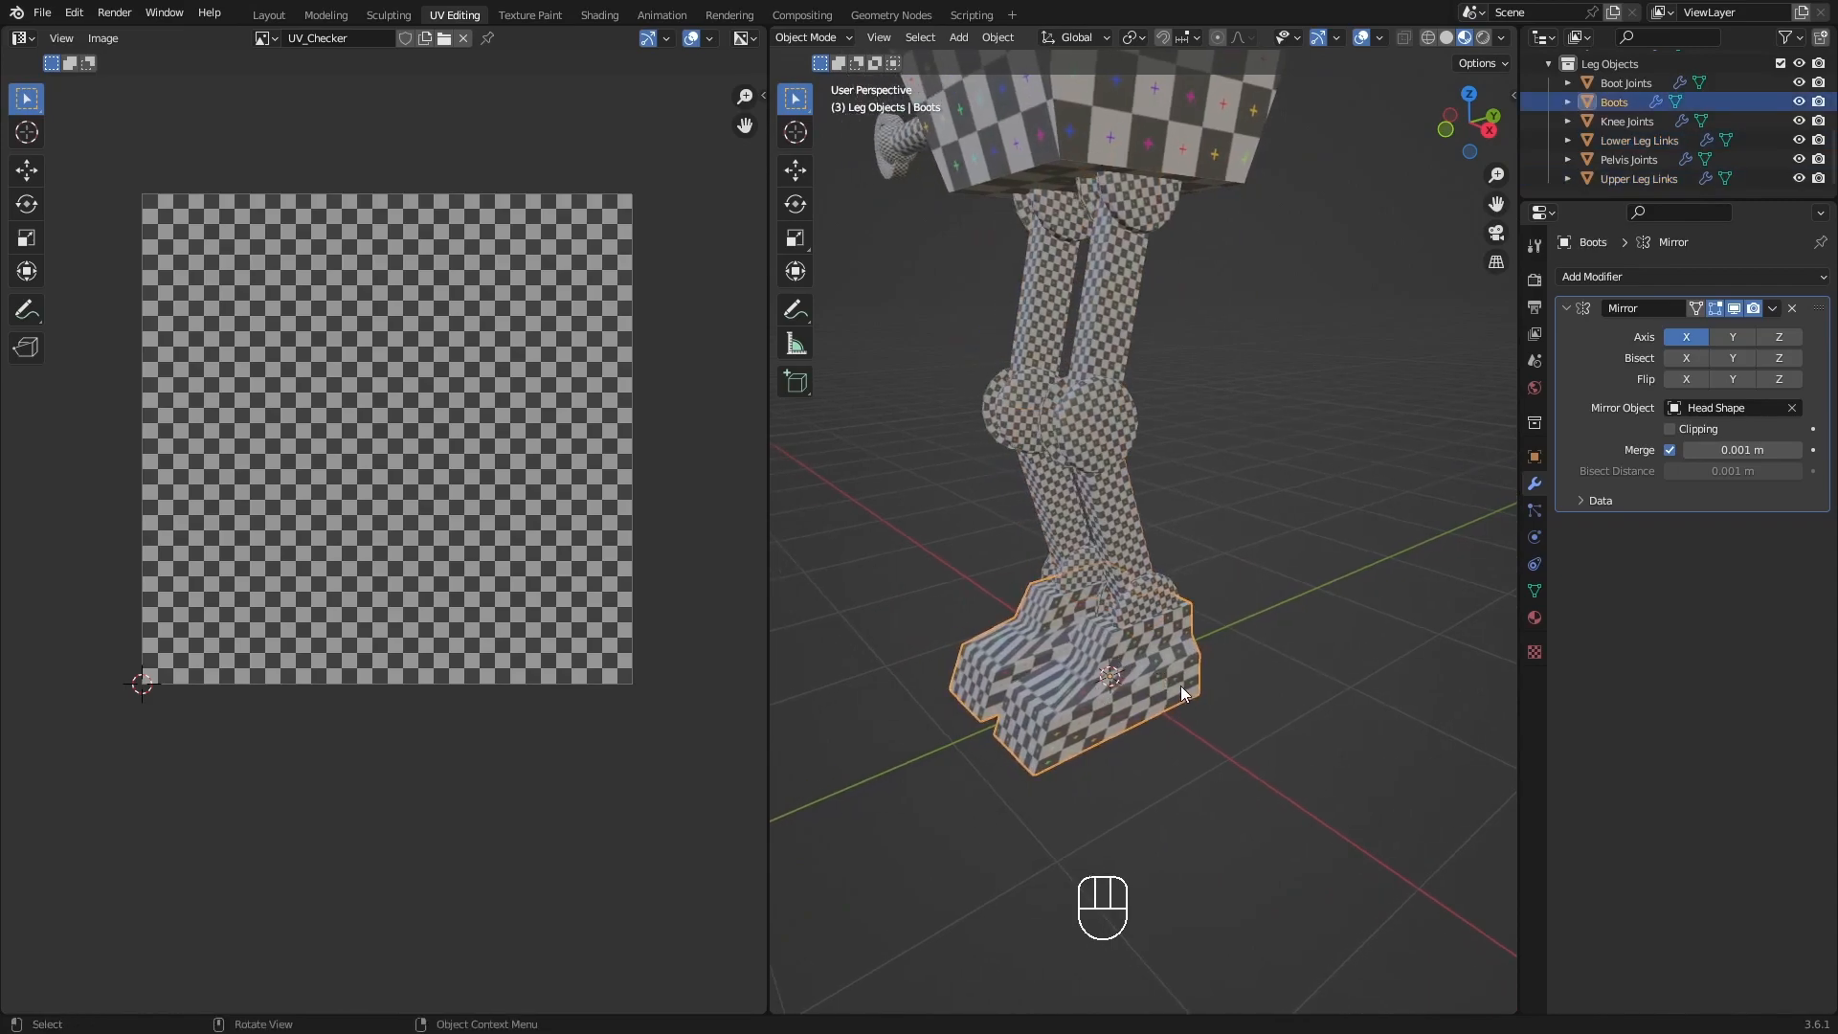
key("Tab")
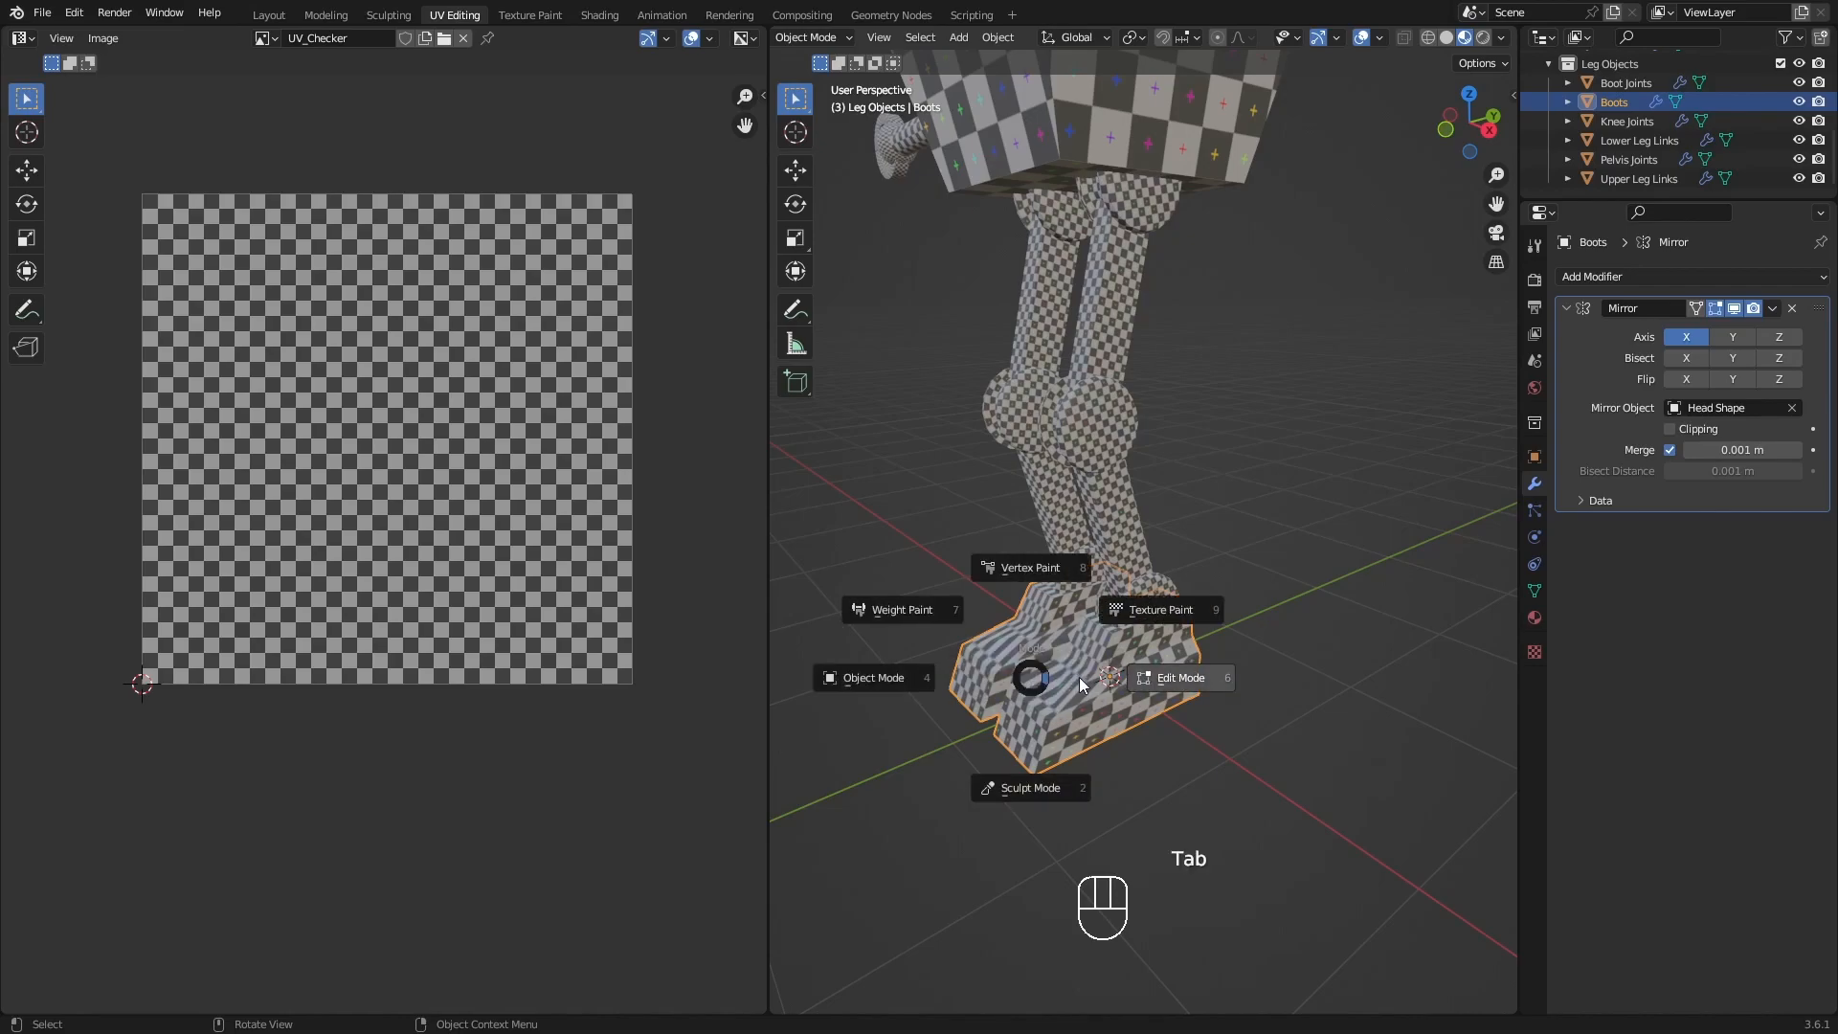
left_click(1185, 679)
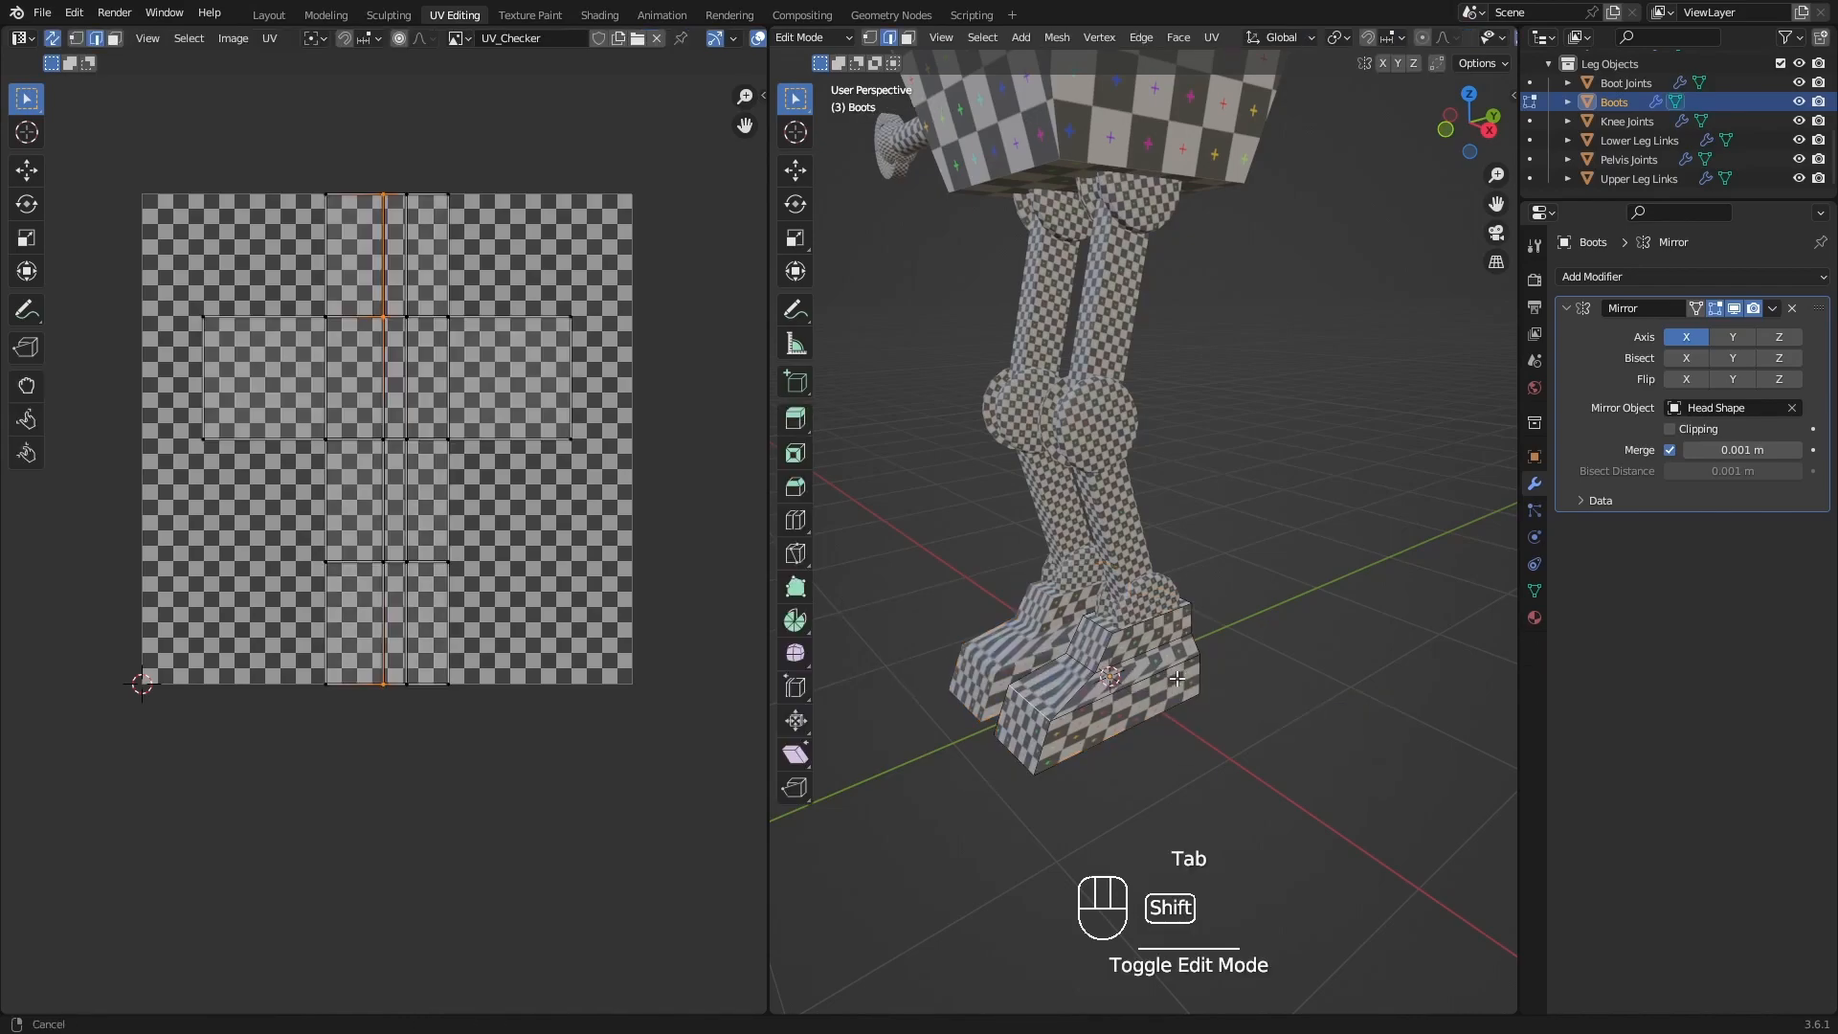
middle_click_drag(1185, 681, 1209, 623, "shift")
key("KP_Divide")
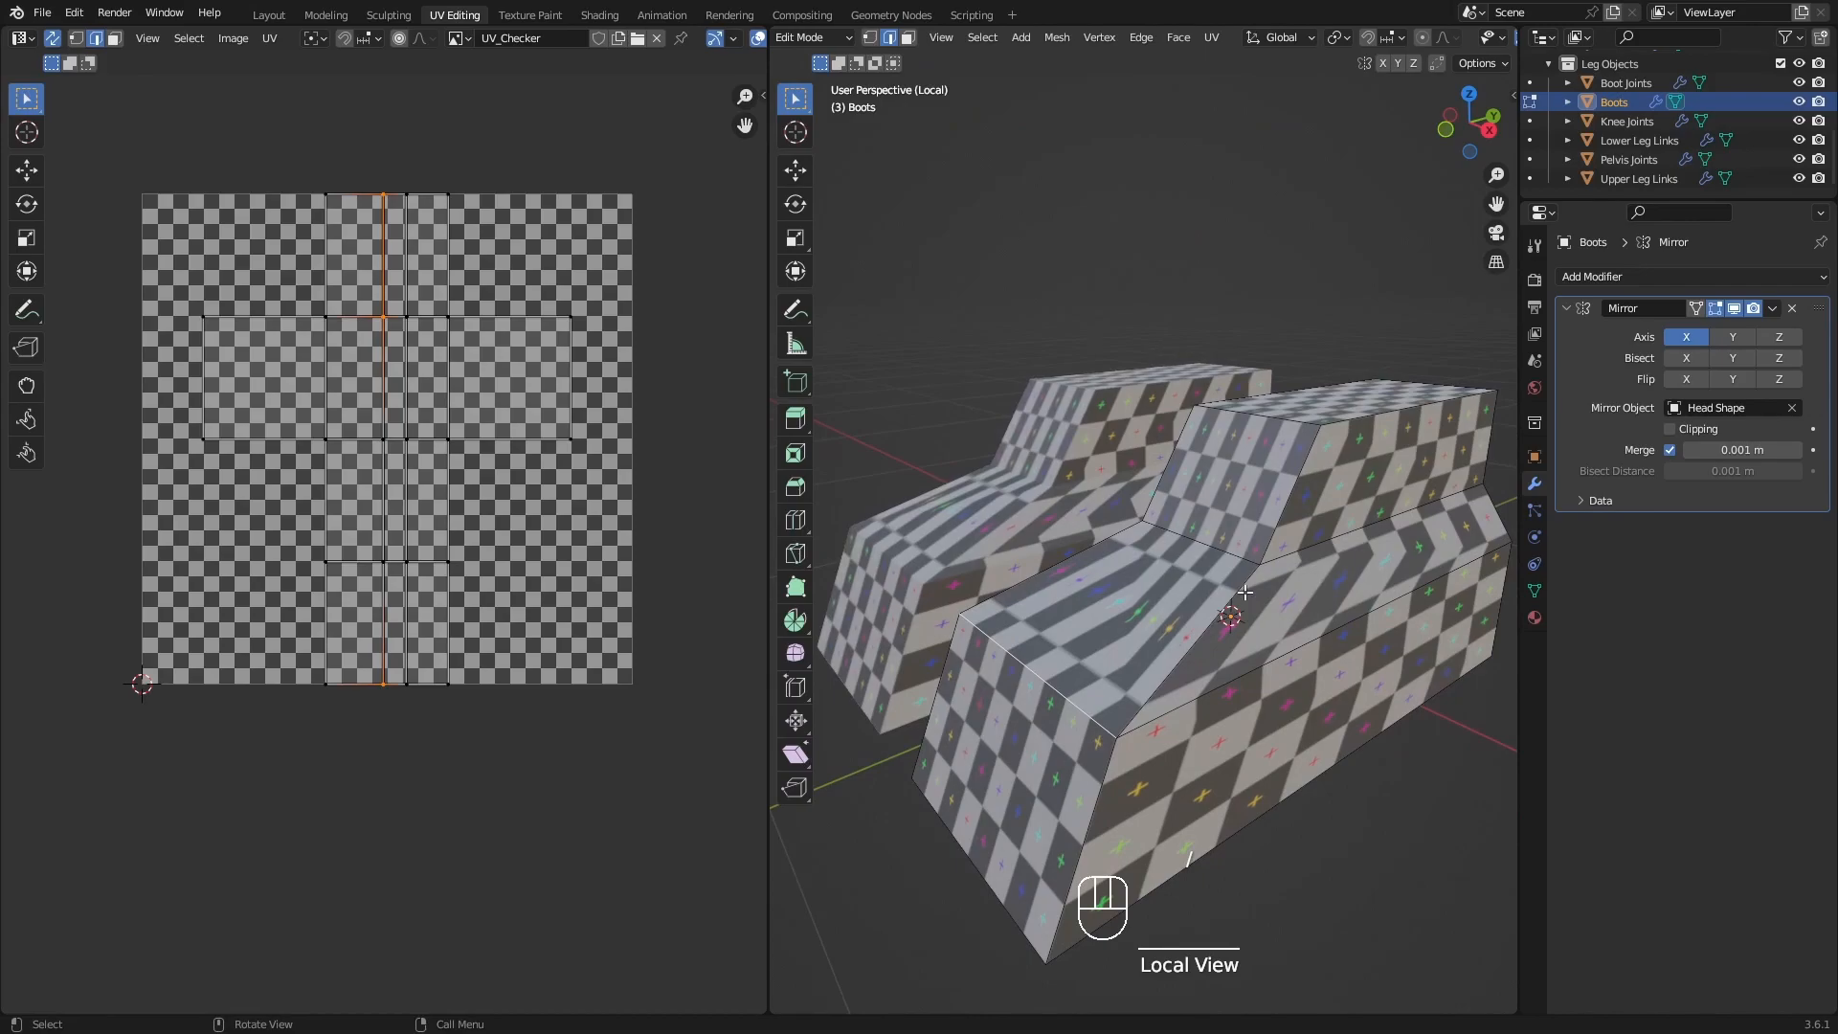
In face selection, pick the boot's top face and mark a seam around it.
middle_click_drag(1245, 593, 1206, 507, "shift")
key("3")
left_click(1215, 387)
middle_click_drag(1275, 445, 1269, 472, "shift")
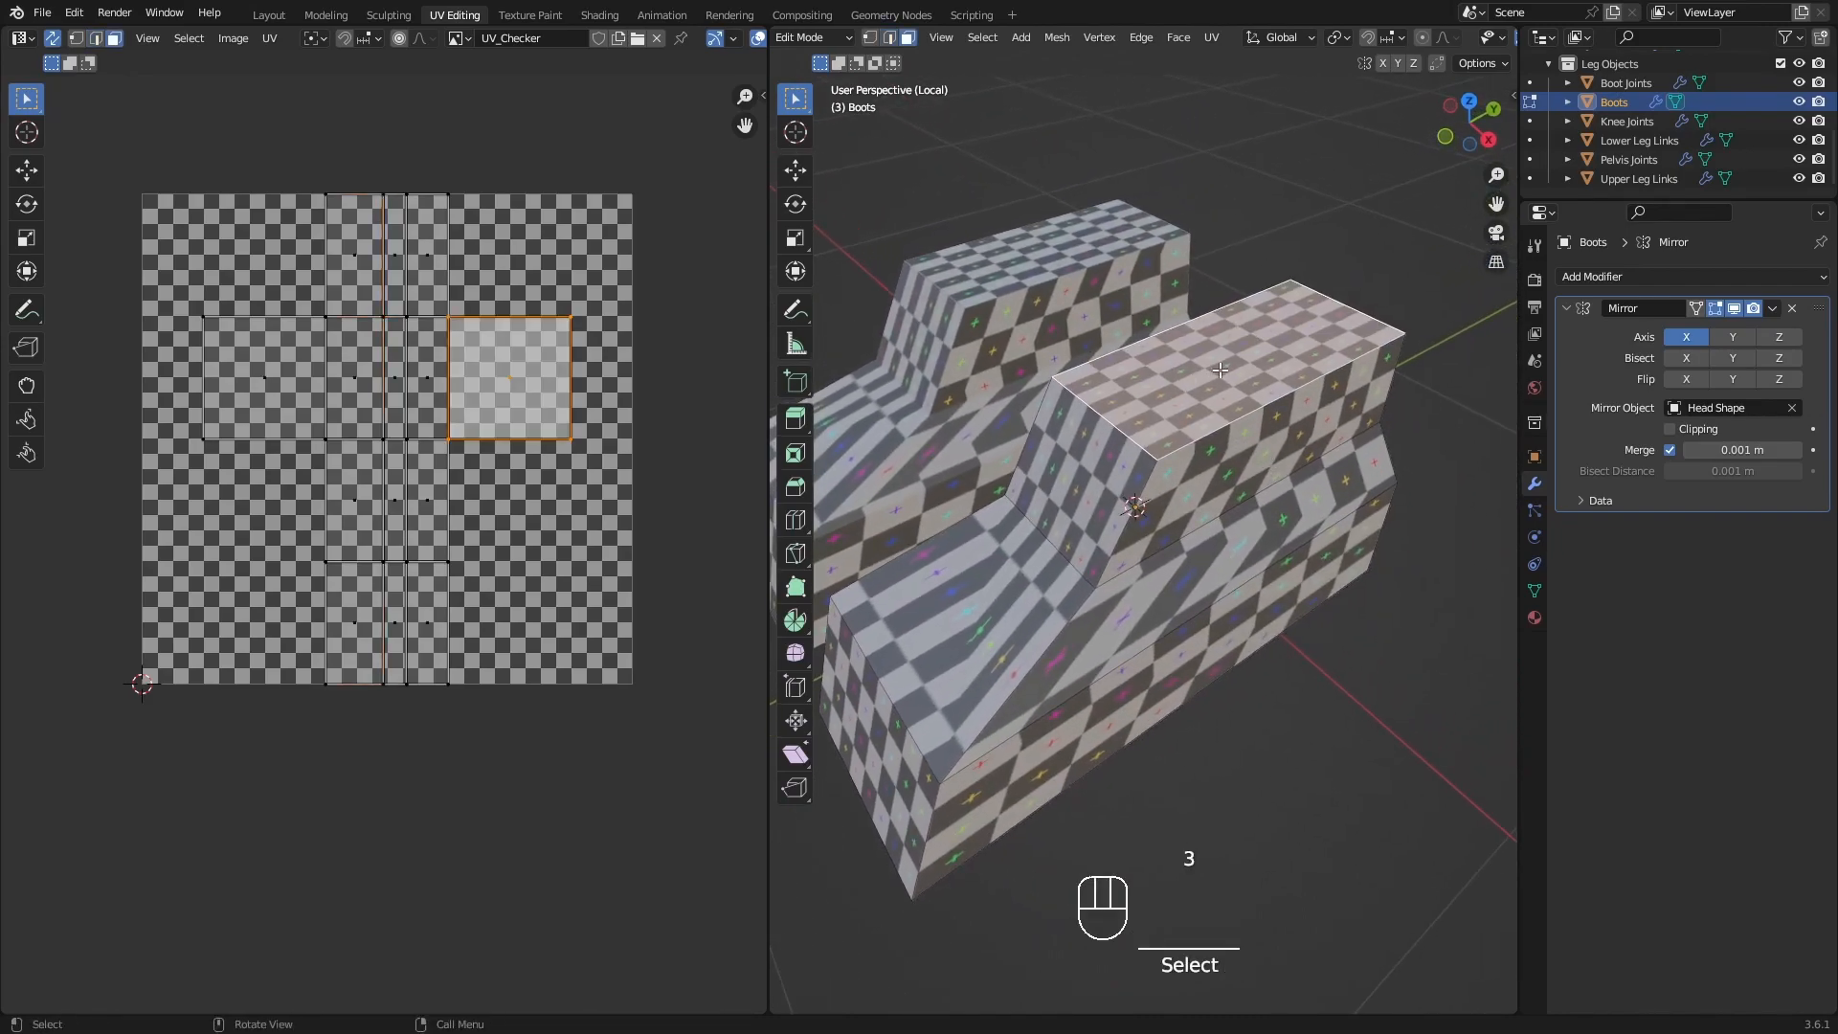
key("q")
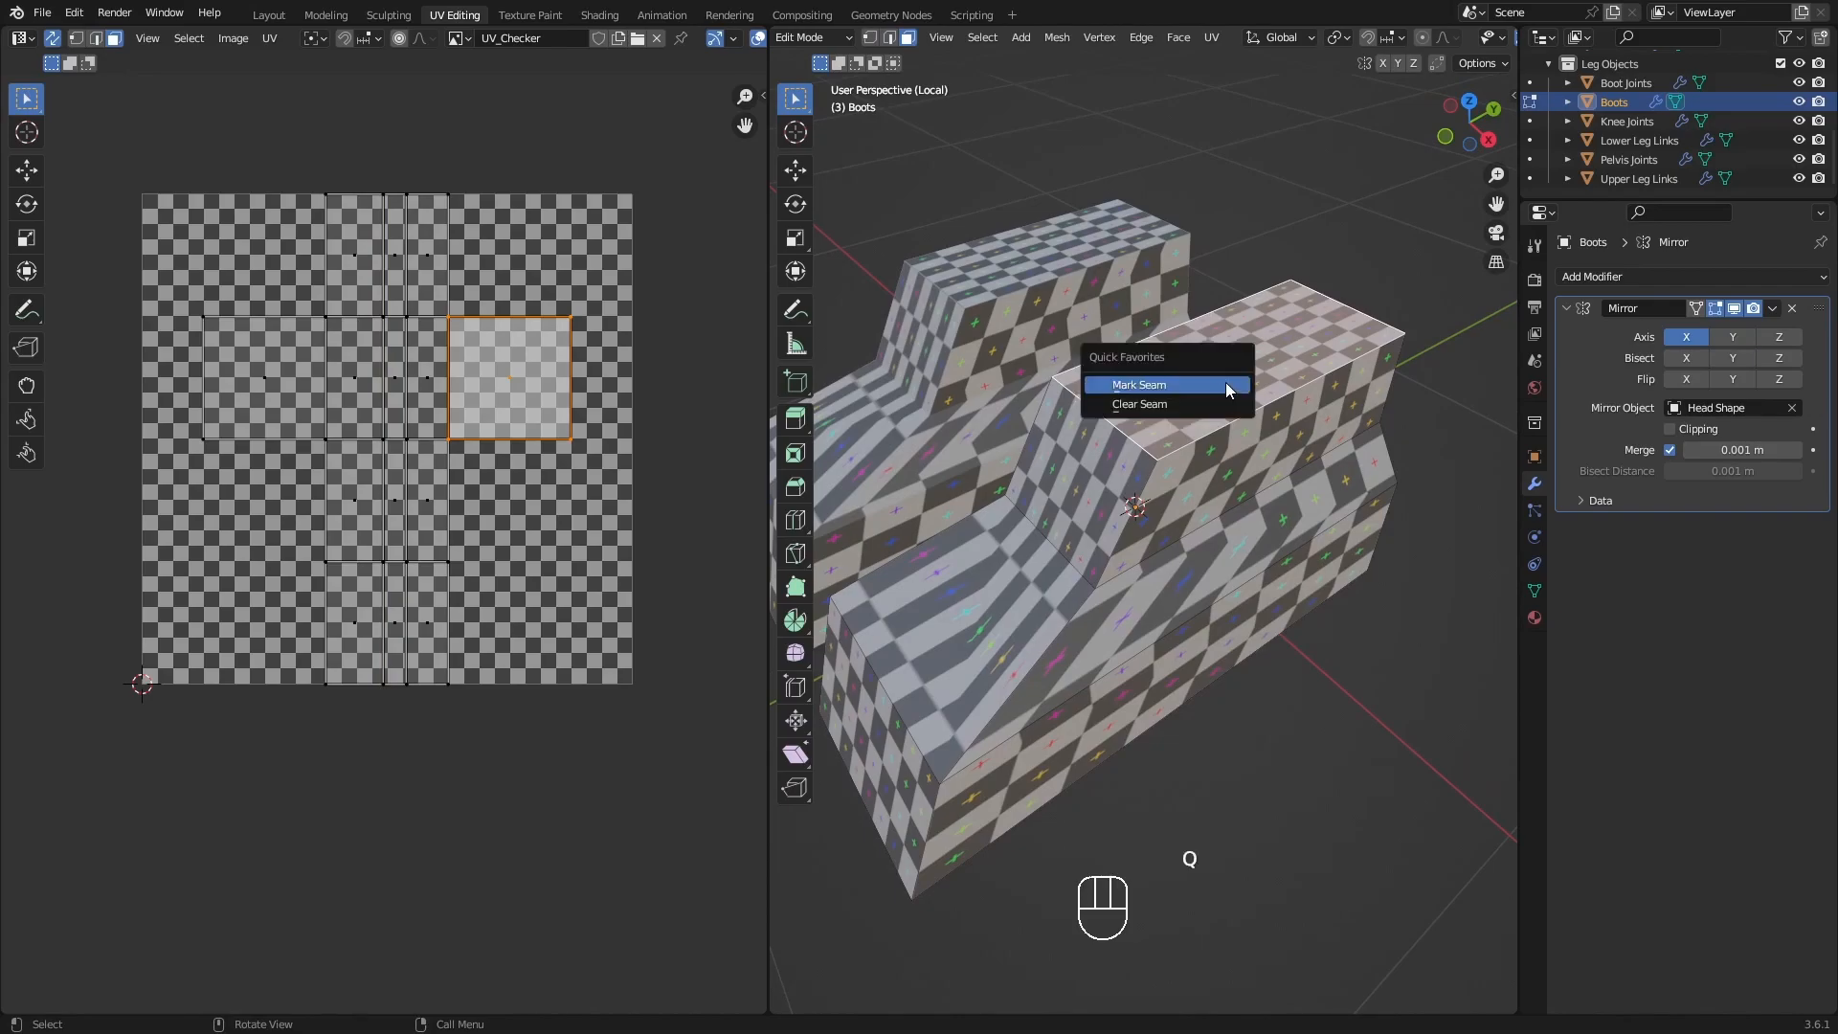
left_click(1245, 356)
key("q")
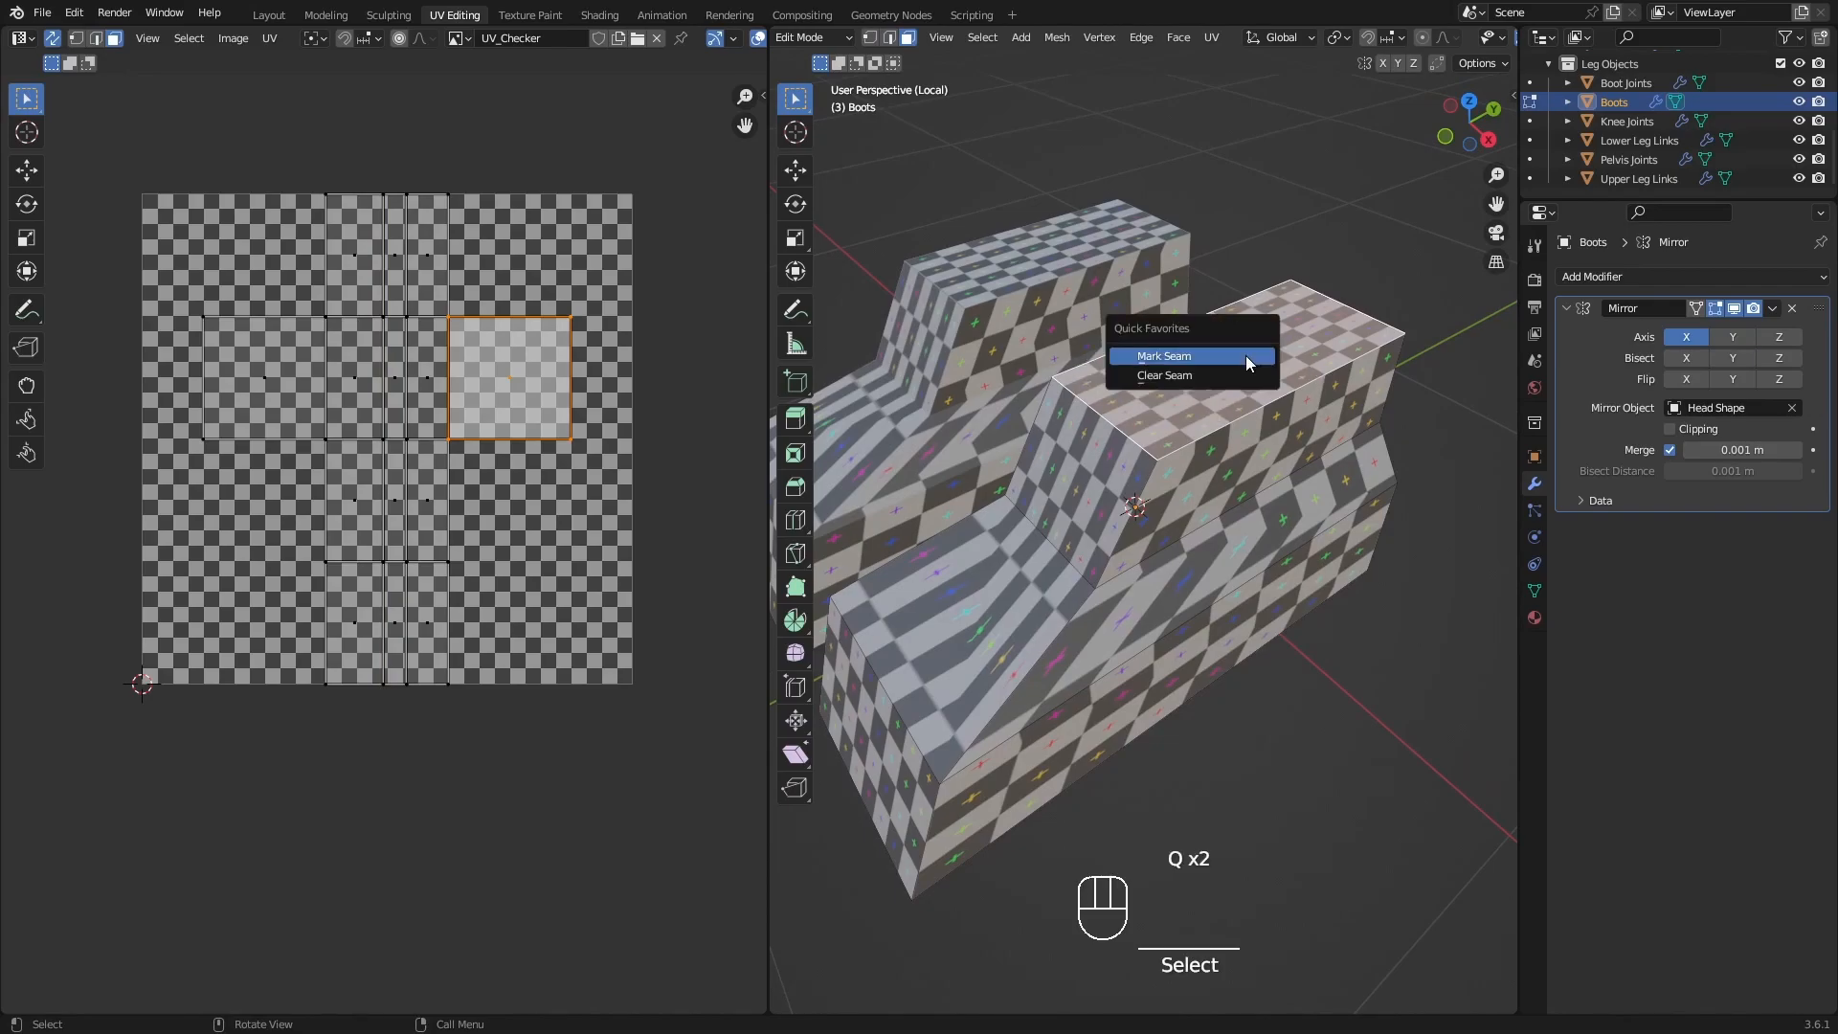
left_click(1244, 356)
Select the boot's bottom sole face, mark a seam around it and clear the selection.
middle_click_drag(1206, 422, 1051, 649)
left_click(1077, 588)
key("q")
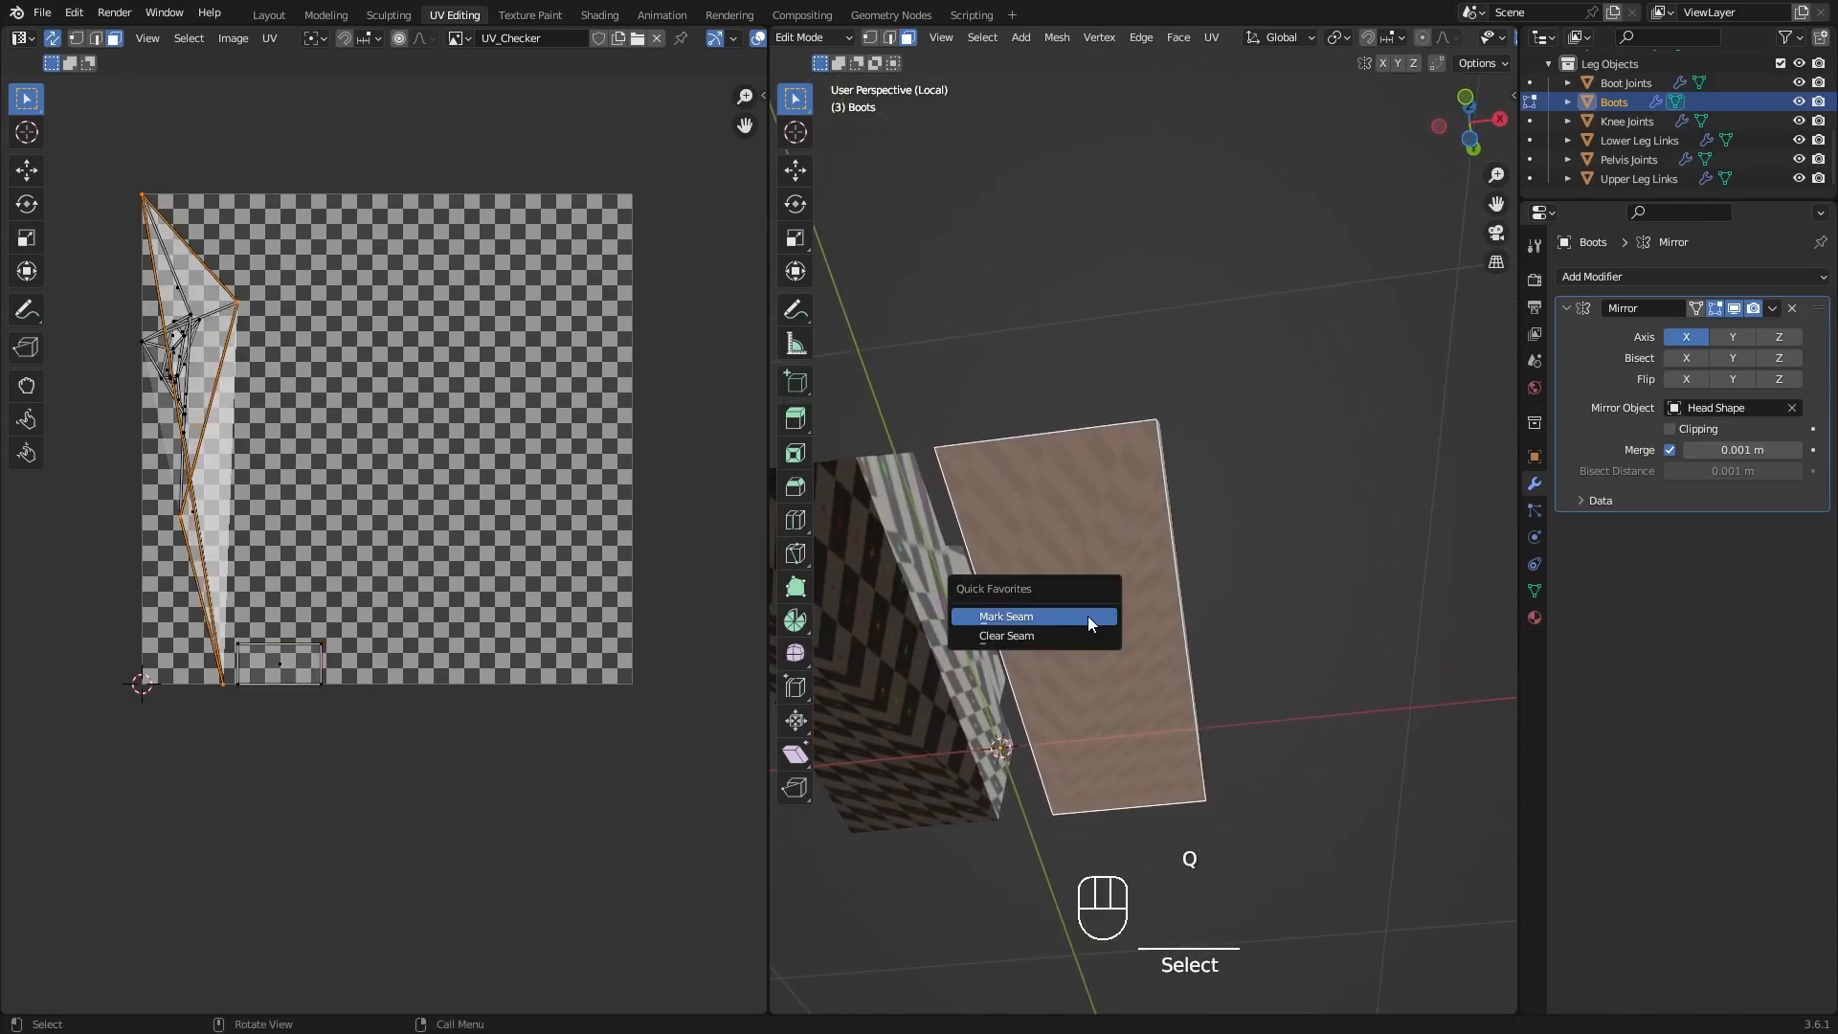
left_click(1087, 617)
left_click(1317, 609)
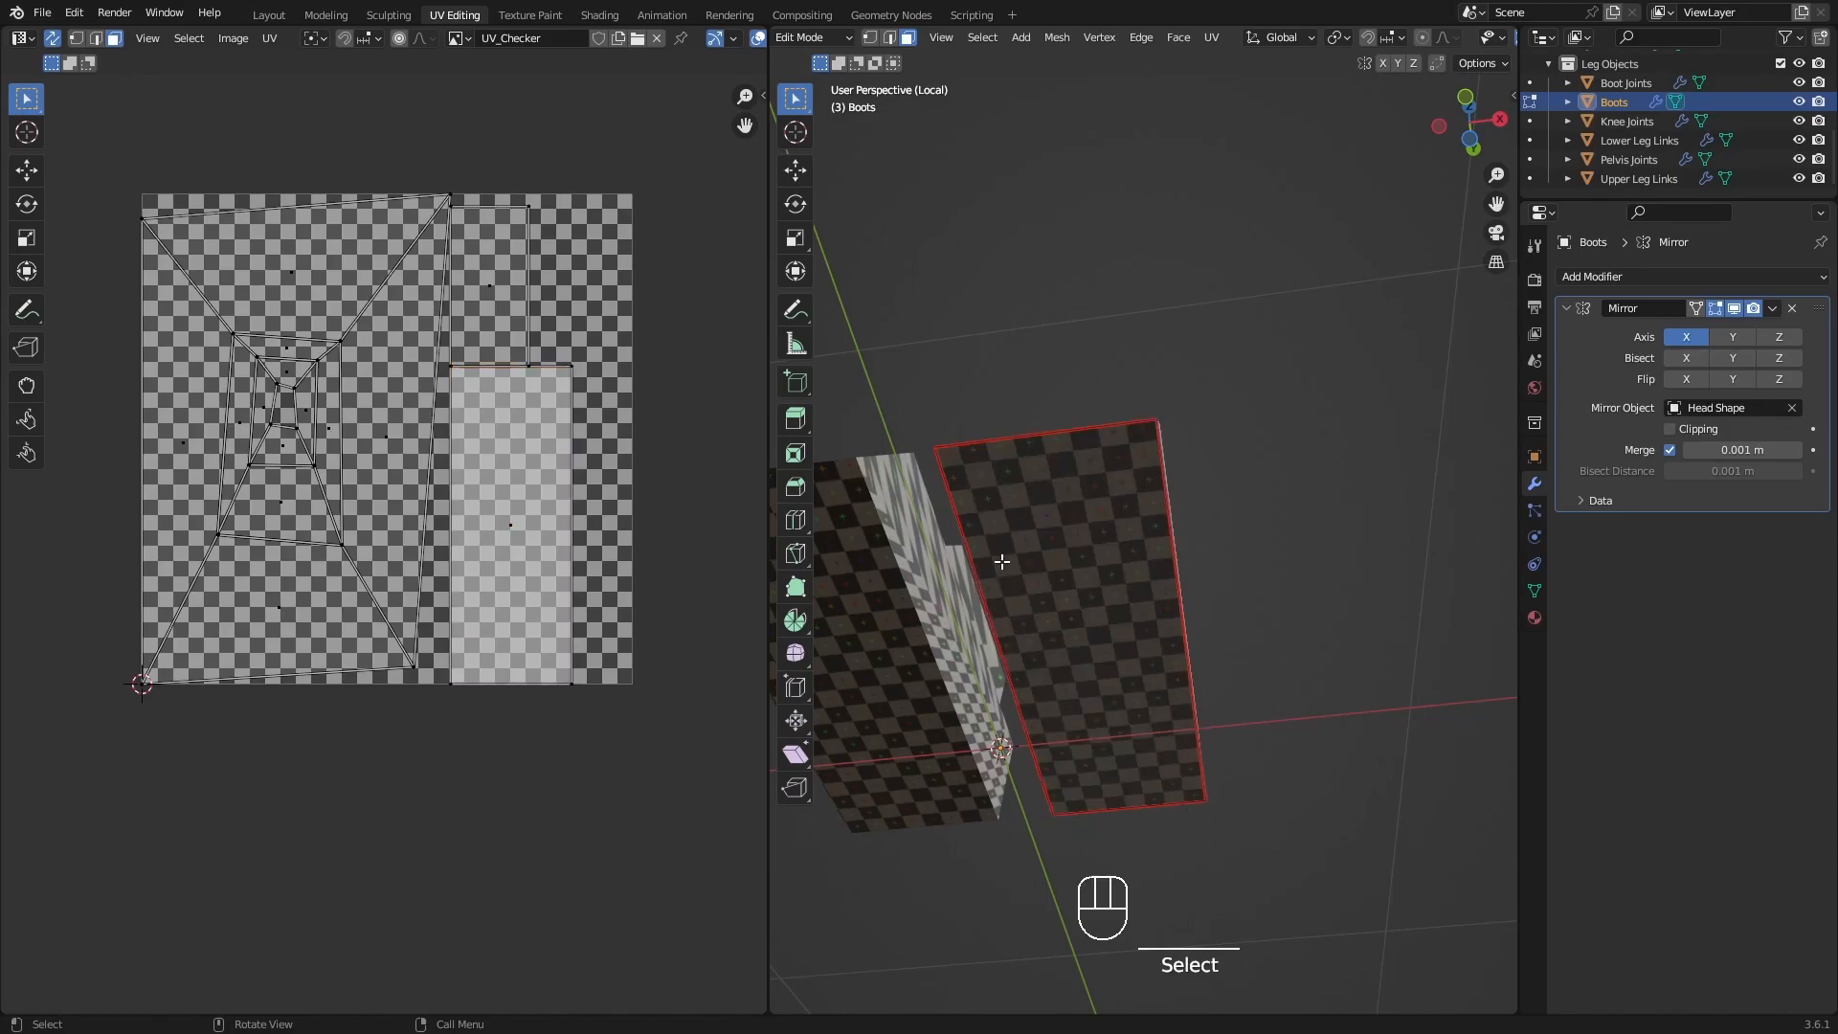
In edge selection, mark the boot's outer front corner edges as a seam from the top face down to the sole.
middle_click_drag(1111, 481, 1183, 483)
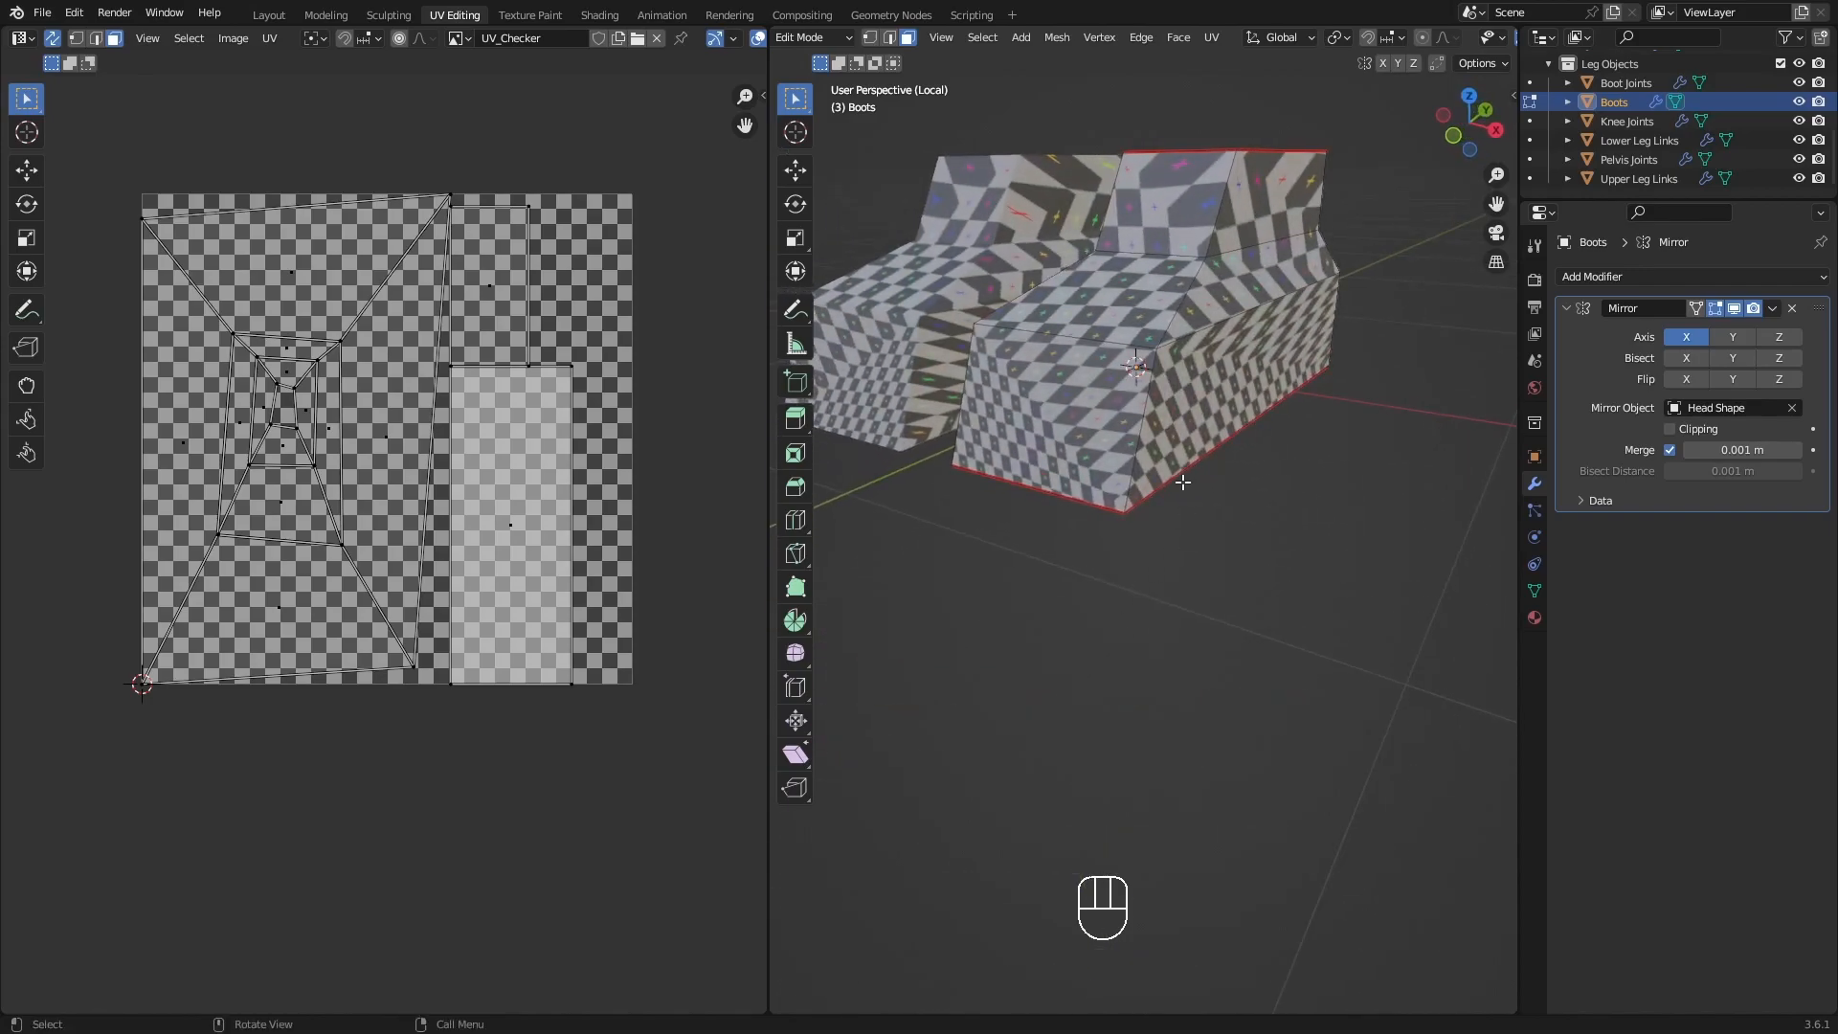
middle_click_drag(1338, 359, 1253, 444)
key("2")
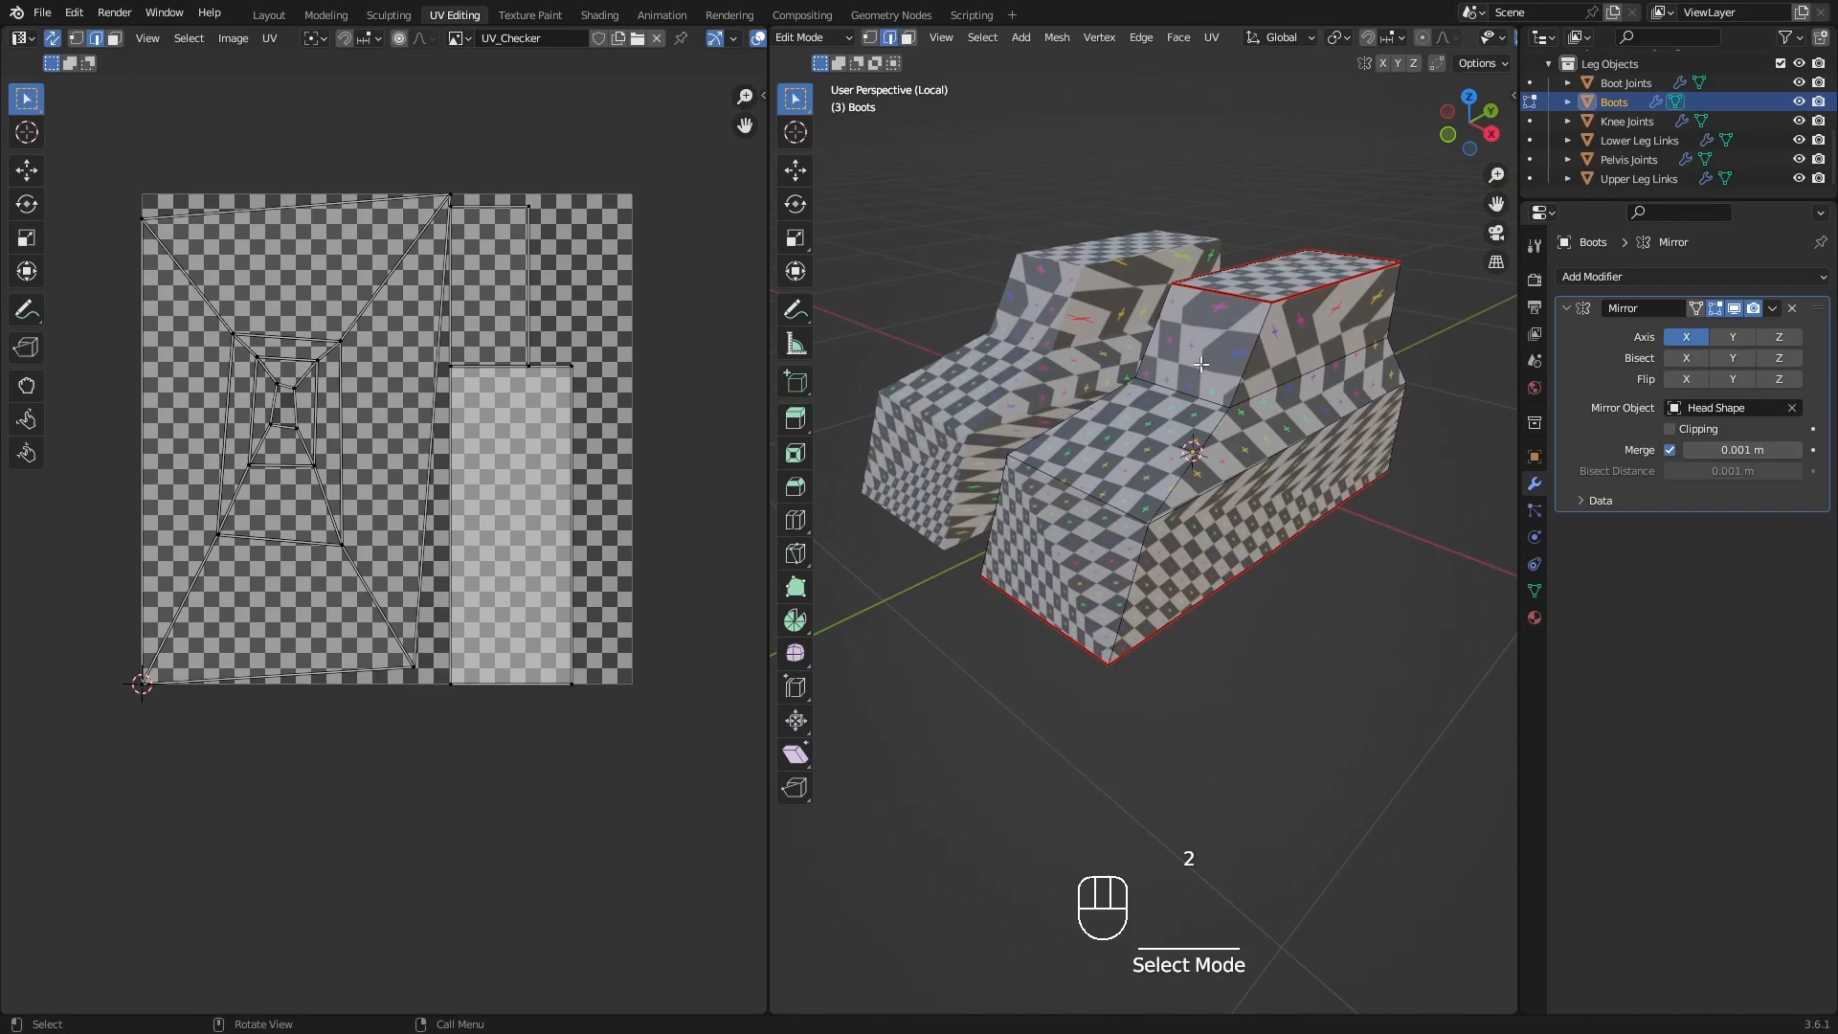
left_click(1247, 350)
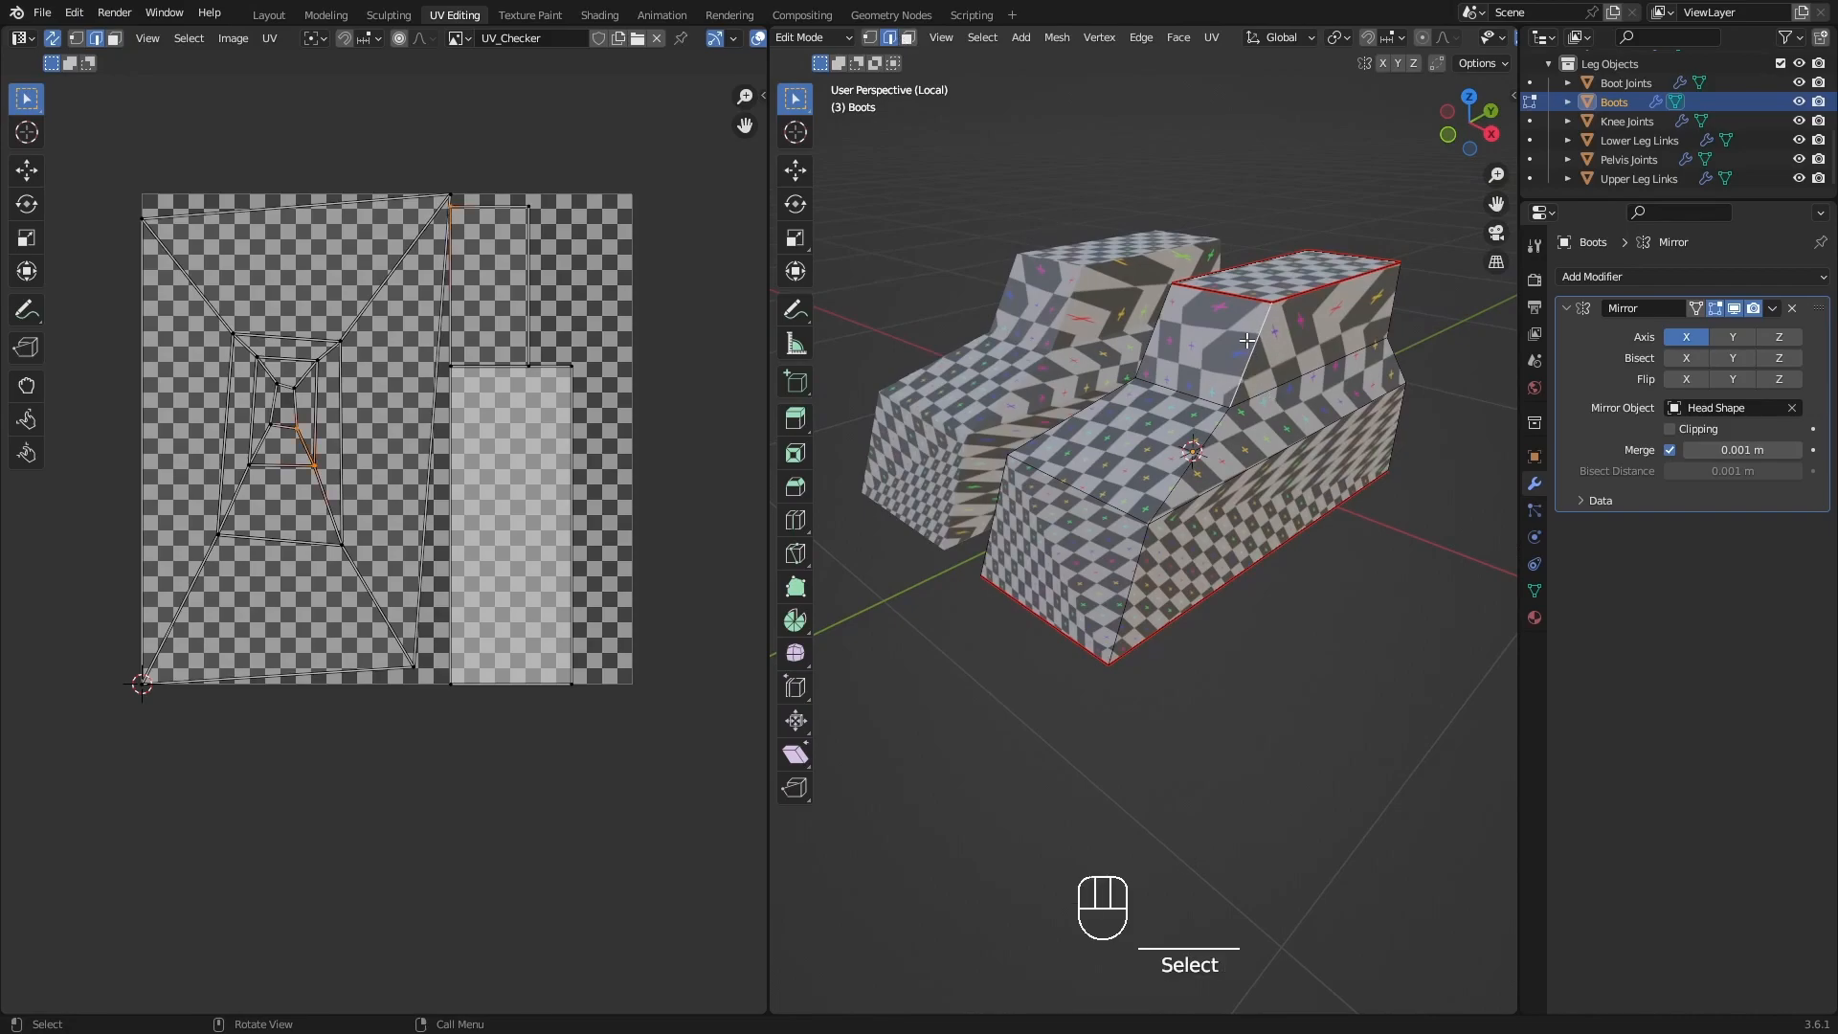
left_click(1138, 583, "ctrl")
Mark the boot's outer and inner rear corner edges as seams from the top face down to the sole.
middle_click_drag(1242, 567, 1354, 424)
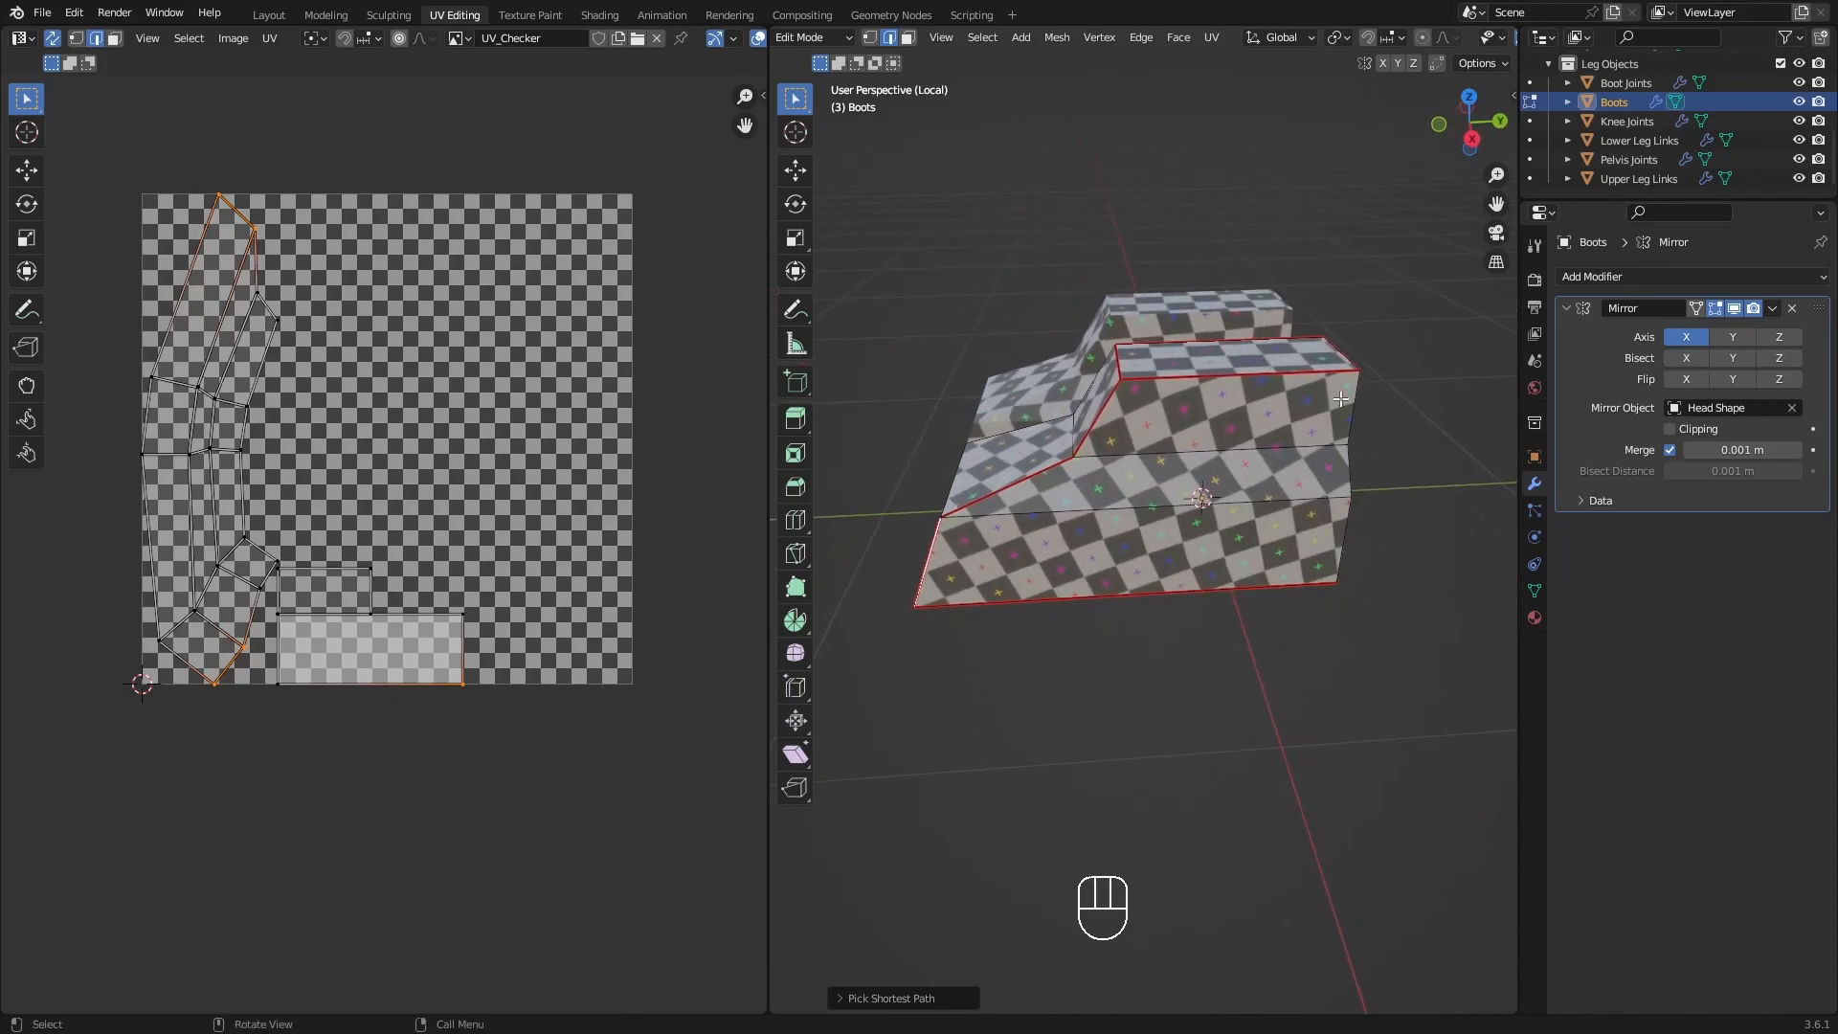
mouse_move(976, 511)
middle_mouse_down()
mouse_move(1086, 532)
mouse_move(1058, 544)
mouse_move(948, 502)
middle_mouse_up()
mouse_move(1208, 532)
middle_mouse_down("shift")
mouse_move(1134, 538)
mouse_move(1238, 517)
middle_mouse_up("shift")
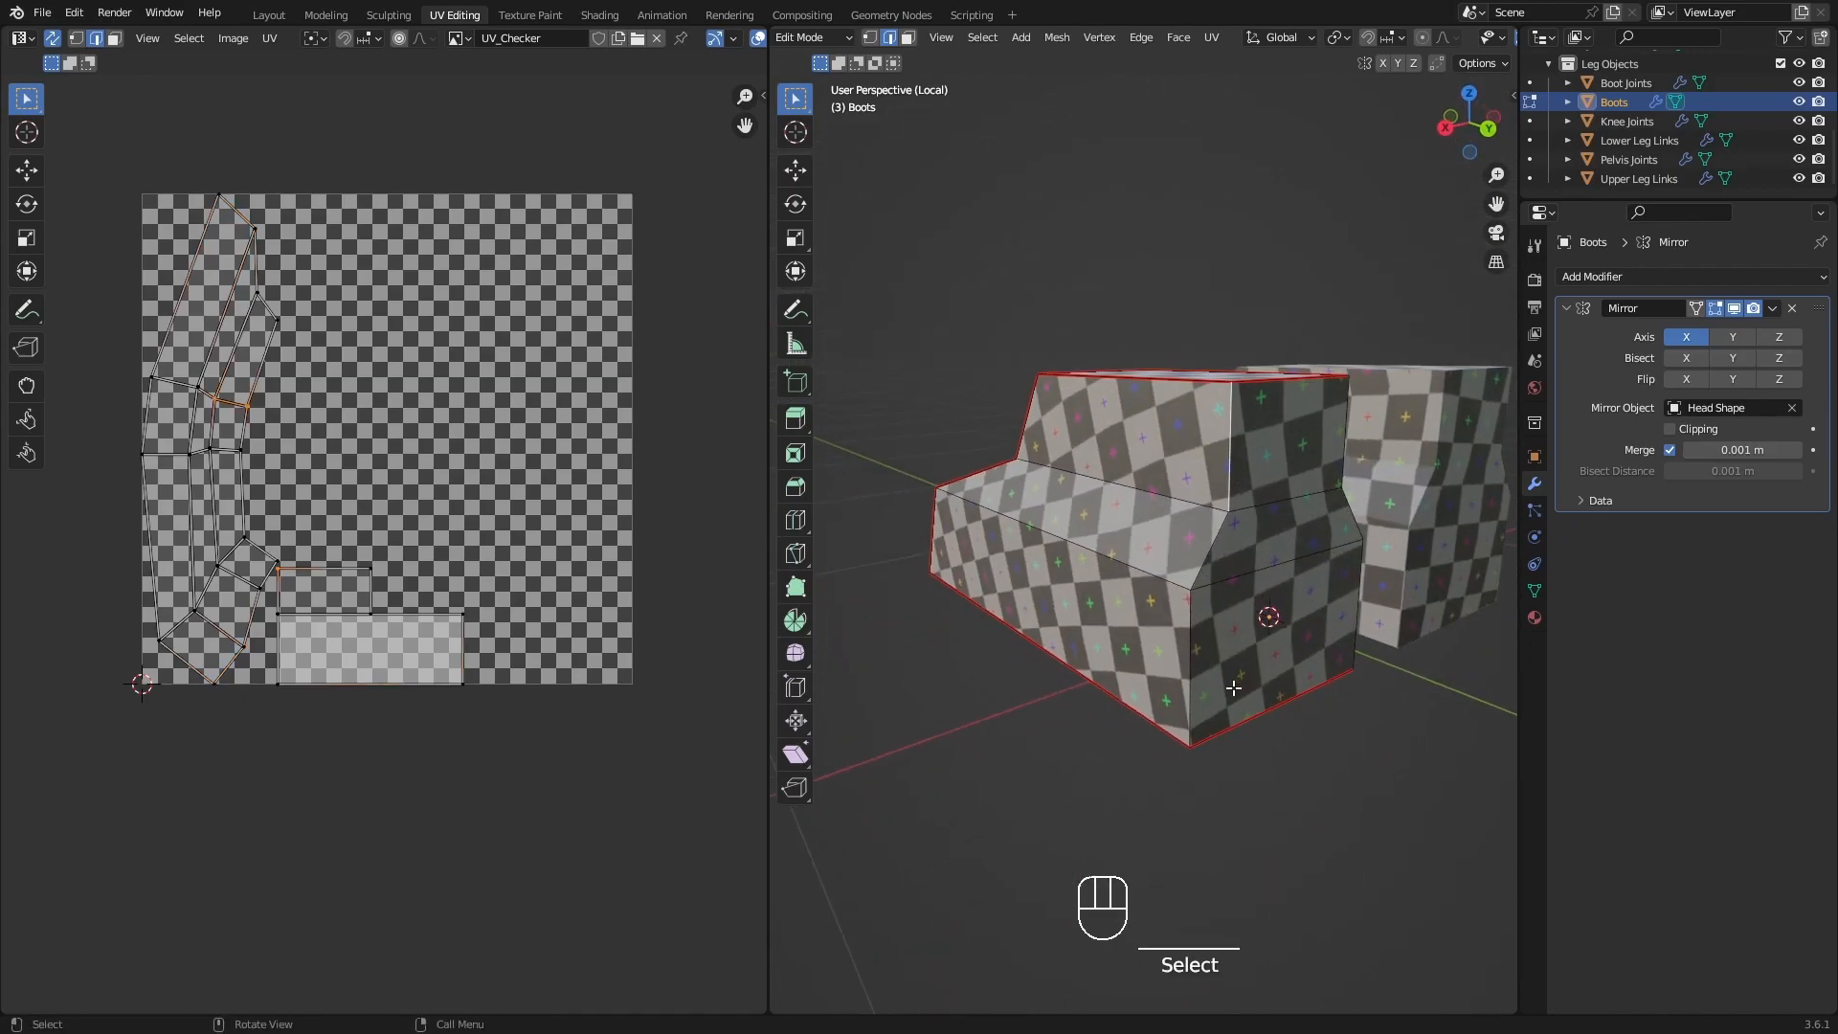
left_click(1197, 687, "ctrl")
middle_click_drag(1304, 600, 1125, 611)
left_click(1375, 434)
left_click(1397, 639, "ctrl")
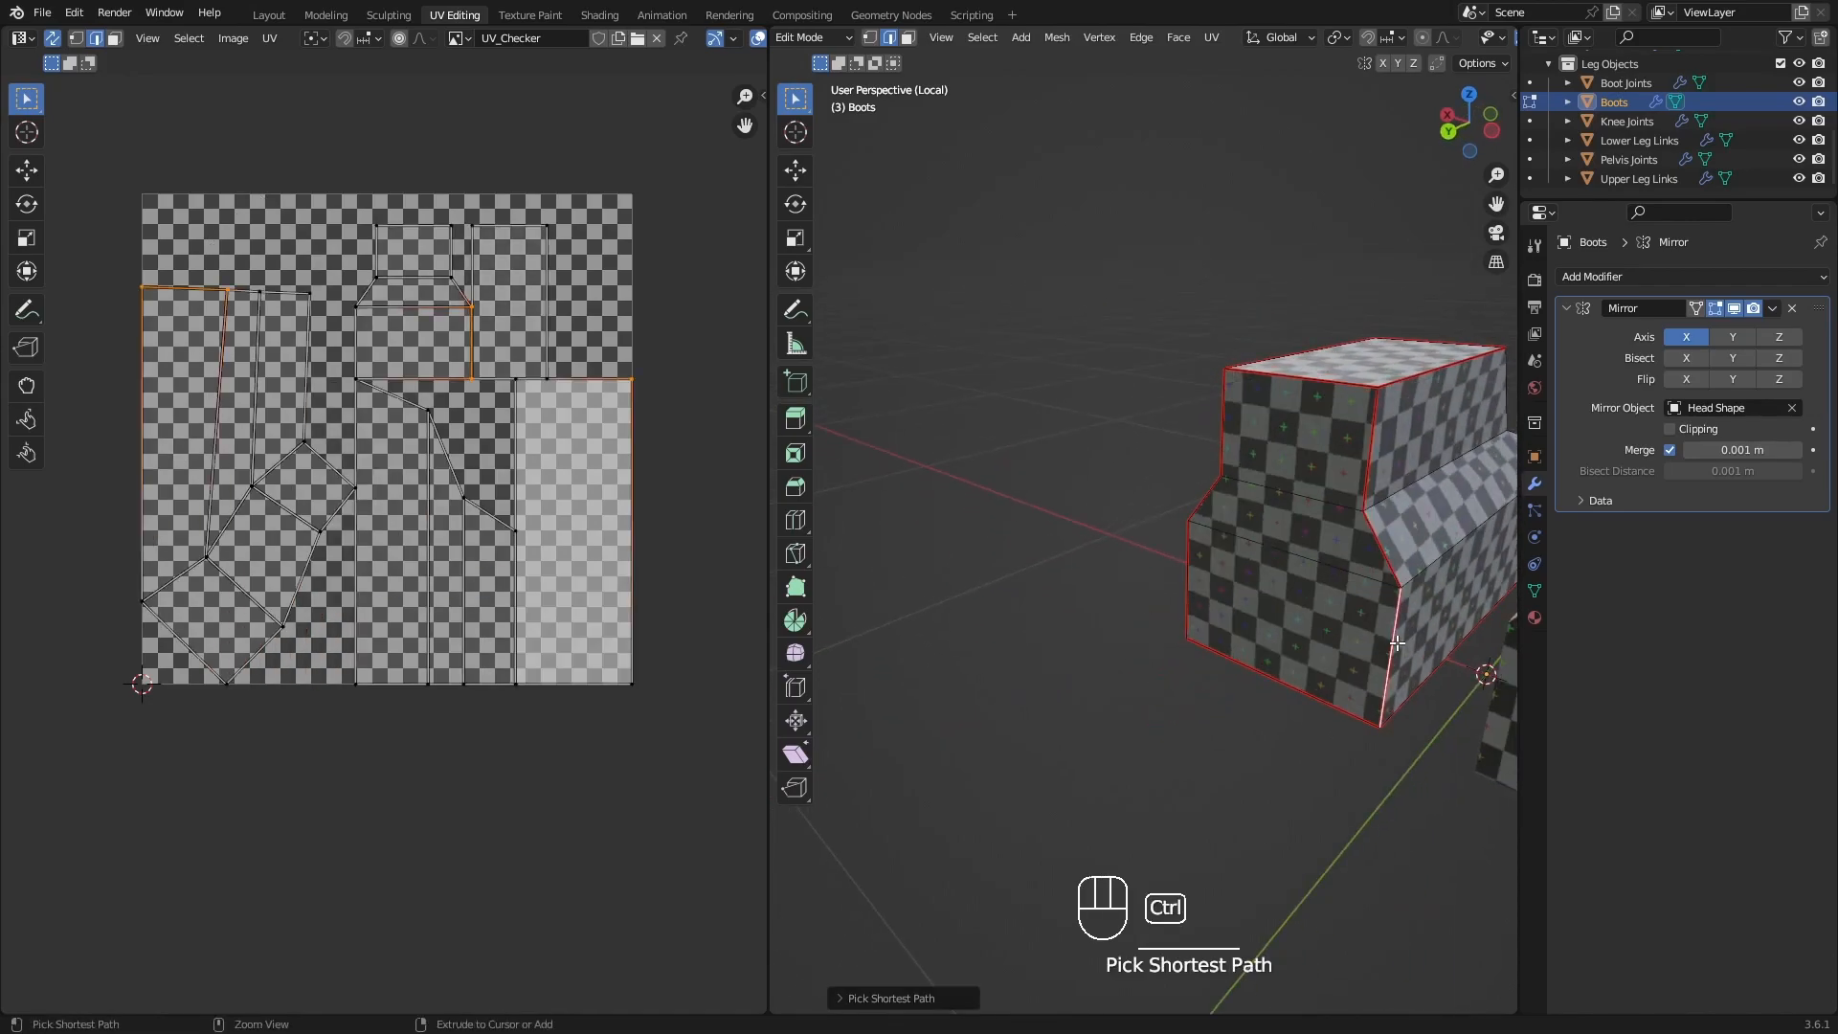
Mark the boot's inner front corner edges as a seam from the top face down to the sole.
middle_click_drag(1396, 639, 1166, 434, "shift")
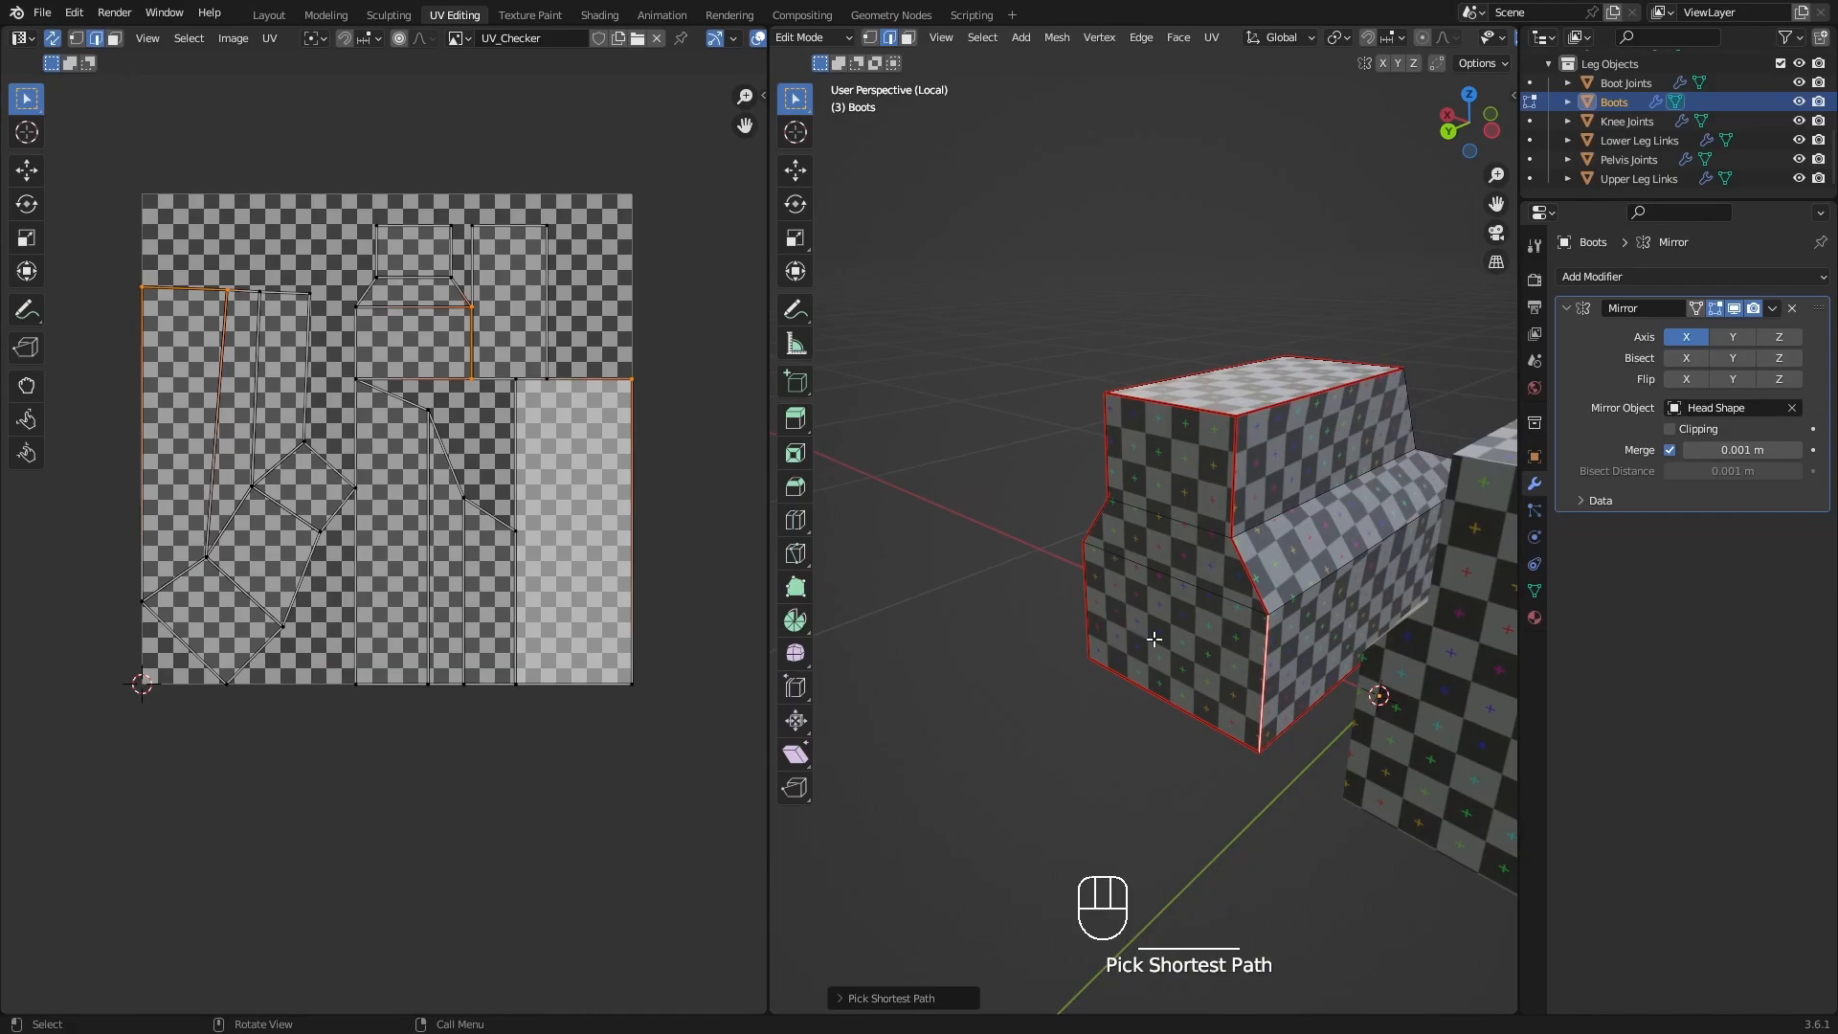
middle_click_drag(1351, 481, 1049, 532, "shift")
left_click(1345, 513)
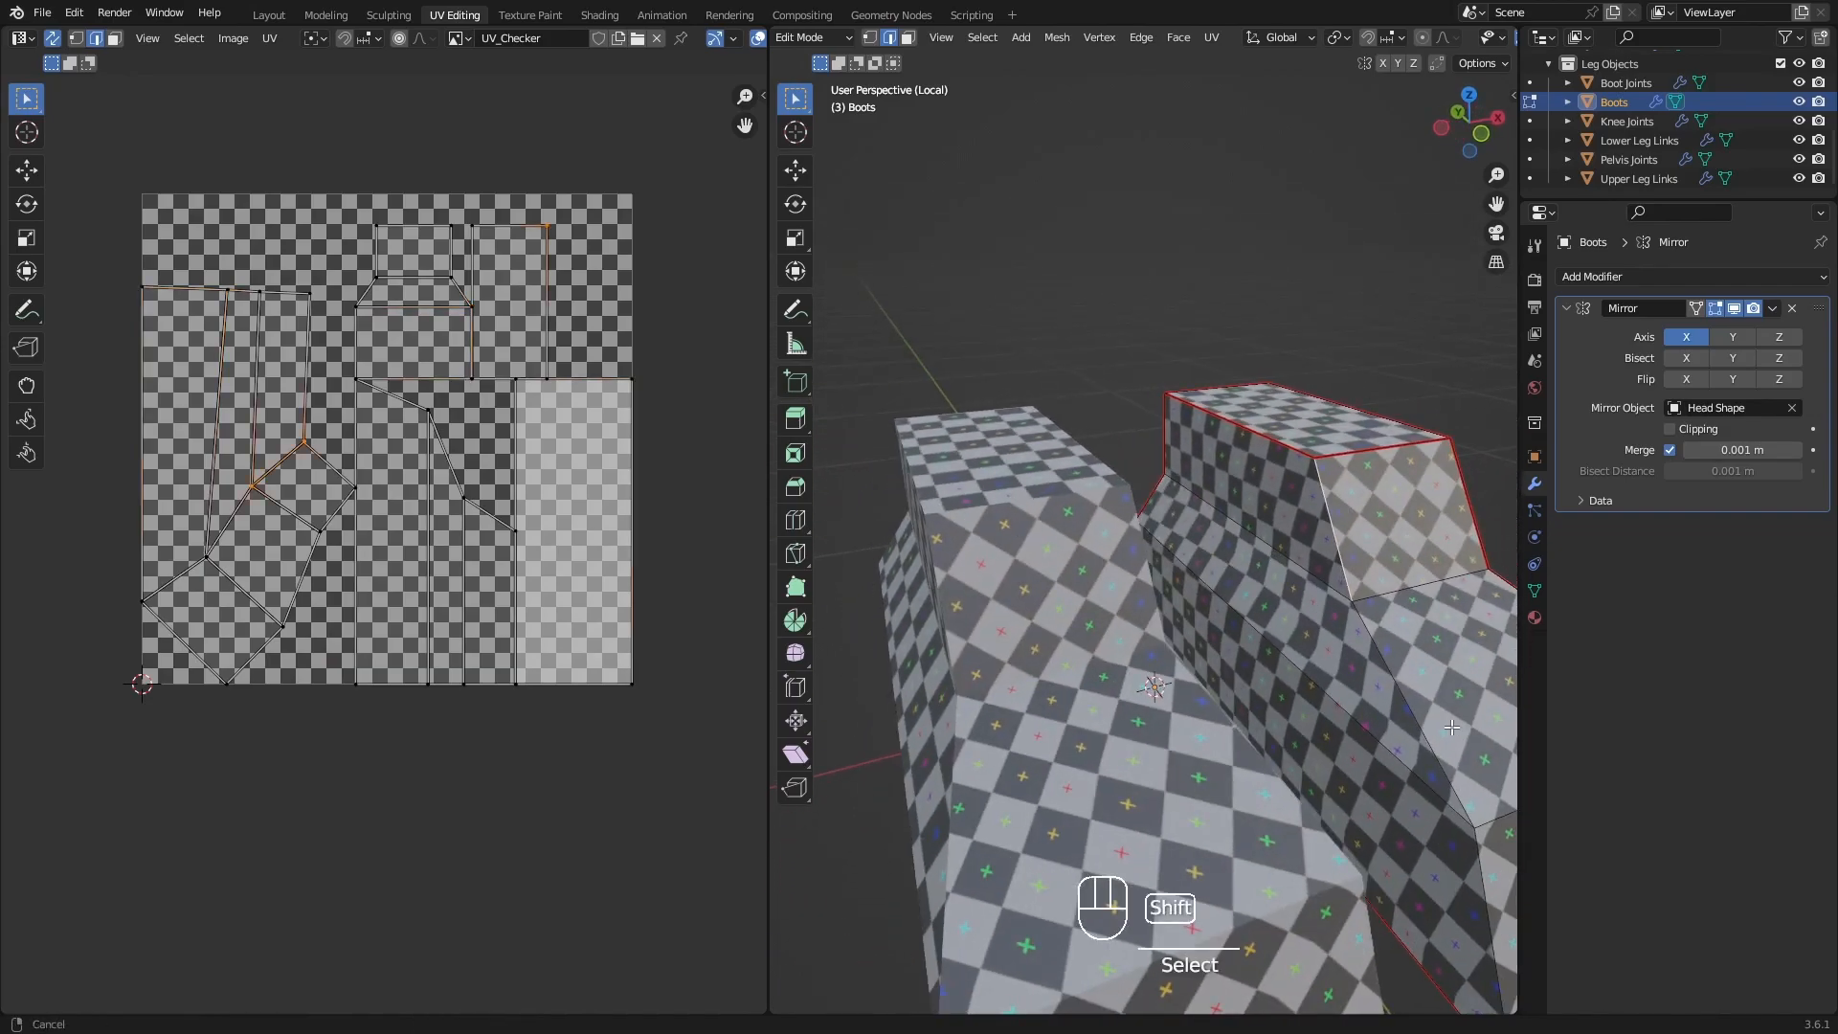
middle_click_drag(1345, 514, 1176, 251, "shift")
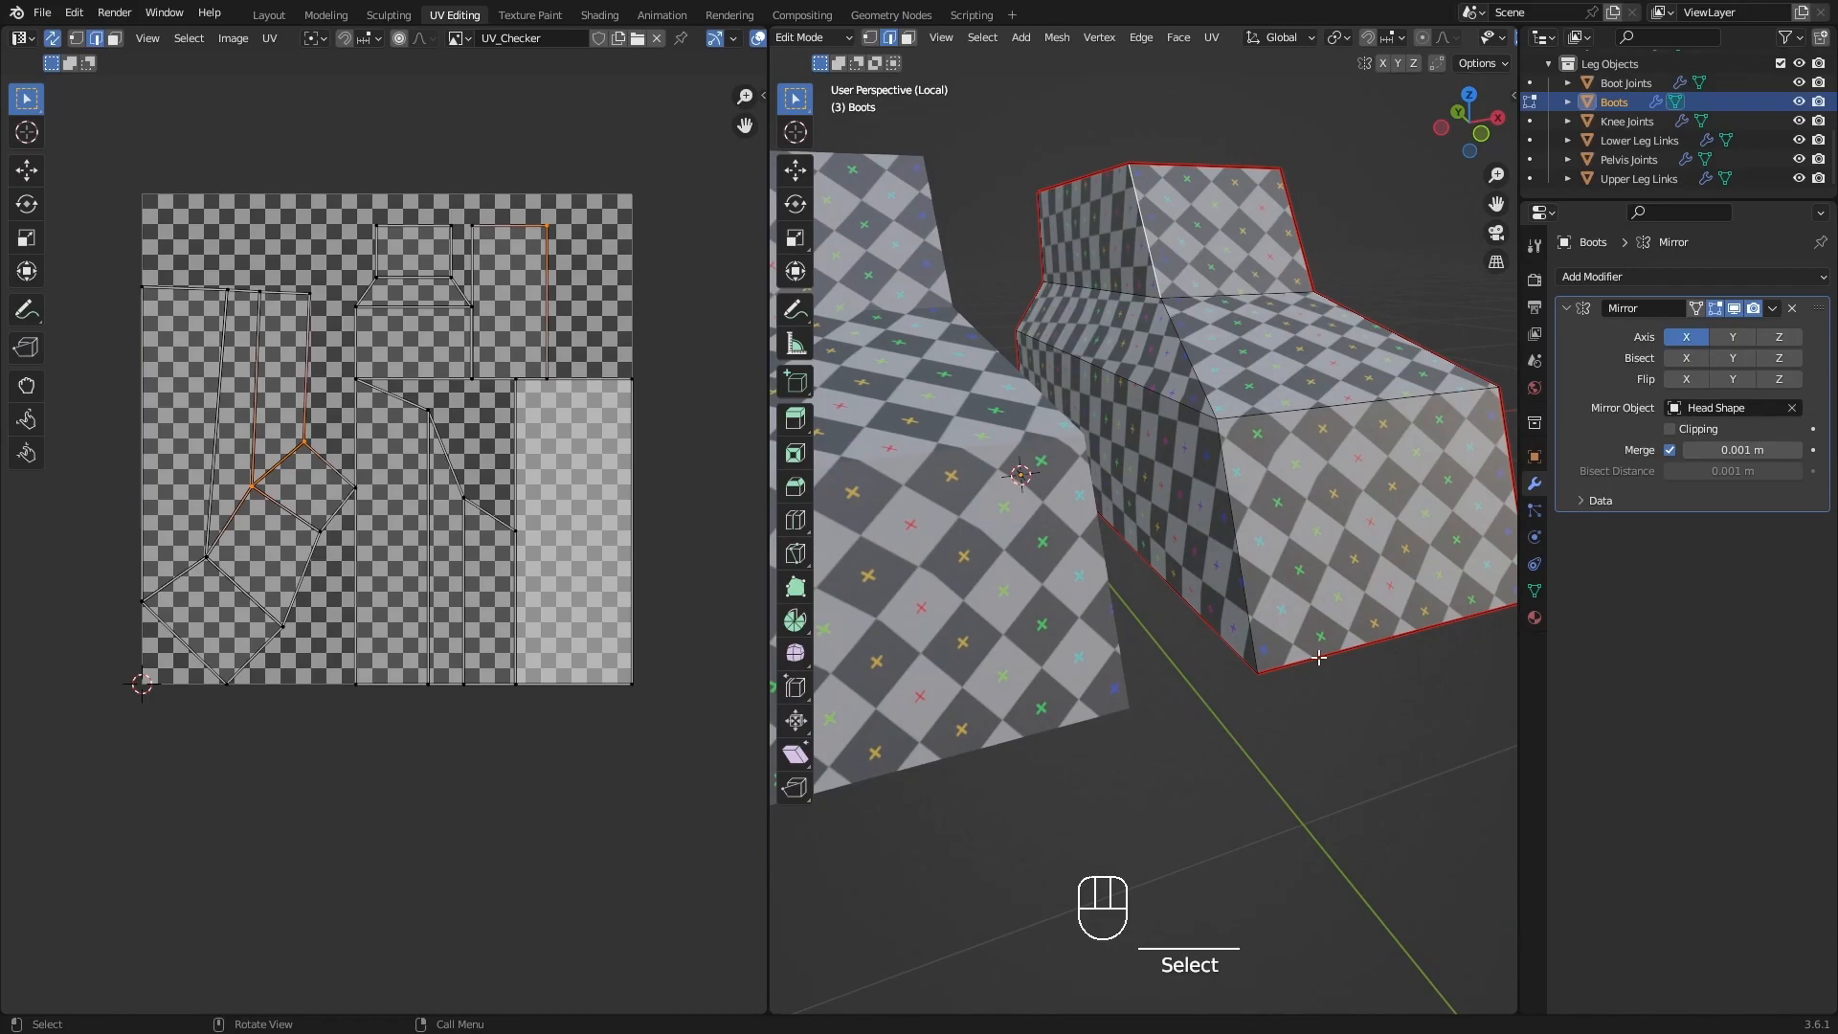
left_click(1240, 566, "ctrl")
scroll(1239, 567, "down", 1)
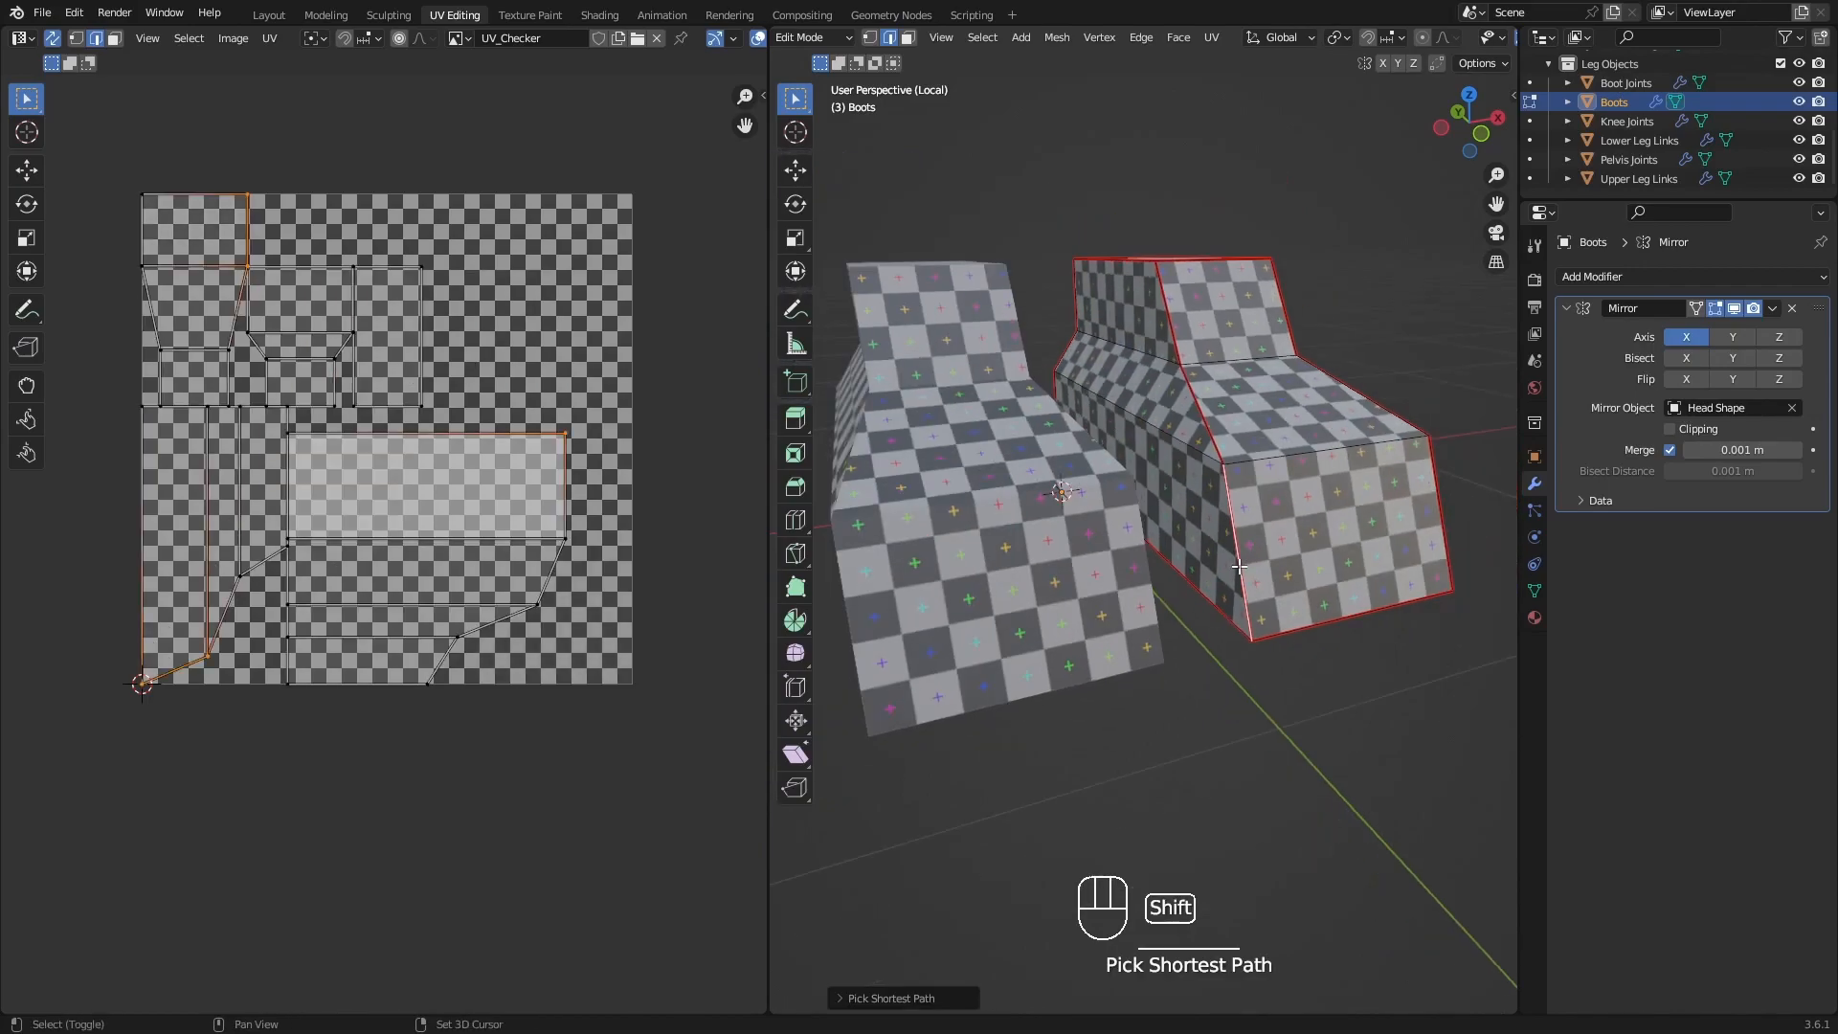
Leave local view and examine the checker pattern's size and distortion on the boots, legs, arms and head.
middle_click_drag(1286, 487, 1244, 517)
scroll(1218, 661, "down", 1)
middle_click_drag(1218, 665, 1168, 792, "shift")
middle_click_drag(1329, 720, 1218, 673)
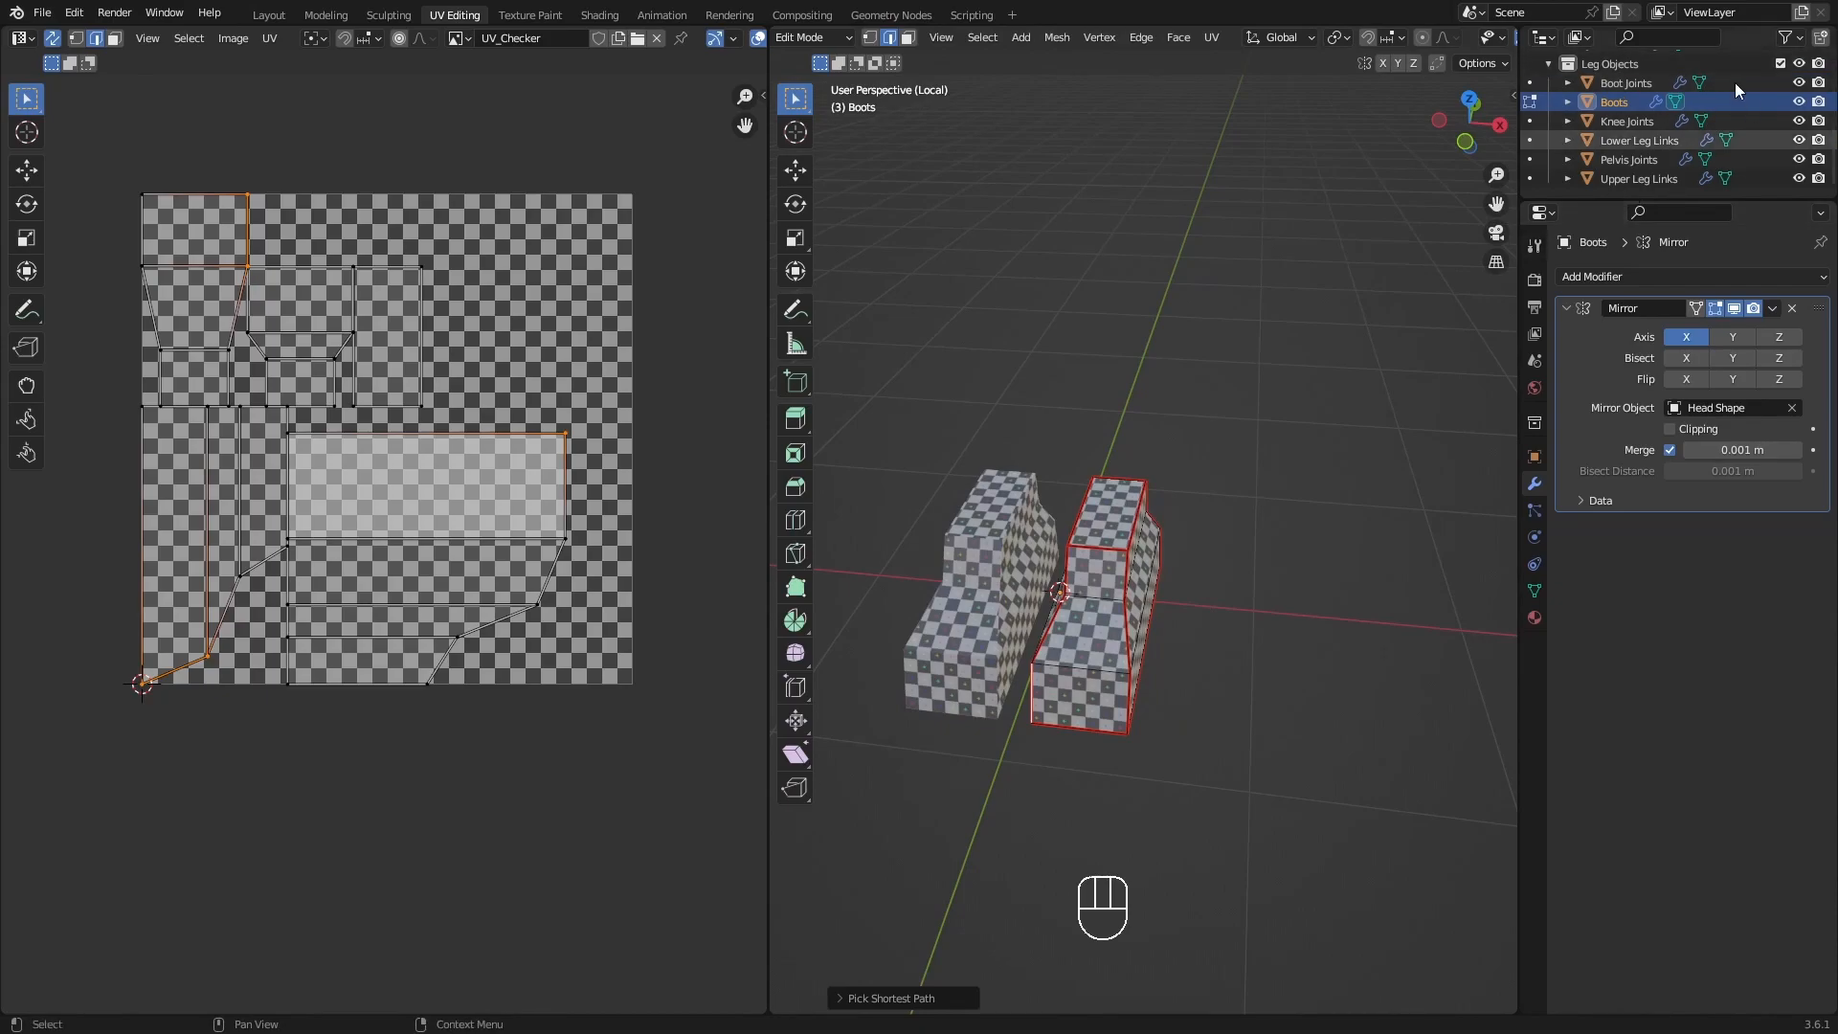
middle_click_drag(1179, 589, 1133, 546)
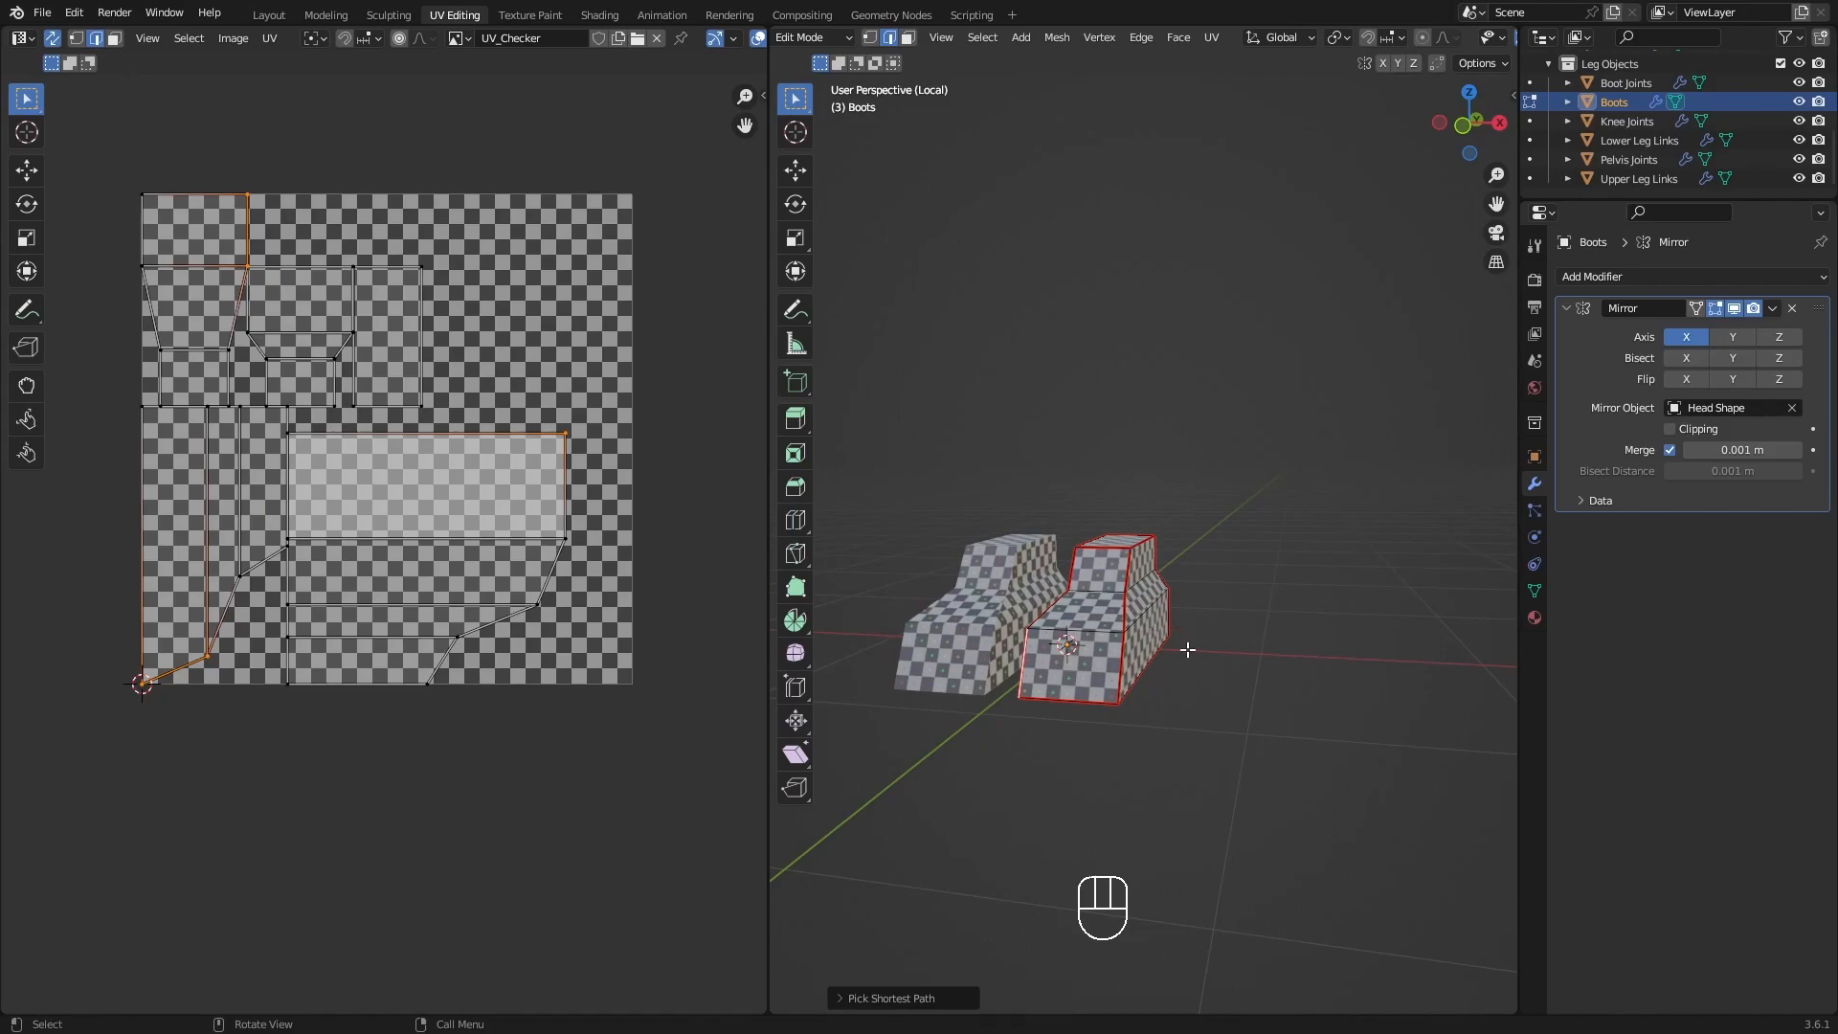
middle_click_drag(1152, 658, 1185, 672, "shift")
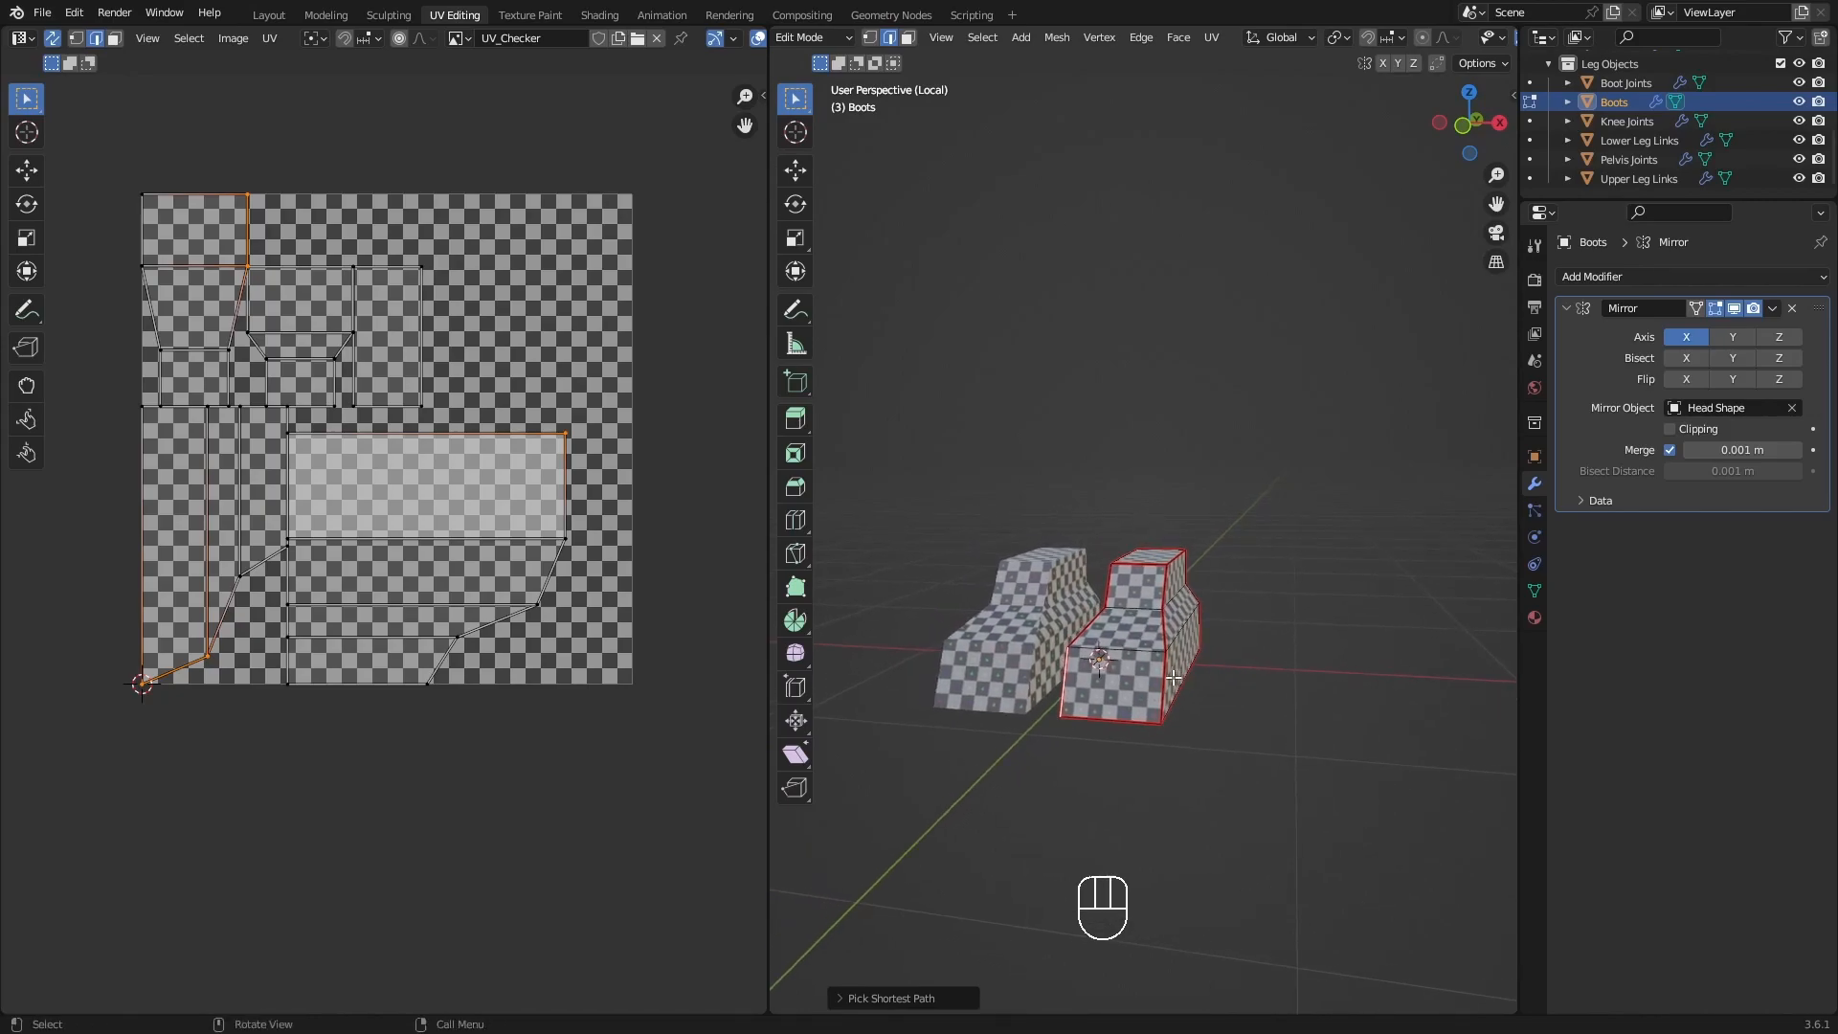
key("slash")
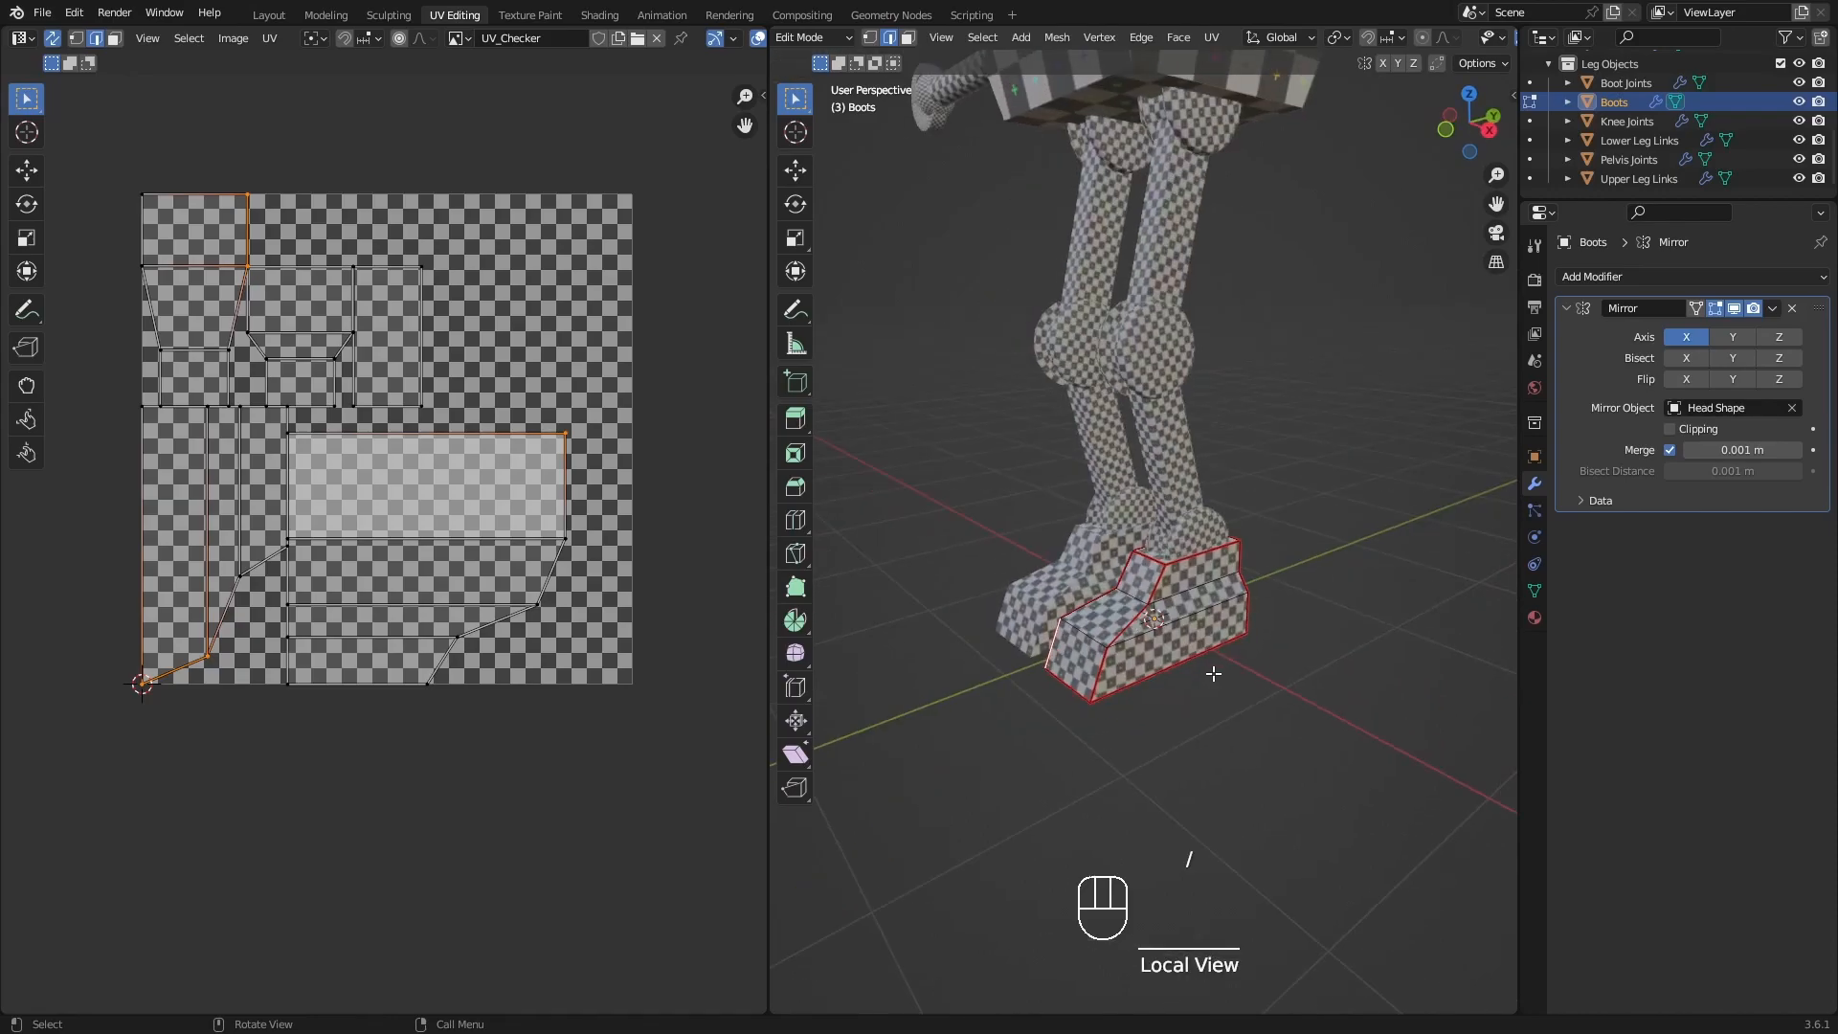
scroll(1195, 419, "down", 2)
middle_click_drag(1194, 419, 1280, 616, "shift")
scroll(1202, 660, "down", 3)
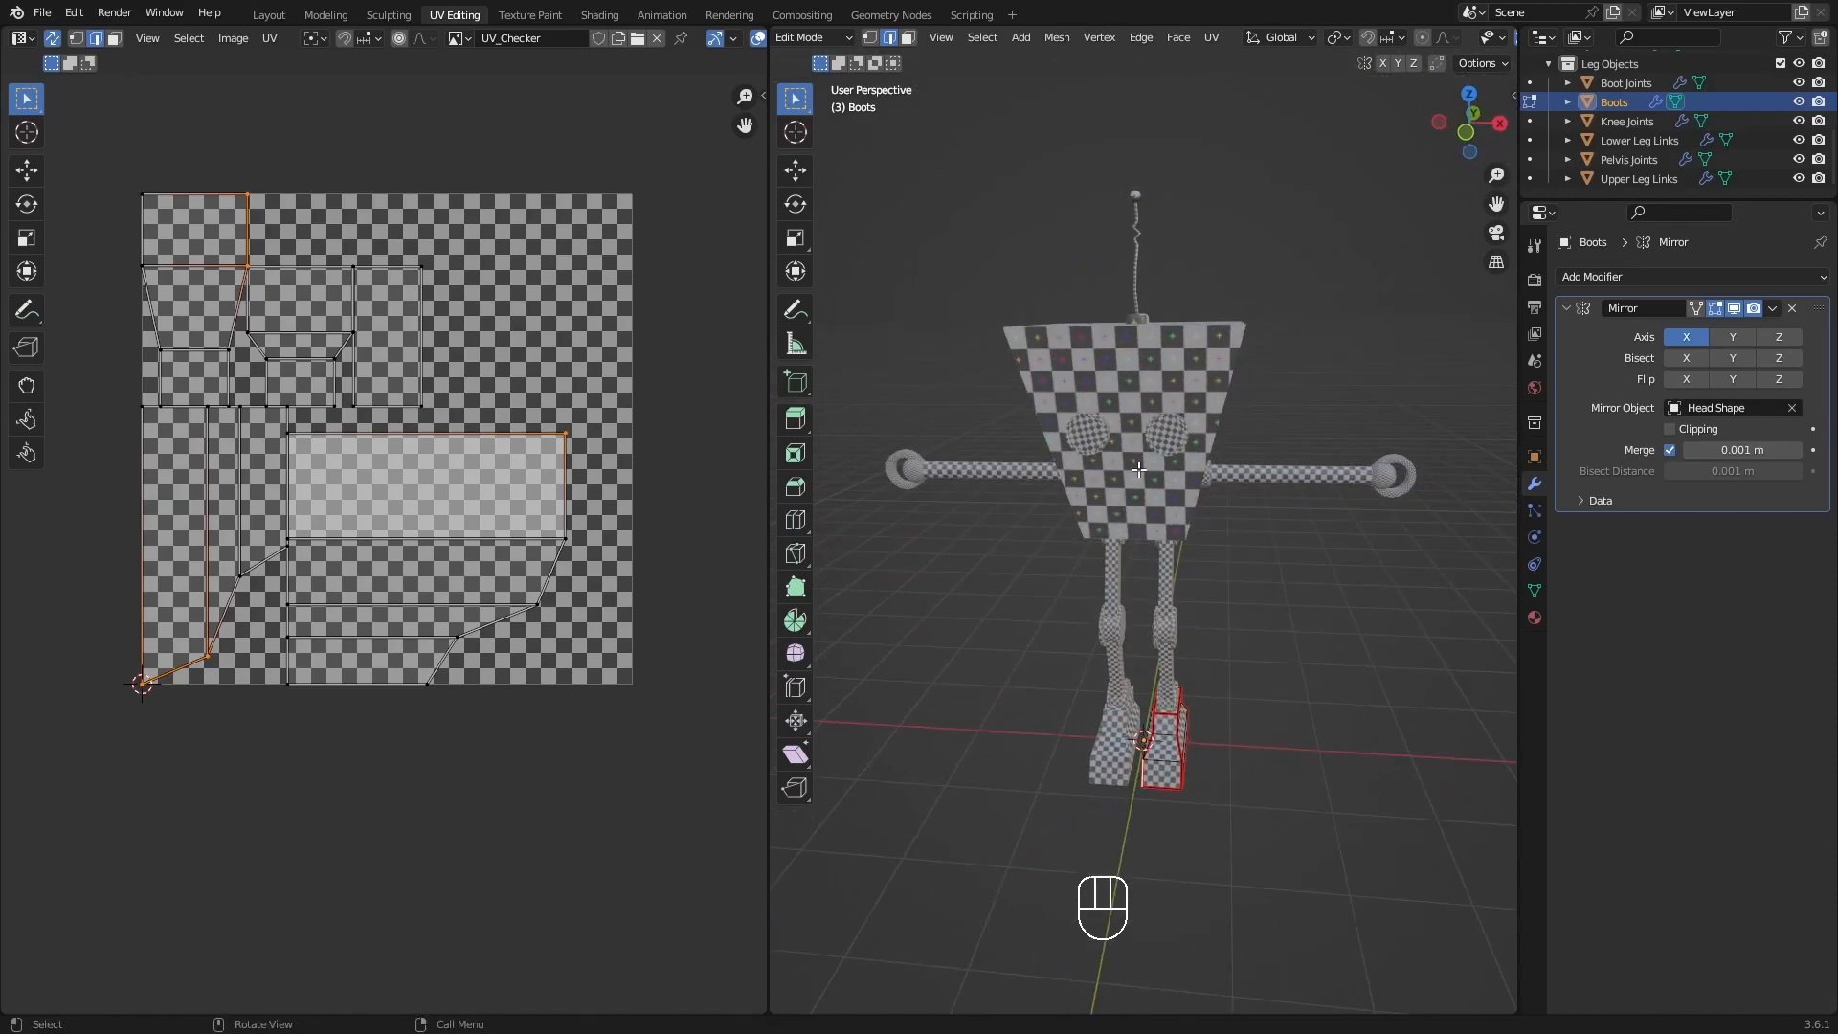
mouse_move(1204, 365)
middle_mouse_down()
mouse_move(1230, 364)
mouse_move(1191, 362)
middle_mouse_up()
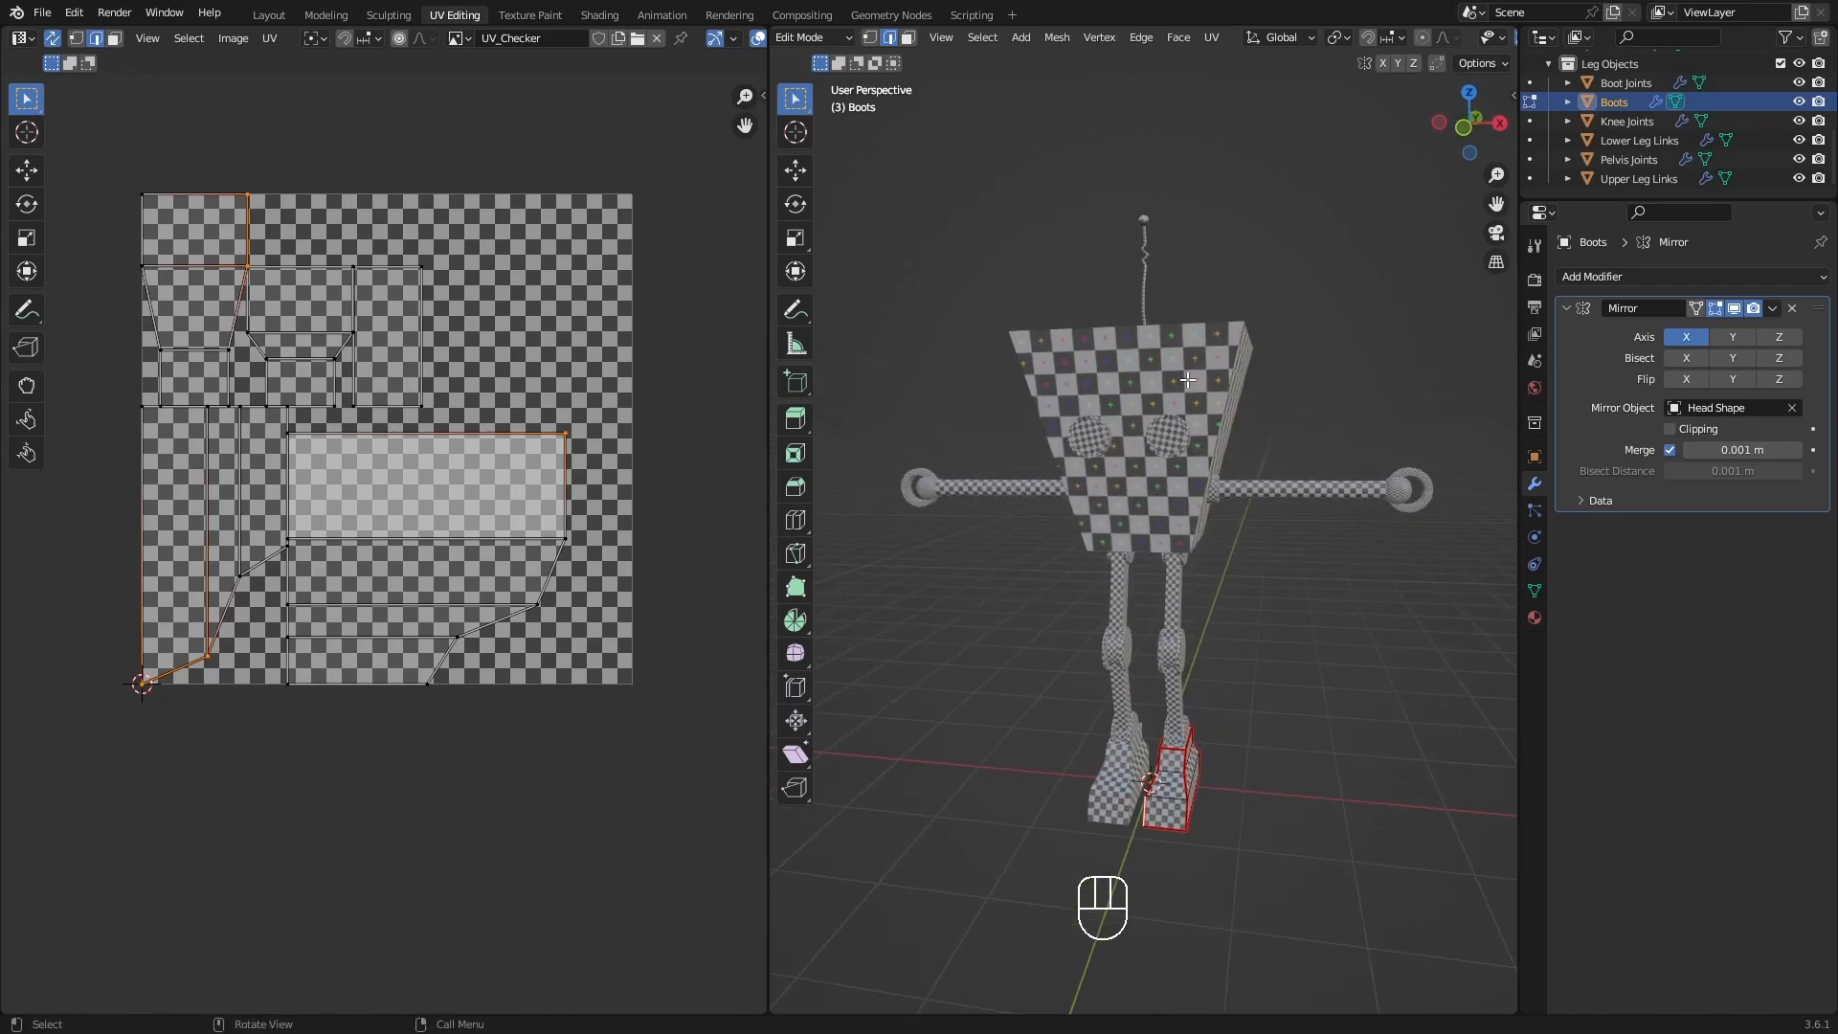
scroll(1194, 383, "up", 4)
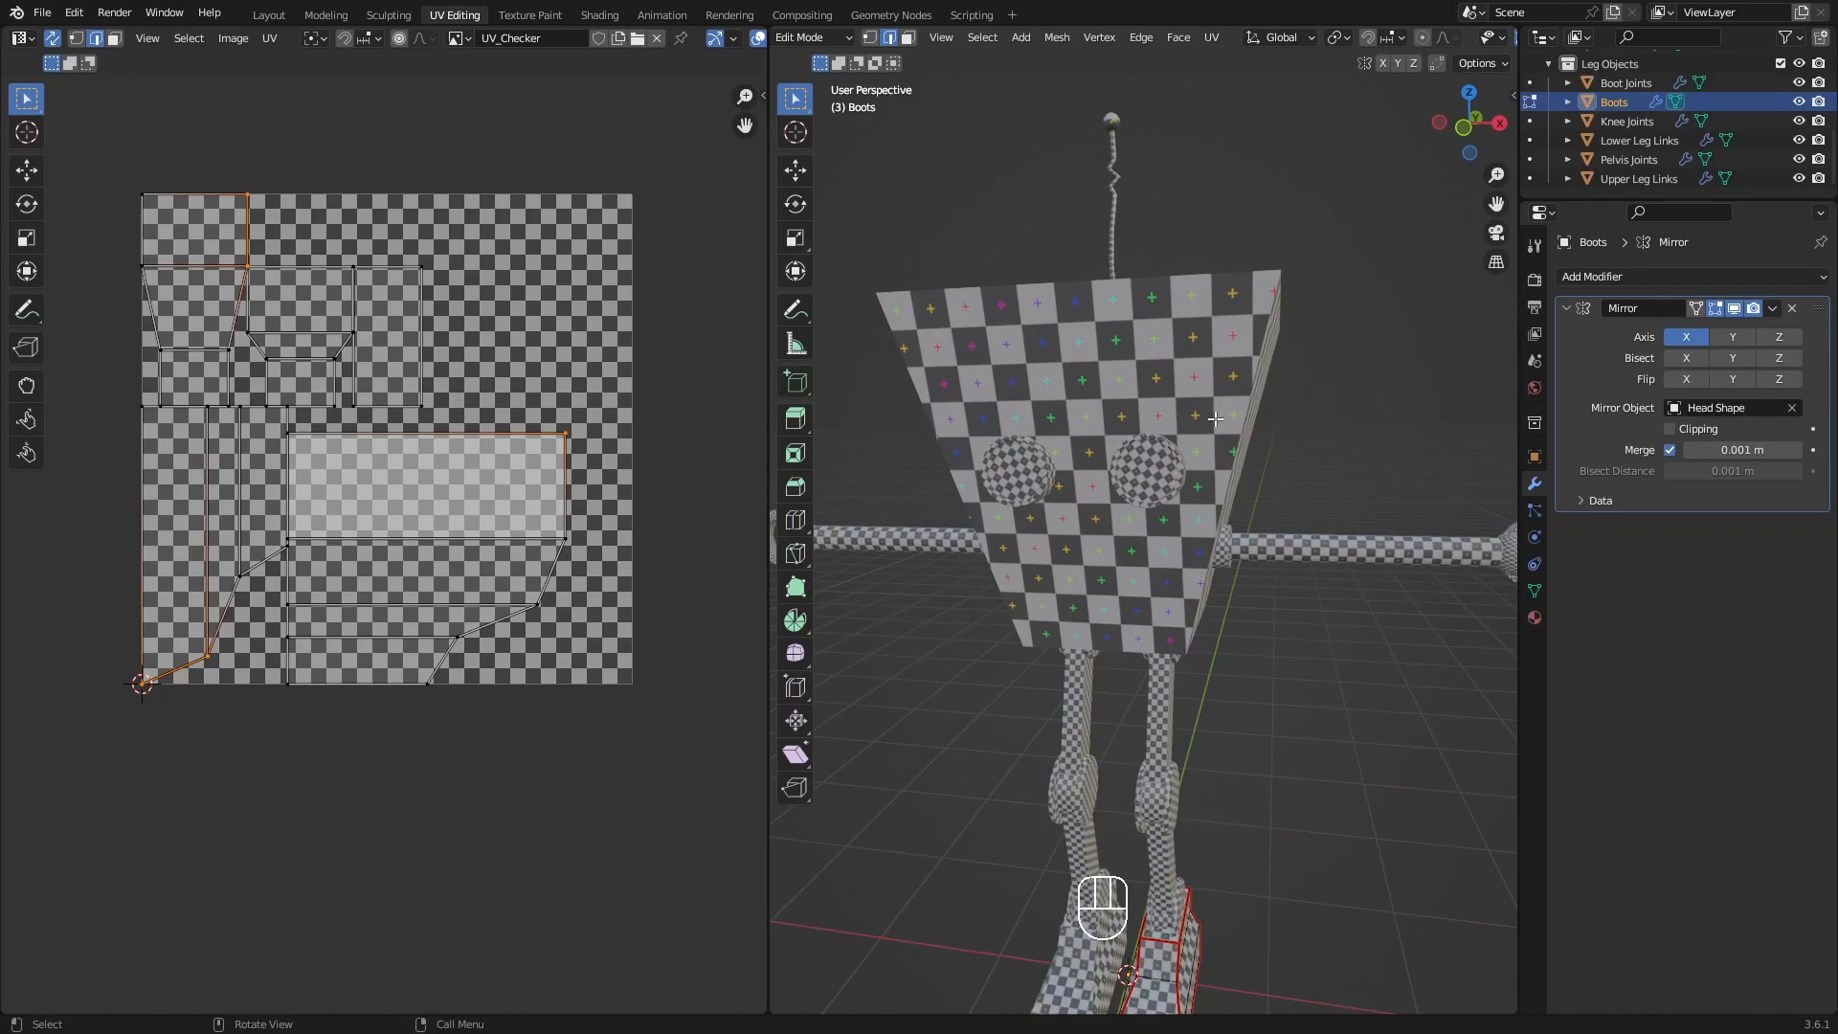
middle_click_drag(1215, 418, 1235, 367)
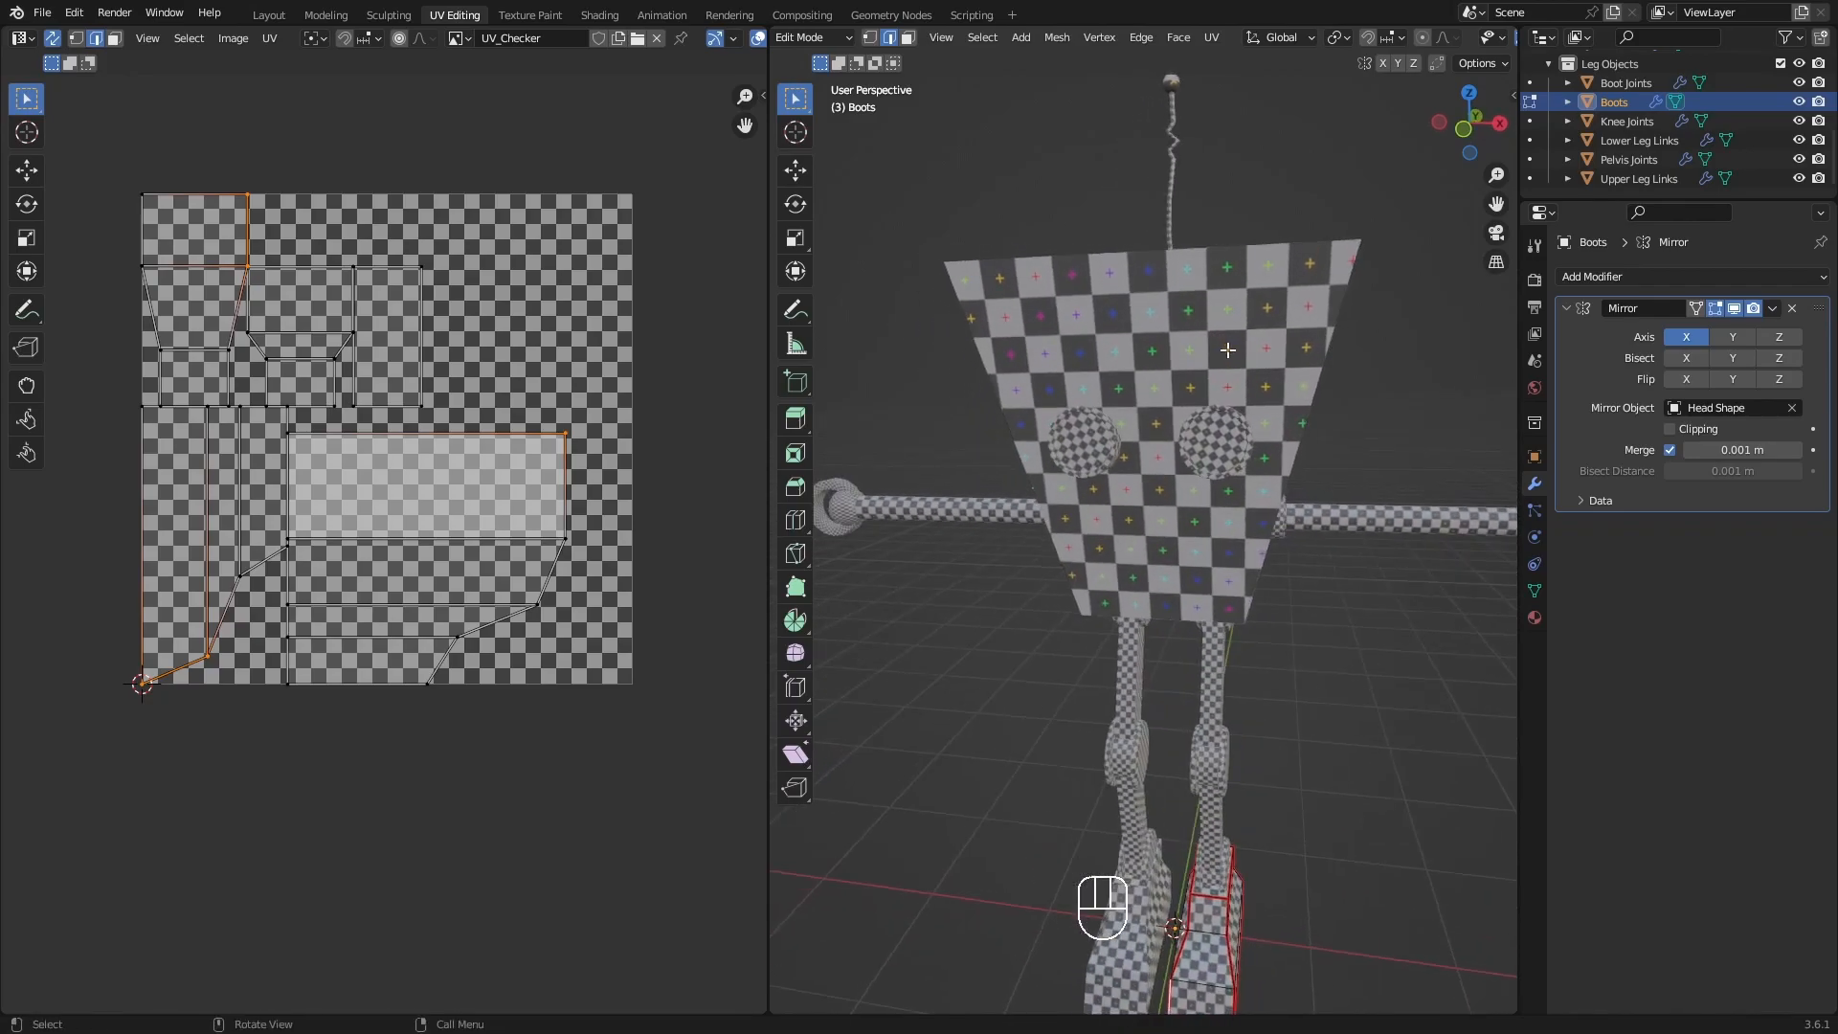
scroll(1230, 352, "up", 3)
scroll(1263, 343, "down", 1)
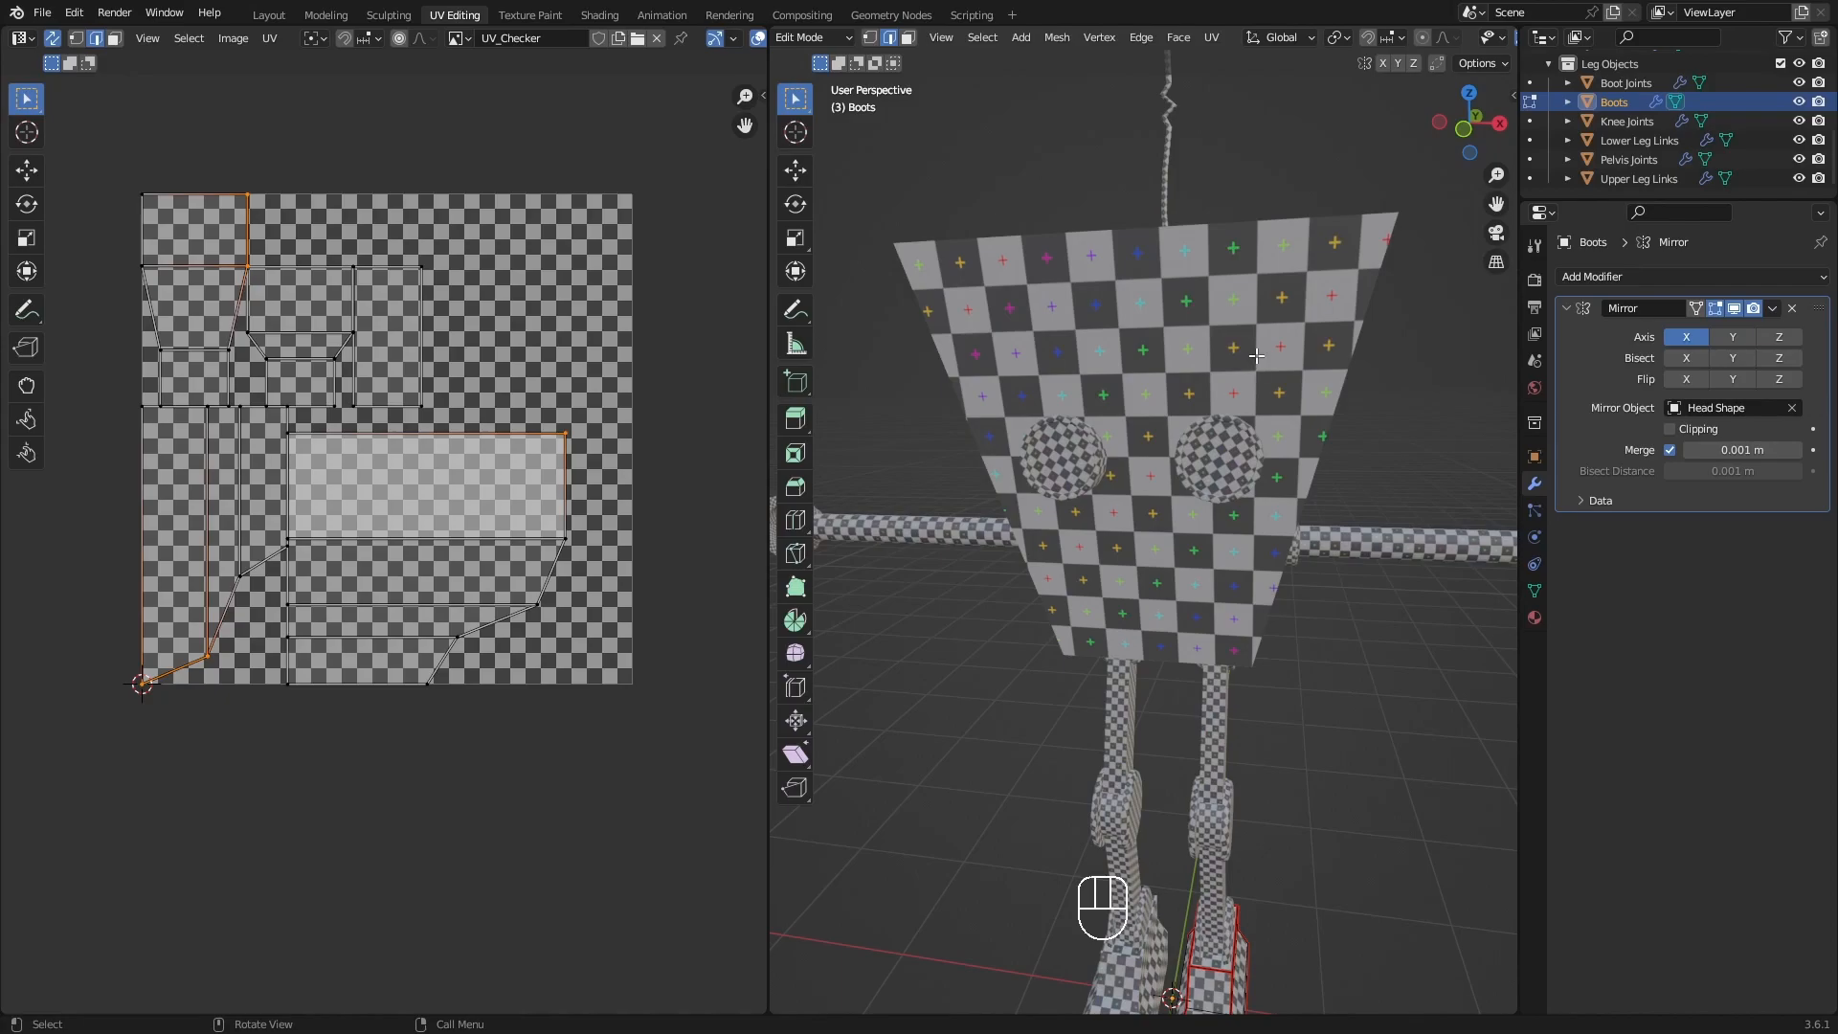
middle_click_drag(1256, 355, 1151, 467, "shift")
middle_click_drag(1187, 560, 1169, 475, "shift")
scroll(1169, 474, "down", 1)
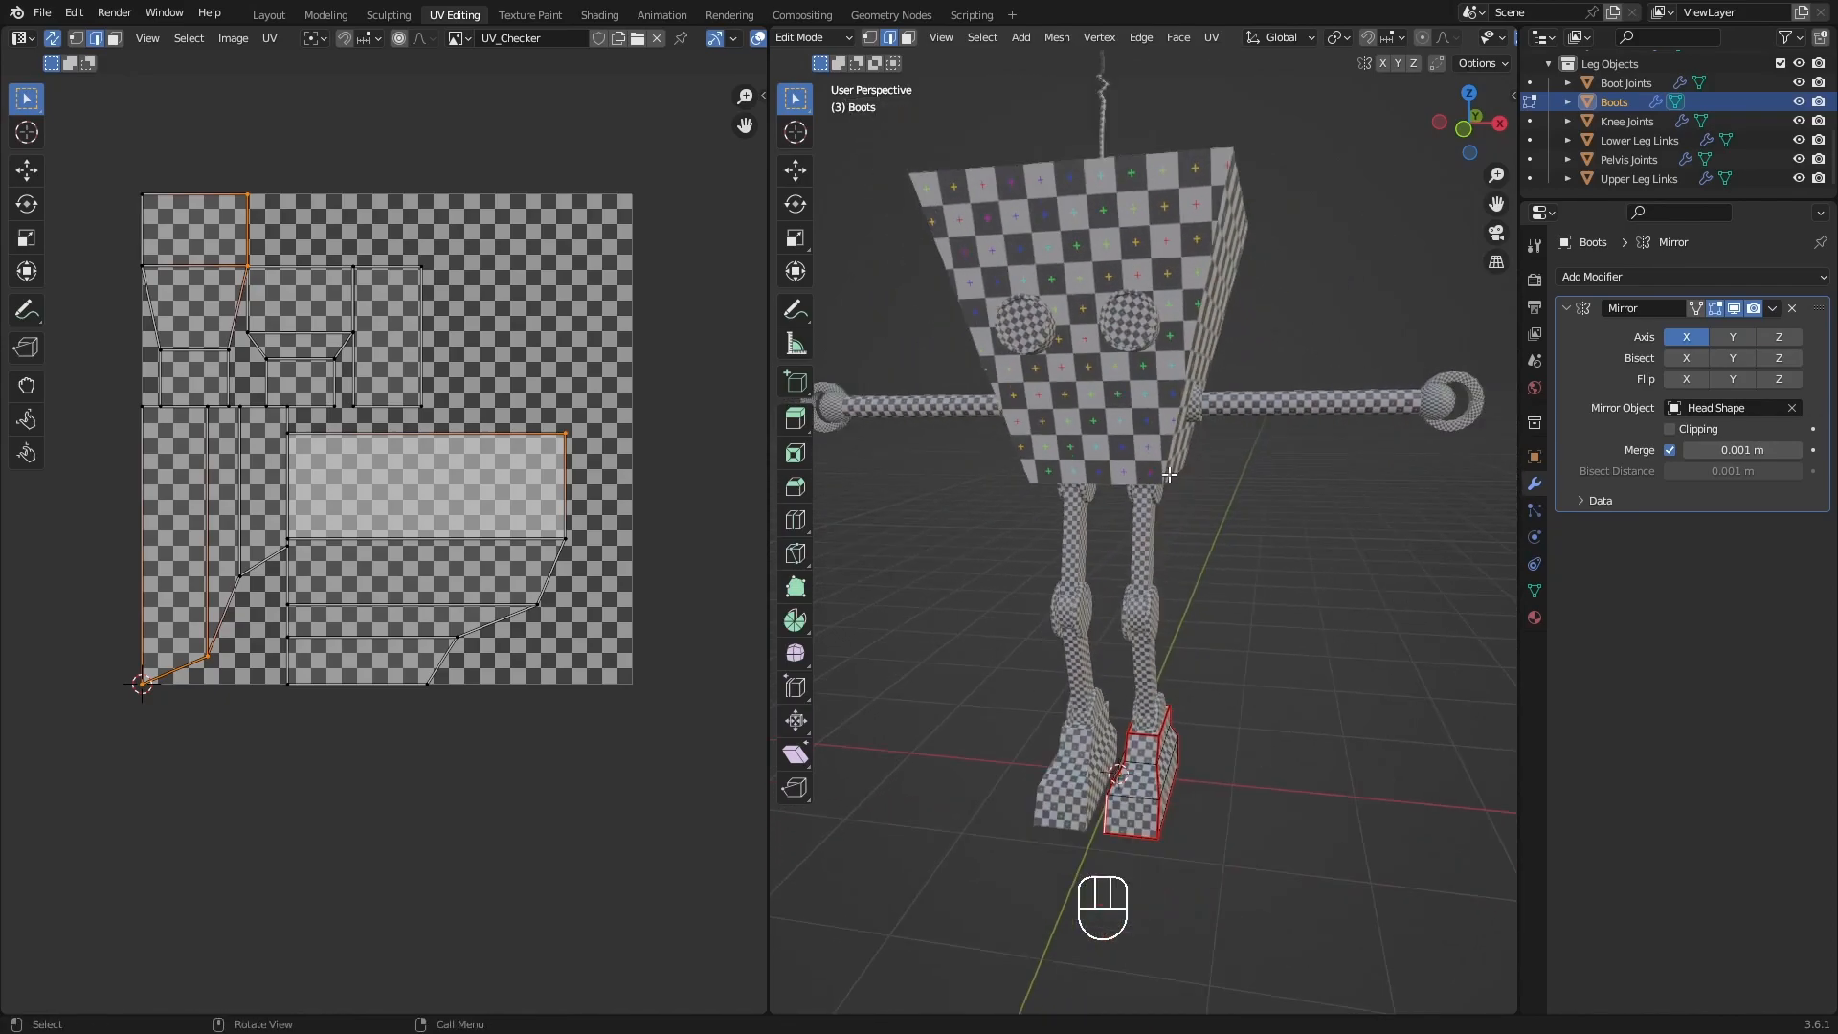
scroll(1168, 475, "down", 1)
scroll(1161, 609, "up", 4)
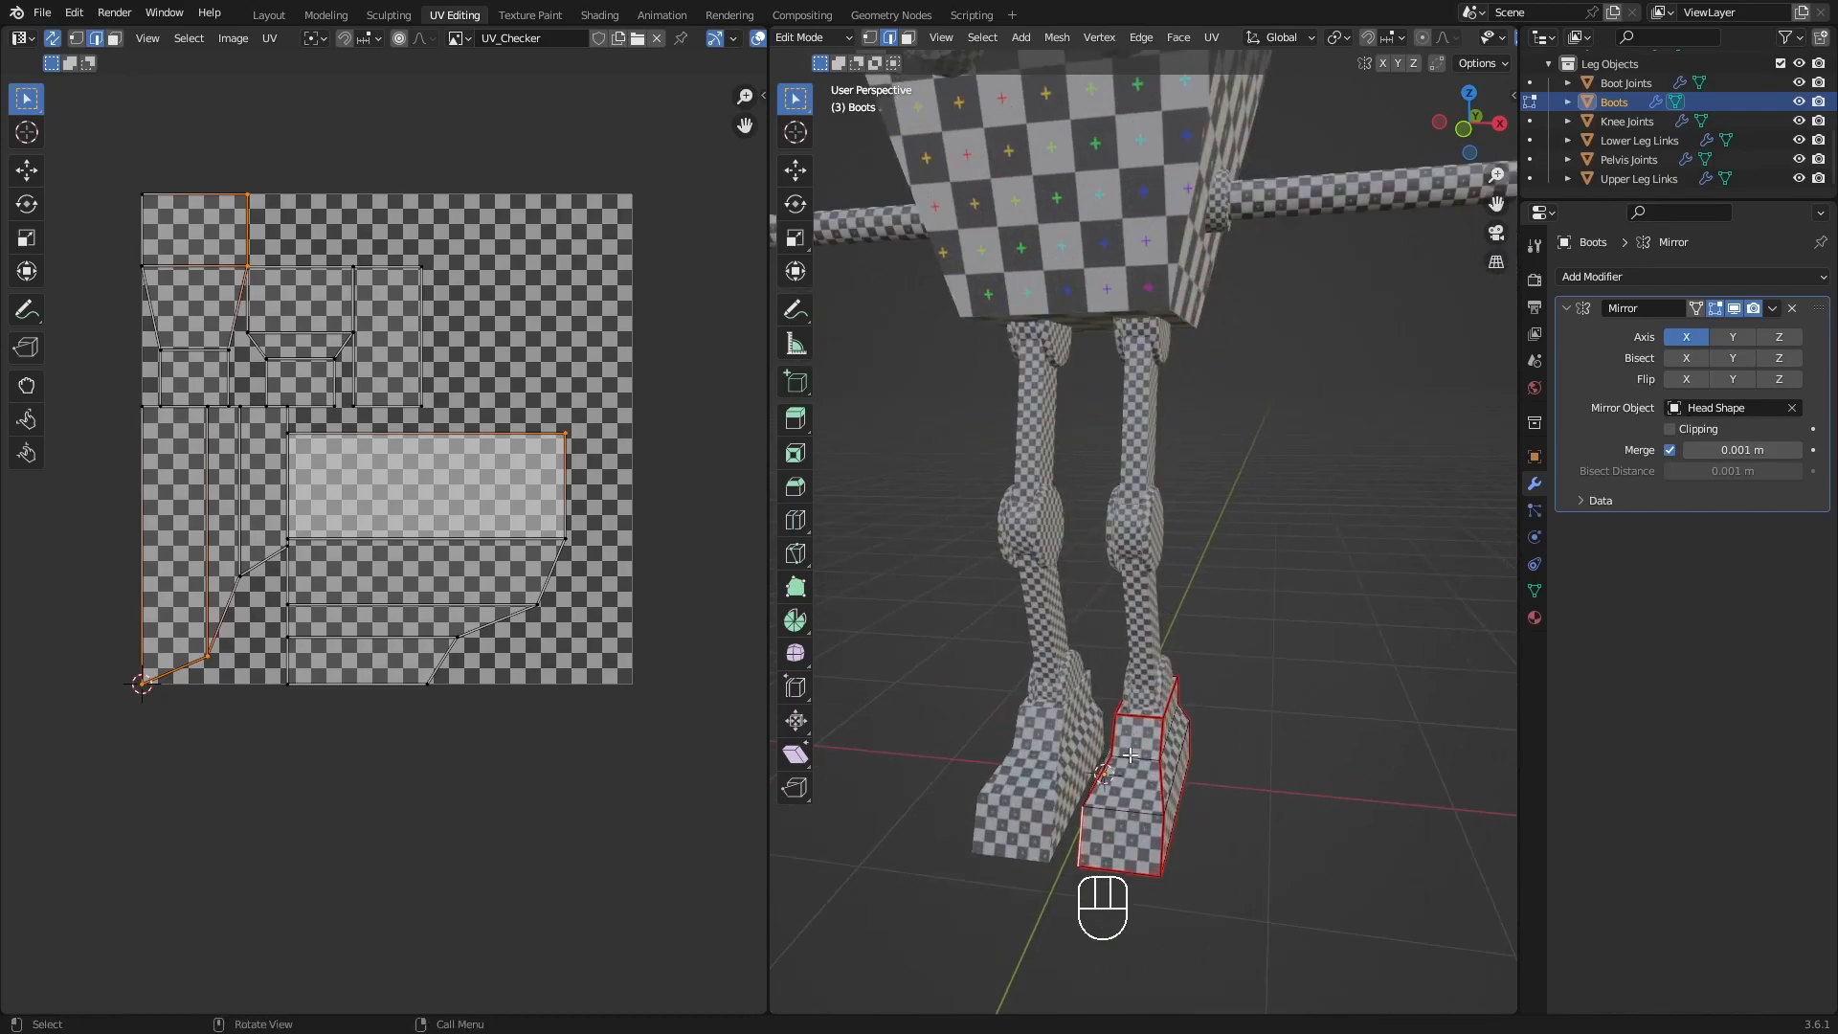
middle_click_drag(1169, 577, 1131, 556)
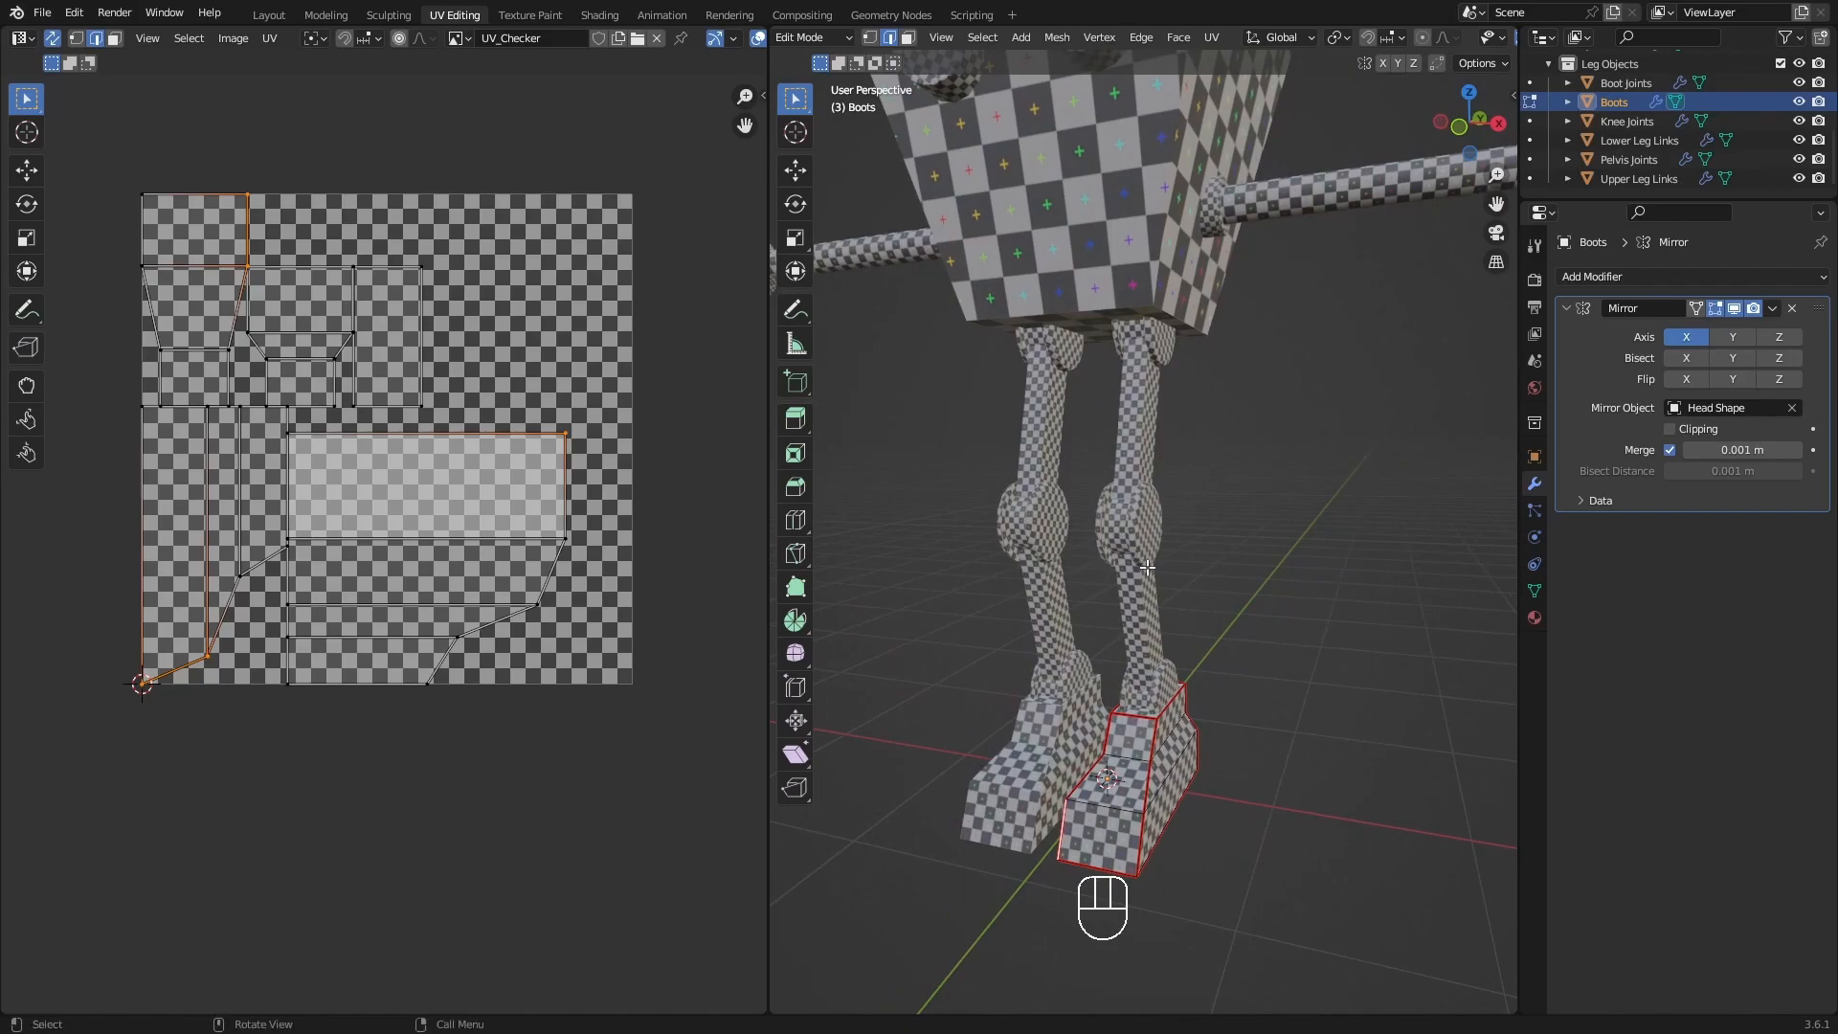
scroll(1132, 555, "down", 2)
middle_click_drag(1142, 434, 1294, 516, "shift")
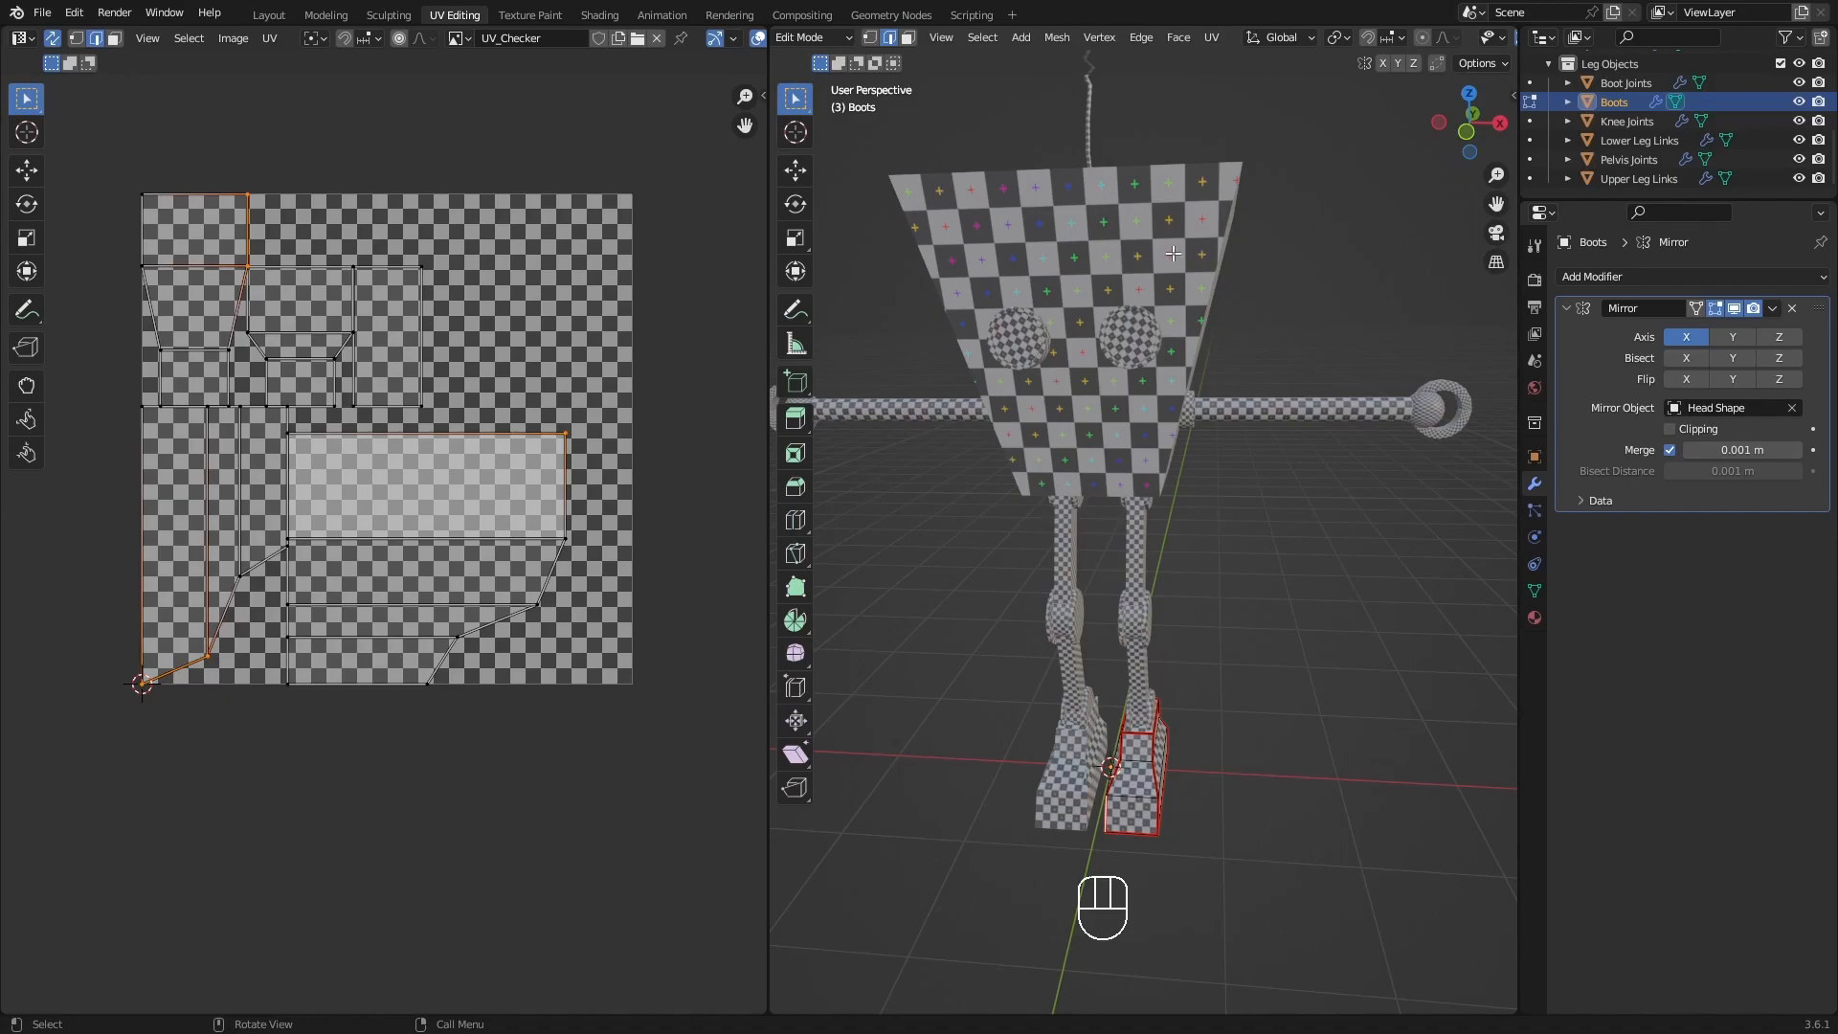
middle_click_drag(1173, 253, 1264, 365)
scroll(1263, 365, "down", 1)
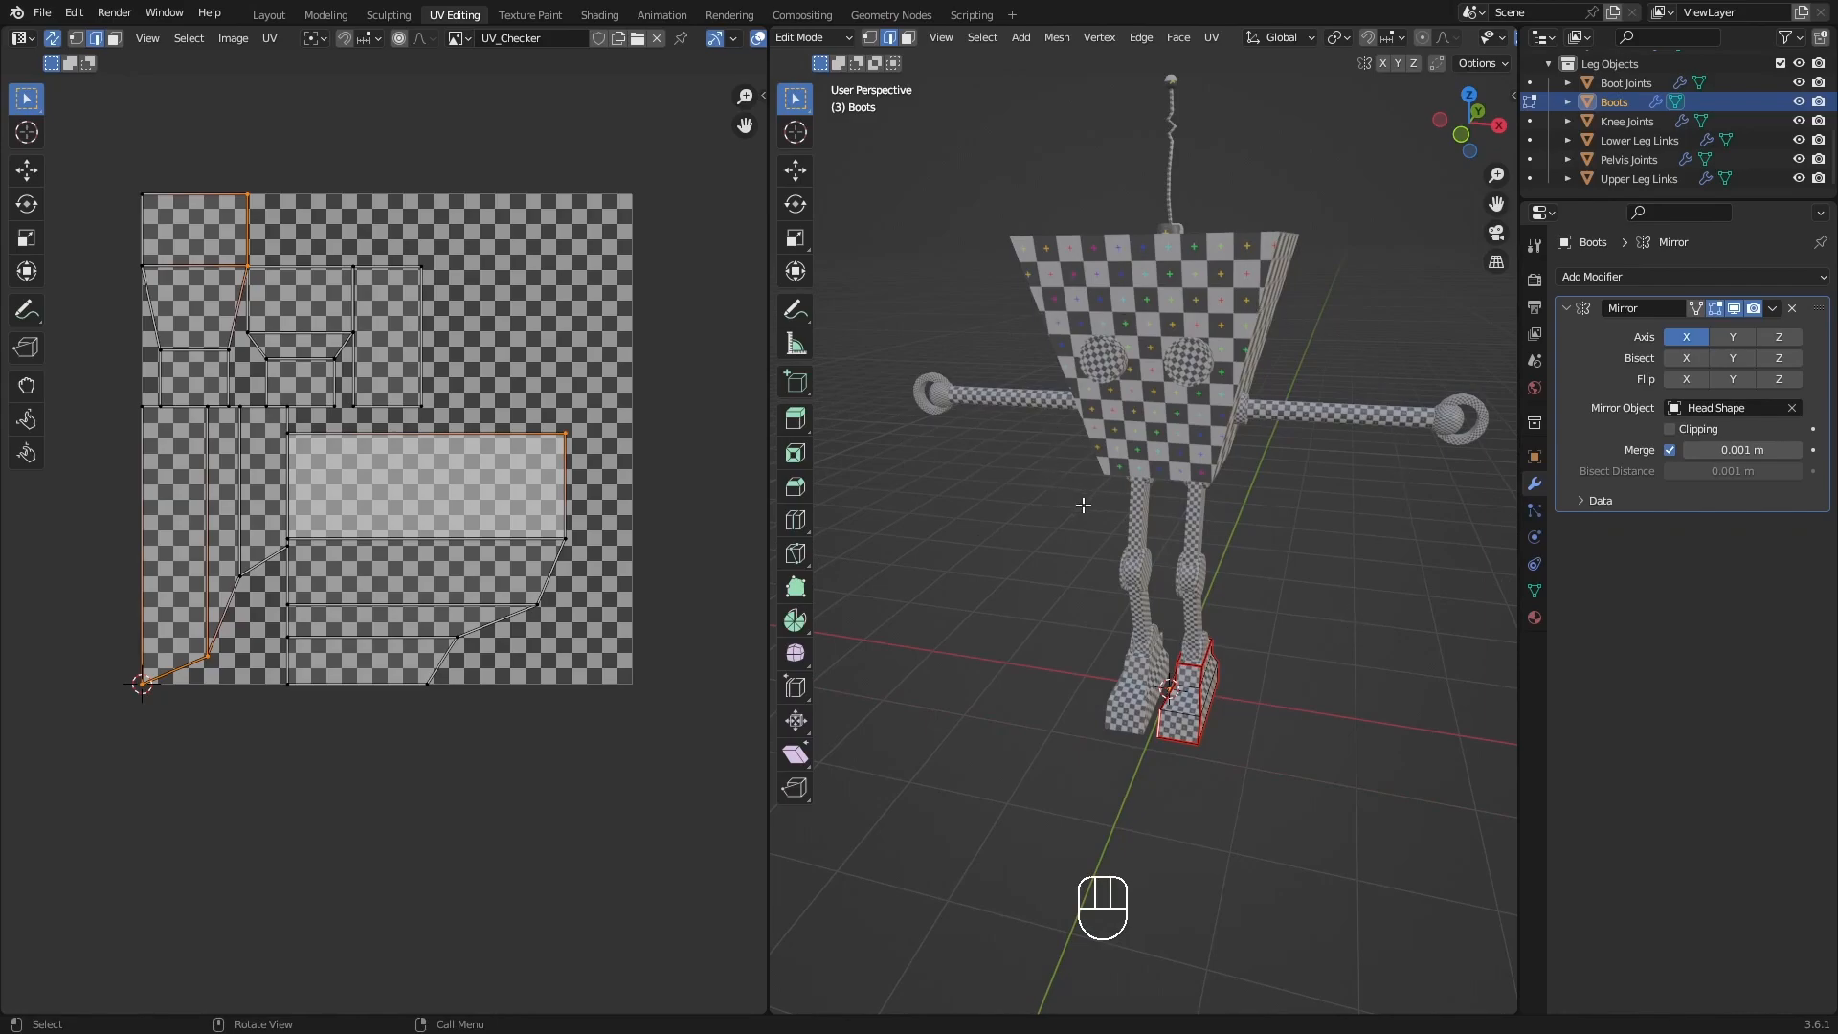
scroll(1125, 442, "down", 1)
scroll(1126, 442, "up", 1)
middle_click_drag(1280, 496, 1237, 530, "shift")
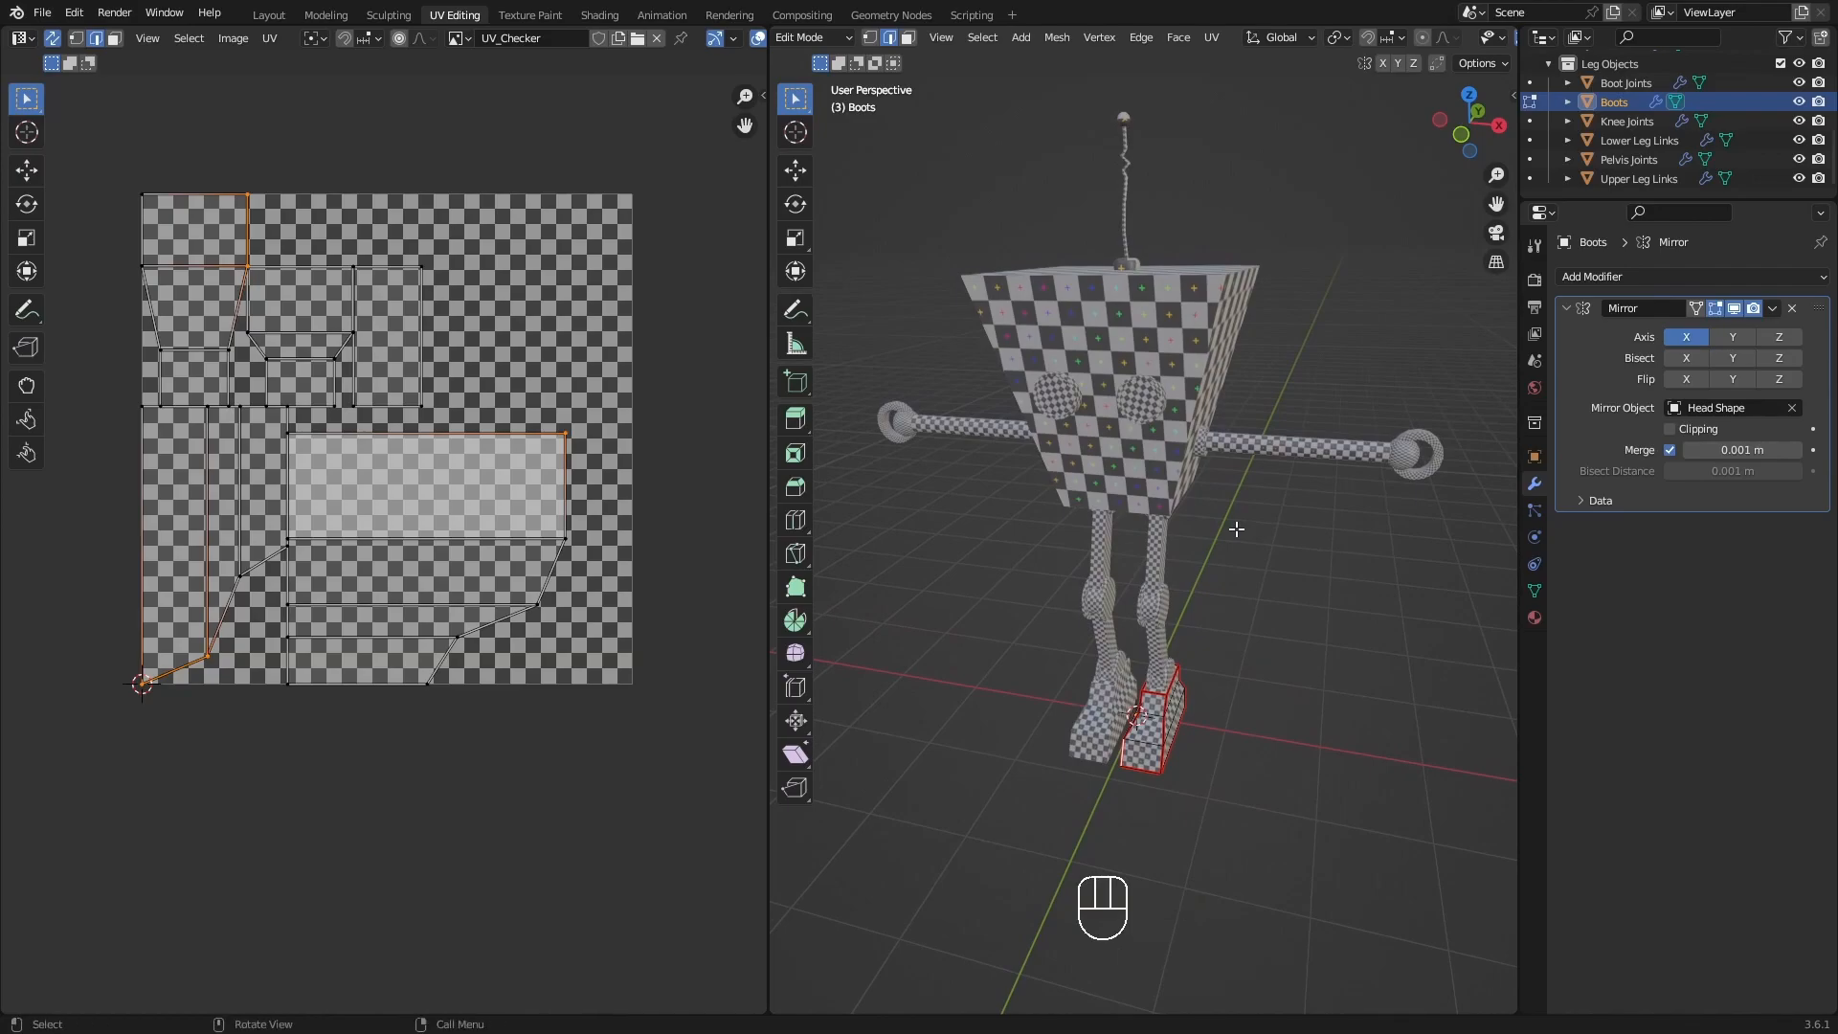
Save the current file, and save a new version of it as BoyBot_02.blend.
key("ctrl+s")
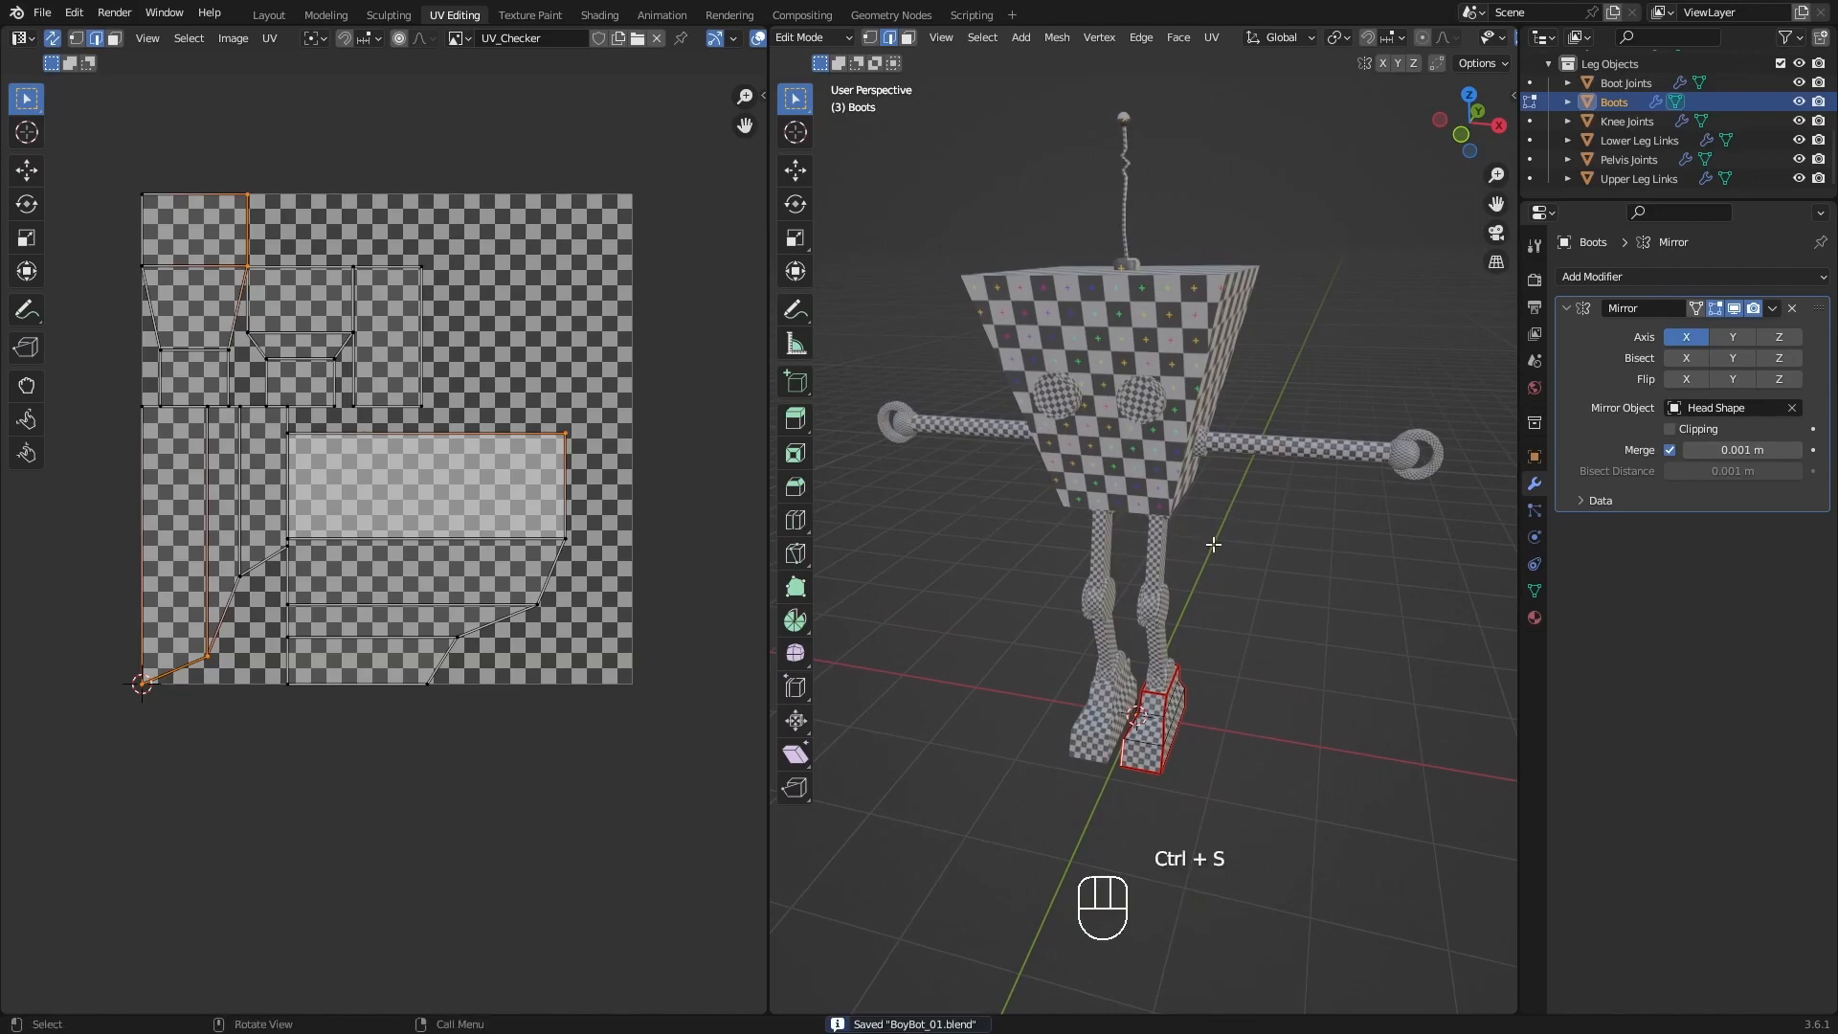
key("ctrl")
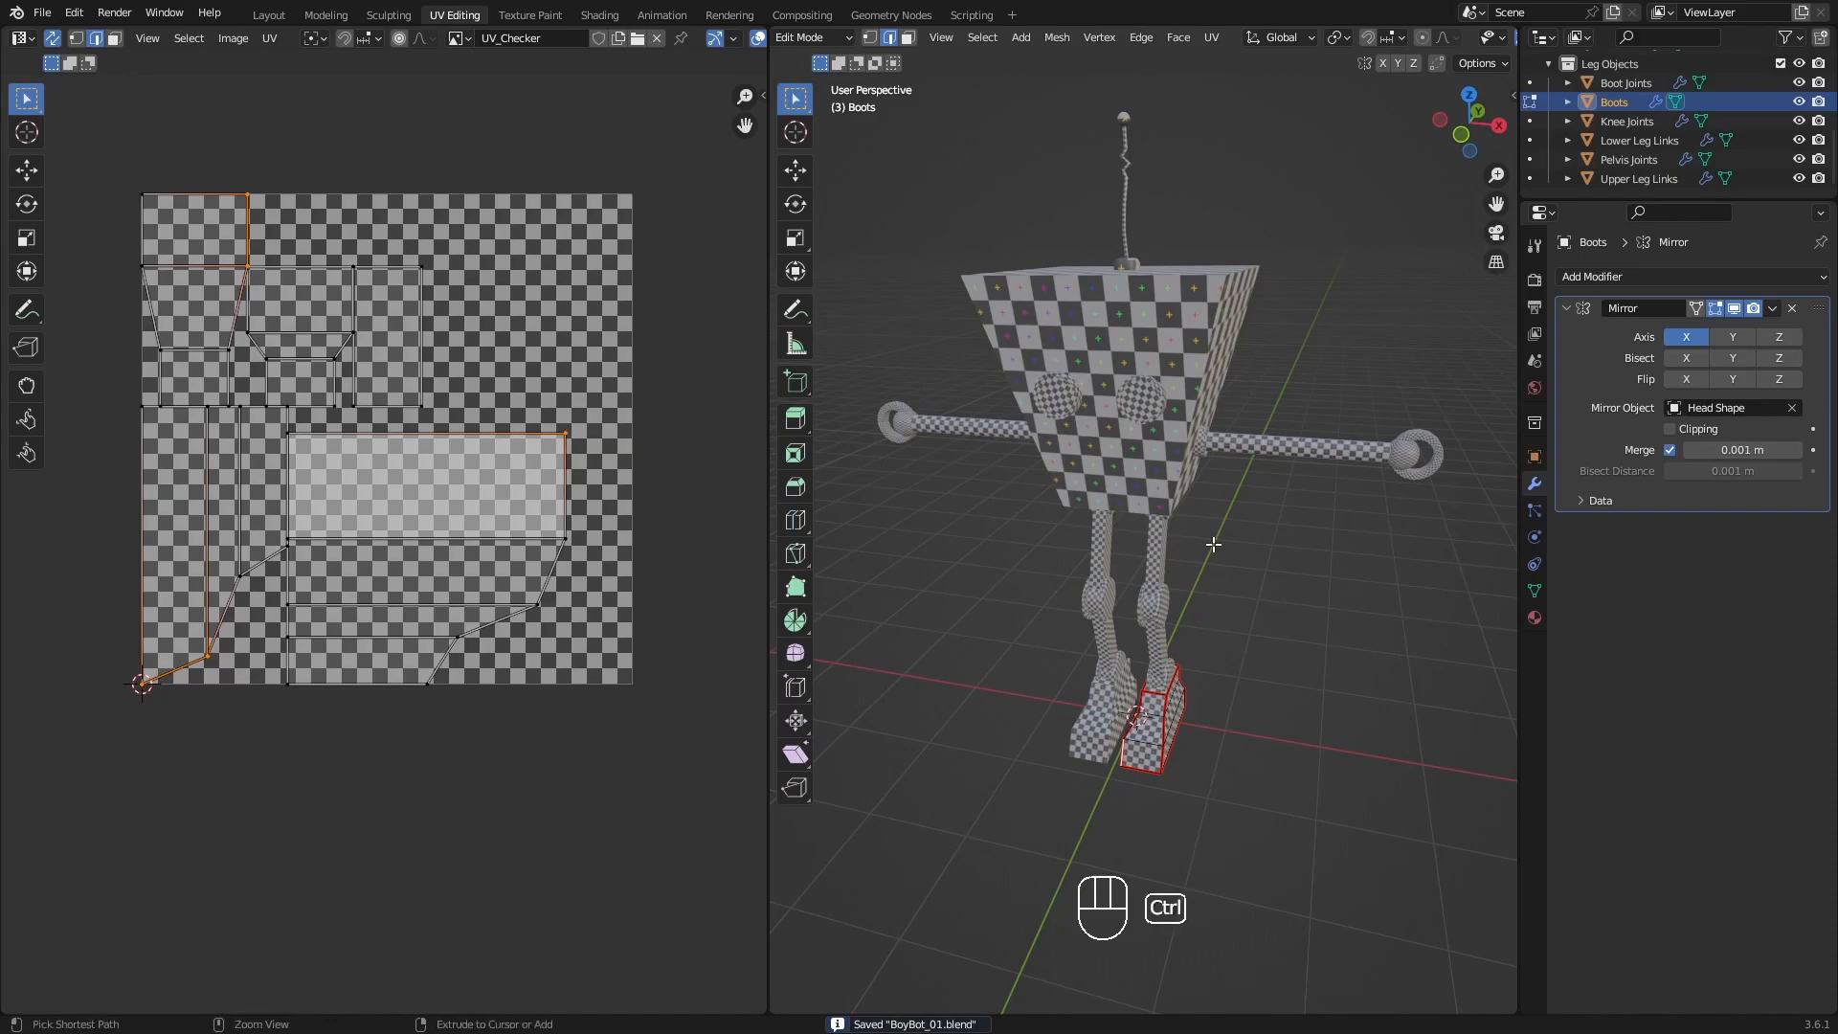
key("ctrl")
key("shift")
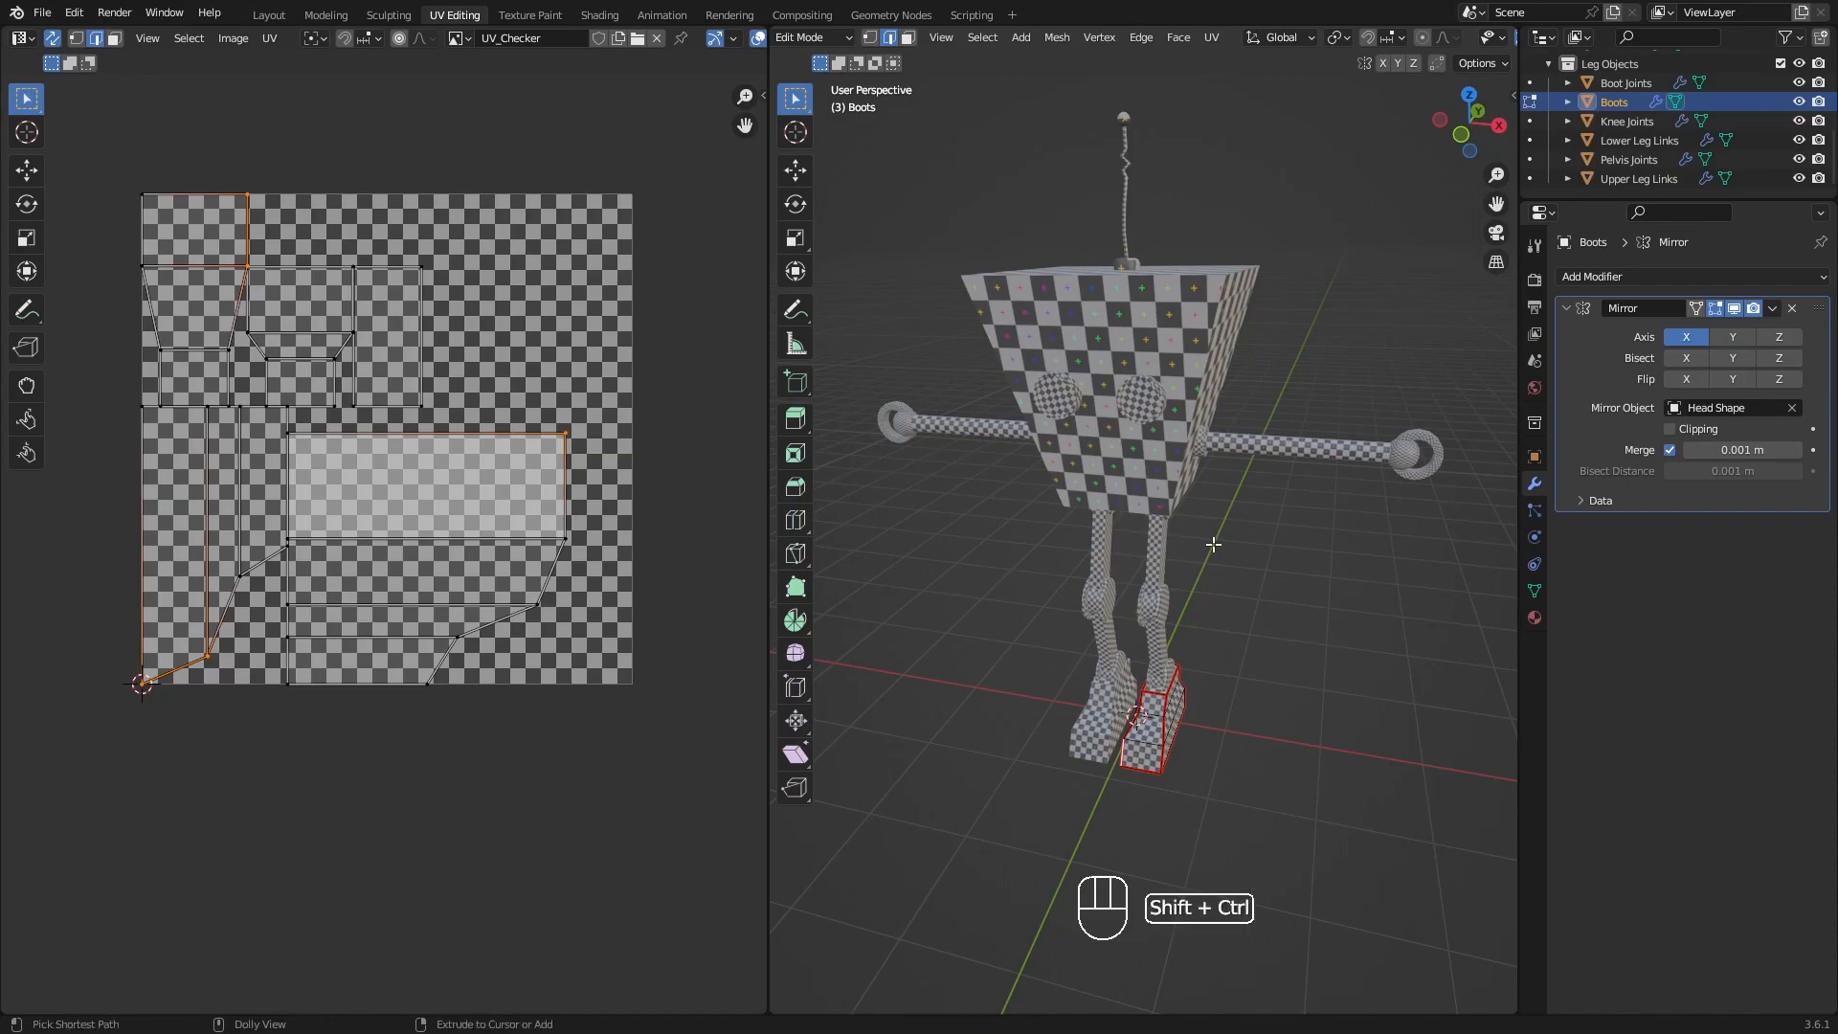
key("ctrl+shift+s")
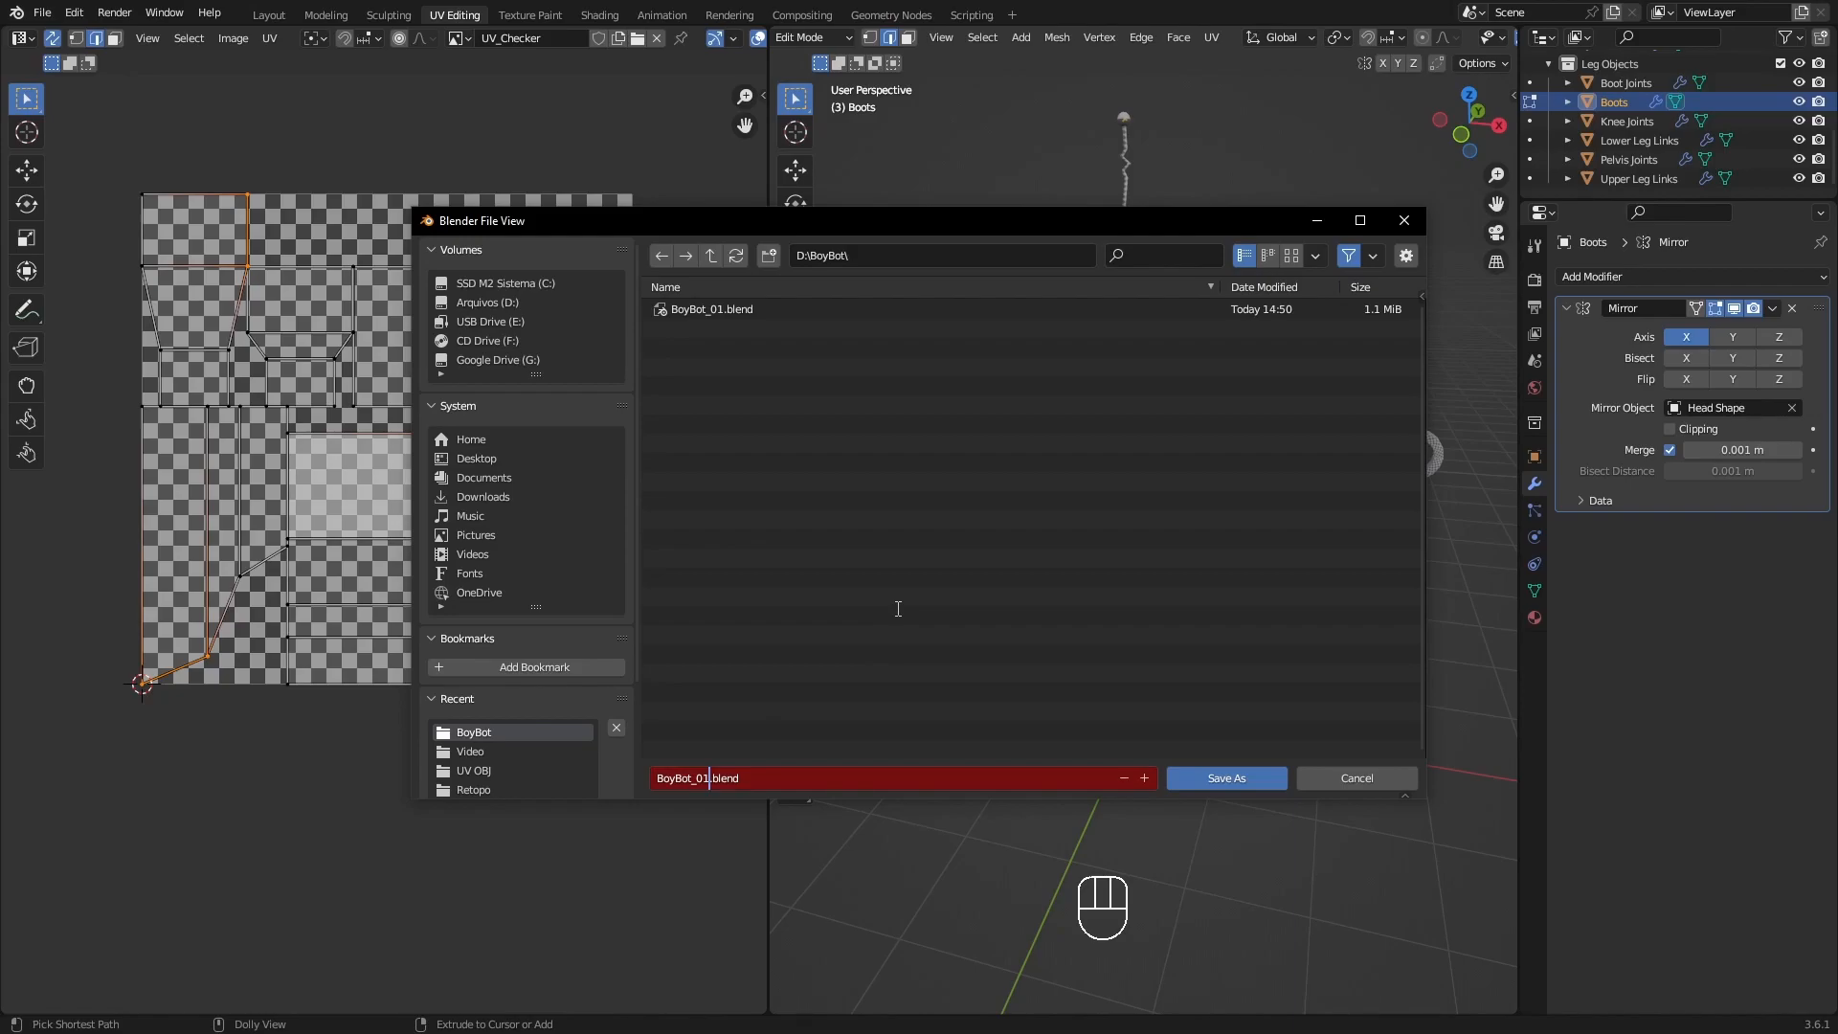
key("BackSpace")
type("2")
key("Return")
key("Return")
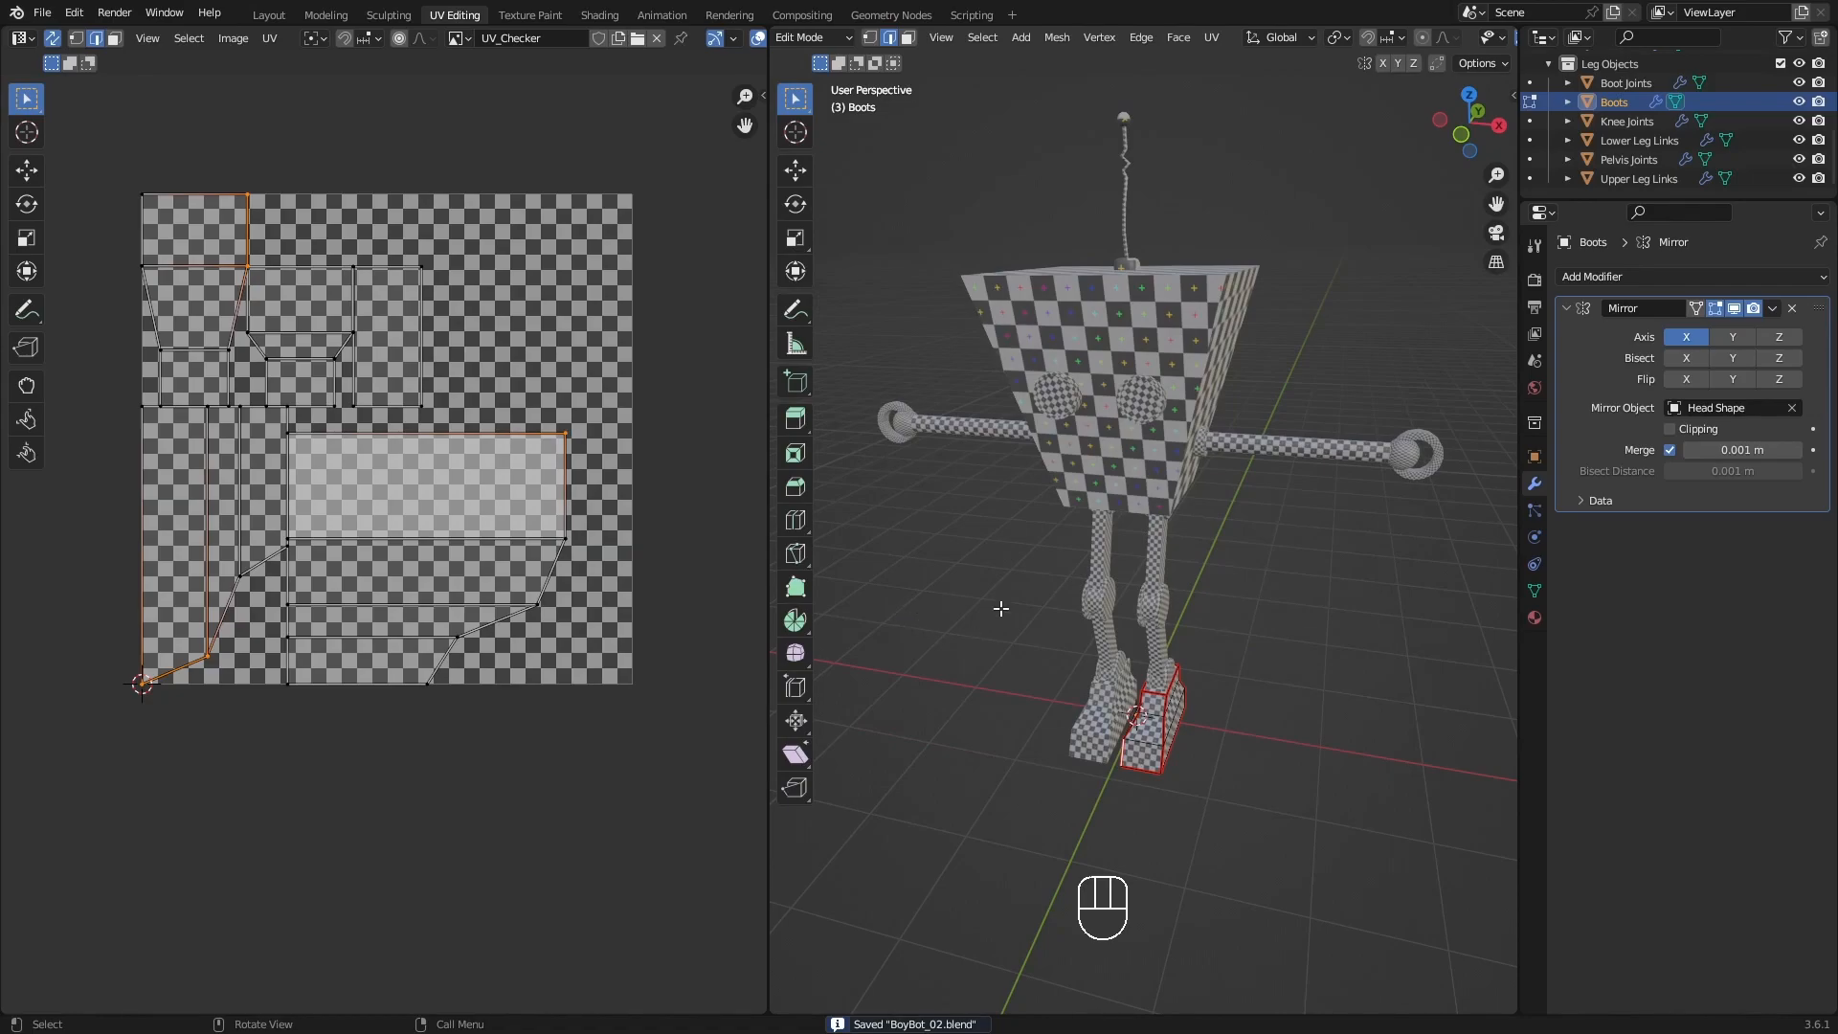
Return to Object Mode and select all the robot's parts with Head Shape as the active object.
middle_click_drag(1069, 557, 1170, 634)
key("Tab")
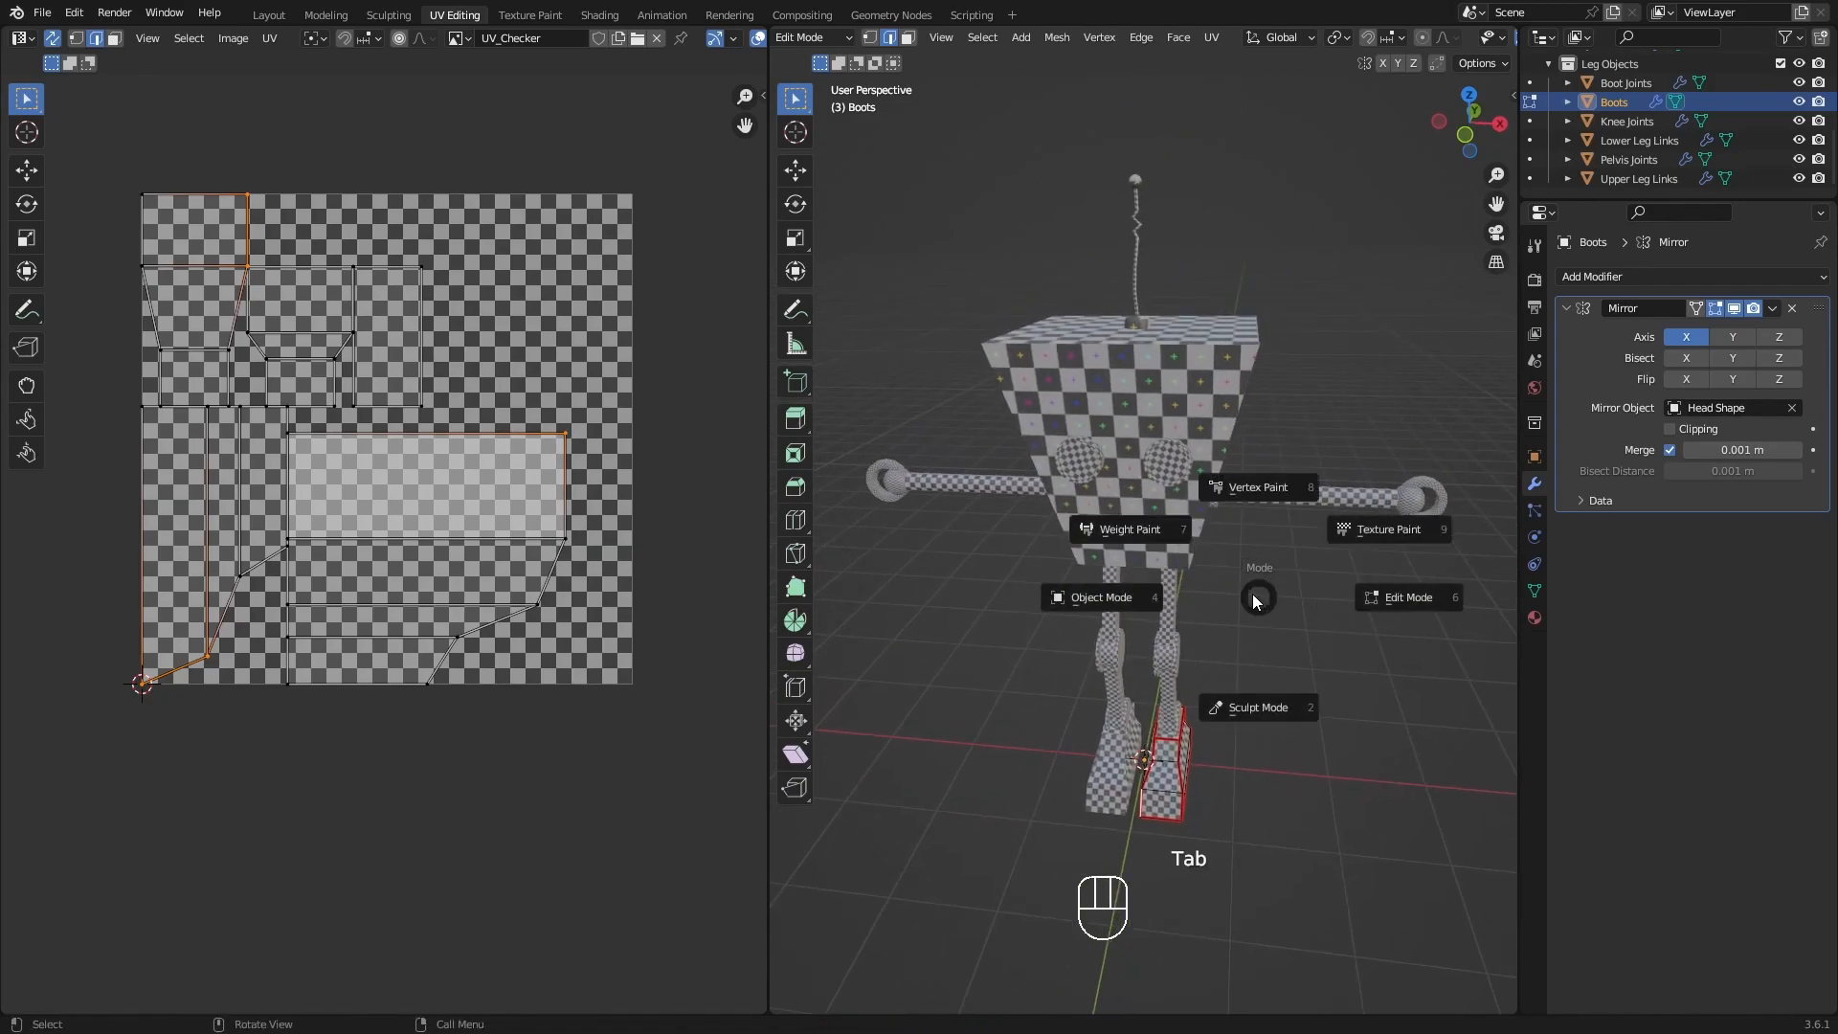
left_click(1105, 606)
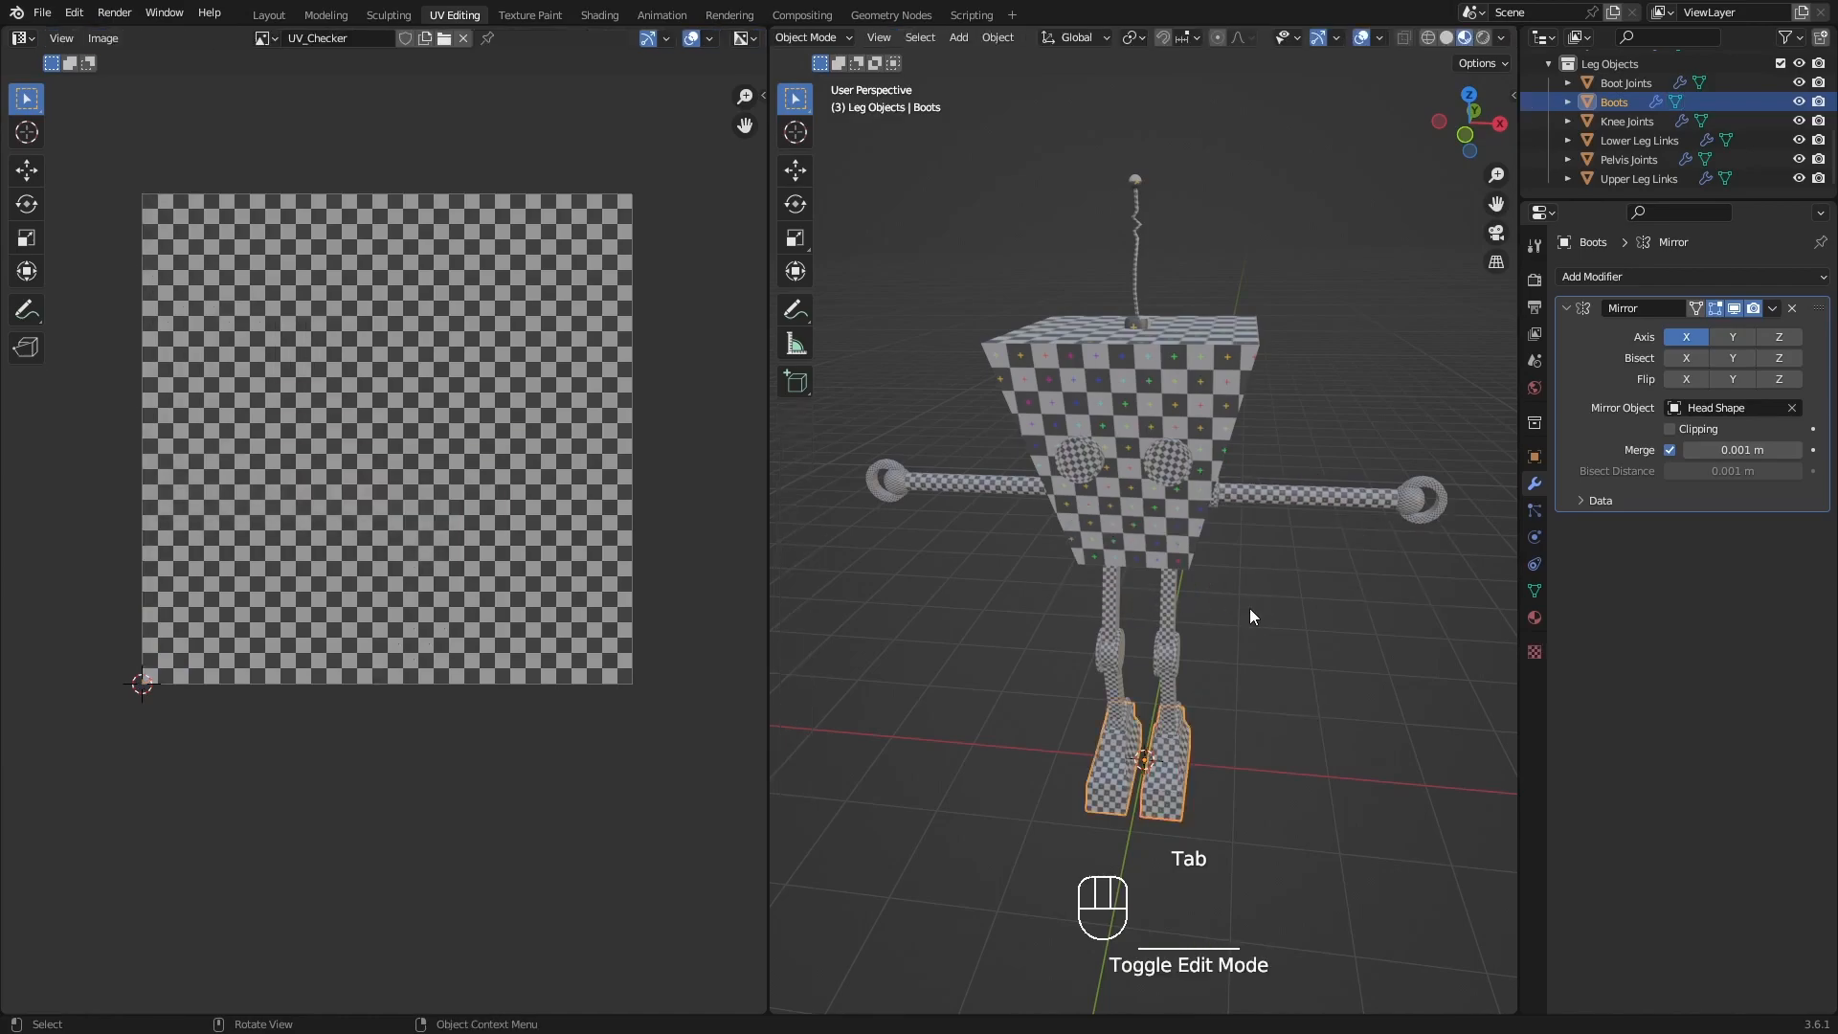
key("a")
left_click_drag(1250, 615, 1229, 626)
middle_click_drag(1228, 619, 1244, 603)
left_click(1148, 528, "shift")
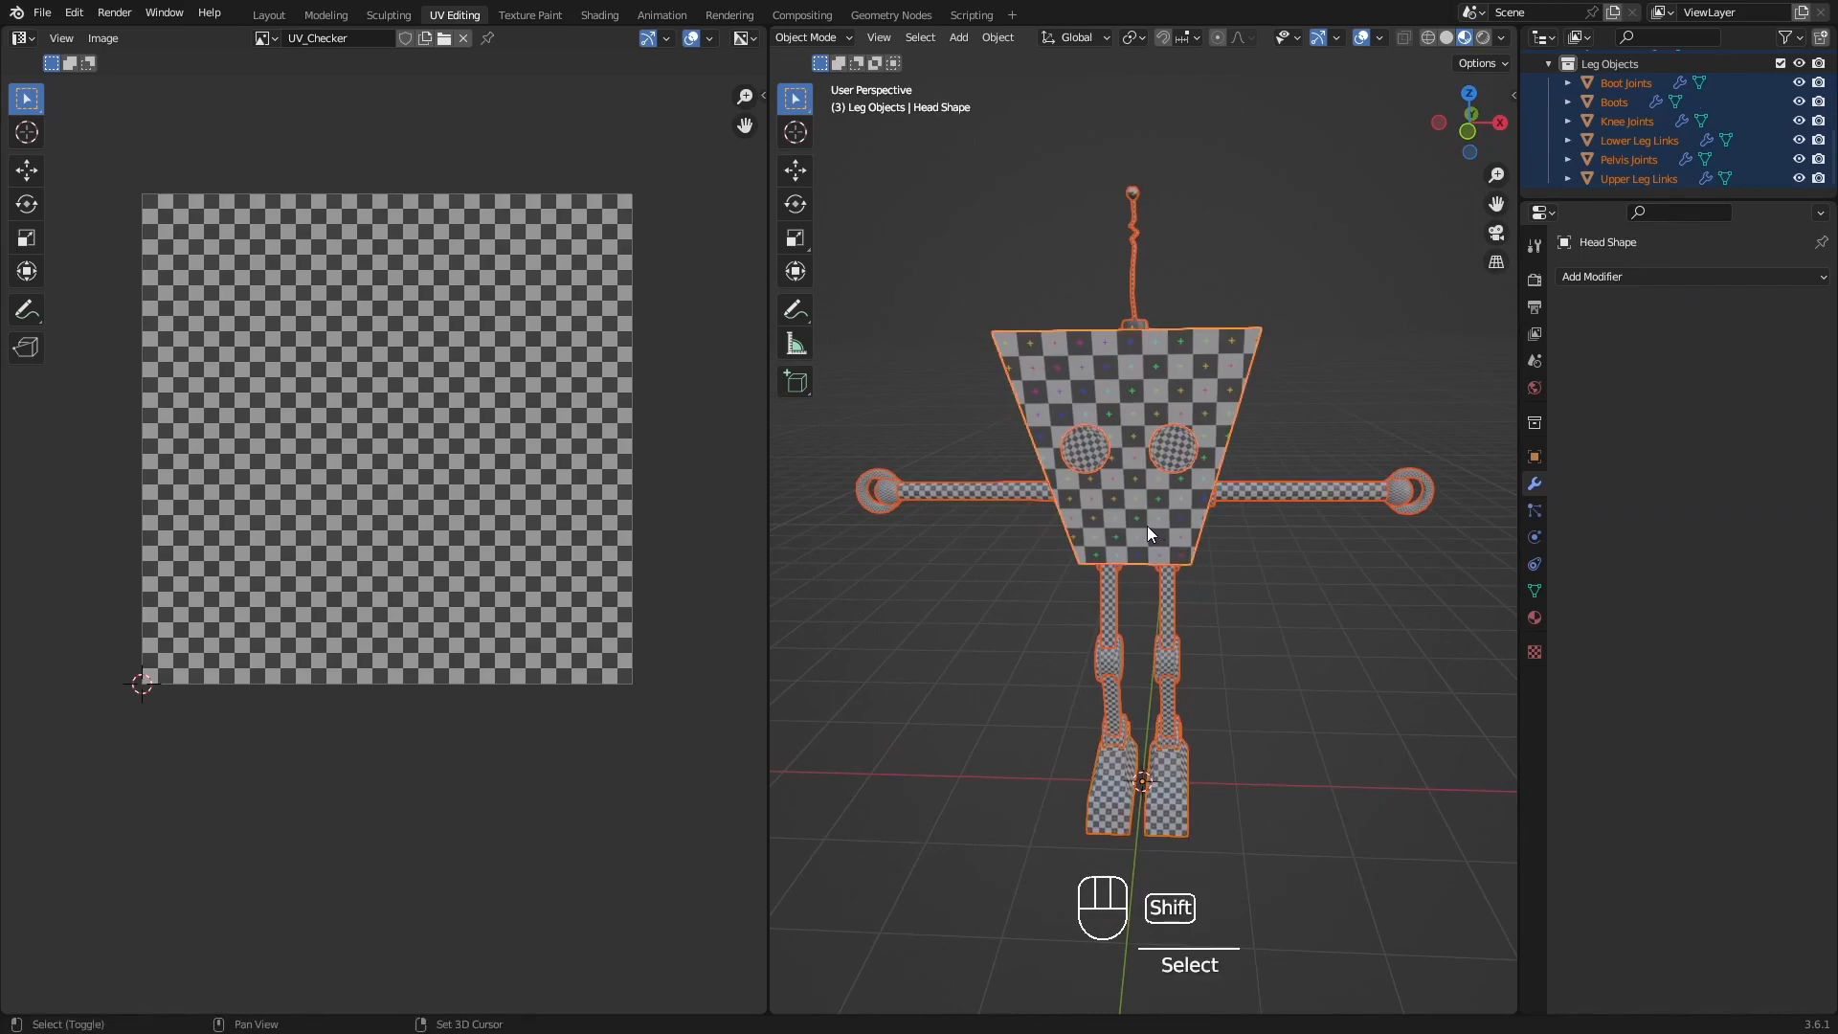
mouse_move(1186, 402)
middle_mouse_down()
mouse_move(1087, 392)
mouse_move(1183, 401)
middle_mouse_up()
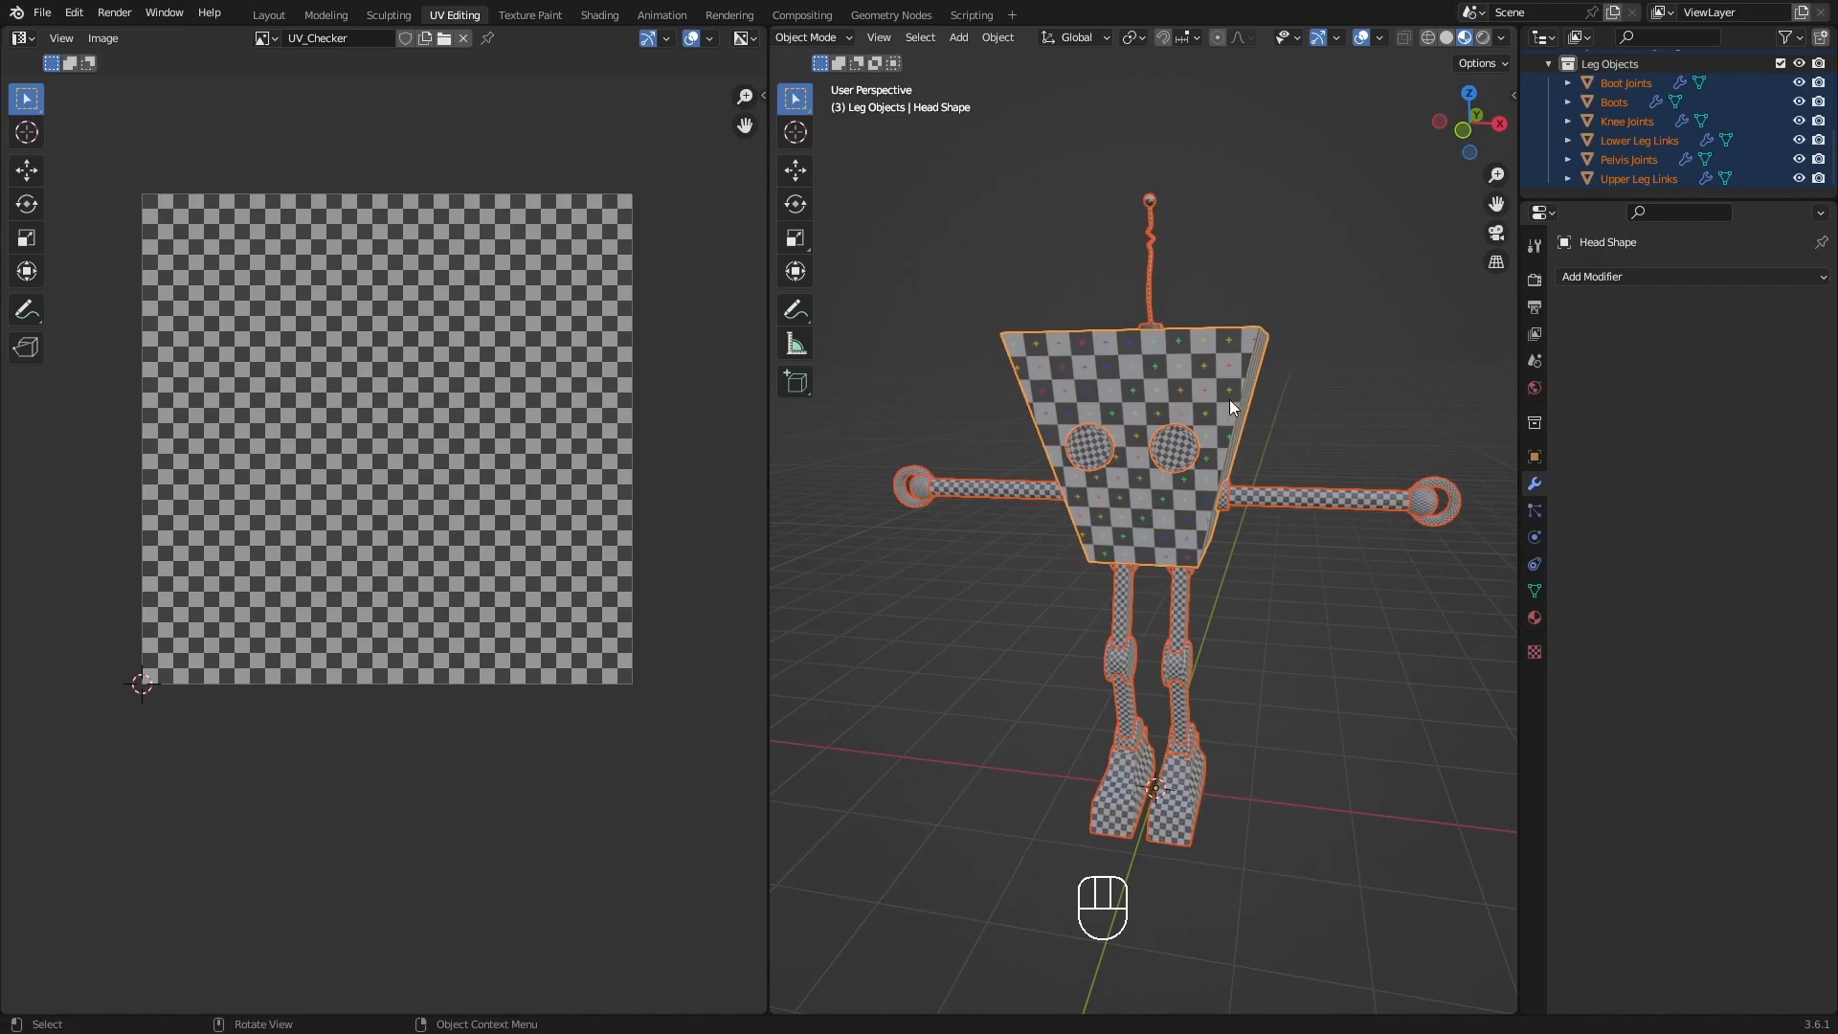
left_click(1221, 376, "shift")
left_click(1226, 385, "shift")
middle_click_drag(1227, 404, 1179, 410)
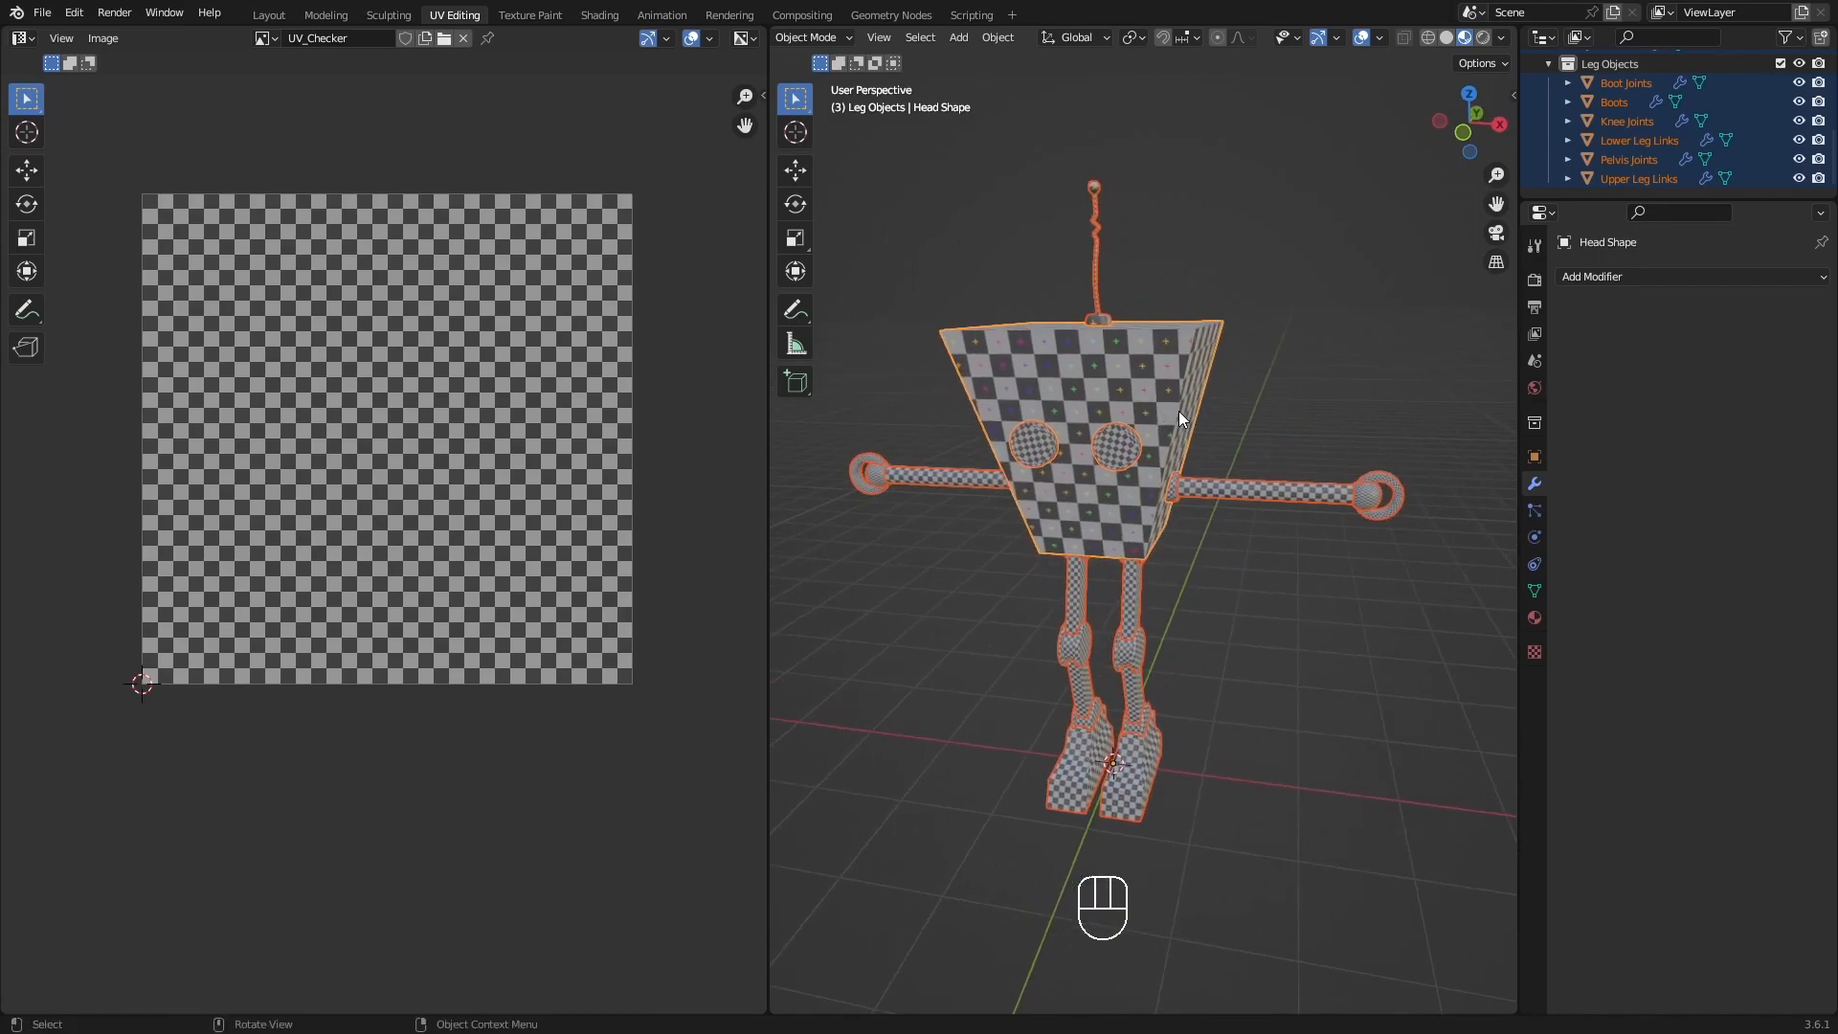
Try joining all selected parts into Head Shape, and undo the join.
key("ctrl+j")
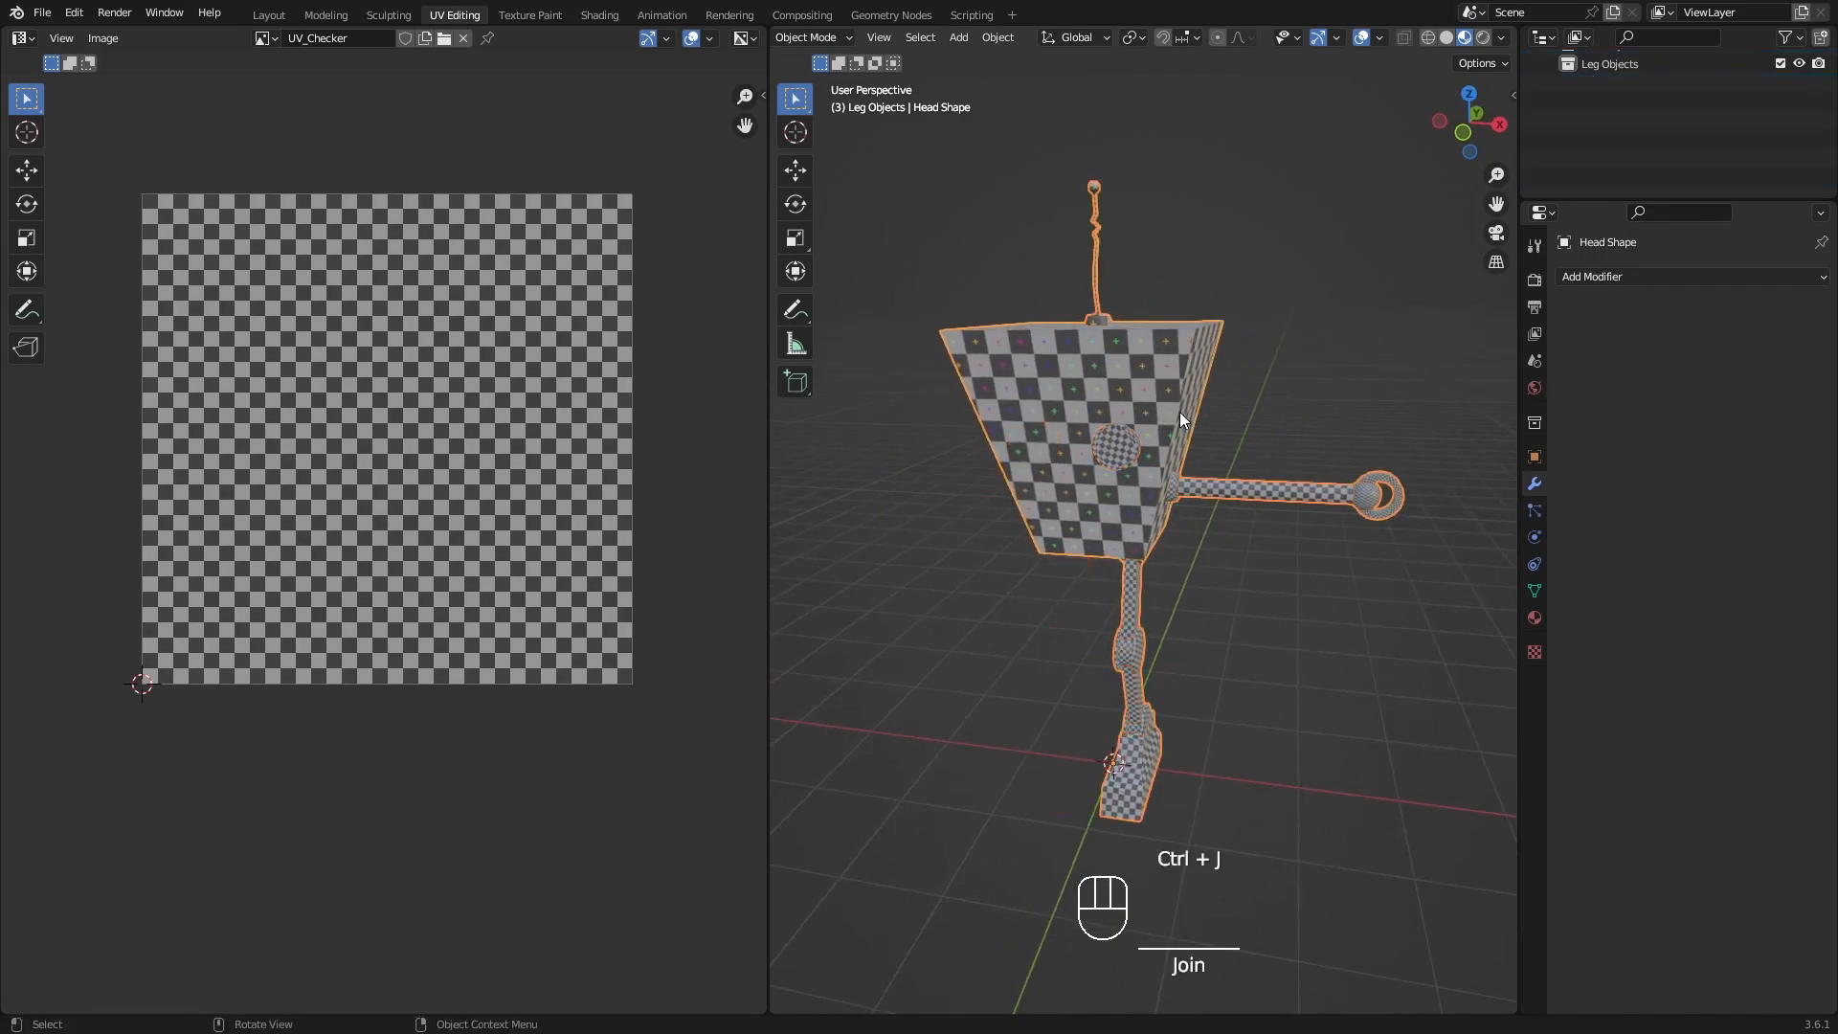
middle_click_drag(1225, 484, 1223, 410)
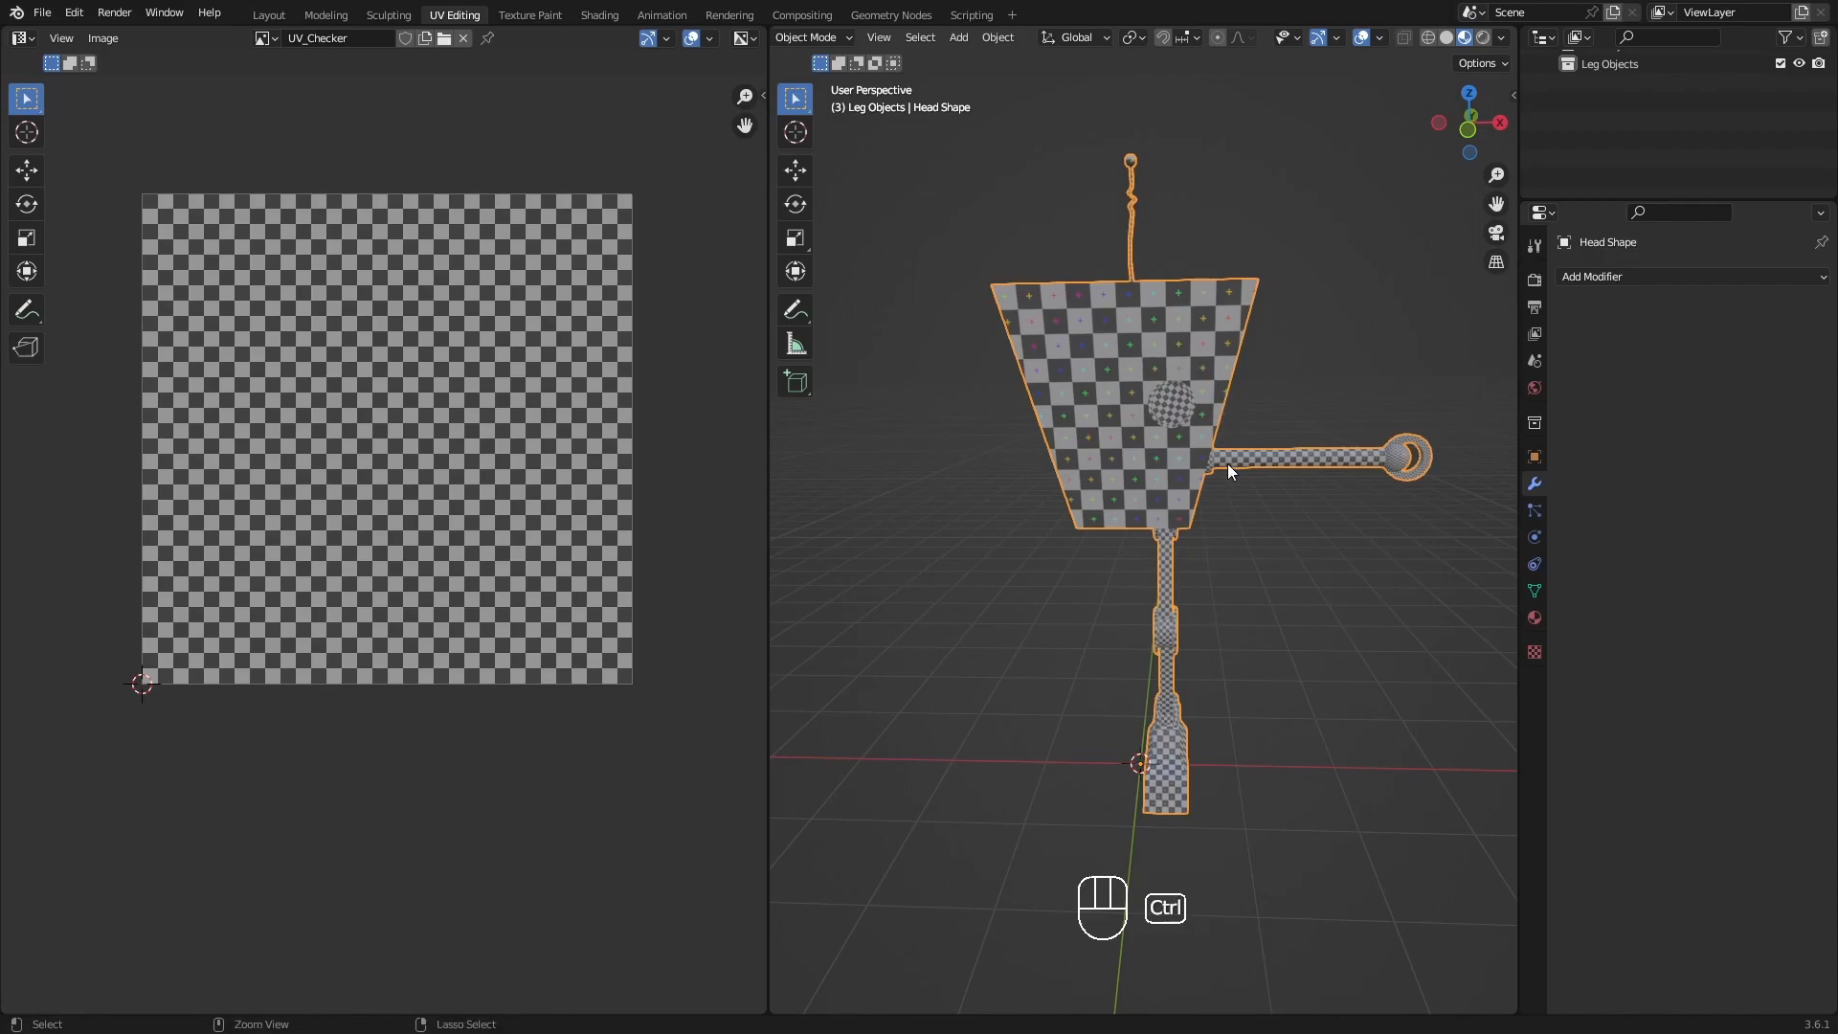
key("ctrl+z")
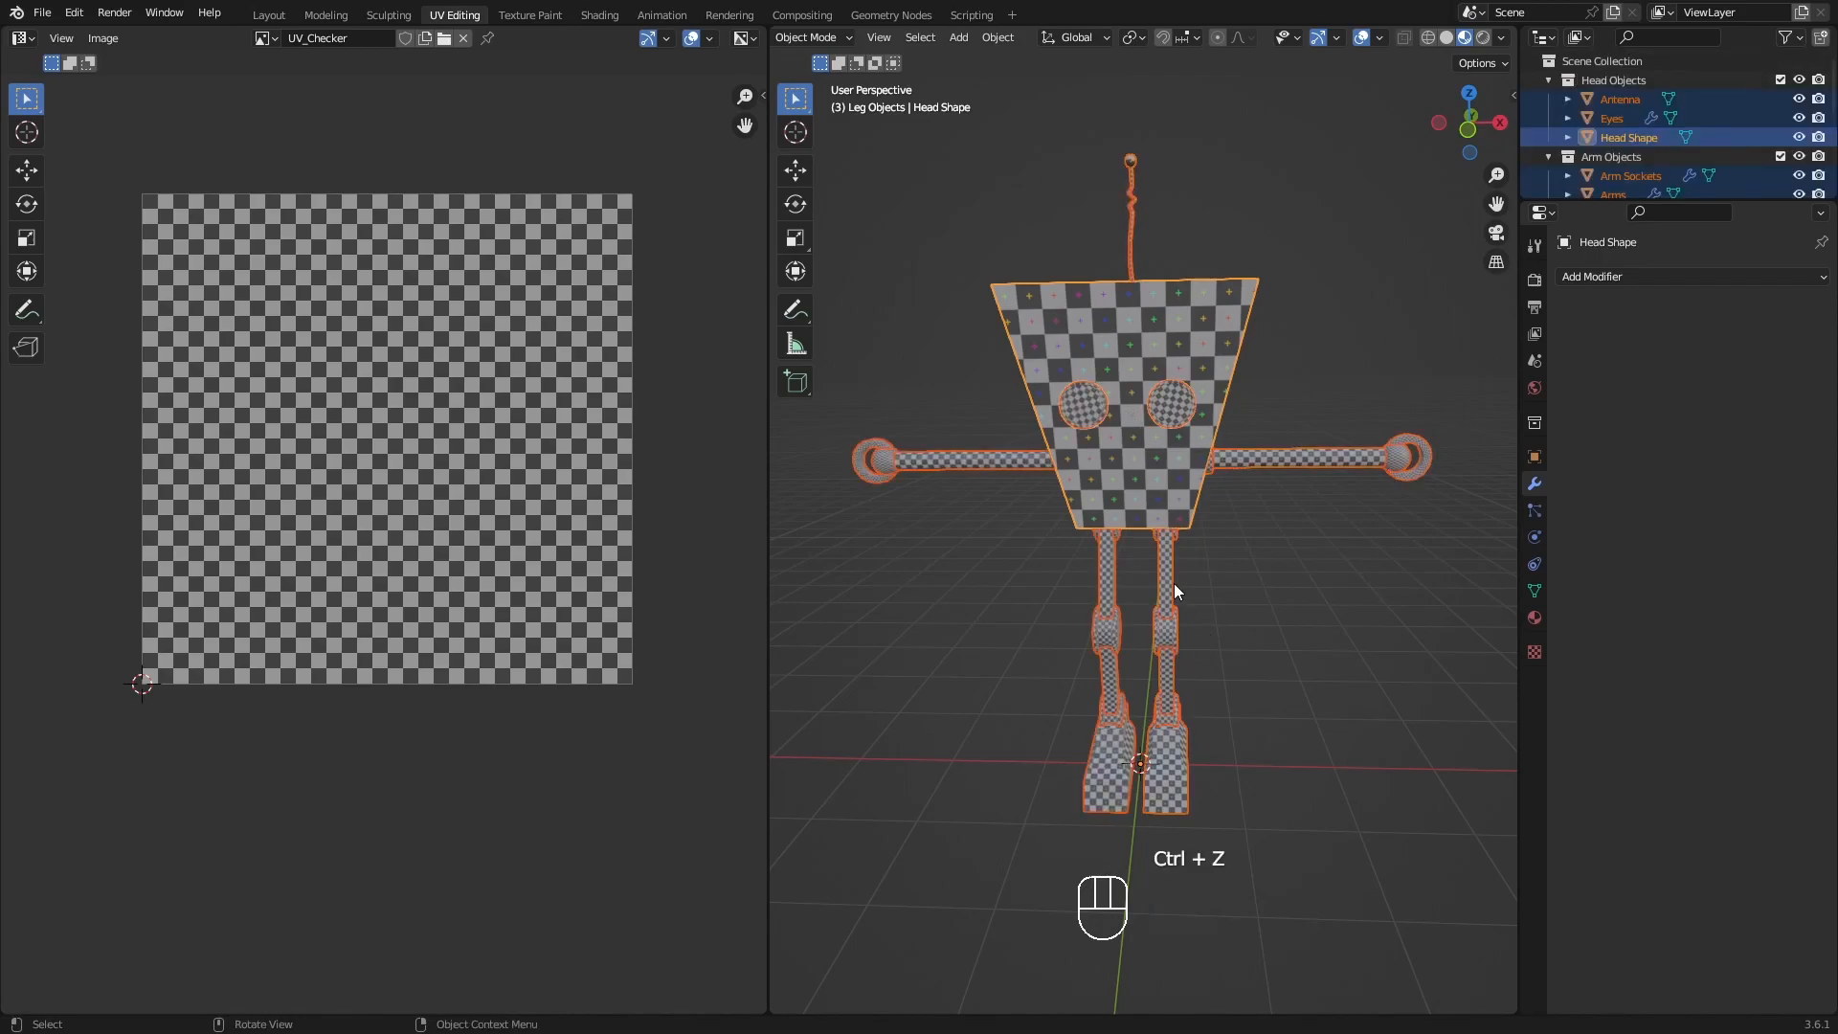
Convert the visual geometry of all selected robot parts to mesh, applying their modifiers.
mouse_move(1181, 587)
middle_mouse_down("shift")
mouse_move(1169, 556)
mouse_move(1180, 580)
middle_mouse_up("shift")
middle_click_drag(1373, 503, 1353, 507, "shift")
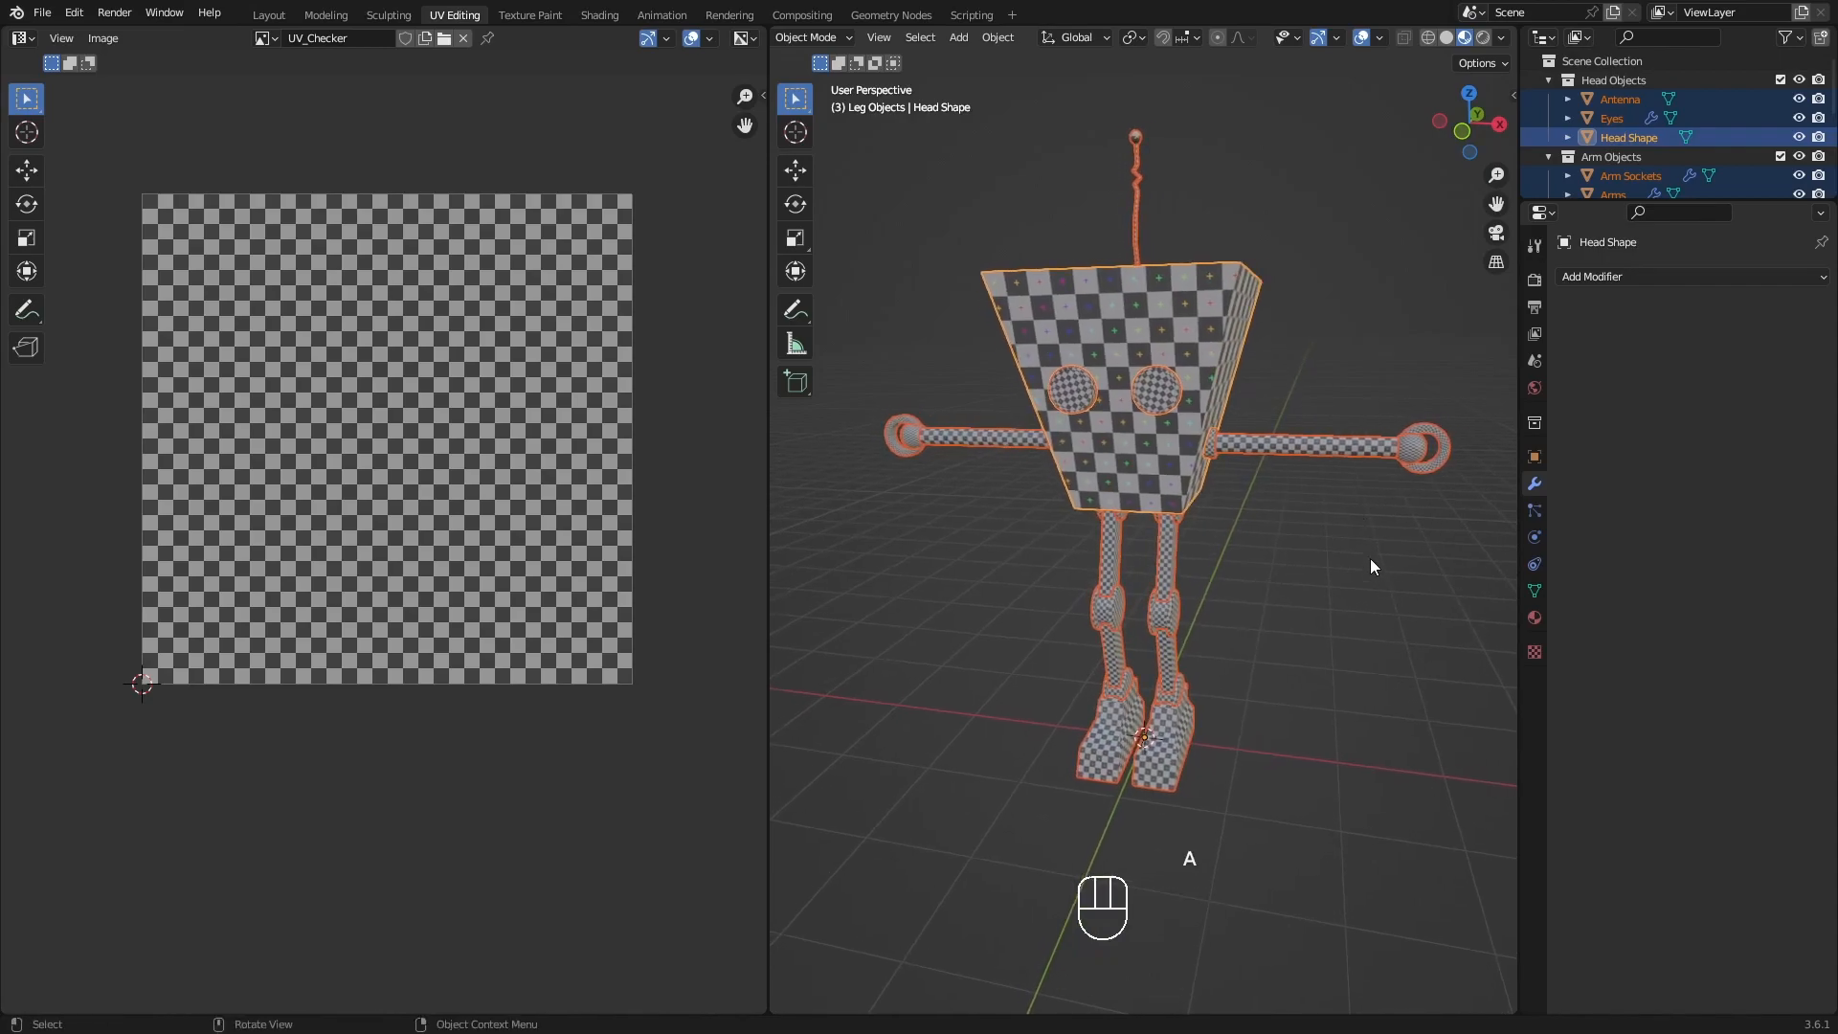
middle_click_drag(1208, 500, 1192, 498, "shift")
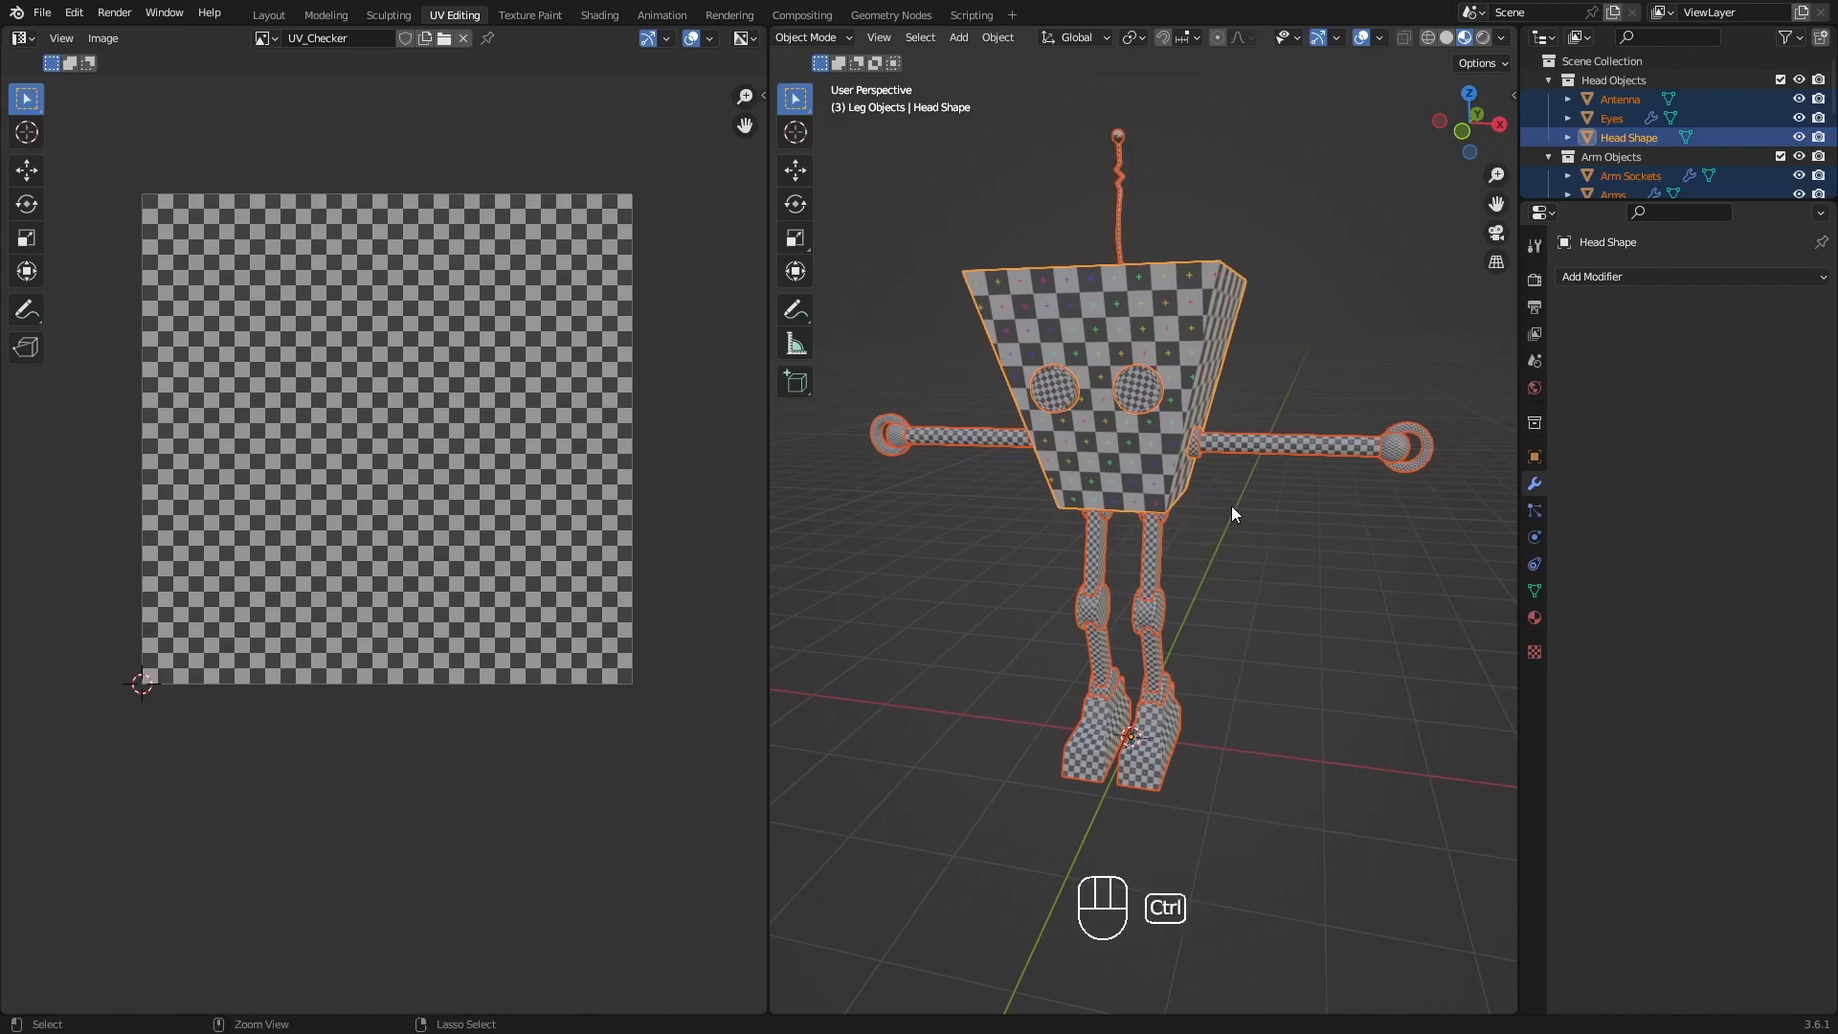
key("ctrl+a")
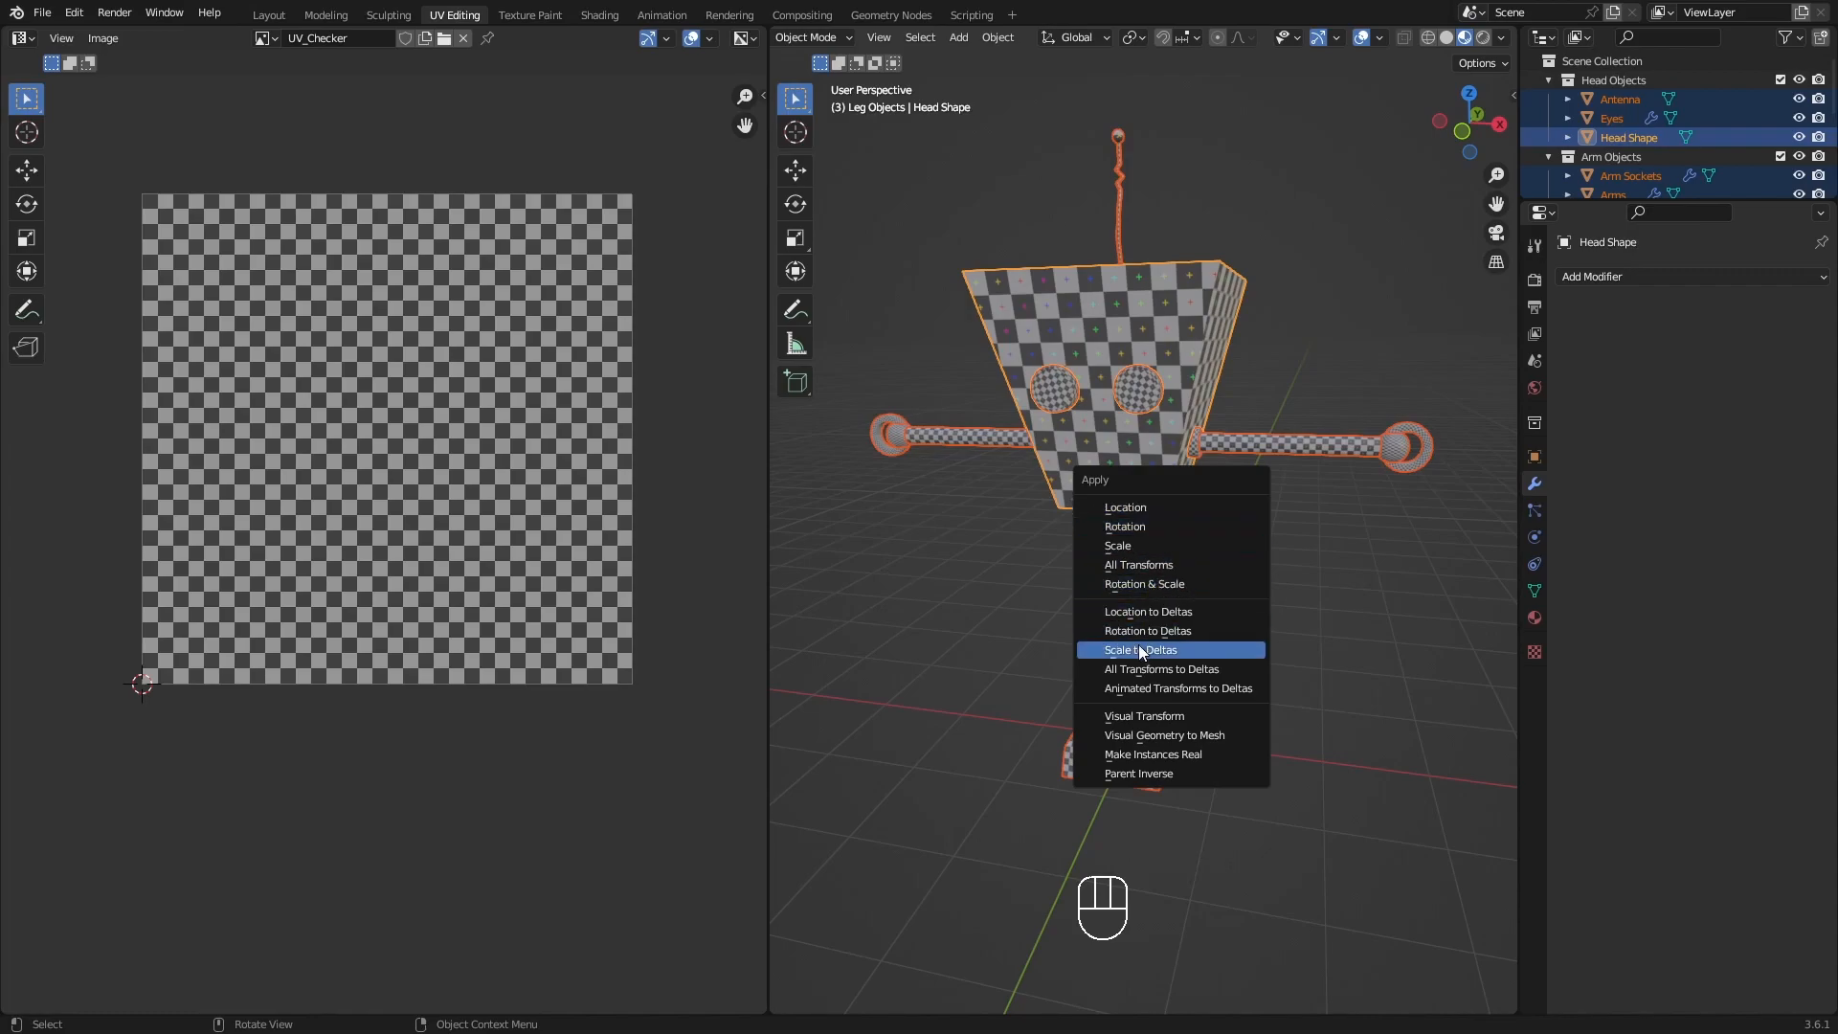
left_click(1197, 735)
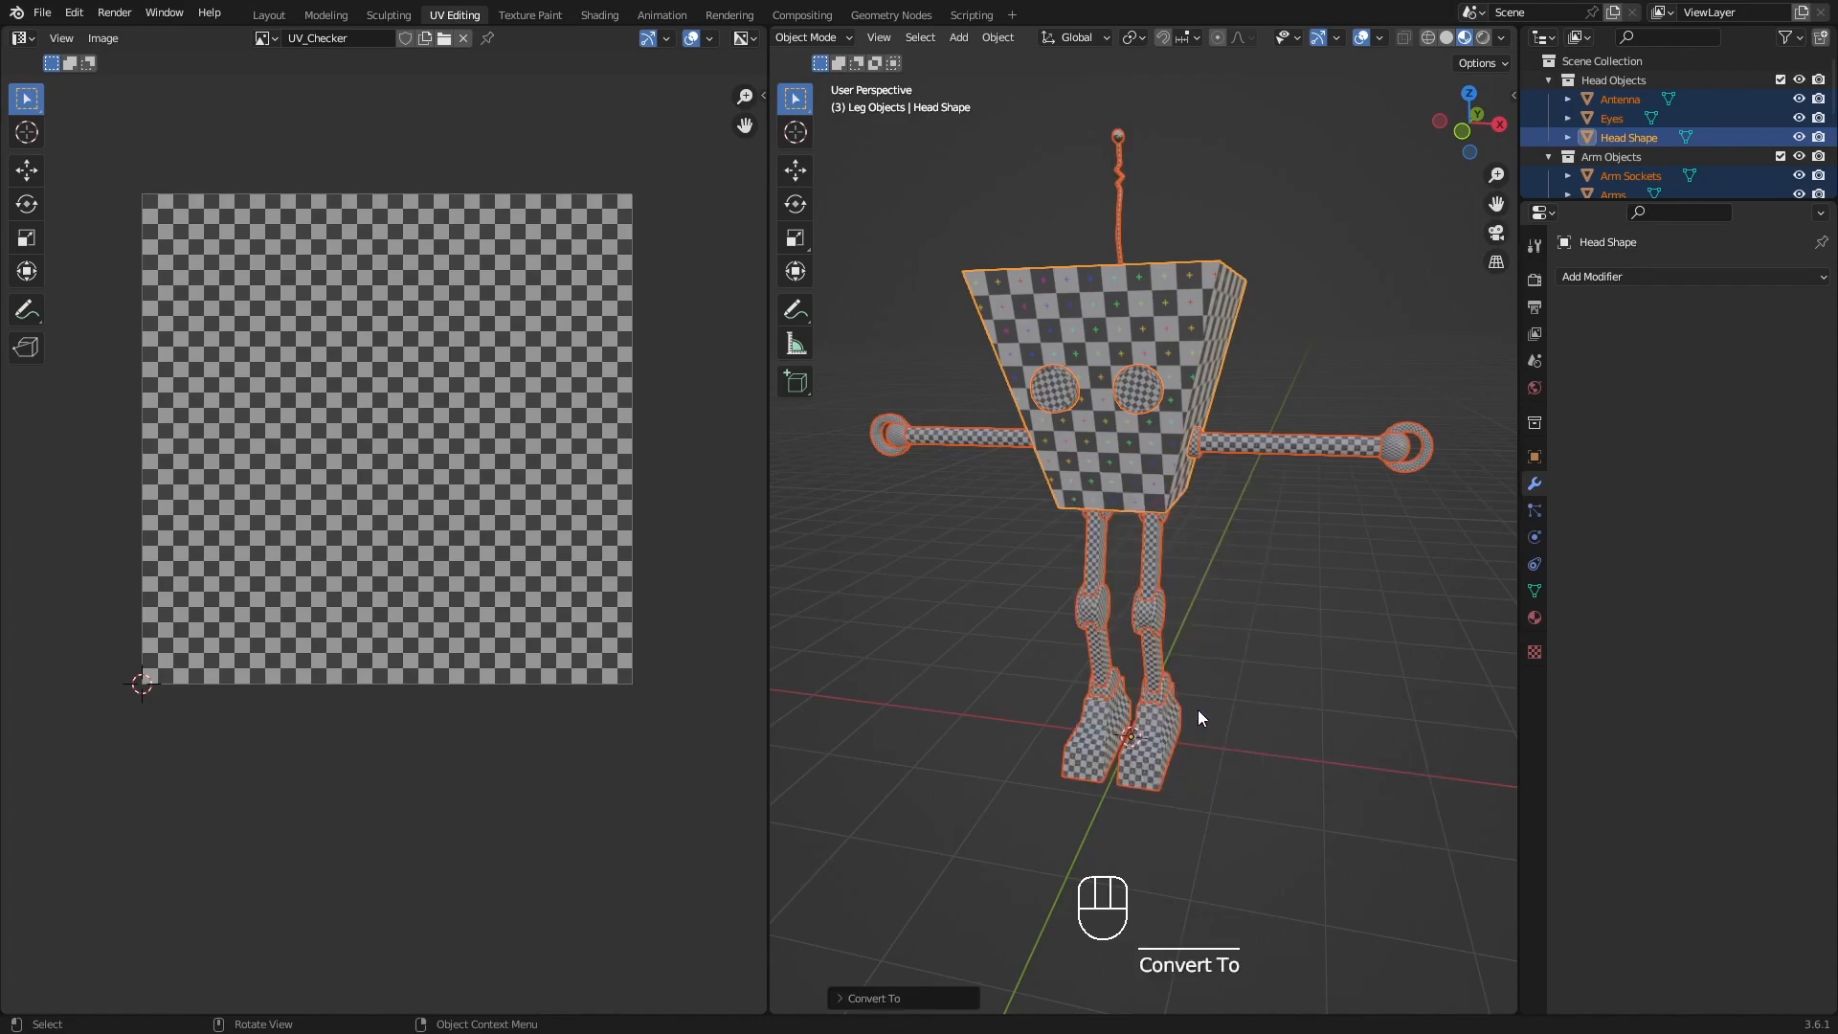
Join all the selected robot parts into the active Head Shape object.
mouse_move(1153, 647)
middle_mouse_down()
mouse_move(1221, 634)
mouse_move(1169, 628)
middle_mouse_up()
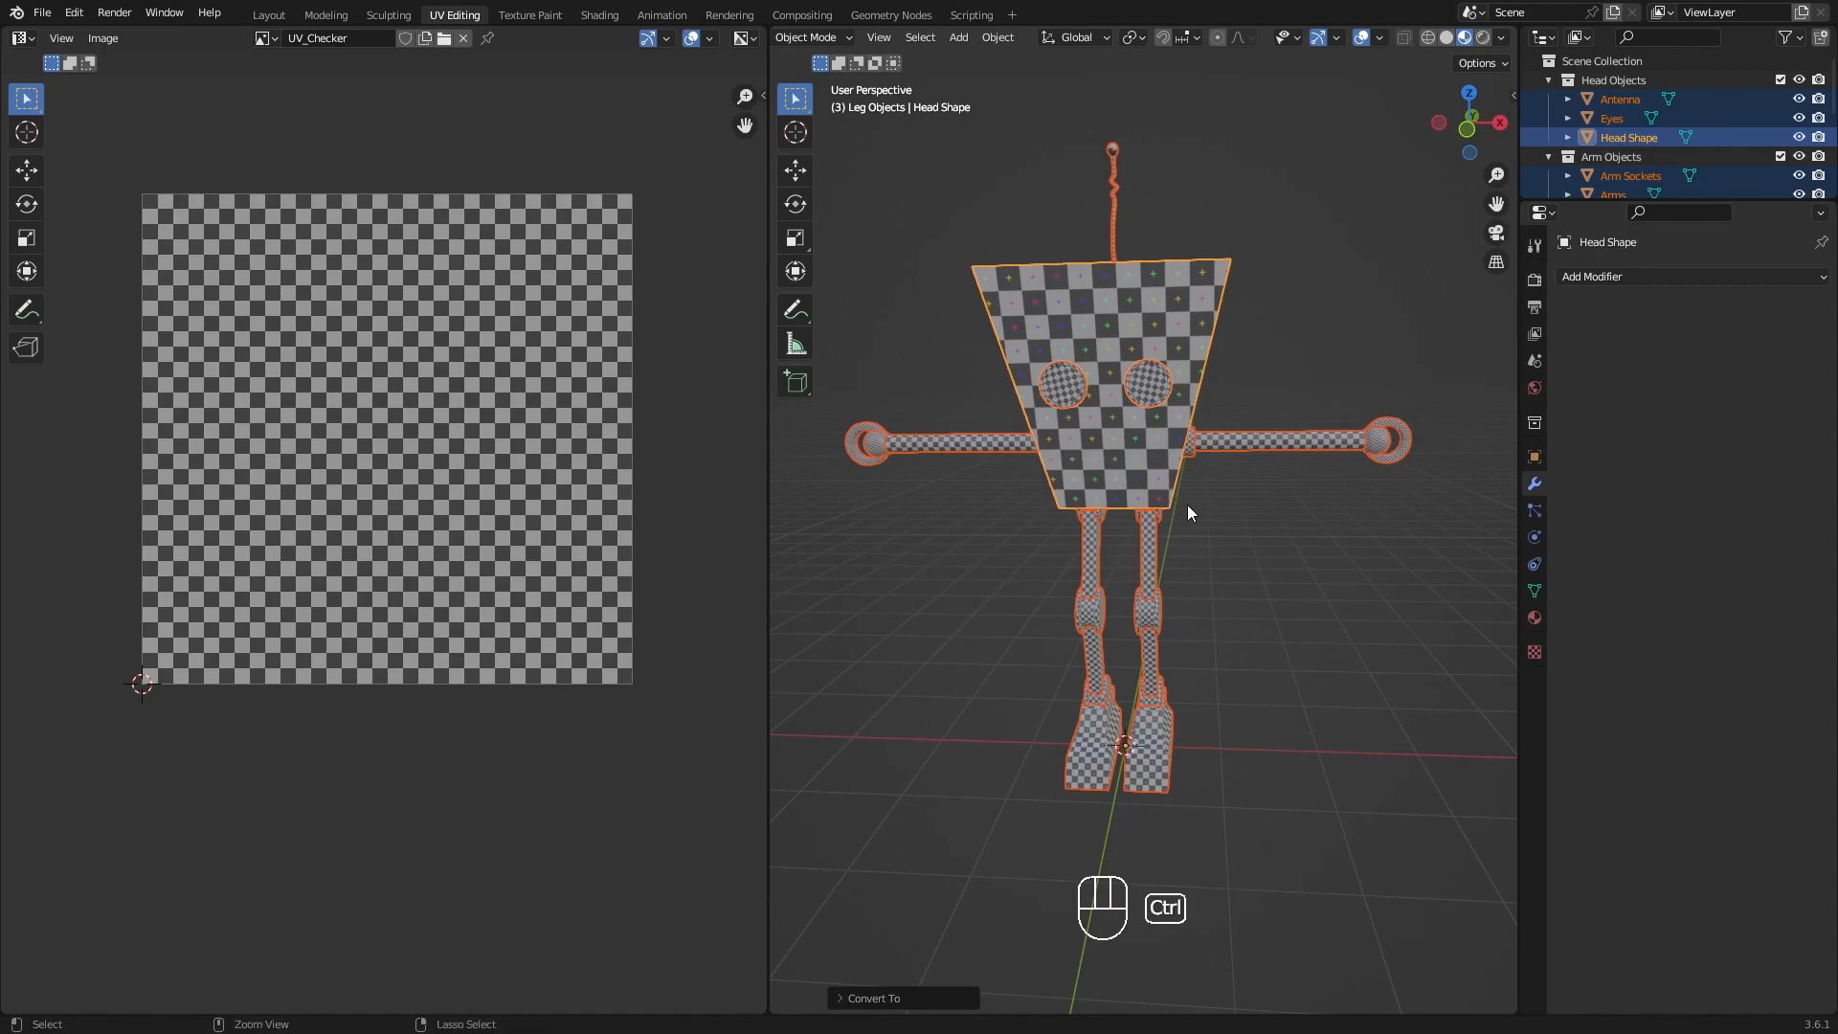
key("ctrl+j")
mouse_move(1243, 540)
middle_mouse_down("shift")
mouse_move(1167, 556)
mouse_move(1233, 555)
mouse_move(1203, 571)
mouse_move(902, 526)
mouse_move(859, 540)
mouse_move(1365, 557)
mouse_move(1231, 554)
mouse_move(1268, 554)
mouse_move(1227, 571)
middle_mouse_up("shift")
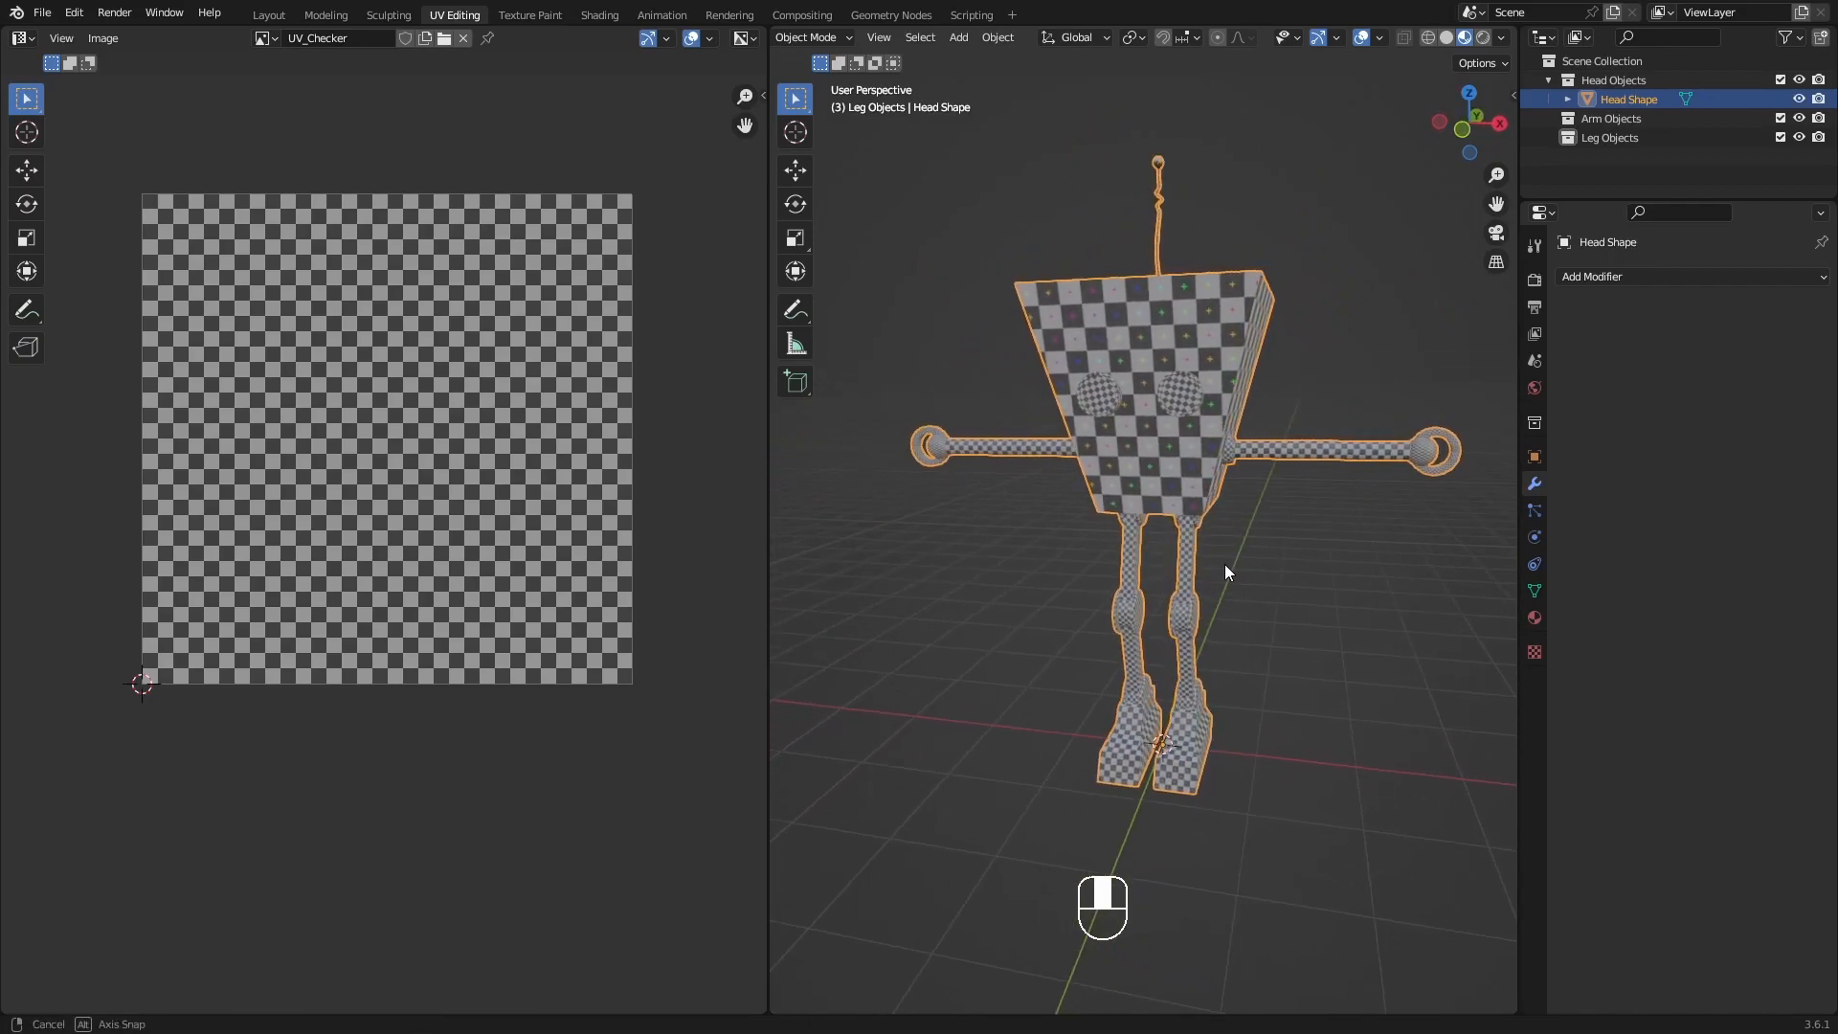
Rename the joined Head Shape object as BoyBot.
double_click(1660, 104)
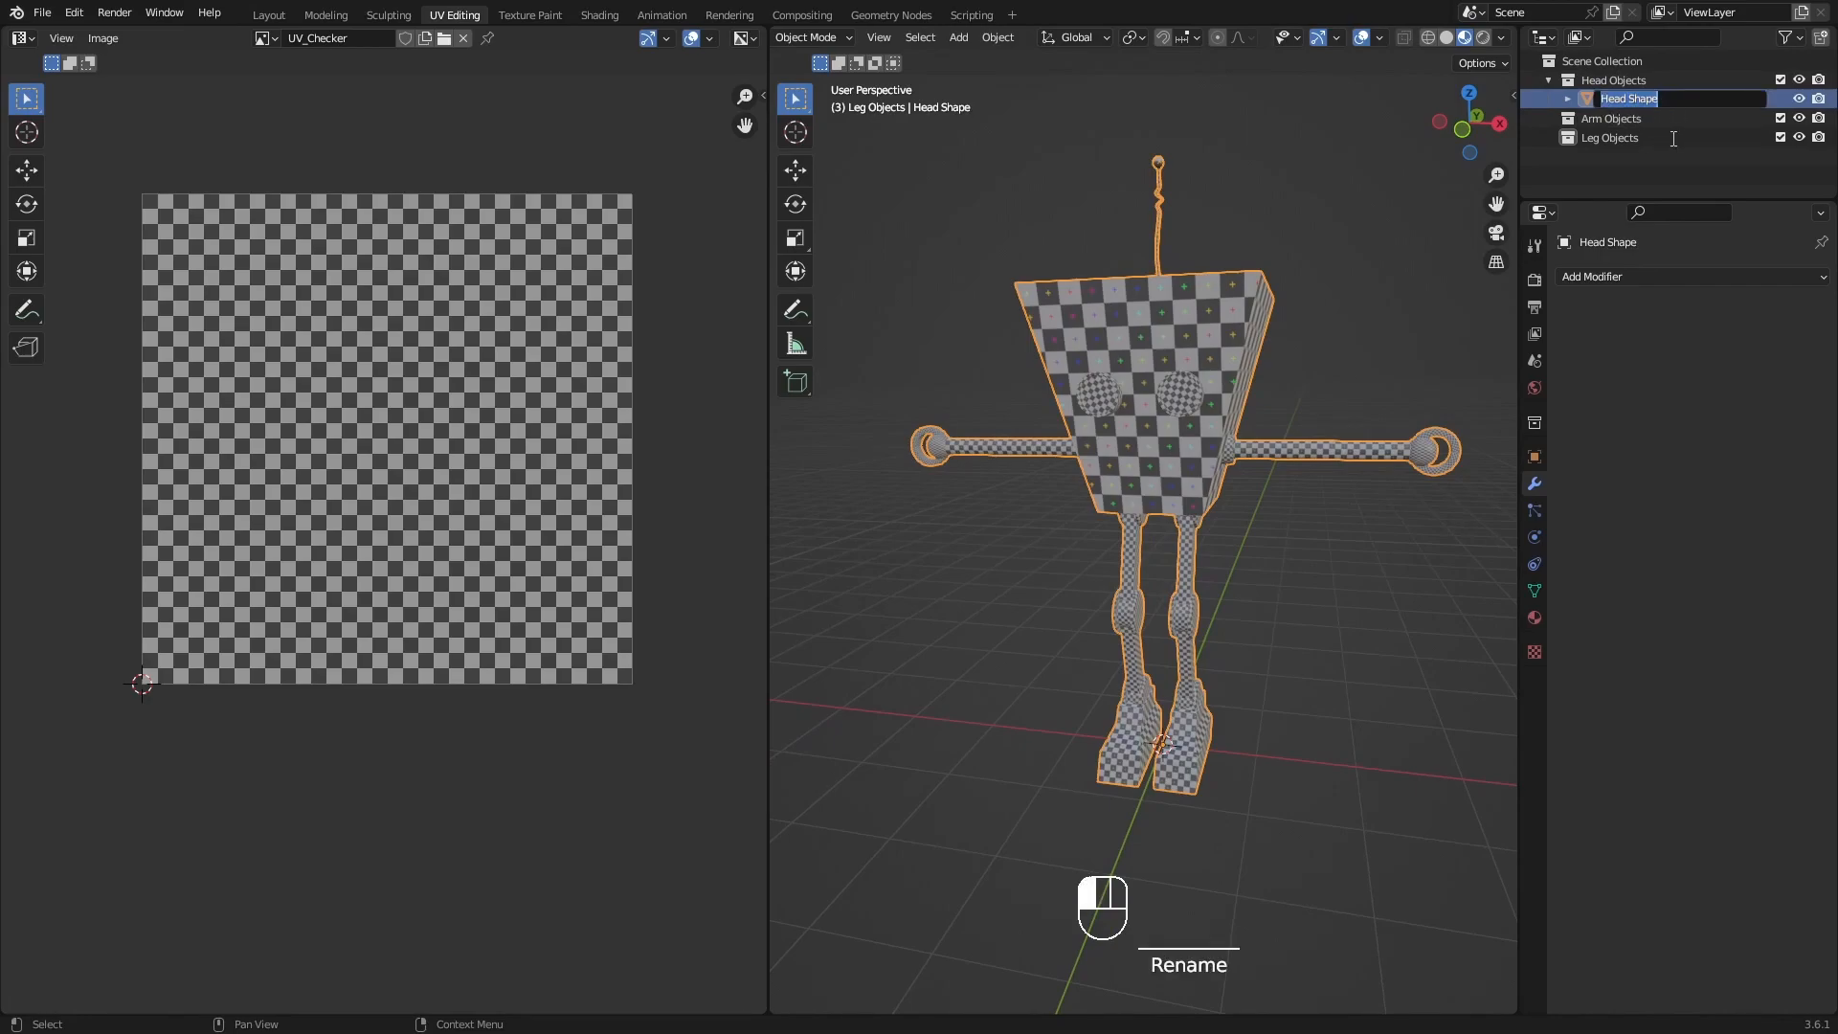
type("Boyt")
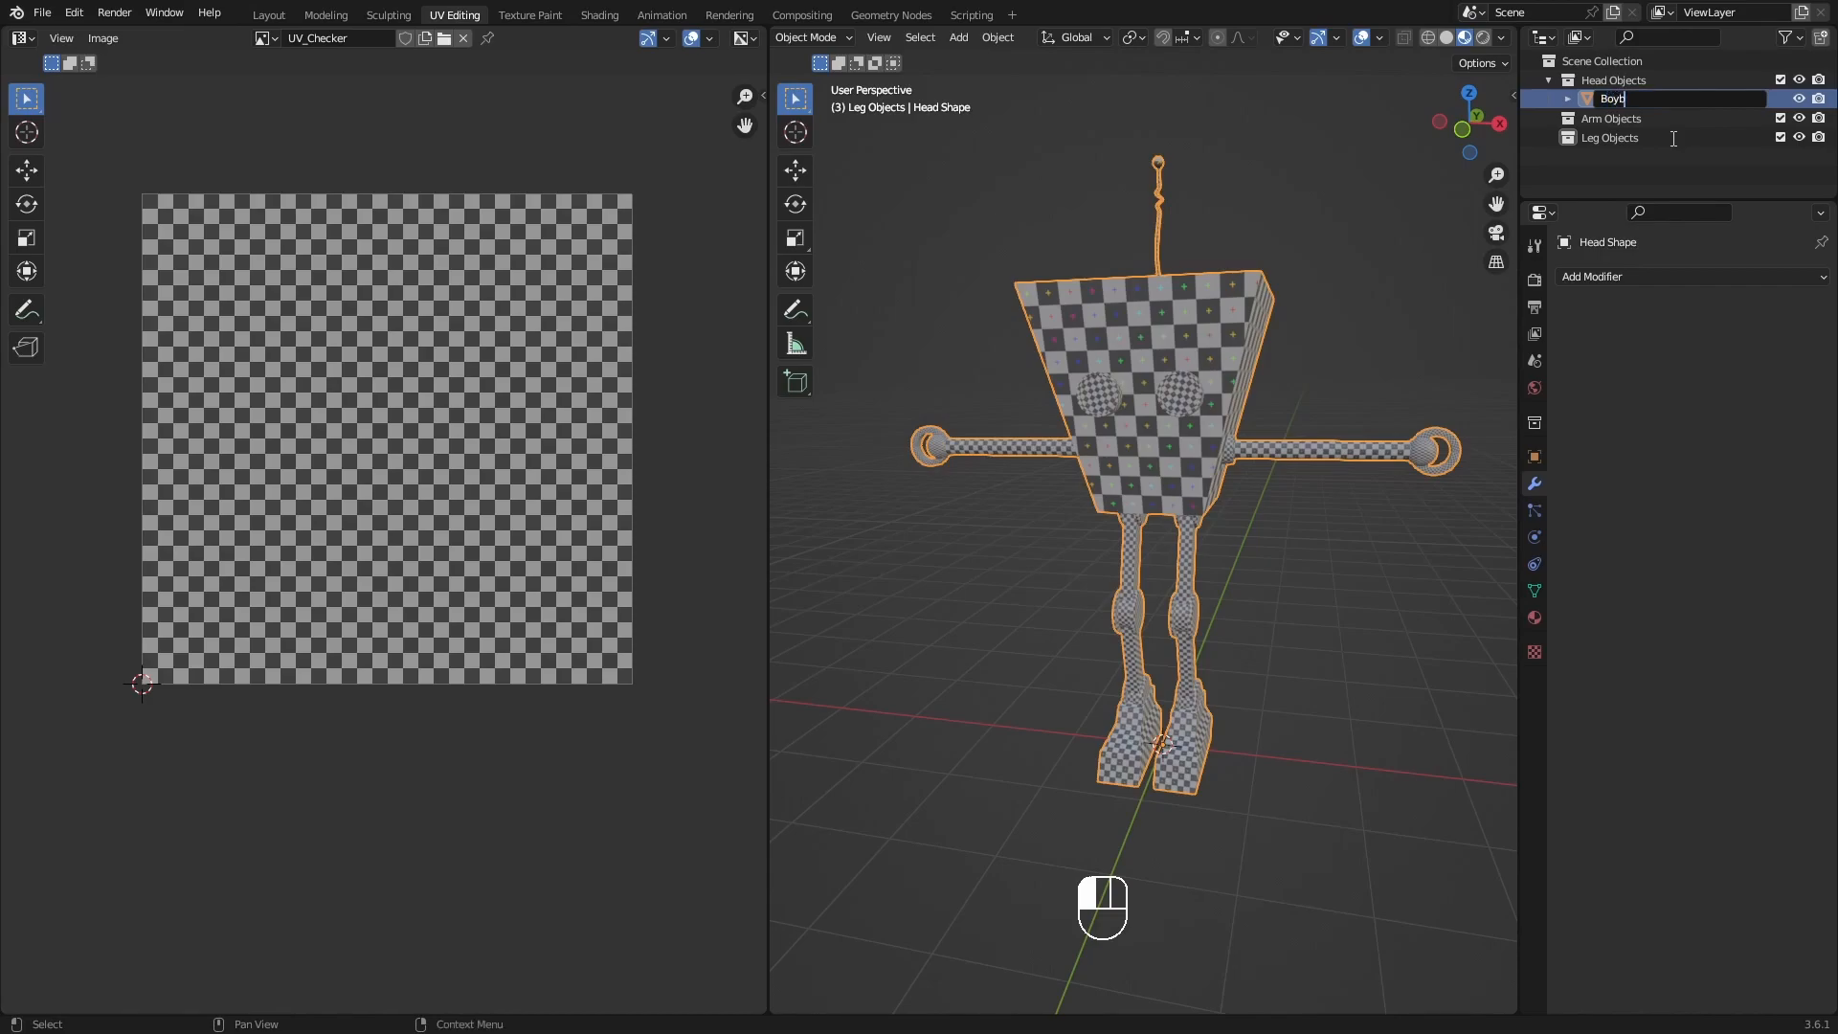
key("BackSpace")
type("Bot")
key("Return")
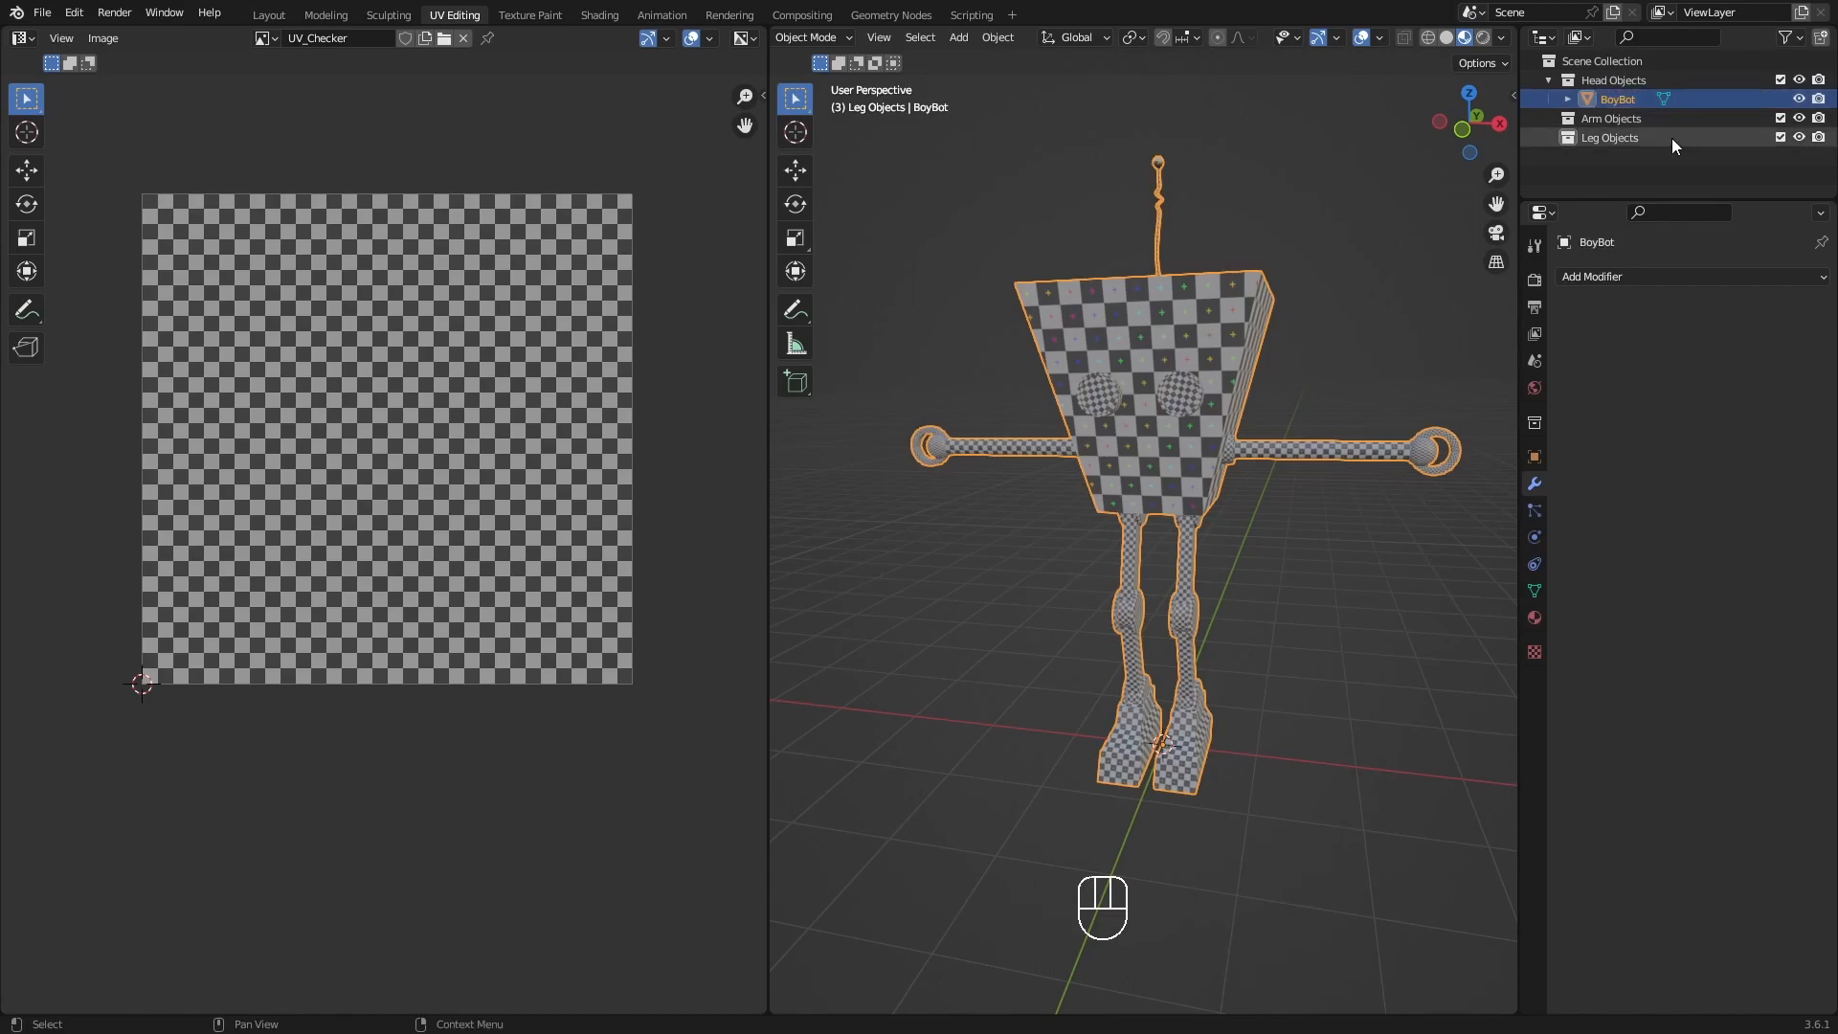
Rename the Head Objects collection as Mesh.
left_click(1639, 82)
double_click(1638, 82)
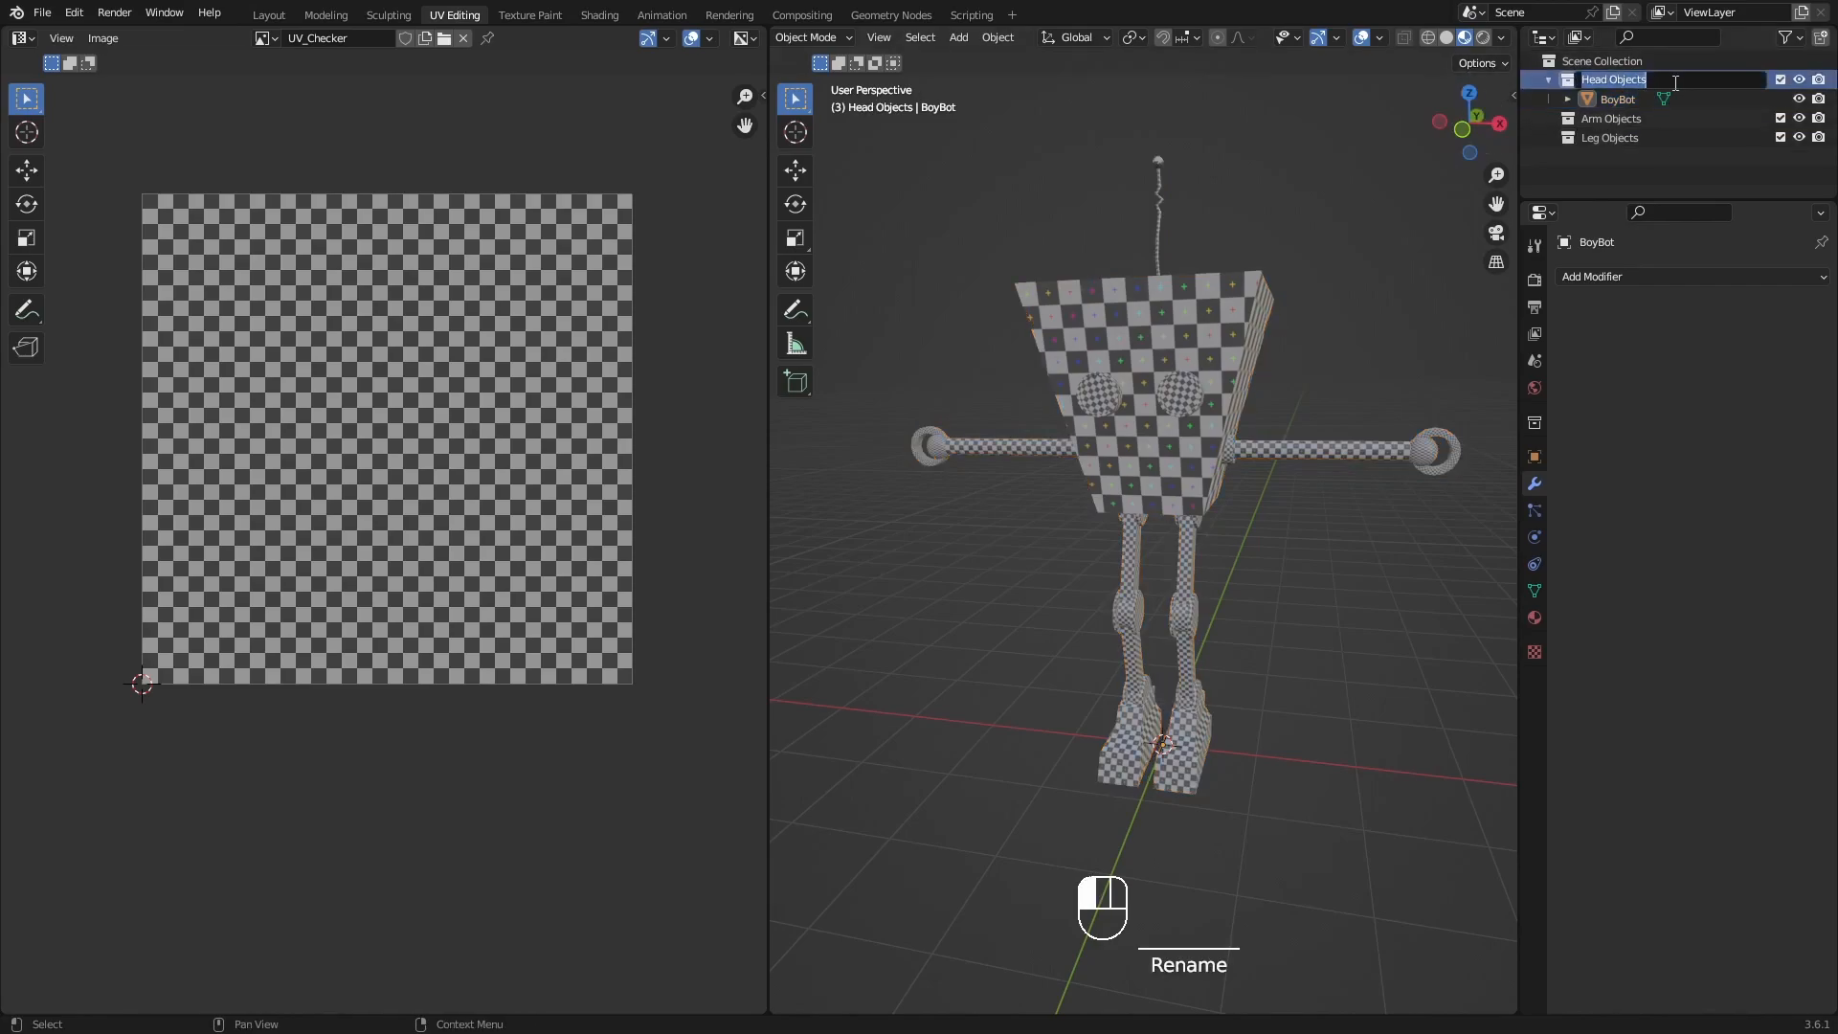
type("Mesh")
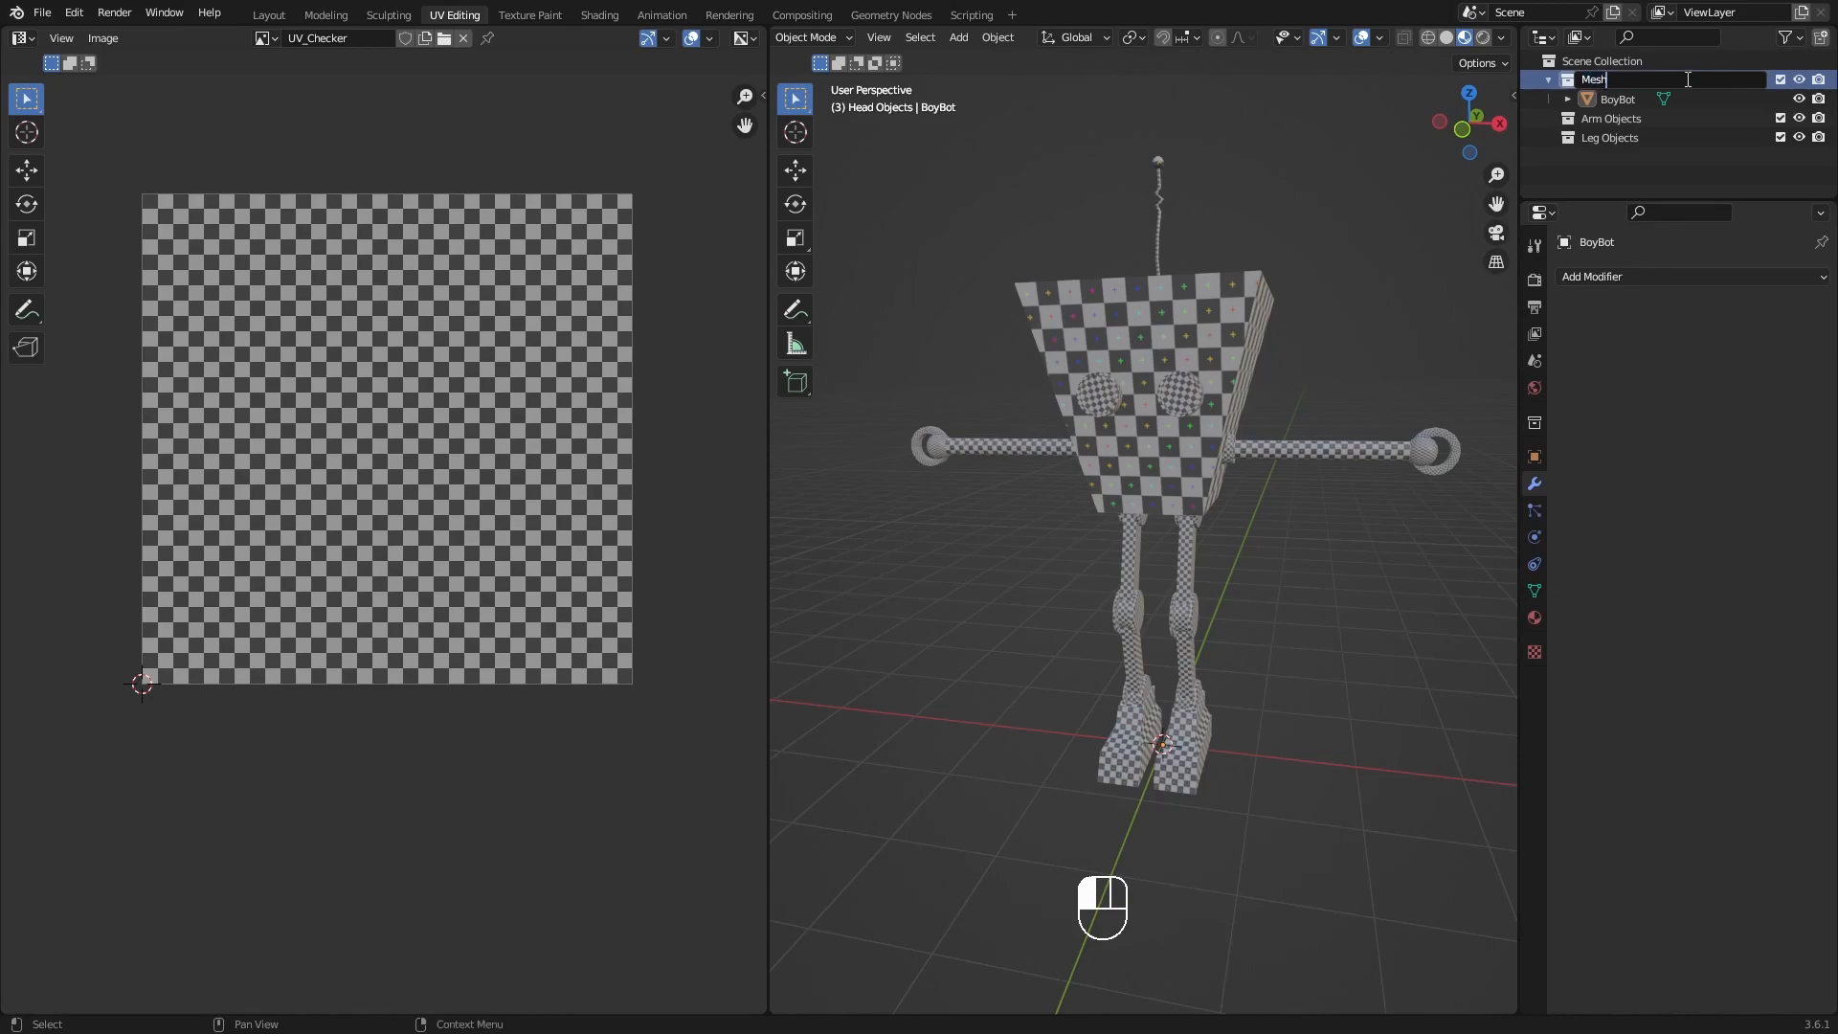
key("Return")
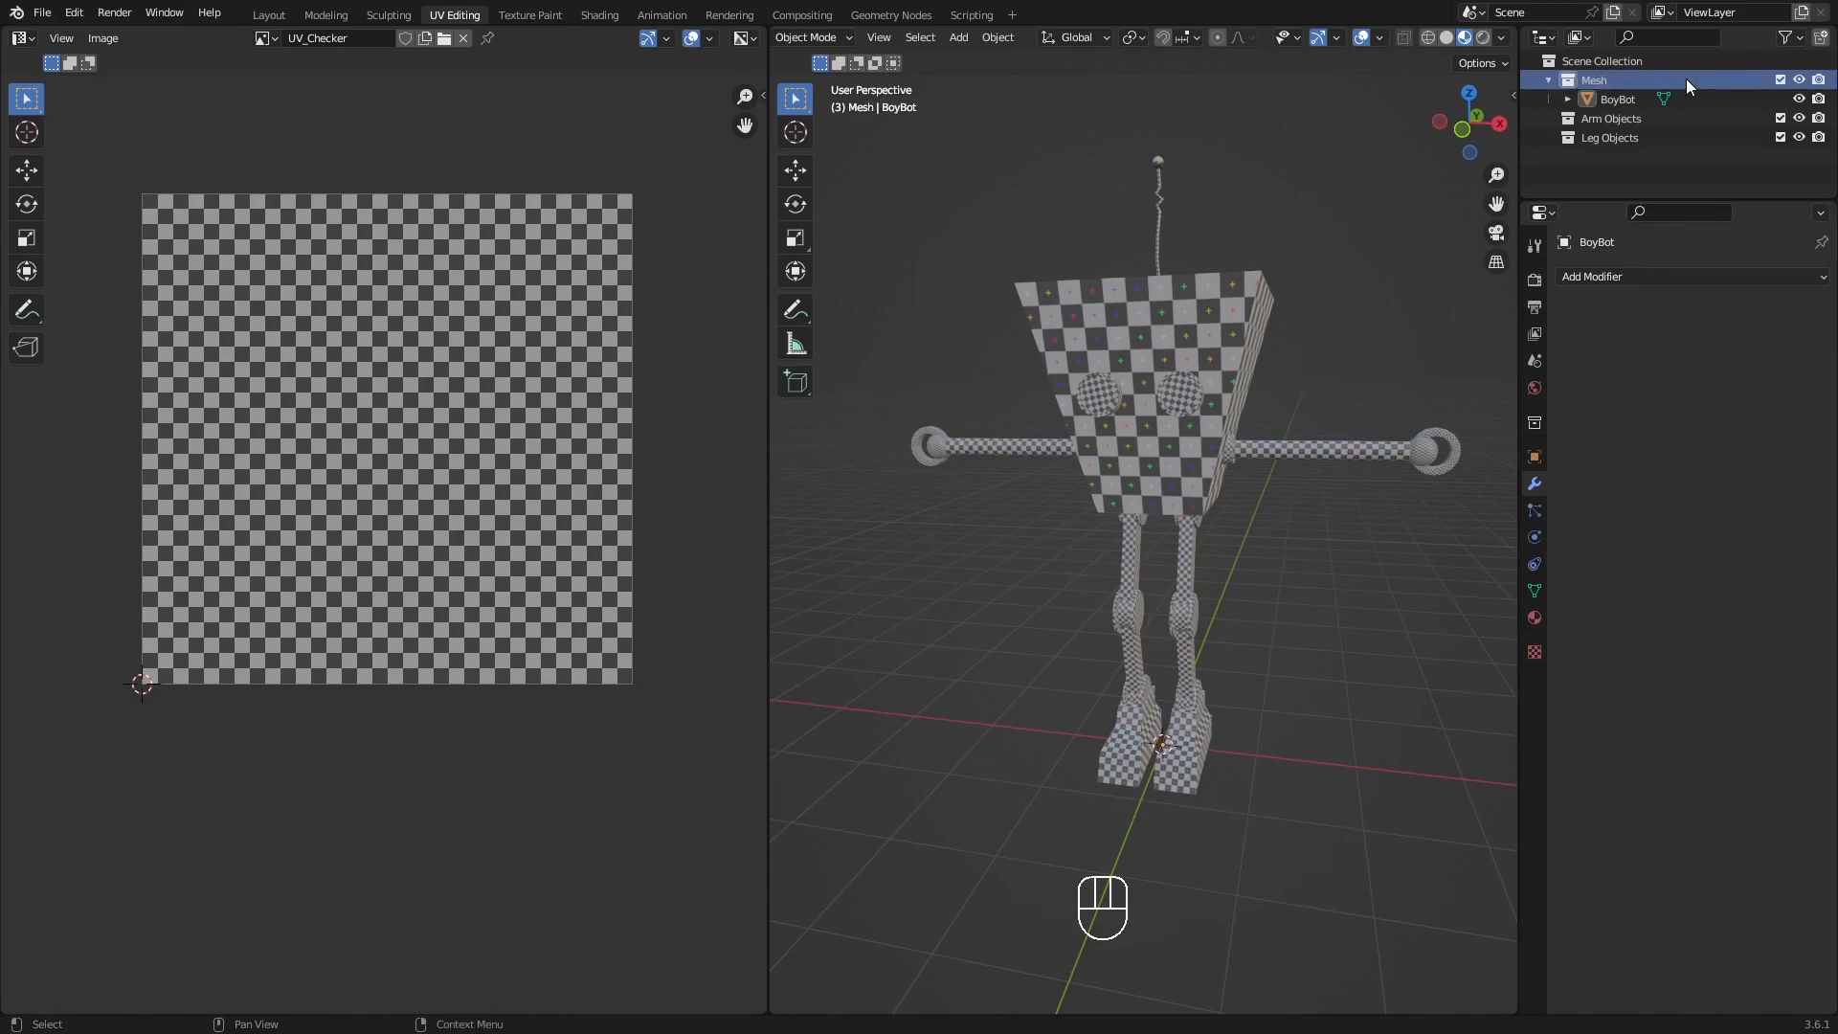
Delete the empty Arm Objects and Leg Objects collections.
left_click(1628, 122)
key("x")
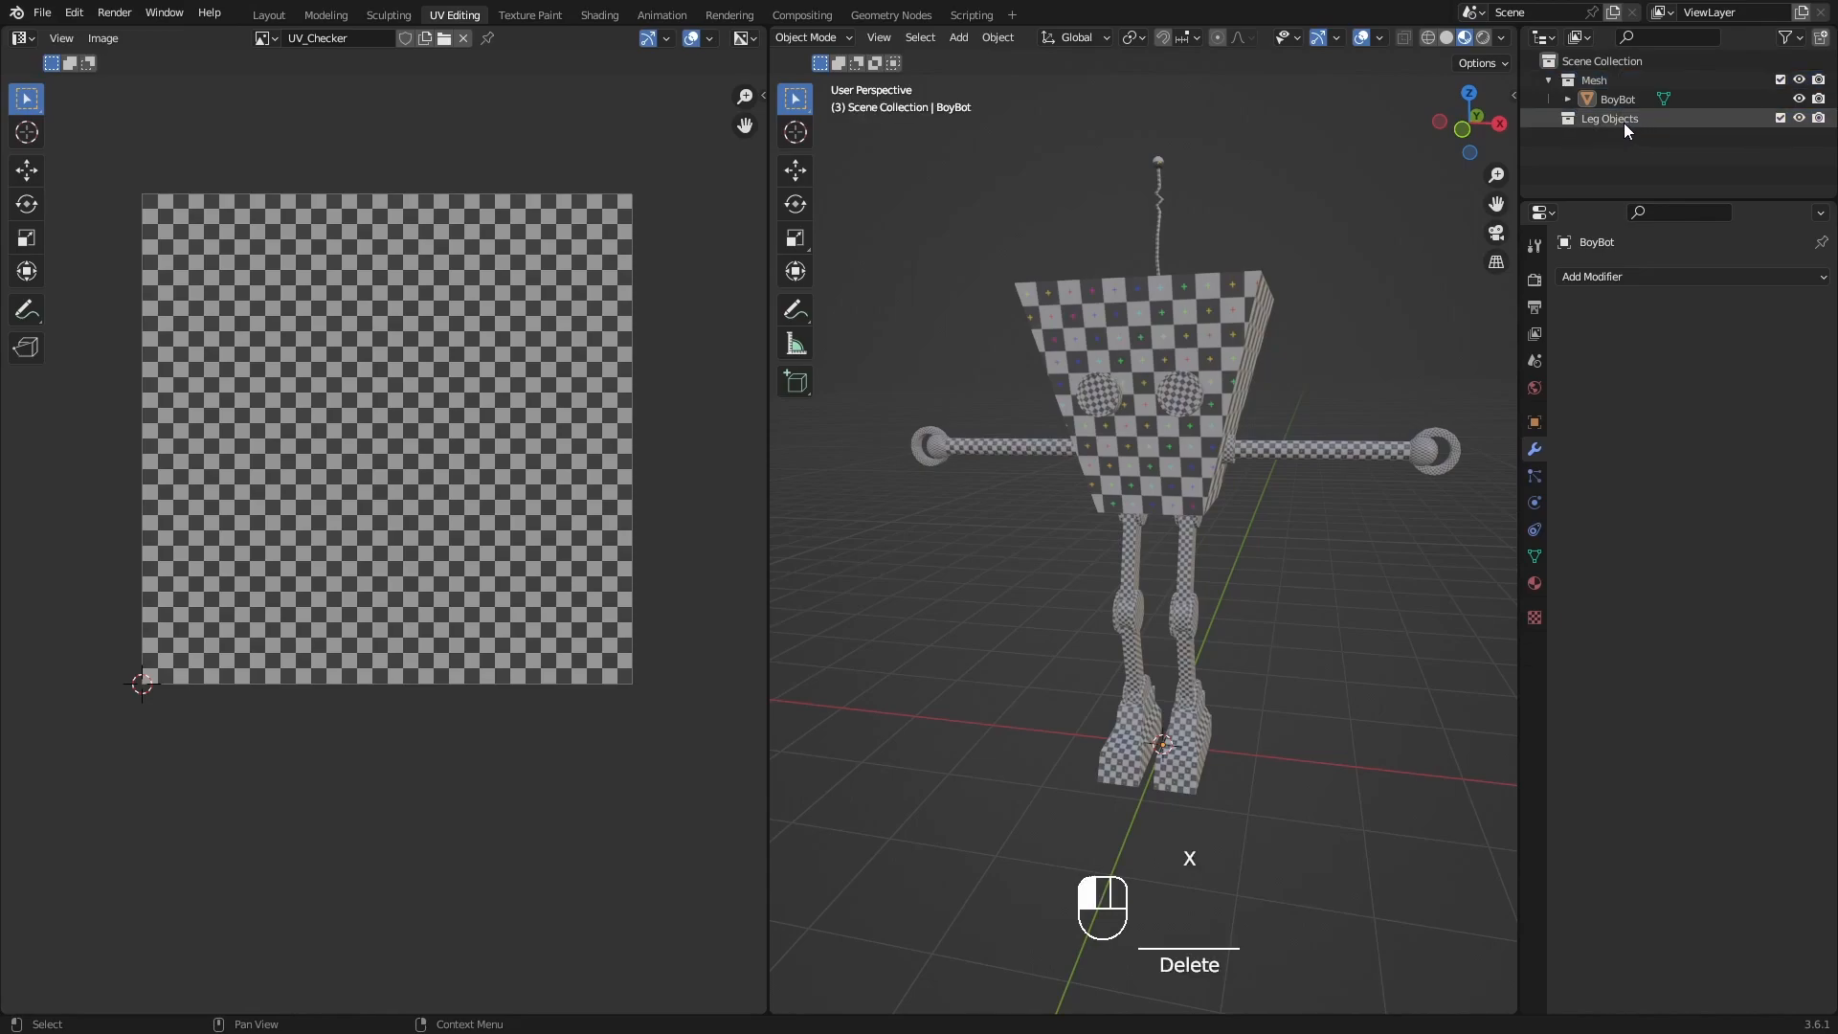
left_click(1631, 123)
key("x")
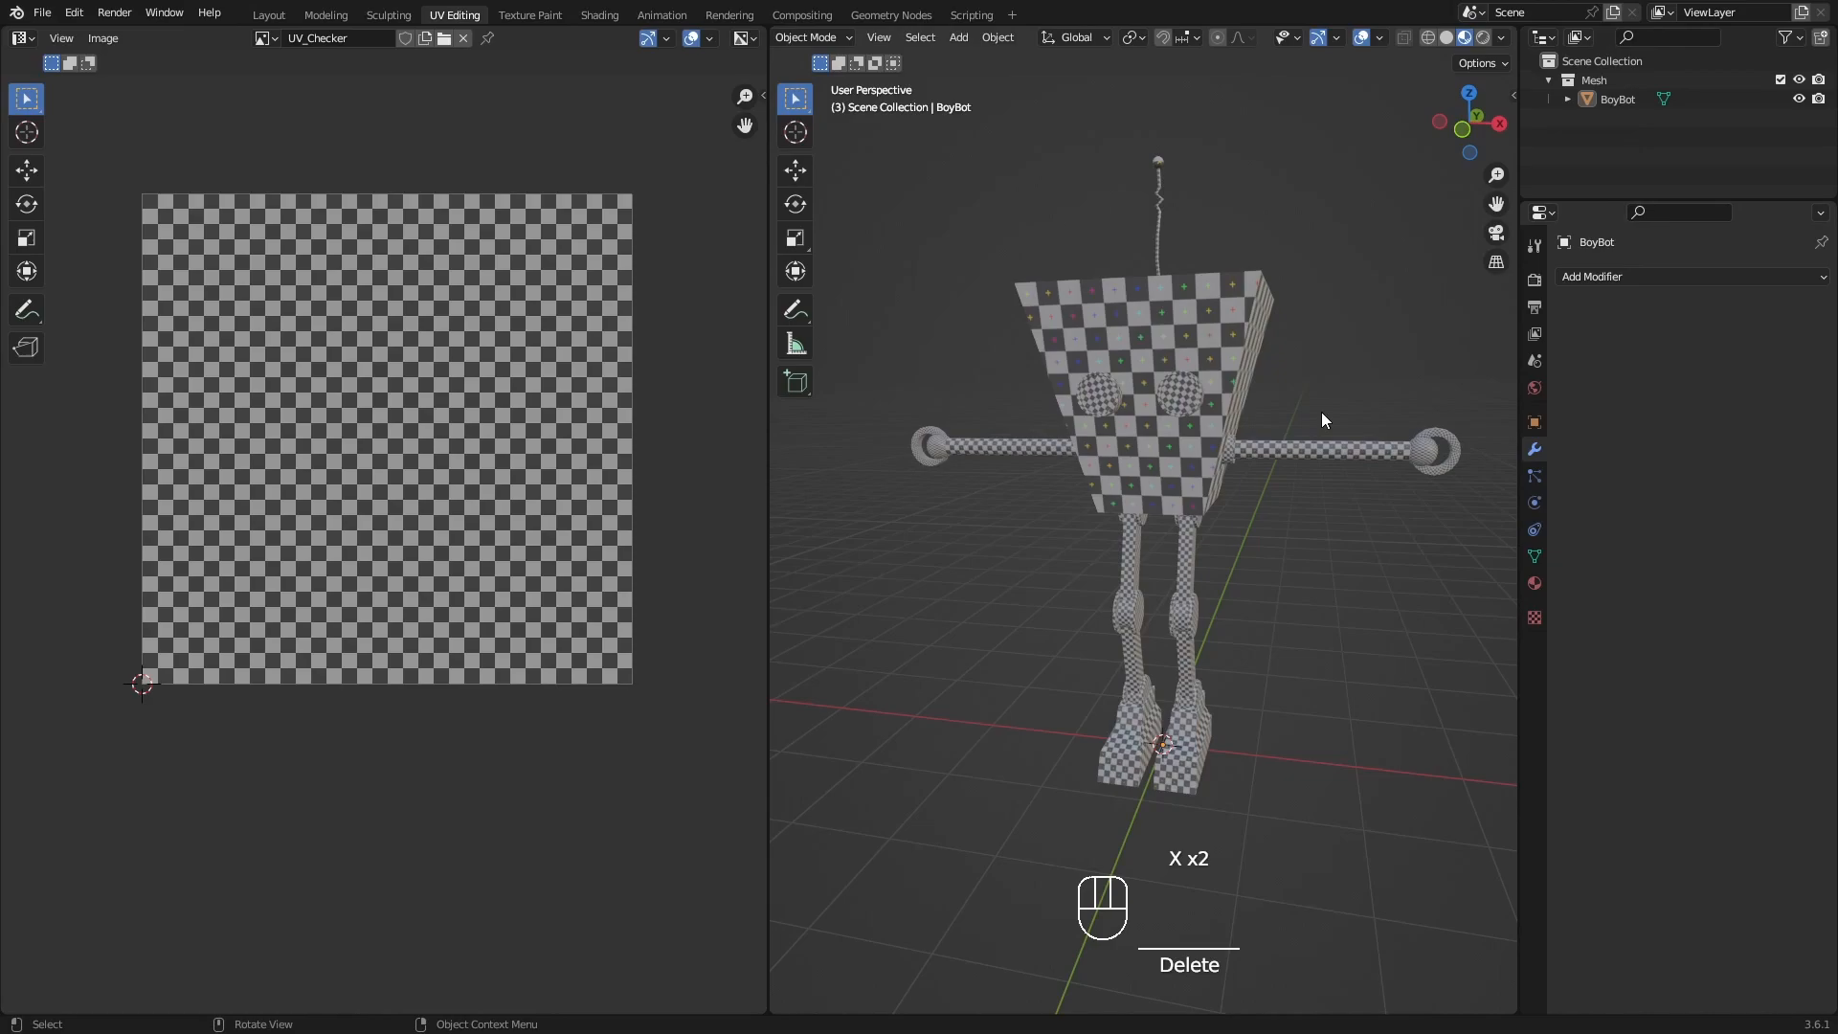
Select BoyBot, enter Edit Mode and unwrap its entire mesh into one shared UV layout.
middle_click_drag(1249, 402, 1168, 353)
left_click(1145, 457)
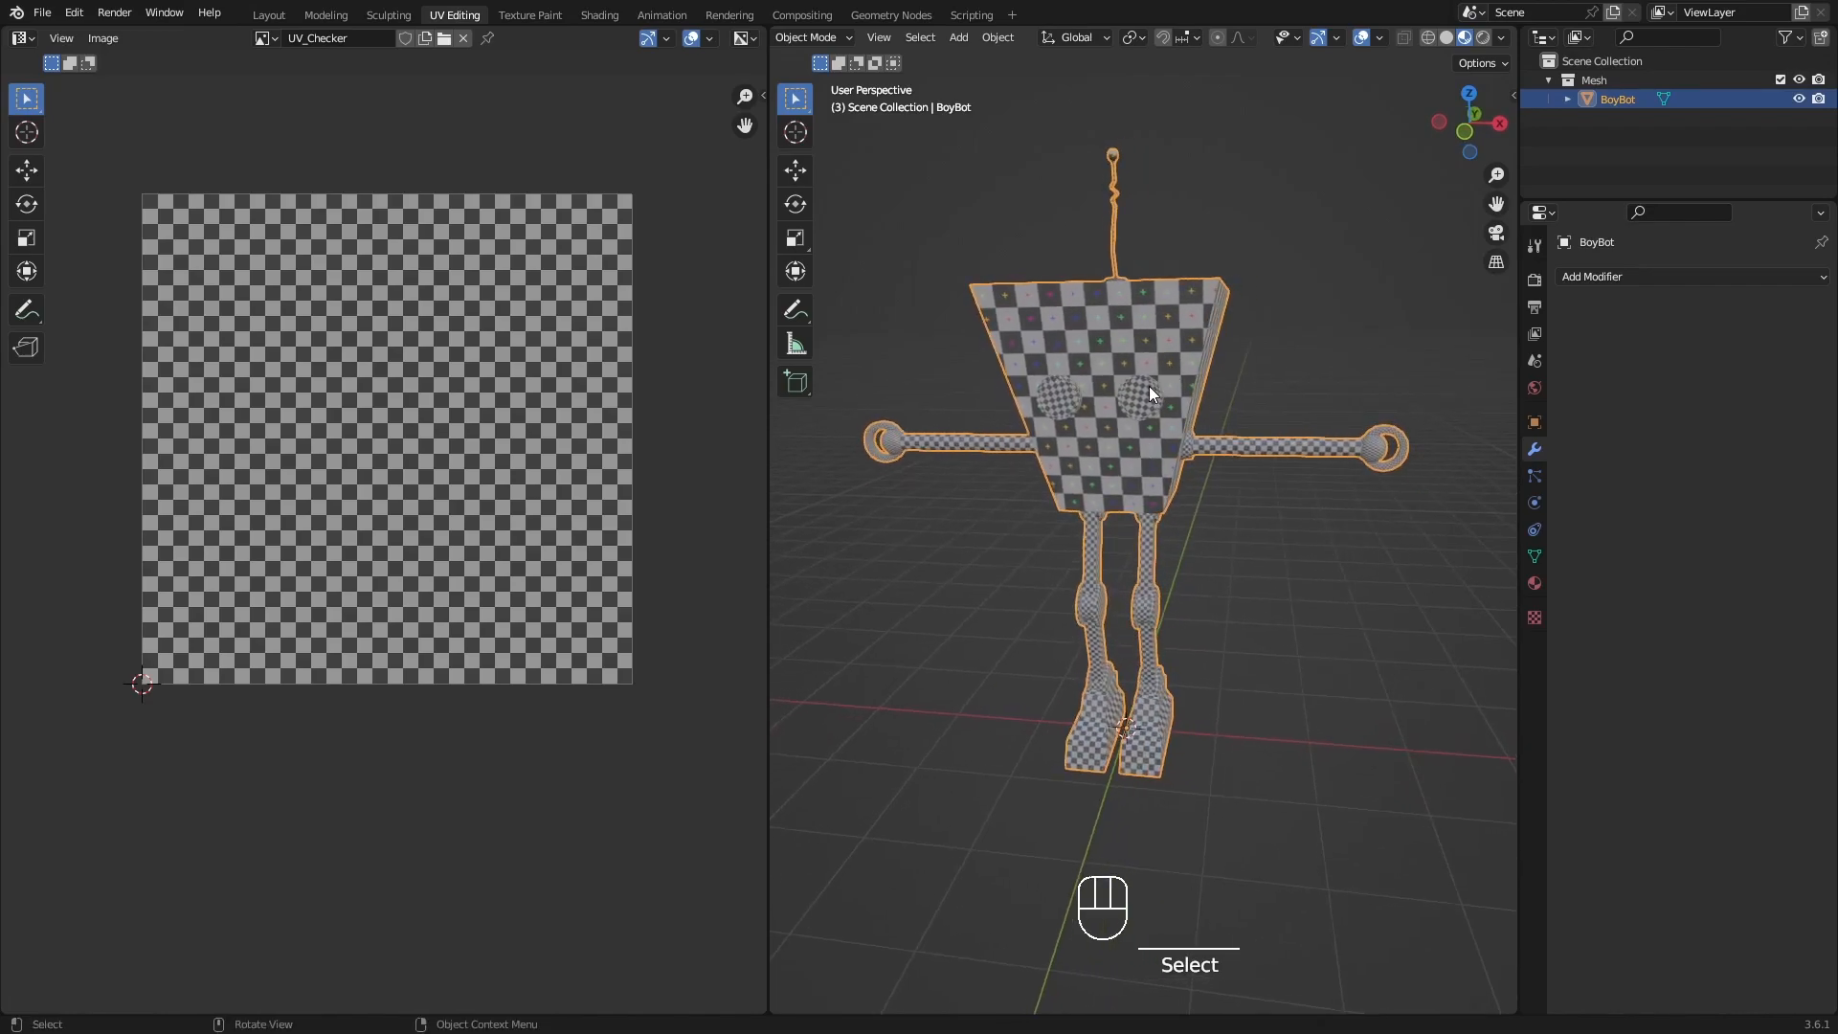
mouse_move(1220, 435)
middle_mouse_down()
mouse_move(1072, 457)
mouse_move(1221, 461)
mouse_move(1187, 461)
mouse_move(1199, 453)
middle_mouse_up()
key("Tab")
left_click(1251, 453)
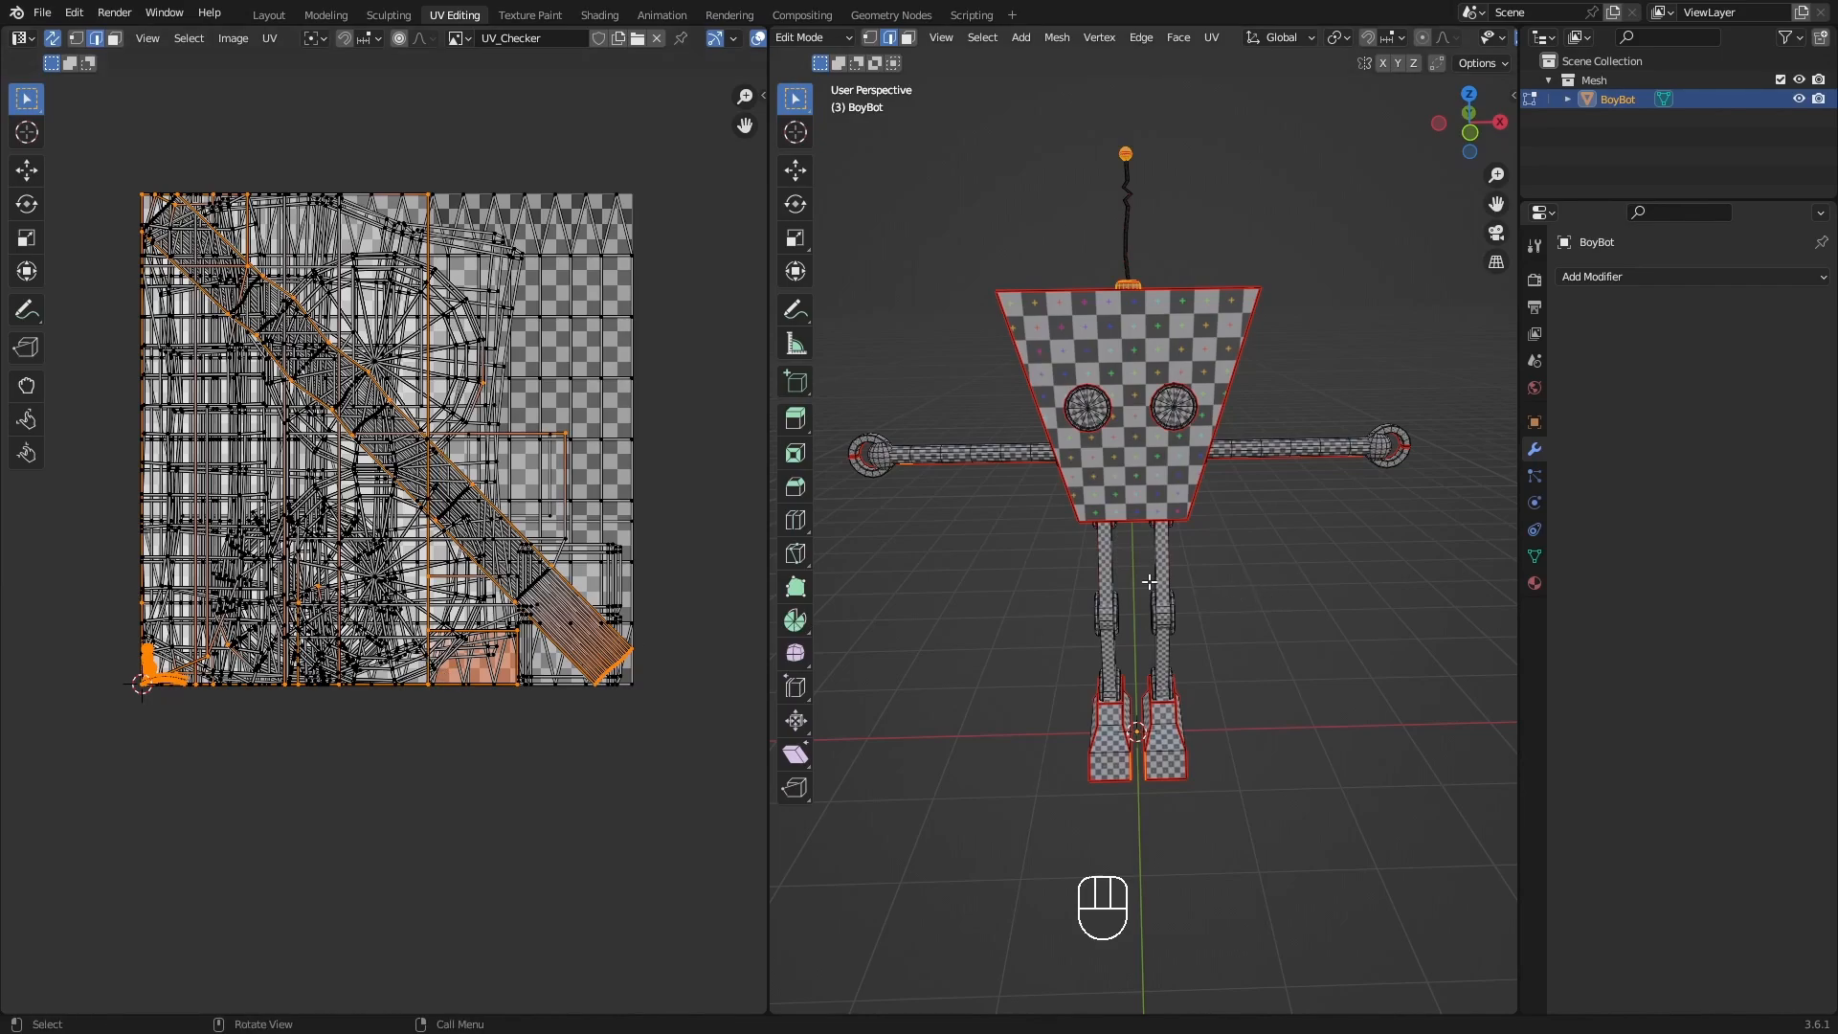
key("a")
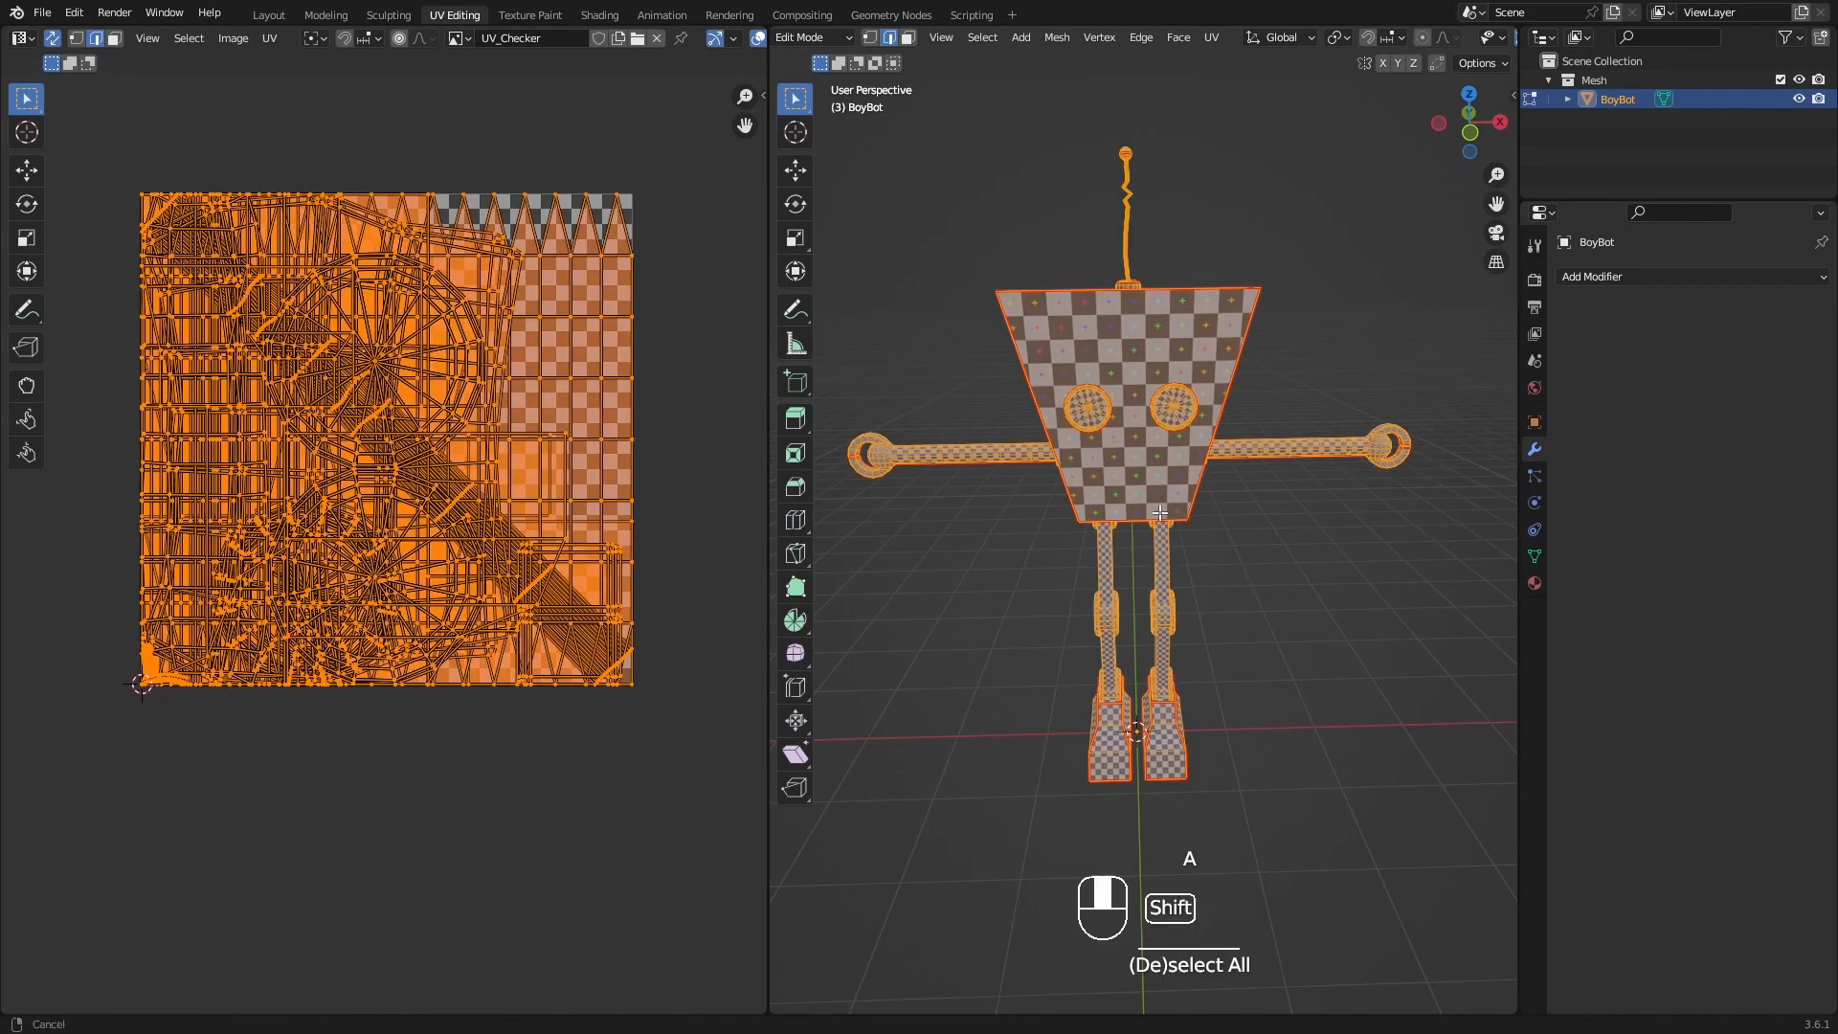
middle_click_drag(1163, 559, 1181, 568, "shift")
key("u")
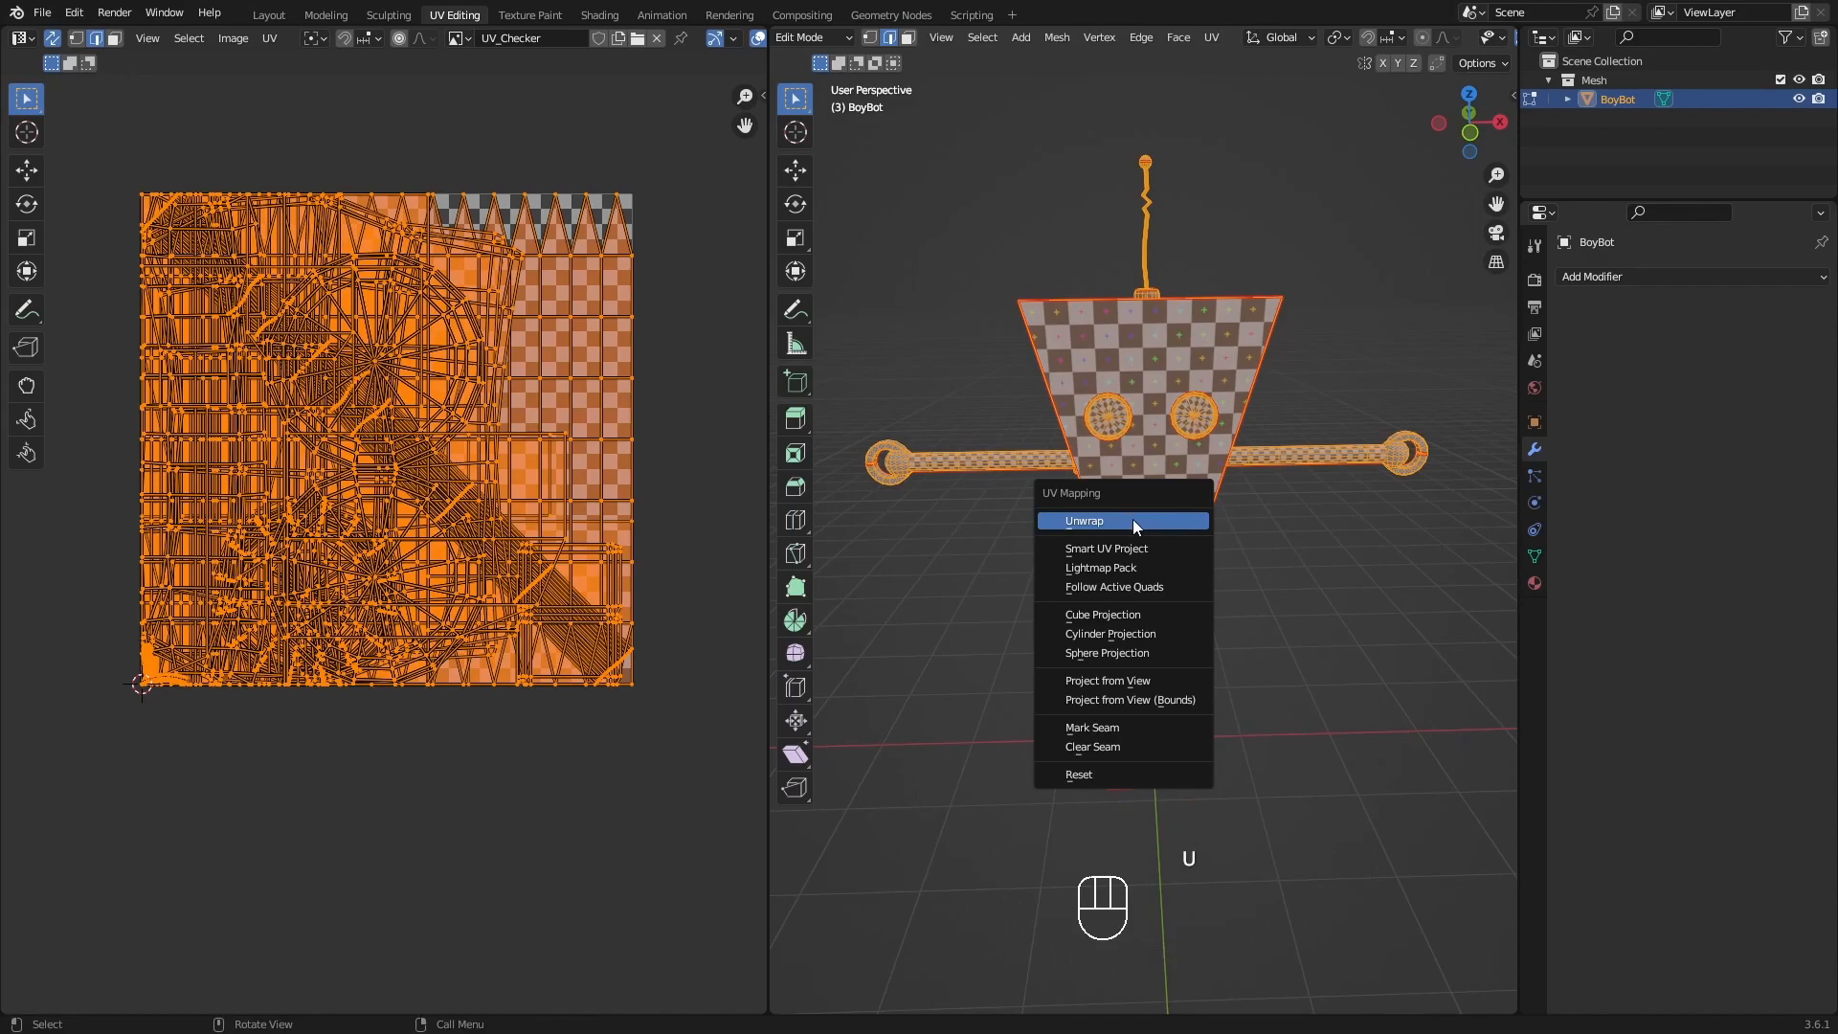
left_click(1133, 519)
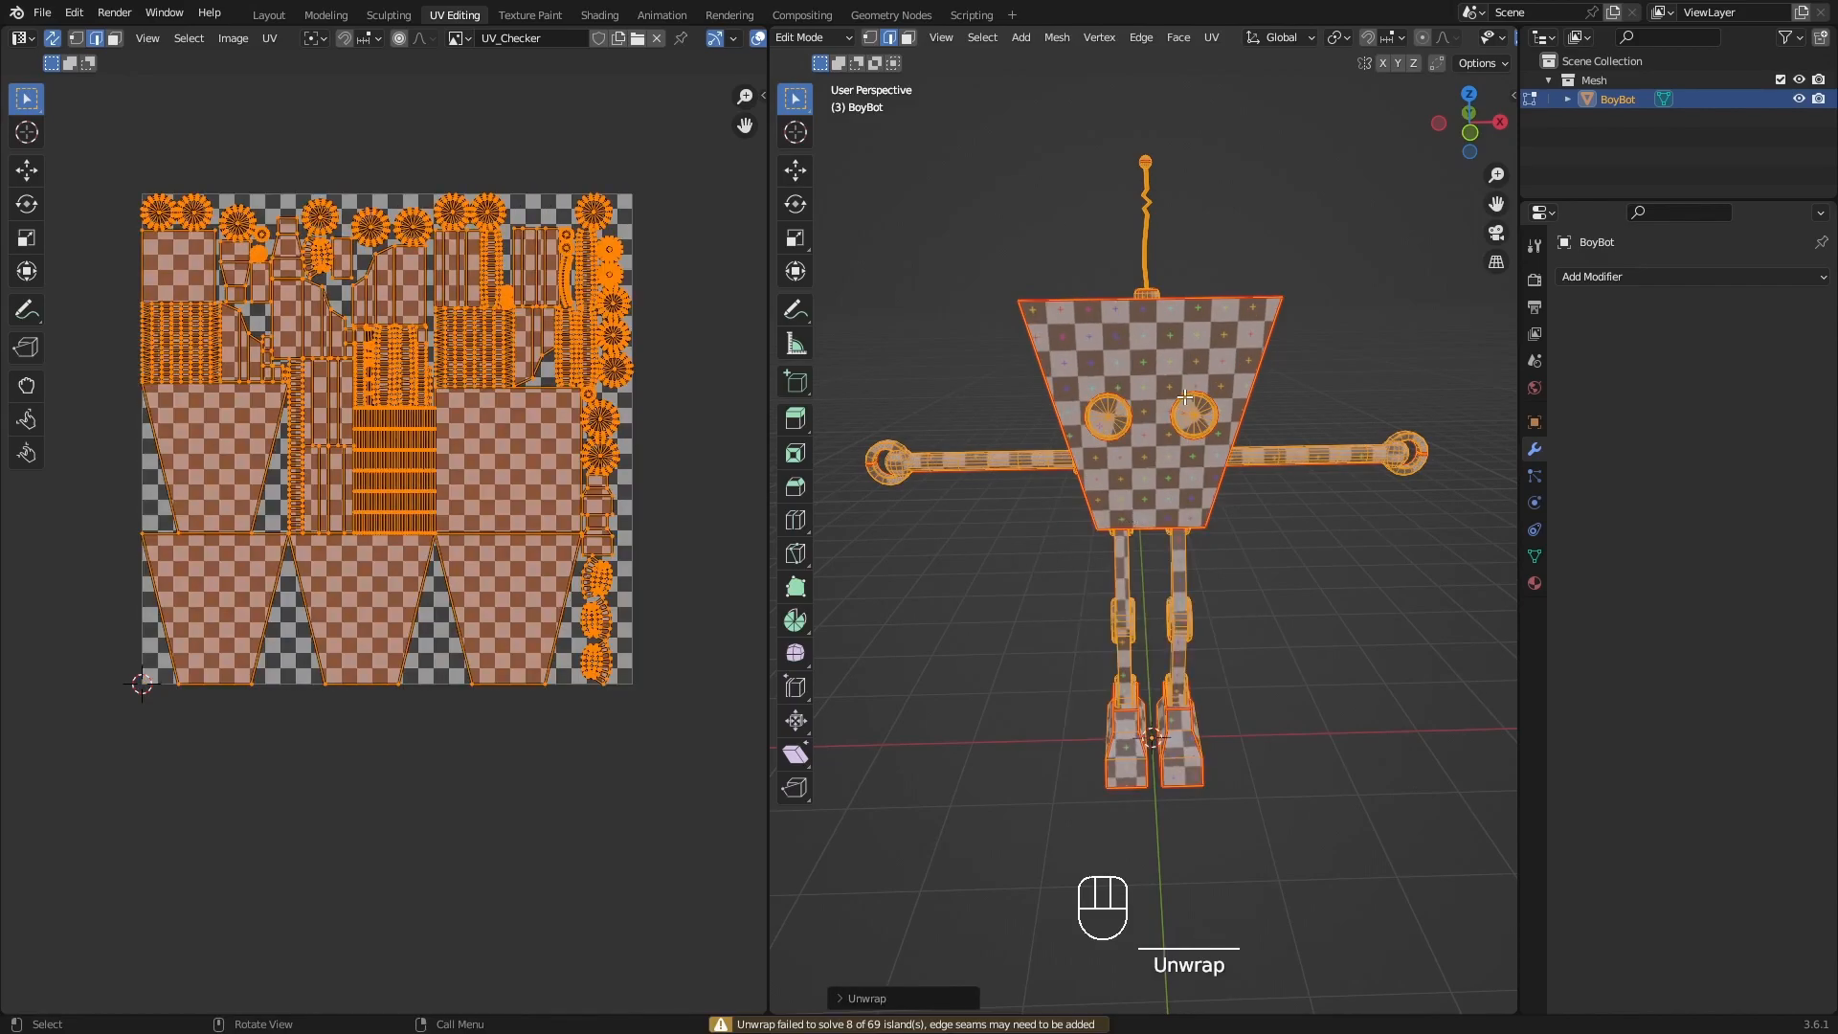
Examine the checker pattern across the robot and the arrangement and spacing of its unwrapped UV islands.
middle_click_drag(1249, 482, 1286, 536)
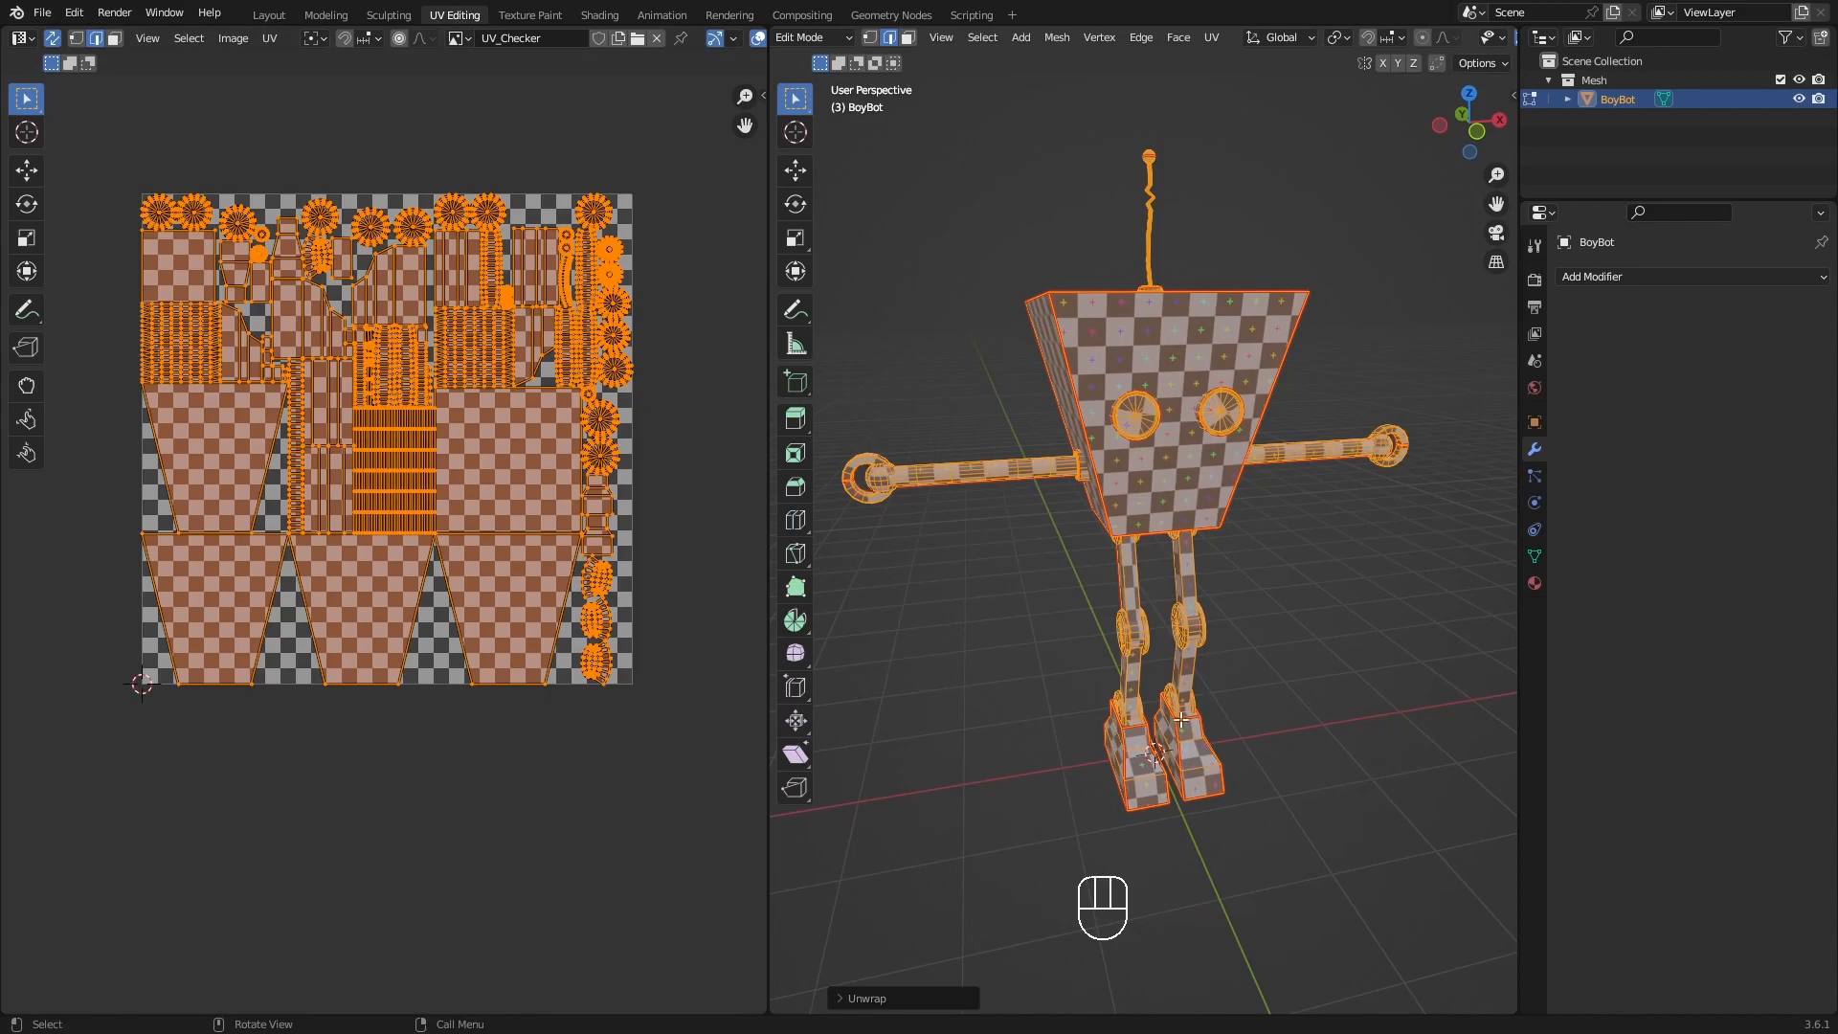
scroll(1302, 593, "up", 1)
middle_click_drag(1319, 633, 1245, 625)
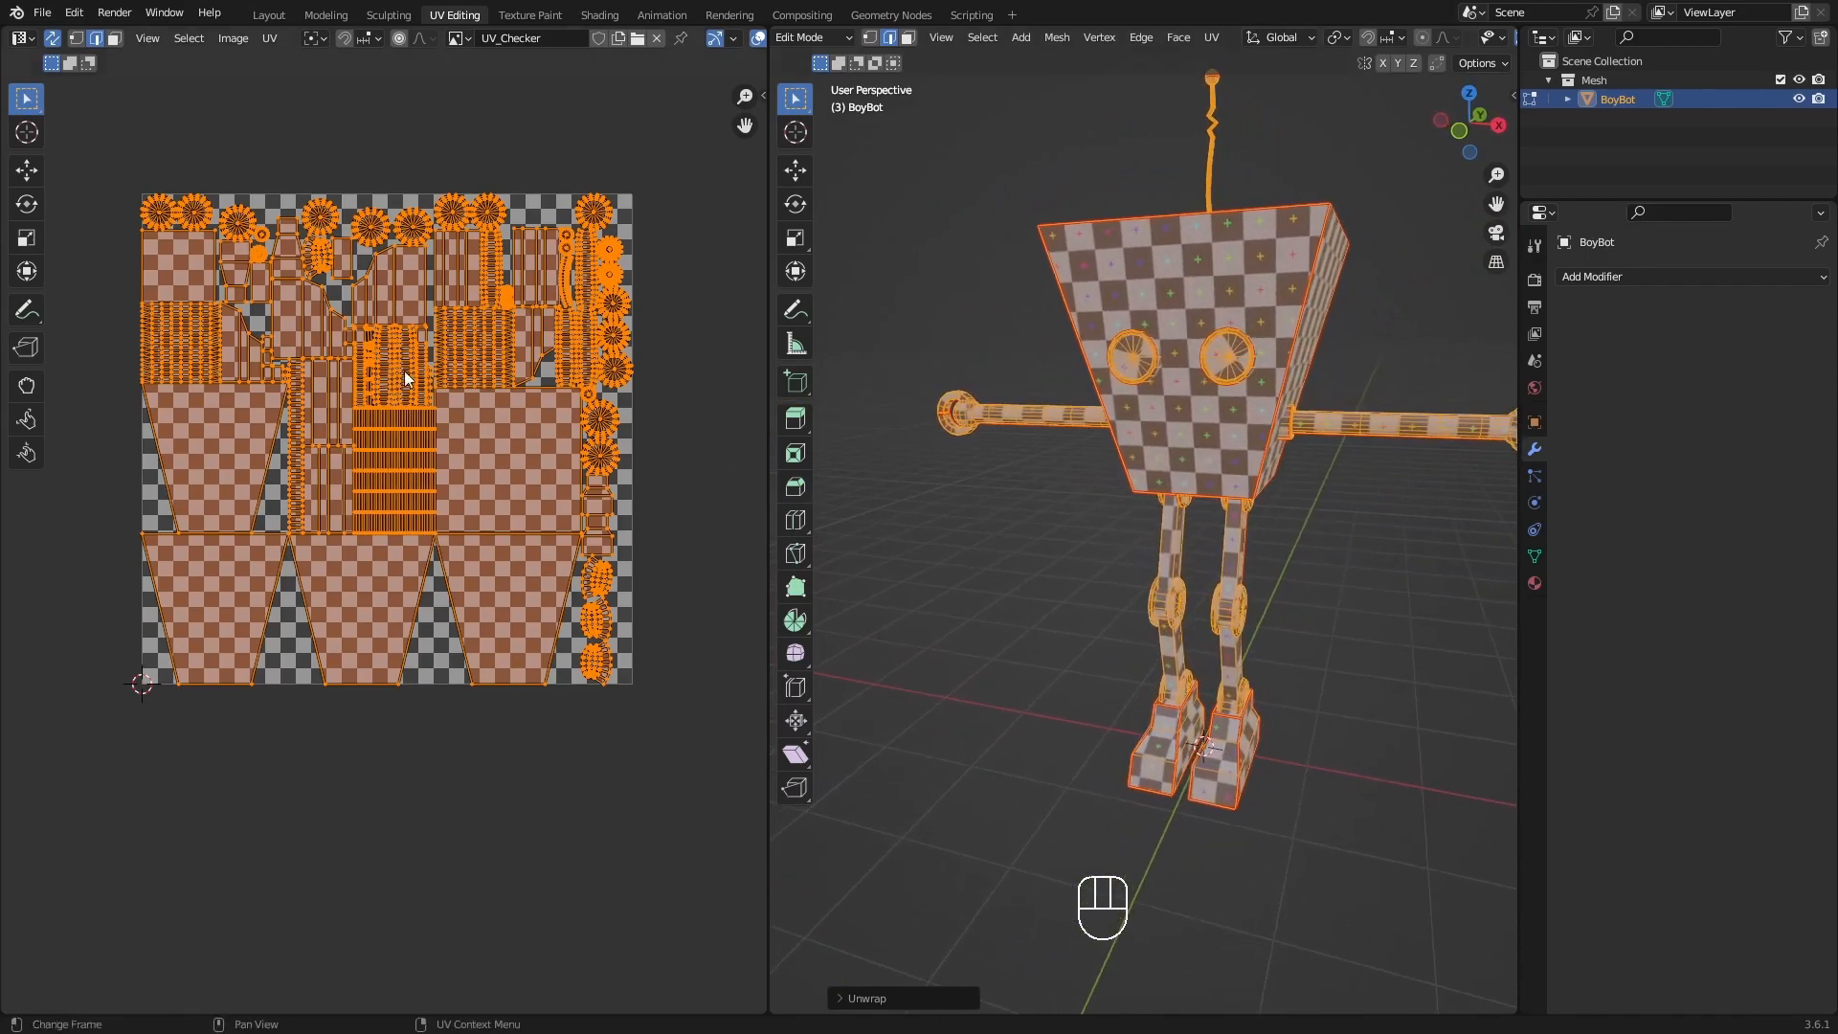
middle_click_drag(352, 401, 376, 439, "shift")
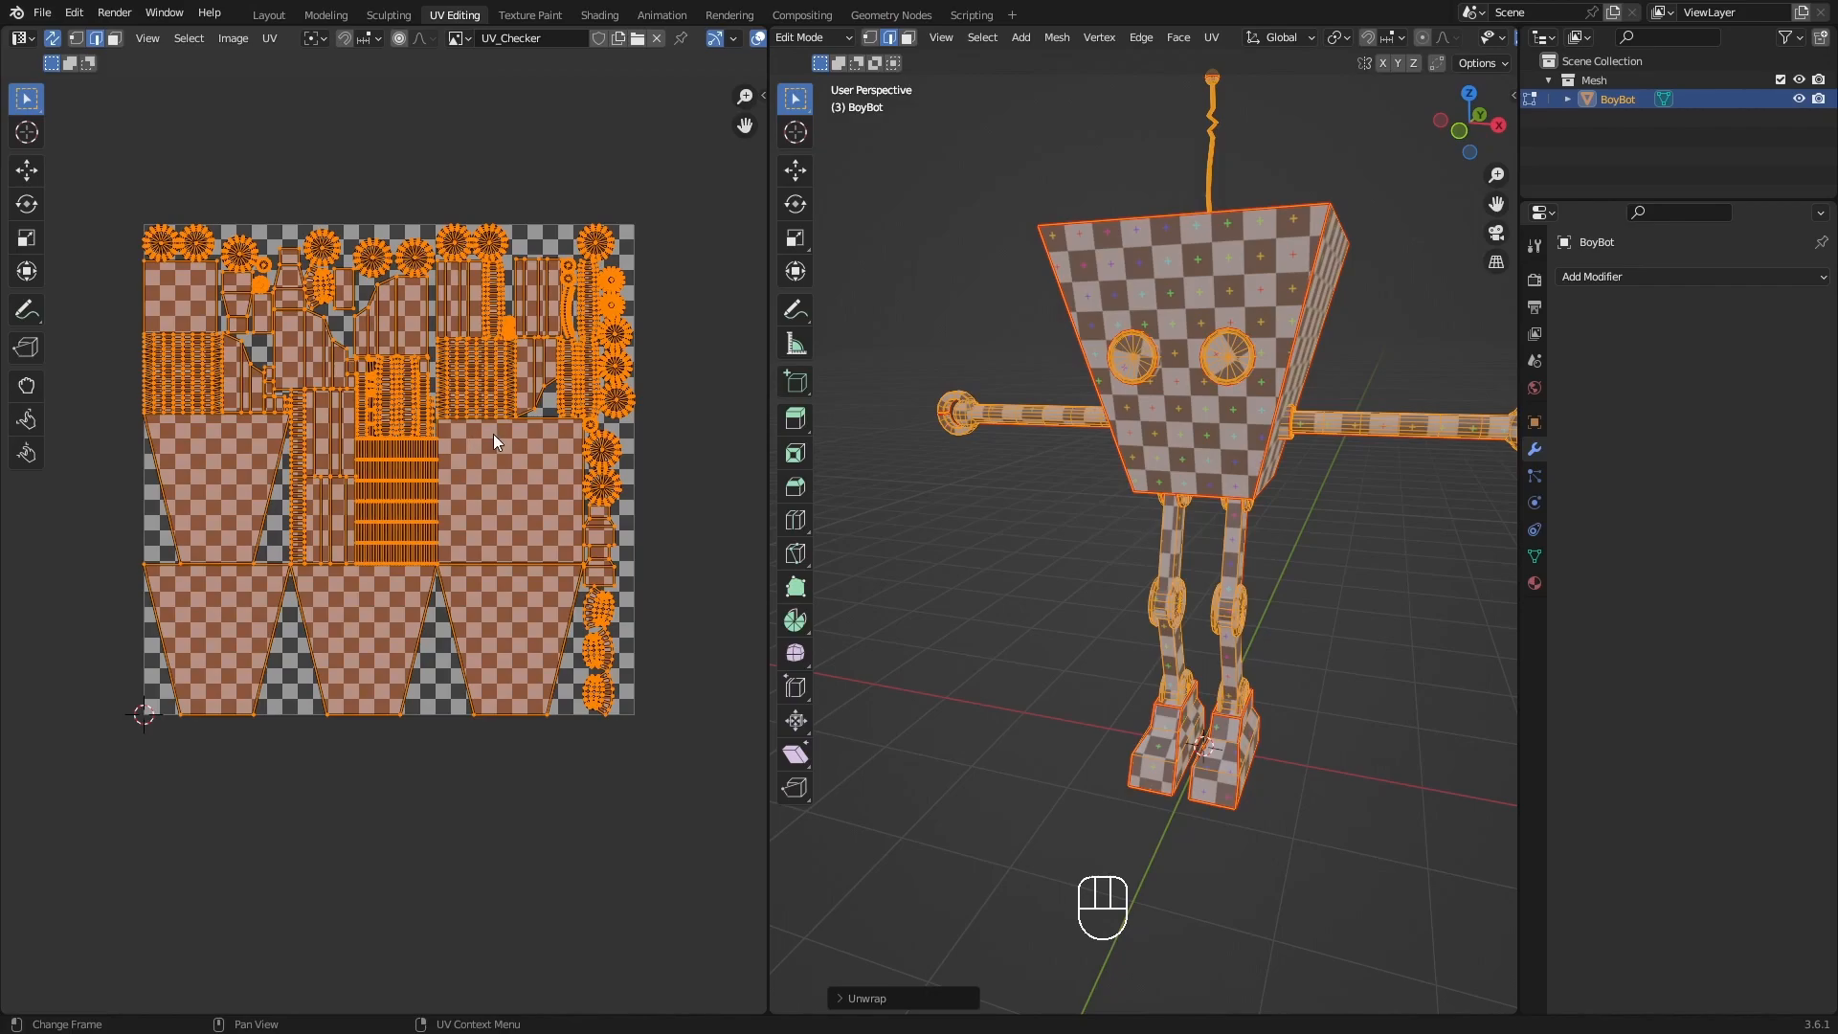
middle_click_drag(444, 597, 463, 557, "shift")
scroll(464, 557, "up", 2)
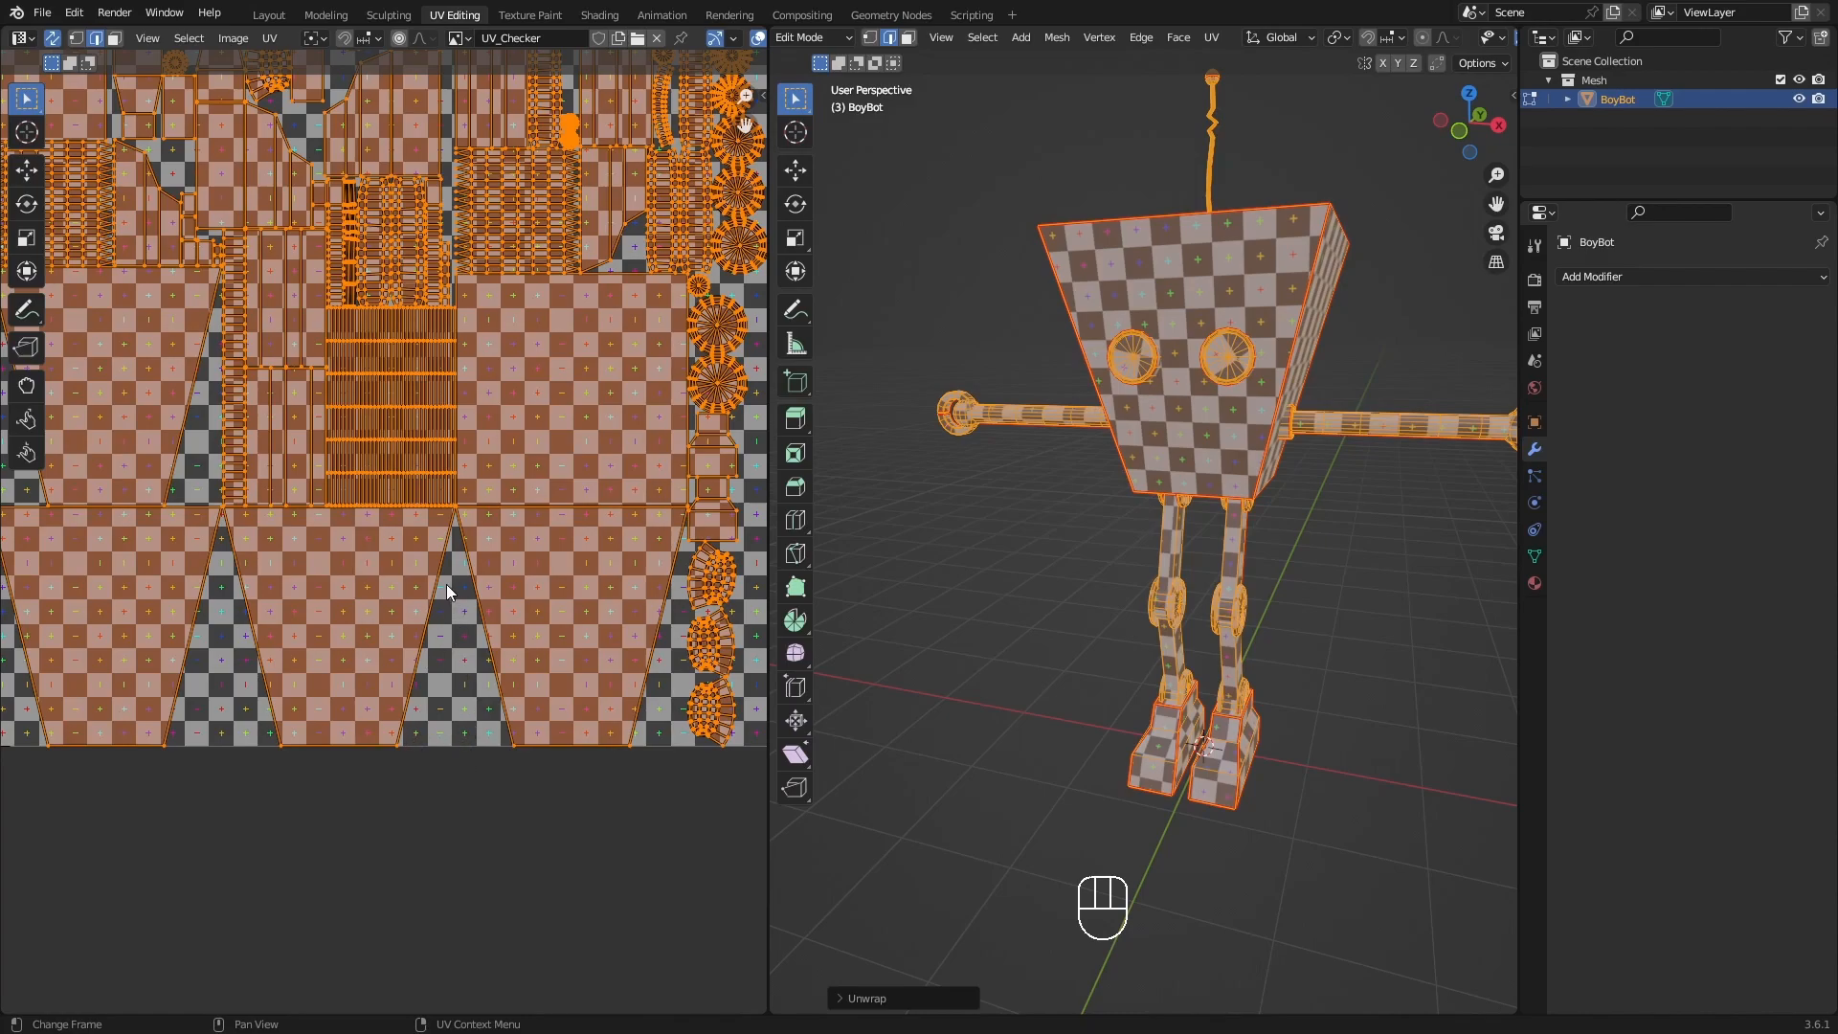
middle_click_drag(214, 398, 390, 436, "shift")
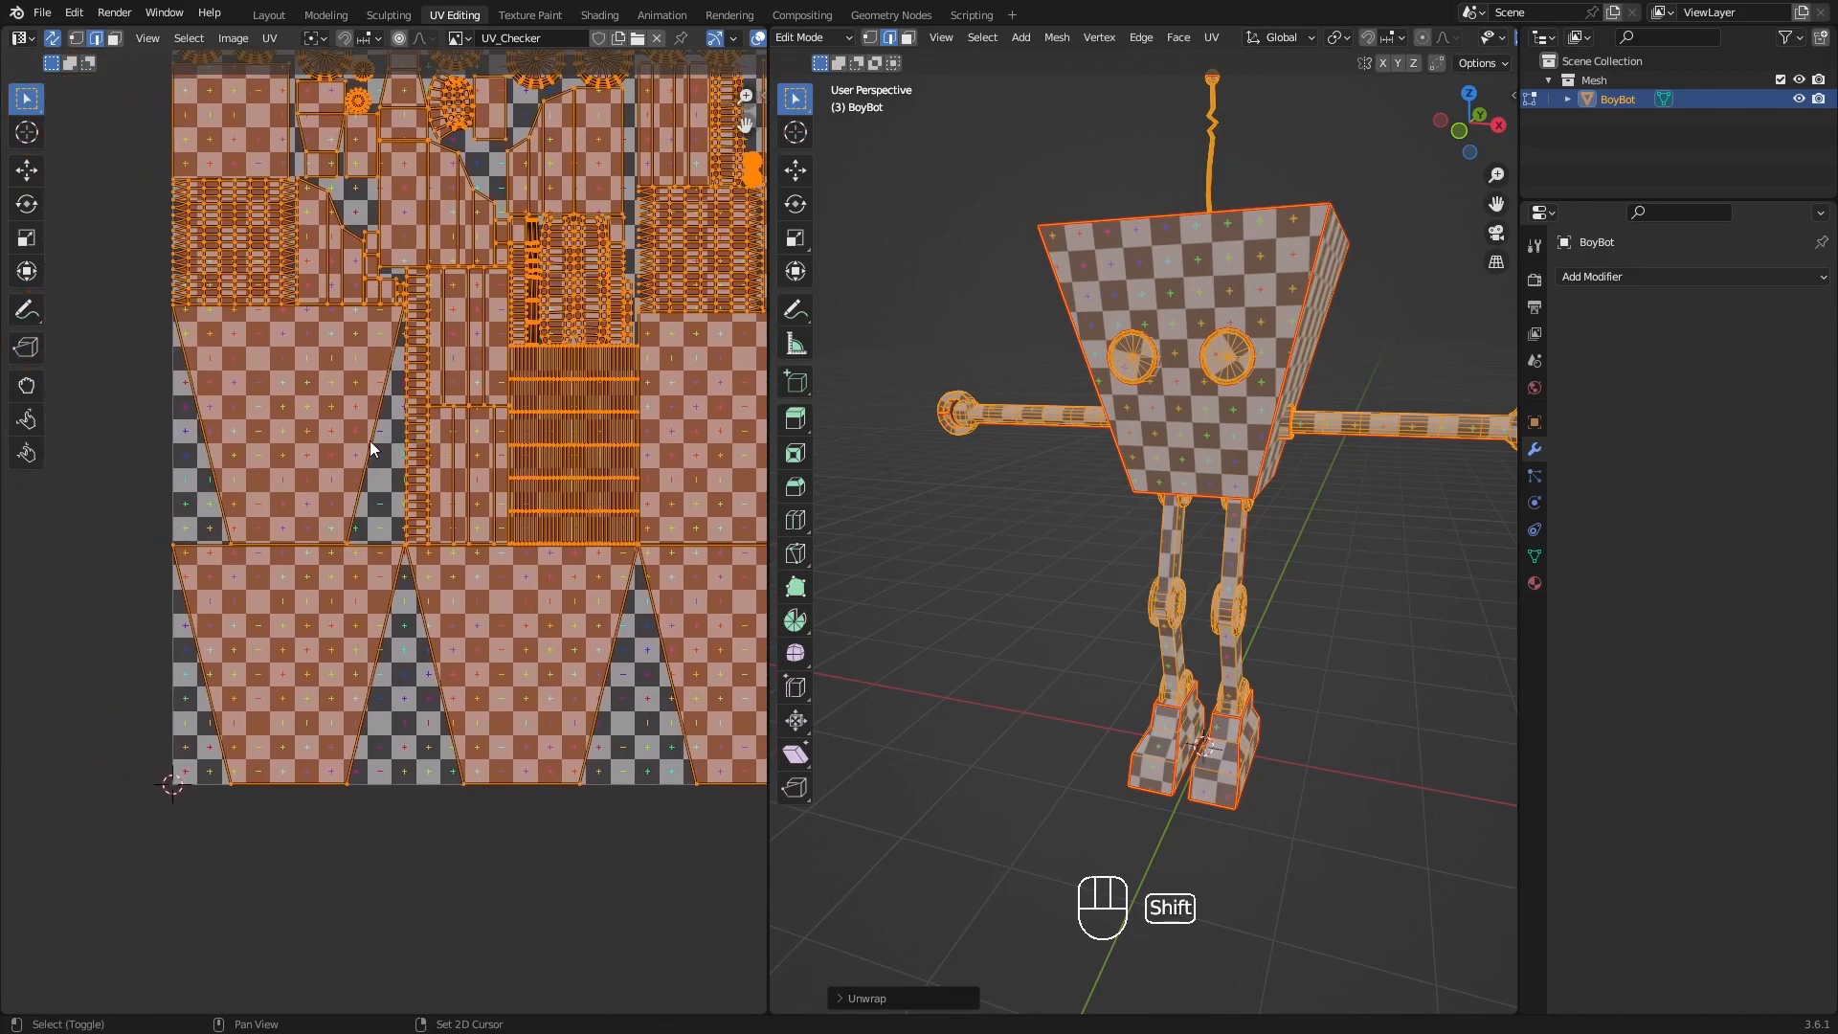
scroll(284, 490, "down", 3)
middle_click_drag(506, 351, 474, 385, "shift")
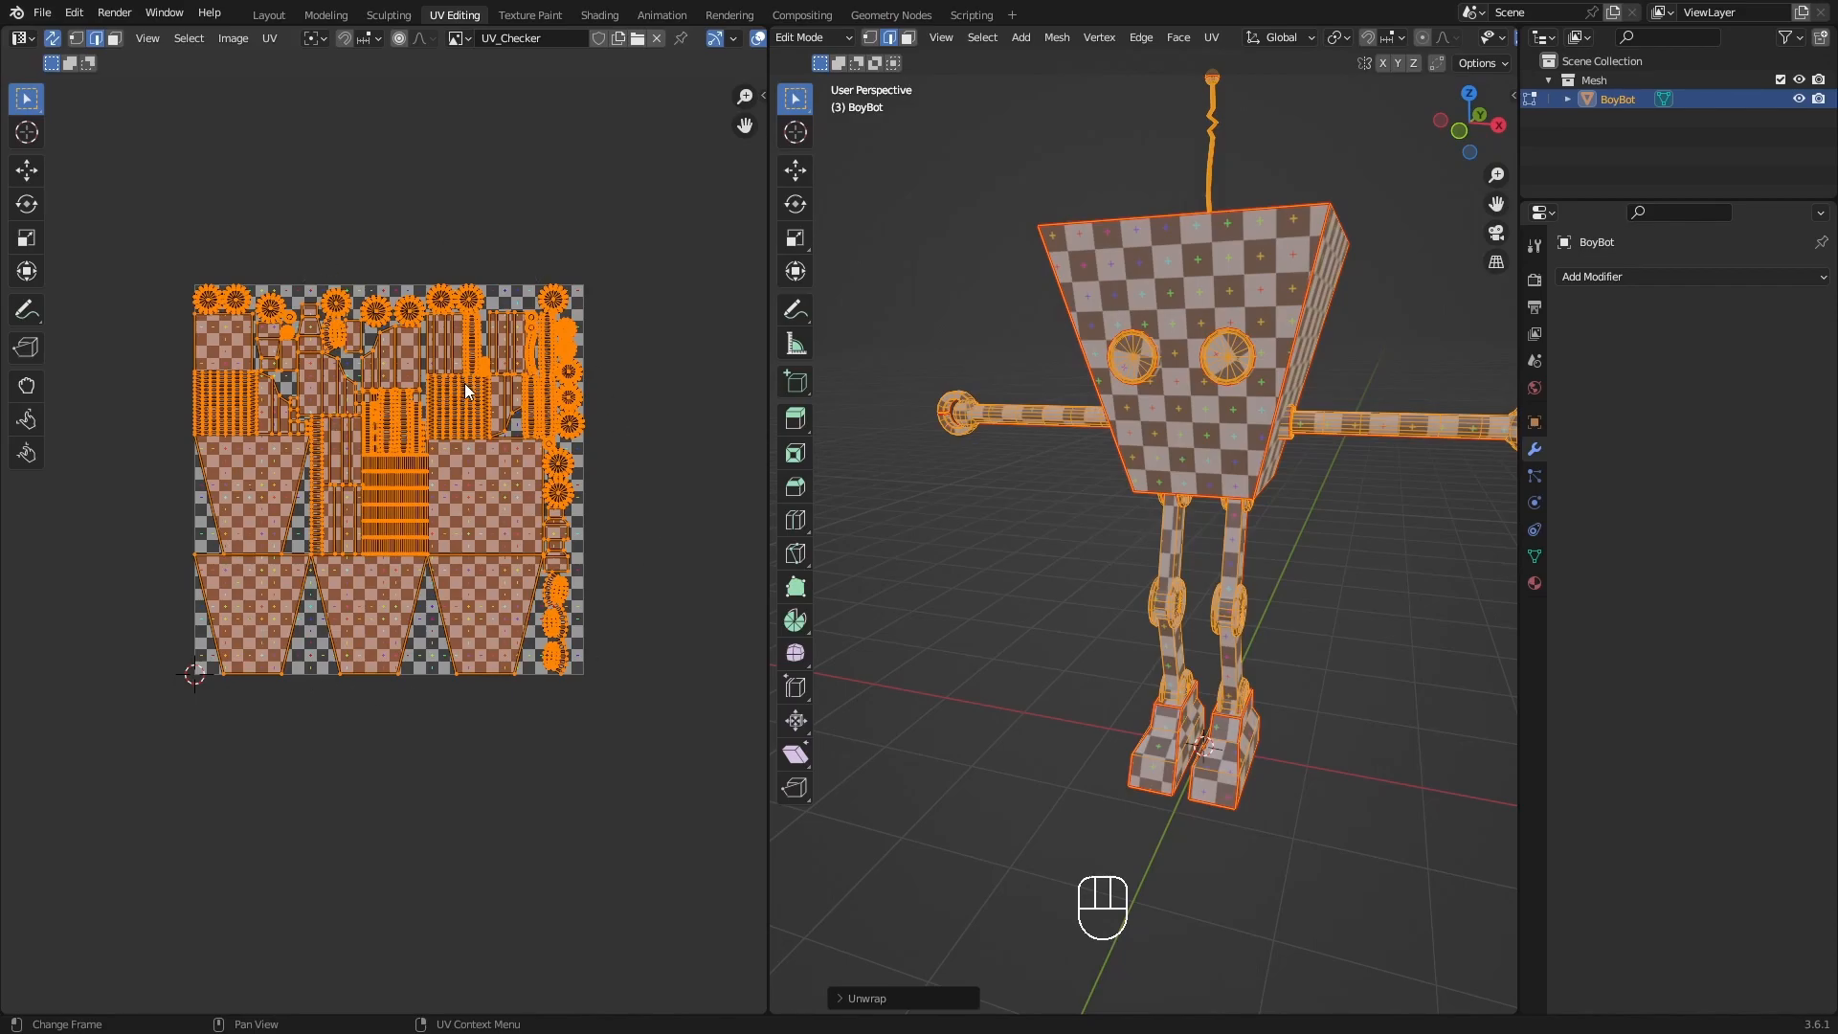
middle_click_drag(407, 332, 516, 358, "shift")
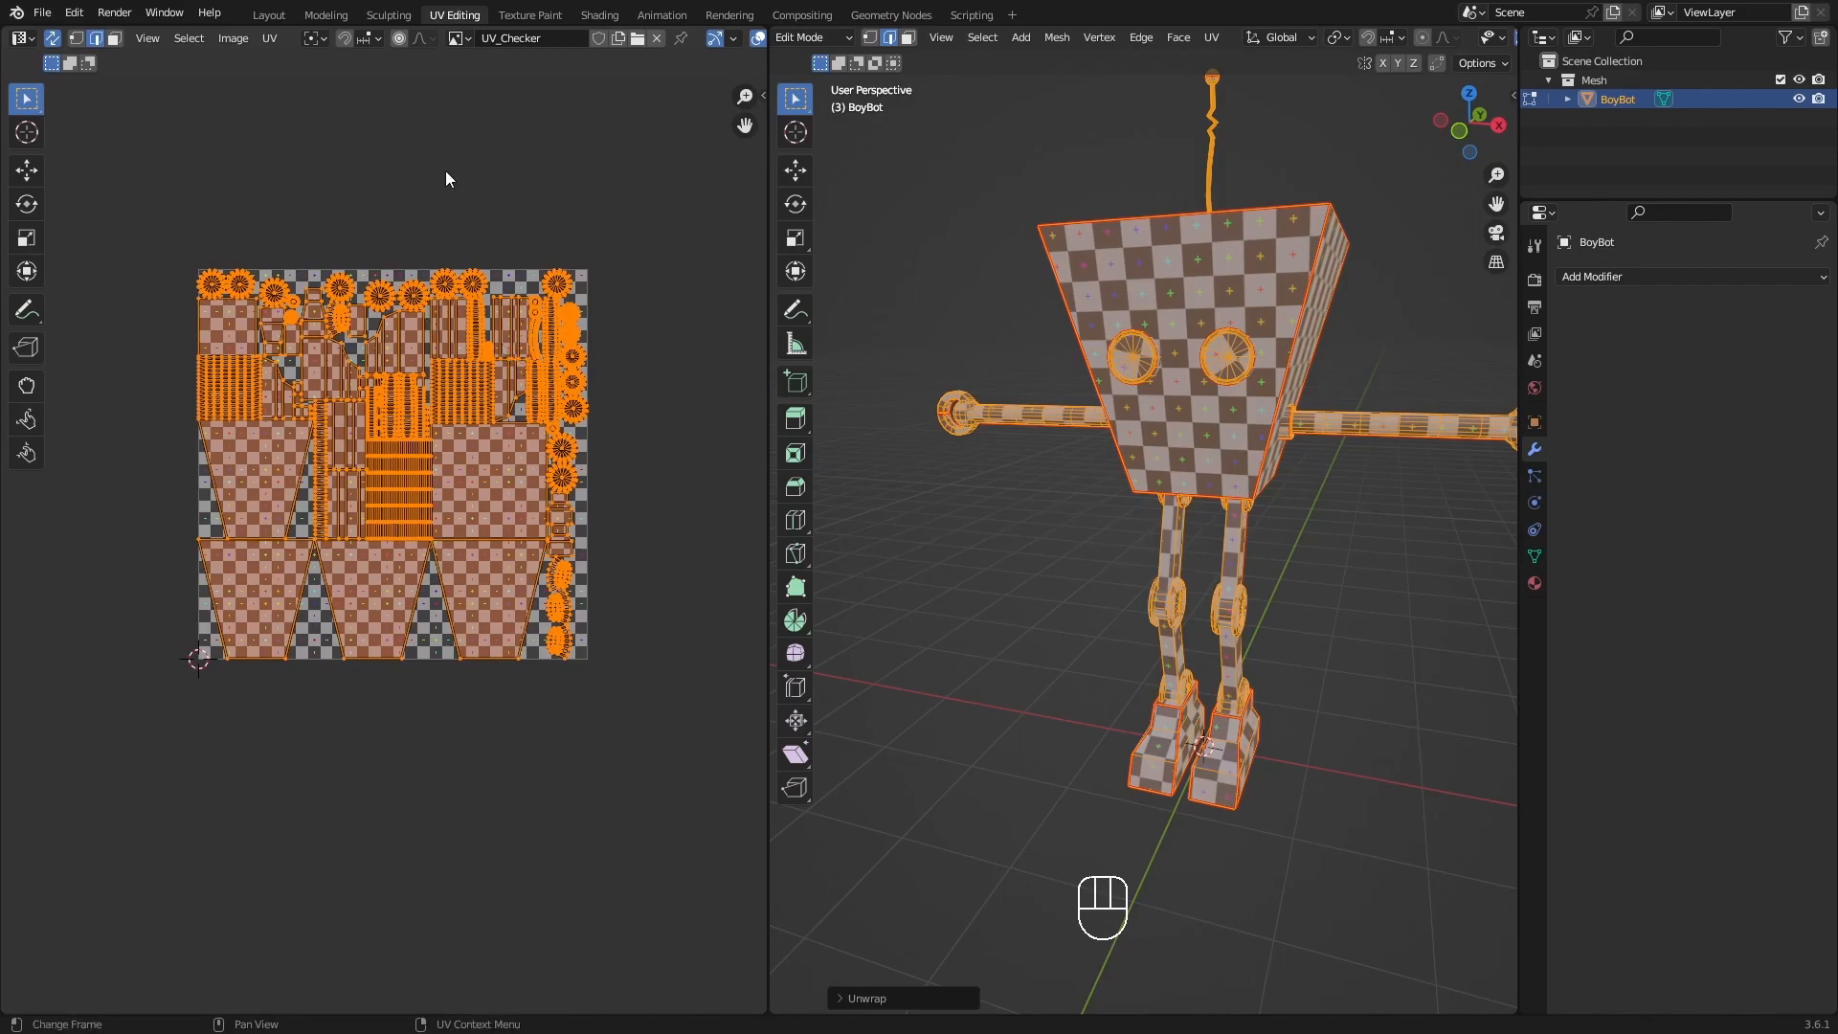
Pack the UV islands using Exact Shape (Concave), with scaling, Any rotation, a Scaled margin of 0.001 and Closest UDIM.
left_click(270, 38)
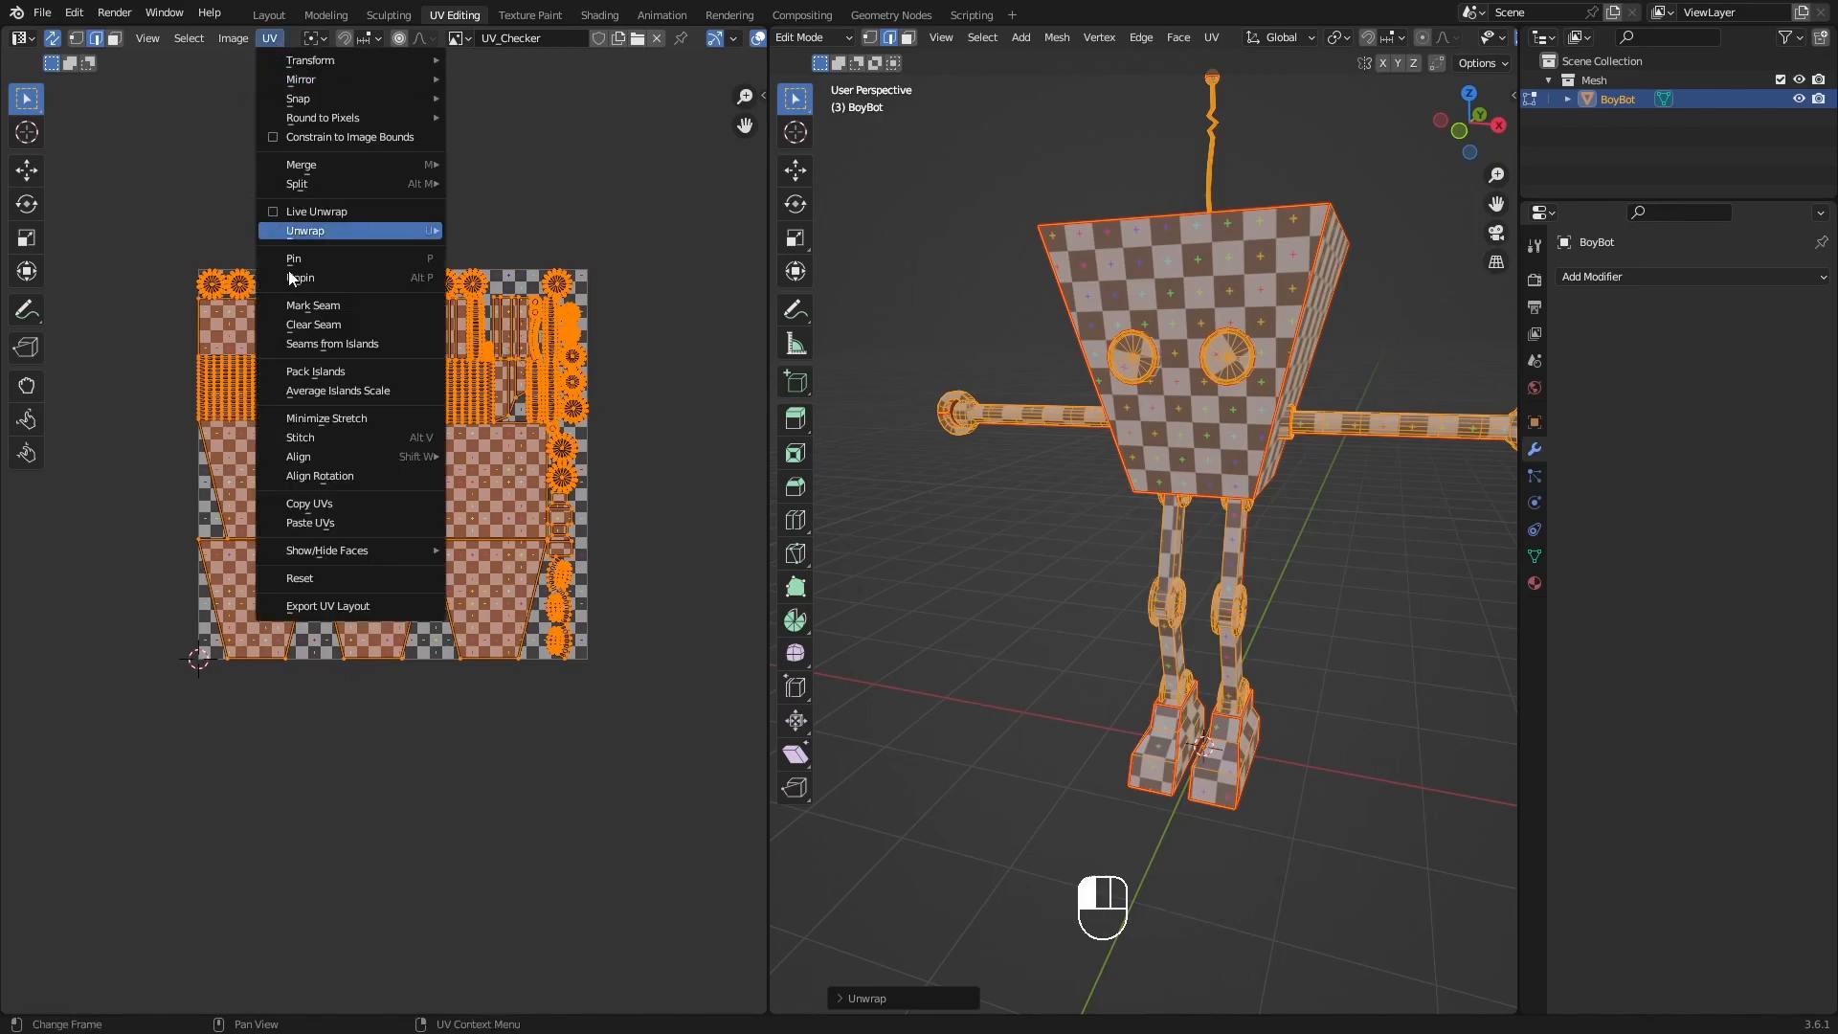
left_click(354, 370)
left_click_drag(364, 376, 399, 337)
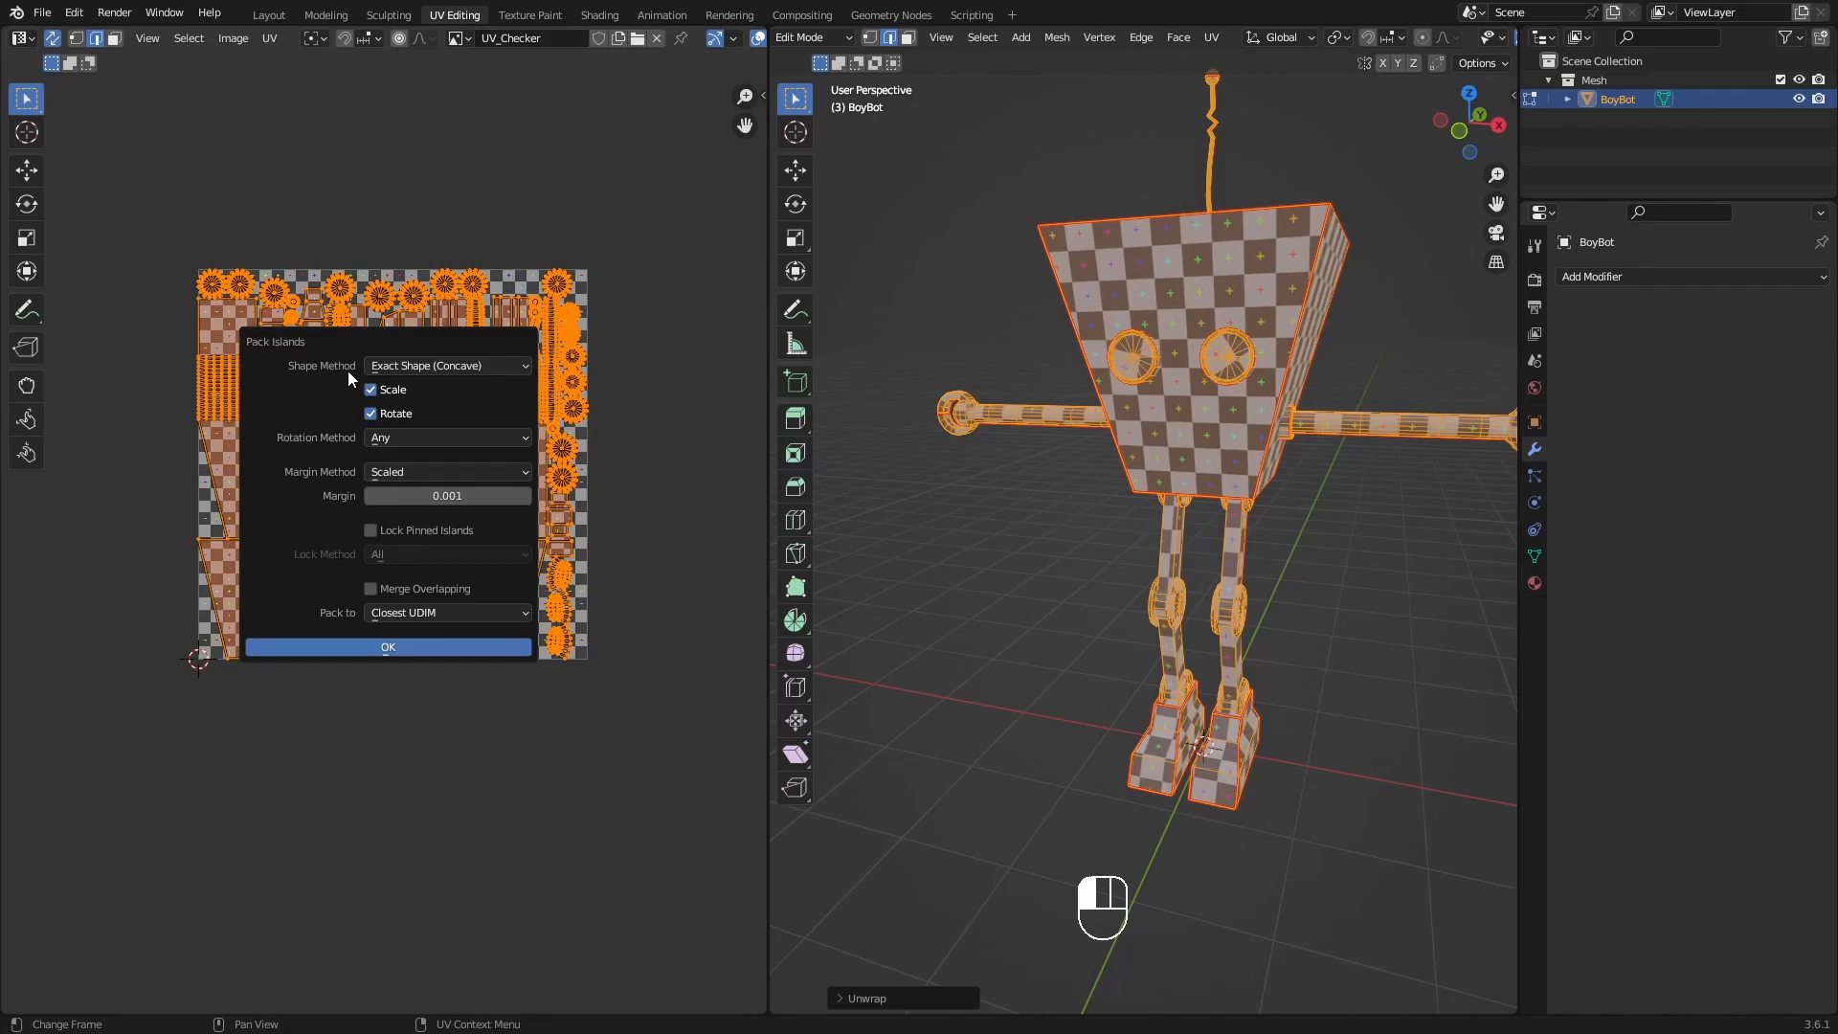
left_click_drag(345, 342, 523, 189)
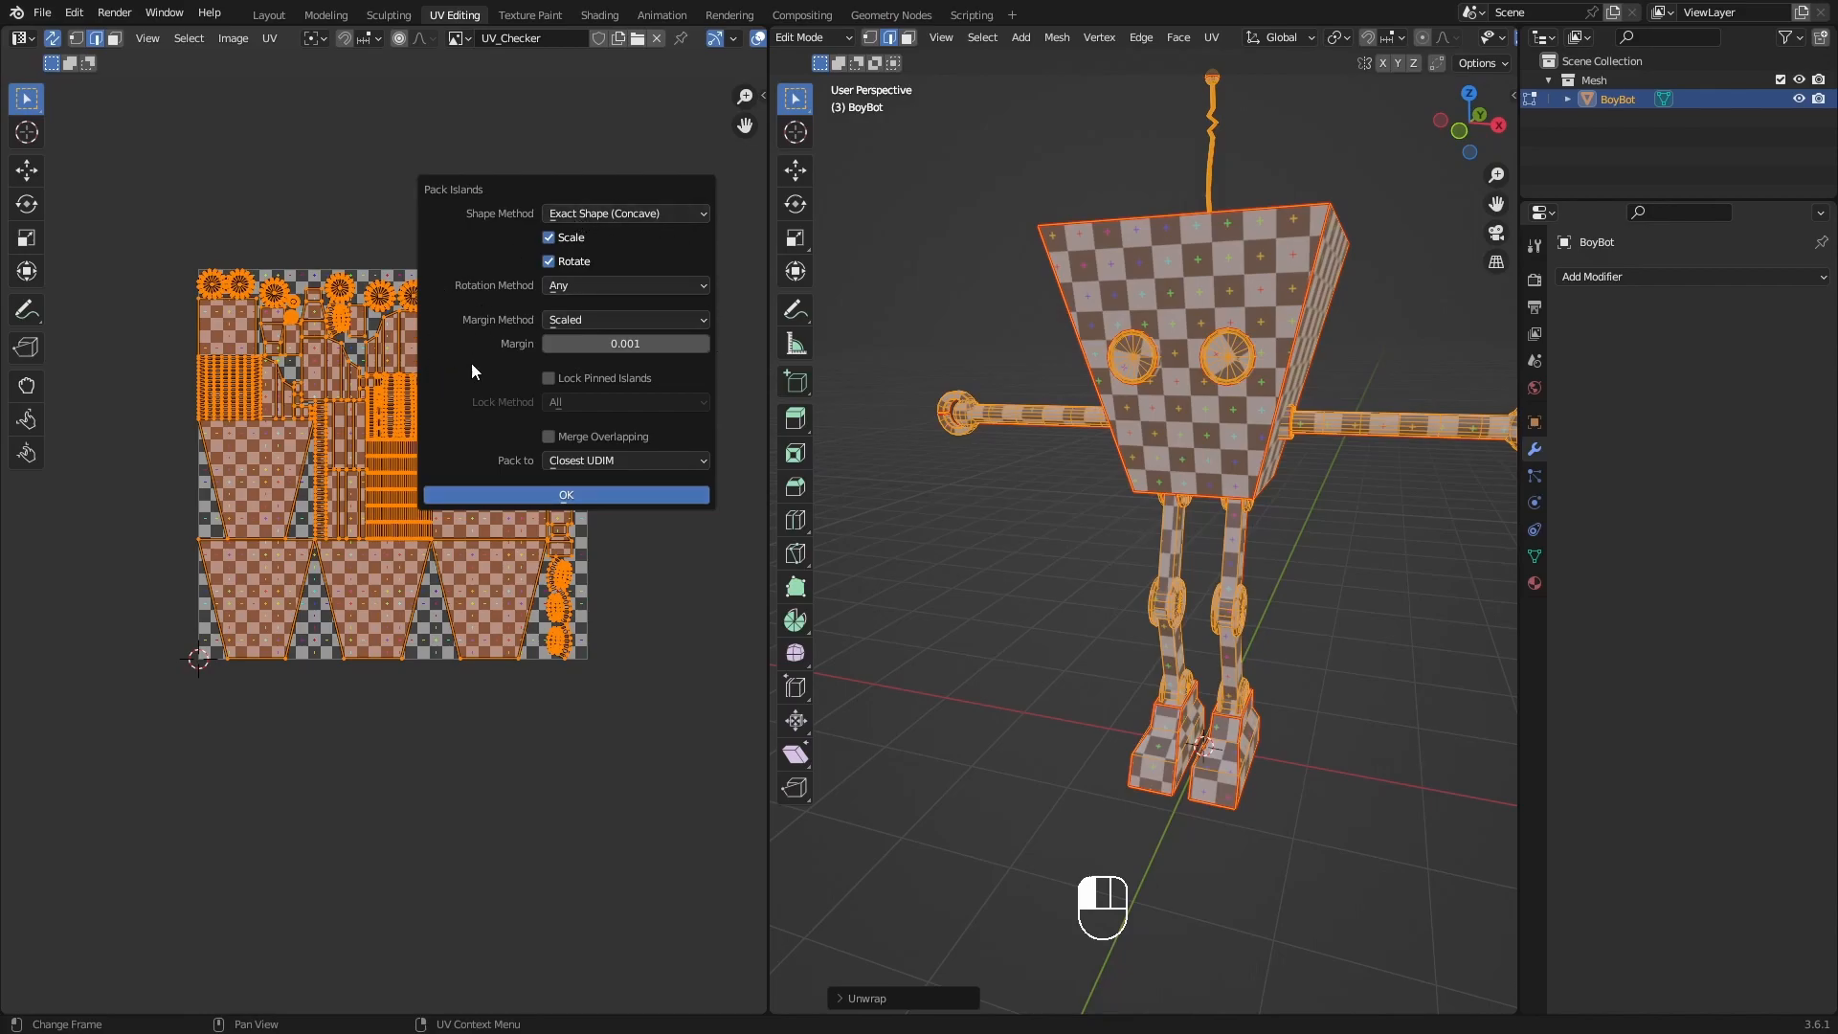
left_click(530, 492)
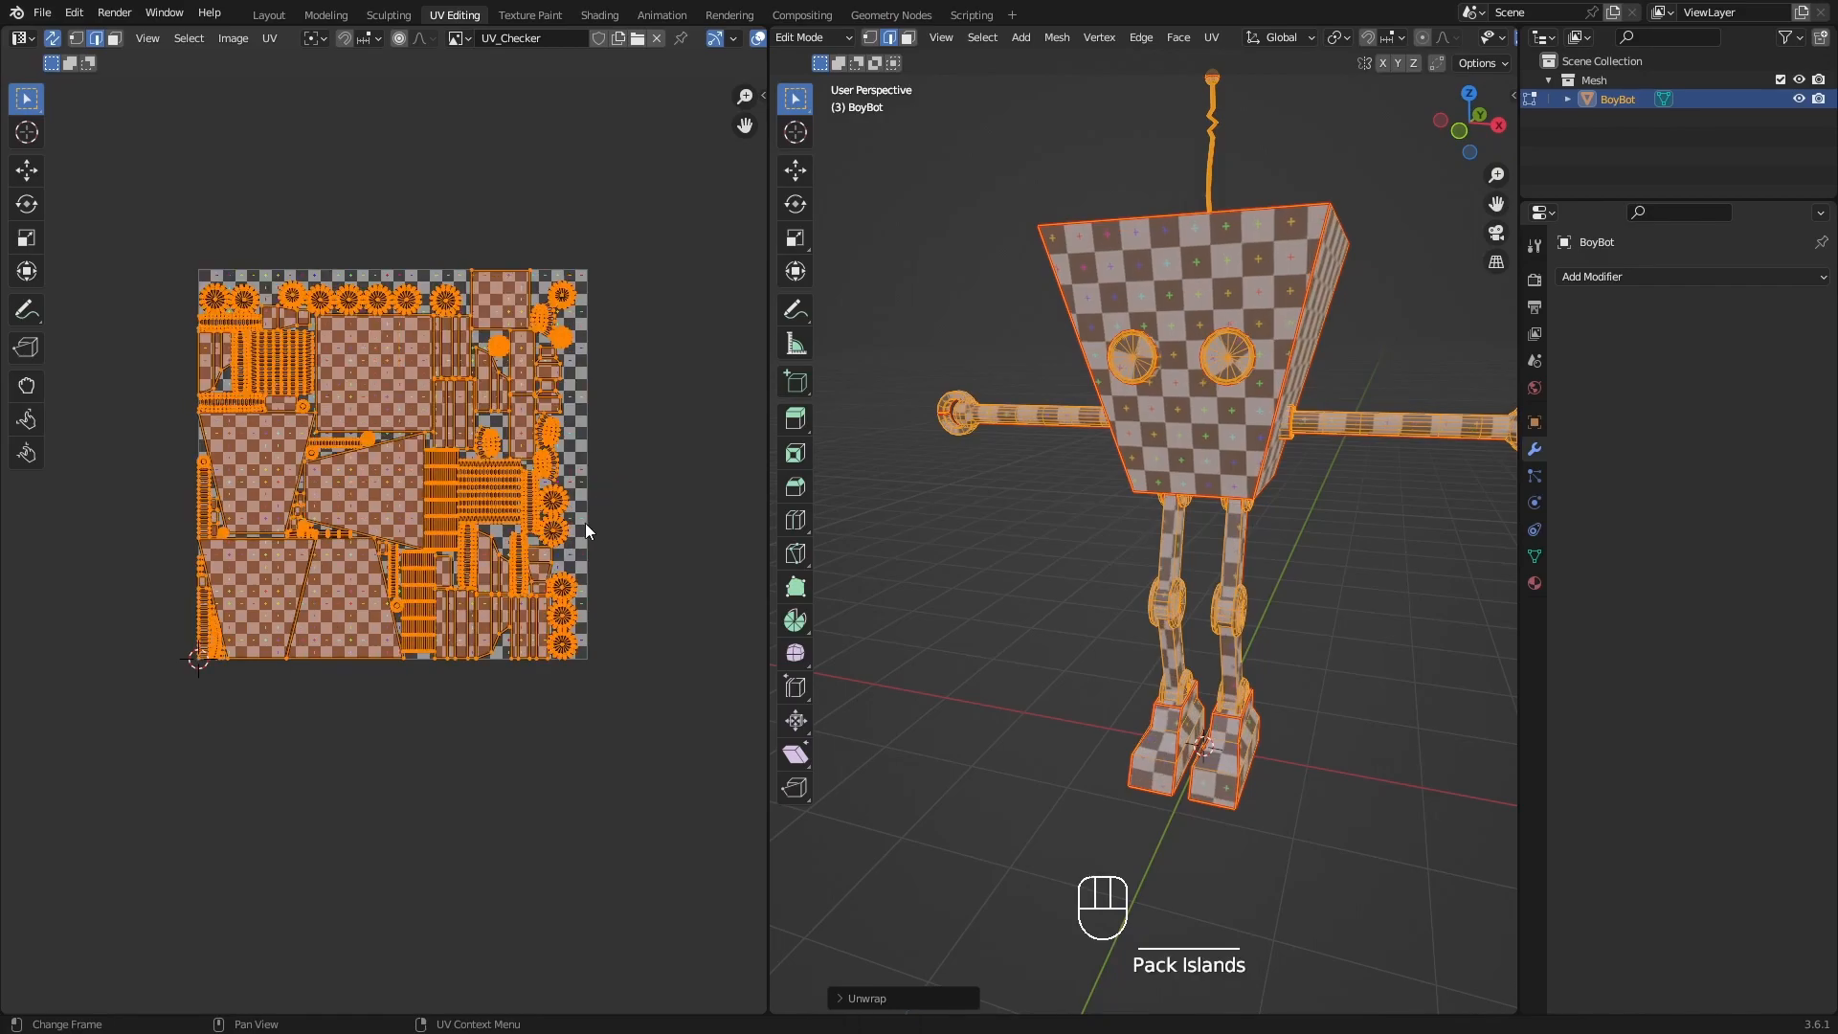
Examine the packed UV layout for island spacing and unused space, and check the pattern on the robot.
mouse_move(574, 502)
middle_mouse_down("shift")
mouse_move(615, 516)
mouse_move(592, 516)
middle_mouse_up("shift")
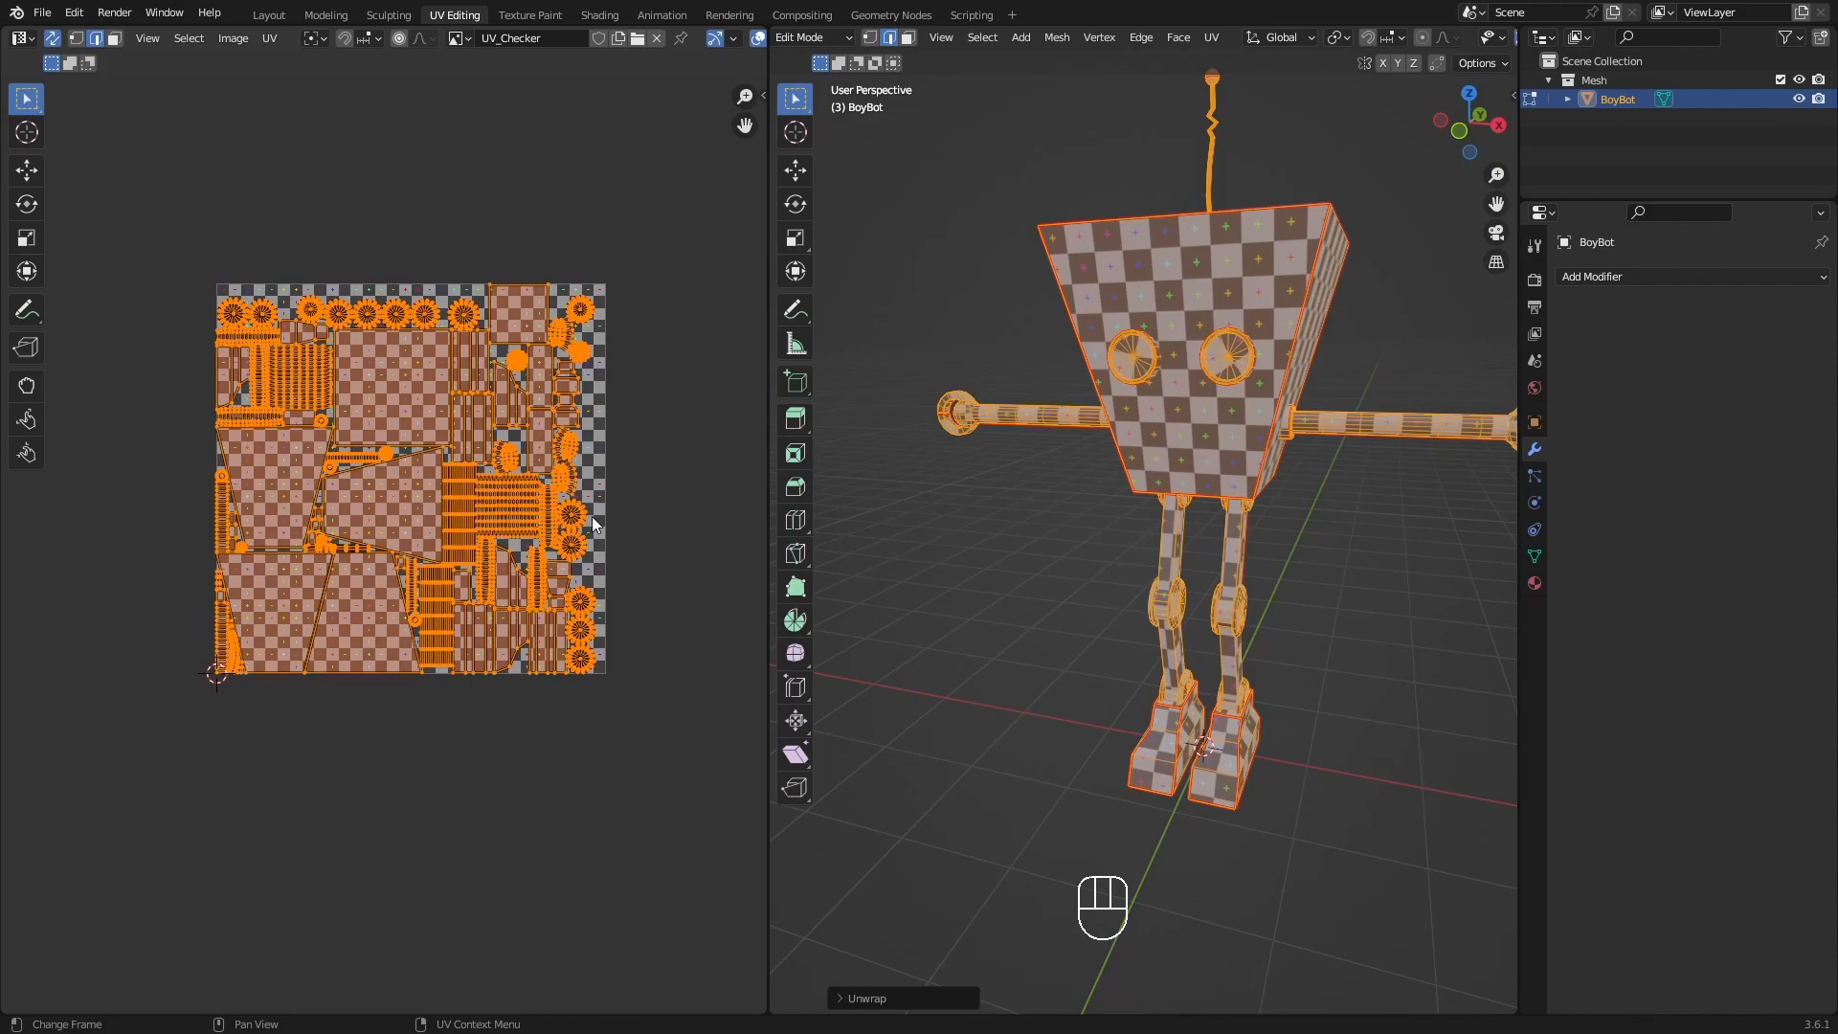
scroll(498, 537, "up", 5)
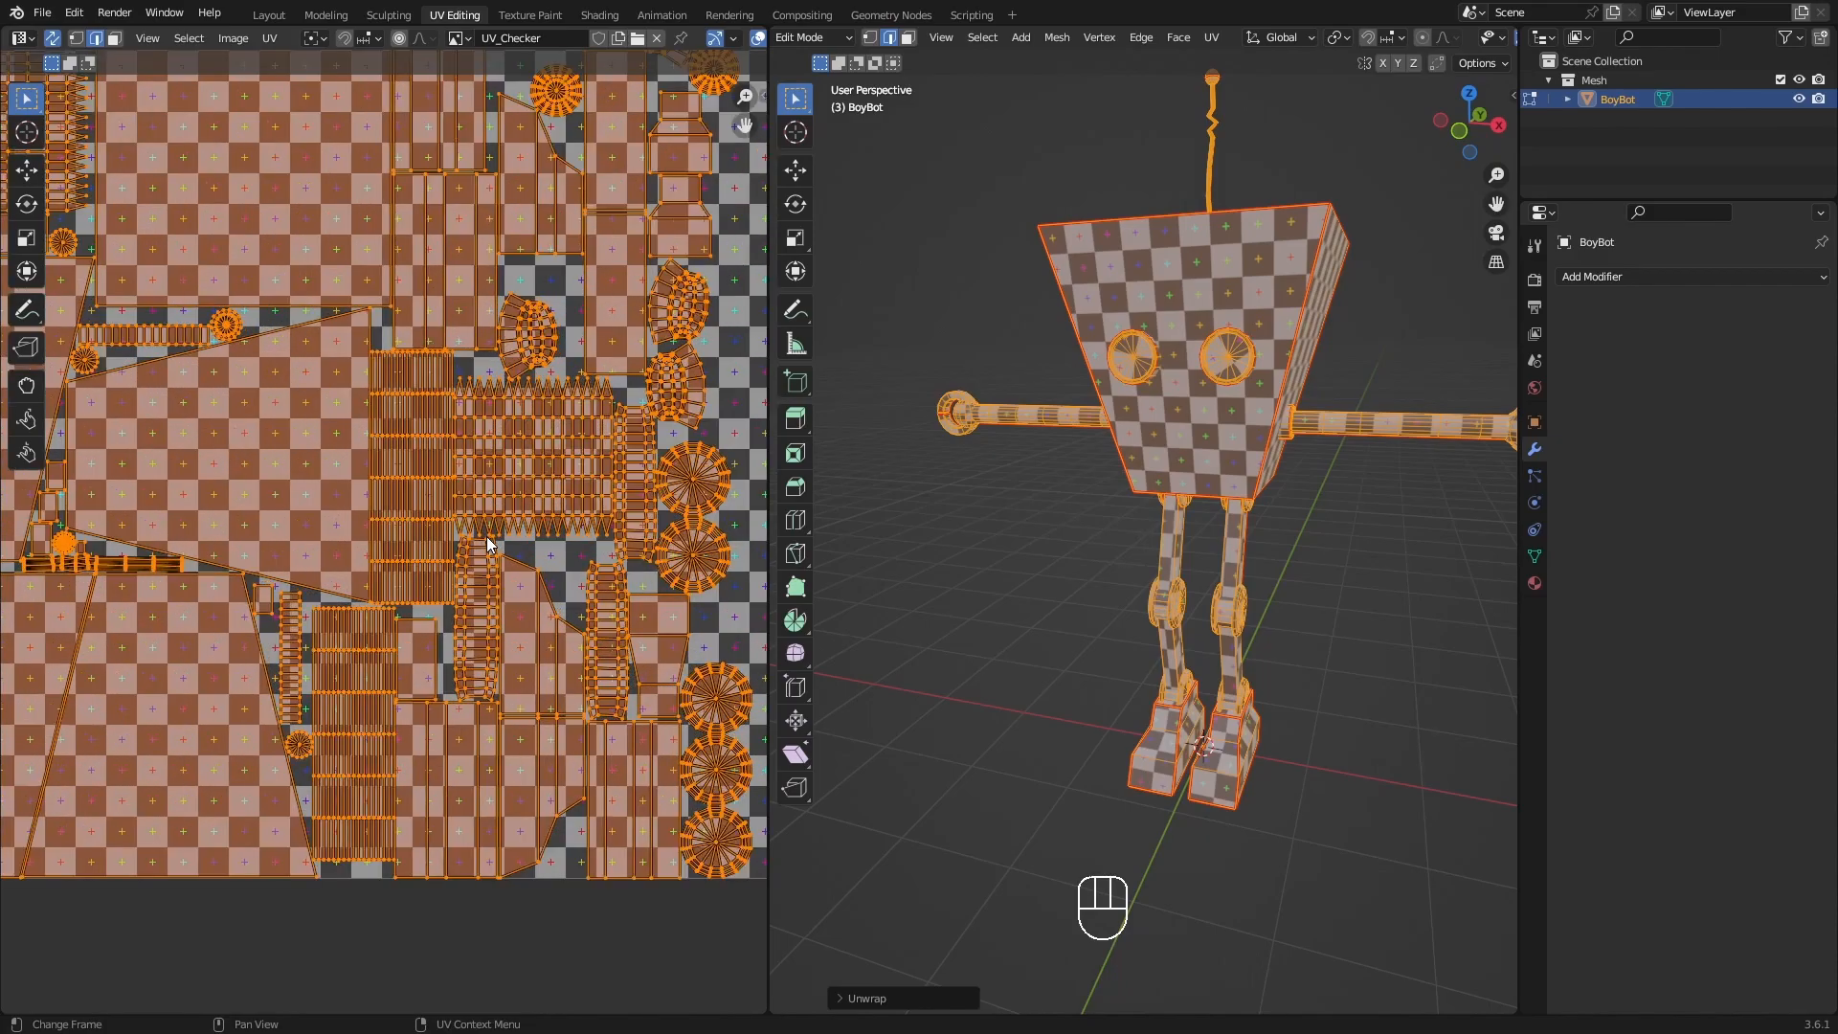
middle_click_drag(400, 547, 659, 490, "shift")
scroll(626, 434, "down", 3)
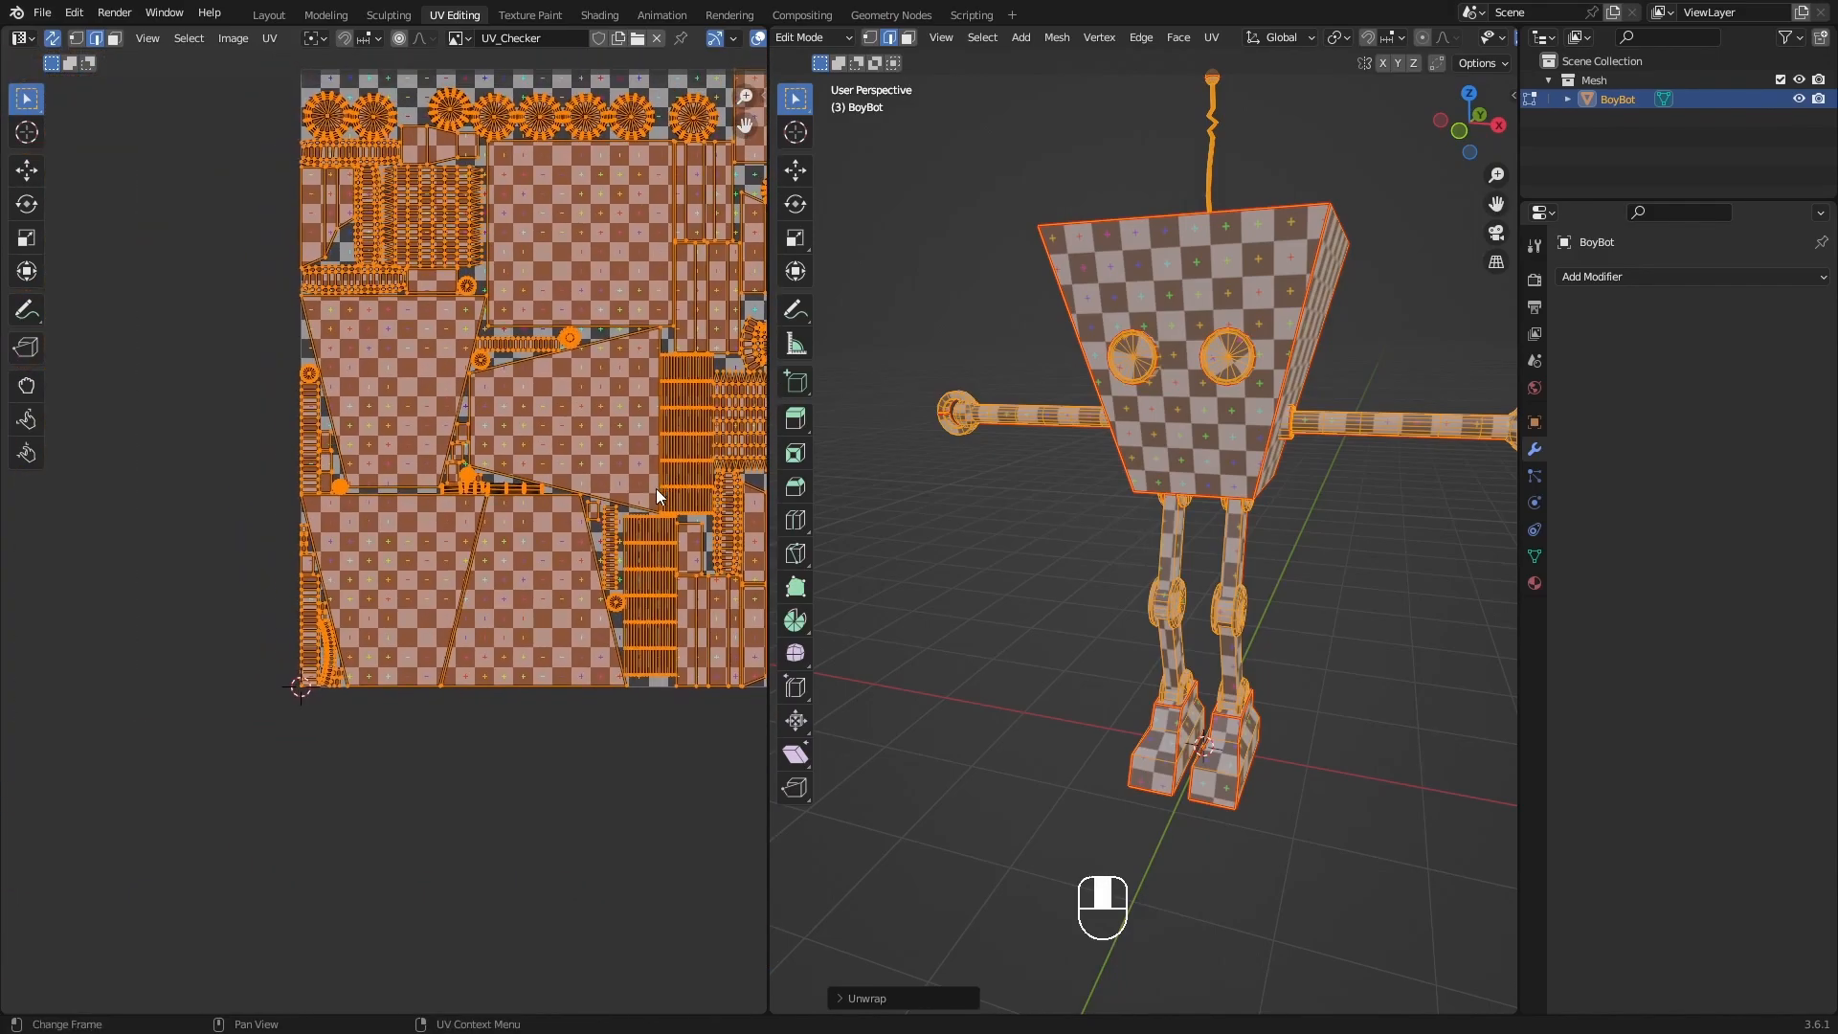
scroll(466, 542, "up", 3)
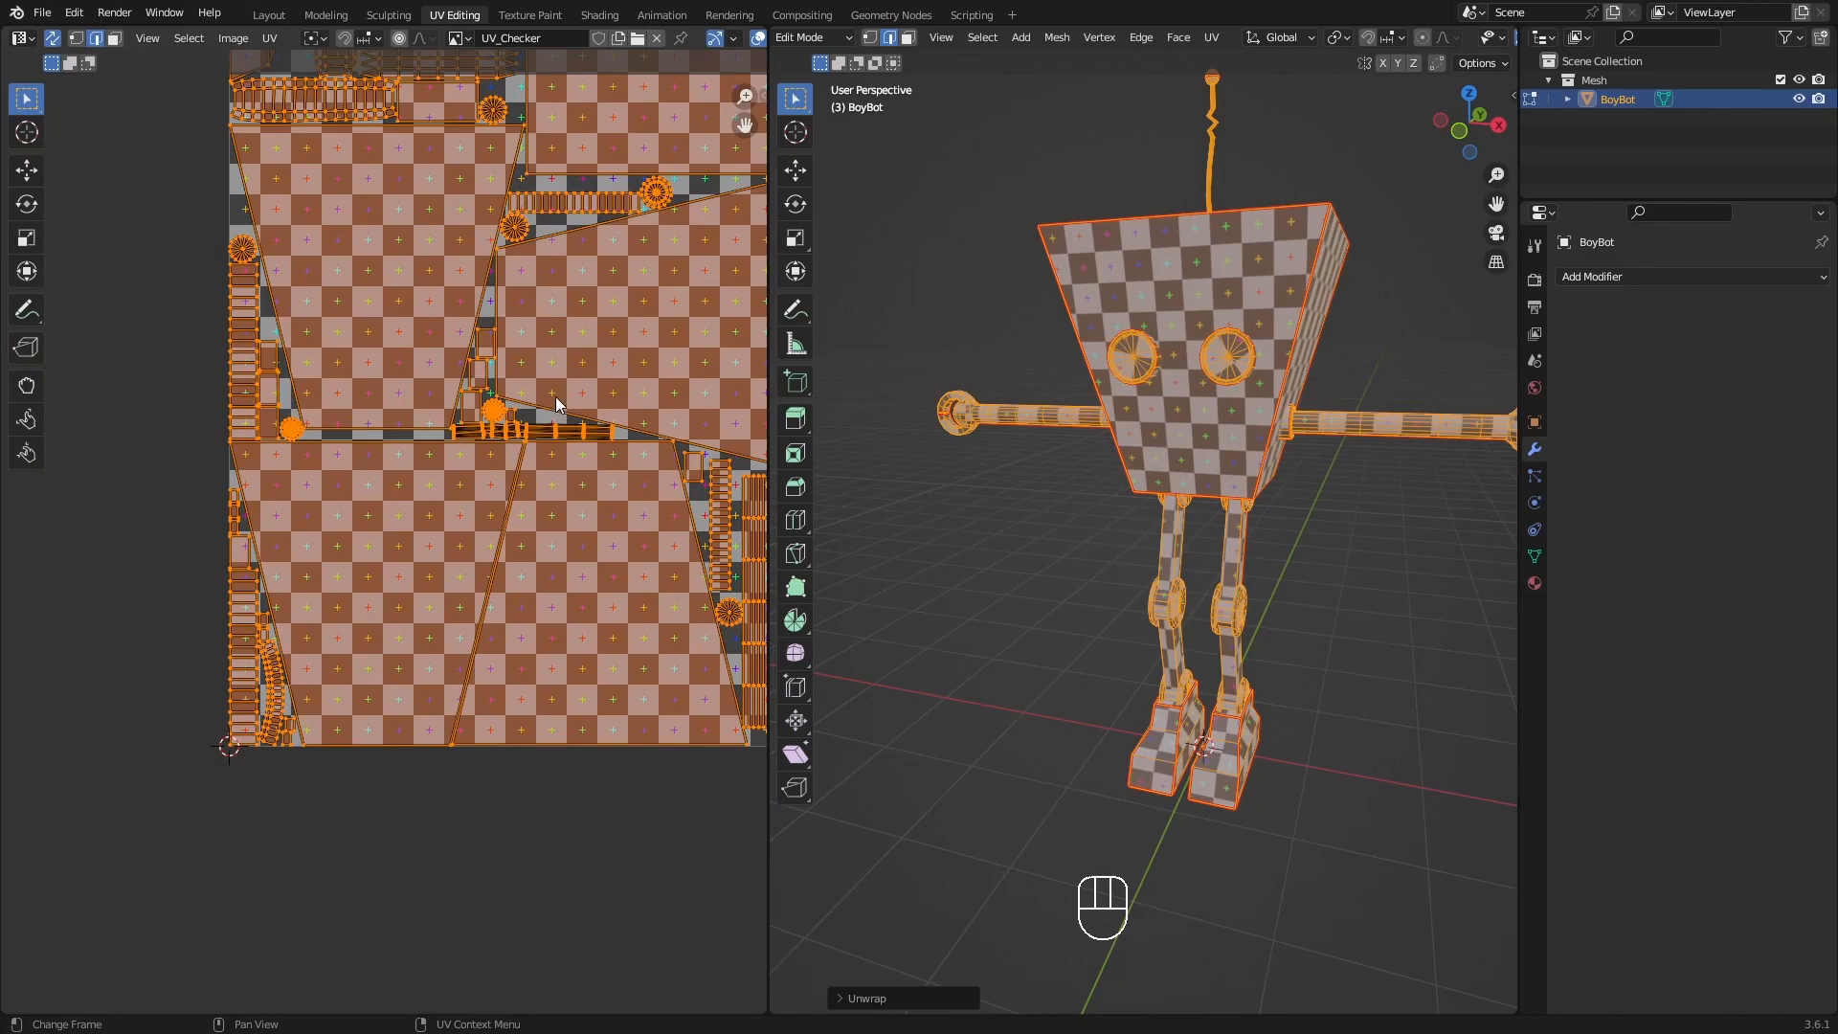
middle_click_drag(559, 404, 518, 453, "shift")
middle_click_drag(609, 261, 403, 388, "shift")
scroll(570, 337, "down", 4)
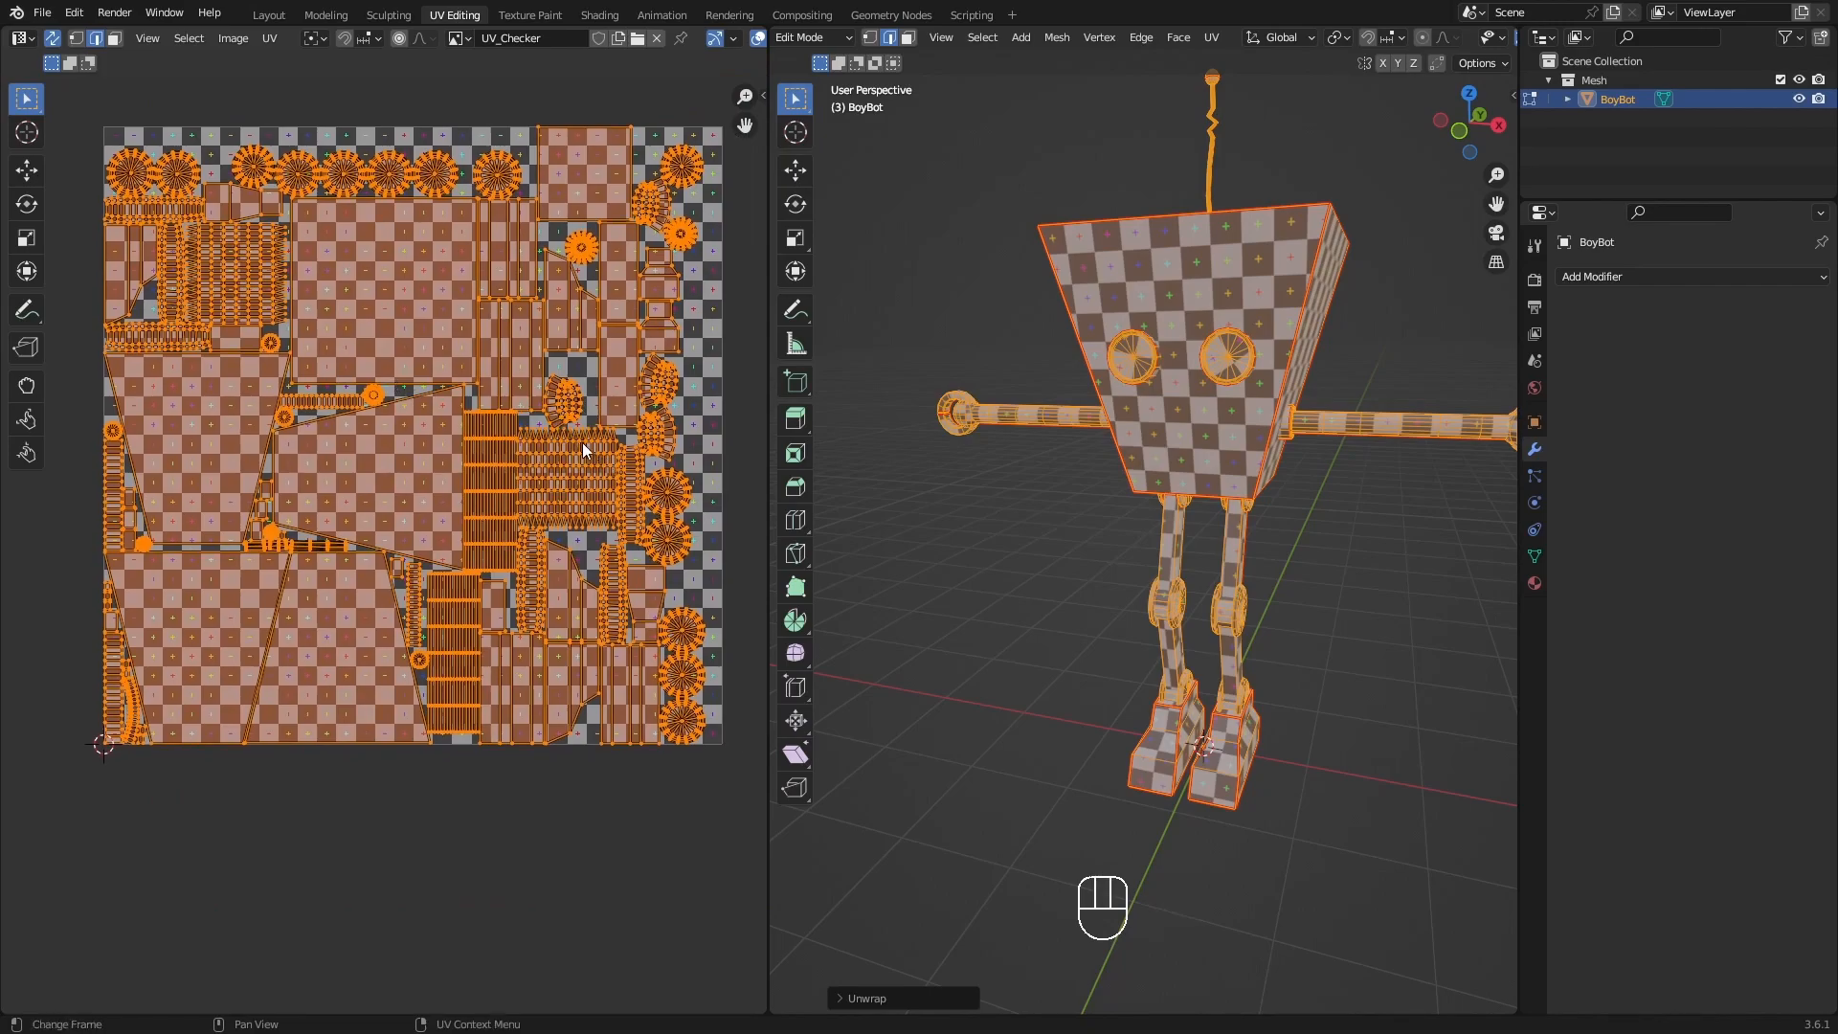
mouse_move(543, 422)
middle_mouse_down("shift")
mouse_move(579, 444)
mouse_move(547, 445)
middle_mouse_up("shift")
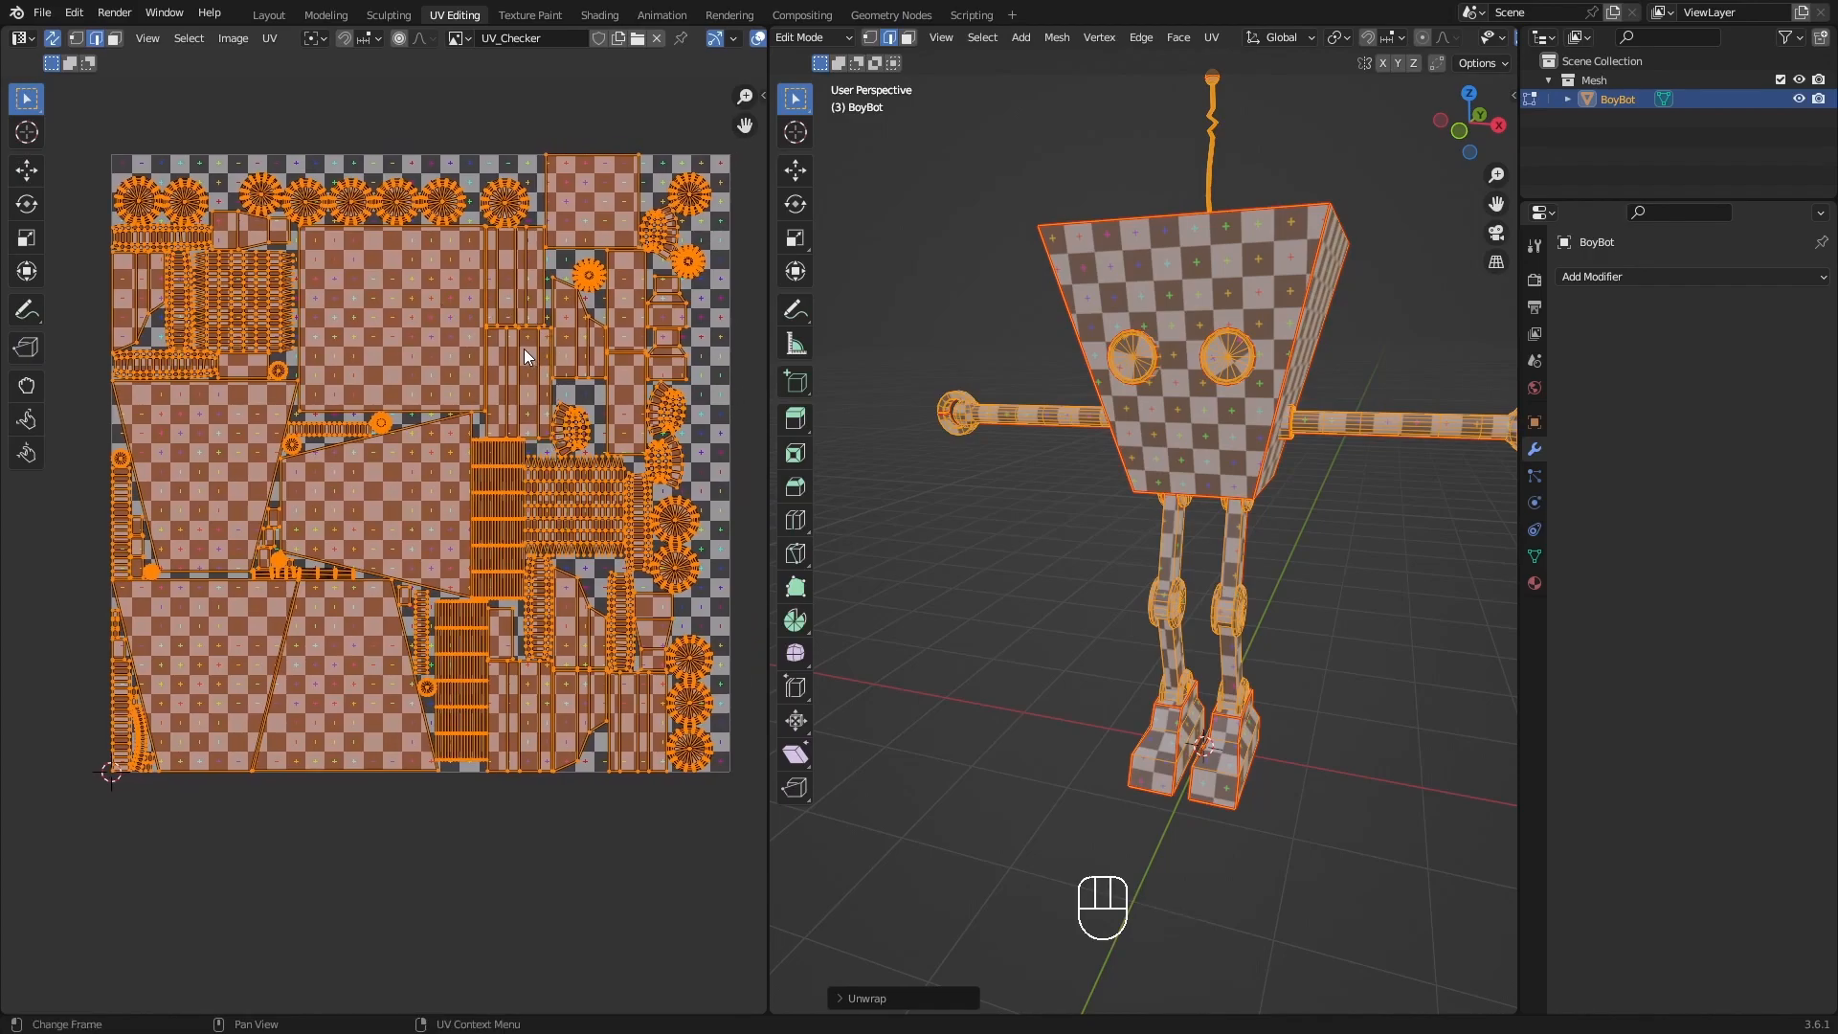
scroll(524, 349, "down", 2)
middle_click_drag(544, 349, 485, 403, "shift")
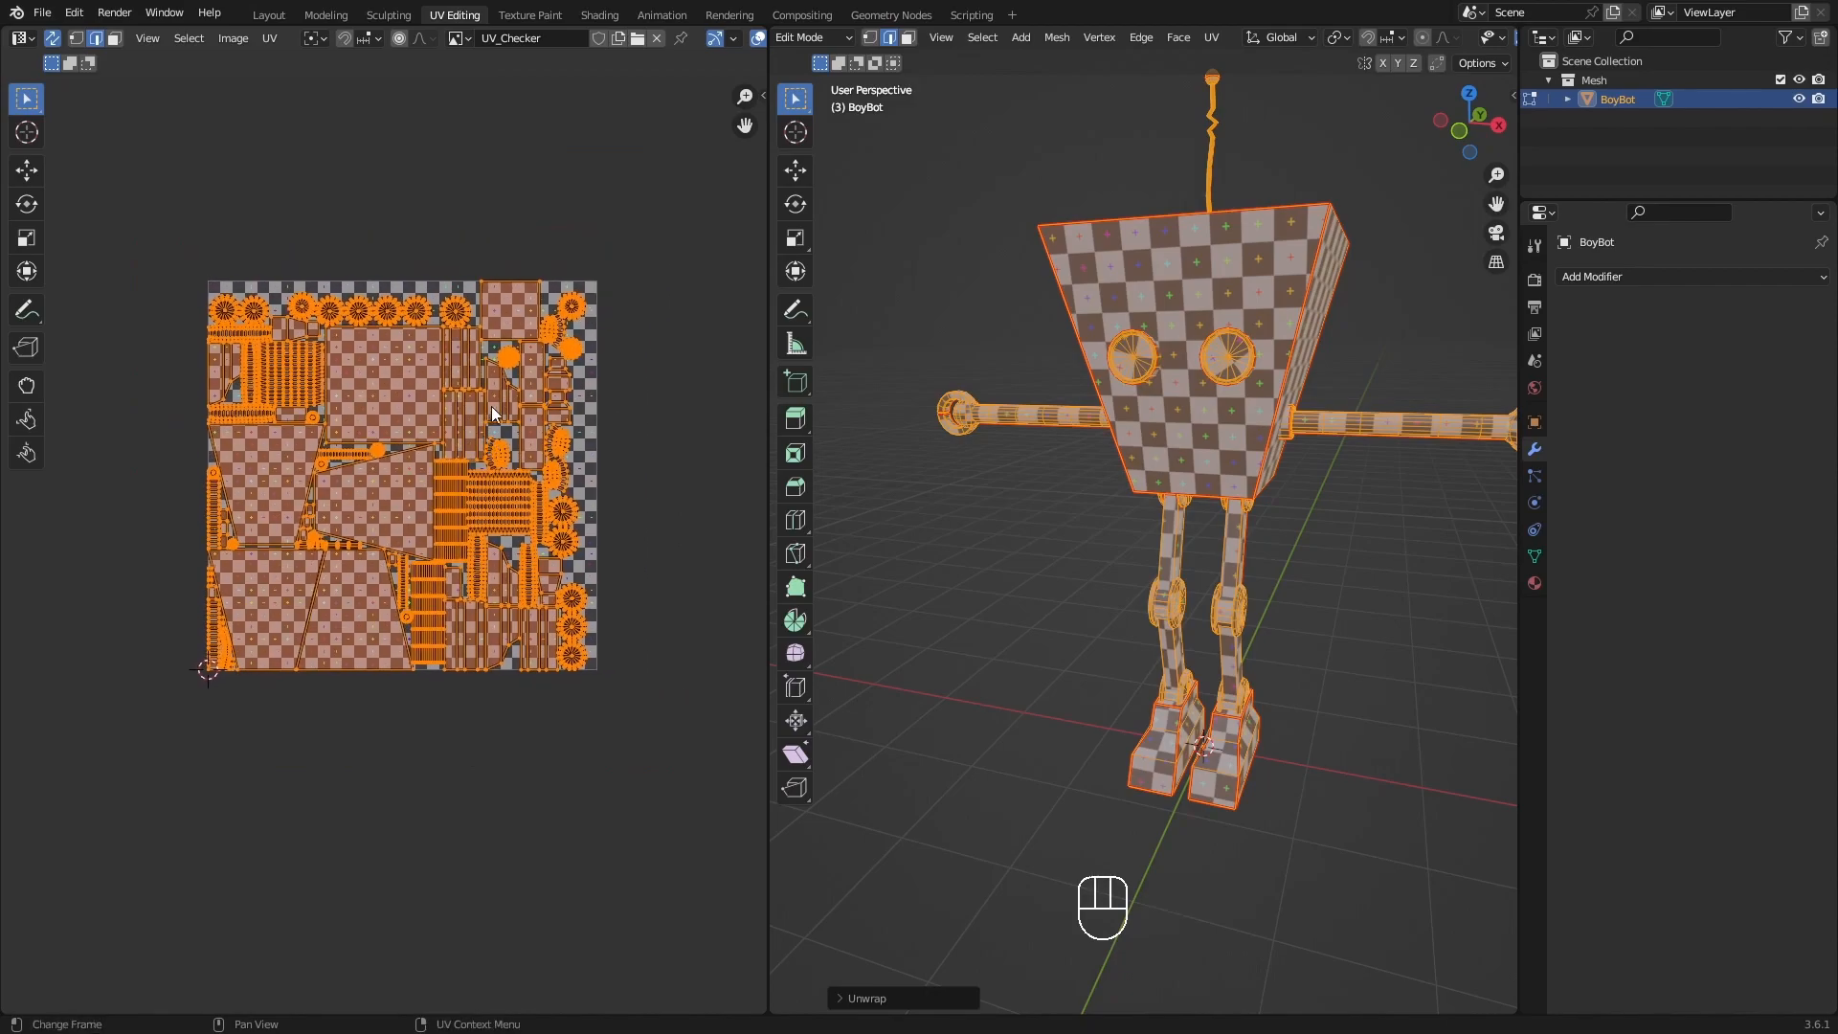
middle_click_drag(1351, 474, 1267, 571, "shift")
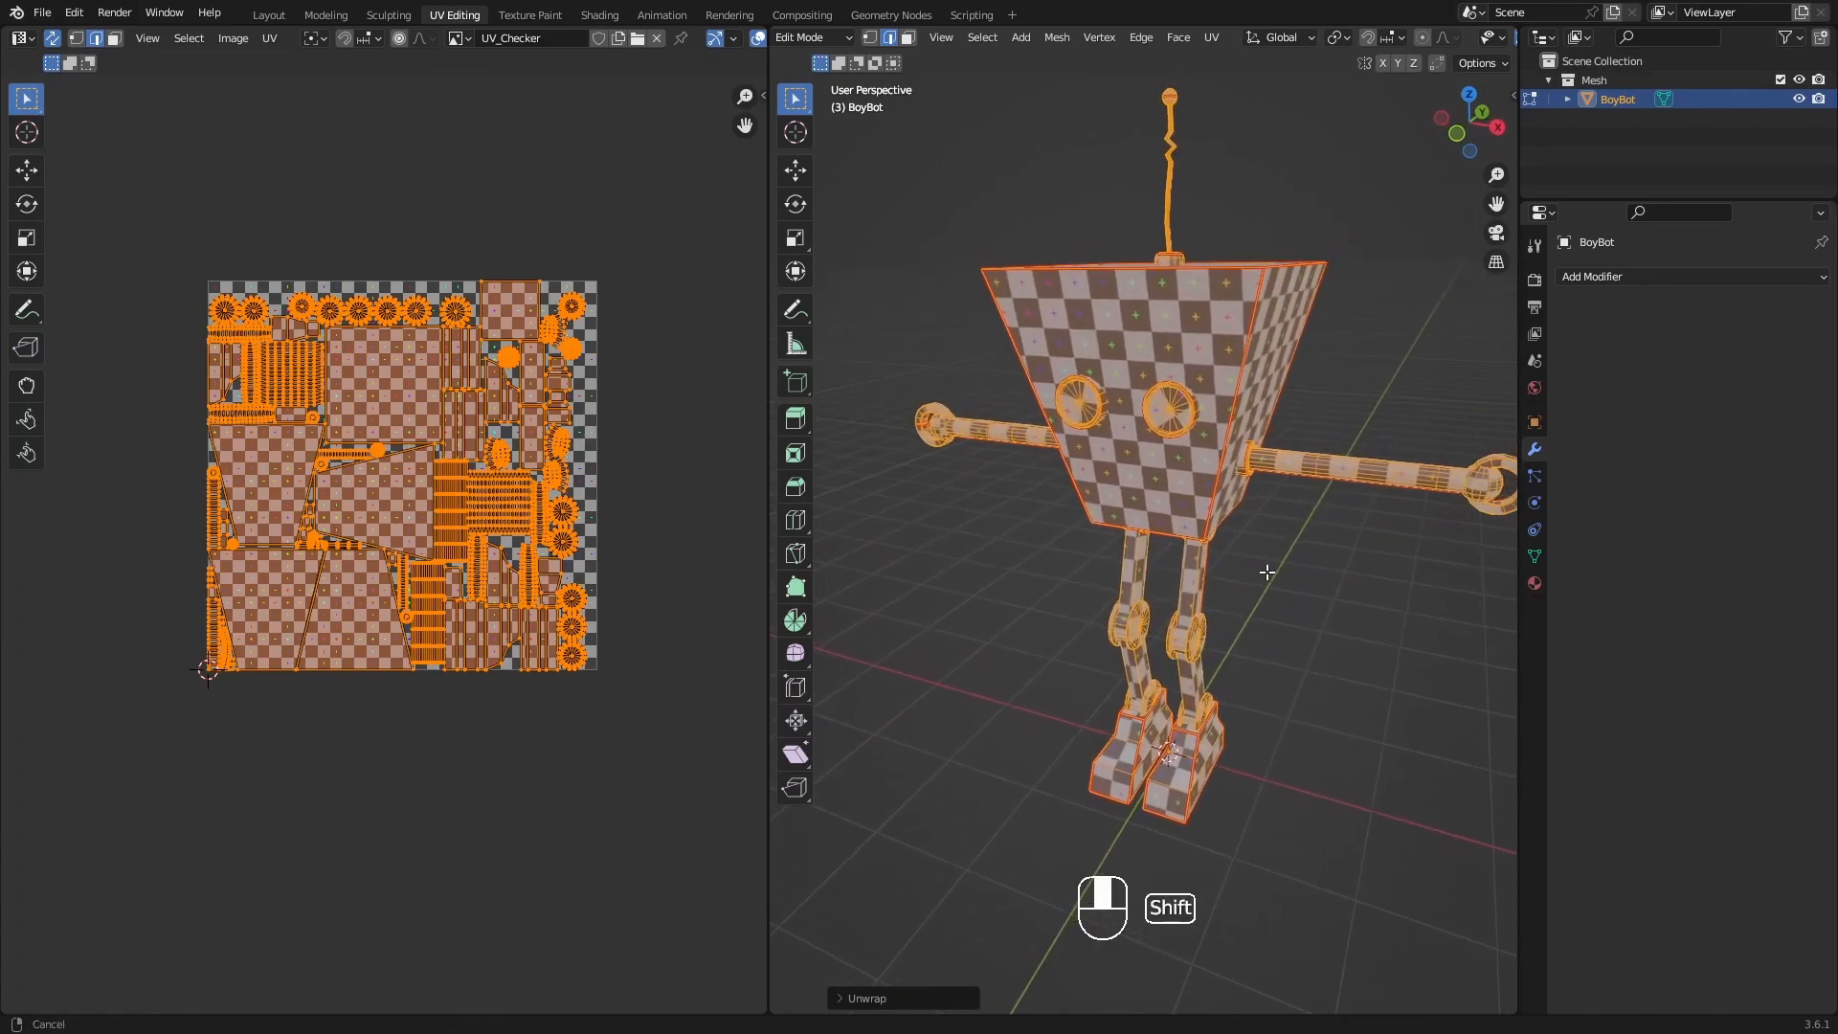